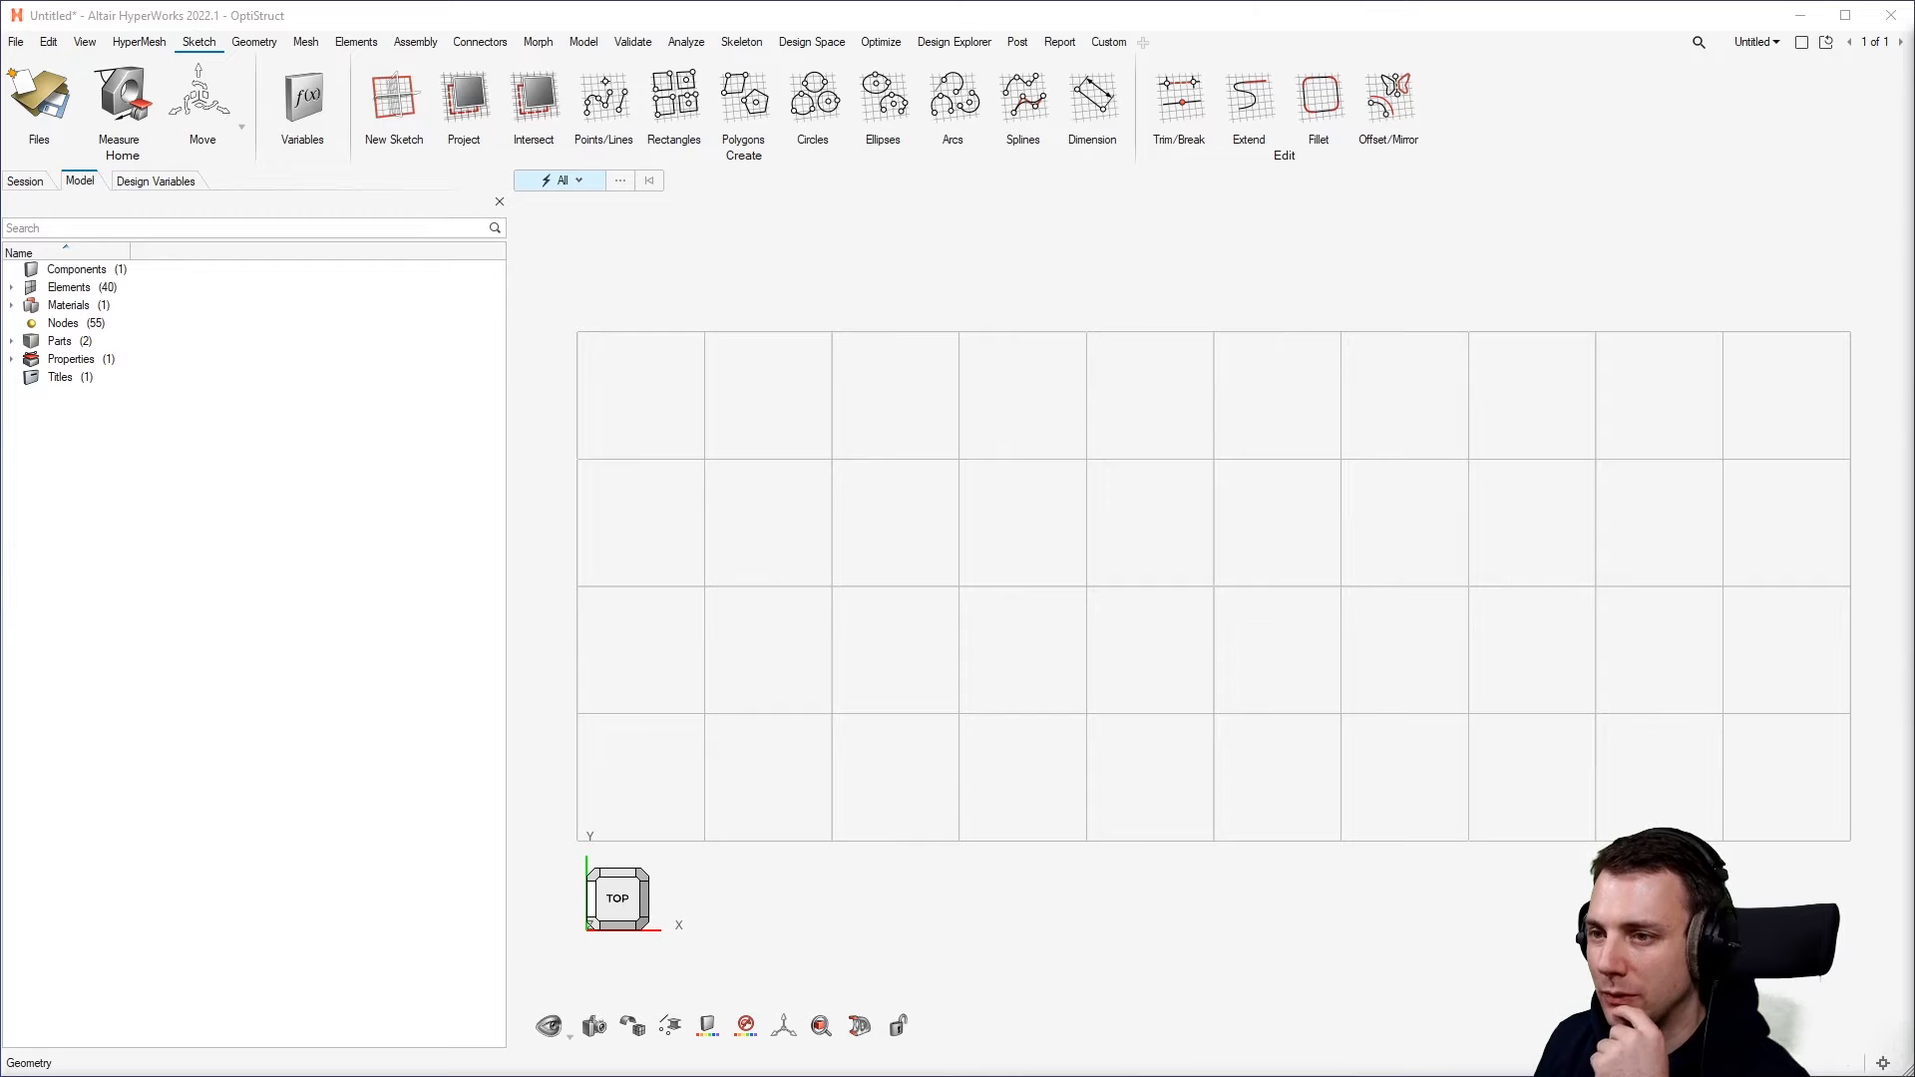
# Change the plate mesh's element display from wireframe to the transparent shaded style.
pyautogui.moveTo(1094, 542)
pyautogui.mouseDown(button='right')
pyautogui.moveTo(1094, 518)
pyautogui.moveTo(997, 580)
pyautogui.moveTo(1128, 599)
pyautogui.moveTo(1056, 594)
pyautogui.mouseUp(button='right')
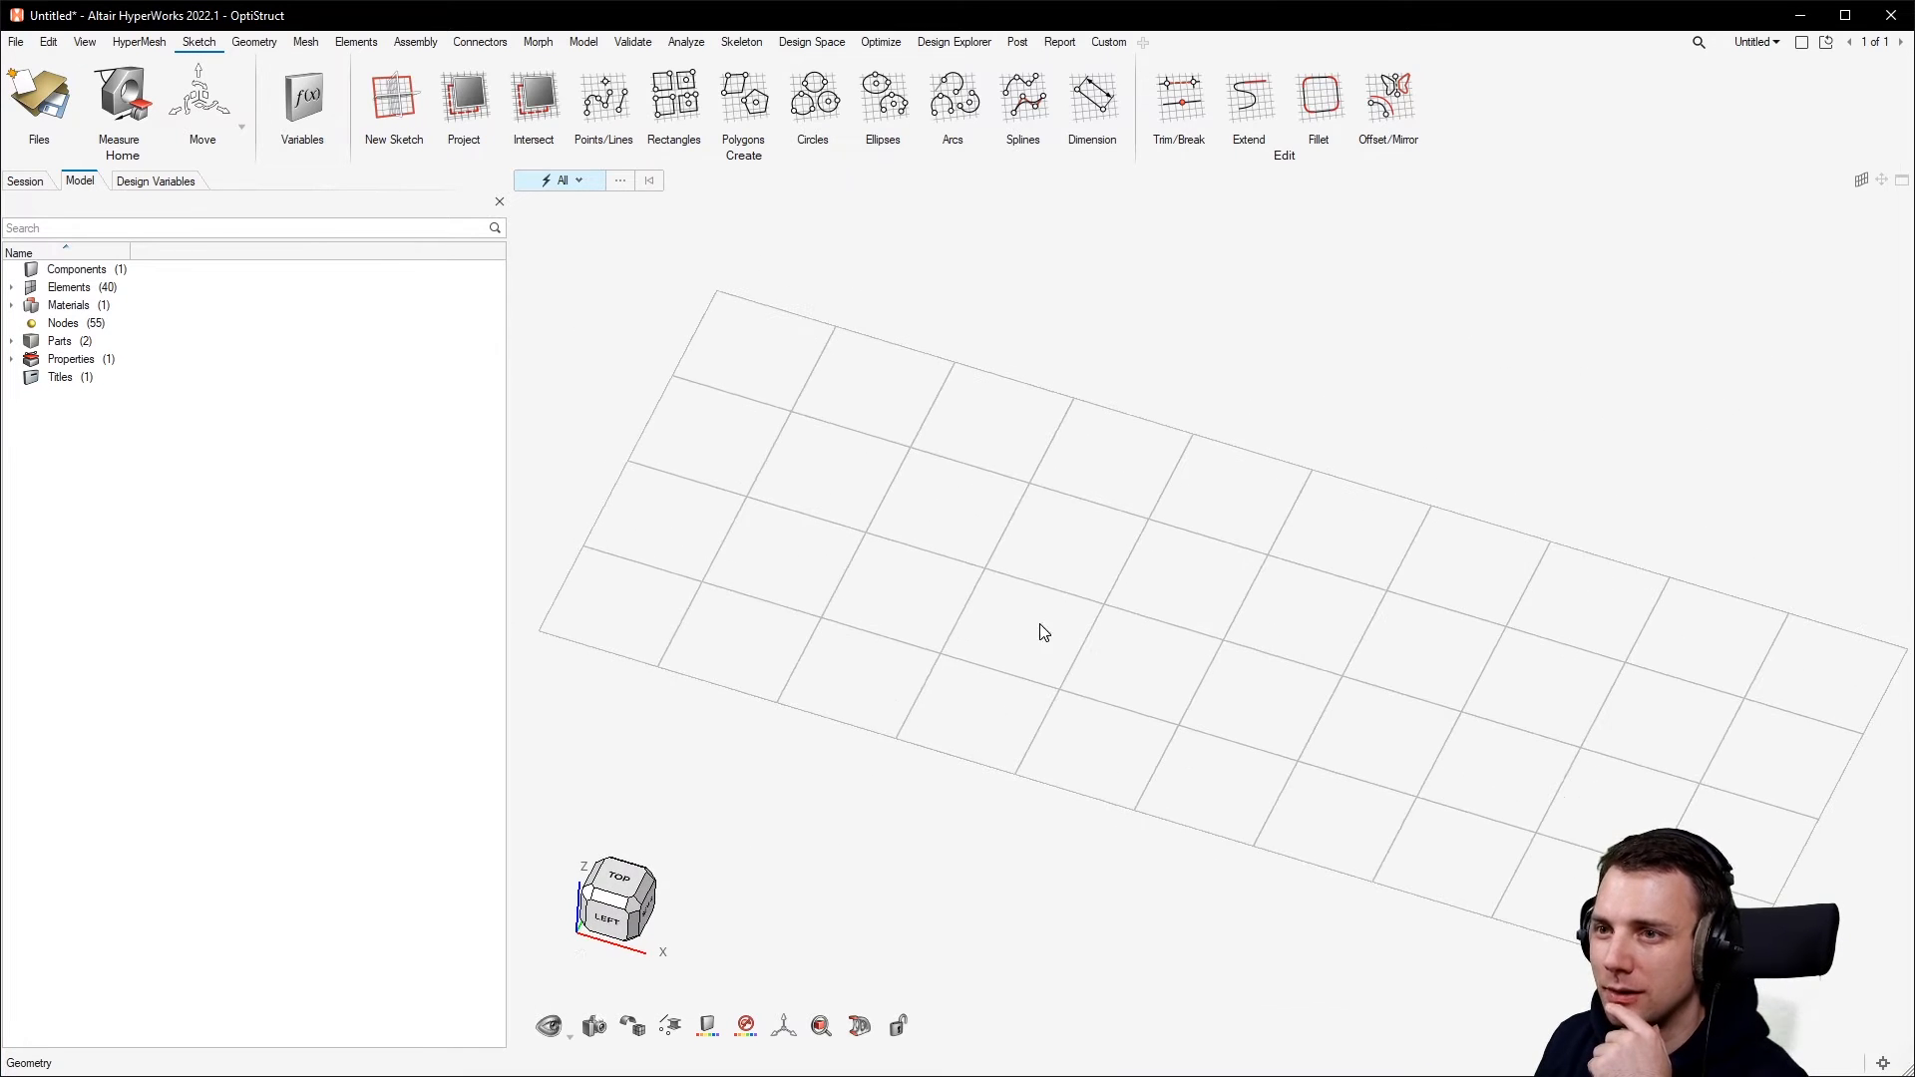
pyautogui.click(632, 1025)
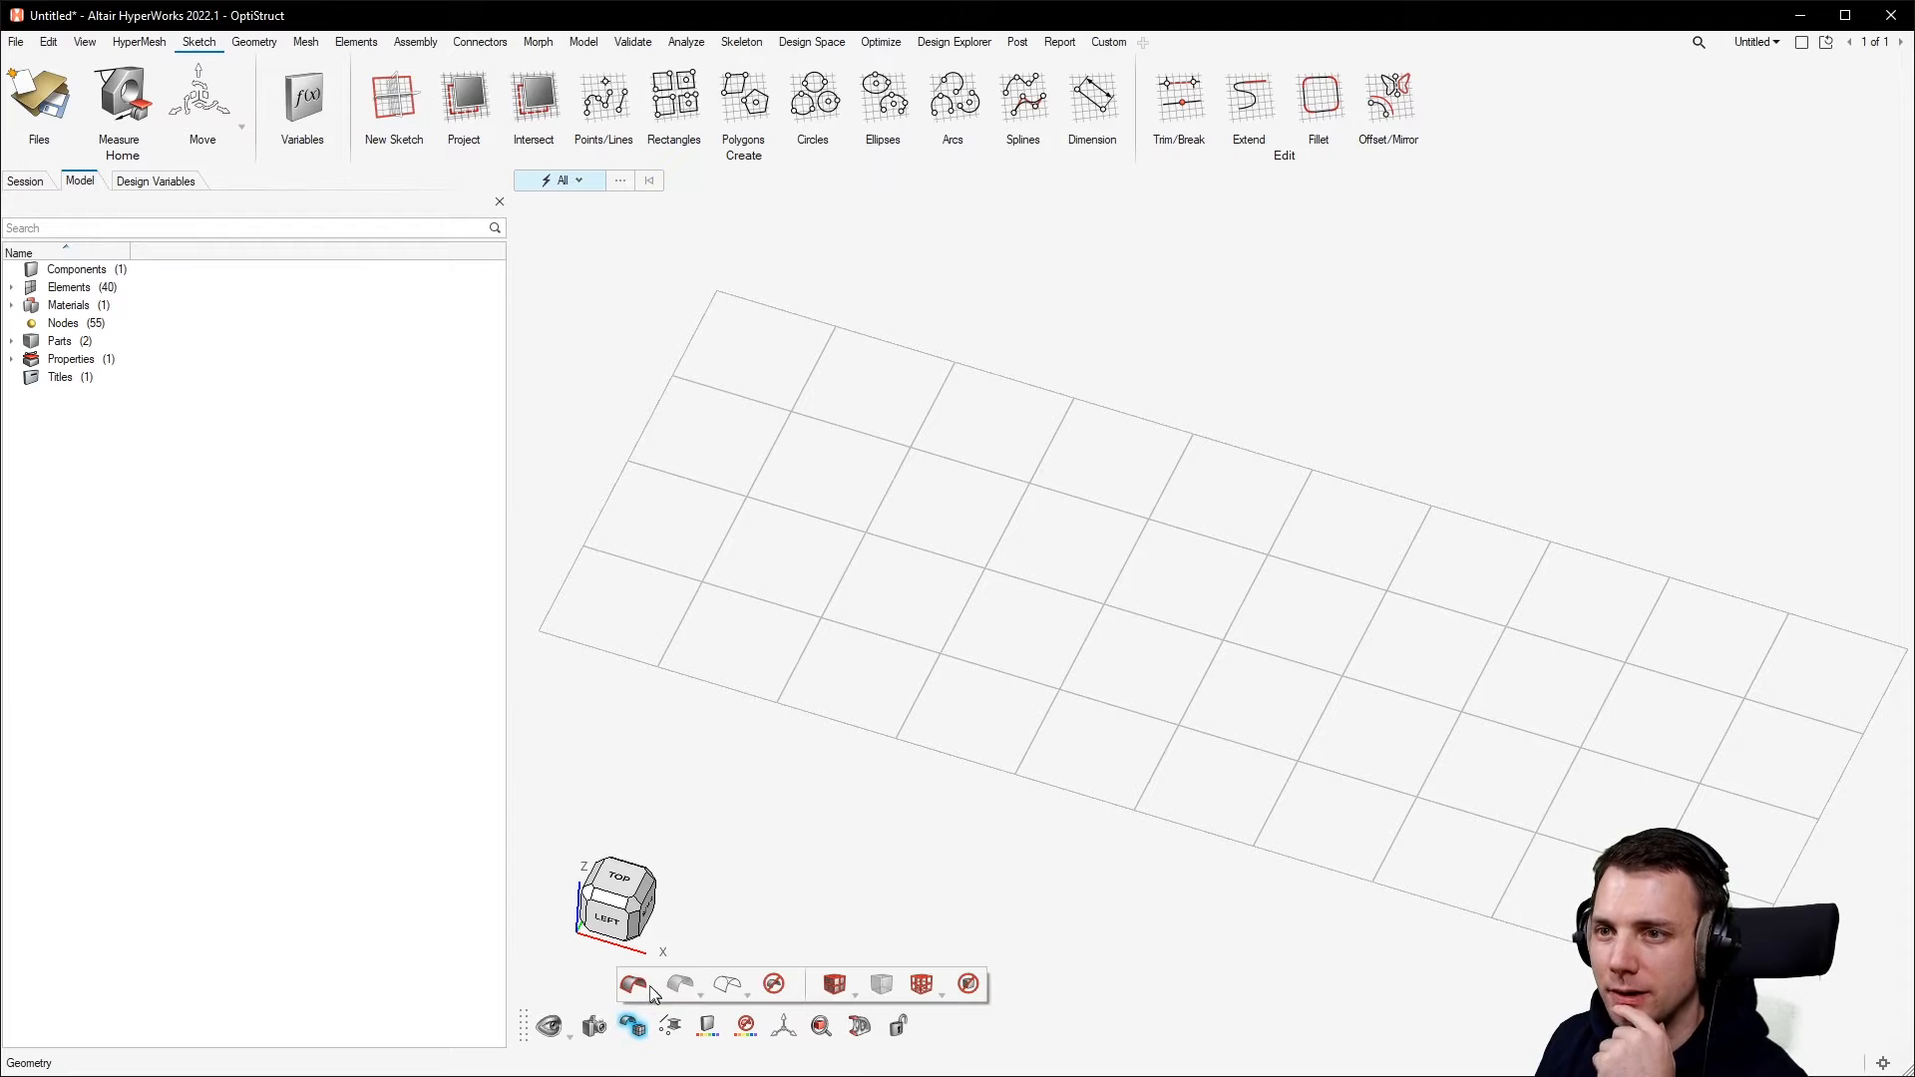
pyautogui.click(836, 988)
pyautogui.moveTo(998, 687)
pyautogui.mouseDown(button='right')
pyautogui.moveTo(1035, 628)
pyautogui.moveTo(987, 680)
pyautogui.mouseUp(button='right')
pyautogui.click(633, 1025)
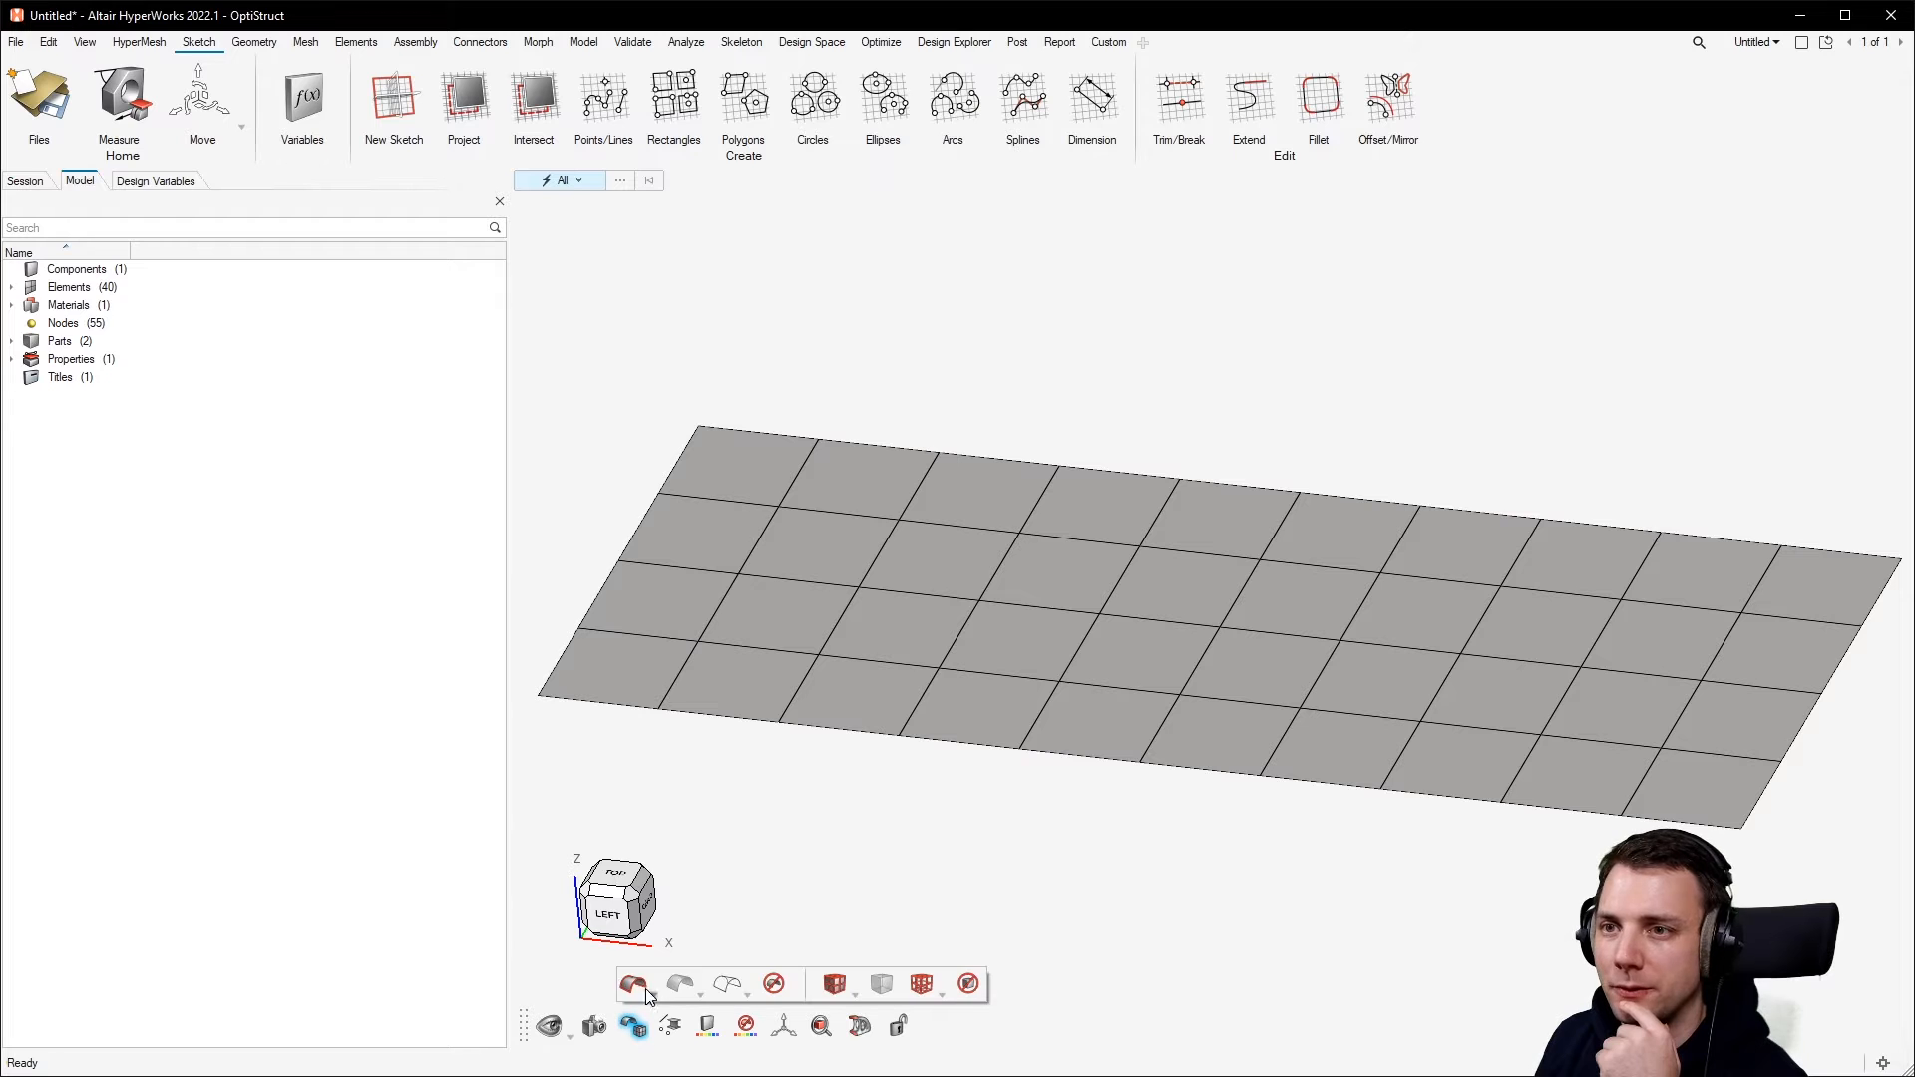
pyautogui.click(881, 985)
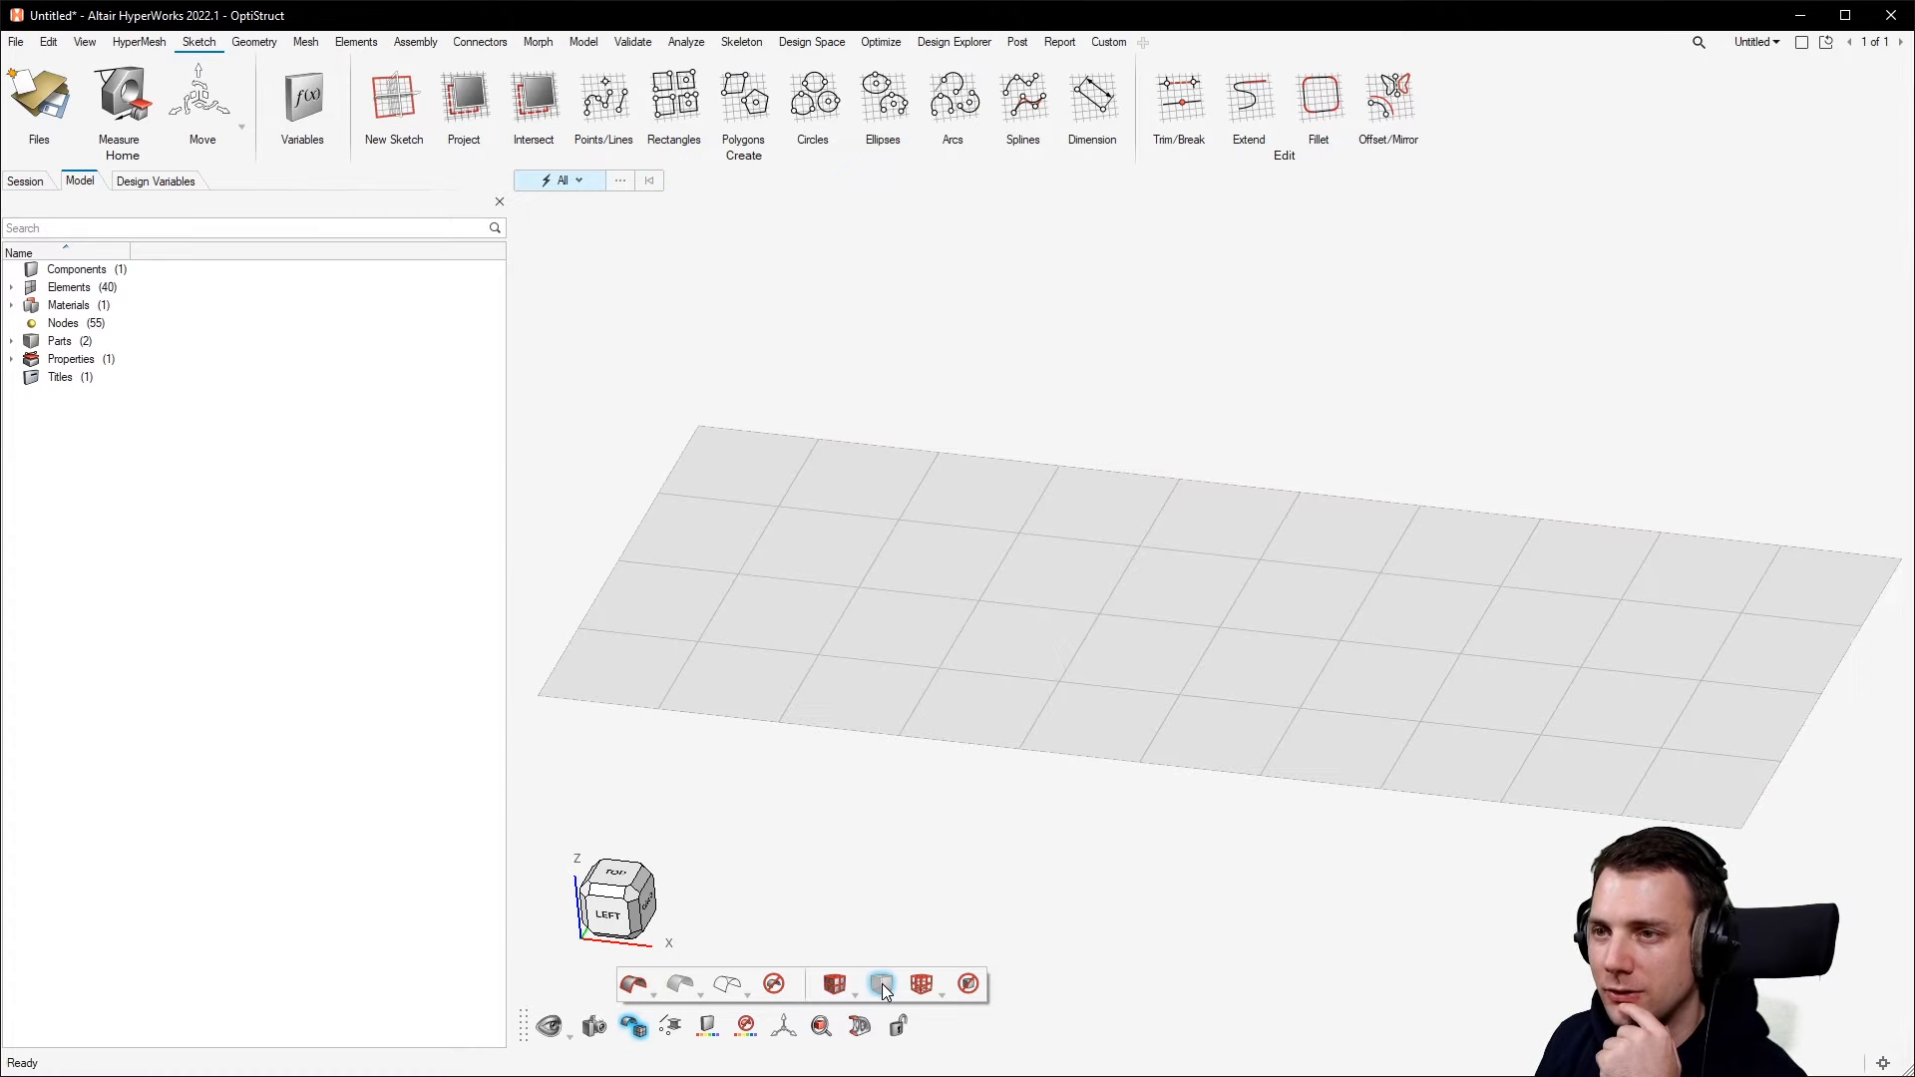
pyautogui.moveTo(1051, 816); pyautogui.dragTo(1098, 803, button='right')
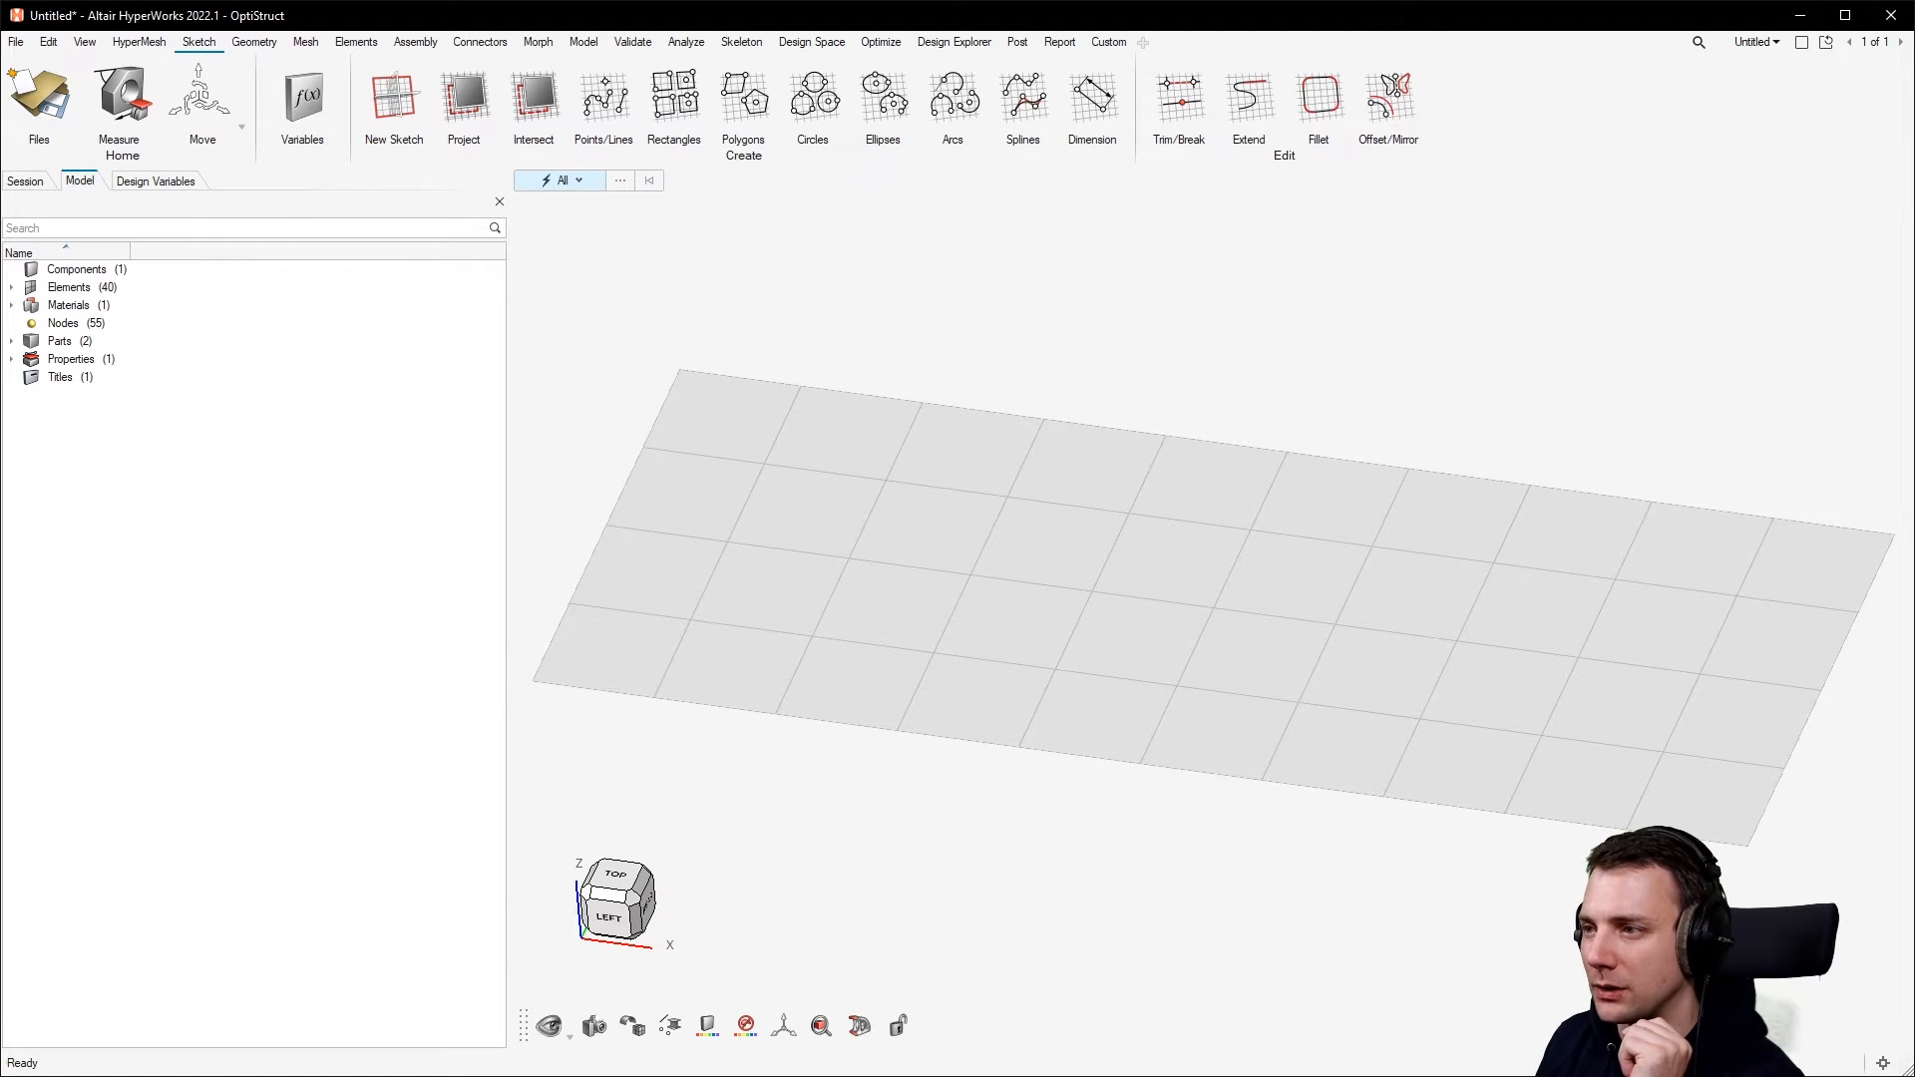
pyautogui.moveTo(1689, 1076)
pyautogui.mouseDown()
pyautogui.moveTo(1690, 477)
pyautogui.moveTo(1642, 287)
pyautogui.moveTo(1625, 553)
pyautogui.moveTo(1683, 1076)
pyautogui.mouseUp()
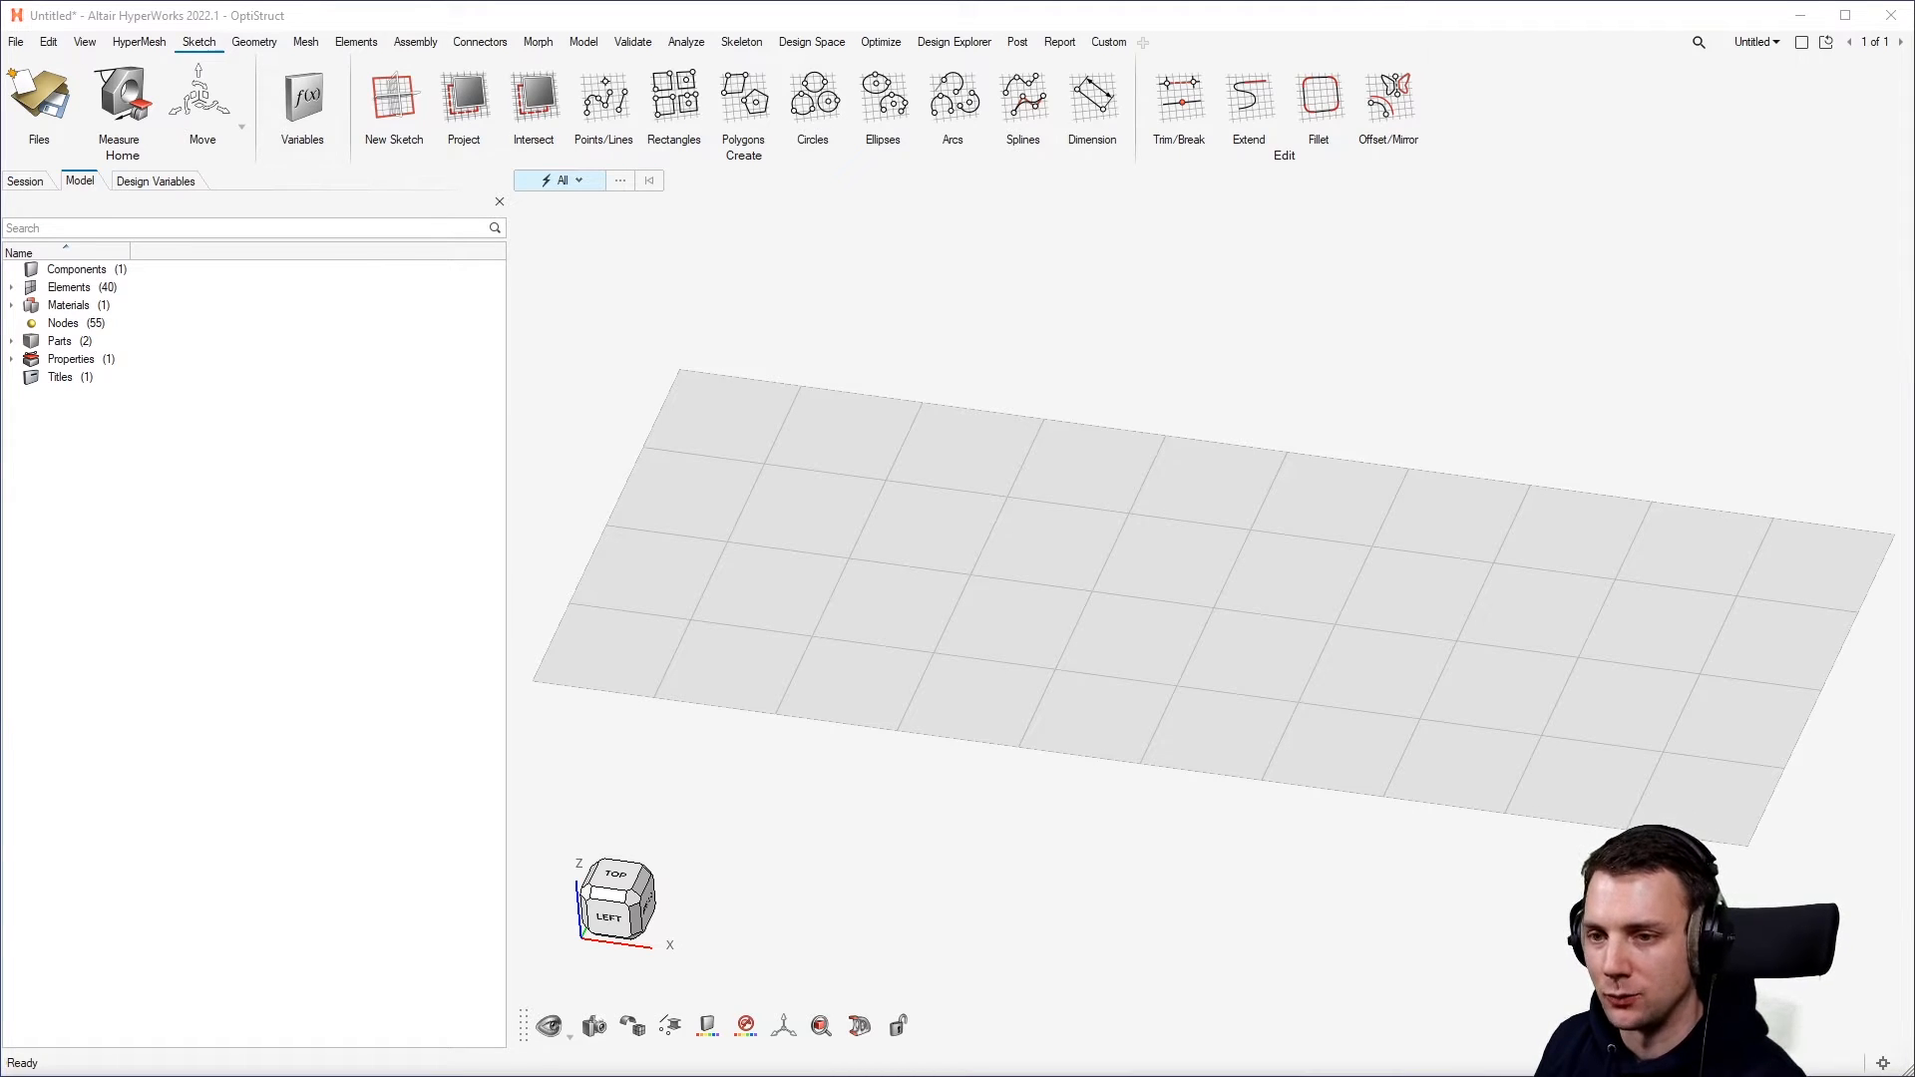
pyautogui.moveTo(979, 445); pyautogui.dragTo(1077, 542, button='right')
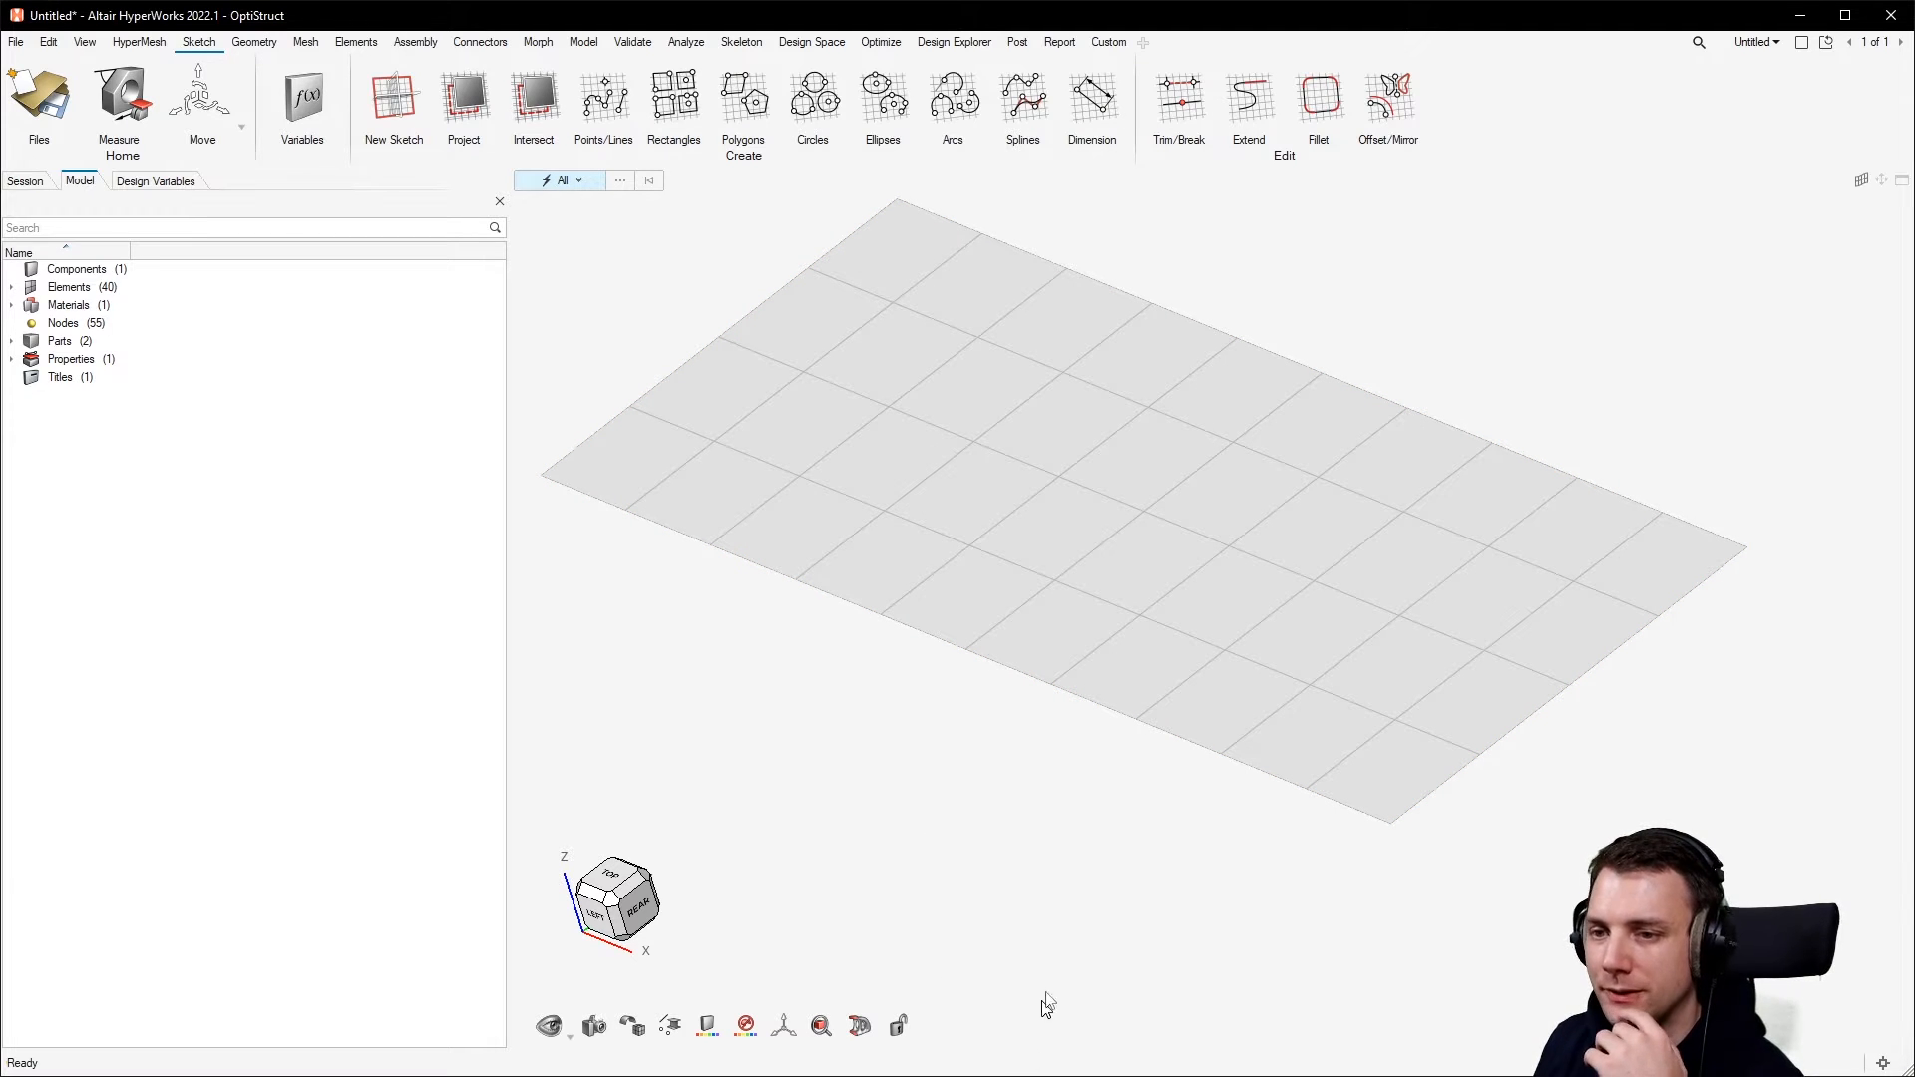
pyautogui.moveTo(1038, 851)
pyautogui.mouseDown(button='right')
pyautogui.moveTo(1170, 851)
pyautogui.moveTo(1130, 766)
pyautogui.moveTo(1146, 761)
pyautogui.moveTo(1132, 641)
pyautogui.moveTo(1228, 615)
pyautogui.moveTo(1120, 684)
pyautogui.moveTo(1086, 667)
pyautogui.mouseUp(button='right')
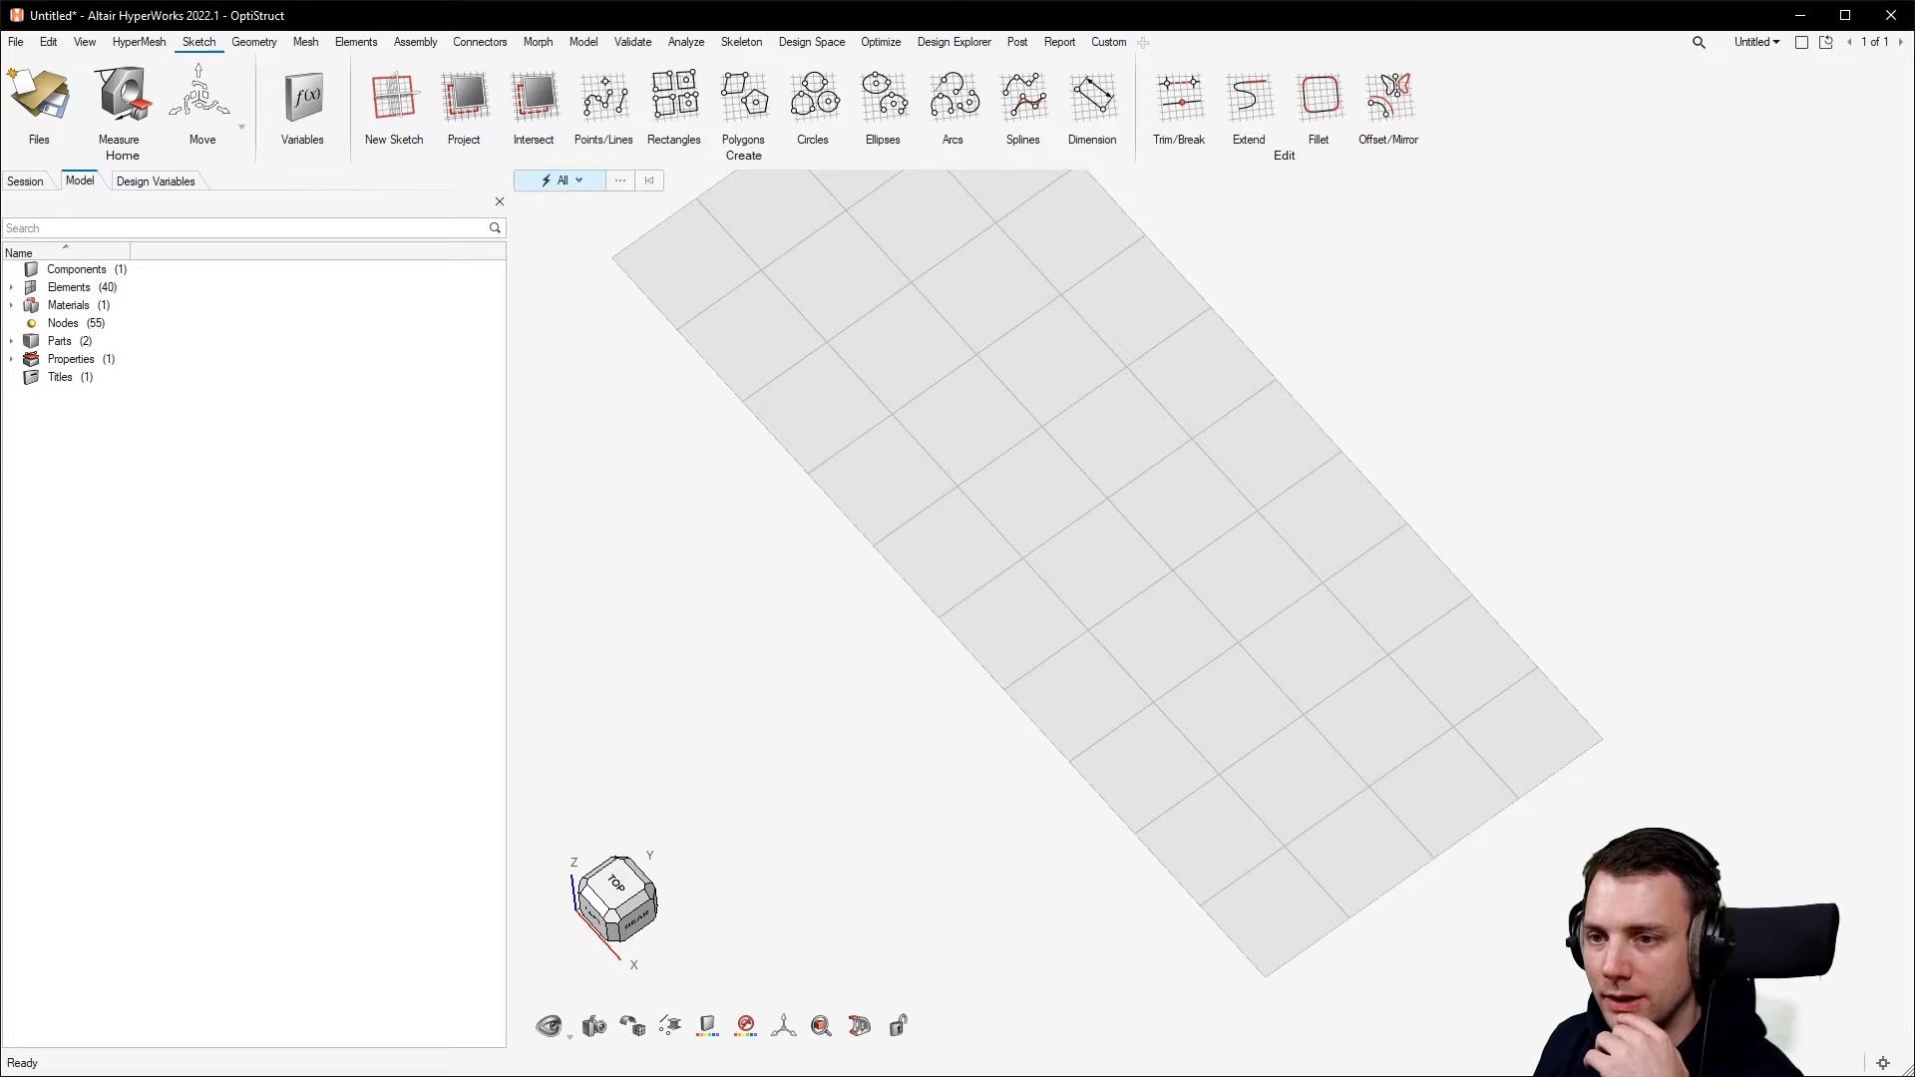
pyautogui.moveTo(1107, 629)
pyautogui.mouseDown(button='right')
pyautogui.moveTo(1158, 569)
pyautogui.moveTo(899, 834)
pyautogui.mouseUp(button='right')
pyautogui.moveTo(898, 833); pyautogui.dragTo(906, 844, button='middle')
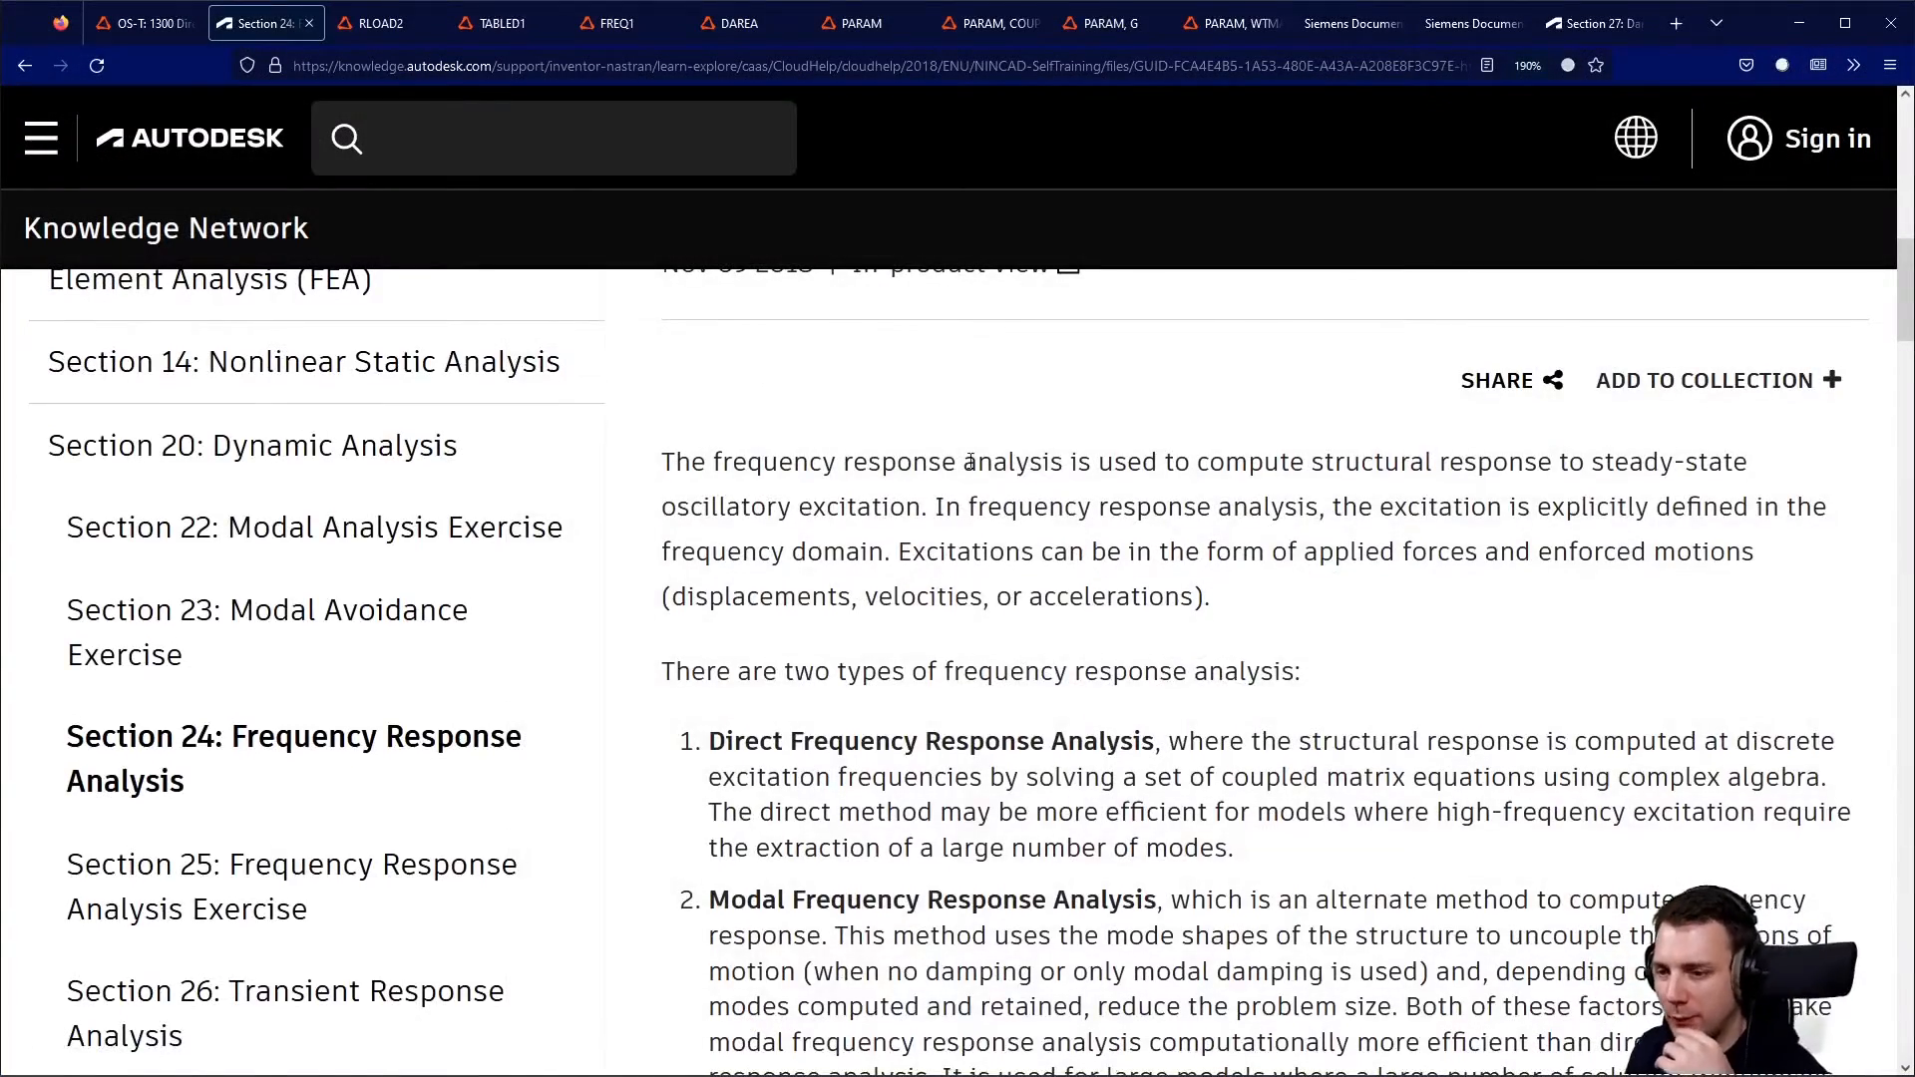
# Read the introduction and the two analysis types on Autodesk's Section 24: Frequency Response Analysis page, highlighting the direct and modal method names.
pyautogui.scroll(-2, 967, 464)
pyautogui.scroll(2, 1117, 519)
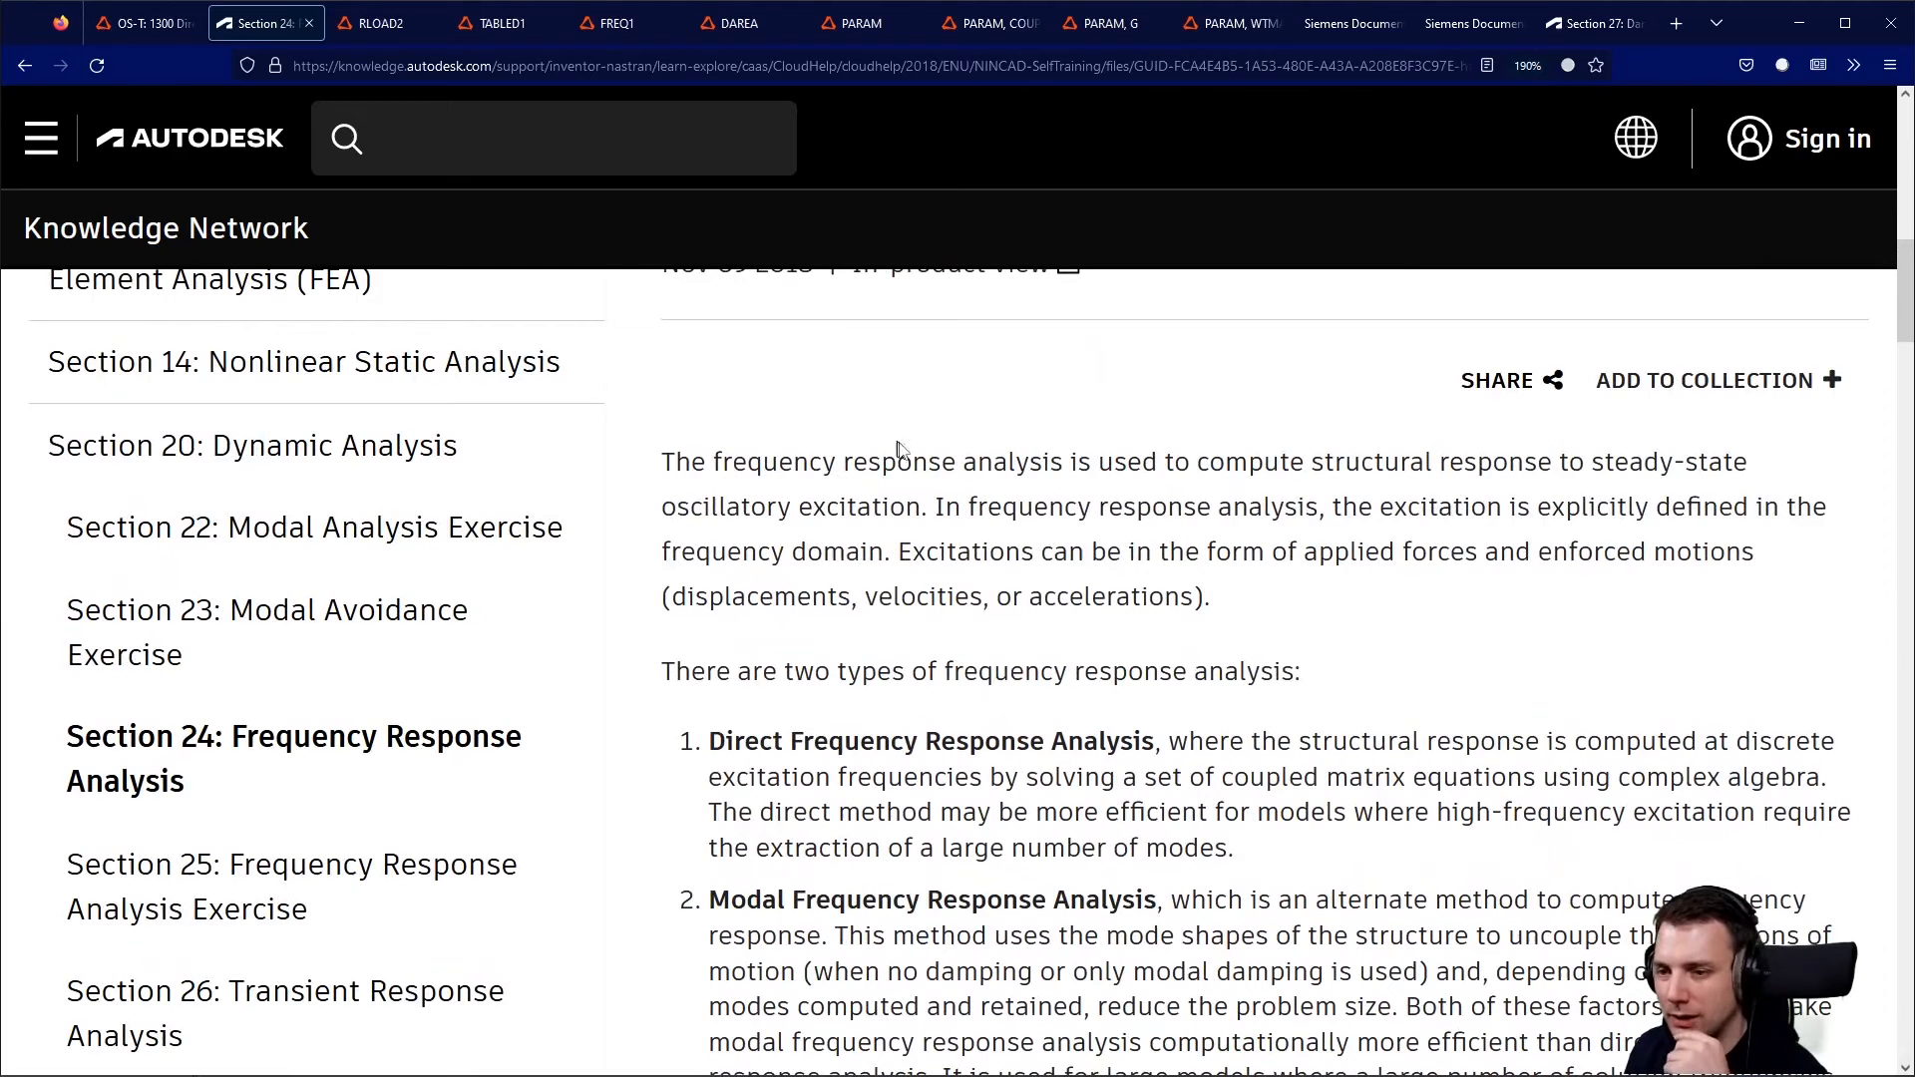
pyautogui.scroll(-2, 901, 471)
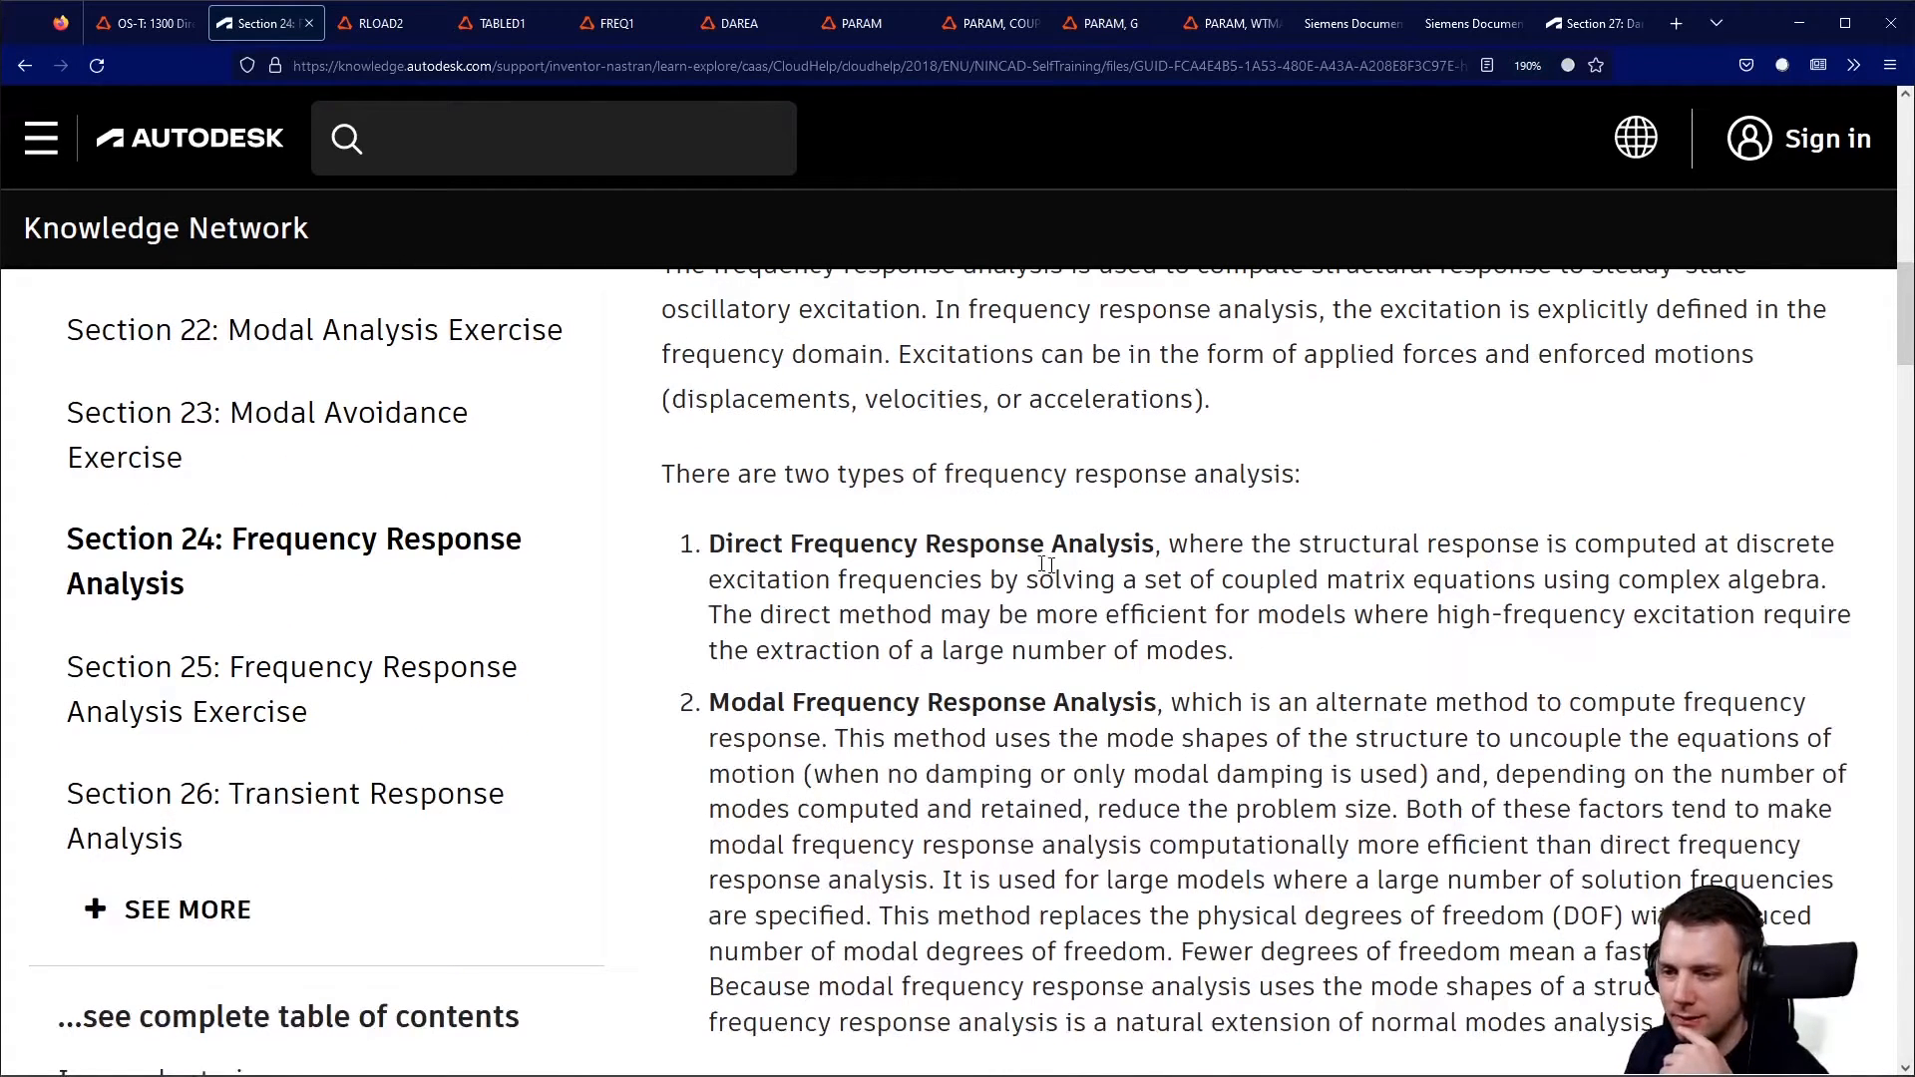
pyautogui.scroll(-2, 1252, 618)
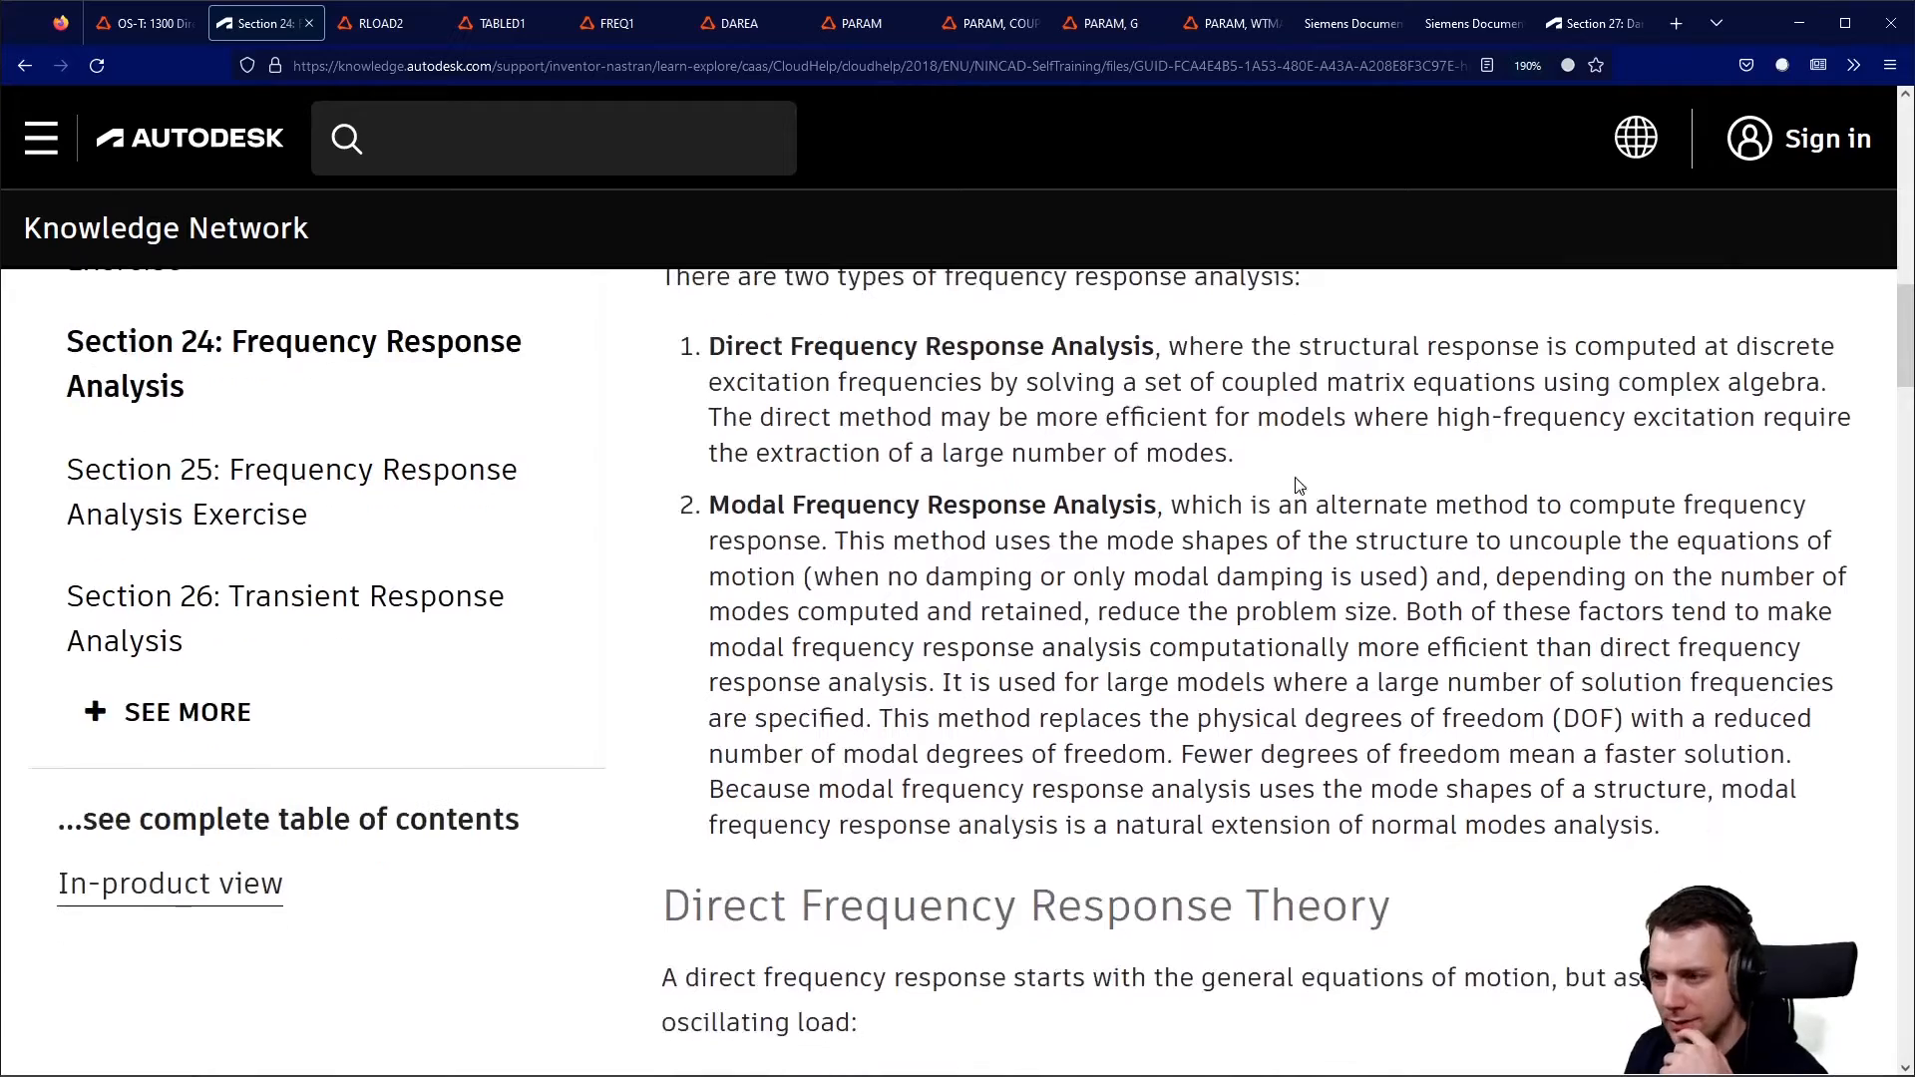
pyautogui.scroll(2, 968, 384)
pyautogui.scroll(2, 968, 384)
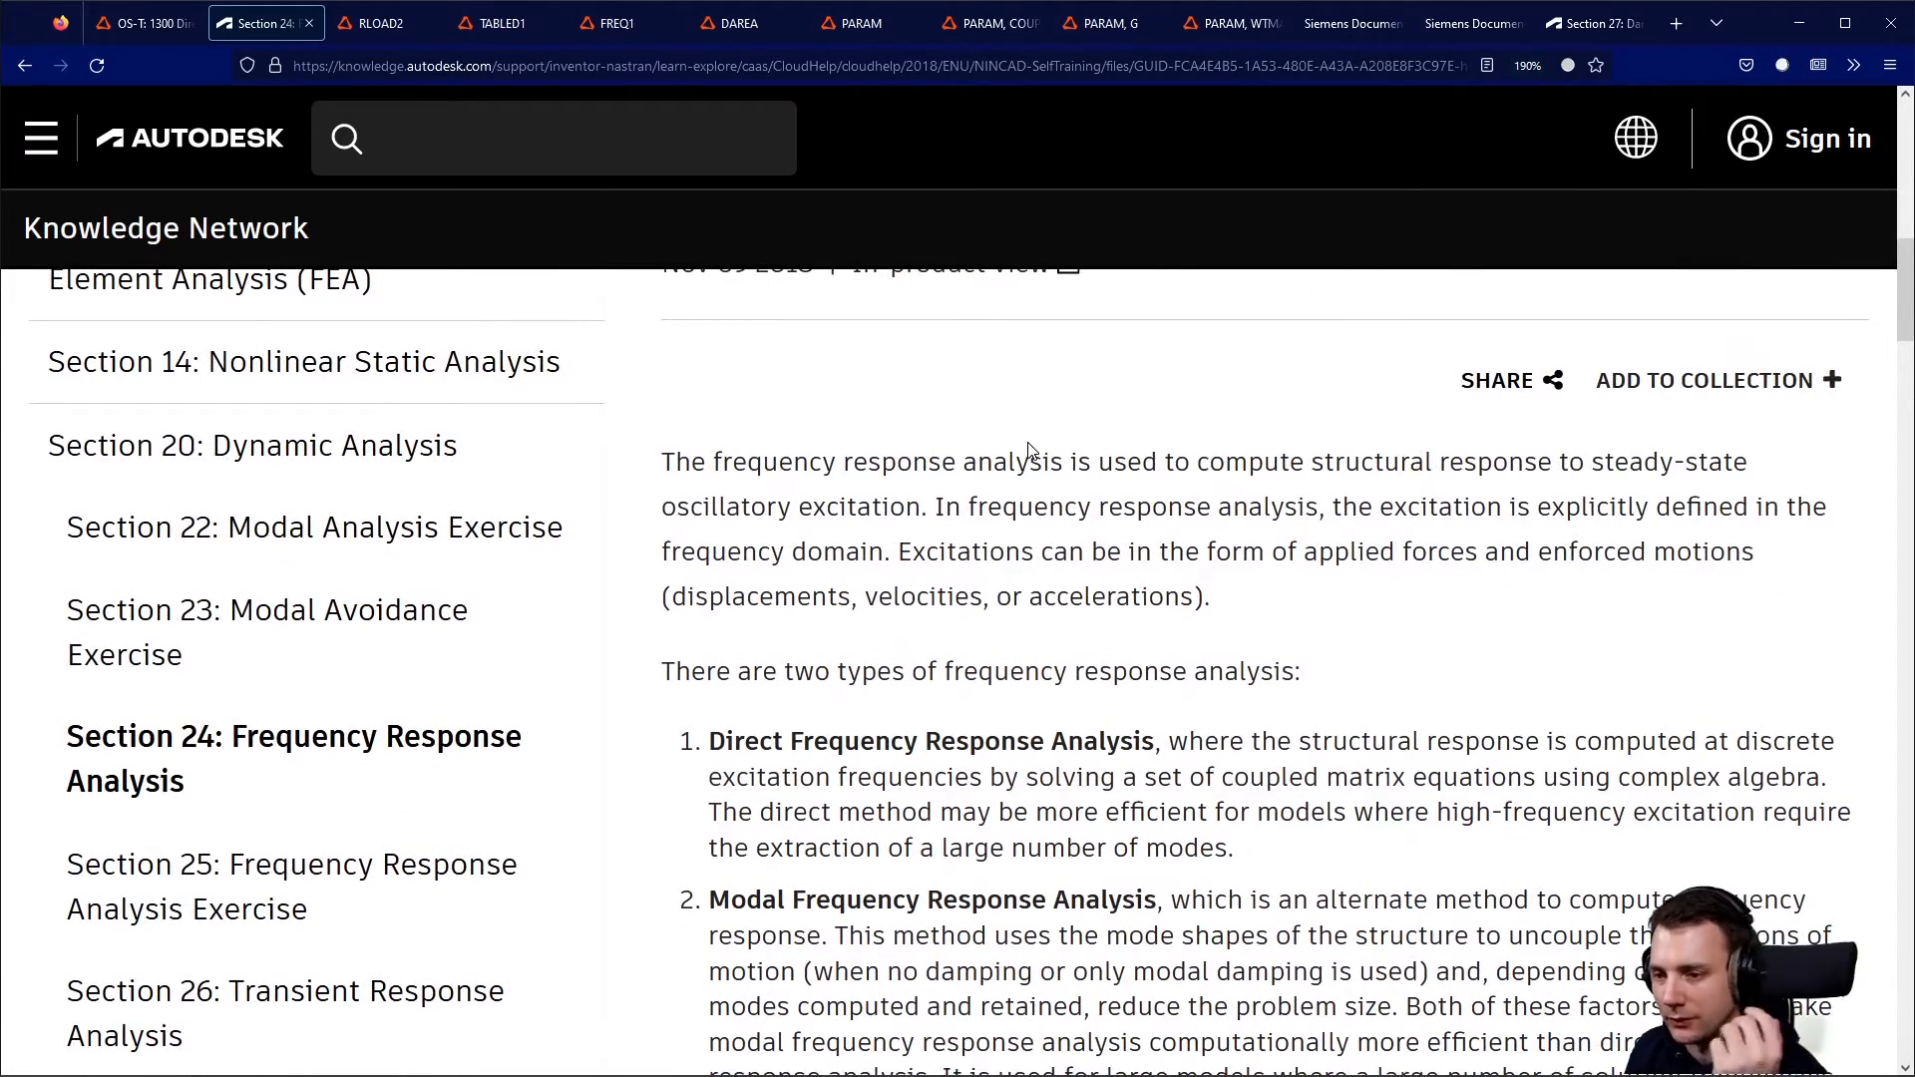
pyautogui.scroll(-2, 1029, 469)
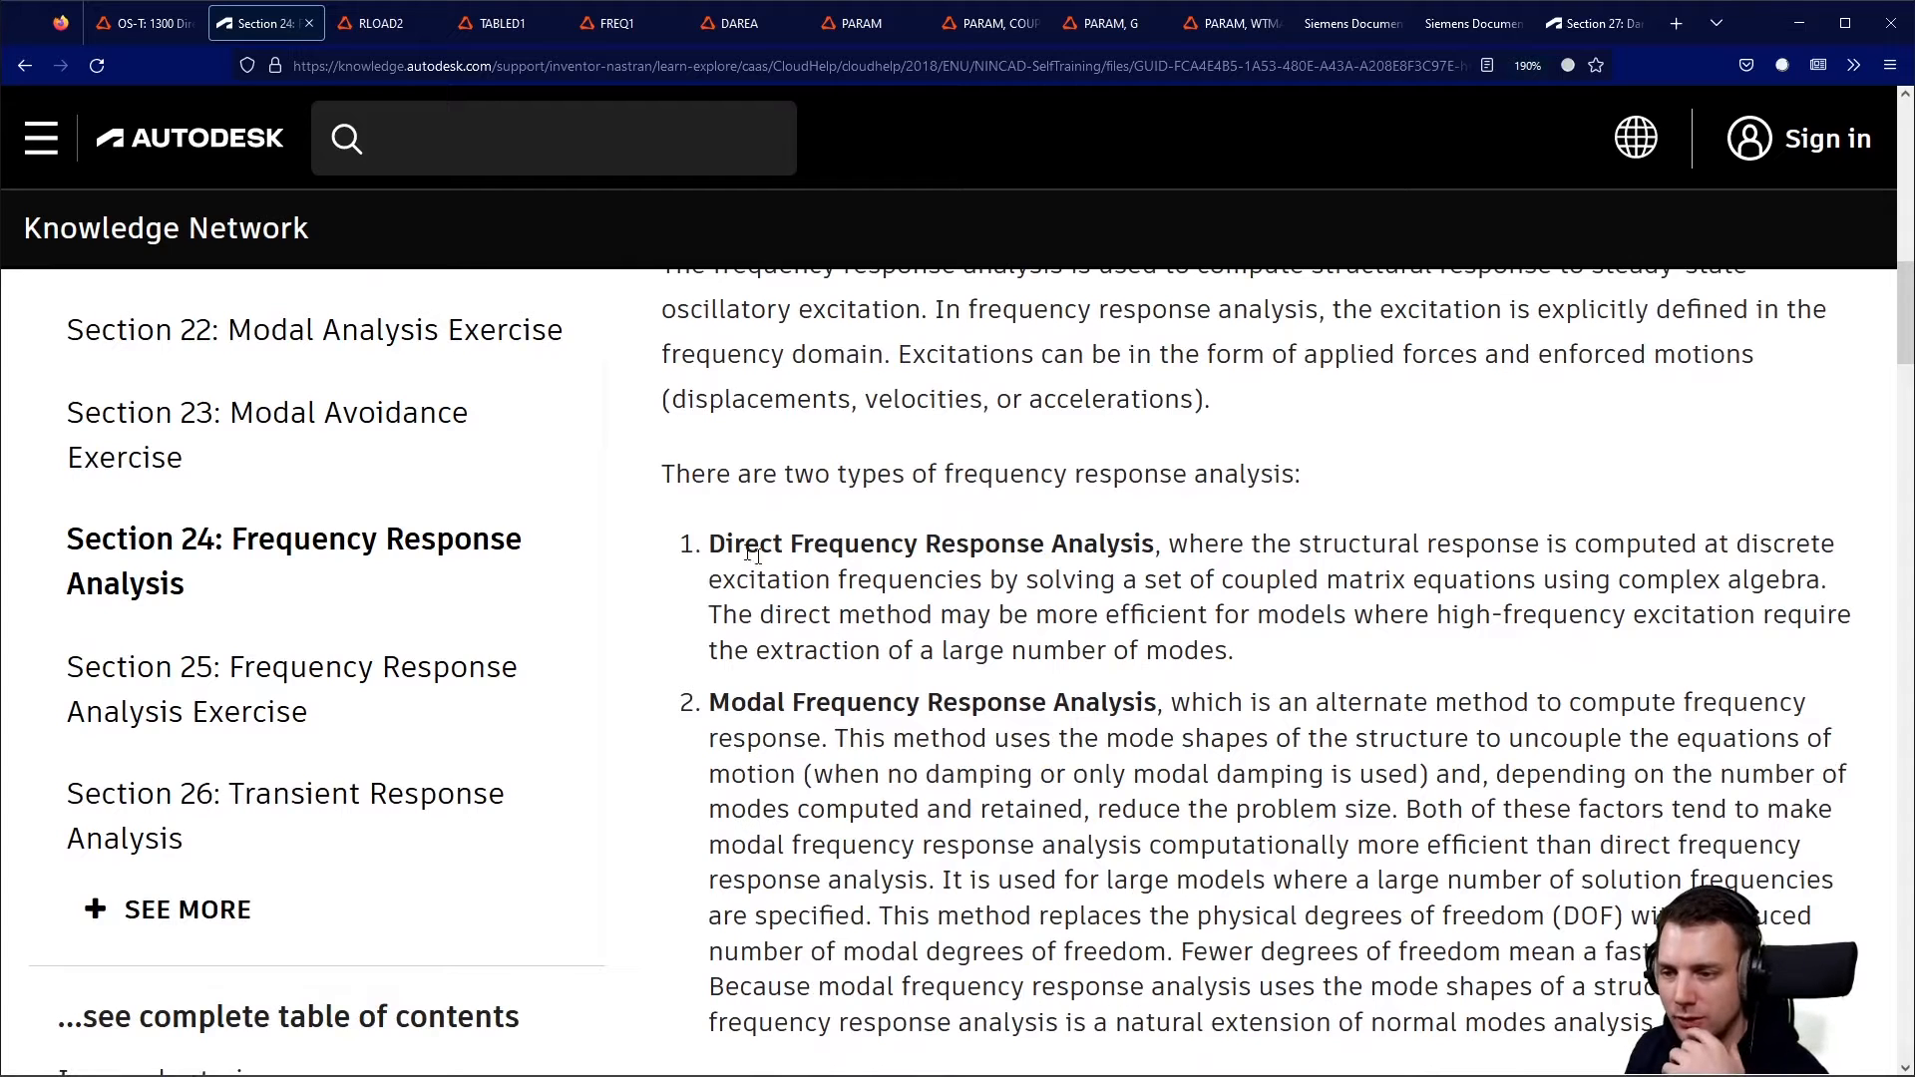
pyautogui.moveTo(706, 544); pyautogui.dragTo(1140, 538)
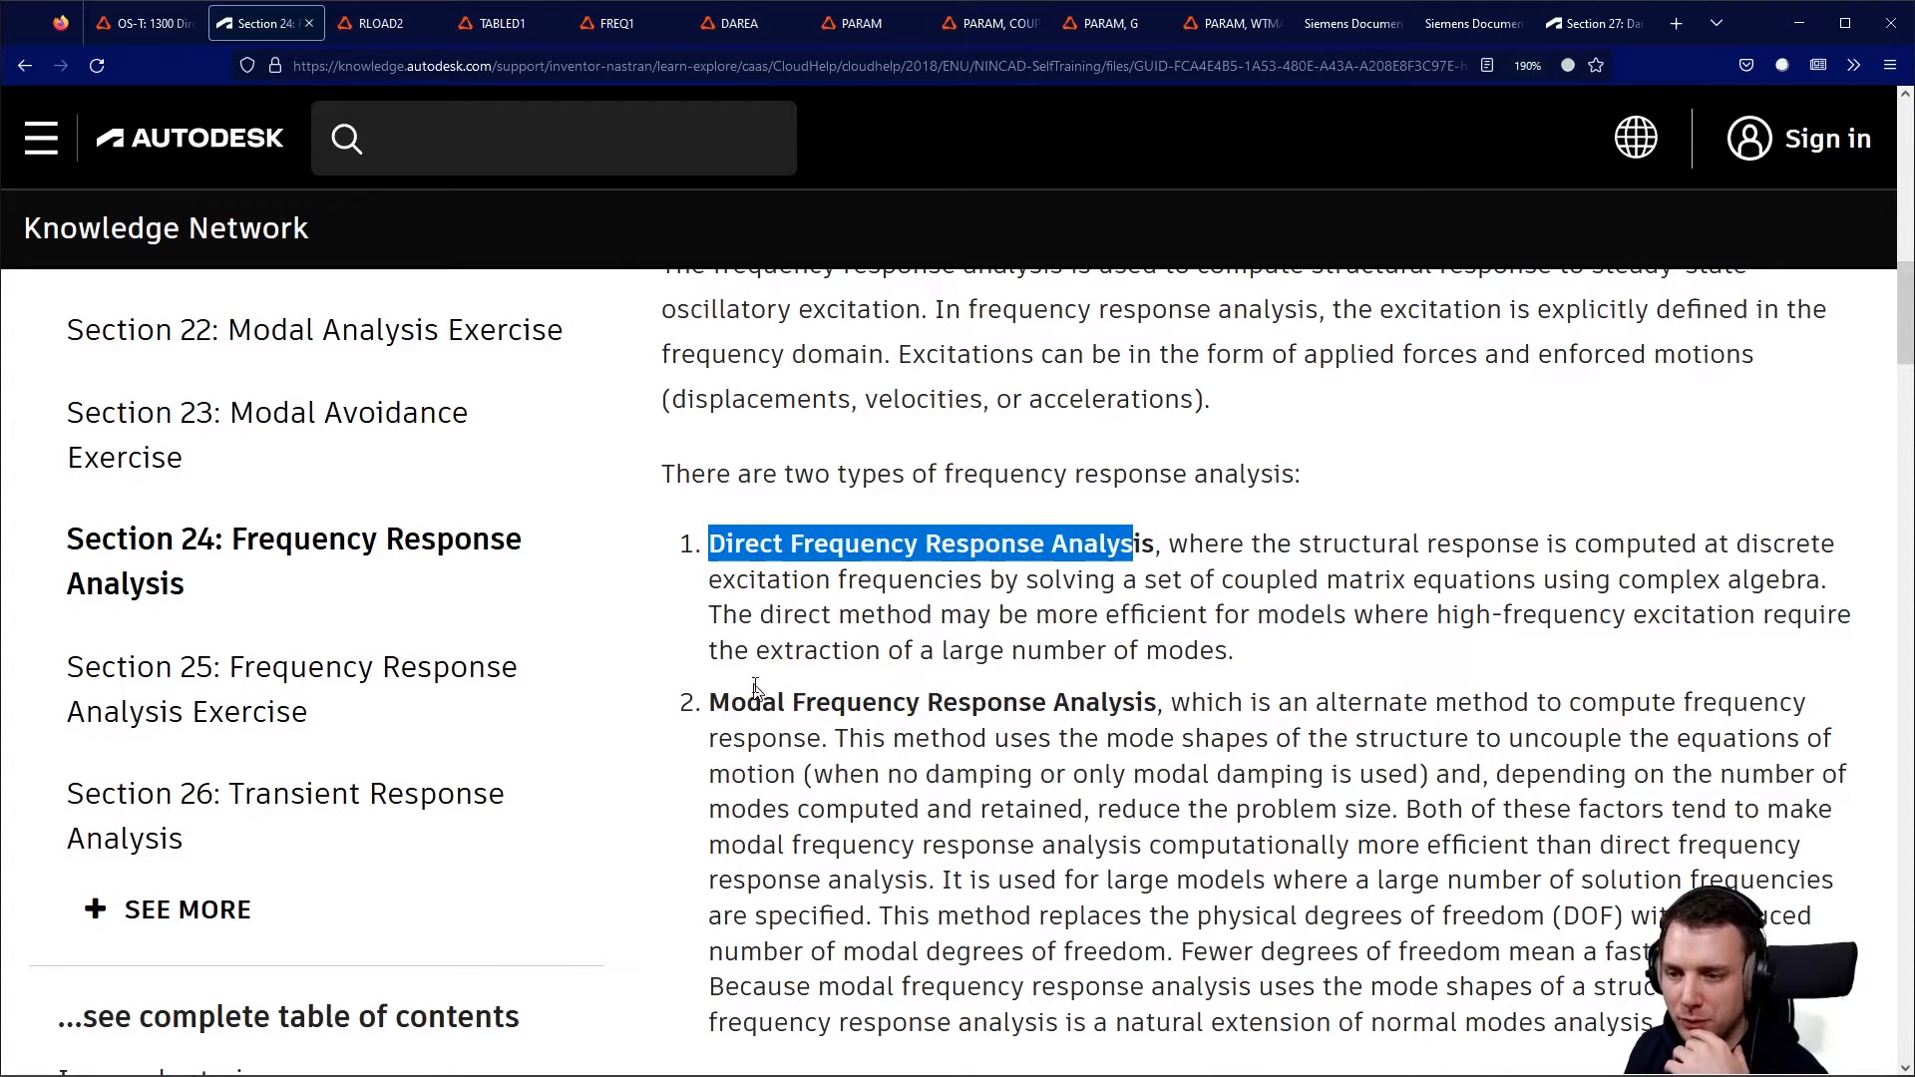
pyautogui.moveTo(731, 702); pyautogui.dragTo(1069, 703)
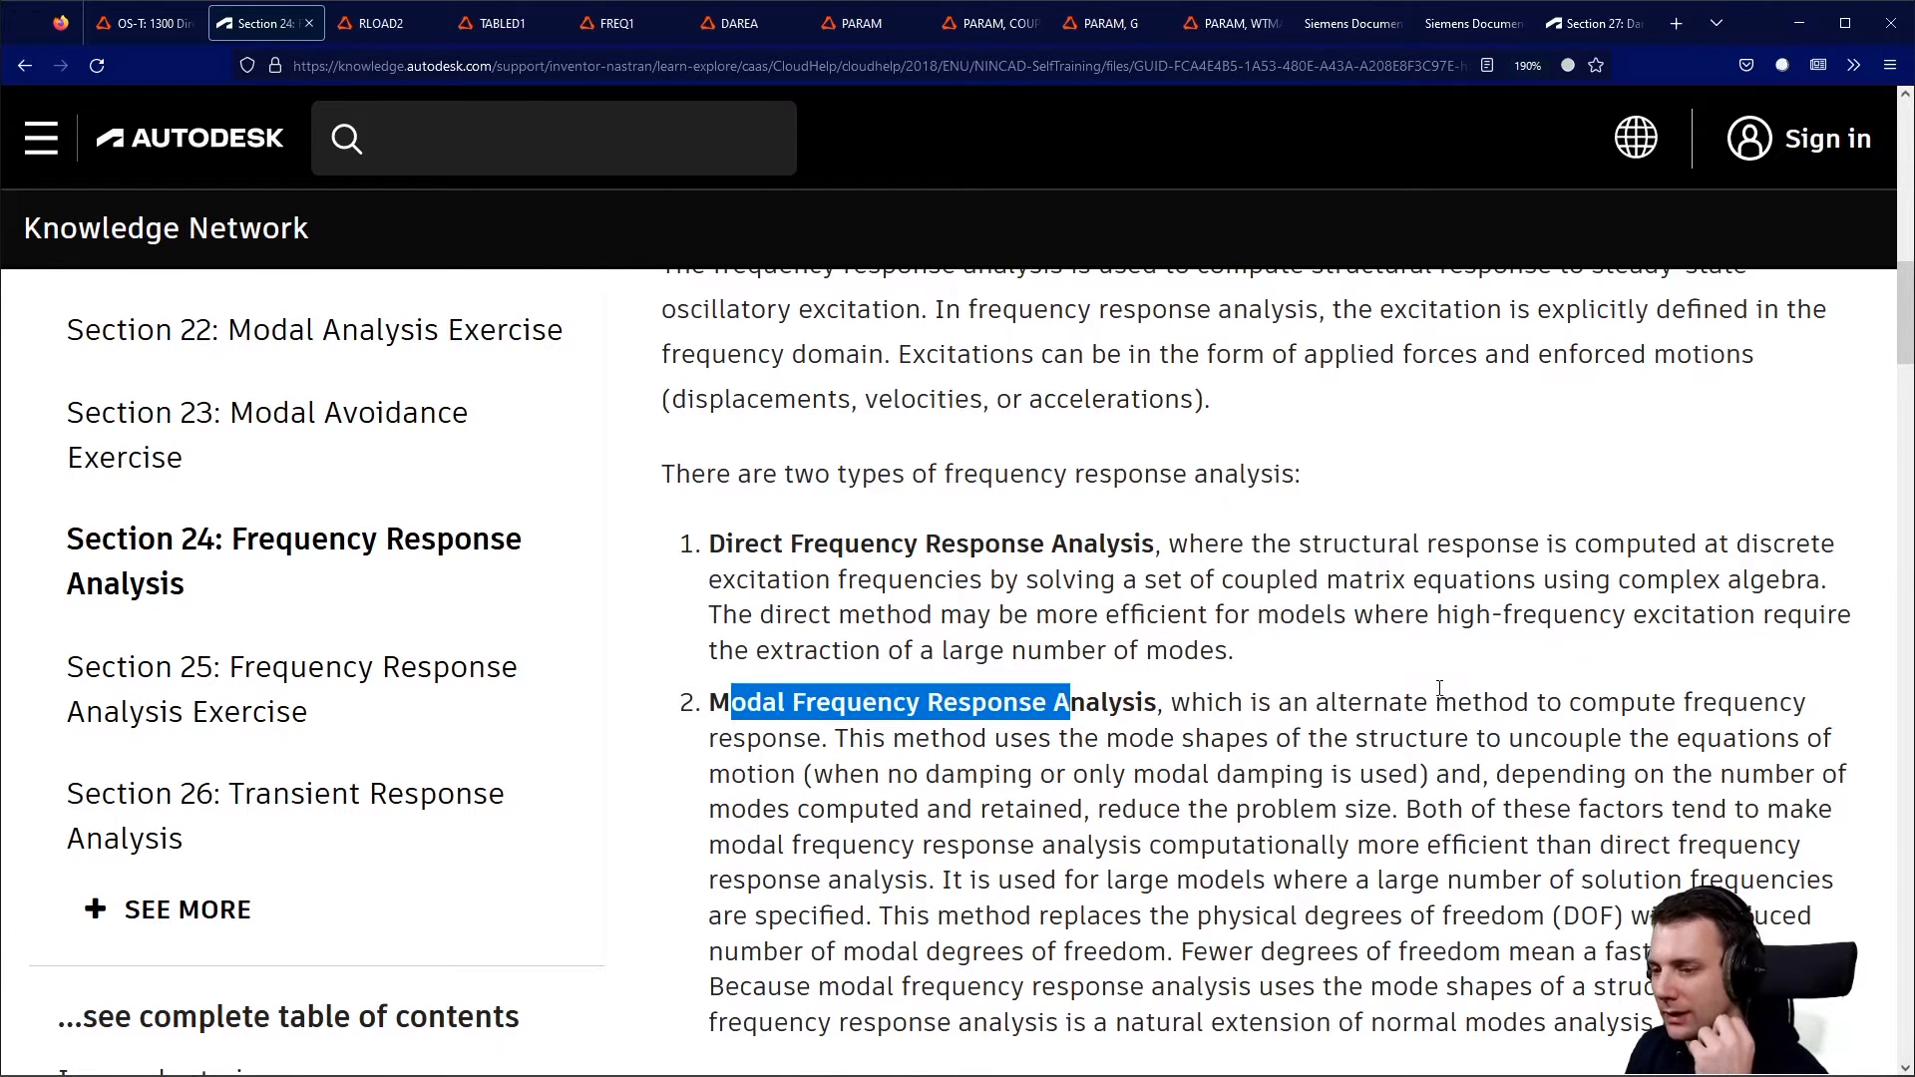
# Review the definition of frequency response analysis, highlighting the wording about steady-state oscillatory excitation.
pyautogui.scroll(2, 1440, 690)
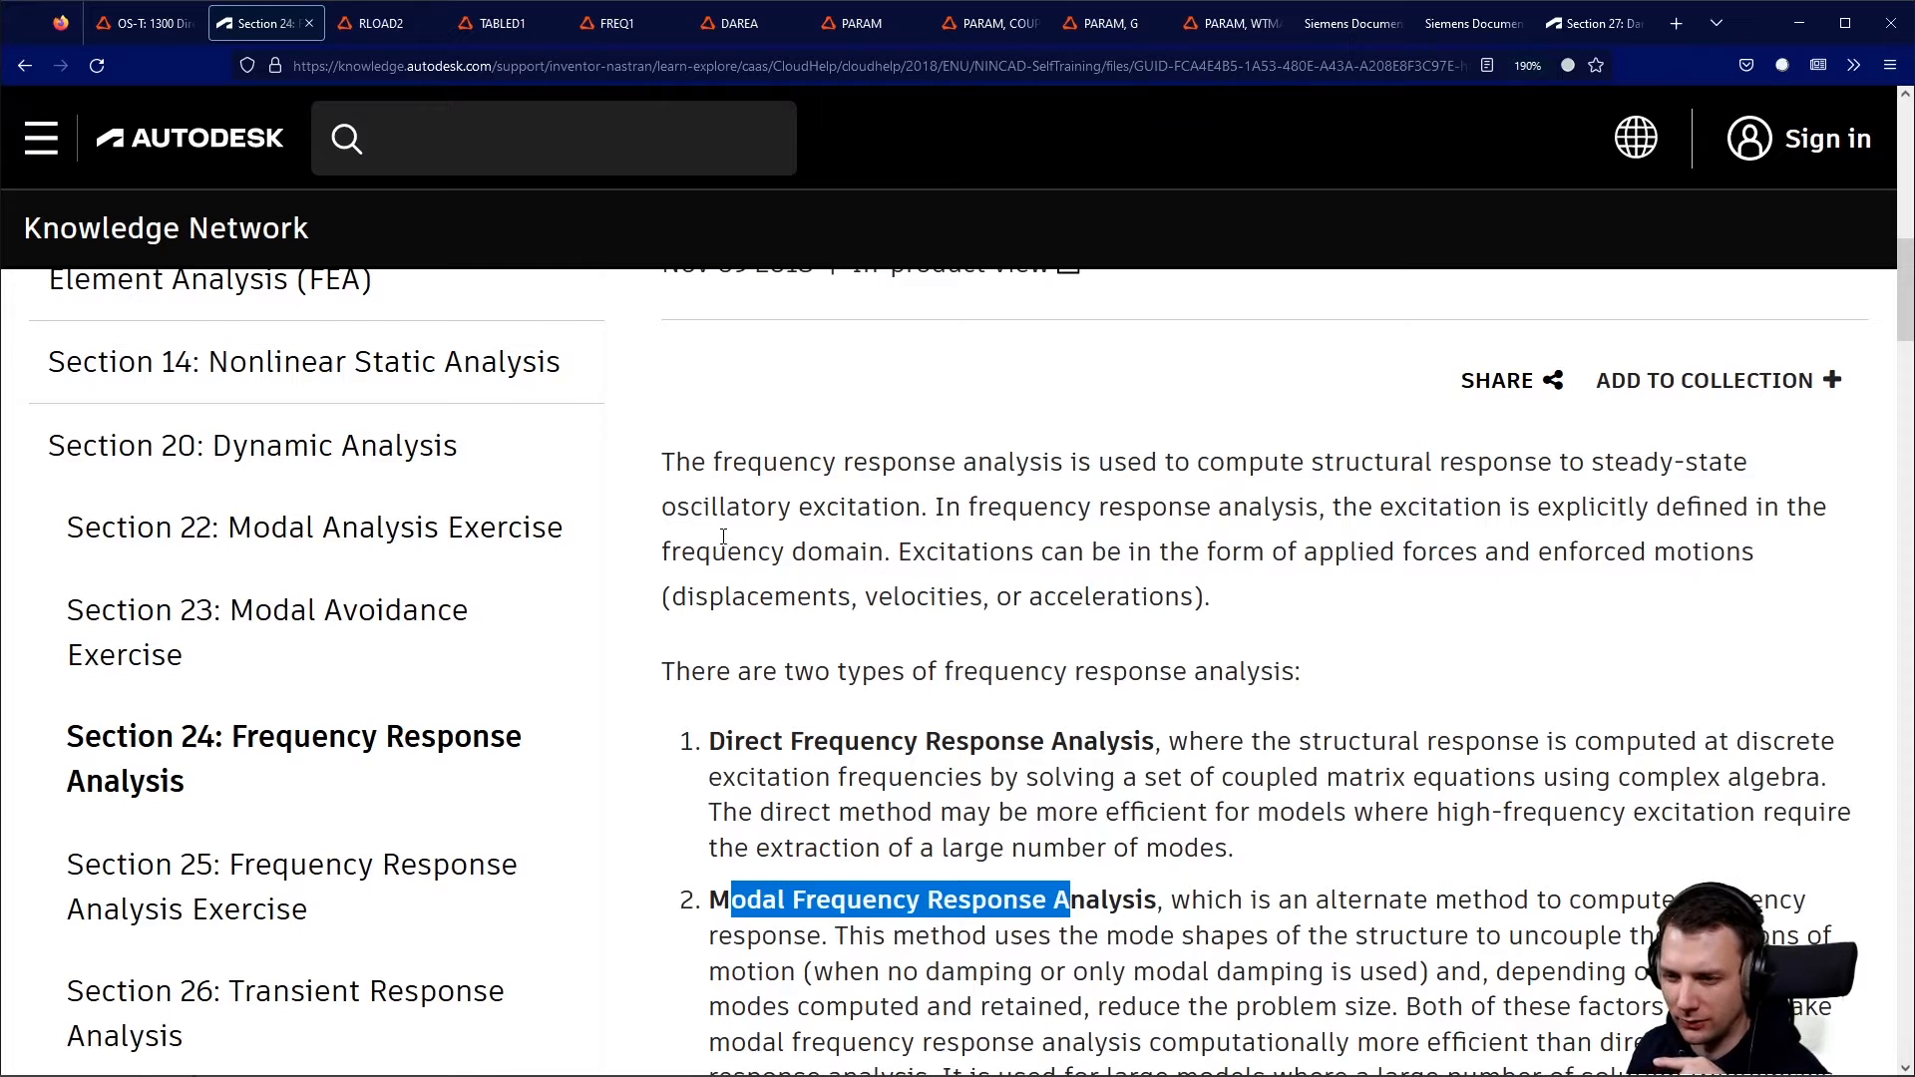
pyautogui.moveTo(691, 514); pyautogui.dragTo(809, 514)
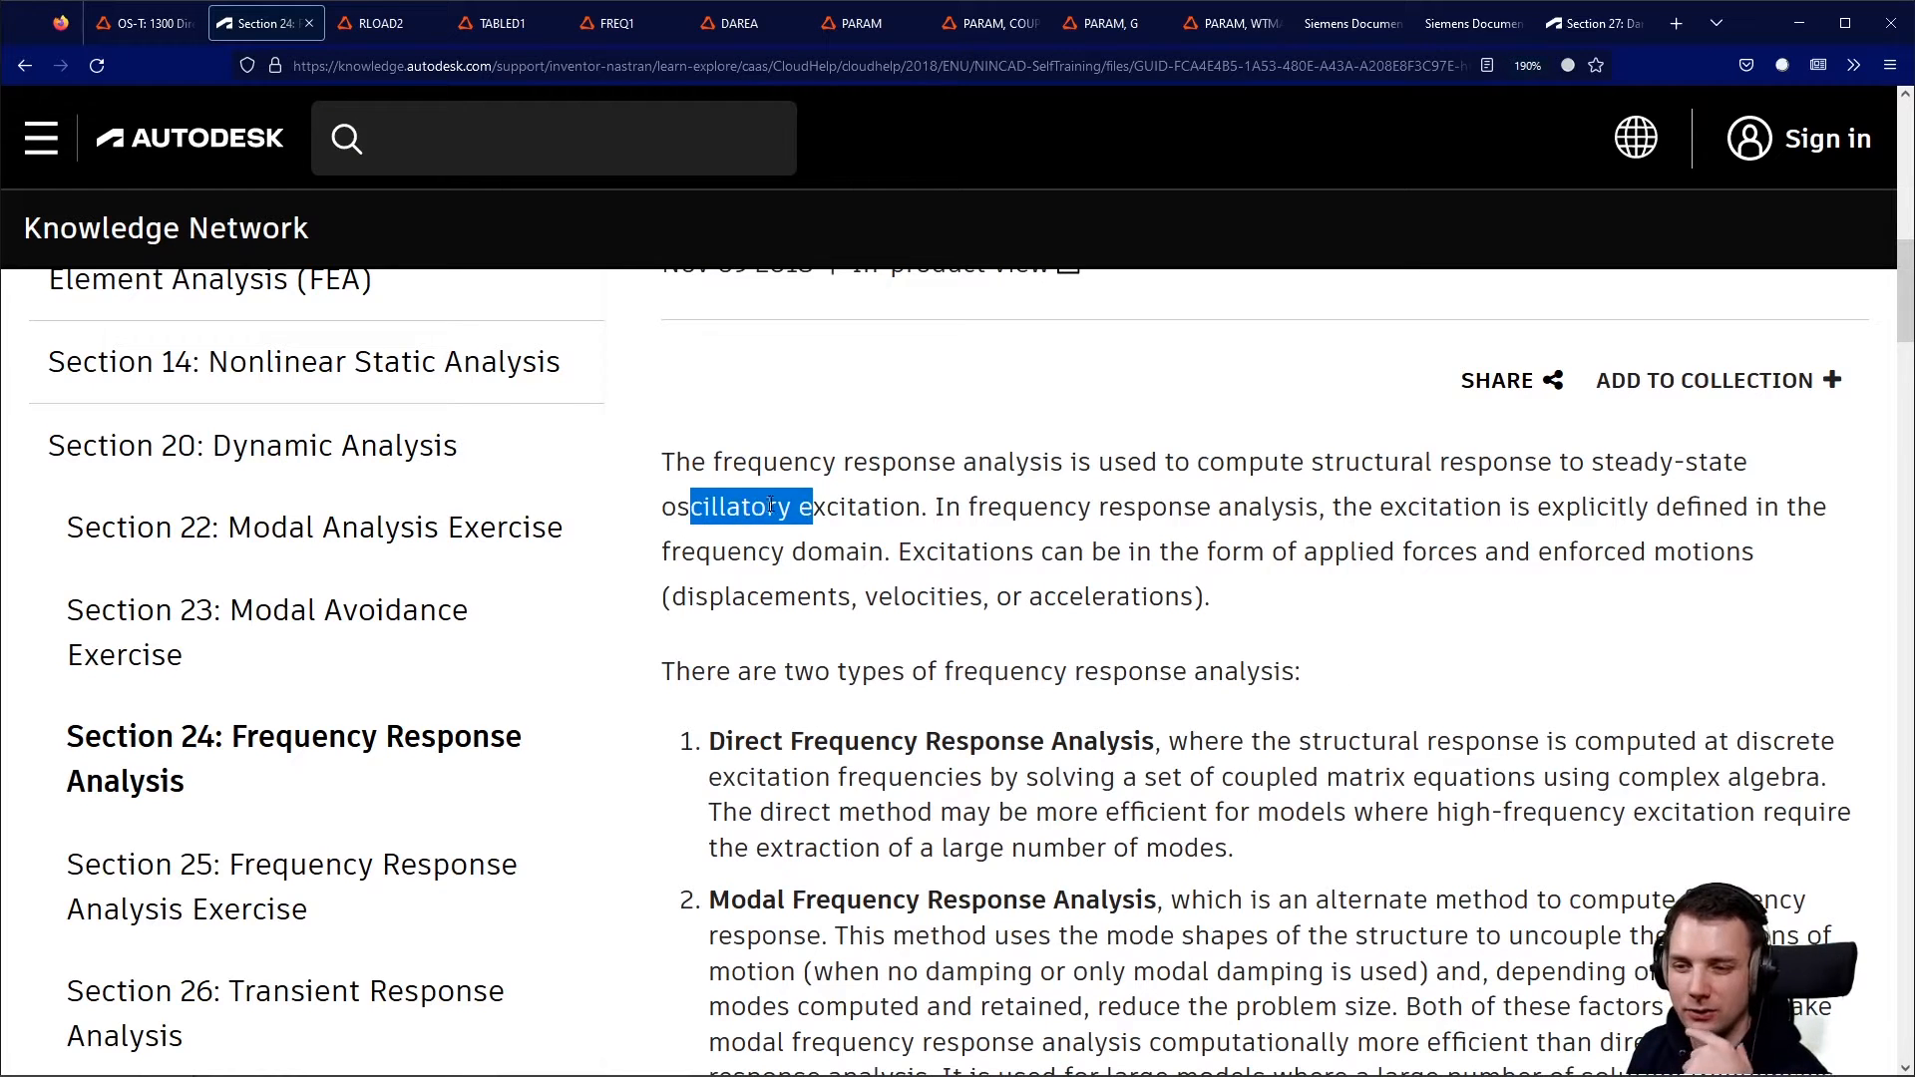
pyautogui.click(852, 503)
pyautogui.moveTo(1553, 461); pyautogui.dragTo(1758, 474)
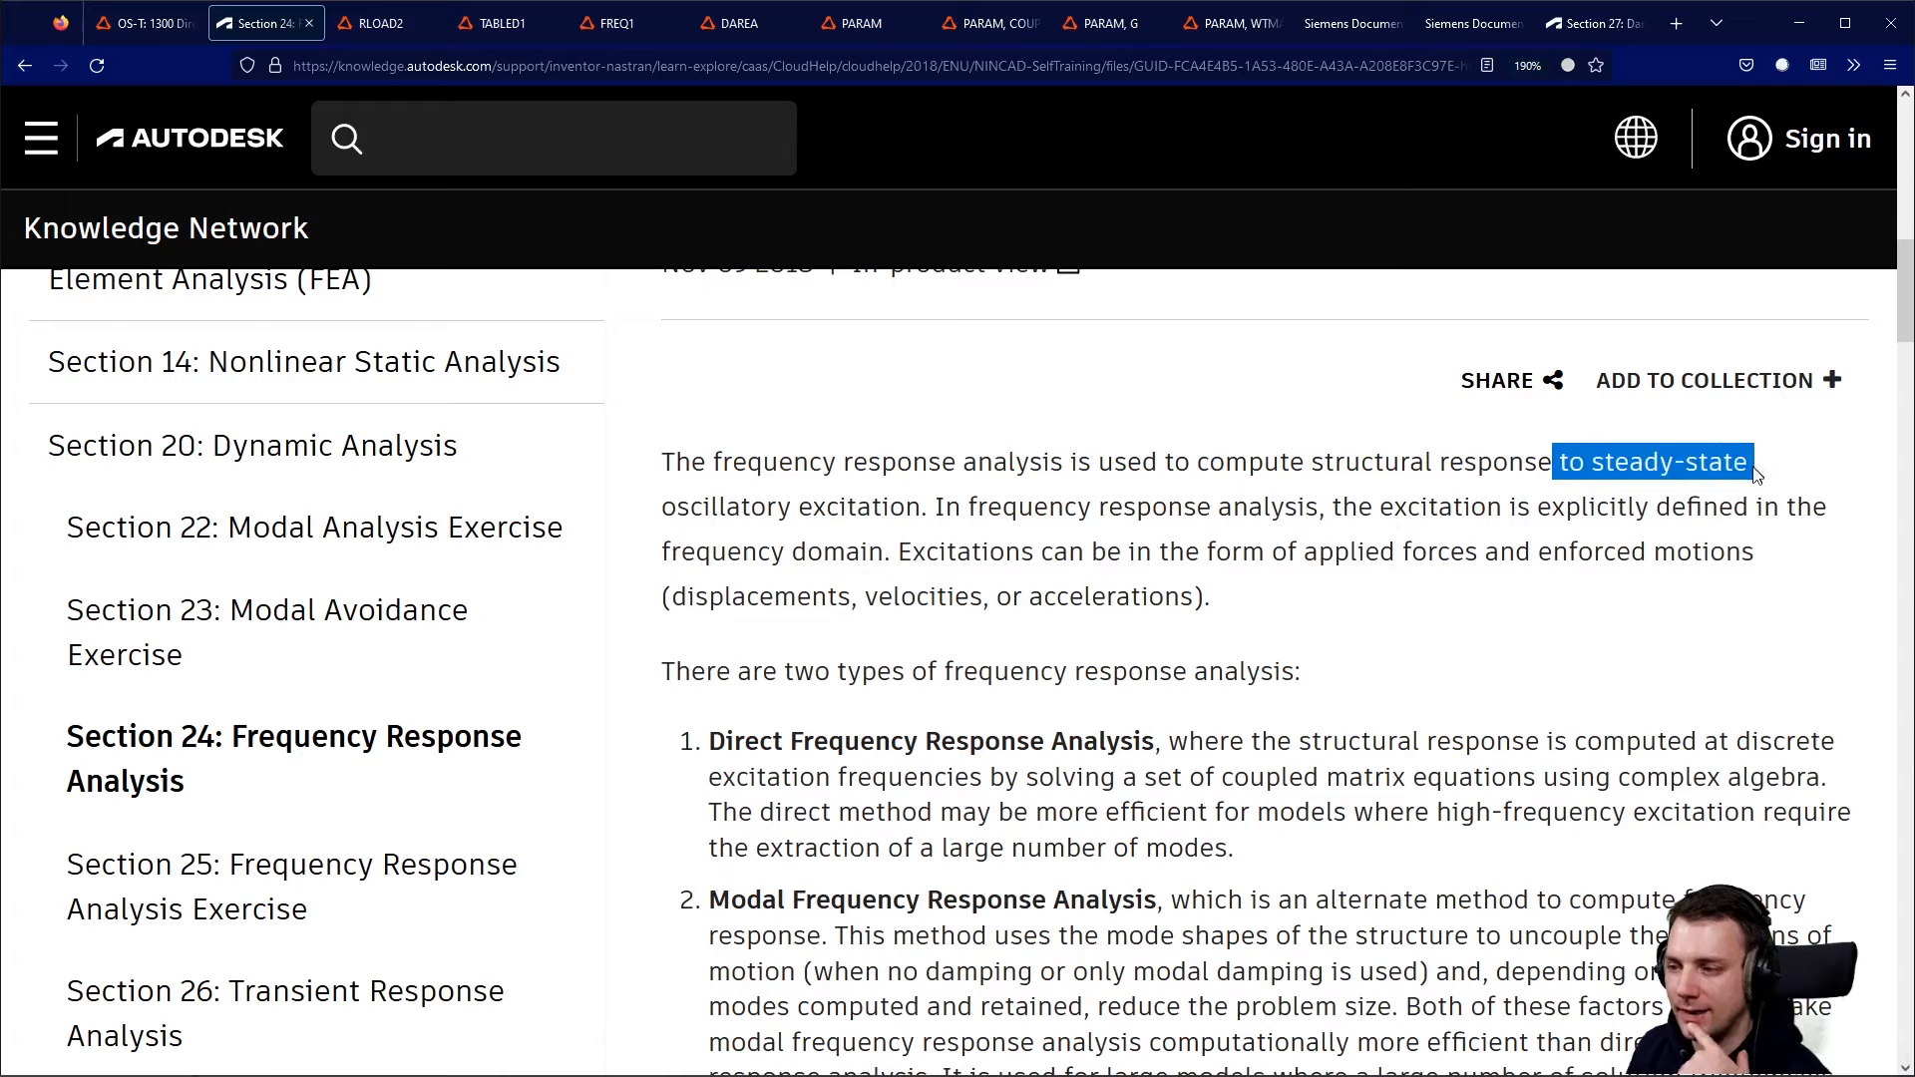
pyautogui.click(1190, 534)
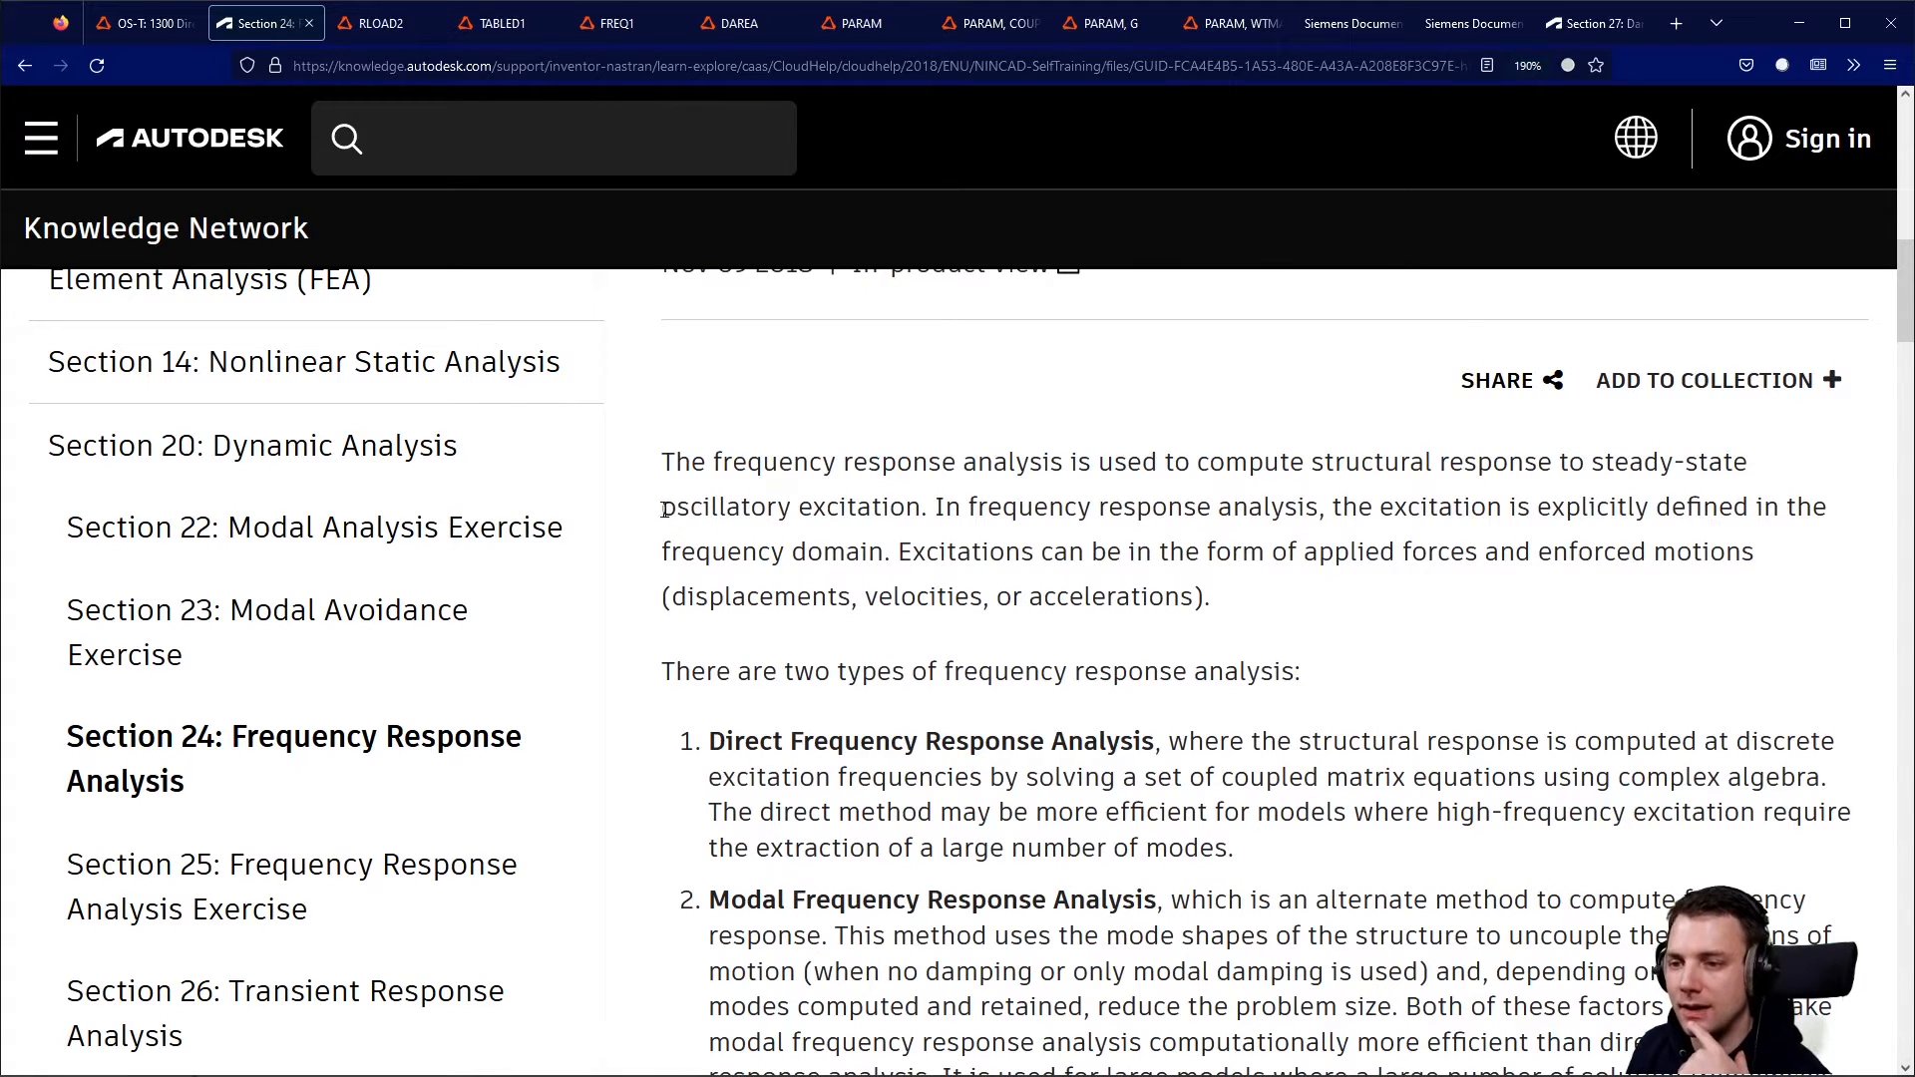
pyautogui.moveTo(666, 510); pyautogui.dragTo(797, 509)
pyautogui.click(883, 510)
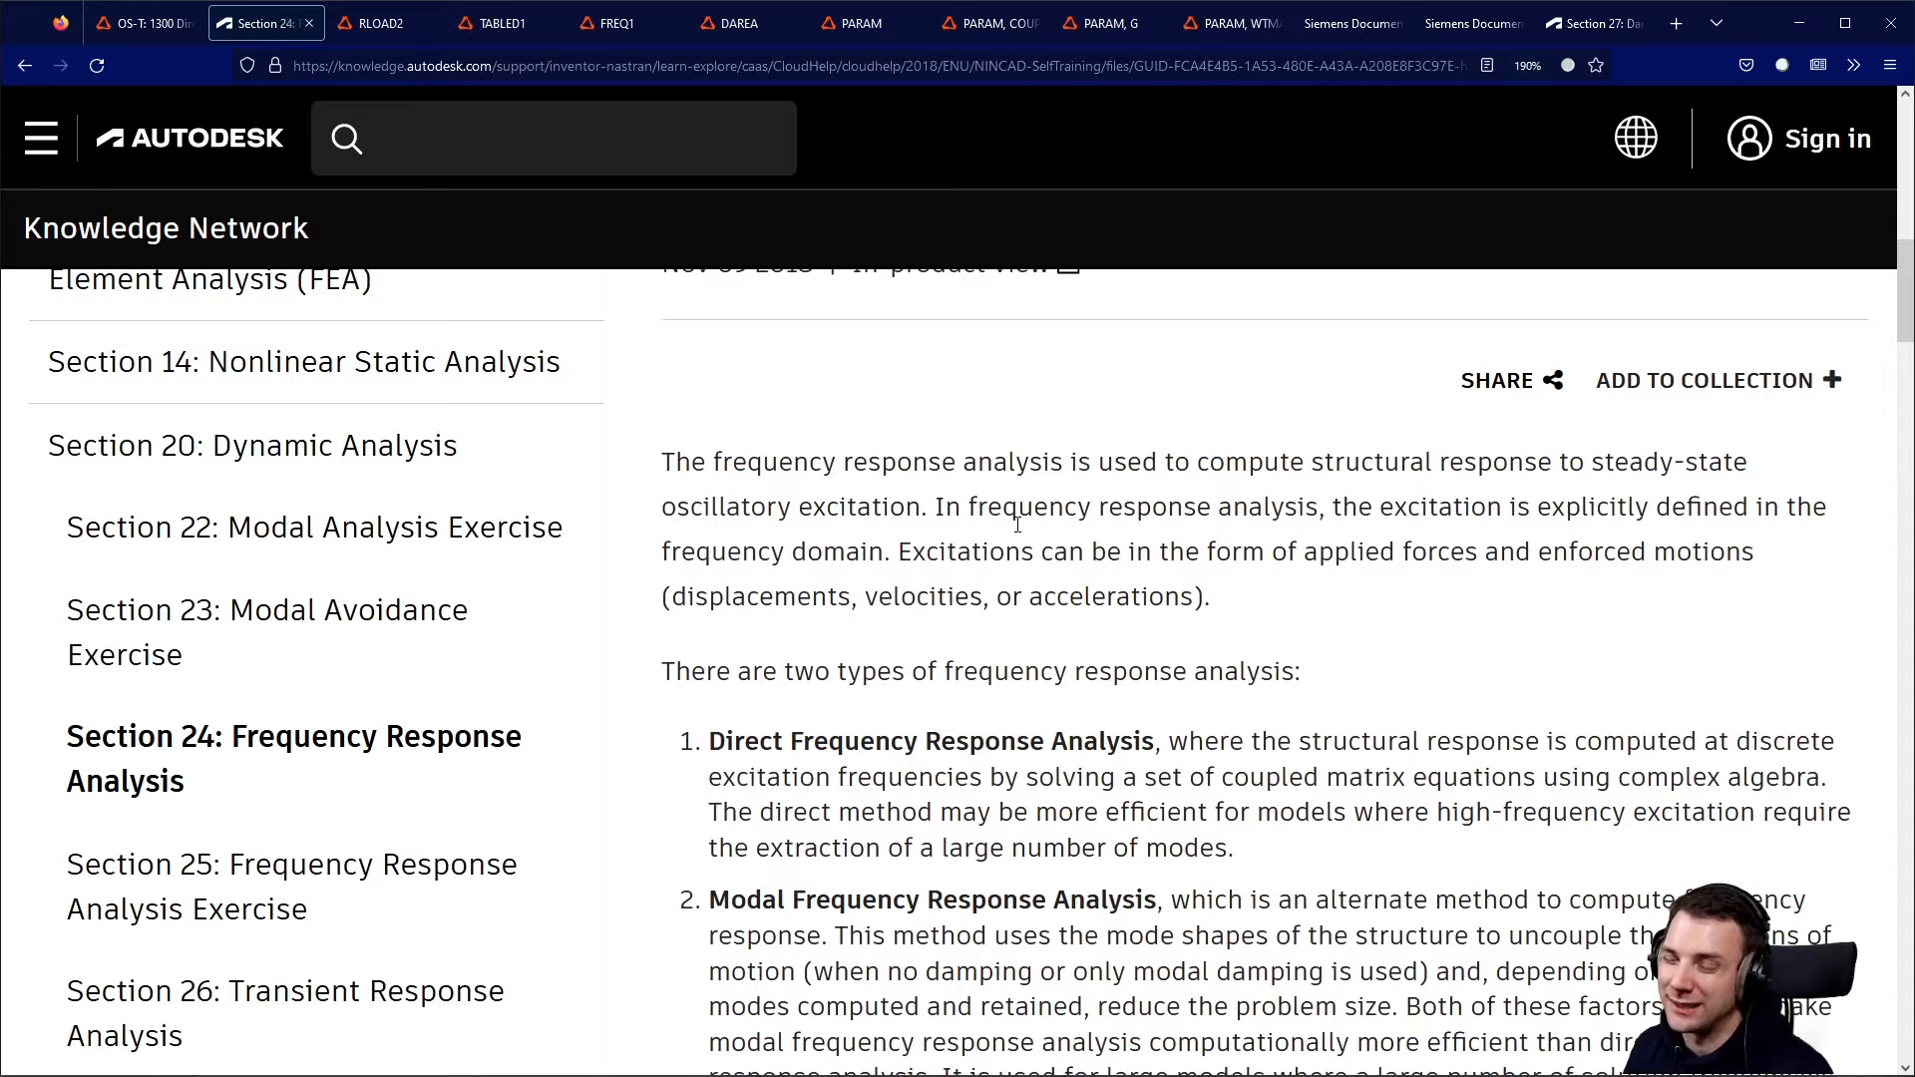
# Examine the Direct Frequency Response Analysis description, highlighting how the response is computed and which models the method suits.
pyautogui.scroll(-2, 1366, 698)
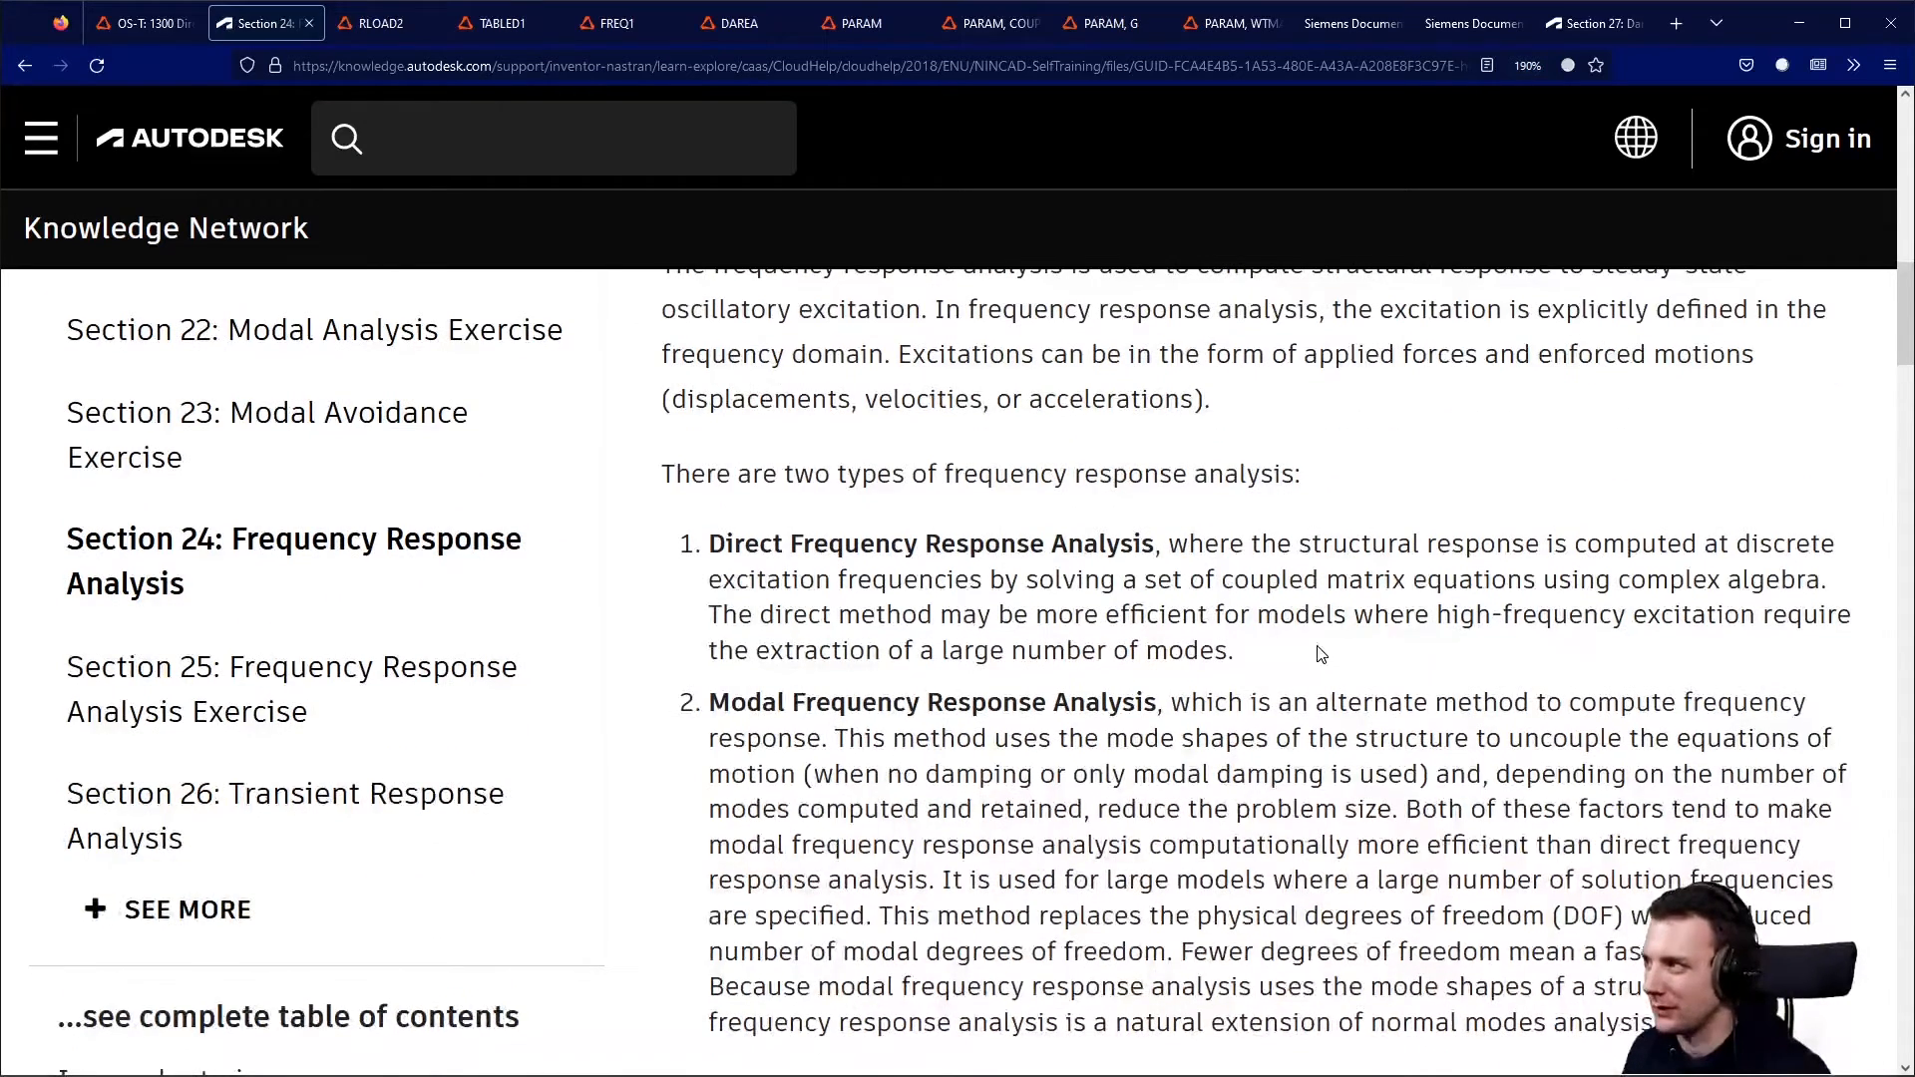
pyautogui.scroll(-2, 1307, 688)
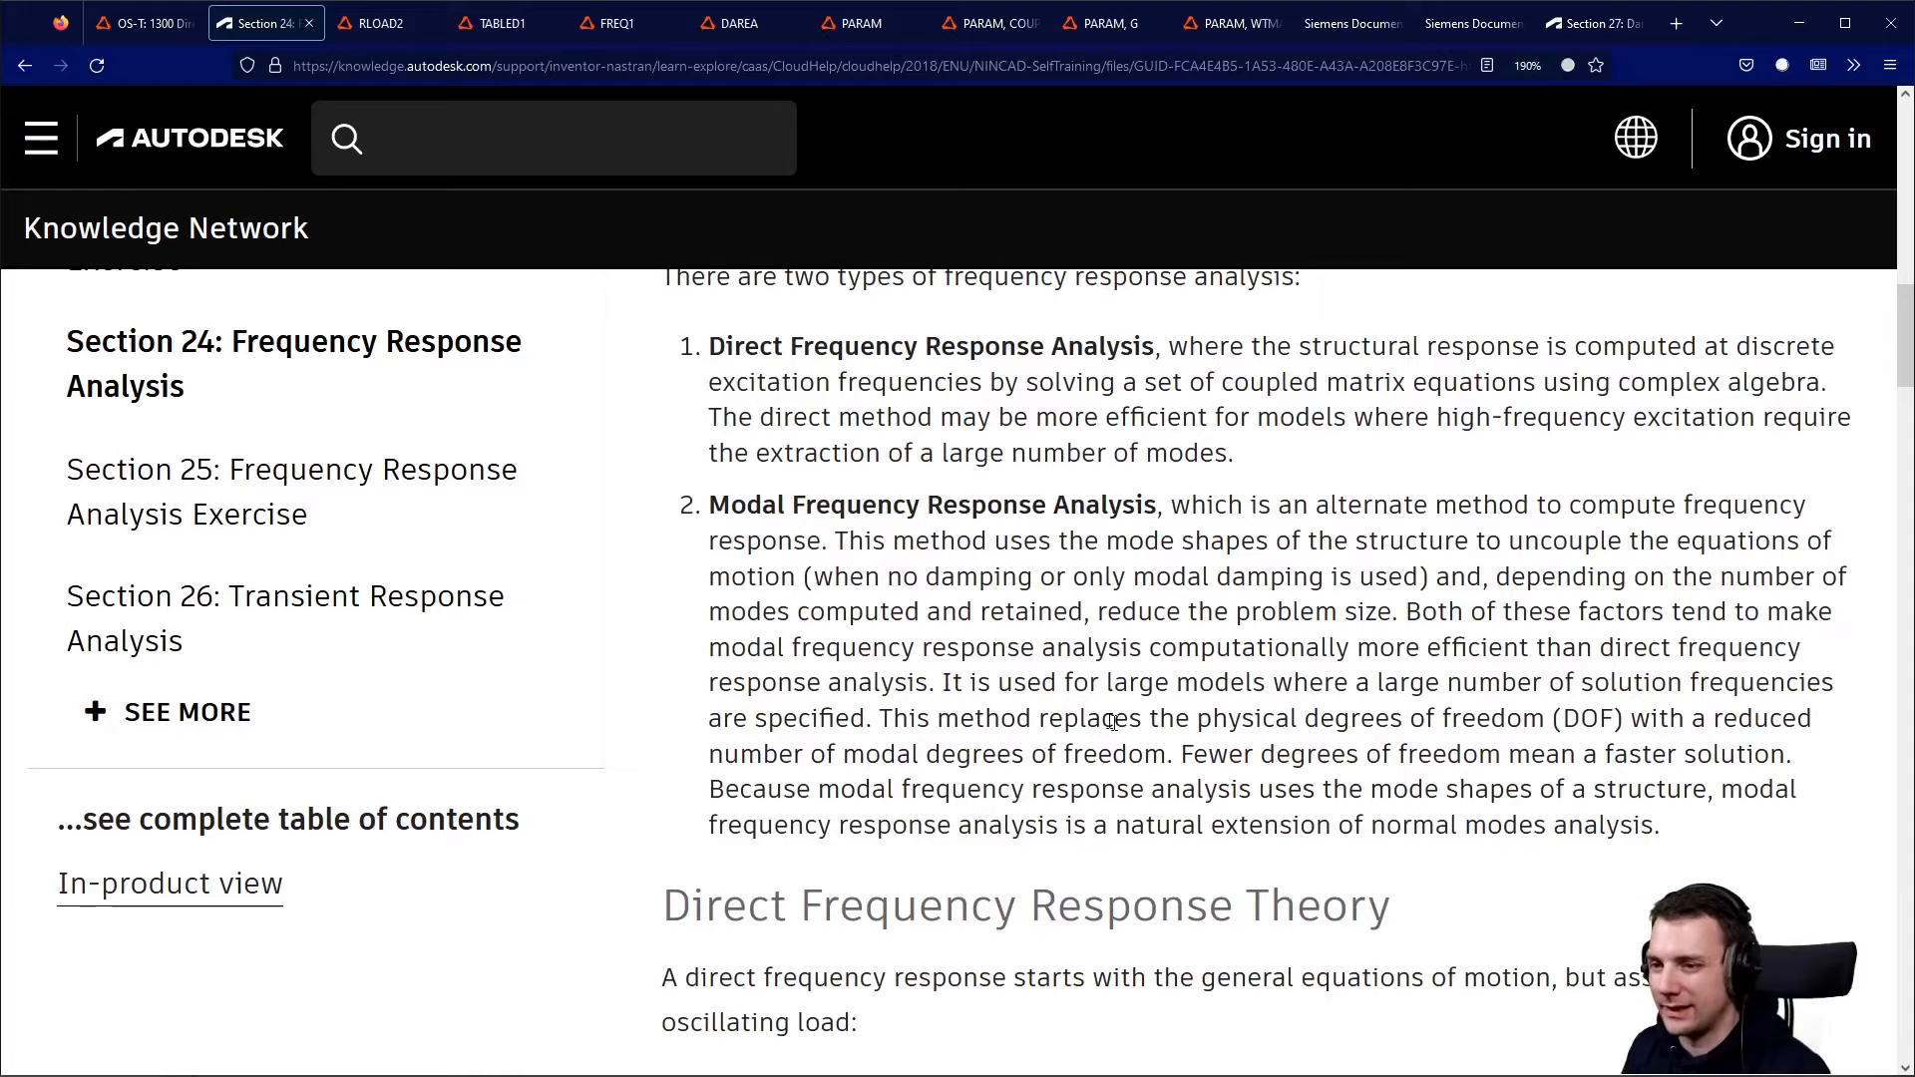
pyautogui.moveTo(806, 351); pyautogui.dragTo(1236, 394)
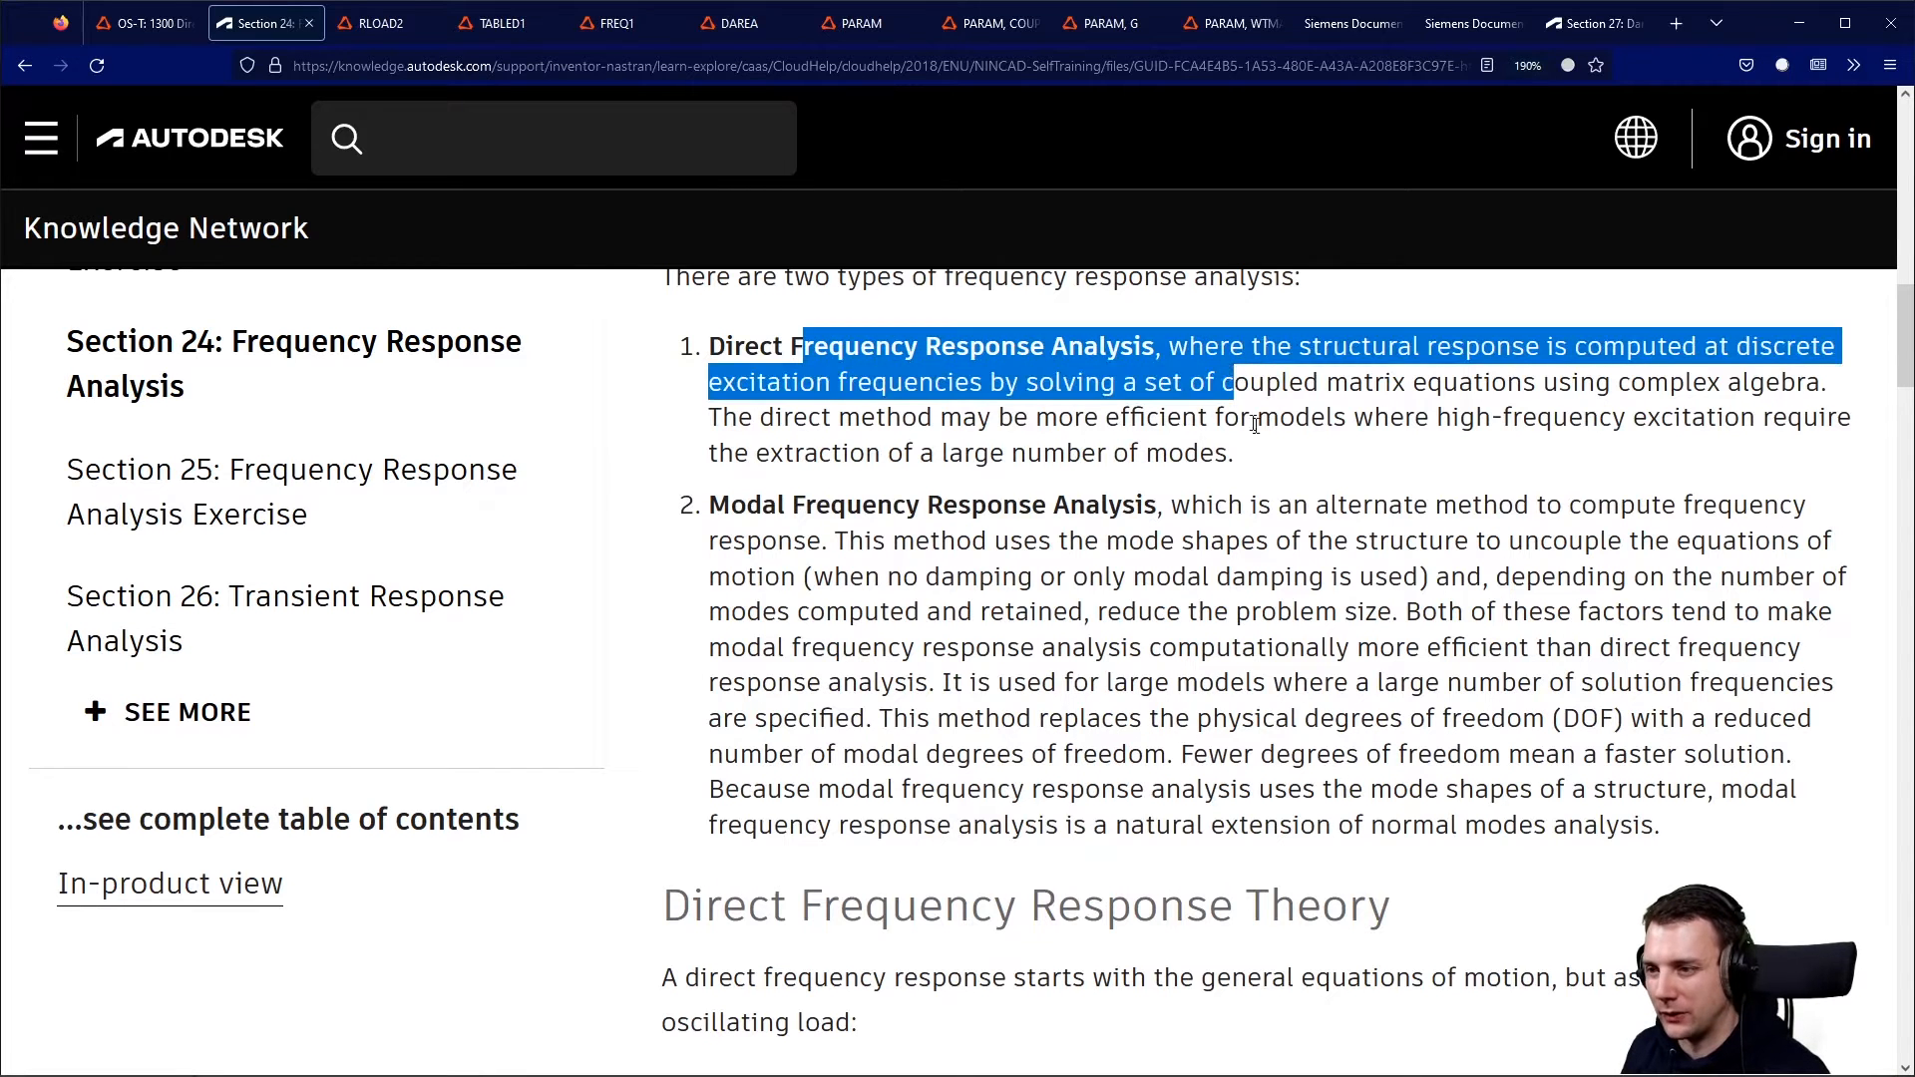
pyautogui.click(1237, 394)
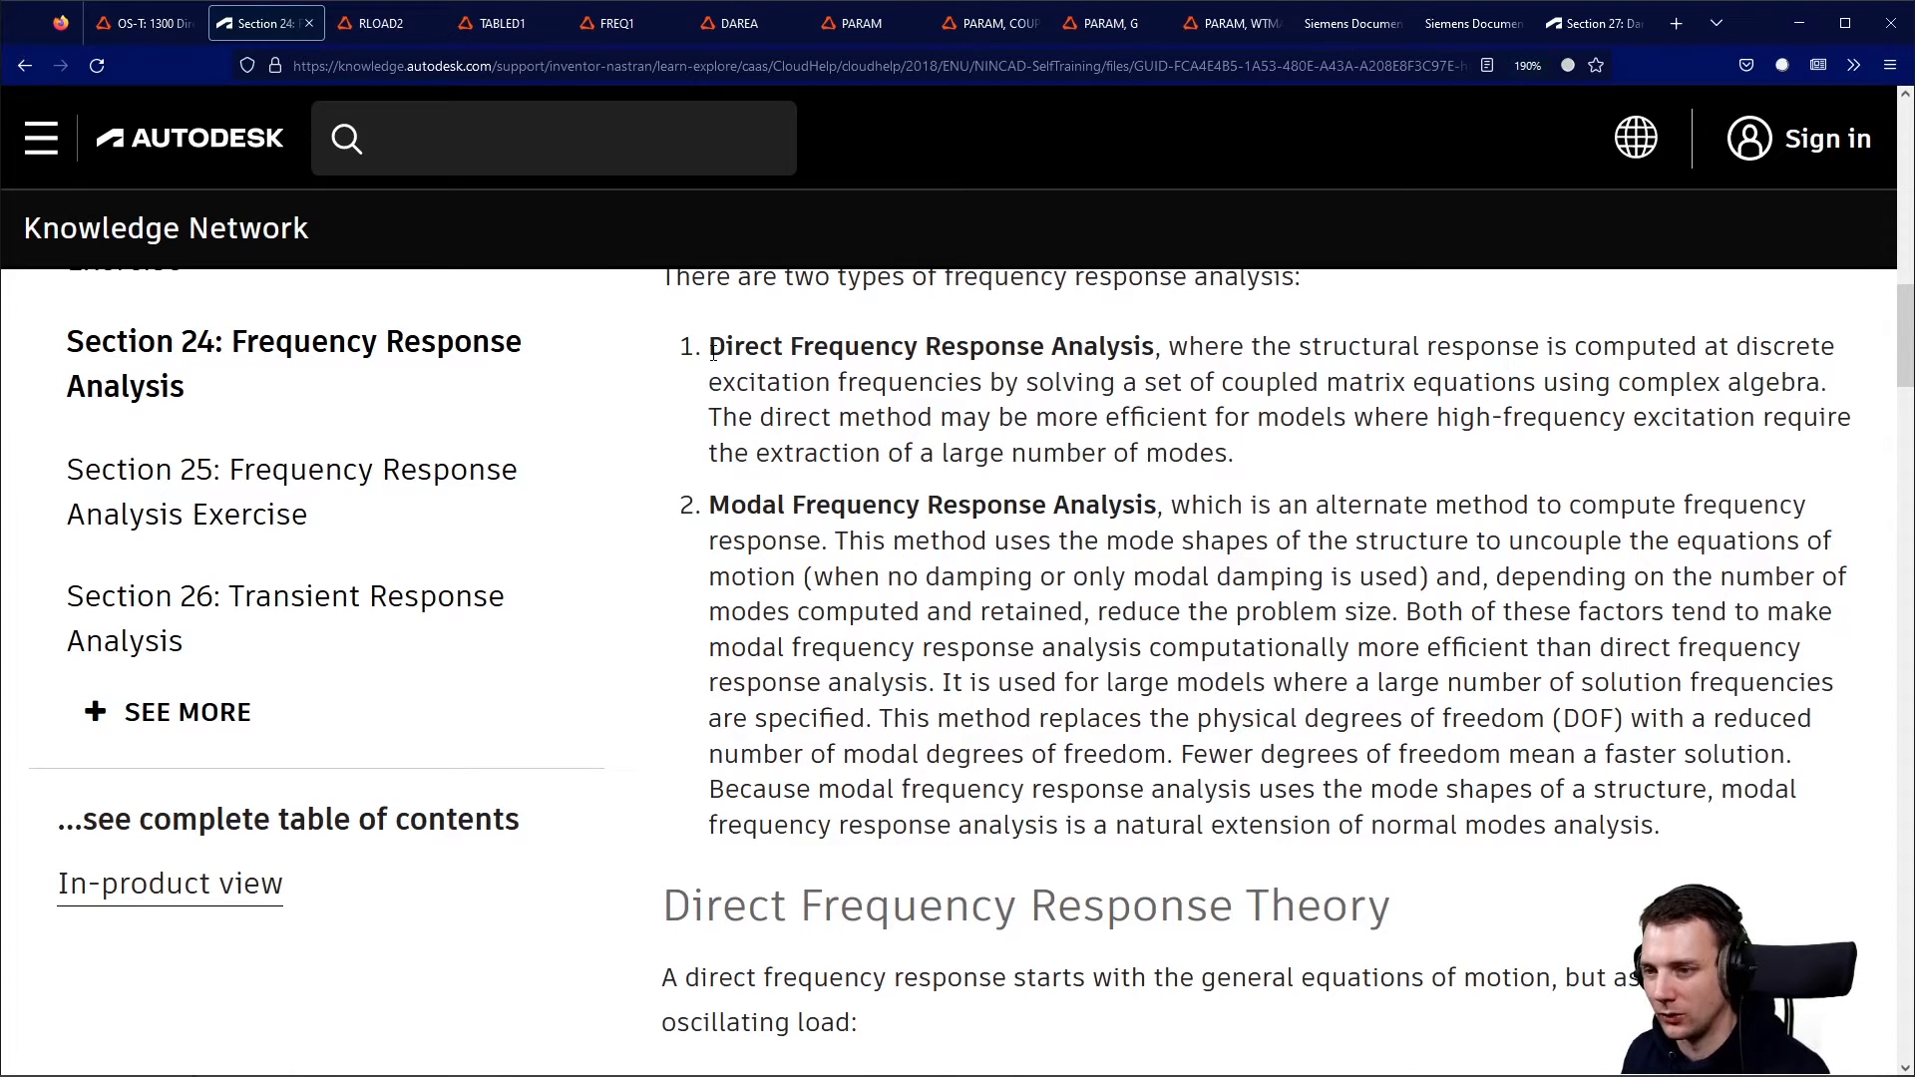
pyautogui.moveTo(709, 344); pyautogui.dragTo(1835, 329)
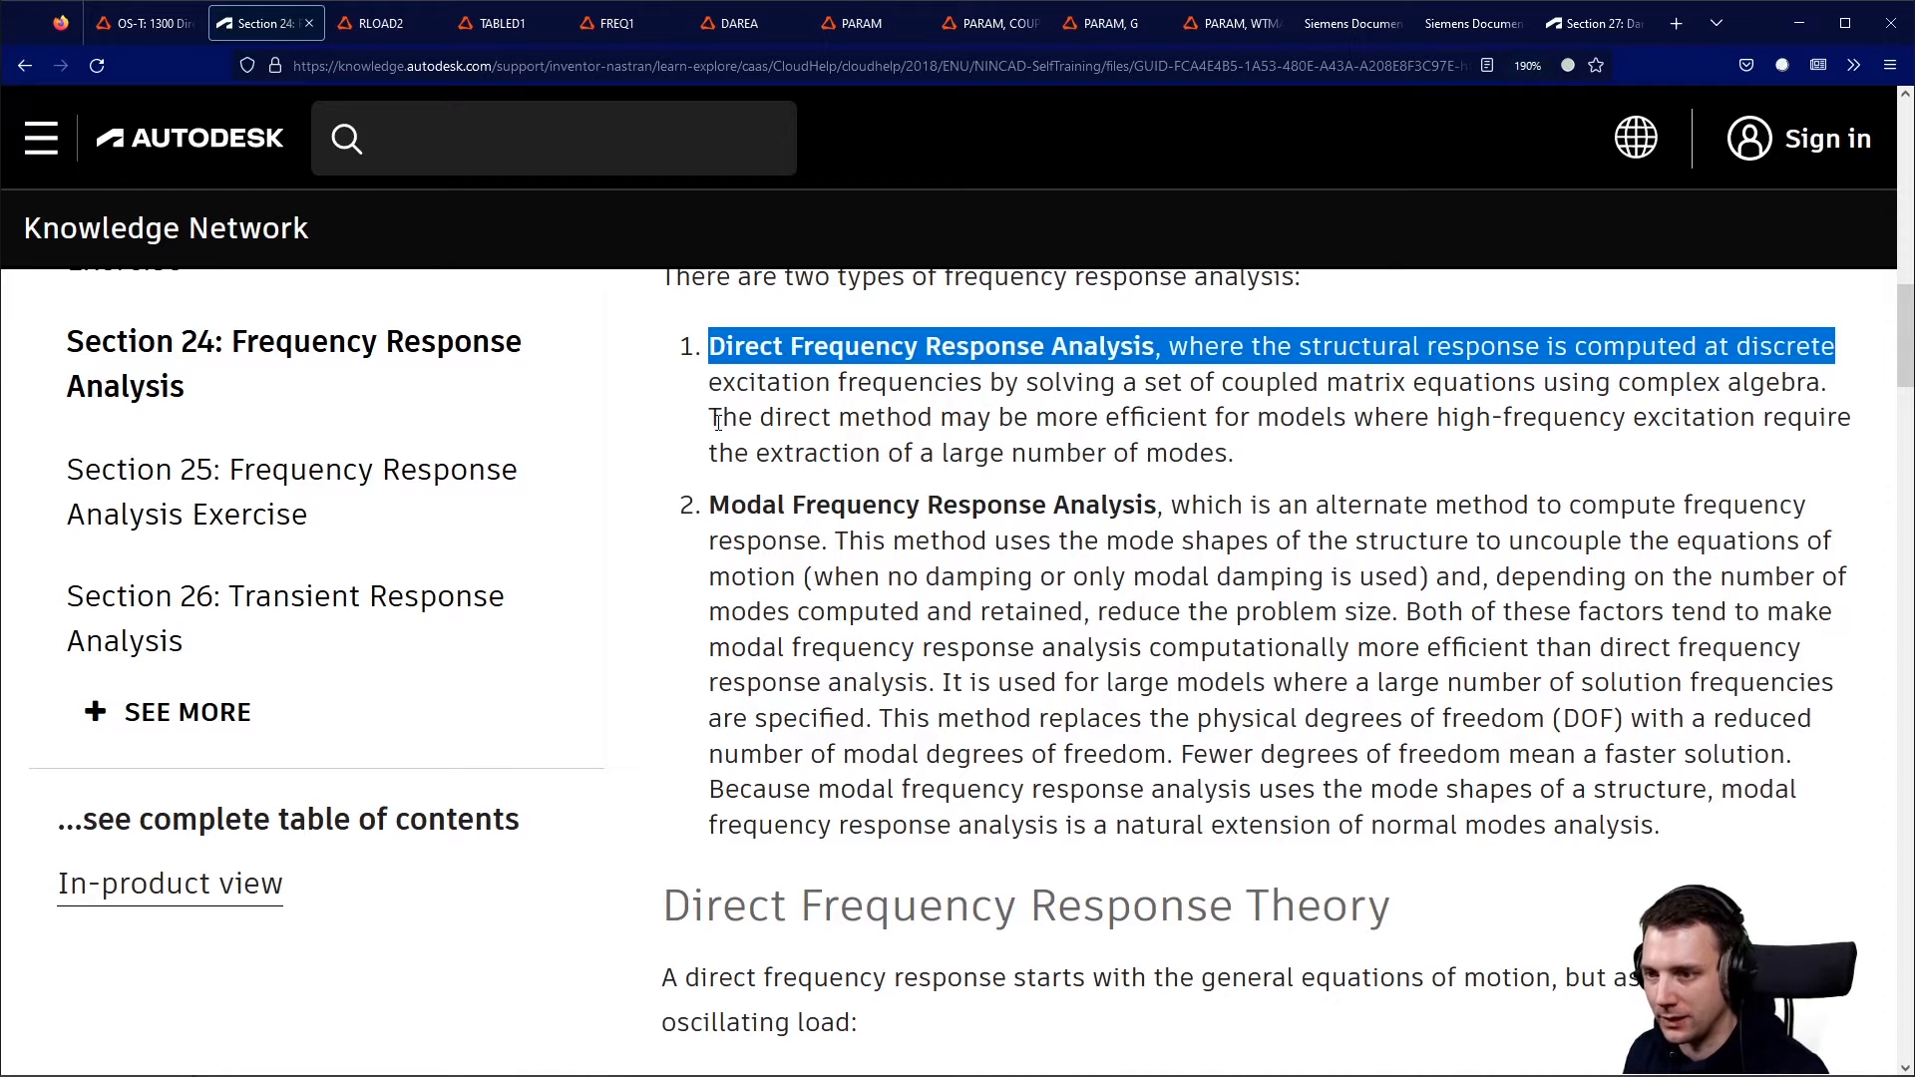
pyautogui.moveTo(1013, 416); pyautogui.dragTo(1844, 435)
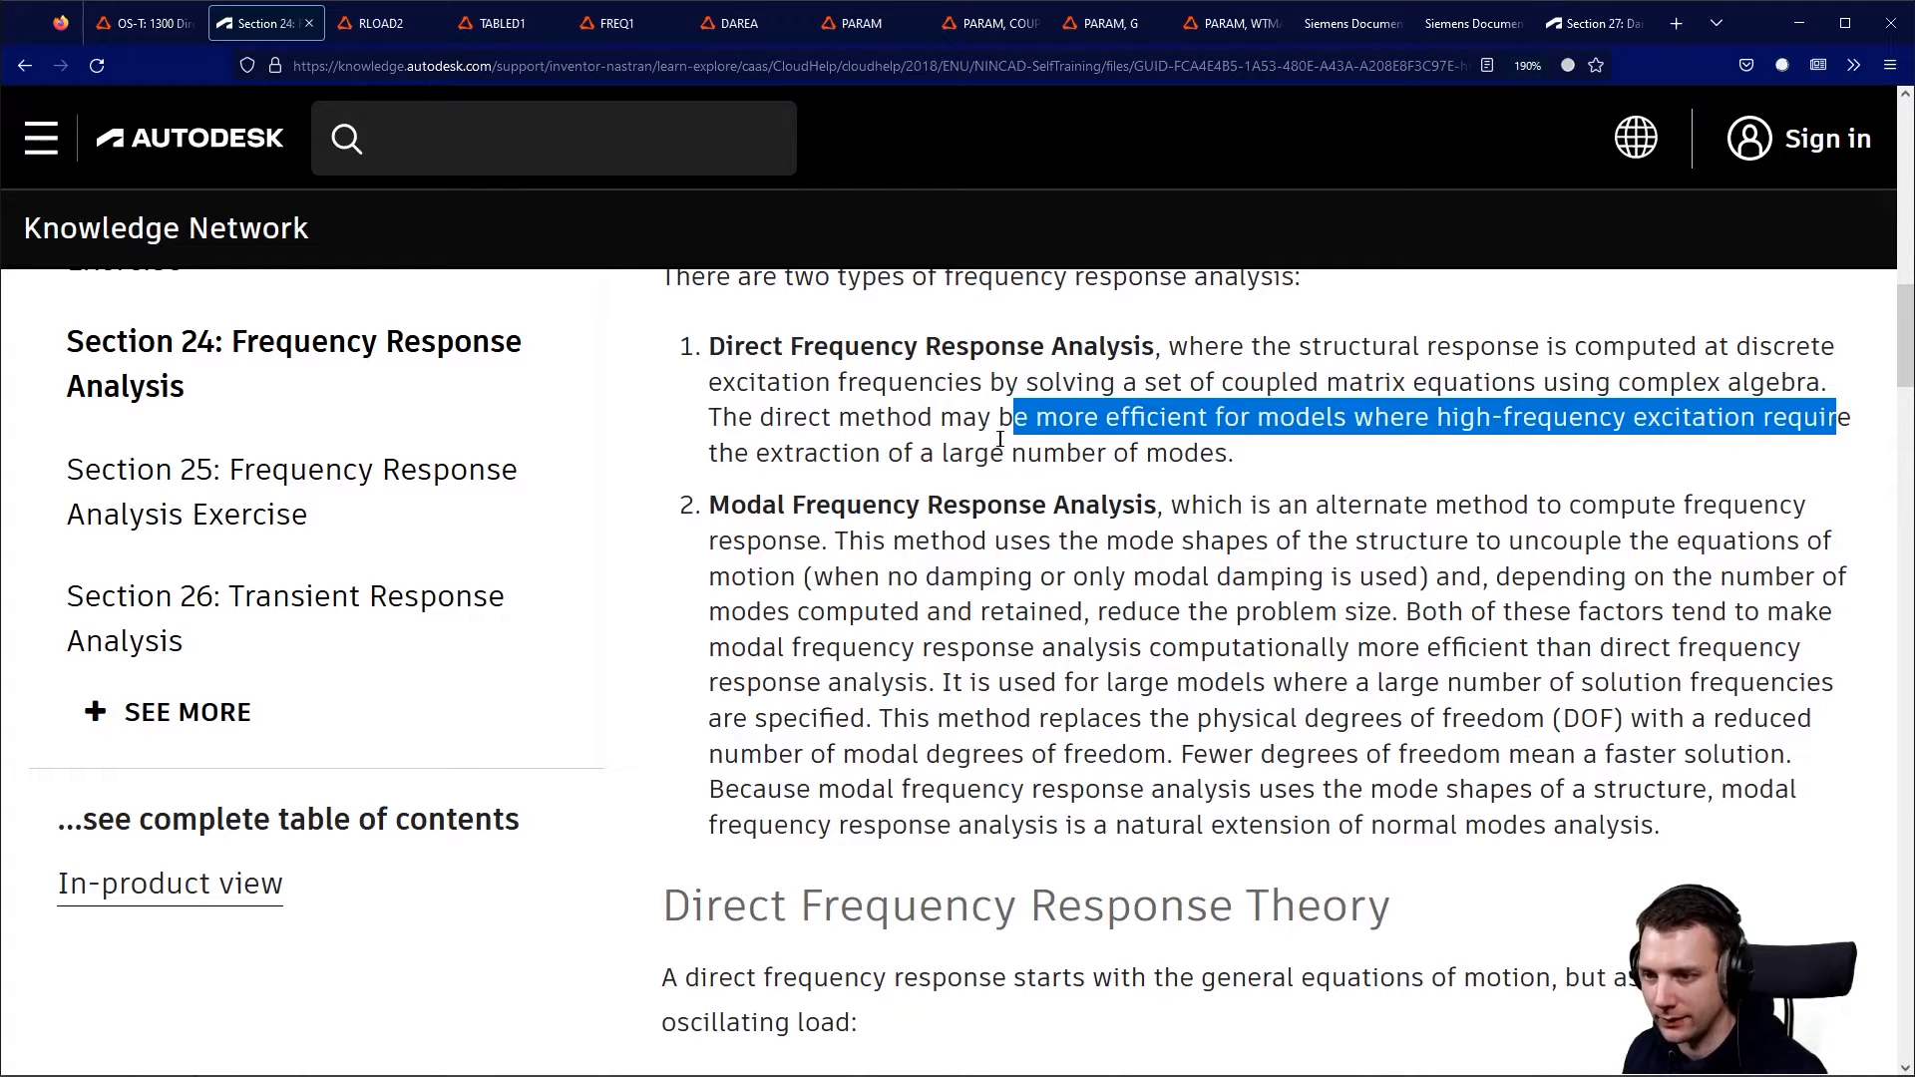
pyautogui.scroll(-2, 1040, 454)
pyautogui.scroll(4, 1147, 529)
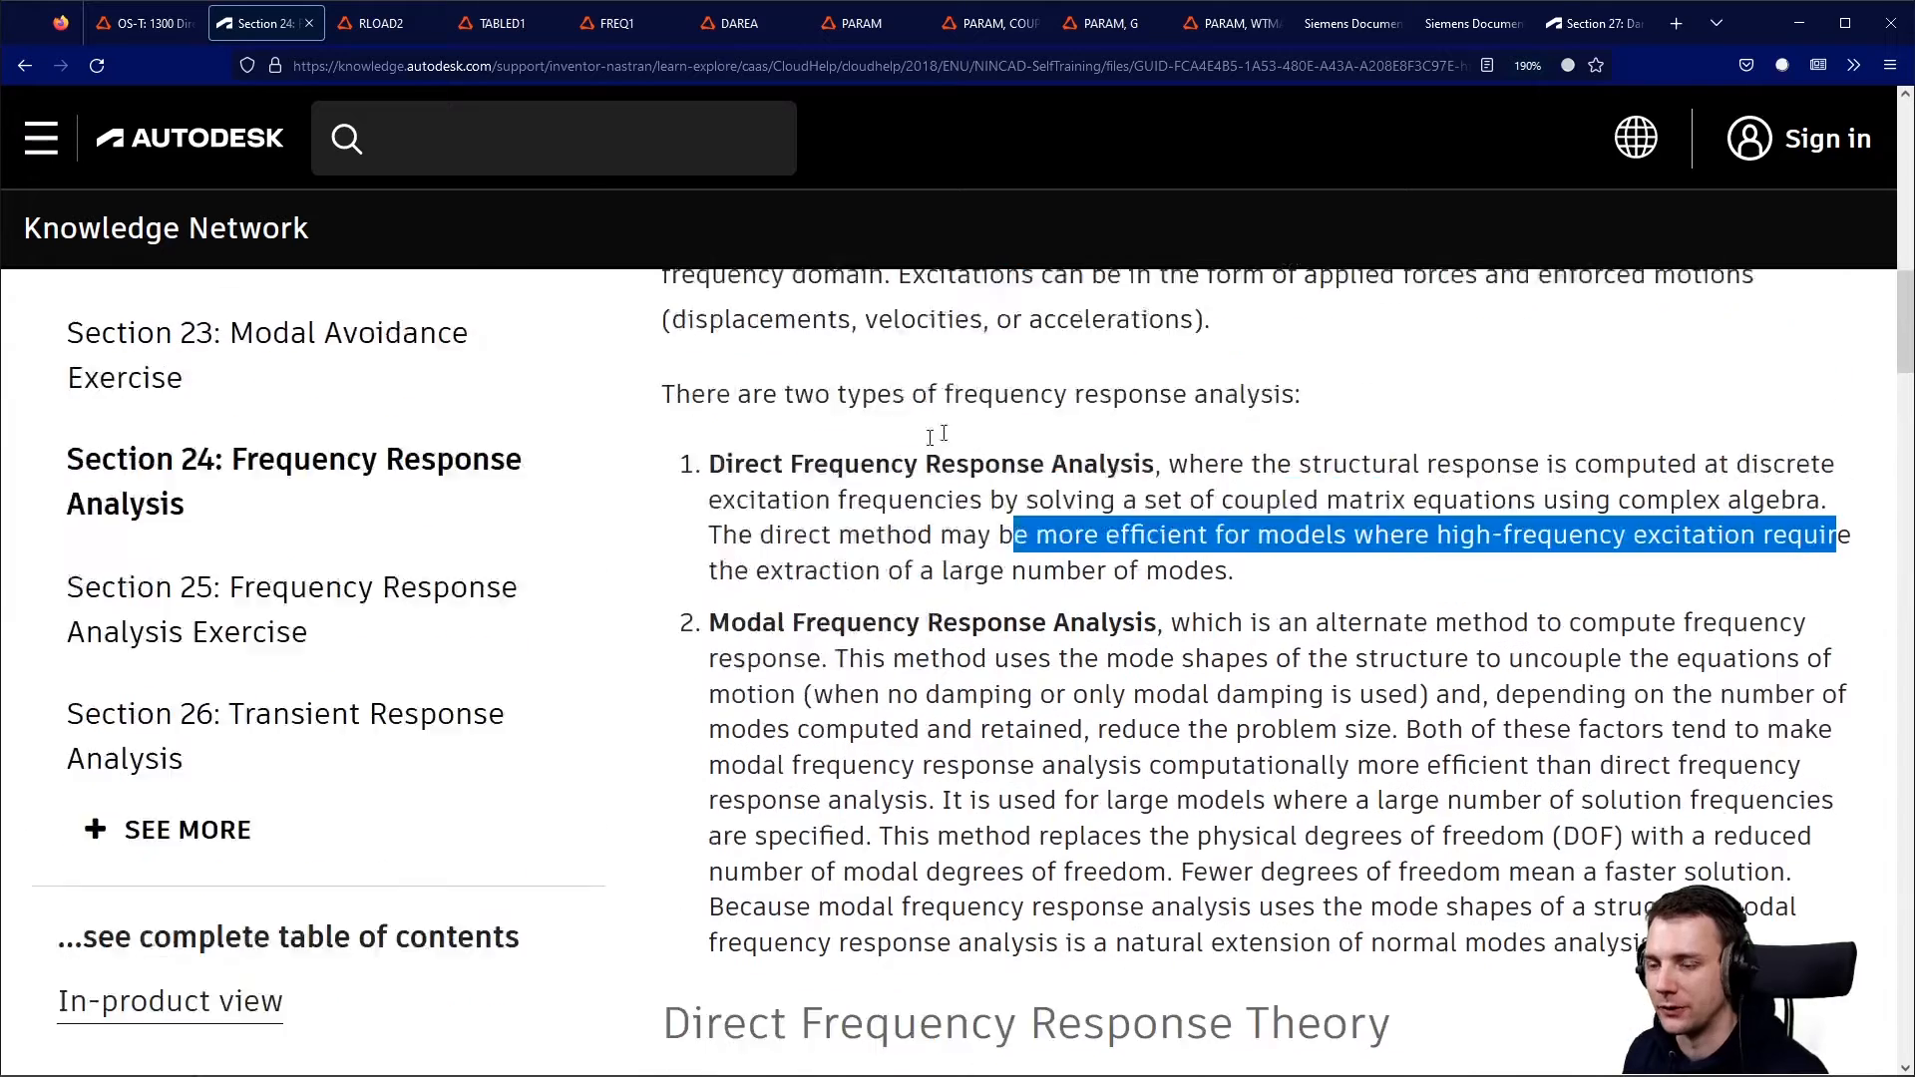
pyautogui.moveTo(1312, 658); pyautogui.dragTo(1203, 578)
# Study the Direct Frequency Response Theory section, from the equation of motion with oscillating load to the solution for each selected frequency.
pyautogui.scroll(-2, 707, 523)
pyautogui.scroll(-4, 1137, 498)
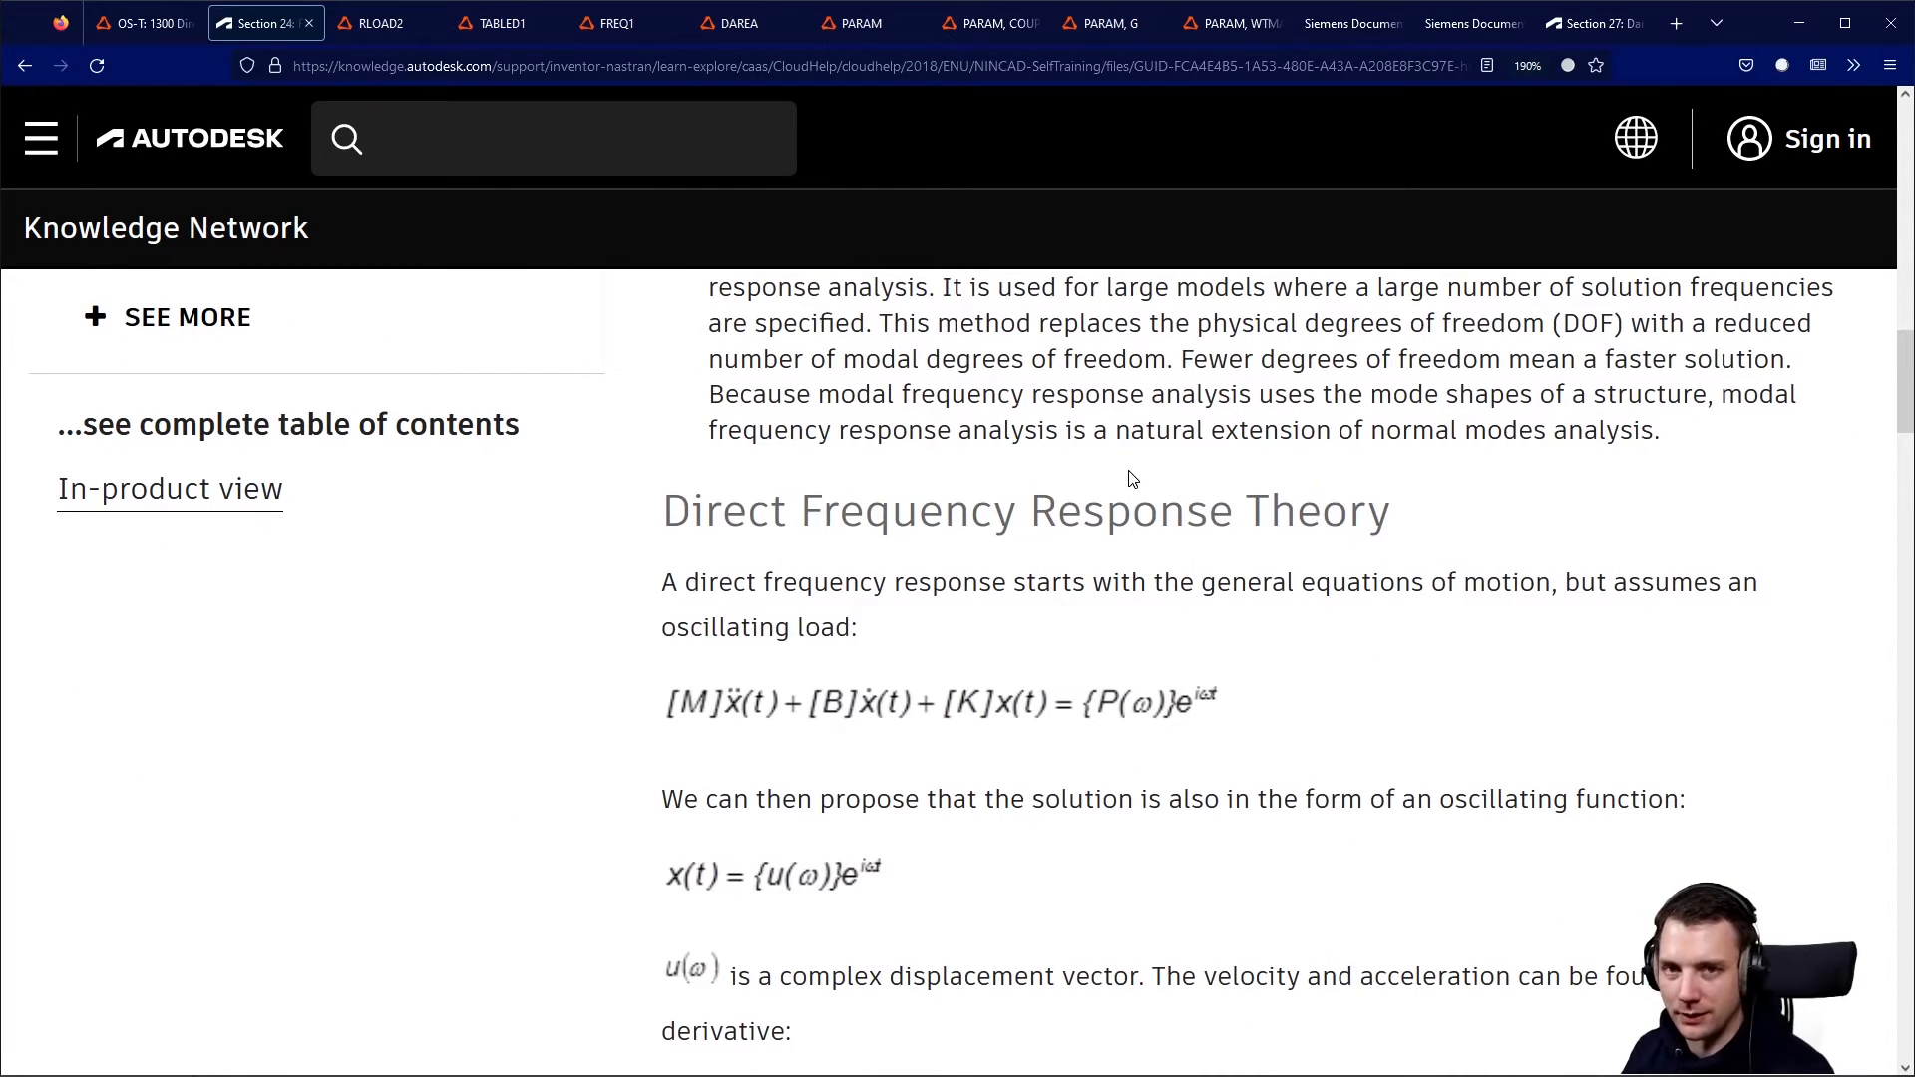
pyautogui.scroll(5, 1034, 433)
pyautogui.scroll(-7, 1033, 437)
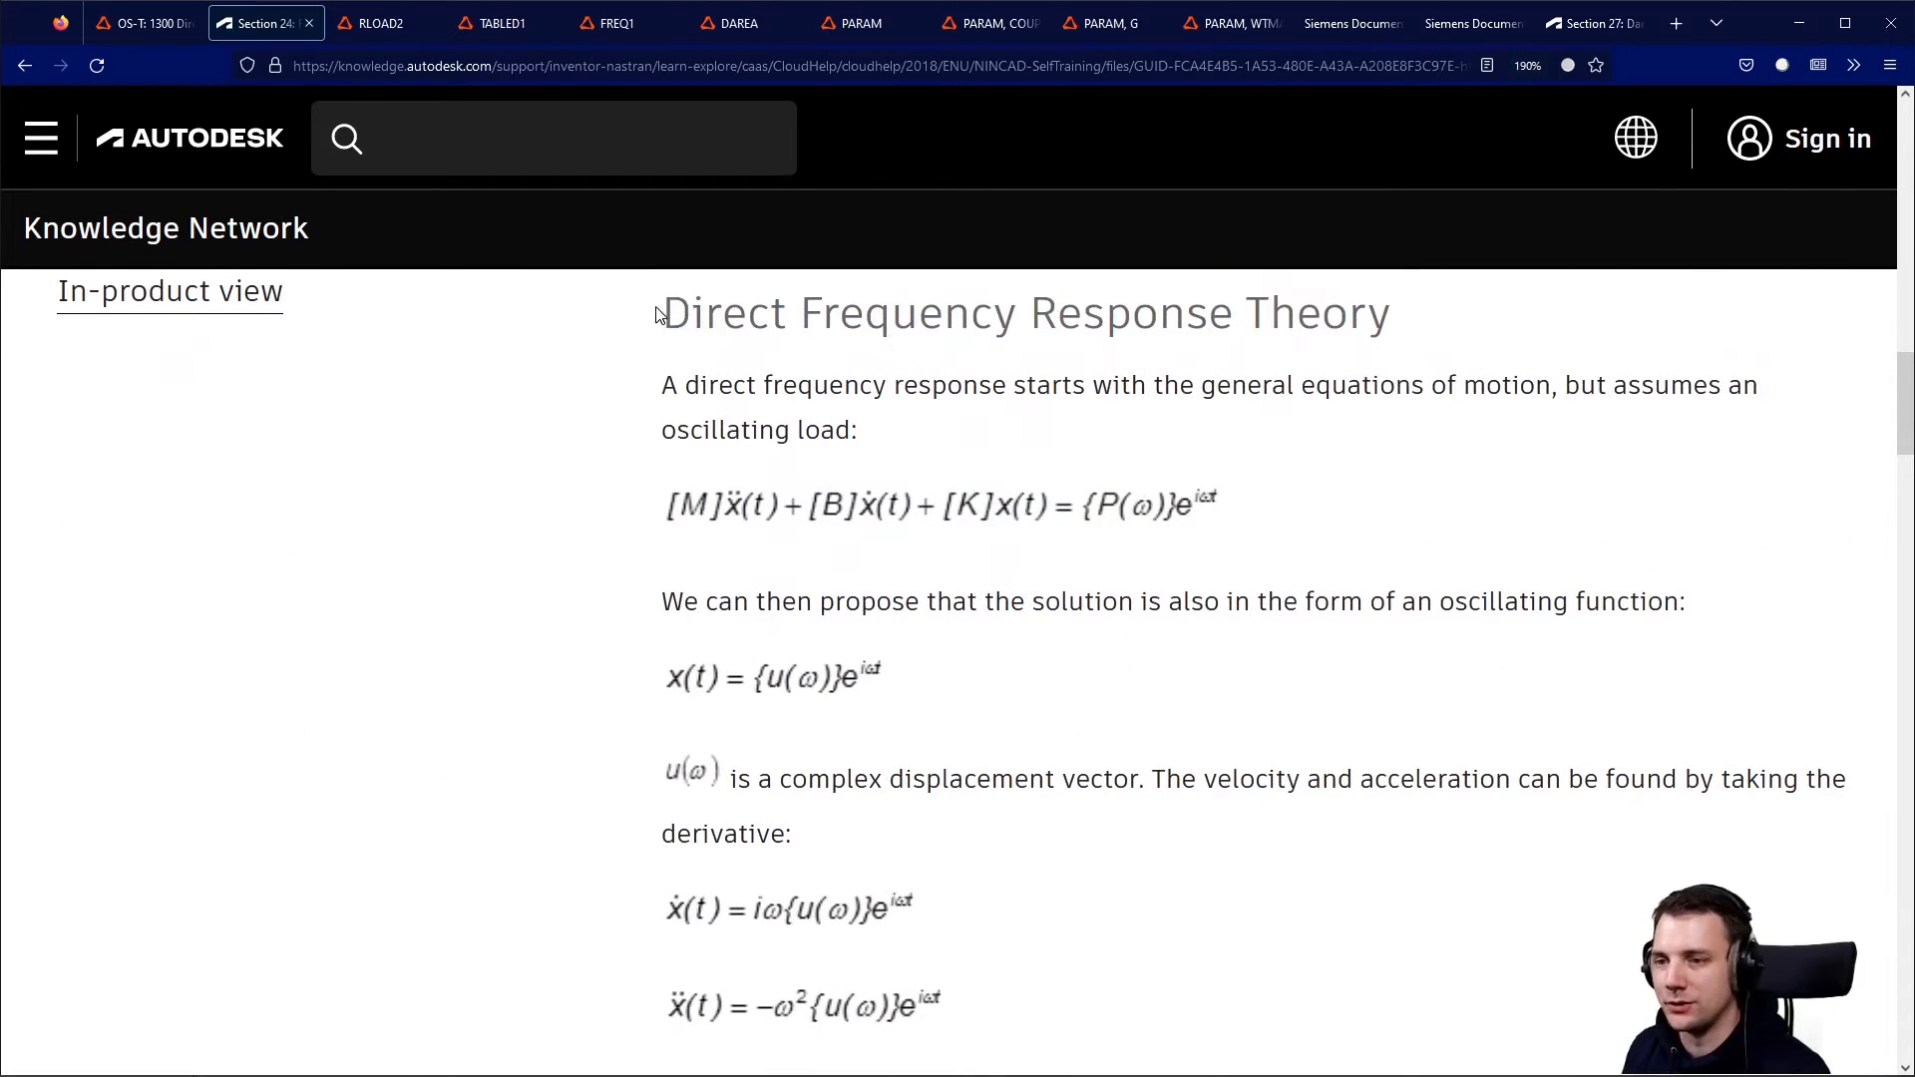
pyautogui.moveTo(663, 315); pyautogui.dragTo(1345, 806)
pyautogui.click(1442, 778)
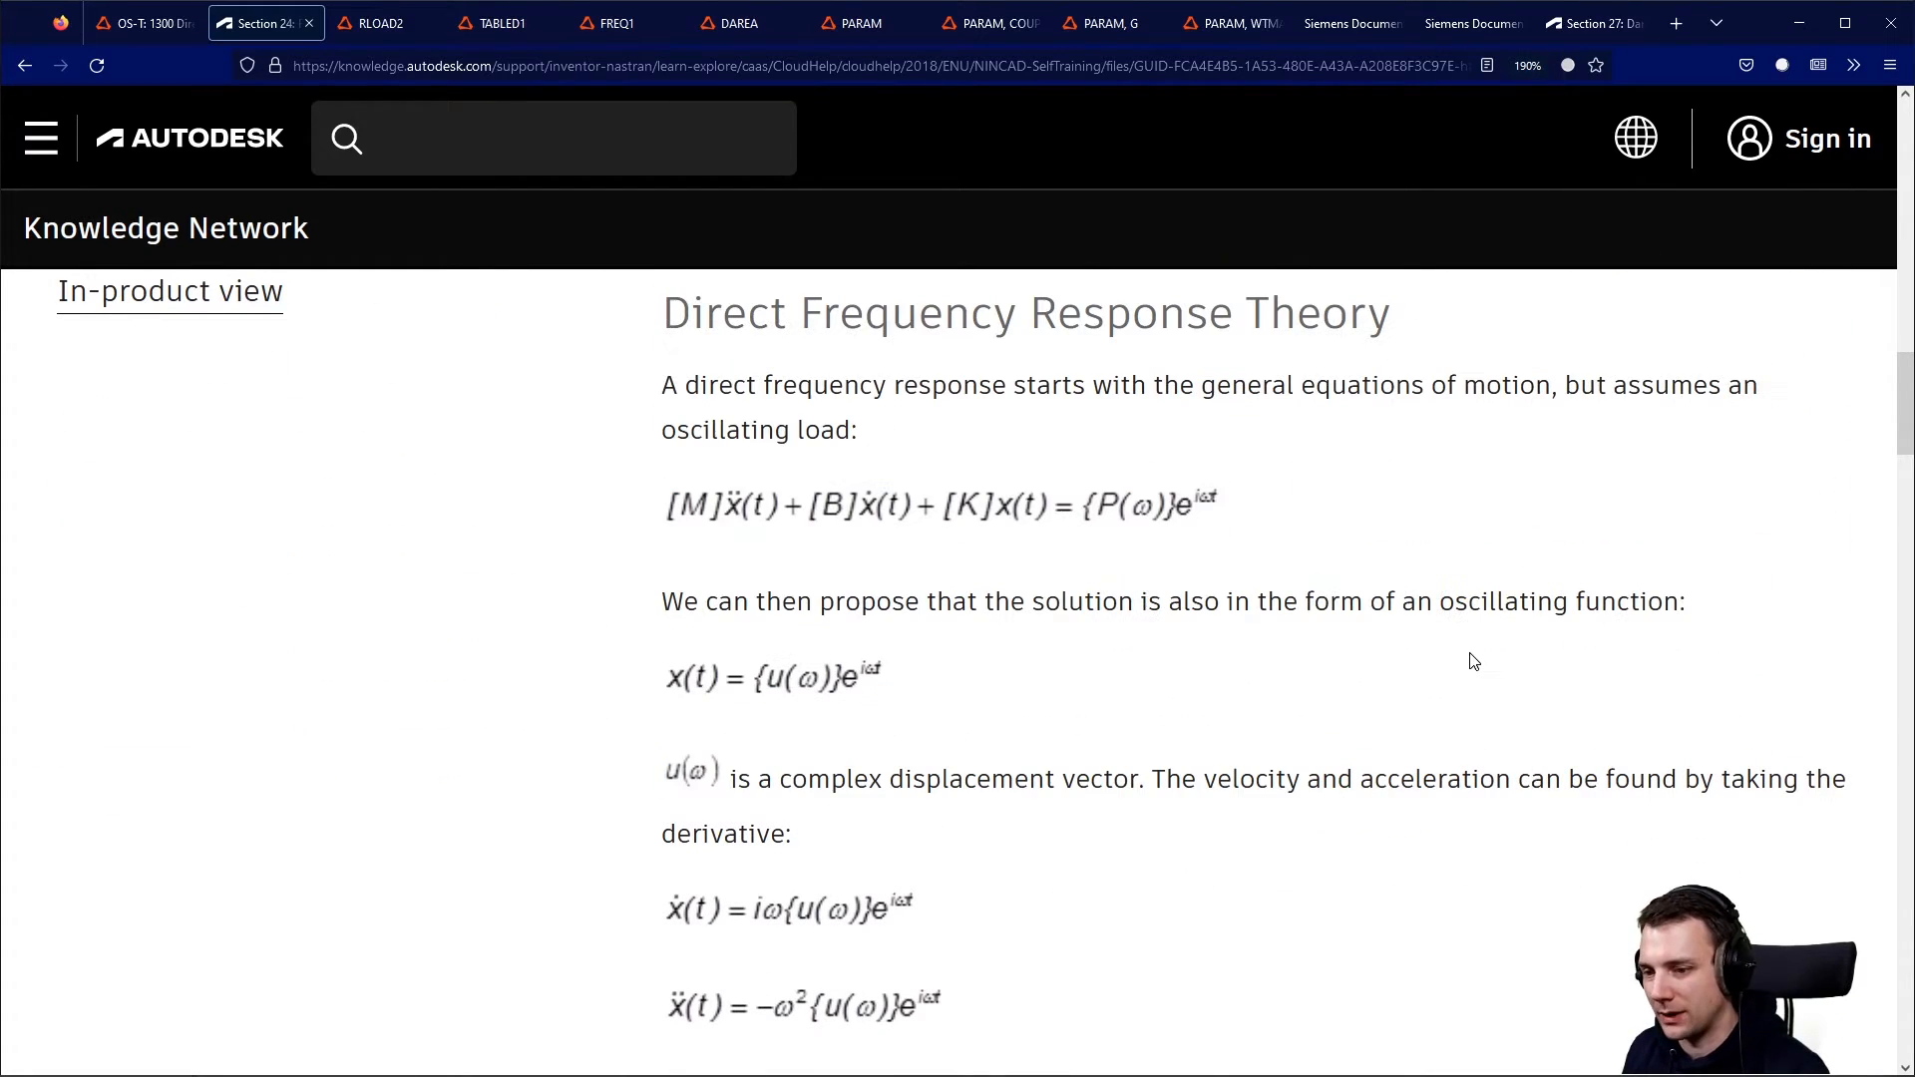
pyautogui.moveTo(1229, 490); pyautogui.dragTo(585, 505)
pyautogui.click(1301, 501)
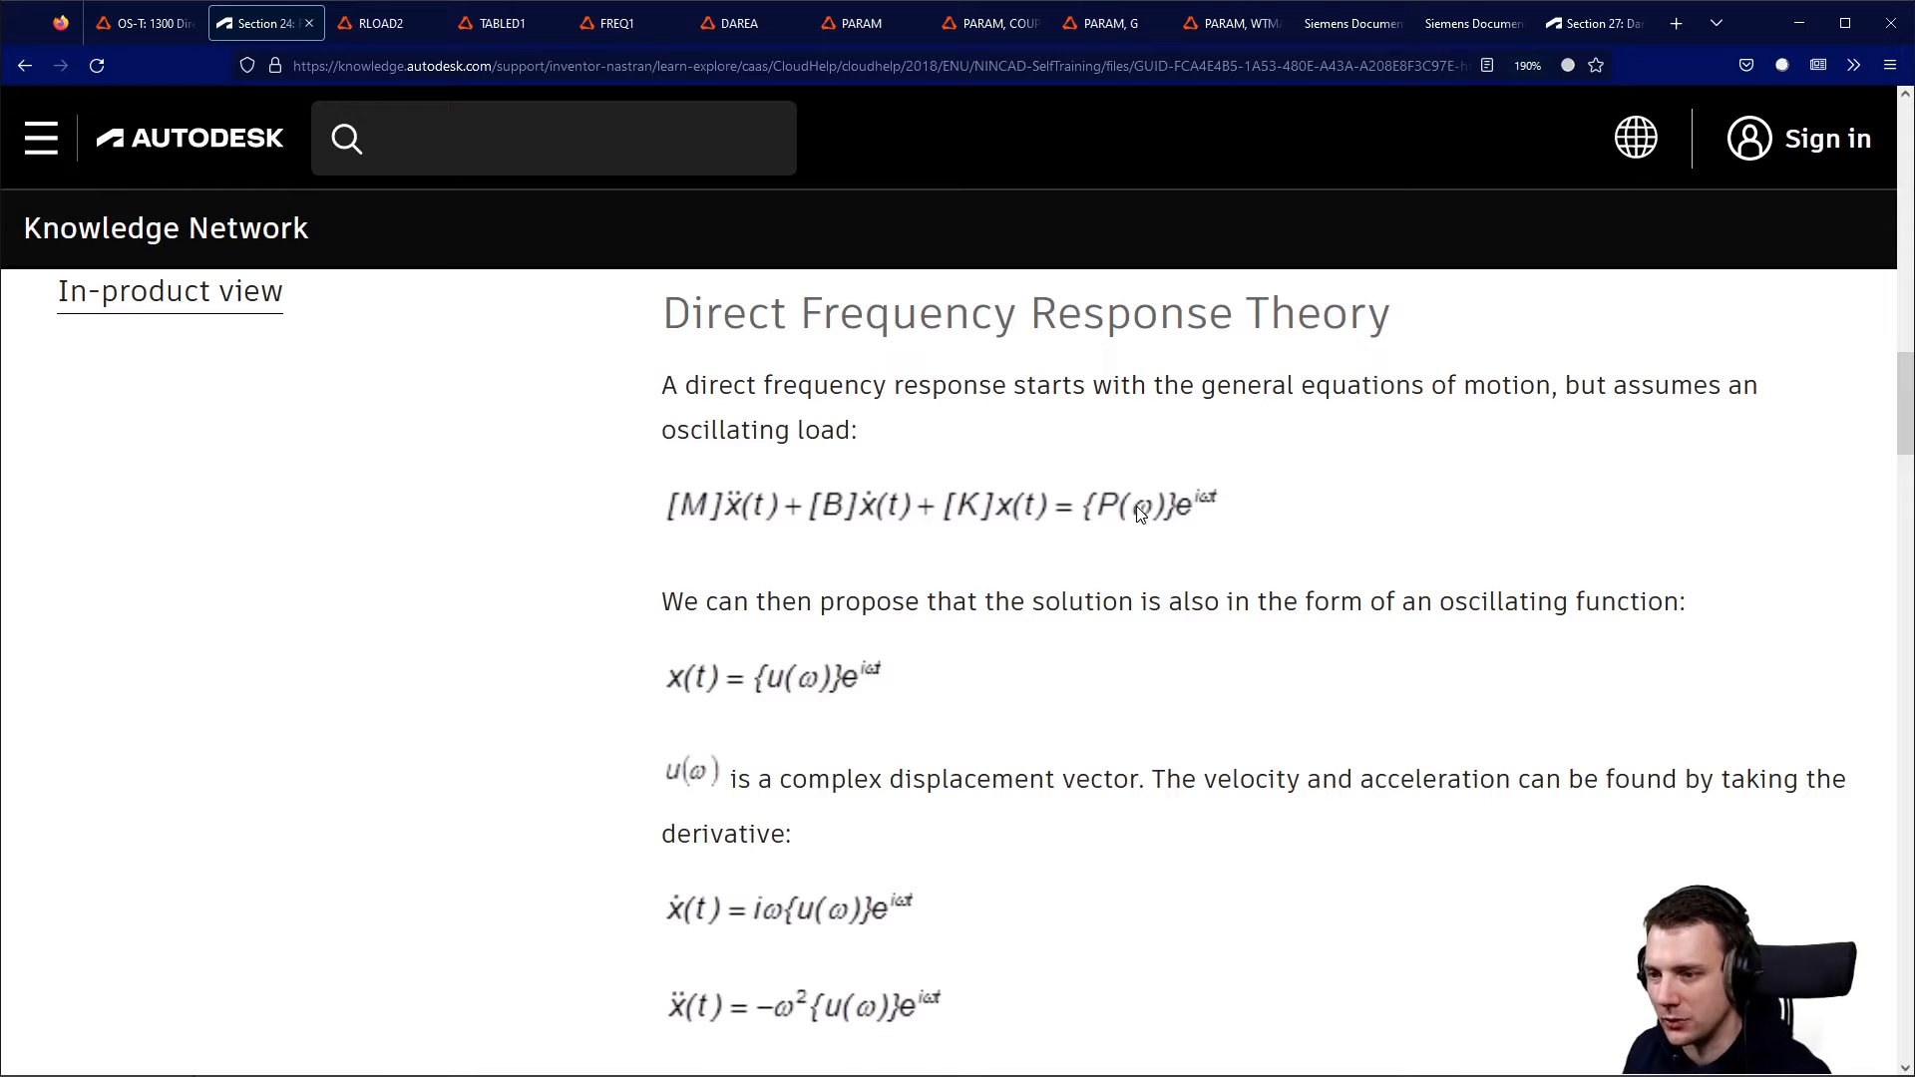
pyautogui.moveTo(686, 438); pyautogui.dragTo(971, 447)
pyautogui.click(1222, 530)
pyautogui.scroll(-2, 1166, 491)
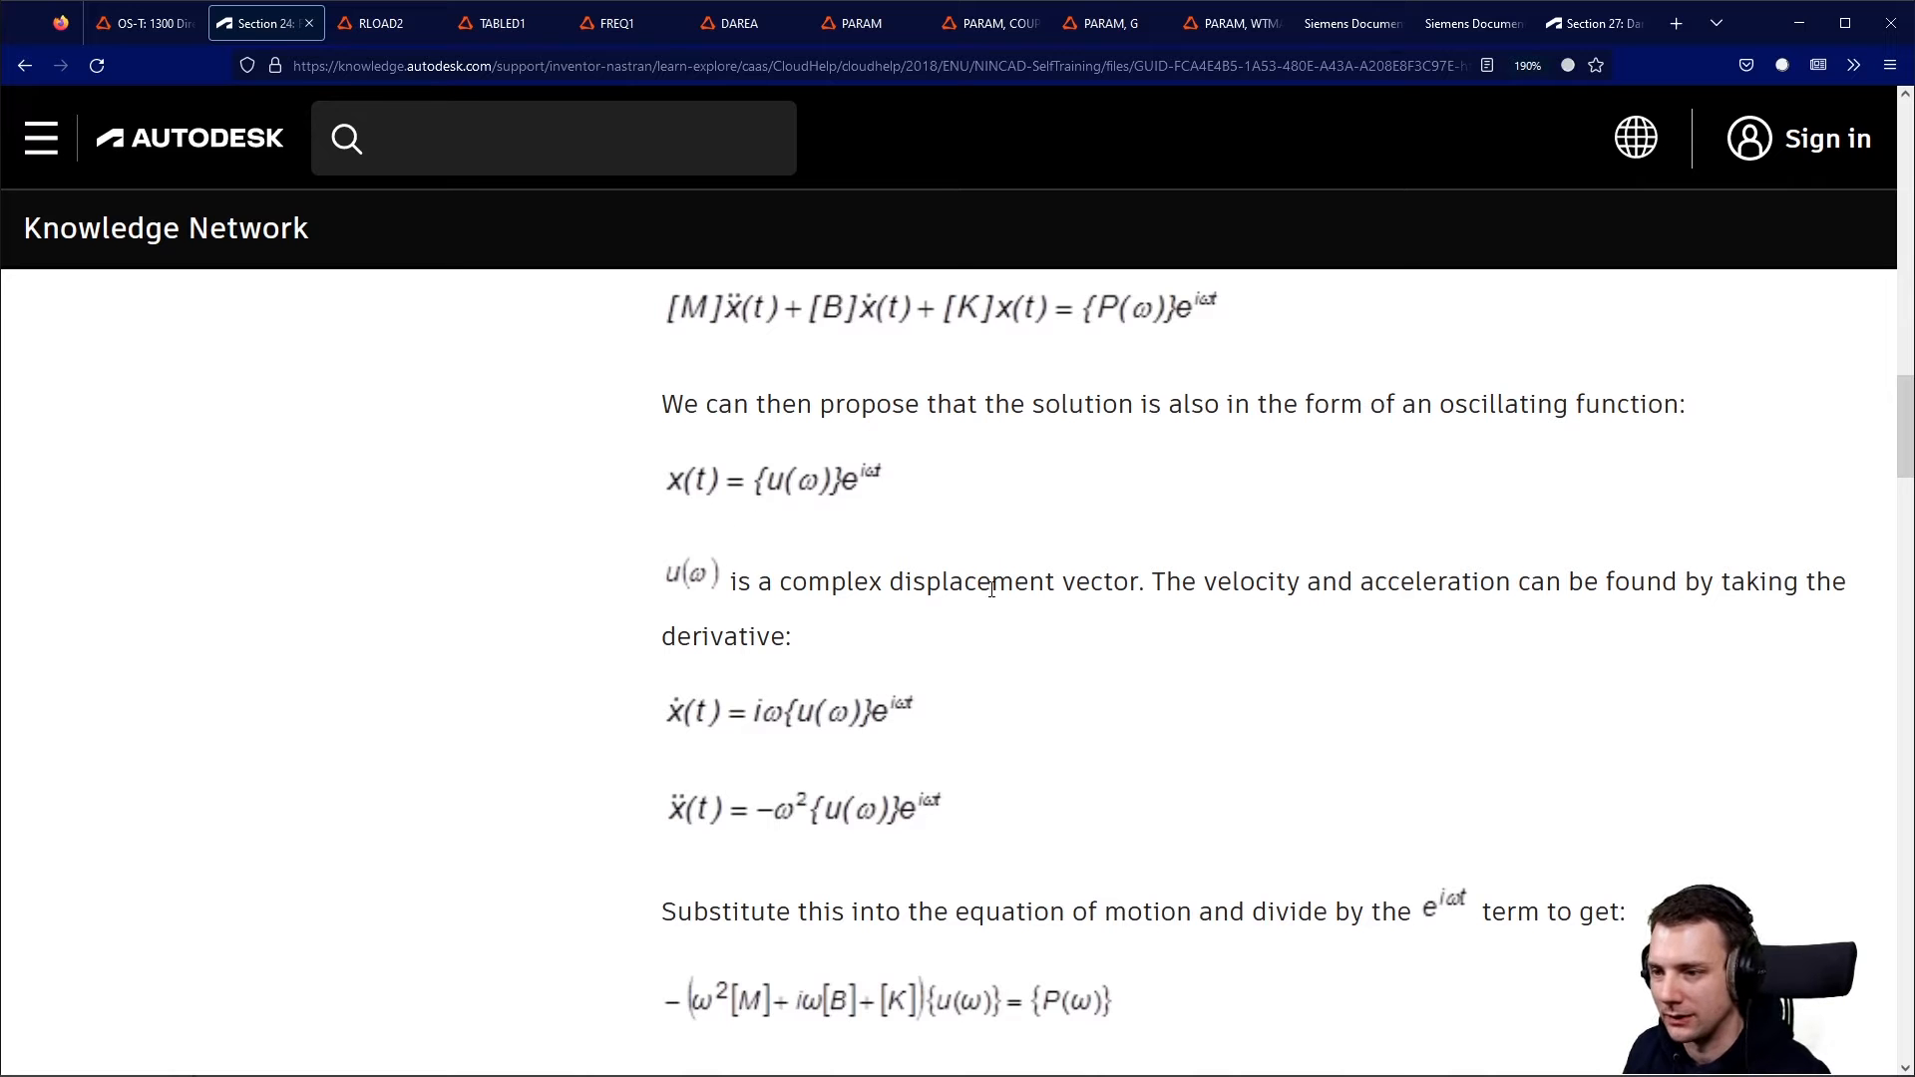
pyautogui.scroll(-2, 1017, 671)
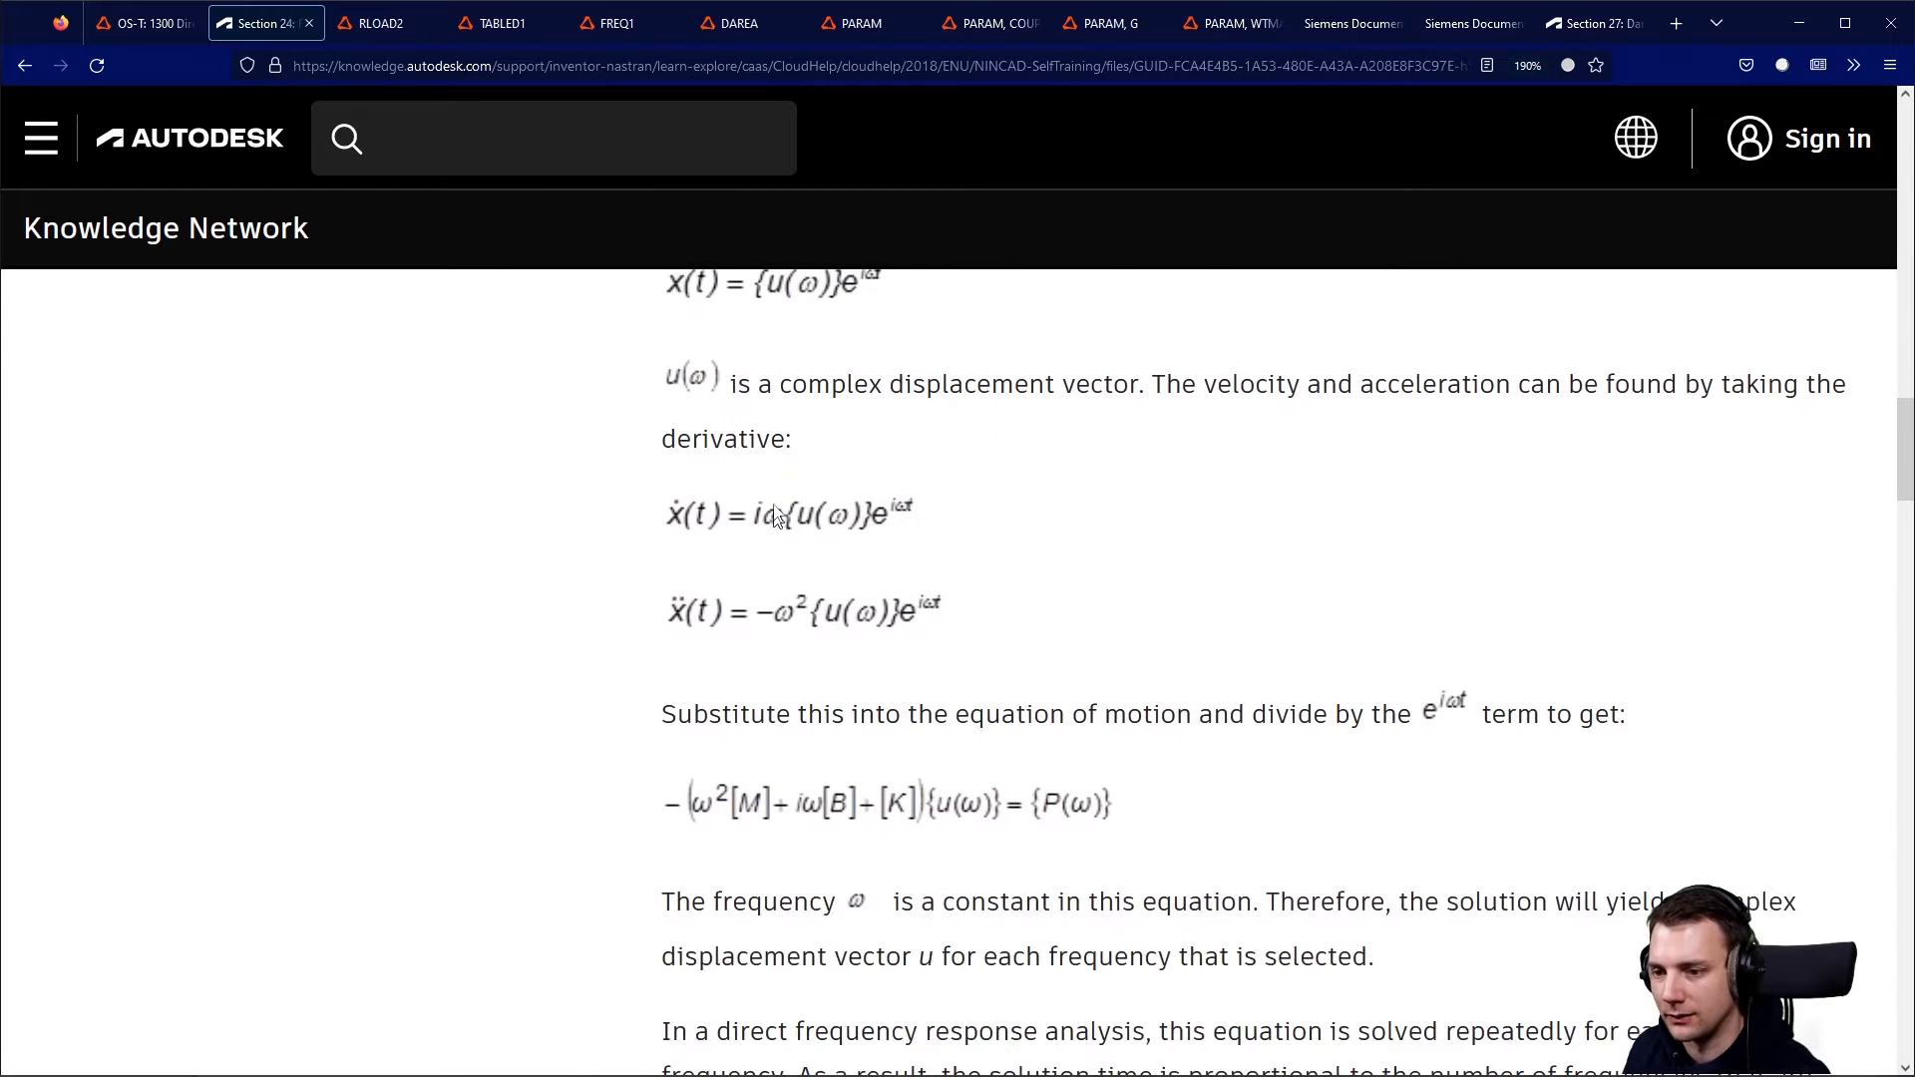
pyautogui.scroll(-2, 1296, 698)
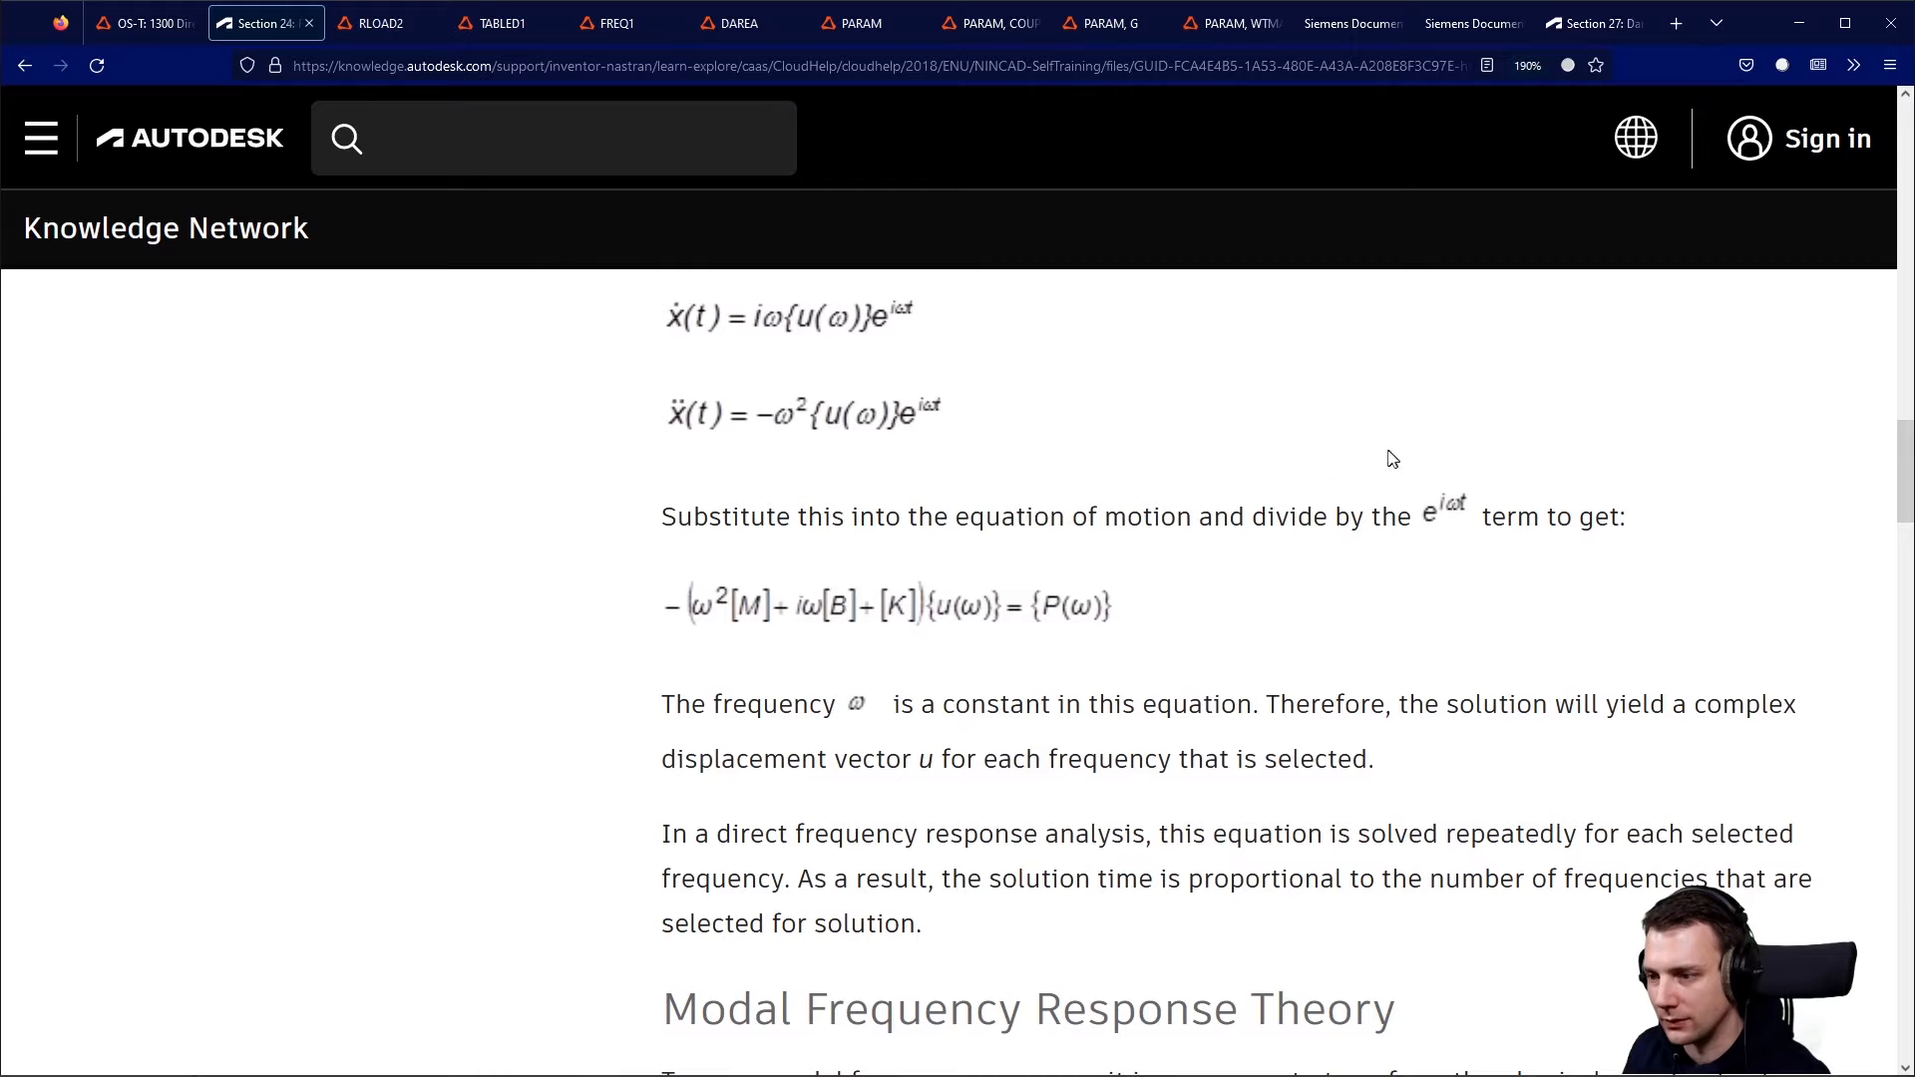
# Reread the direct frequency response derivation, highlighting the statement that frequency is constant and the final equation solved for each frequency.
pyautogui.scroll(-2, 1244, 526)
pyautogui.scroll(-2, 1232, 516)
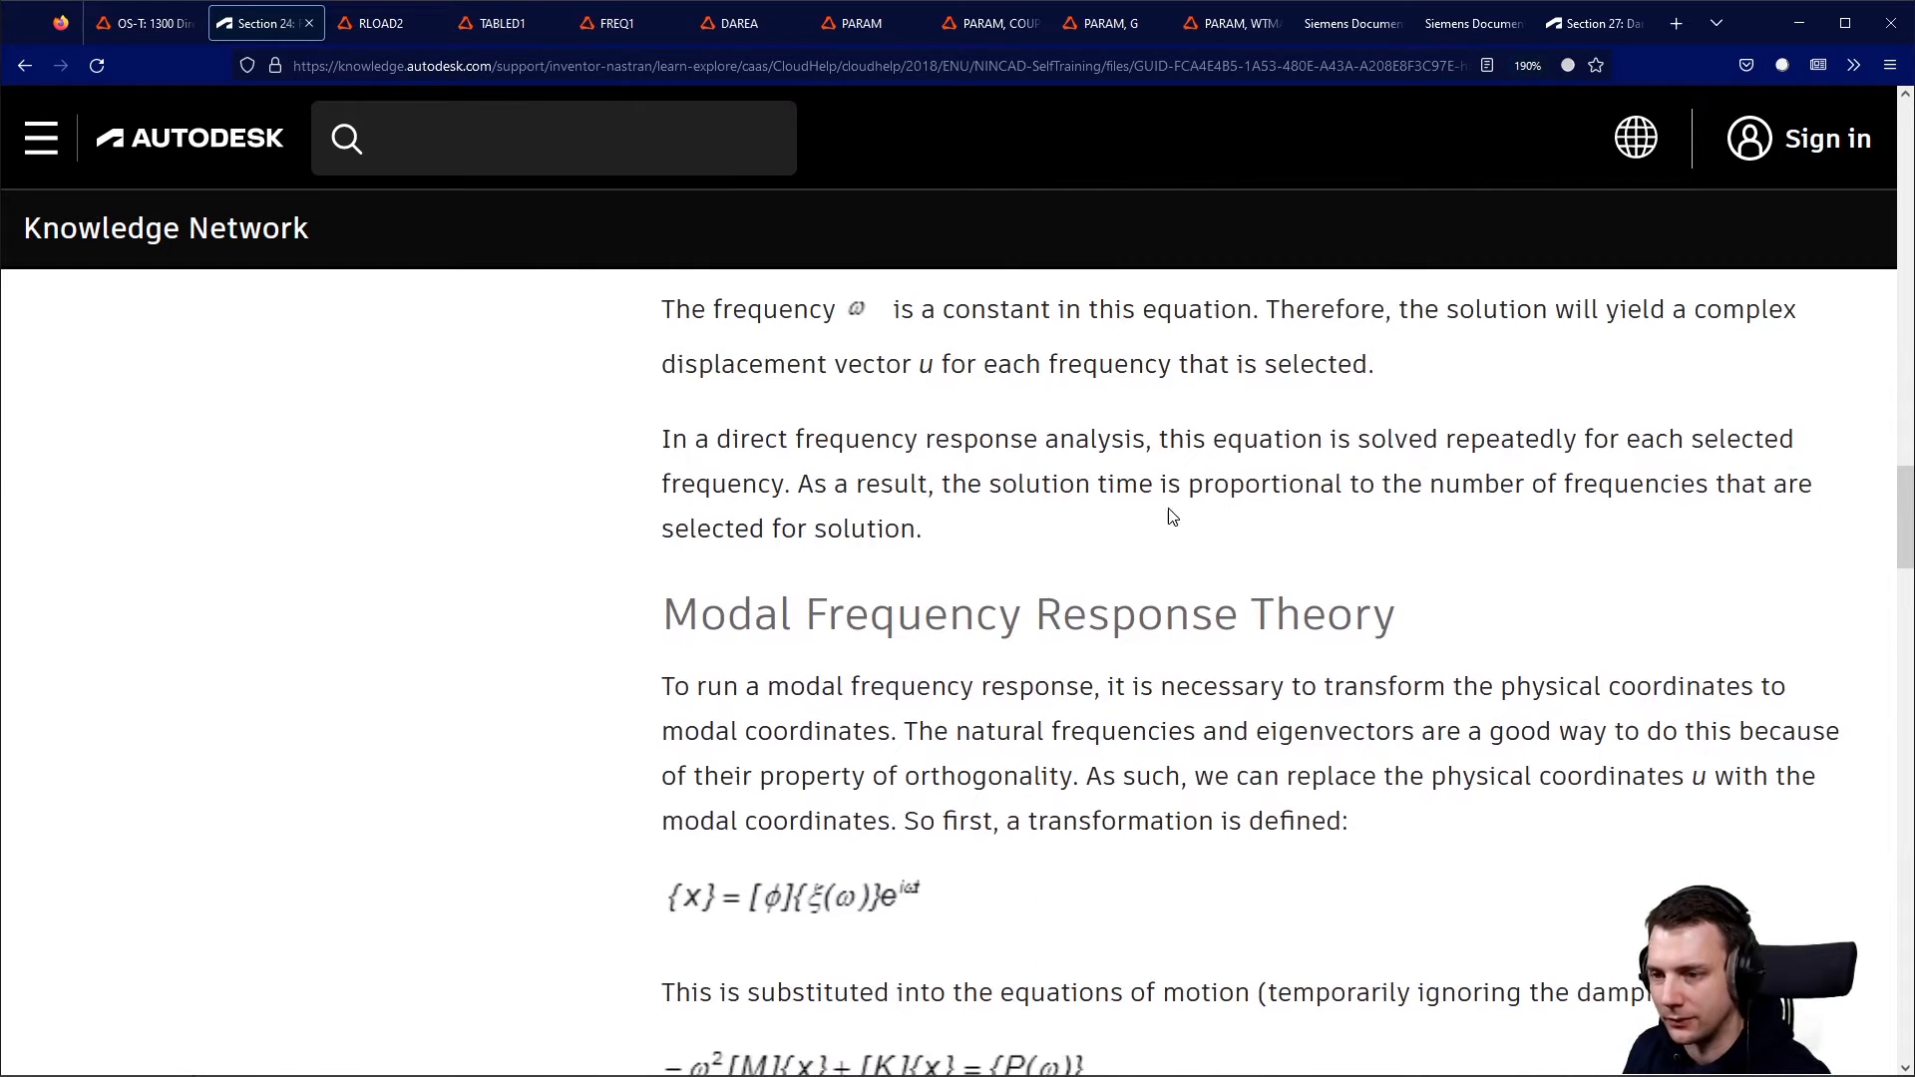
pyautogui.scroll(2, 1038, 469)
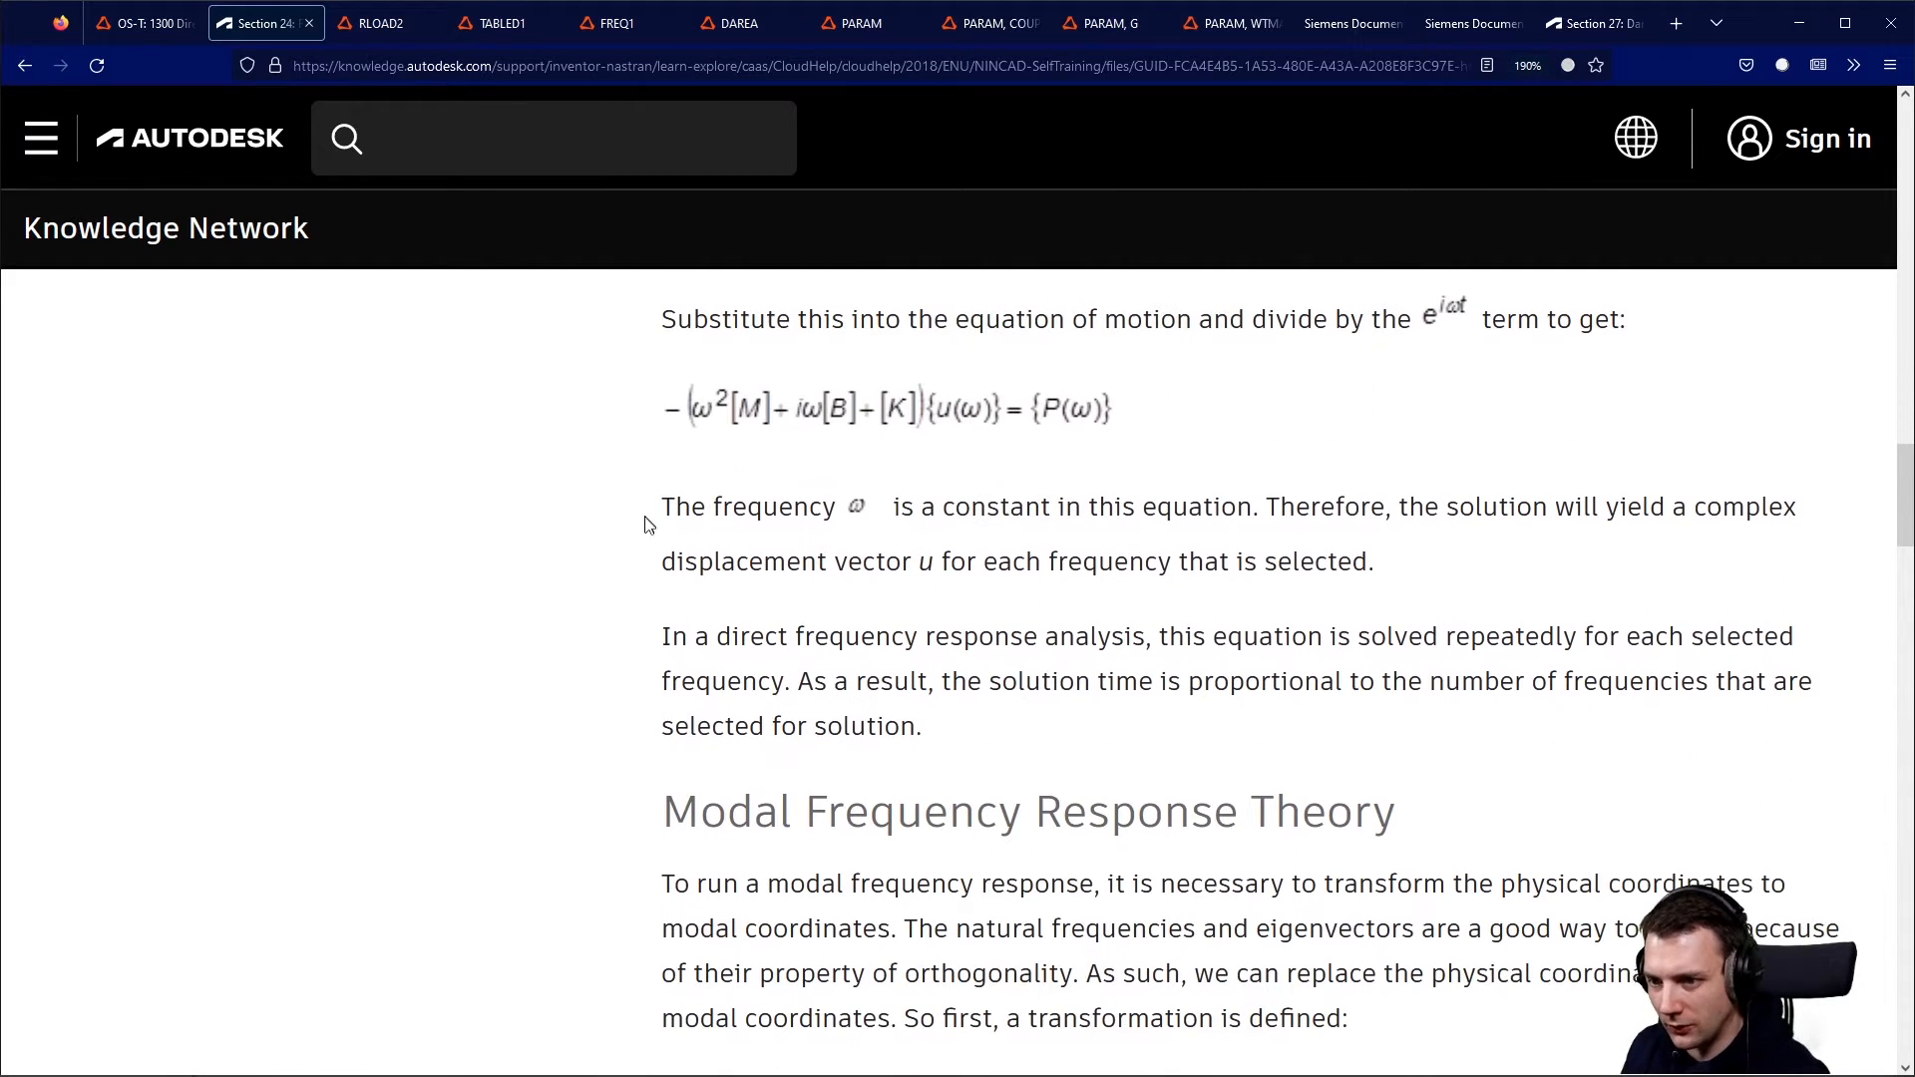
pyautogui.moveTo(649, 521); pyautogui.dragTo(1335, 508)
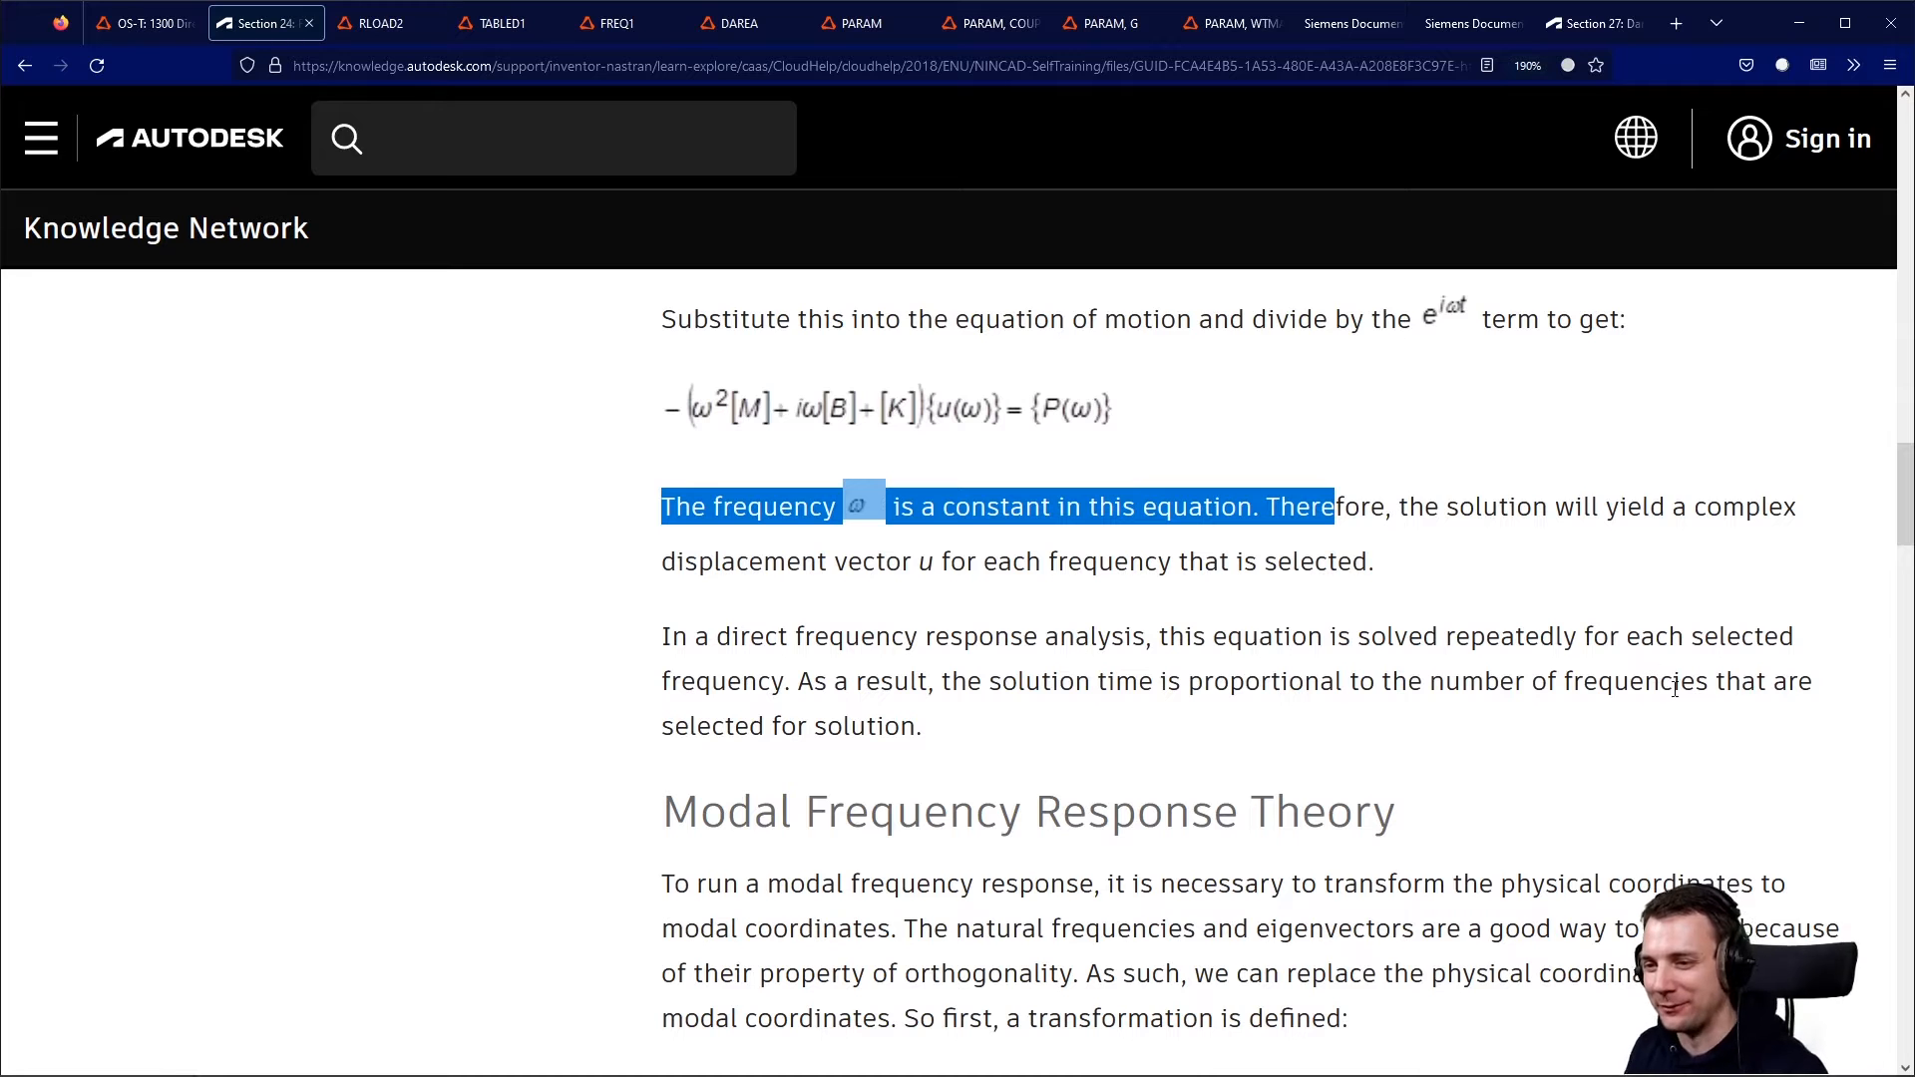
pyautogui.scroll(2, 1110, 584)
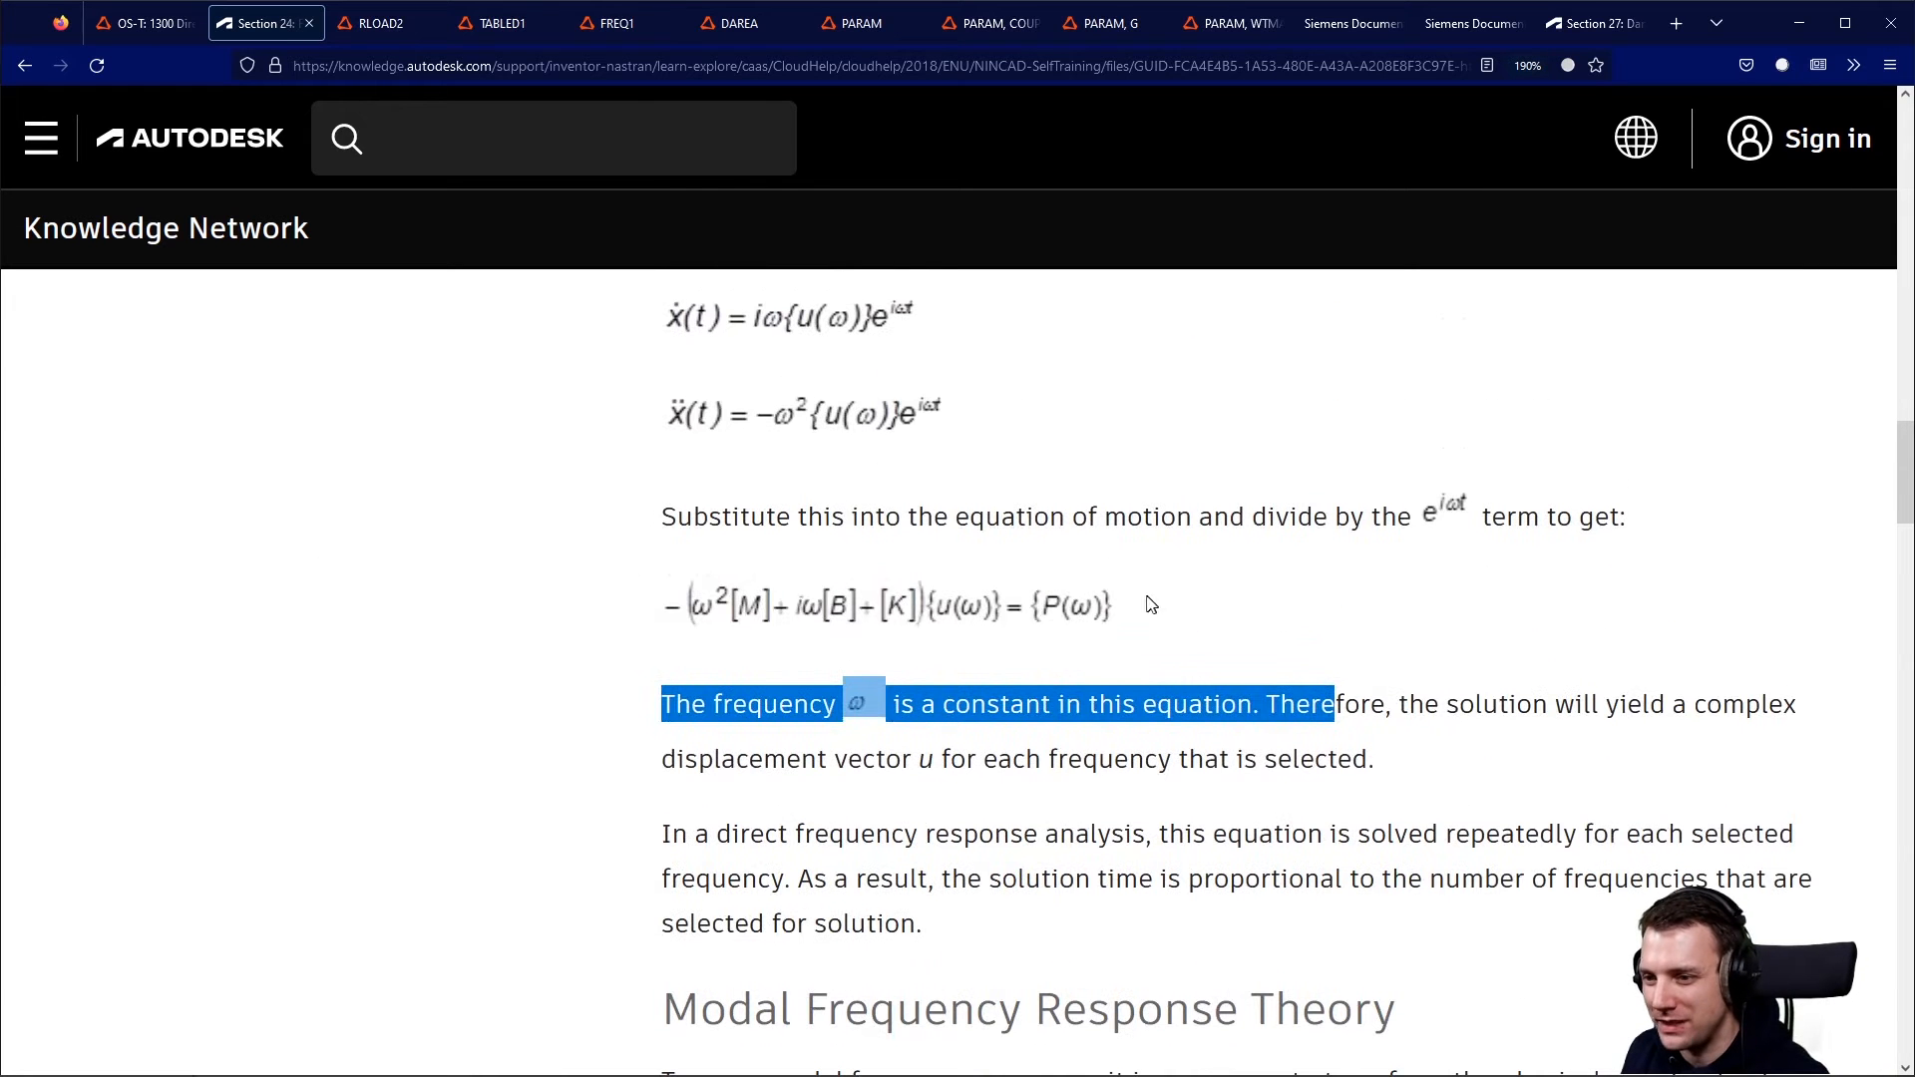
pyautogui.tripleClick(1232, 588)
pyautogui.scroll(4, 907, 585)
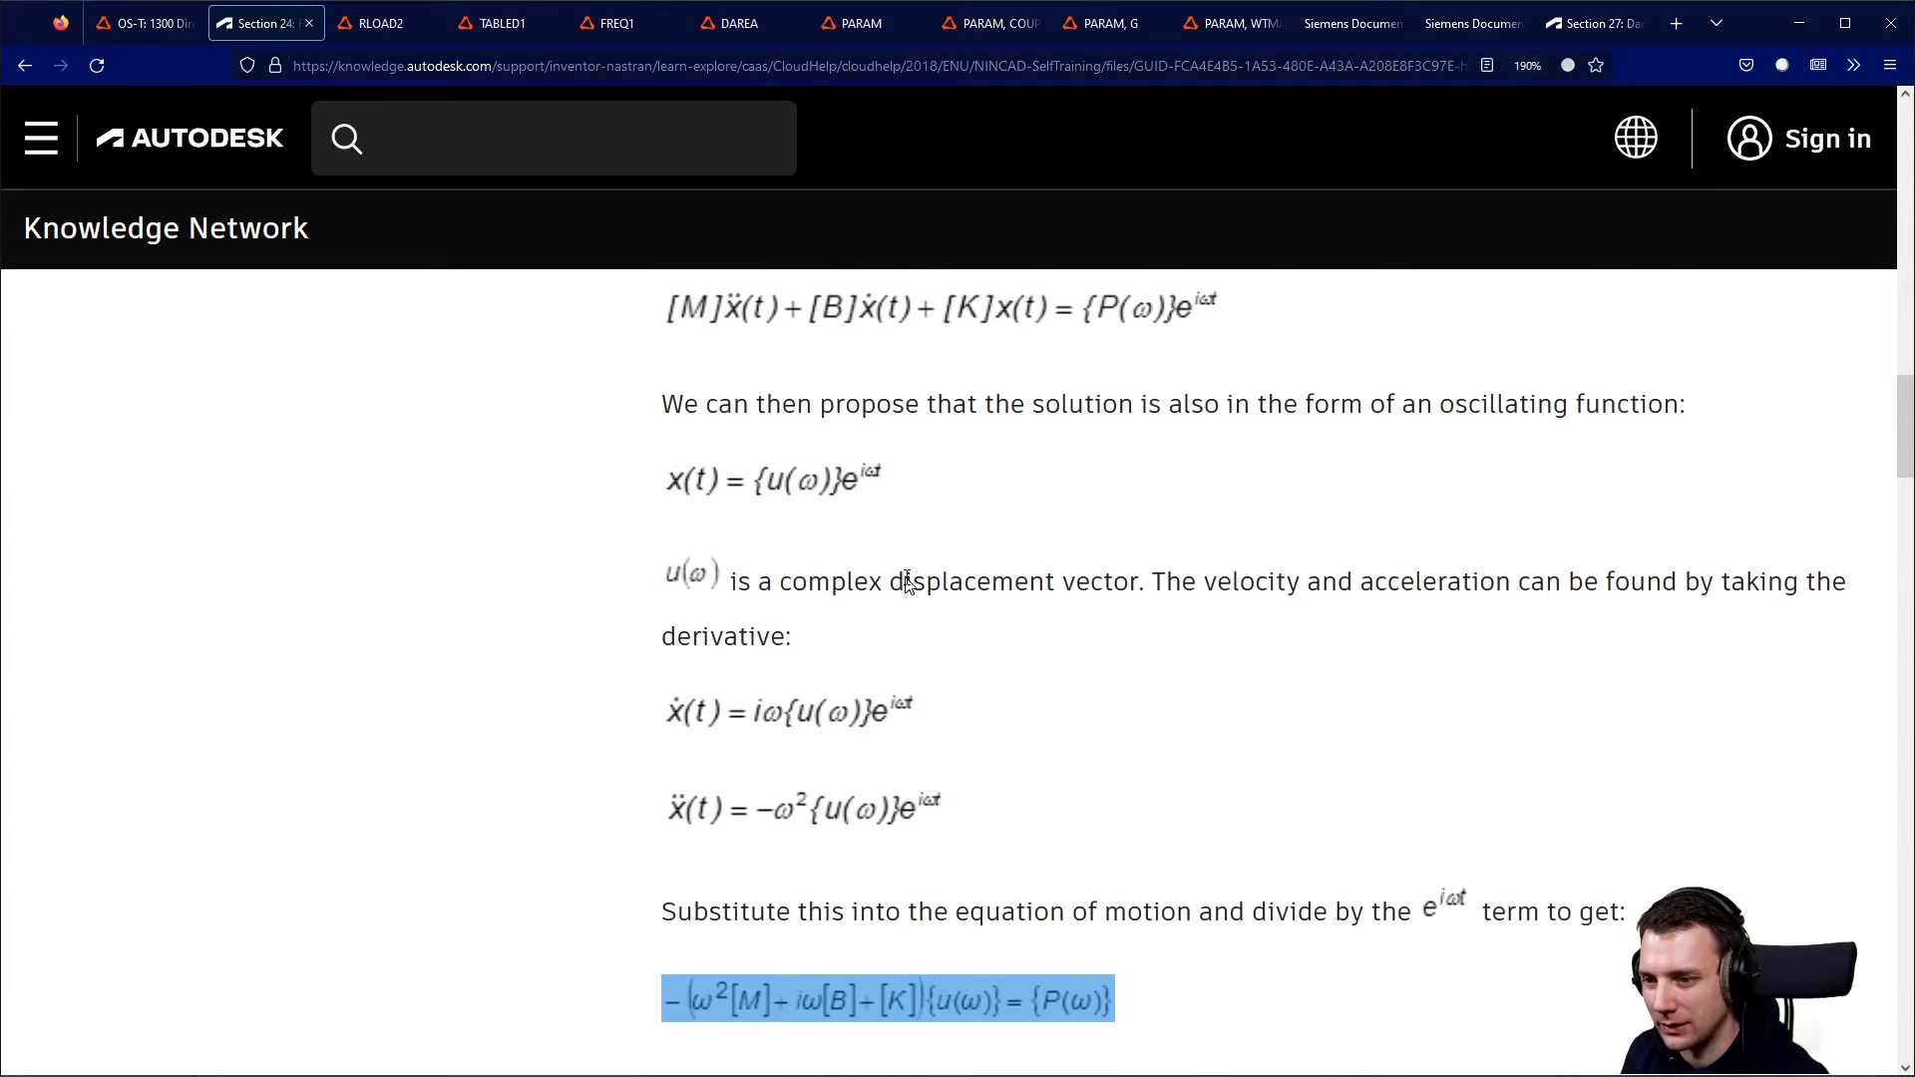
pyautogui.scroll(2, 786, 646)
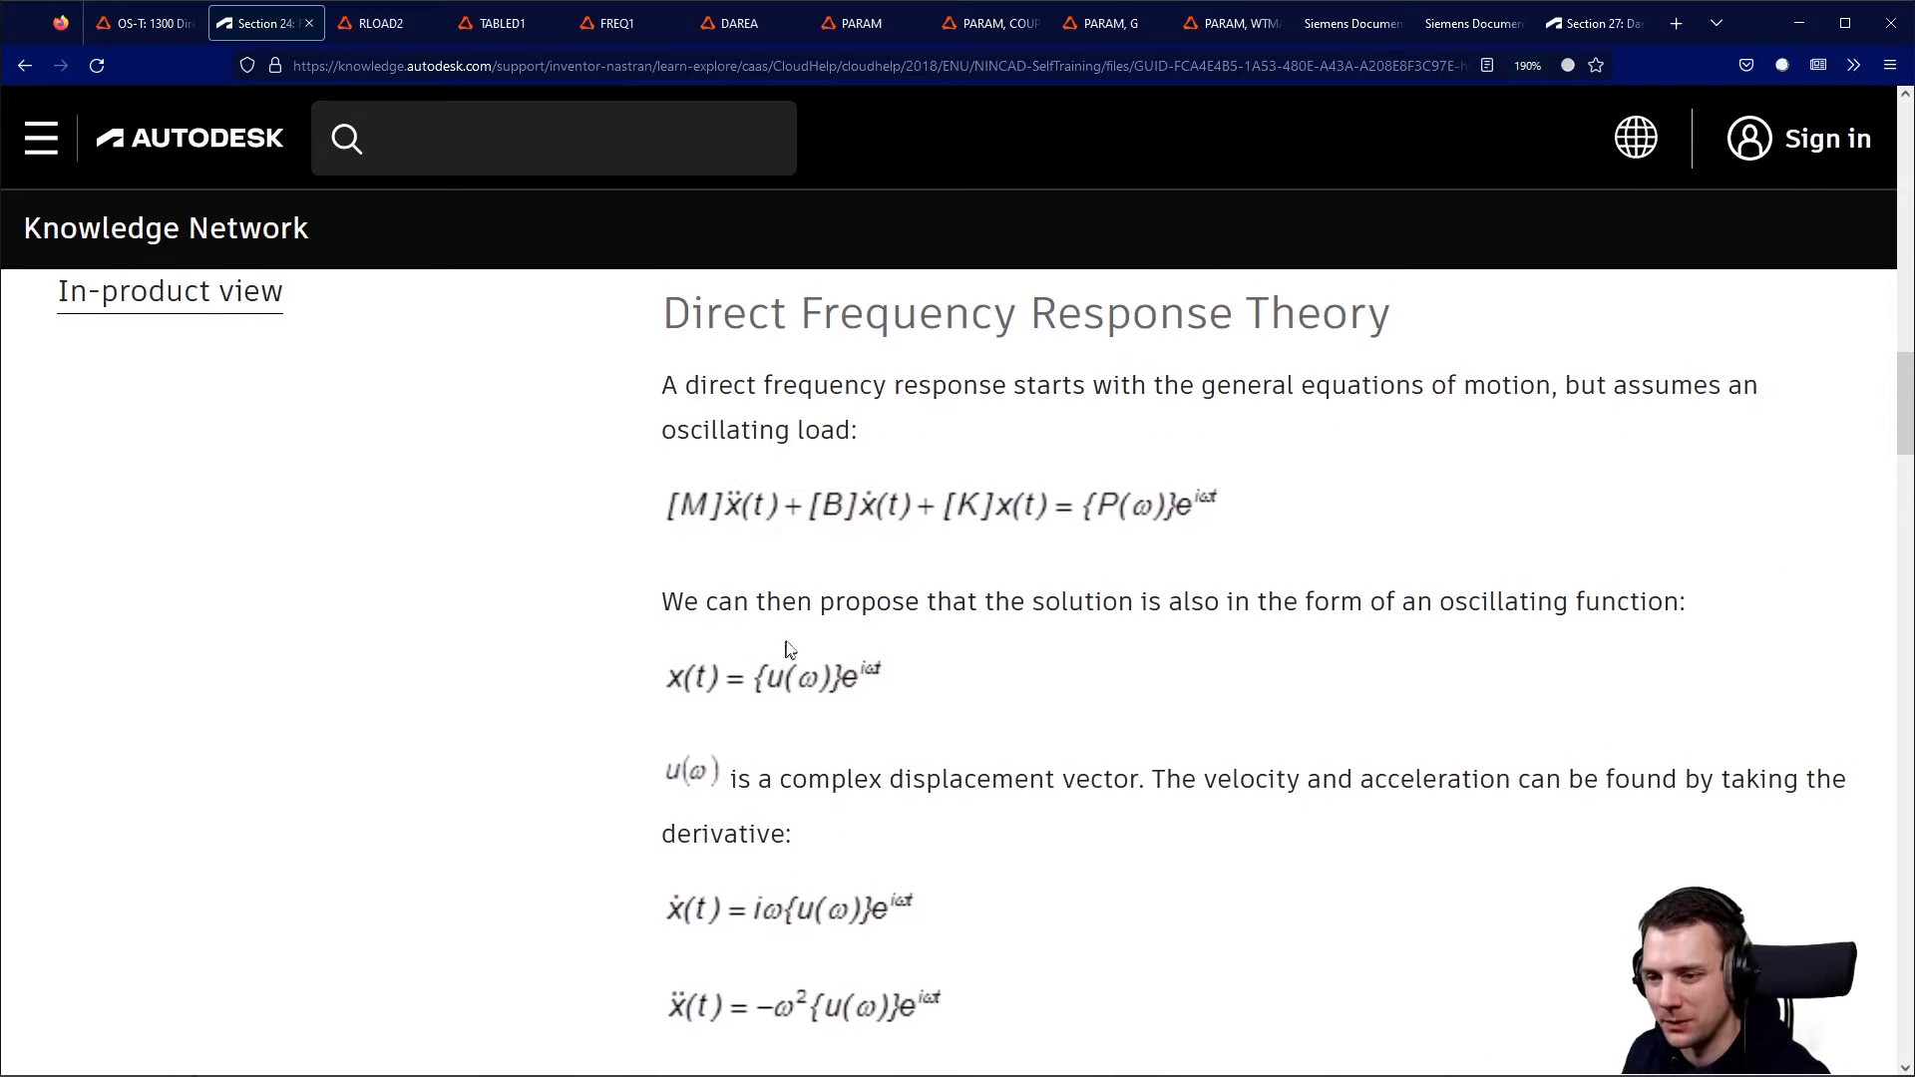
pyautogui.scroll(-6, 736, 539)
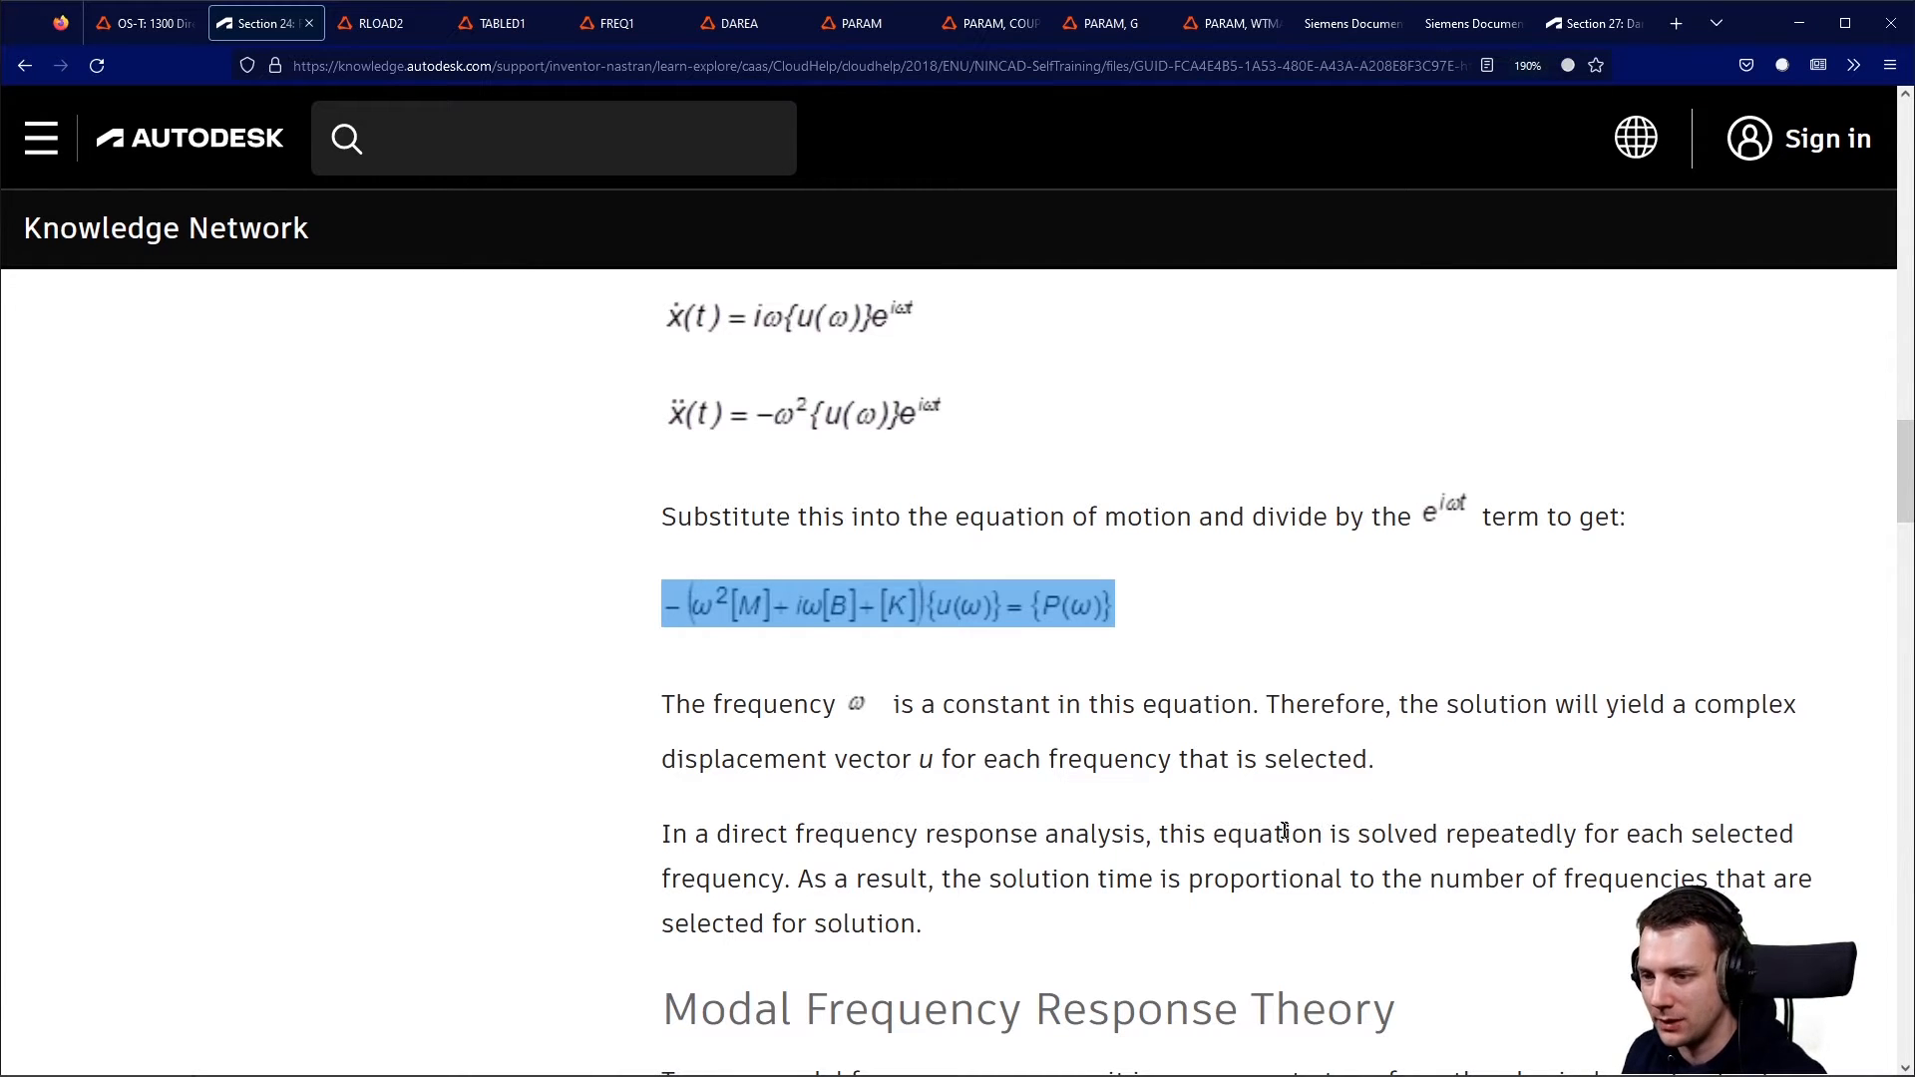
pyautogui.scroll(6, 1252, 803)
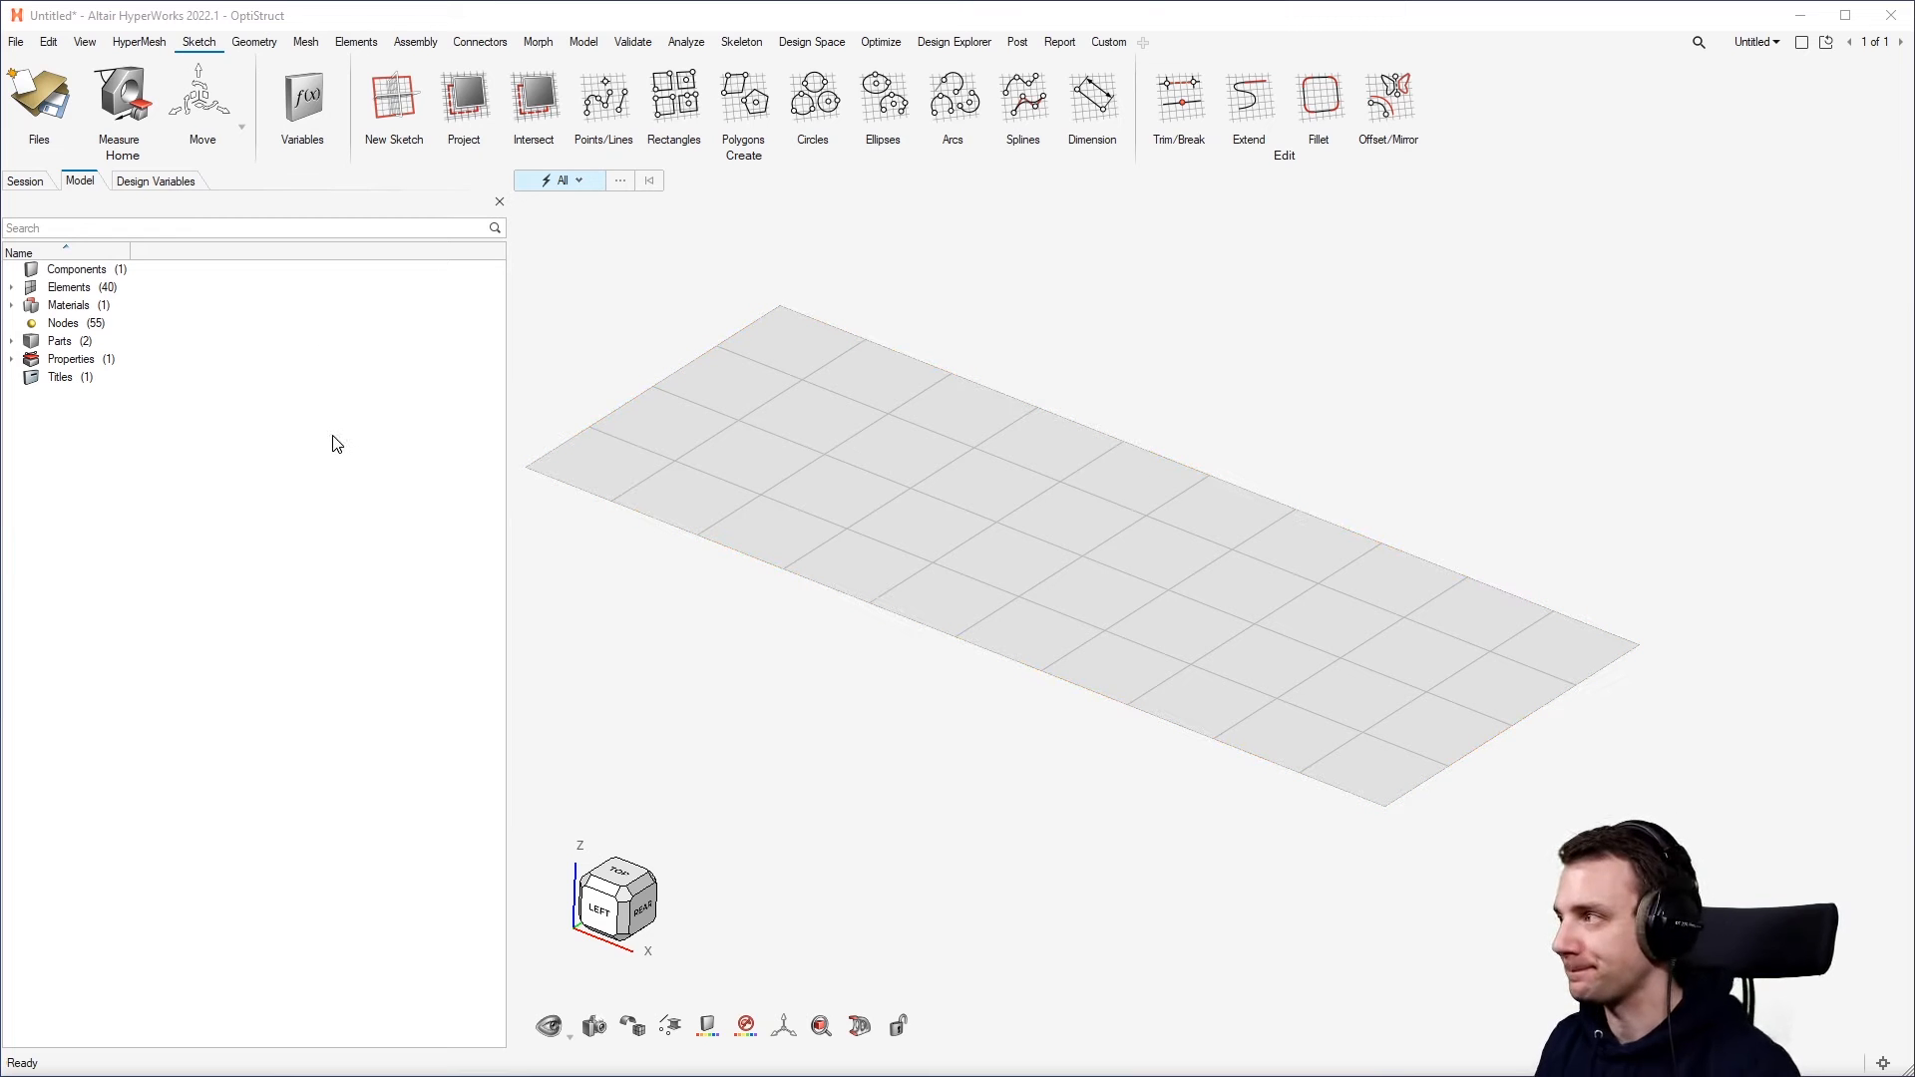
# In HyperWorks, create a load collector named spcs without a card image.
pyautogui.rightClick(290, 488)
pyautogui.moveTo(339, 495)
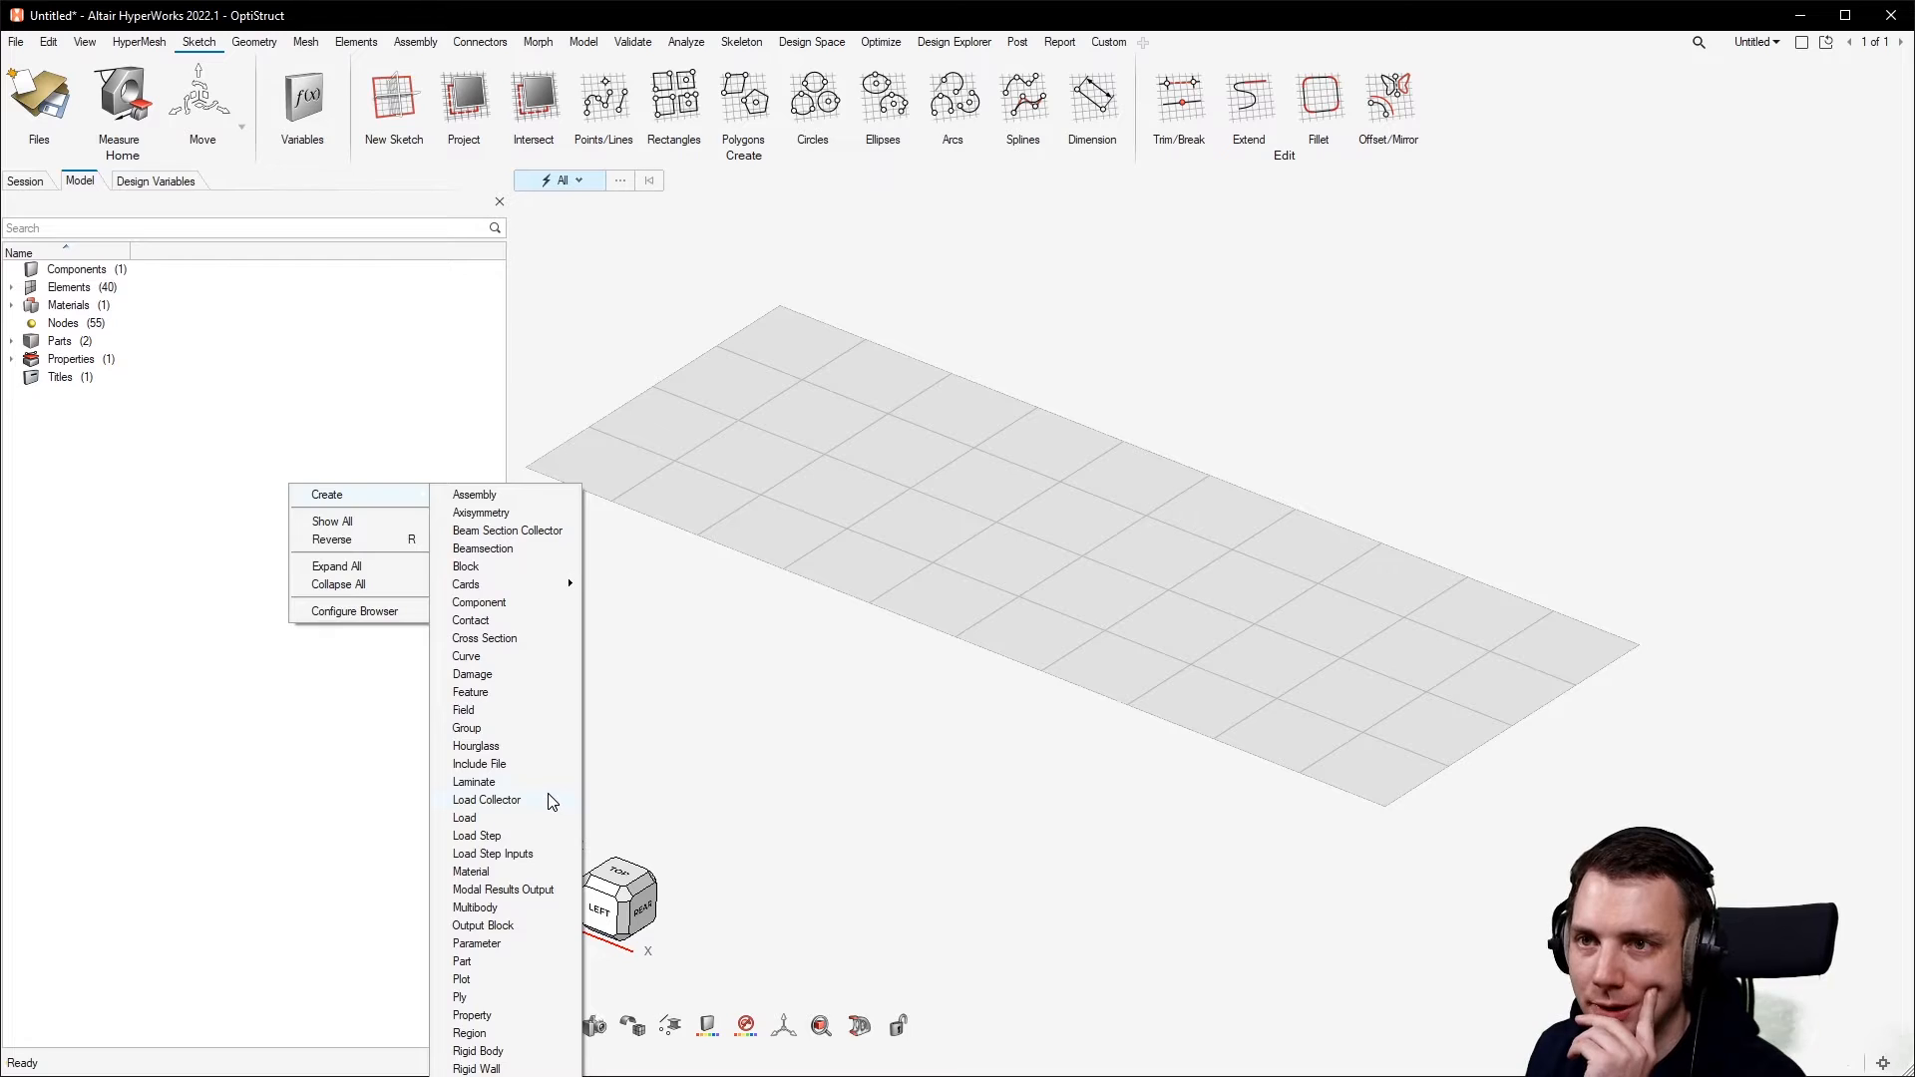
pyautogui.click(487, 800)
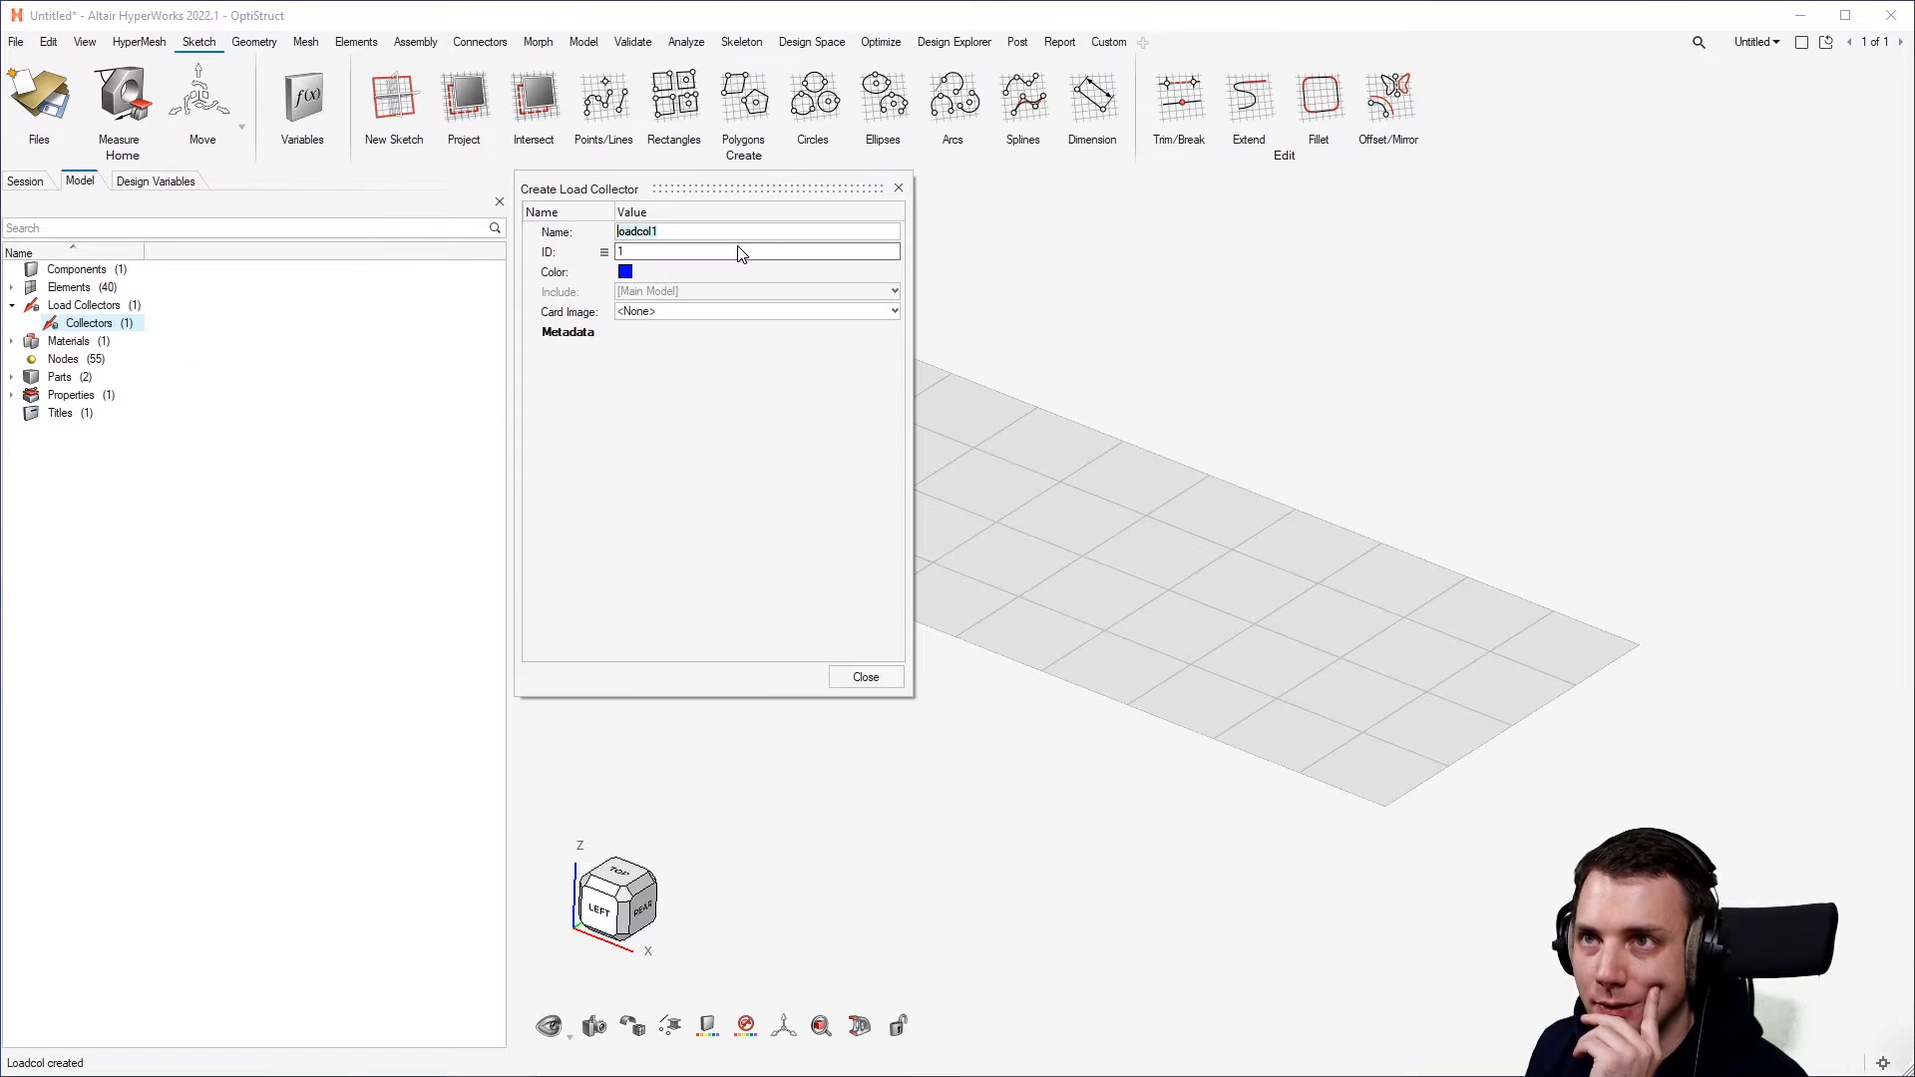
pyautogui.write('spcs')
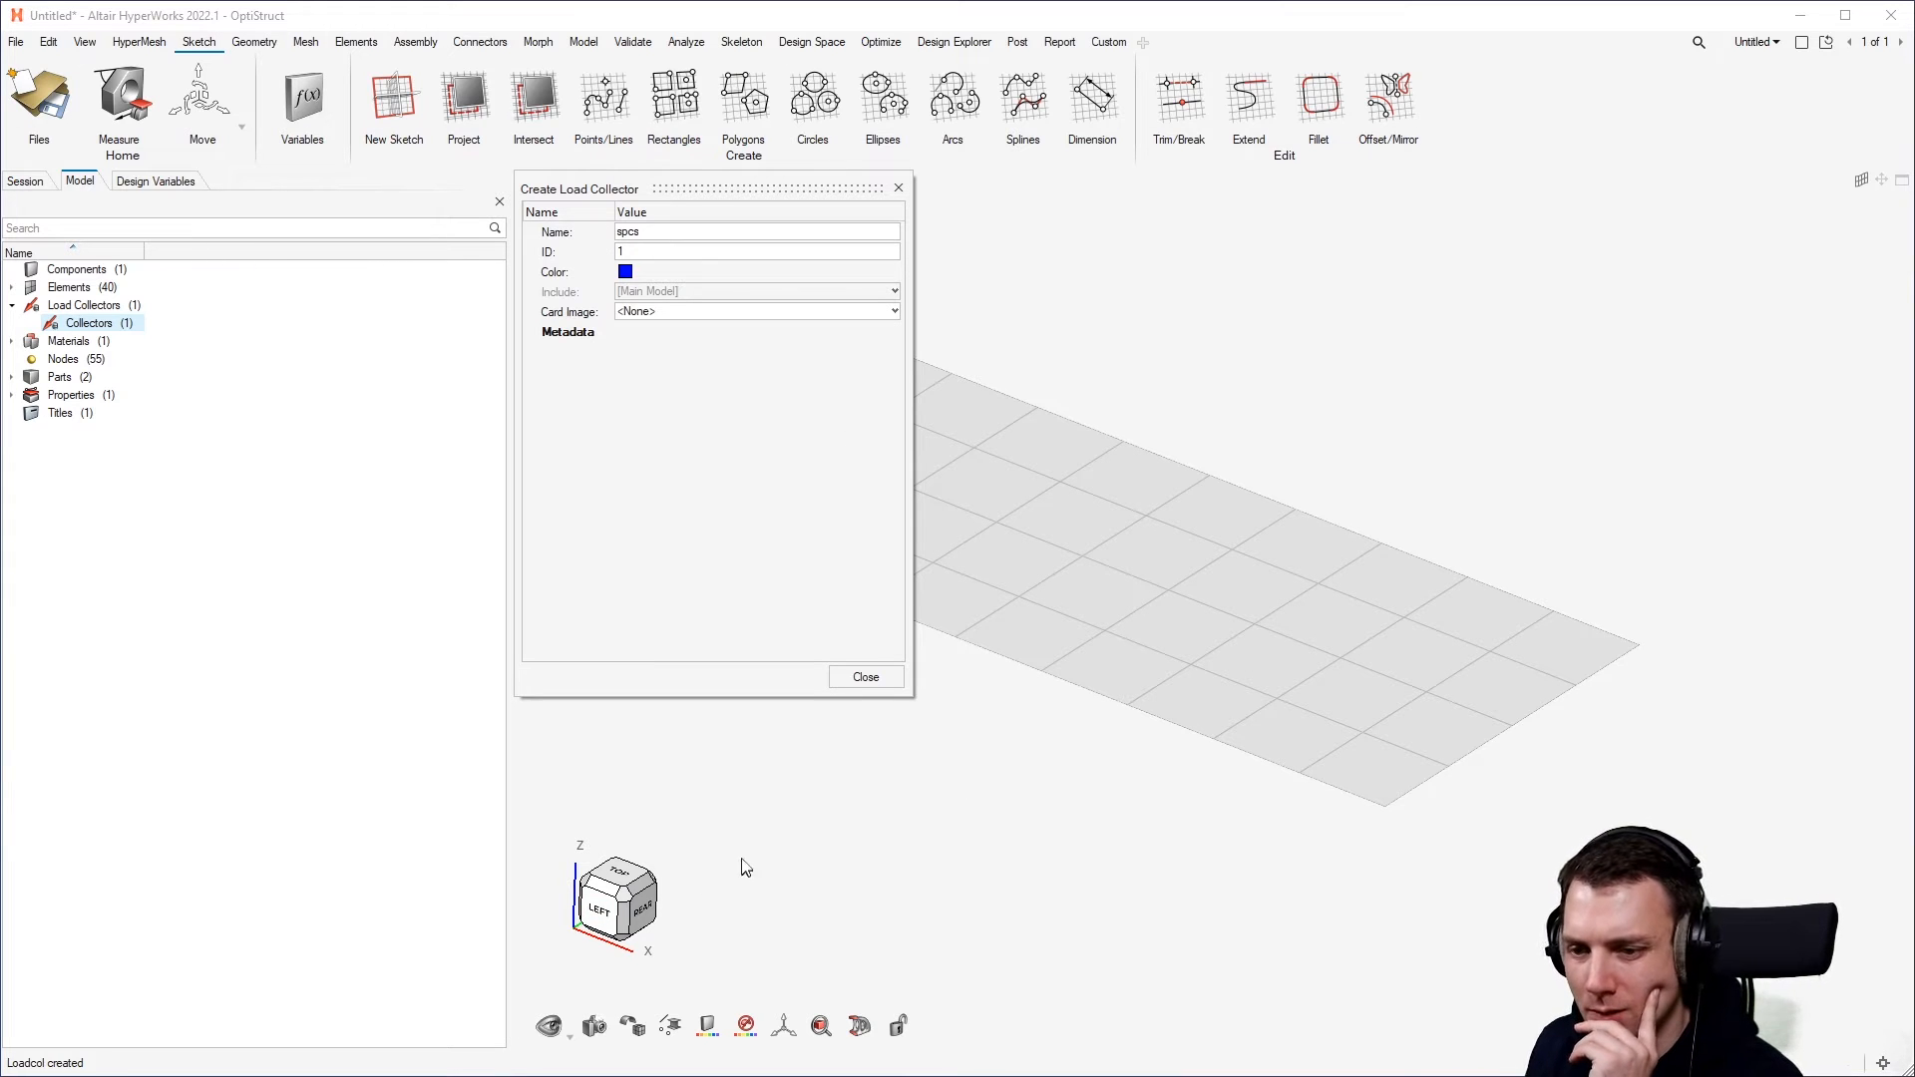
pyautogui.click(866, 676)
# Create a second load collector named unitload, also without a card image.
pyautogui.rightClick(192, 549)
pyautogui.moveTo(275, 560)
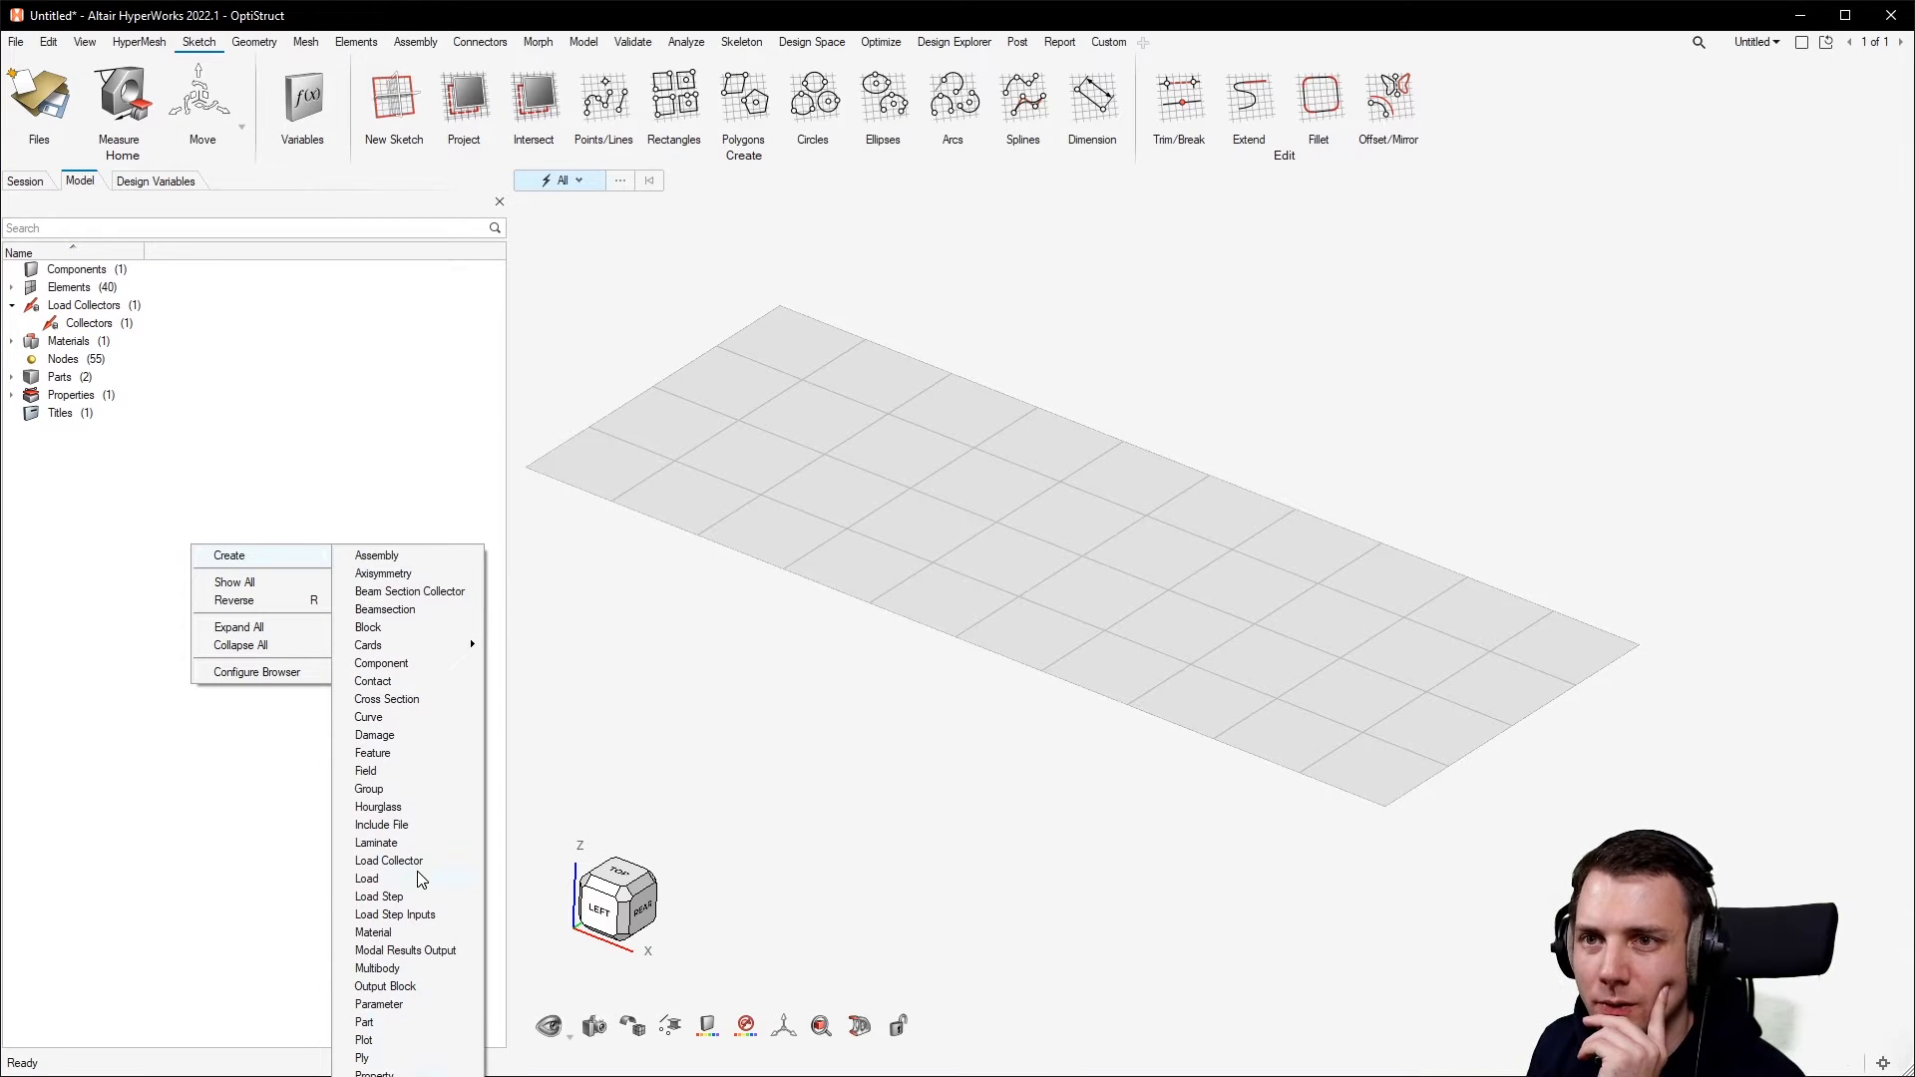
pyautogui.click(389, 861)
pyautogui.write('unitload')
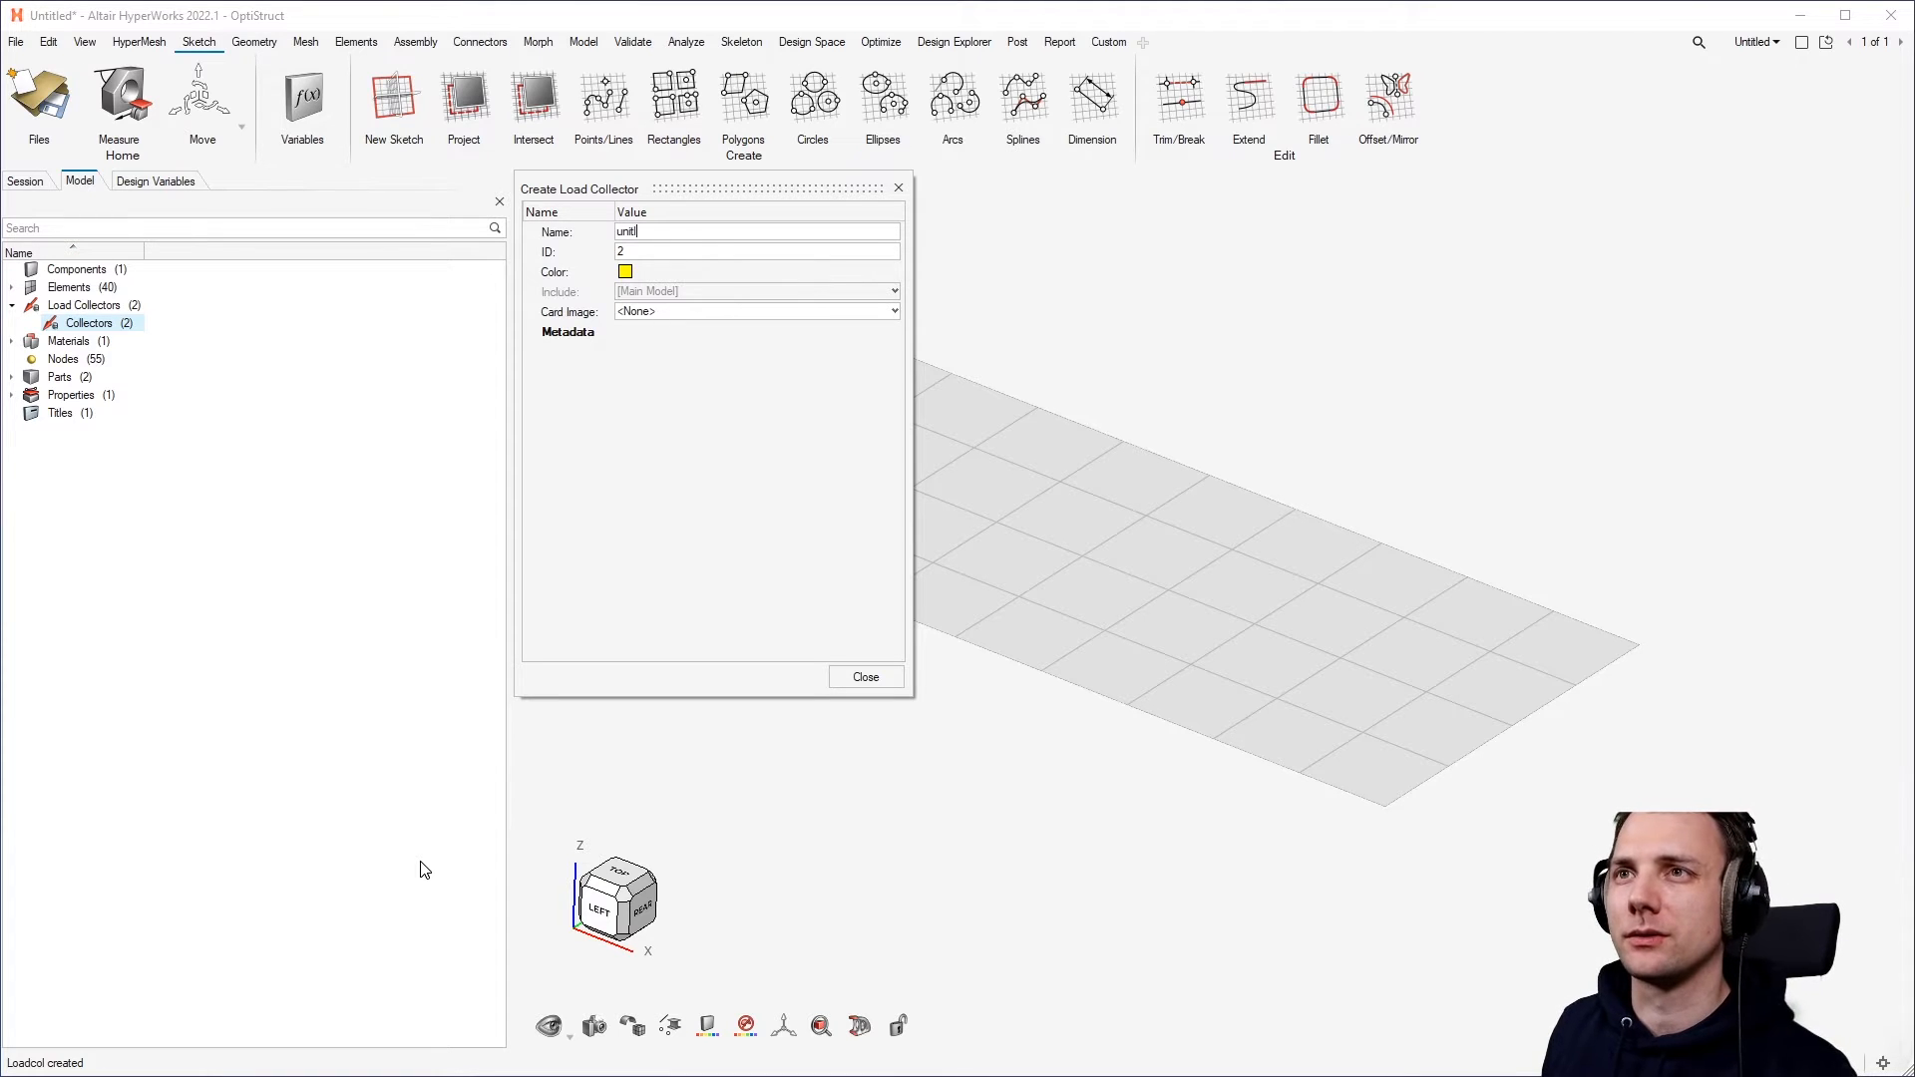
pyautogui.click(866, 677)
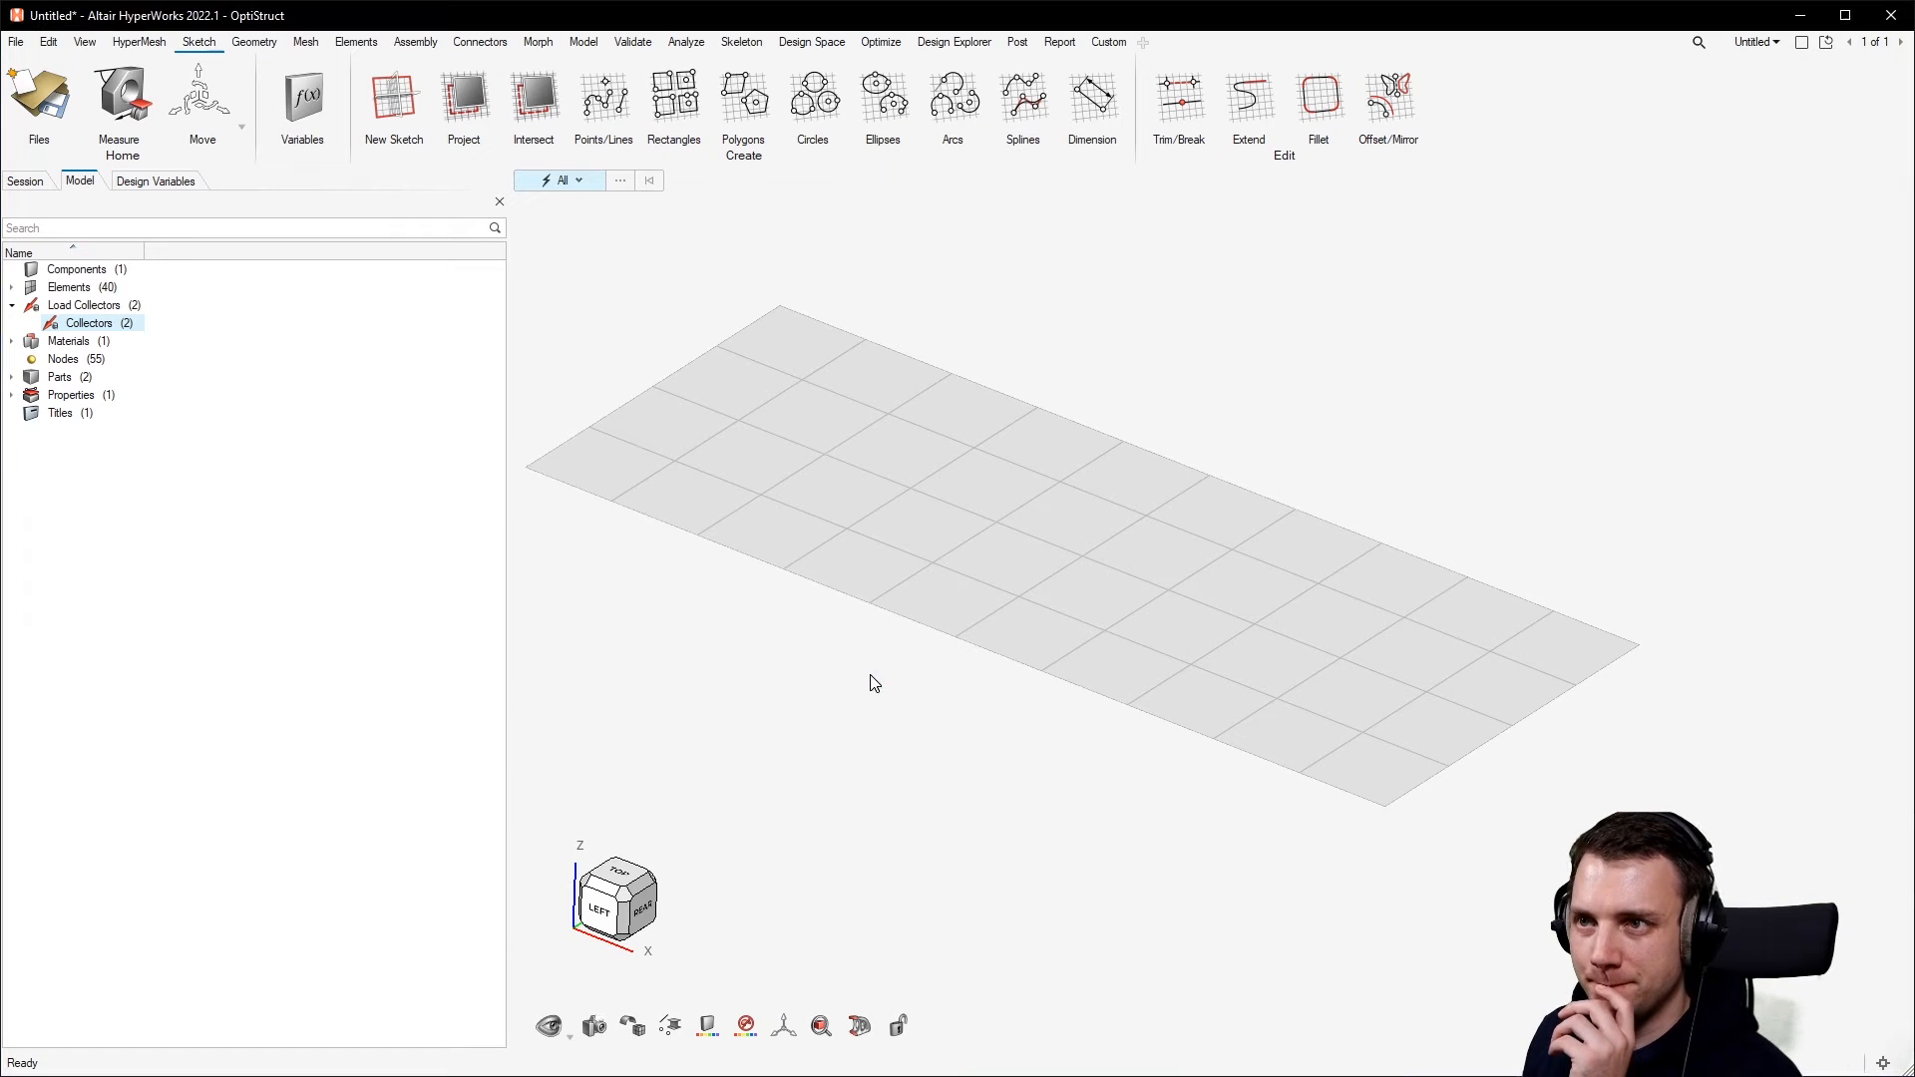
# List the model's load collectors and make spcs the current one.
pyautogui.doubleClick(108, 326)
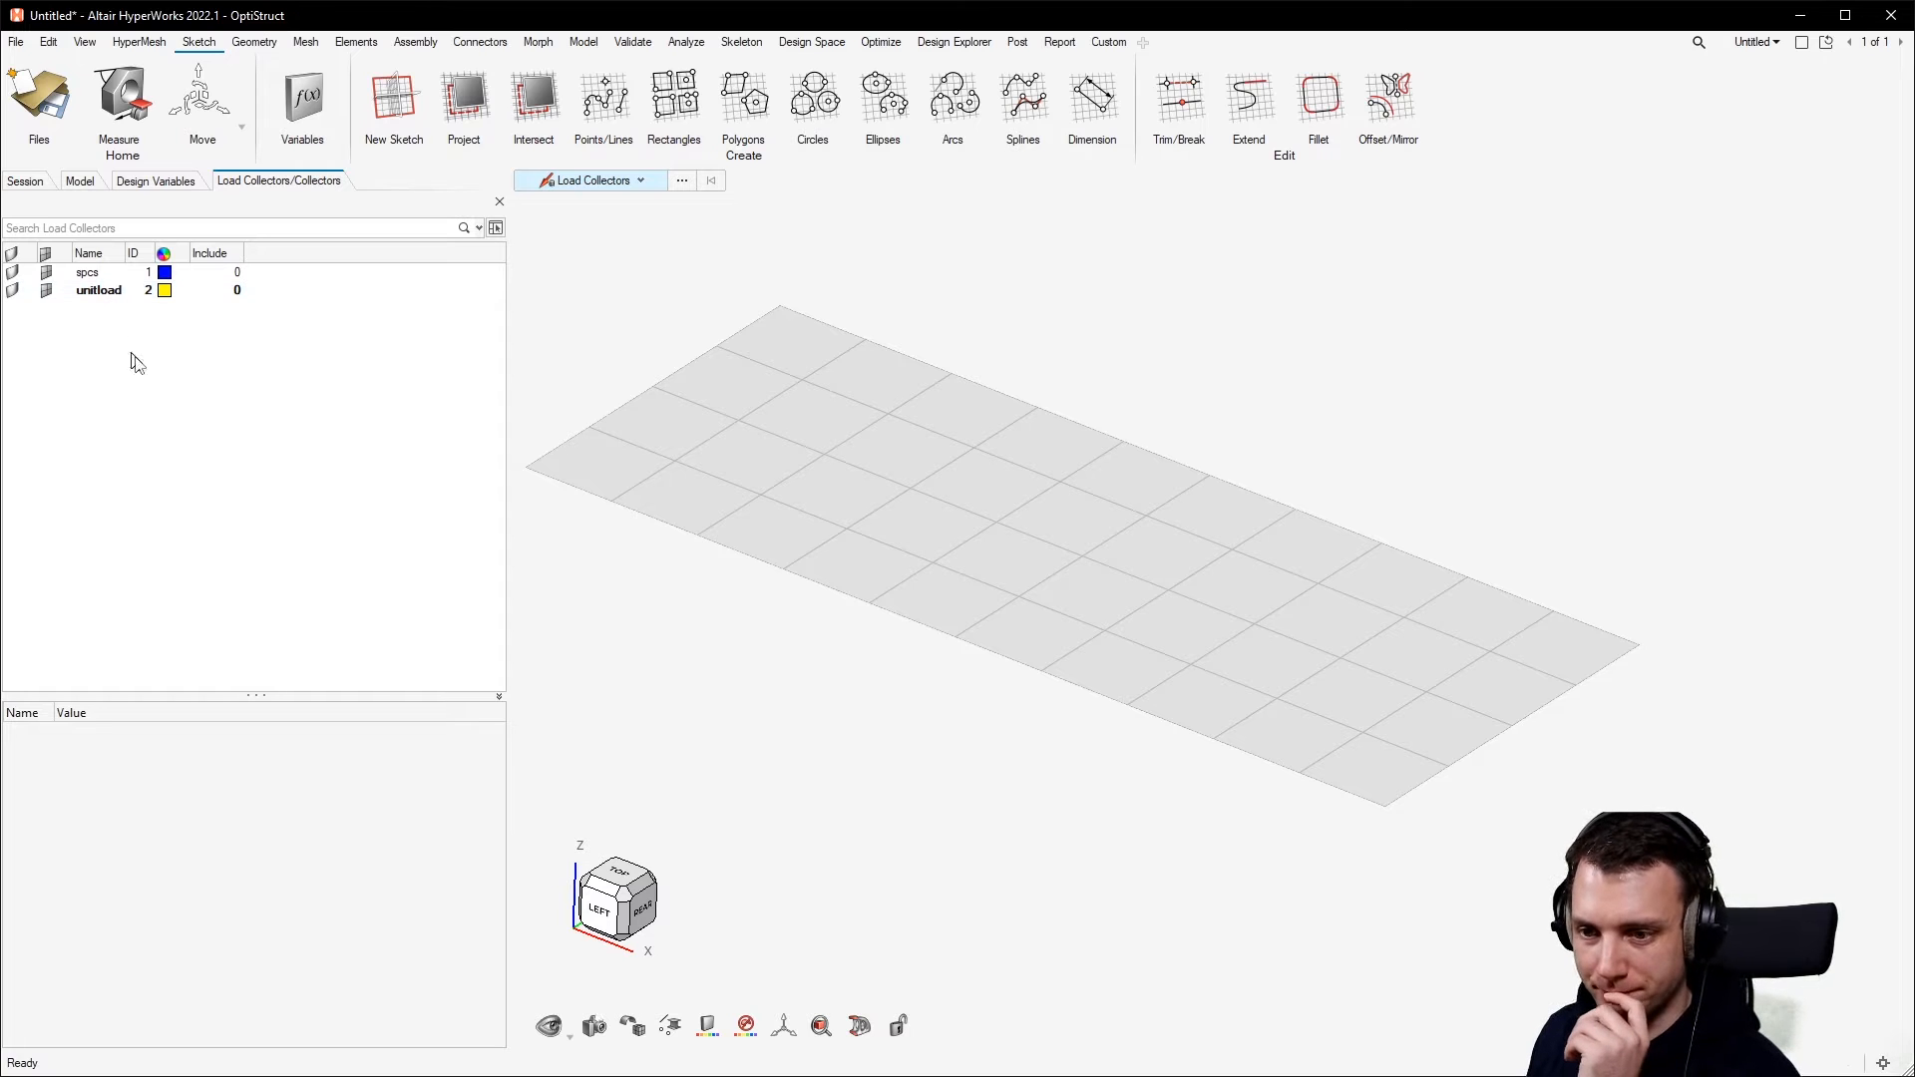
pyautogui.moveTo(821, 739); pyautogui.dragTo(941, 744, button='middle')
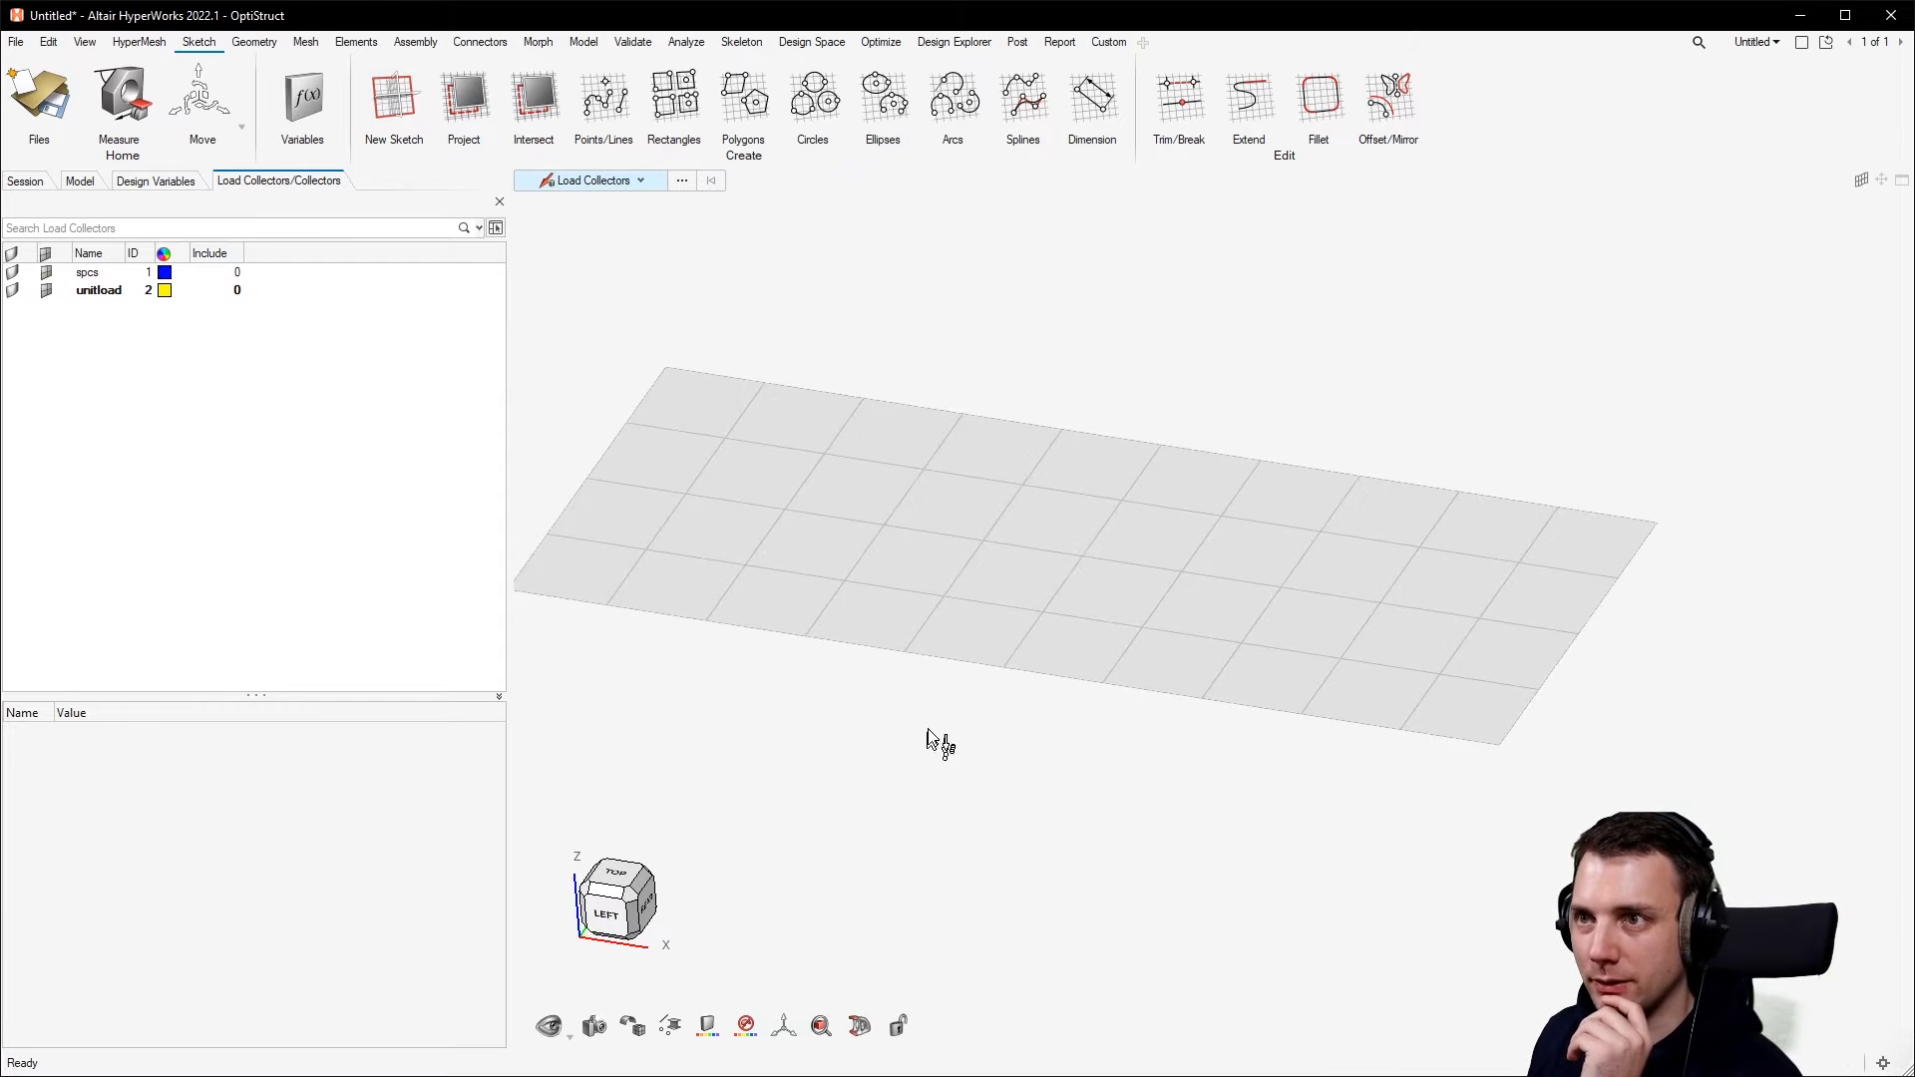
pyautogui.scroll(-1, 962, 731)
pyautogui.click(86, 273)
pyautogui.rightClick(88, 272)
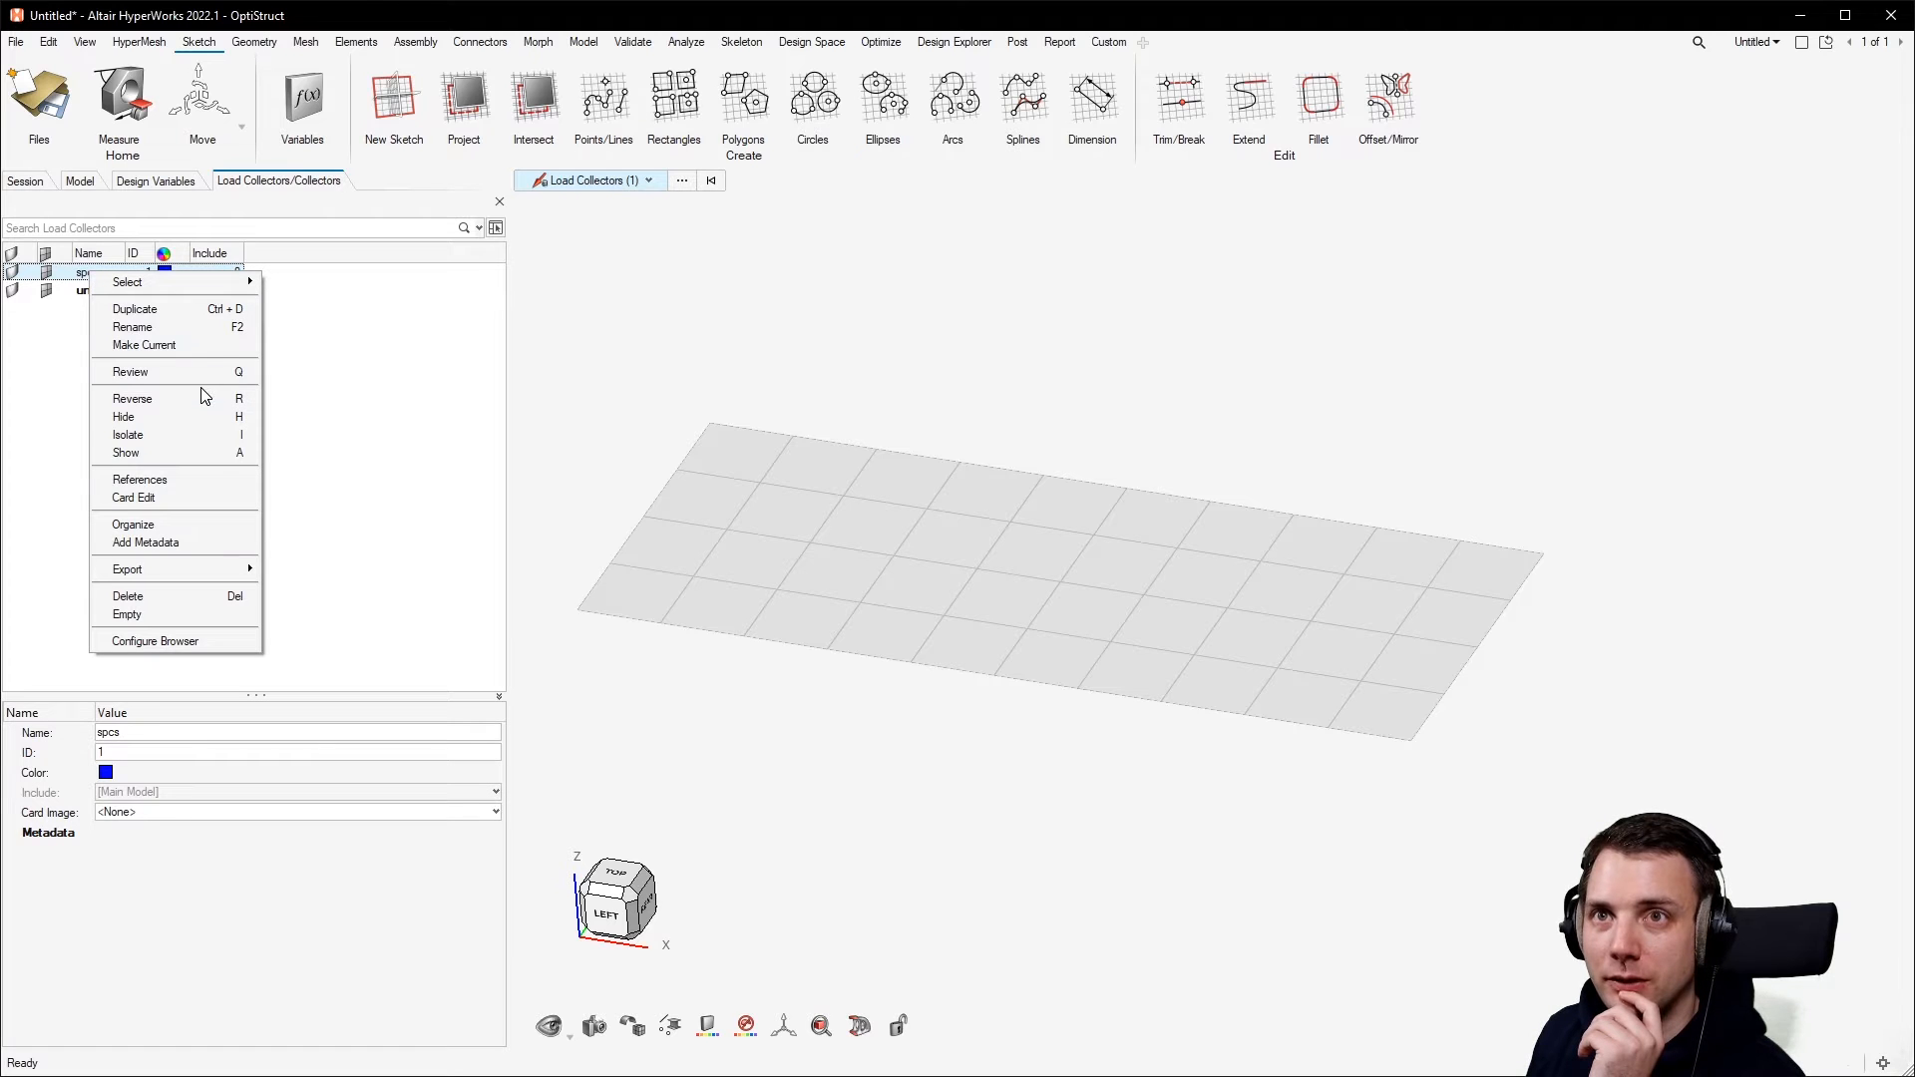
pyautogui.click(197, 349)
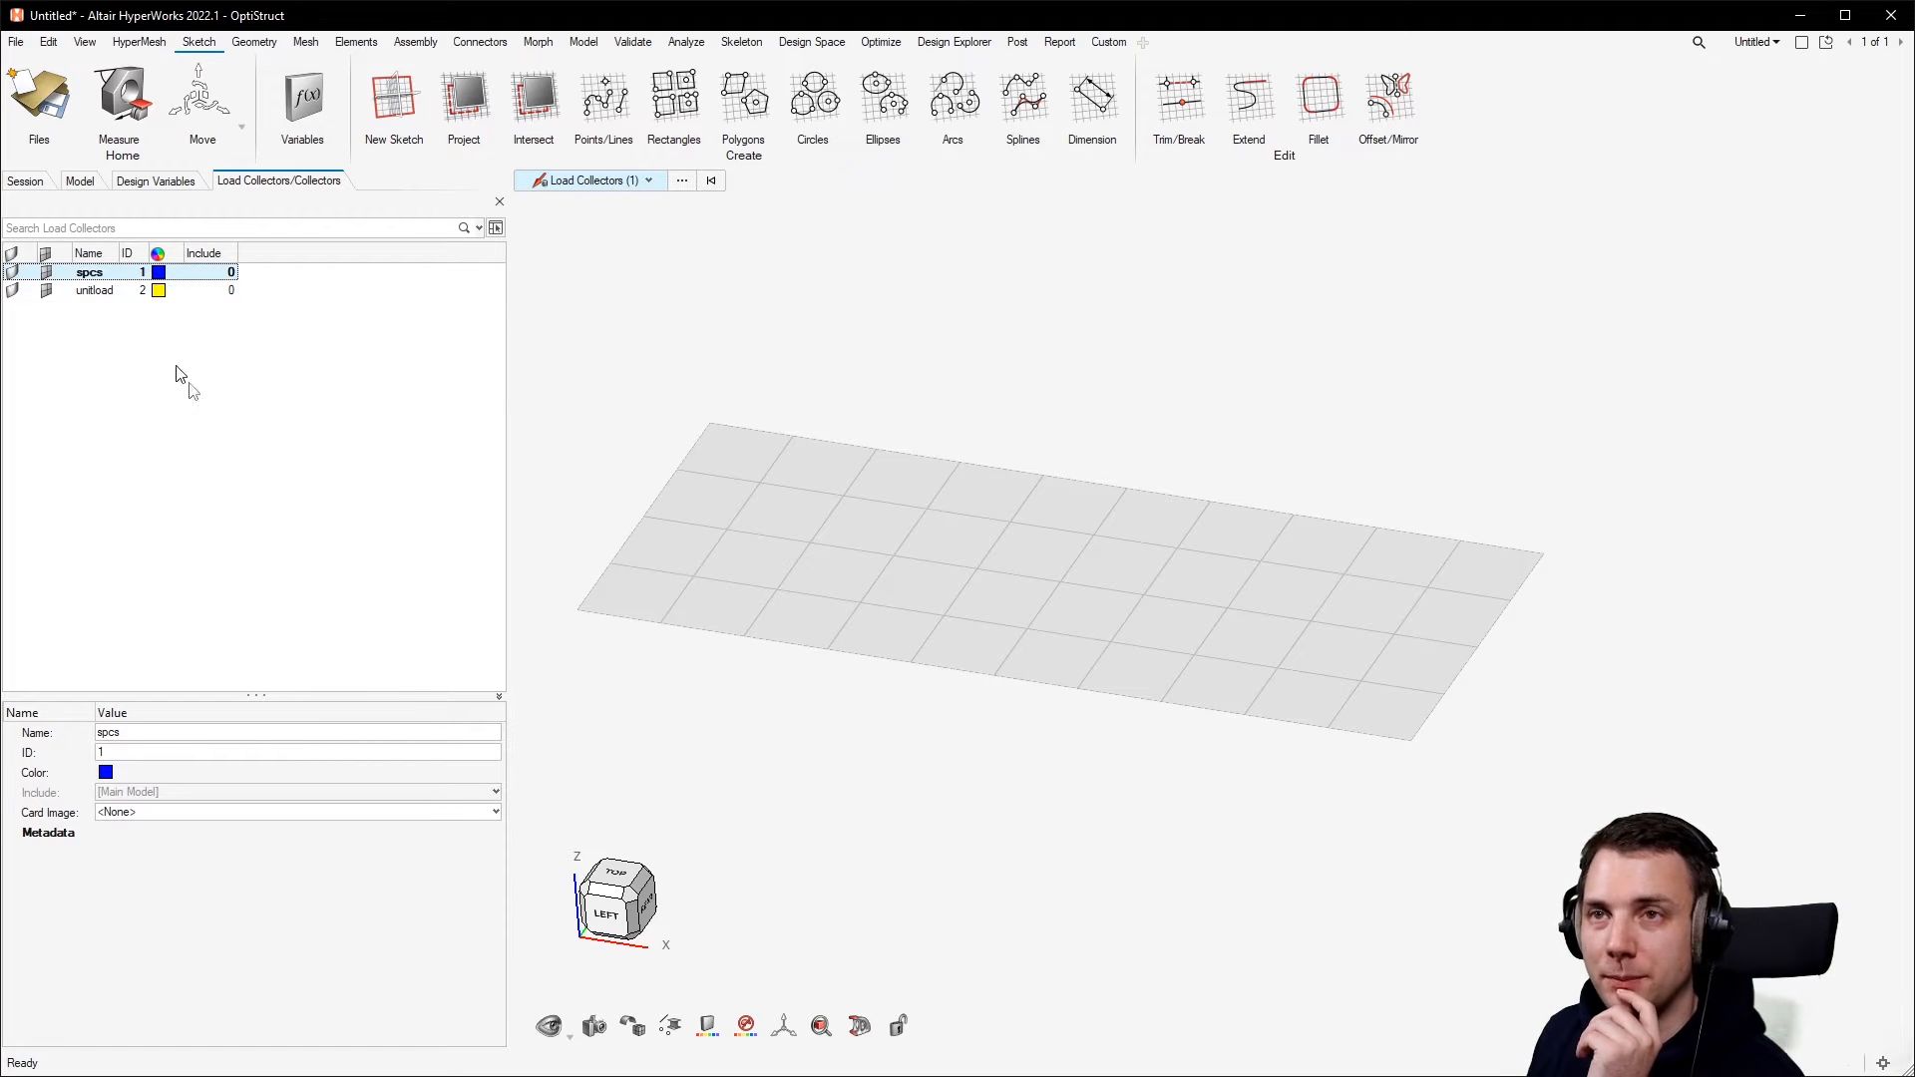
# Select all nodes of the plate mesh and display their IDs.
pyautogui.moveTo(616, 648); pyautogui.dragTo(834, 581, button='middle')
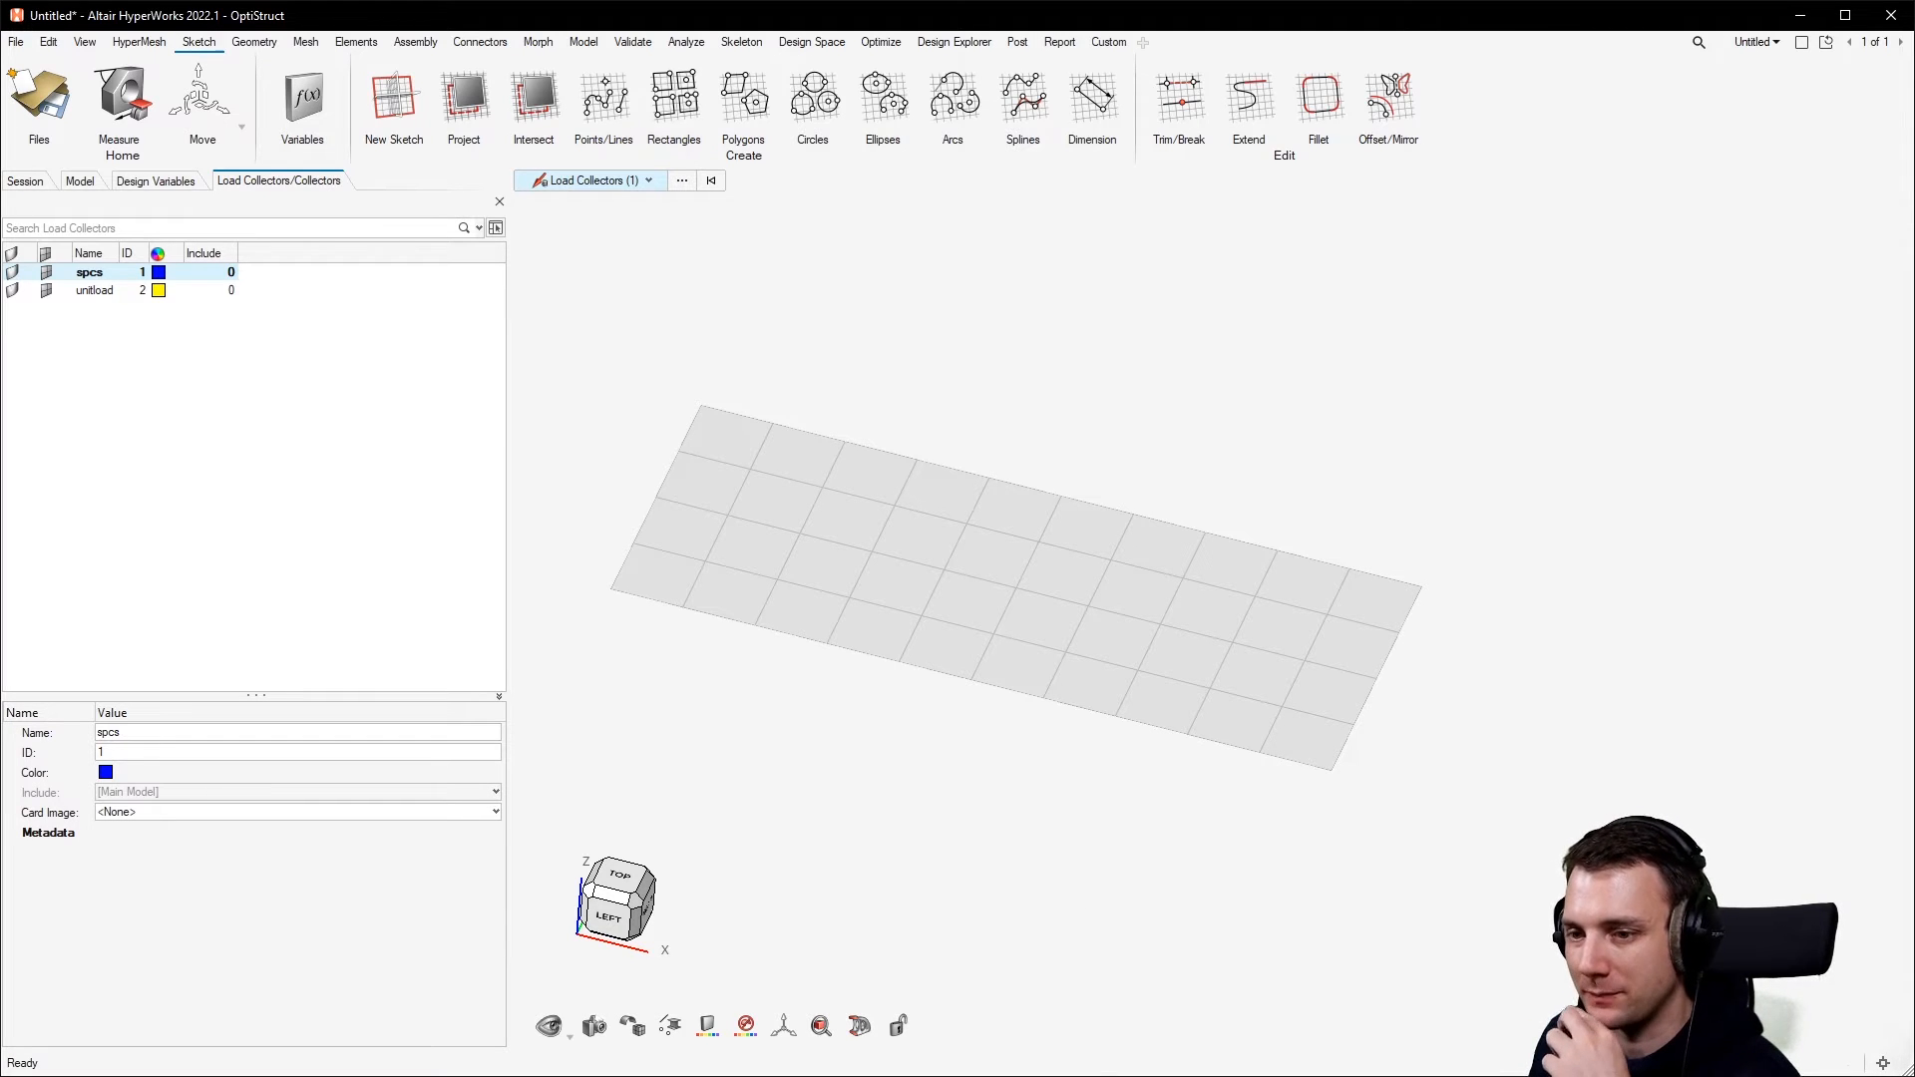
pyautogui.moveTo(828, 790); pyautogui.dragTo(894, 782, button='middle')
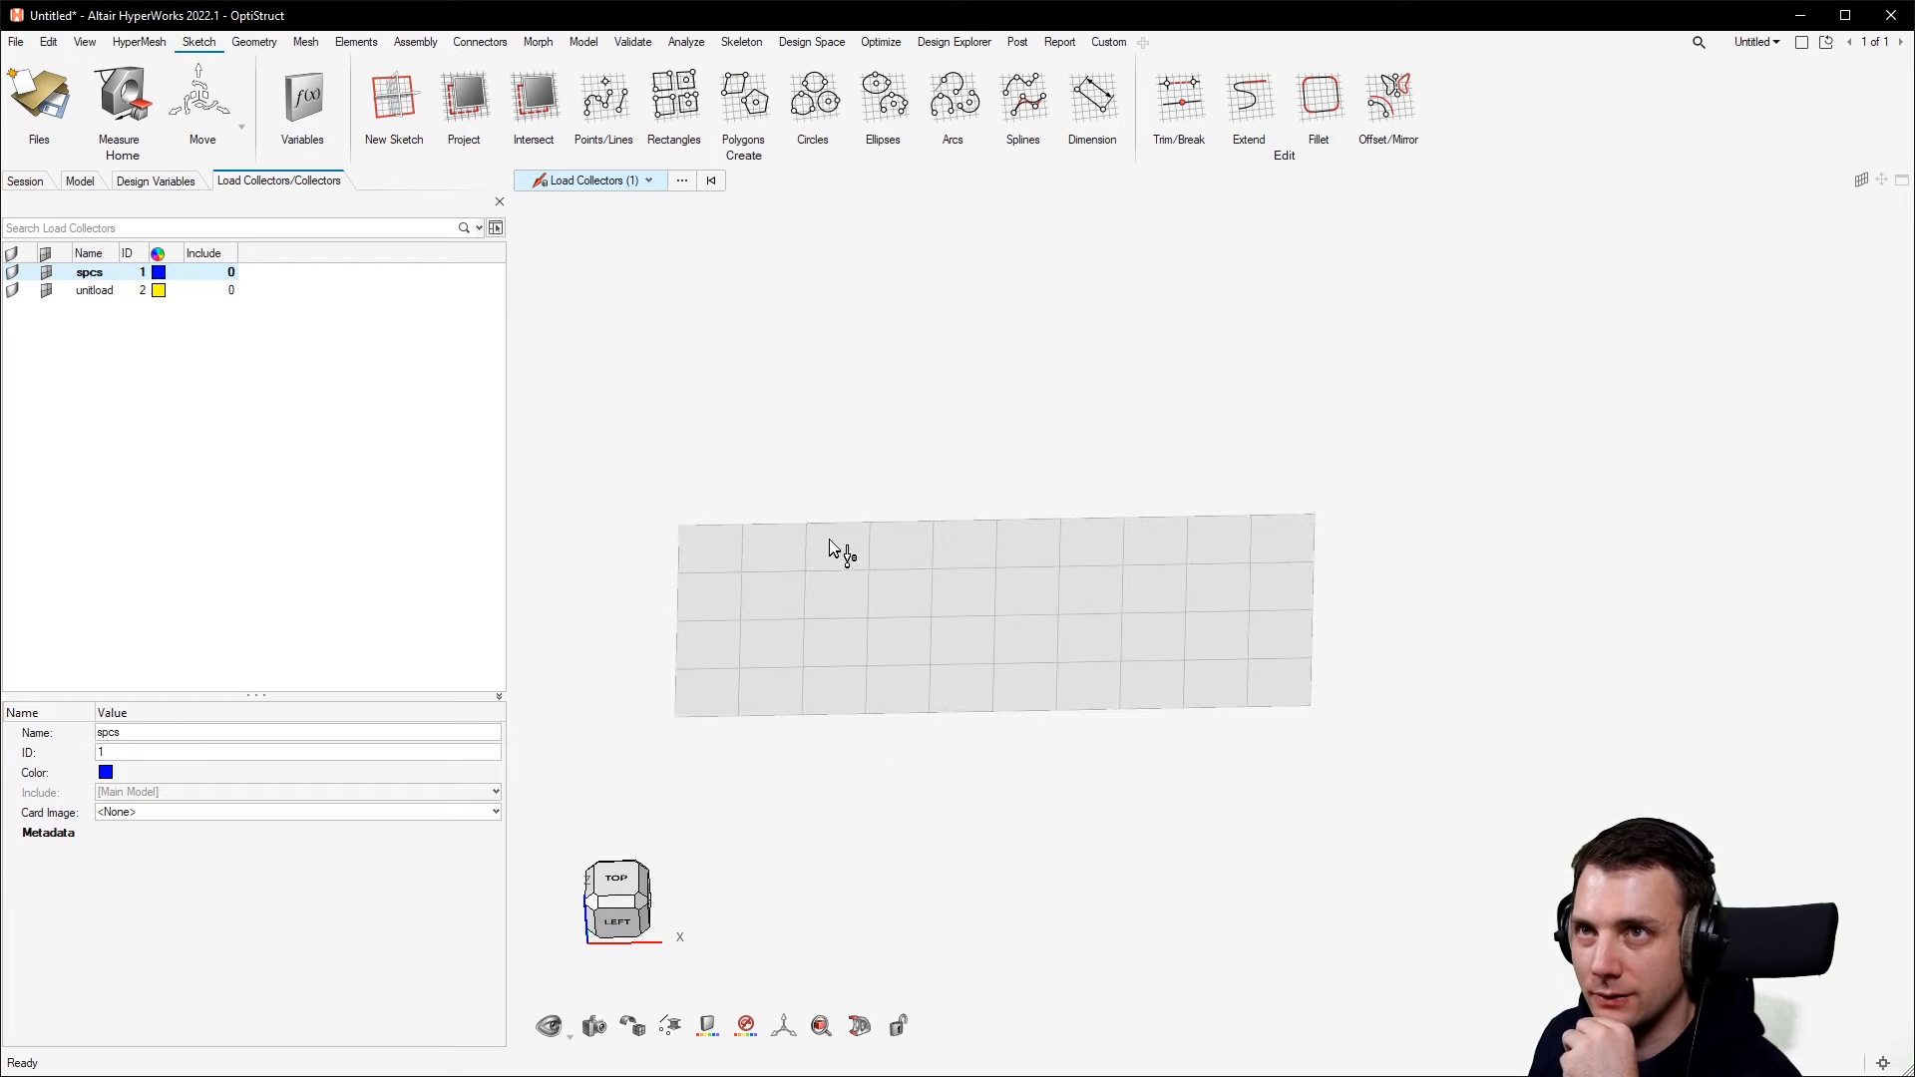
pyautogui.click(743, 269)
pyautogui.moveTo(615, 334); pyautogui.dragTo(1537, 818)
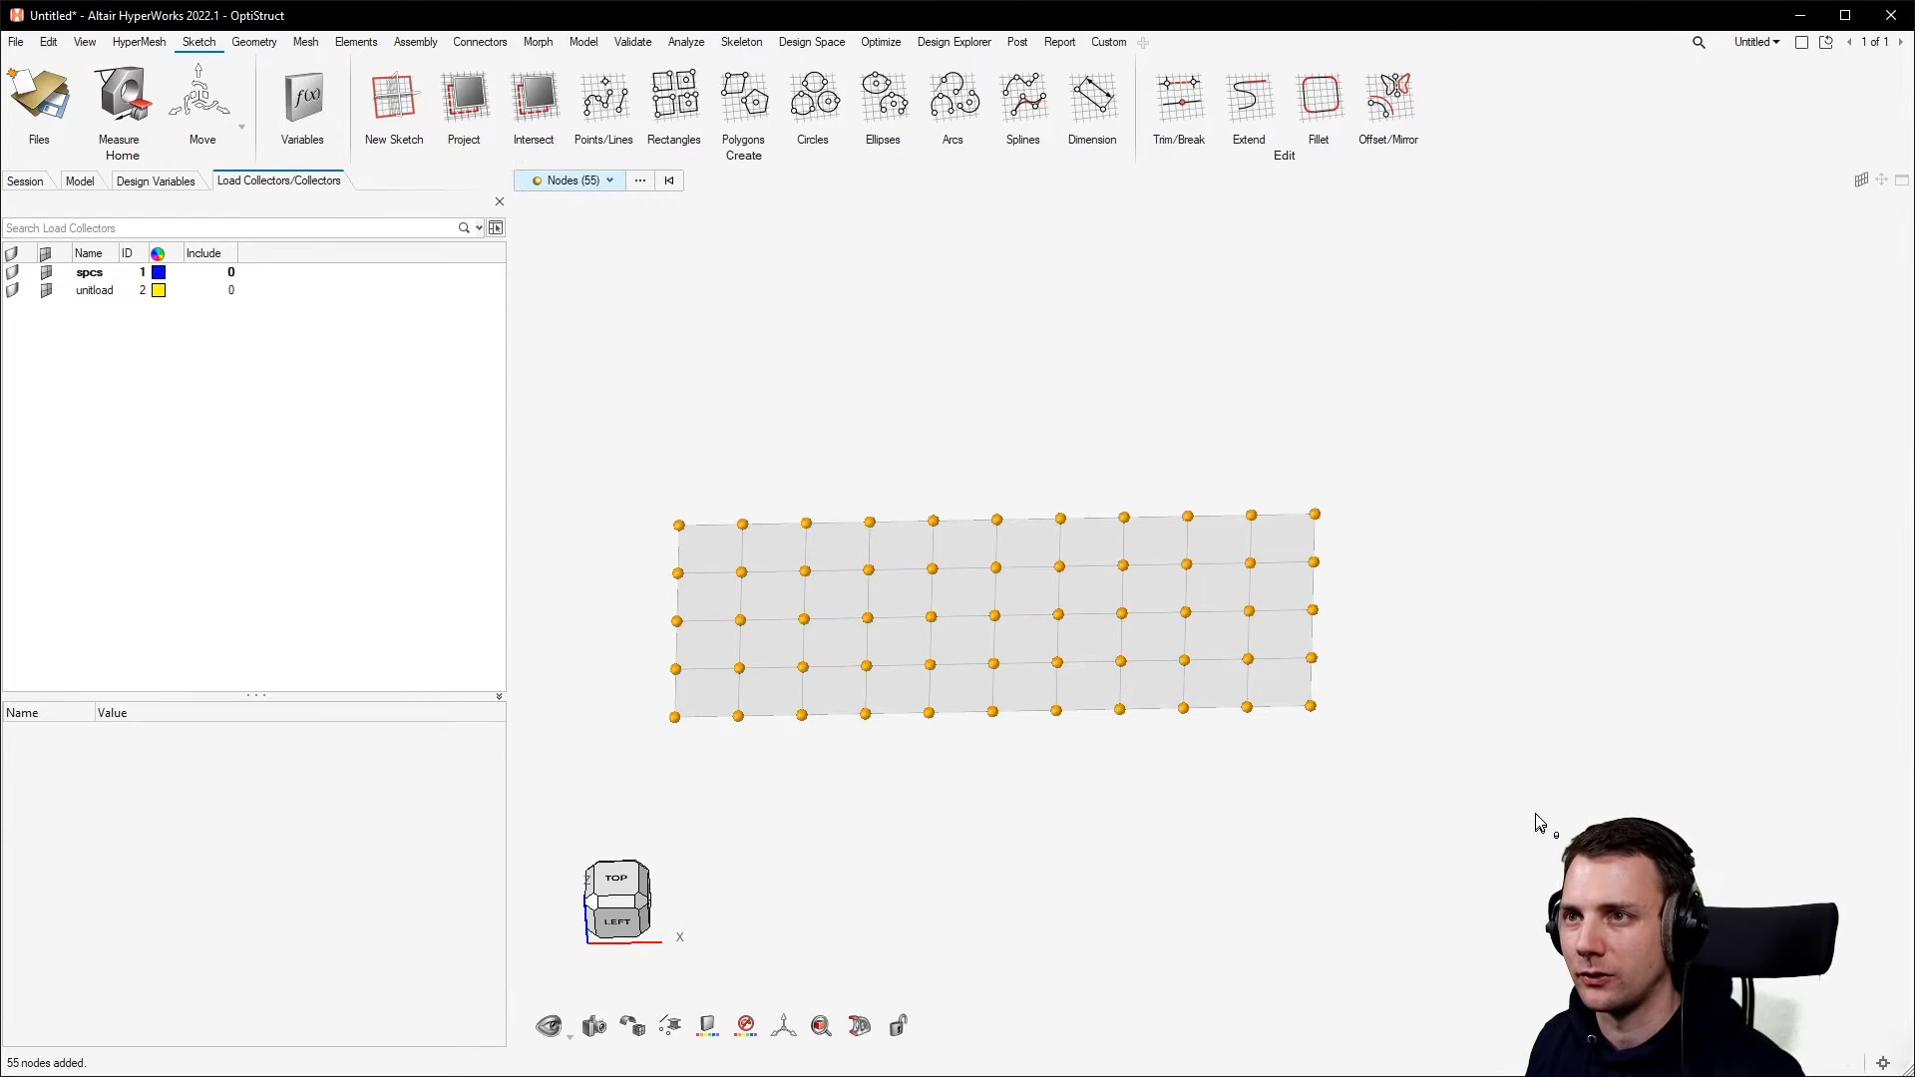
pyautogui.click(1011, 310)
pyautogui.rightClick(1011, 318)
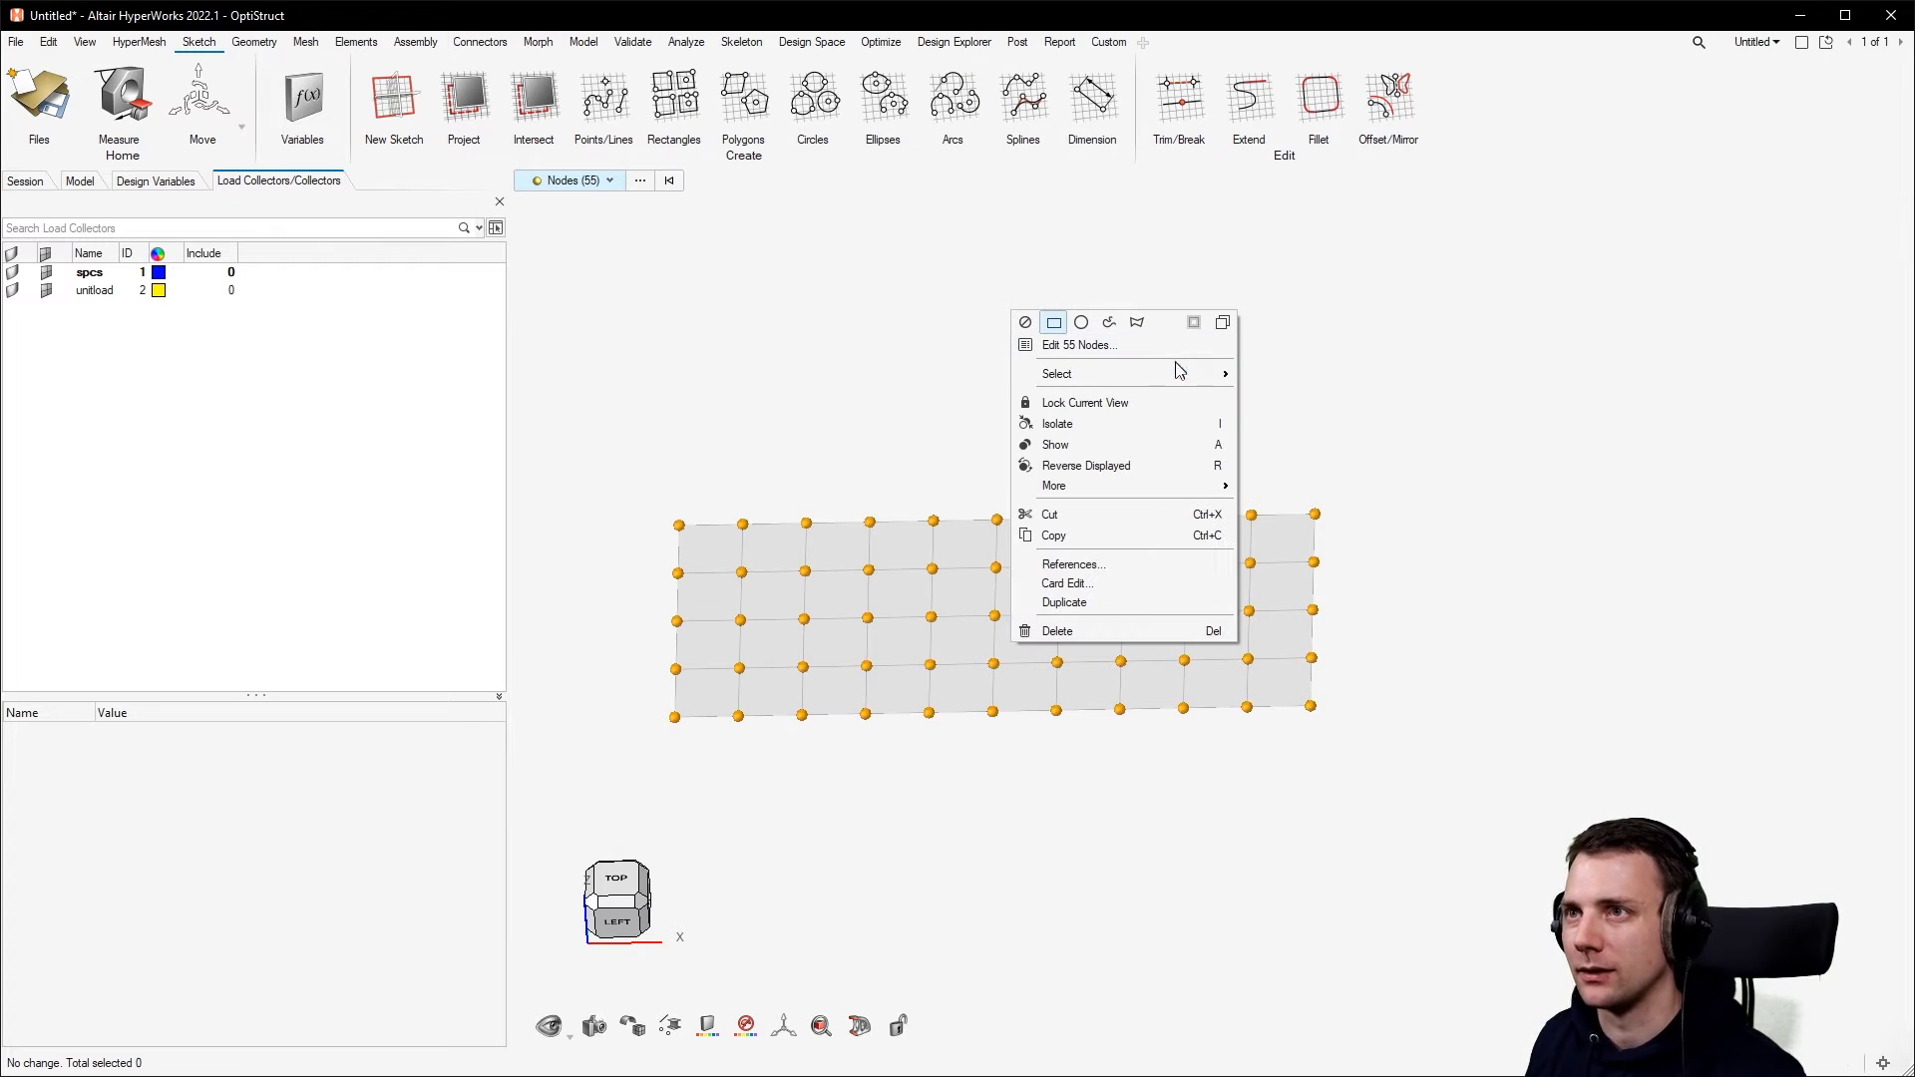
pyautogui.moveTo(1205, 487)
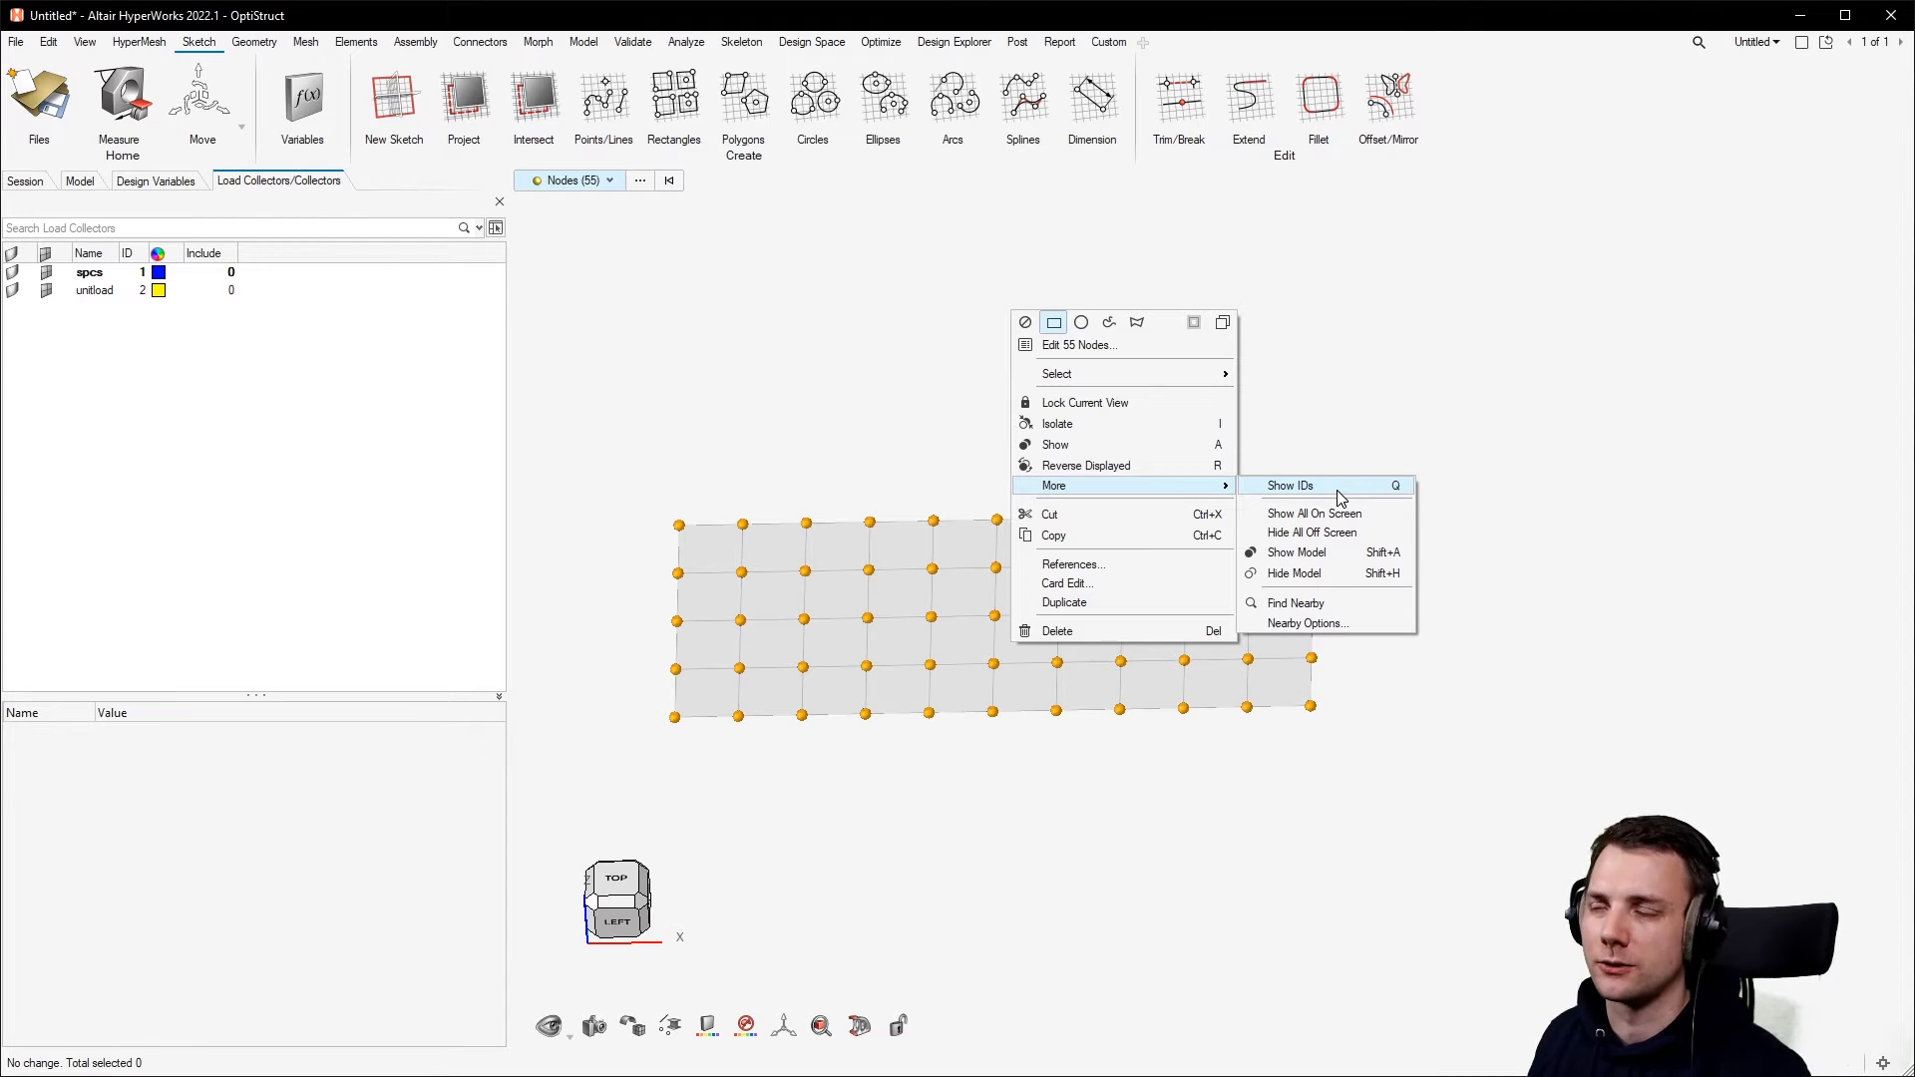
pyautogui.click(1392, 487)
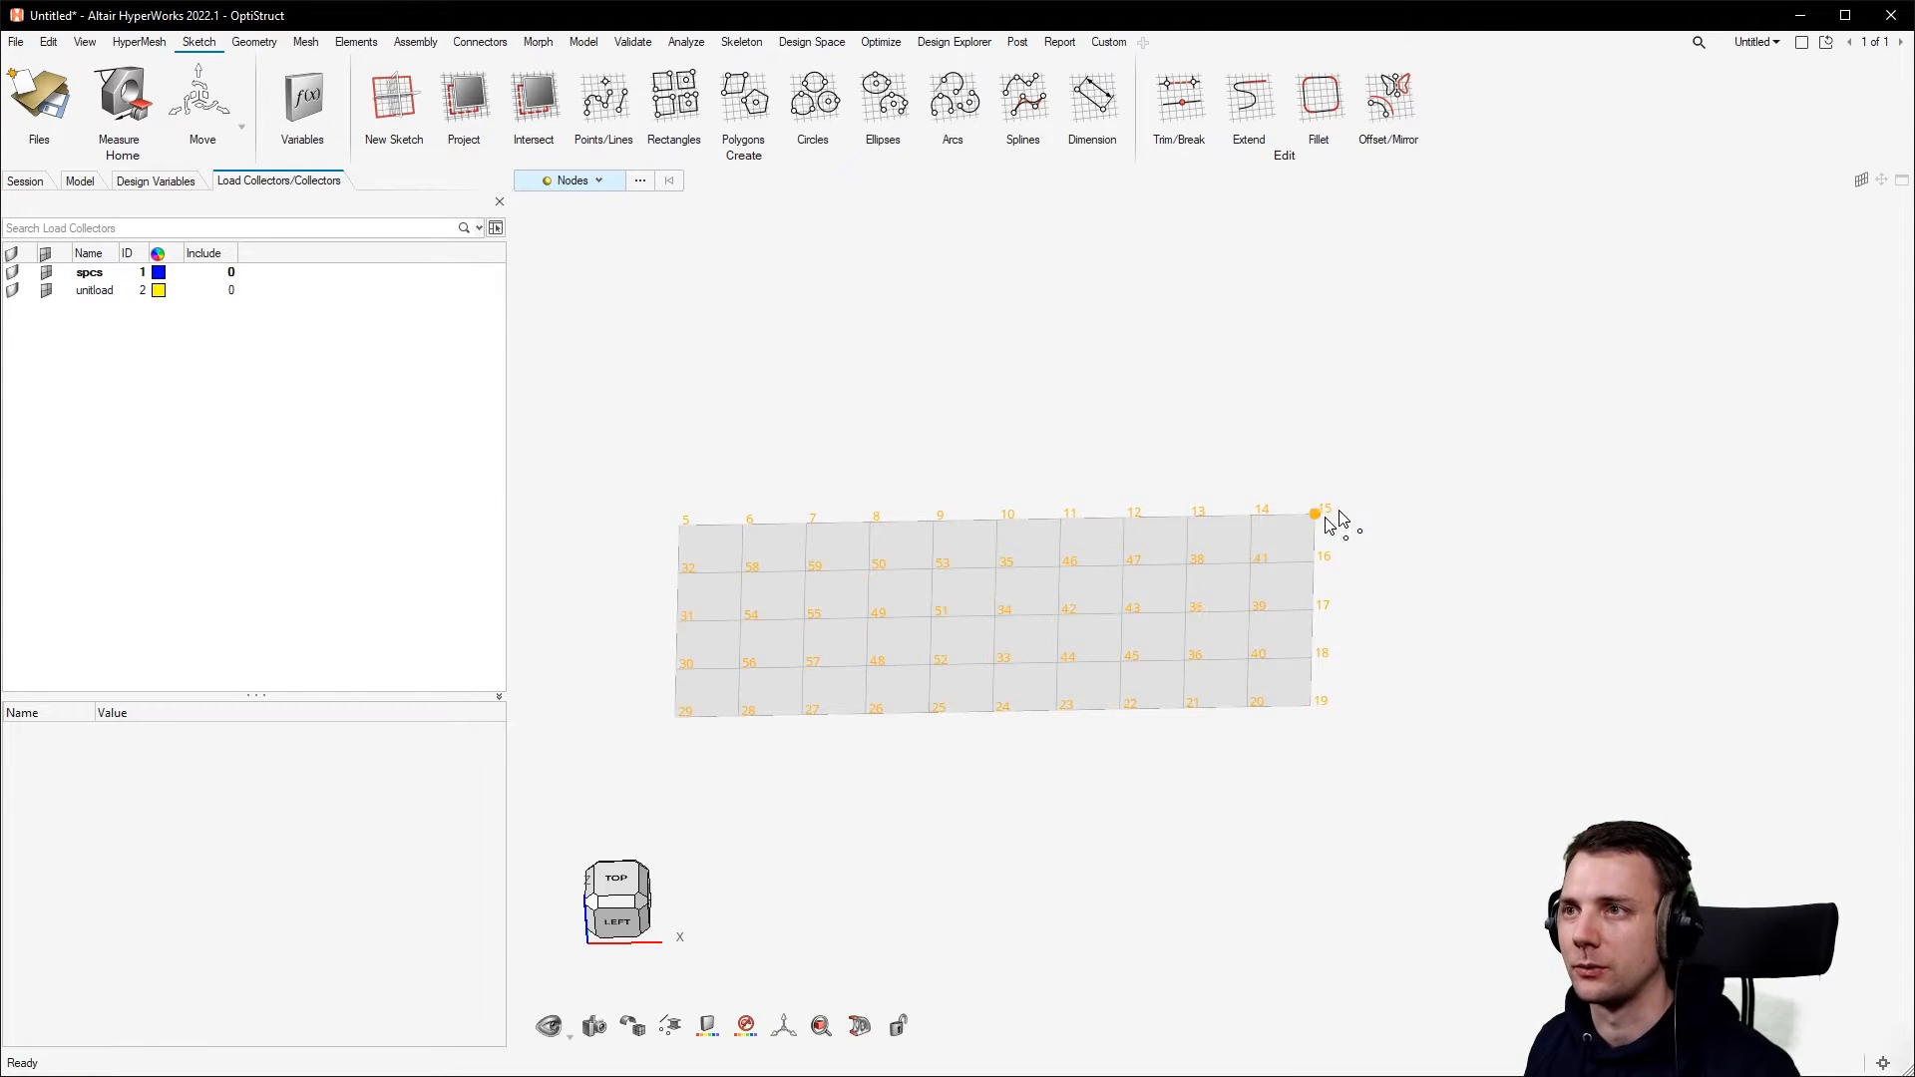
pyautogui.moveTo(1037, 620)
pyautogui.mouseDown(button='middle')
pyautogui.moveTo(1094, 585)
pyautogui.moveTo(1038, 620)
pyautogui.moveTo(1034, 667)
pyautogui.moveTo(1030, 608)
pyautogui.mouseUp(button='middle')
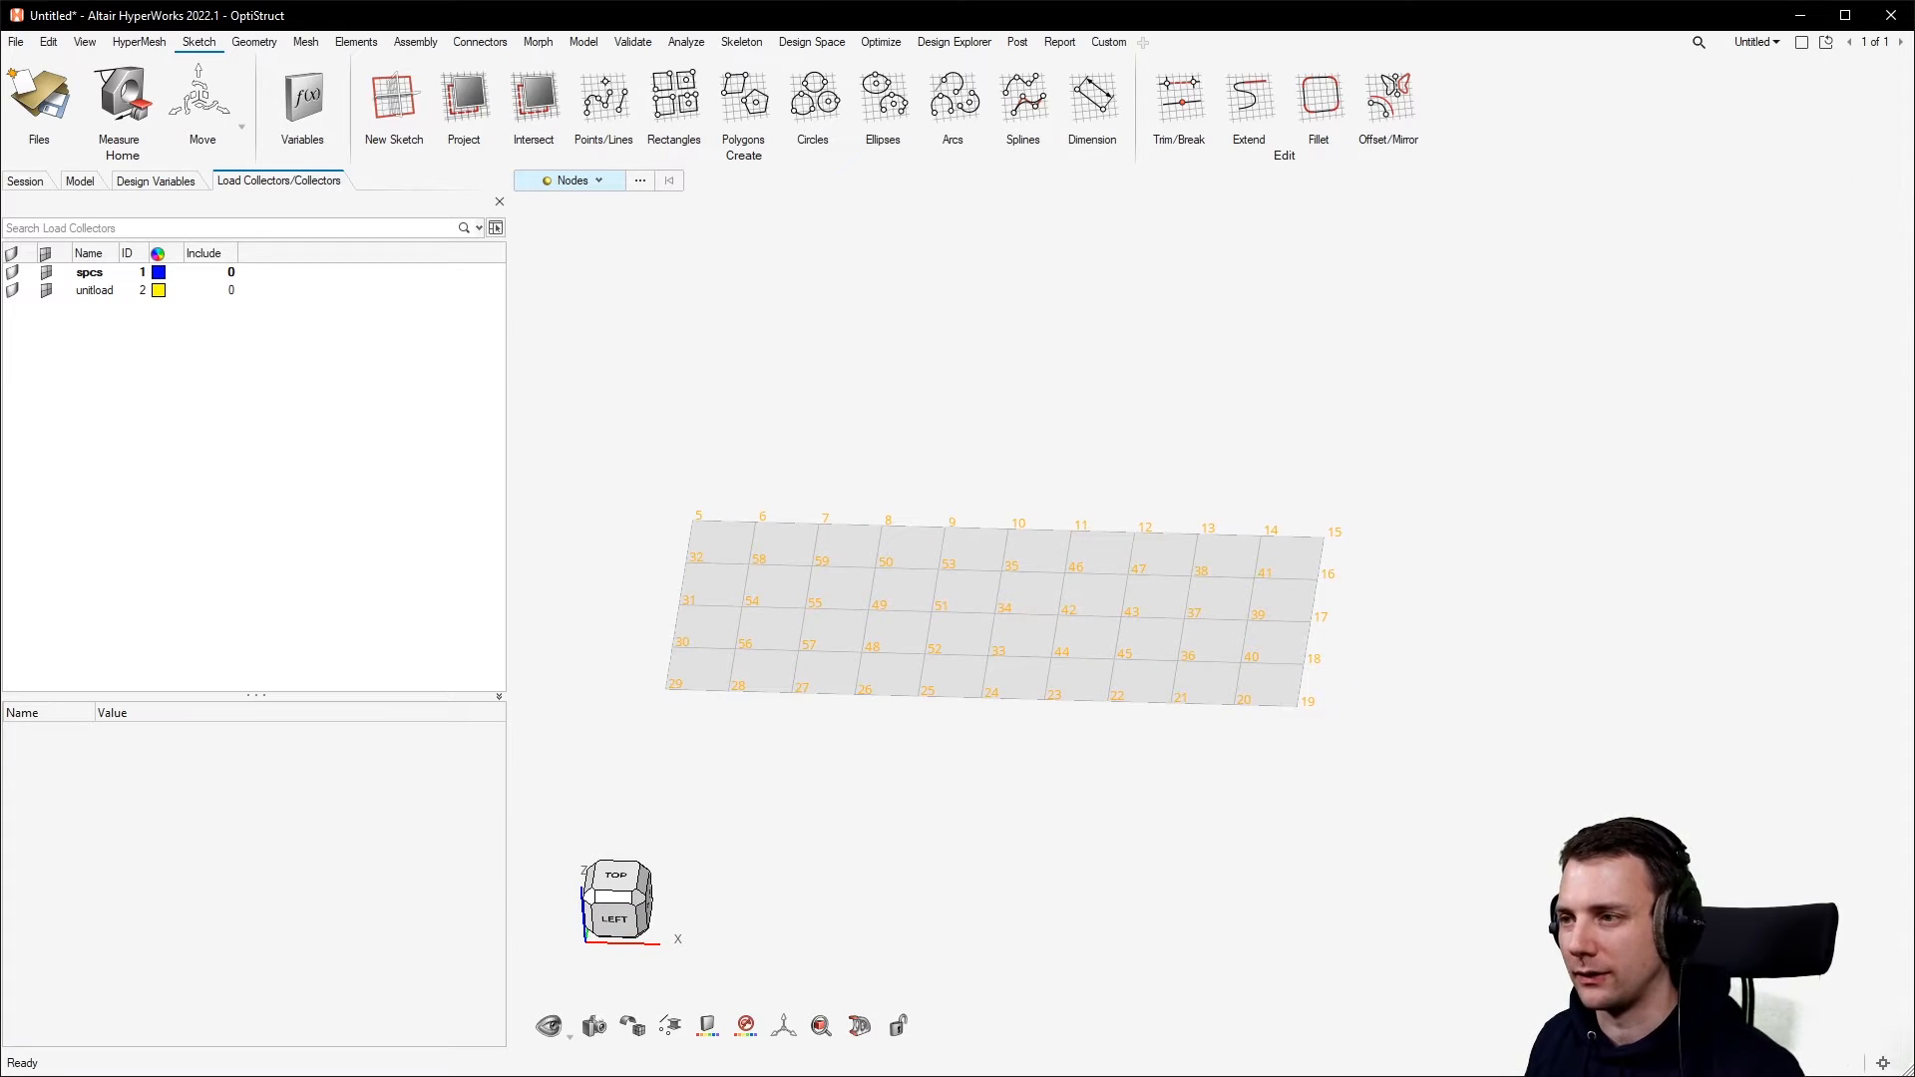
# Check in the browser's OS-T: 1300 flat plate tutorial which nodes to select for the single point constraints.
pyautogui.hotkey('alt', 'Tab')
pyautogui.moveTo(1636, 789); pyautogui.dragTo(1689, 101)
pyautogui.scroll(-3, 747, 705)
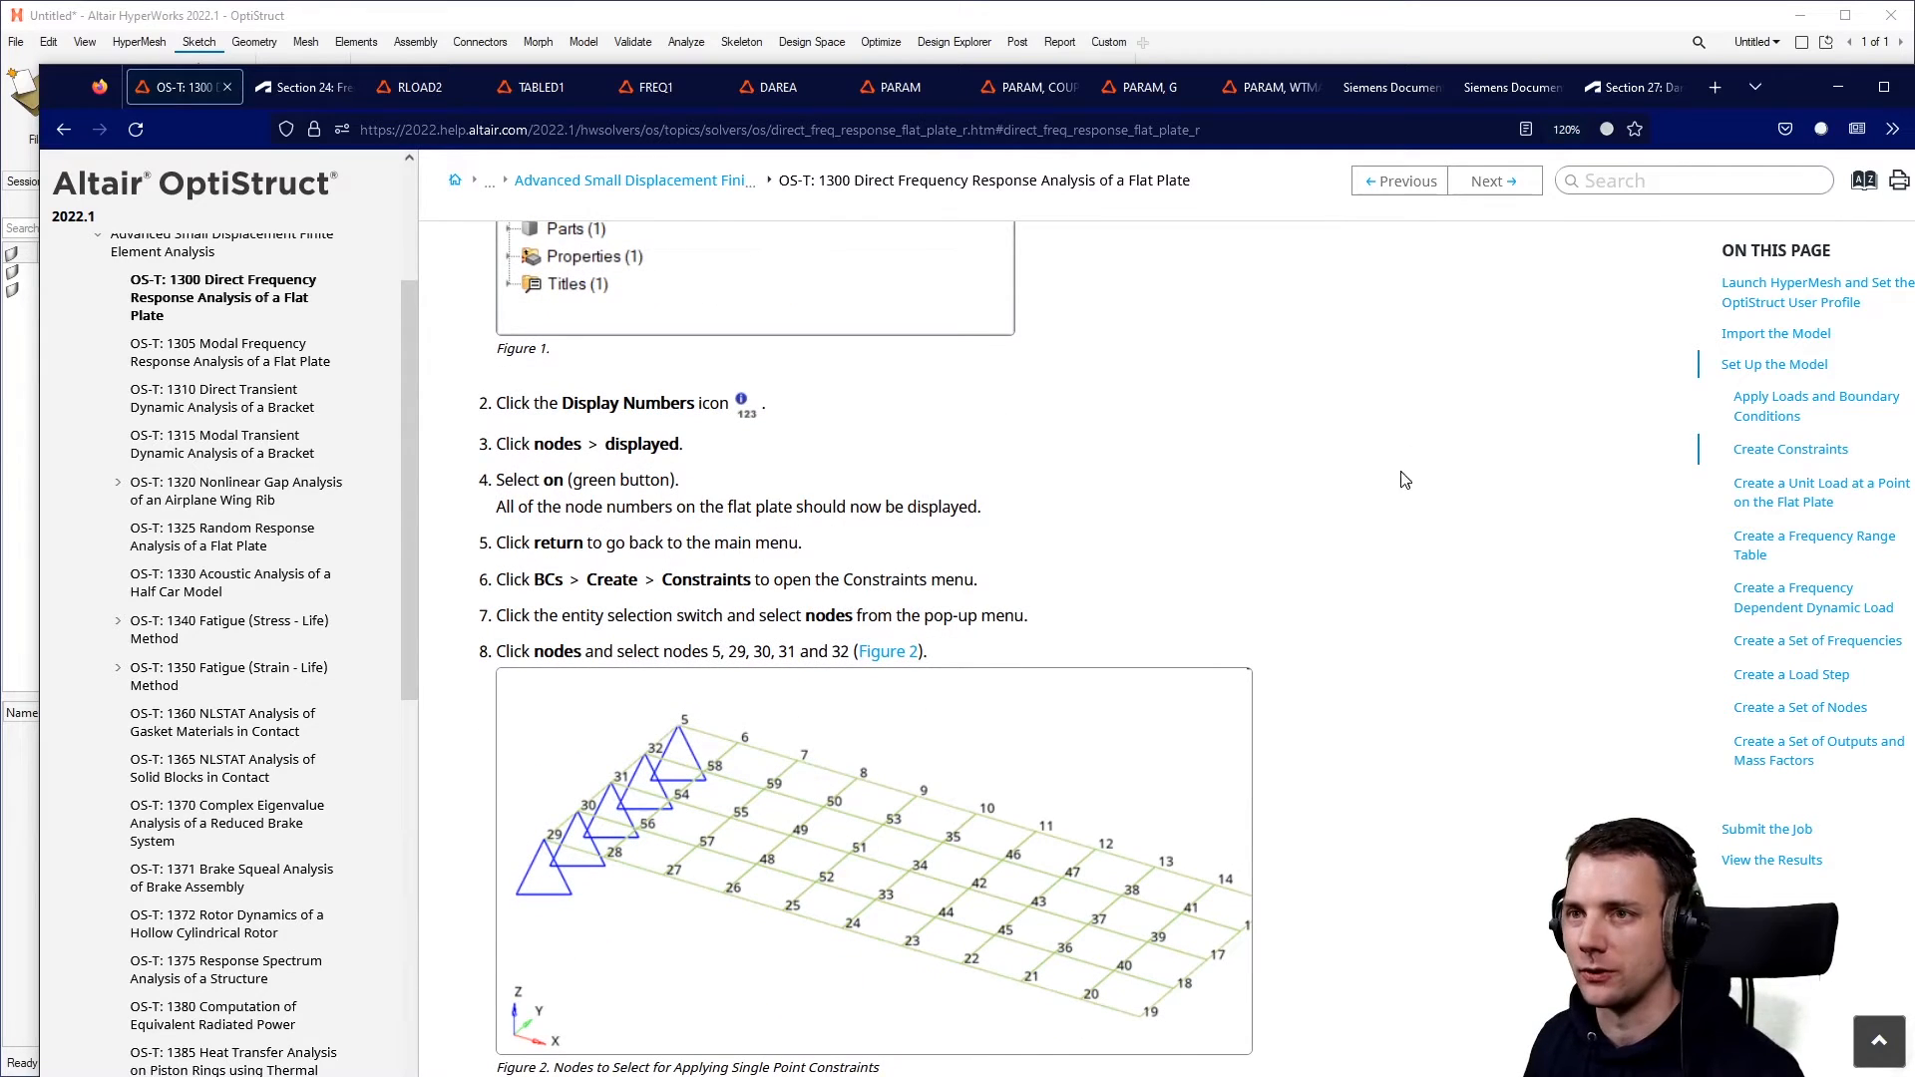
pyautogui.moveTo(1715, 112); pyautogui.dragTo(1680, 1076)
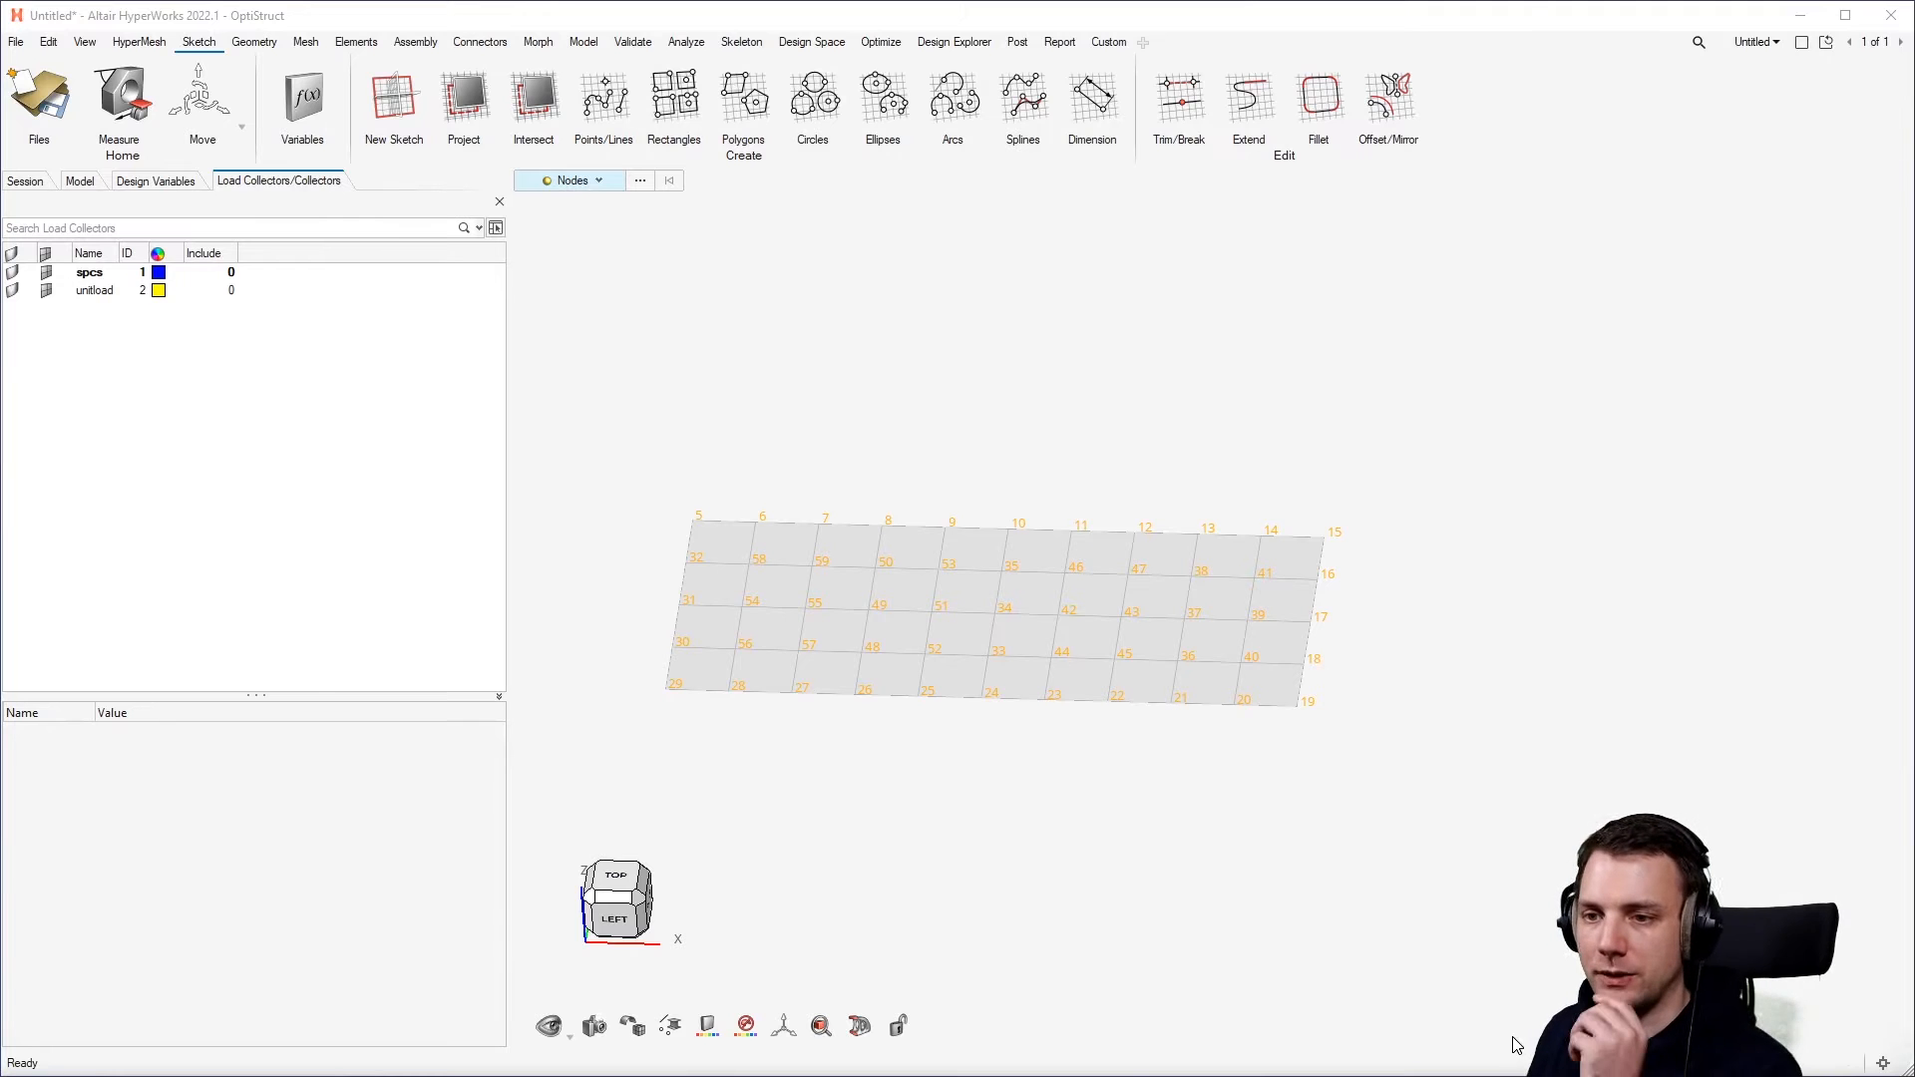
# Open the Constraints tool of the structural boundary conditions for creating SPC constraints on nodes.
pyautogui.keyDown('ctrl'); pyautogui.moveTo(802, 649); pyautogui.dragTo(1098, 612); pyautogui.keyUp('ctrl')
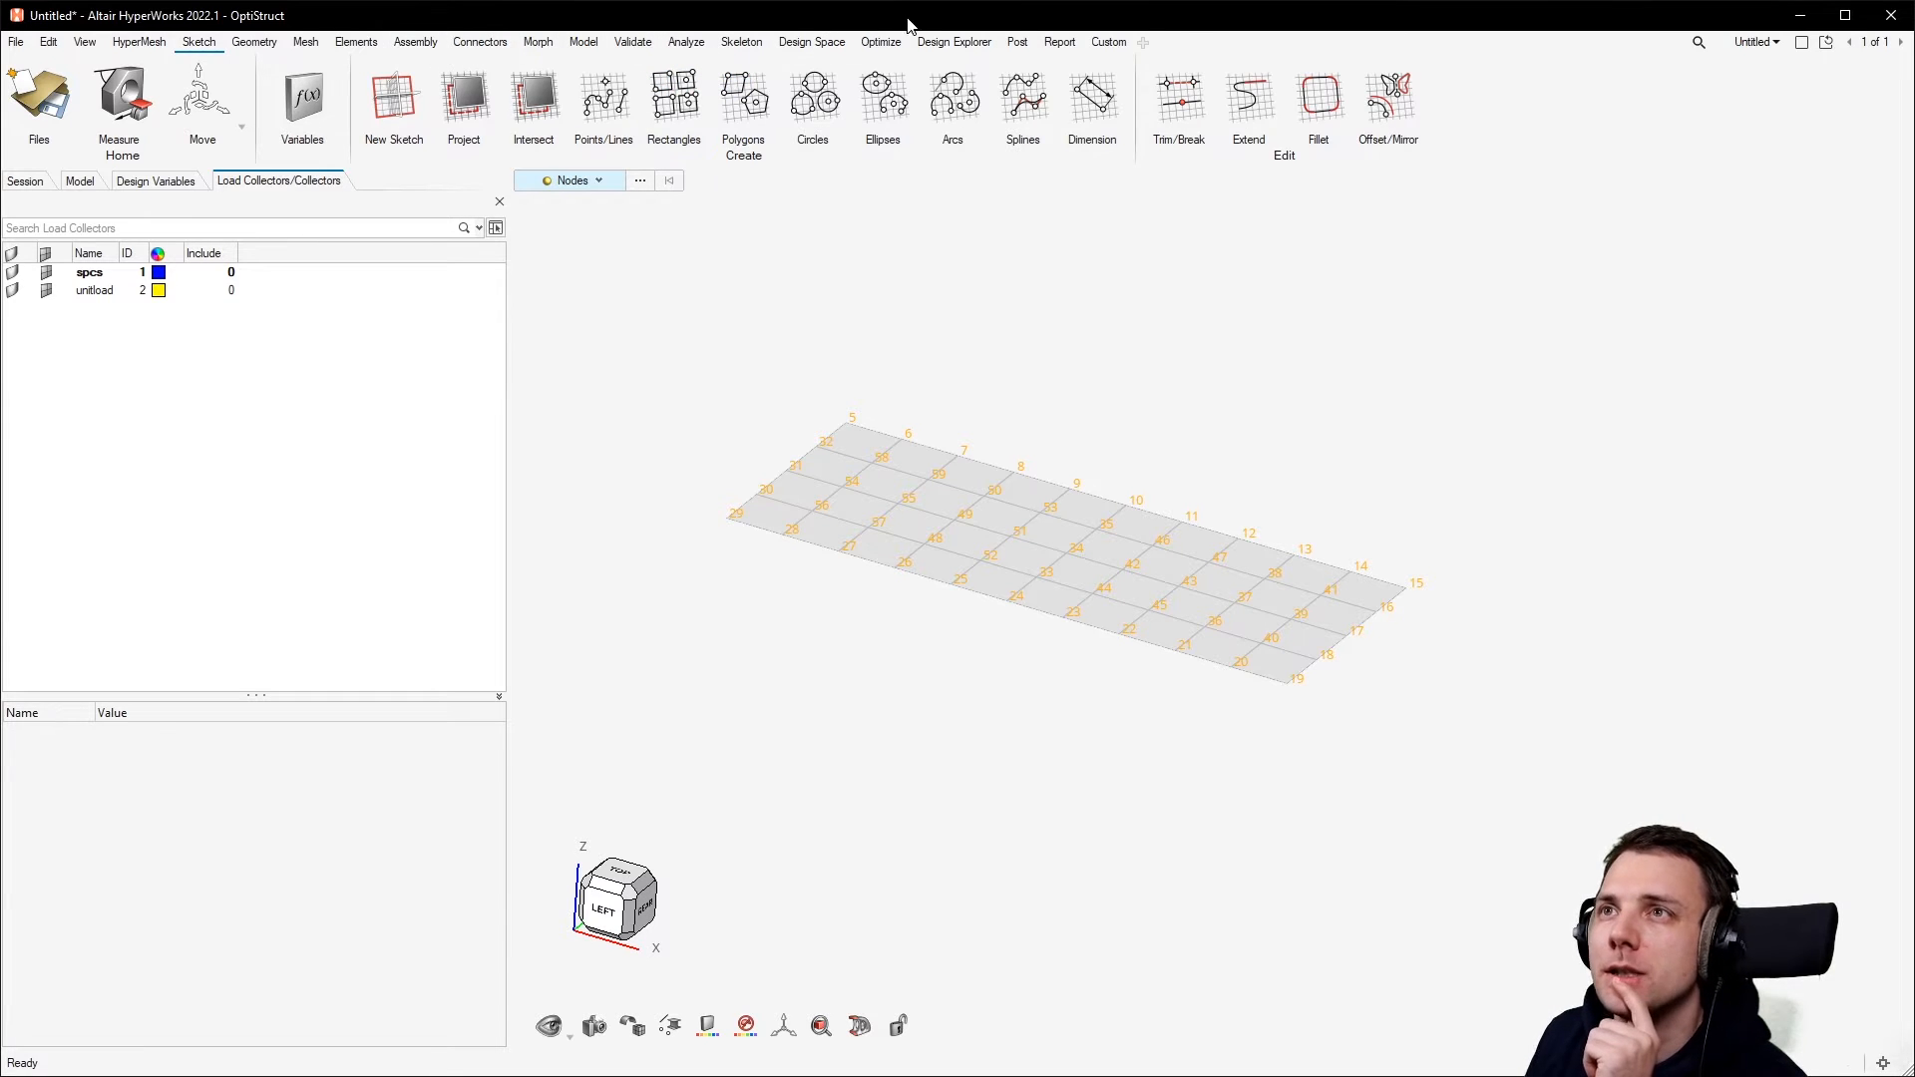
pyautogui.click(698, 44)
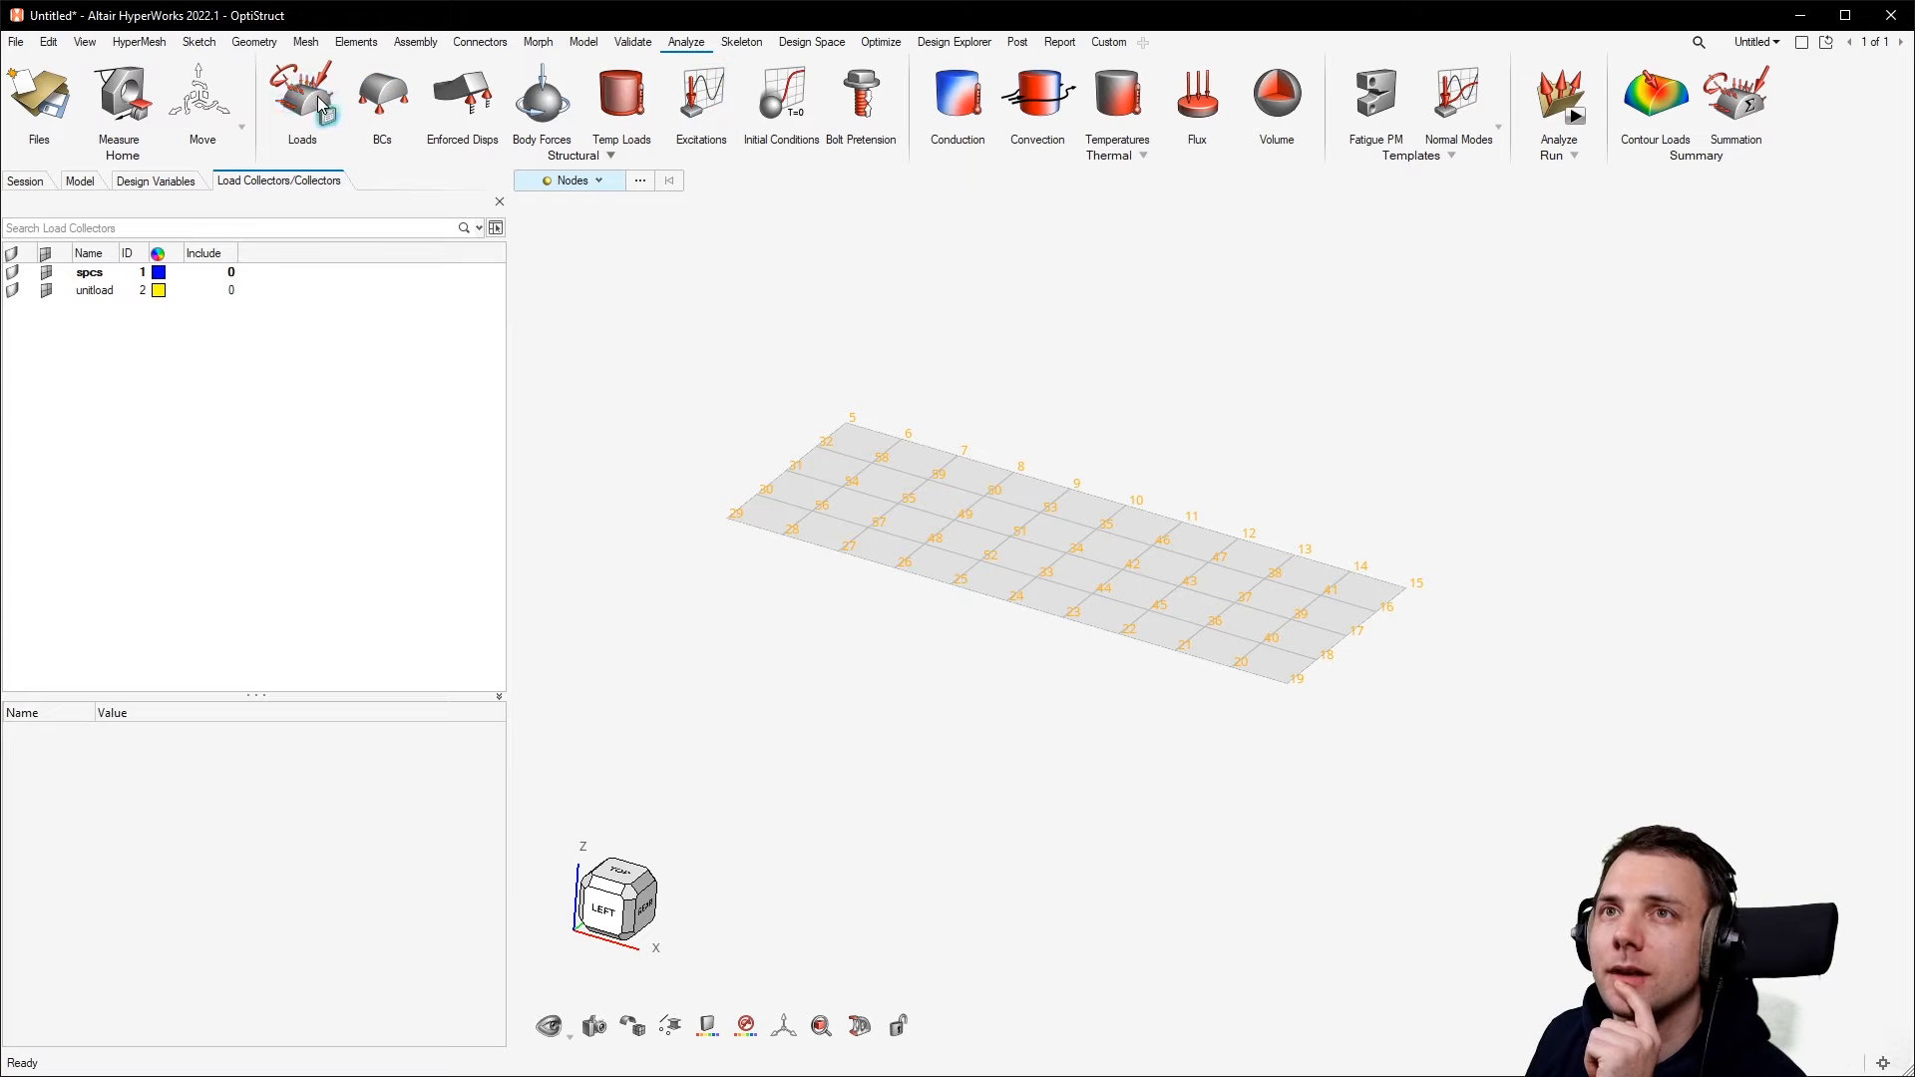
pyautogui.click(399, 106)
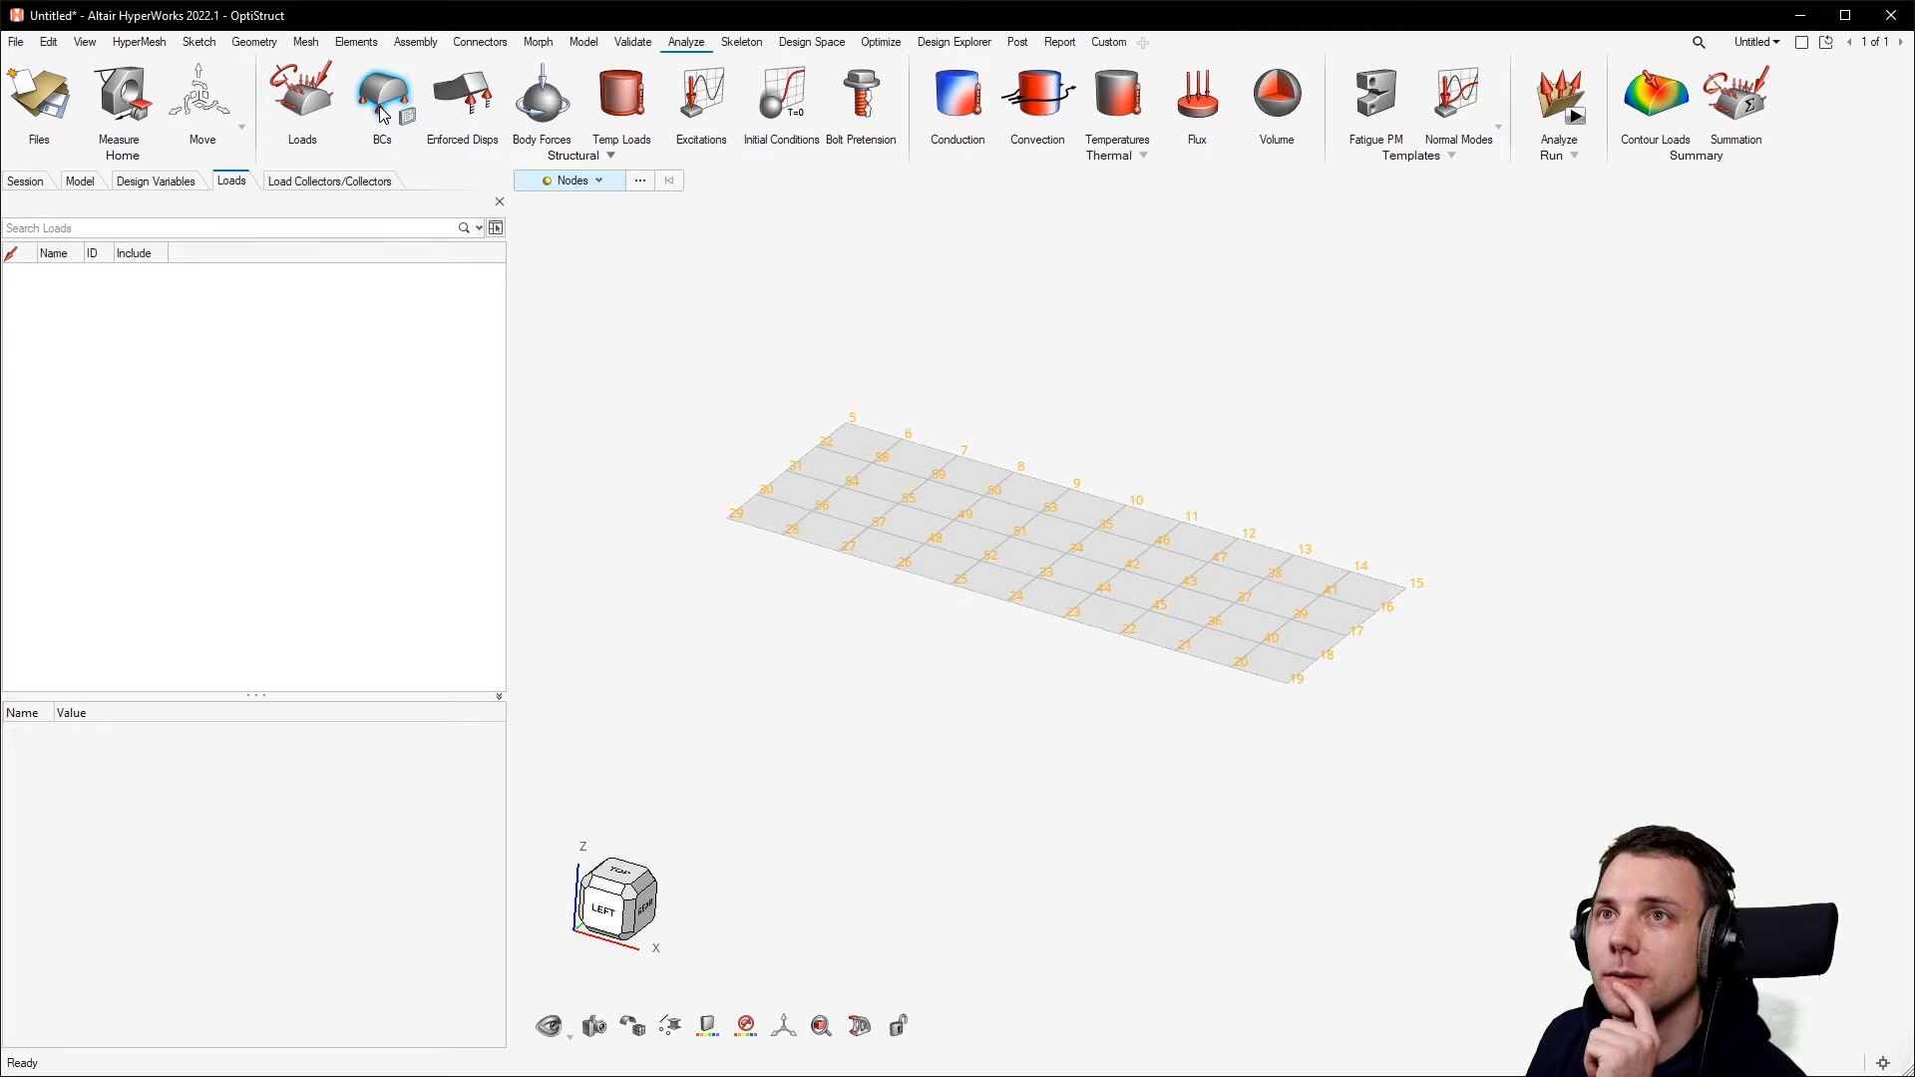
pyautogui.click(302, 96)
pyautogui.moveTo(389, 107)
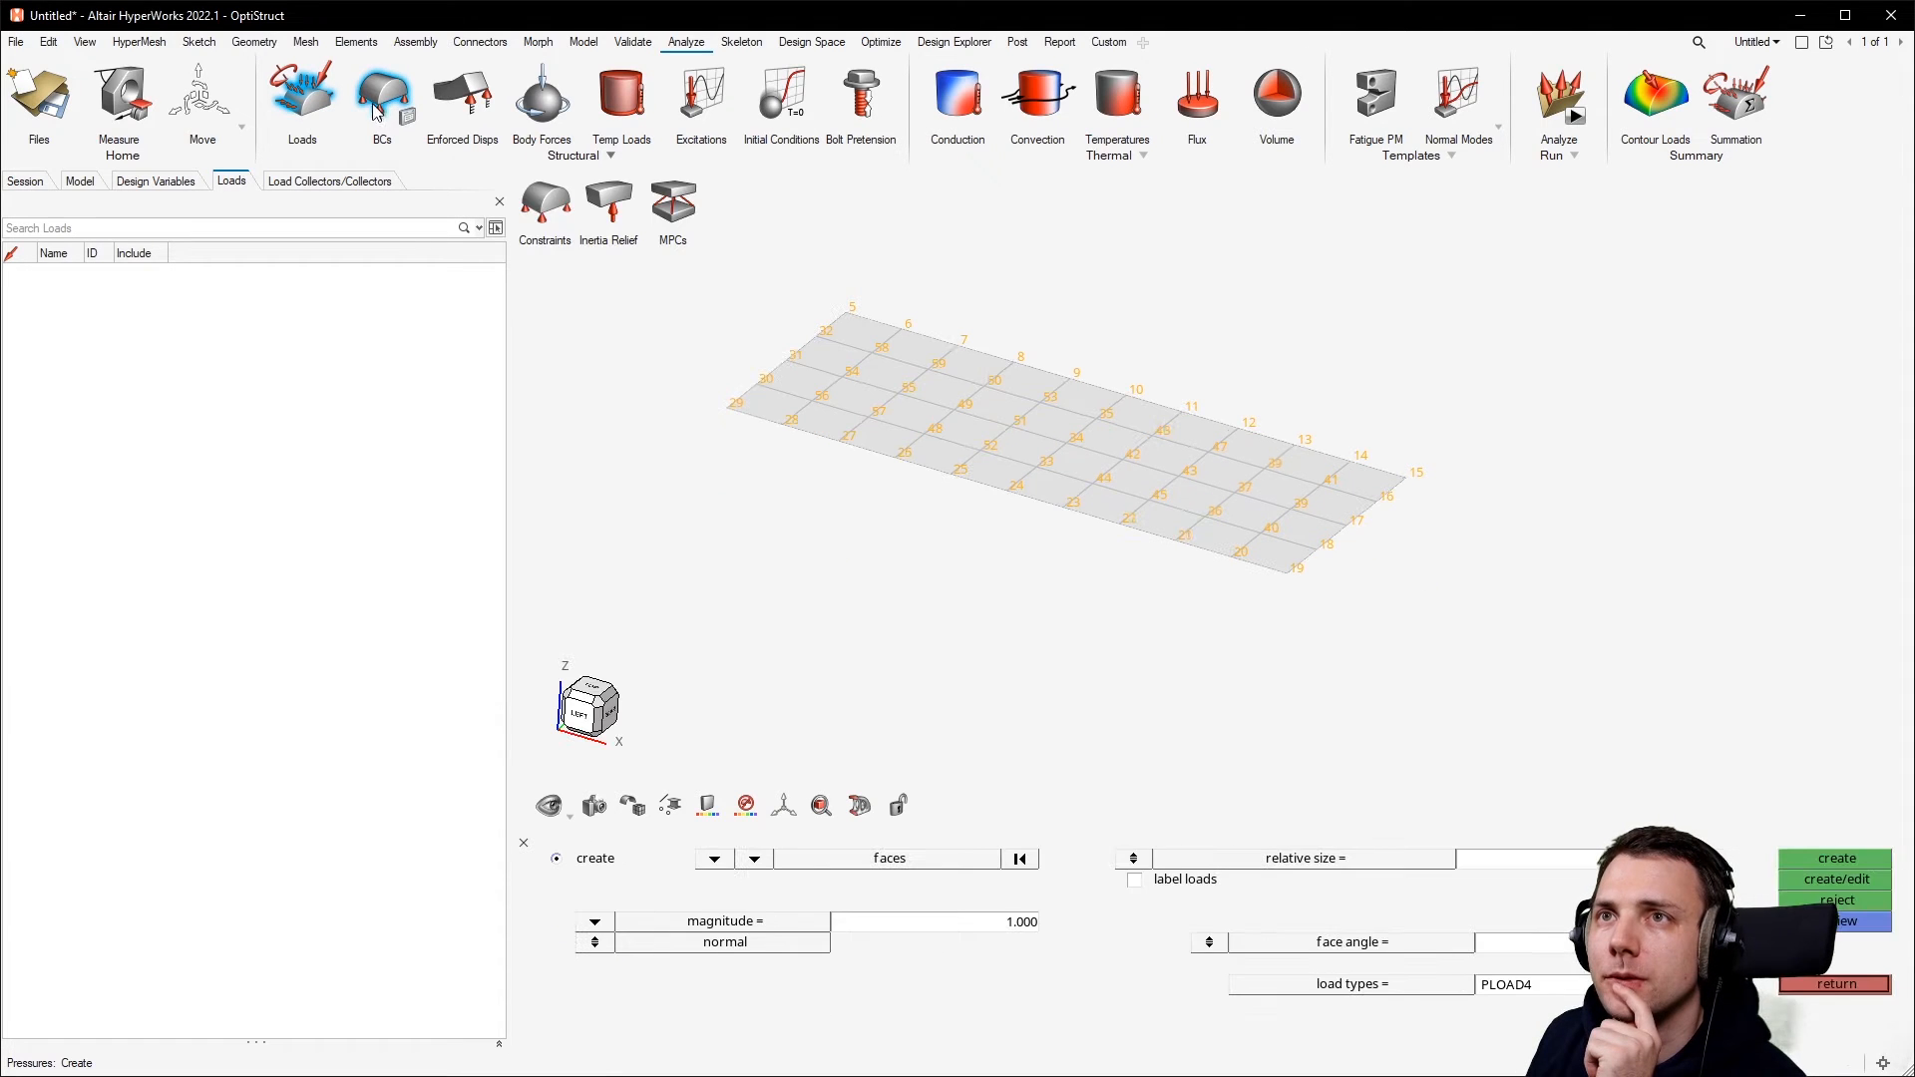
pyautogui.click(565, 206)
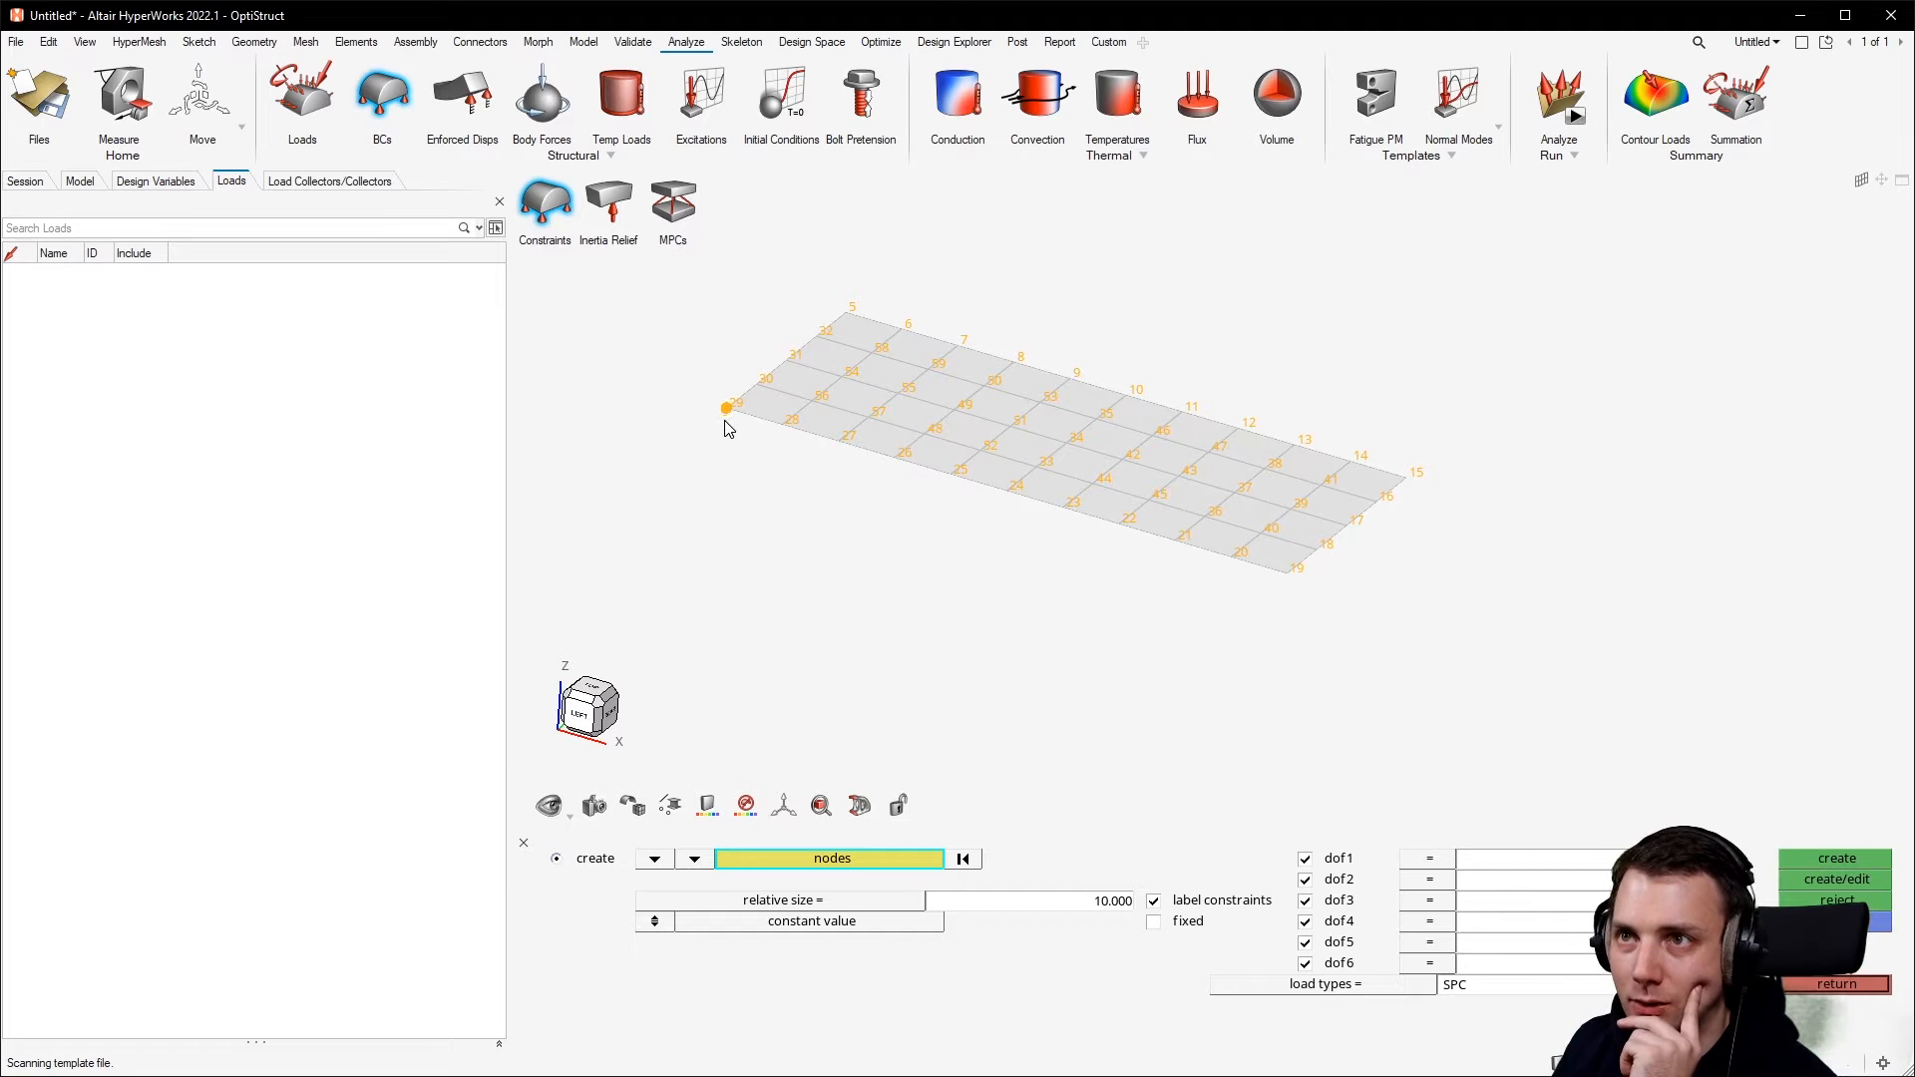
# Select the five nodes along the plate's short edge (5, 32, 31, 30 and 29) for the constraints.
pyautogui.moveTo(871, 419)
pyautogui.keyDown('ctrl'); pyautogui.mouseDown()
pyautogui.moveTo(1017, 518)
pyautogui.moveTo(878, 498)
pyautogui.mouseUp(); pyautogui.keyUp('ctrl')
pyautogui.scroll(-2, 862, 488)
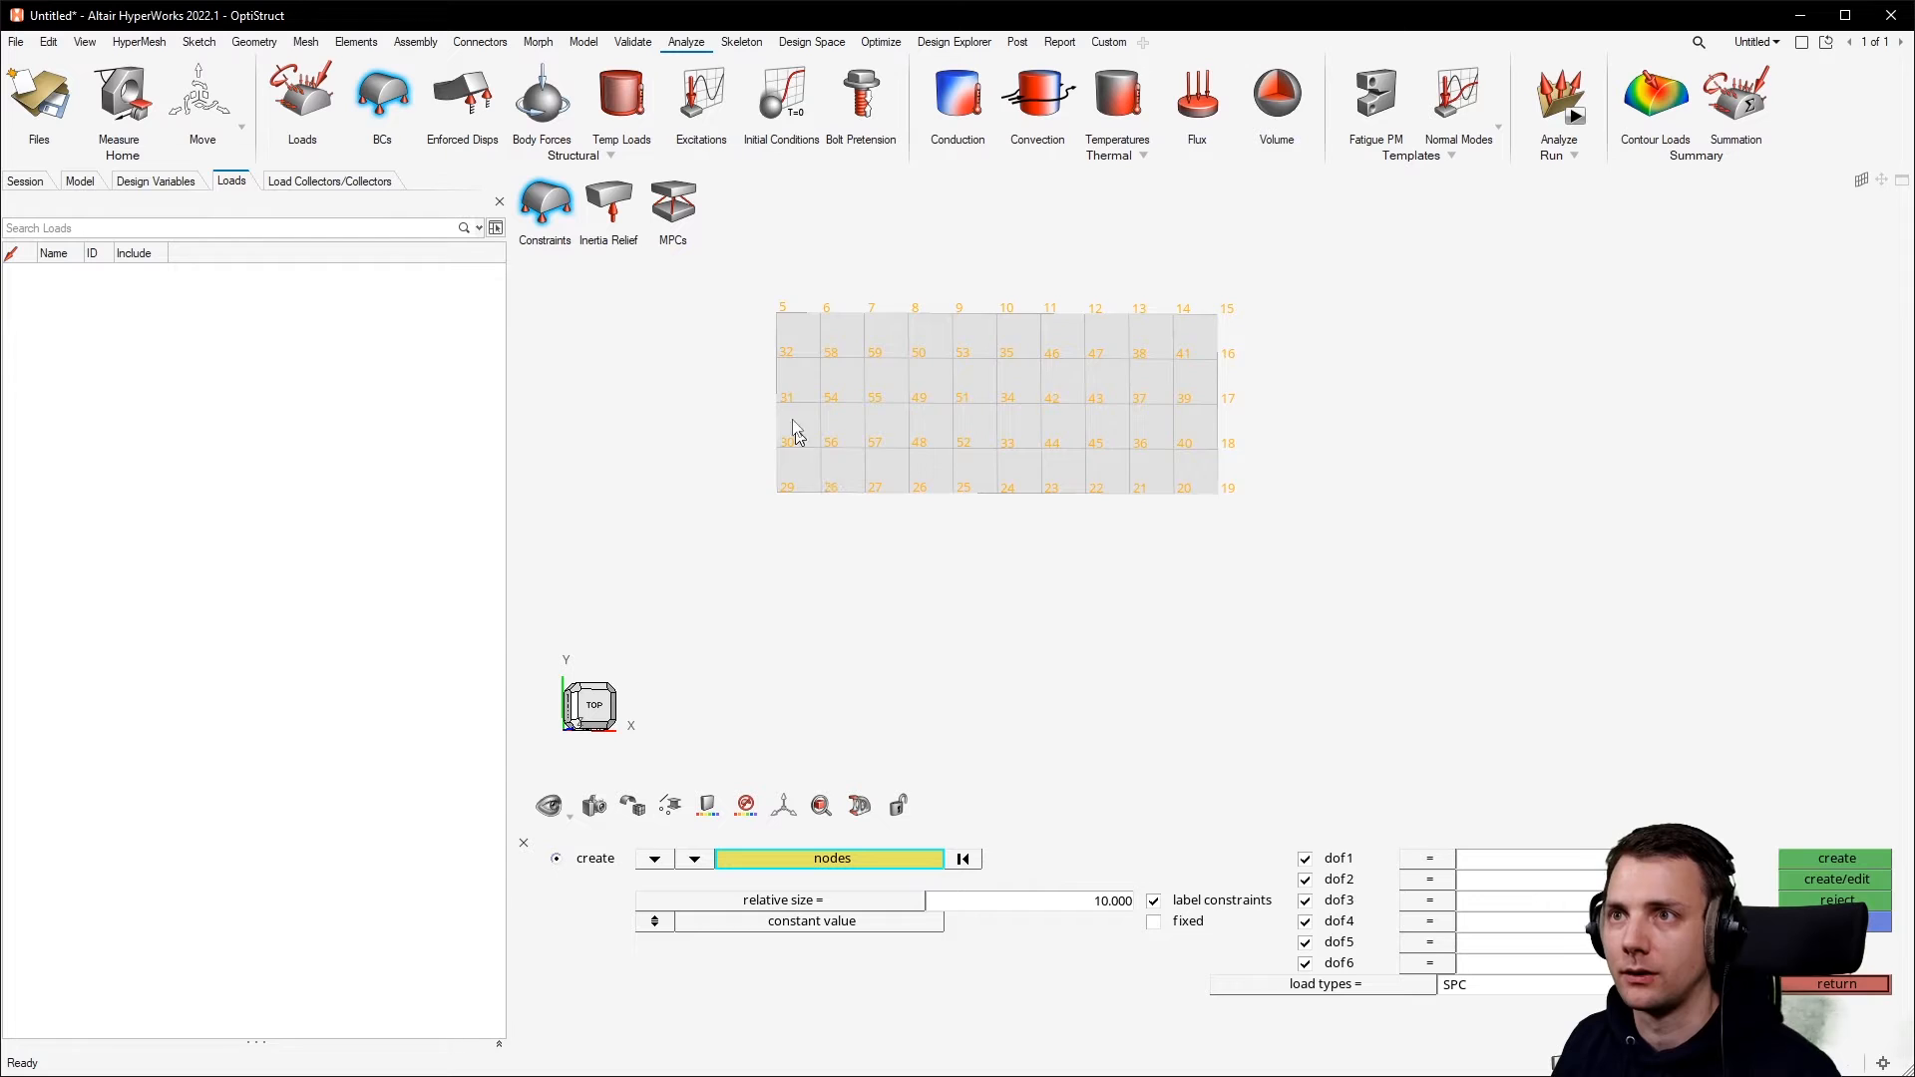
pyautogui.scroll(5, 736, 302)
pyautogui.scroll(-3, 888, 267)
pyautogui.click(879, 300)
pyautogui.click(804, 549)
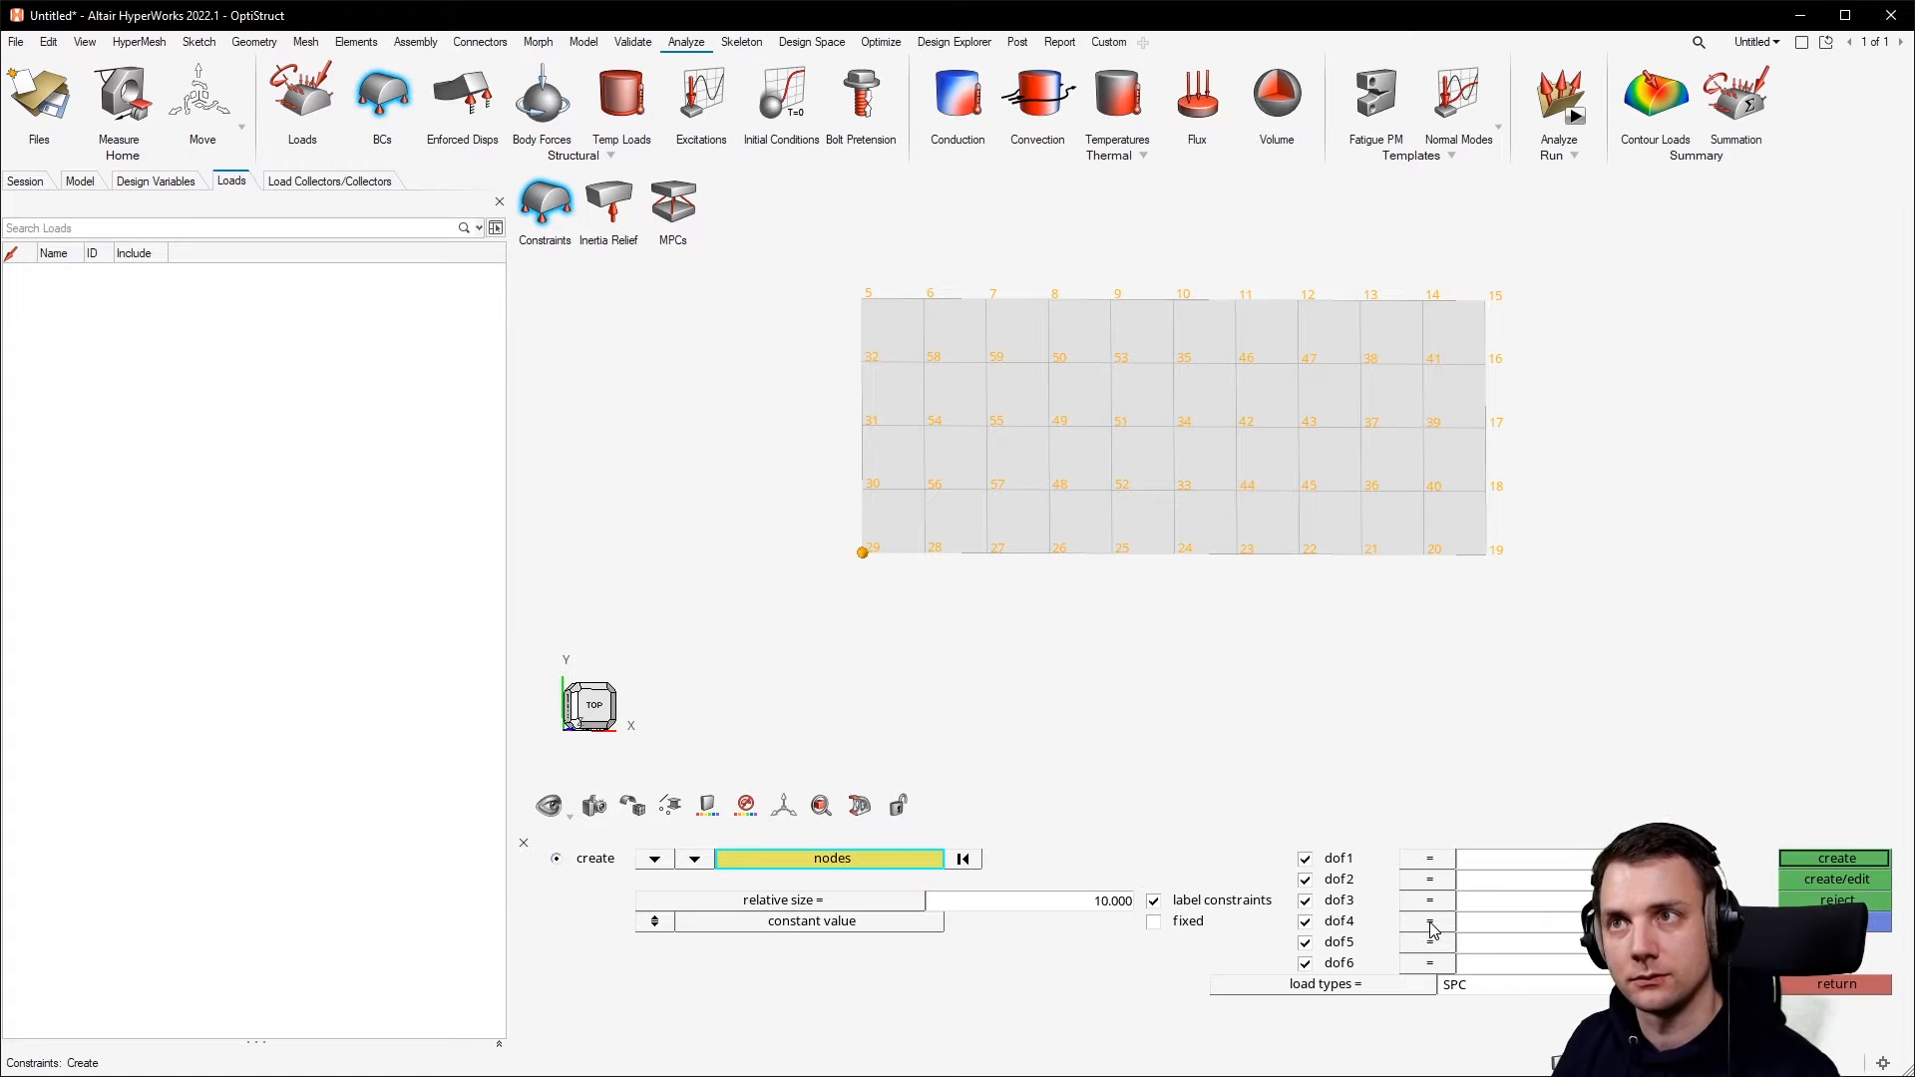
pyautogui.click(889, 862)
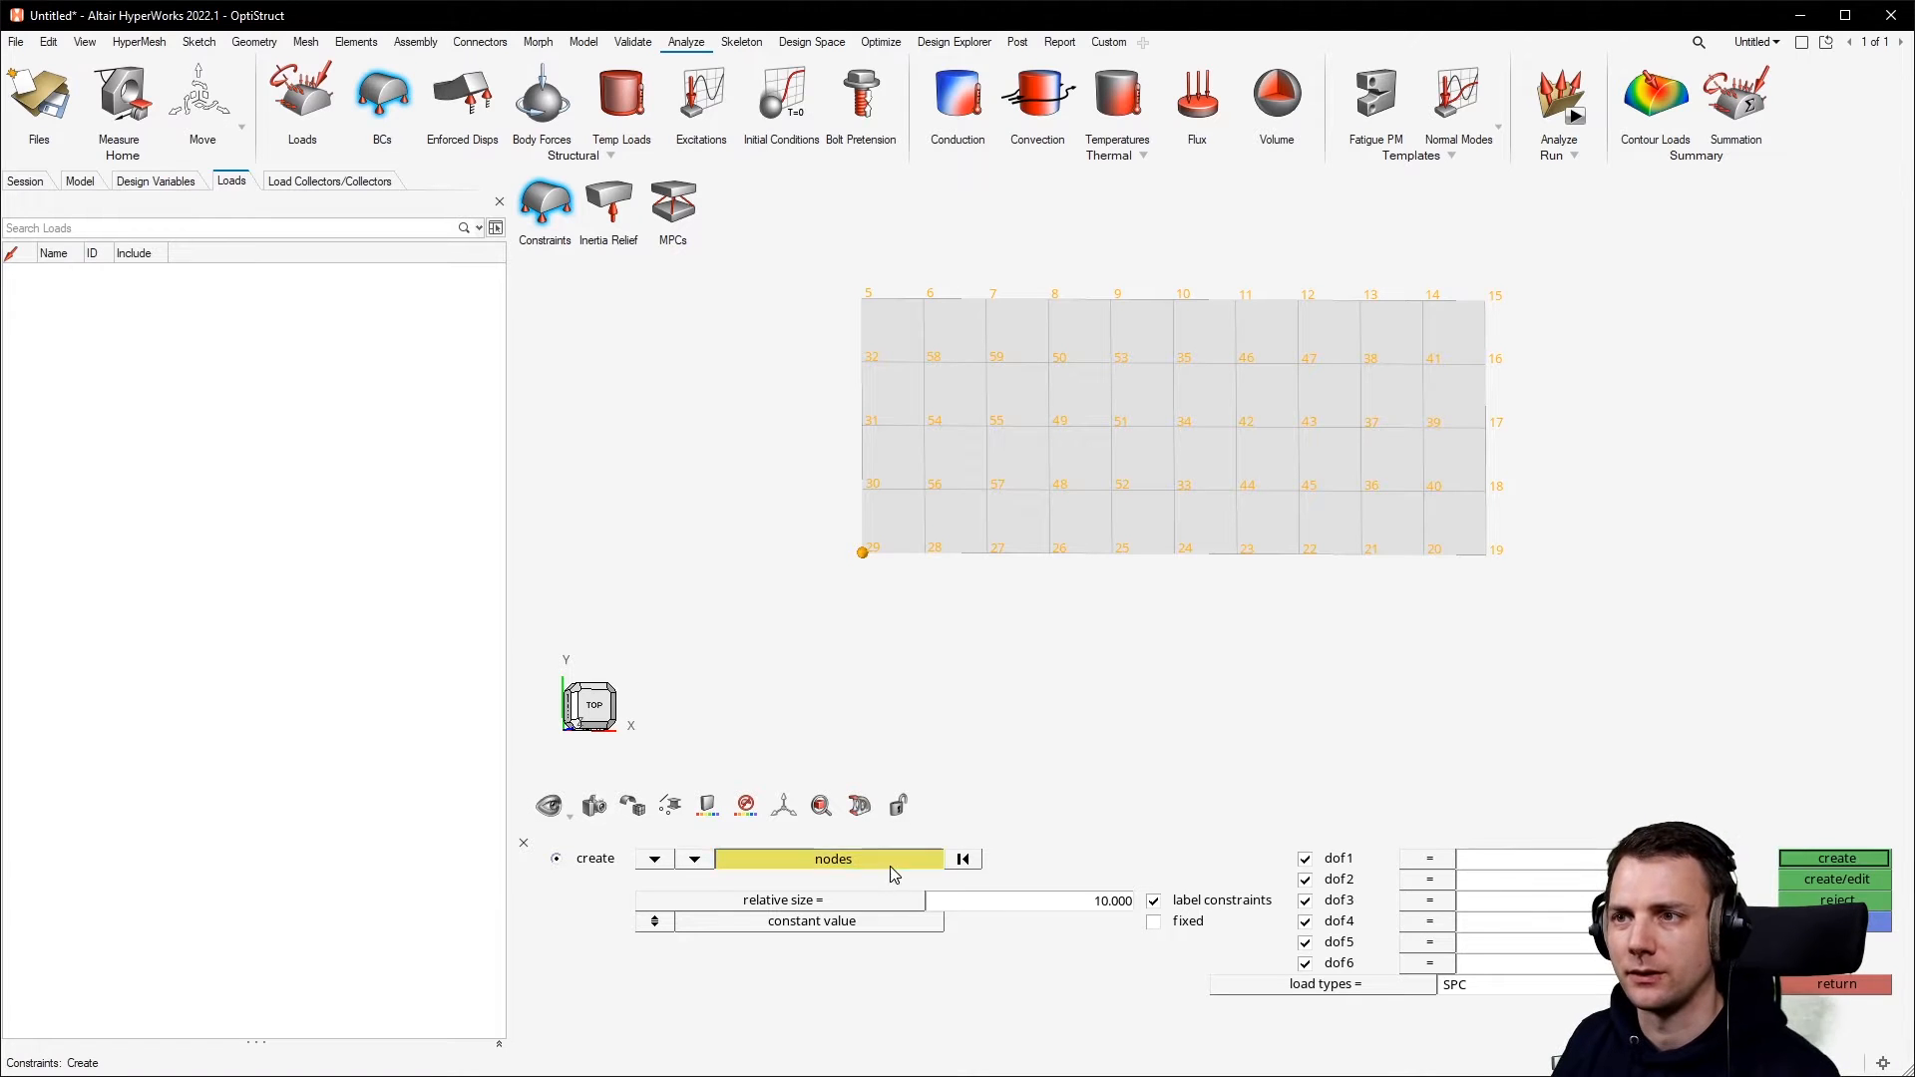
pyautogui.keyDown('shift'); pyautogui.moveTo(925, 595); pyautogui.dragTo(864, 403); pyautogui.keyUp('shift')
pyautogui.click(963, 859)
pyautogui.keyDown('shift'); pyautogui.moveTo(858, 262); pyautogui.dragTo(841, 599); pyautogui.keyUp('shift')
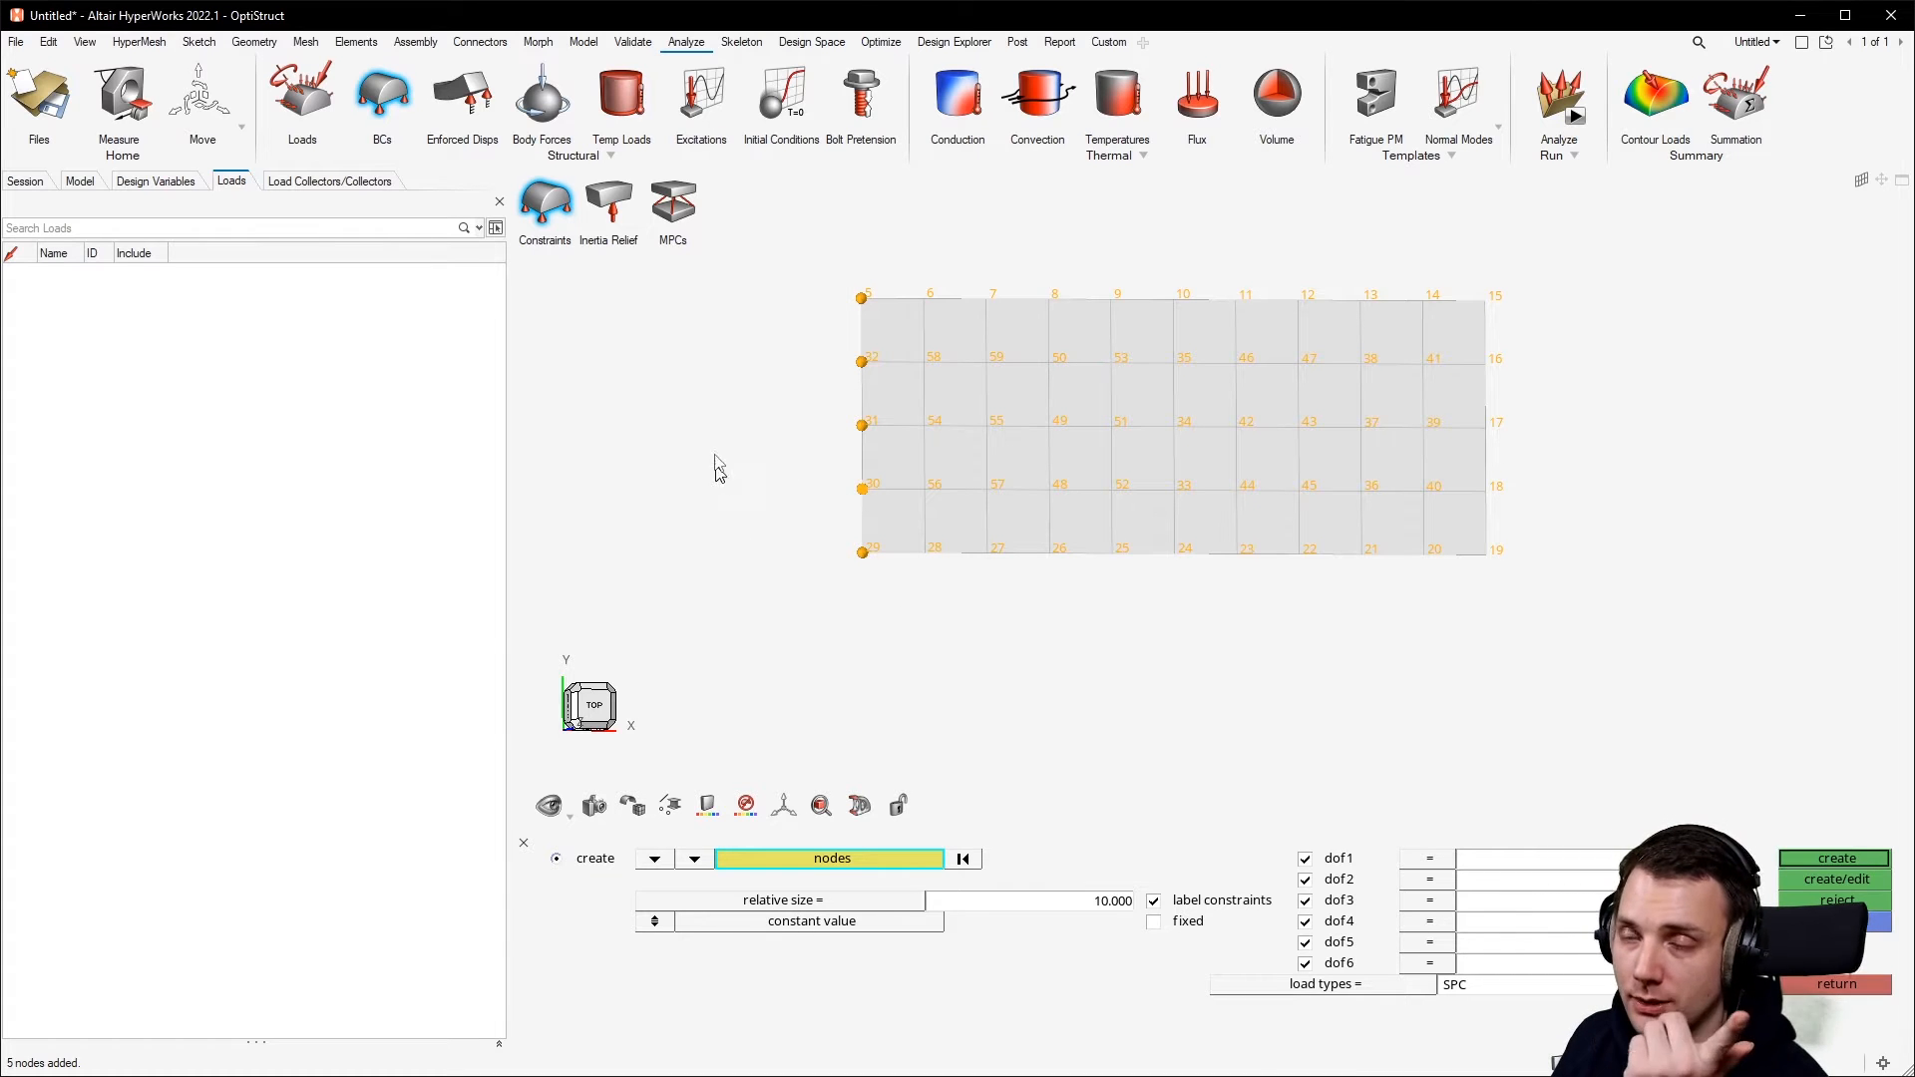
# Try out the box and circle selection shapes for picking nodes on the plate.
pyautogui.keyDown('shift'); pyautogui.click(716, 422); pyautogui.keyUp('shift')
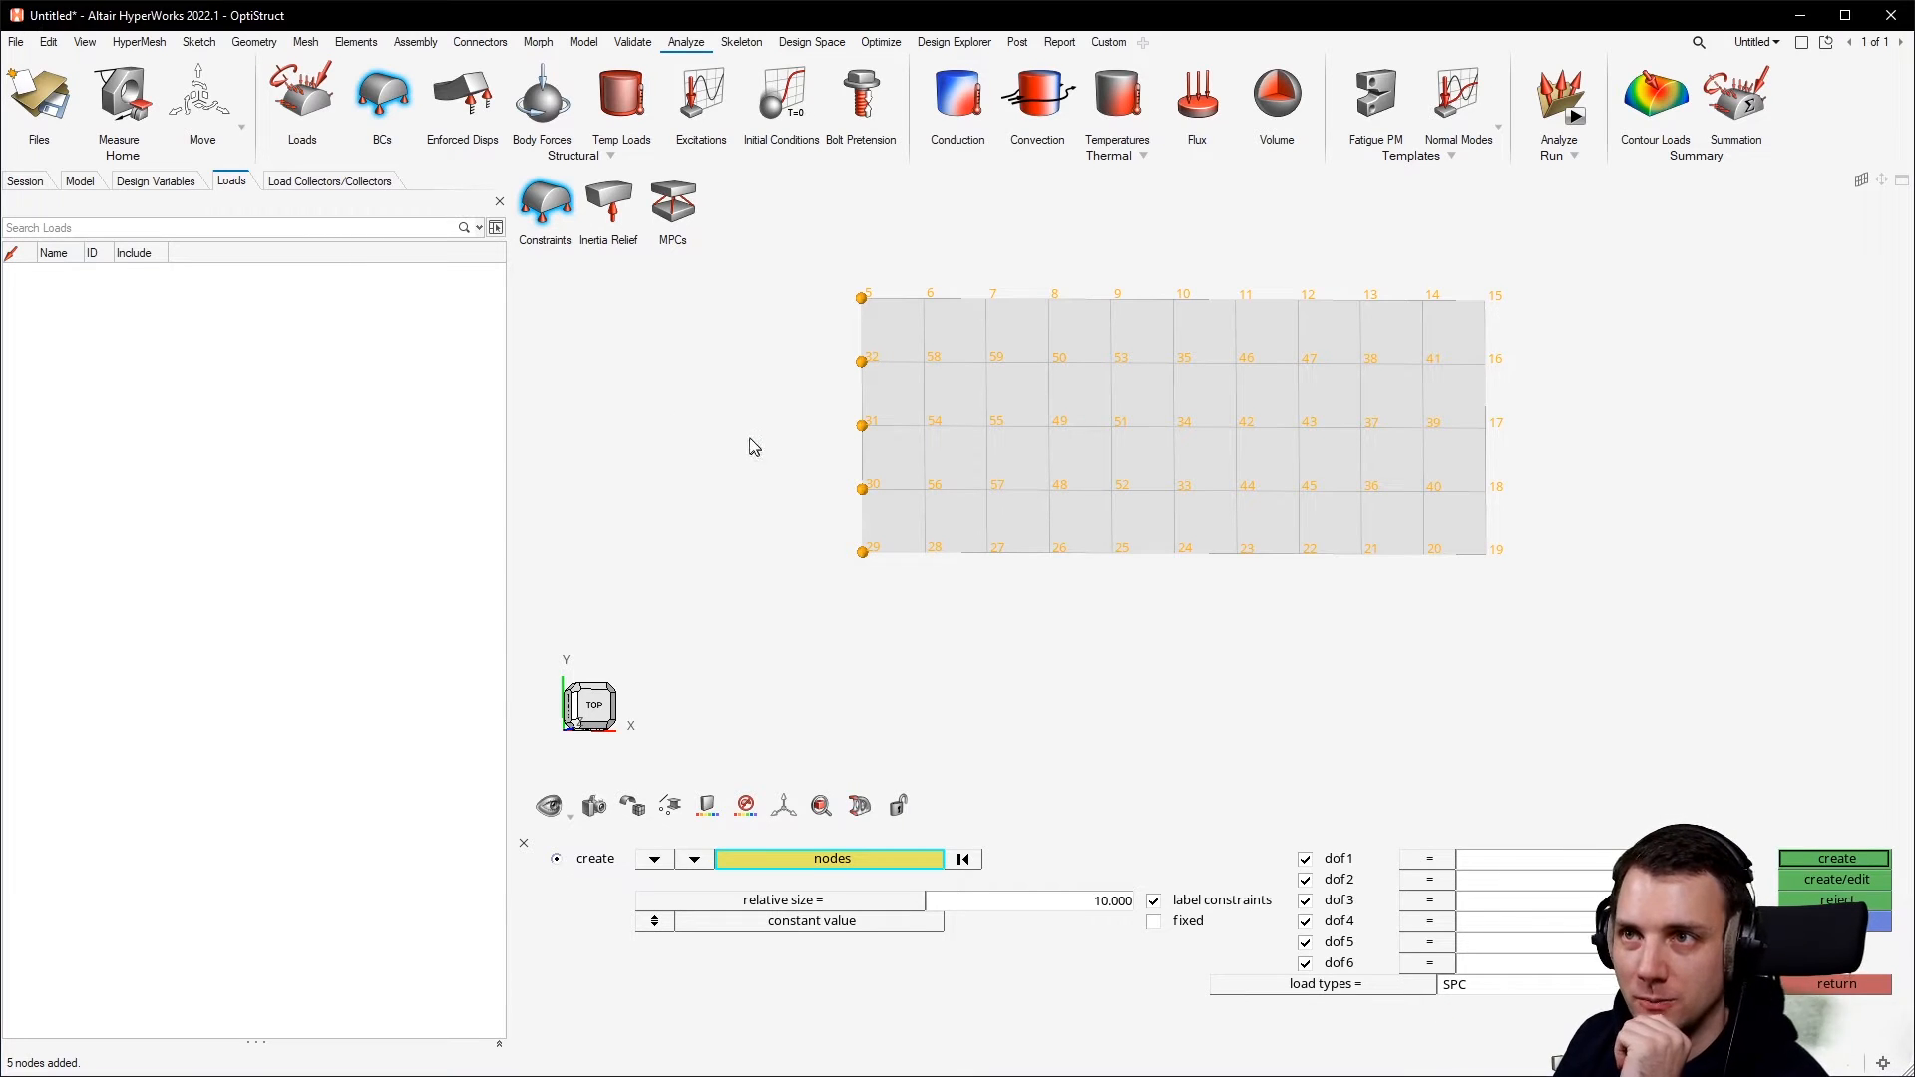
pyautogui.keyDown('shift'); pyautogui.click(692, 427); pyautogui.keyUp('shift')
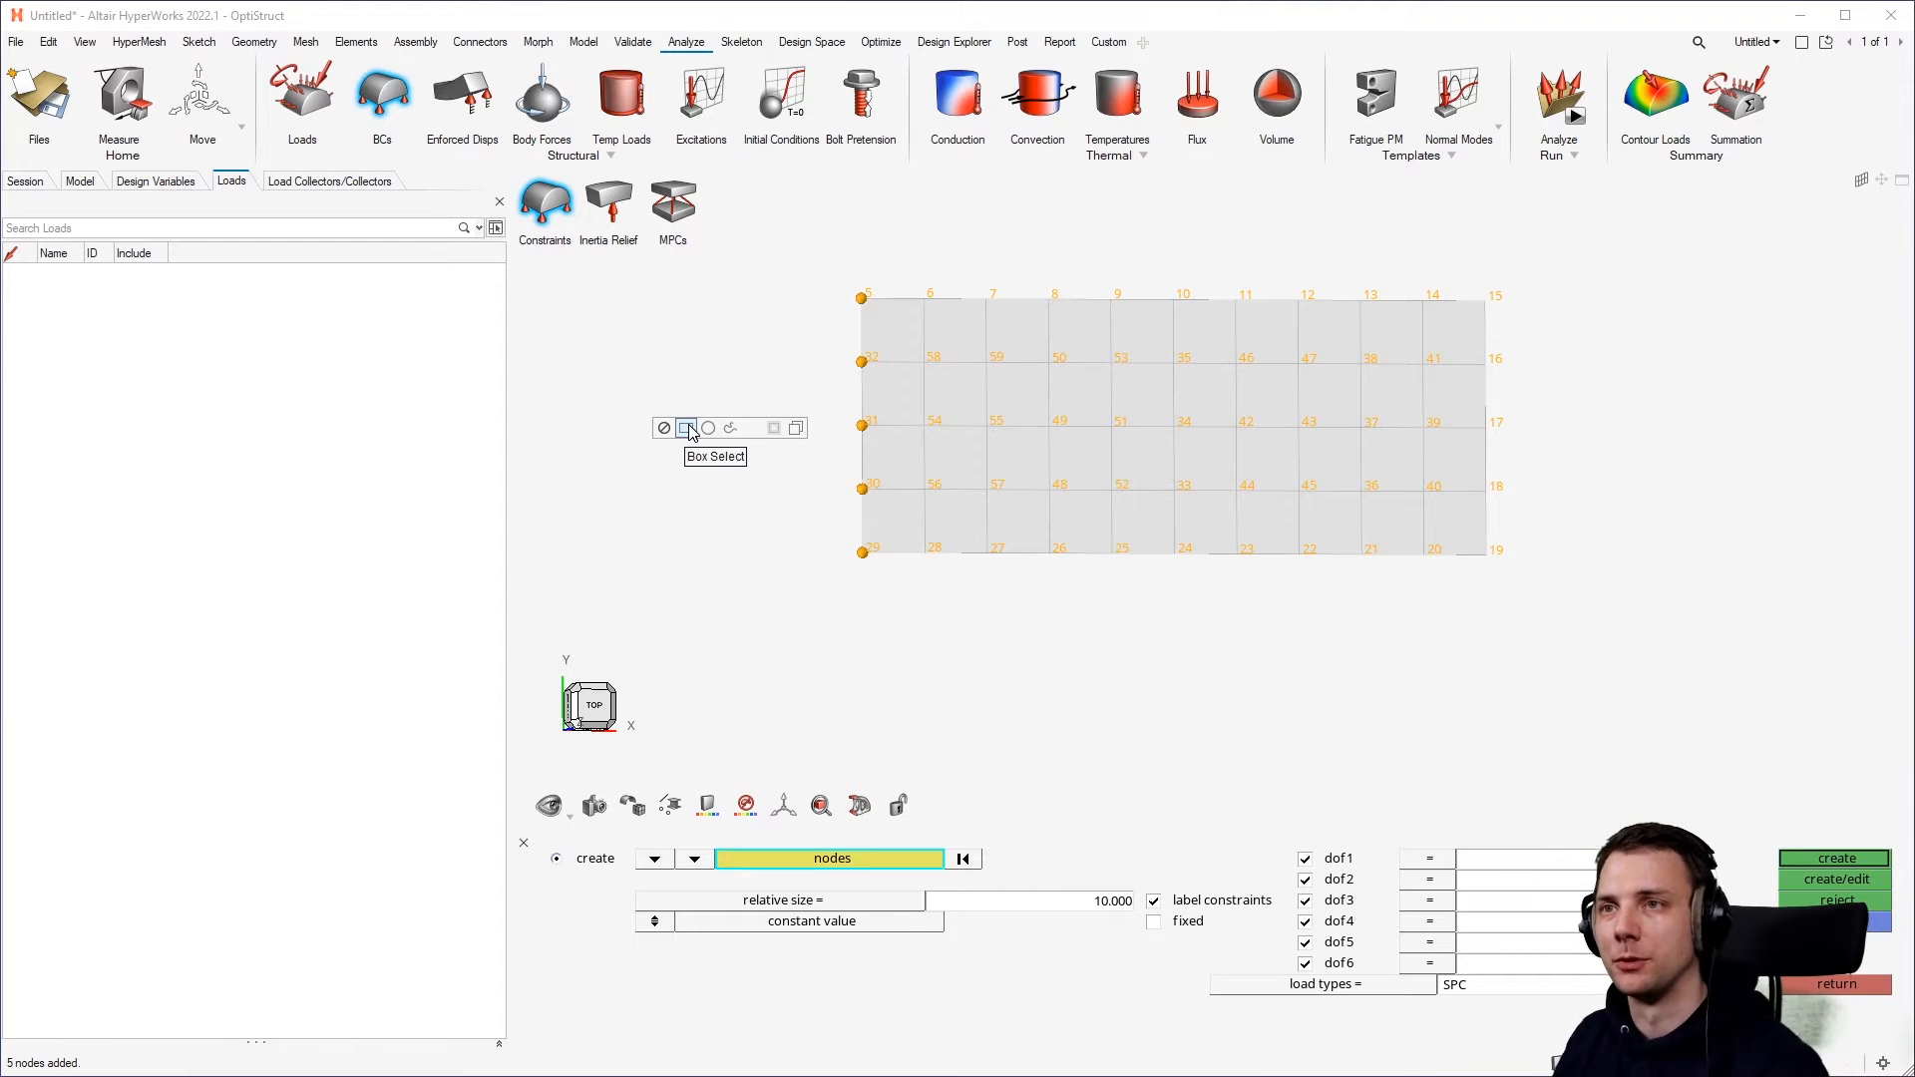
pyautogui.keyDown('shift'); pyautogui.click(725, 524); pyautogui.keyUp('shift')
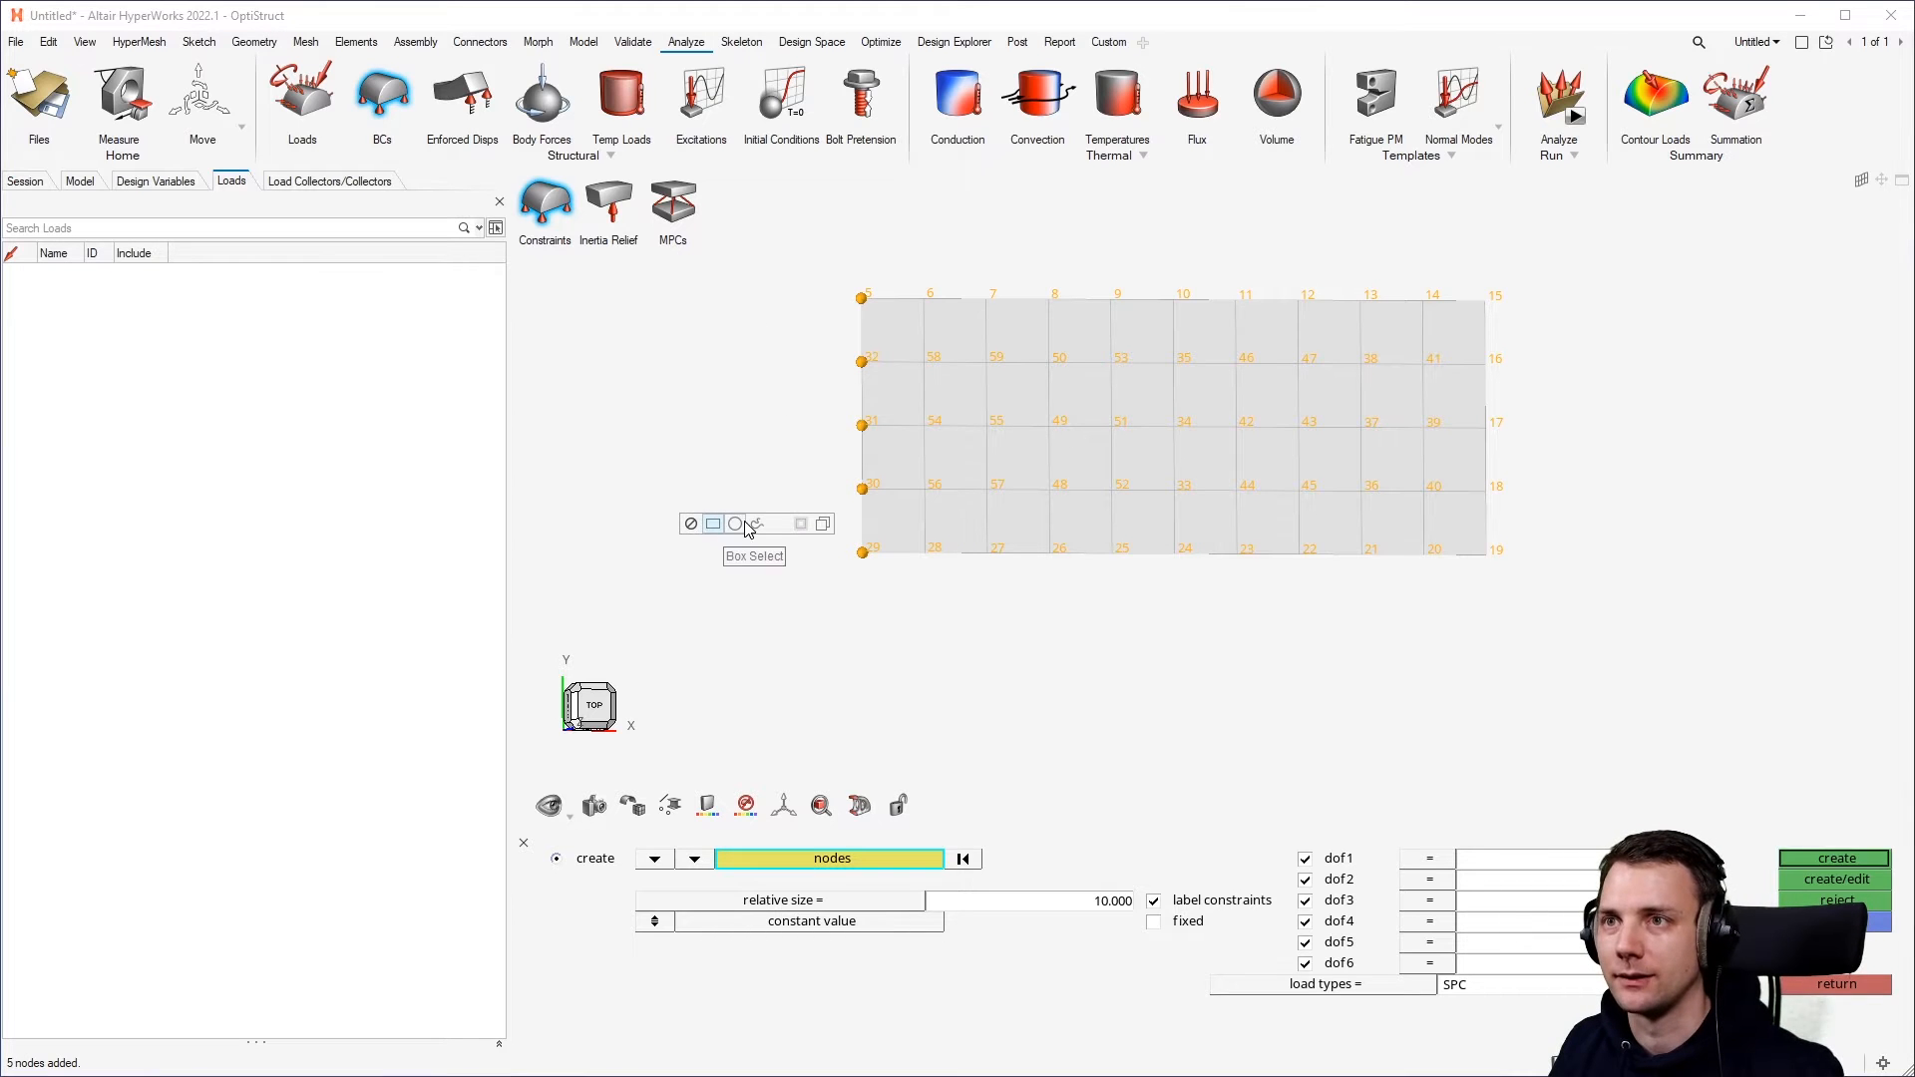
pyautogui.click(737, 525)
pyautogui.moveTo(993, 233)
pyautogui.keyDown('shift'); pyautogui.mouseDown()
pyautogui.moveTo(941, 406)
pyautogui.moveTo(1000, 261)
pyautogui.mouseUp(); pyautogui.keyUp('shift')
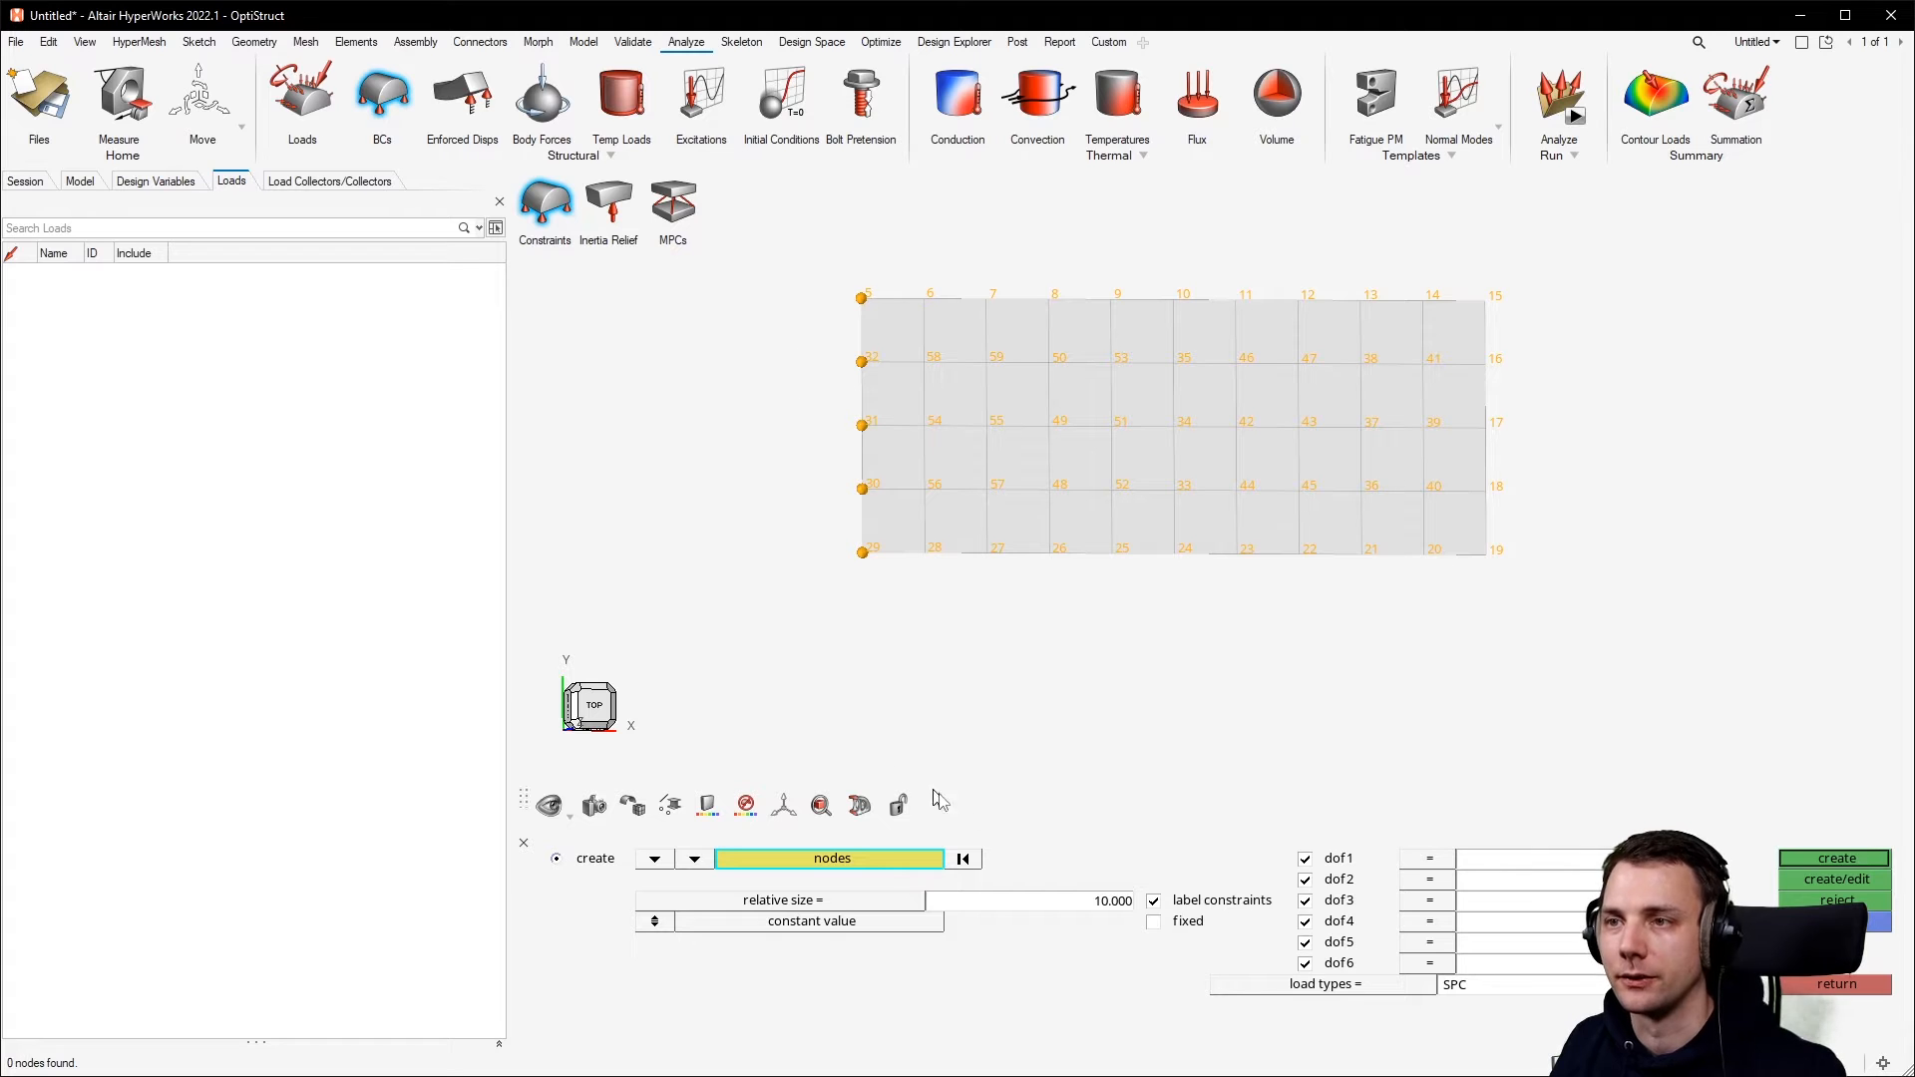
pyautogui.keyDown('shift'); pyautogui.click(756, 578); pyautogui.keyUp('shift')
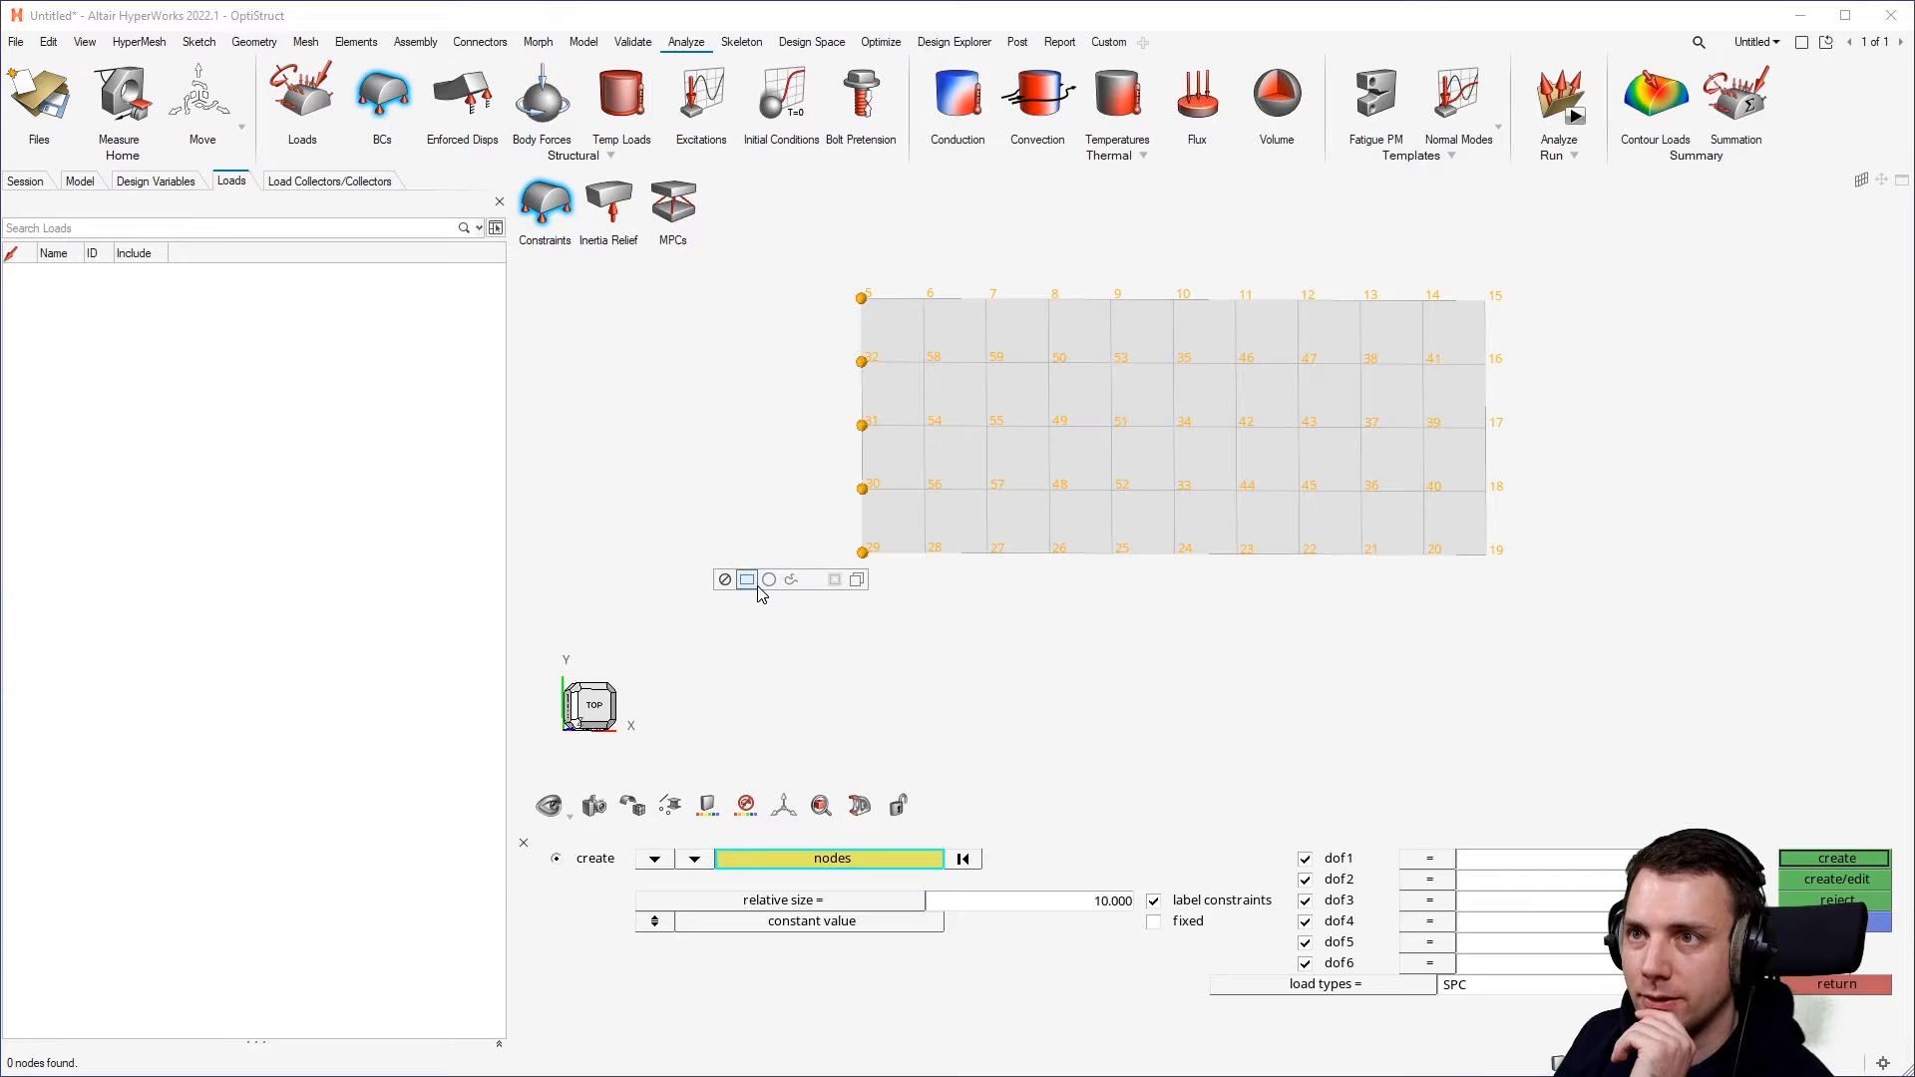
pyautogui.click(767, 580)
# Exclude dof6 and create SPC constraints with dof1 to dof5 on the five selected edge nodes.
pyautogui.moveTo(896, 581); pyautogui.dragTo(865, 511, button='middle')
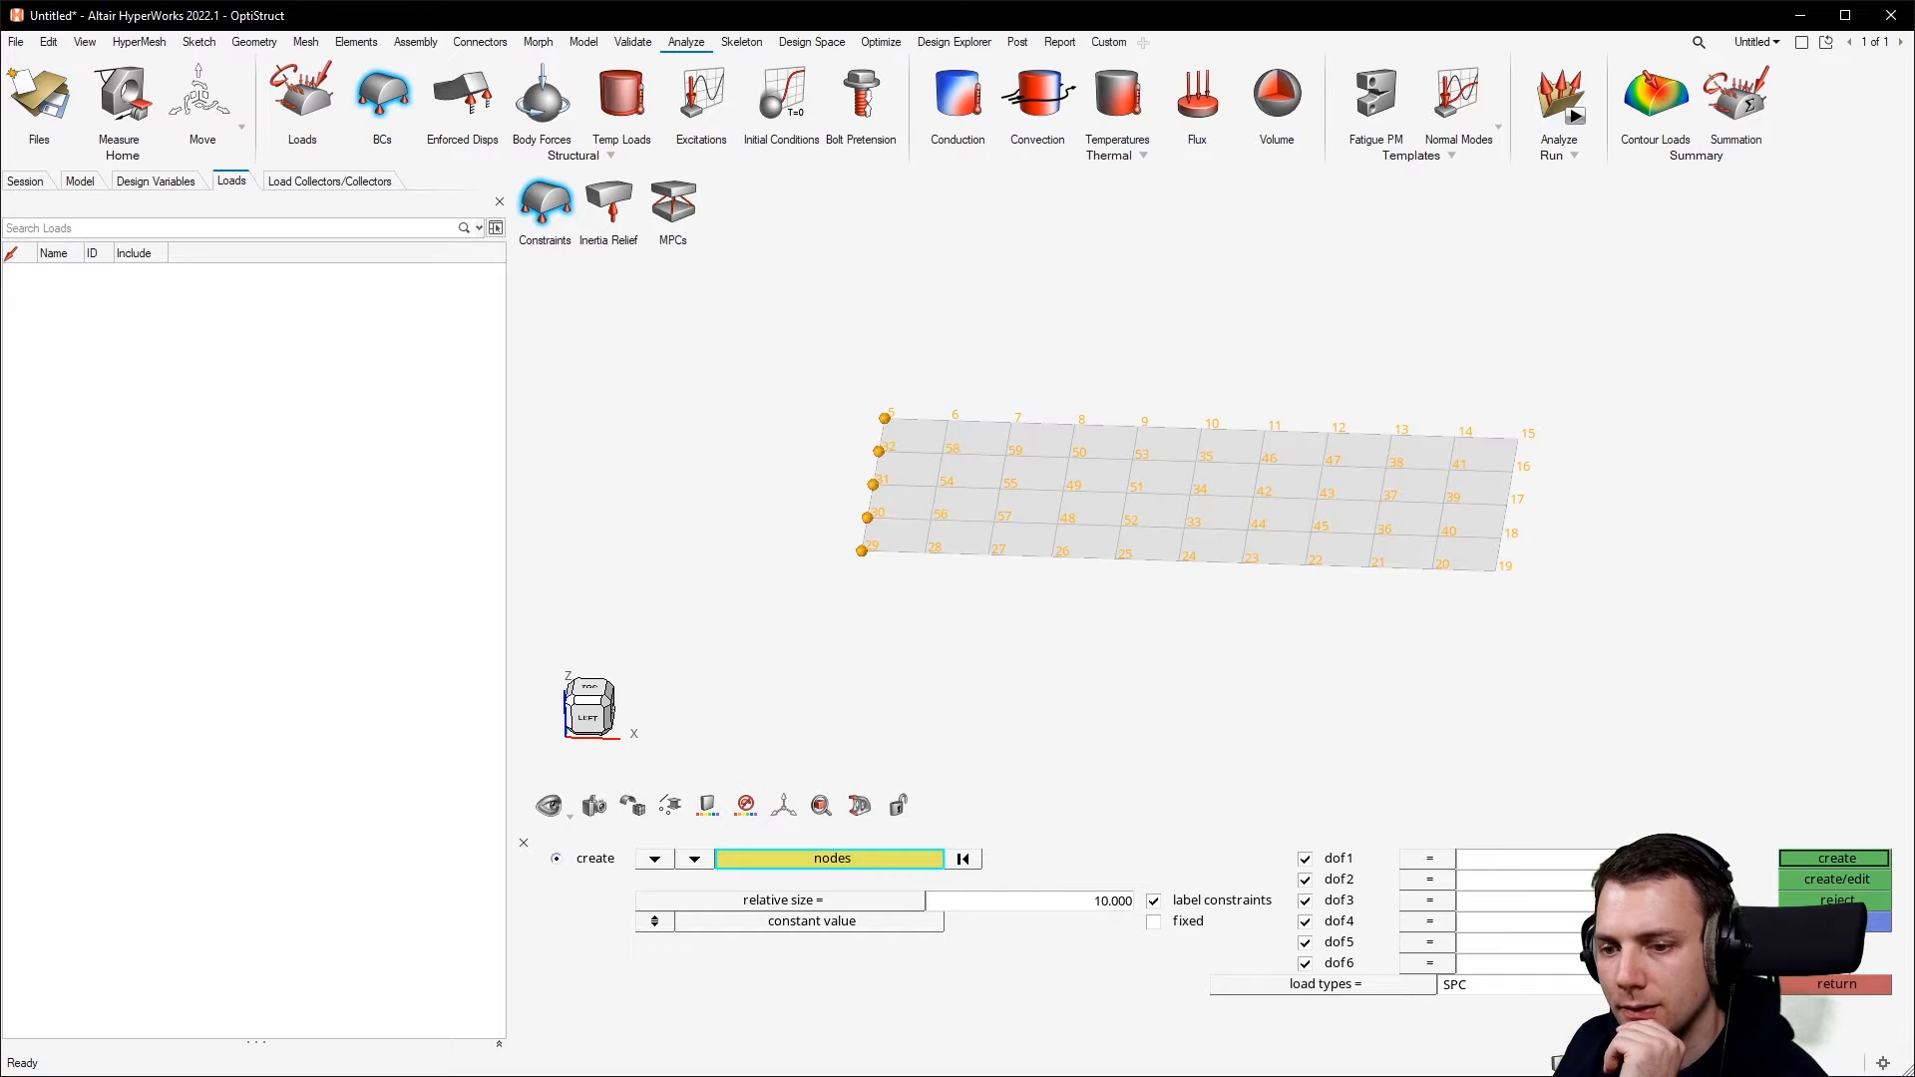
pyautogui.click(1303, 964)
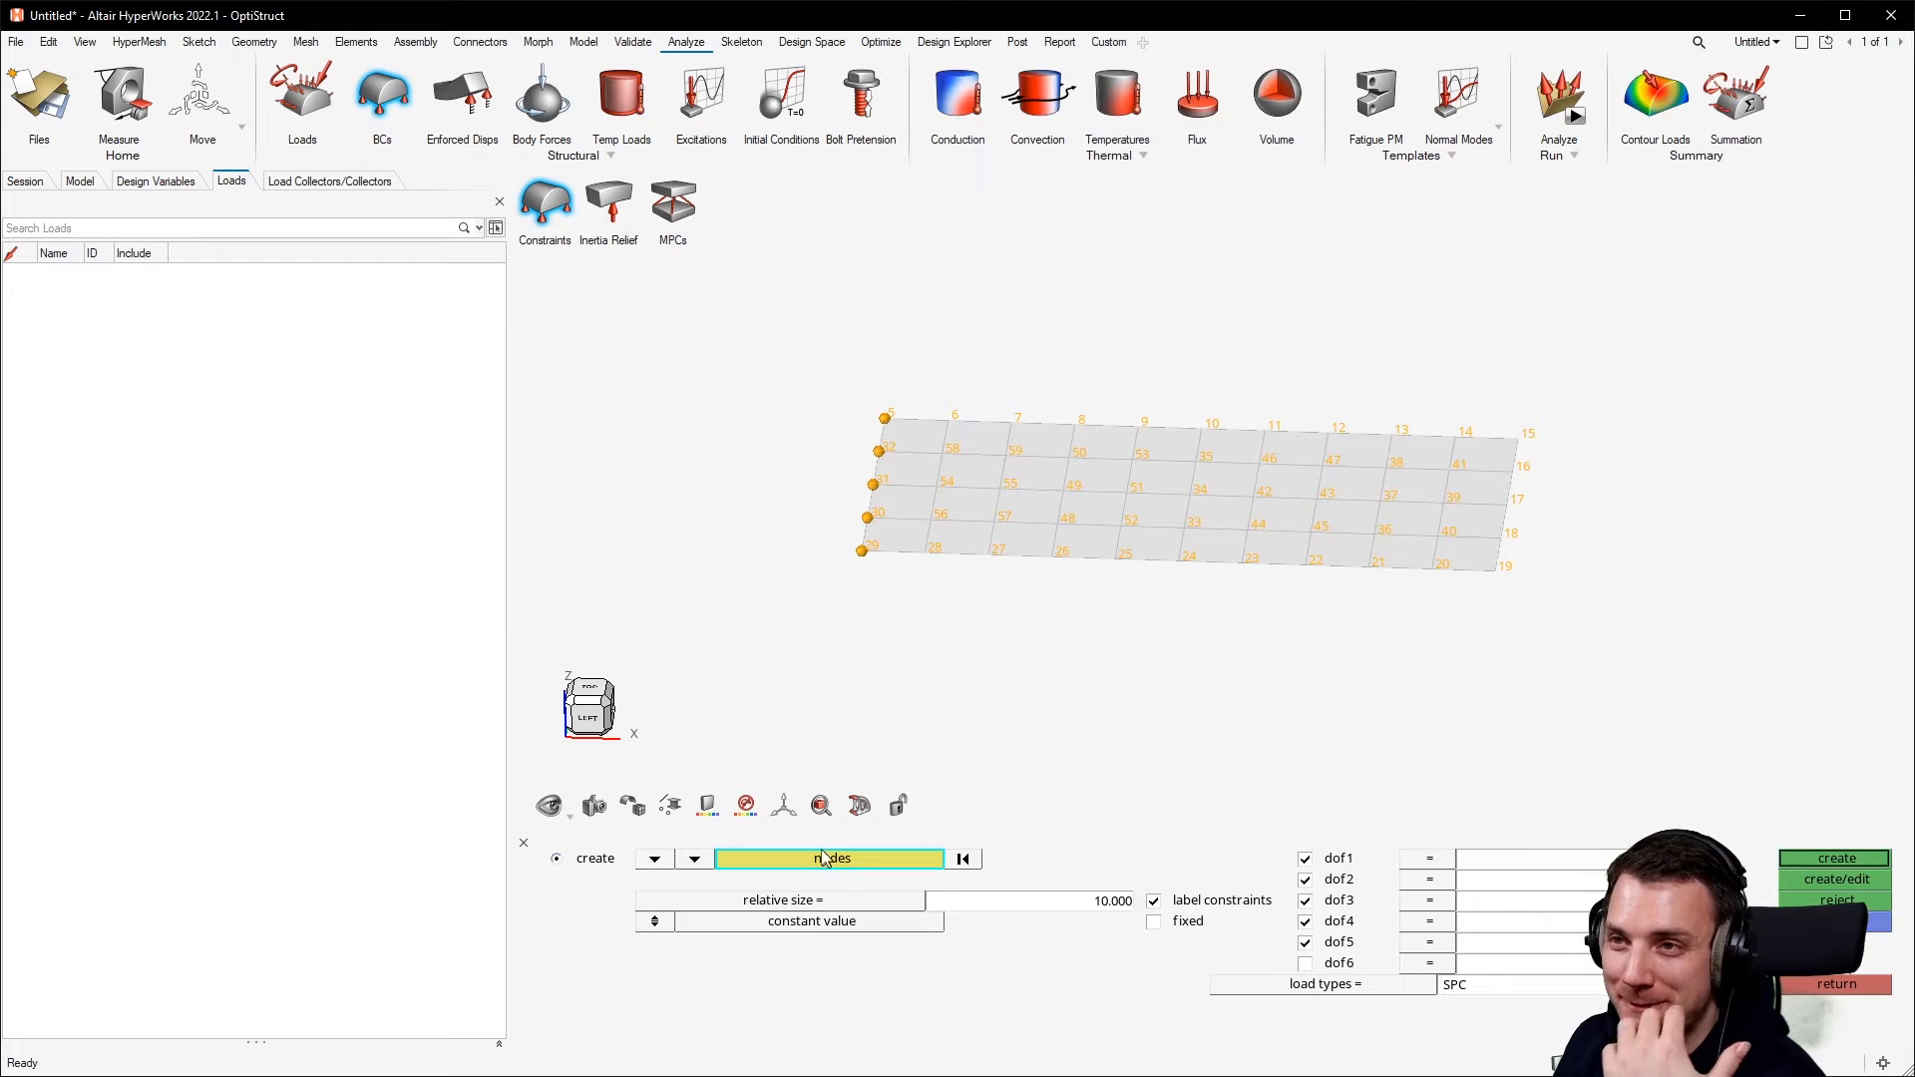
pyautogui.moveTo(654, 684)
pyautogui.keyDown('ctrl'); pyautogui.mouseDown()
pyautogui.moveTo(673, 778)
pyautogui.moveTo(837, 692)
pyautogui.moveTo(1127, 594)
pyautogui.moveTo(1210, 603)
pyautogui.mouseUp(); pyautogui.keyUp('ctrl')
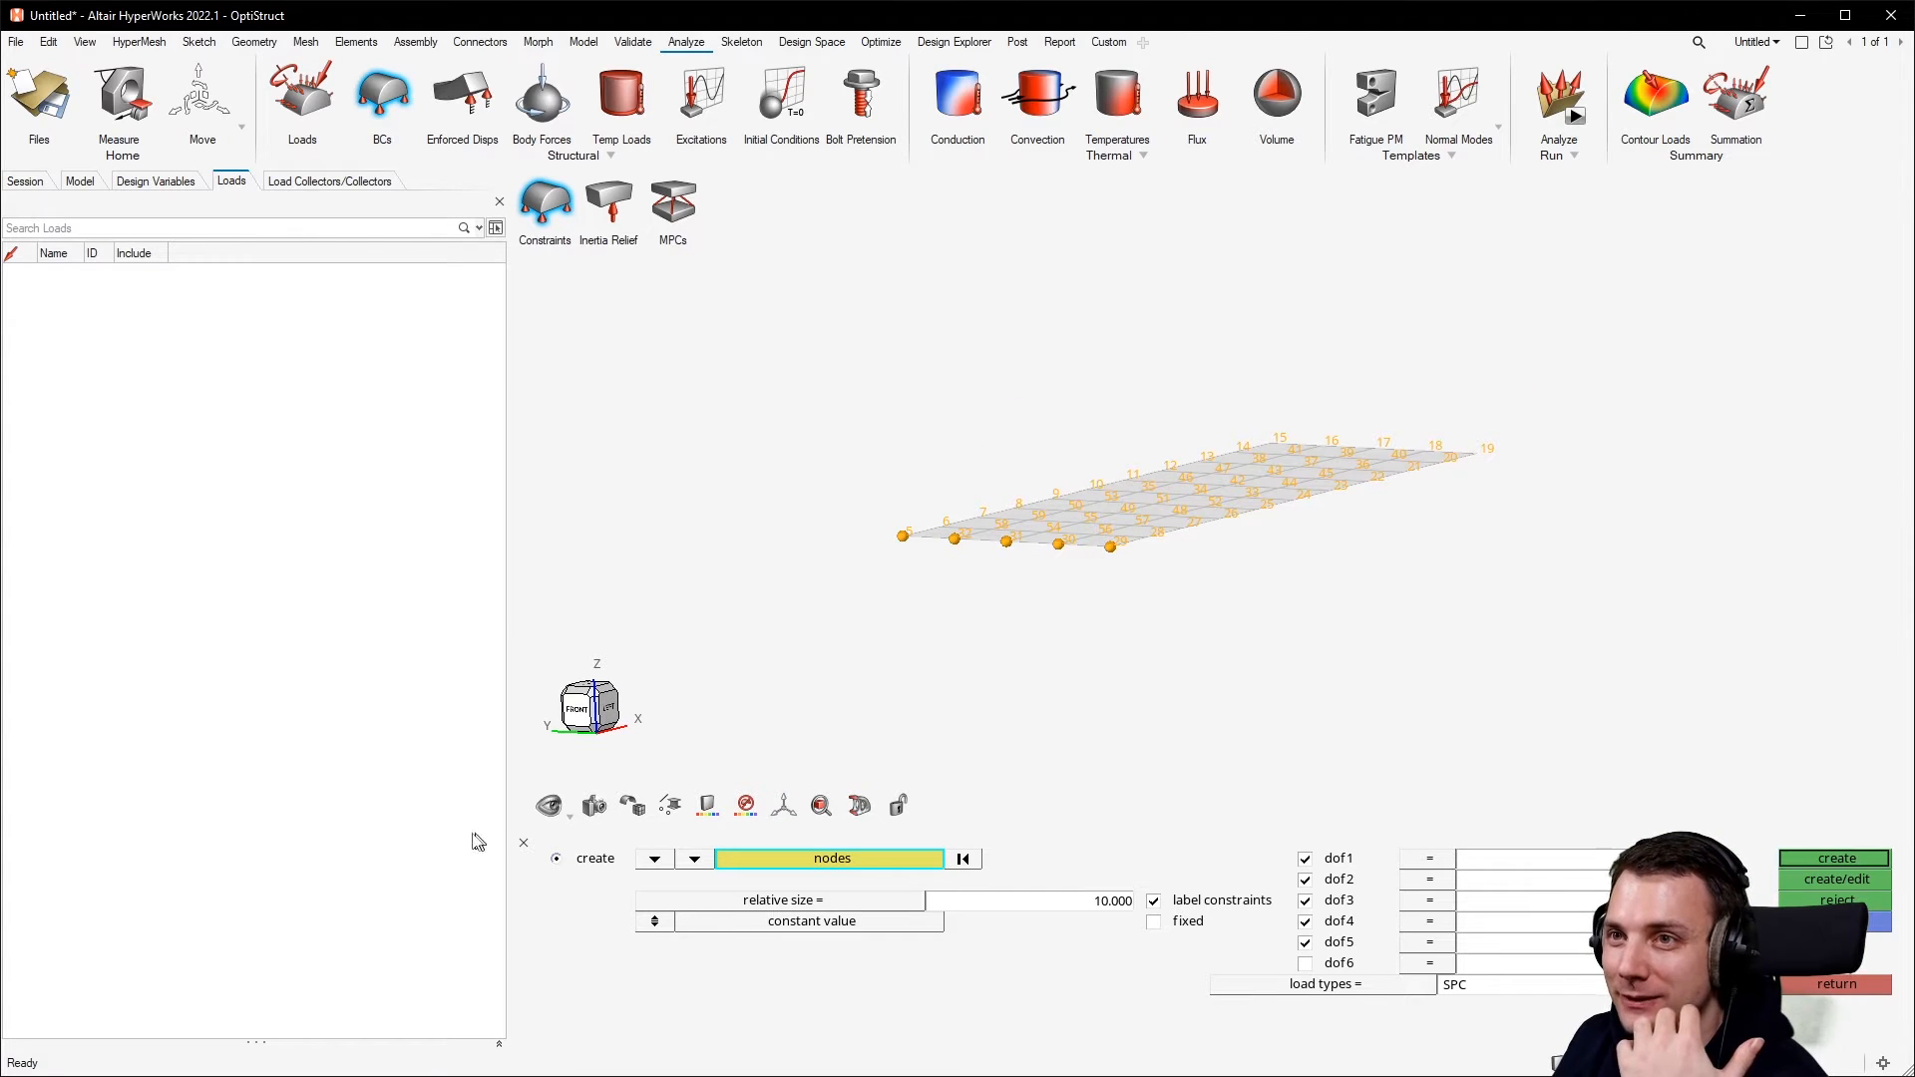
pyautogui.keyDown('ctrl'); pyautogui.moveTo(744, 714); pyautogui.dragTo(1087, 597); pyautogui.keyUp('ctrl')
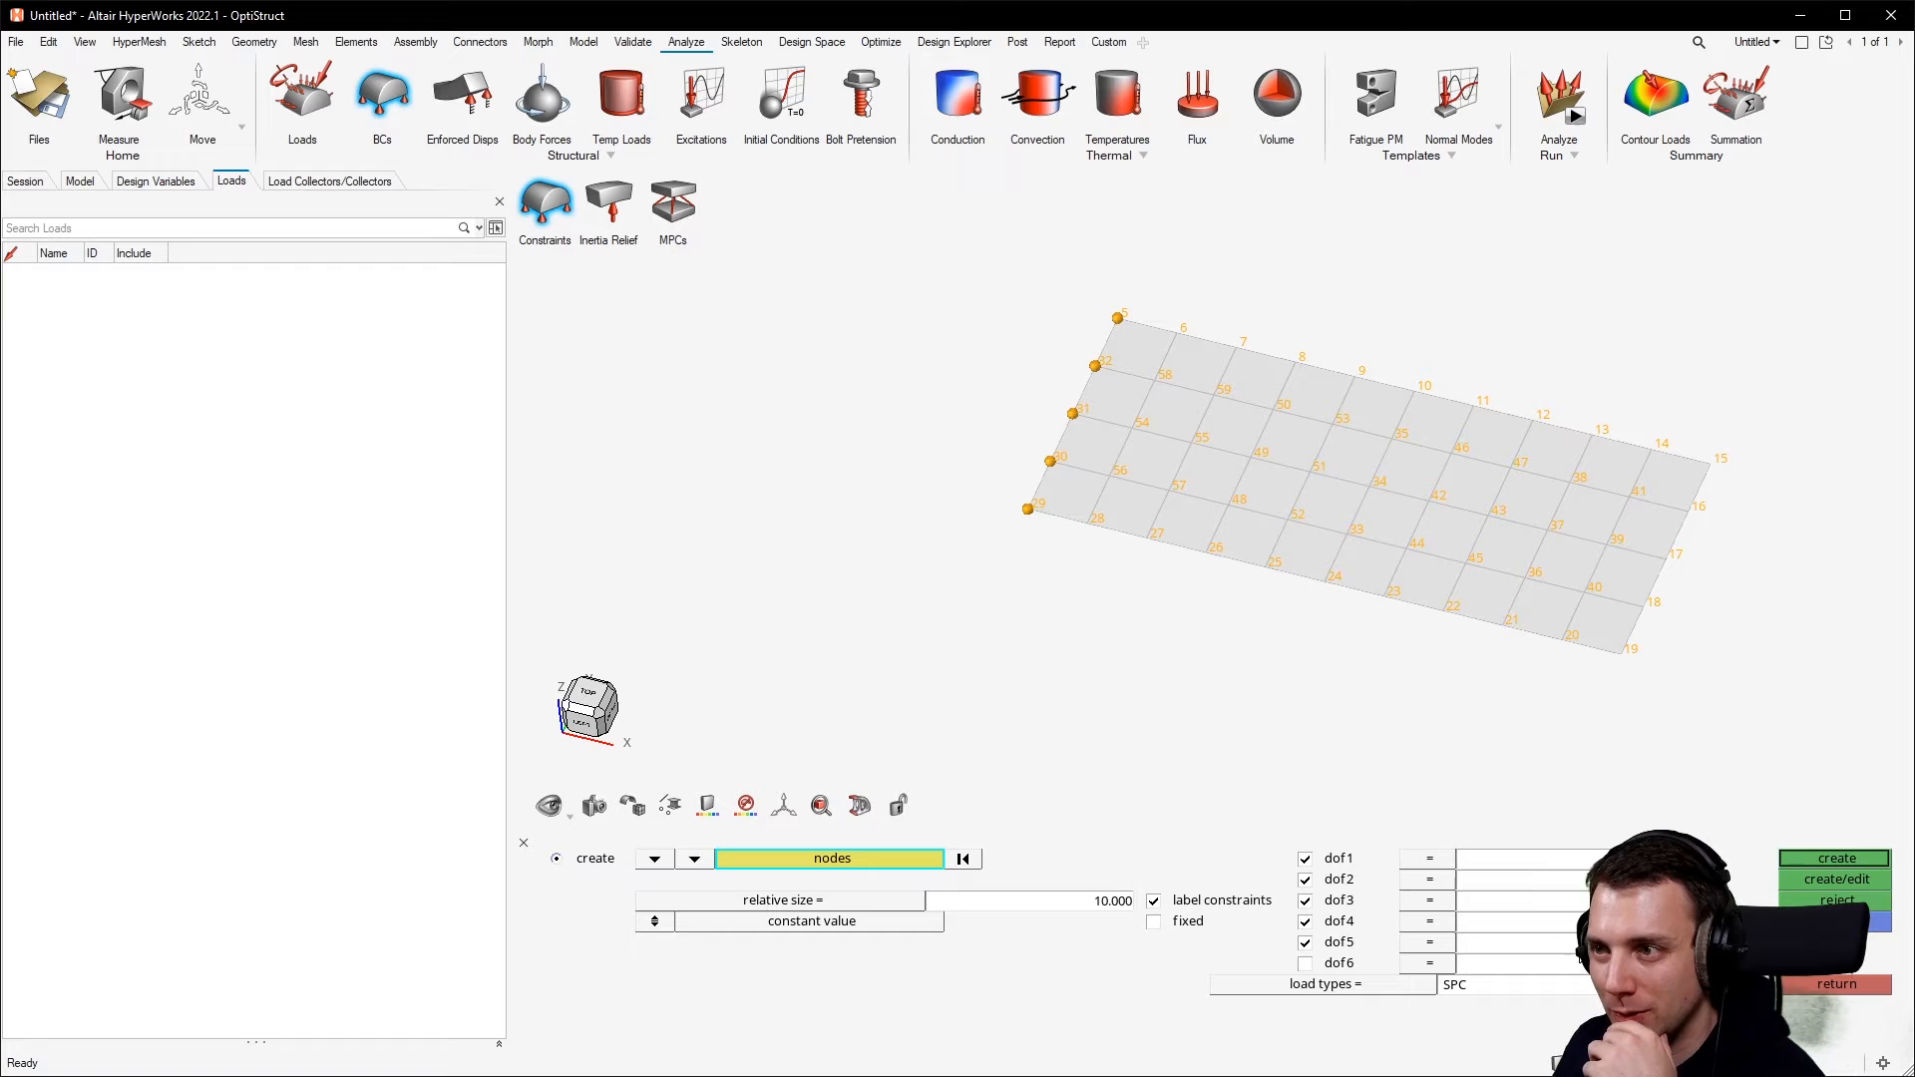
pyautogui.click(1837, 859)
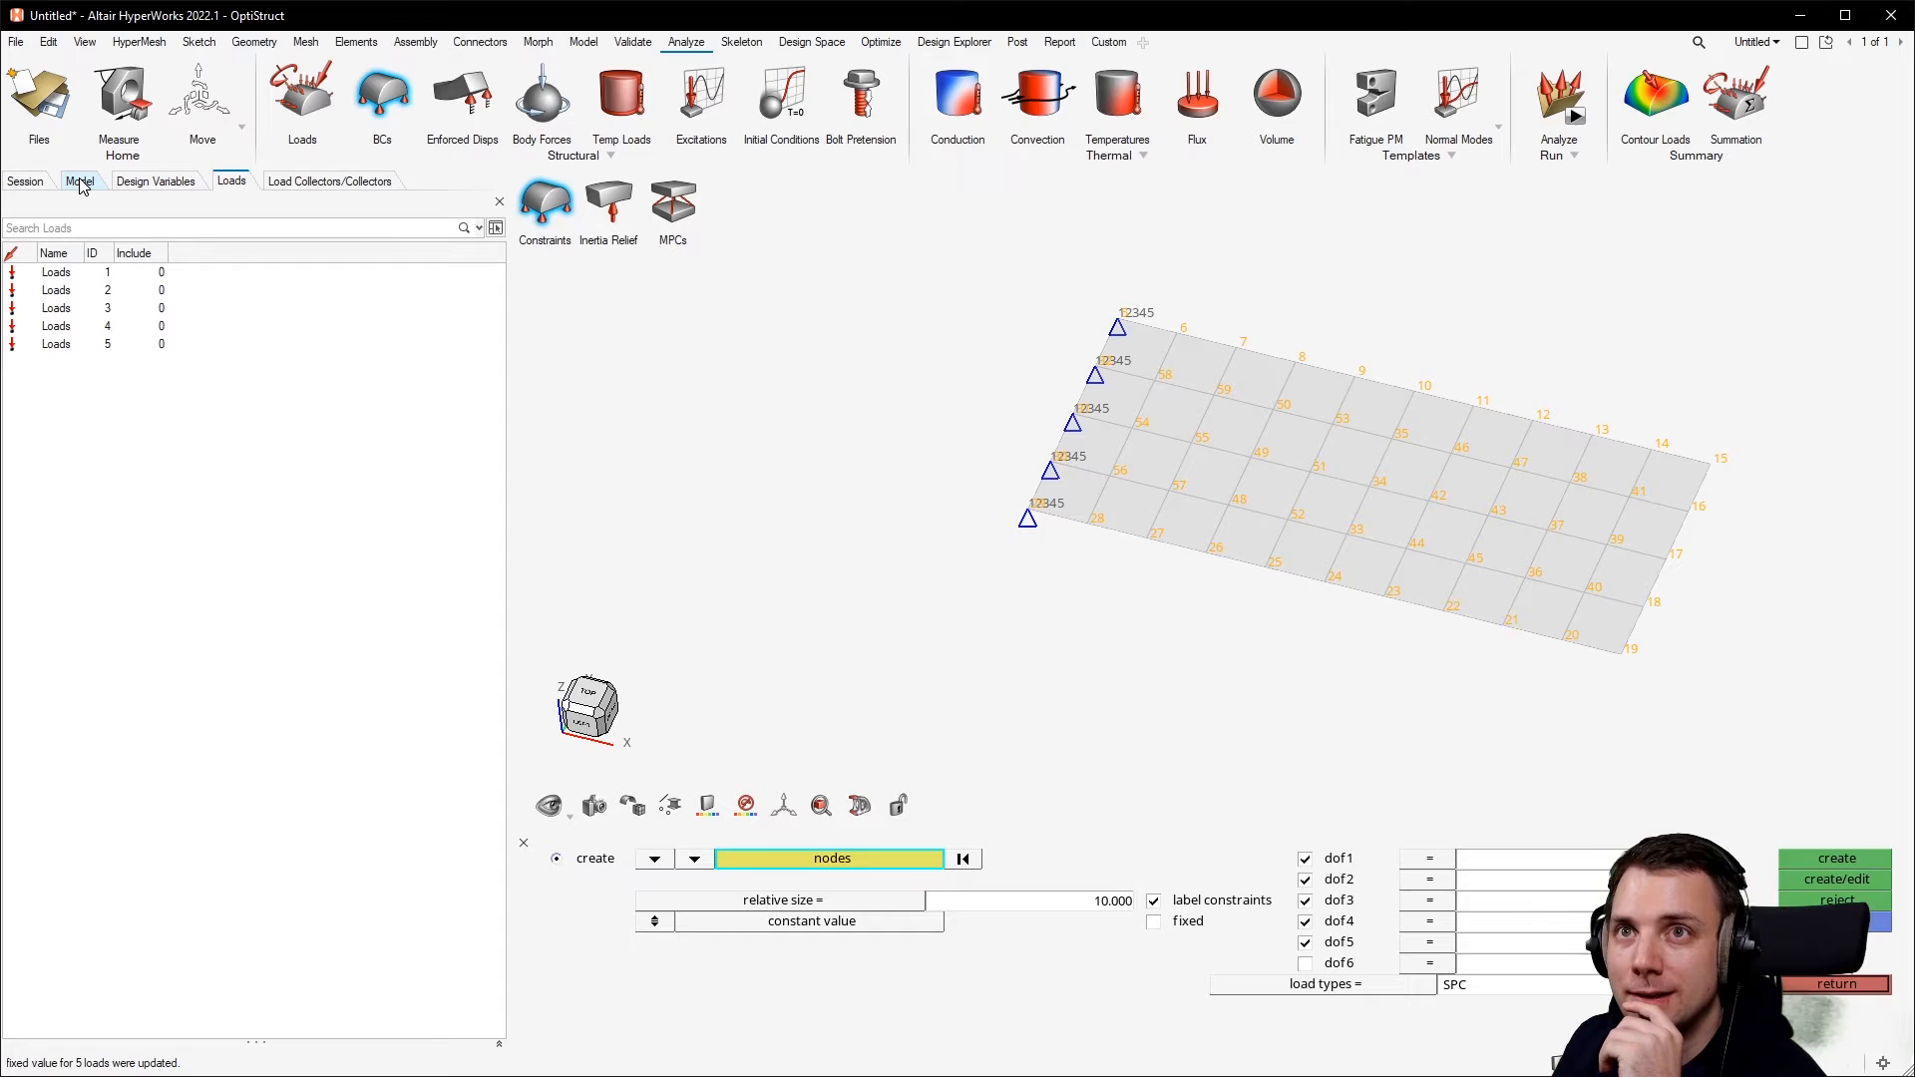
# Leave the Constraints tool and make the unitload load collector current.
pyautogui.click(311, 184)
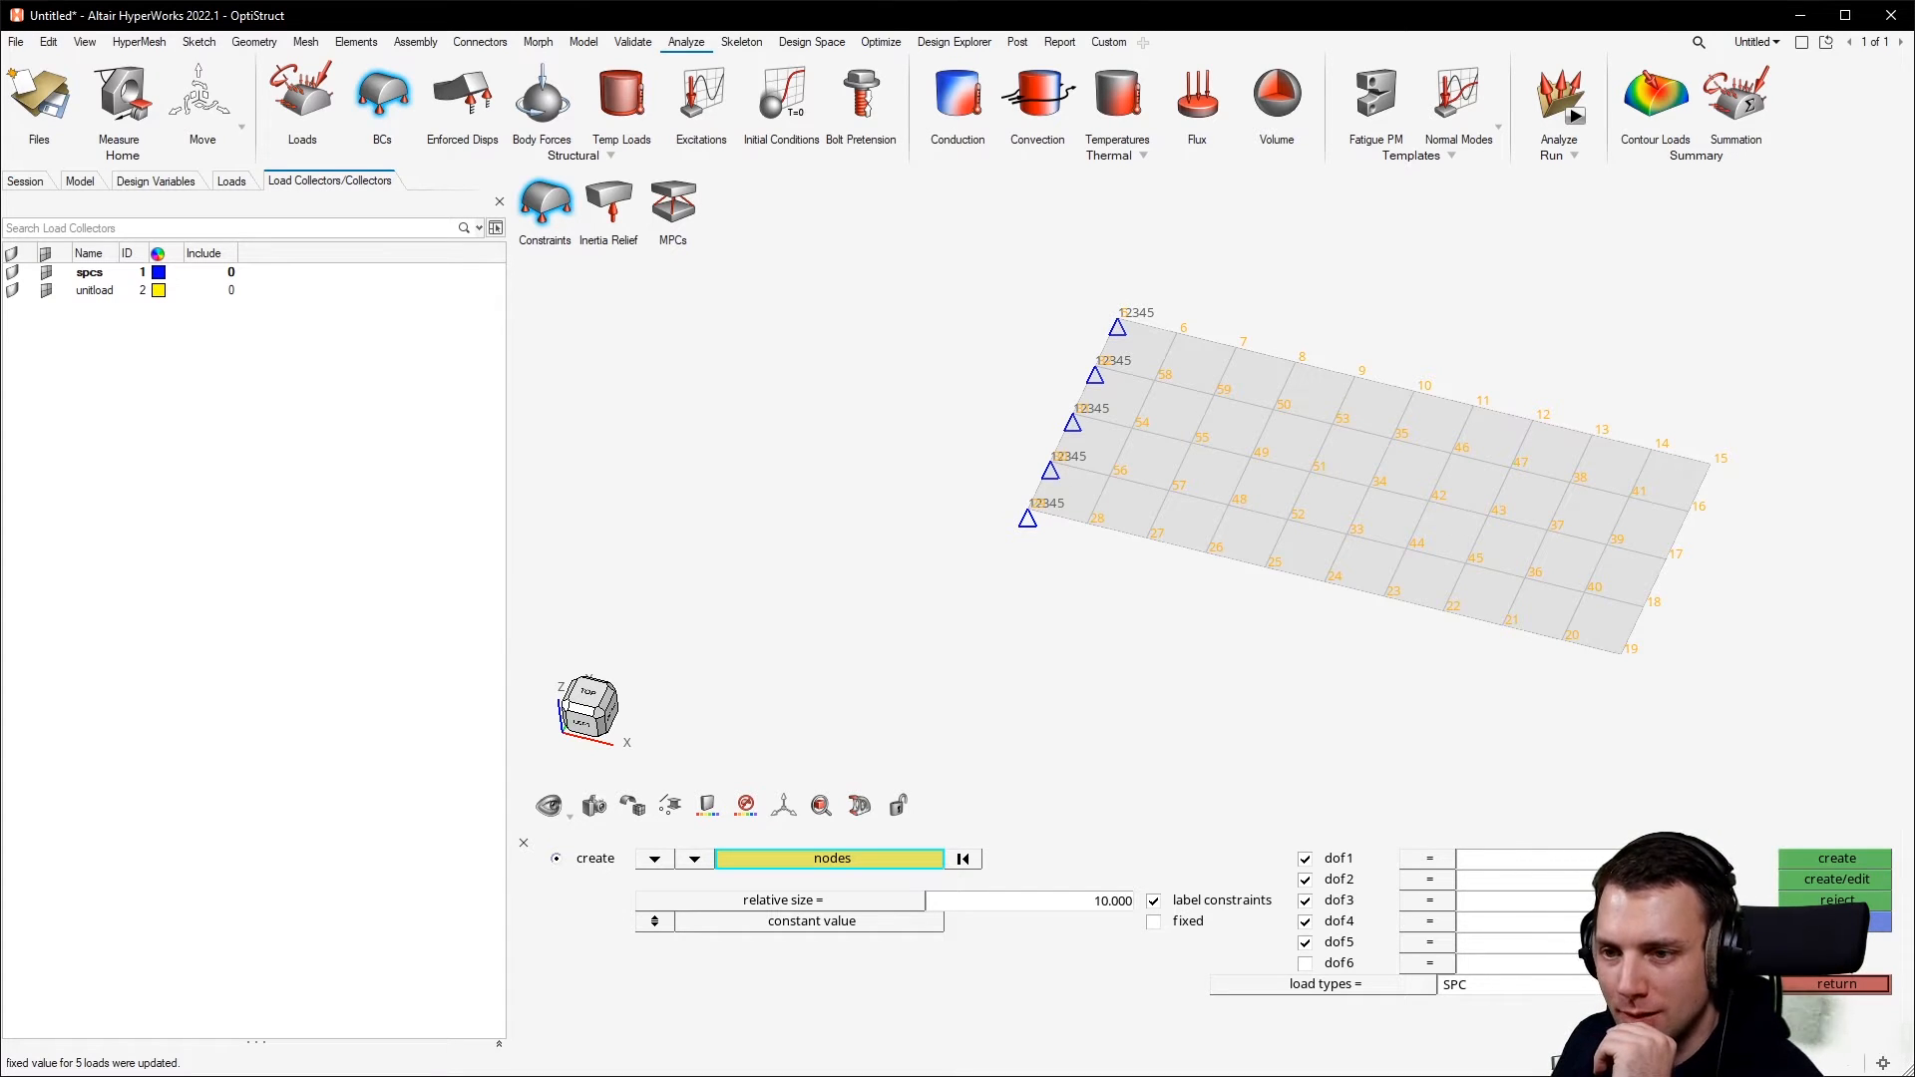
pyautogui.moveTo(1260, 620)
pyautogui.keyDown('ctrl'); pyautogui.mouseDown()
pyautogui.moveTo(1270, 542)
pyautogui.moveTo(1200, 663)
pyautogui.moveTo(1282, 686)
pyautogui.mouseUp(); pyautogui.keyUp('ctrl')
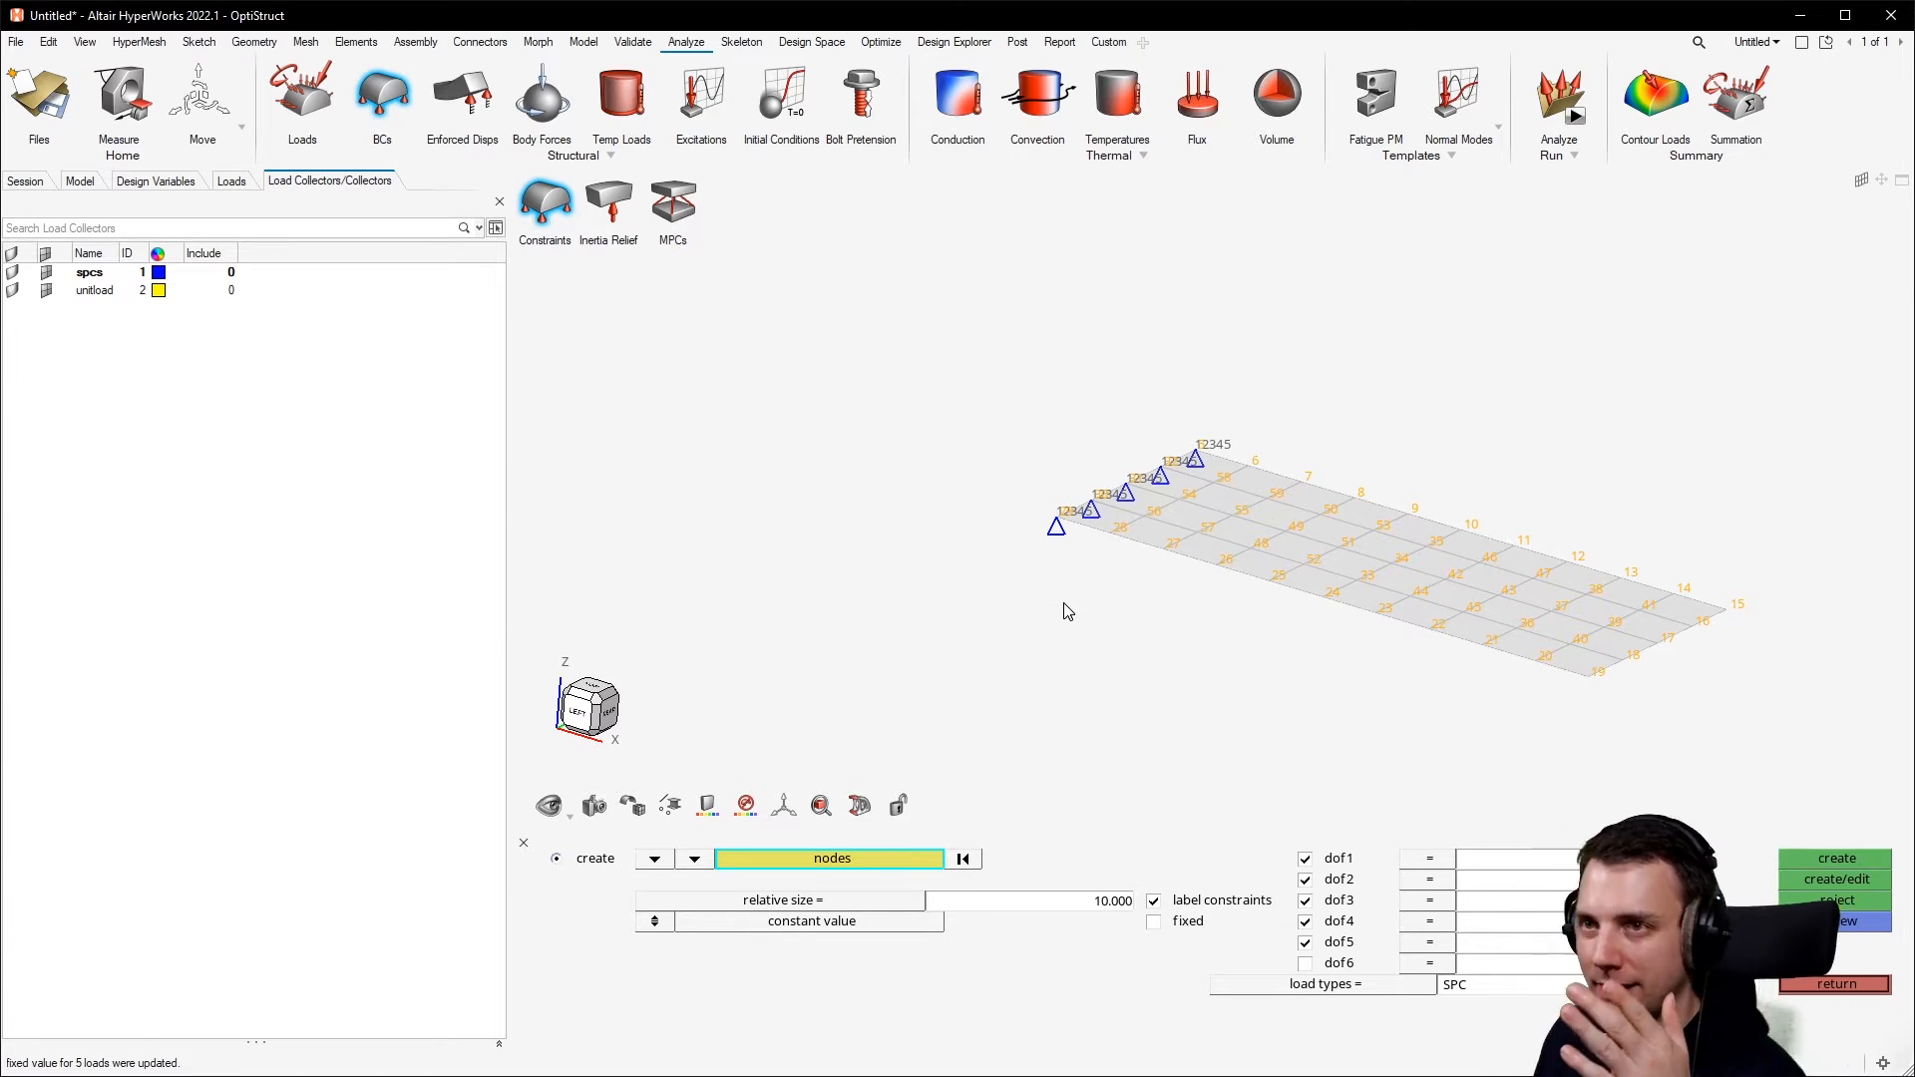
pyautogui.keyDown('ctrl'); pyautogui.moveTo(1300, 573); pyautogui.dragTo(1210, 629); pyautogui.keyUp('ctrl')
pyautogui.keyDown('ctrl'); pyautogui.moveTo(1530, 513); pyautogui.dragTo(1684, 504); pyautogui.keyUp('ctrl')
pyautogui.scroll(3, 1683, 503)
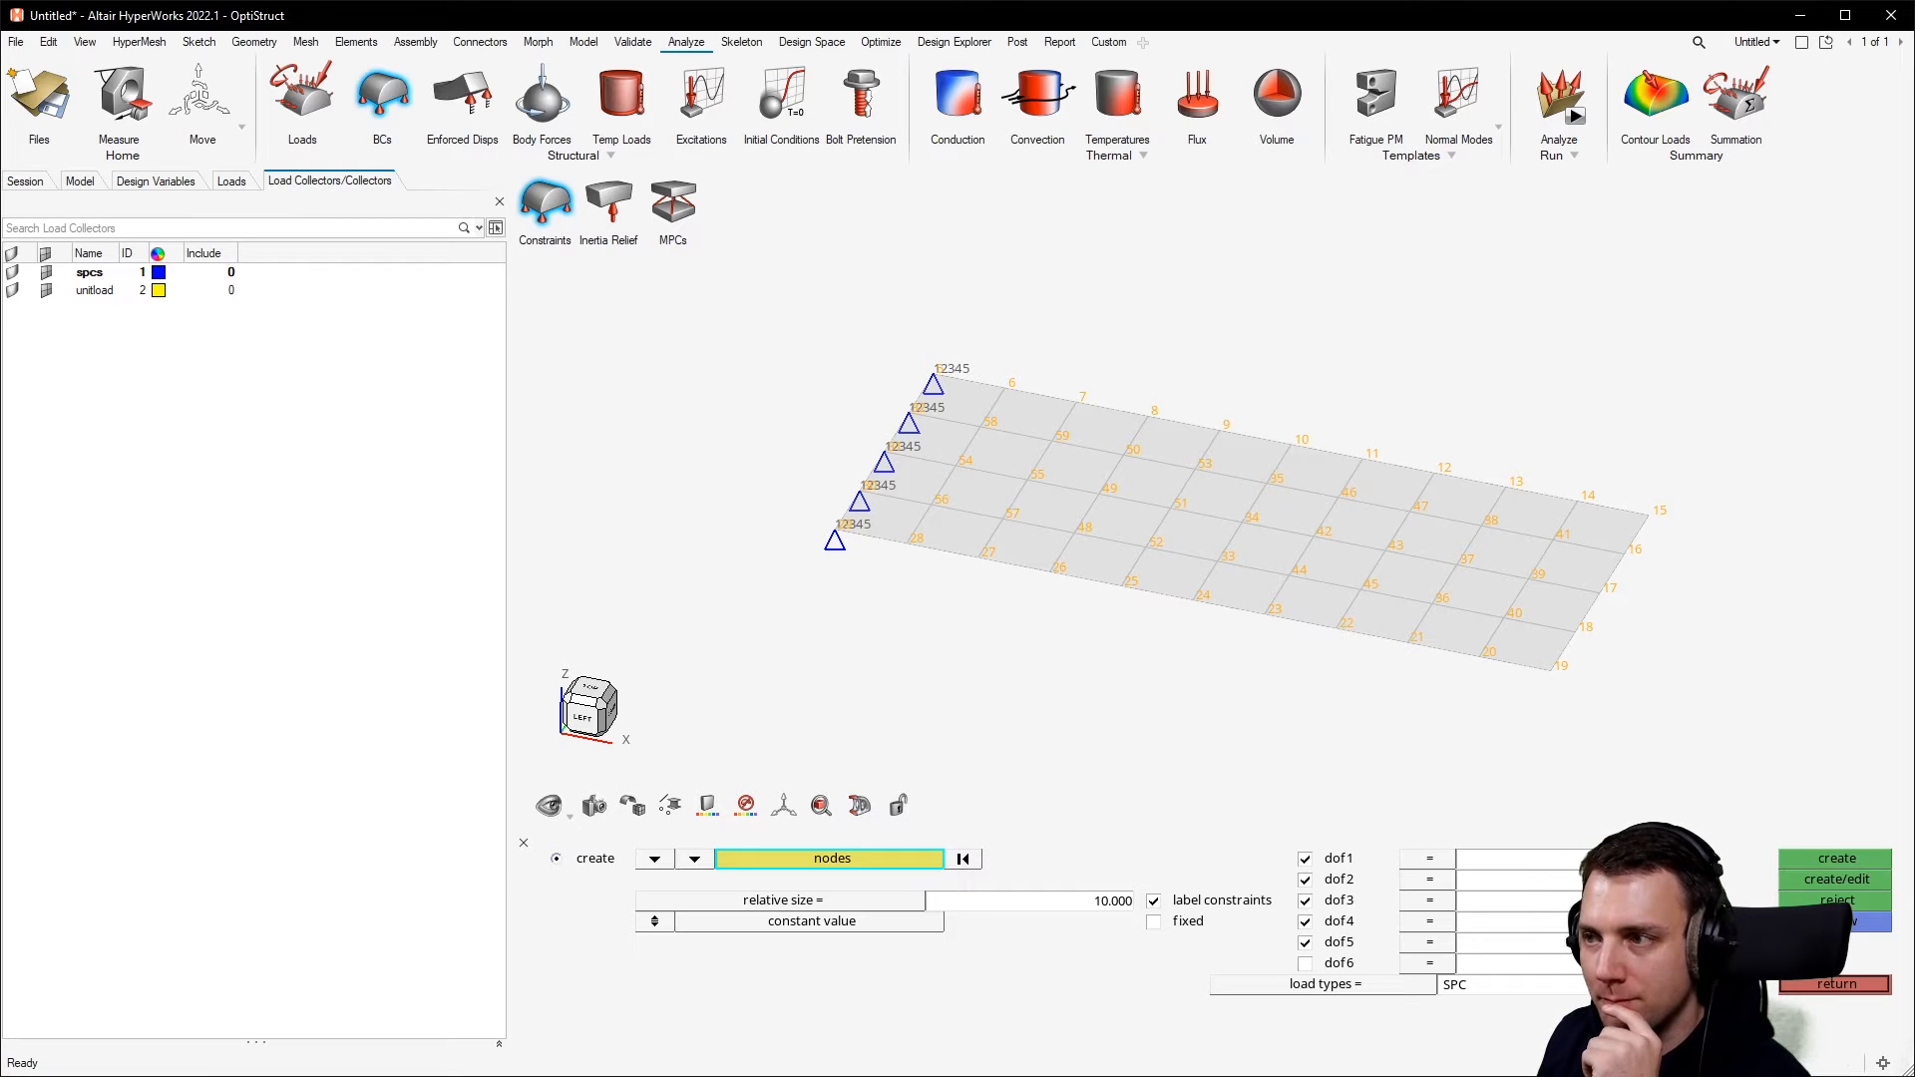
pyautogui.click(1875, 986)
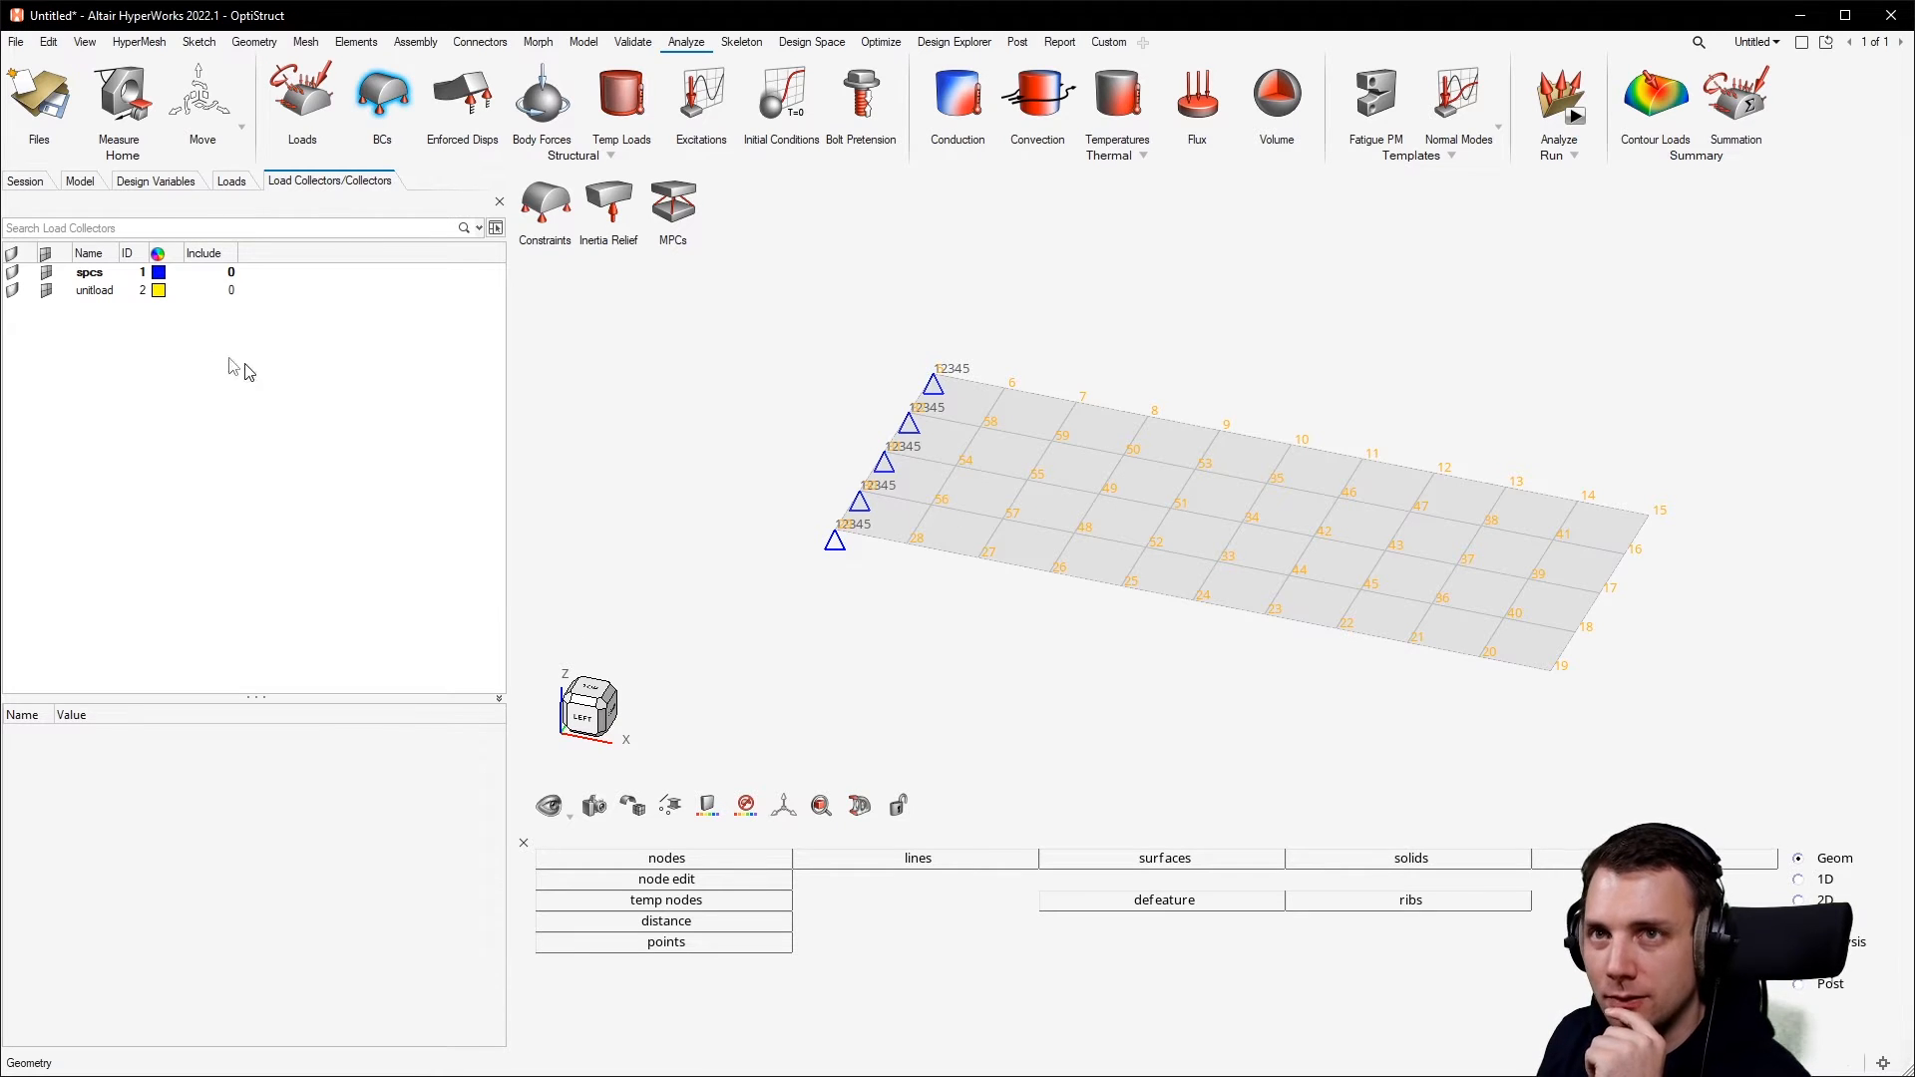
pyautogui.click(90, 291)
pyautogui.rightClick(88, 289)
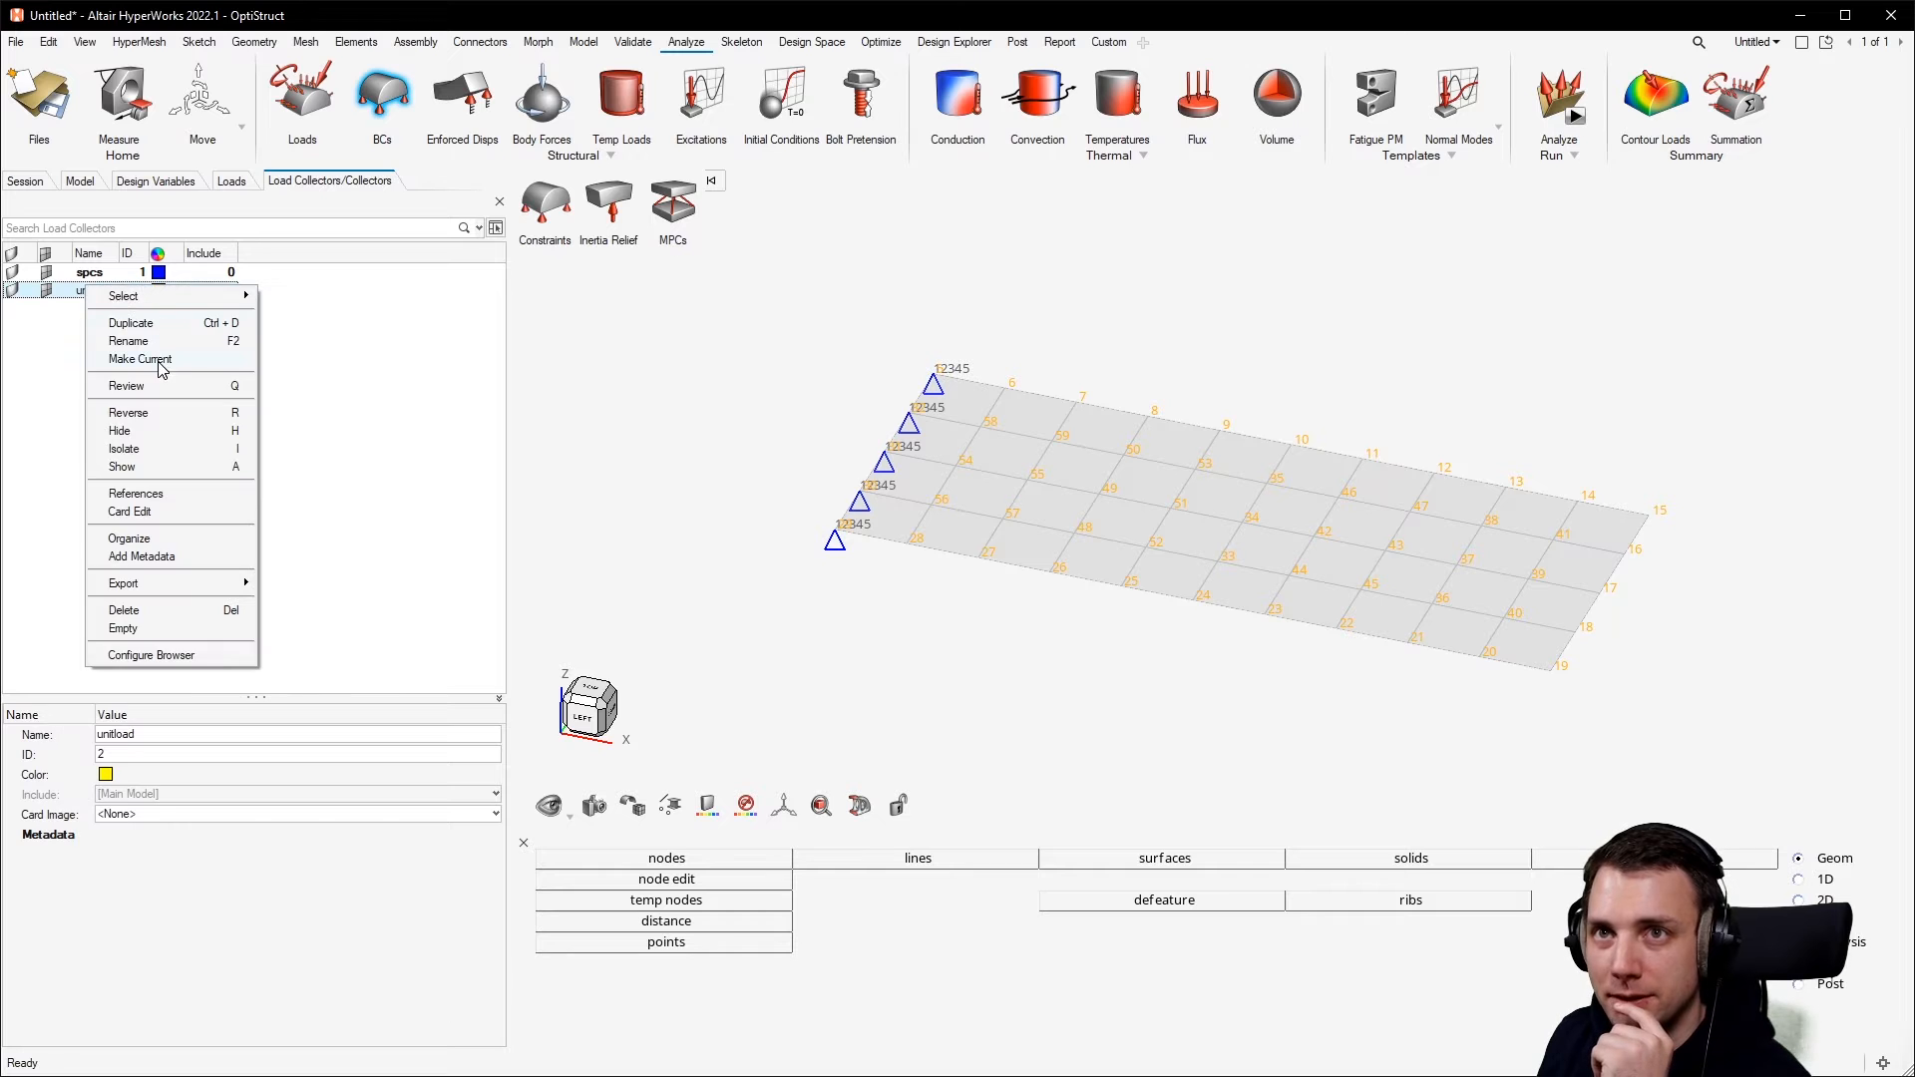
pyautogui.click(160, 359)
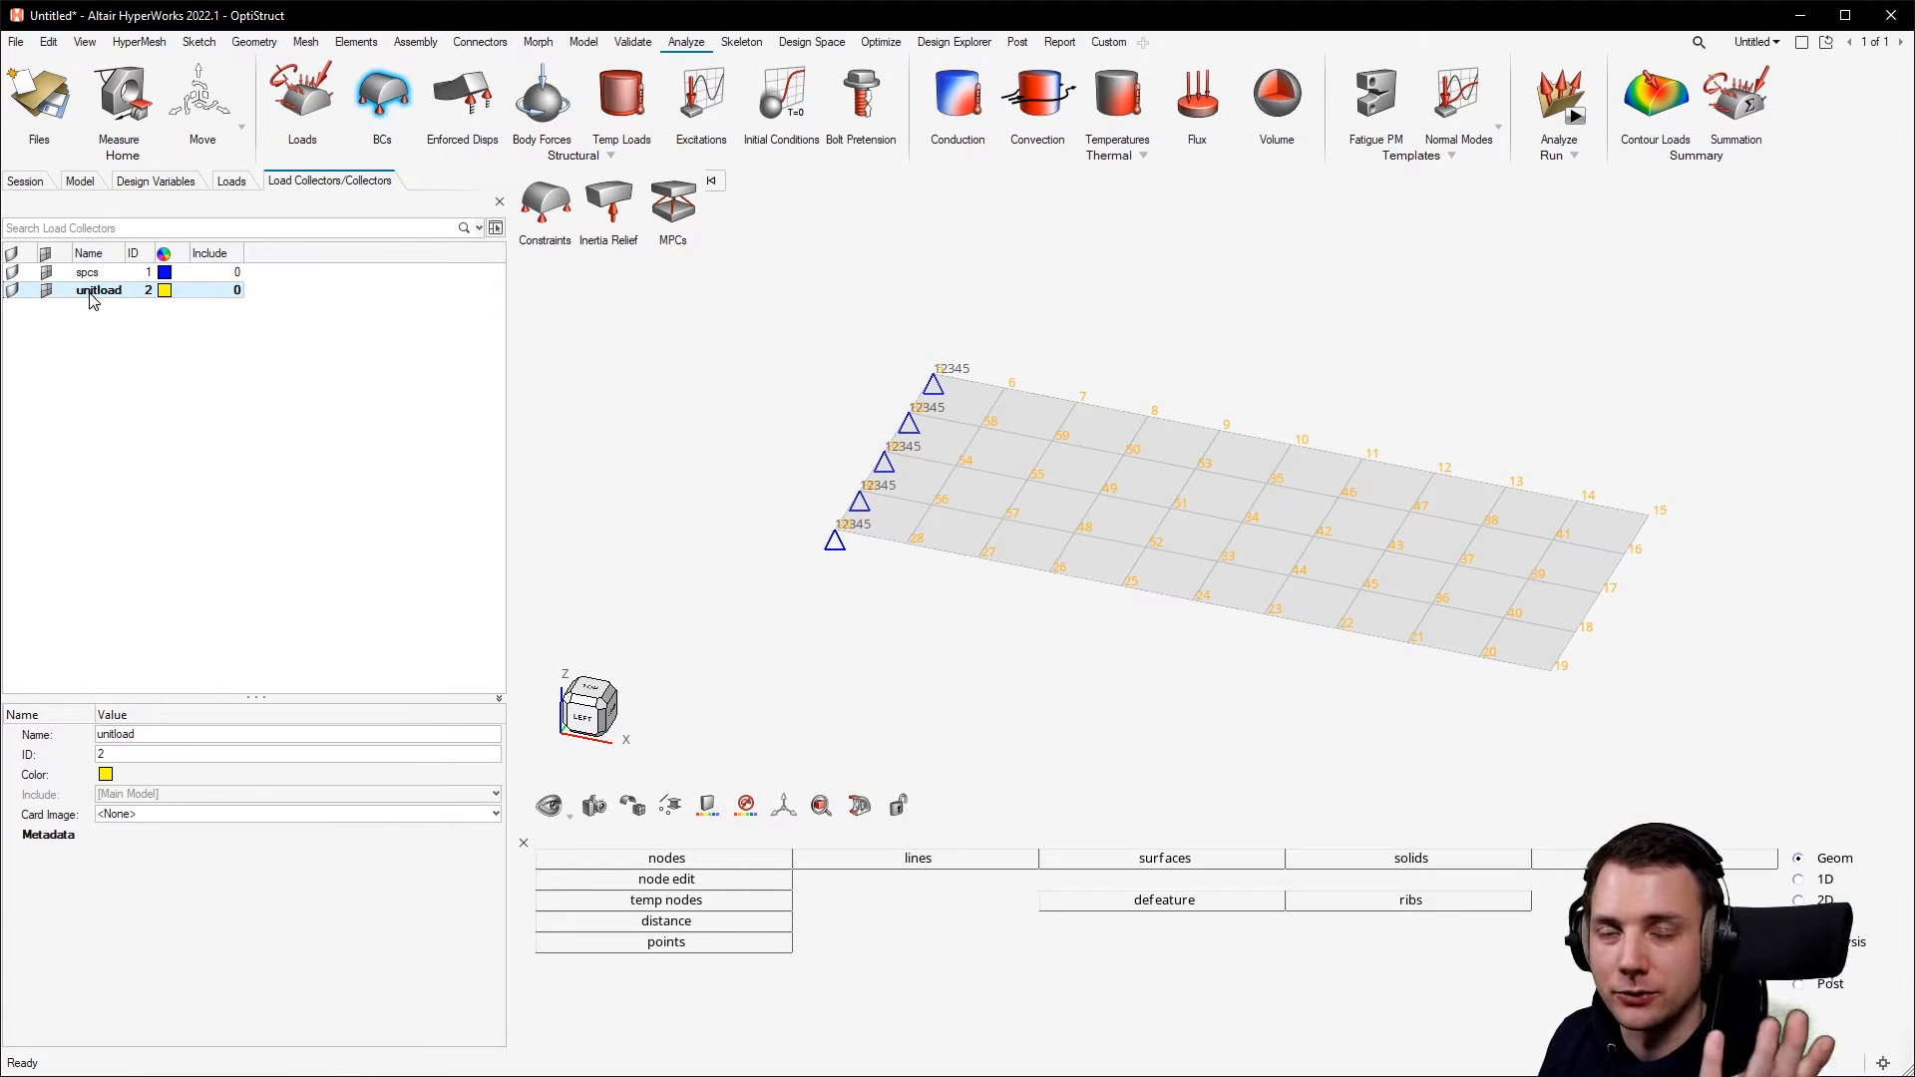
pyautogui.click(154, 292)
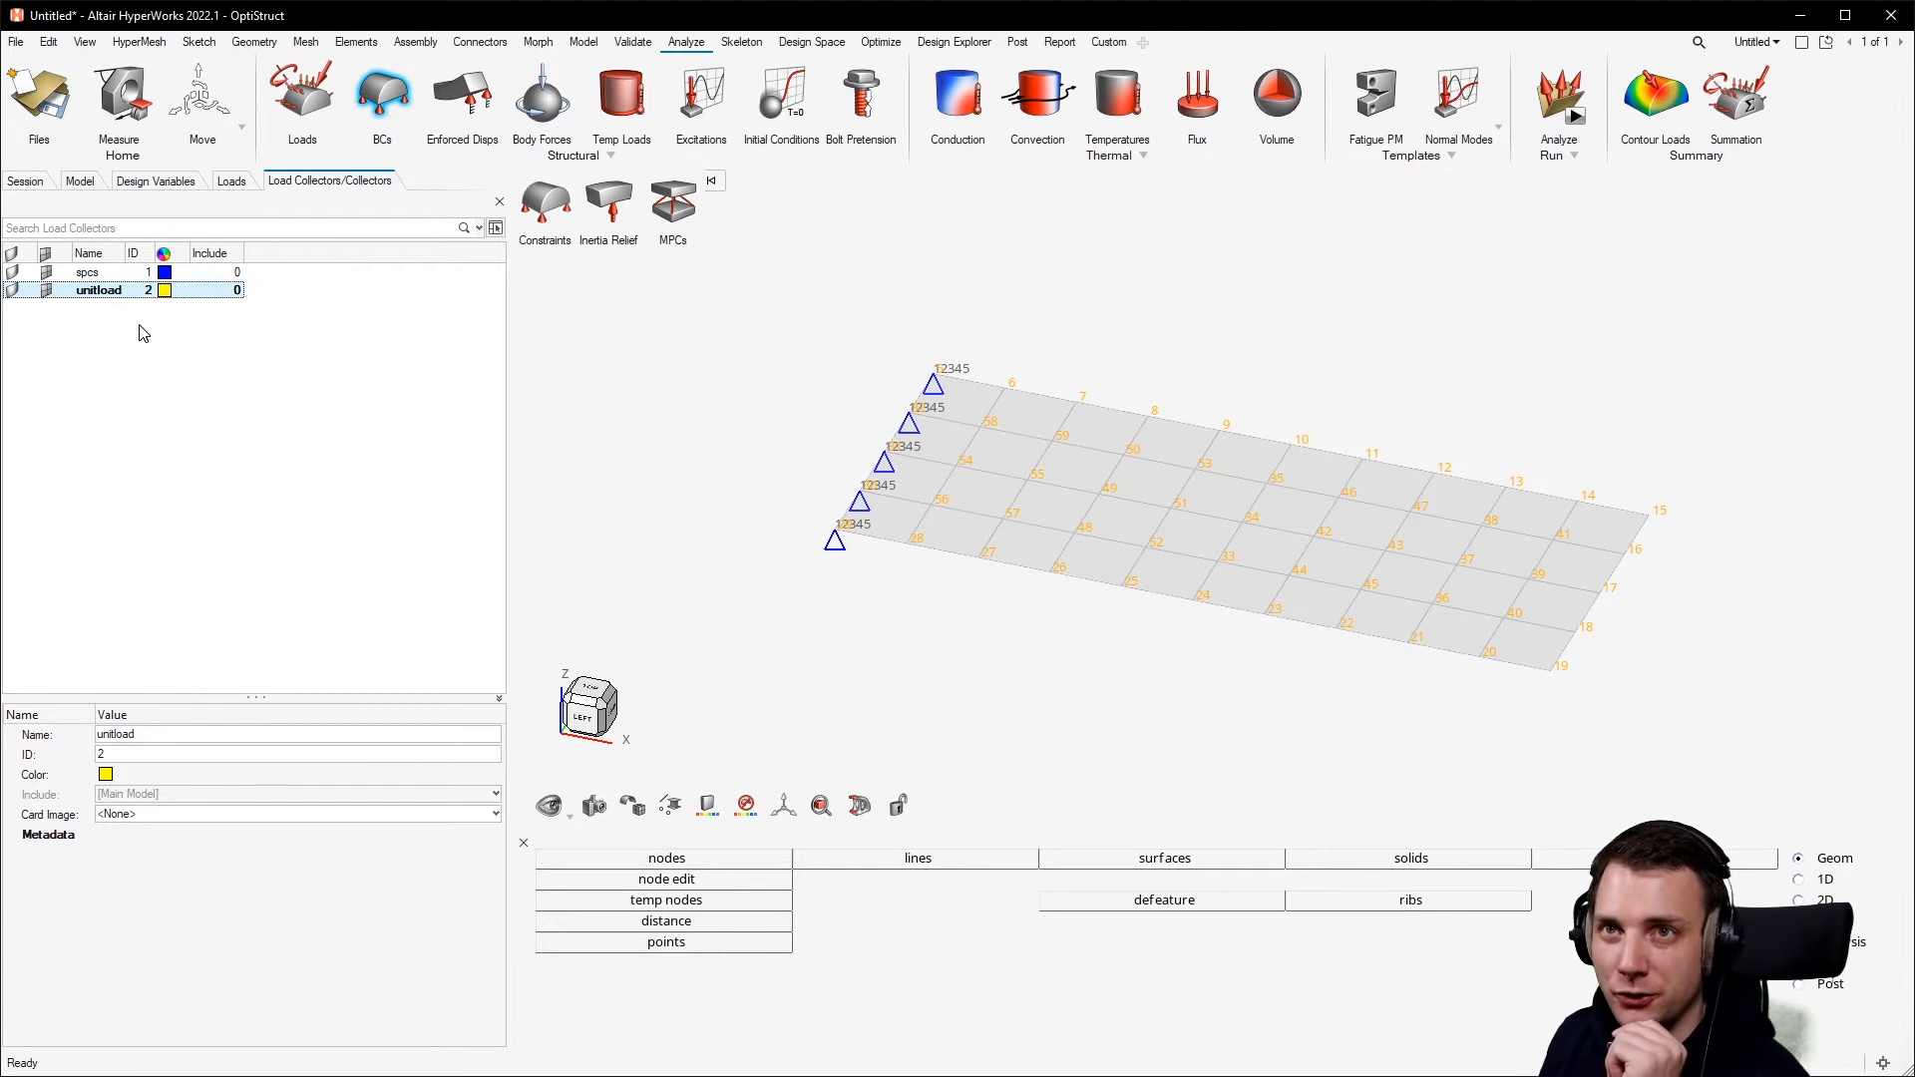
# Reopen the Constraints tool and set the load type to DAREA.
pyautogui.click(303, 89)
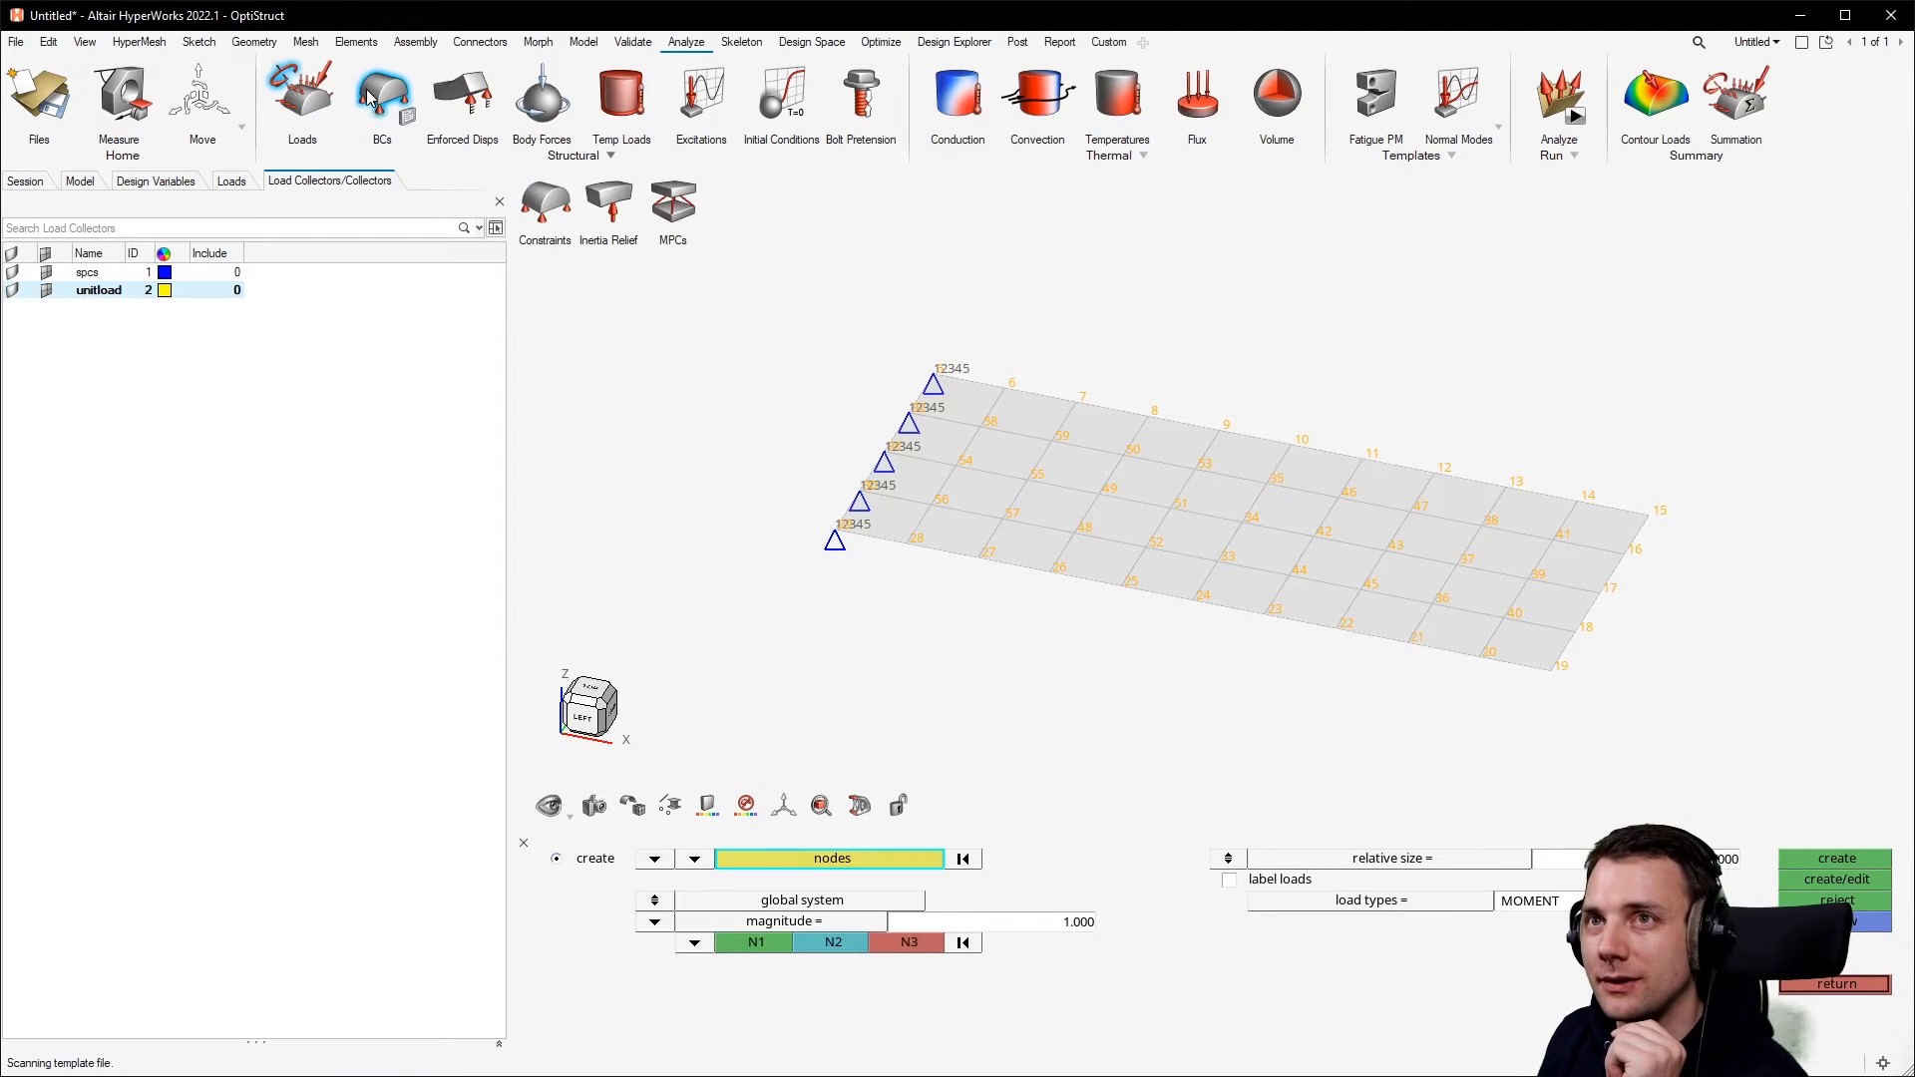
pyautogui.moveTo(369, 100)
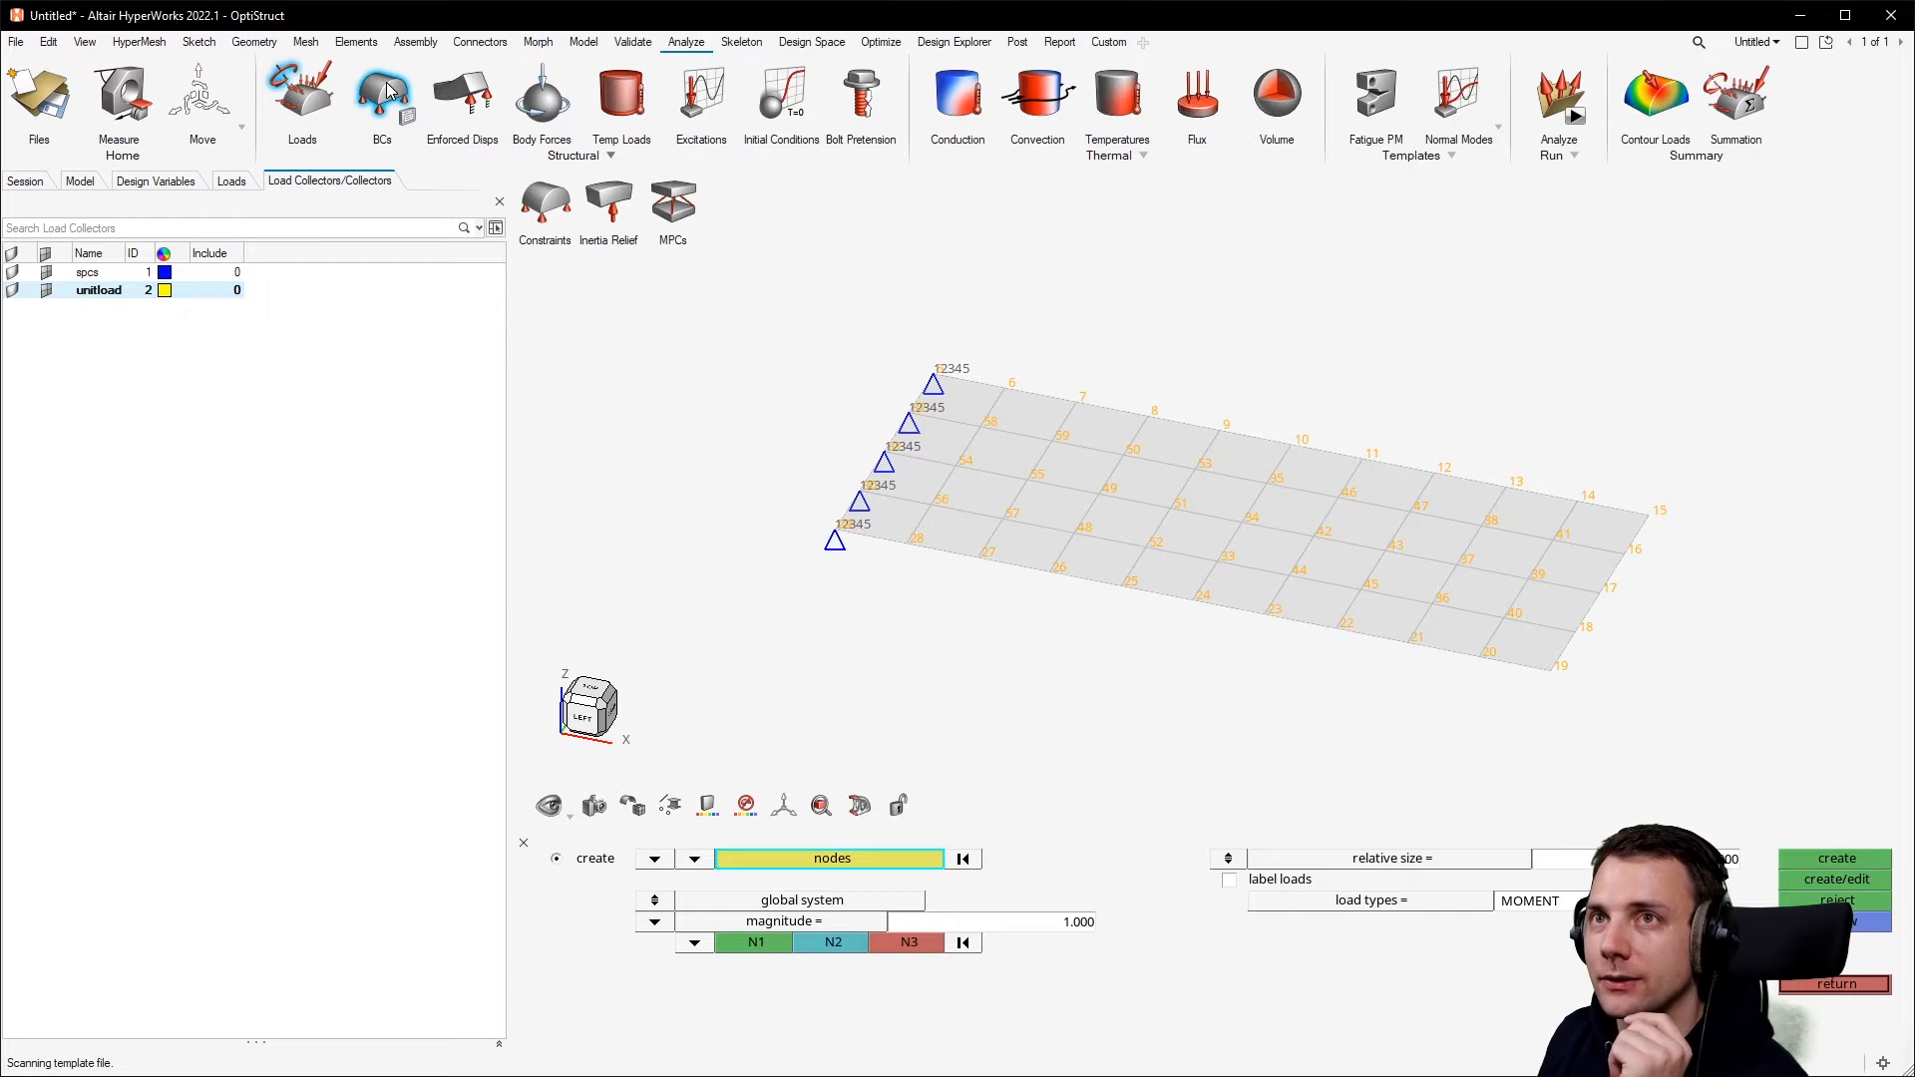
pyautogui.click(547, 204)
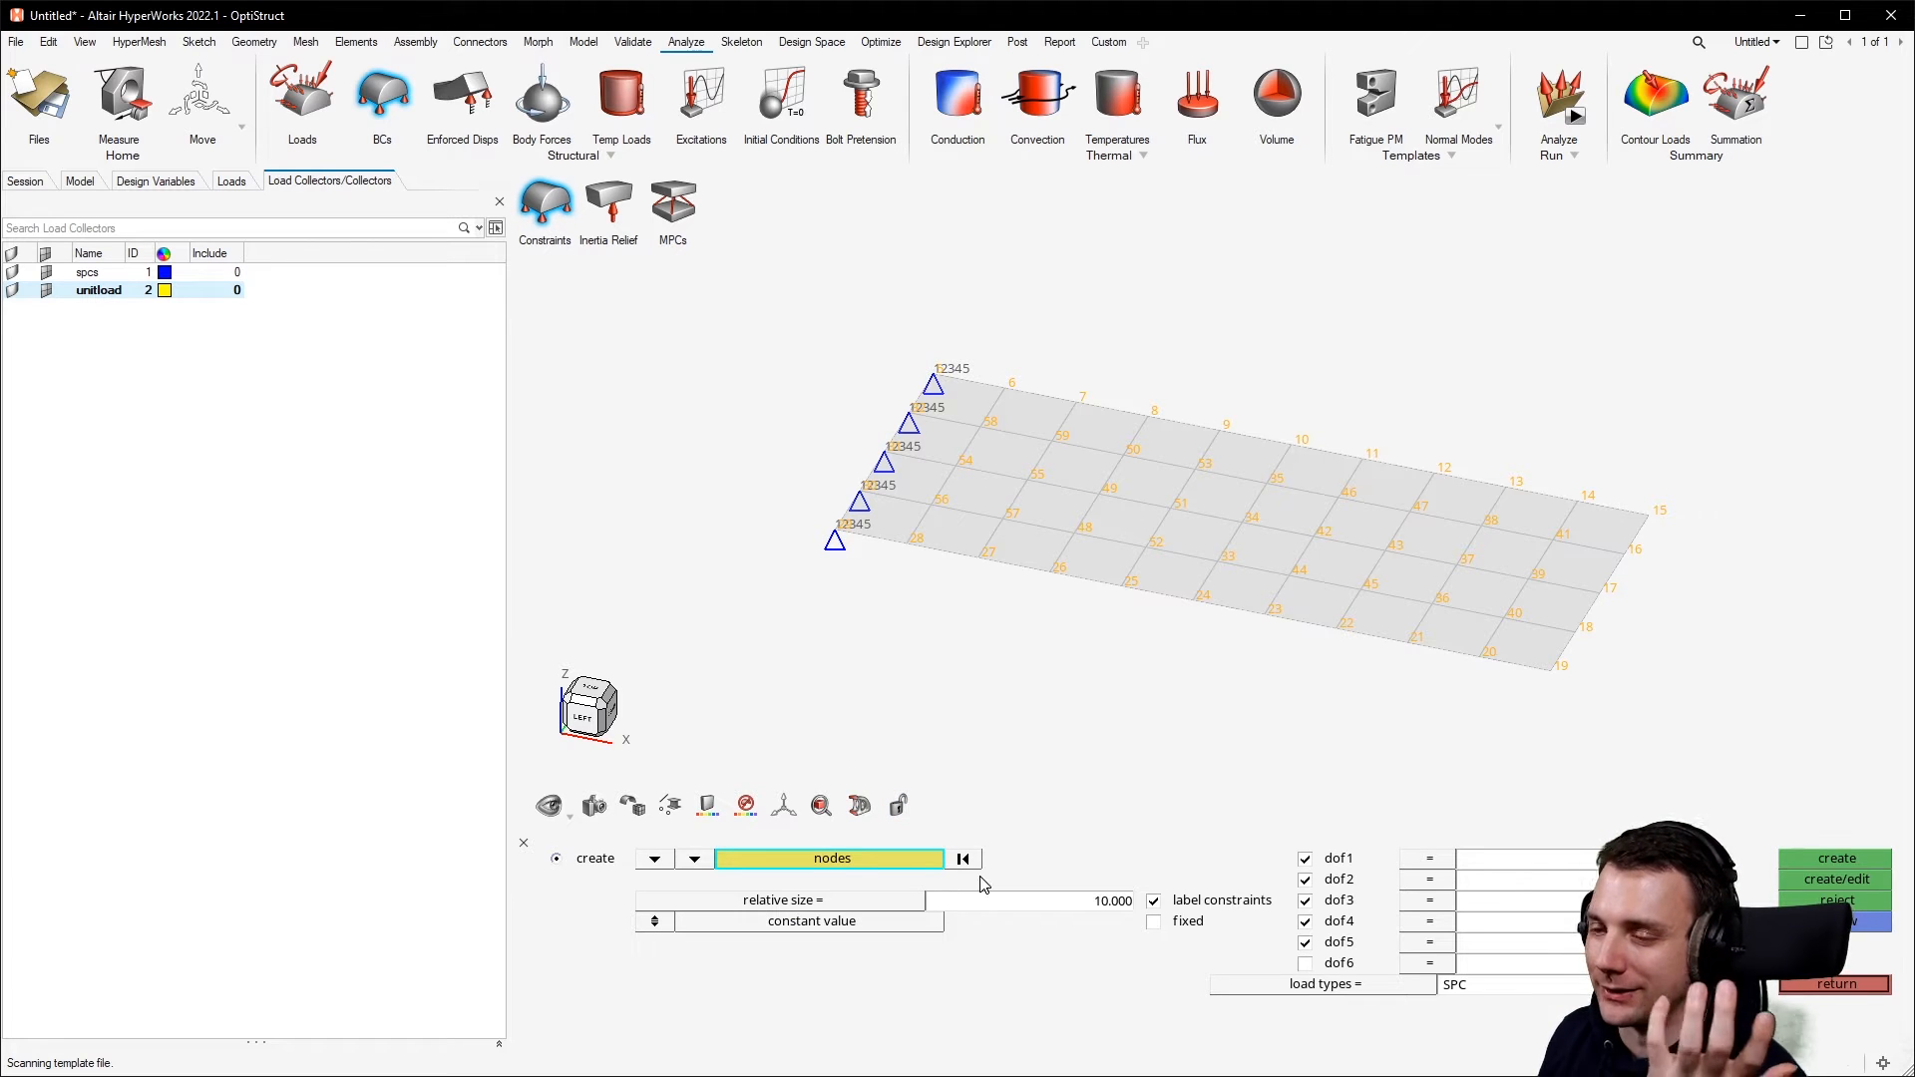
pyautogui.click(1343, 991)
pyautogui.click(1107, 947)
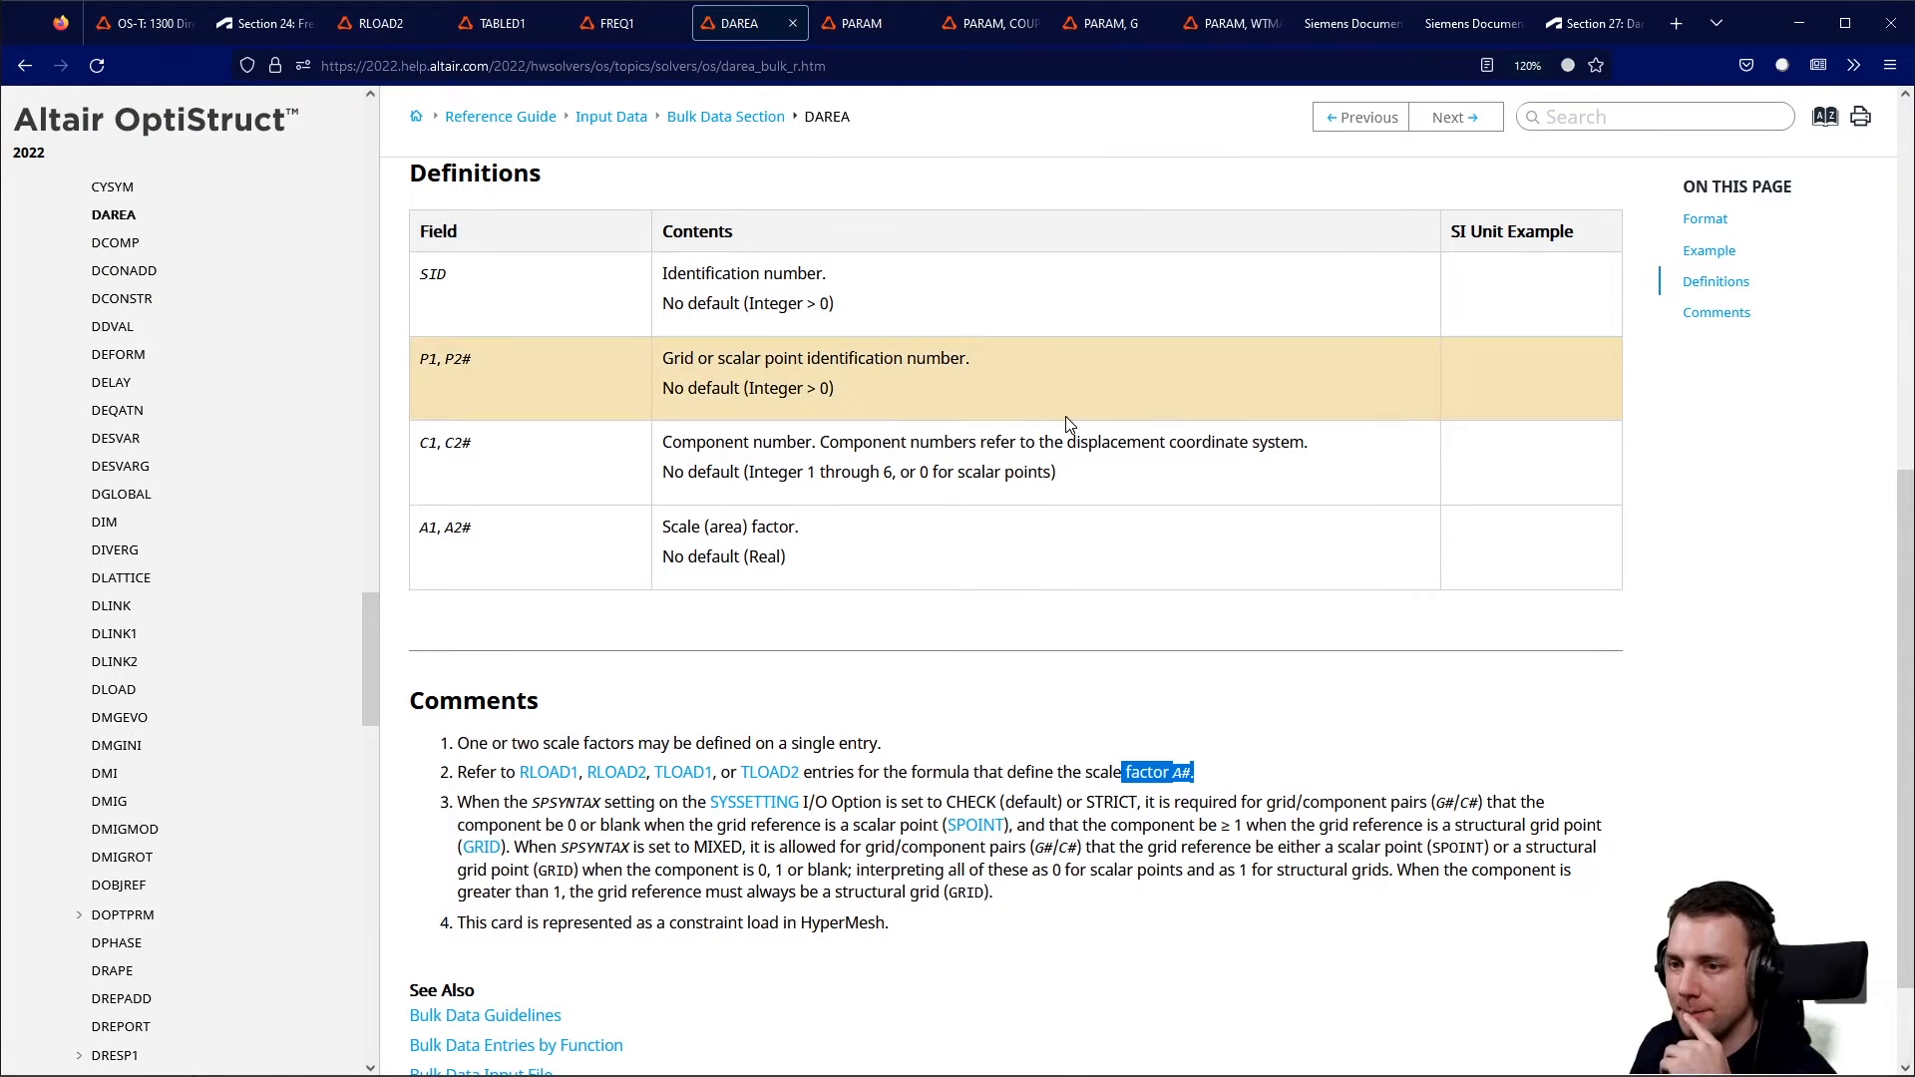
# Read the DAREA page of the OptiStruct help in the browser: its purpose, related RLOAD and TLOAD entries, field definitions and comments.
pyautogui.scroll(5, 1045, 427)
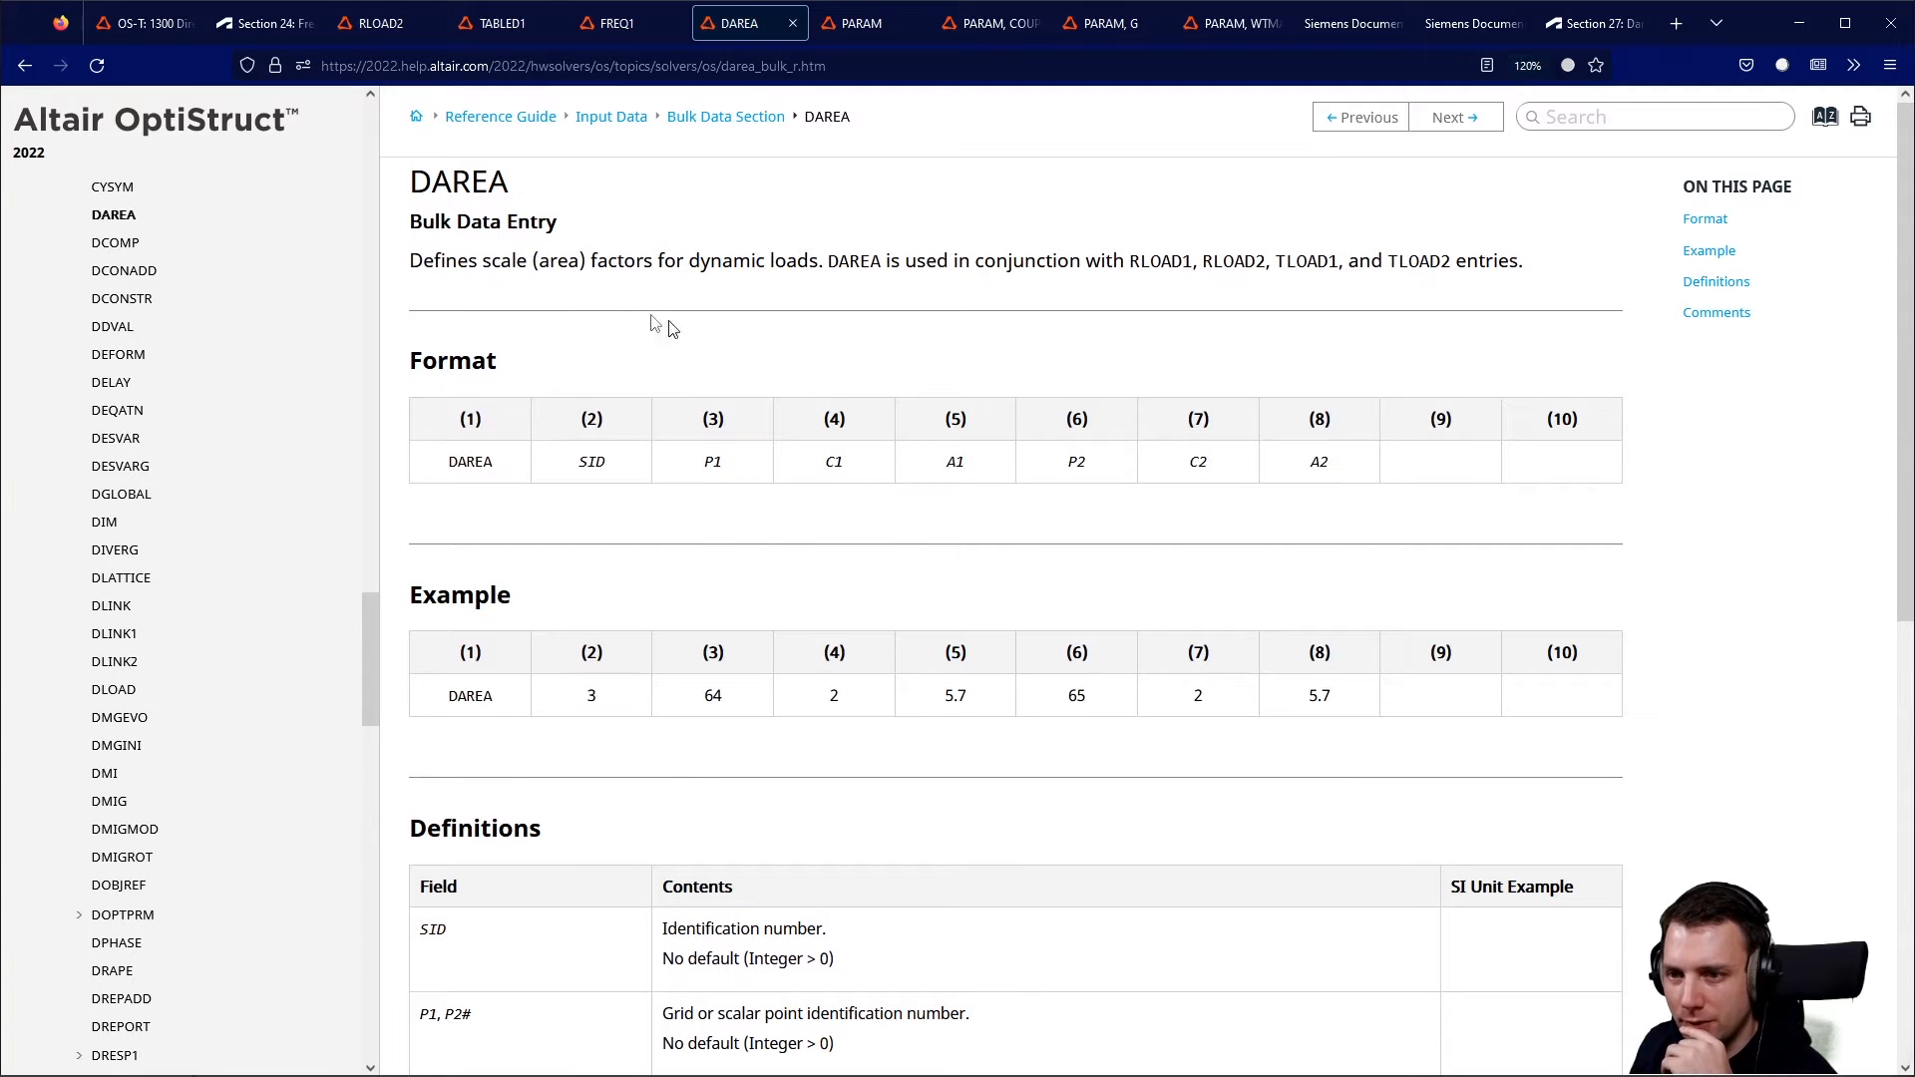
pyautogui.moveTo(479, 261); pyautogui.dragTo(1264, 254)
pyautogui.click(1264, 257)
pyautogui.doubleClick(1161, 261)
pyautogui.doubleClick(1234, 262)
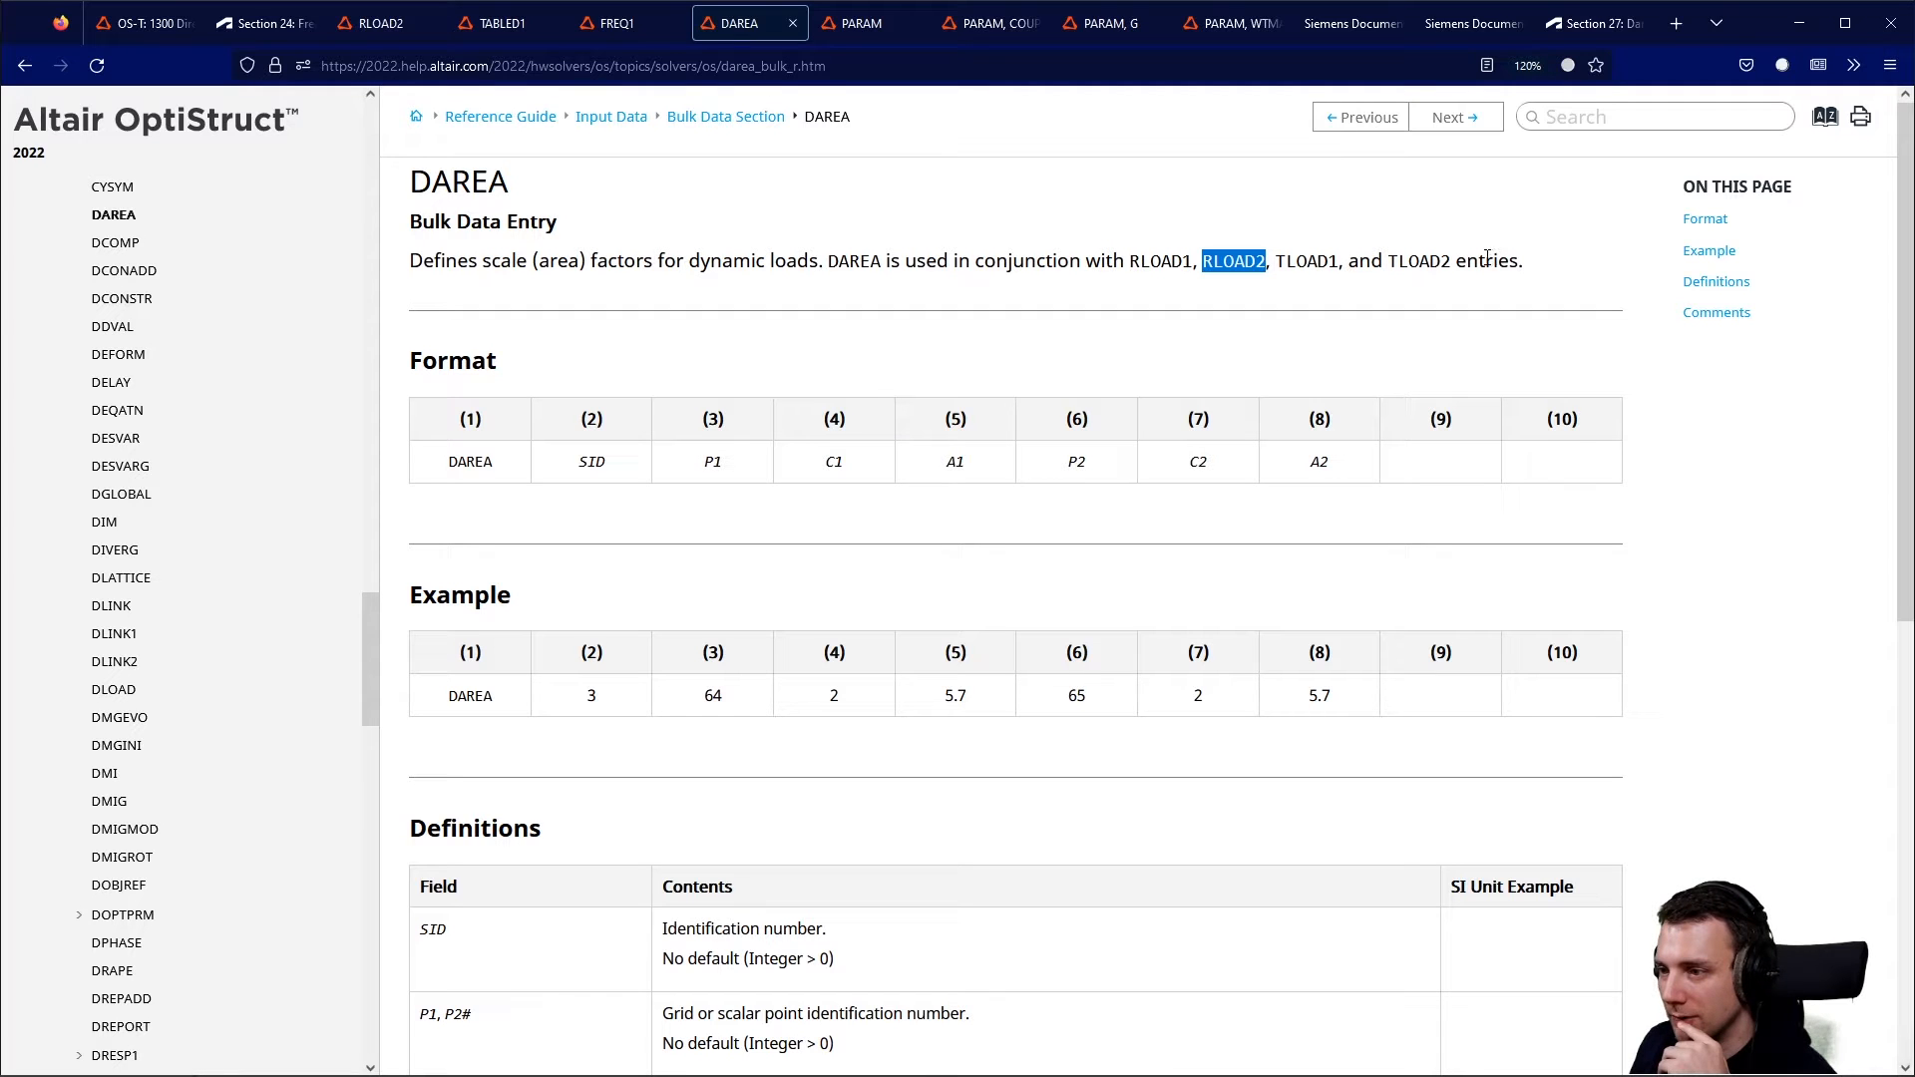
pyautogui.click(1218, 244)
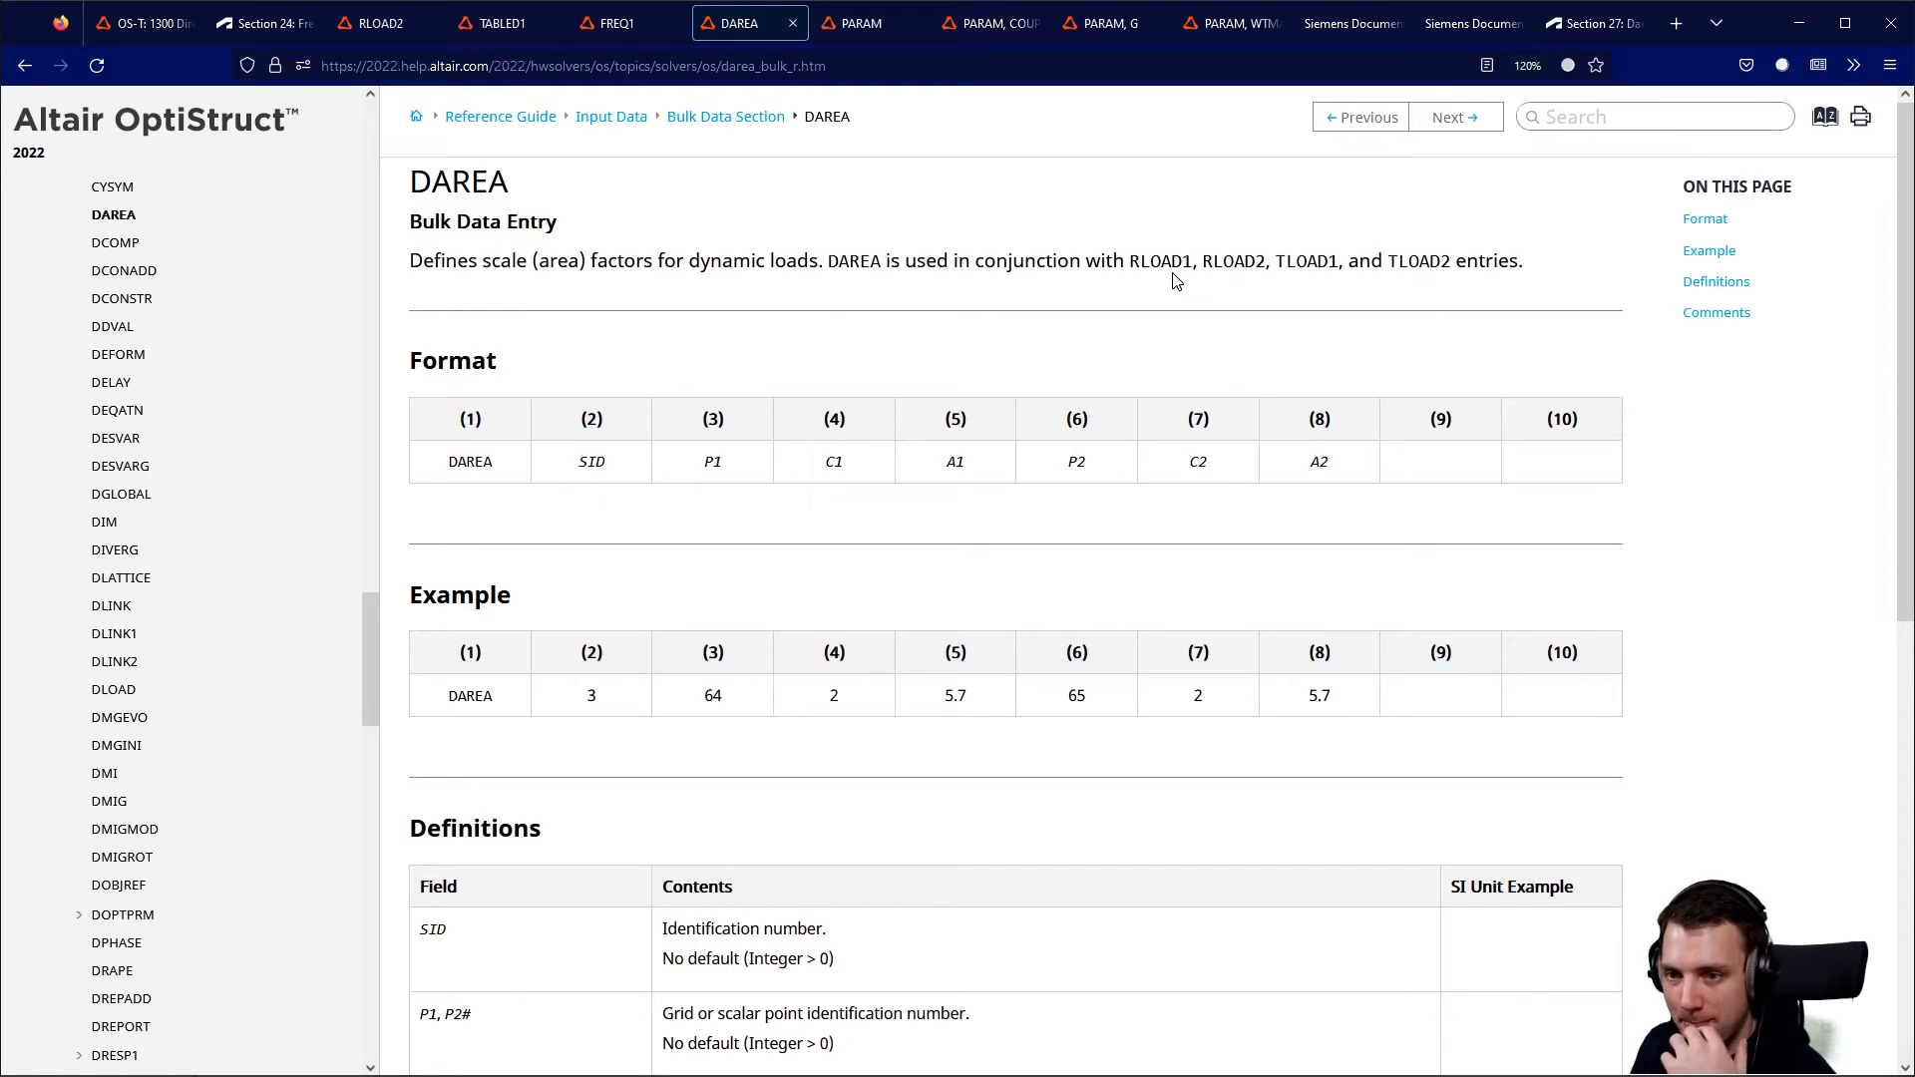
pyautogui.scroll(-7, 1176, 272)
pyautogui.scroll(-1, 1173, 269)
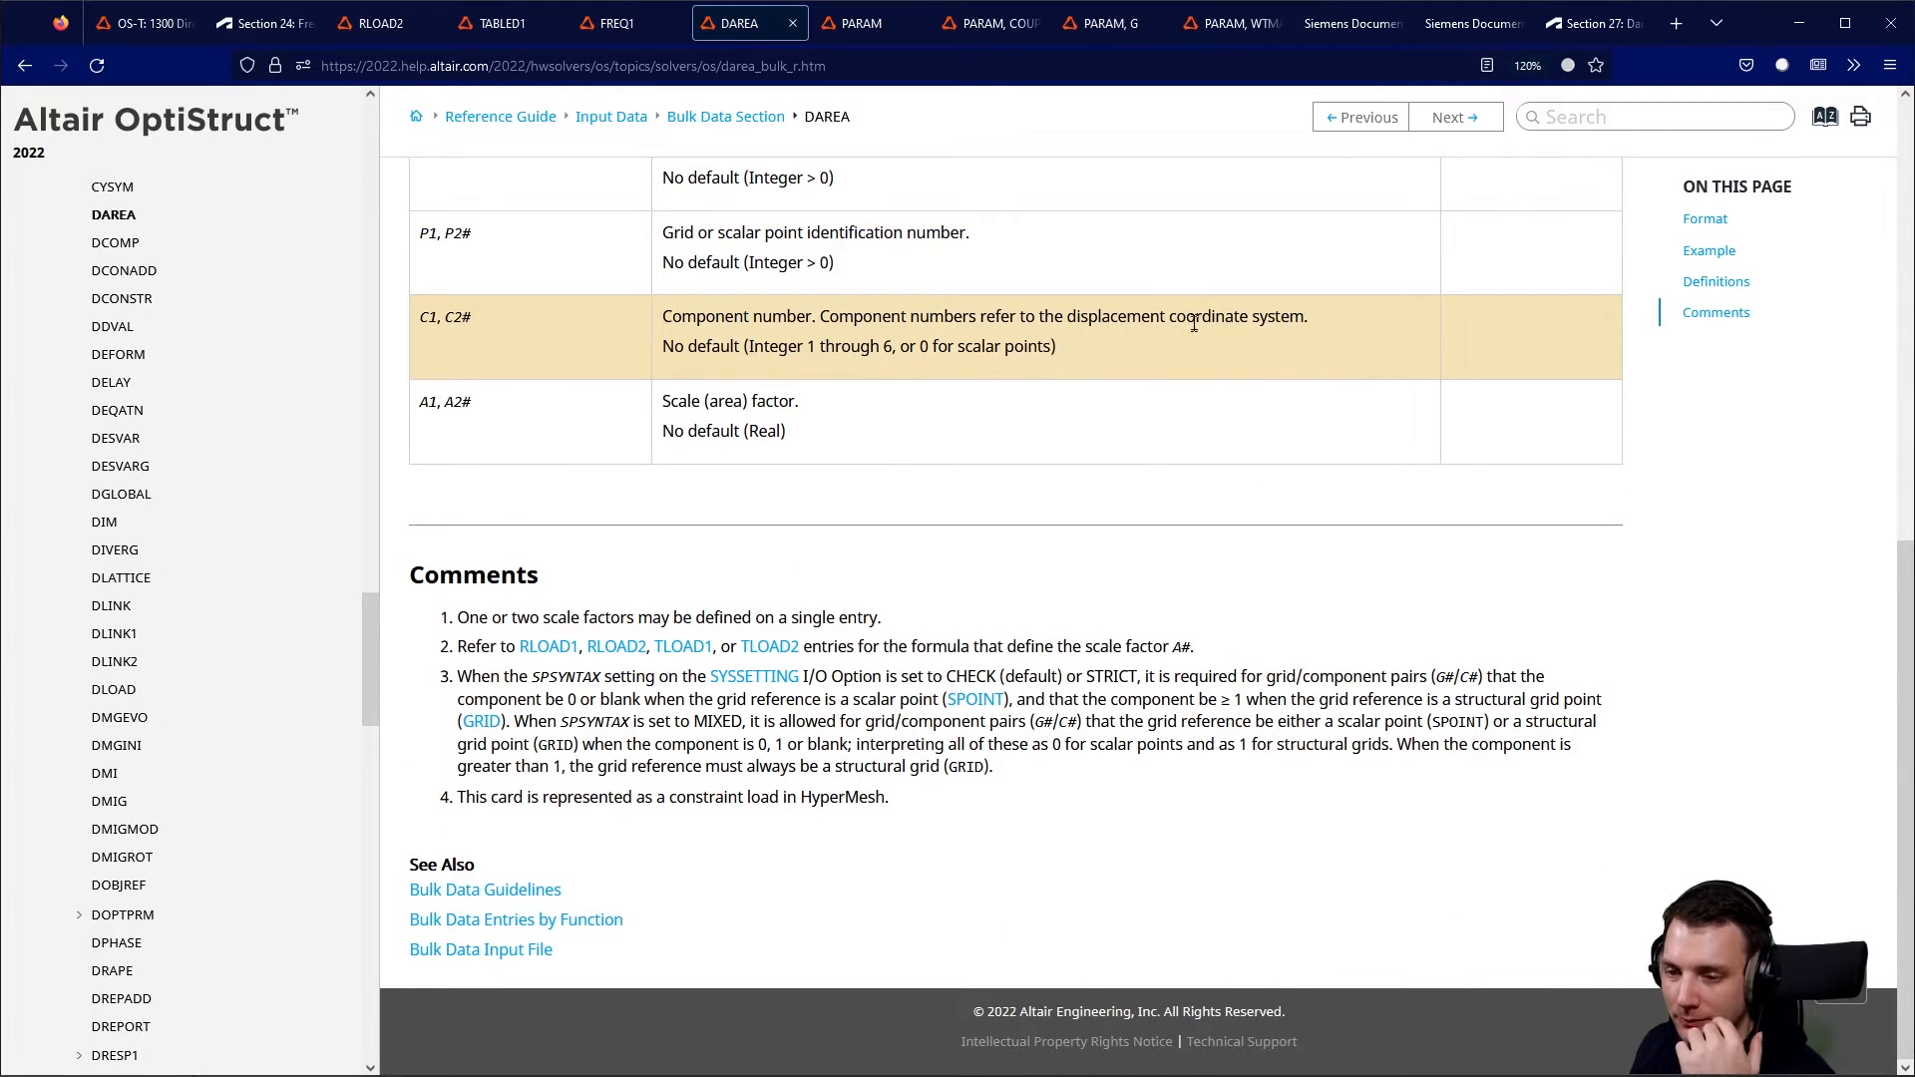
pyautogui.scroll(4, 1127, 462)
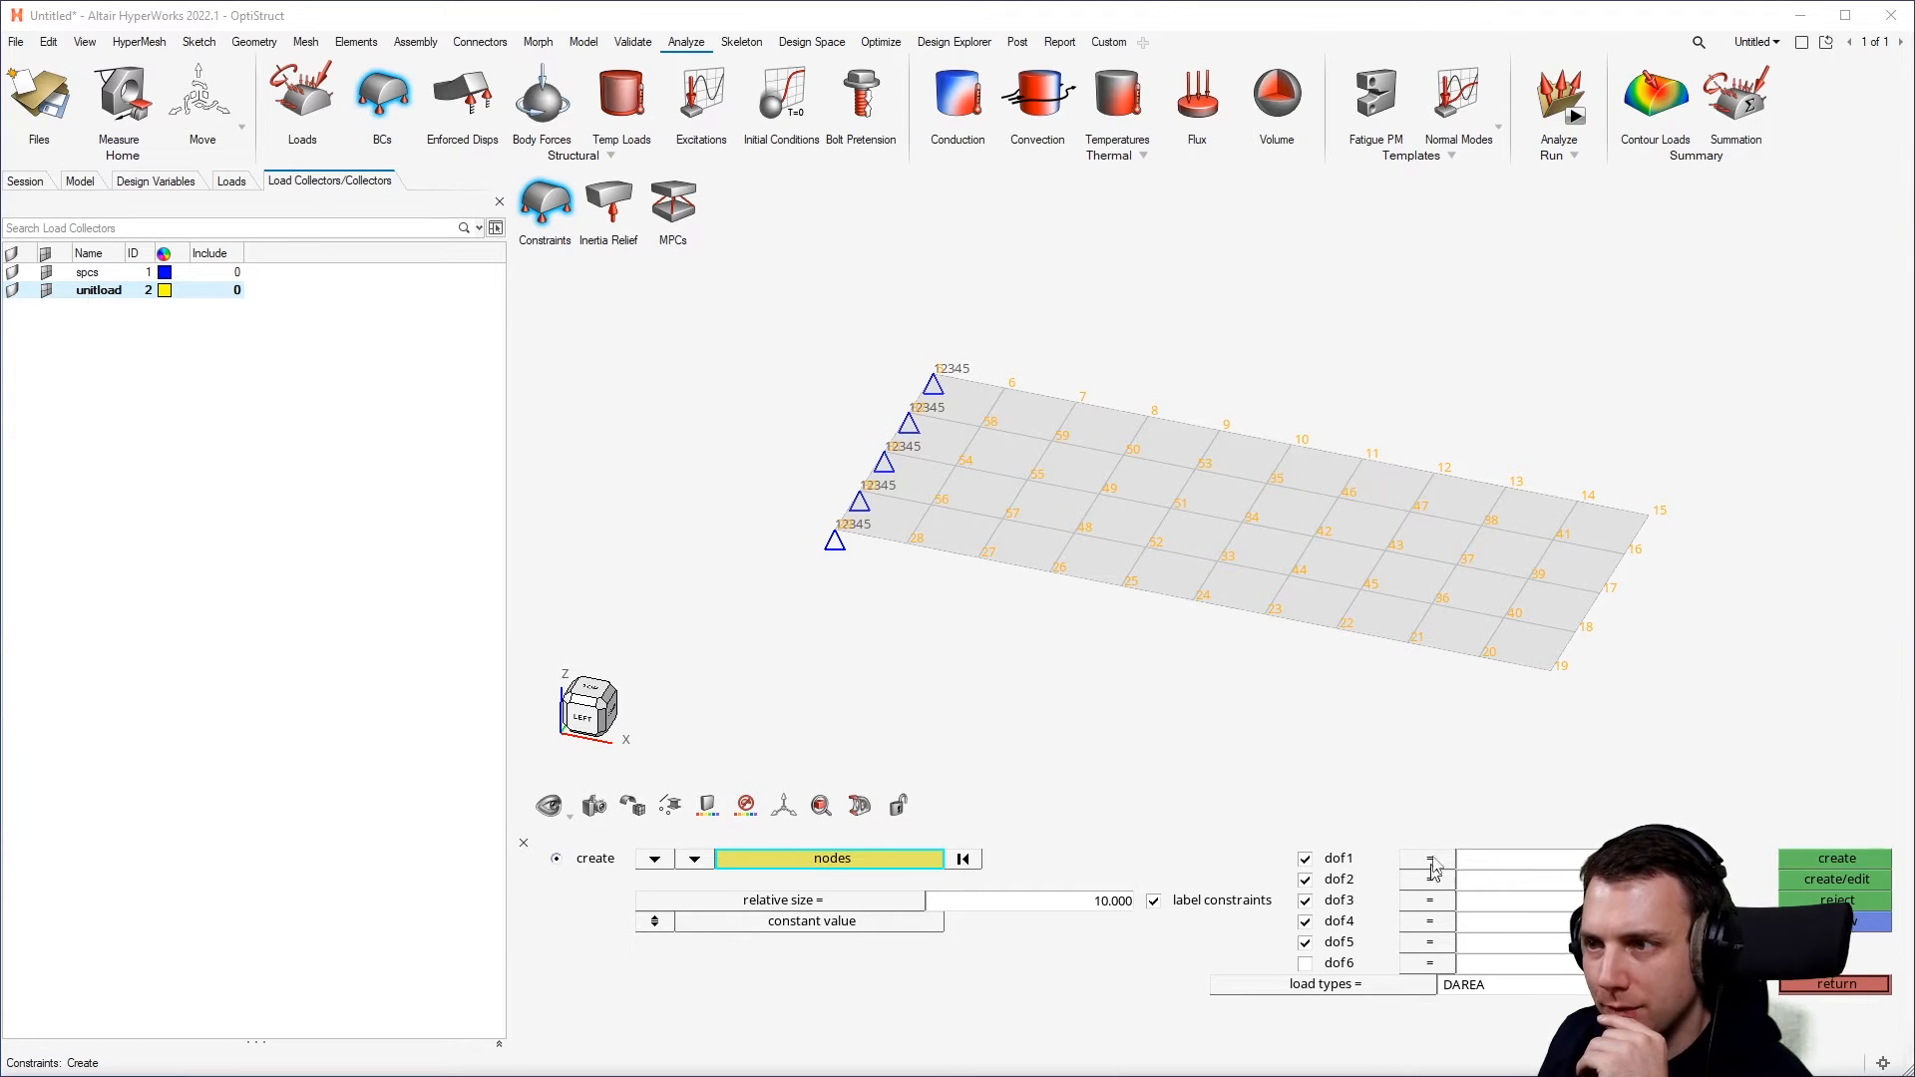
# Leave only dof3 active for the DAREA load and set its value to 20.
pyautogui.click(1305, 942)
pyautogui.click(1305, 921)
pyautogui.click(1304, 858)
pyautogui.click(1304, 880)
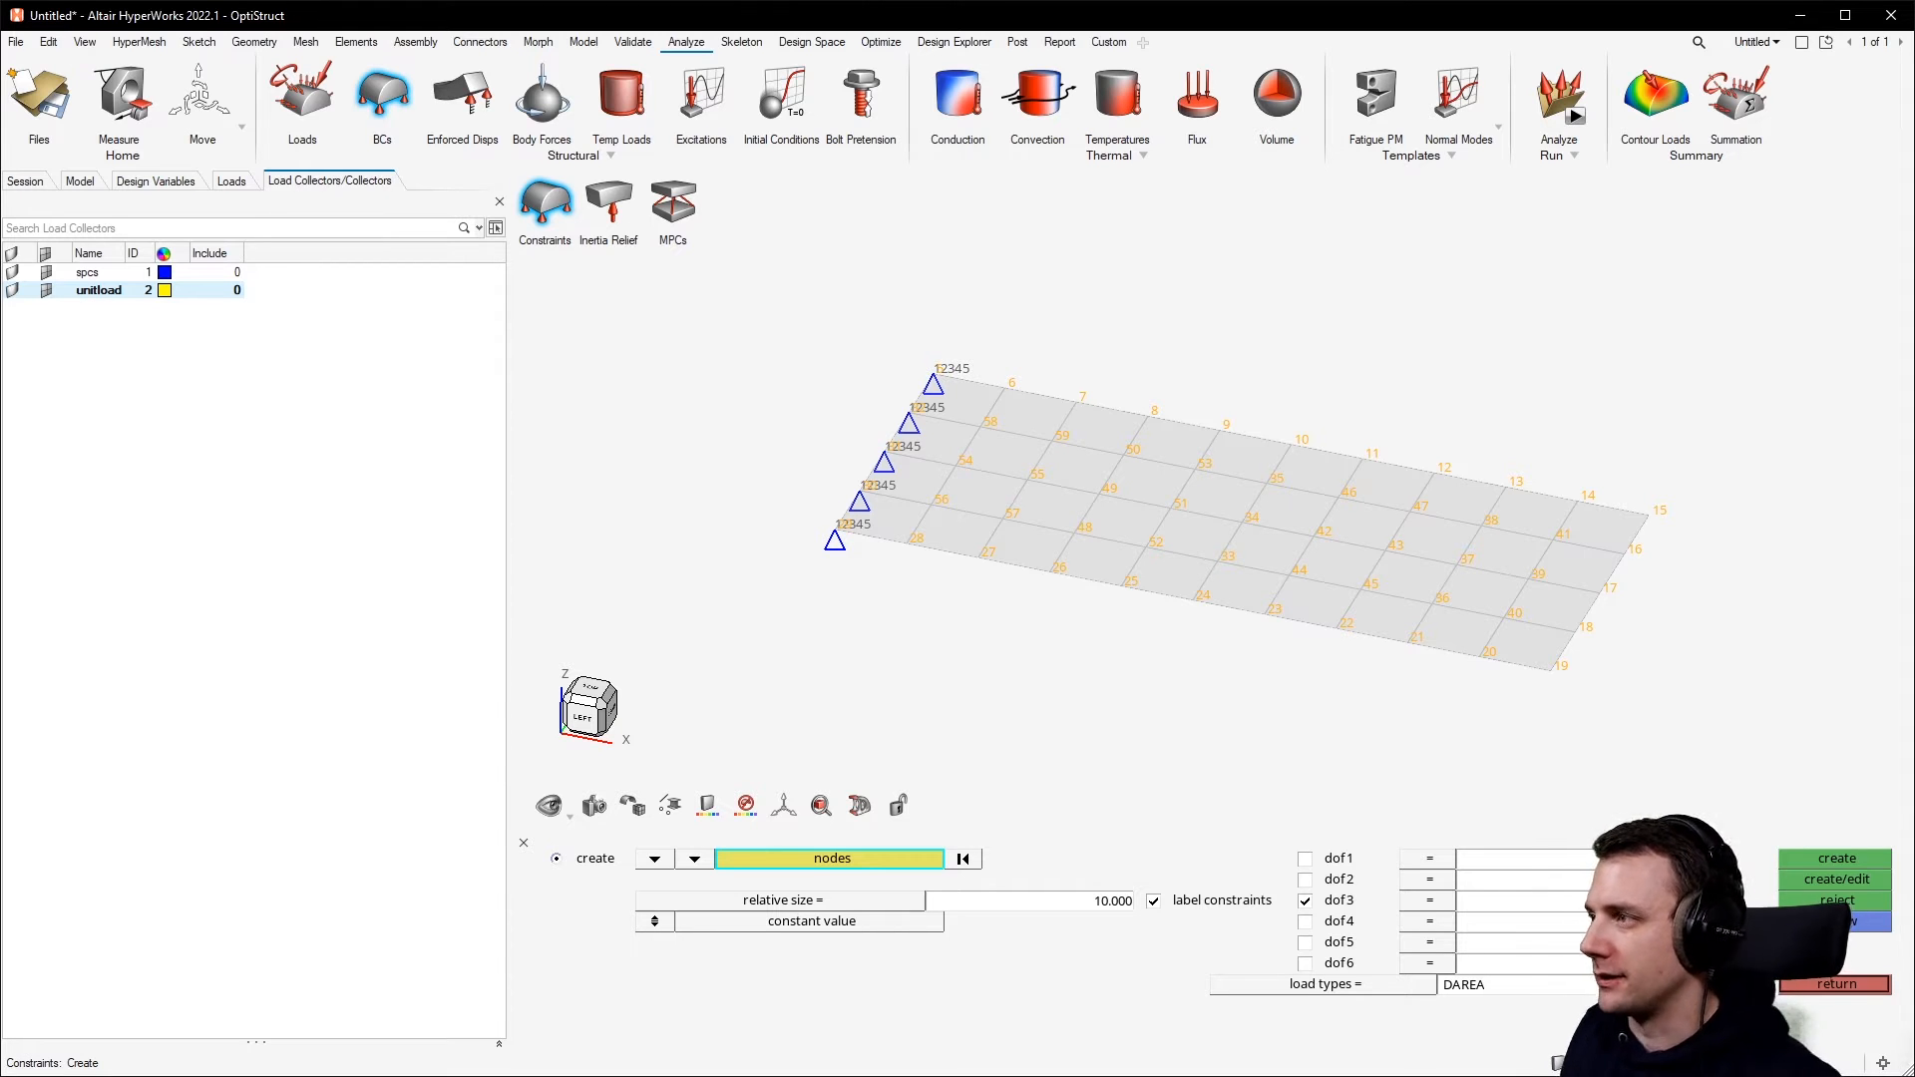
pyautogui.click(1650, 906)
pyautogui.write('20')
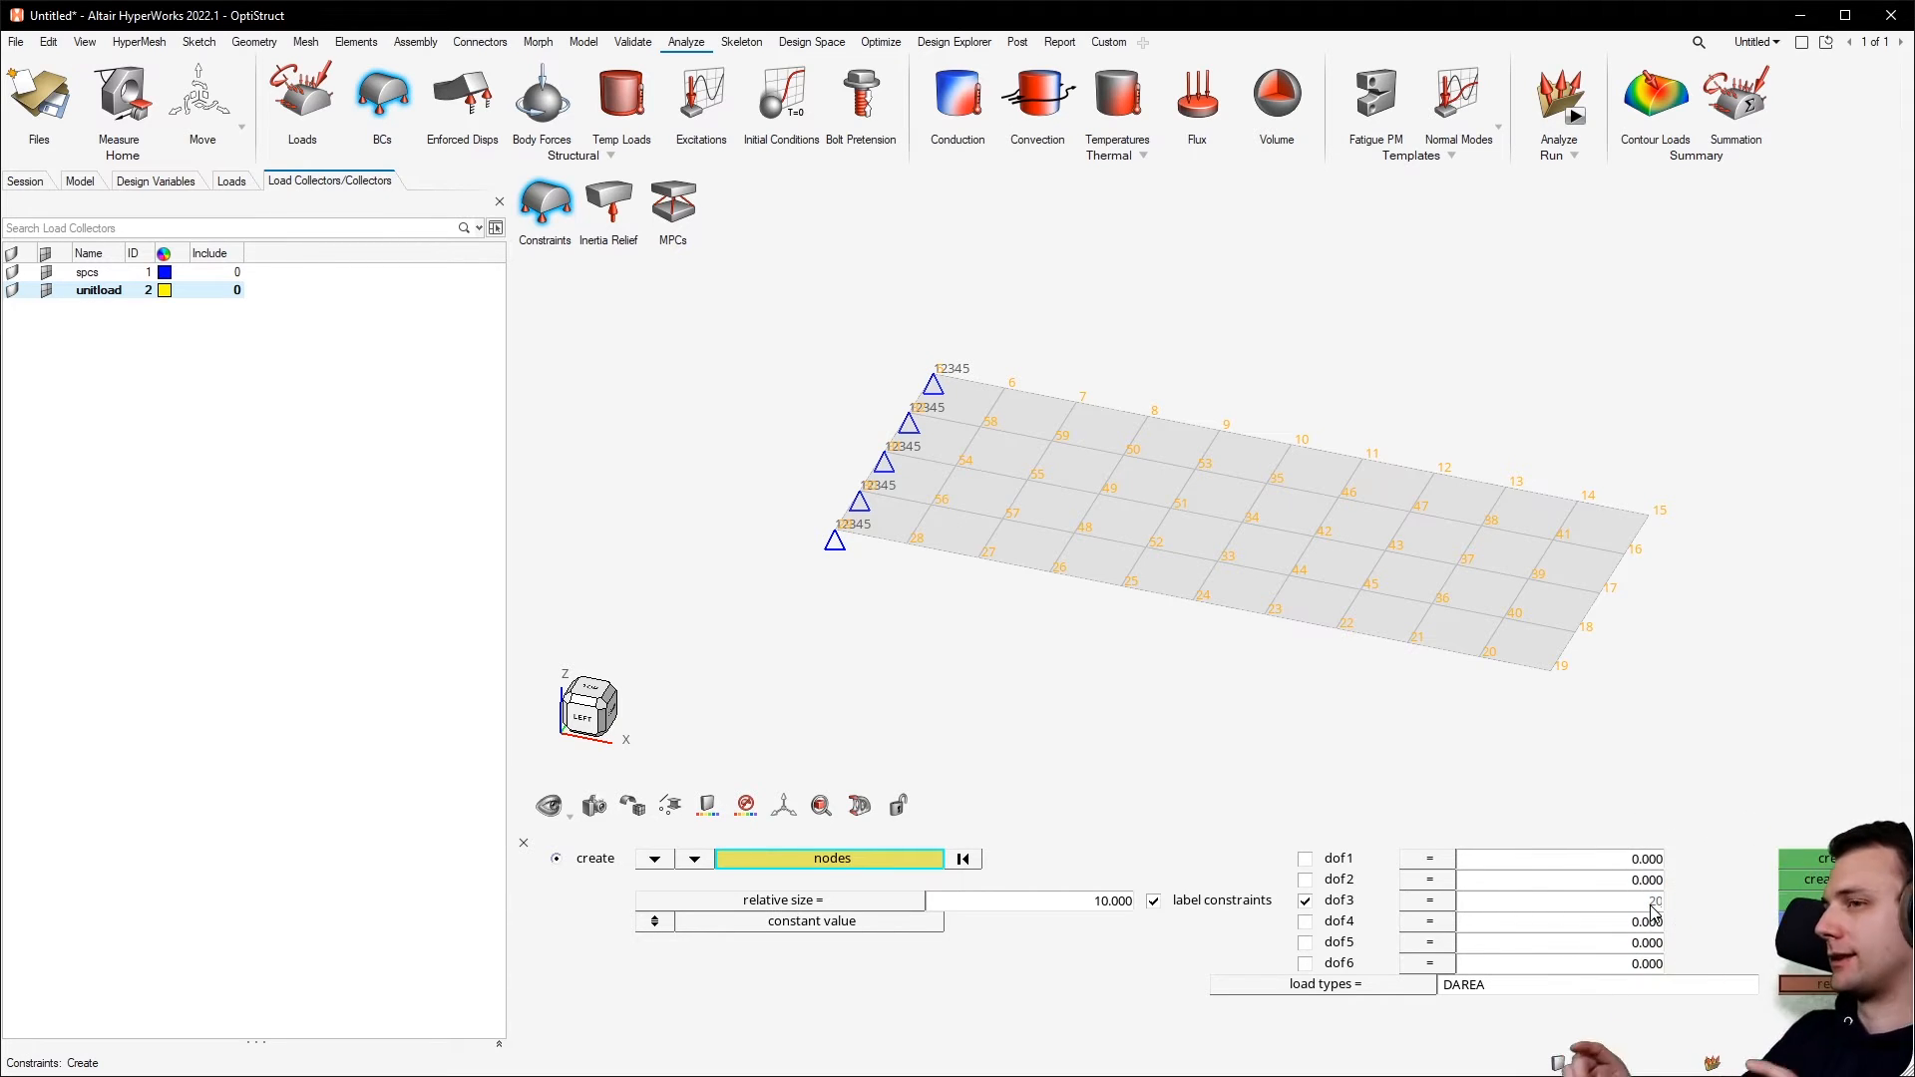
pyautogui.press('Return')
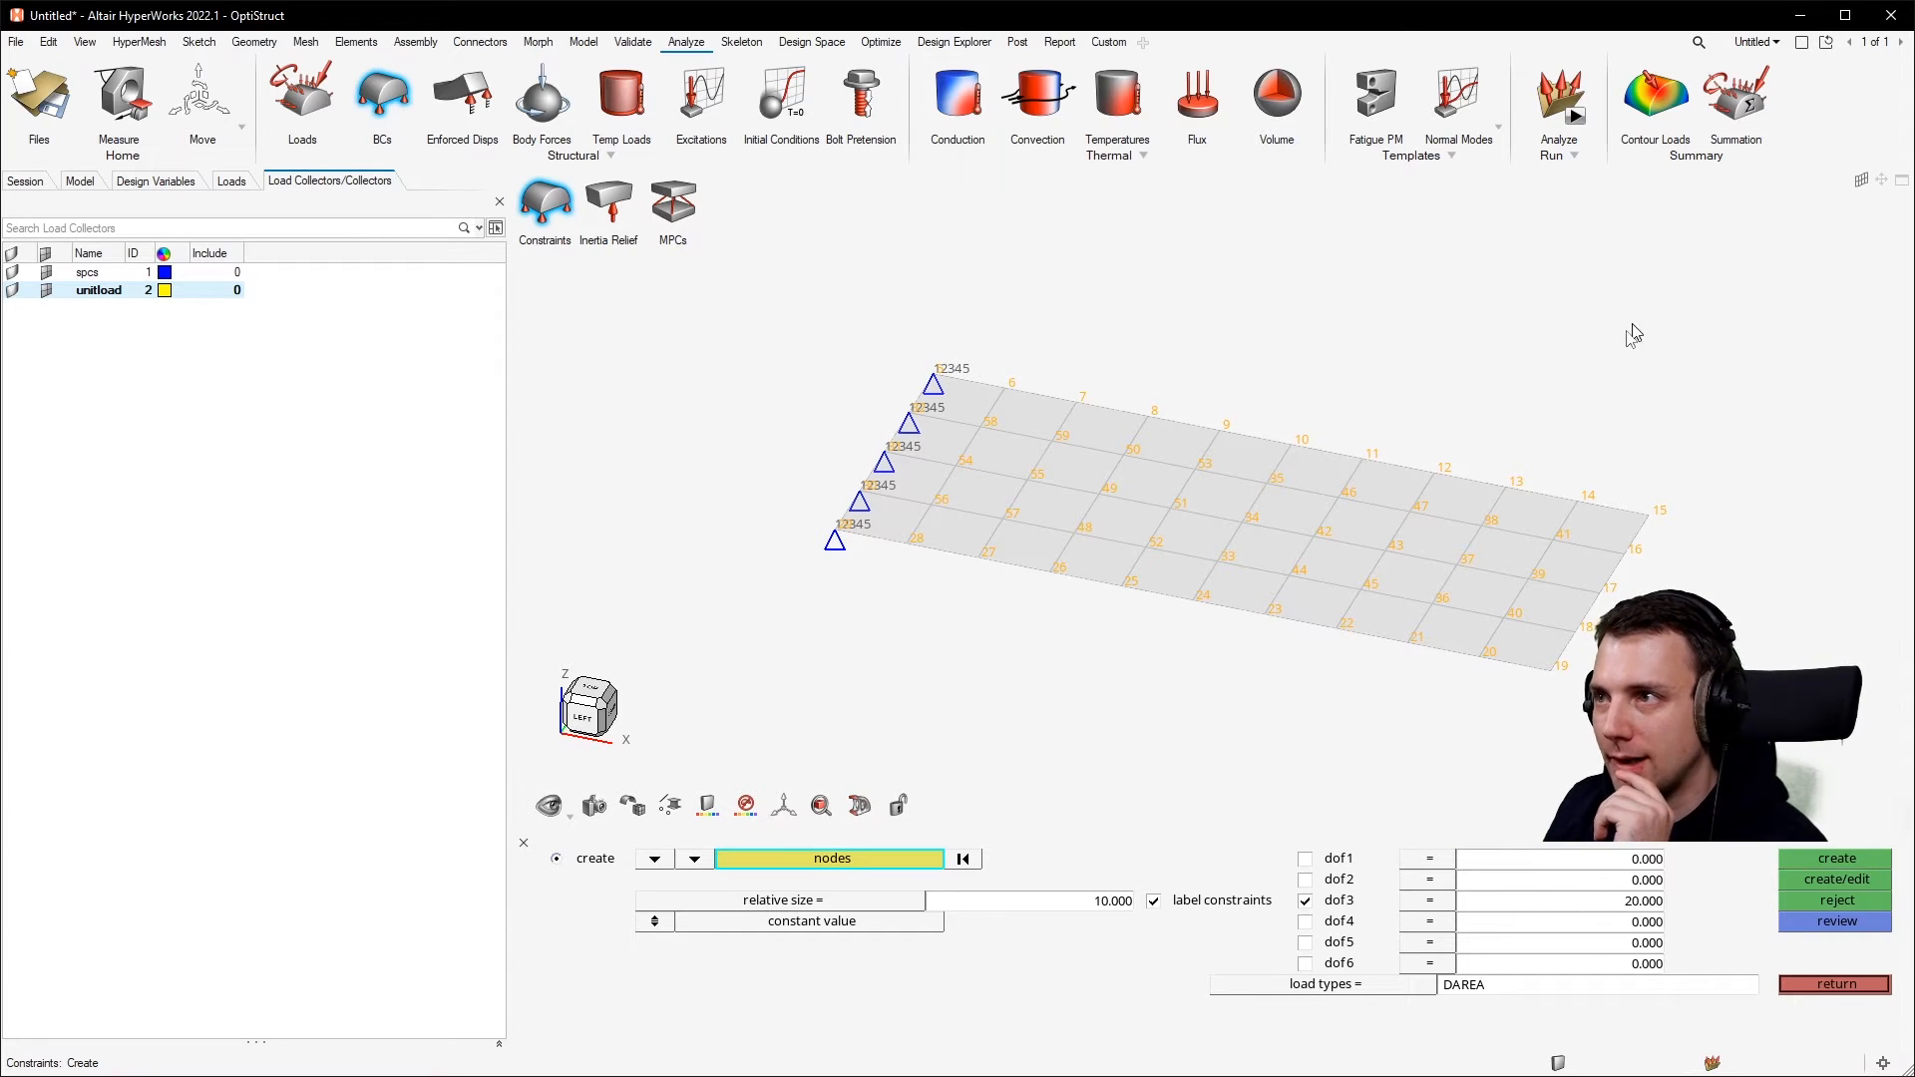
pyautogui.keyDown('ctrl'); pyautogui.moveTo(1580, 655); pyautogui.dragTo(1556, 414); pyautogui.keyUp('ctrl')
pyautogui.moveTo(1514, 732); pyautogui.dragTo(1419, 748, button='middle')
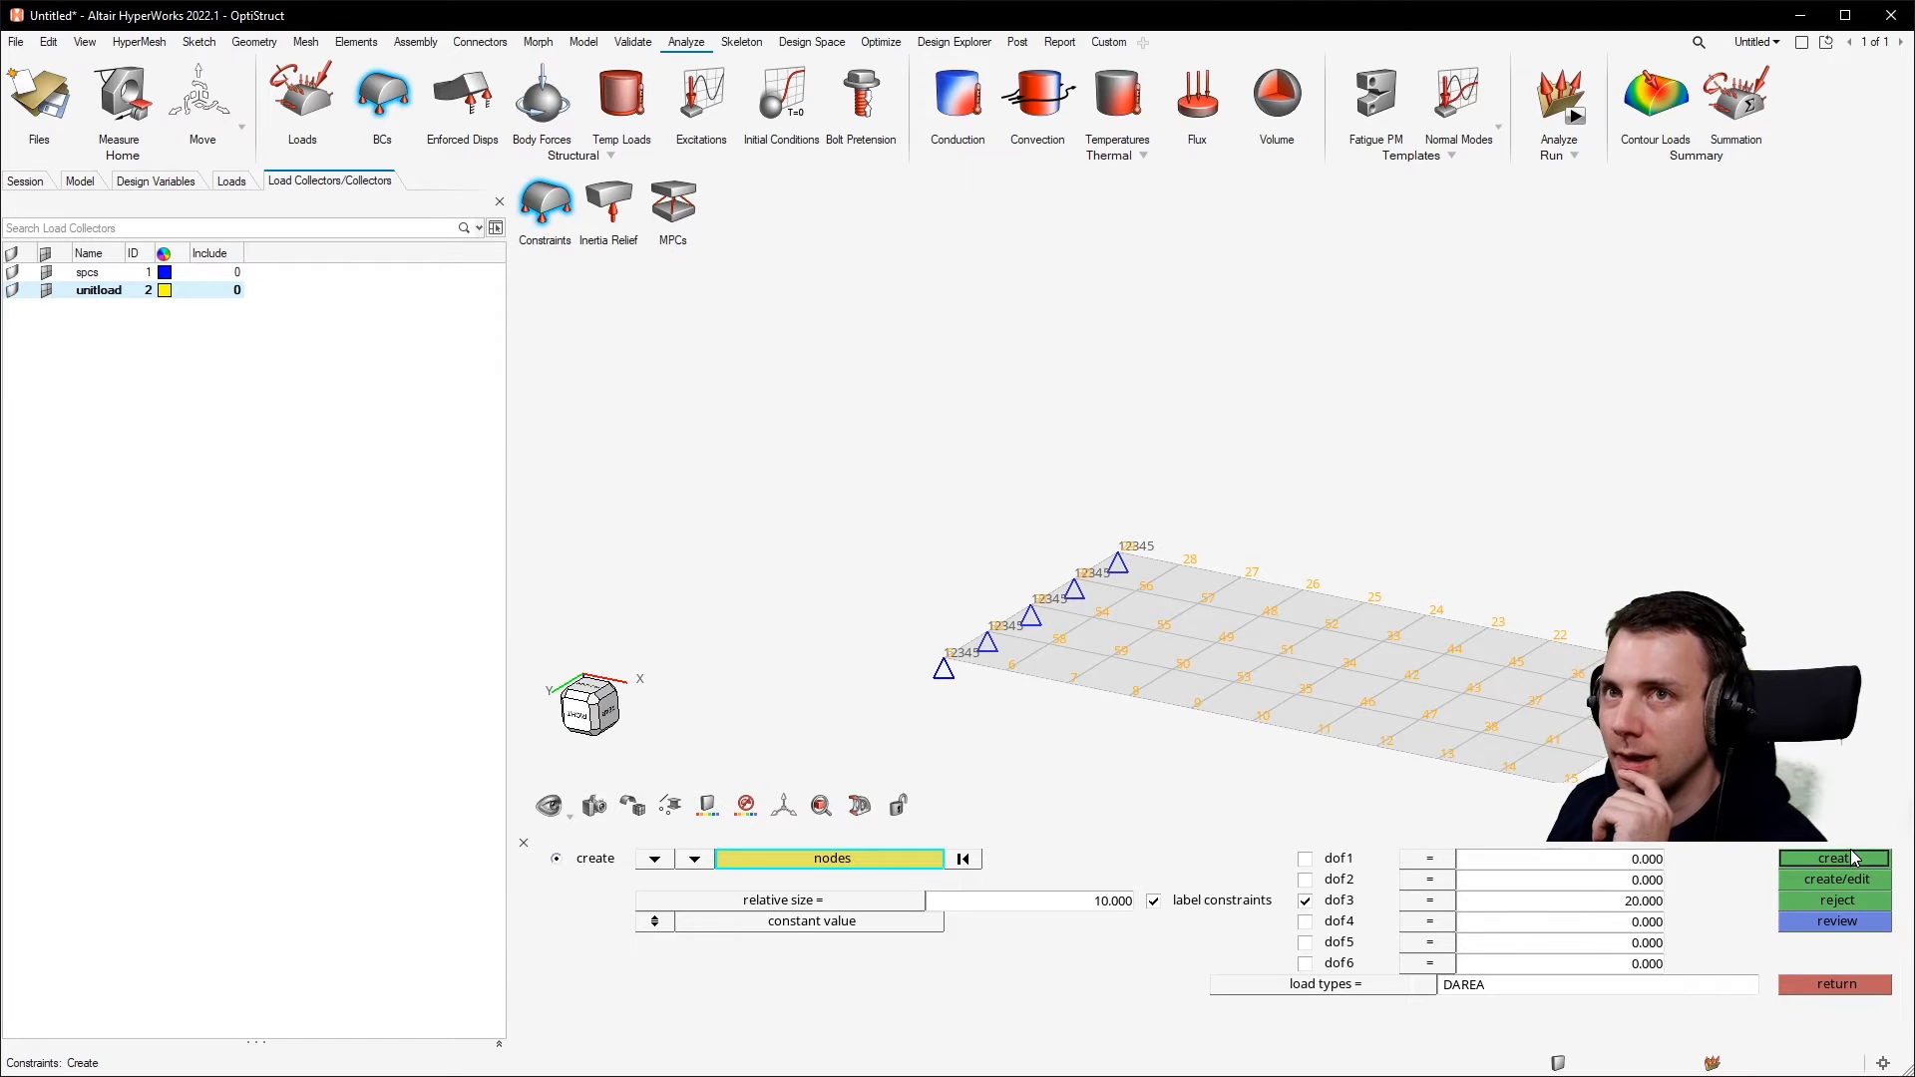
pyautogui.scroll(5, 1758, 700)
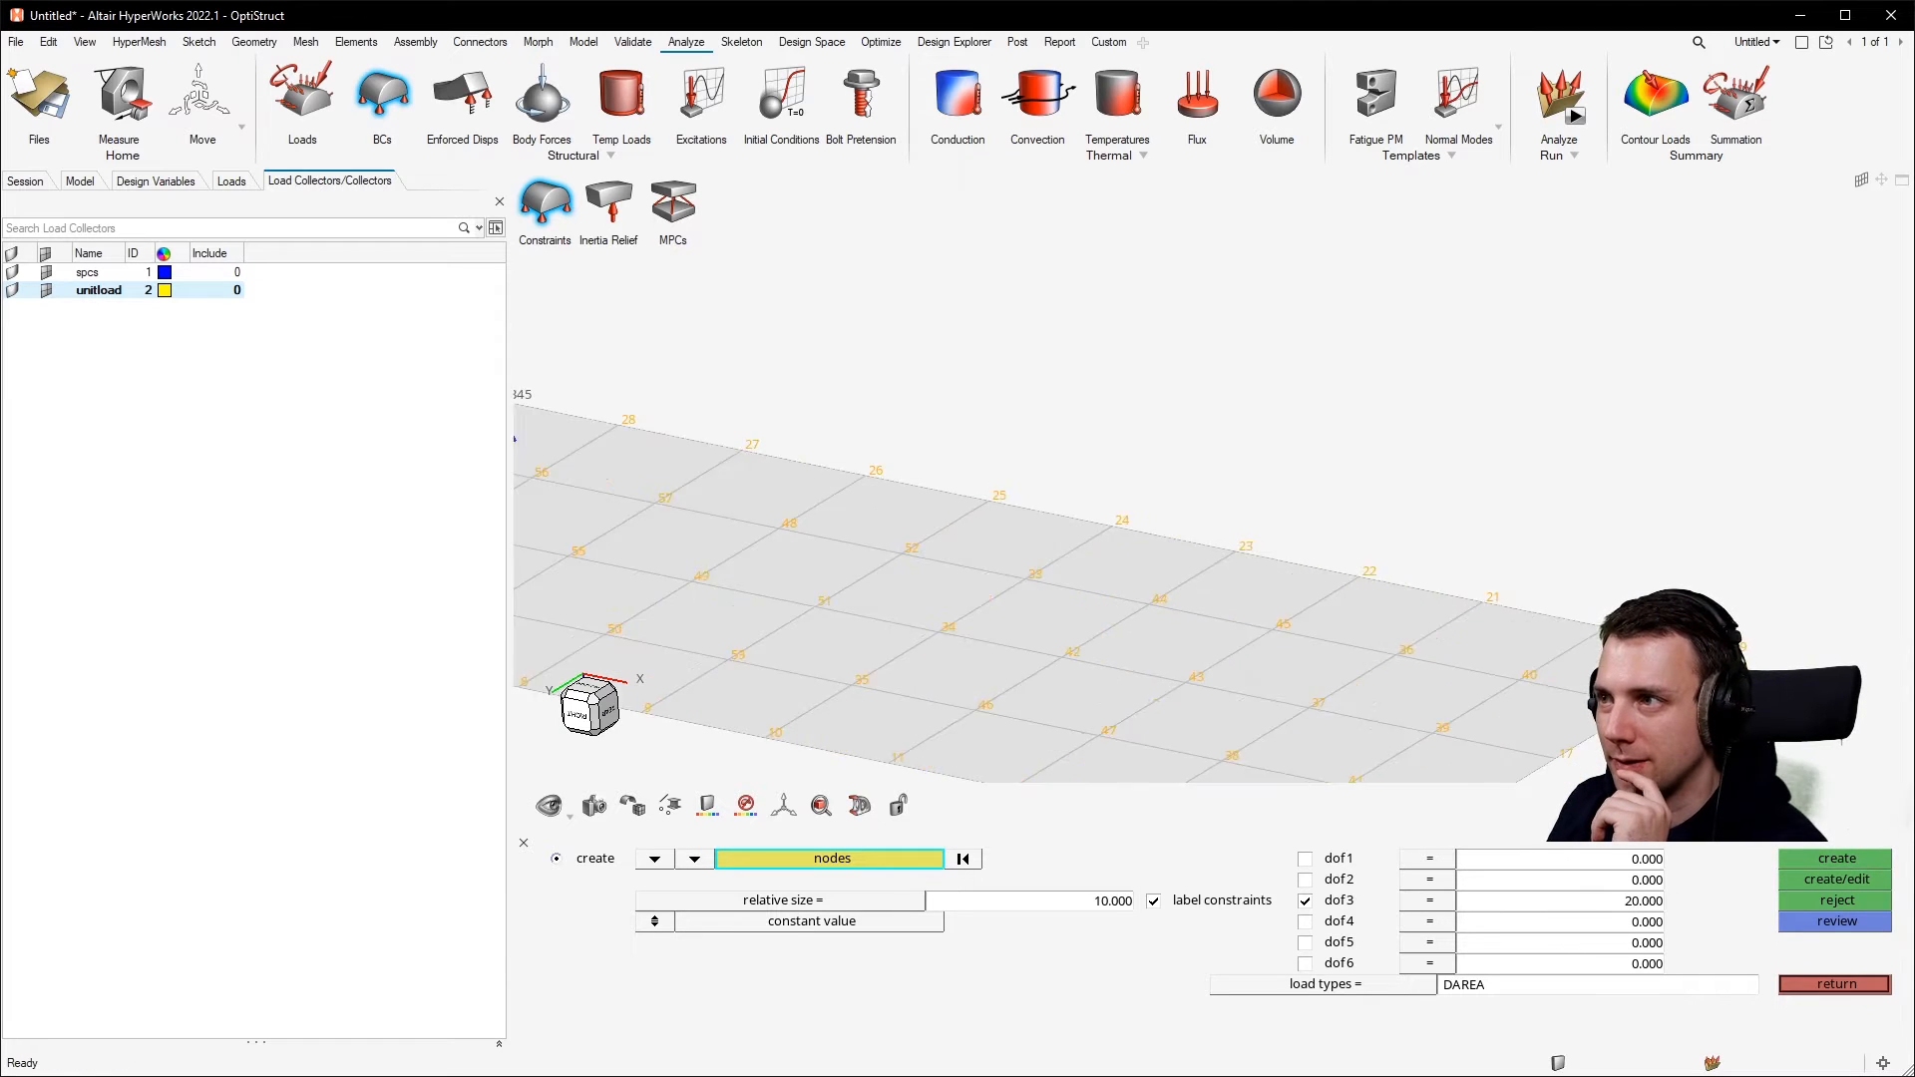
# Leave the Constraints tool and bring up the model's entity tree.
pyautogui.scroll(-5, 1745, 688)
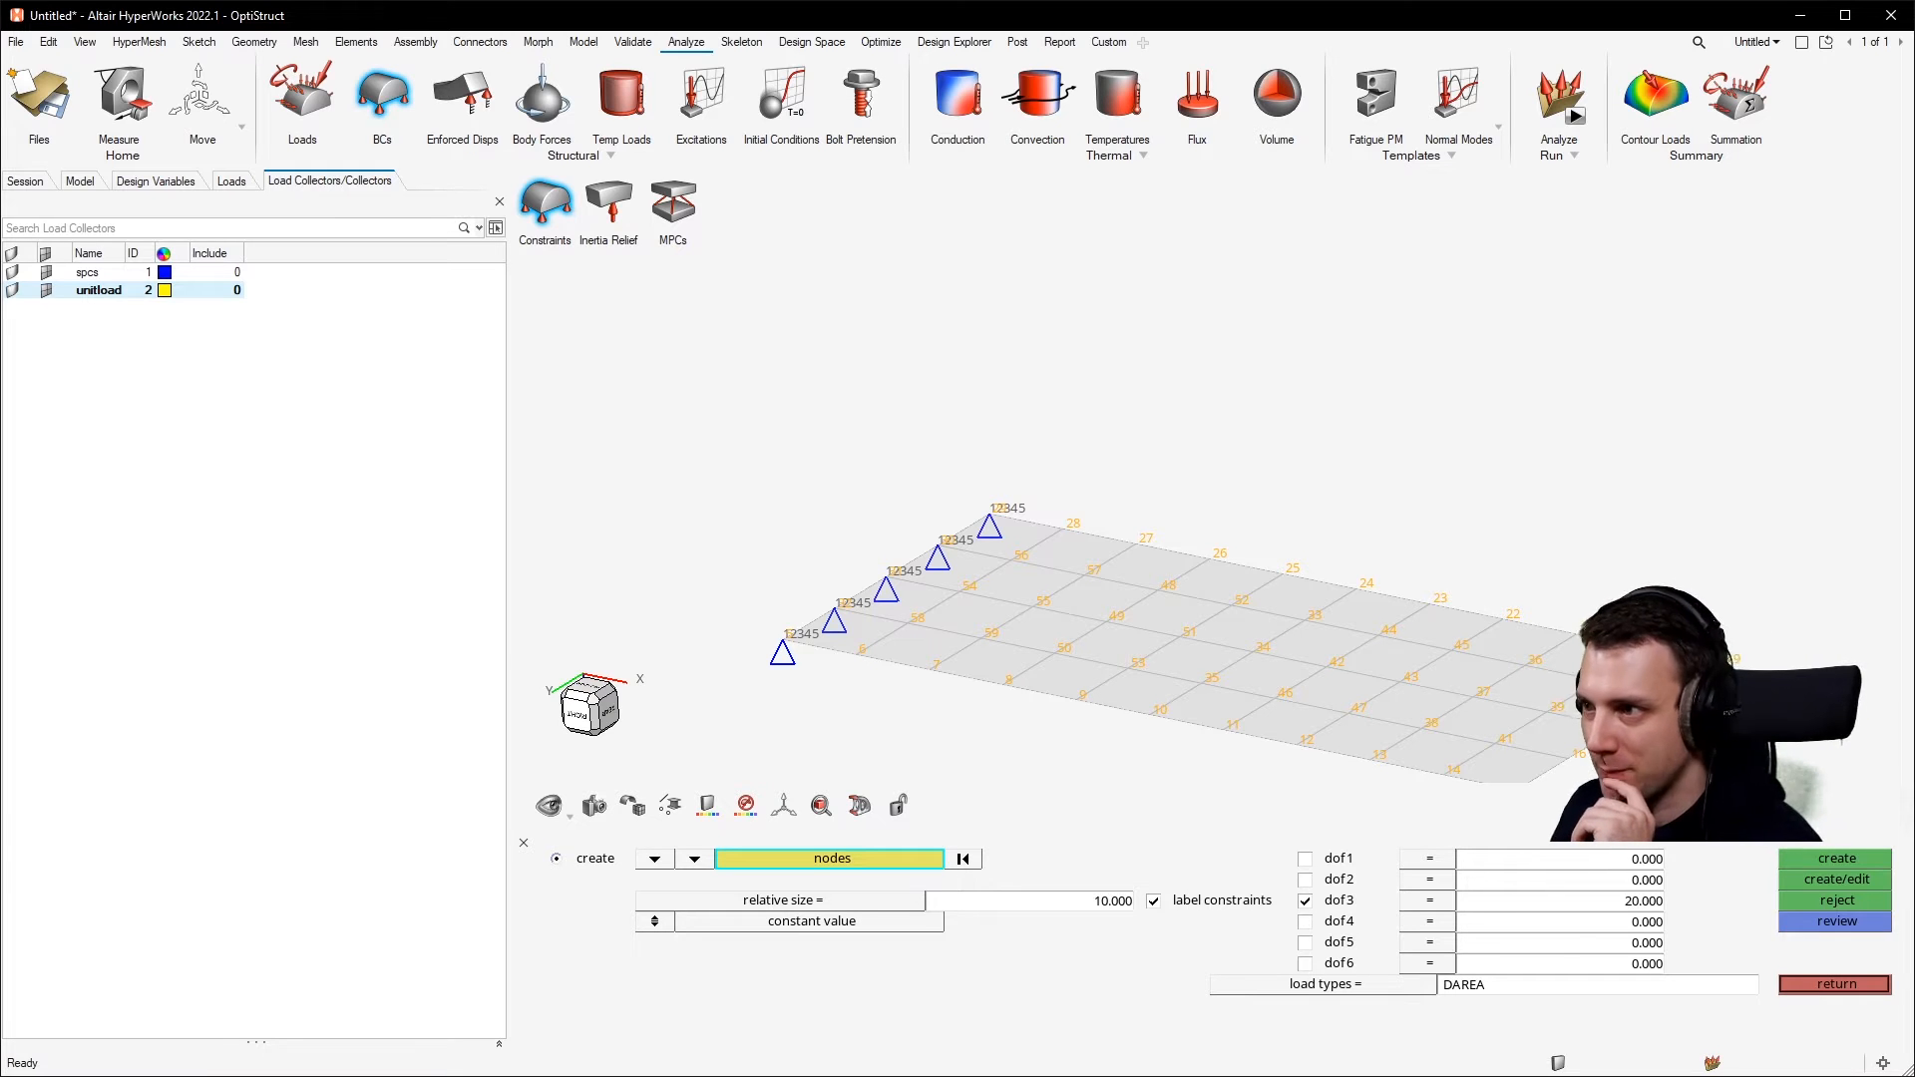
pyautogui.click(1840, 986)
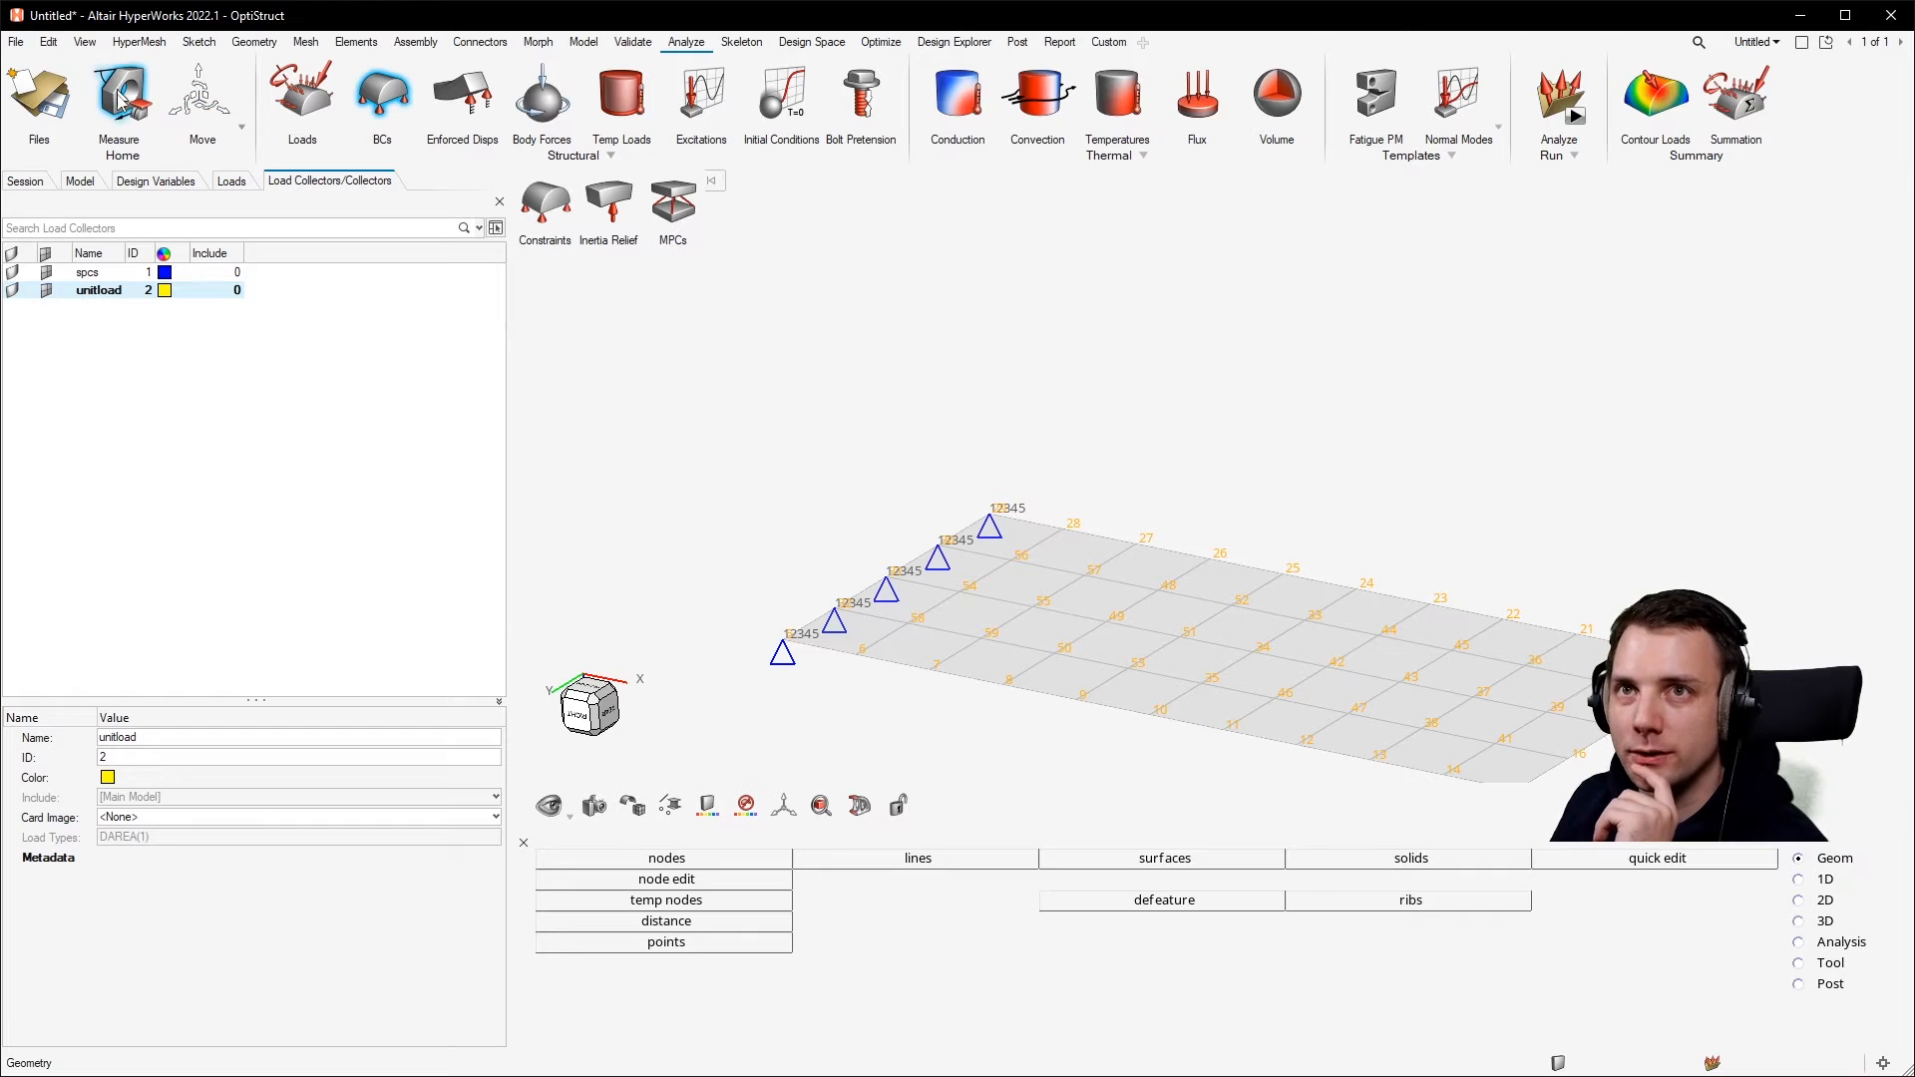
pyautogui.click(78, 181)
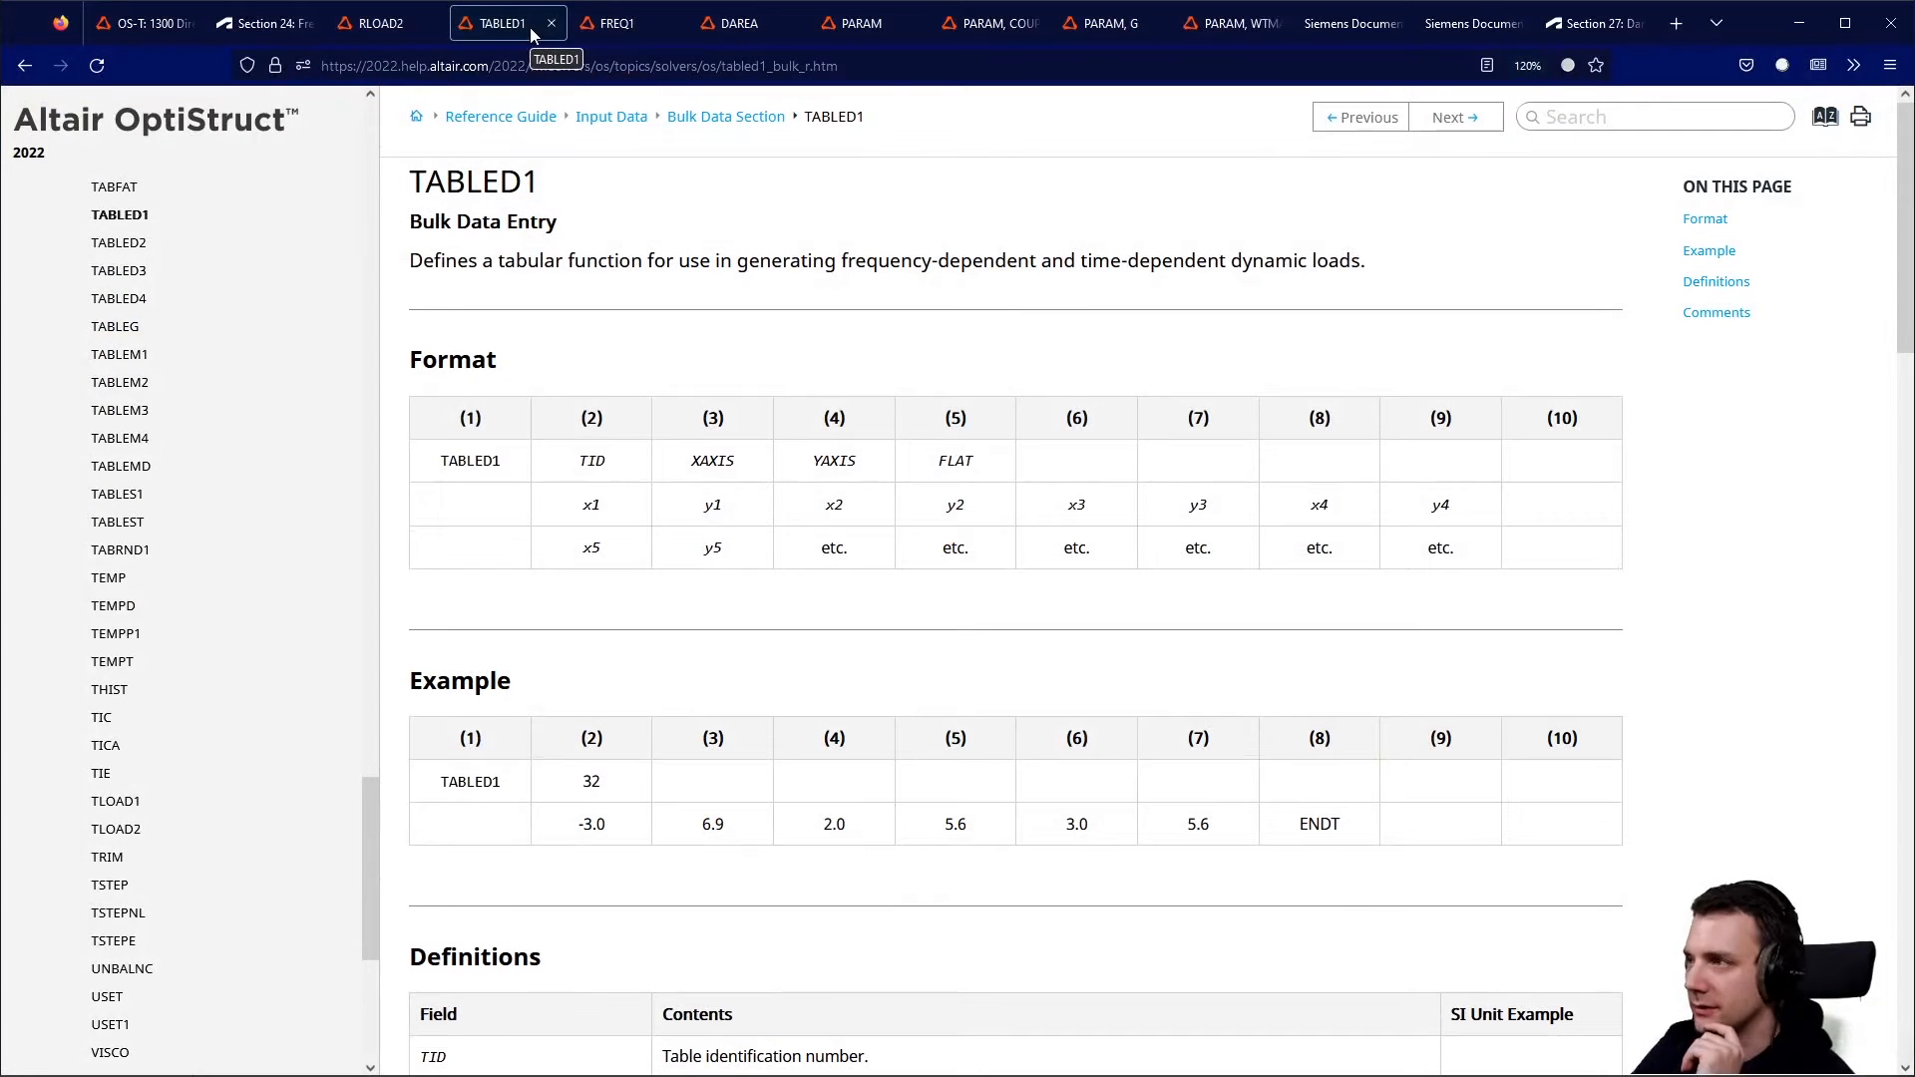
# Read the TABLED1 page of the OptiStruct help in the browser: its purpose, format, field definitions, interpolation table and comments.
pyautogui.moveTo(410, 263); pyautogui.dragTo(1227, 263)
pyautogui.click(1274, 252)
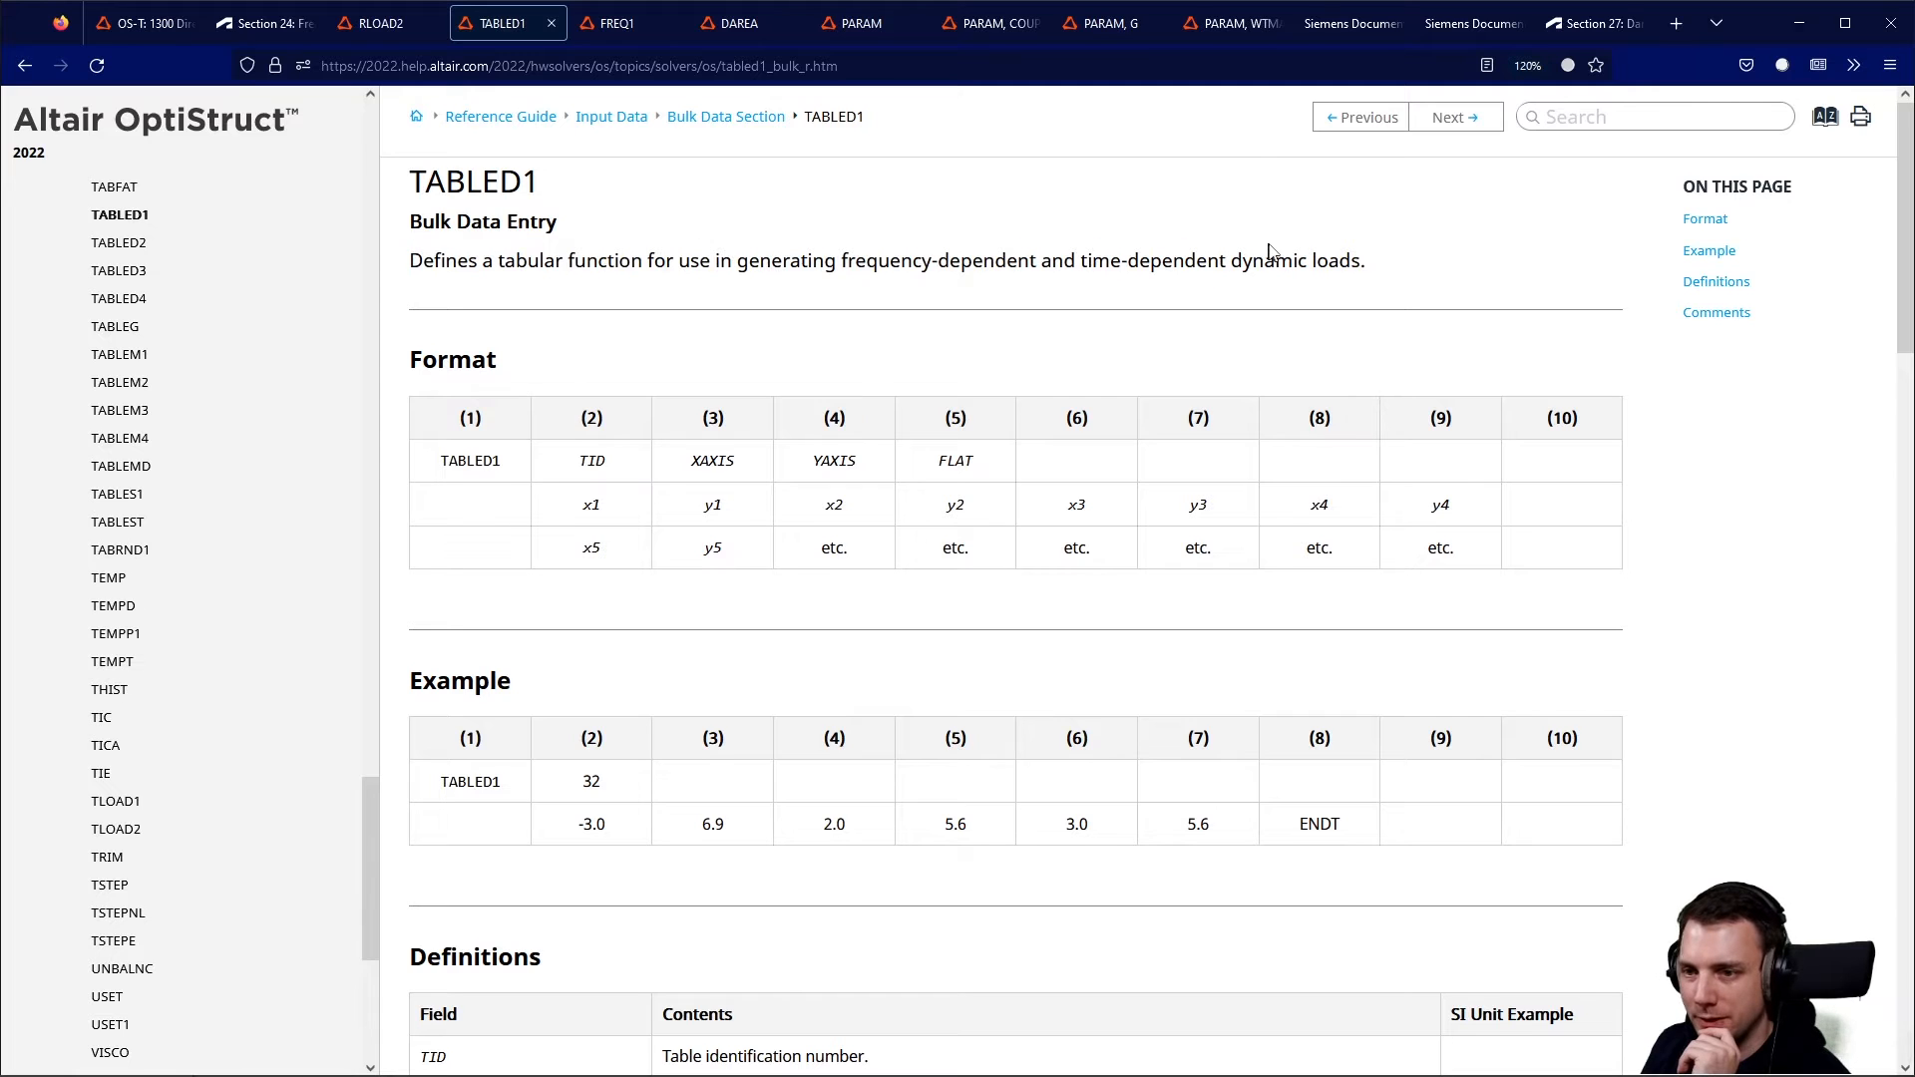
pyautogui.tripleClick(1393, 253)
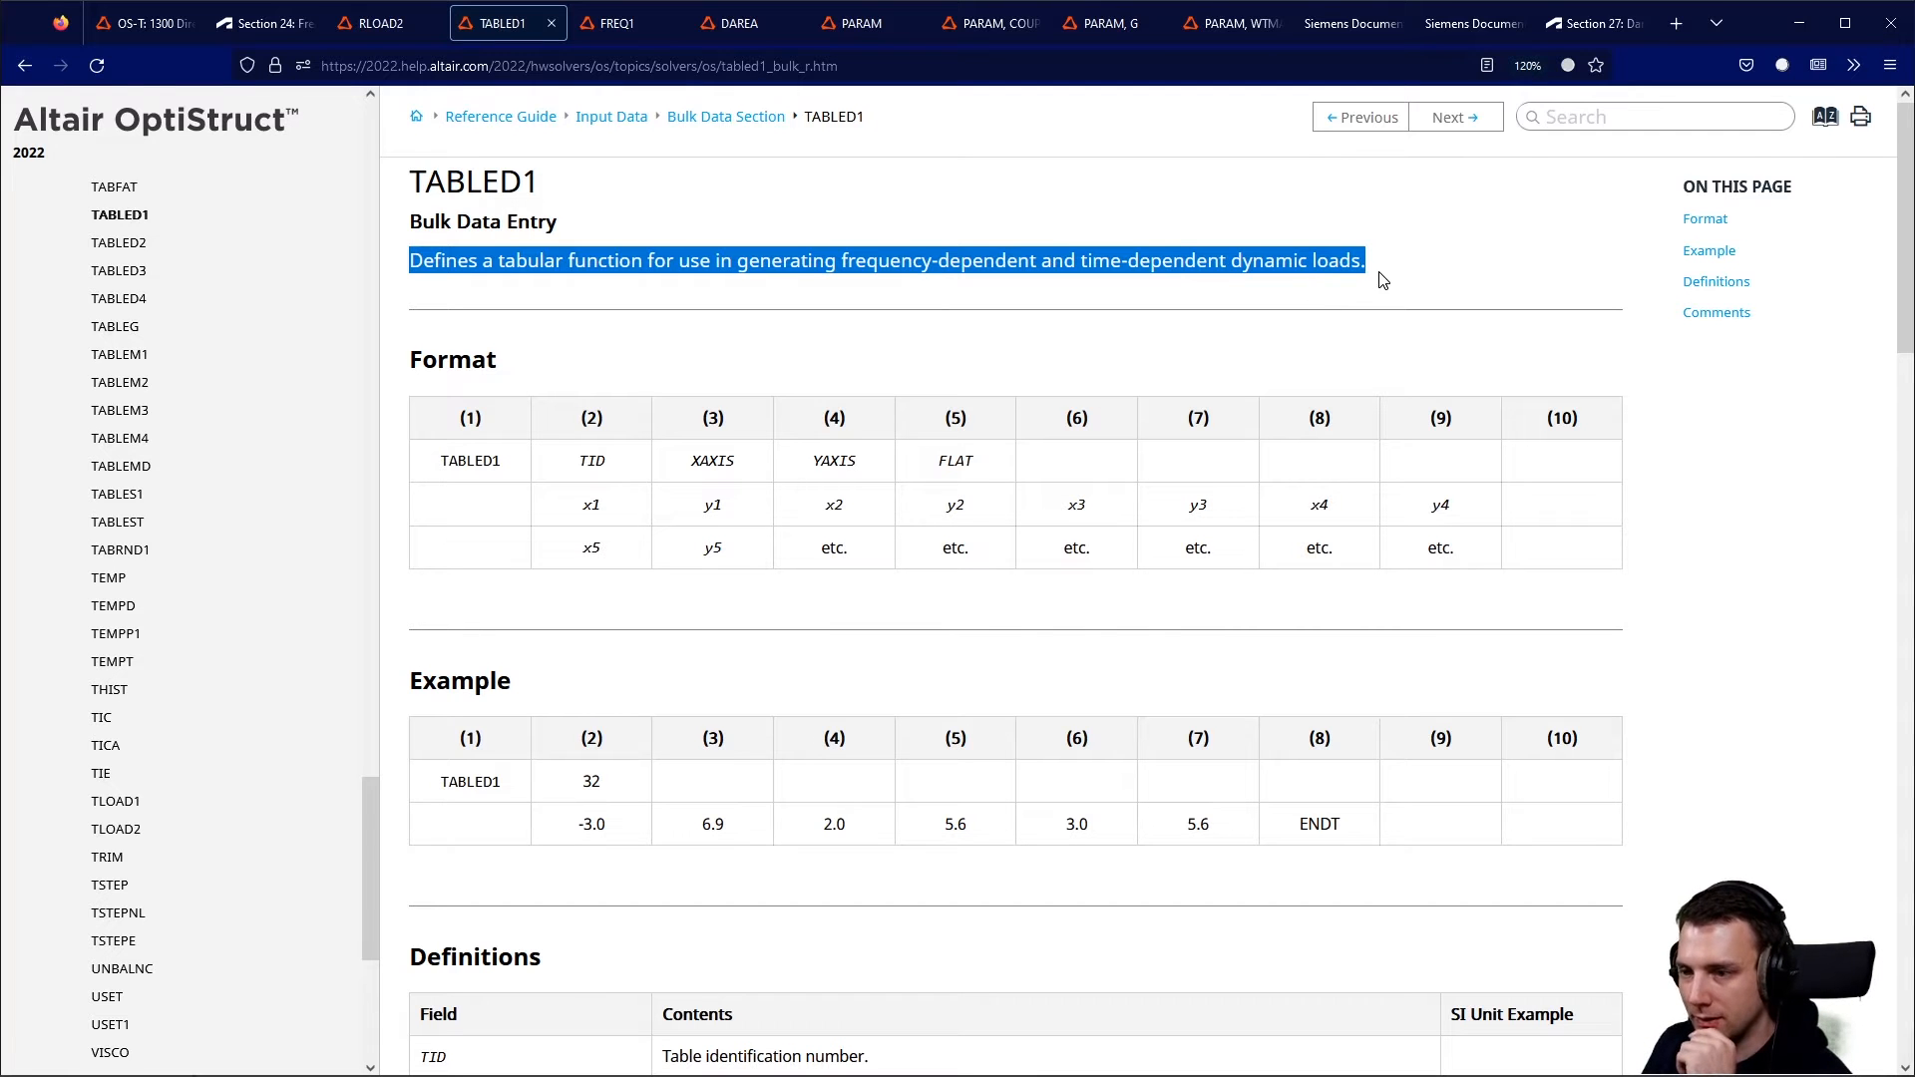
pyautogui.scroll(-8, 1121, 289)
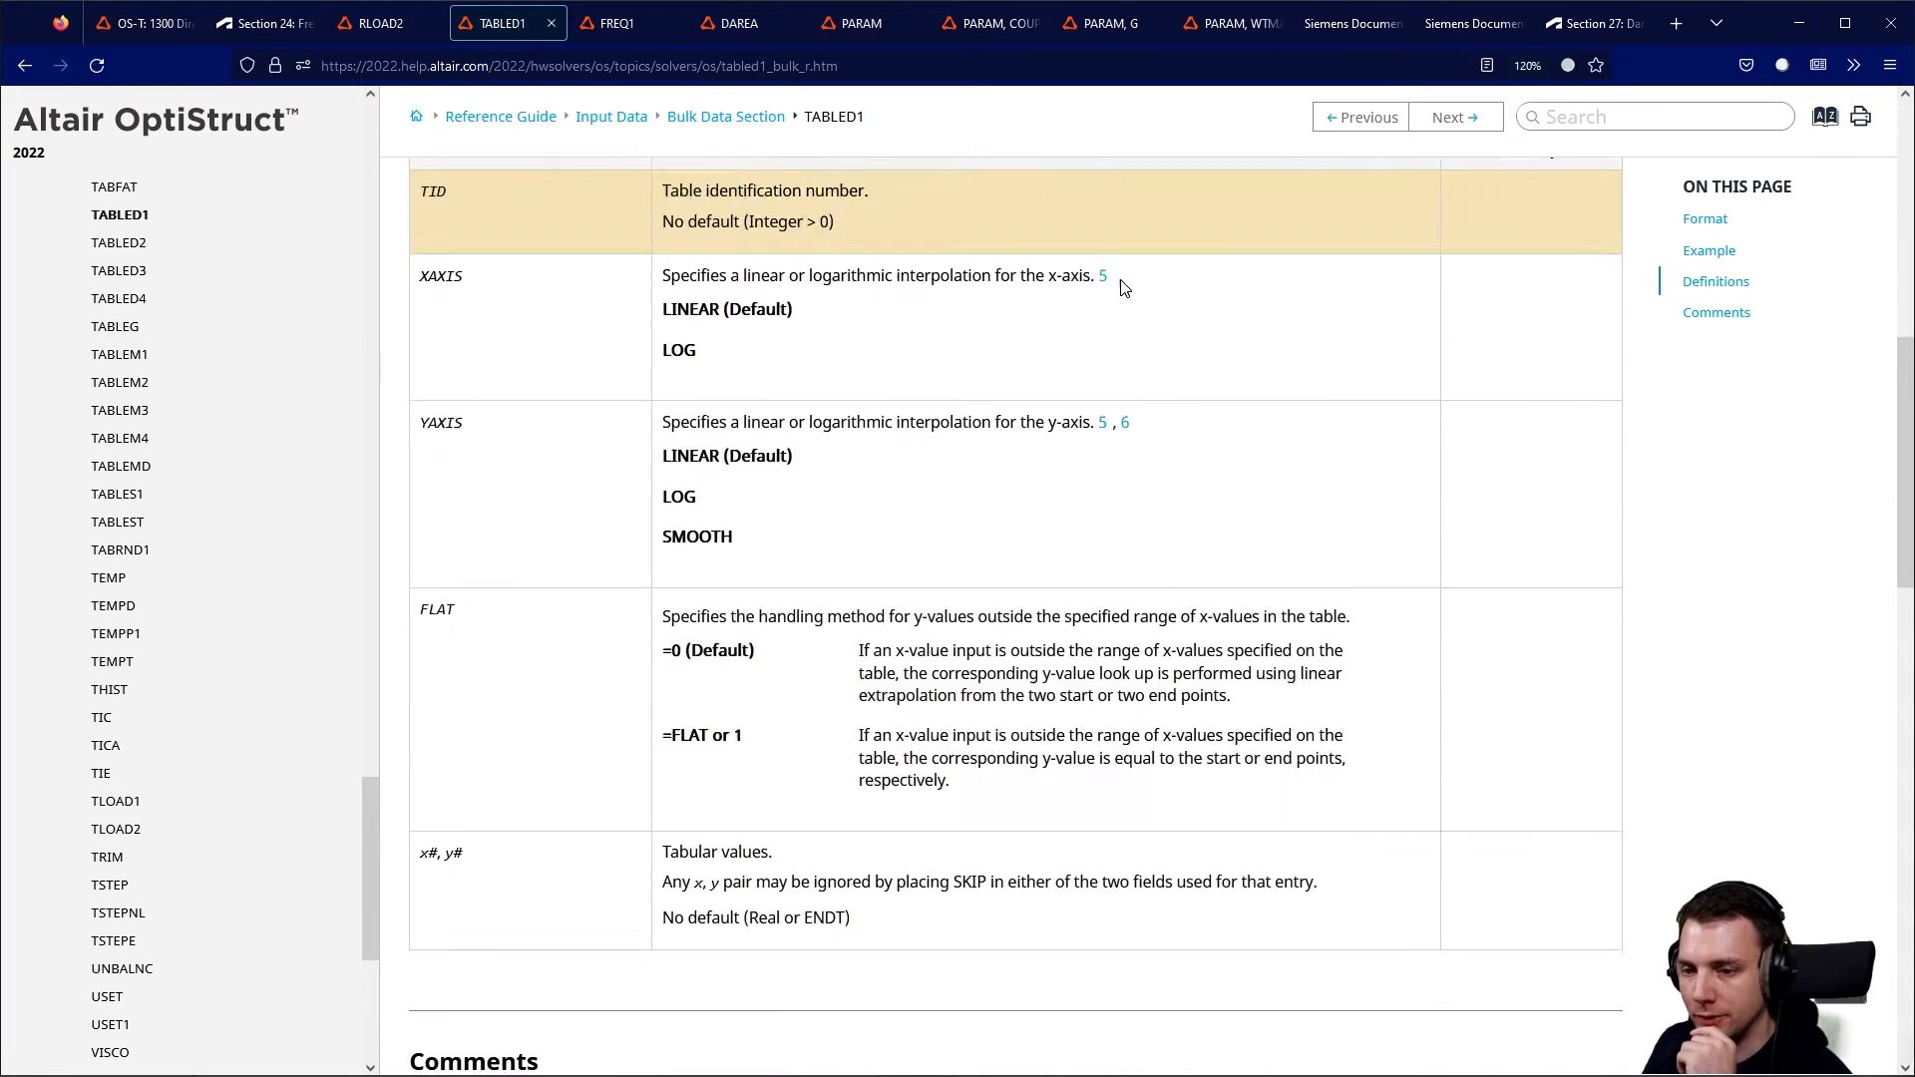
pyautogui.scroll(7, 1121, 289)
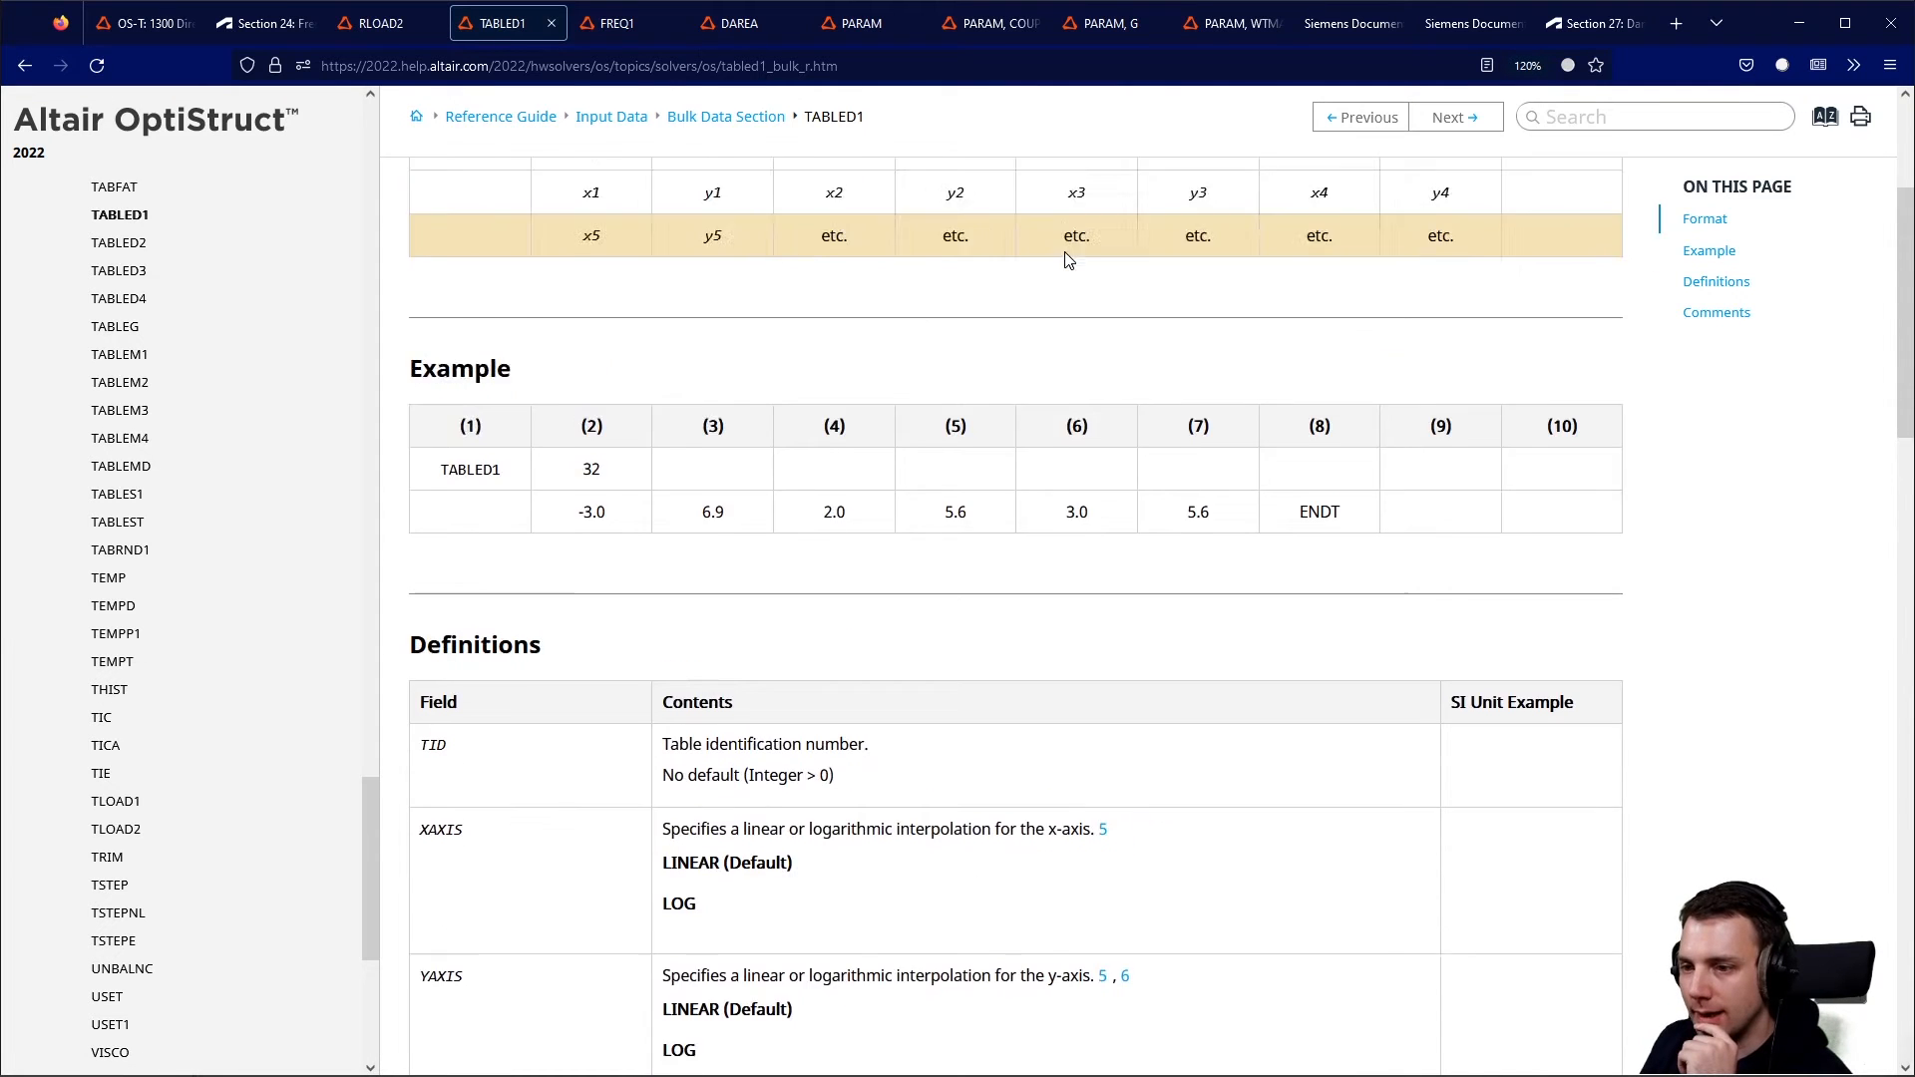
pyautogui.scroll(-12, 1067, 258)
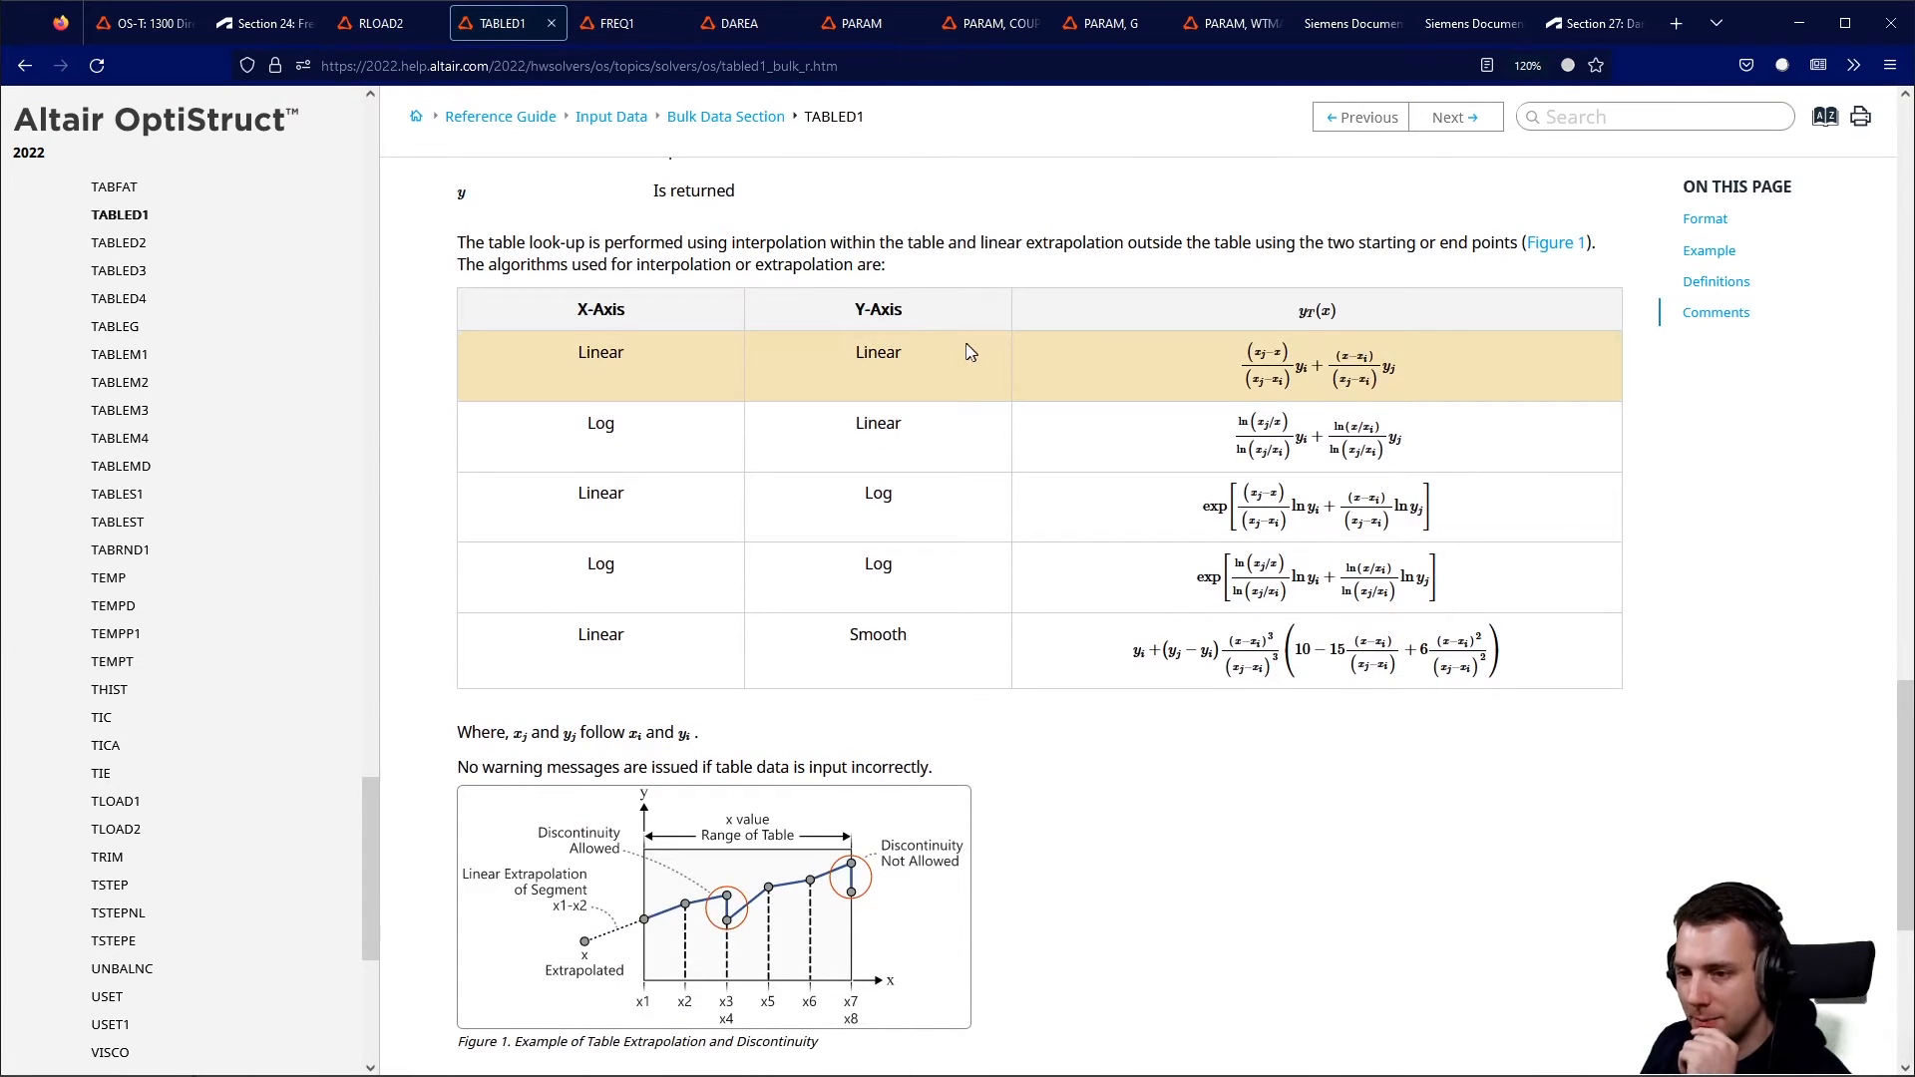
pyautogui.scroll(-2, 947, 359)
pyautogui.scroll(2, 948, 359)
pyautogui.moveTo(555, 351); pyautogui.dragTo(1014, 359)
pyautogui.moveTo(555, 423); pyautogui.dragTo(963, 413)
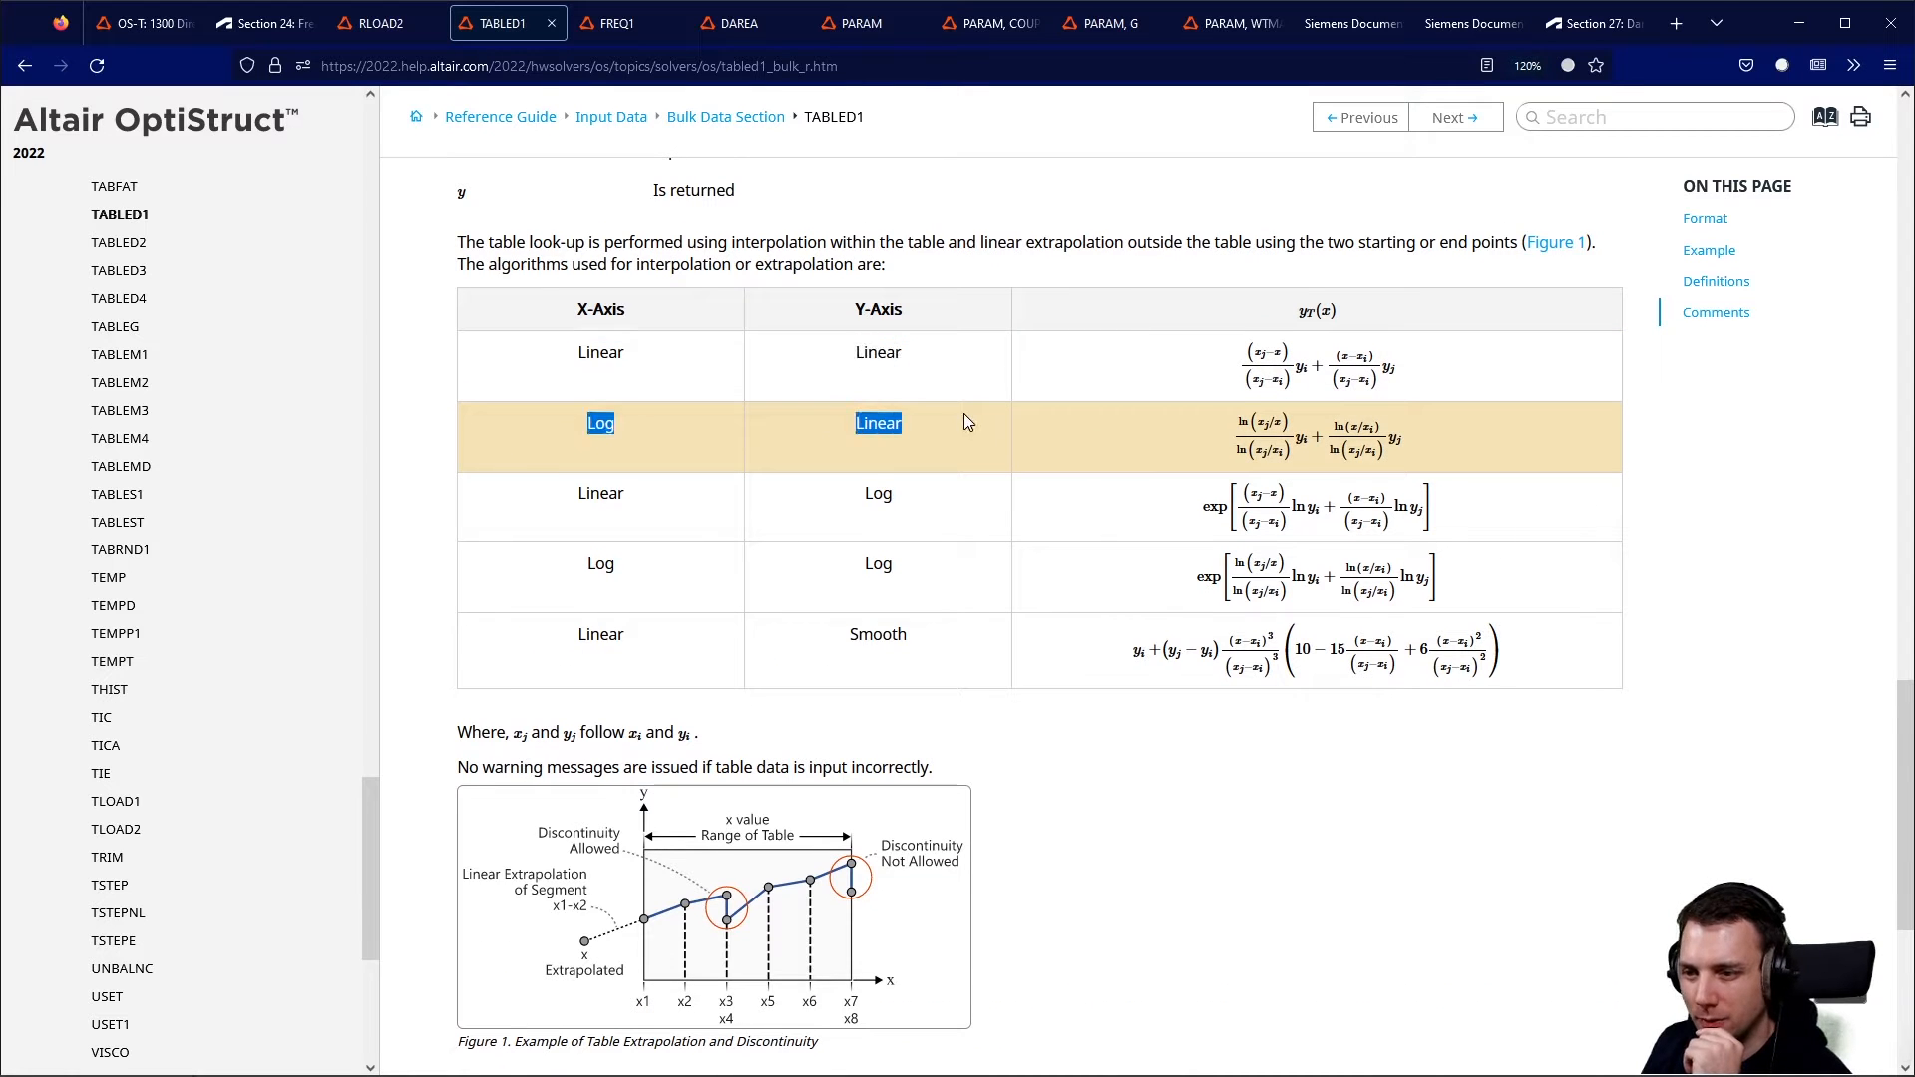
pyautogui.scroll(-3, 859, 559)
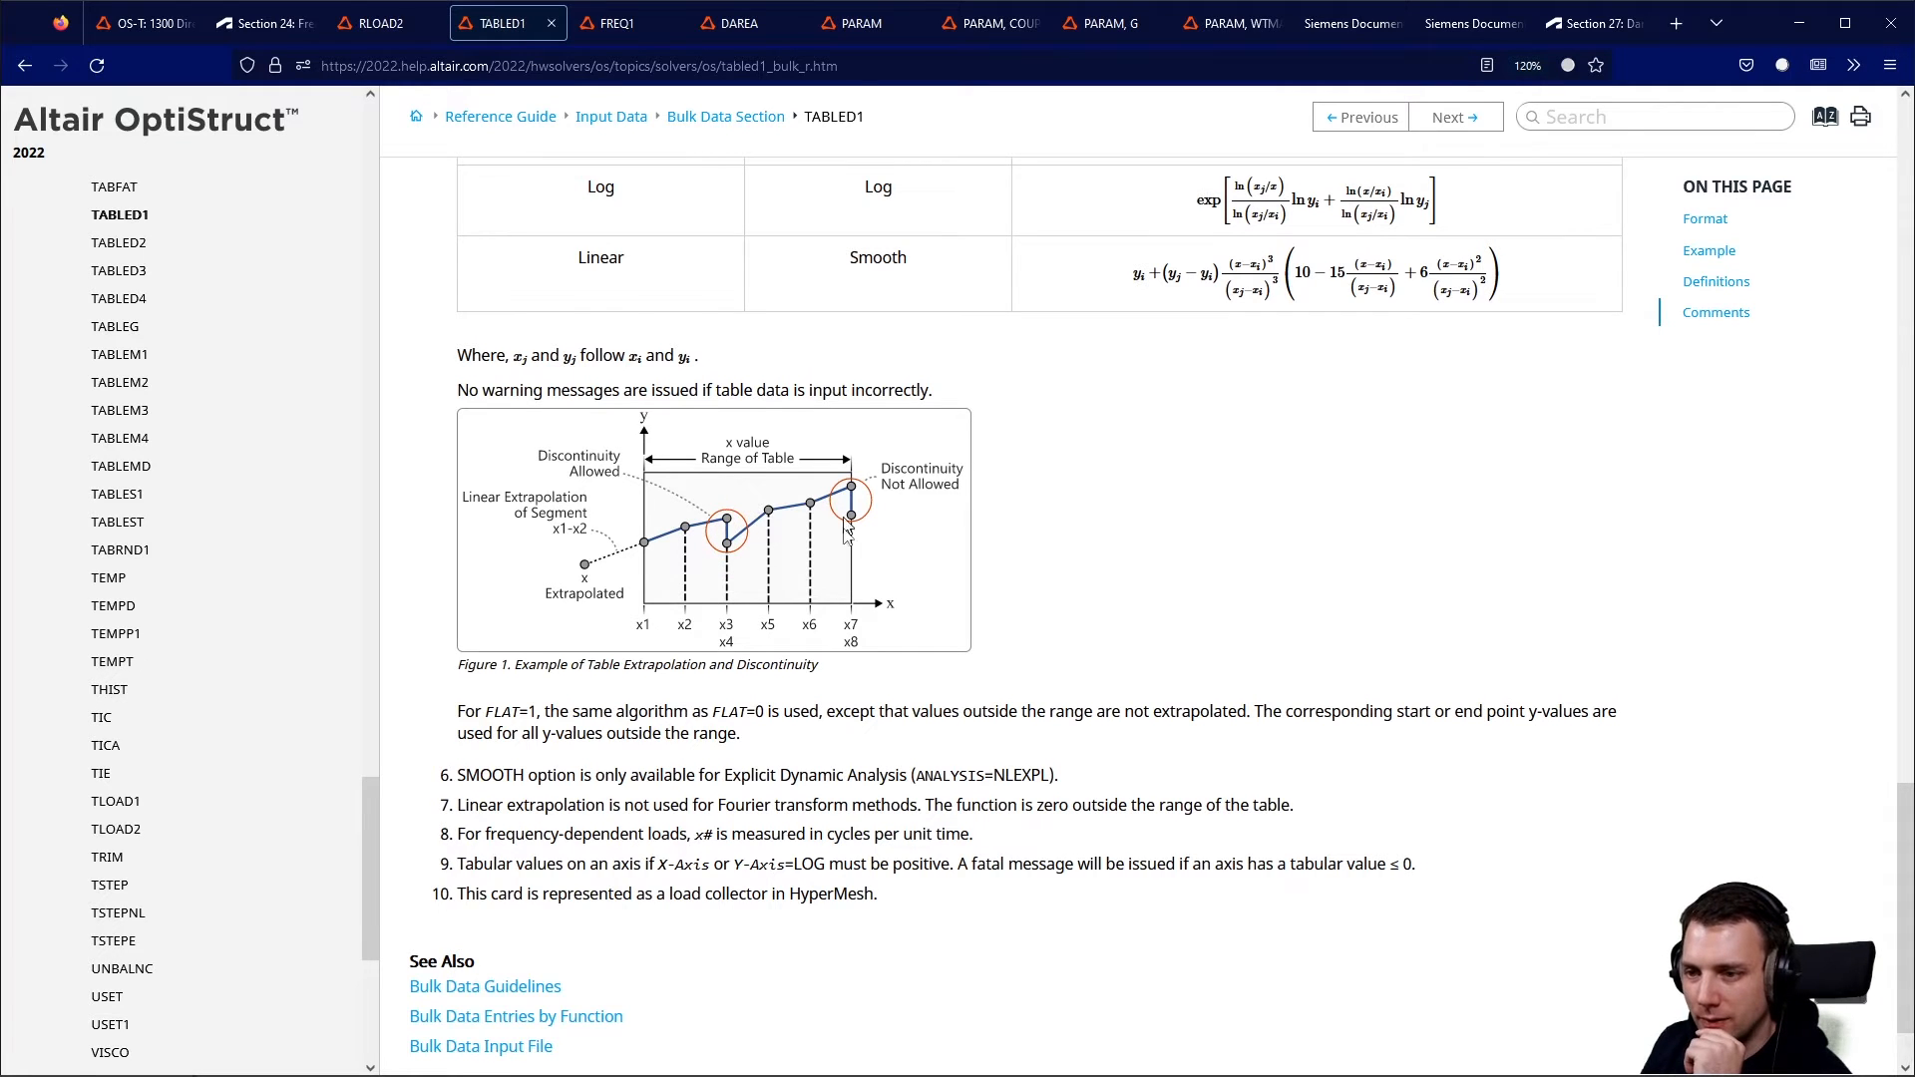
pyautogui.scroll(-1, 859, 518)
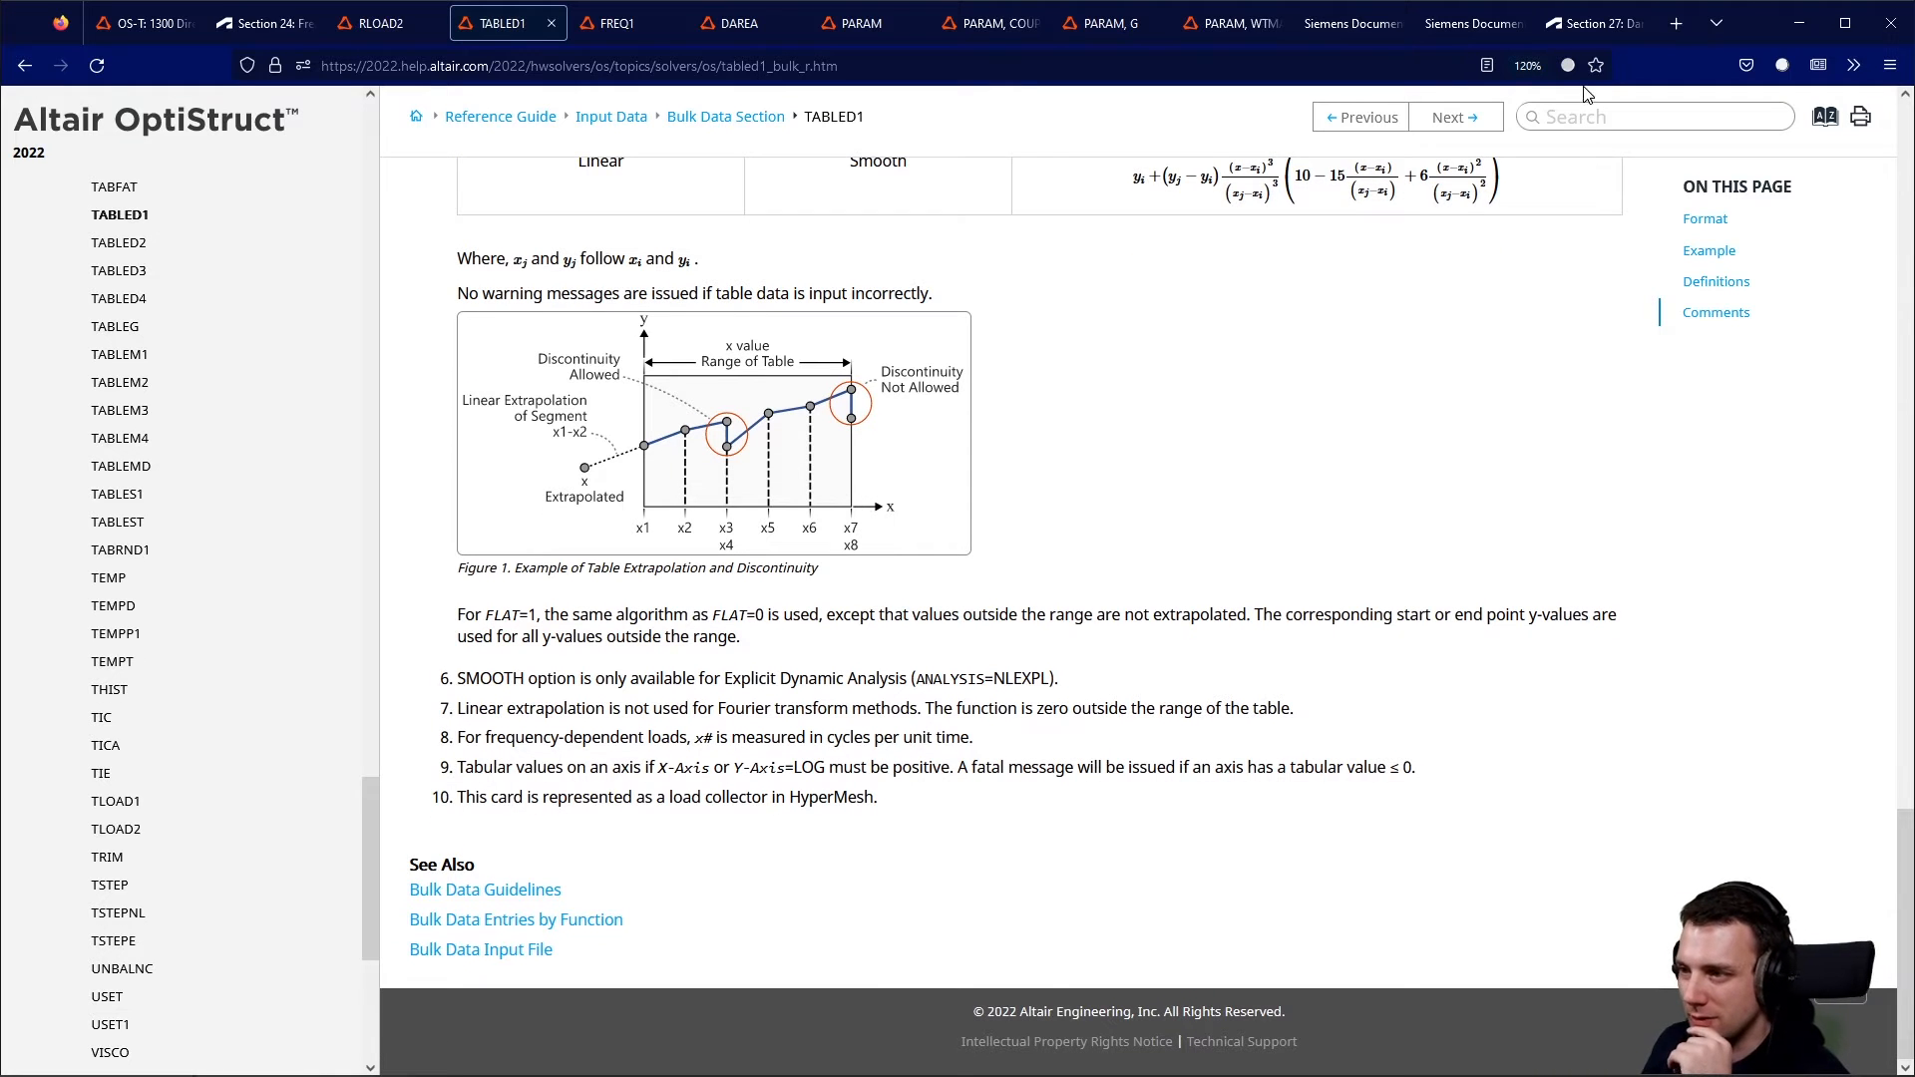
pyautogui.click(170, 22)
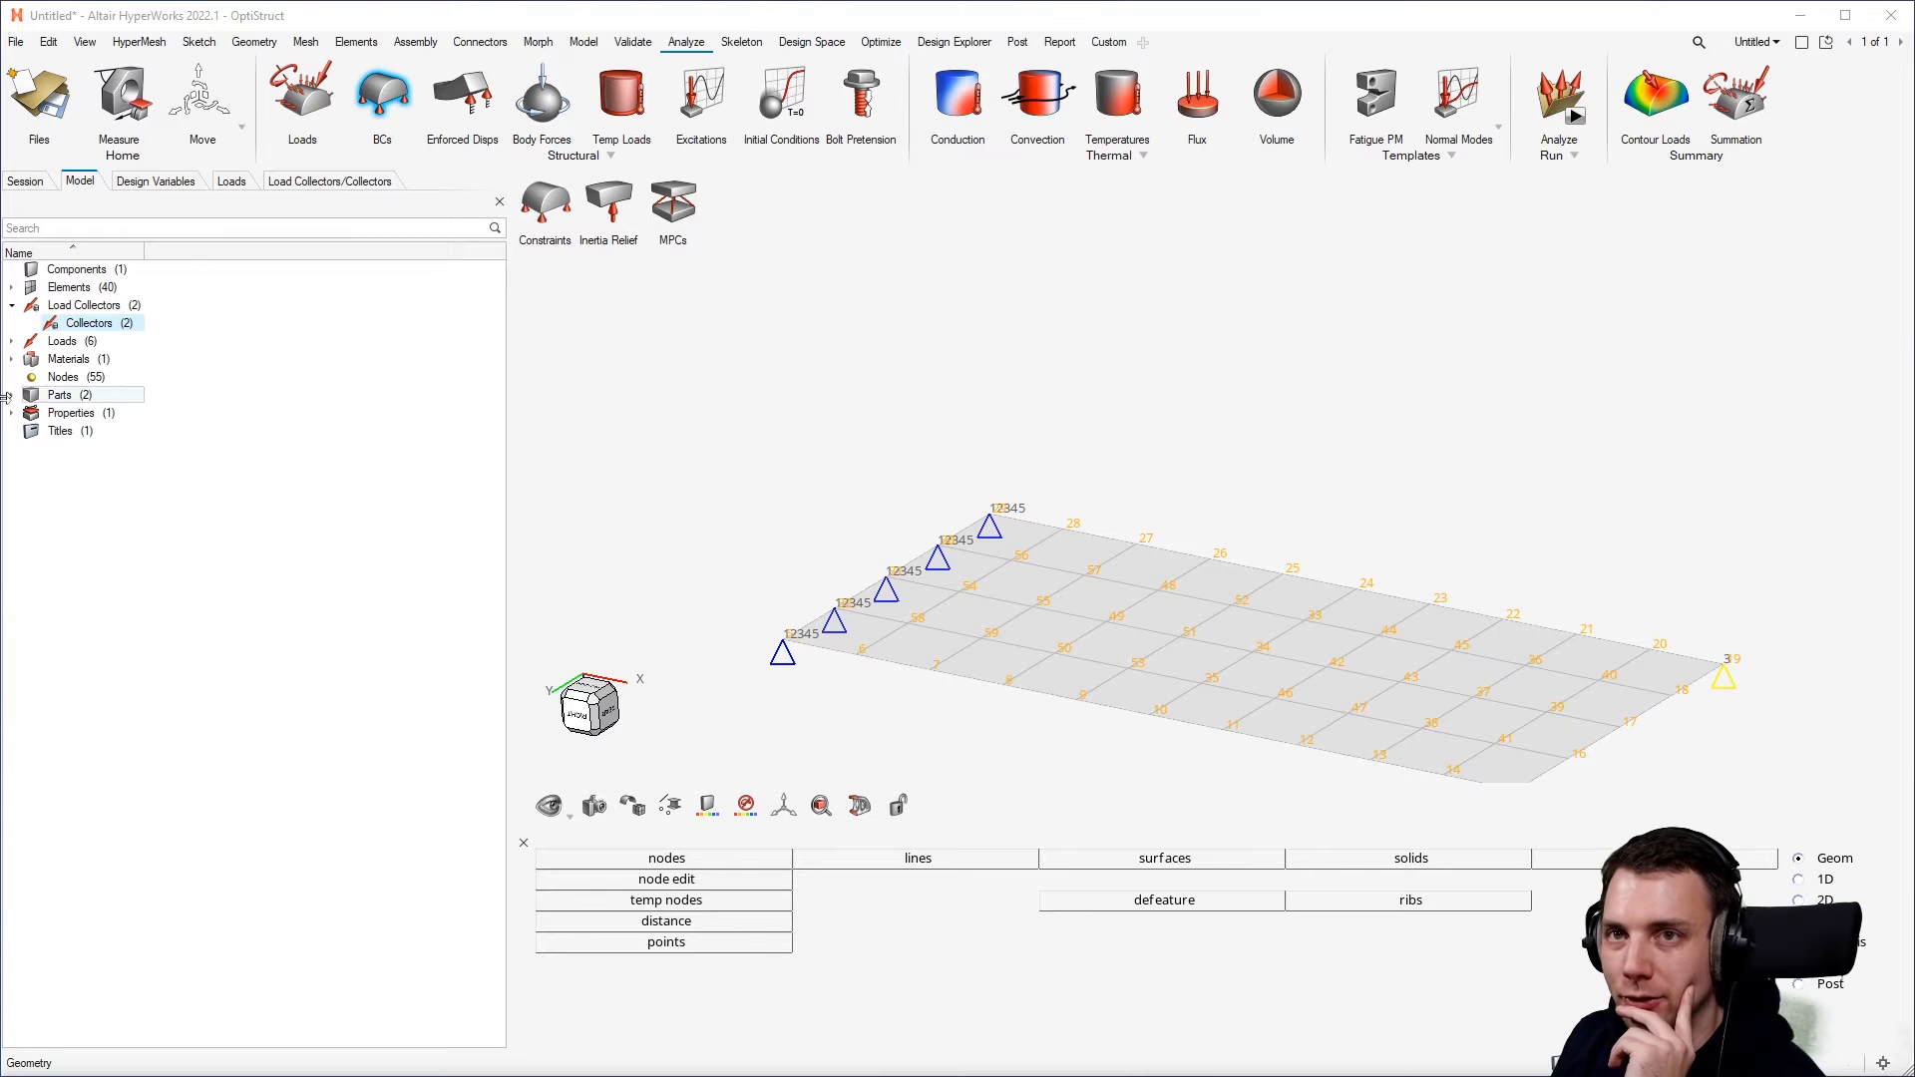
# Create a new curve in the HyperWorks model and rename it tabled1.
pyautogui.rightClick(231, 457)
pyautogui.moveTo(297, 464)
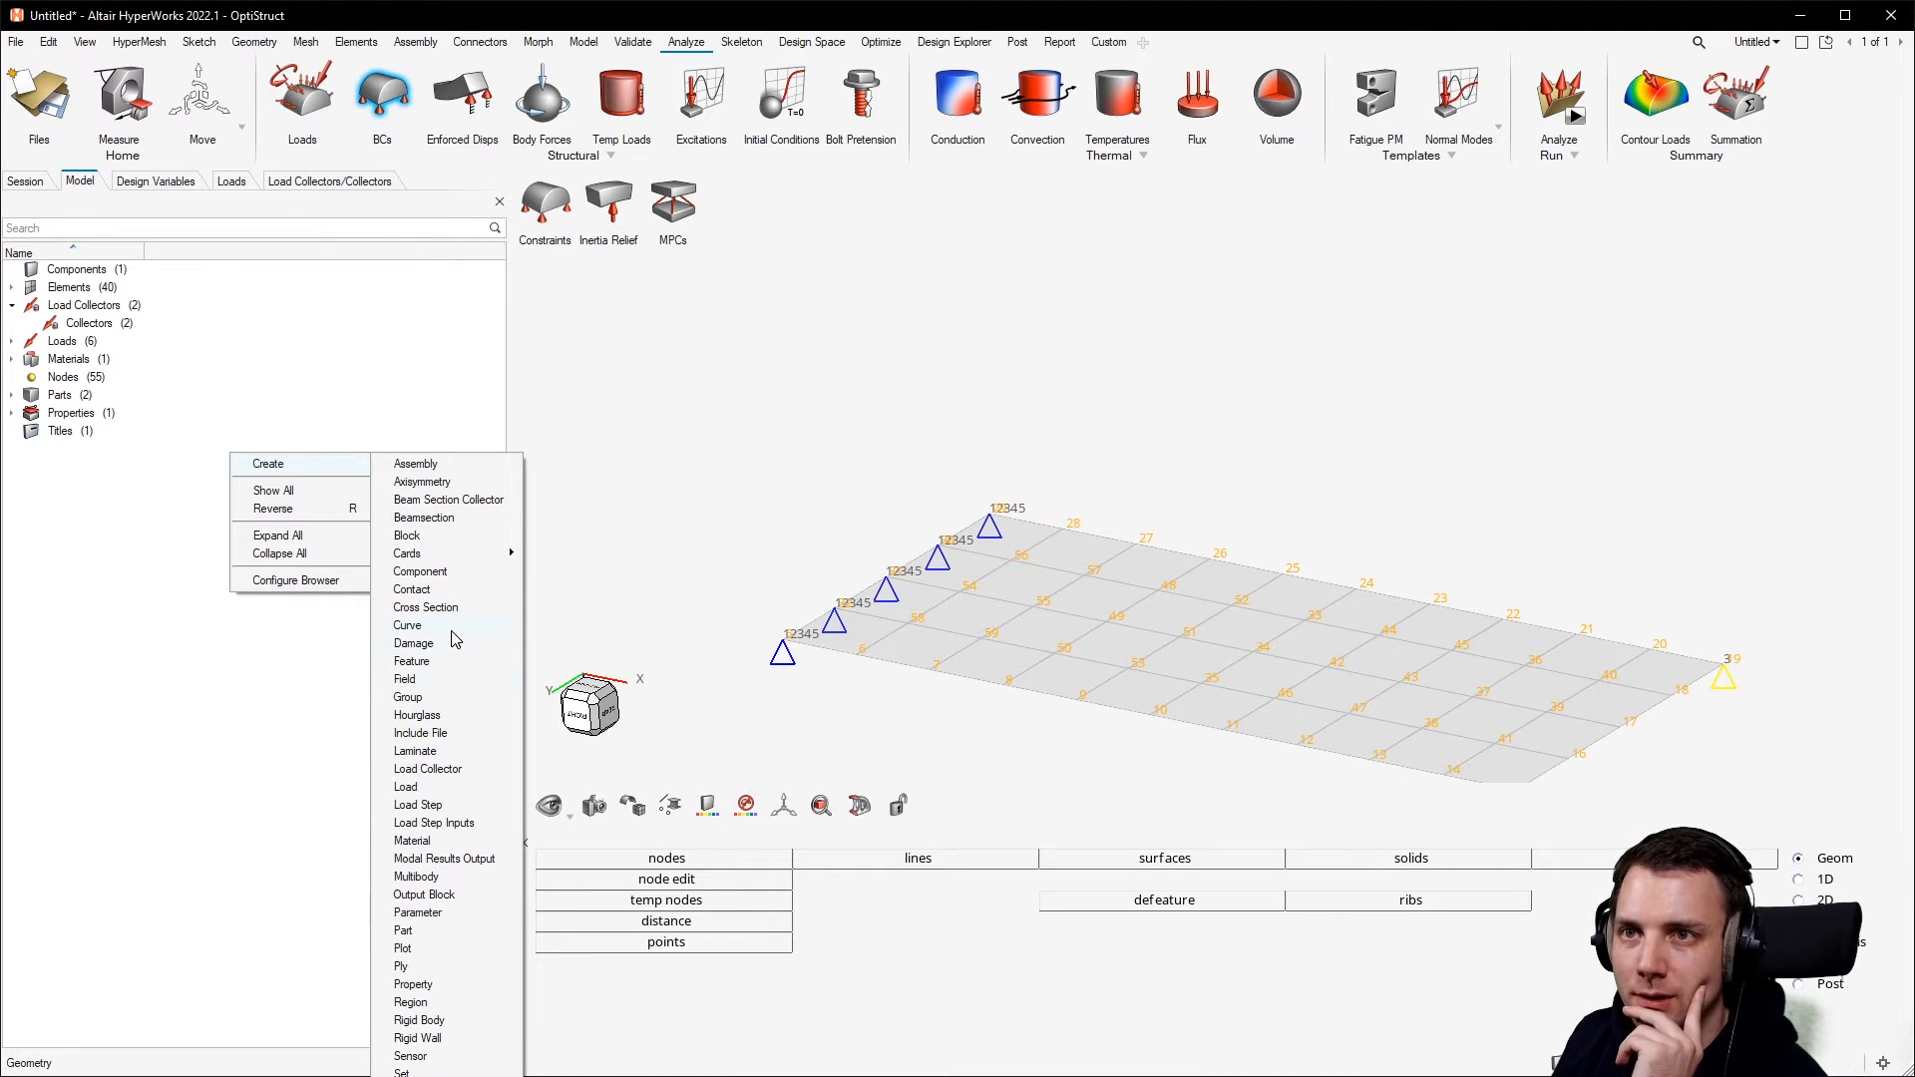
pyautogui.click(451, 628)
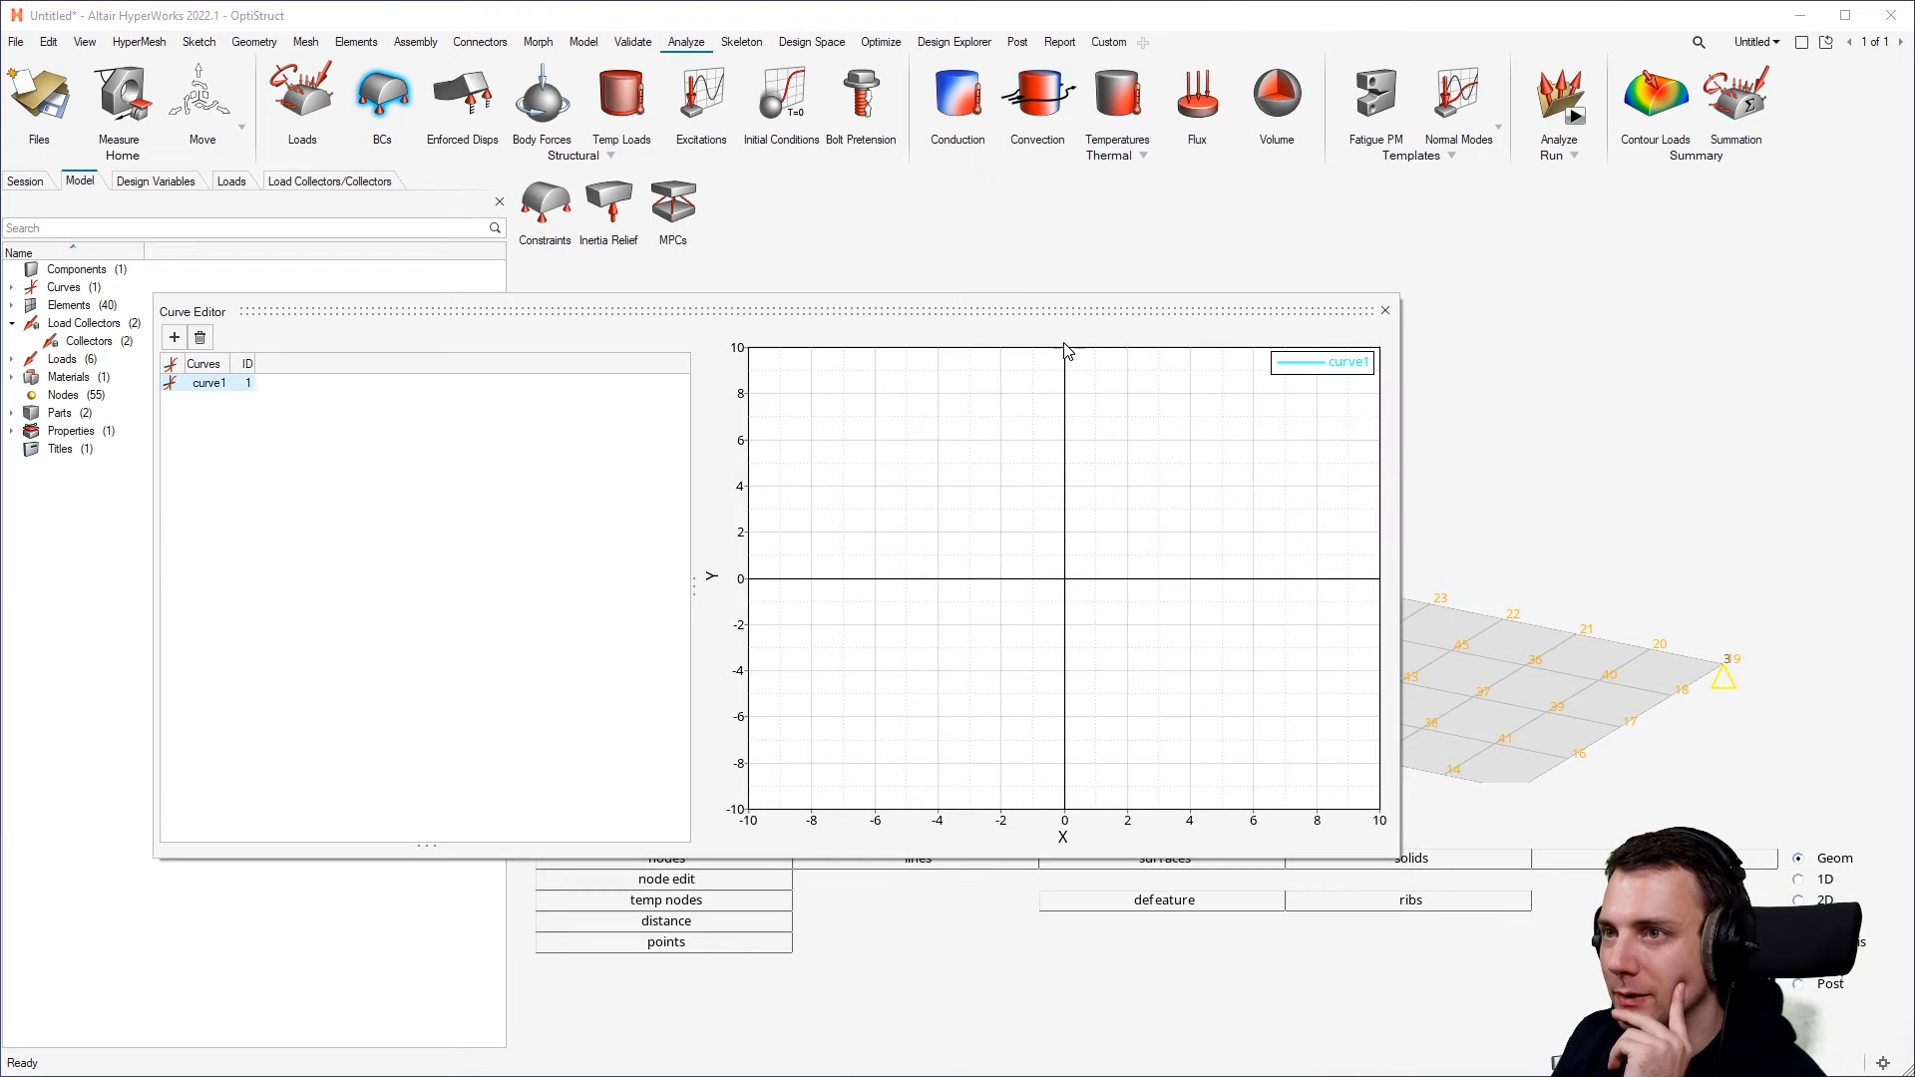
pyautogui.moveTo(521, 306); pyautogui.dragTo(755, 272)
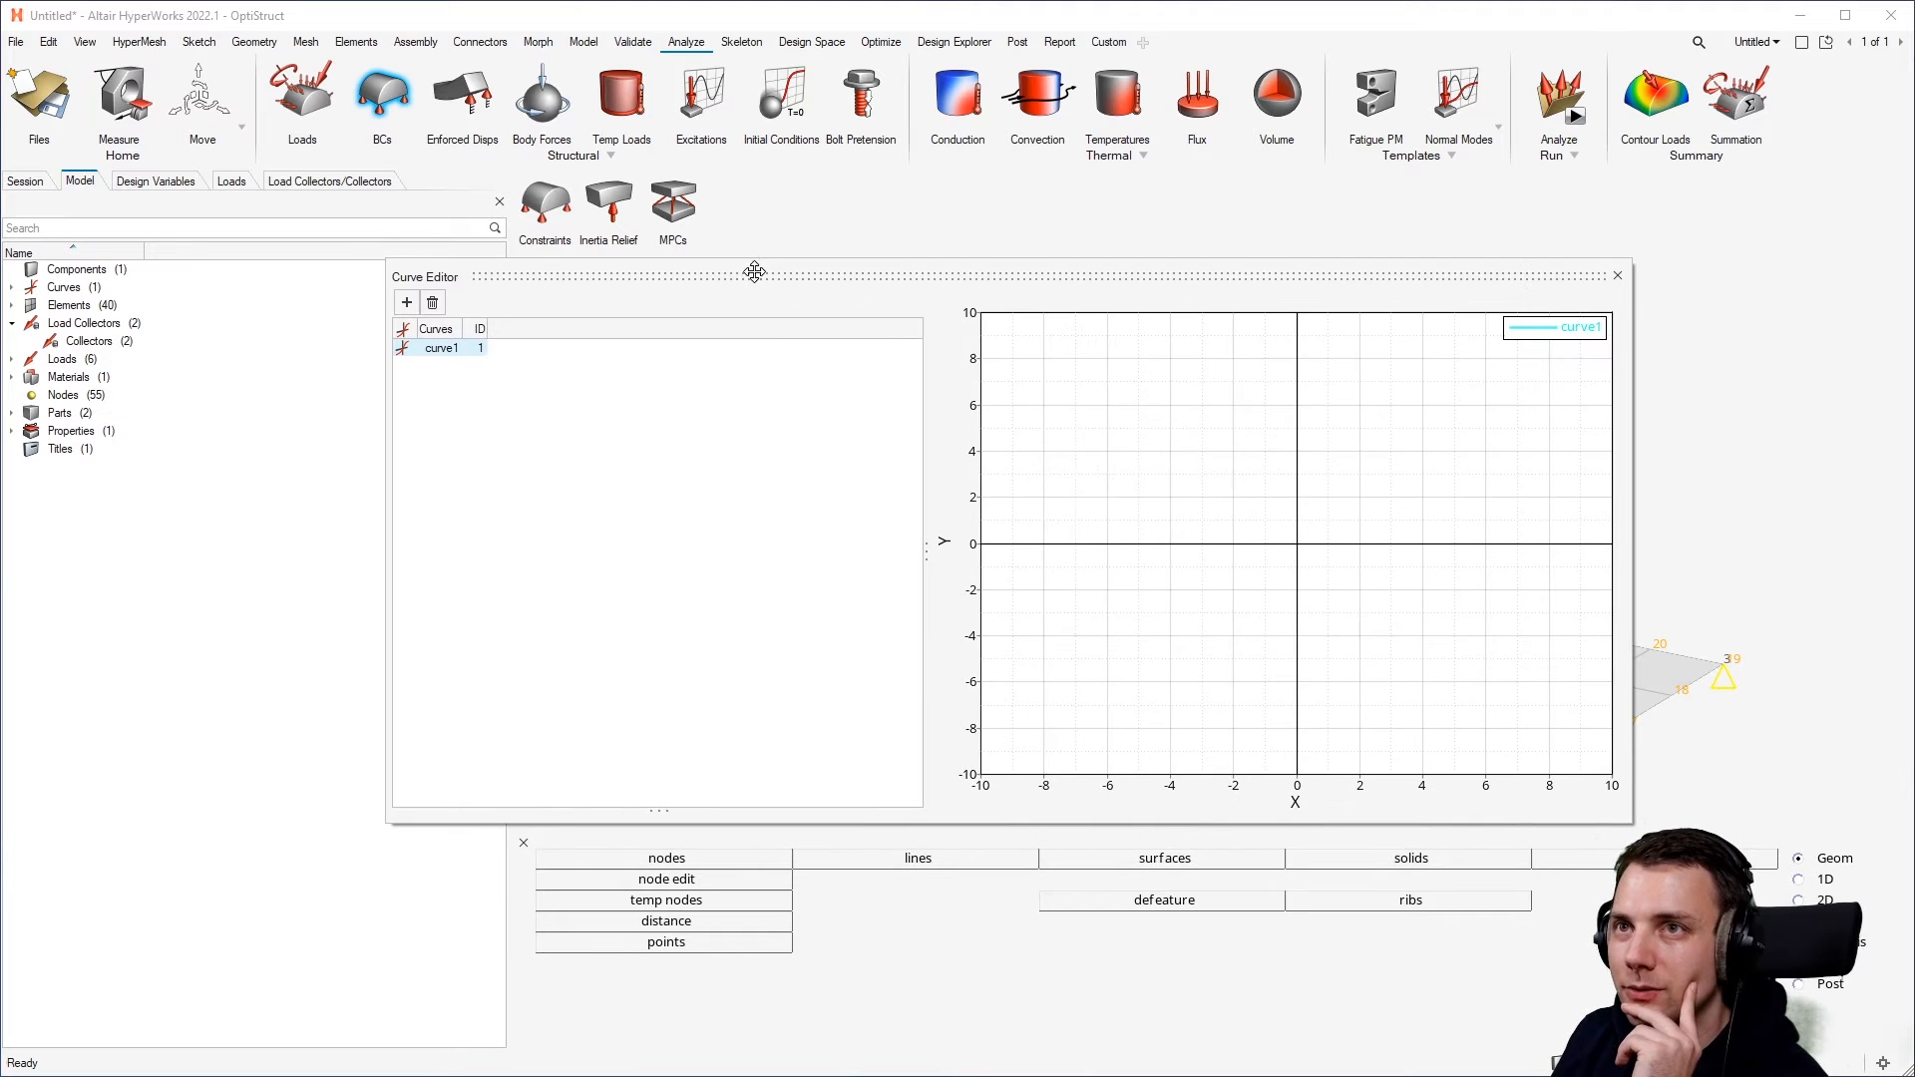
pyautogui.rightClick(442, 356)
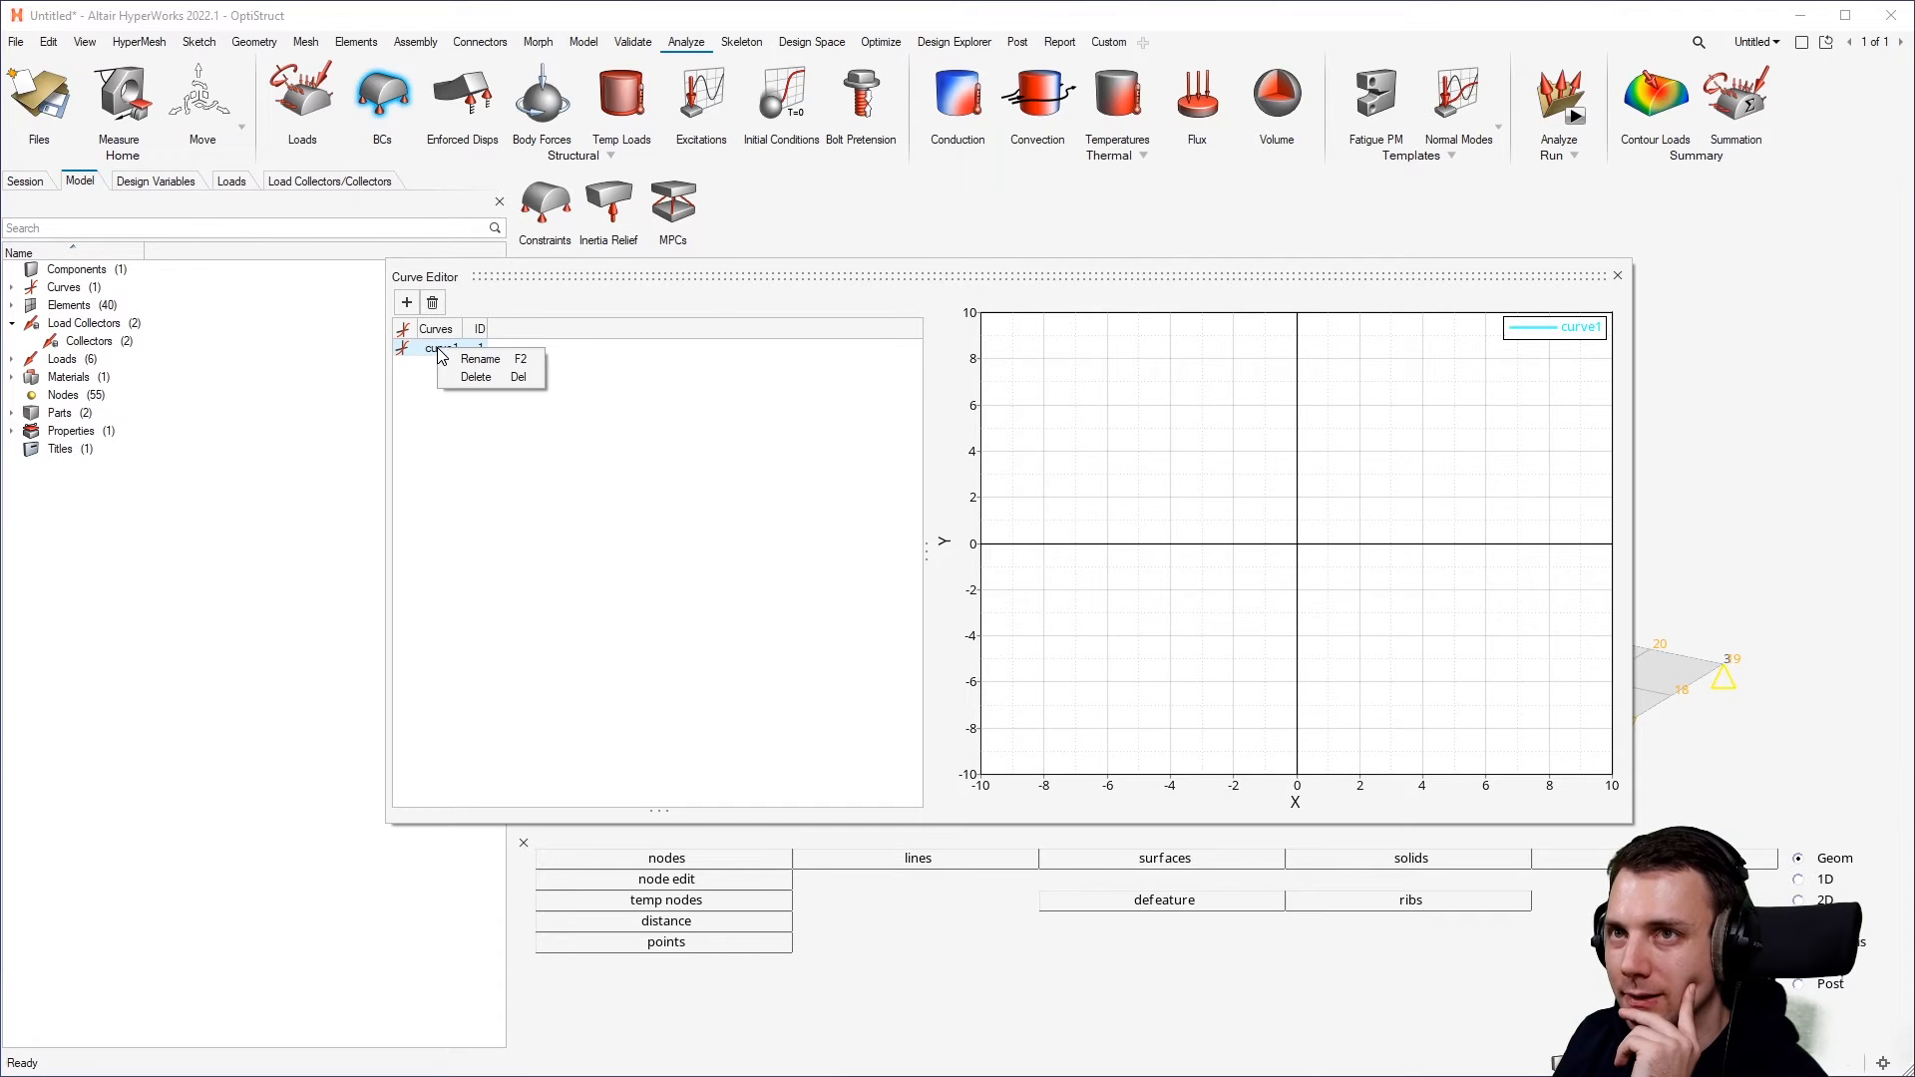
pyautogui.click(516, 361)
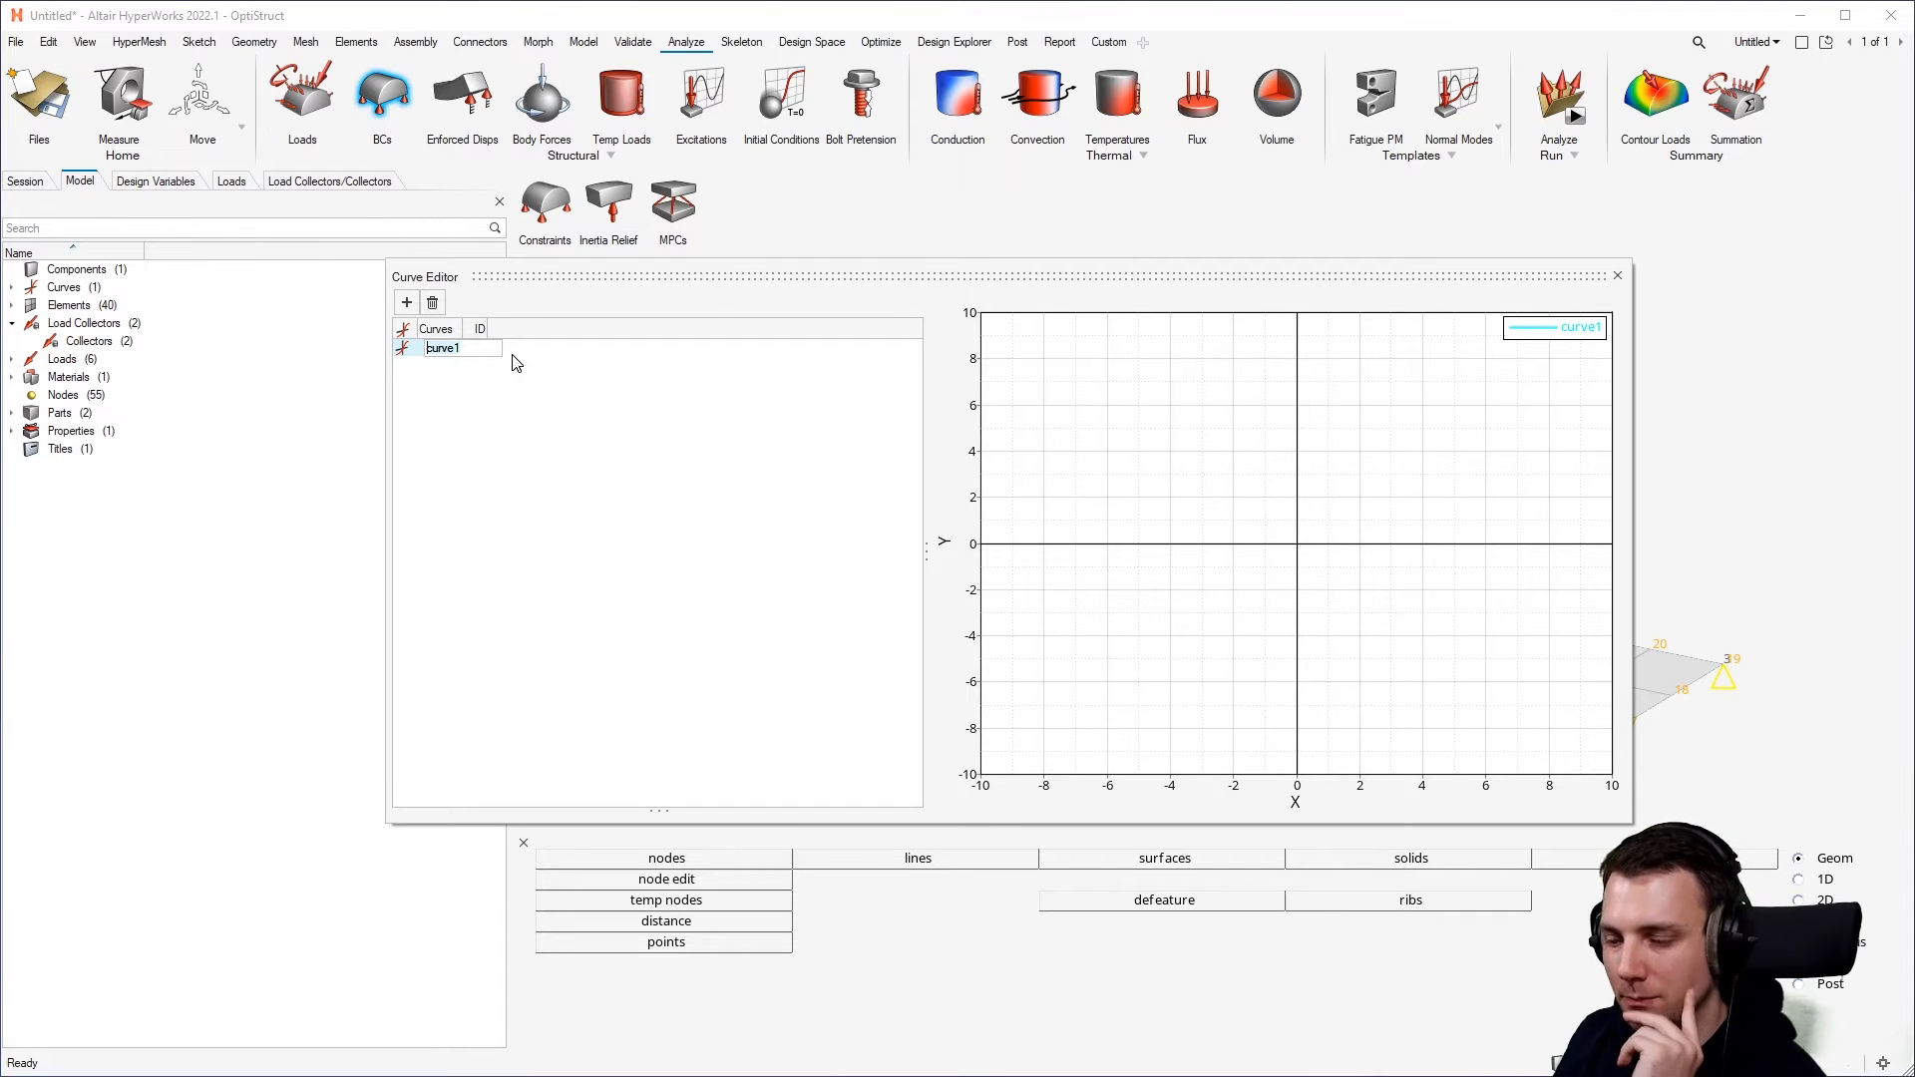
pyautogui.write('table')
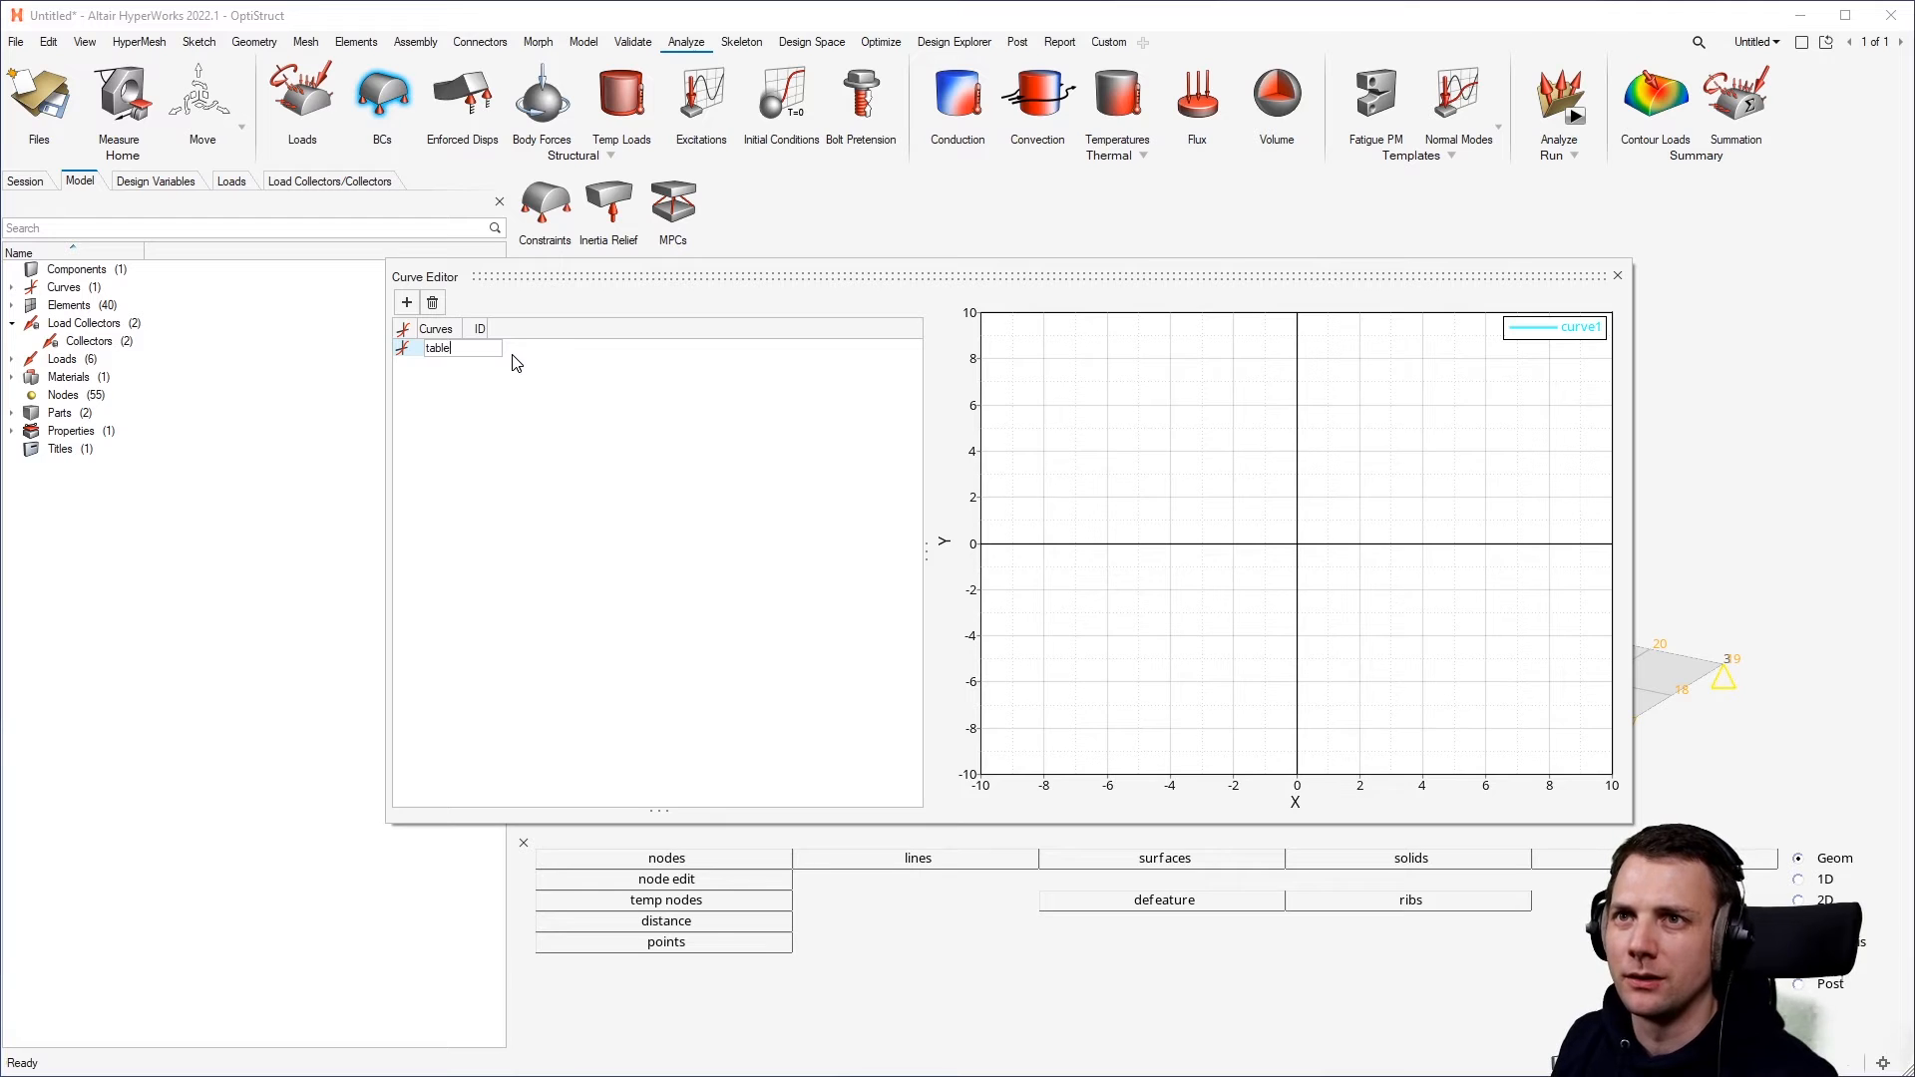
pyautogui.write('d1')
pyautogui.press('Return')
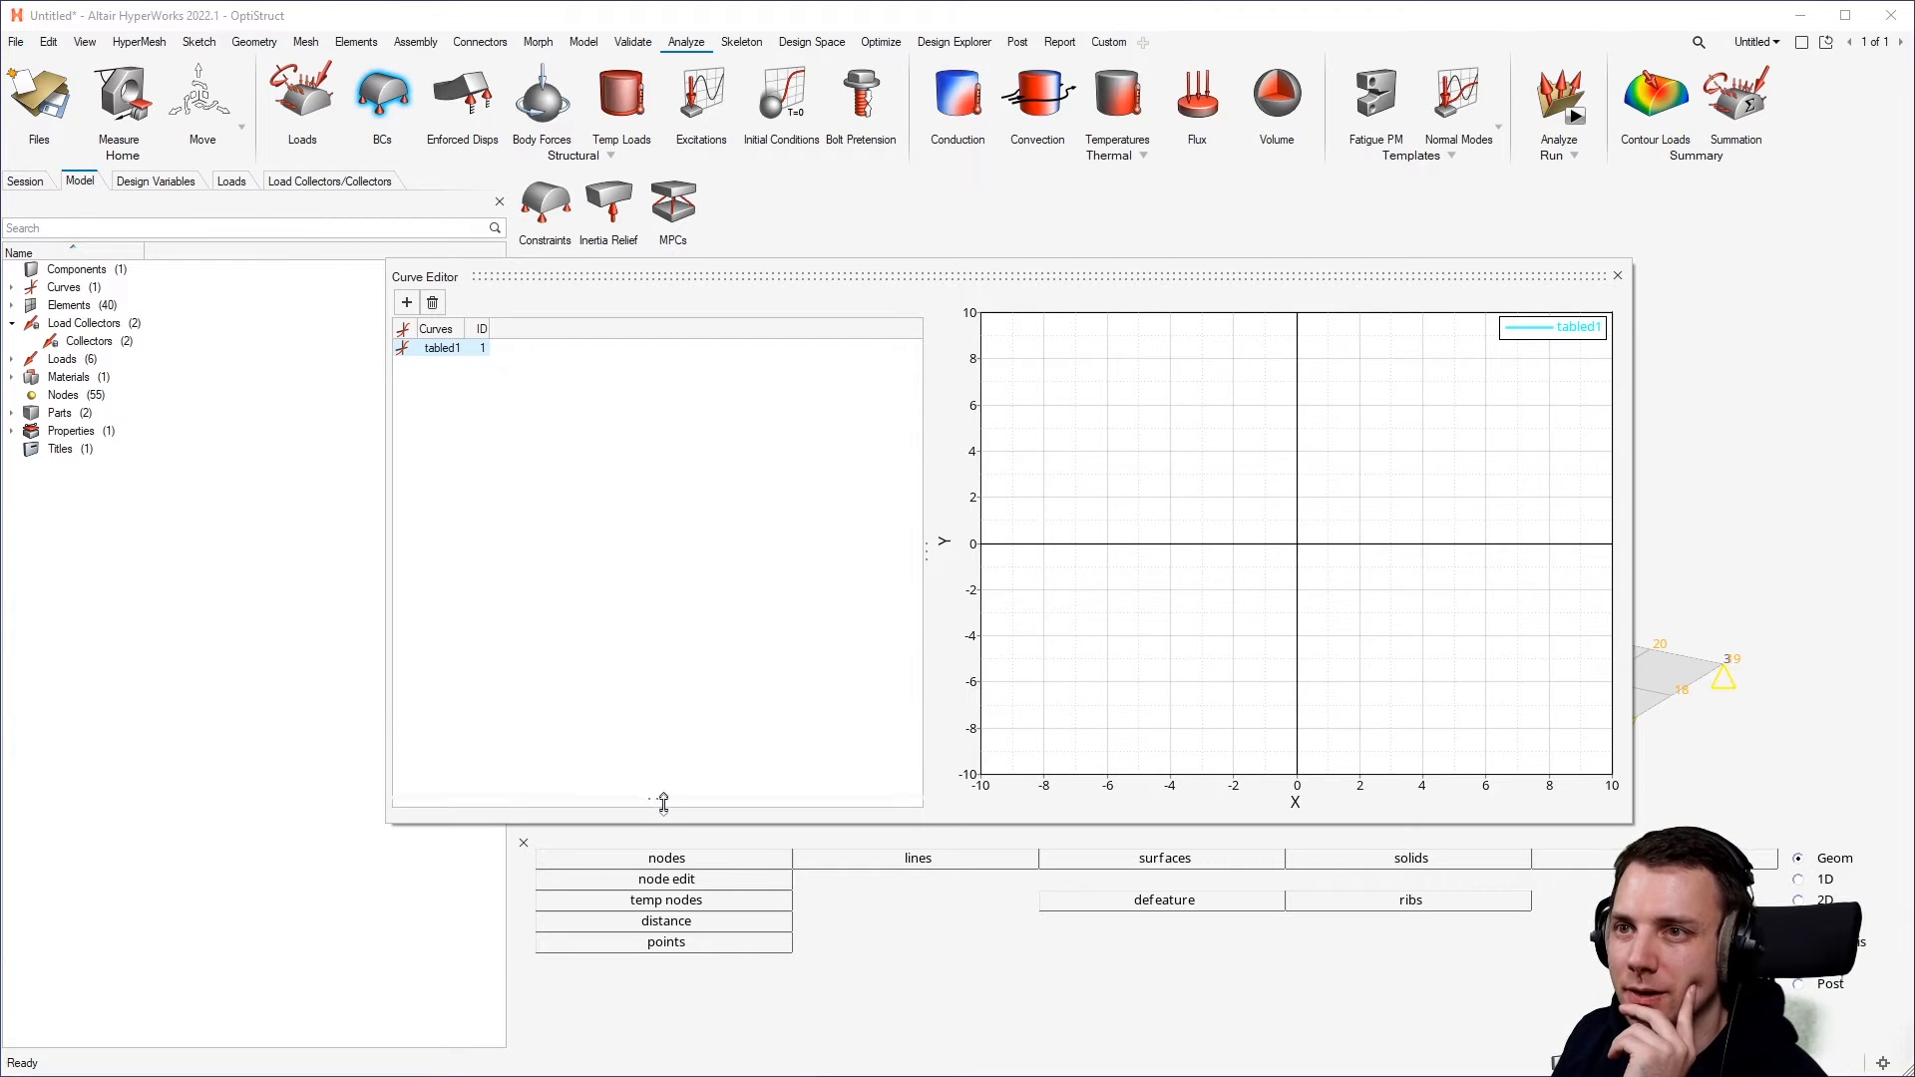
# Reveal the data table of the tabled1 curve and enter its first point as X 0, Y 1.
pyautogui.moveTo(663, 805); pyautogui.dragTo(659, 570)
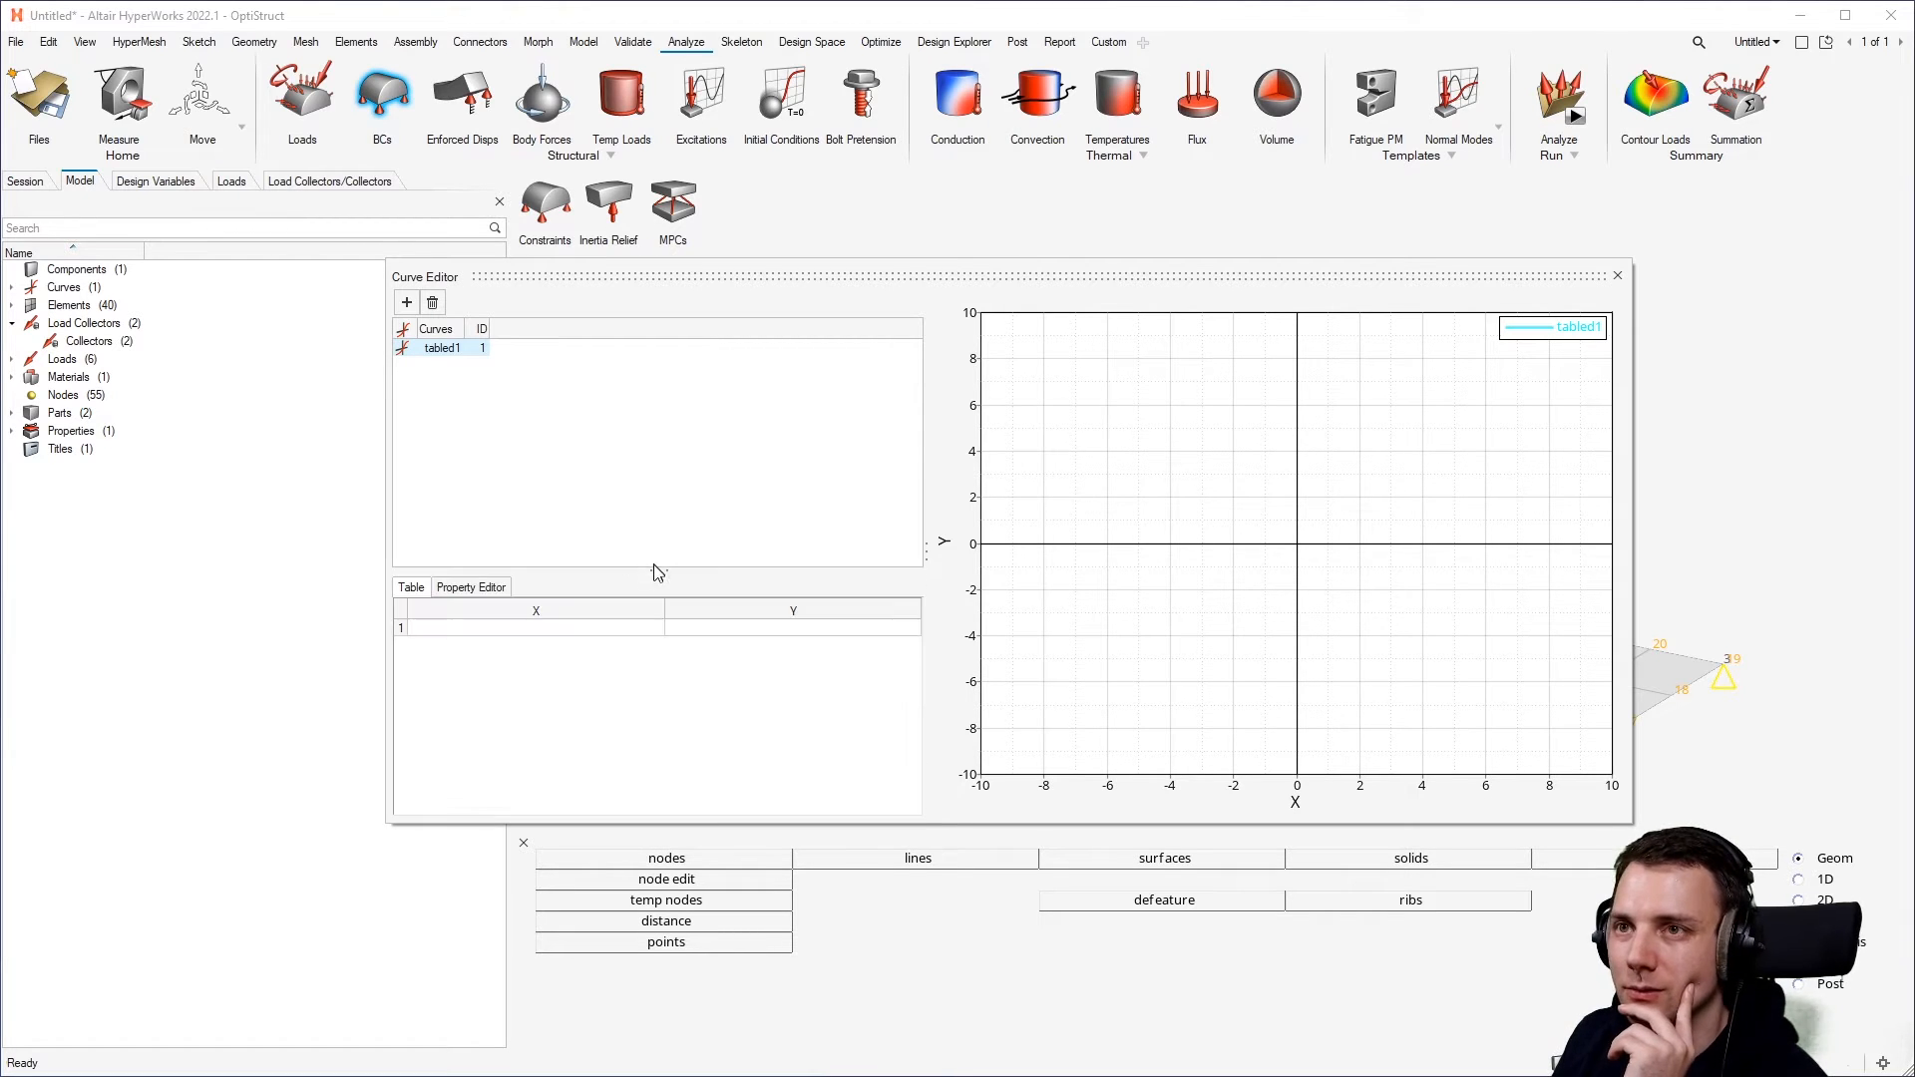
pyautogui.click(533, 629)
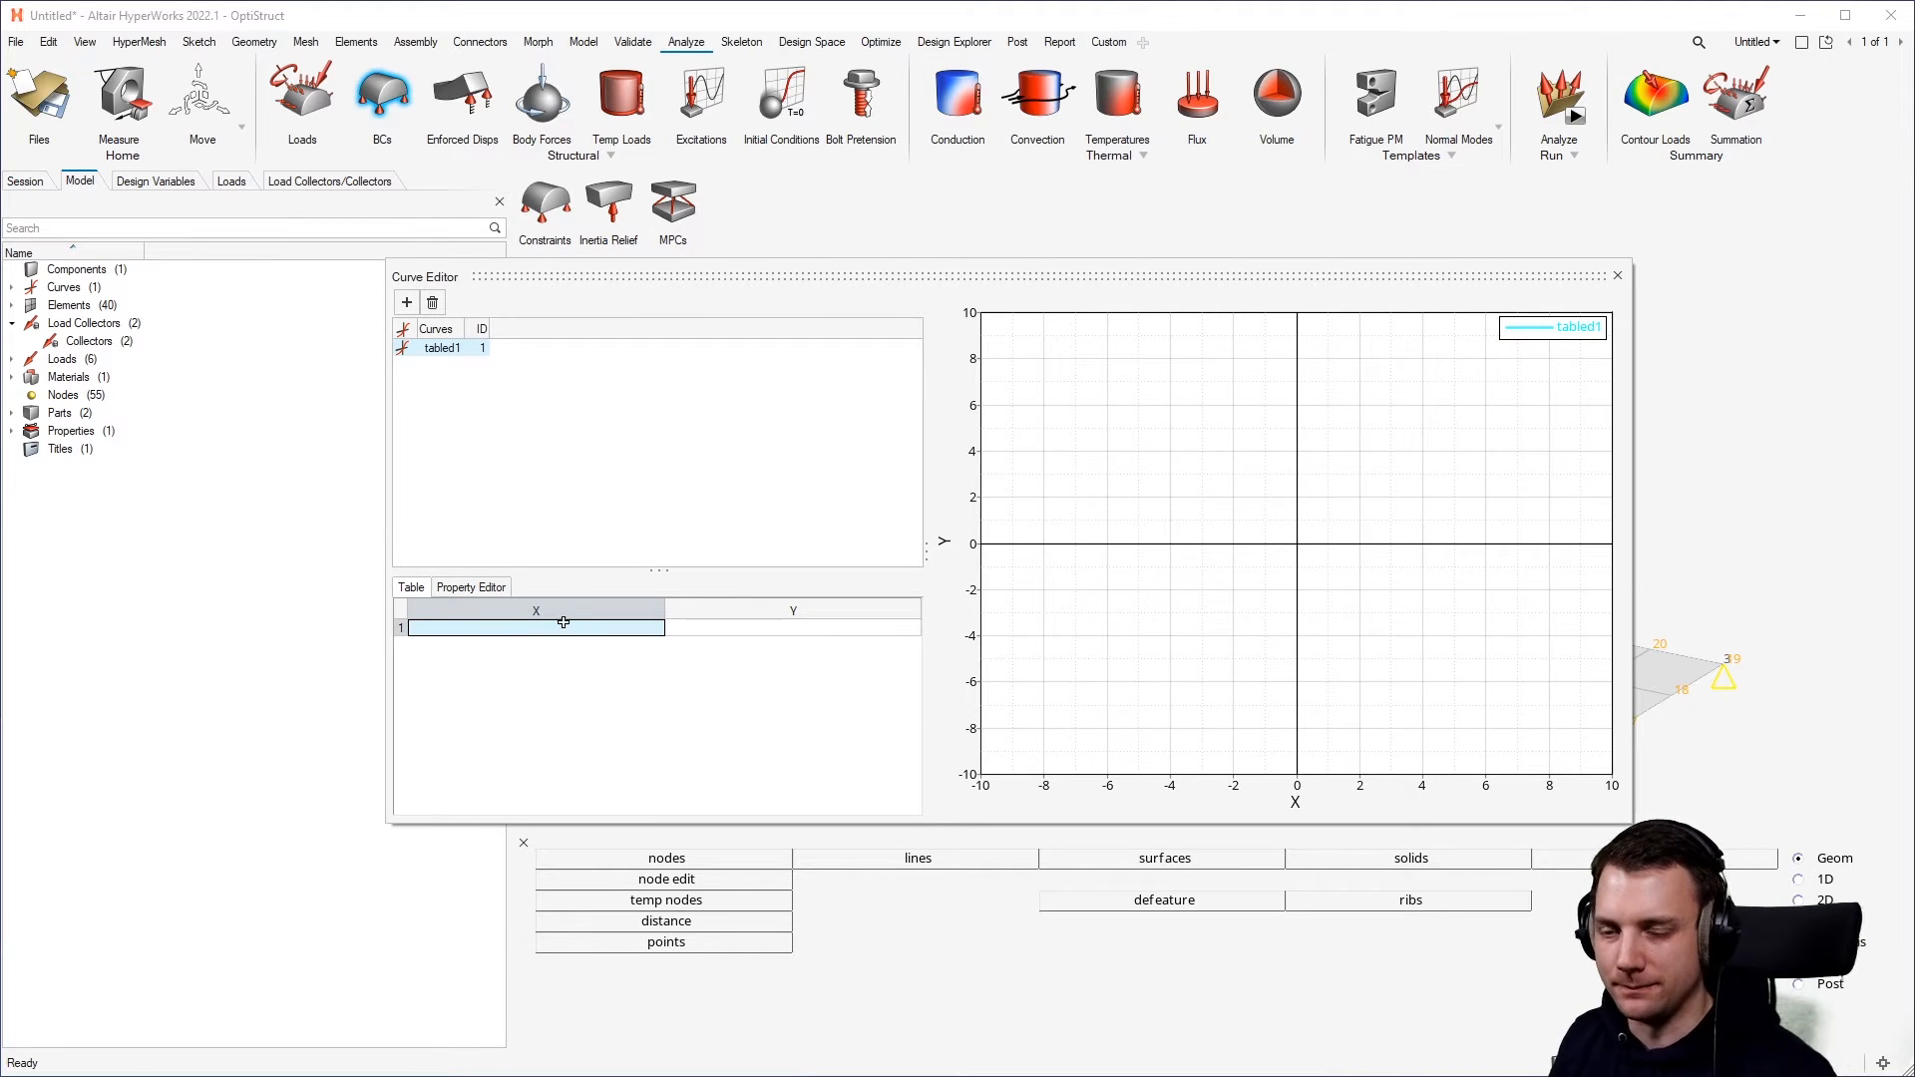
pyautogui.doubleClick(551, 627)
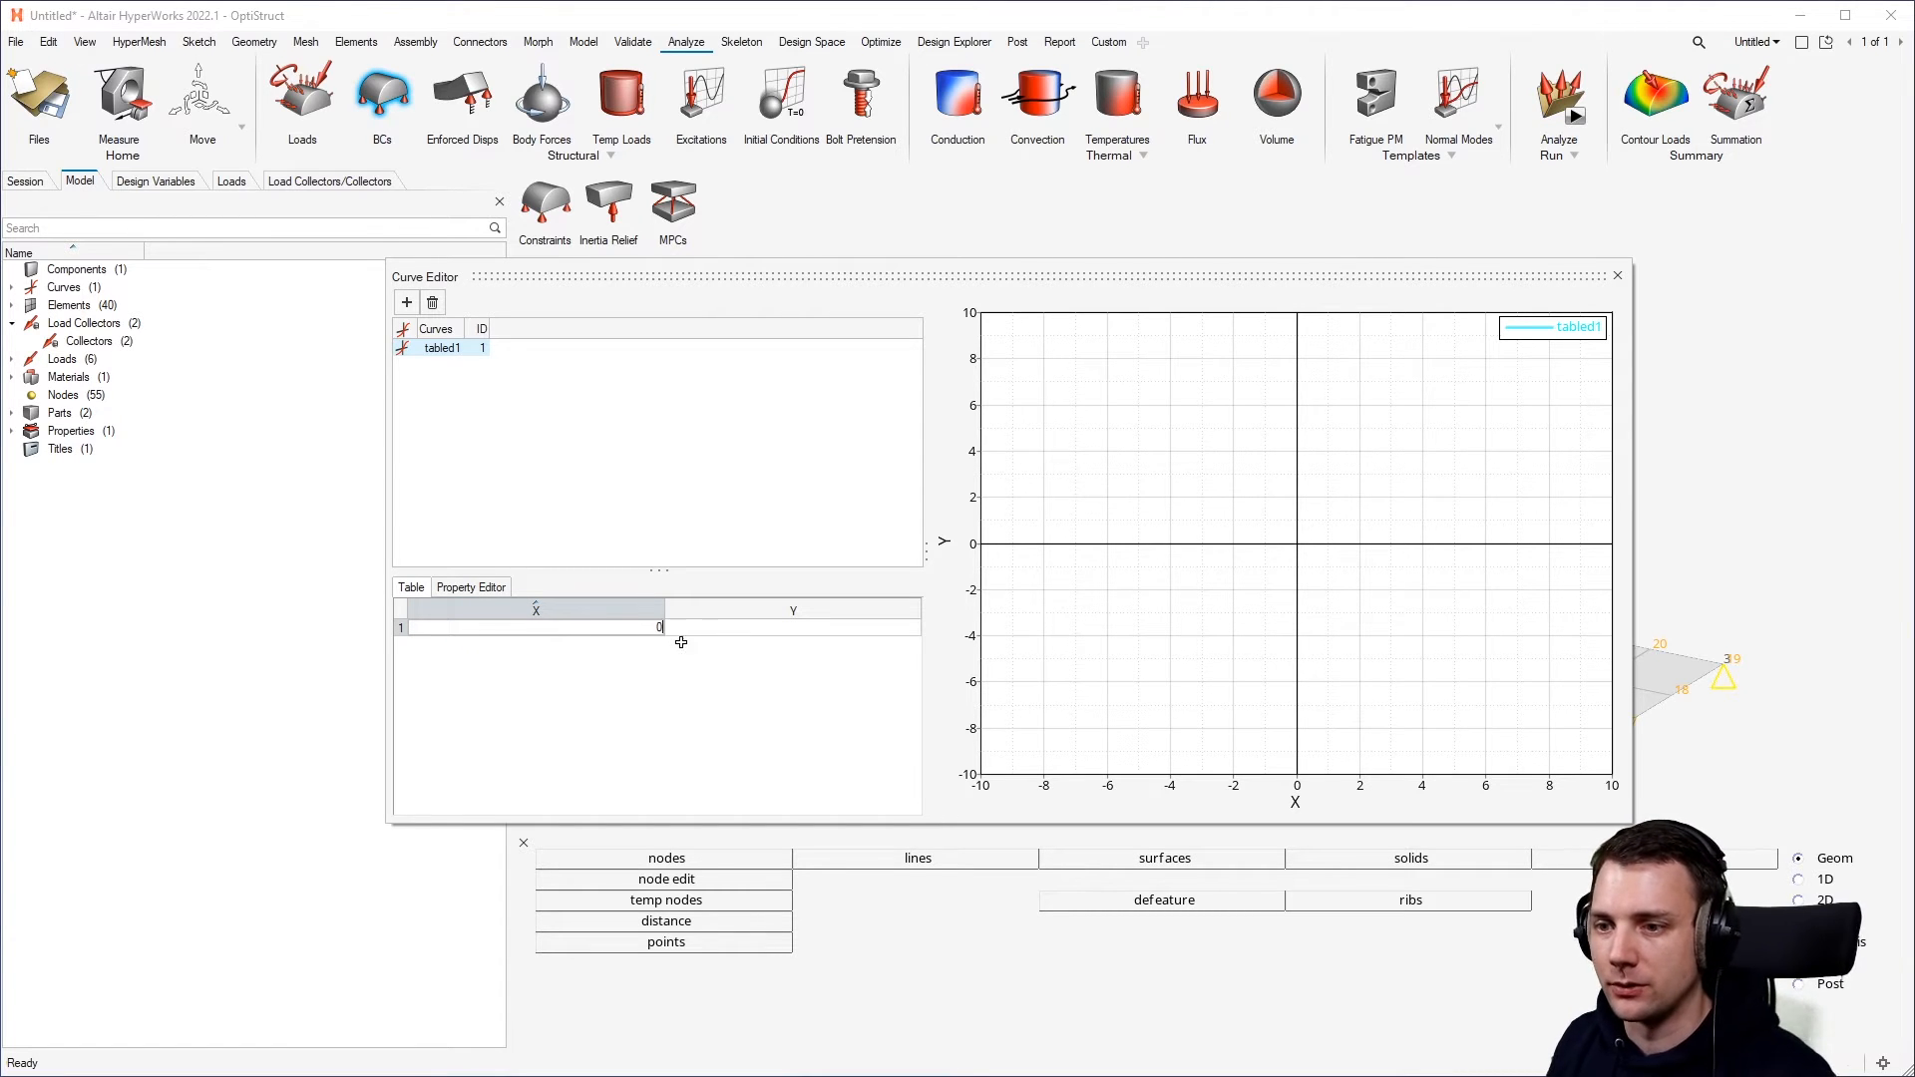
pyautogui.doubleClick(761, 631)
pyautogui.write('1')
pyautogui.click(731, 654)
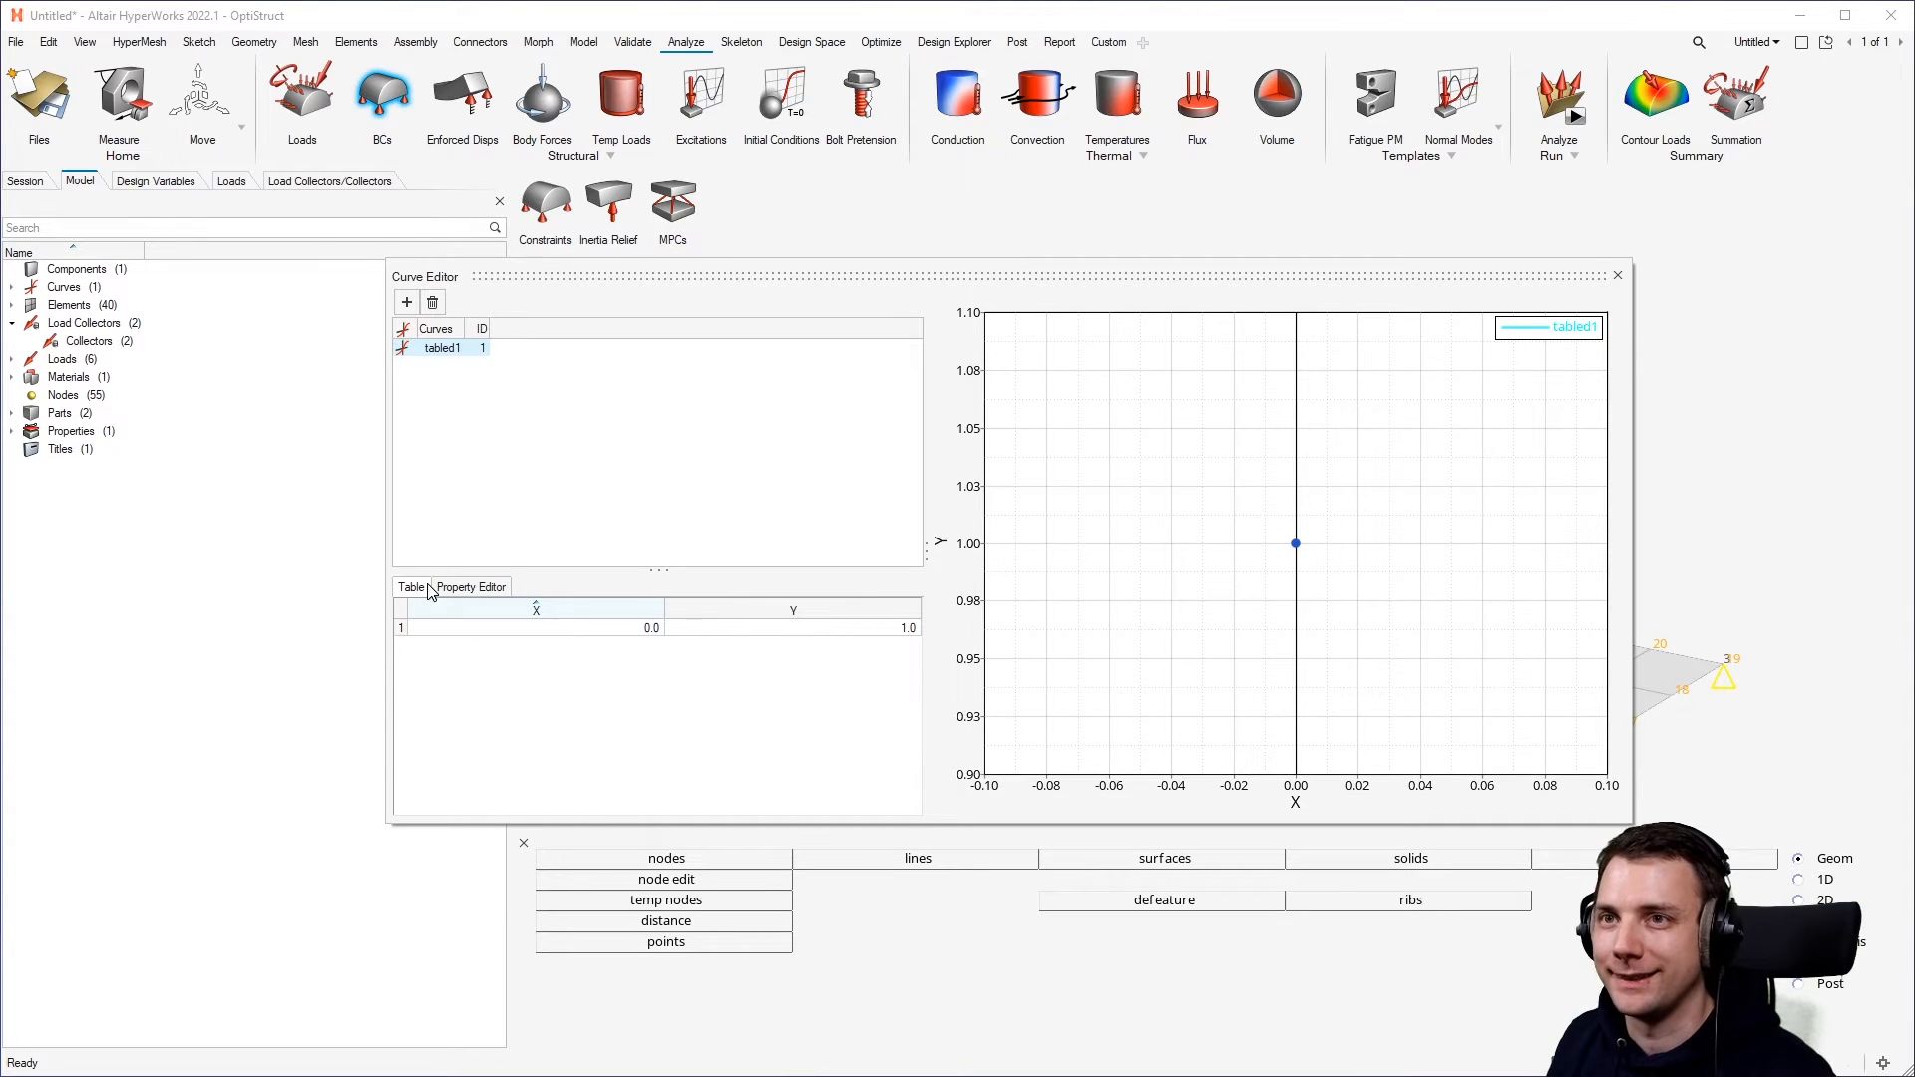
pyautogui.click(512, 628)
pyautogui.click(792, 628)
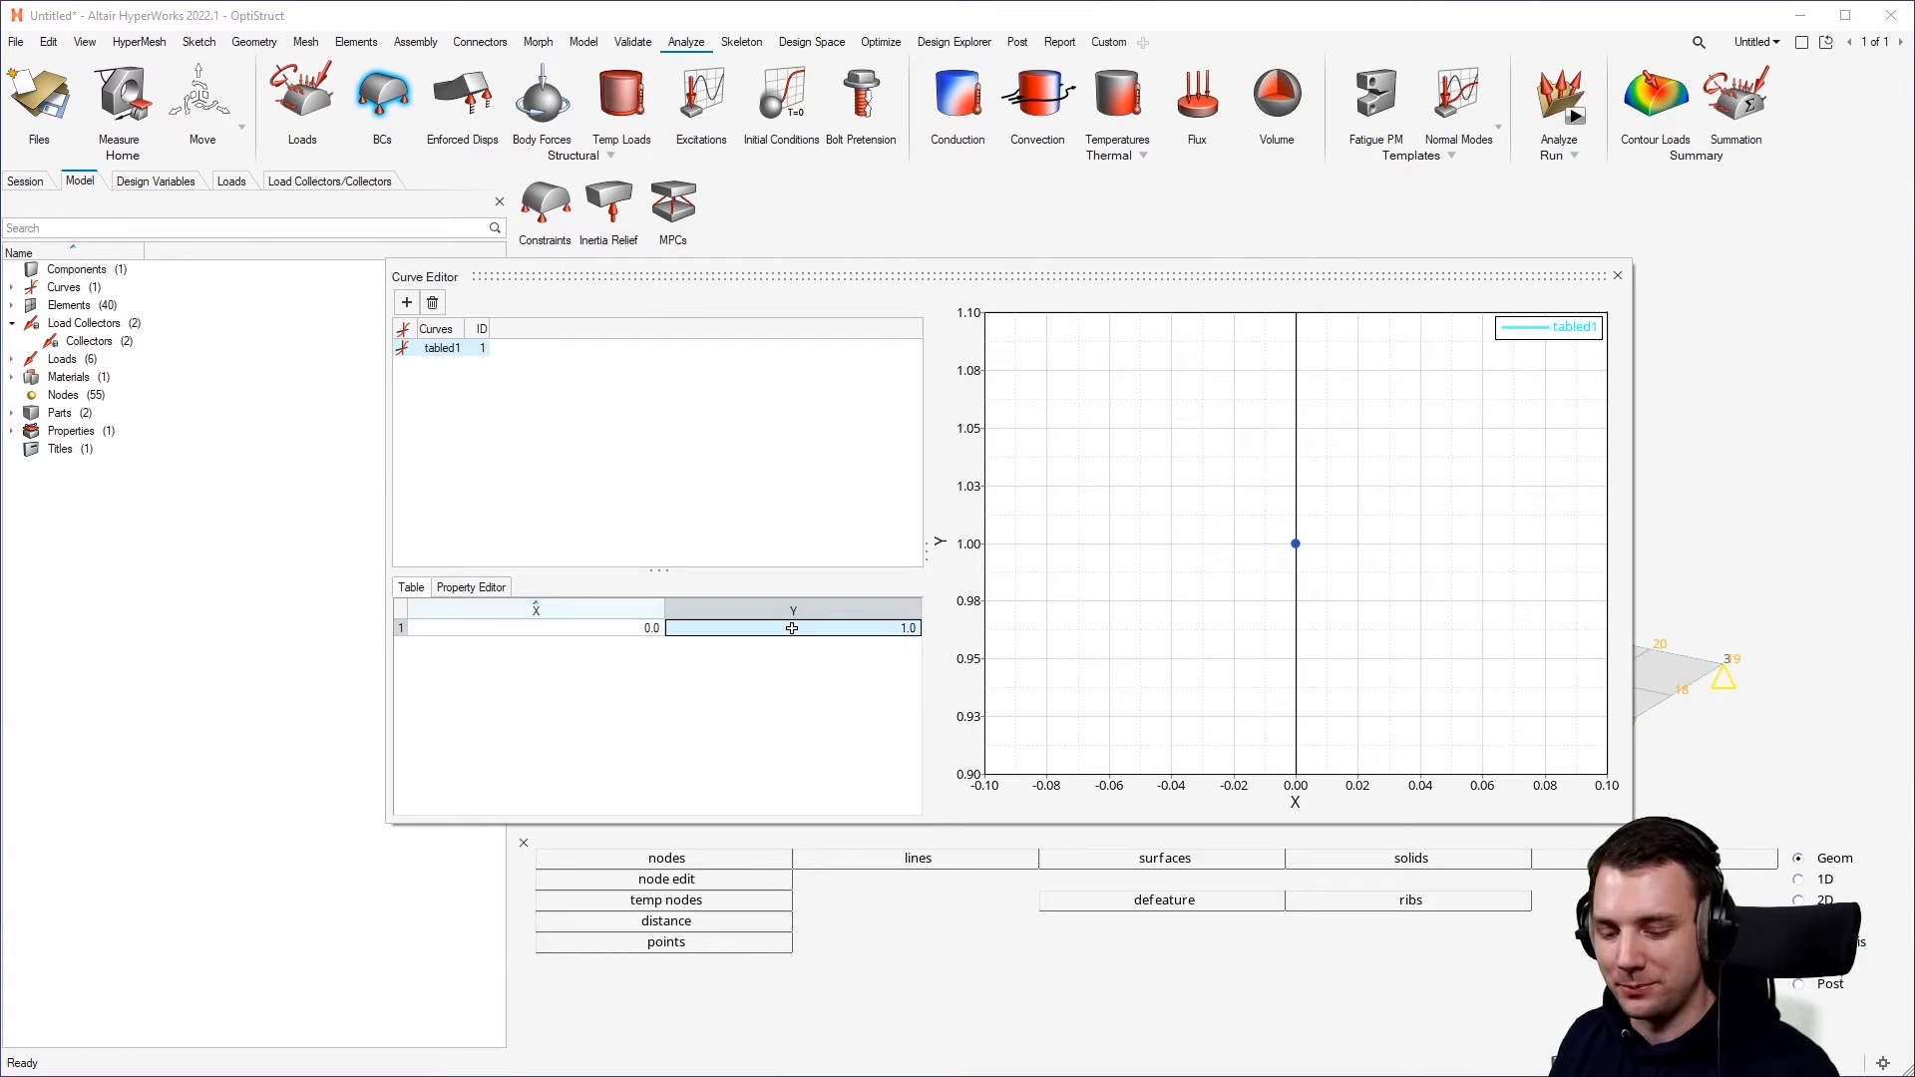
# Add a second point to the tabled1 curve at X 1000, Y 1 and close the Curve Editor.
pyautogui.click(664, 650)
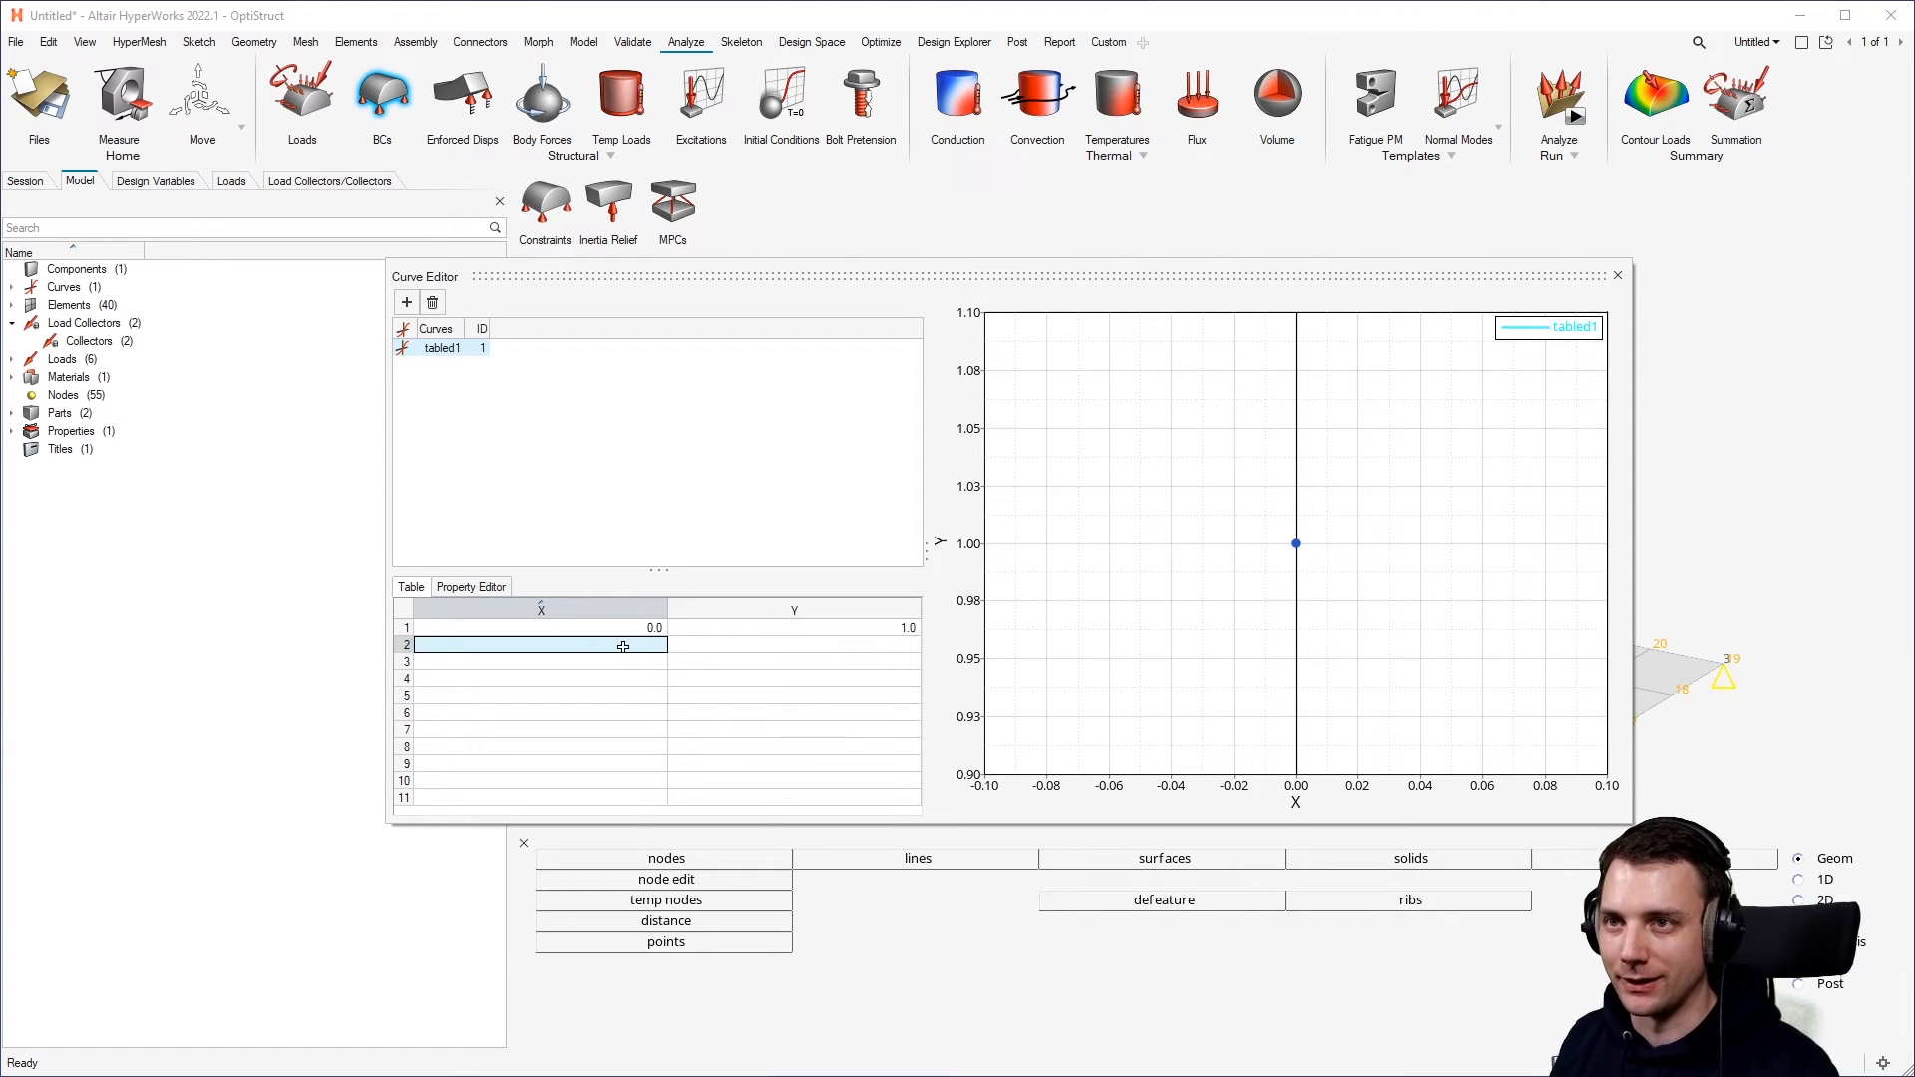
pyautogui.click(623, 647)
pyautogui.write('1000')
pyautogui.press('Return')
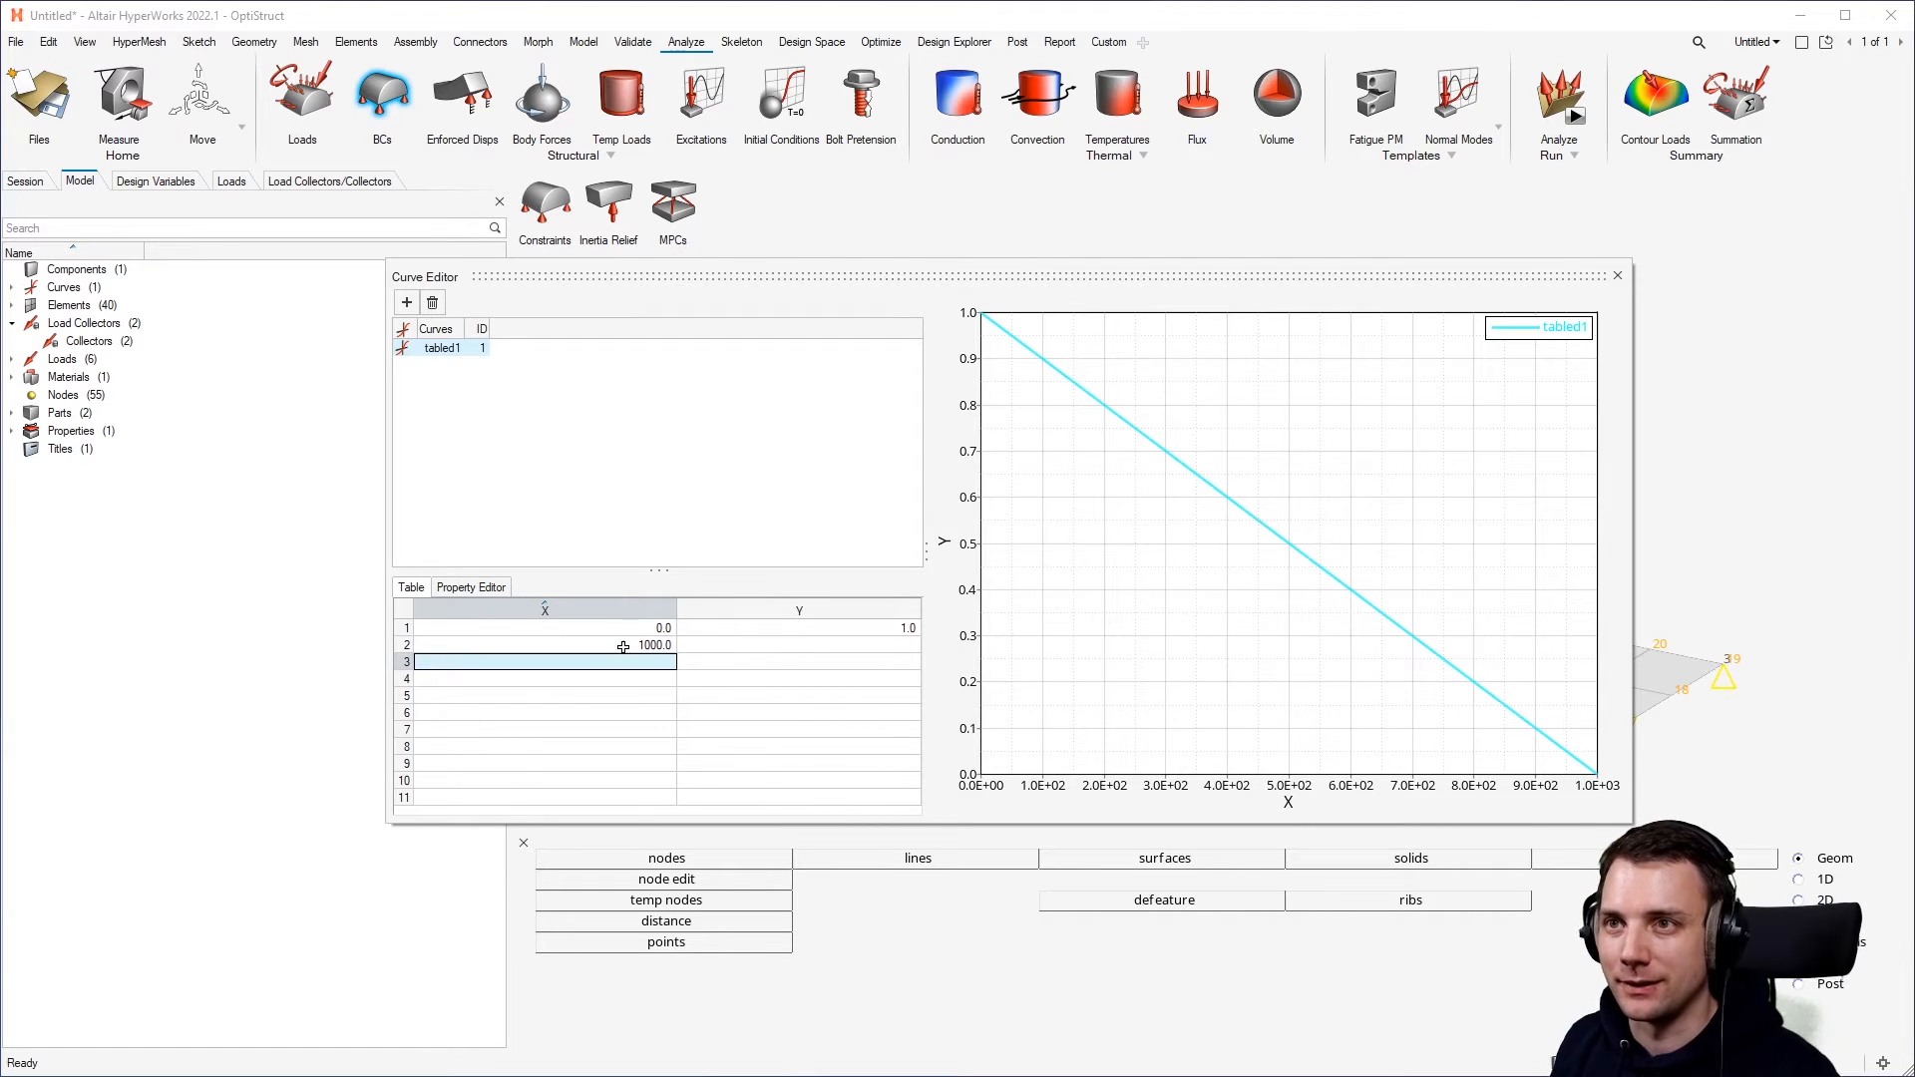
pyautogui.click(742, 646)
pyautogui.write('1')
pyautogui.press('Return')
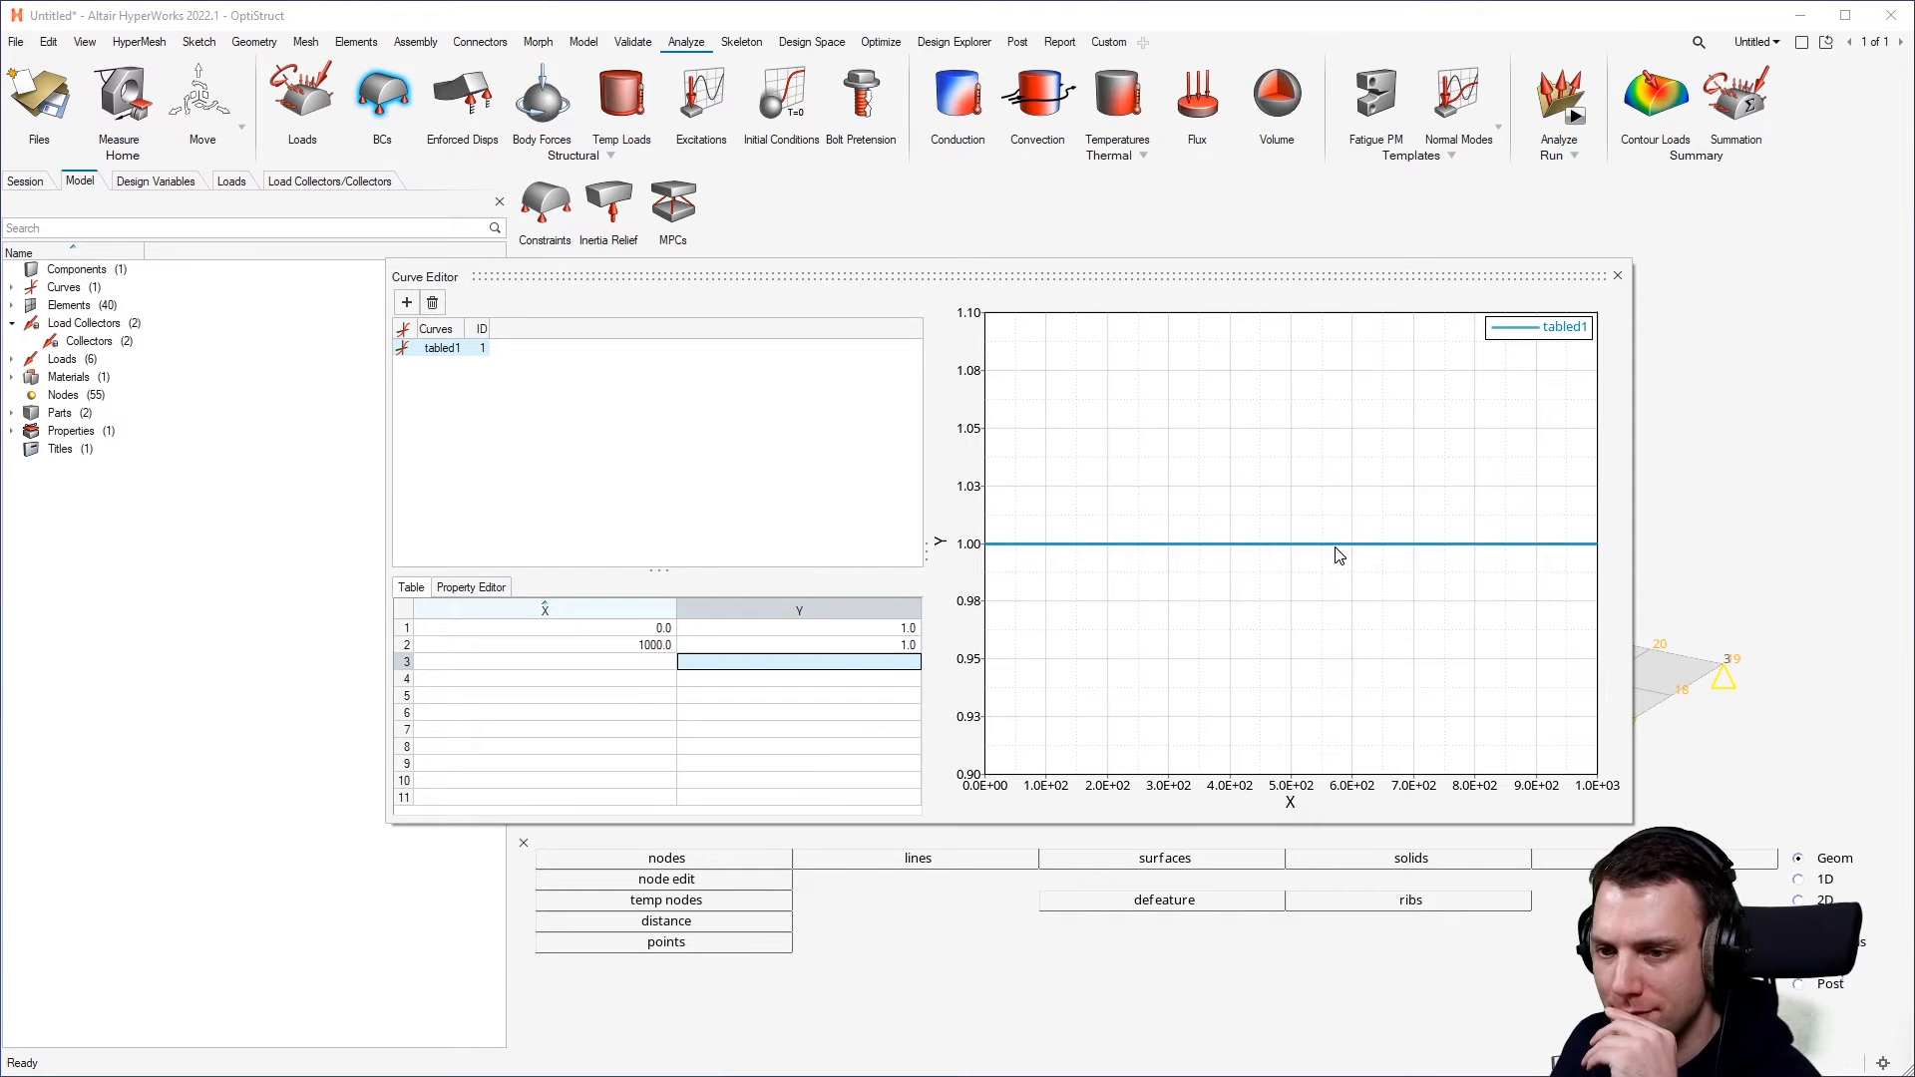
pyautogui.click(1618, 276)
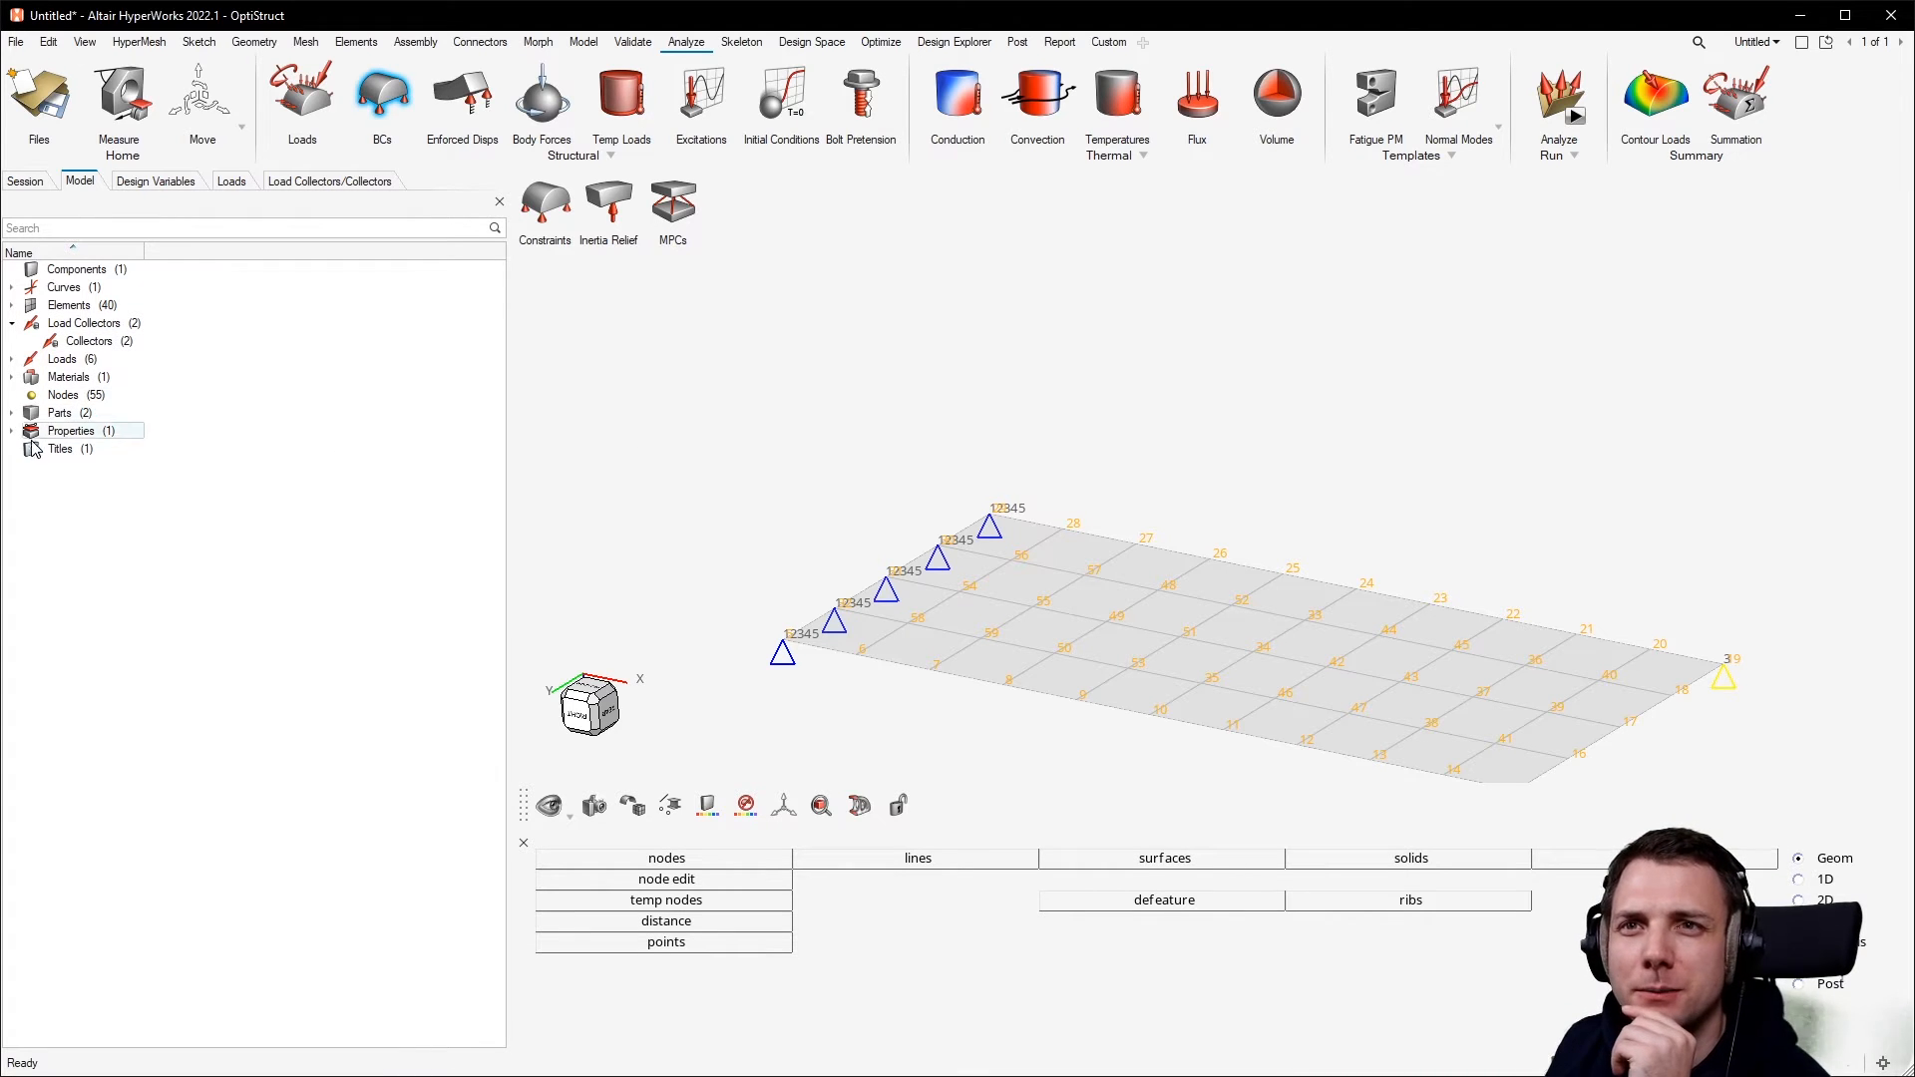
# Open the tabled1 curve's properties from the model tree and change its card image to TABLED1.
pyautogui.click(12, 287)
pyautogui.doubleClick(79, 305)
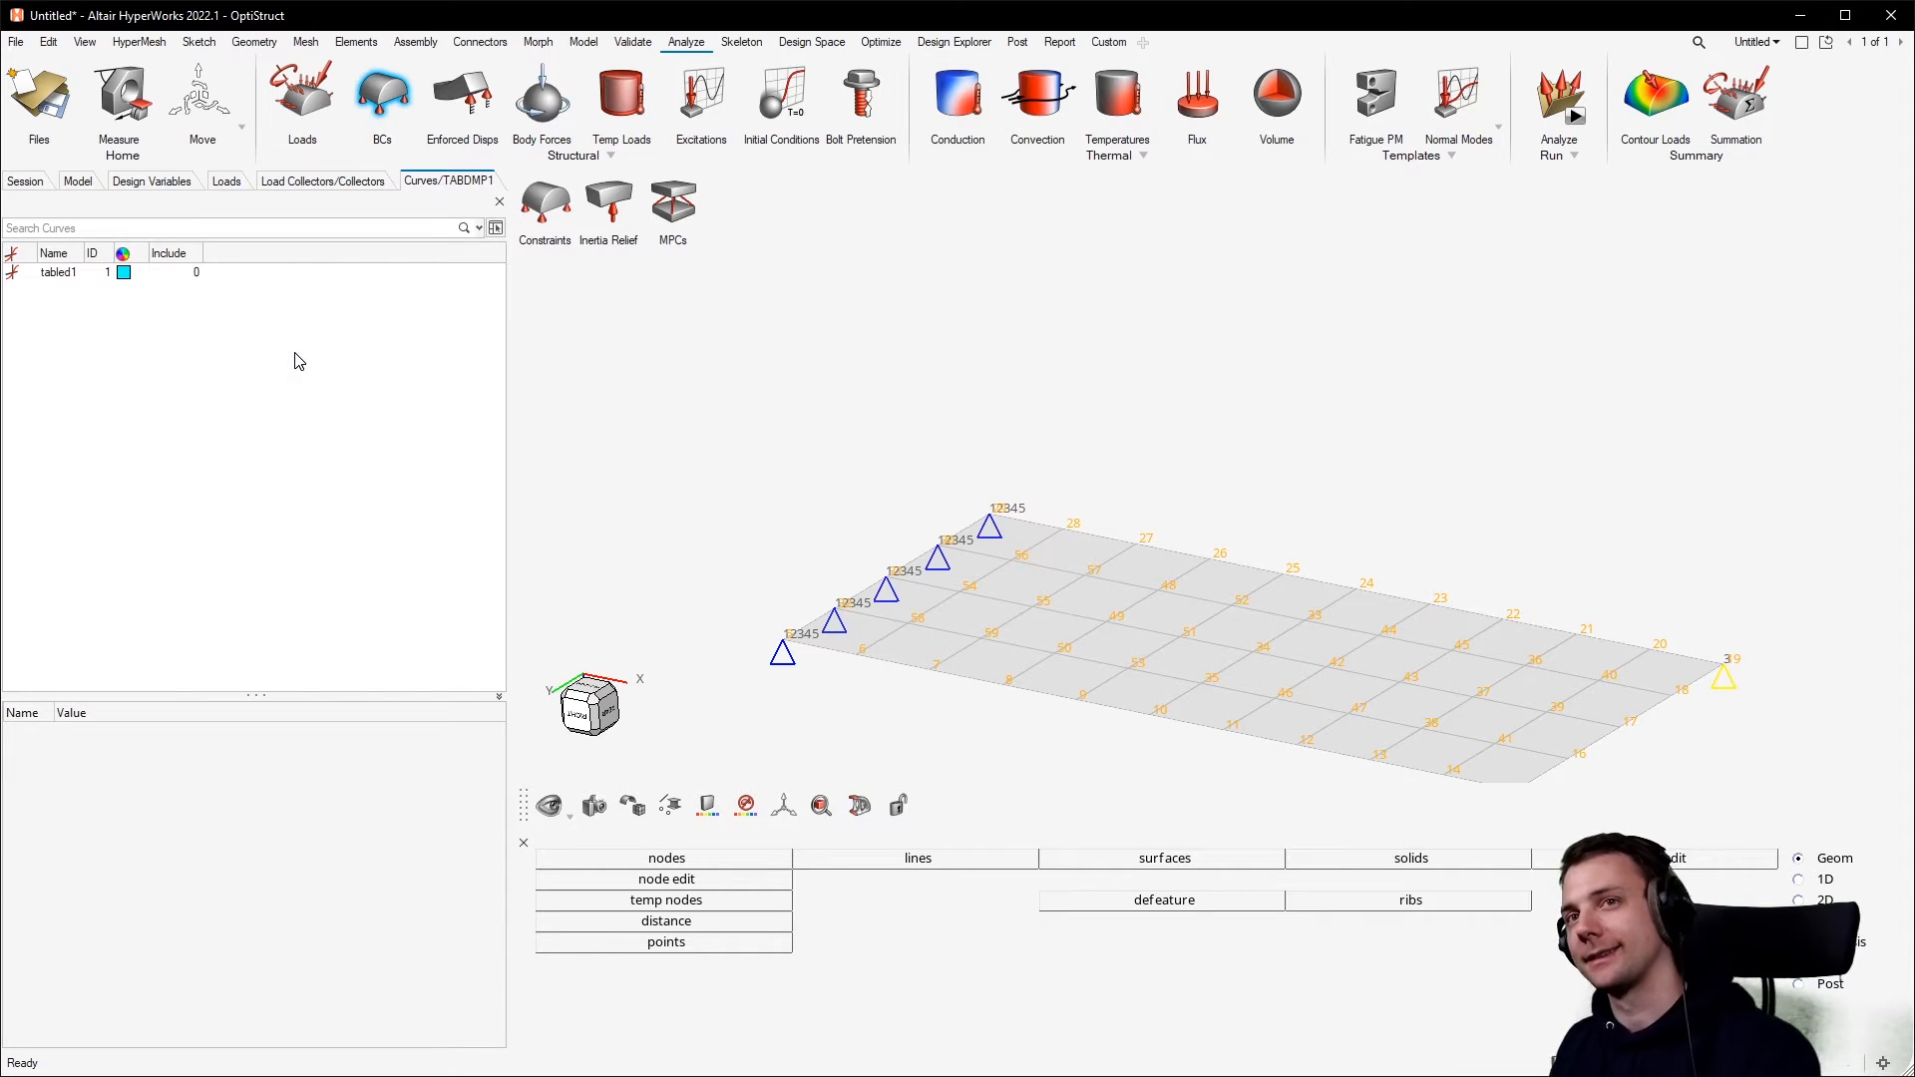
pyautogui.click(96, 277)
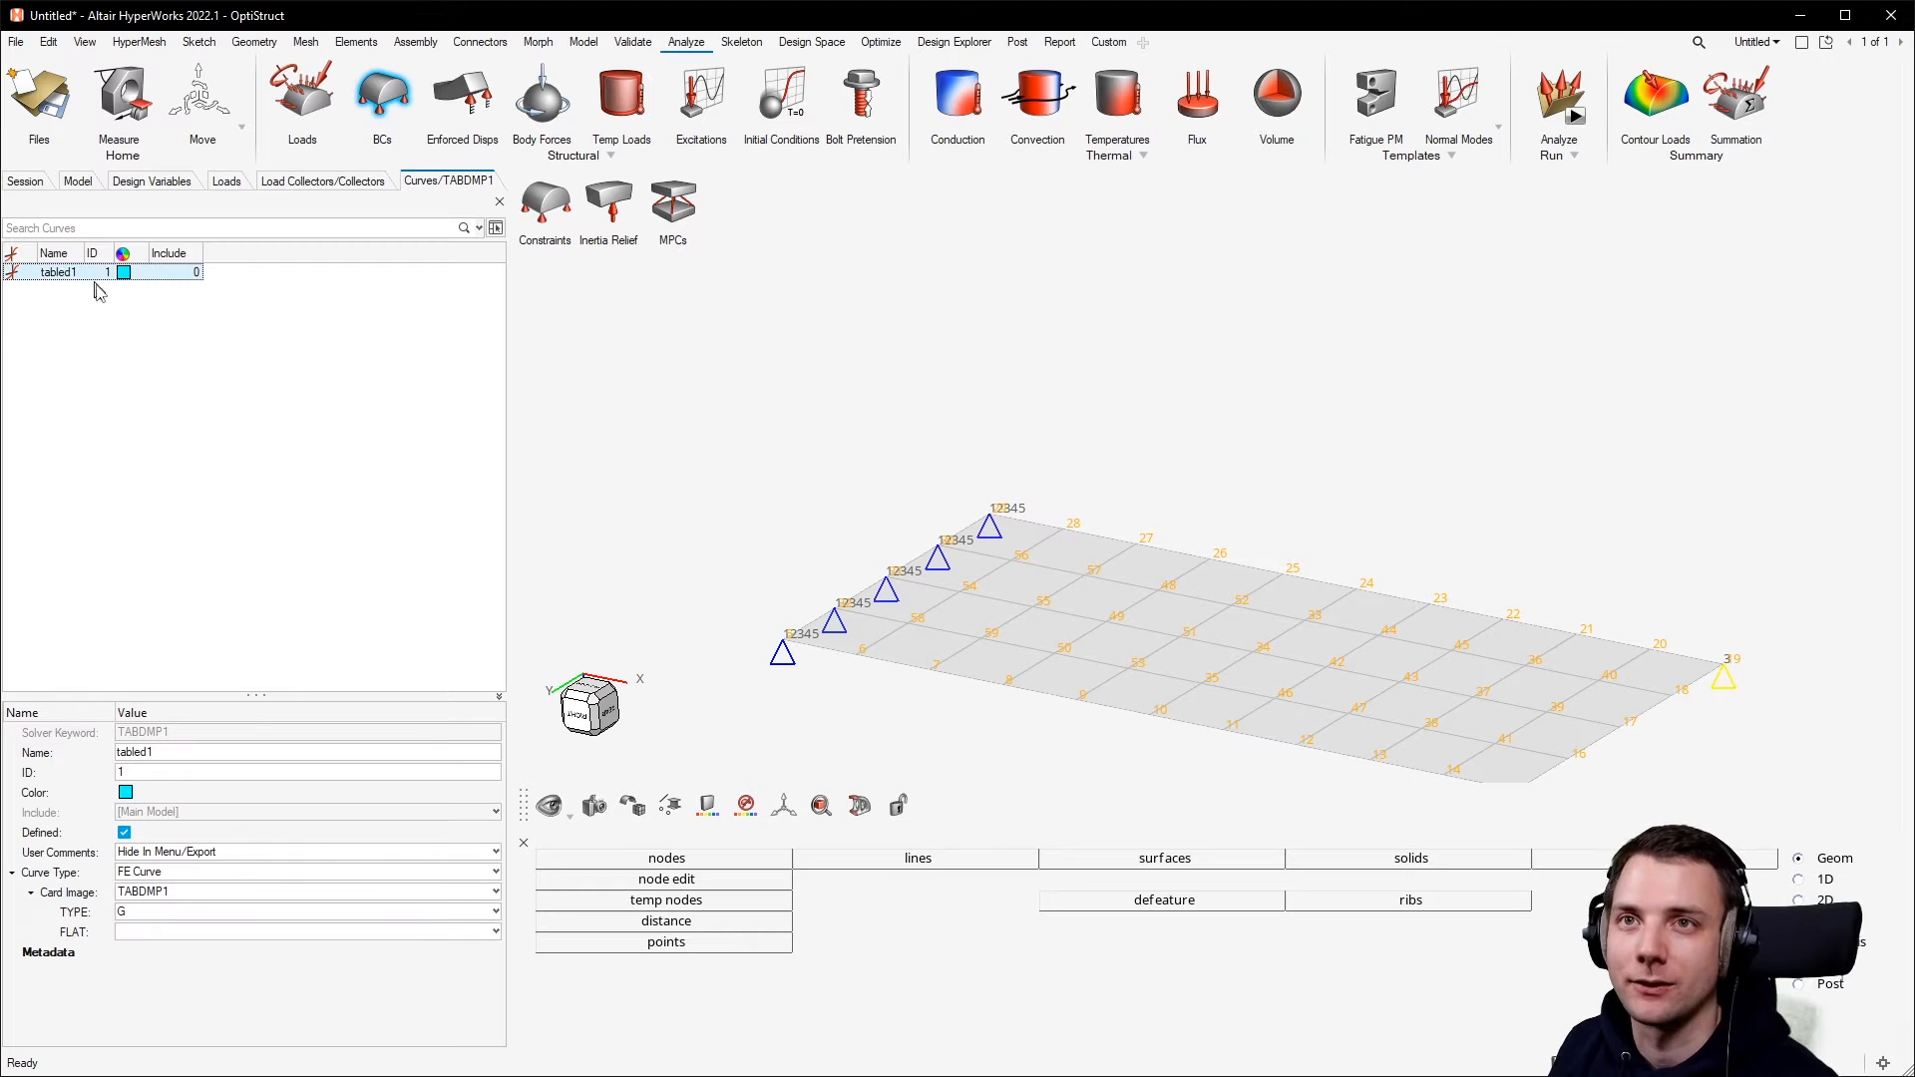
pyautogui.click(188, 894)
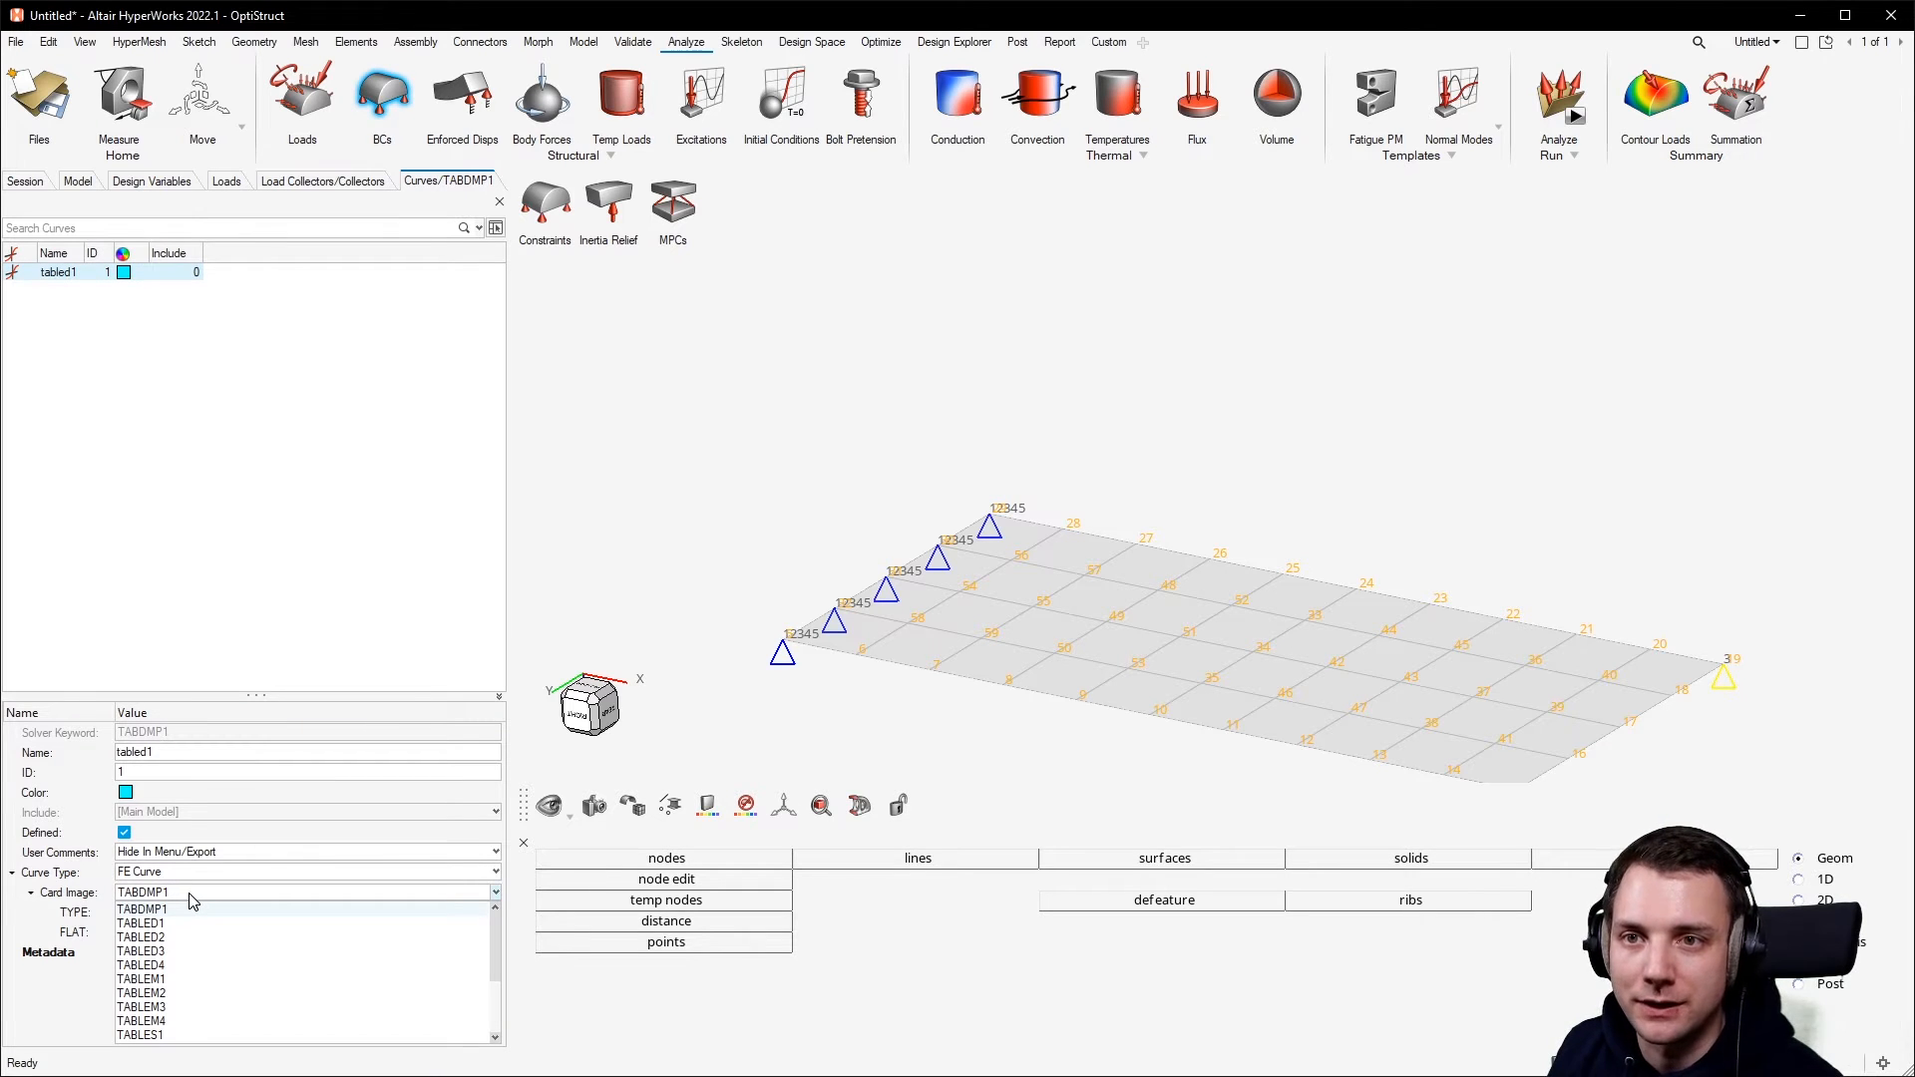
pyautogui.click(206, 924)
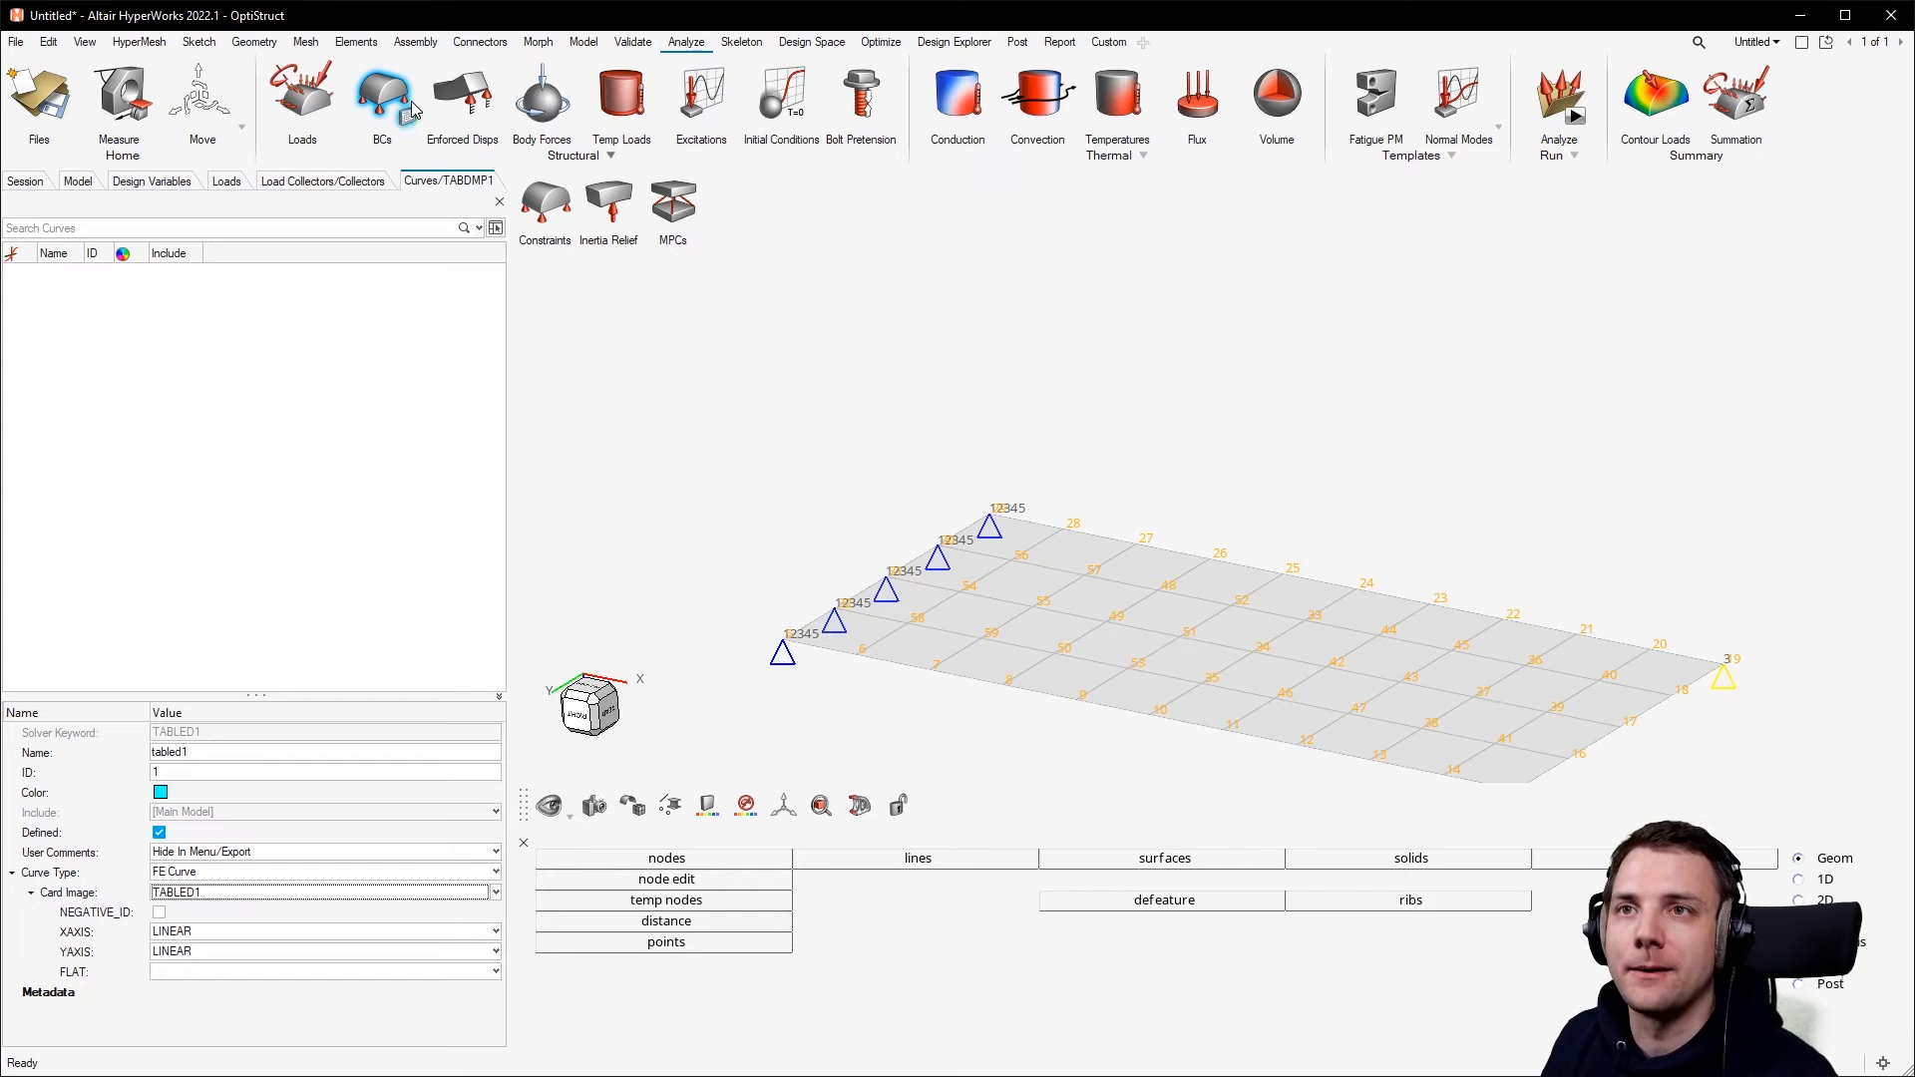
# Close the TABDMP1 curves list and return to the load collectors list.
pyautogui.click(334, 181)
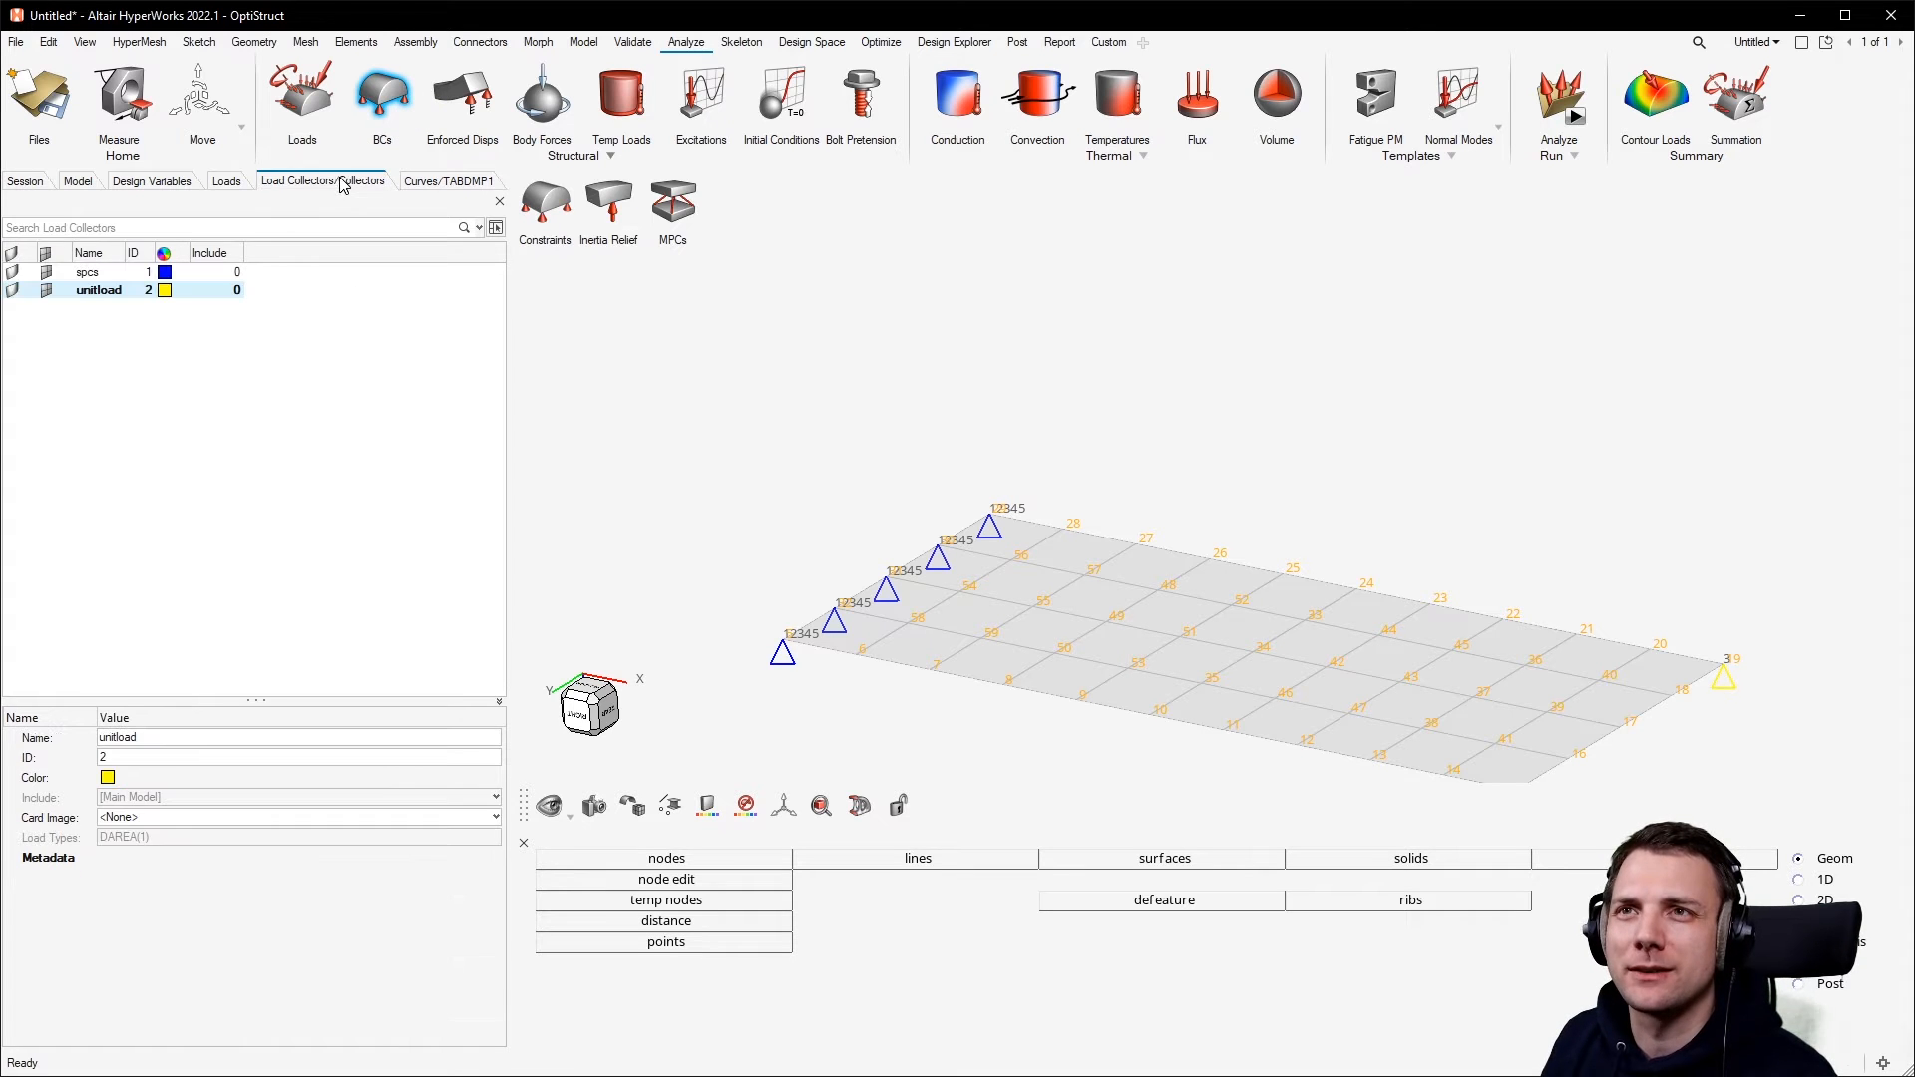
pyautogui.click(449, 180)
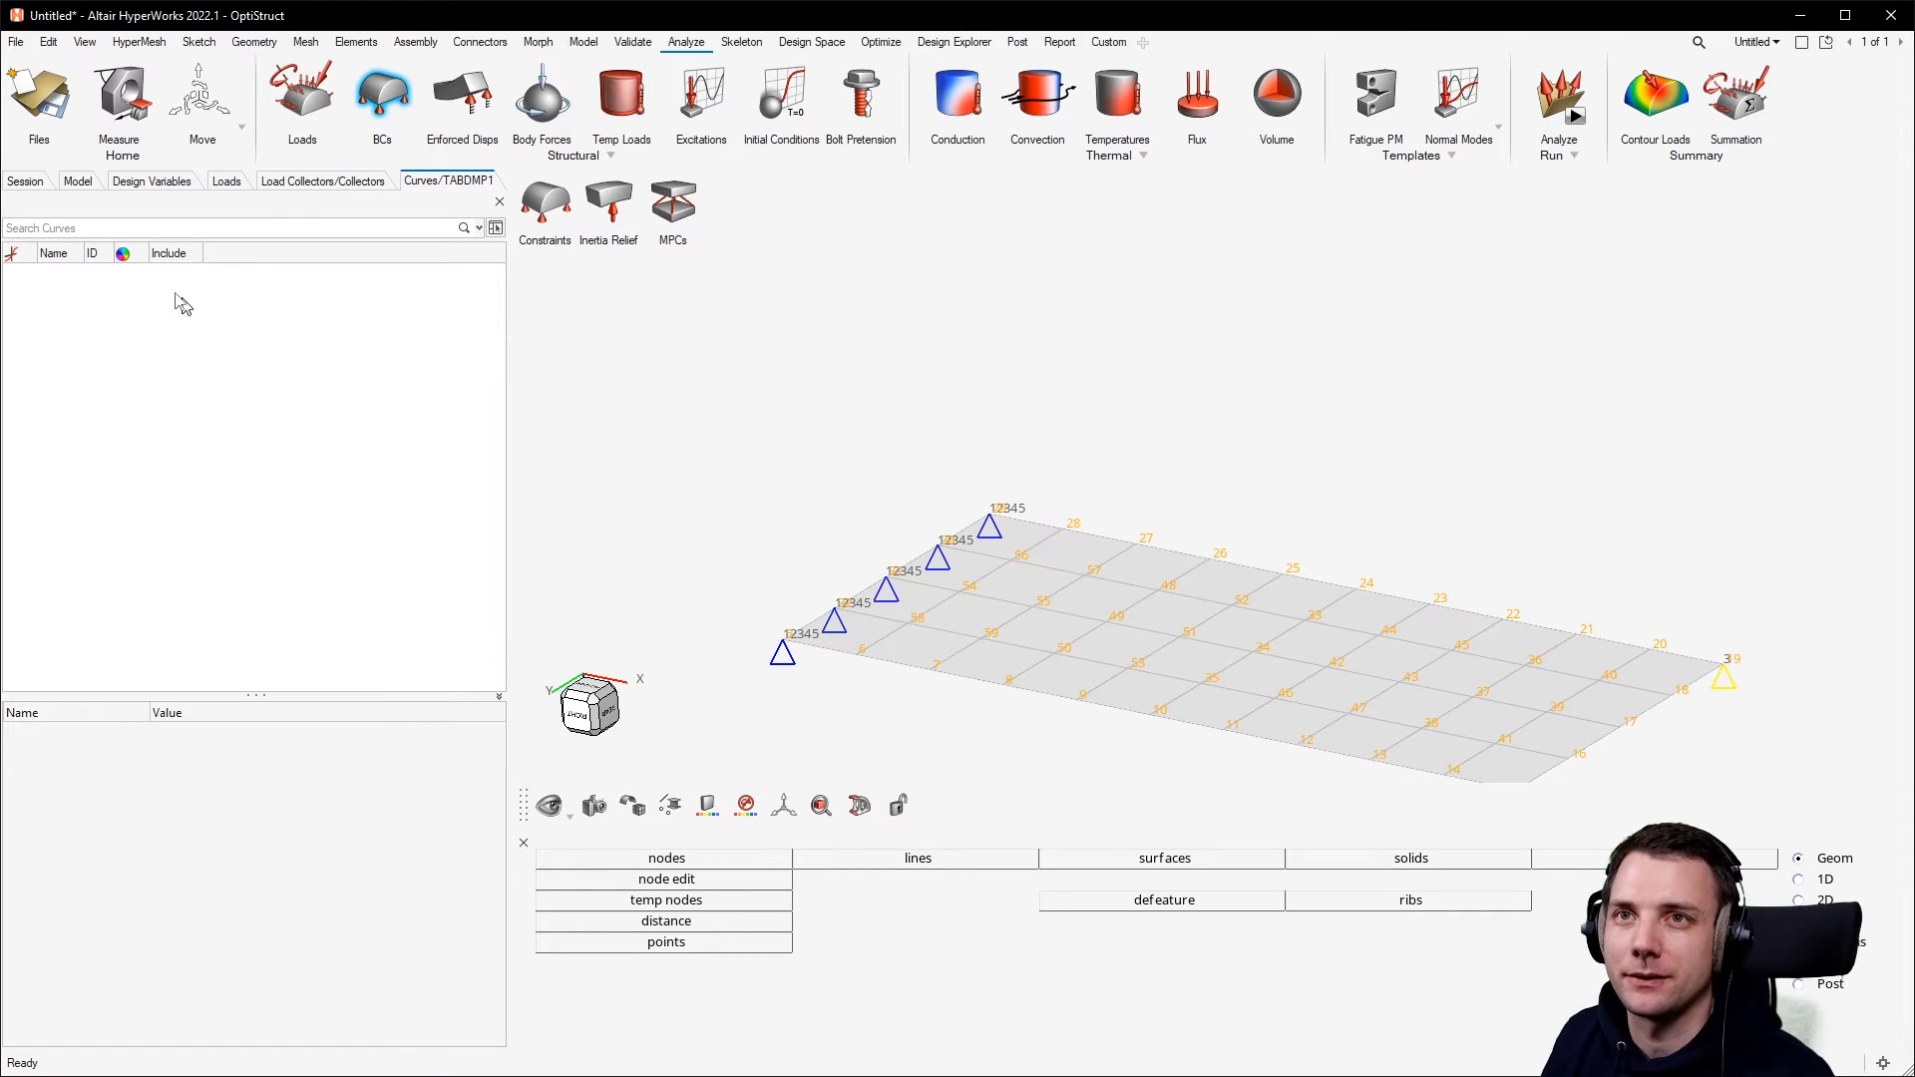
pyautogui.click(500, 203)
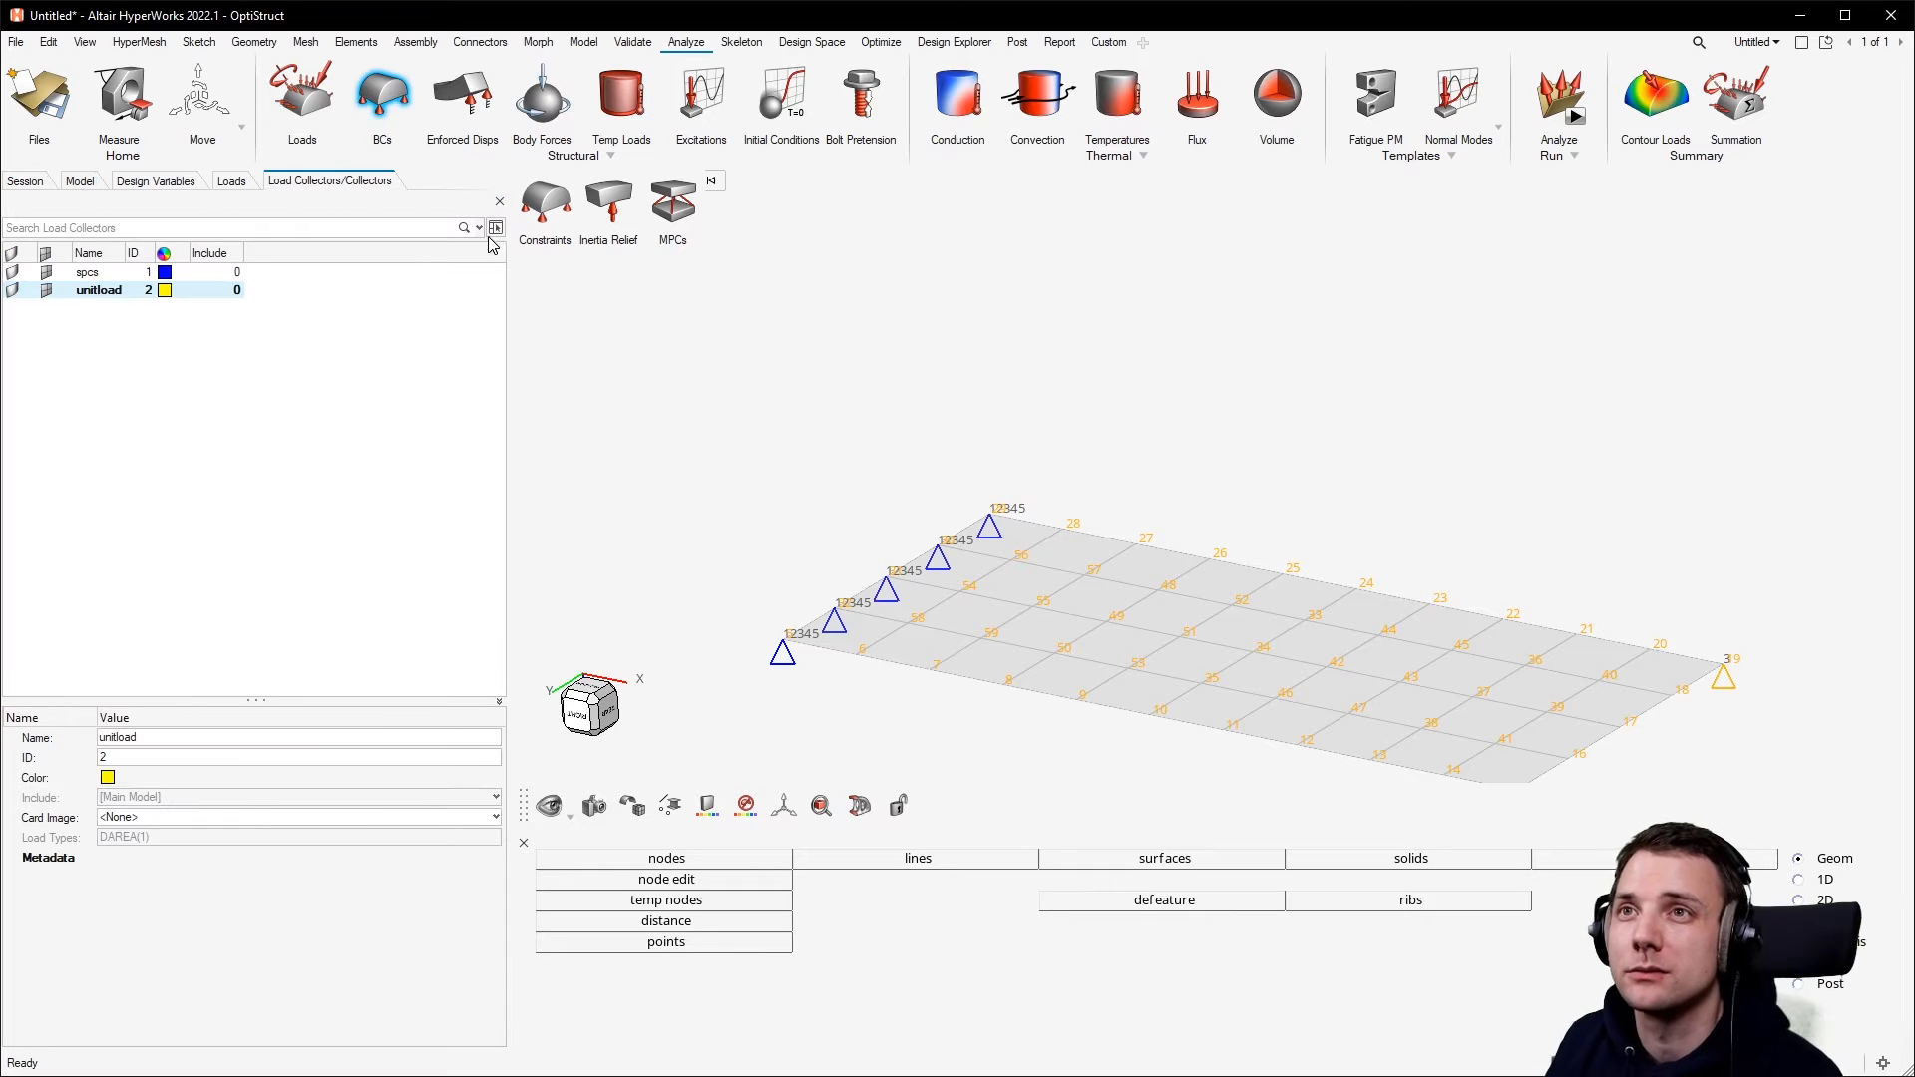
# Return to the model tree, collapse or expand its curves group, and create a new load step input.
pyautogui.click(80, 180)
pyautogui.click(12, 287)
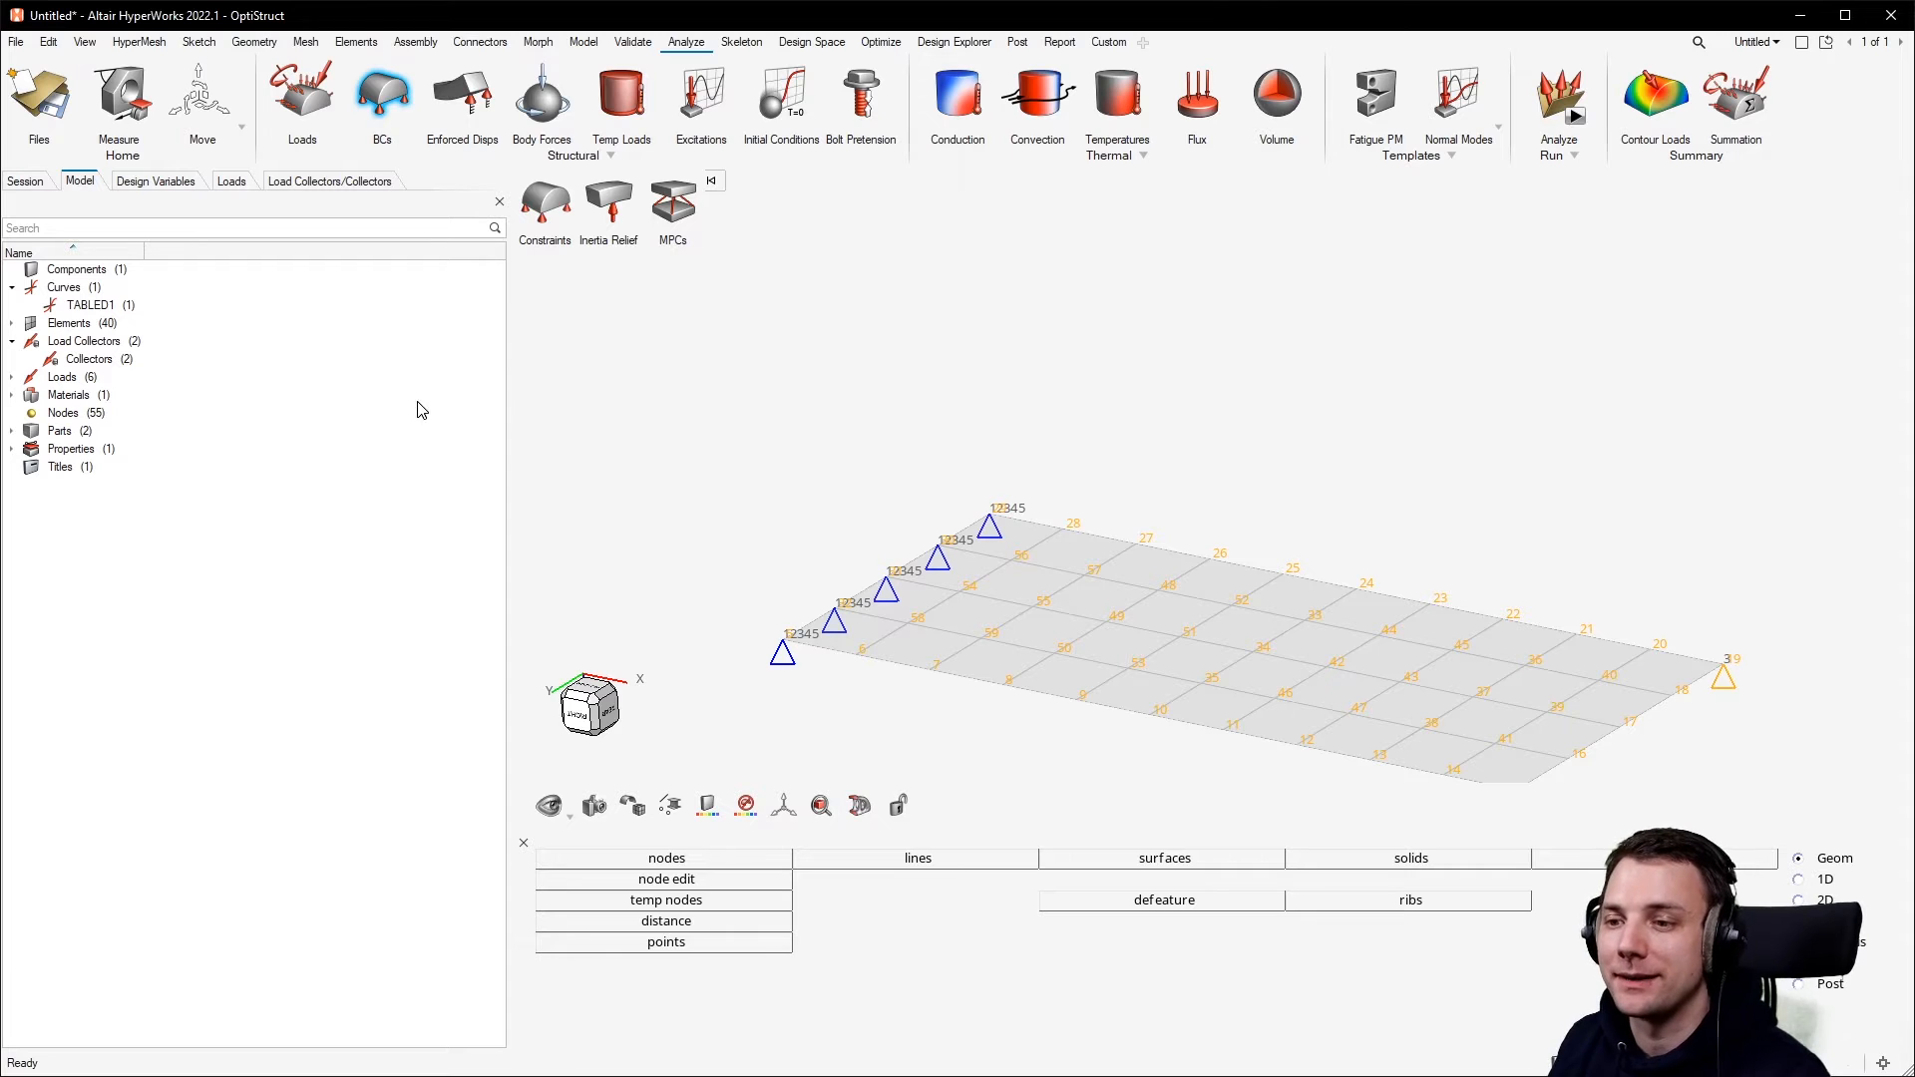
pyautogui.rightClick(367, 458)
pyautogui.moveTo(439, 471)
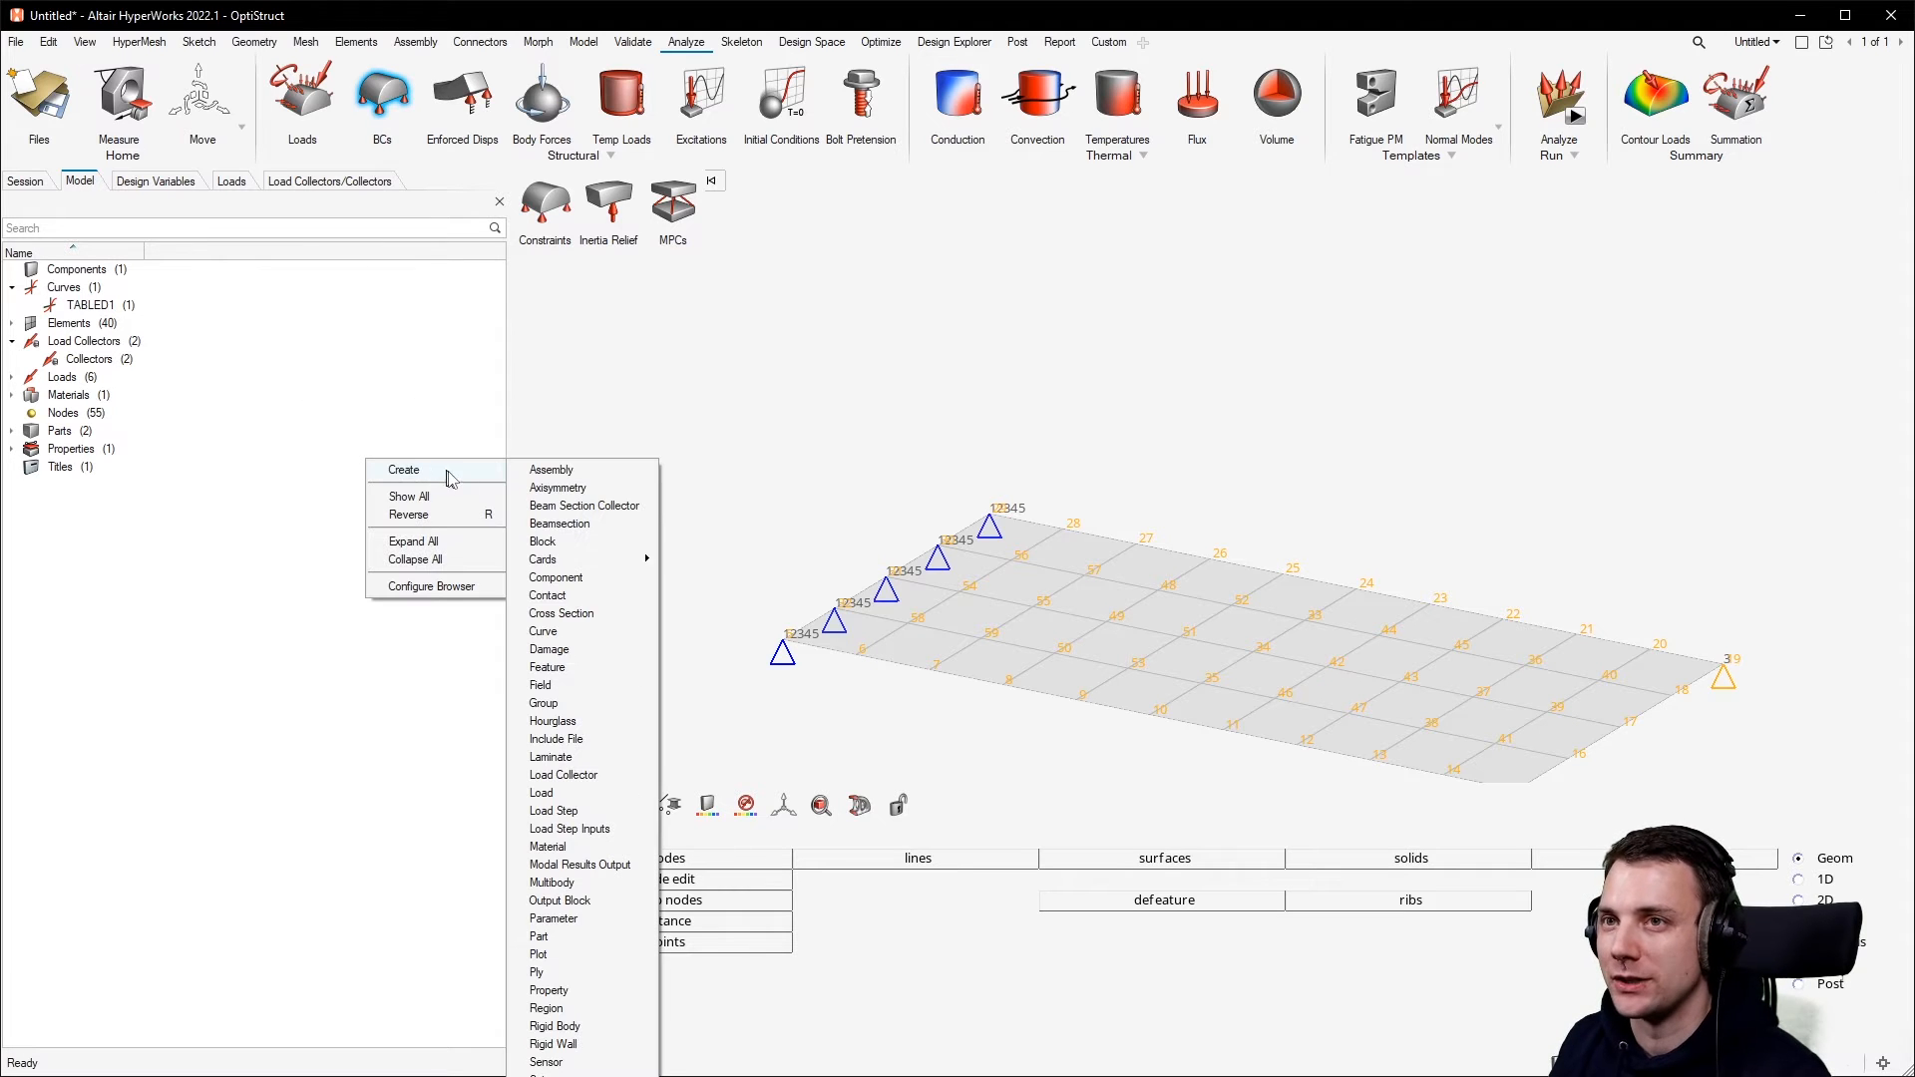
pyautogui.click(622, 834)
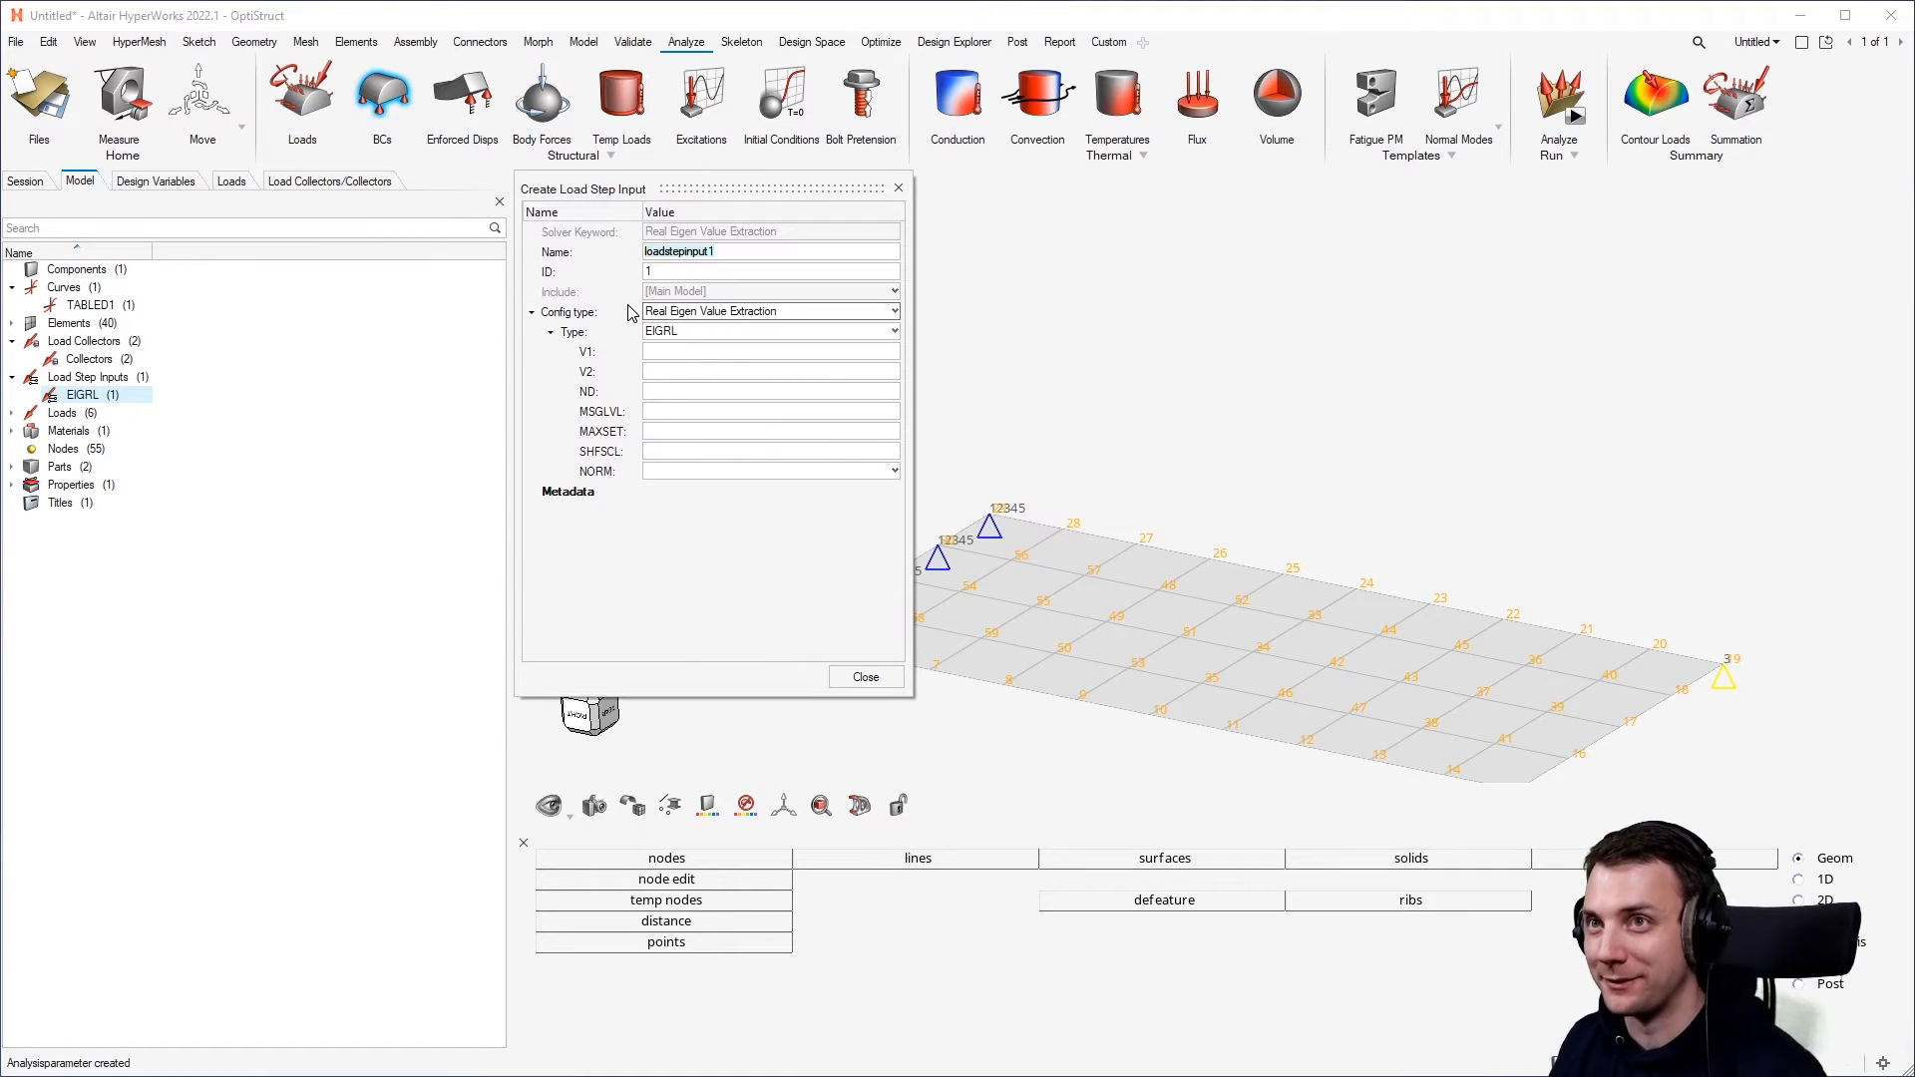
# Set the load step input's config type to Dynamic Load - Frequency Dependent and check the available RLOAD types.
pyautogui.click(748, 316)
pyautogui.click(748, 315)
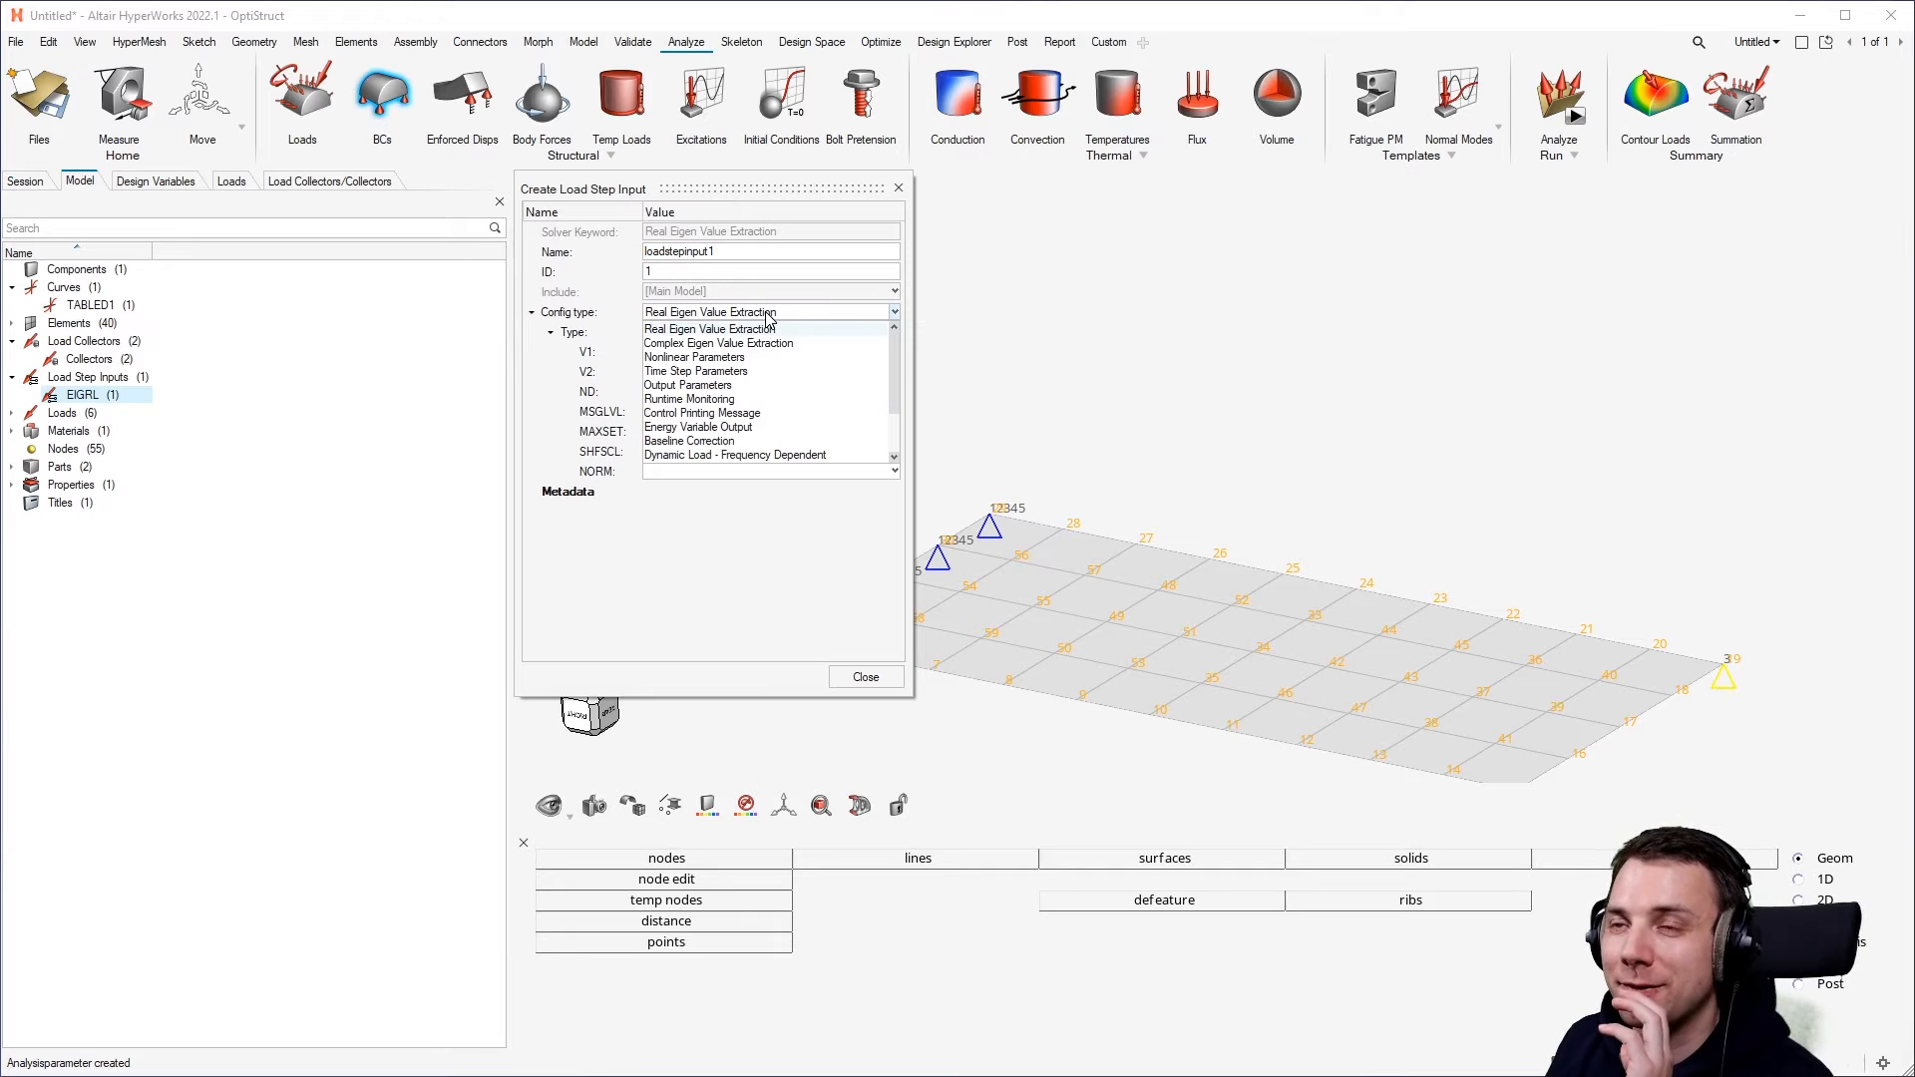
pyautogui.scroll(-2, 810, 397)
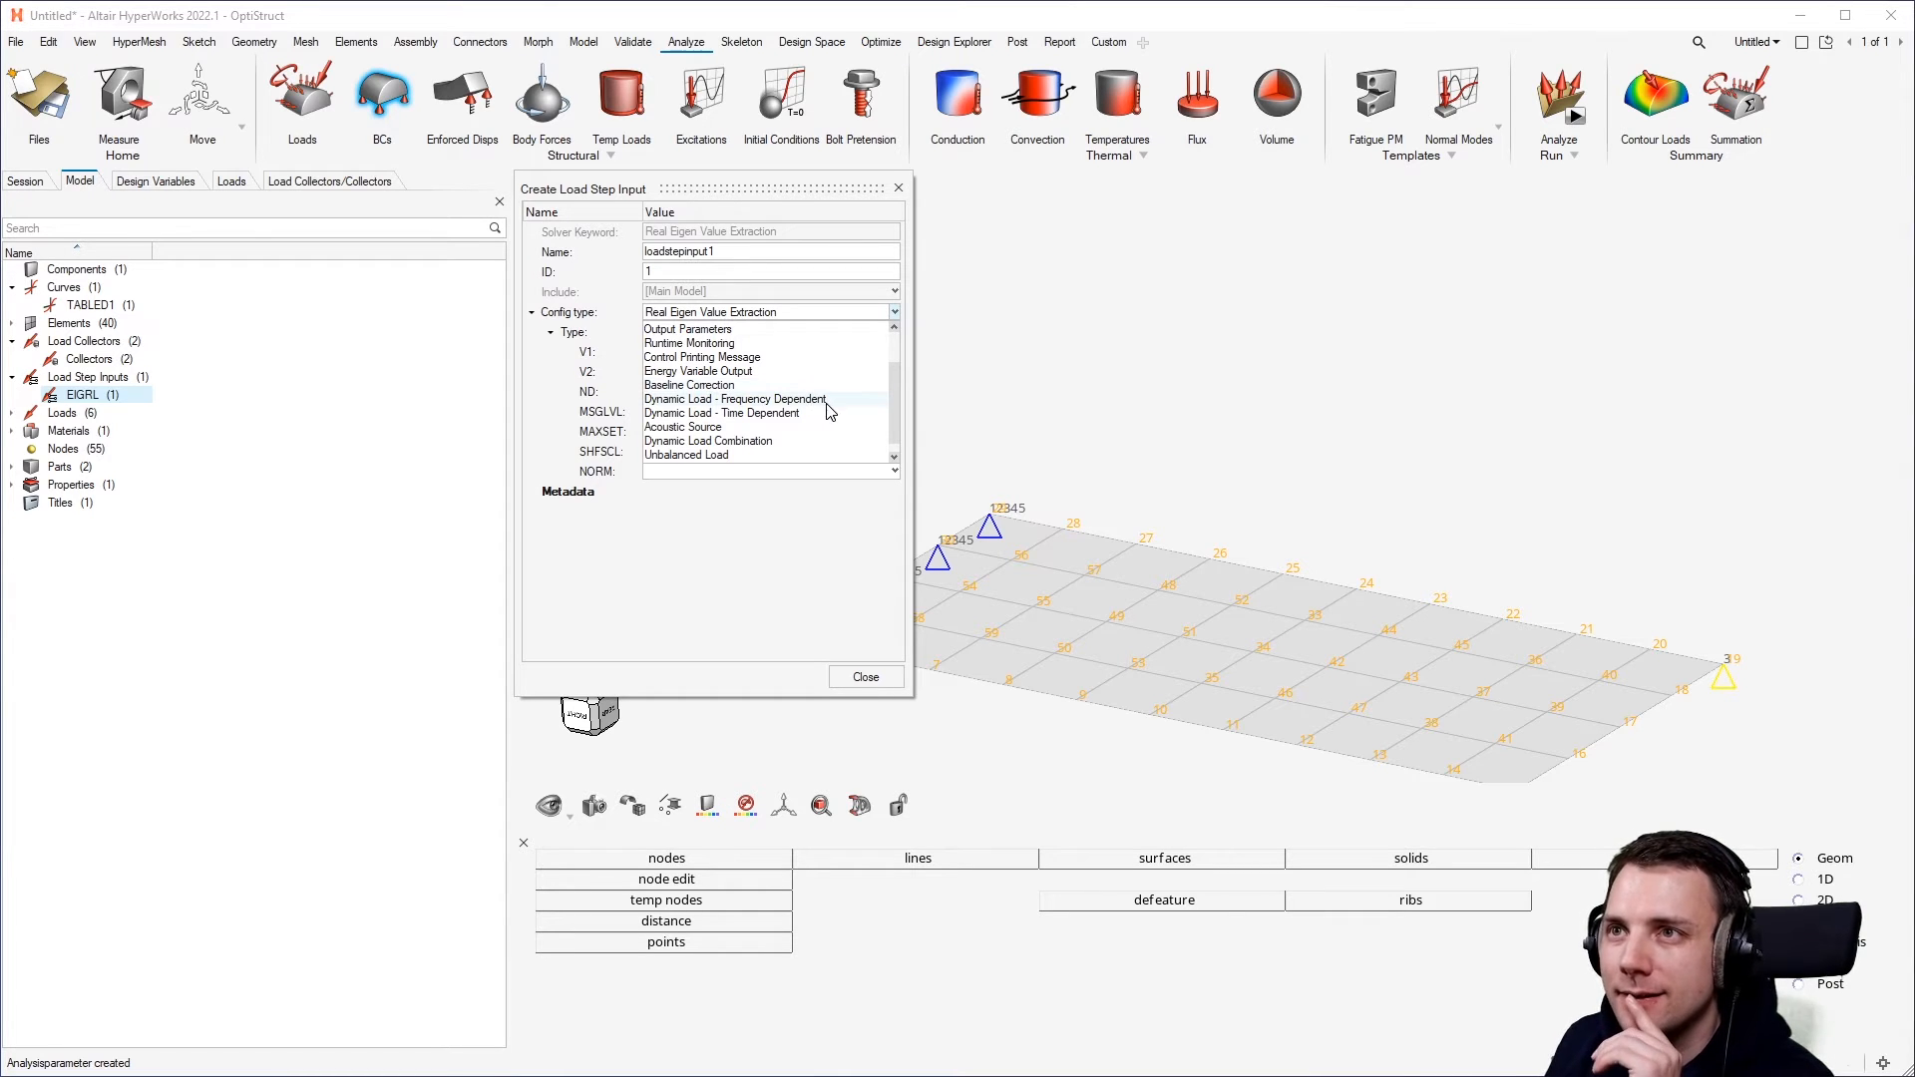
pyautogui.click(826, 400)
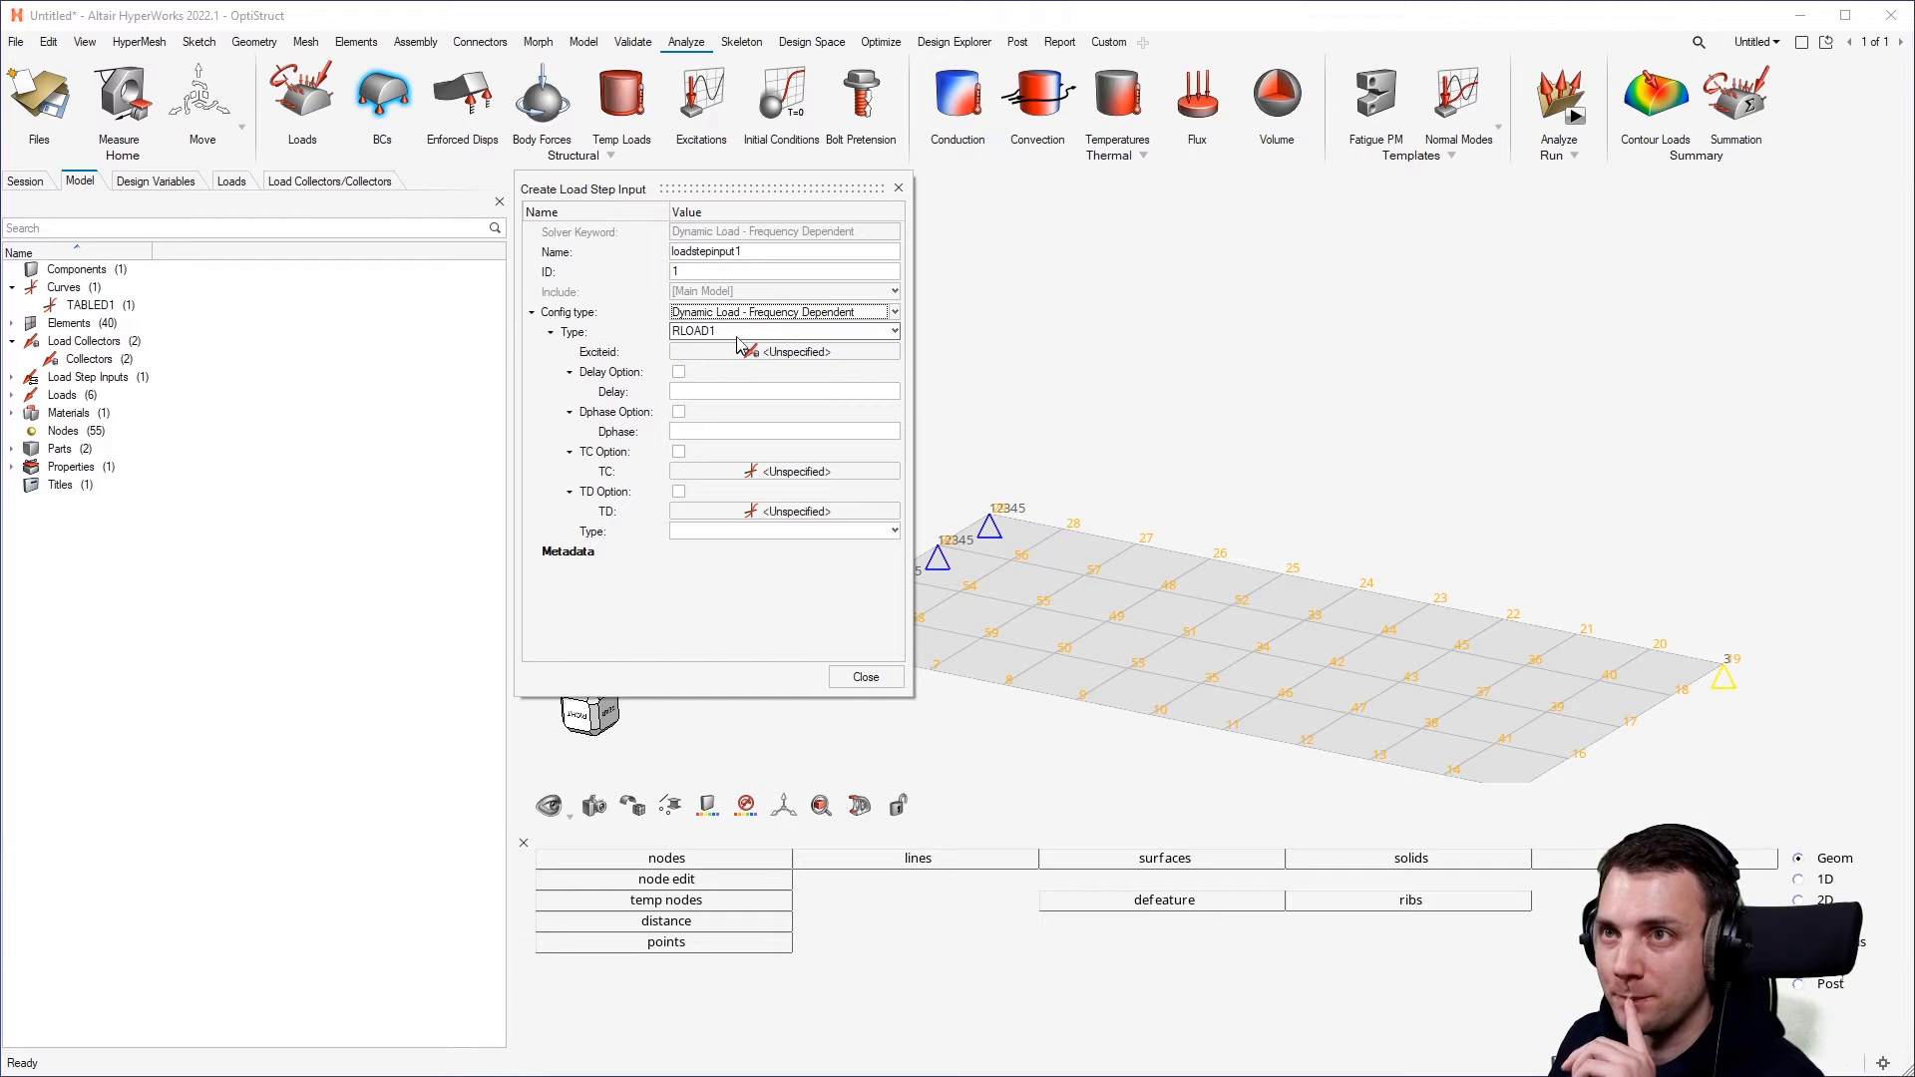
pyautogui.click(741, 333)
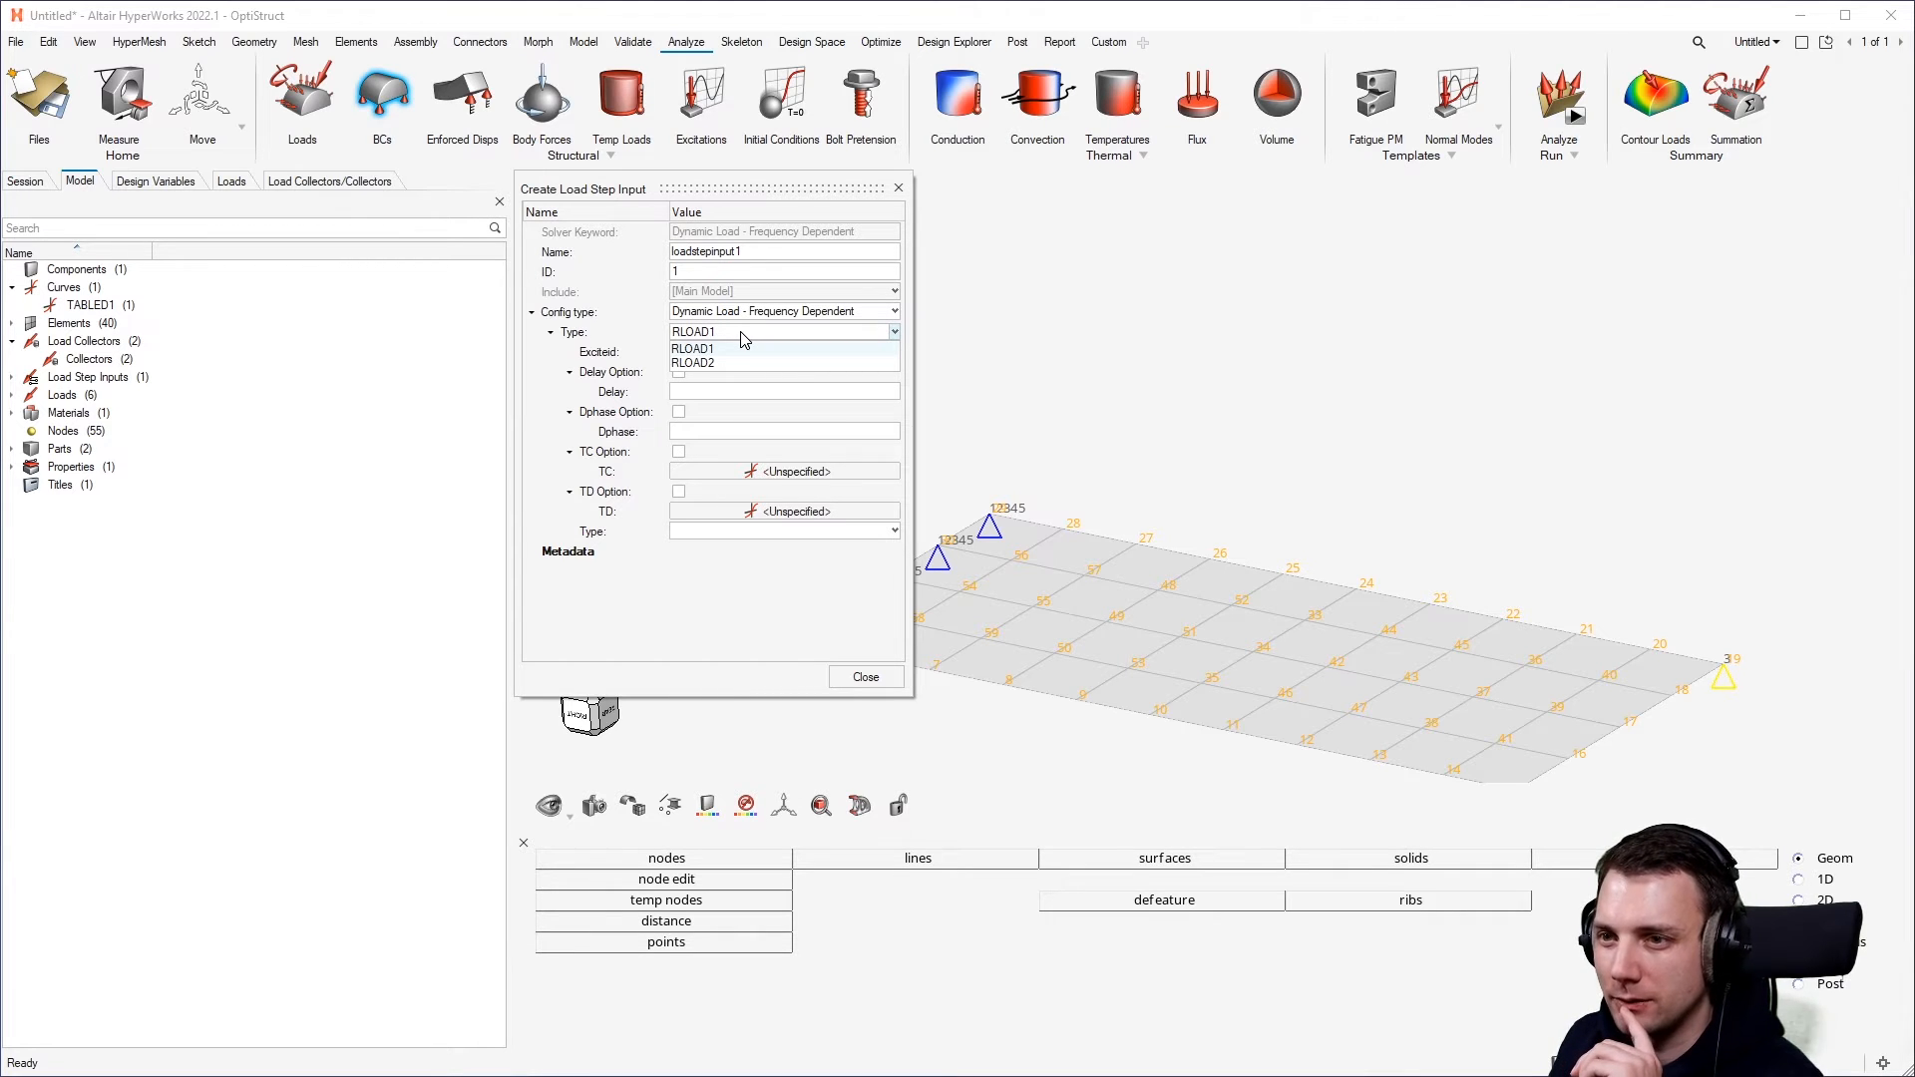
pyautogui.press('Escape')
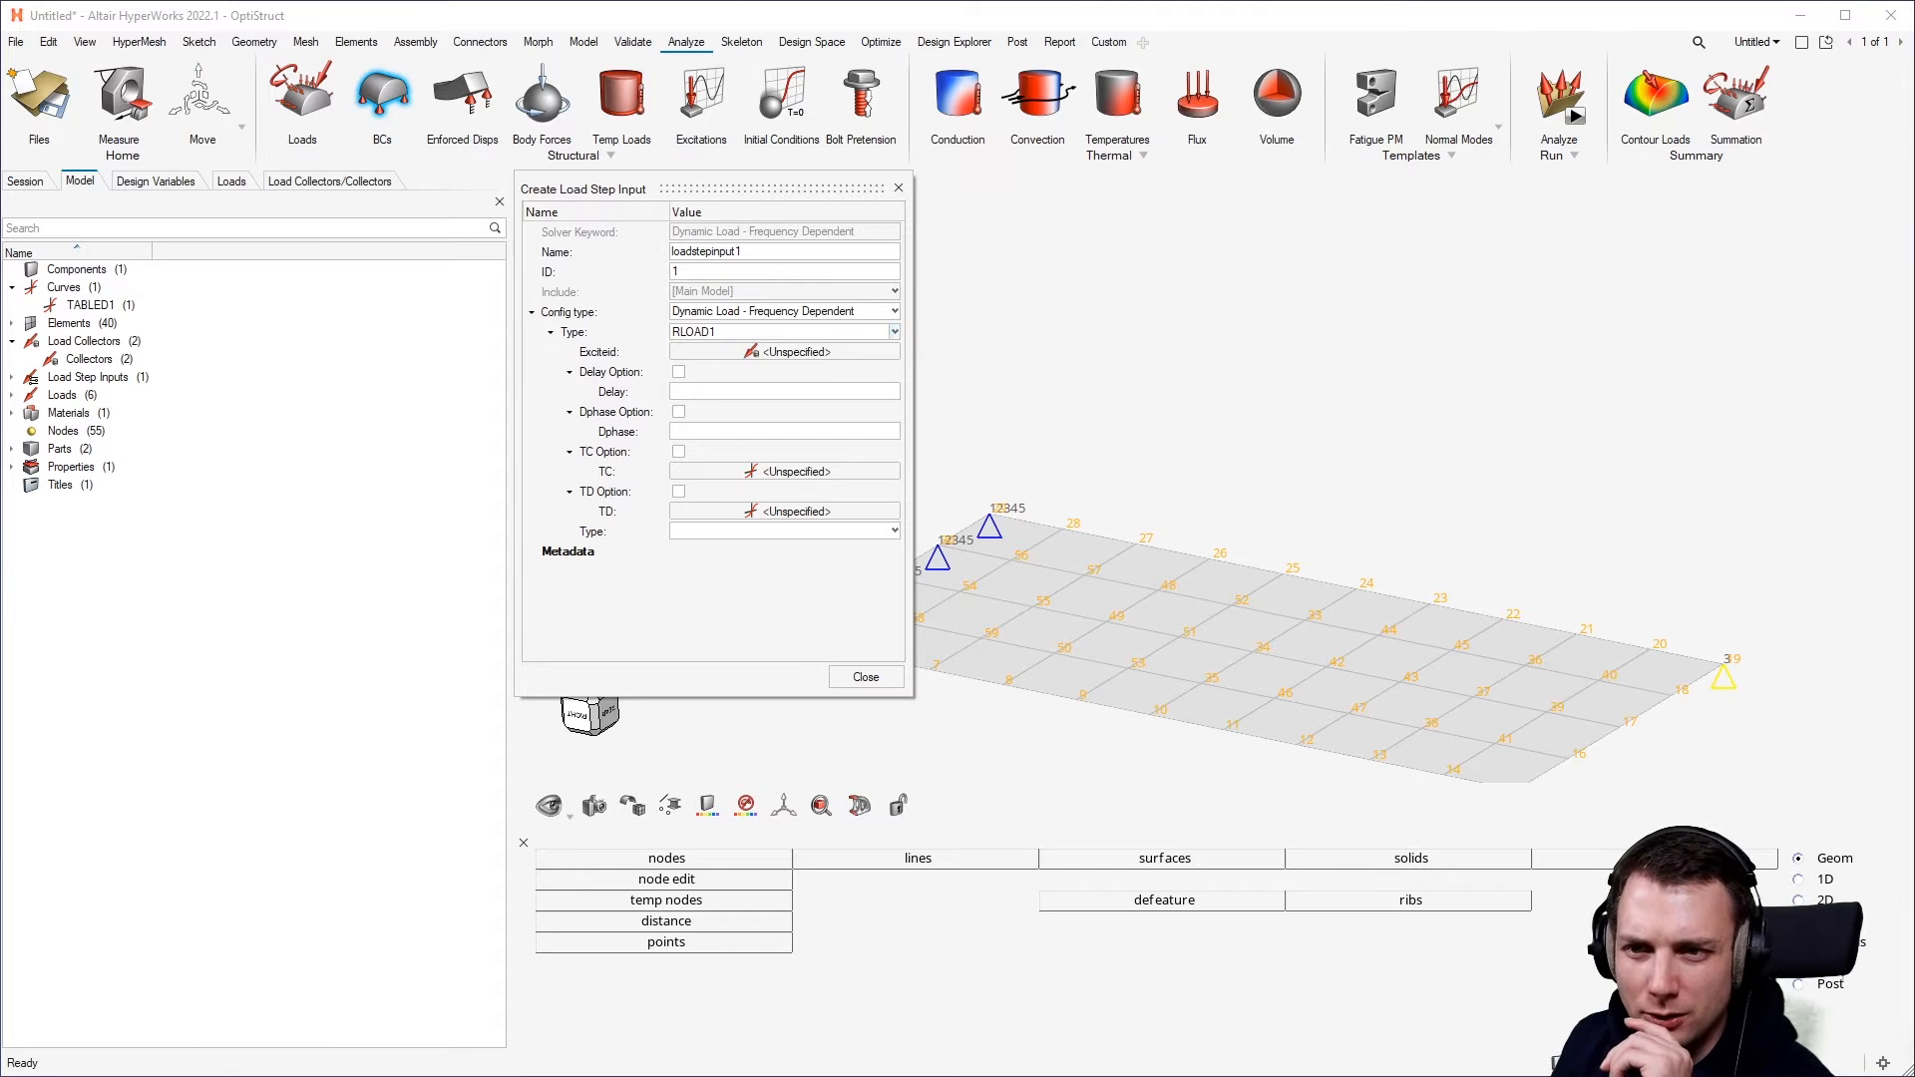
# Switch to the OptiStruct help in the browser and examine the RLOAD2 load formula and its number format.
pyautogui.hotkey('alt', 'Tab')
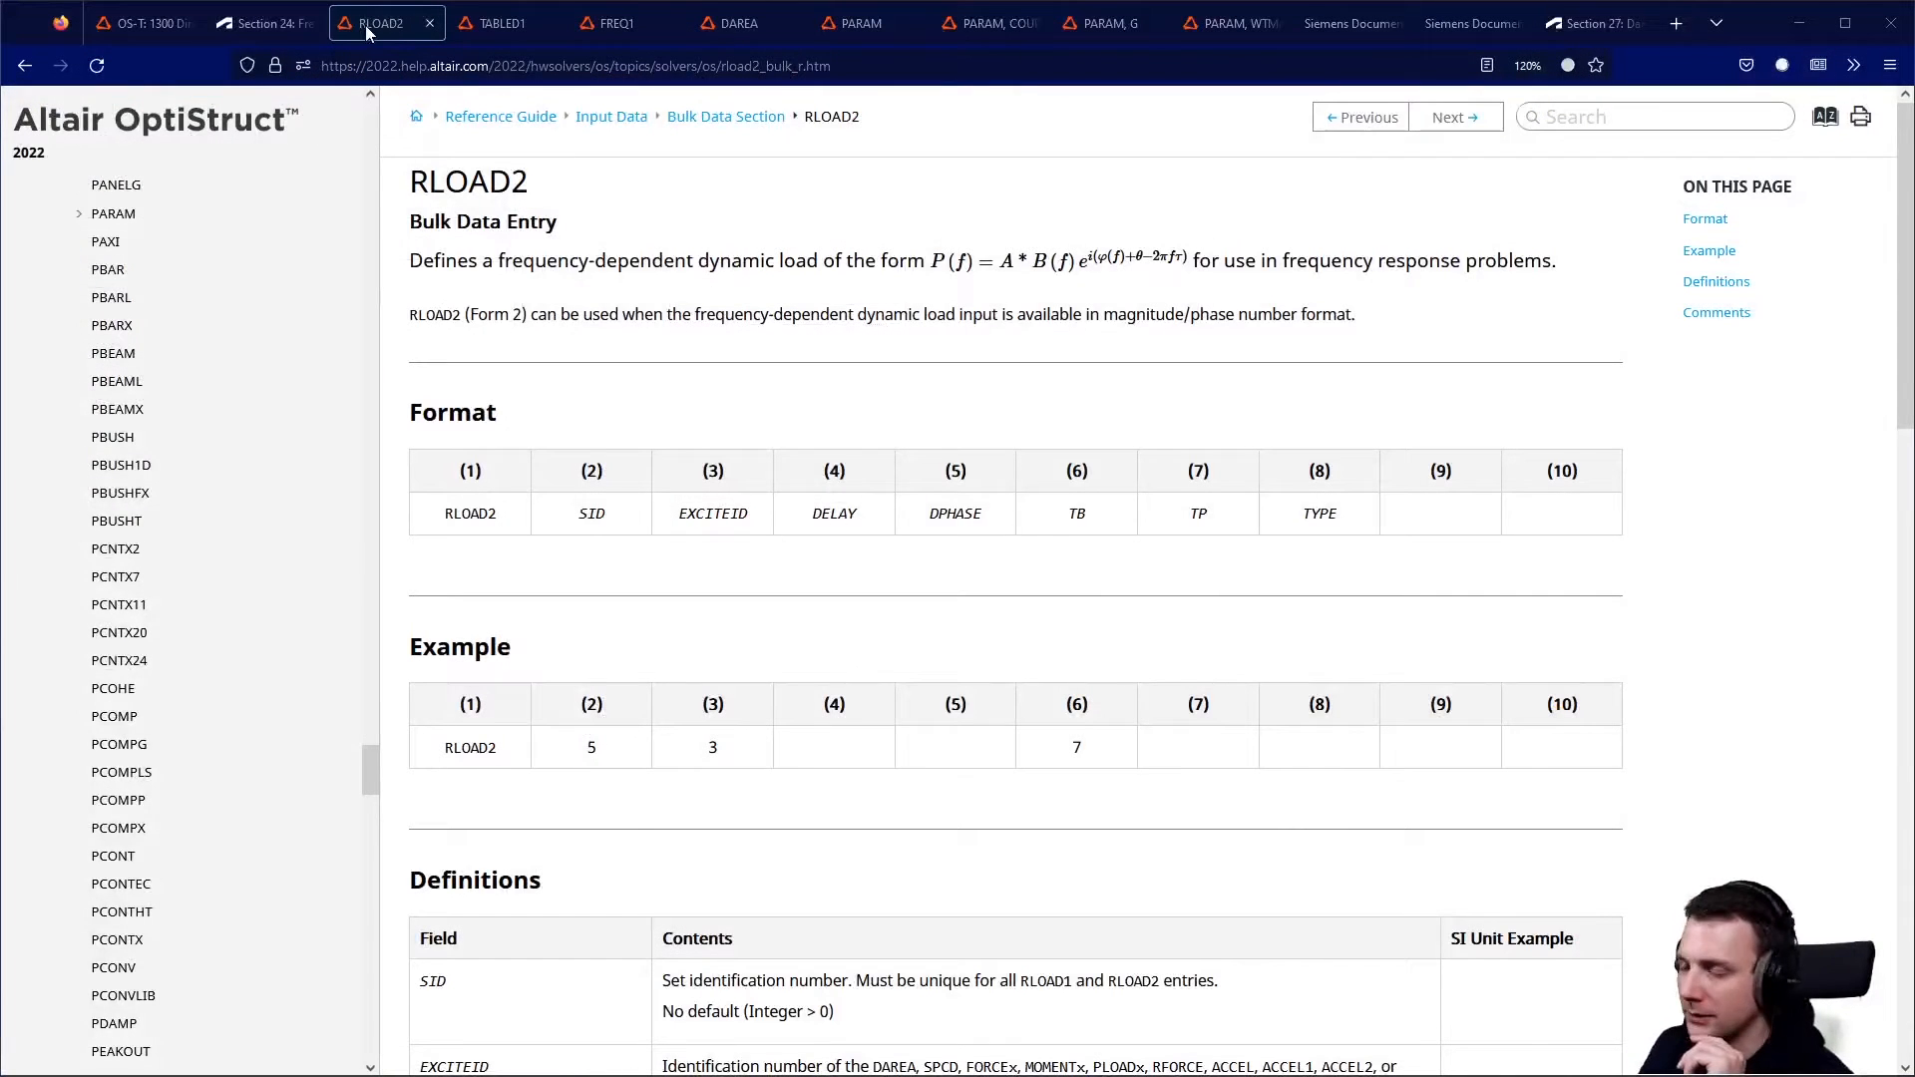
pyautogui.moveTo(476, 261); pyautogui.dragTo(1568, 291)
pyautogui.click(1214, 267)
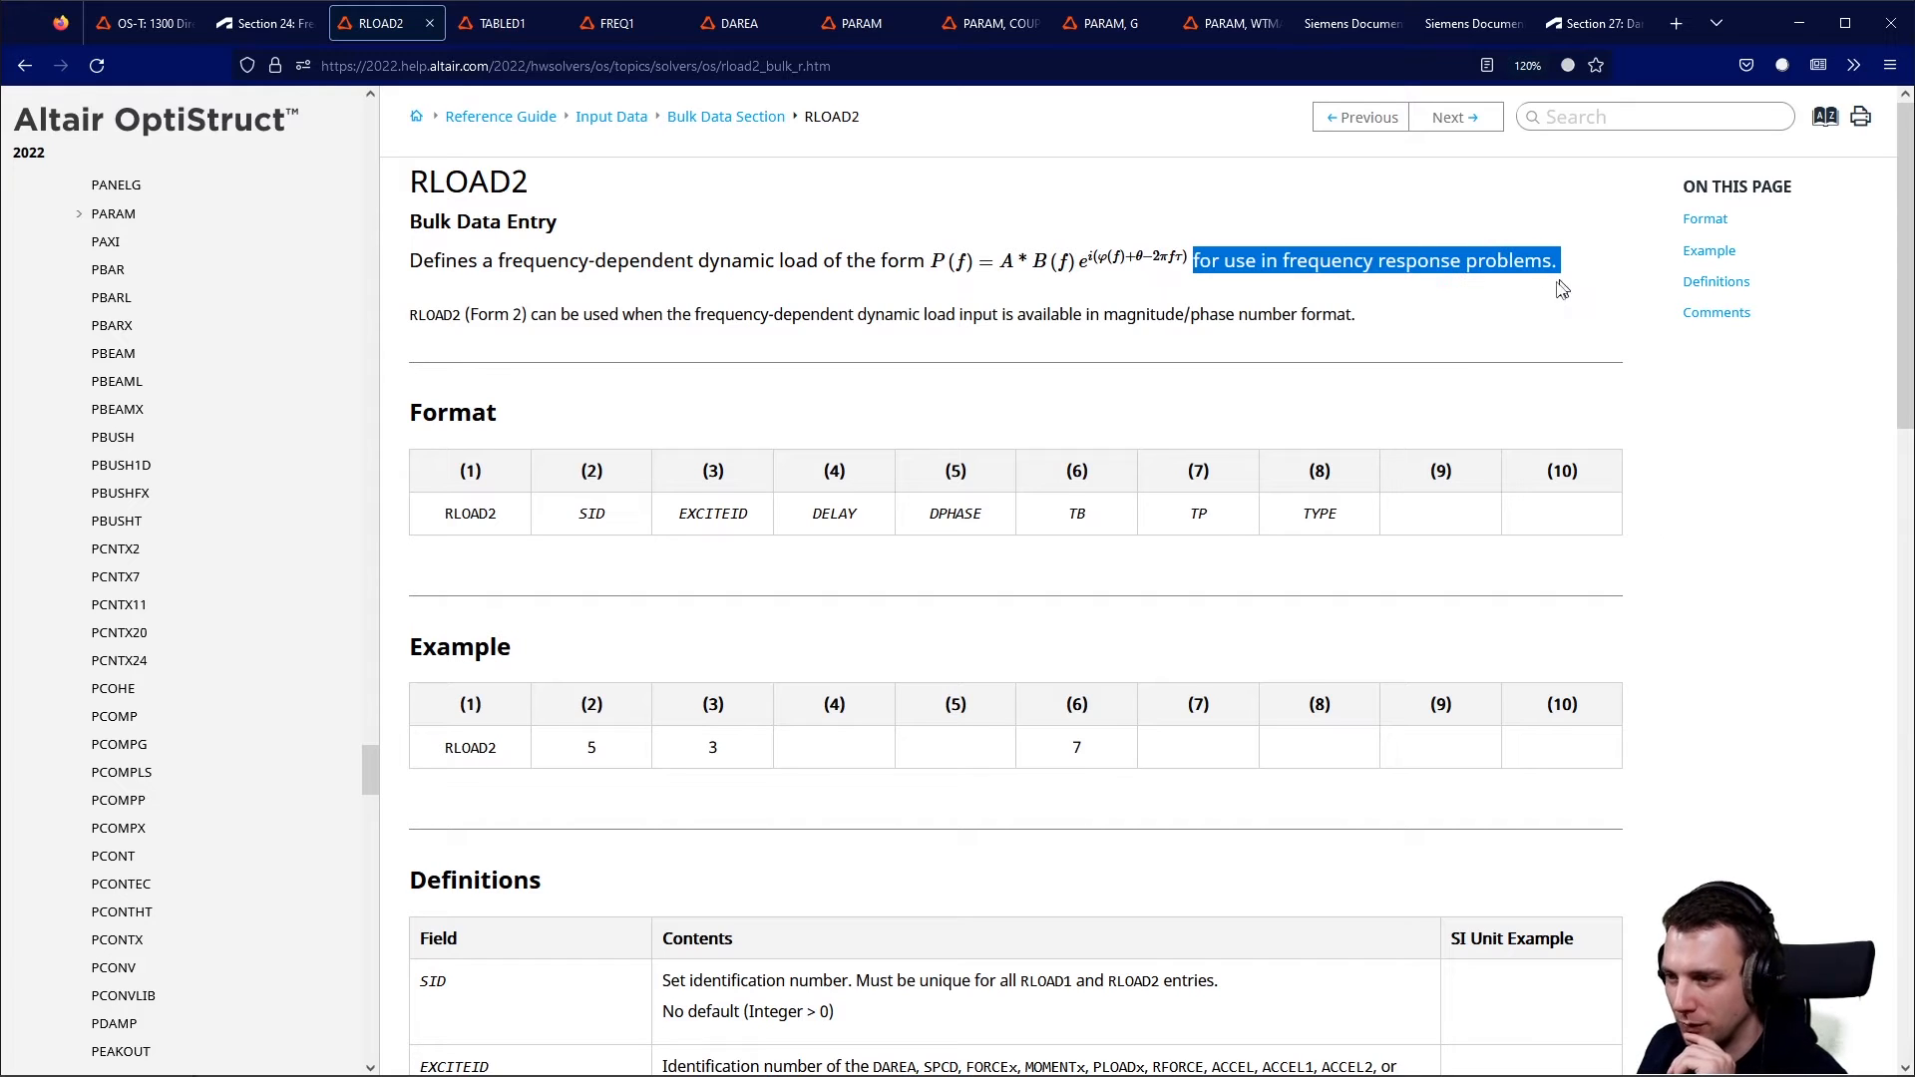
pyautogui.click(1569, 290)
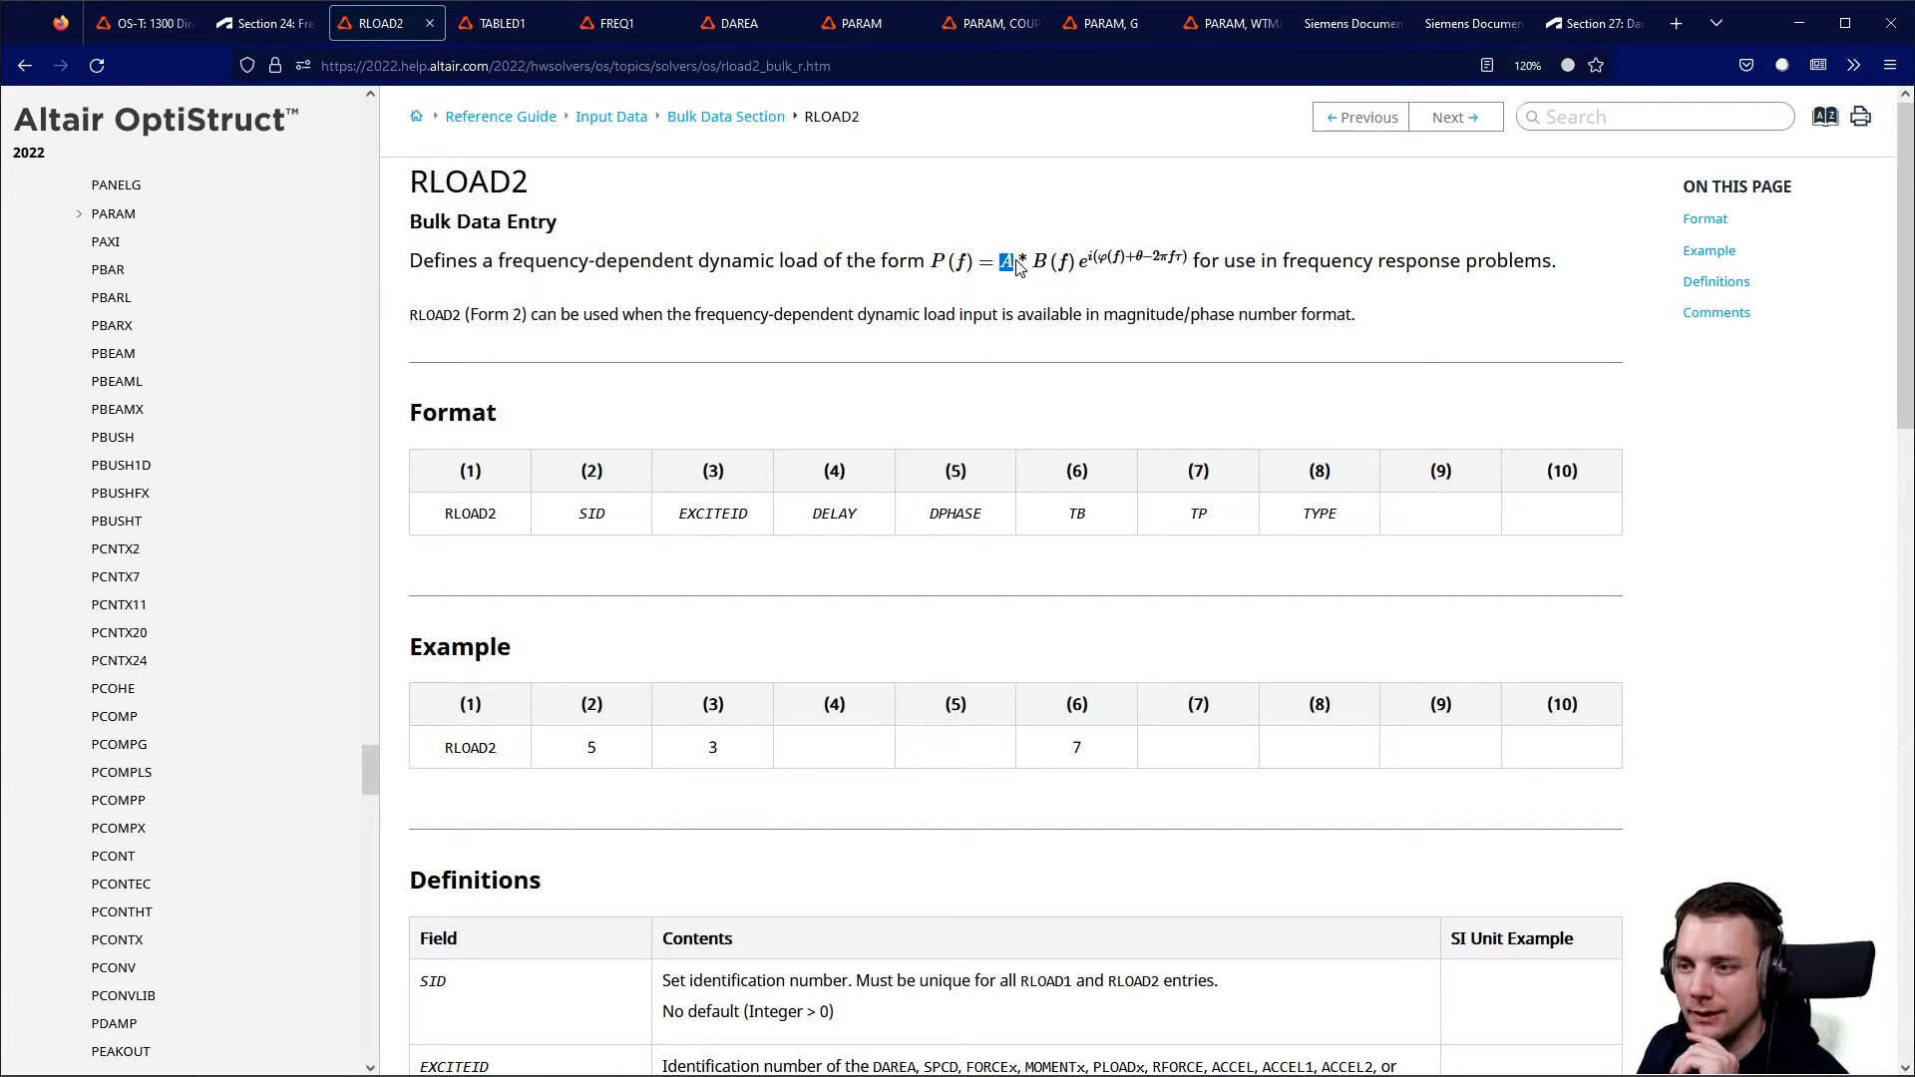
pyautogui.moveTo(1040, 258); pyautogui.dragTo(1179, 250)
pyautogui.click(1134, 282)
pyautogui.moveTo(1199, 315); pyautogui.dragTo(1208, 315)
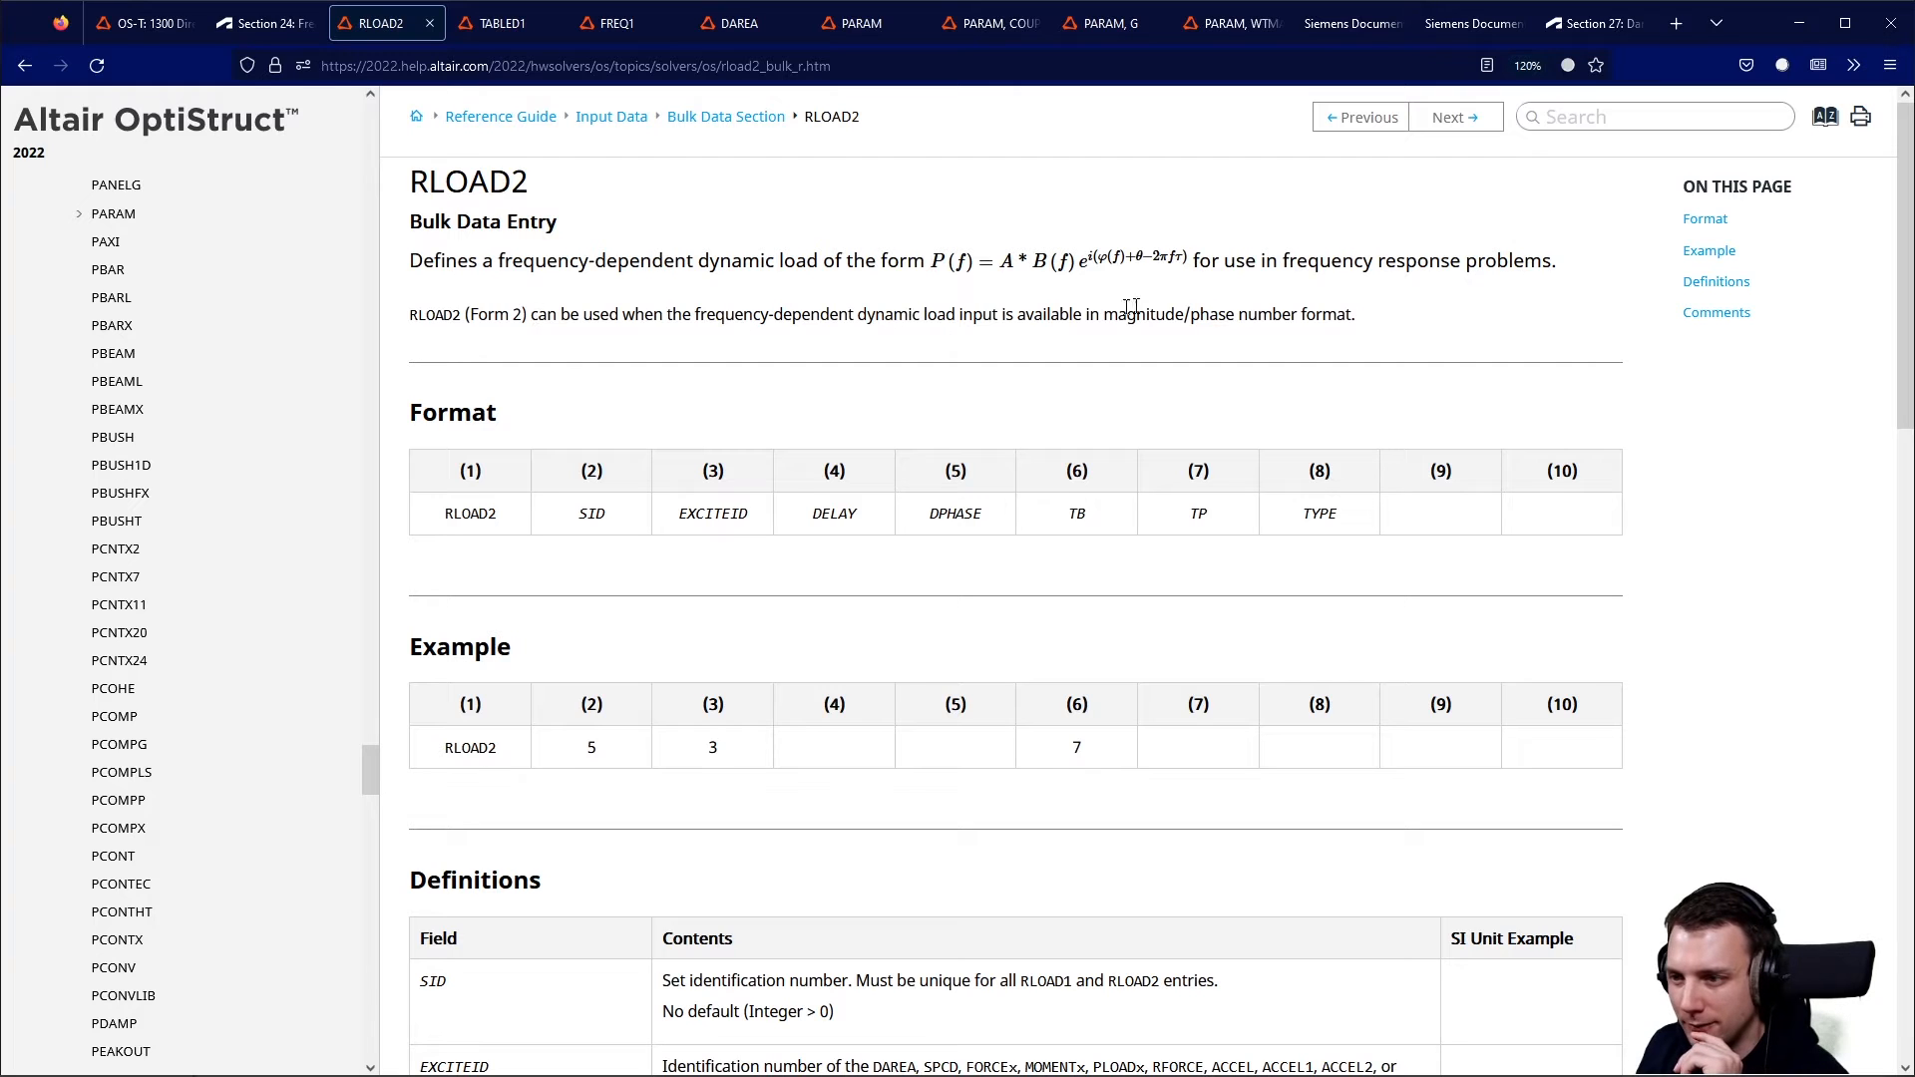
pyautogui.moveTo(1026, 315); pyautogui.dragTo(1306, 316)
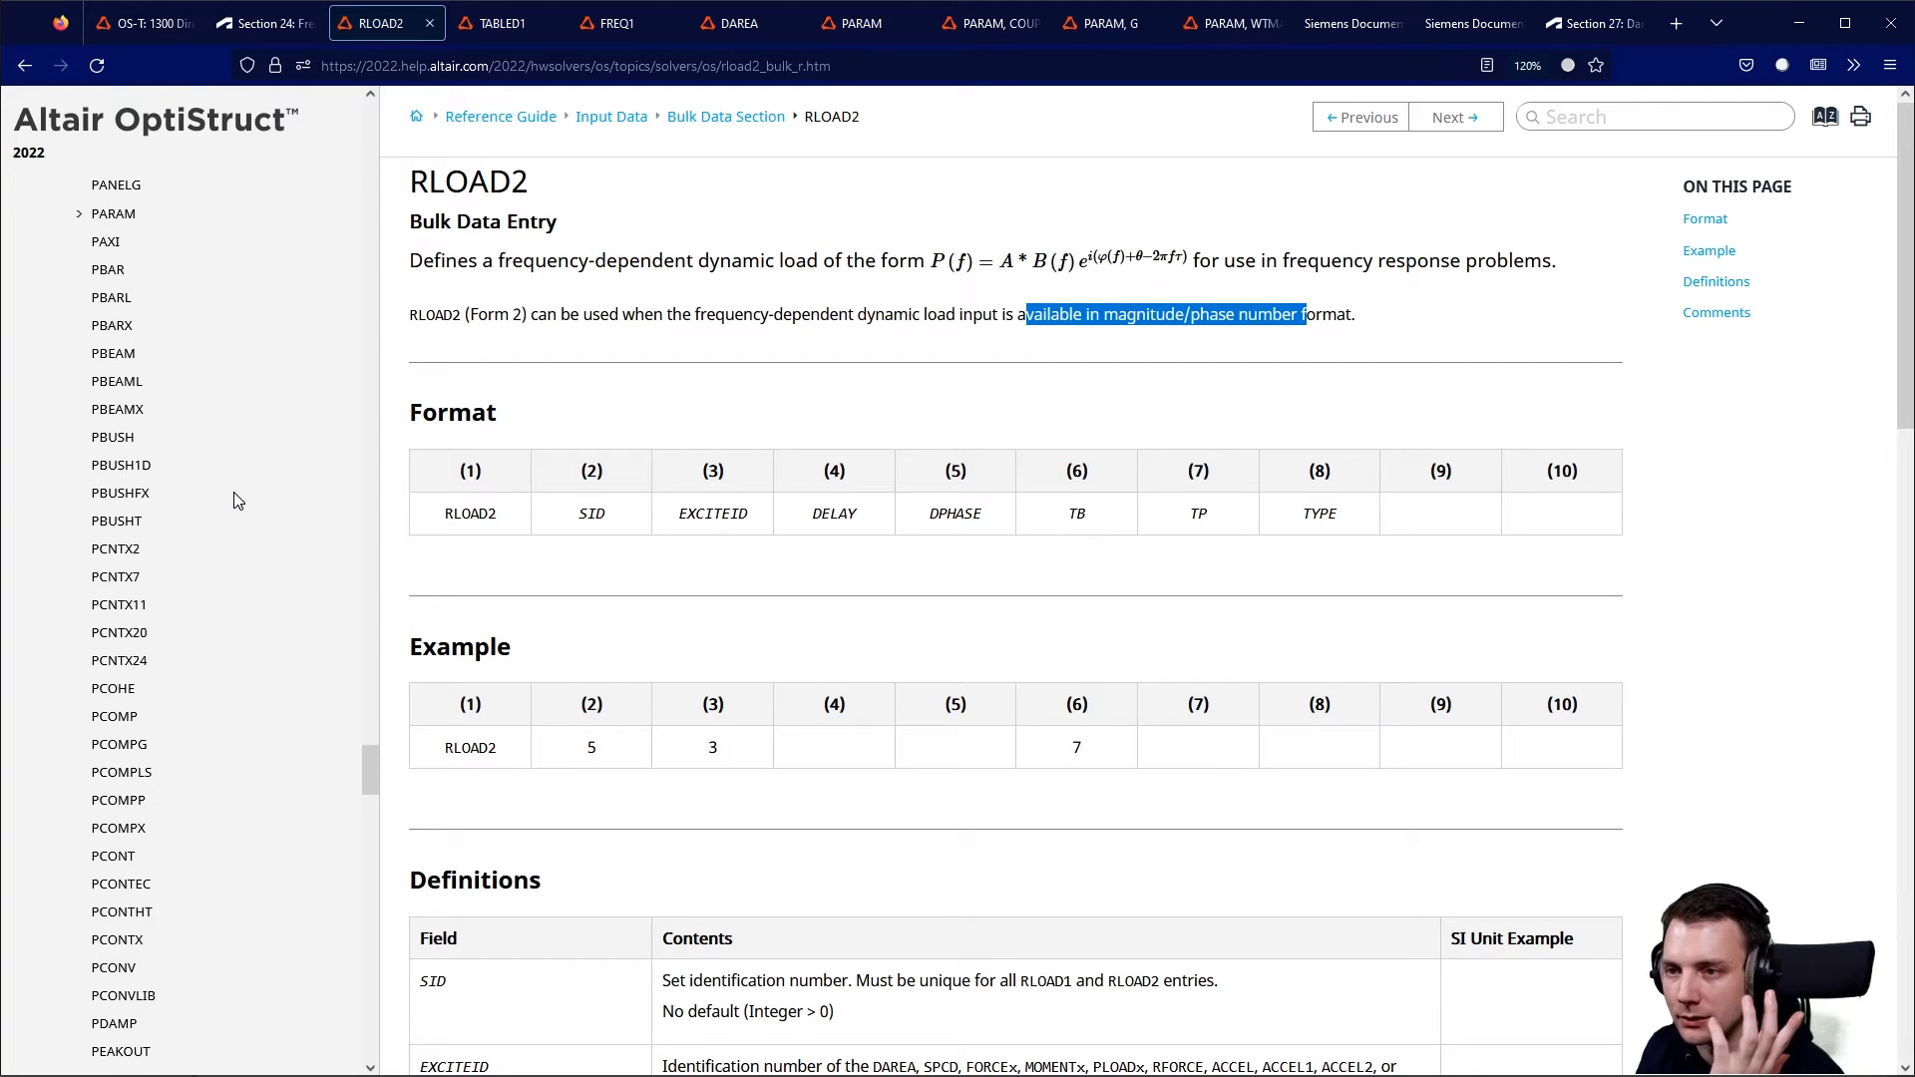
# Look through the bulk data entries in the help contents and read the PLOAD1 entry's description.
pyautogui.scroll(-3, 236, 500)
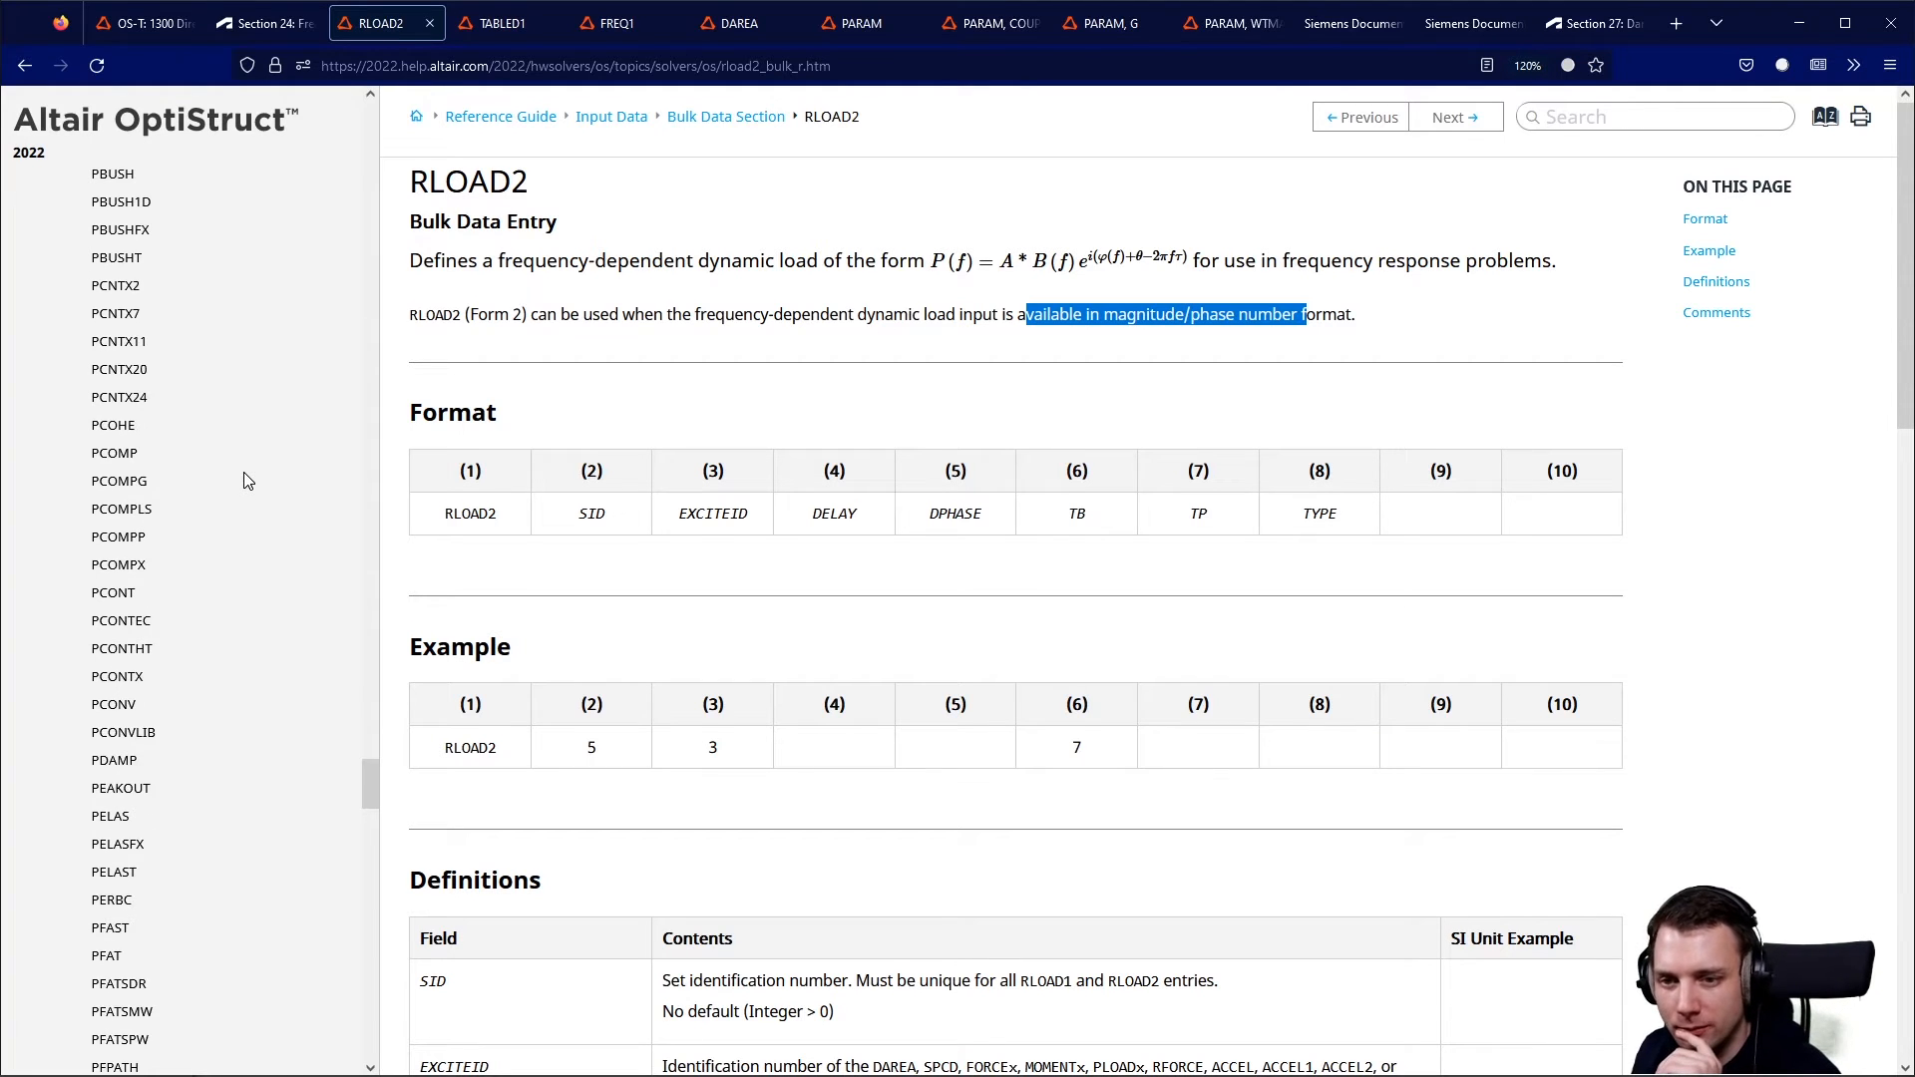
pyautogui.scroll(15, 249, 476)
pyautogui.scroll(20, 252, 473)
pyautogui.moveTo(377, 443); pyautogui.dragTo(387, 131)
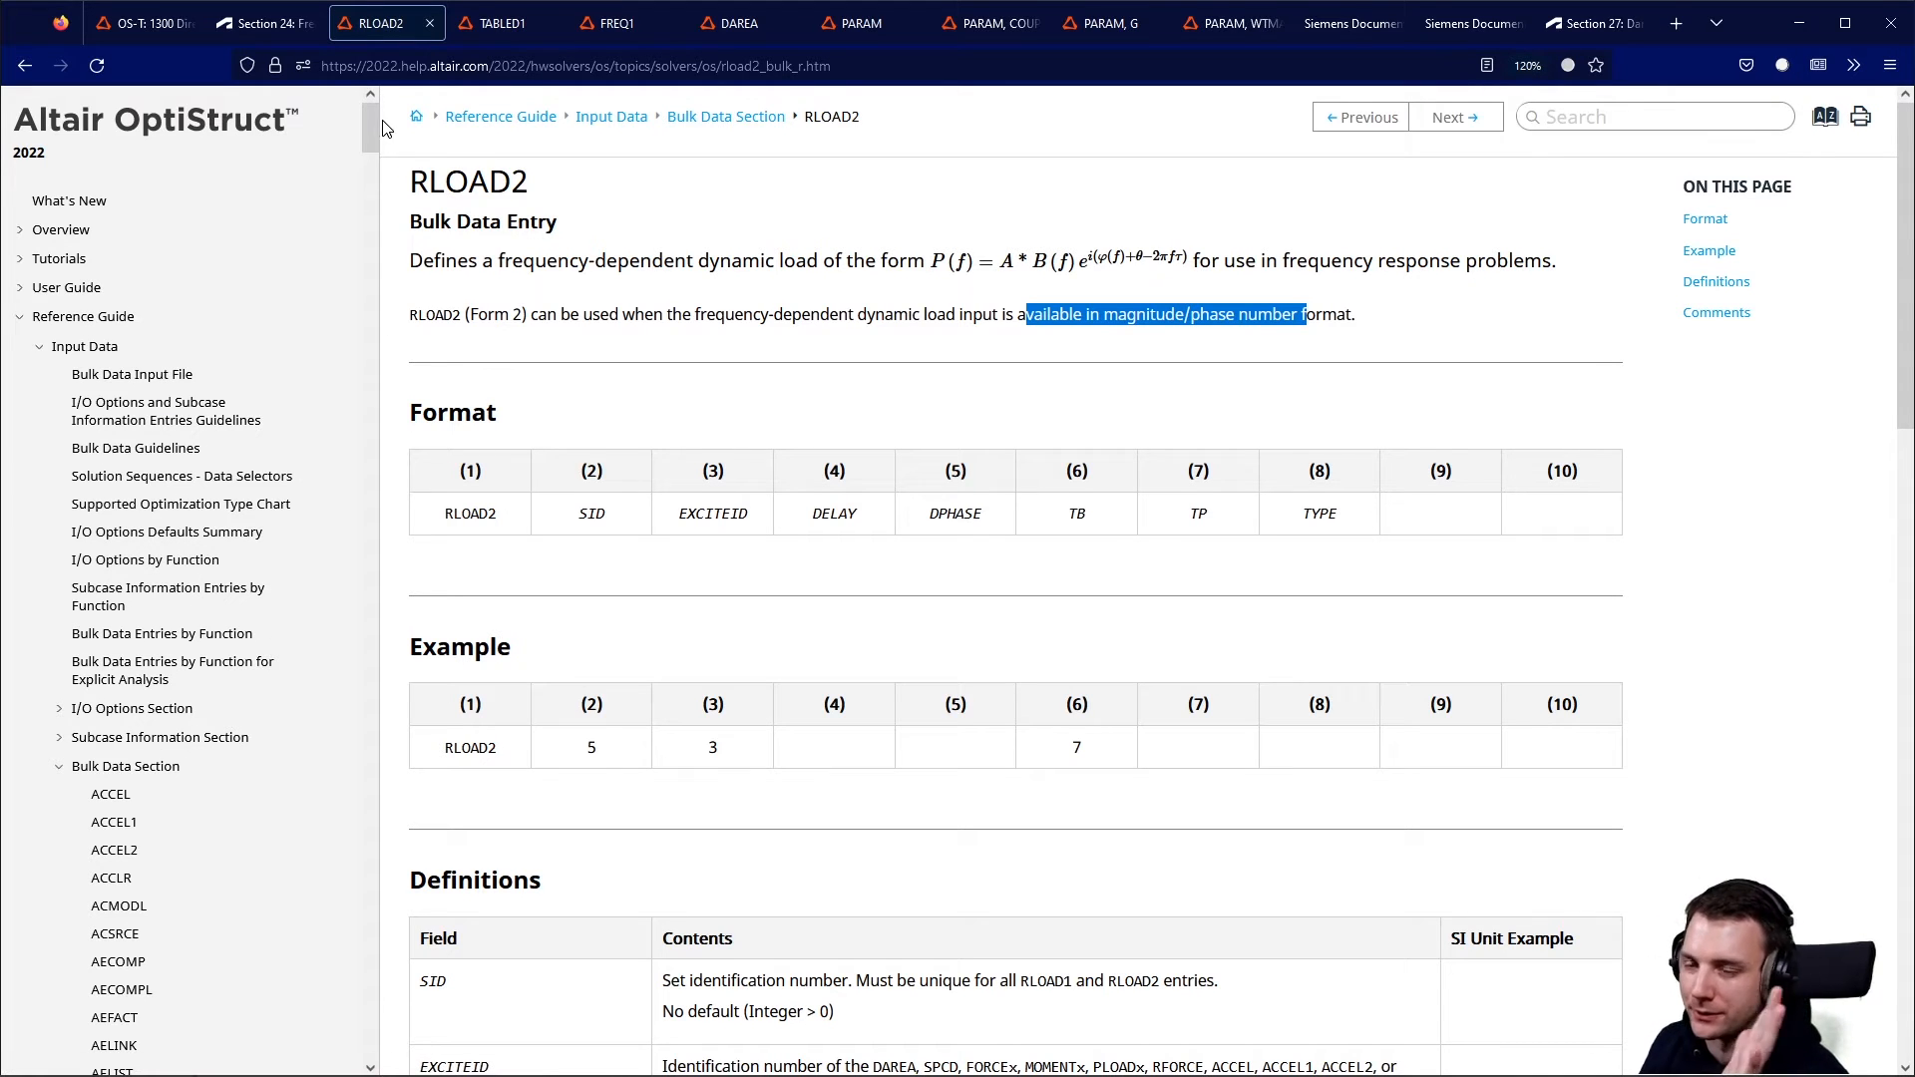
pyautogui.moveTo(380, 129); pyautogui.dragTo(398, 424)
pyautogui.scroll(-7, 351, 293)
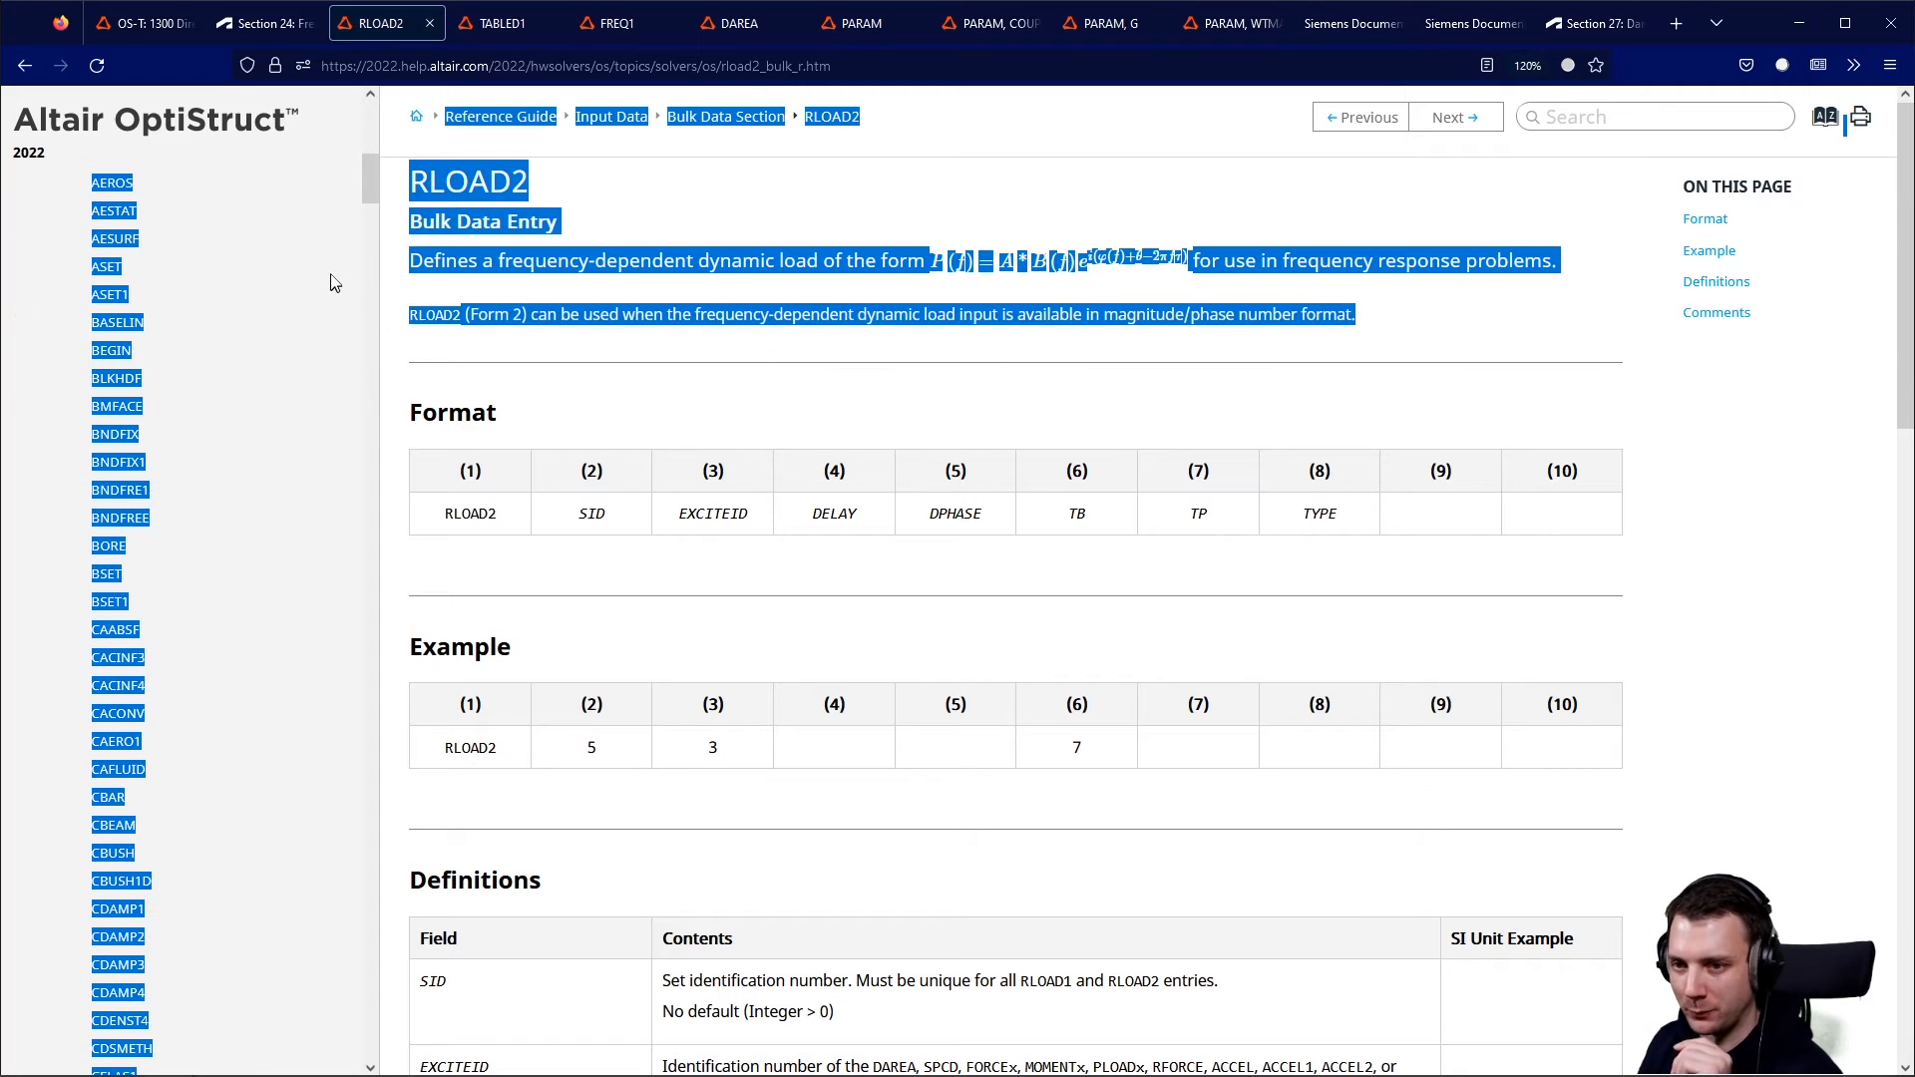
pyautogui.click(343, 222)
pyautogui.moveTo(375, 198); pyautogui.dragTo(337, 833)
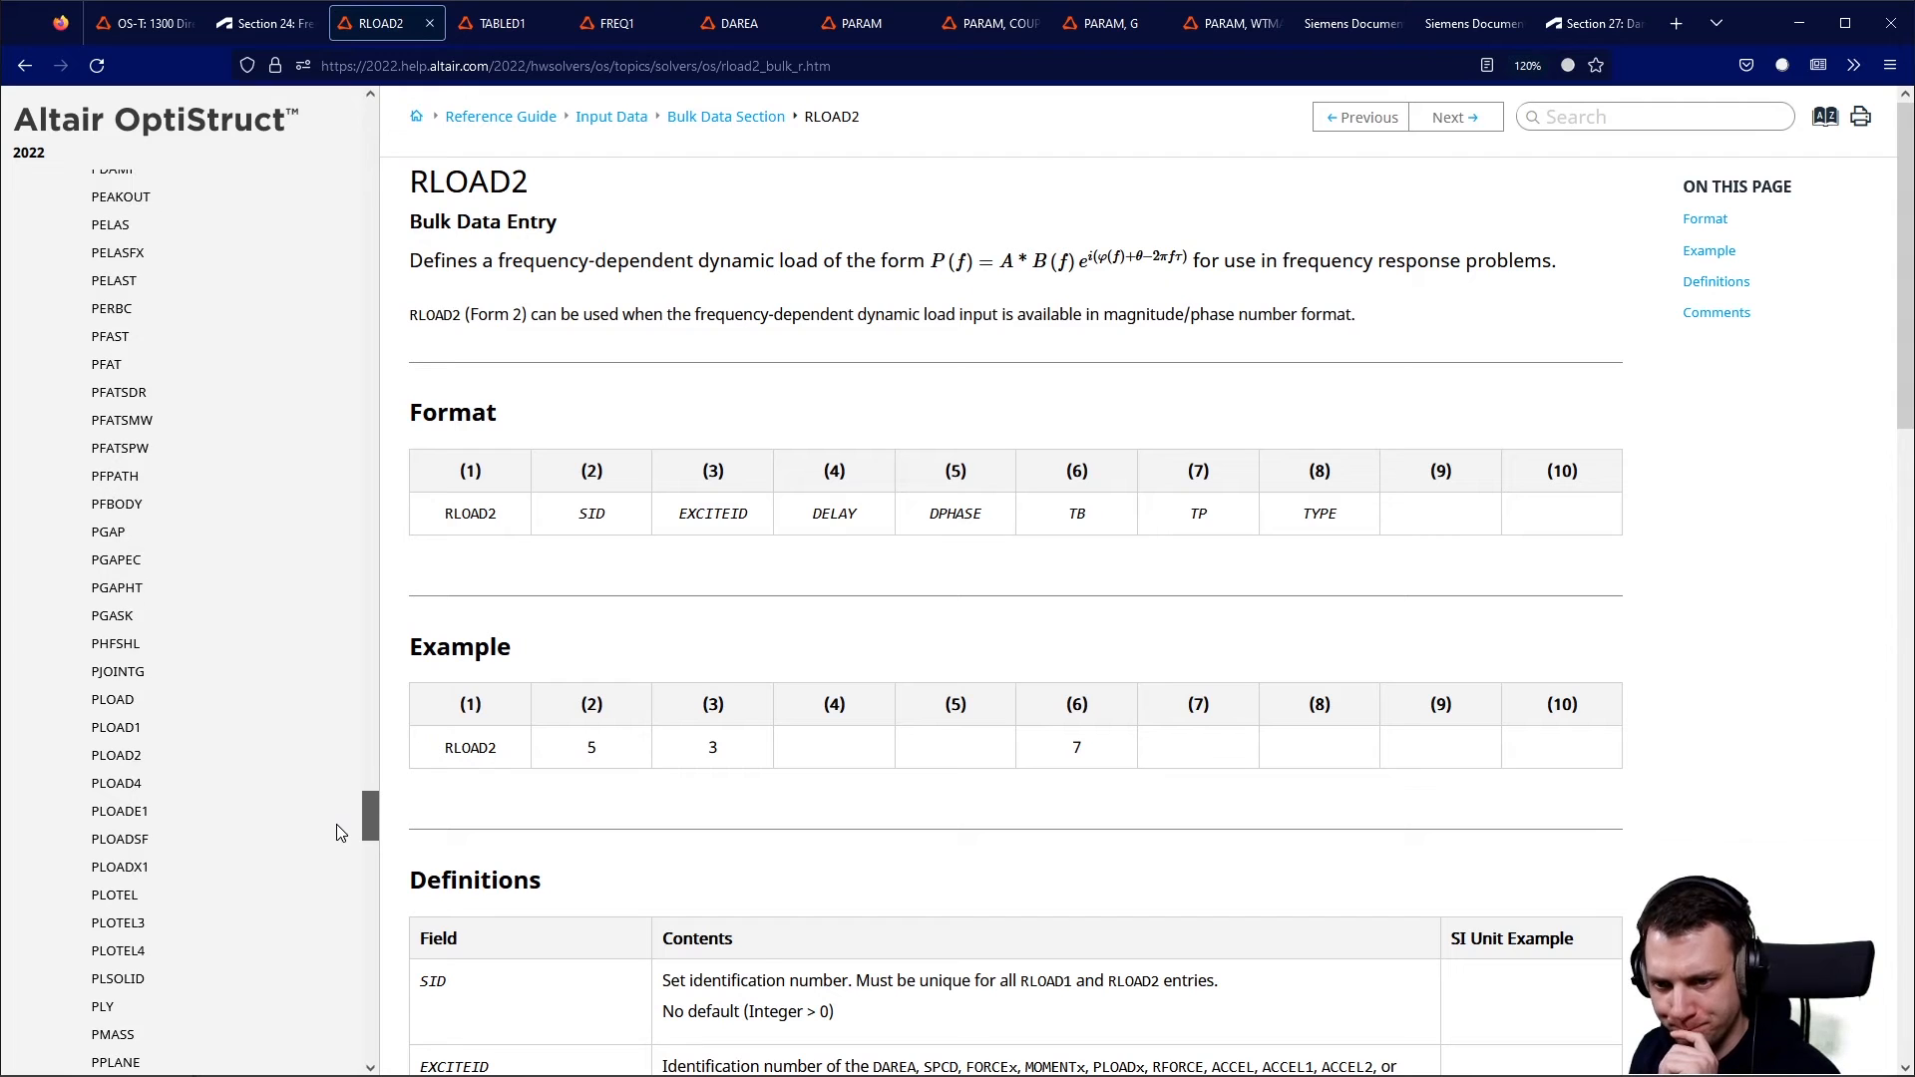
pyautogui.click(116, 727)
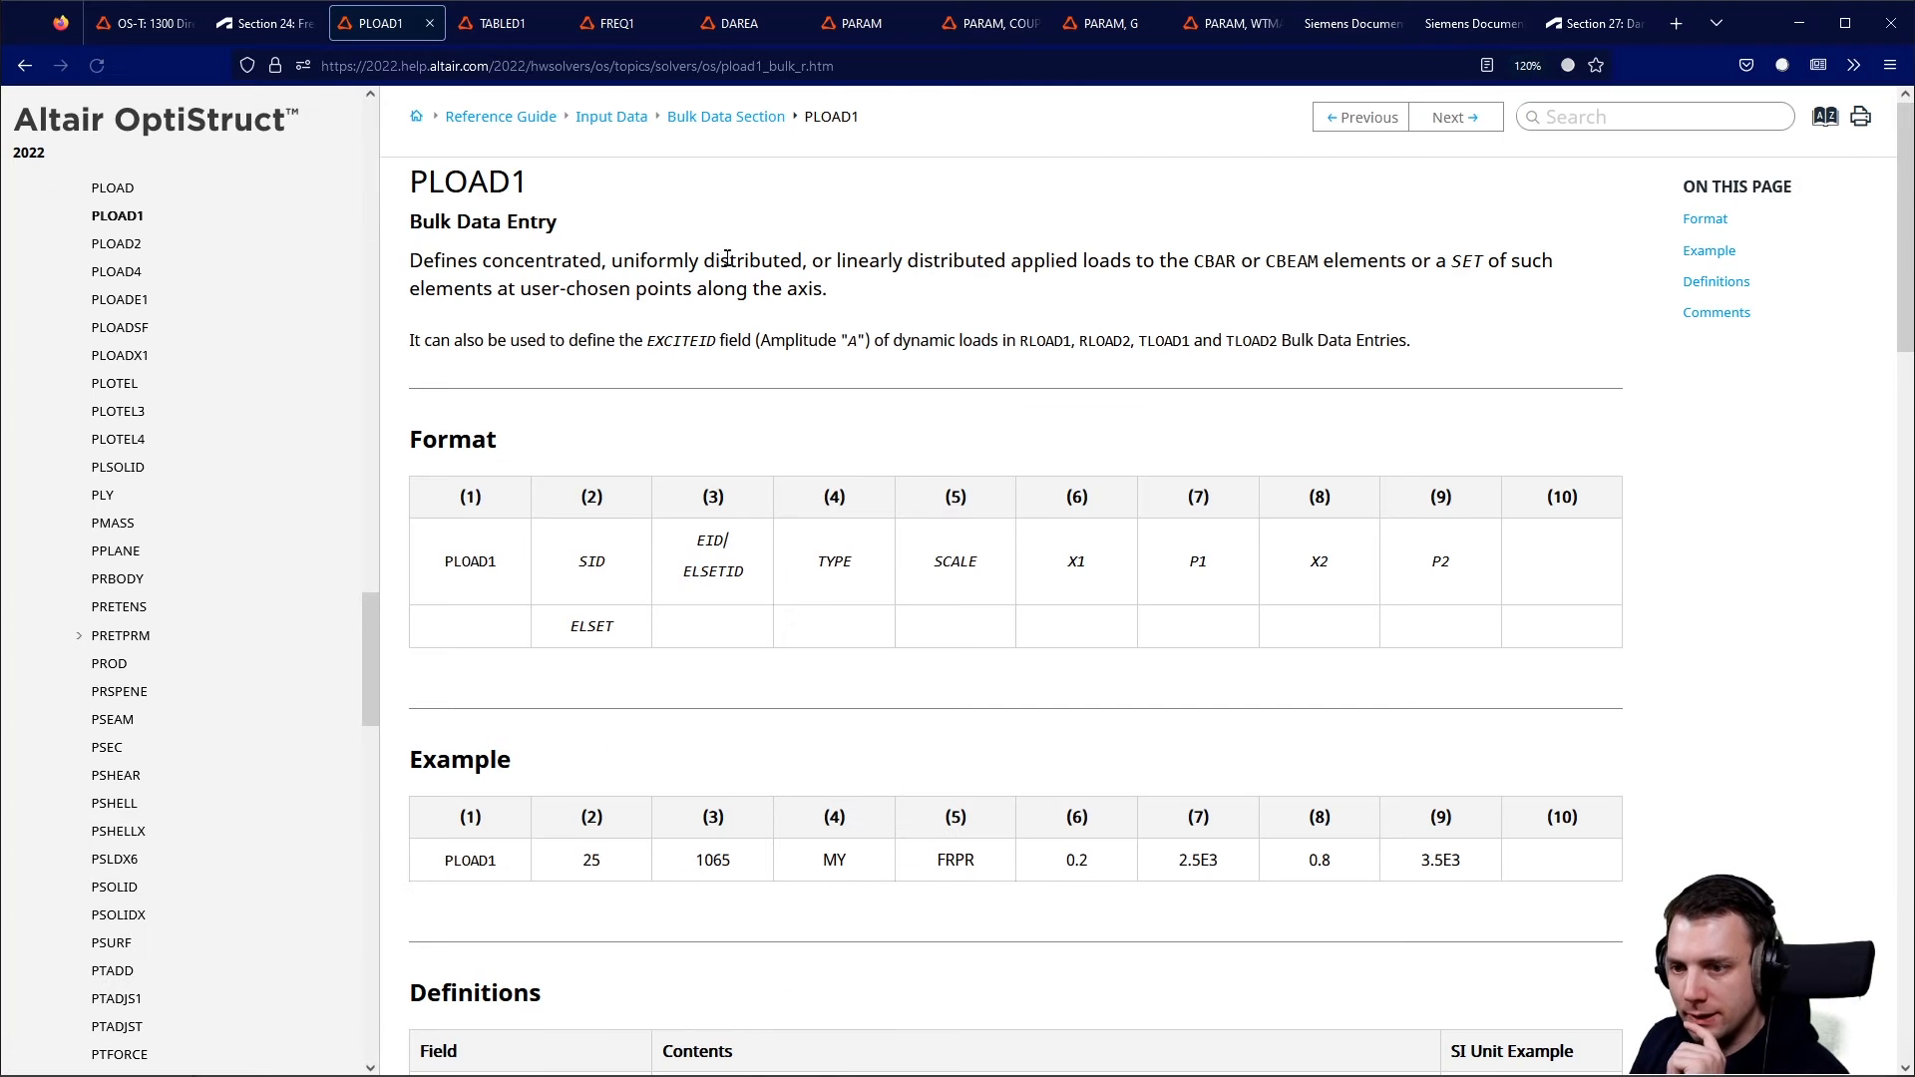
pyautogui.moveTo(535, 261); pyautogui.dragTo(880, 271)
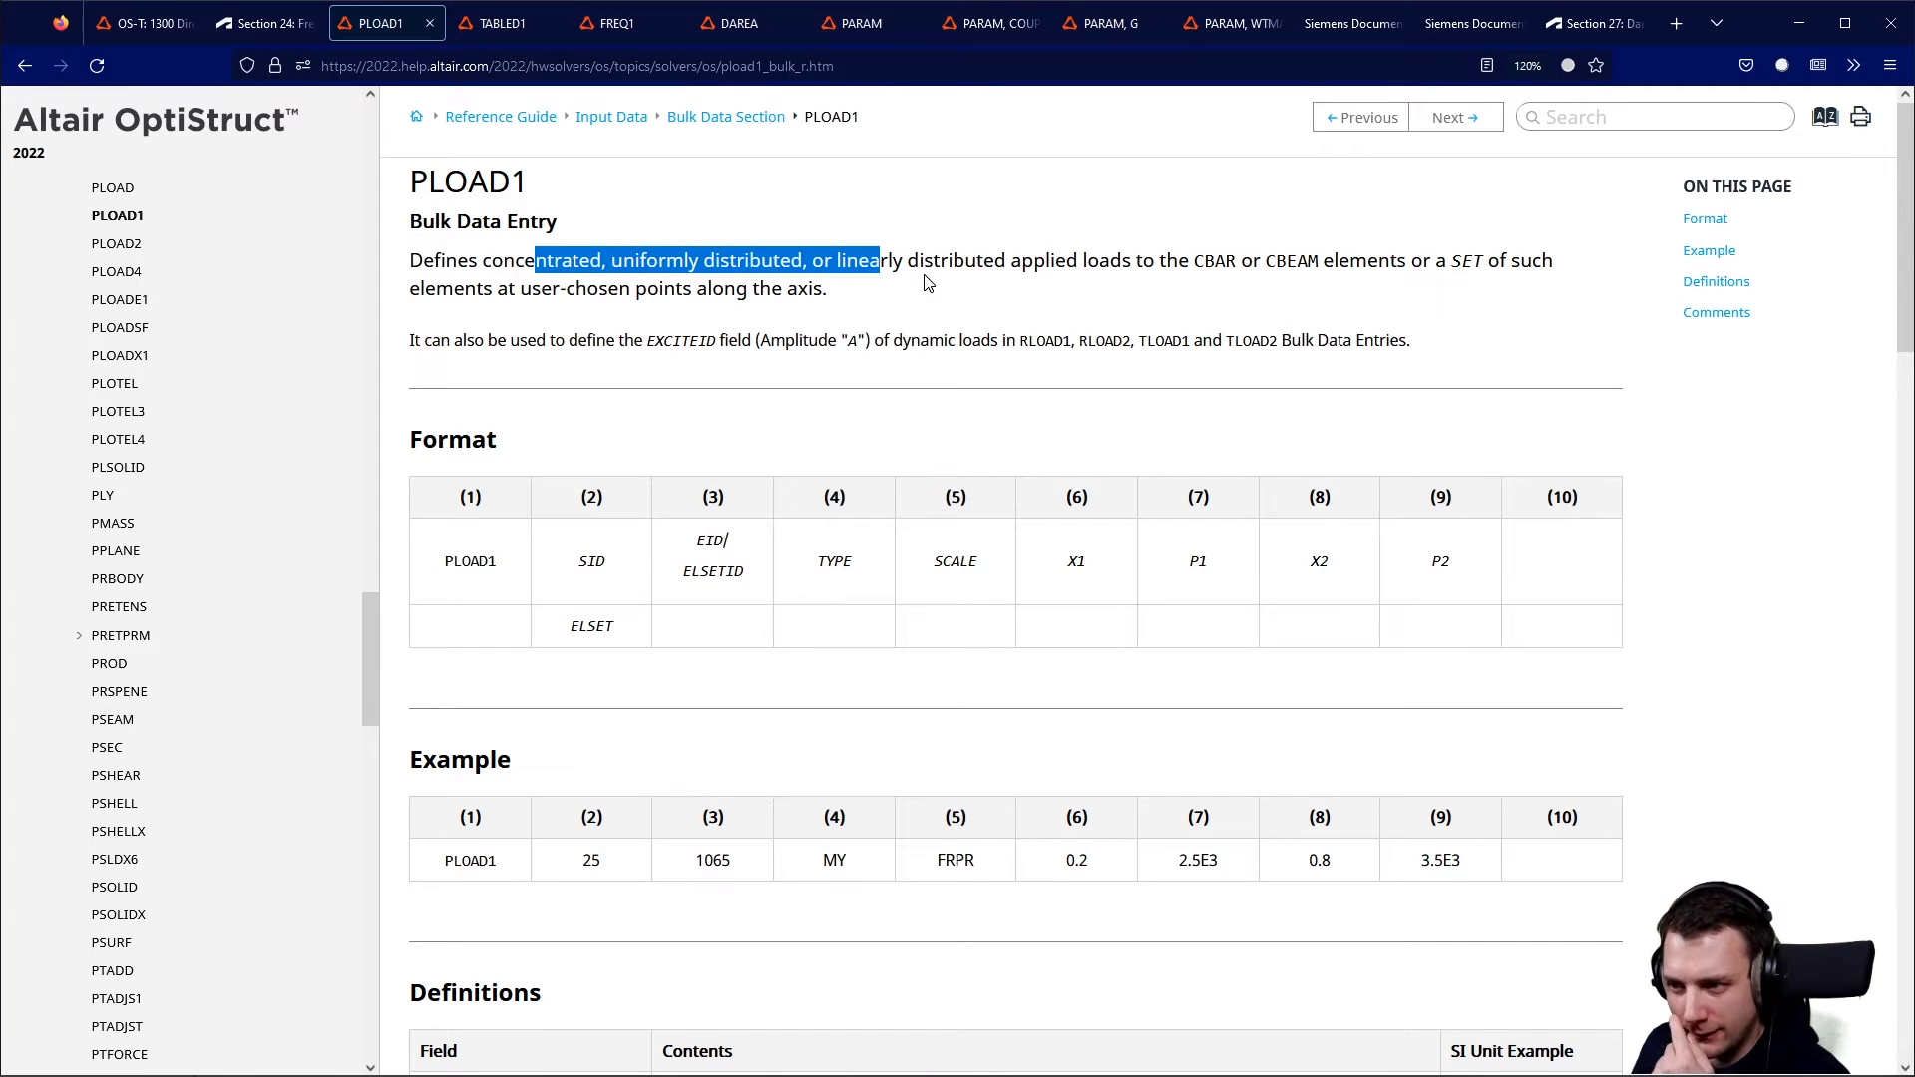
pyautogui.click(989, 296)
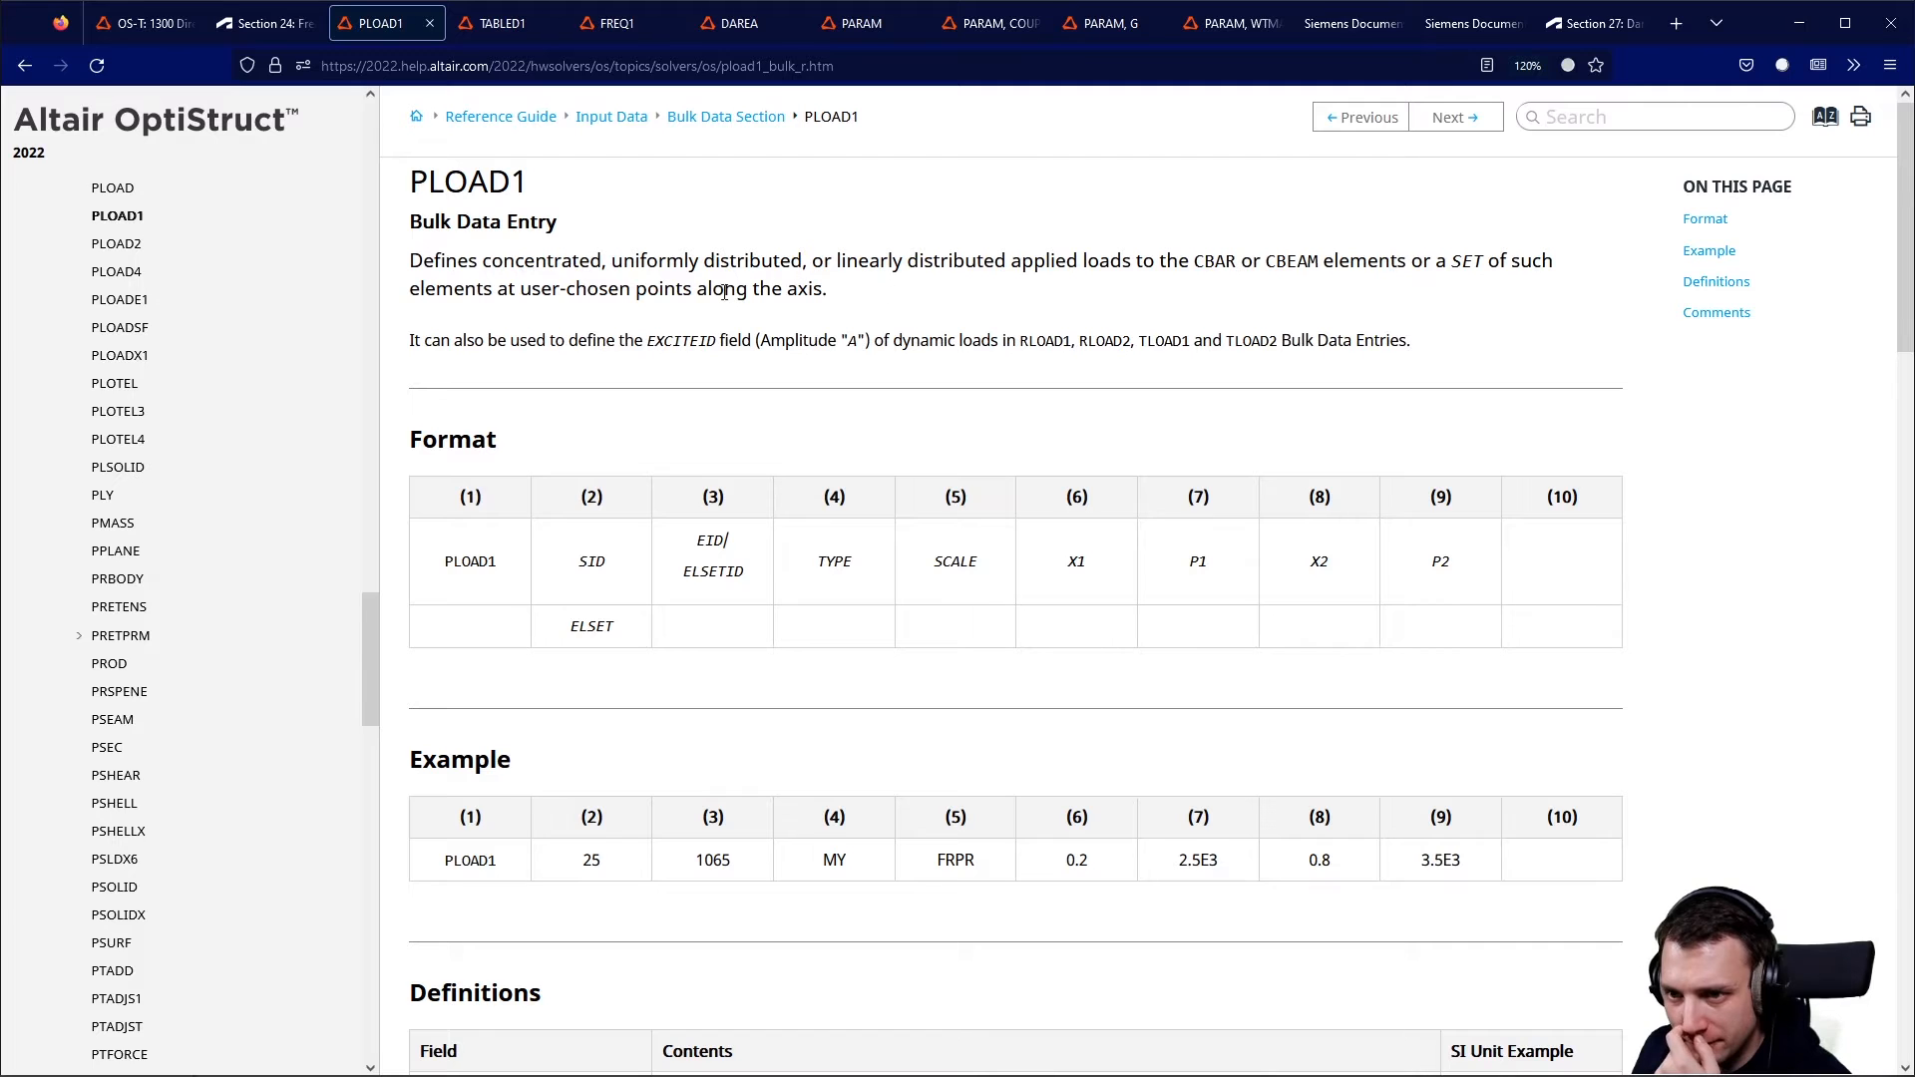
# Open the RLOAD1 reference page, examine its load formula and number format, and return to the RLOAD2 page.
pyautogui.scroll(-10, 240, 624)
pyautogui.scroll(-2, 221, 499)
pyautogui.scroll(-5, 221, 496)
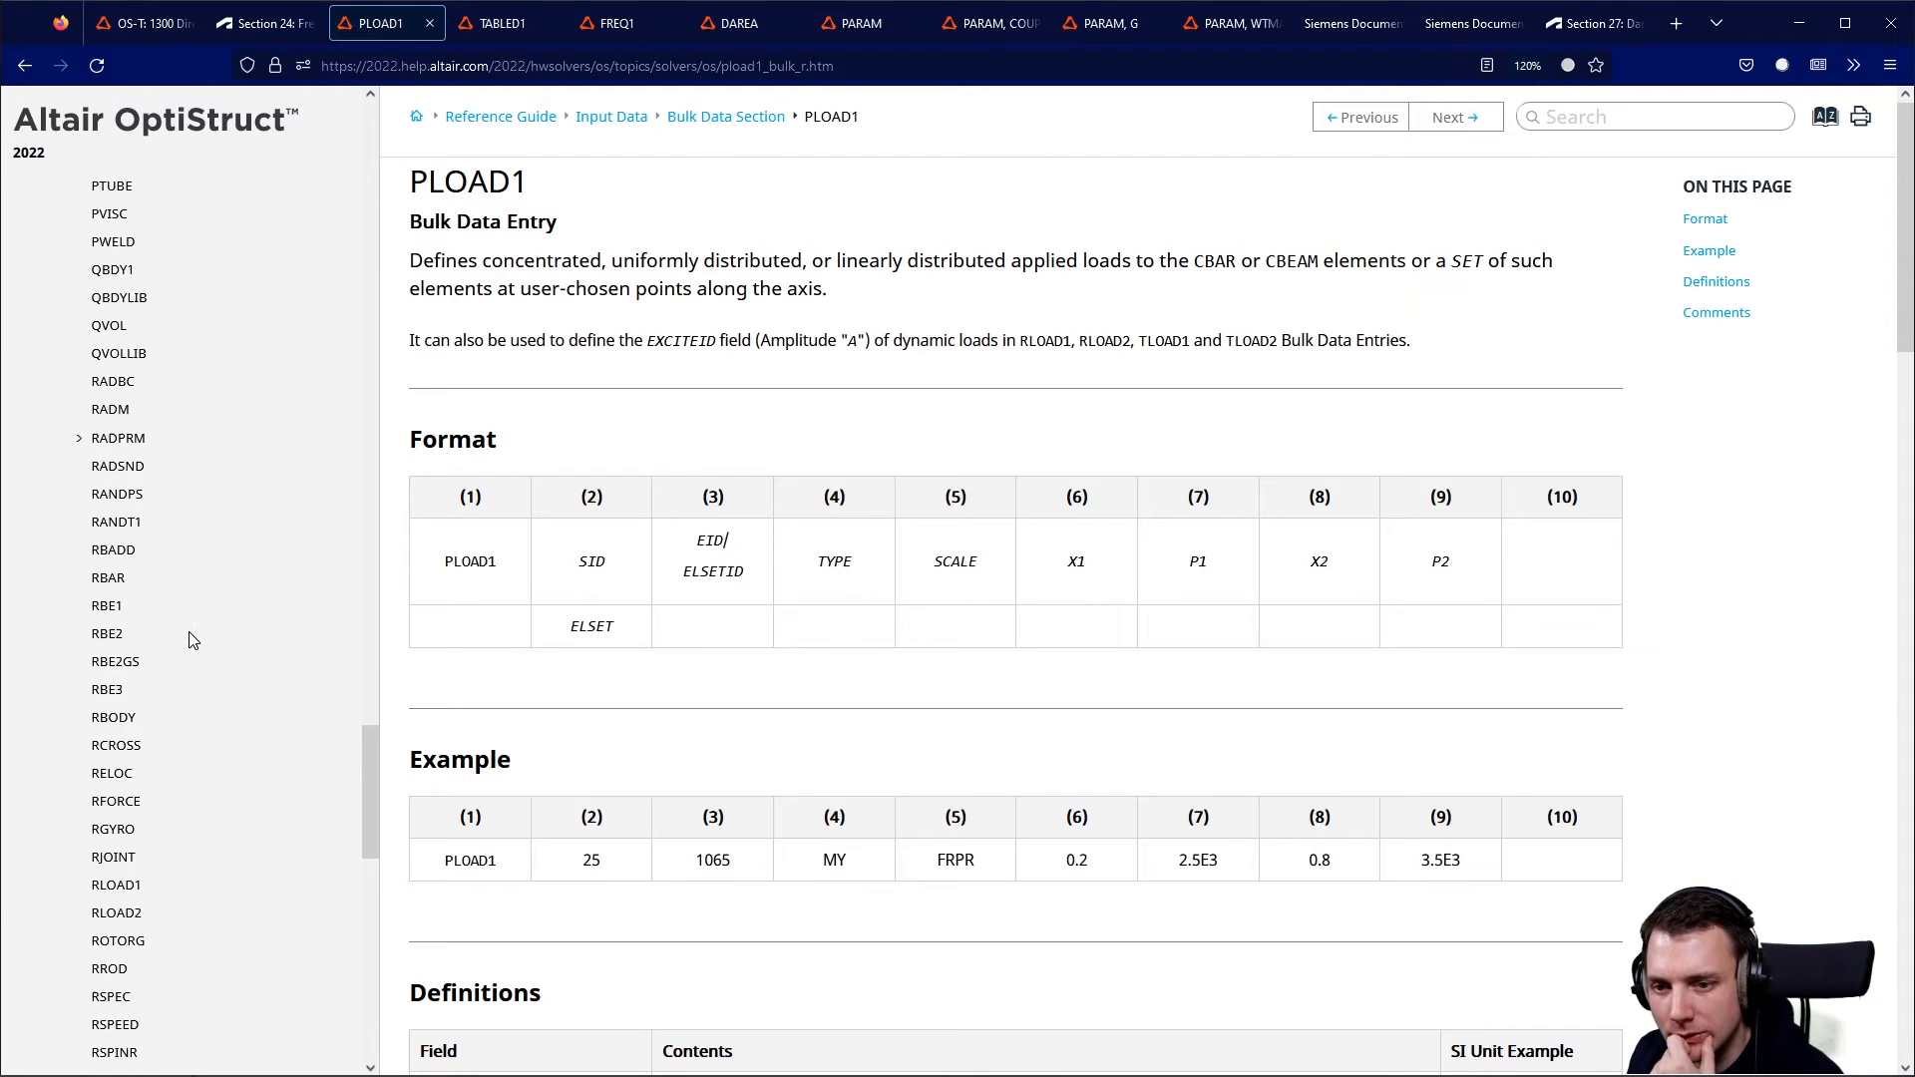
pyautogui.scroll(-2, 150, 699)
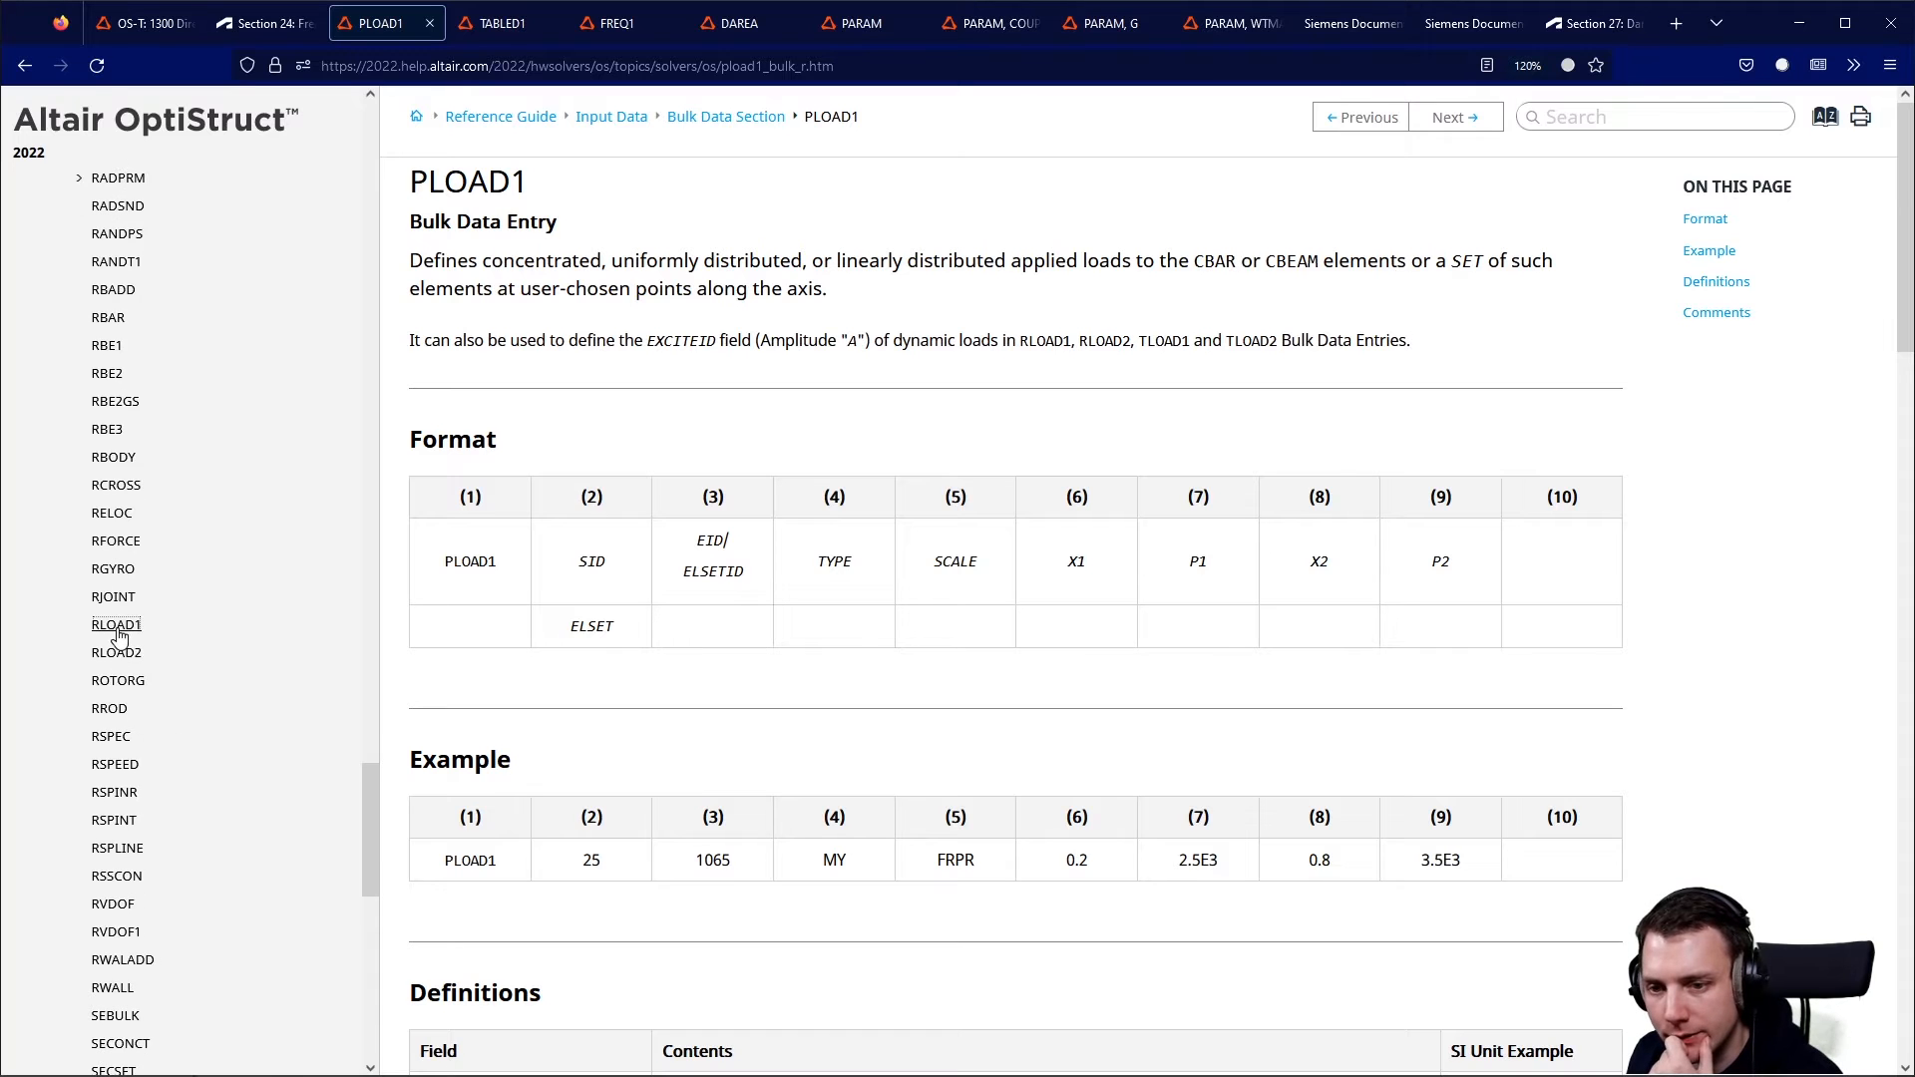
pyautogui.click(118, 644)
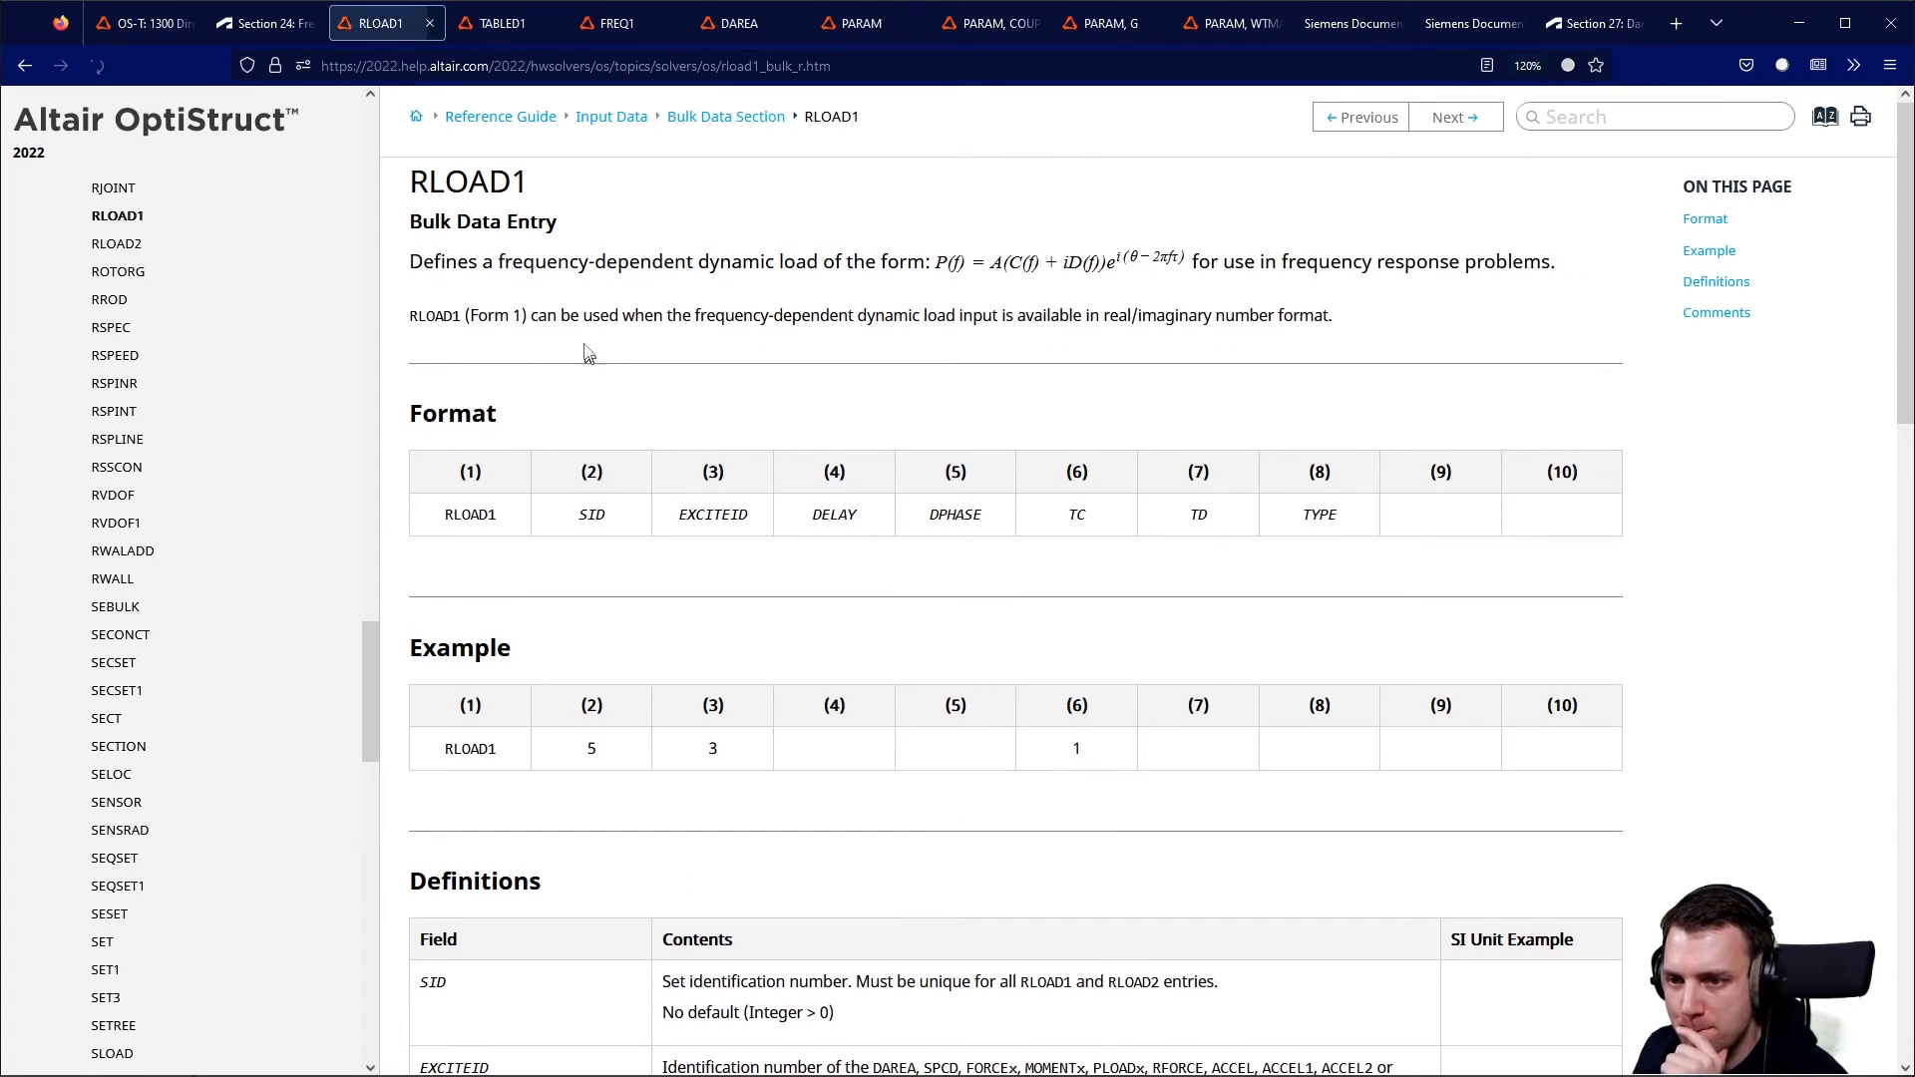
pyautogui.moveTo(515, 318); pyautogui.dragTo(1037, 317)
pyautogui.click(740, 335)
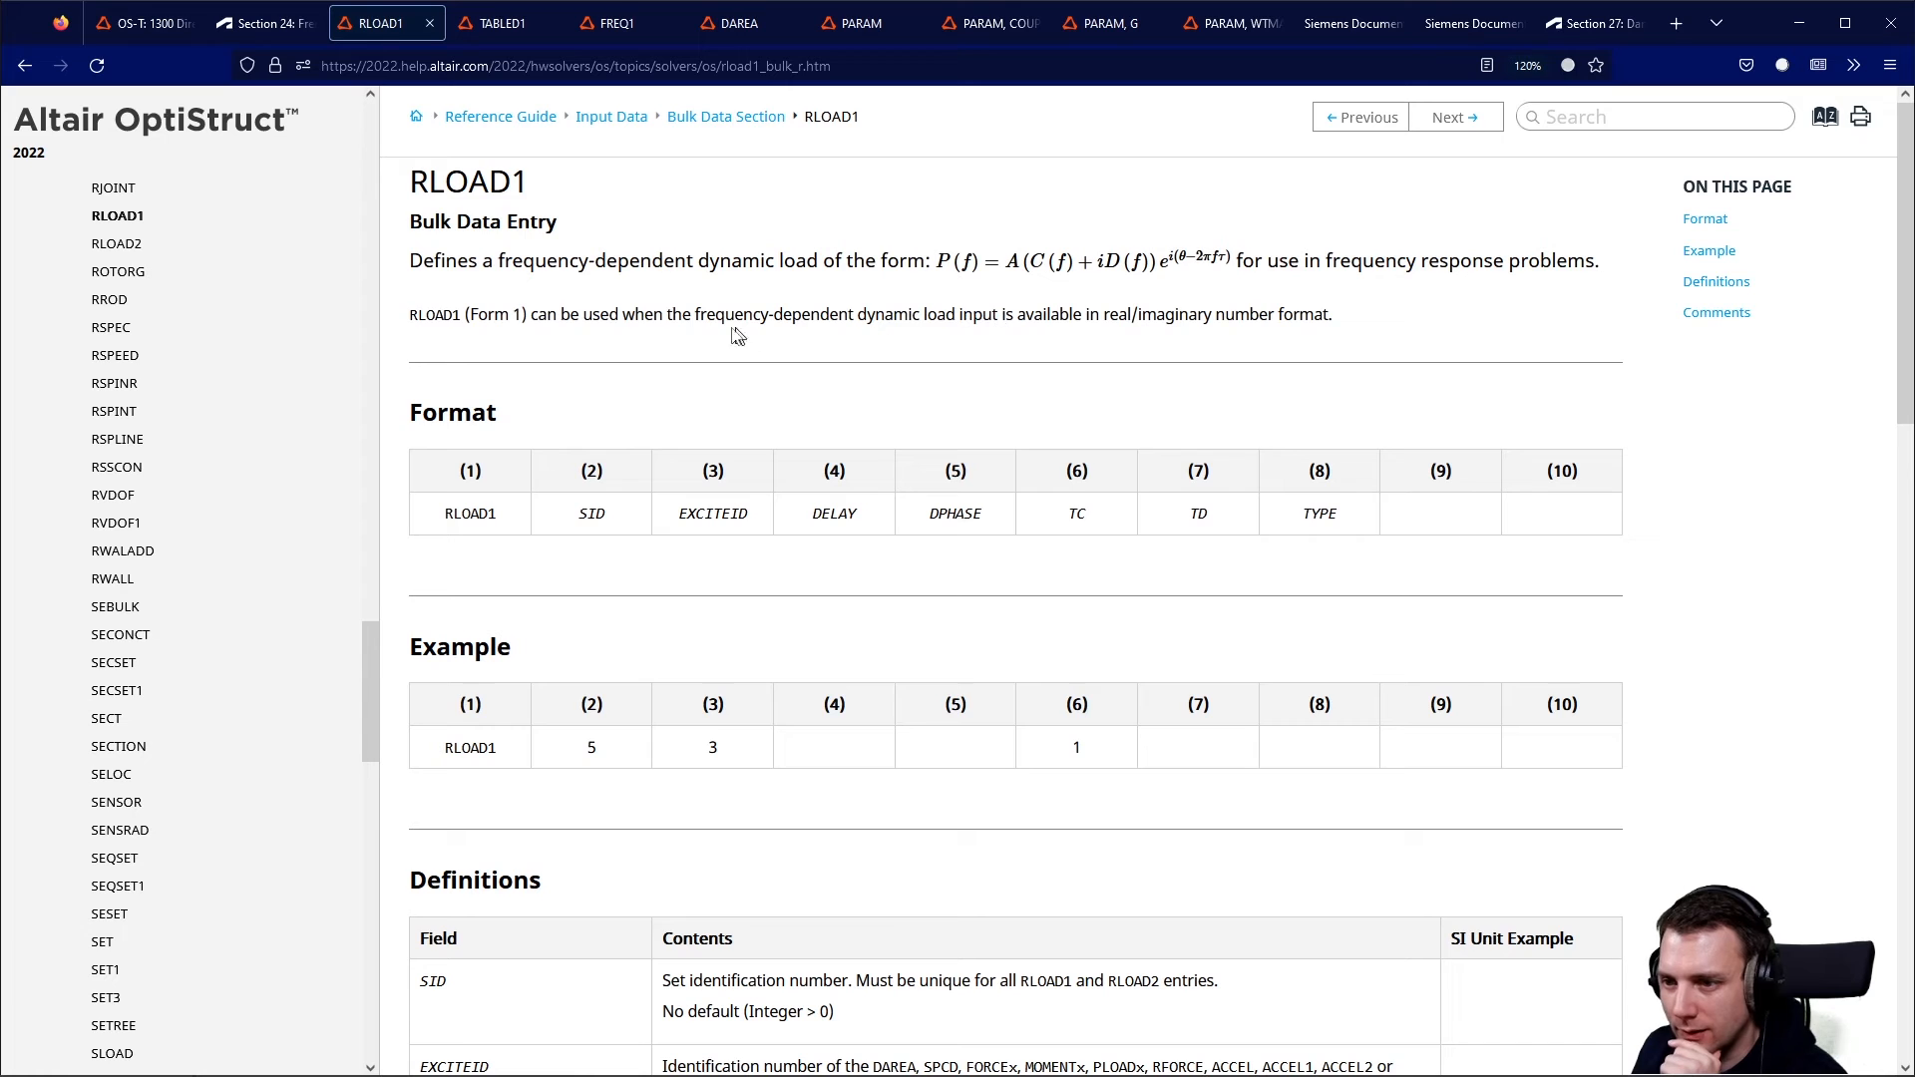
pyautogui.moveTo(1007, 317); pyautogui.dragTo(1271, 317)
pyautogui.click(1150, 340)
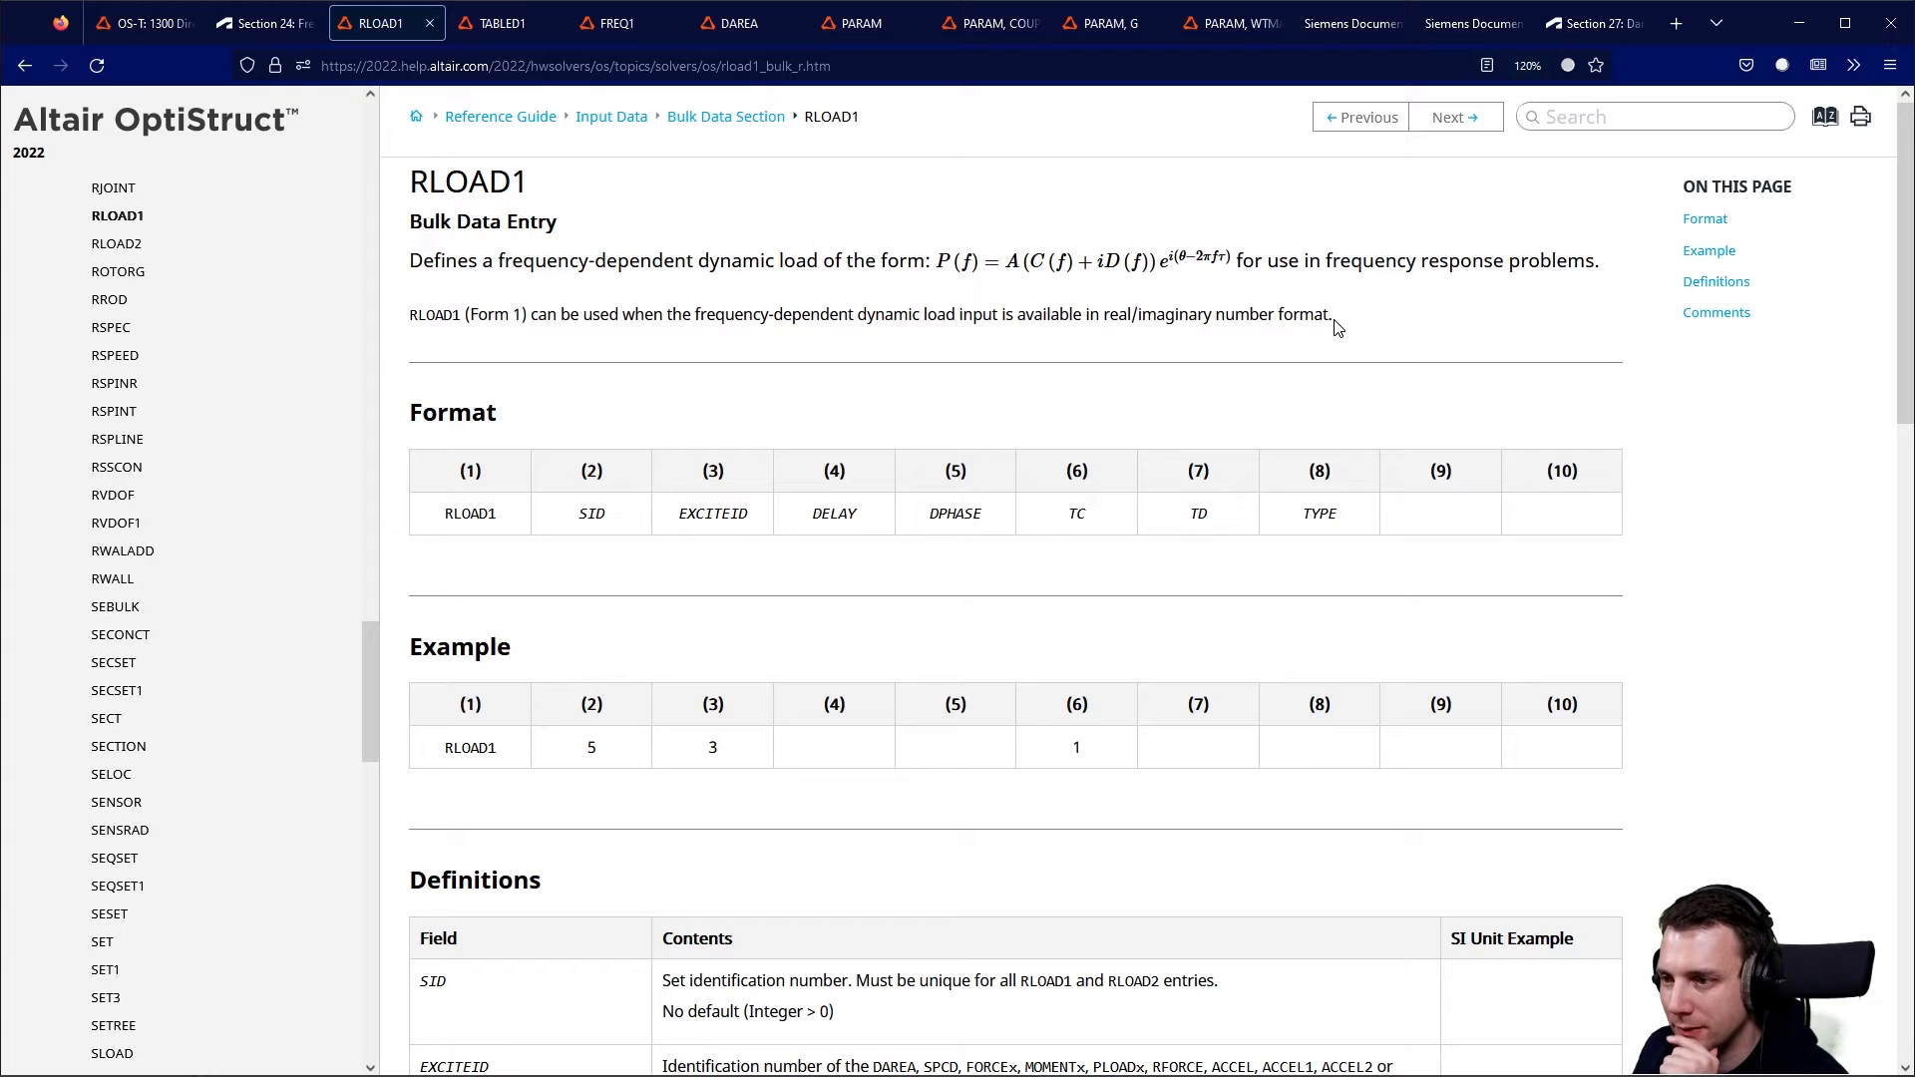
pyautogui.moveTo(1022, 261); pyautogui.dragTo(1278, 263)
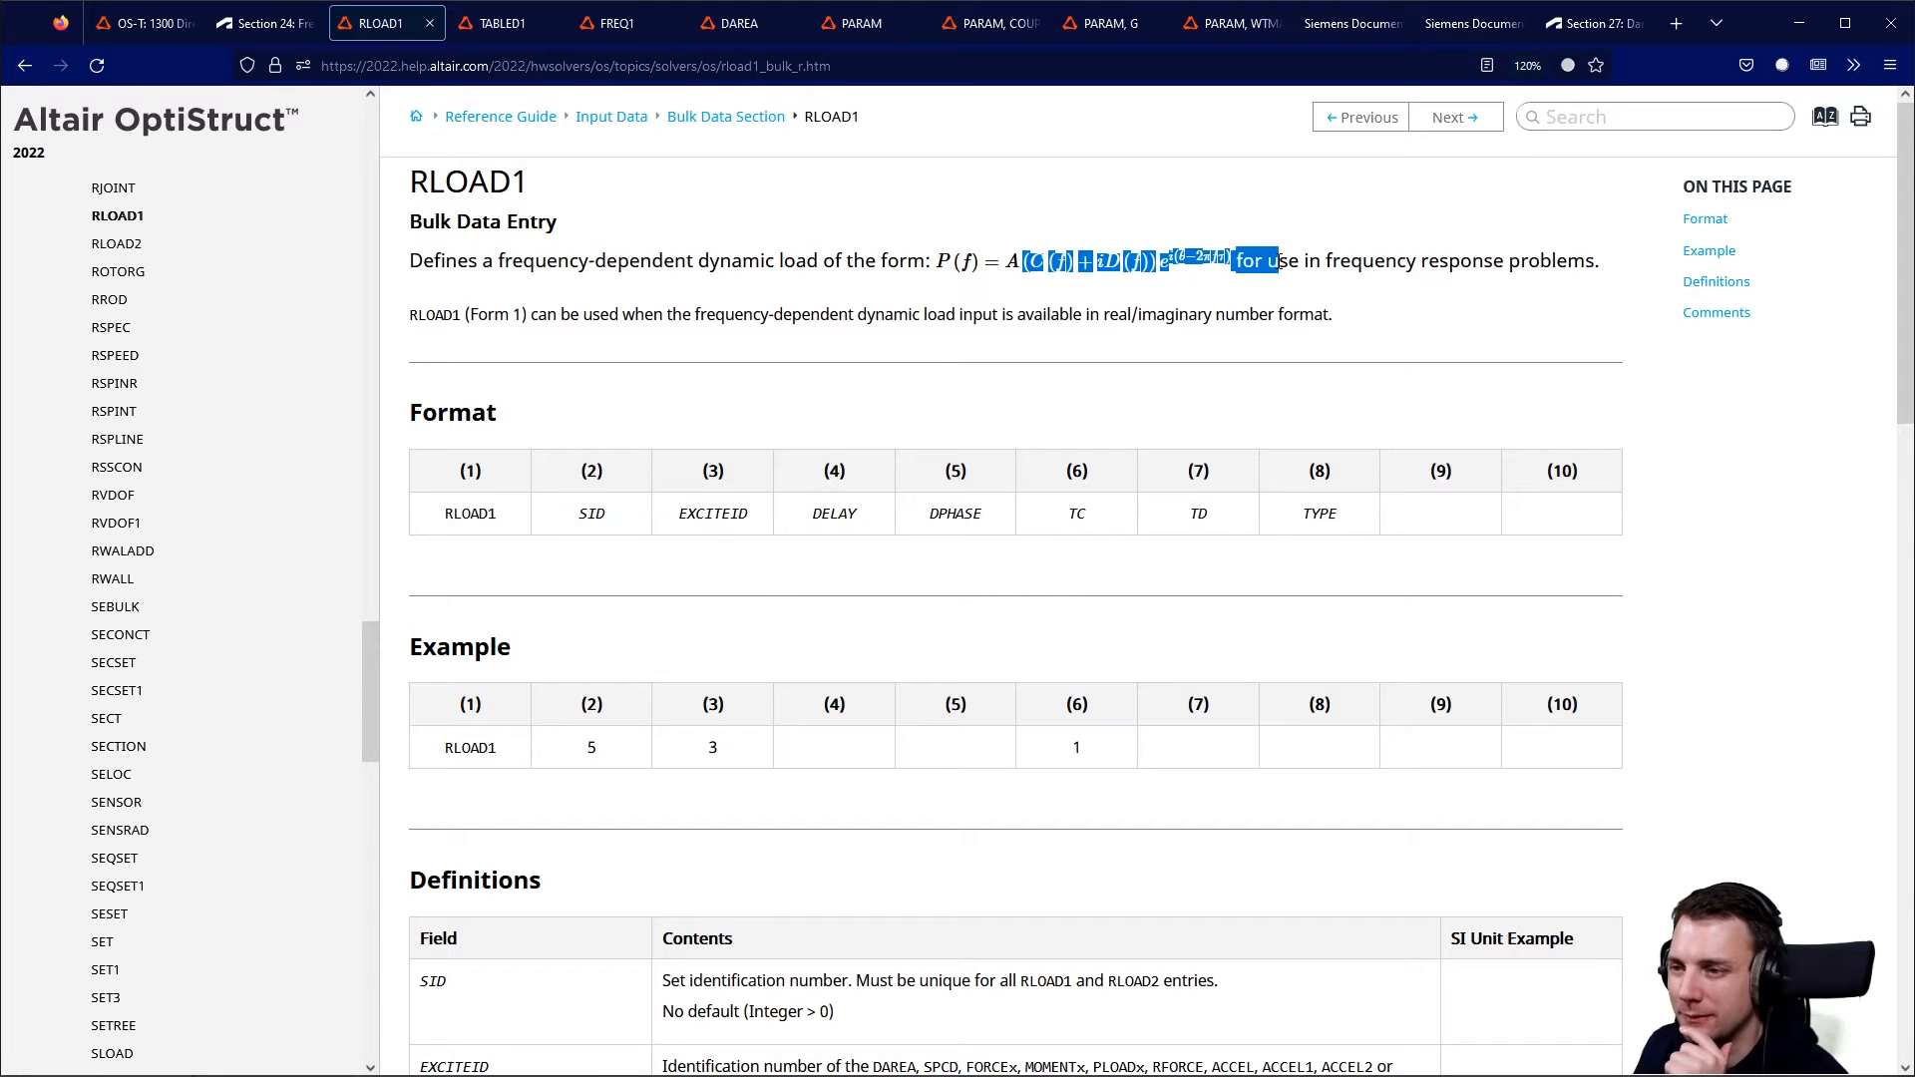
pyautogui.click(1252, 304)
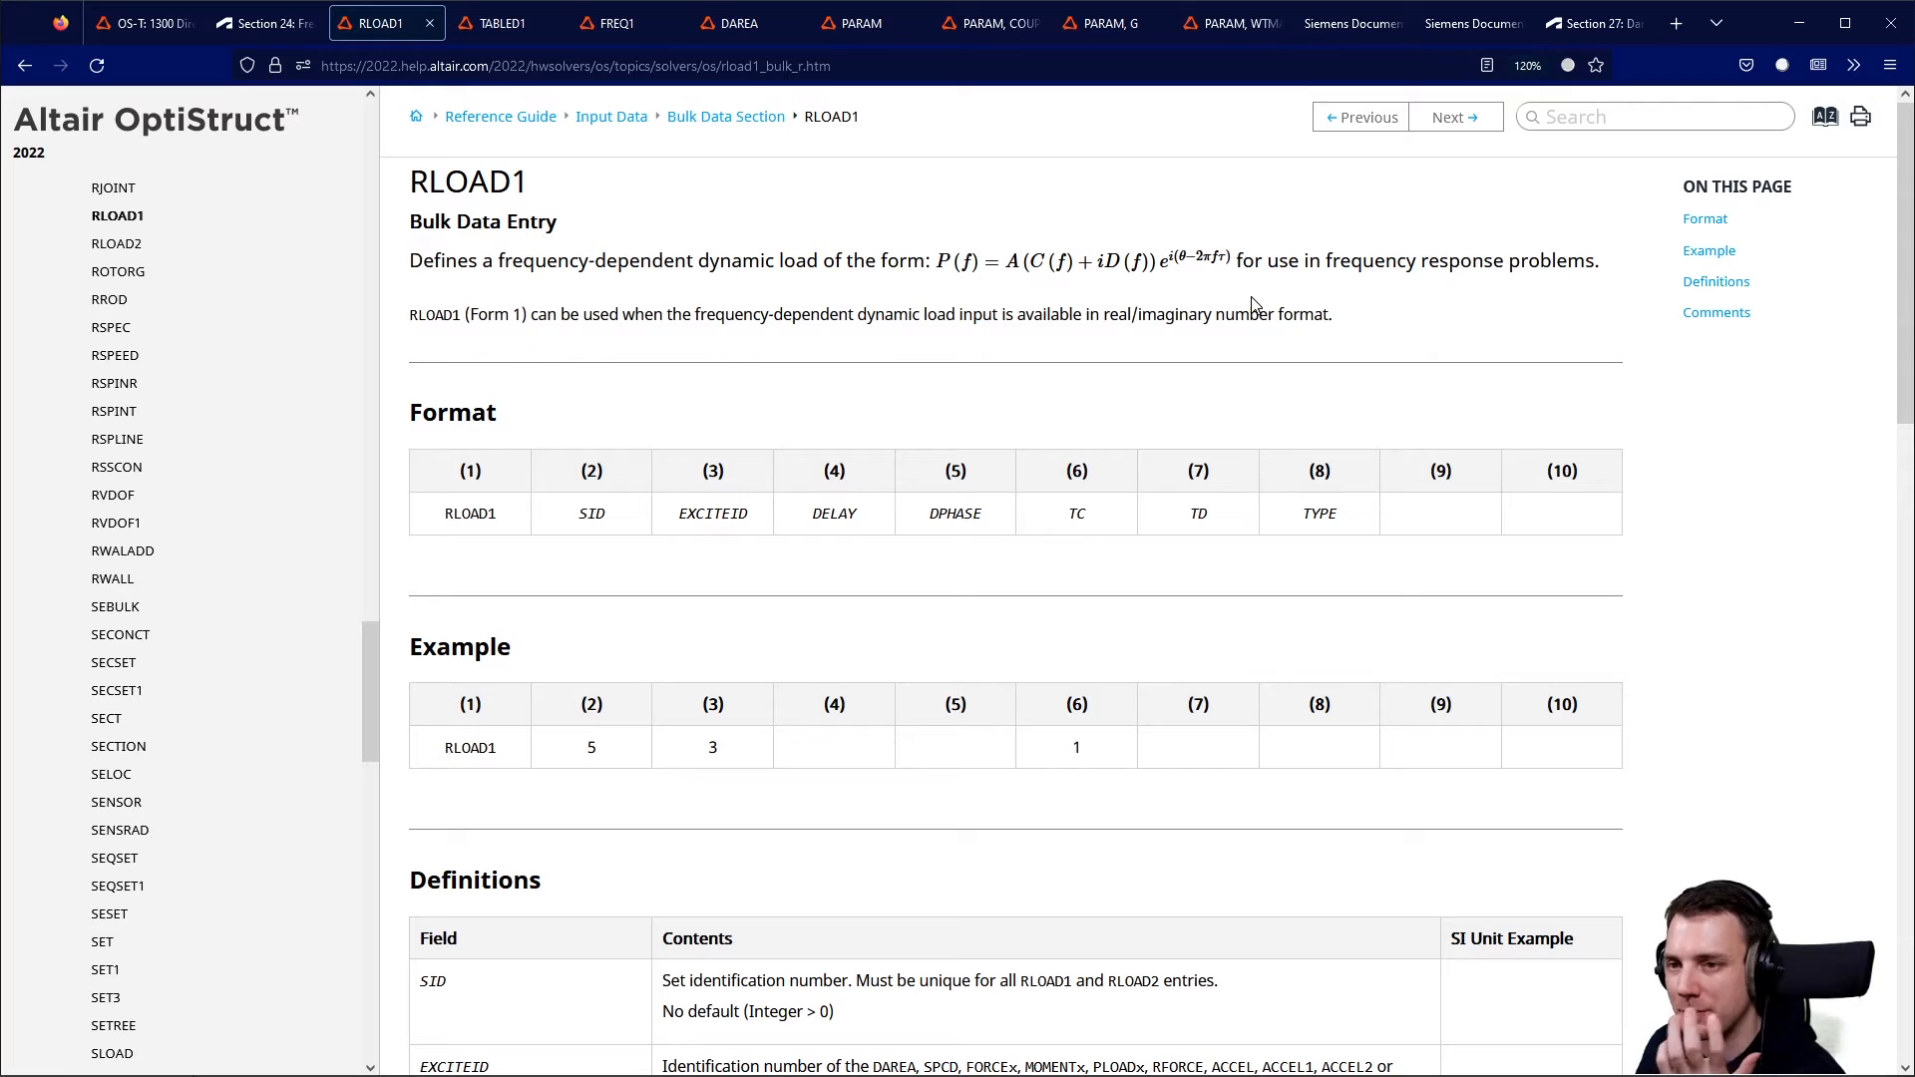
pyautogui.hotkey('alt', 'Left')
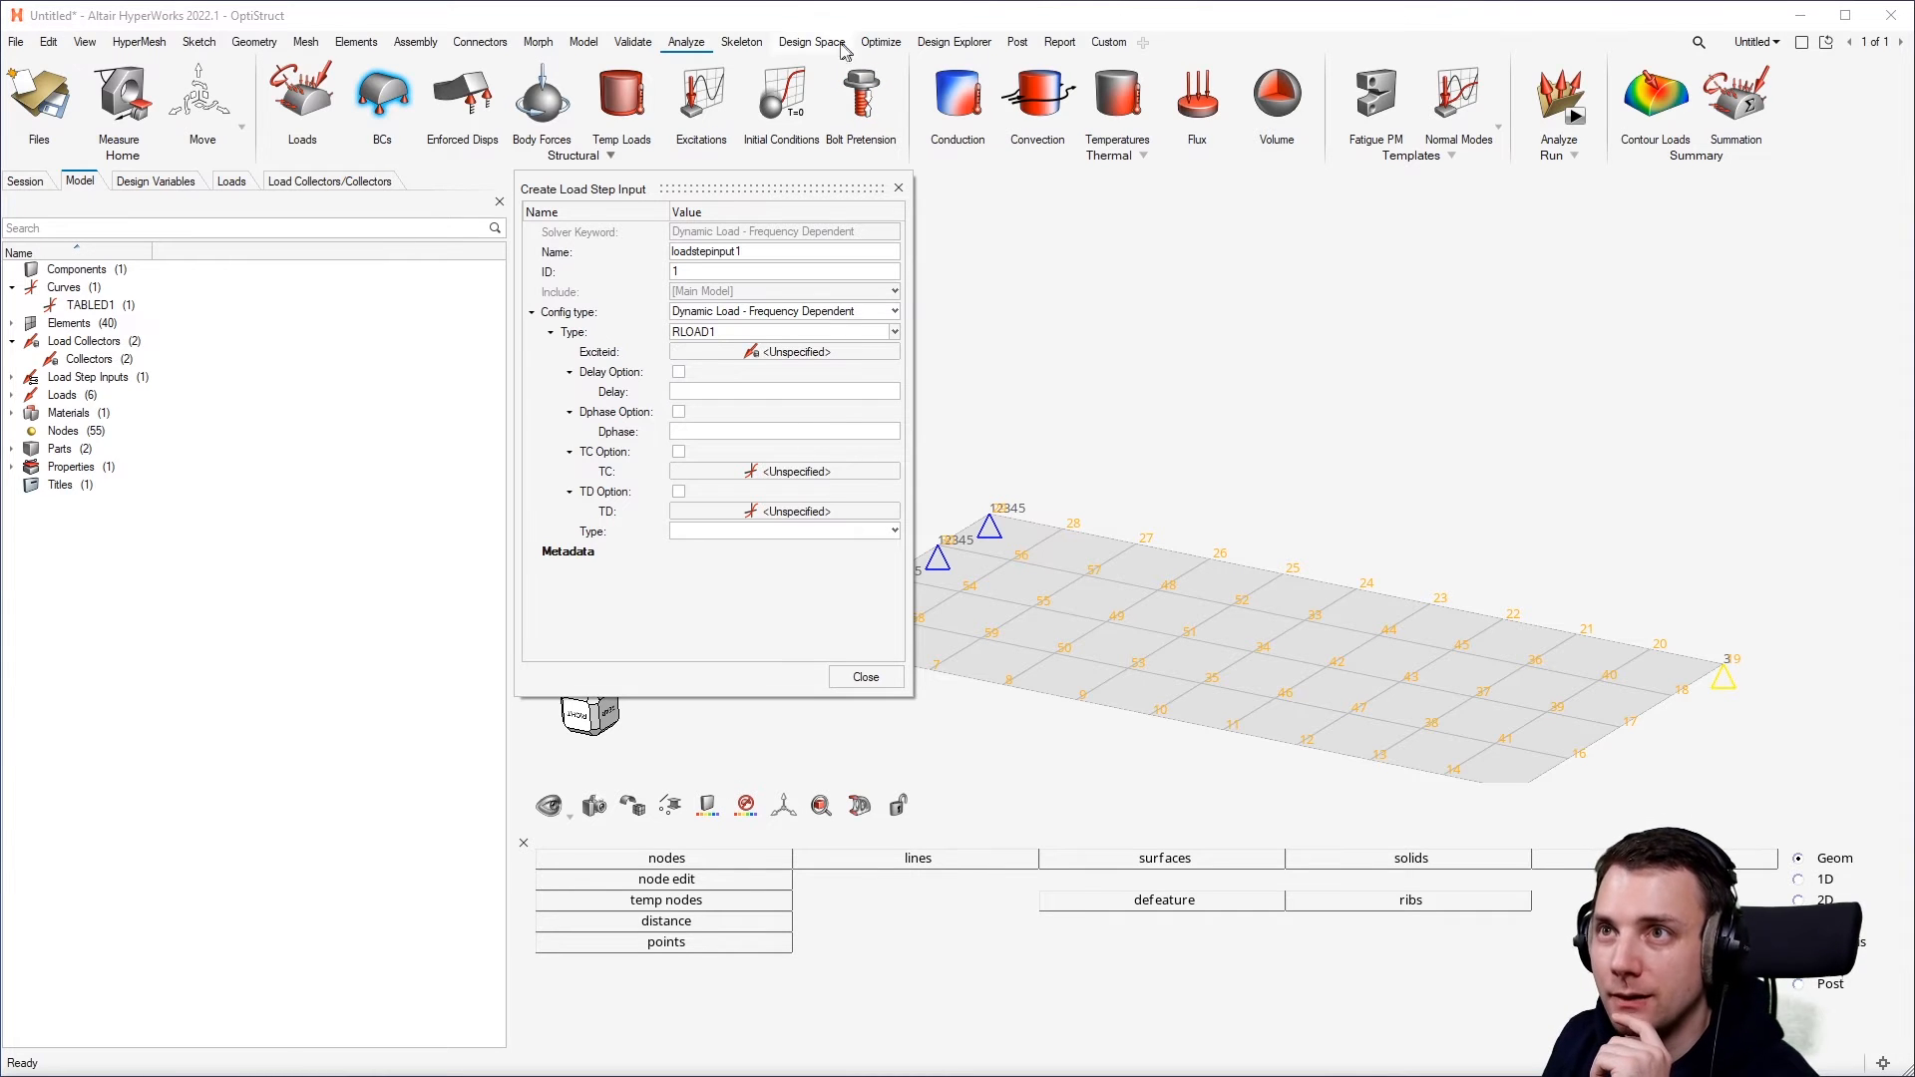
# Back in HyperWorks, name the load step input rload2 and set its type to RLOAD2.
pyautogui.moveTo(746, 250); pyautogui.dragTo(568, 248)
pyautogui.write('rload2')
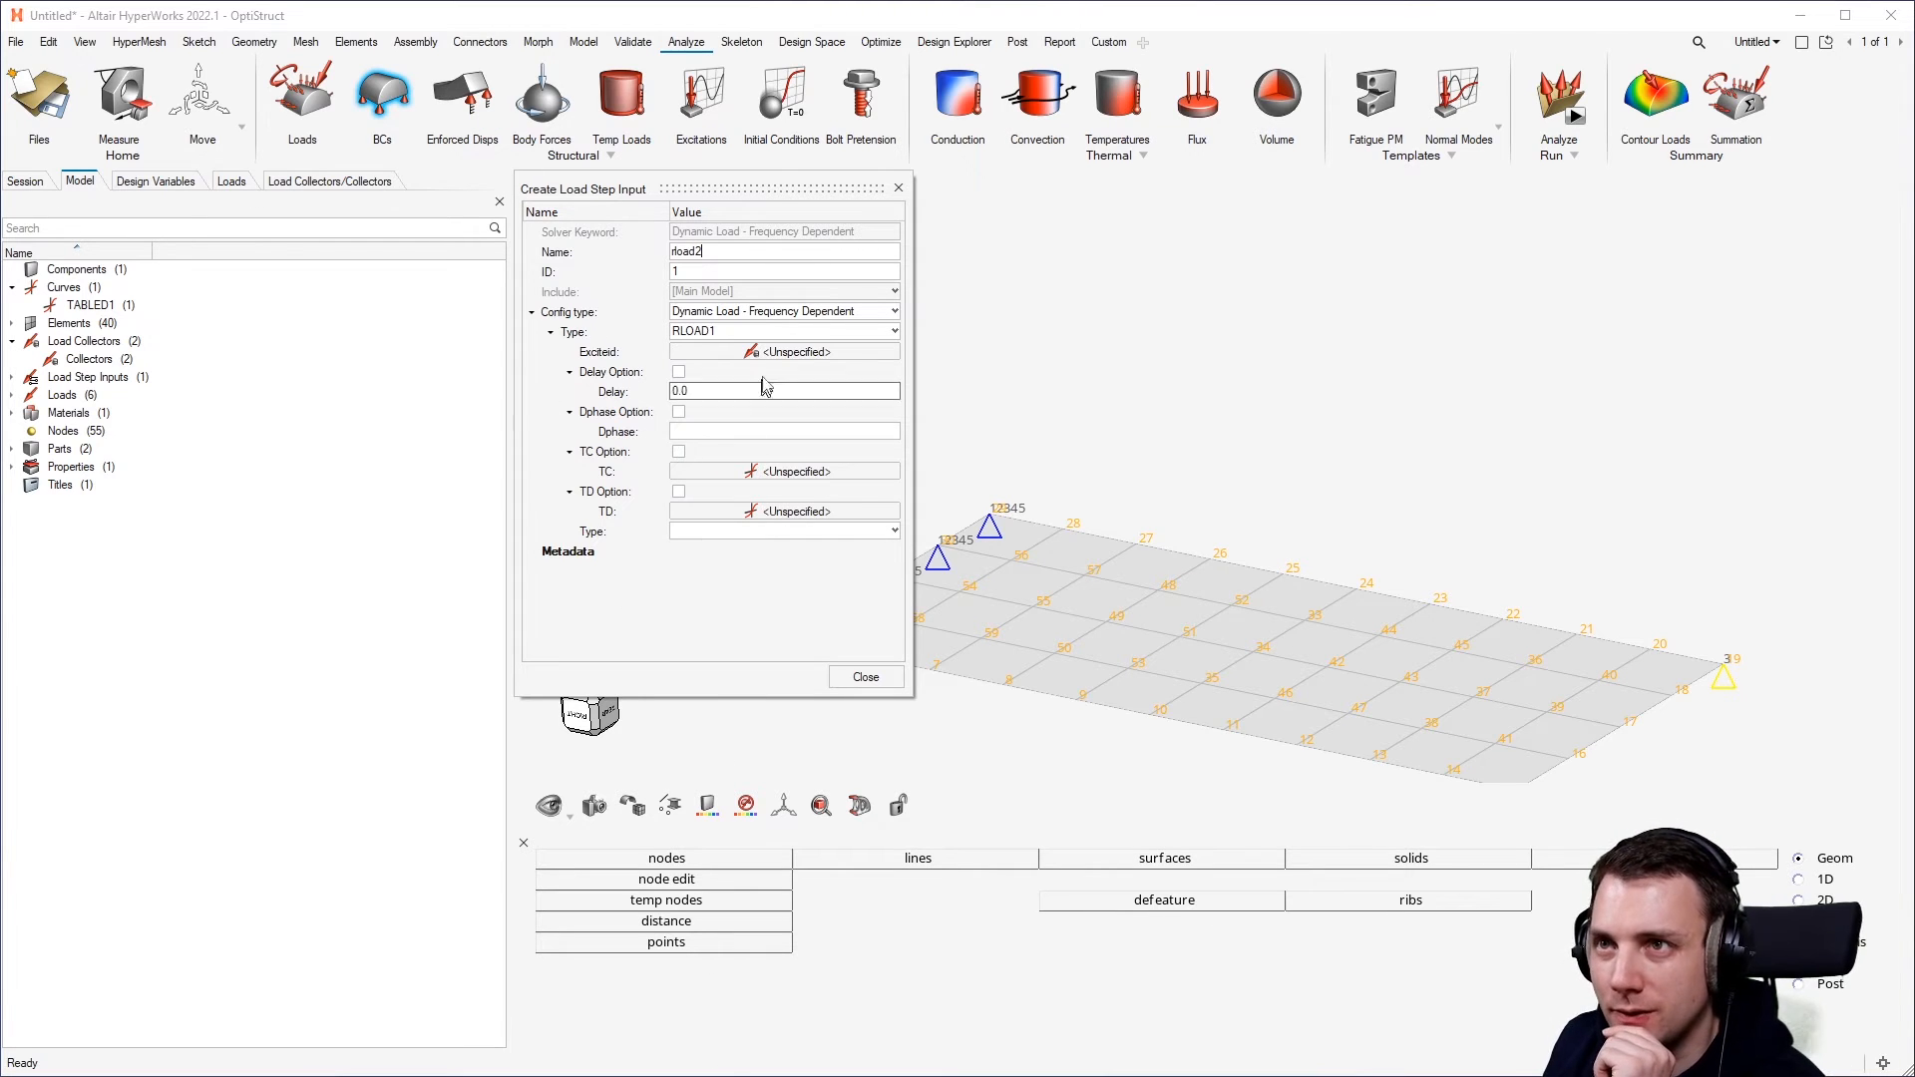
pyautogui.click(827, 332)
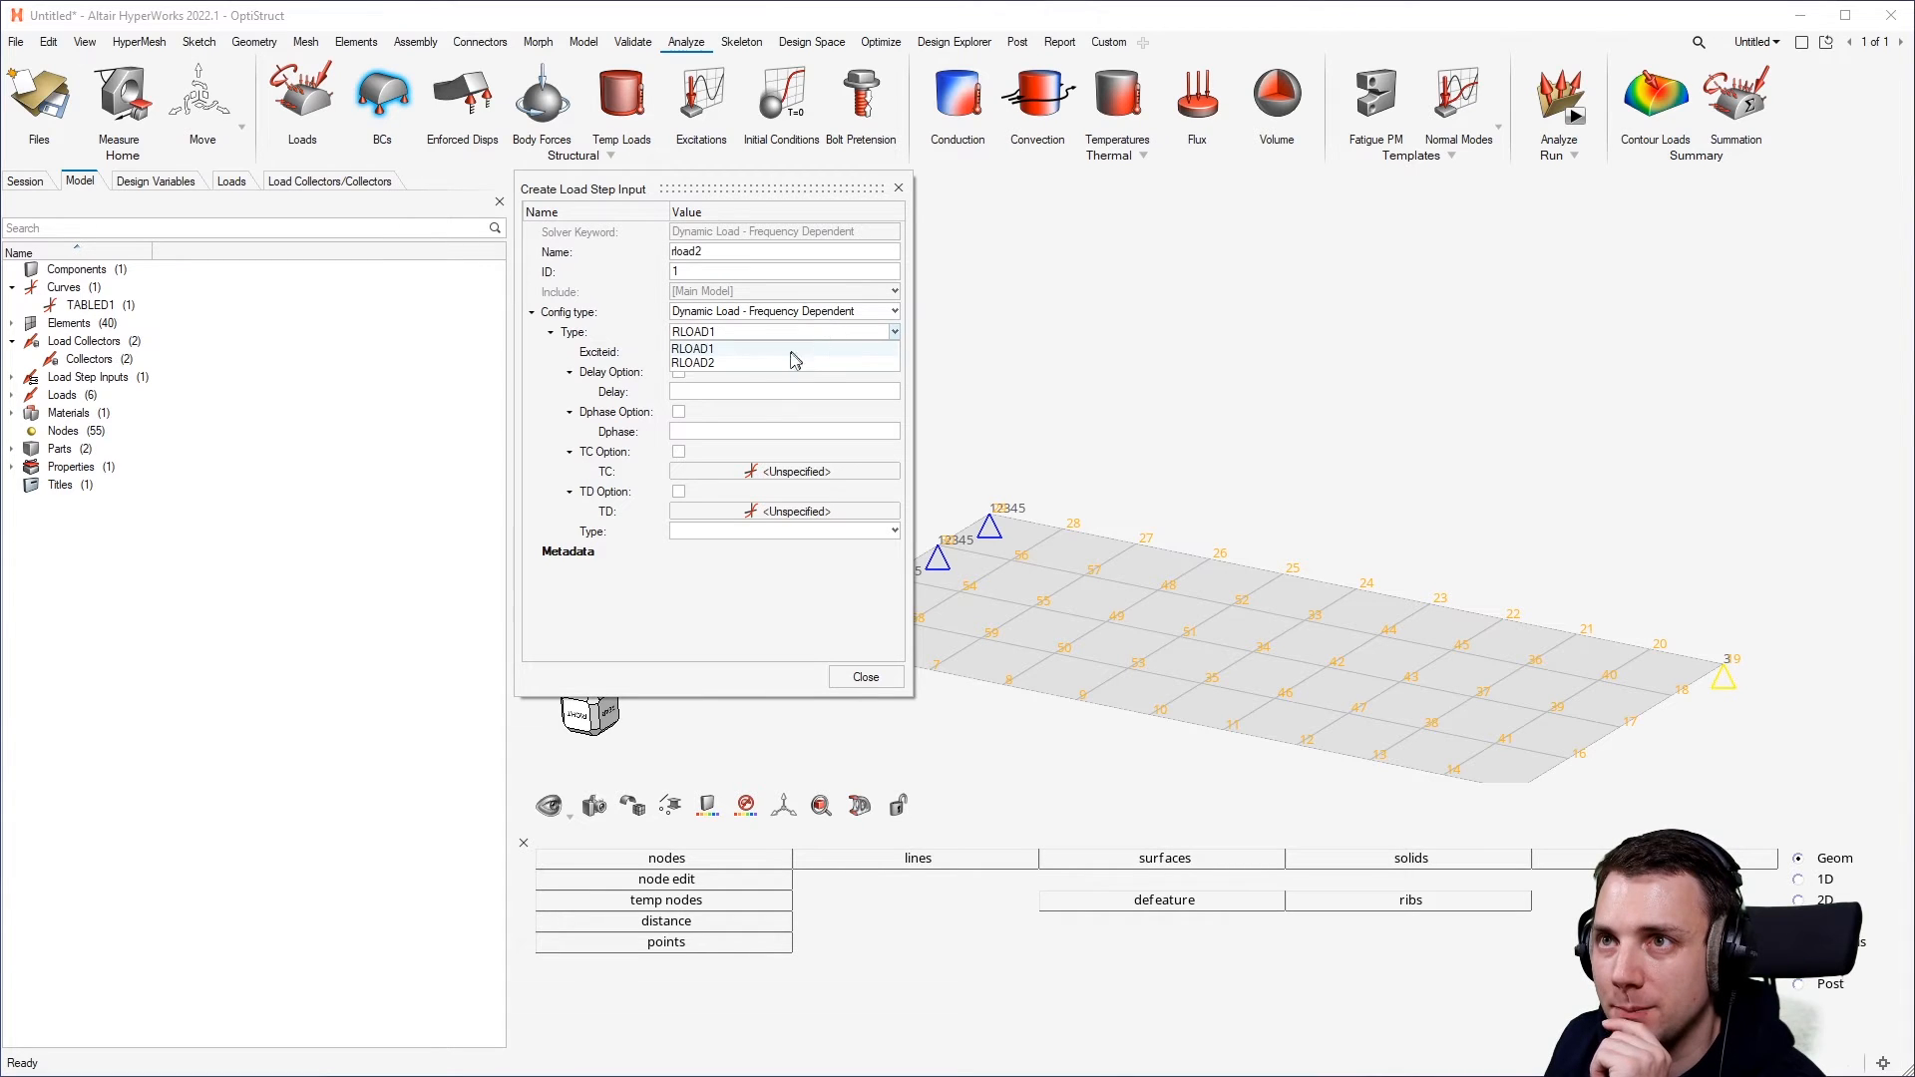
pyautogui.click(790, 363)
# Assign the unitload load collector as the excitation of the rload2 load step input.
pyautogui.click(774, 353)
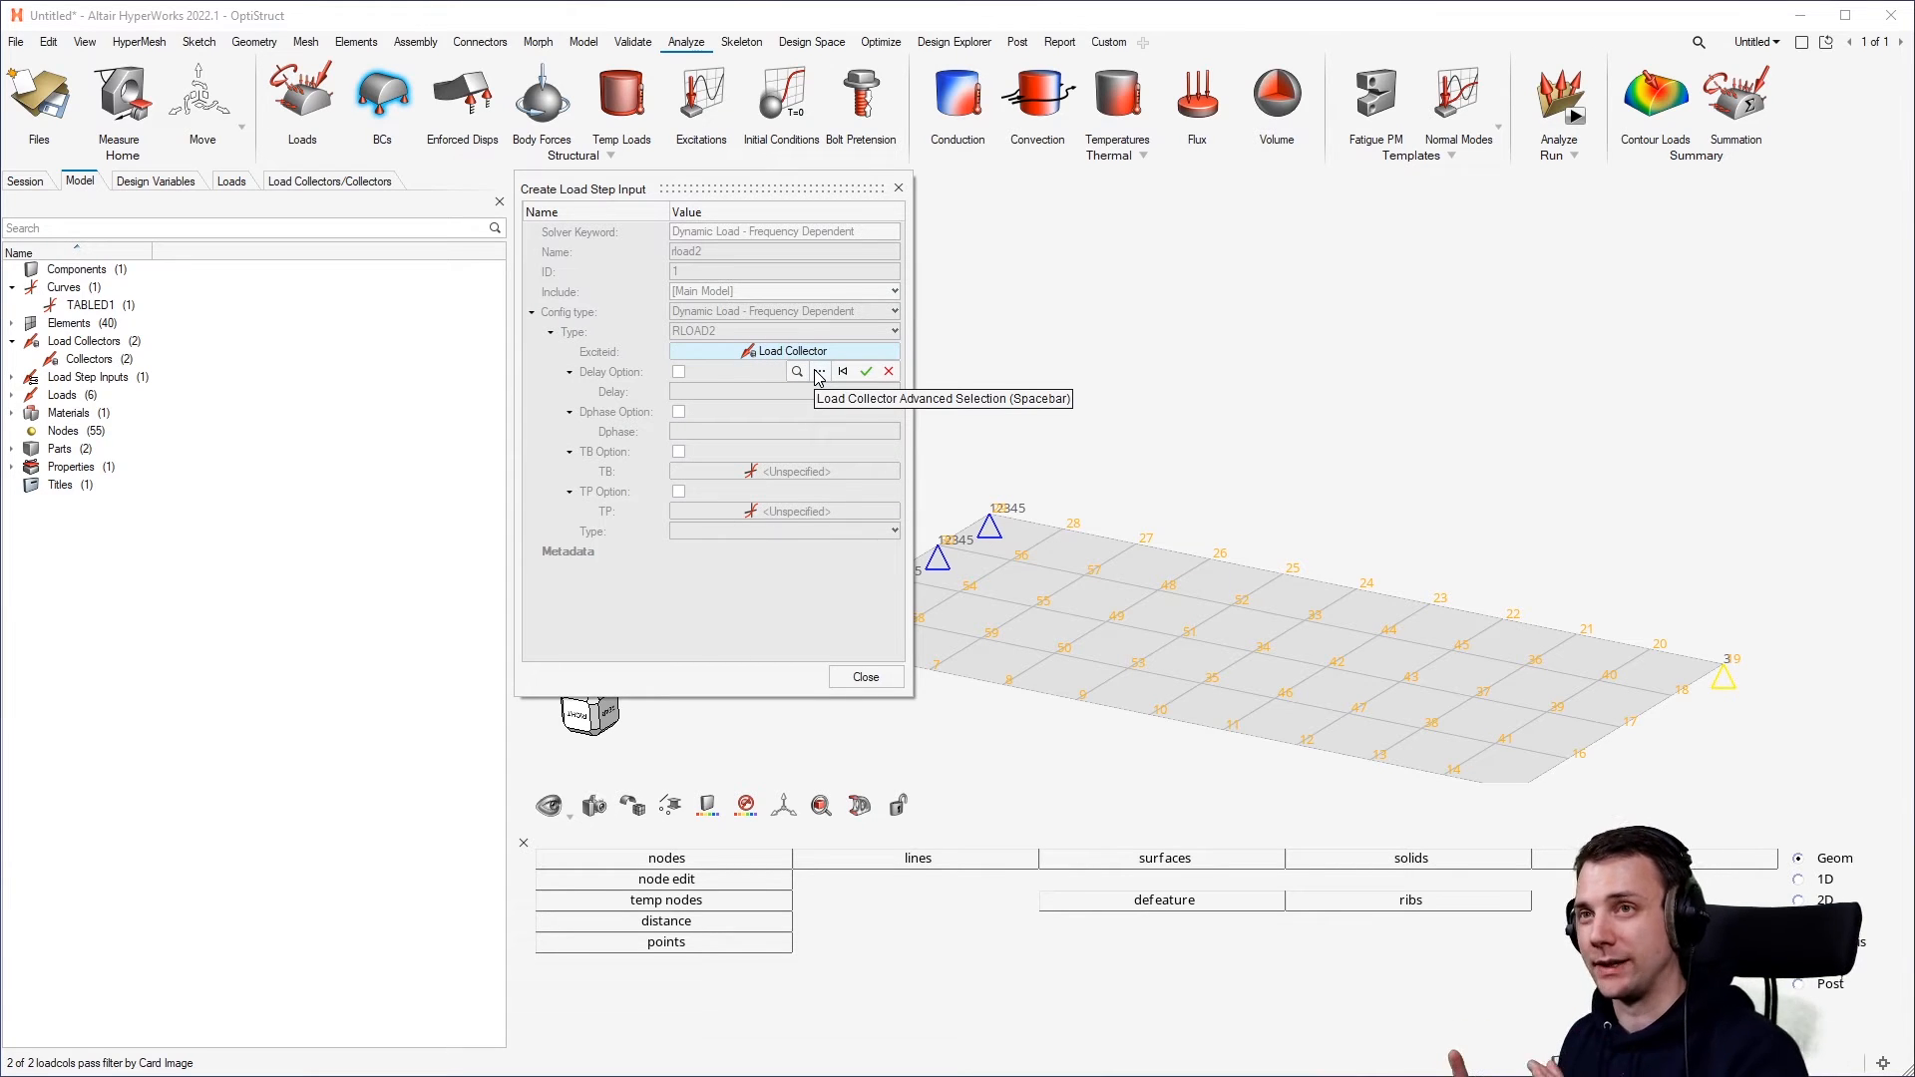
pyautogui.click(818, 373)
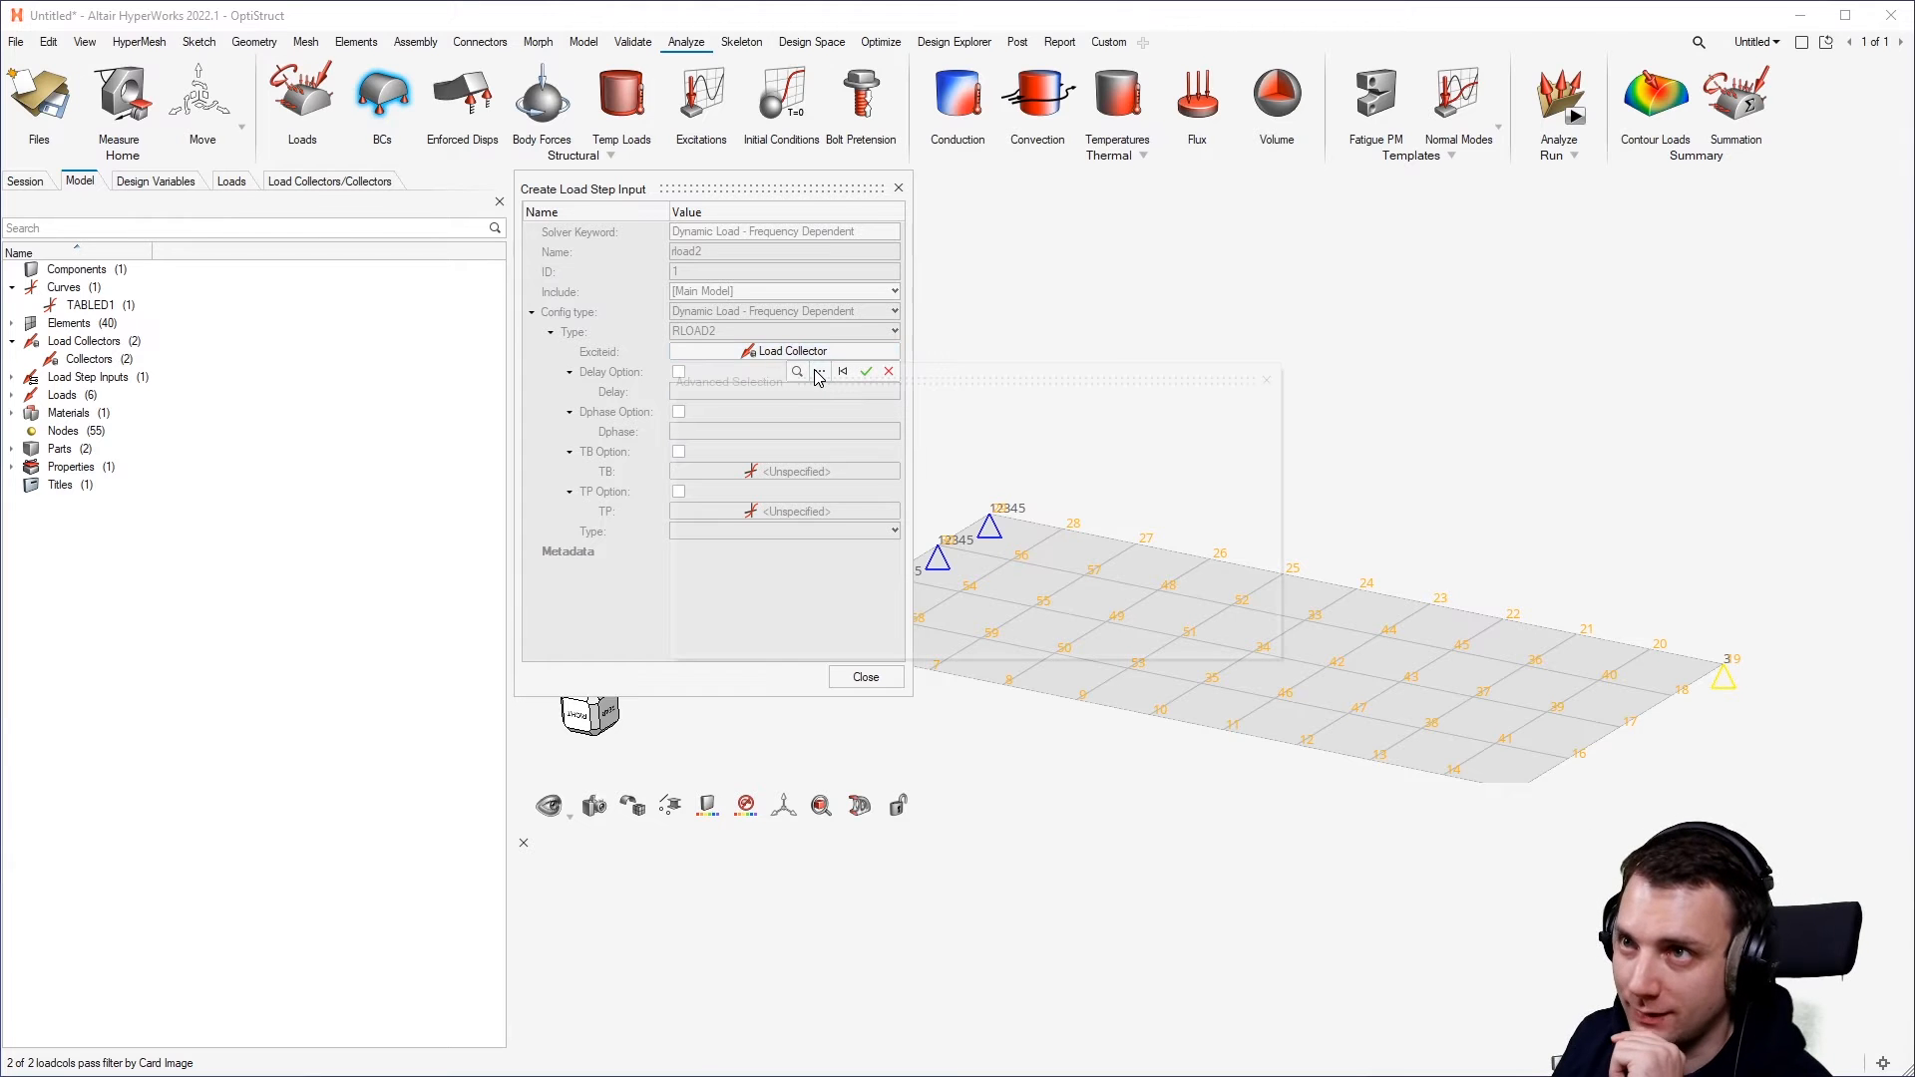
pyautogui.click(742, 475)
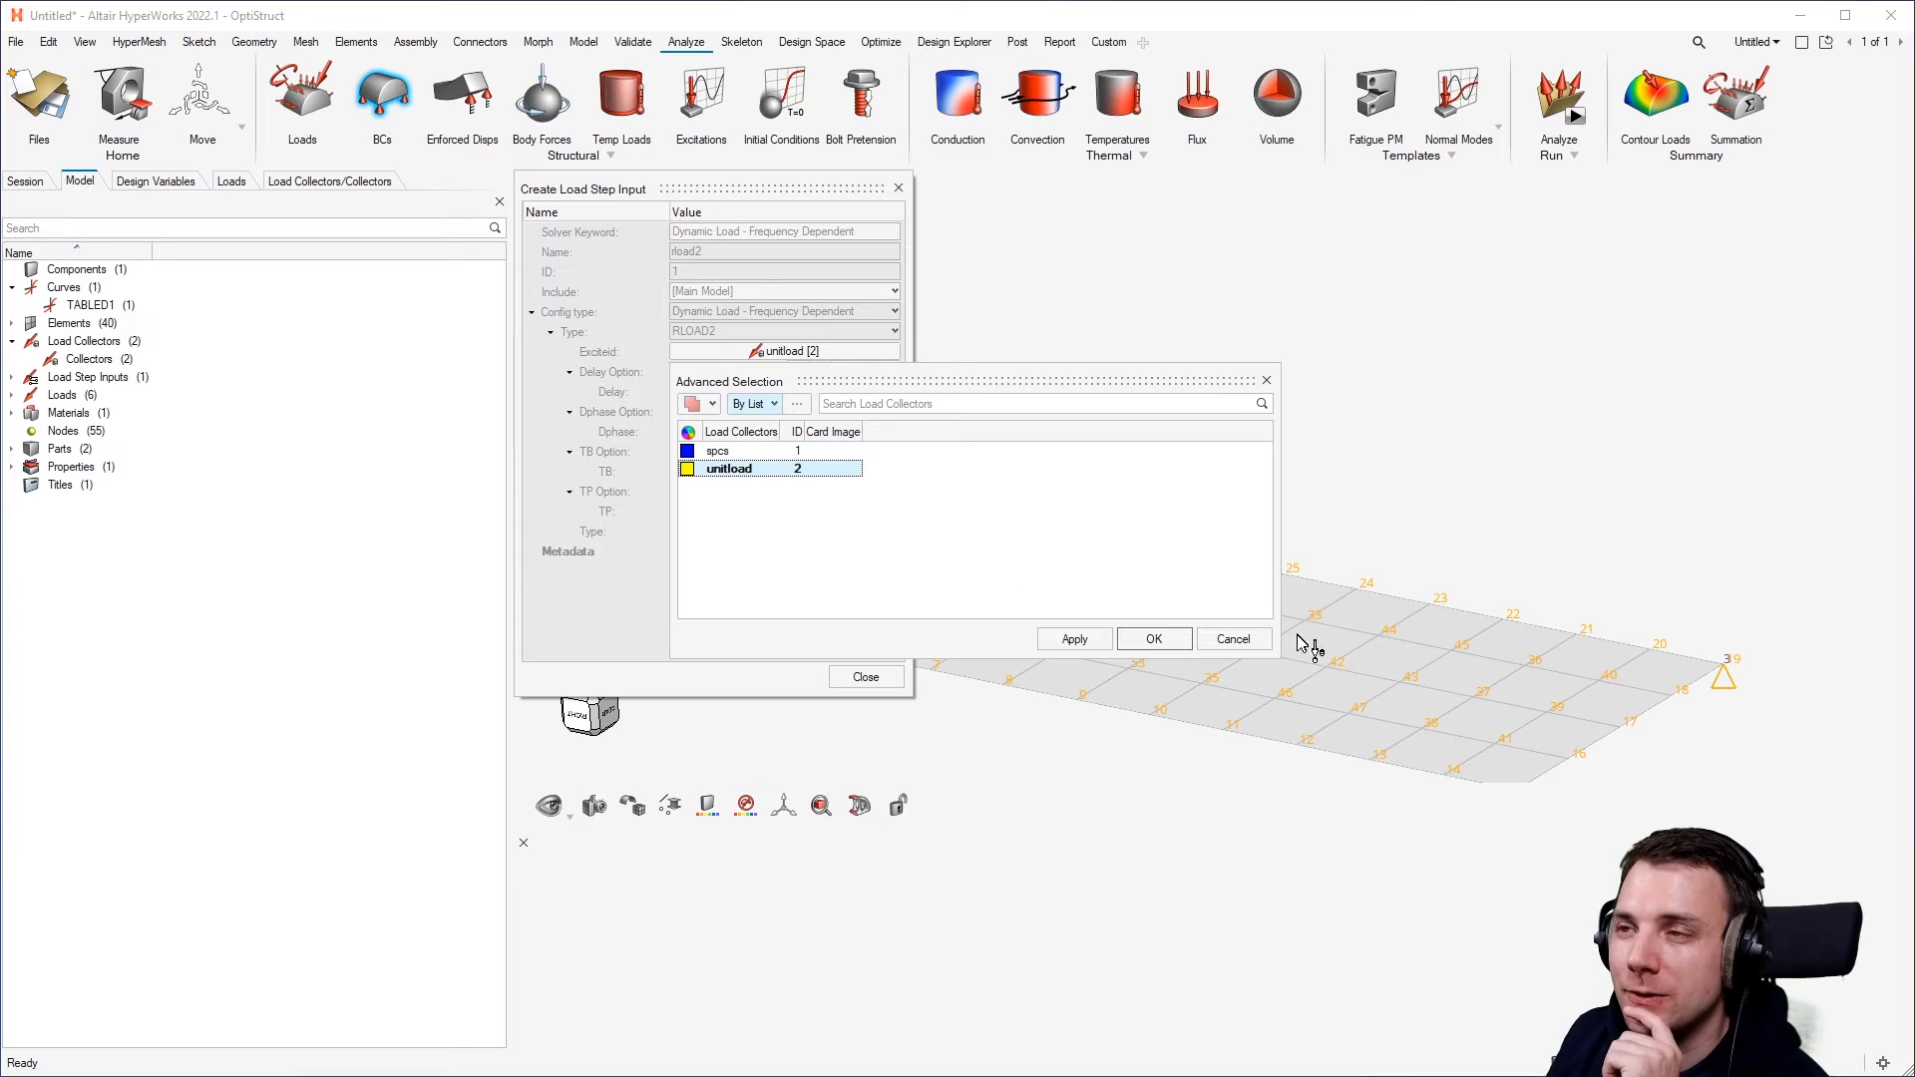
pyautogui.click(1167, 640)
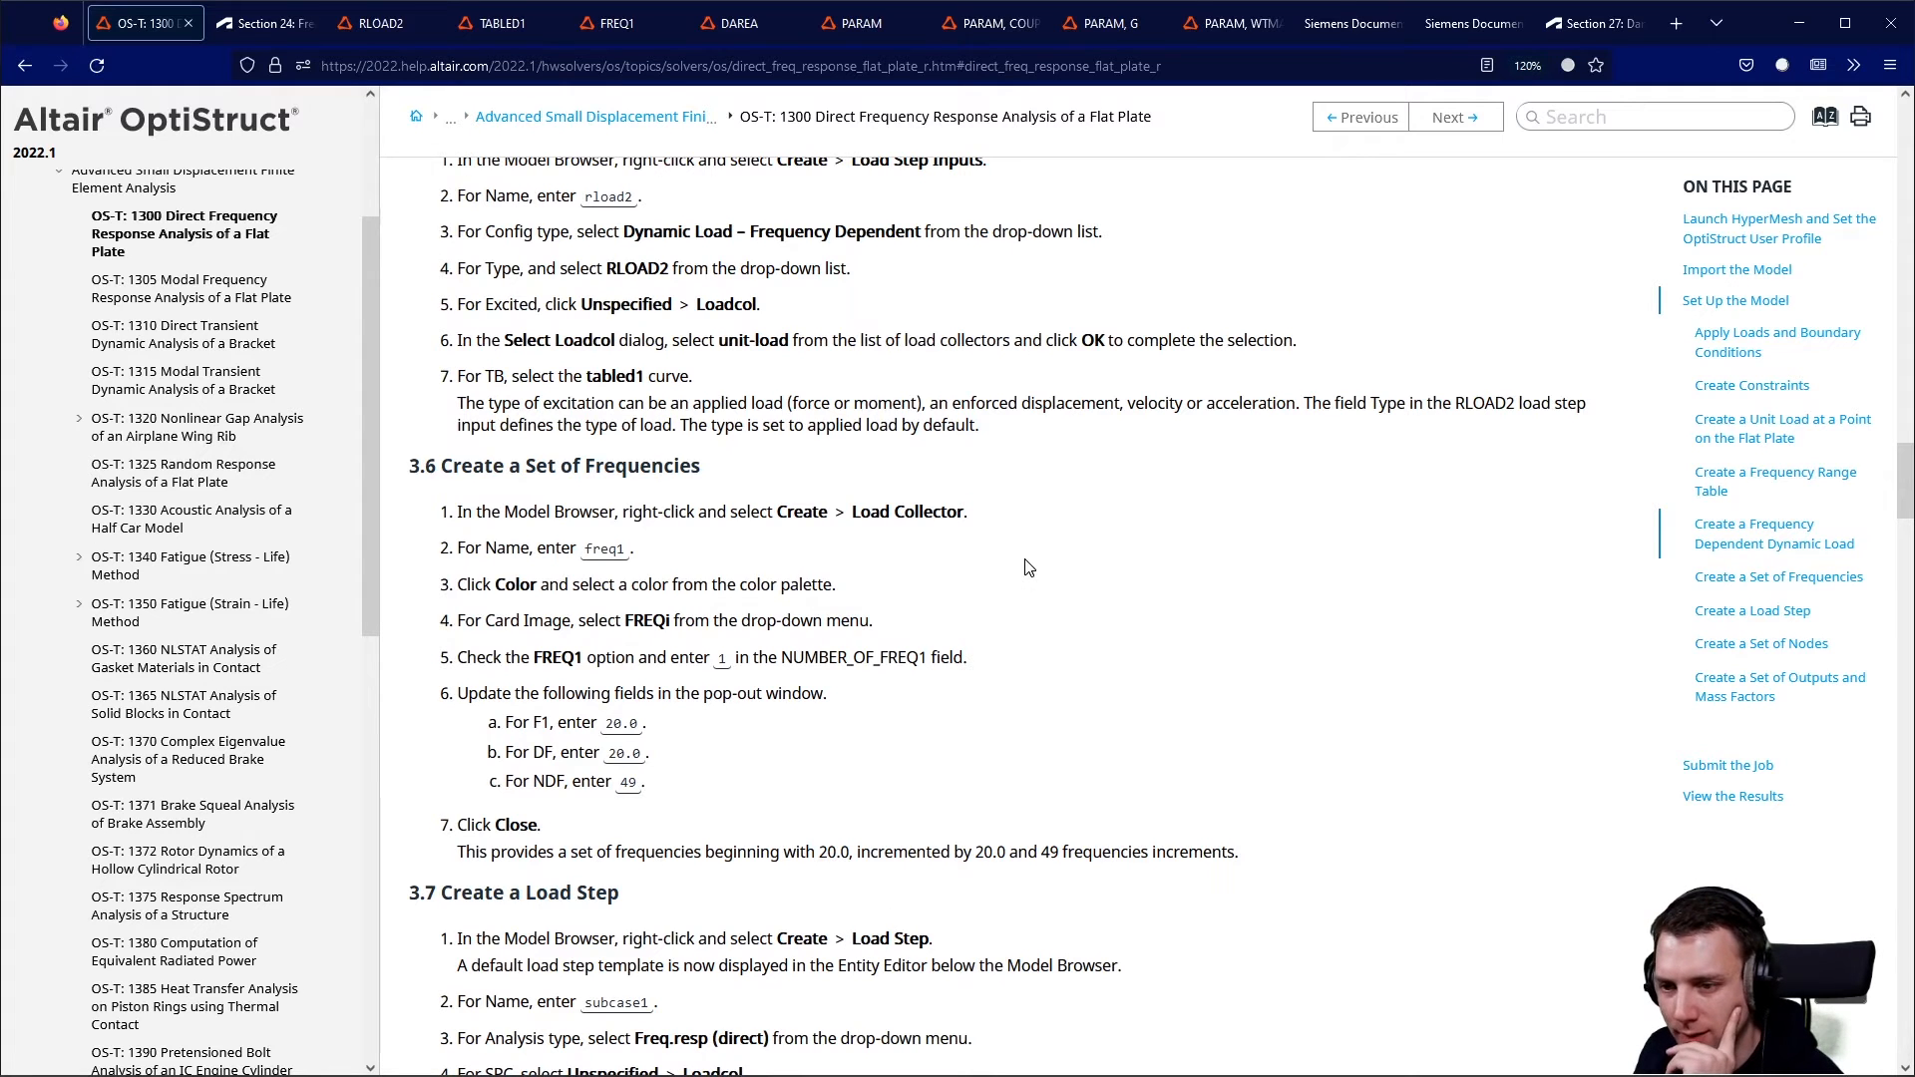
# Check the tutorial's TB curve instruction, and examine the TB definition and the load formula's B(f) term on the RLOAD2 reference page.
pyautogui.moveTo(463, 375); pyautogui.dragTo(710, 376)
pyautogui.click(377, 21)
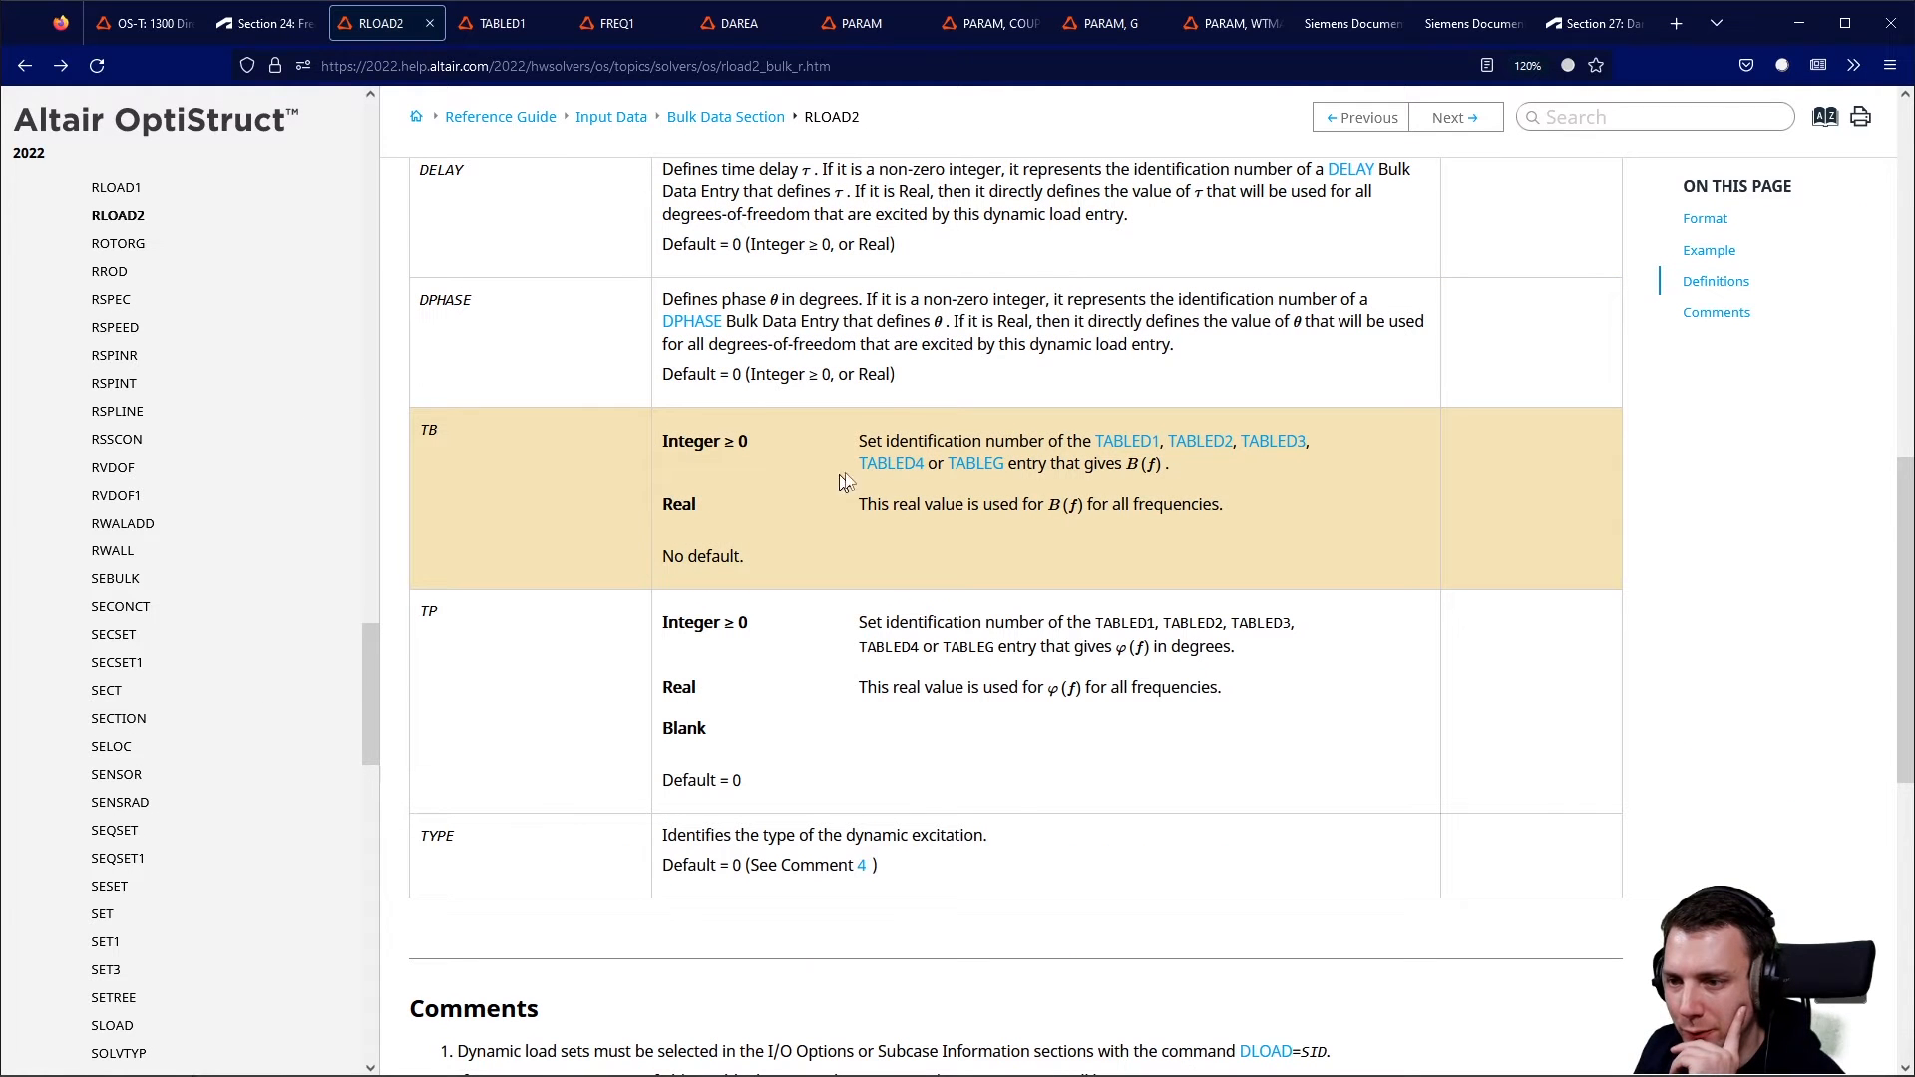
pyautogui.moveTo(863, 439); pyautogui.dragTo(1321, 461)
pyautogui.click(1176, 462)
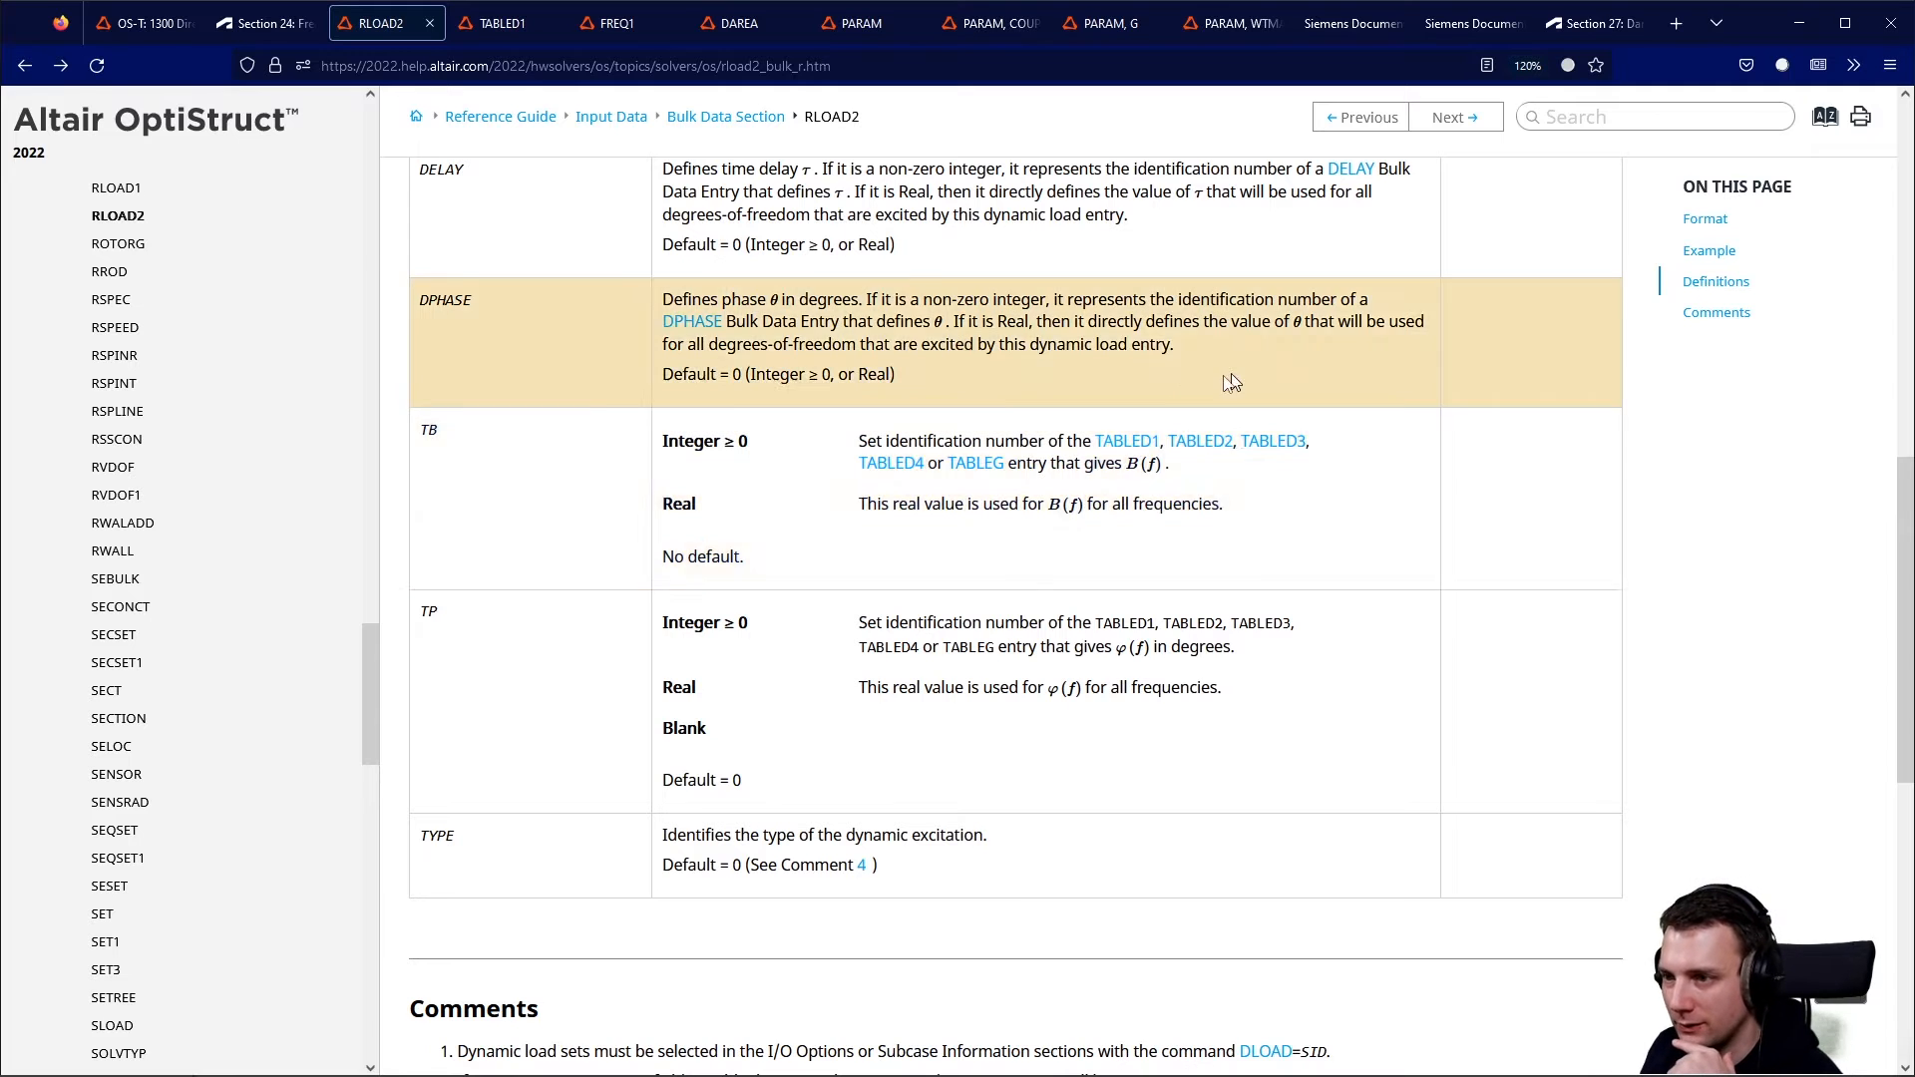
pyautogui.scroll(10, 1230, 382)
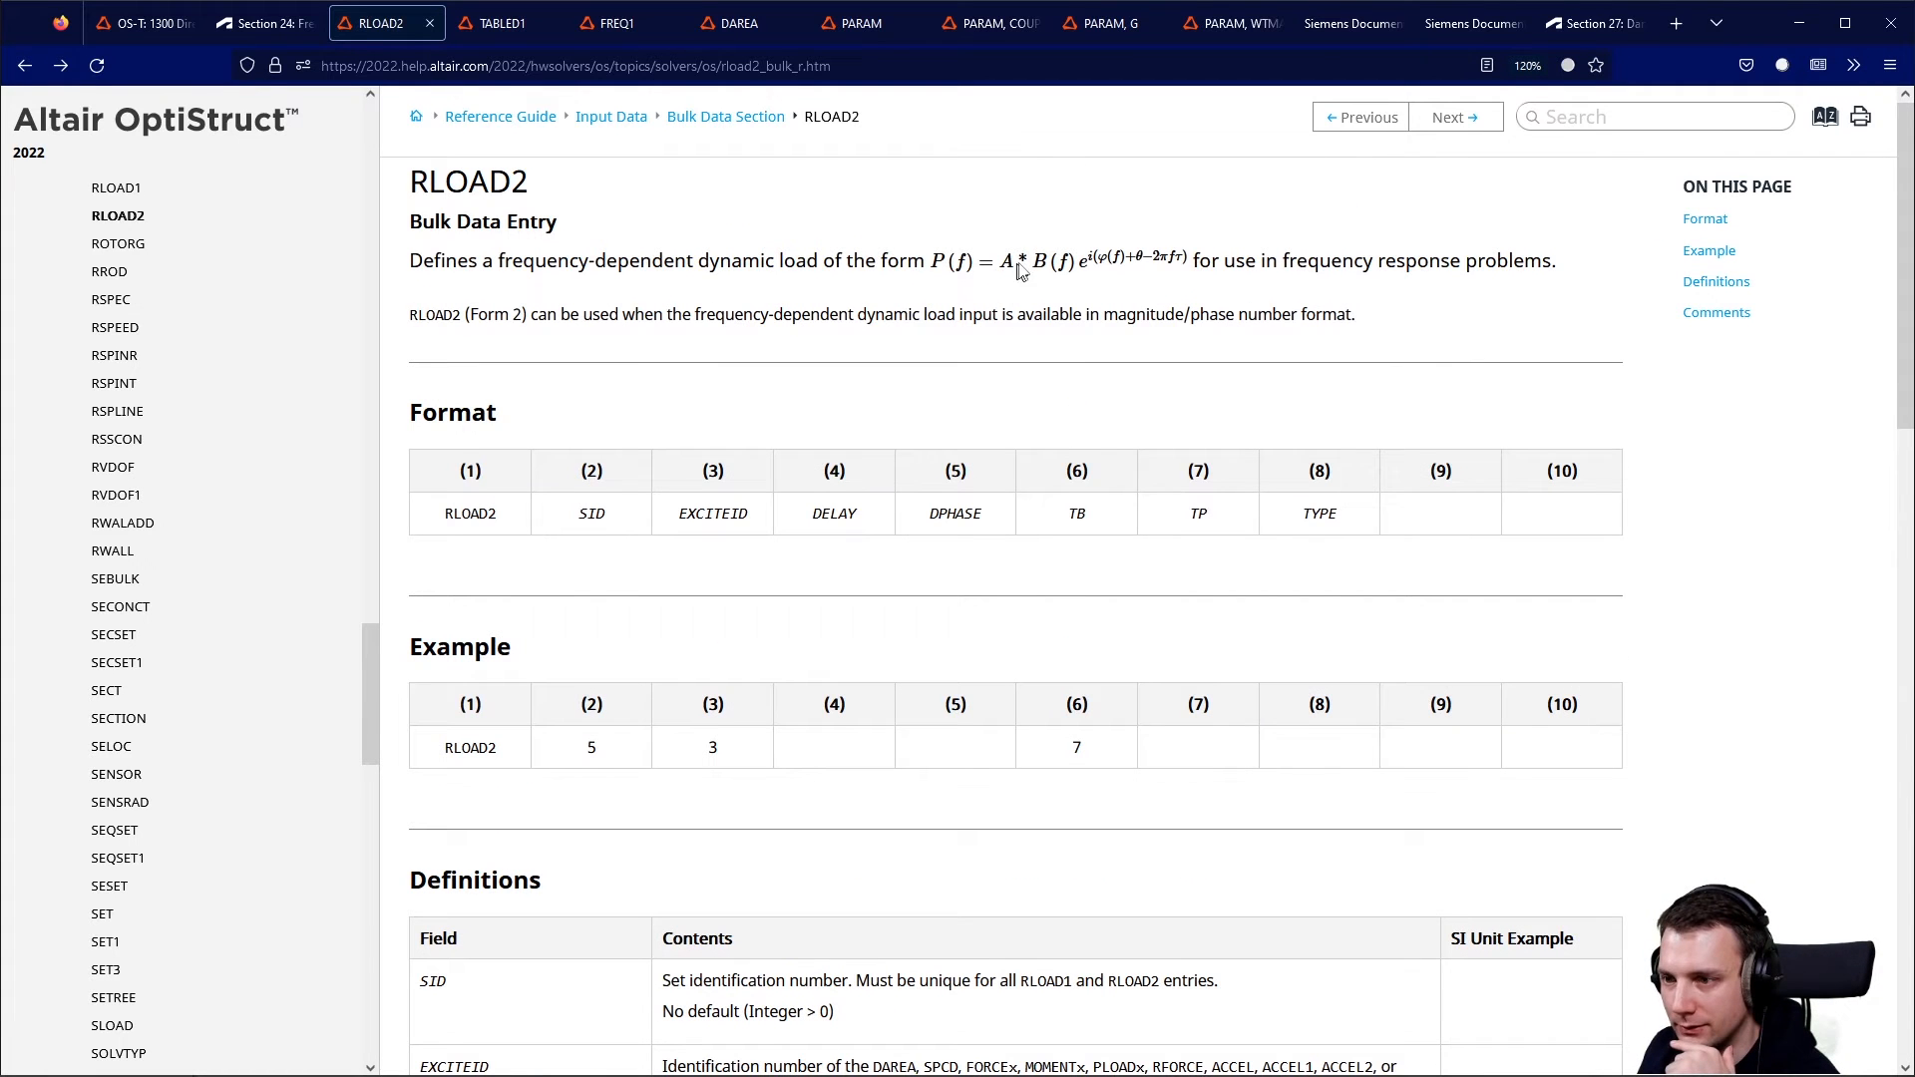
pyautogui.moveTo(1031, 262); pyautogui.dragTo(1075, 259)
pyautogui.click(1090, 329)
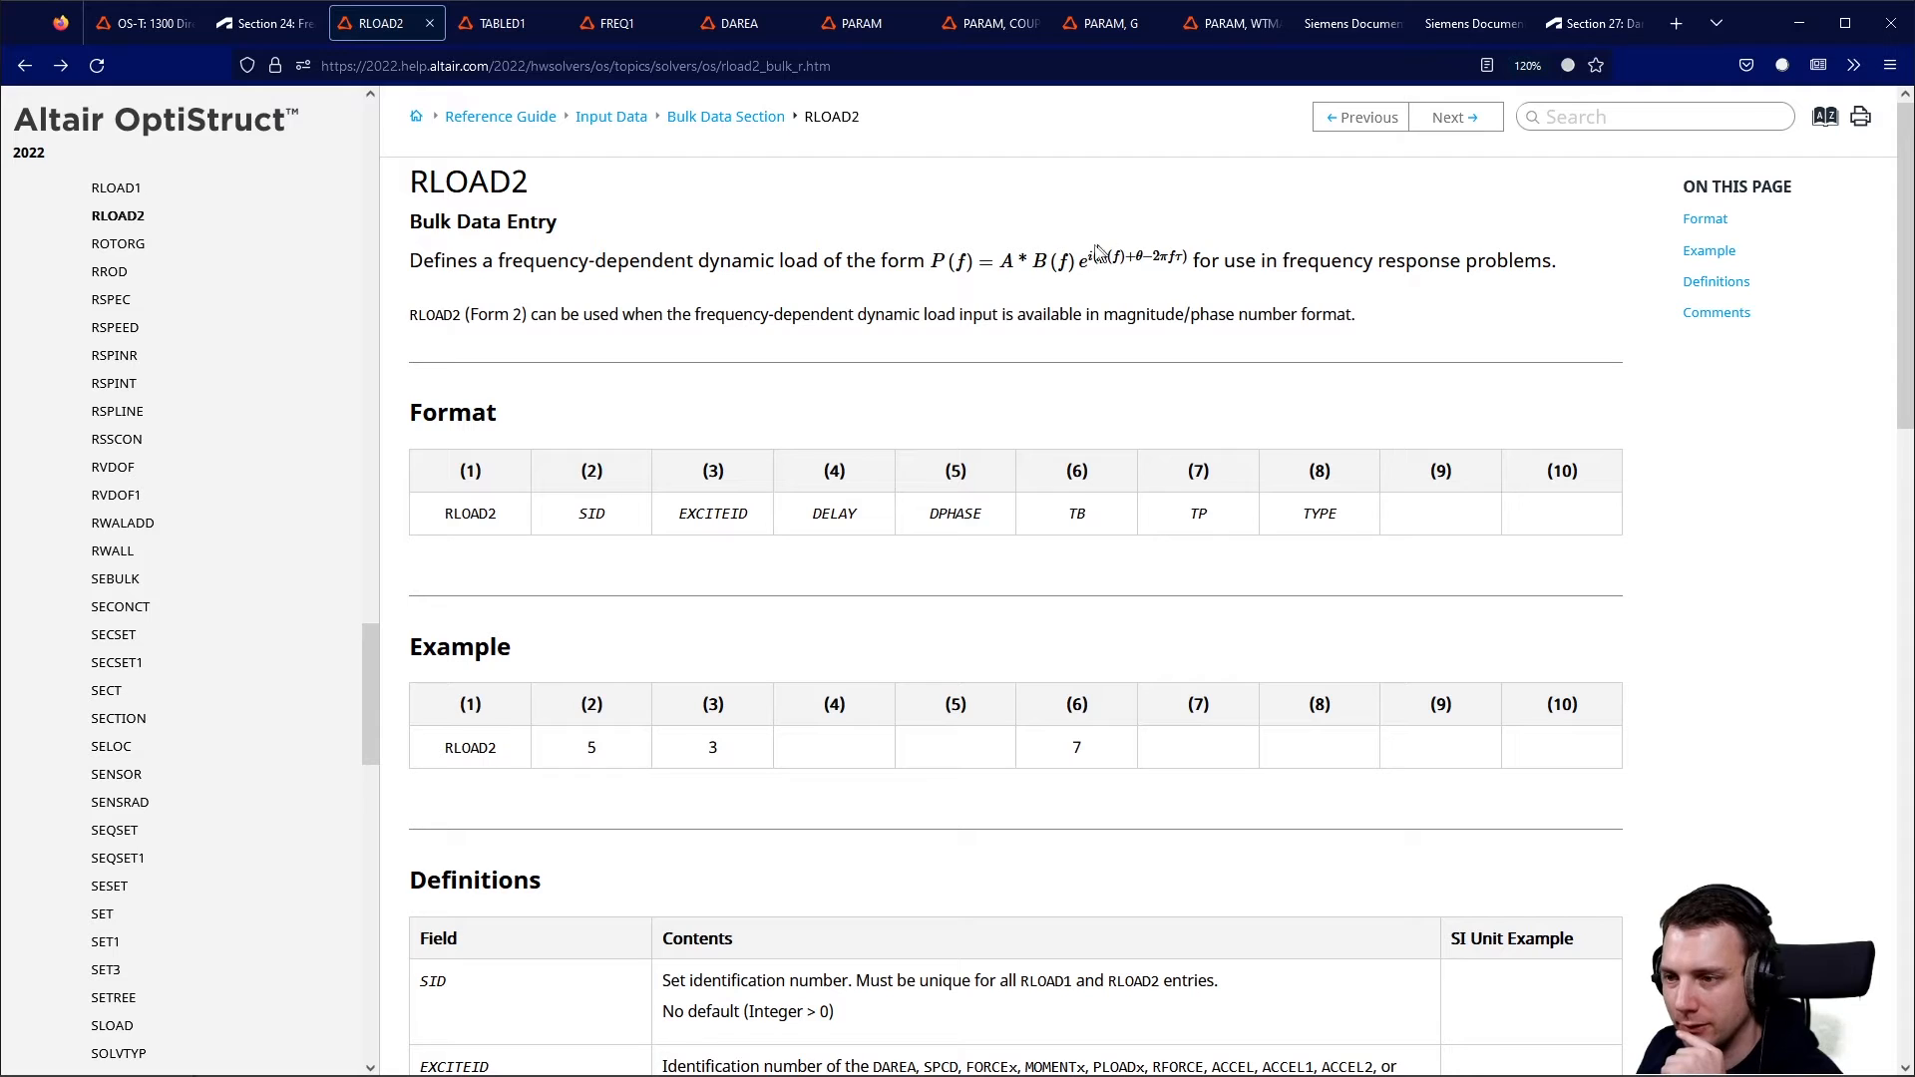
pyautogui.moveTo(1028, 262); pyautogui.dragTo(1098, 272)
pyautogui.click(1114, 297)
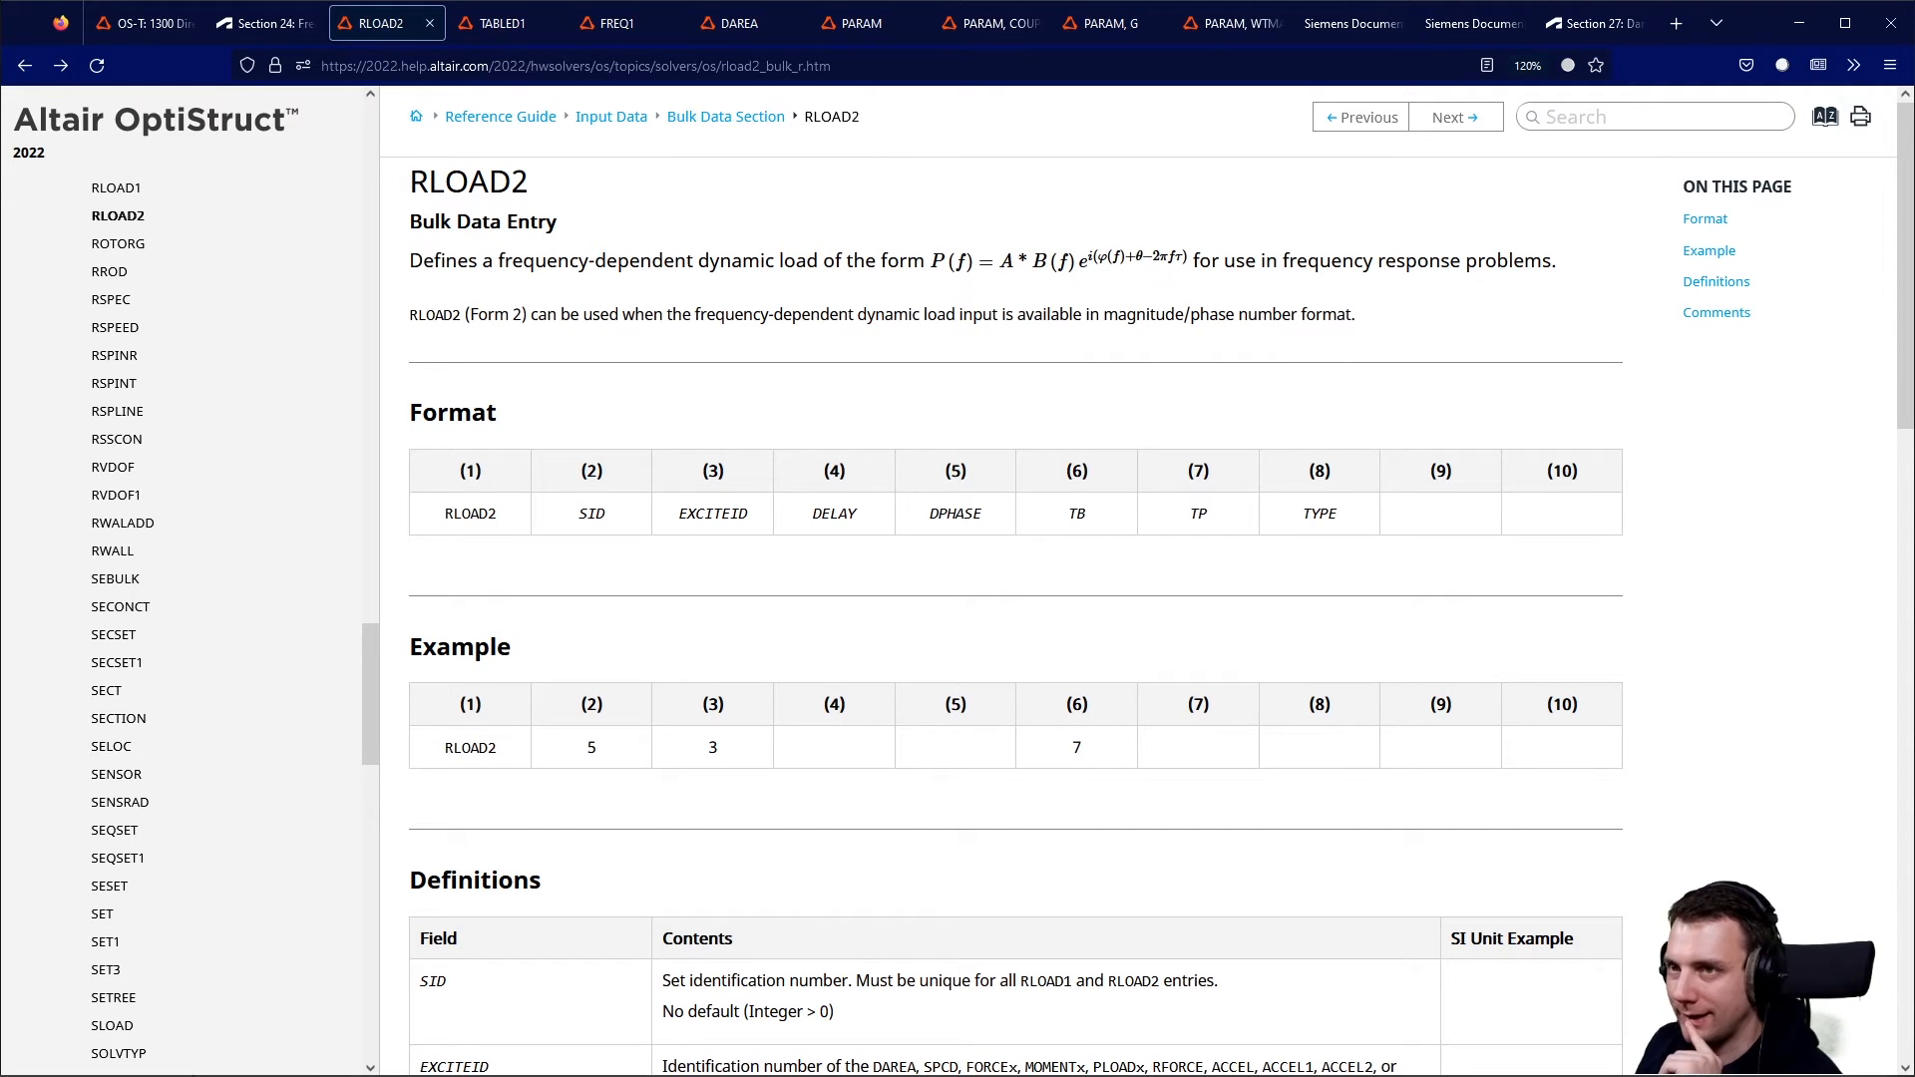
# Back in HyperWorks, assign the tabled1 curve as TB of the rload2 load step input and finish its definition.
pyautogui.hotkey('alt', 'Tab')
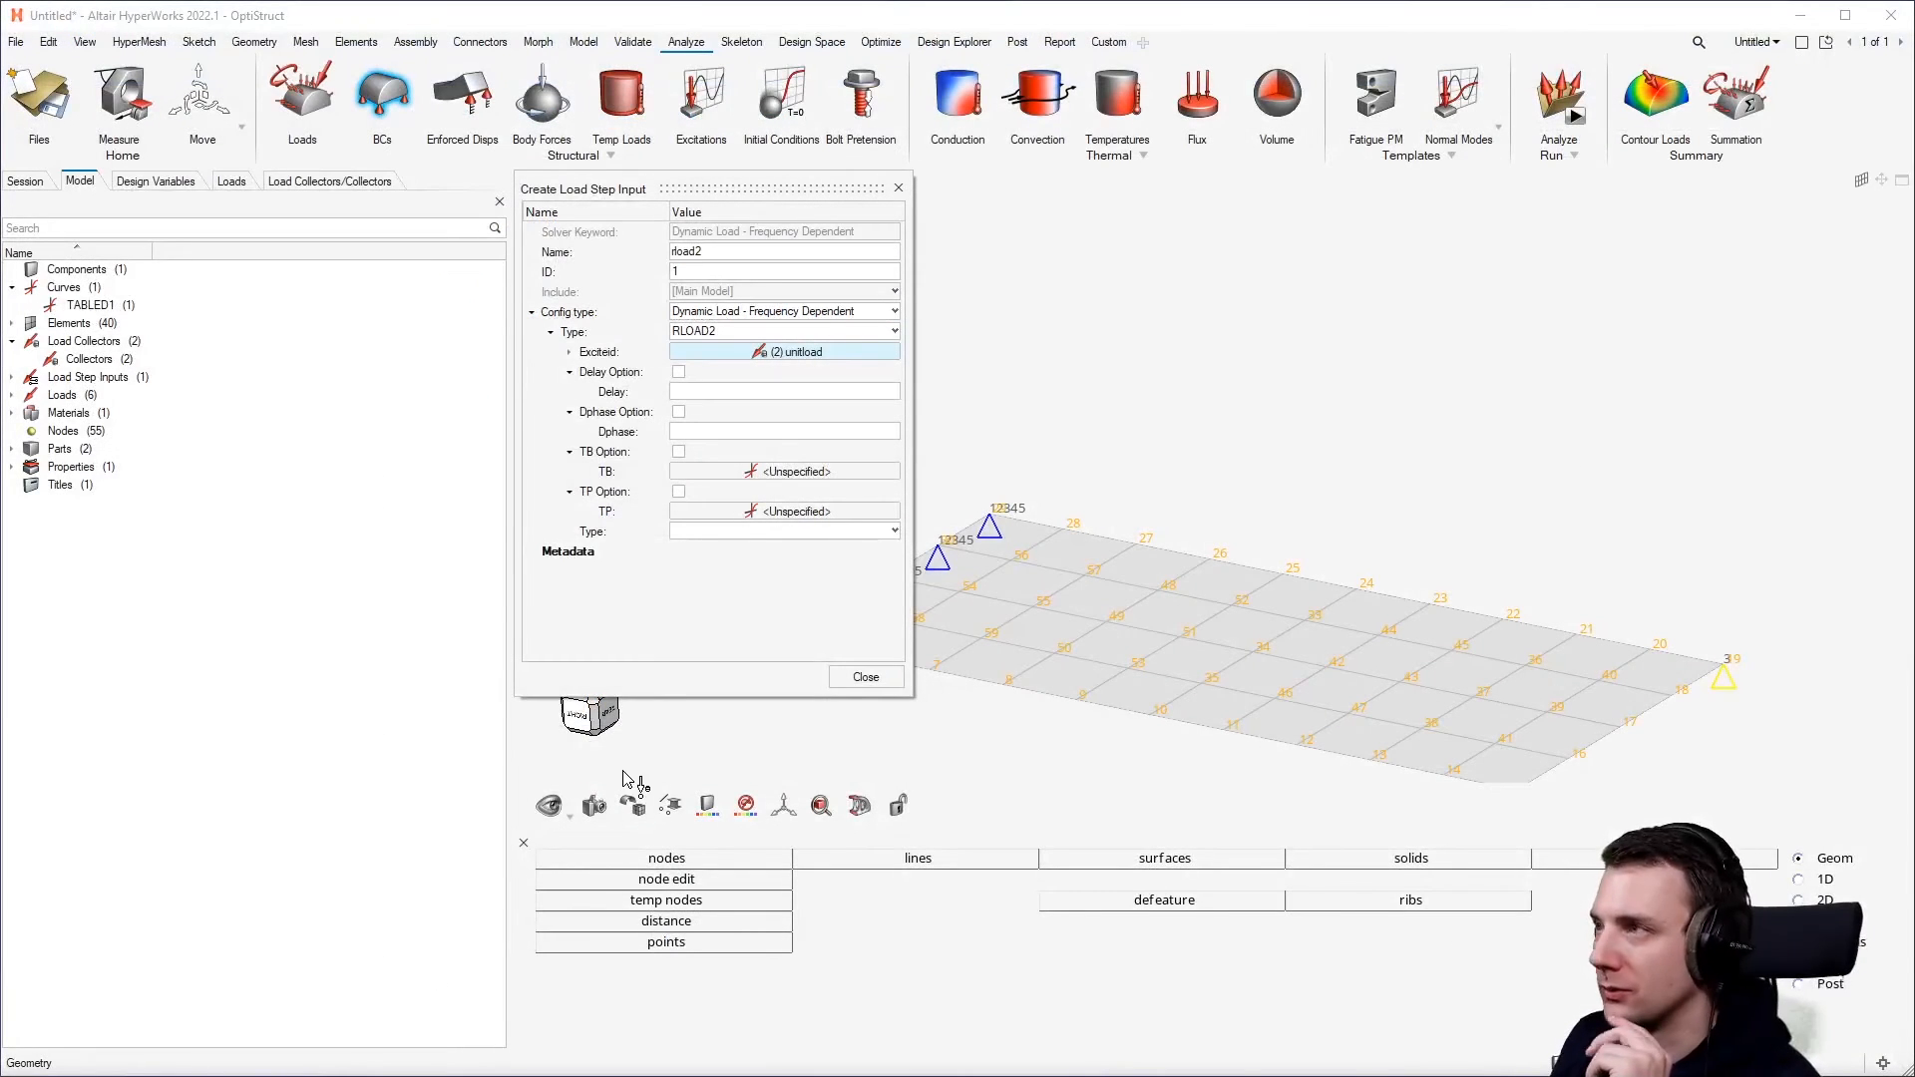
pyautogui.click(733, 472)
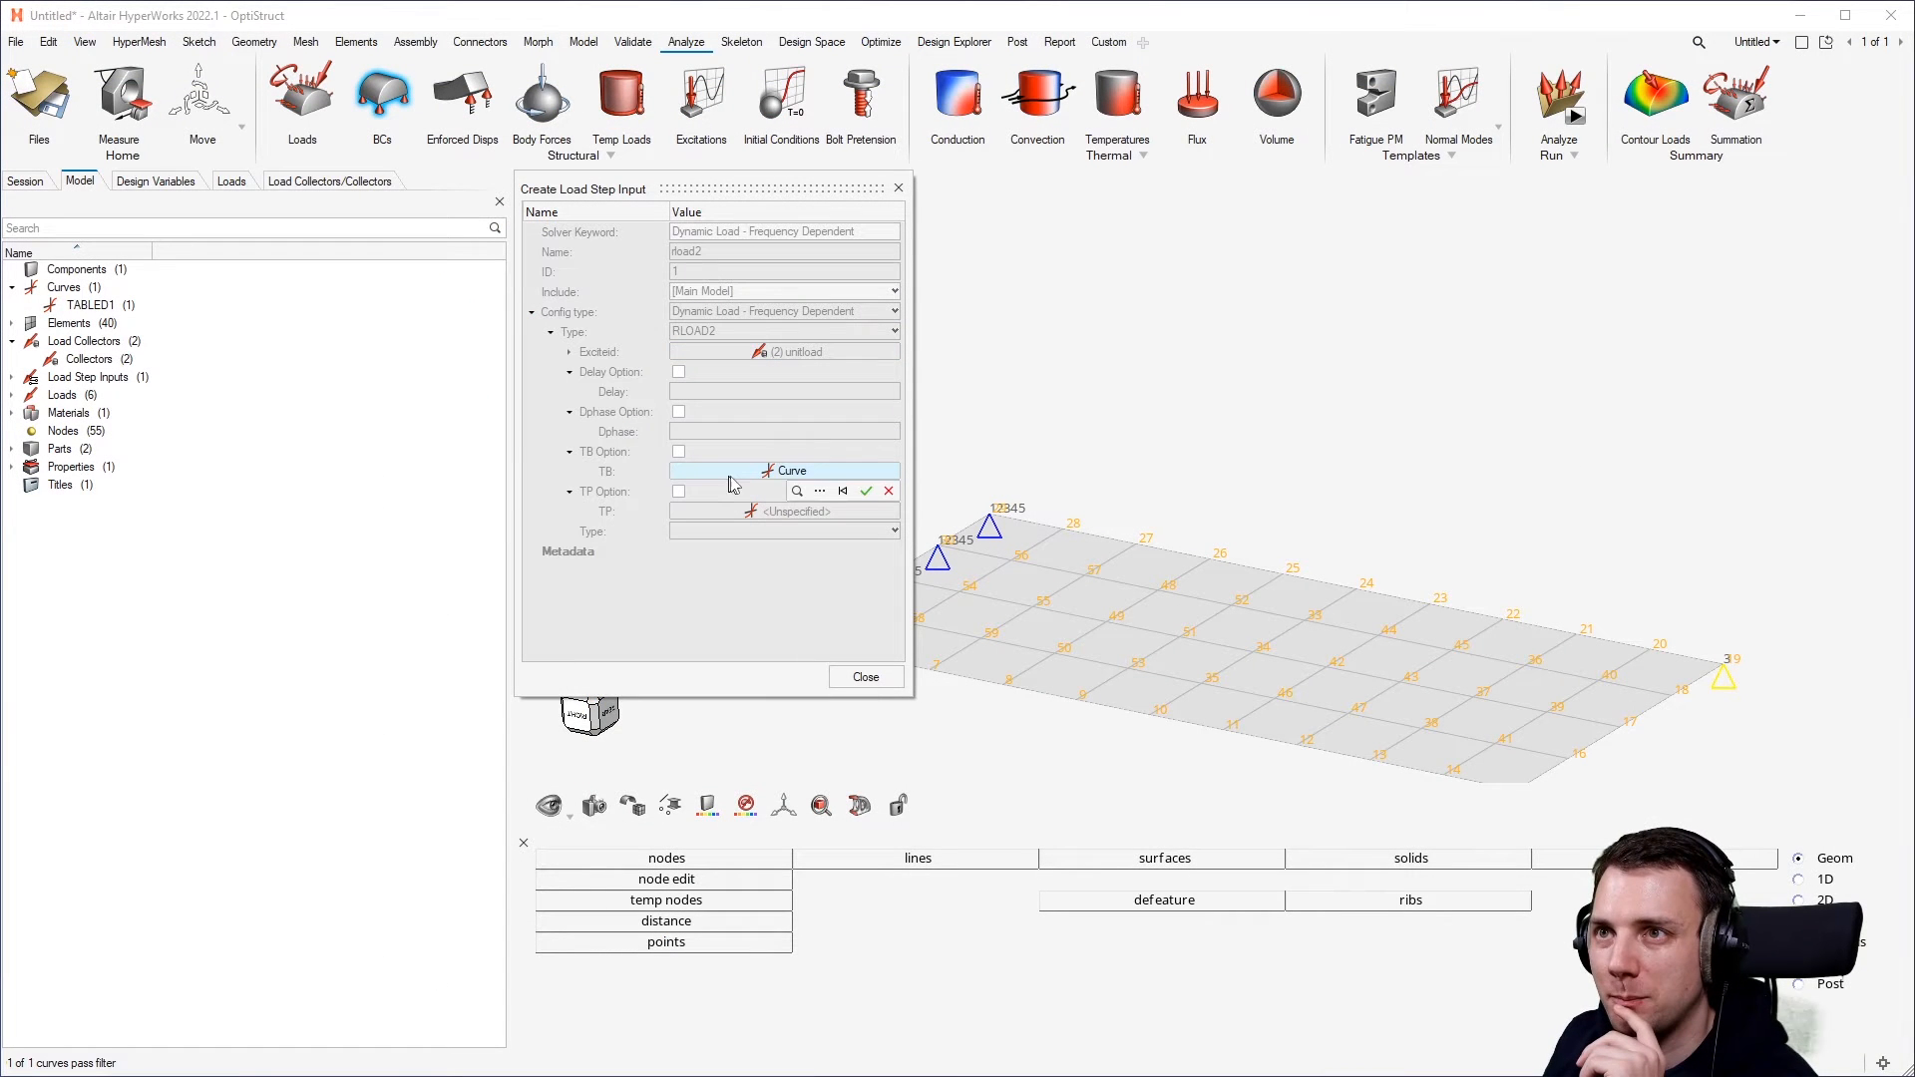
pyautogui.click(796, 492)
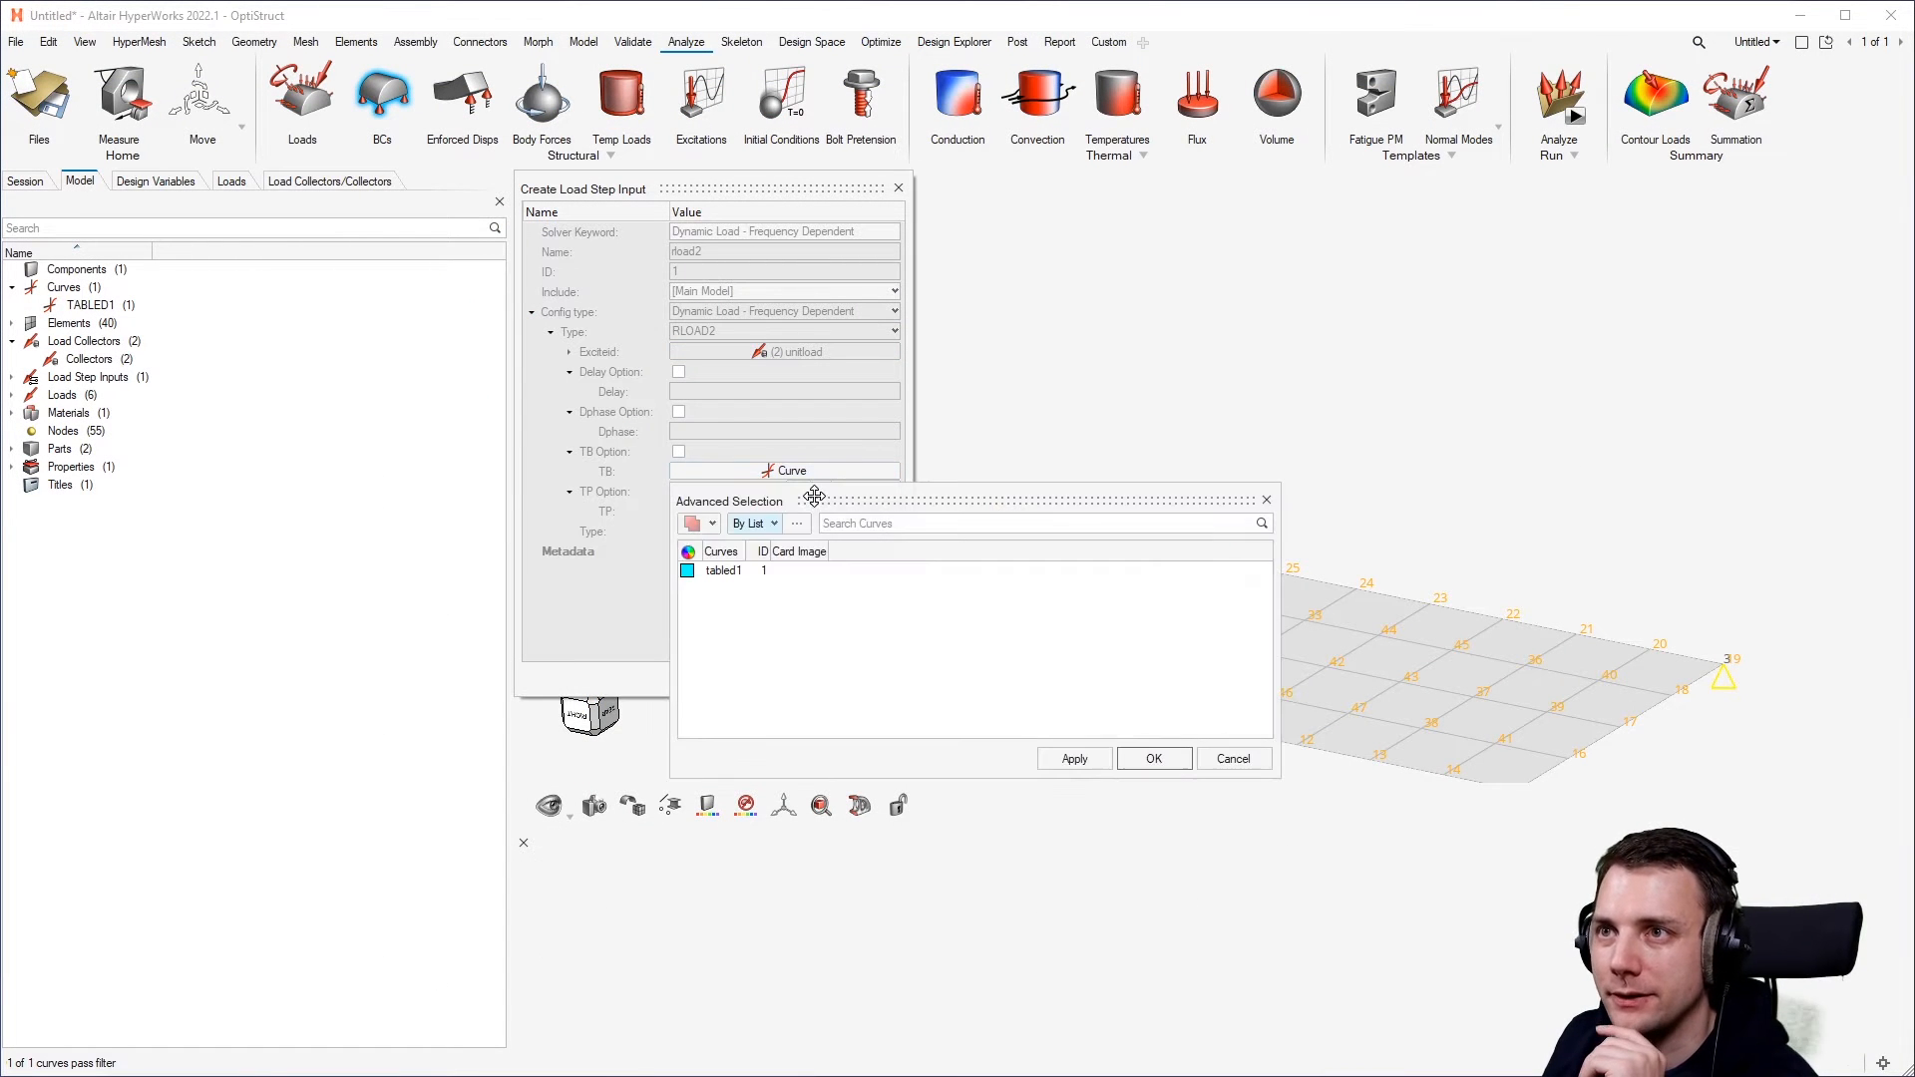
pyautogui.click(731, 569)
pyautogui.click(1152, 757)
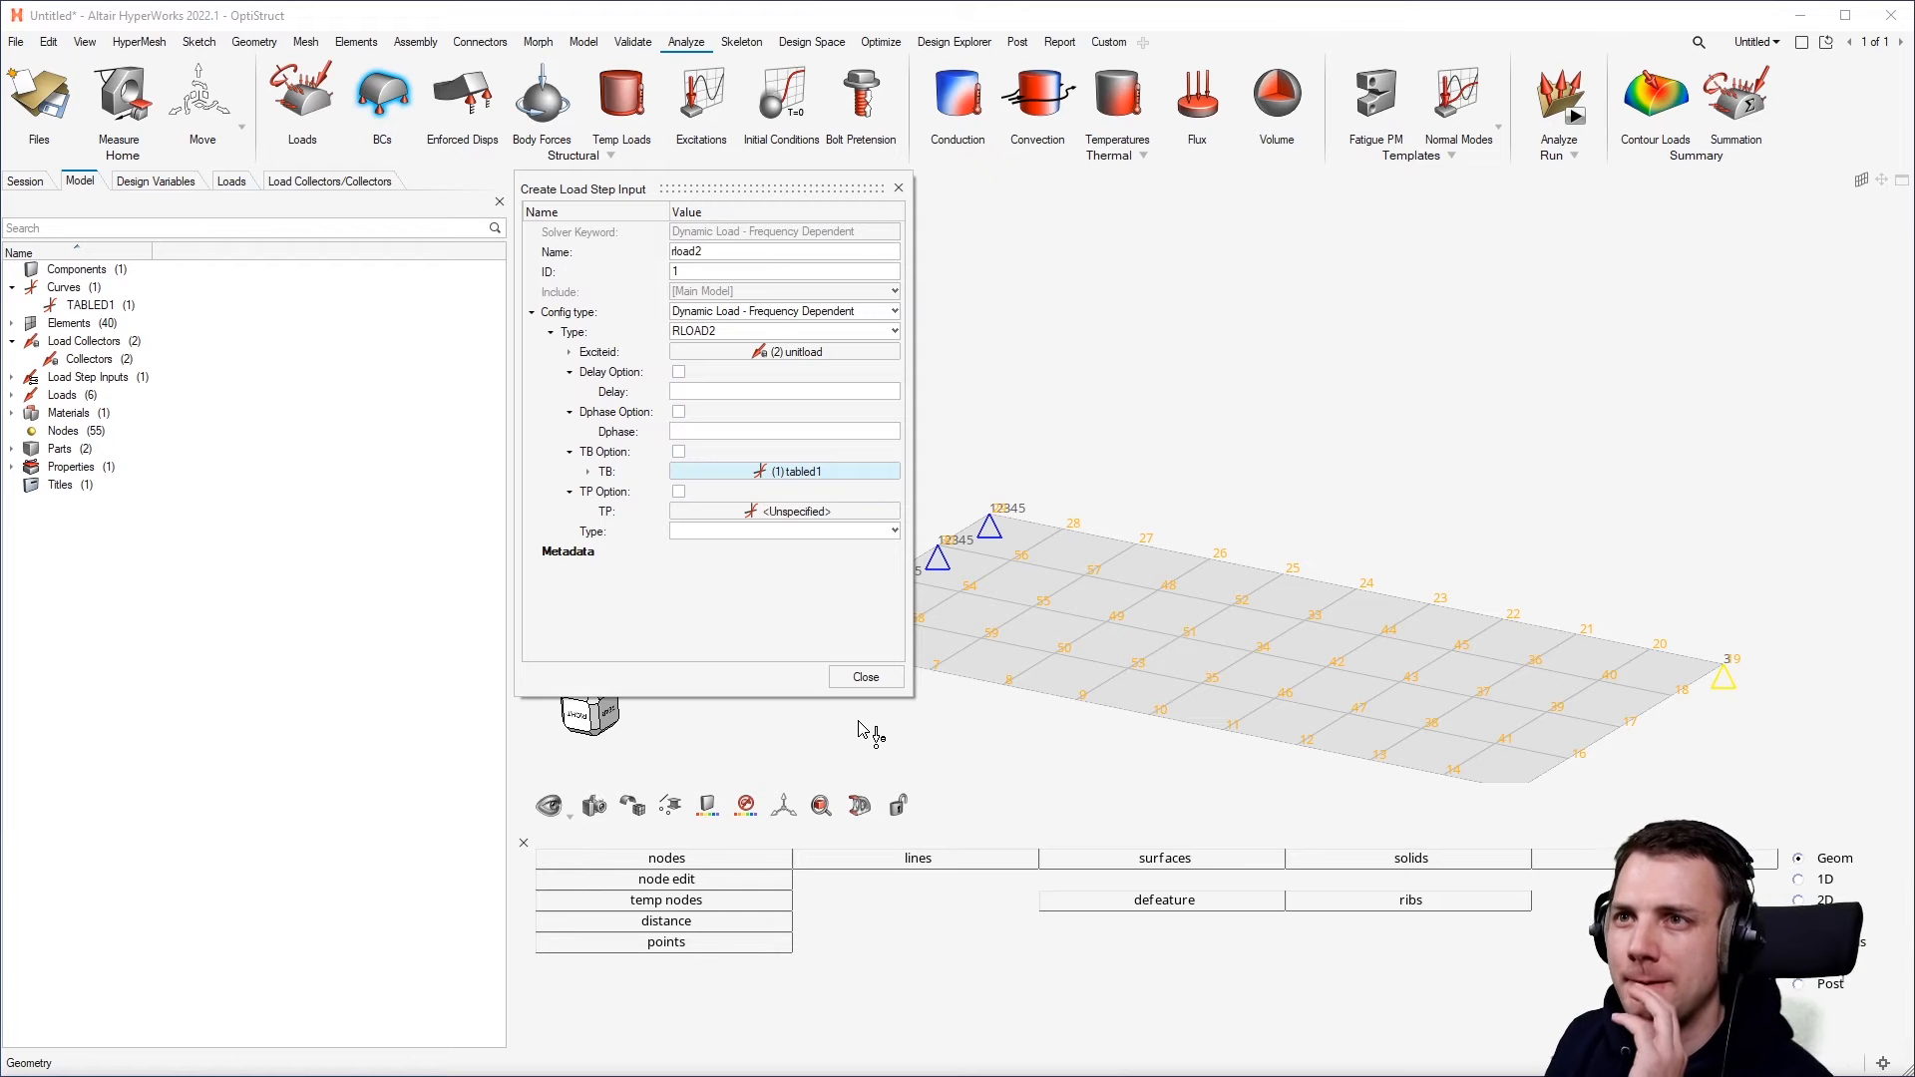
pyautogui.click(685, 451)
pyautogui.click(681, 451)
pyautogui.click(762, 477)
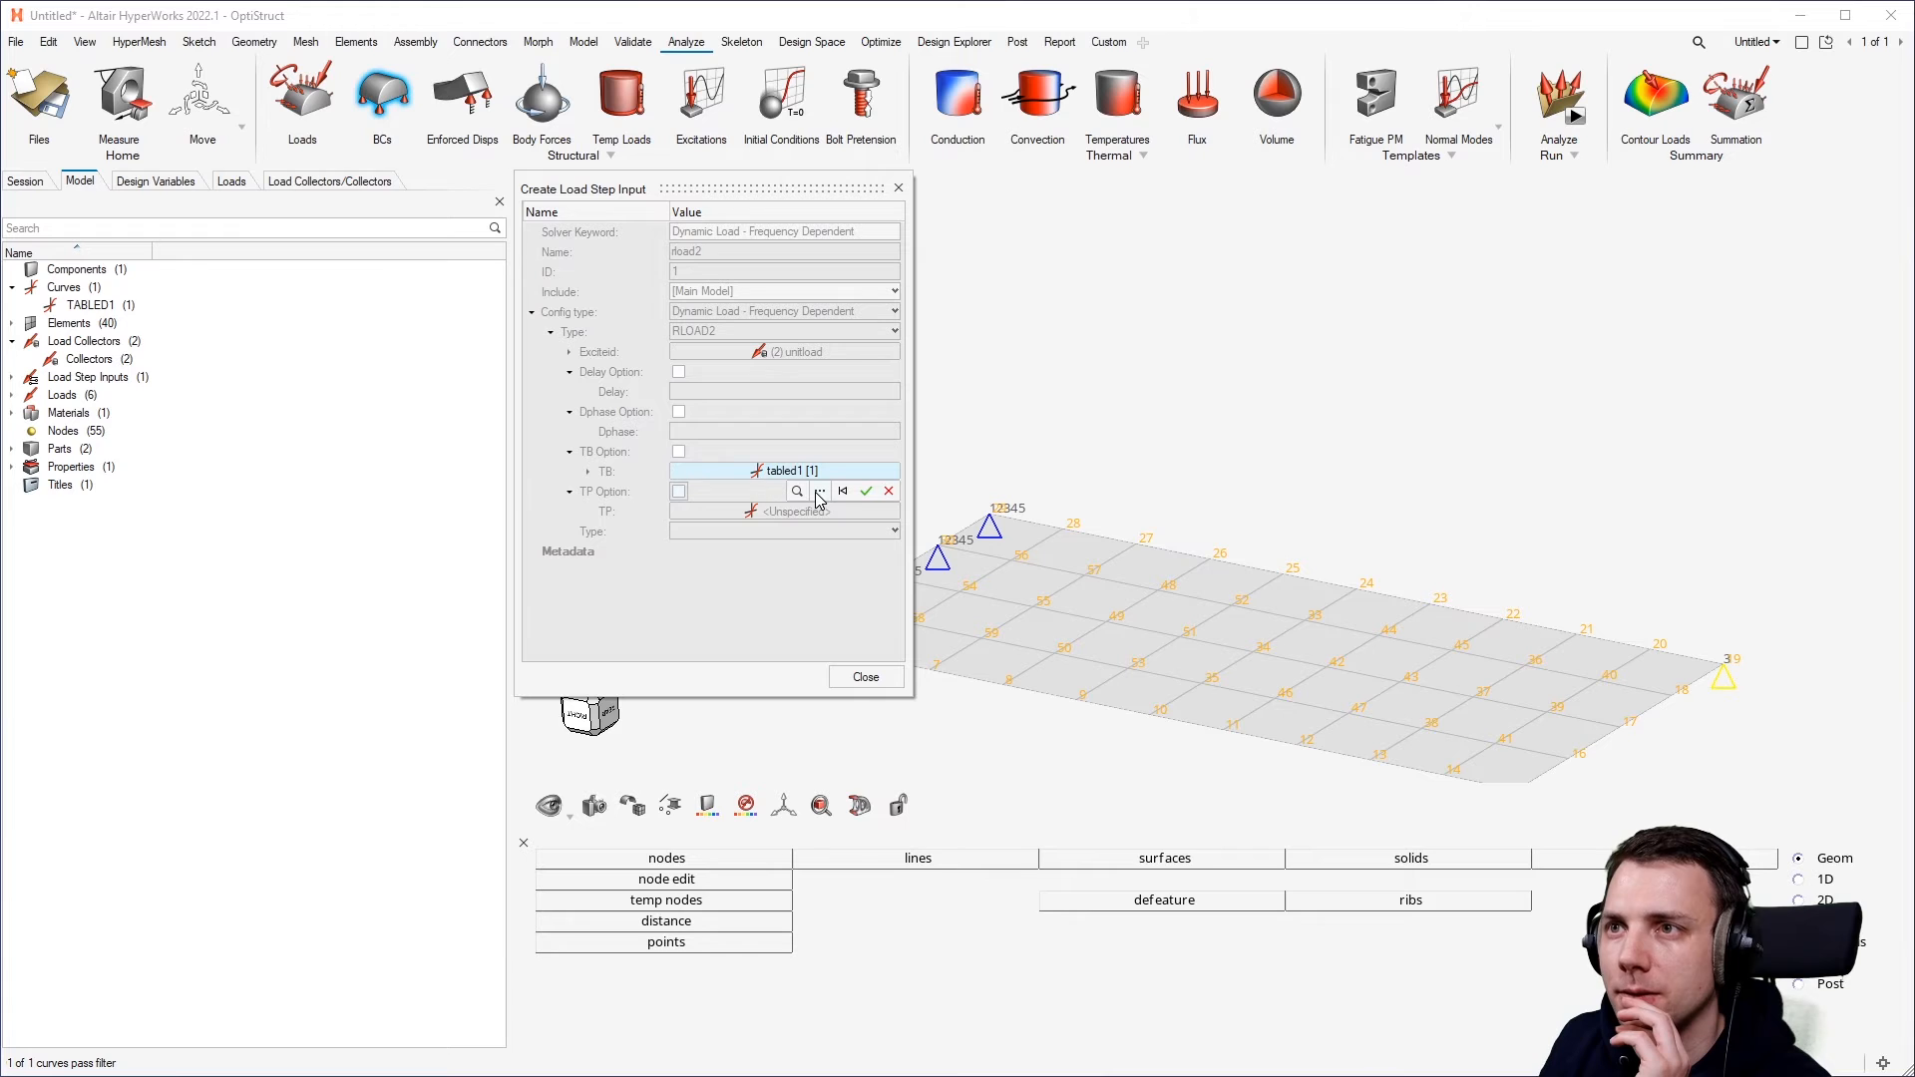
pyautogui.click(866, 491)
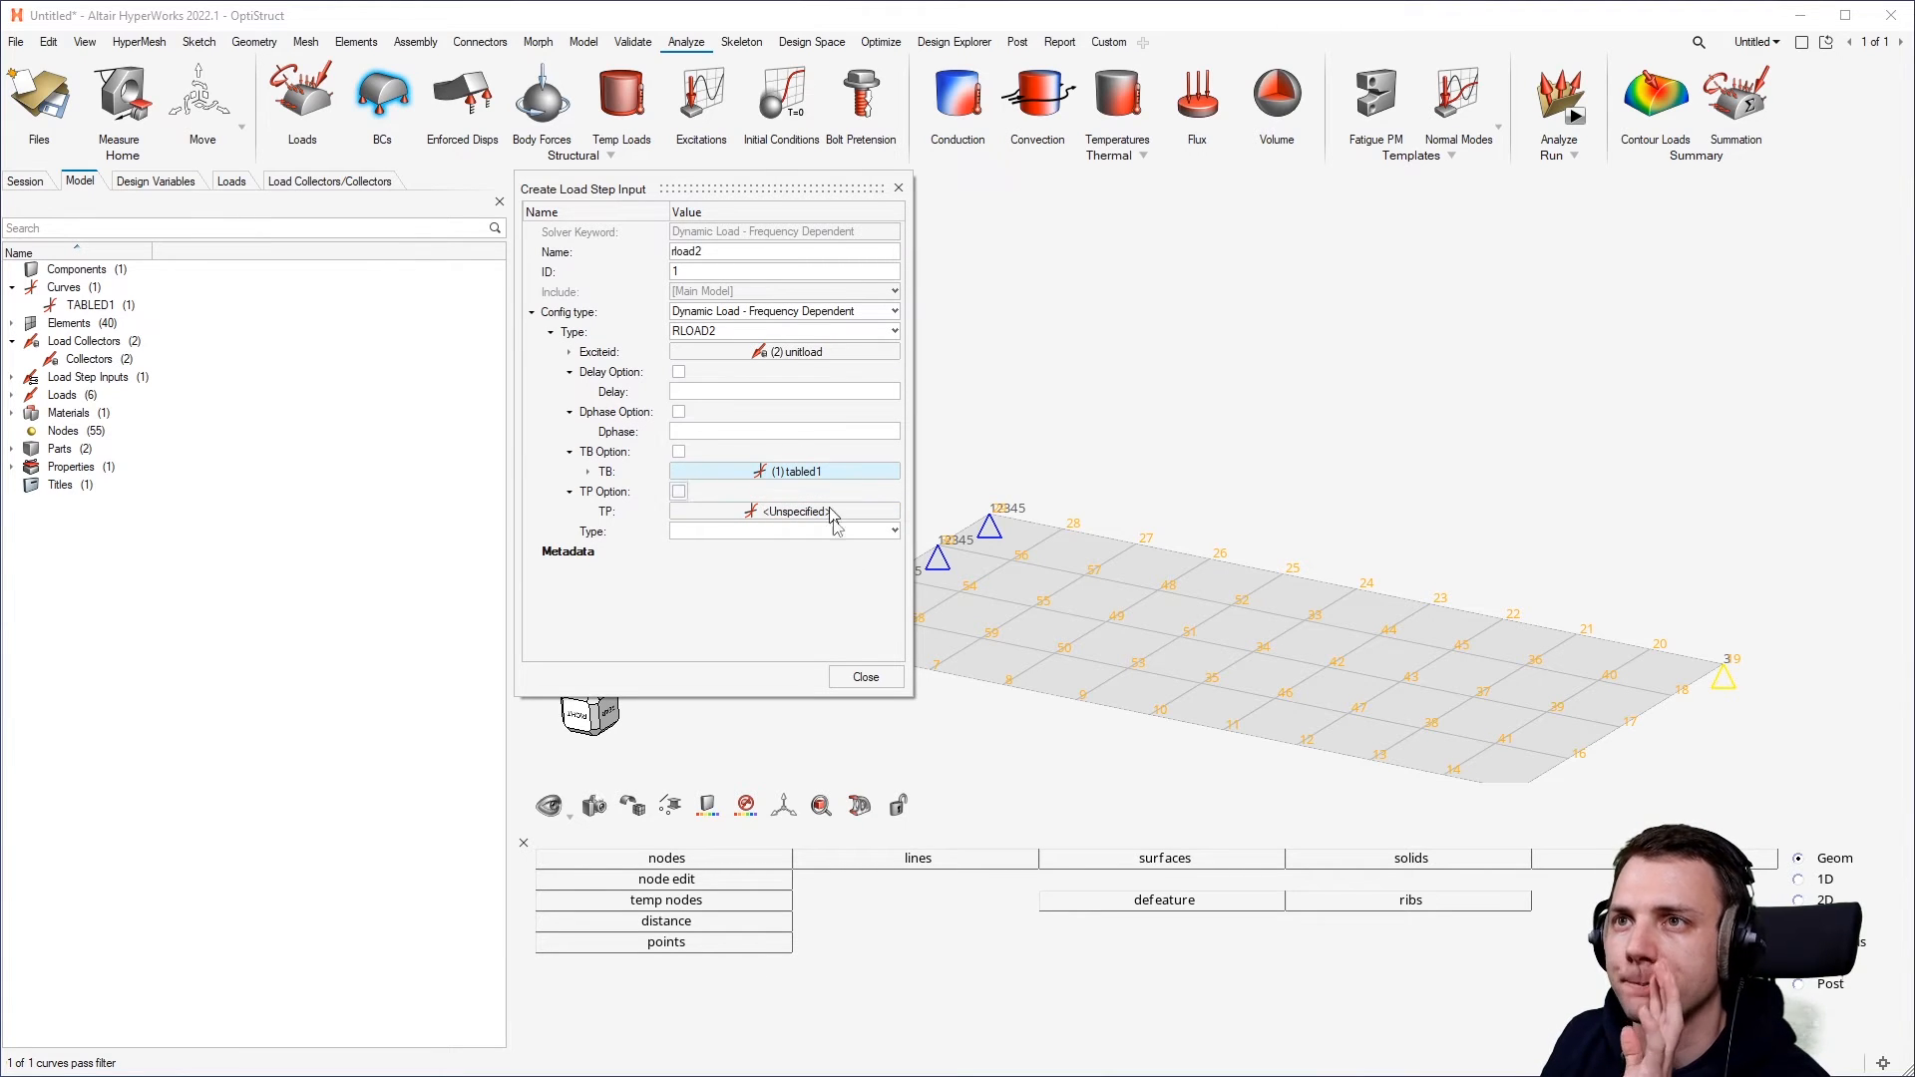
pyautogui.click(864, 677)
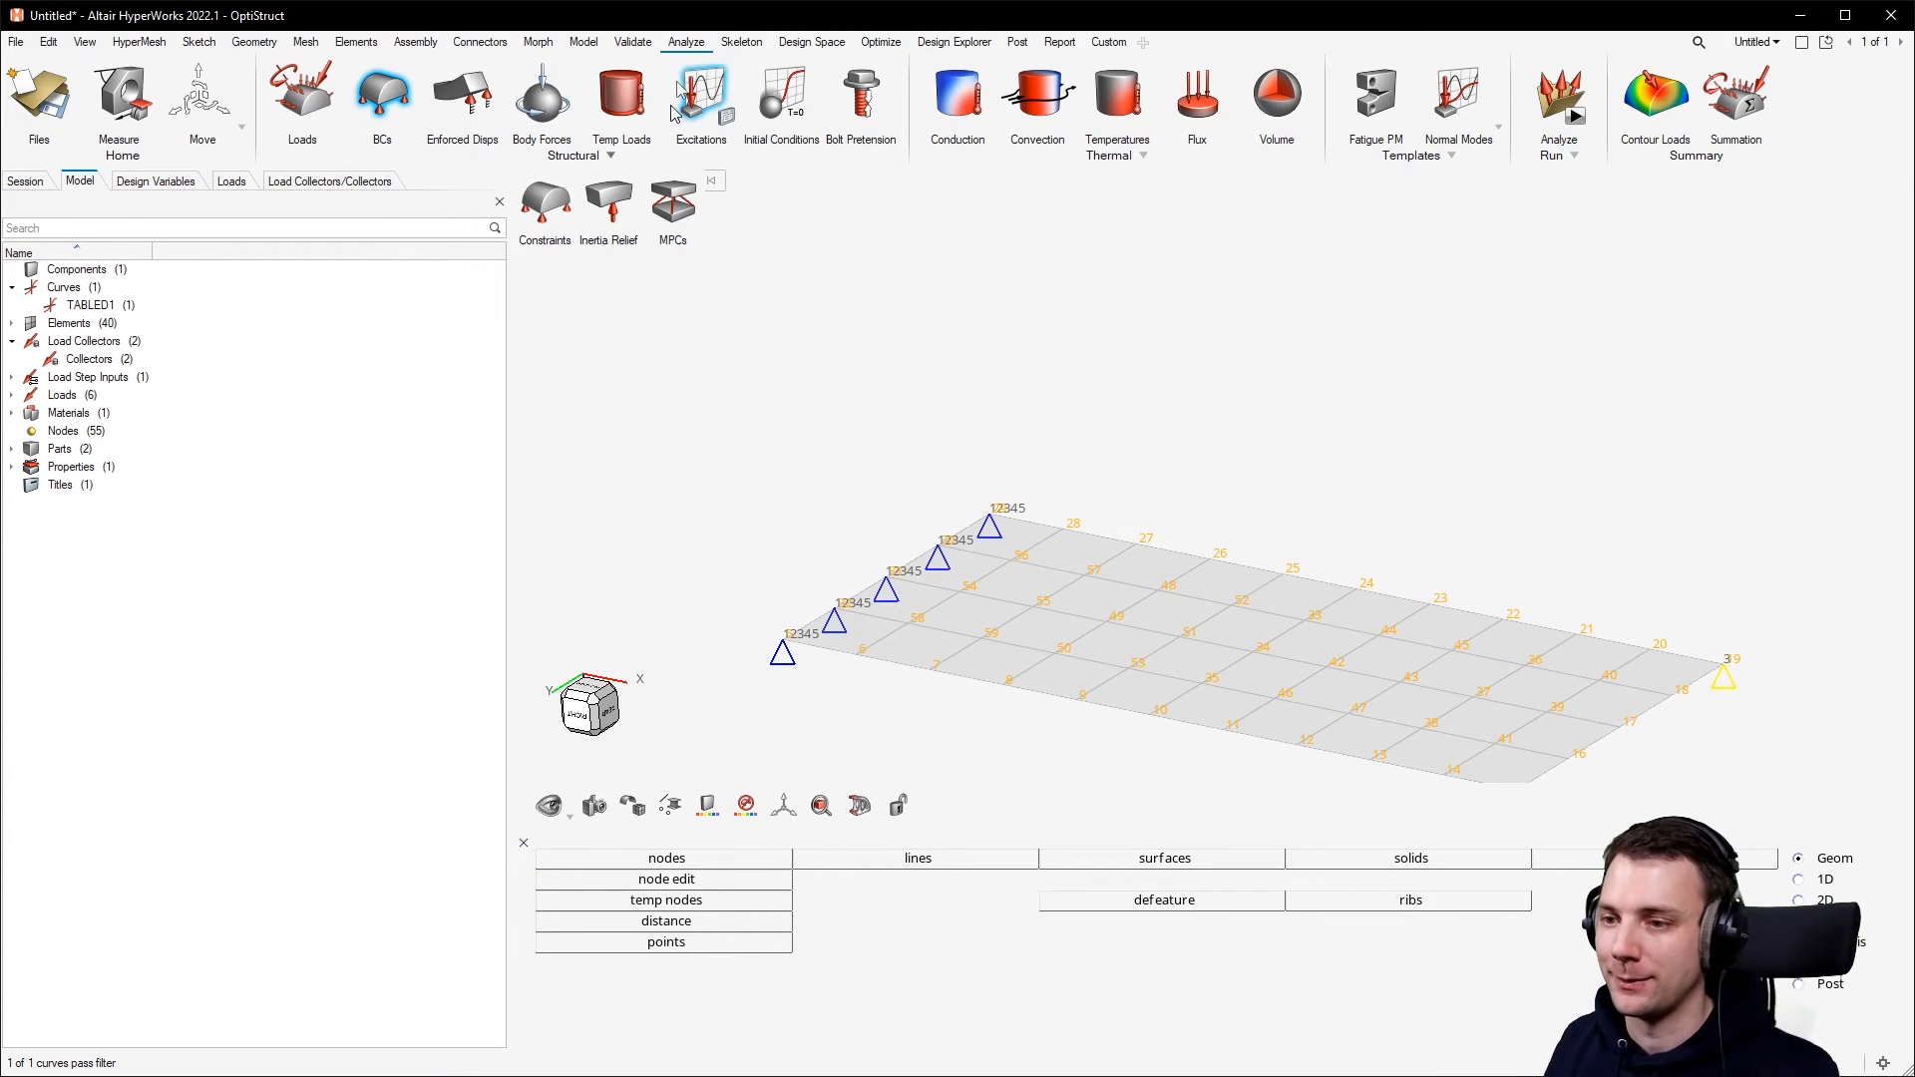
# Create a load collector named freq1 with the FREQi card image.
pyautogui.rightClick(266, 549)
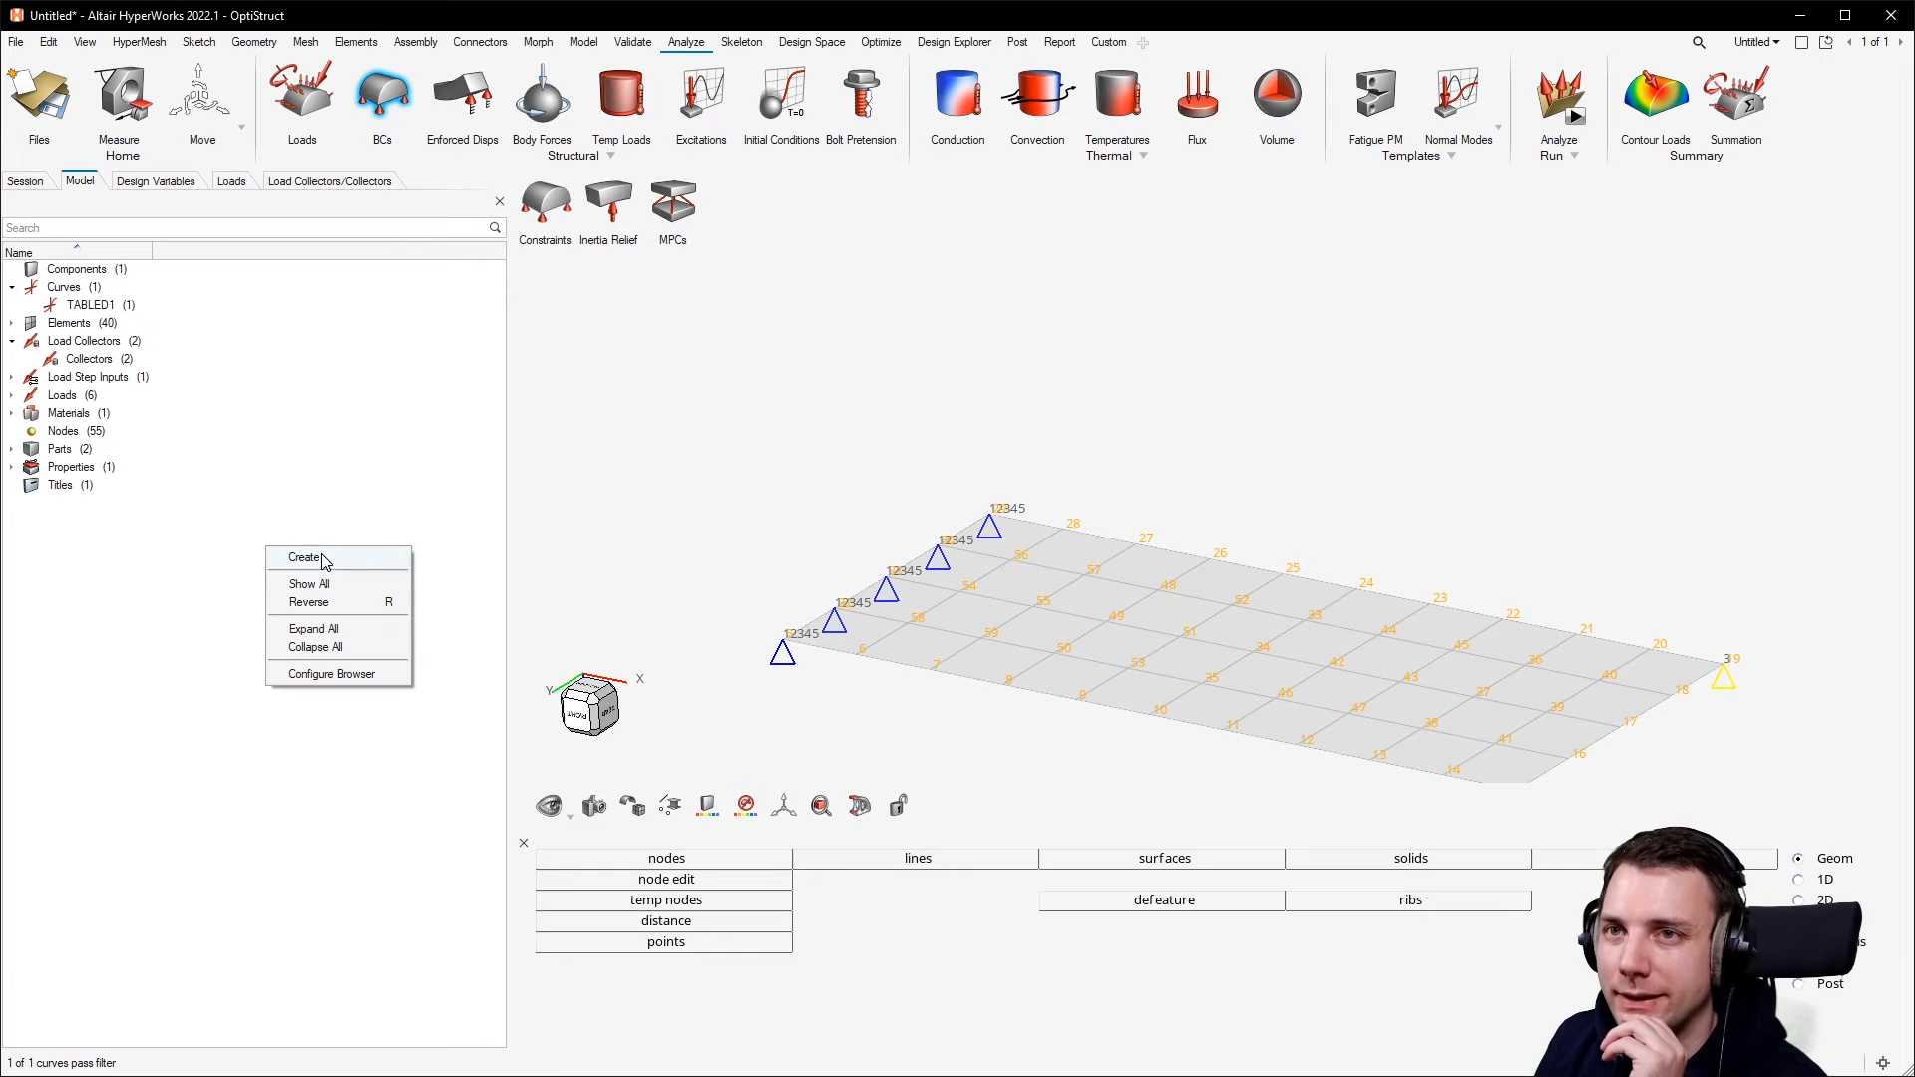
pyautogui.moveTo(324, 558)
pyautogui.click(530, 860)
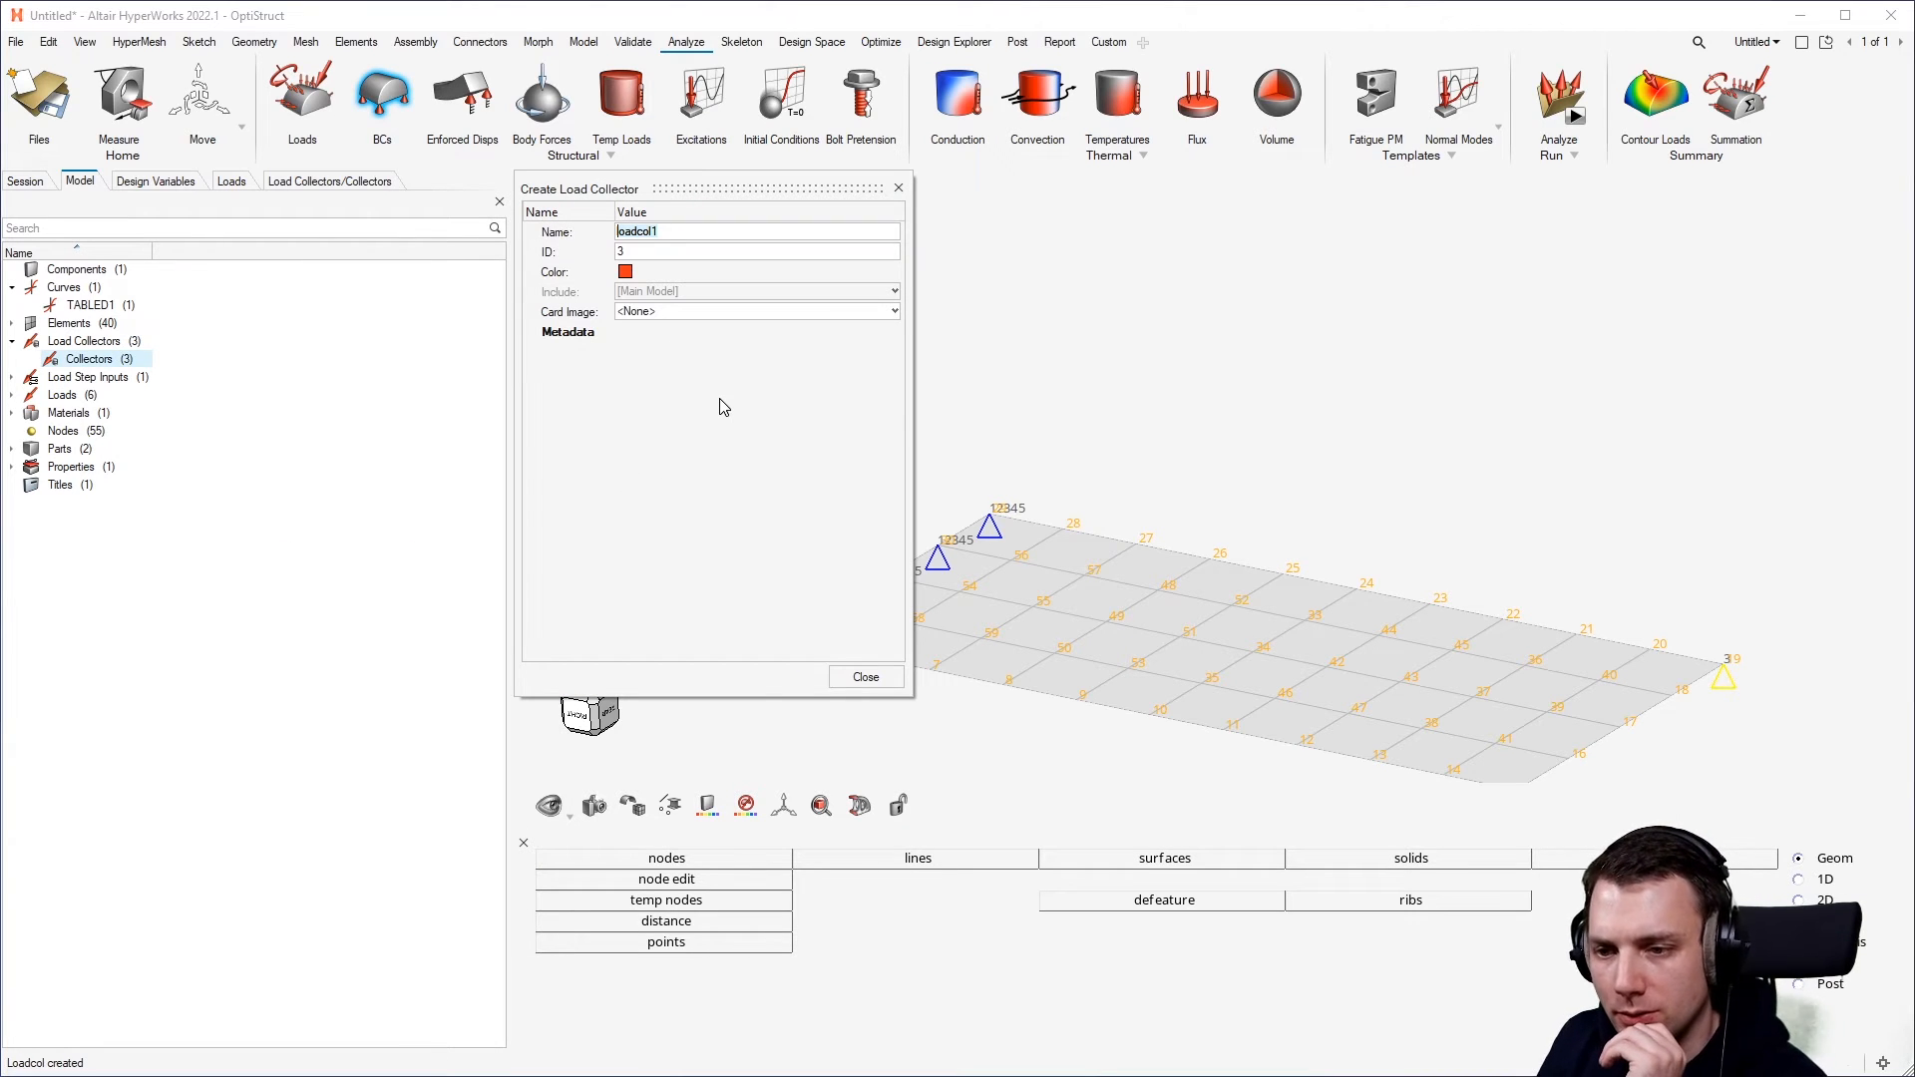
pyautogui.write('freq1')
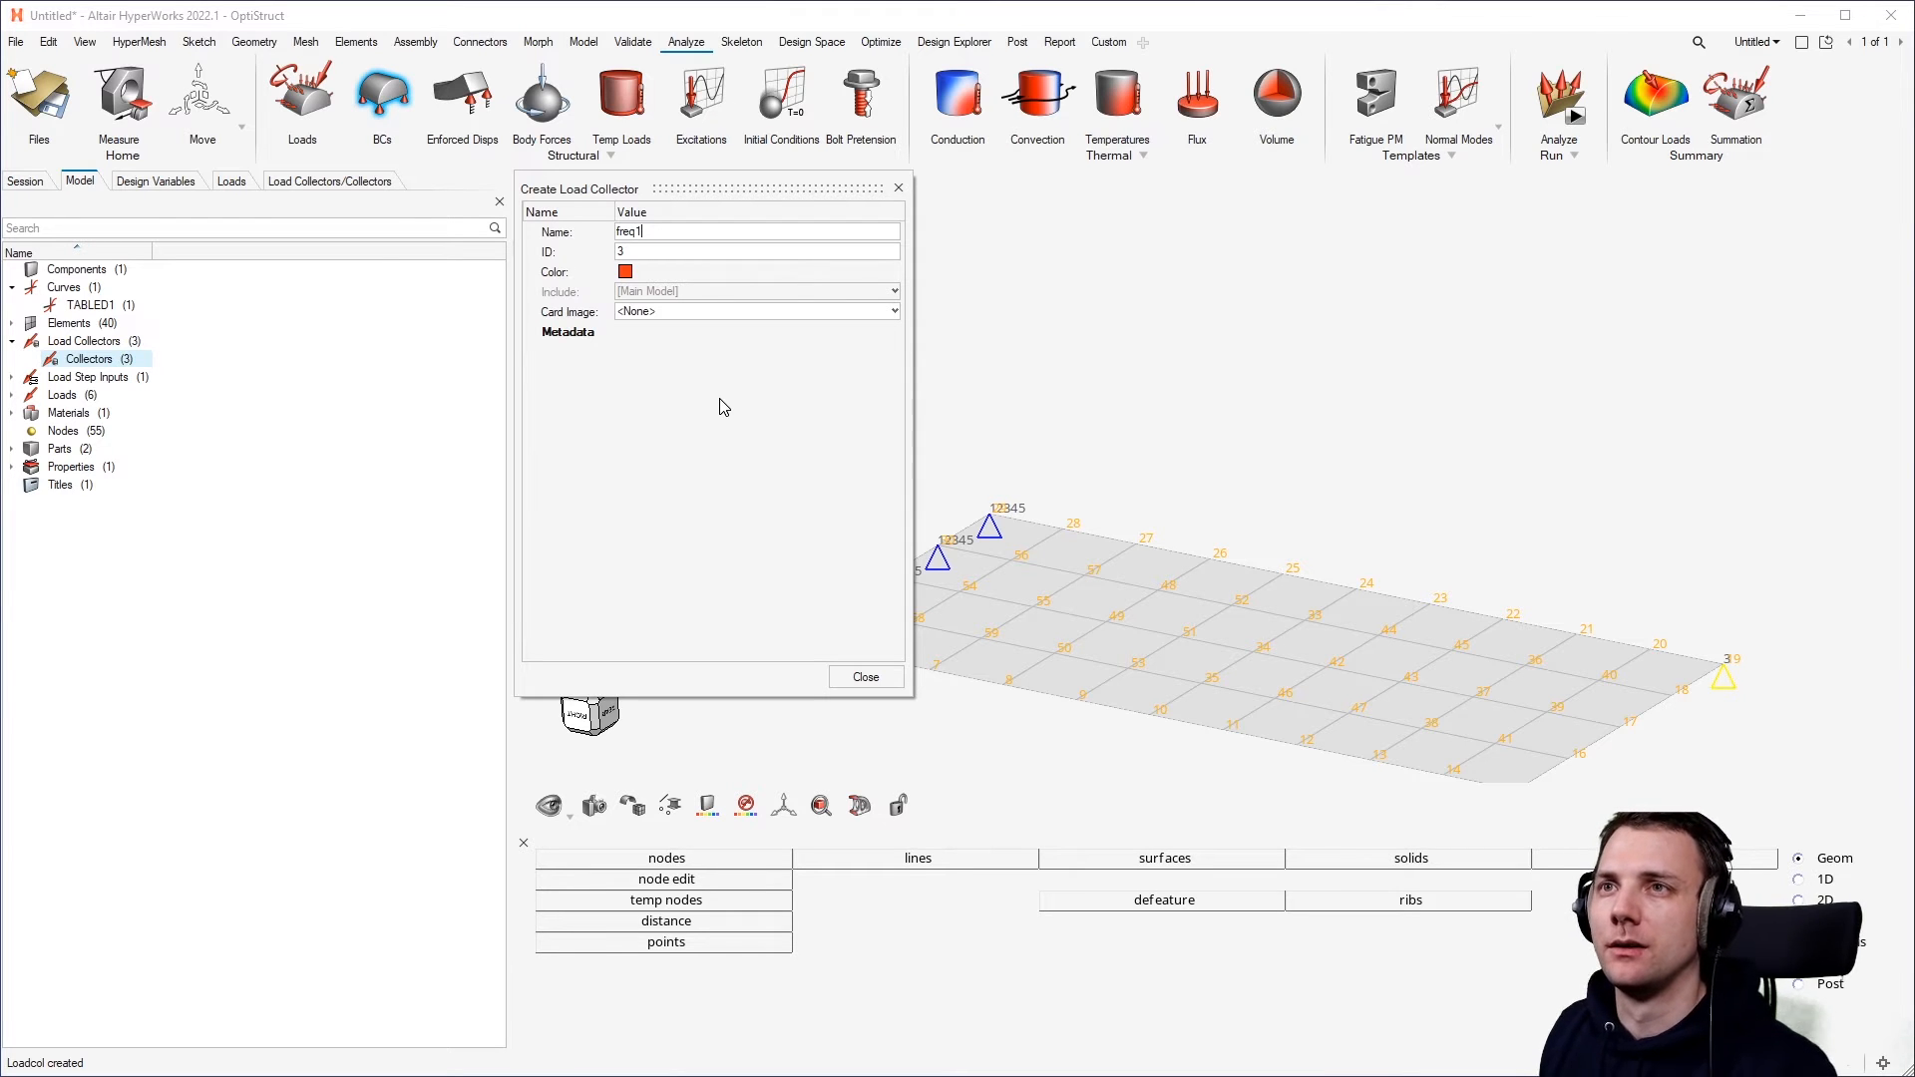
pyautogui.click(786, 311)
pyautogui.scroll(-2, 773, 389)
pyautogui.scroll(-2, 776, 416)
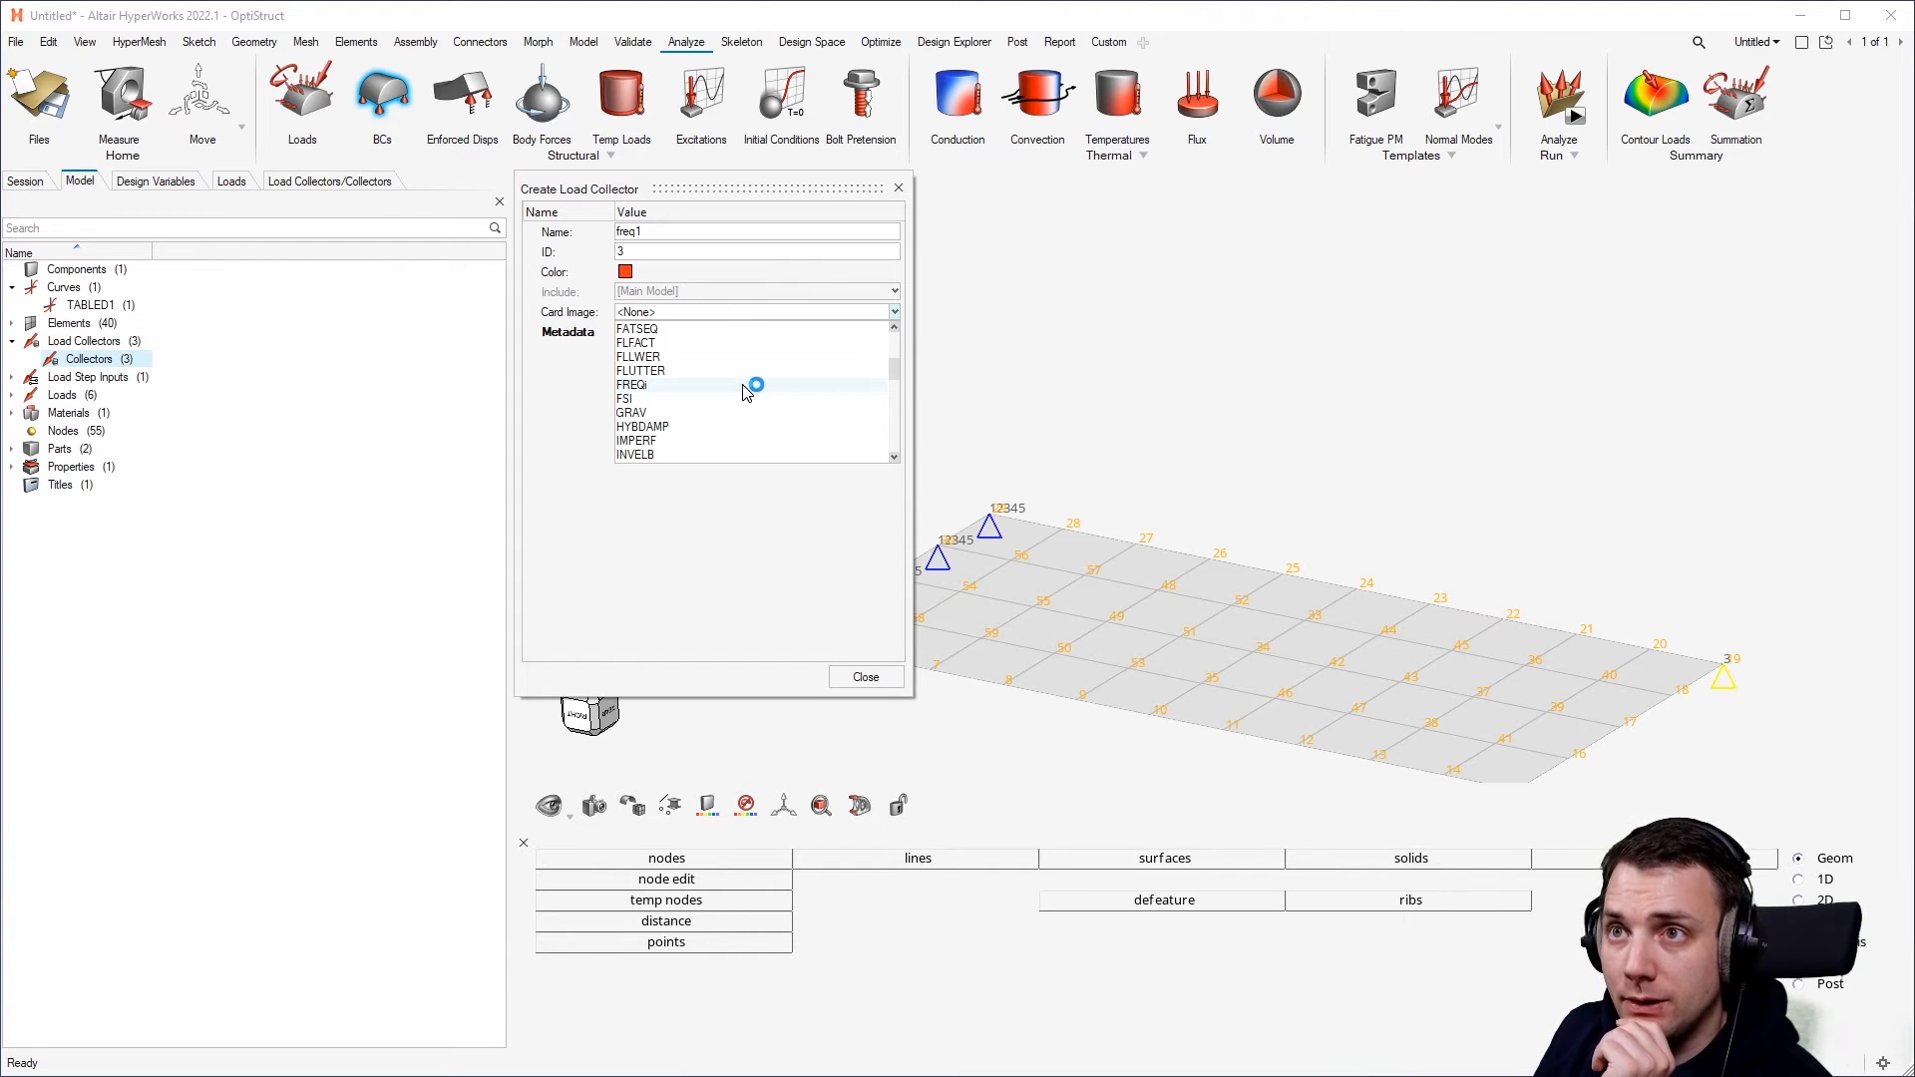
pyautogui.click(750, 394)
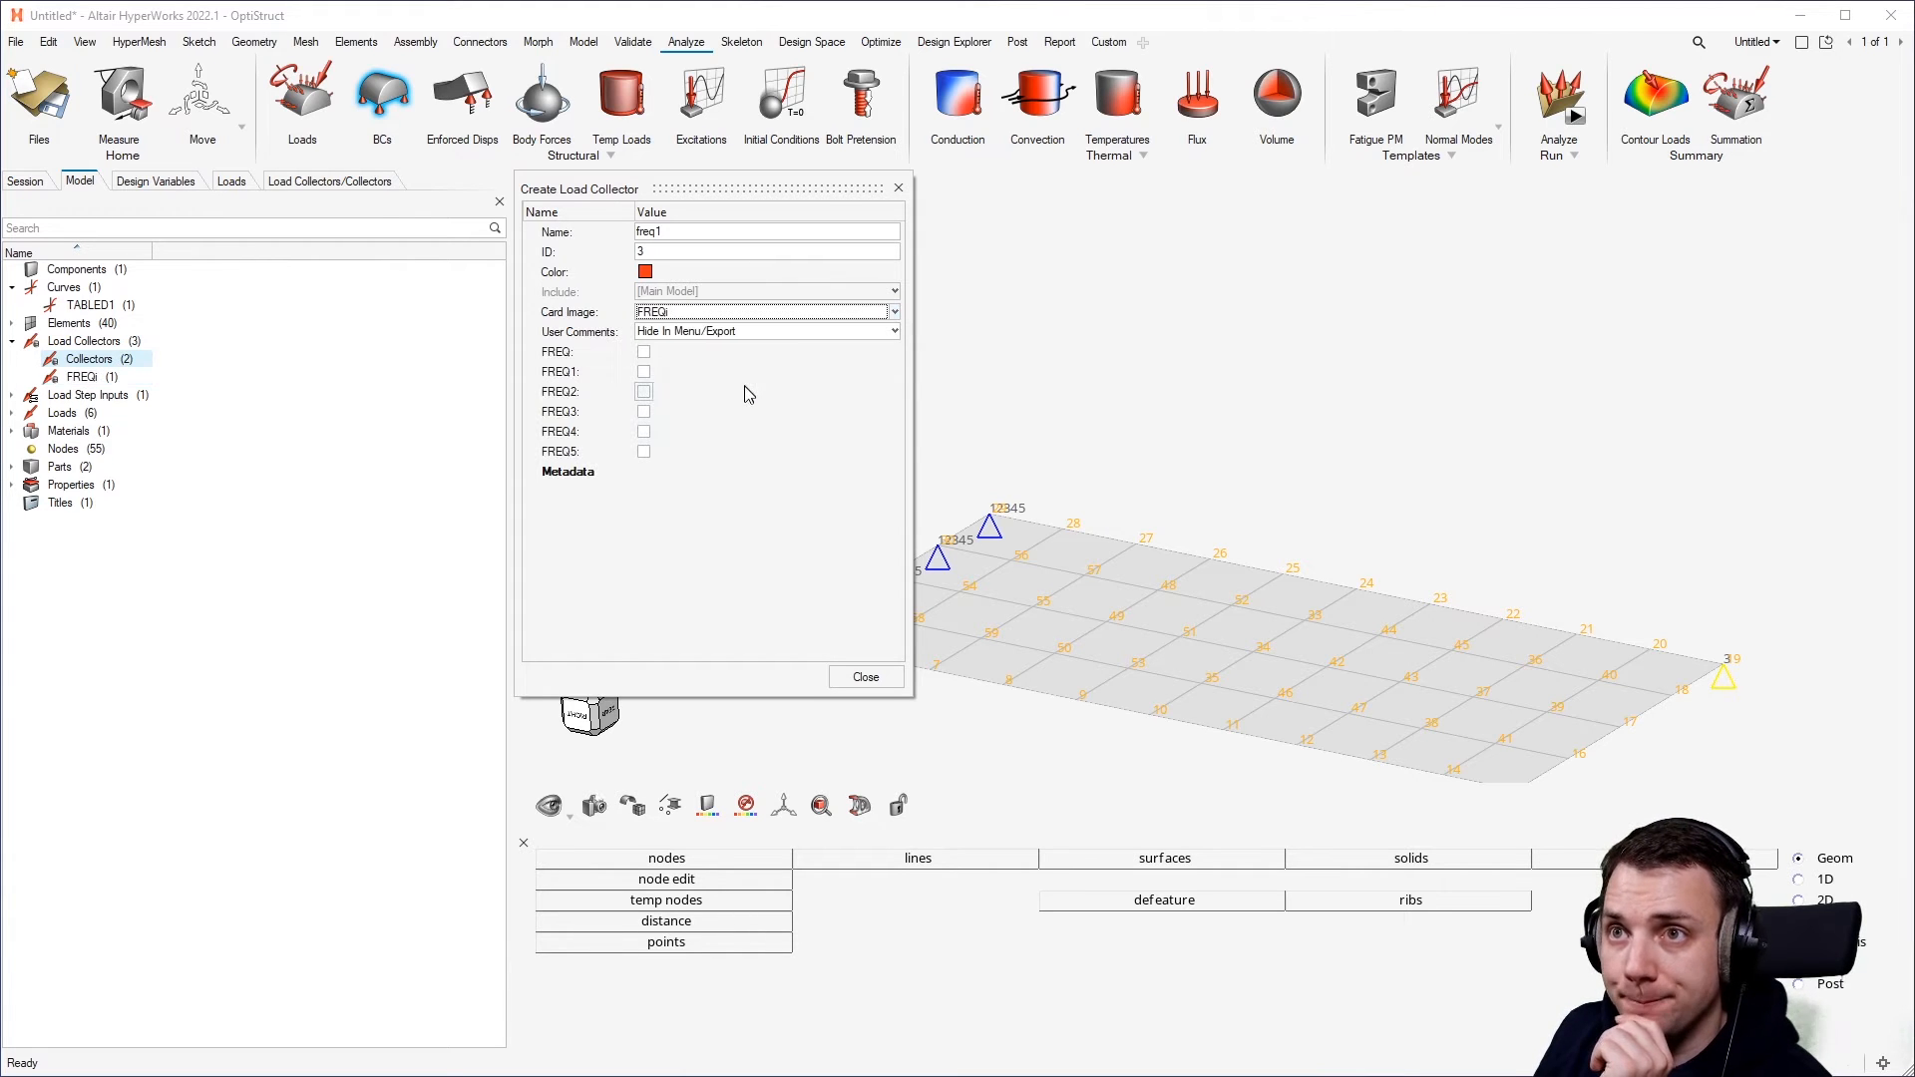
# Enable FREQ1 in the freq1 load collector and set F1 to 20, DF to 20 and NDF to 49.
pyautogui.click(646, 373)
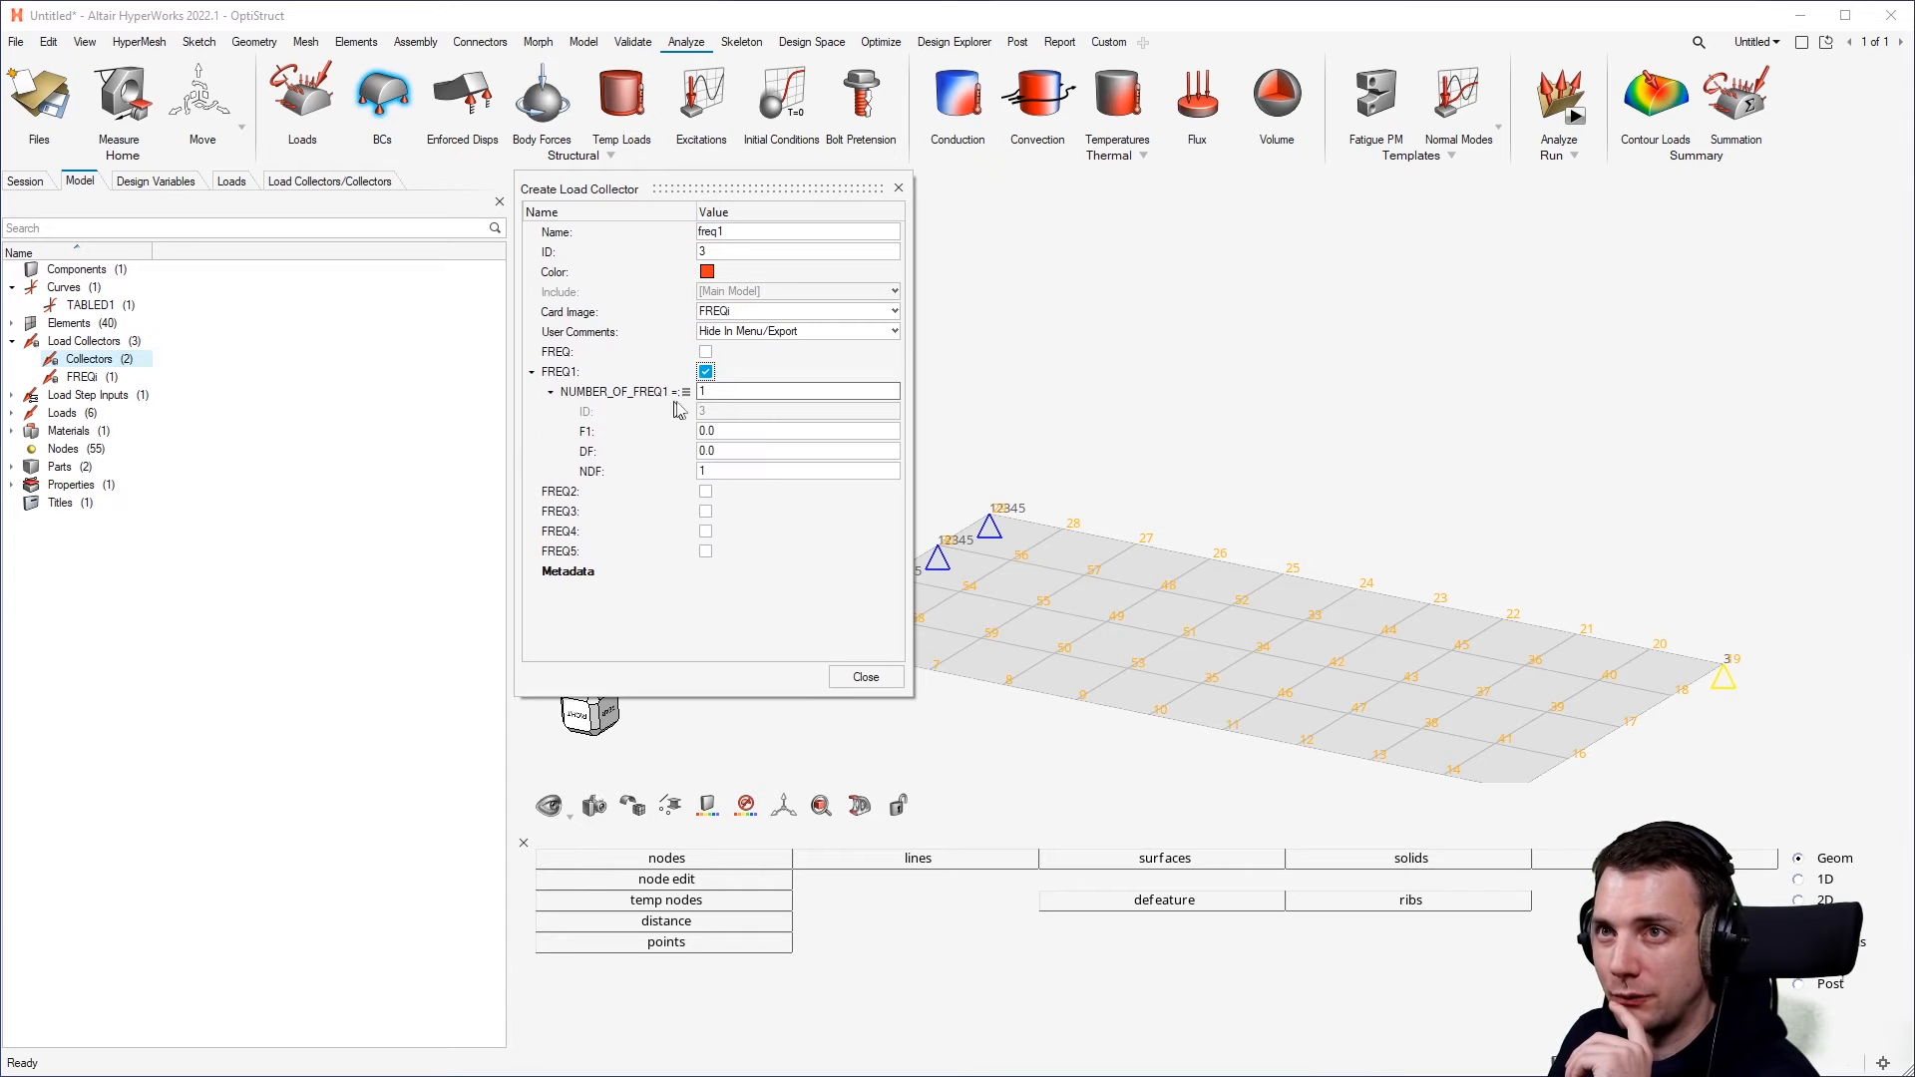
pyautogui.click(772, 432)
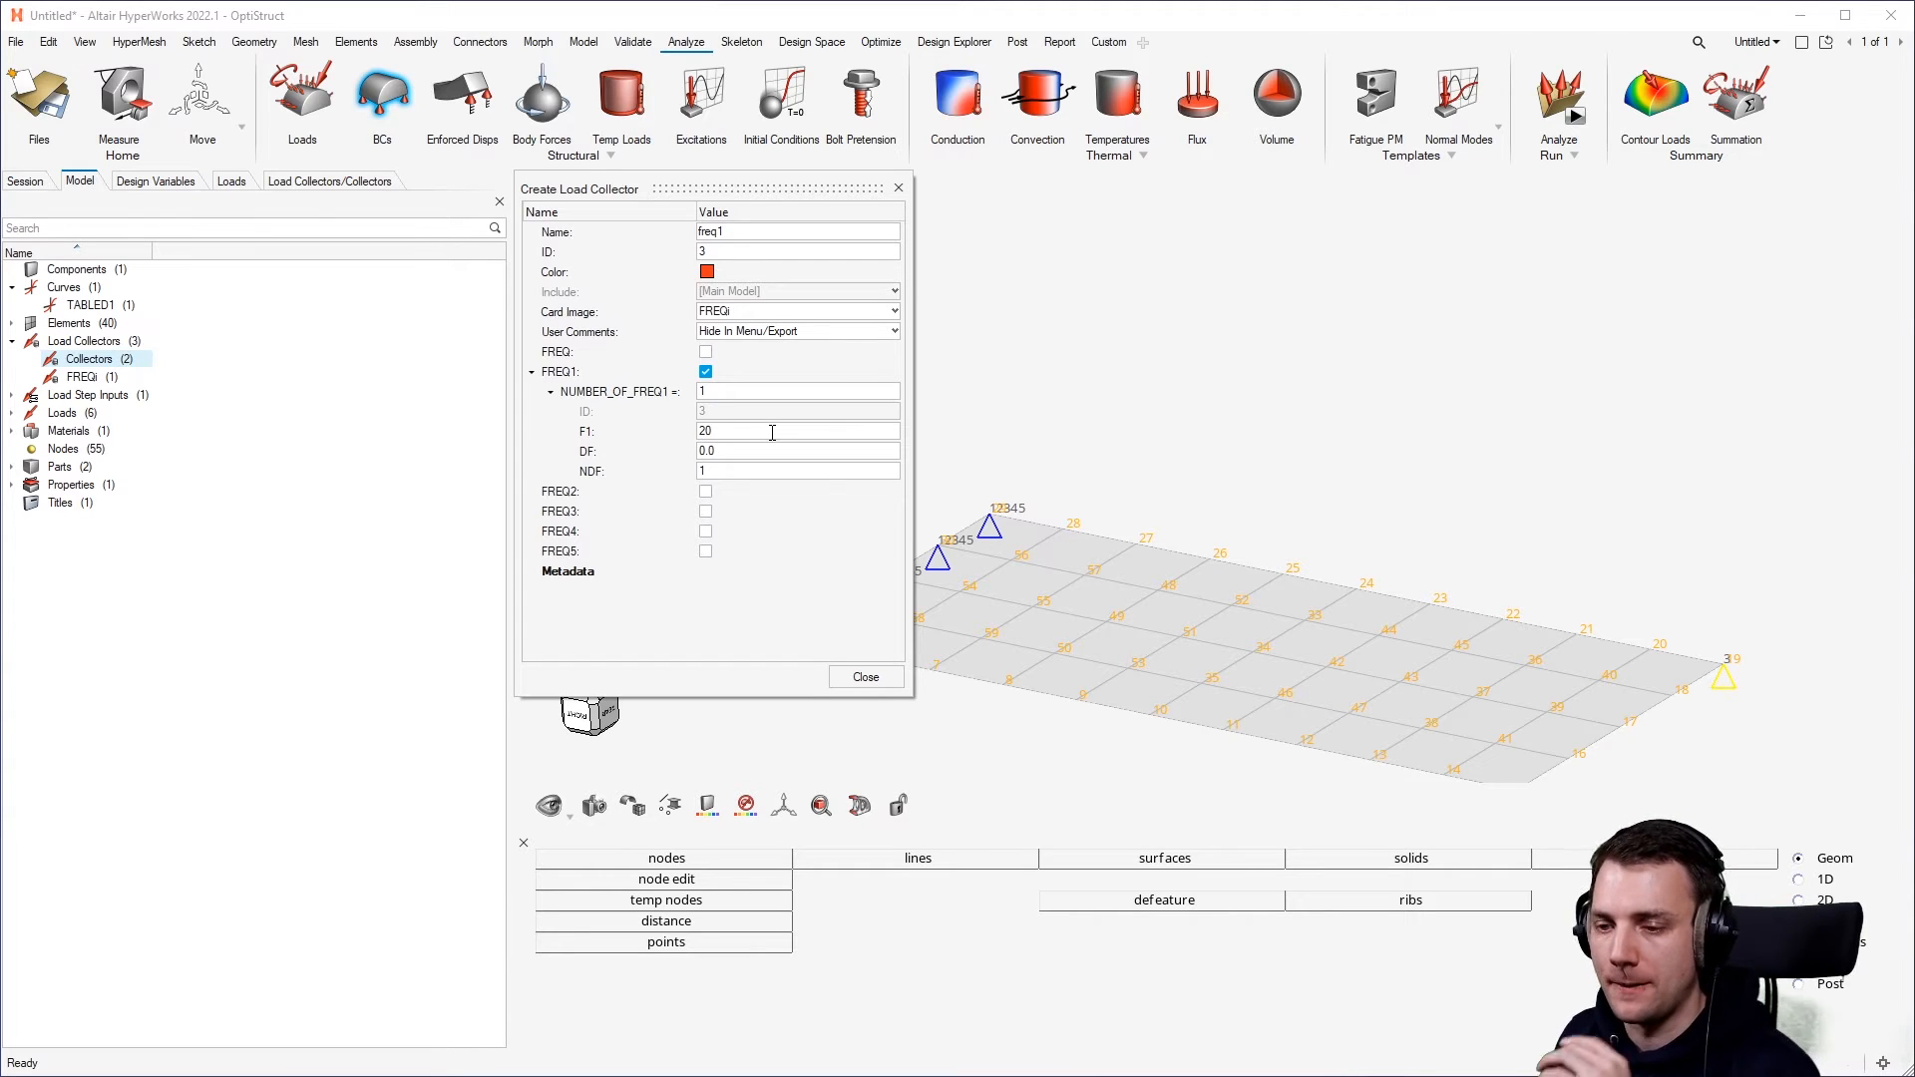
pyautogui.click(768, 451)
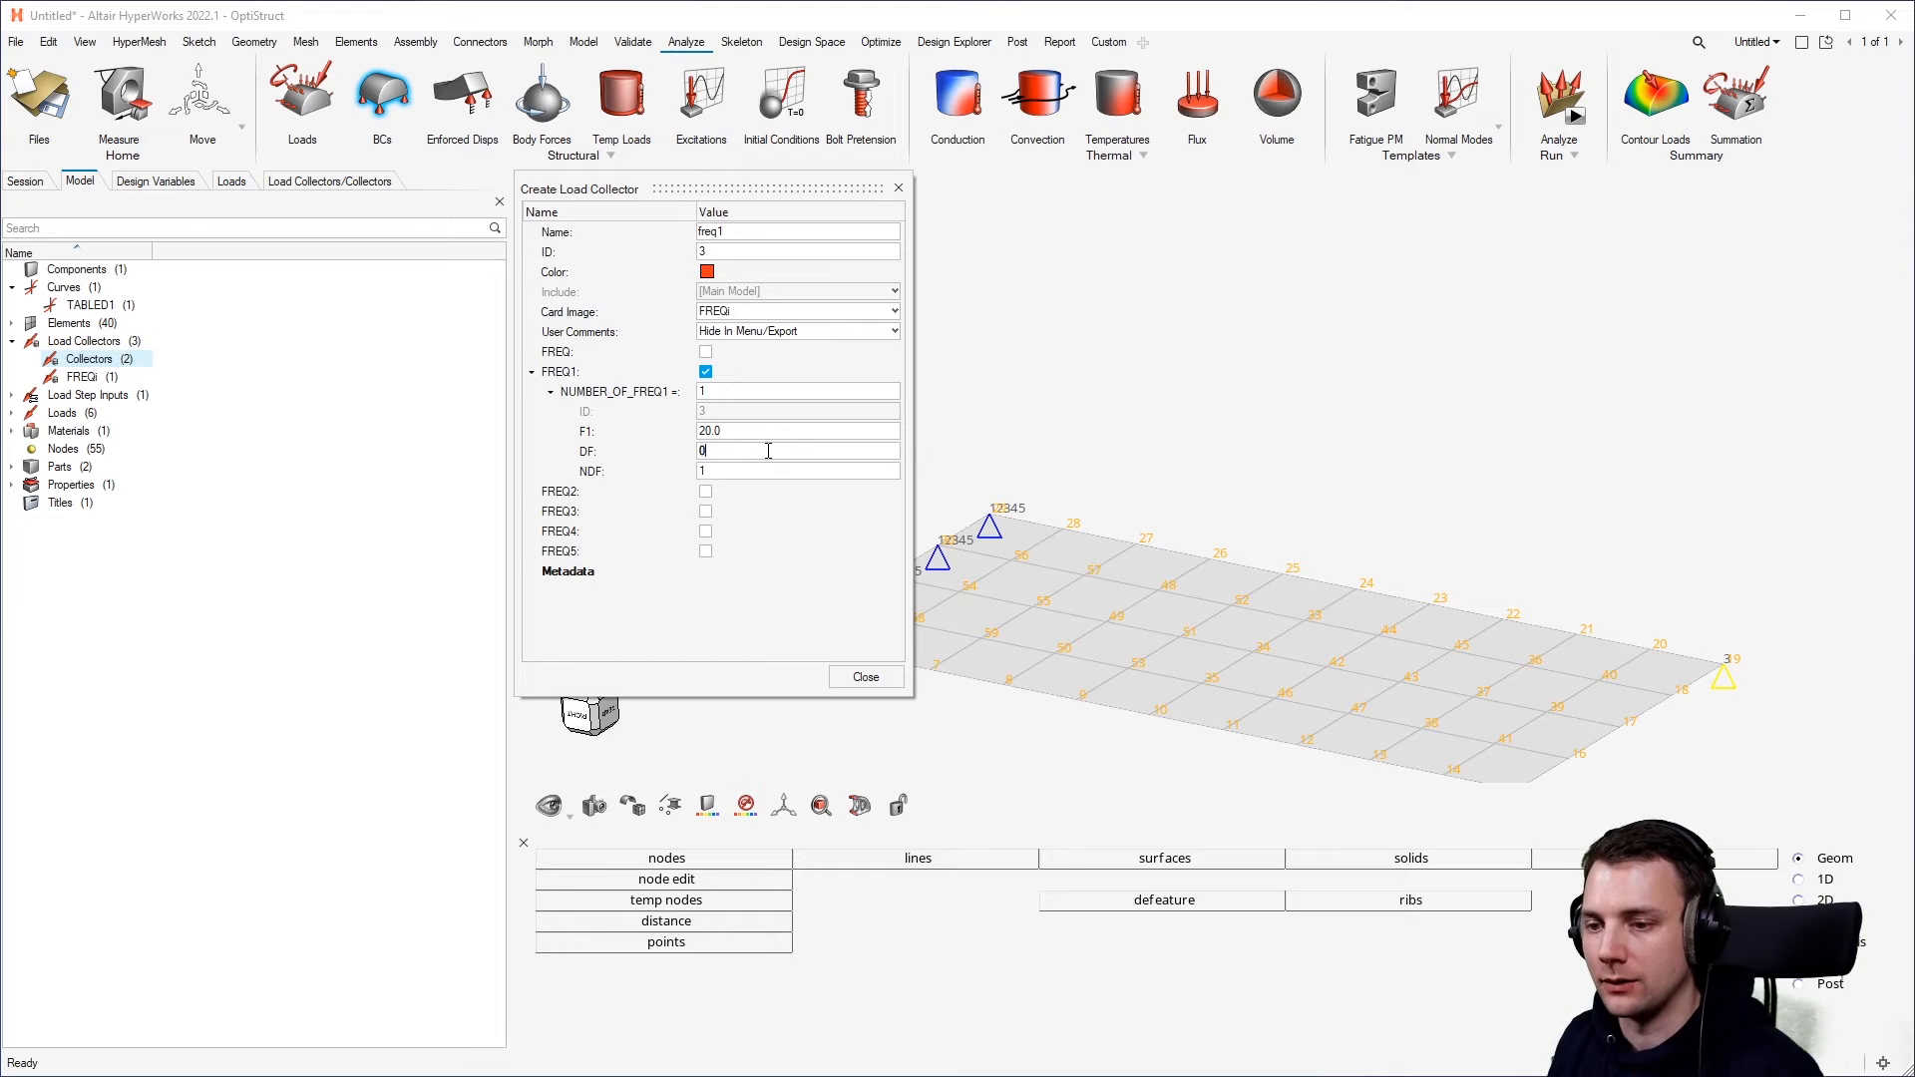
pyautogui.click(793, 469)
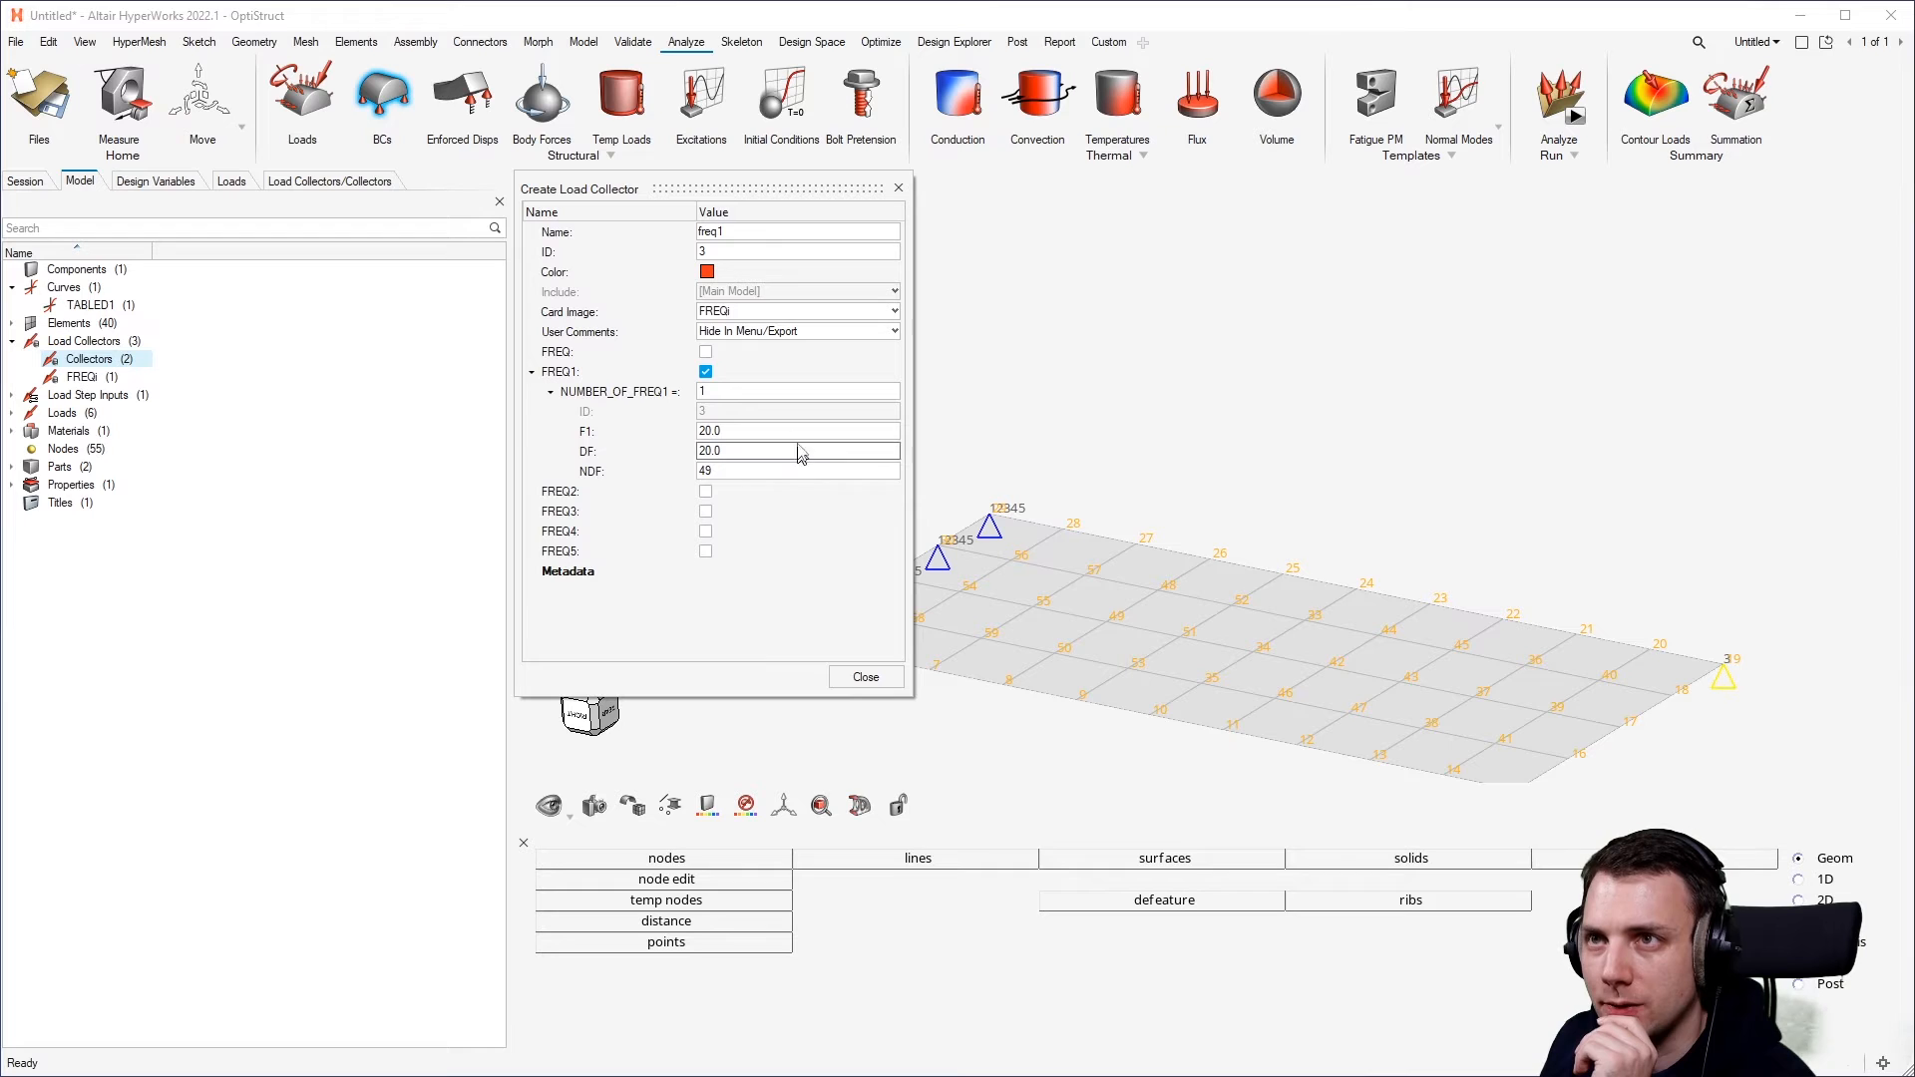
pyautogui.click(866, 677)
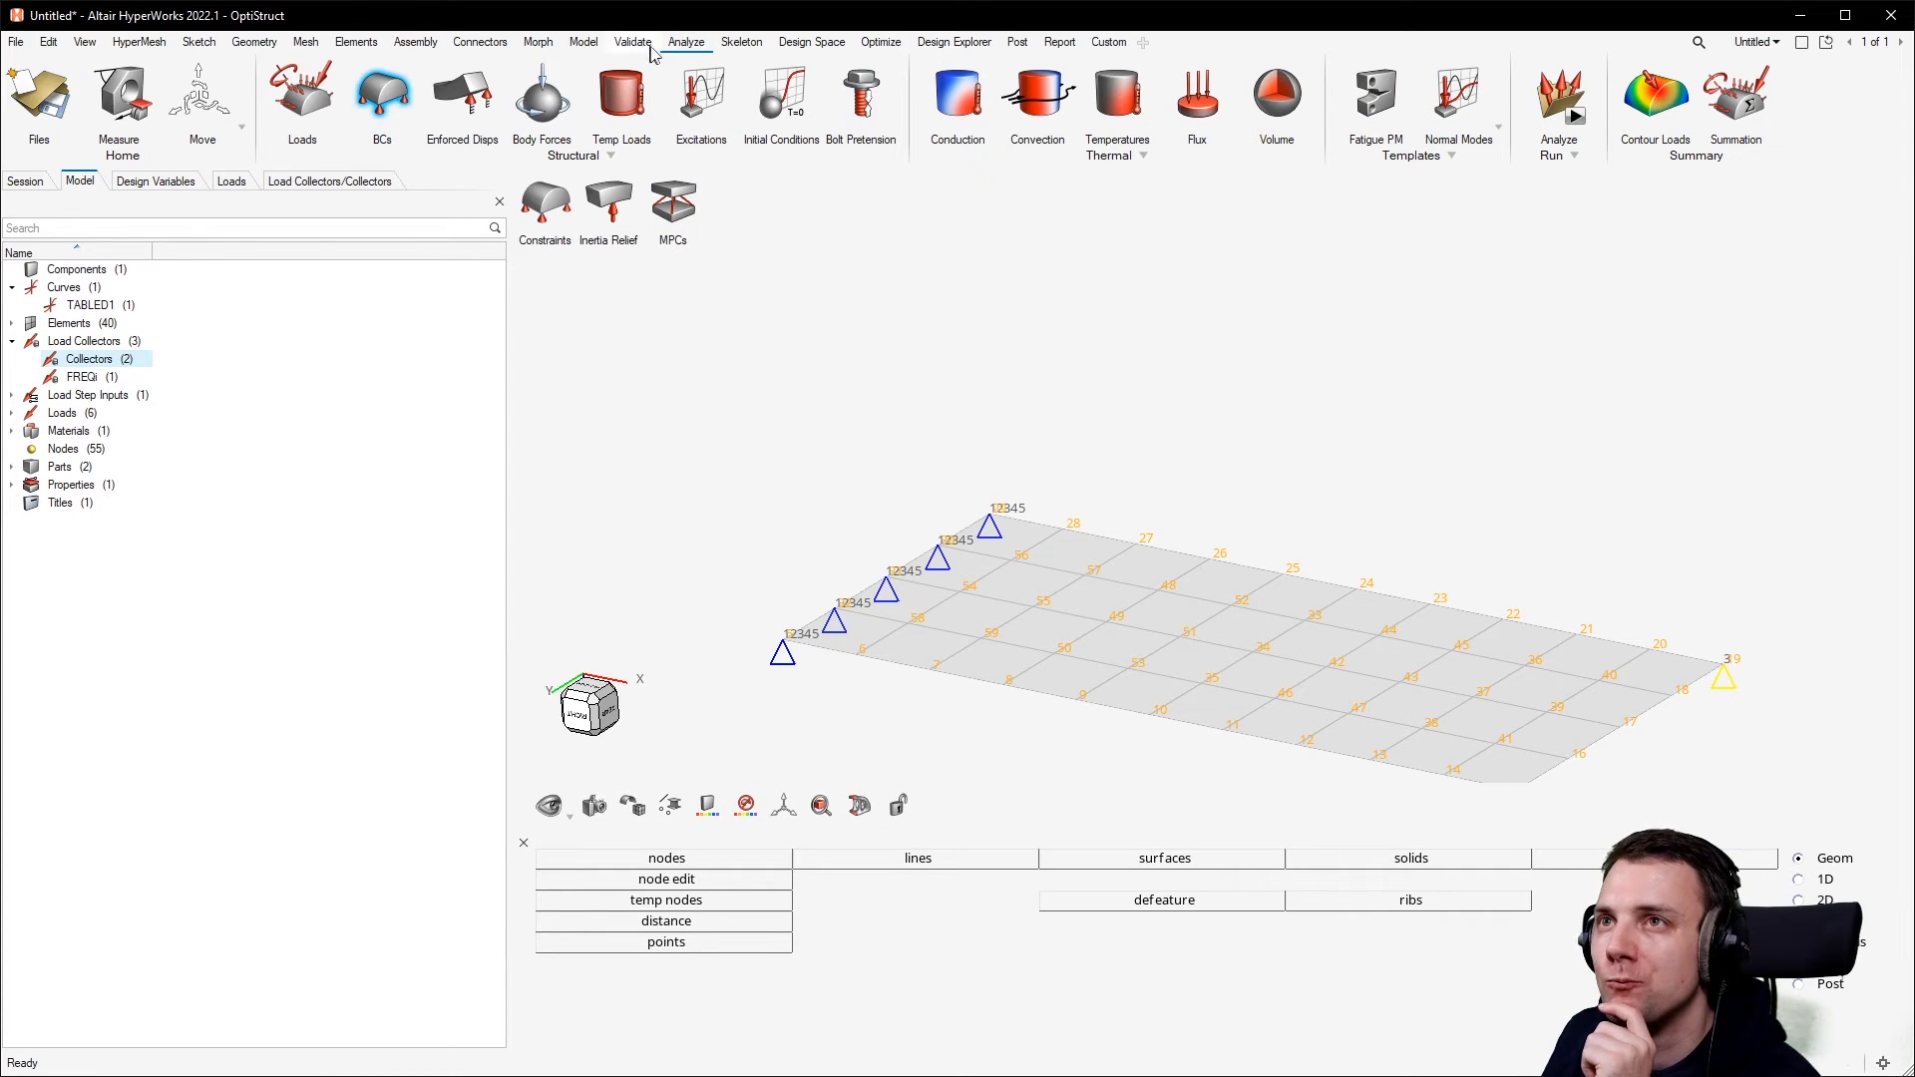
pyautogui.click(1575, 158)
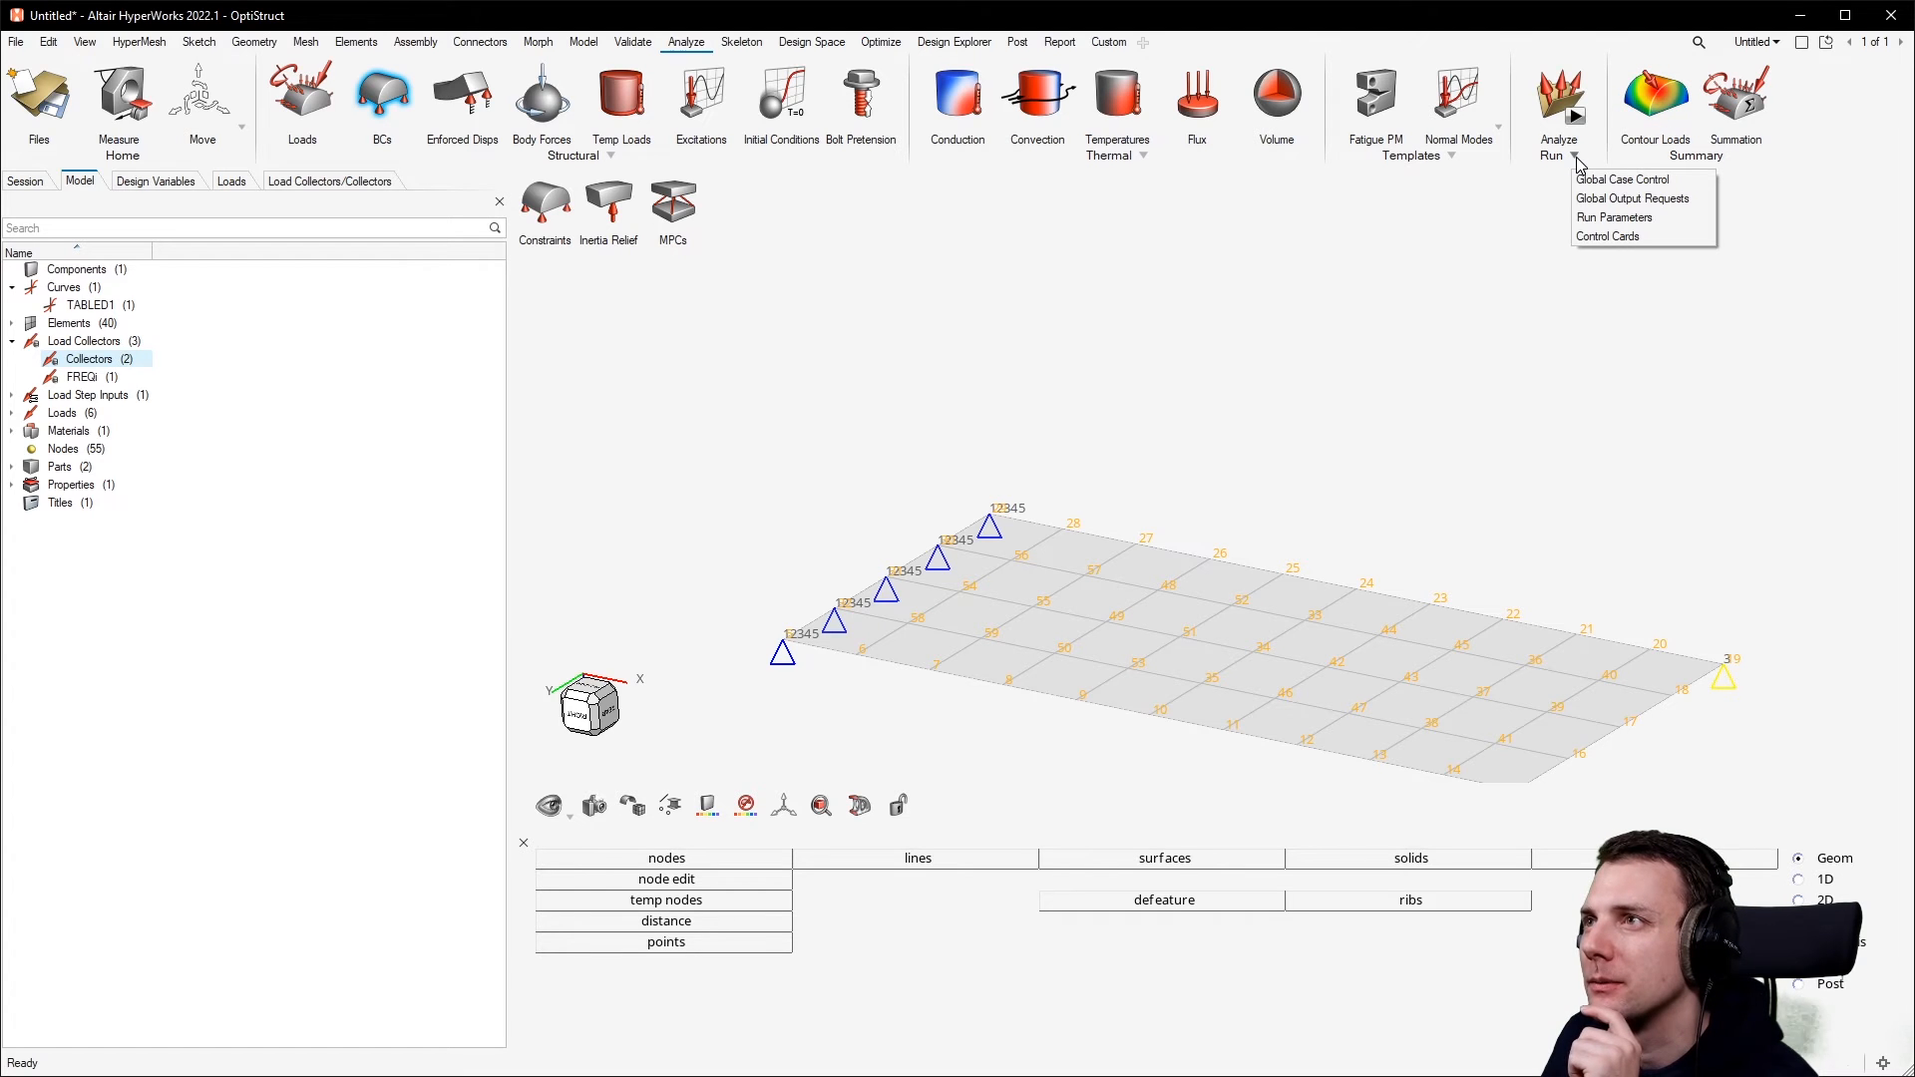
pyautogui.click(1452, 157)
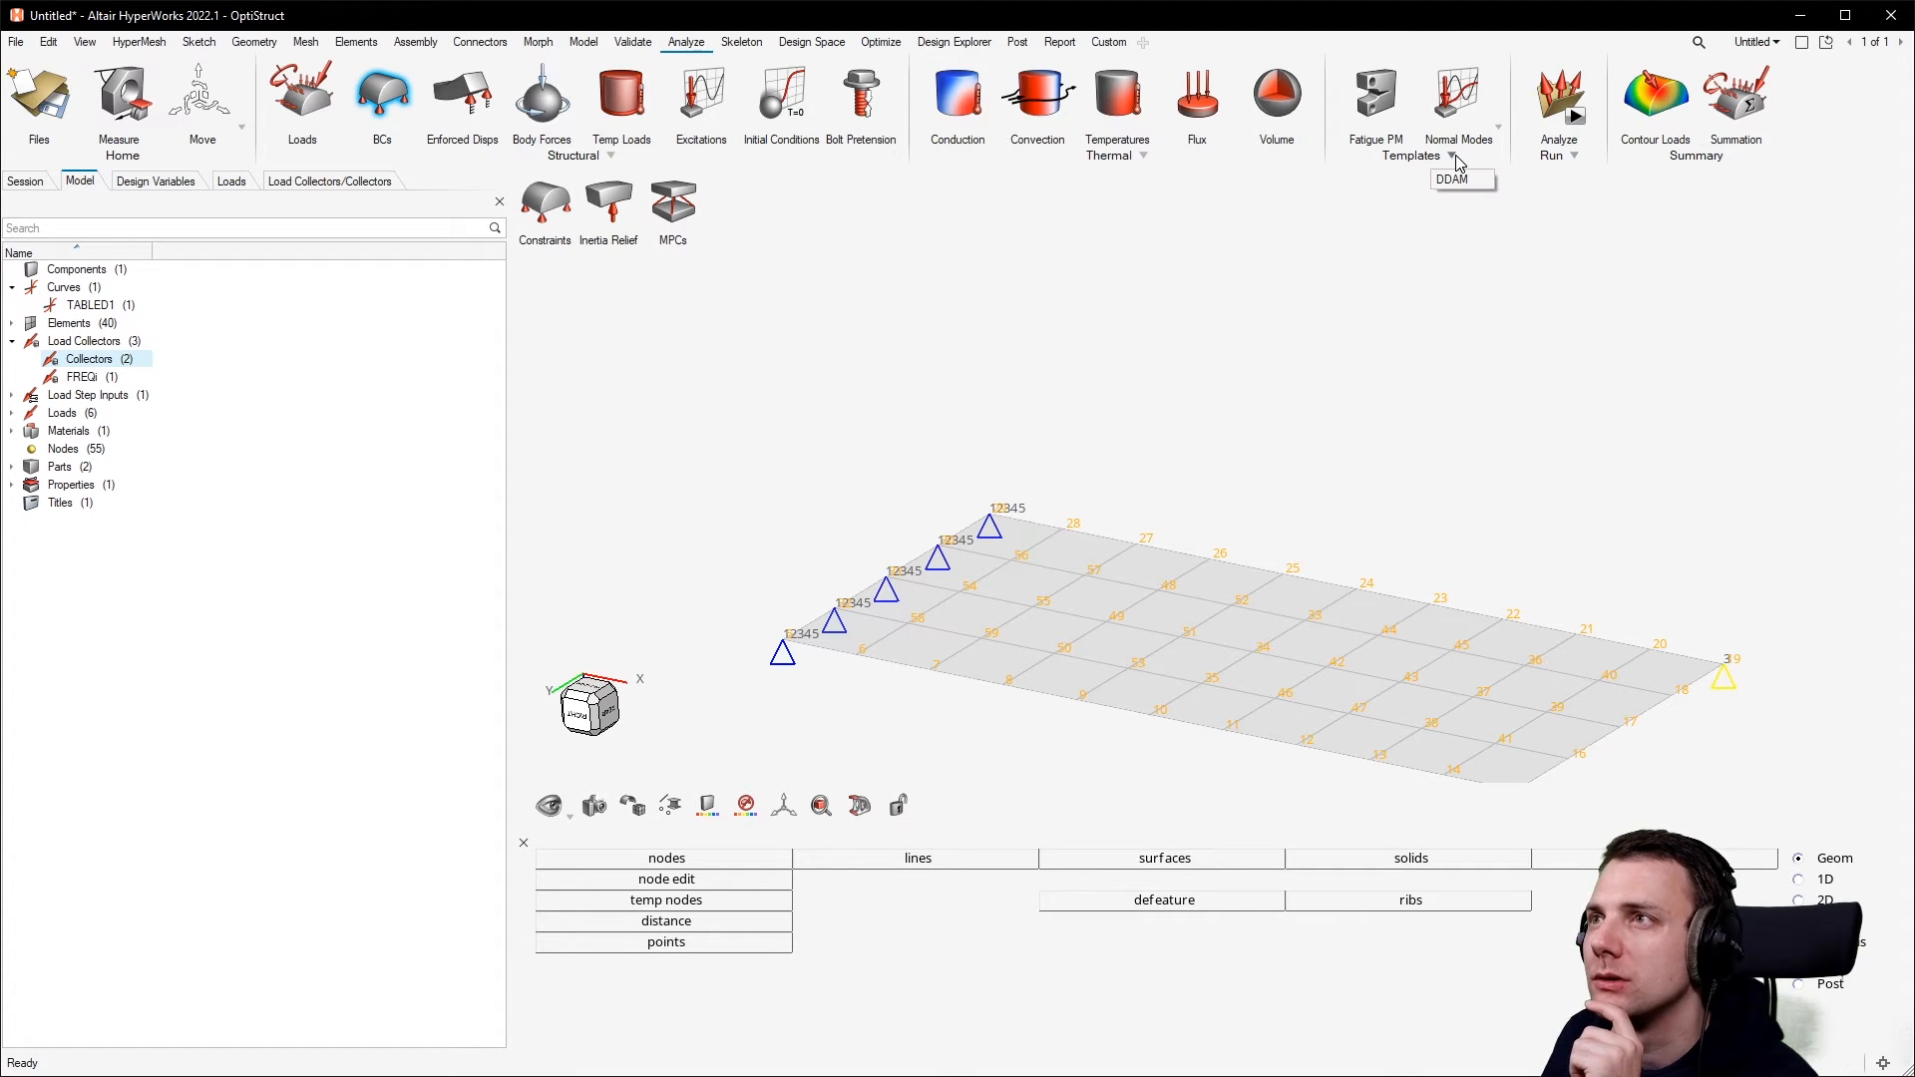
pyautogui.click(603, 157)
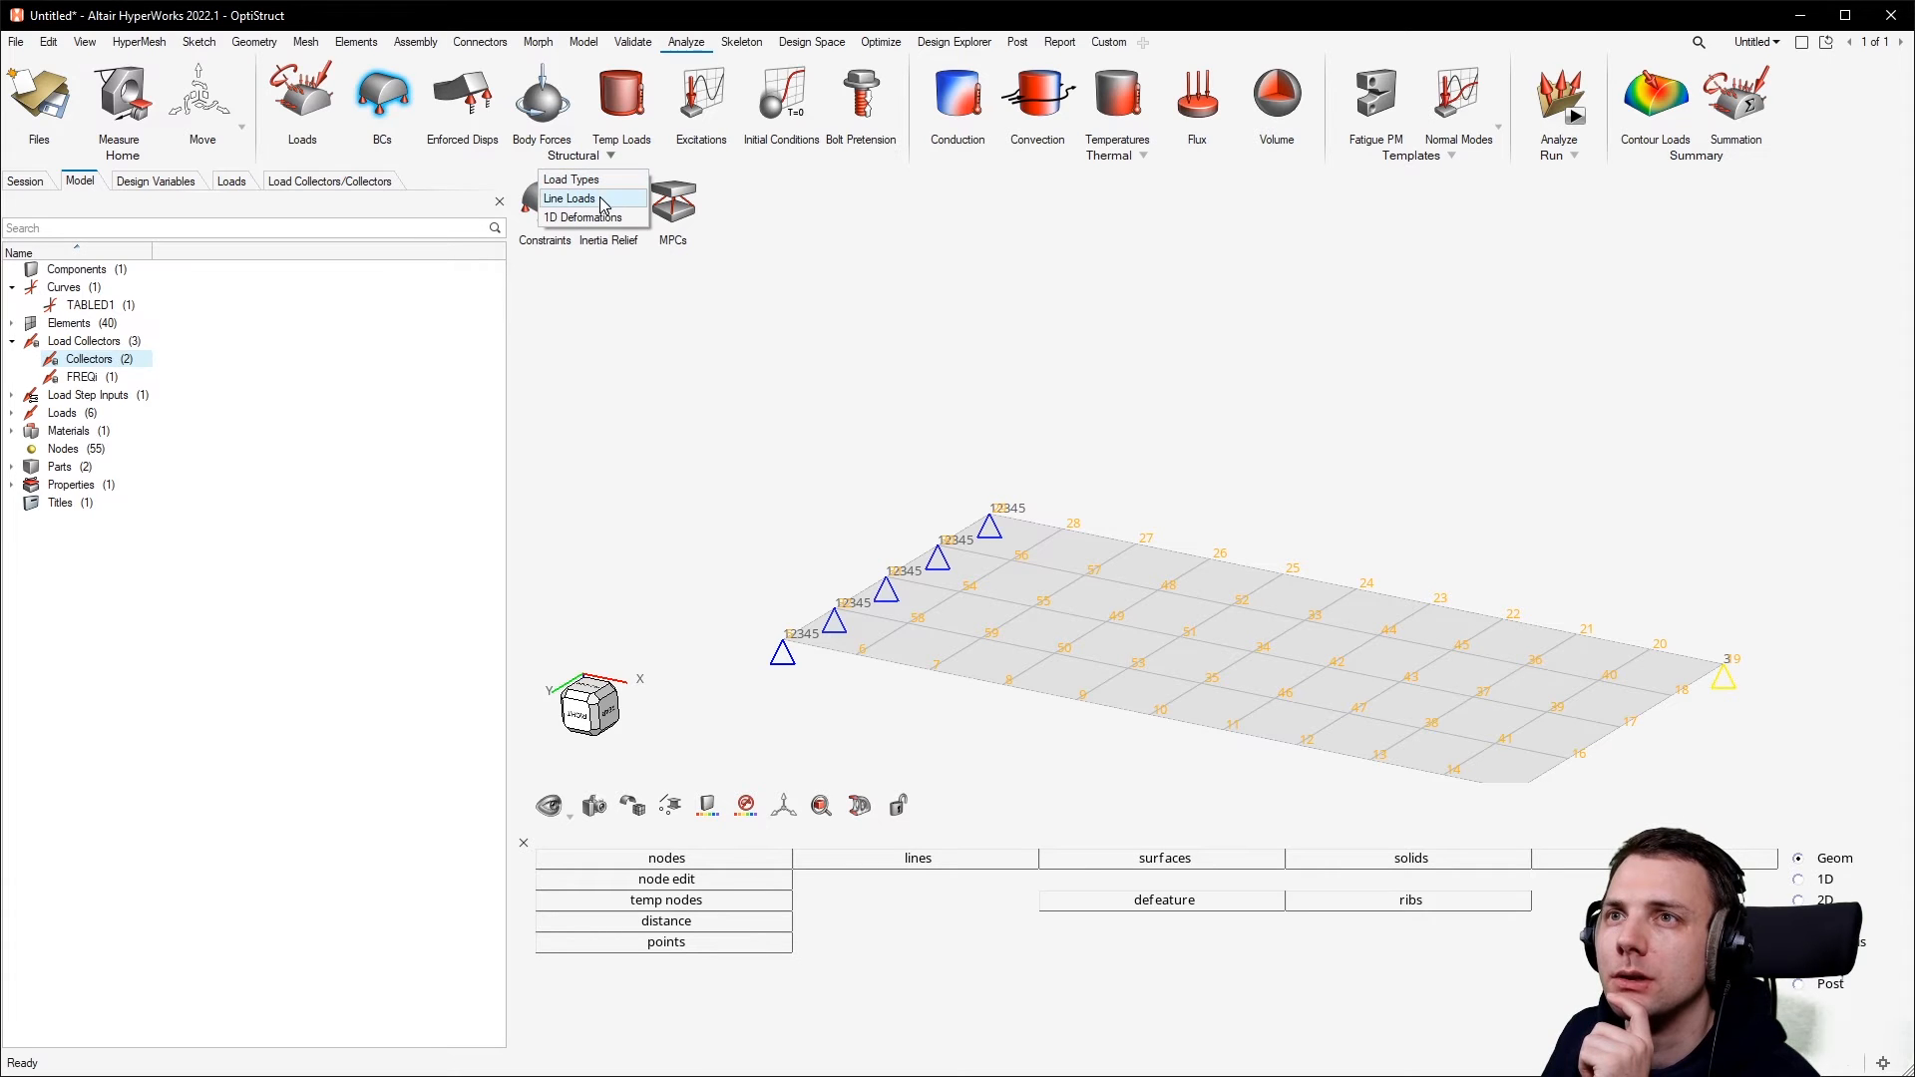
pyautogui.click(229, 673)
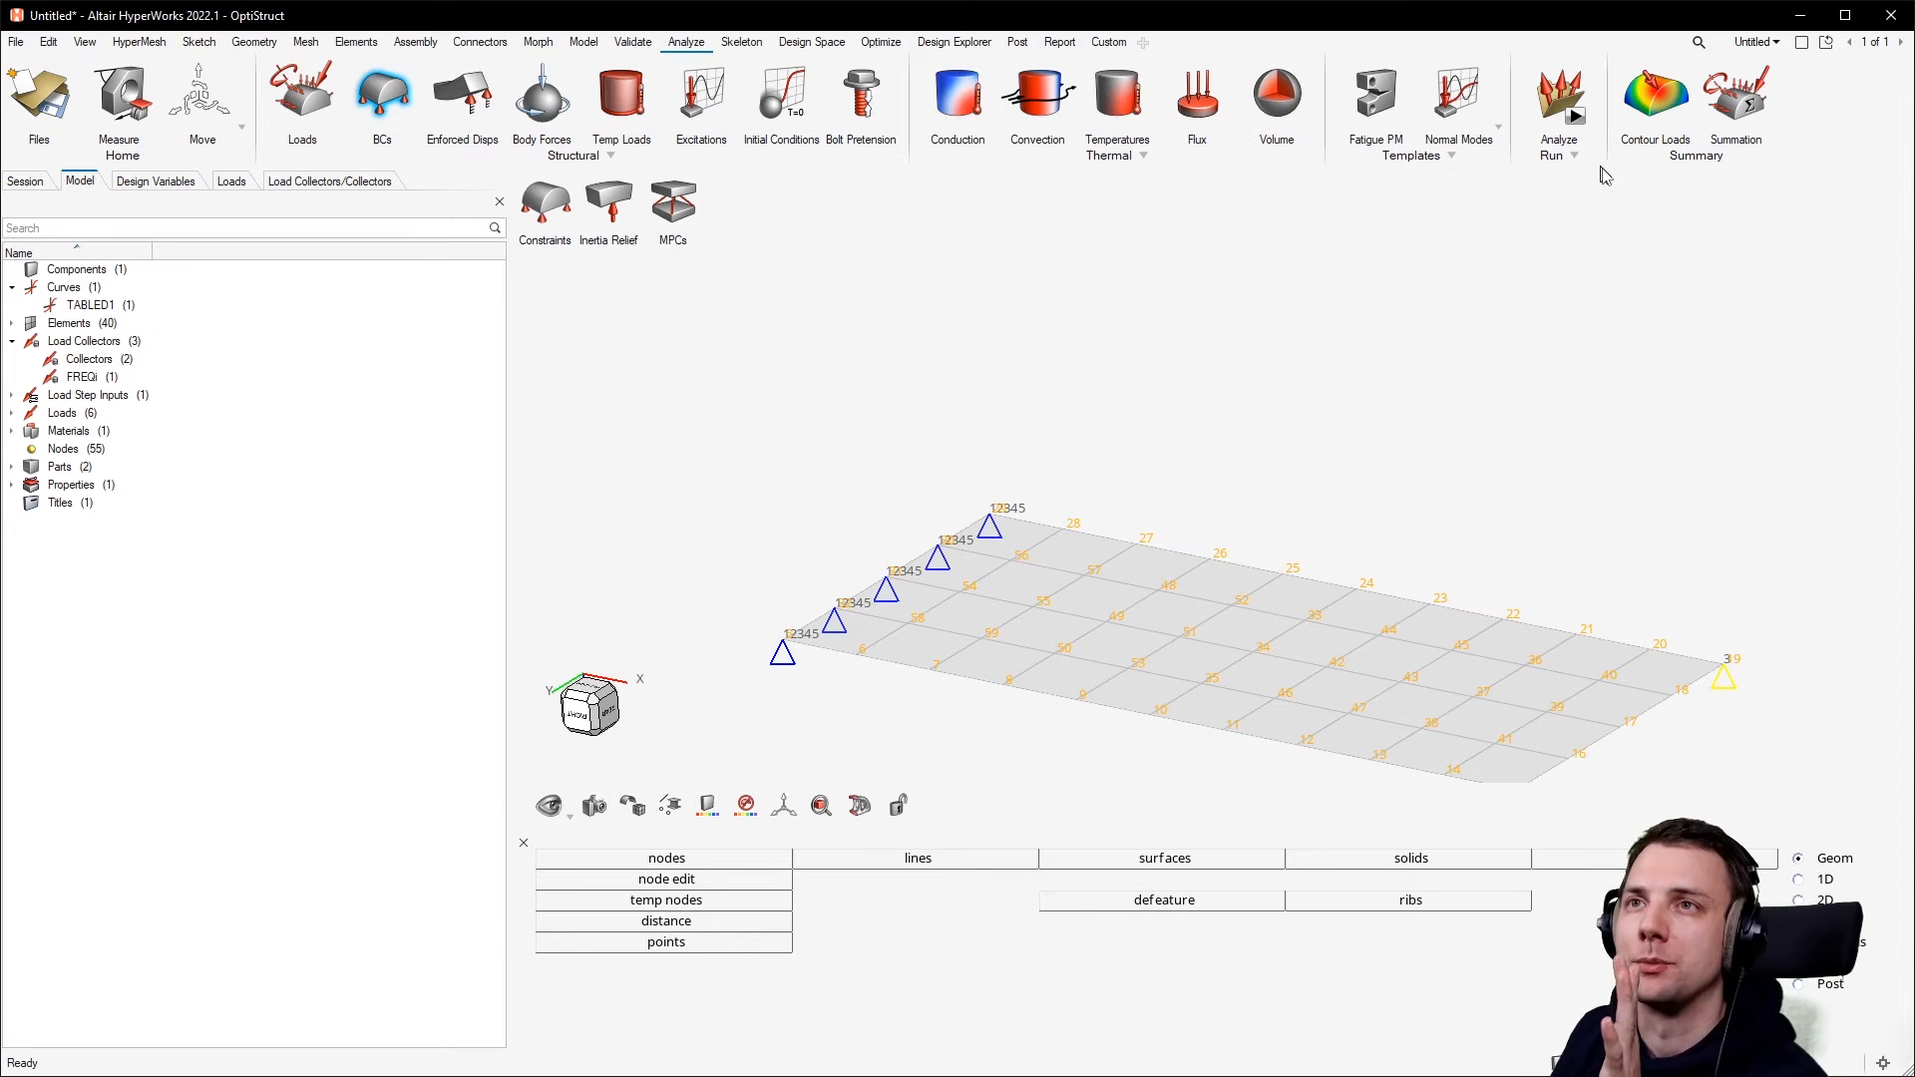
# Create a load step and set its analysis type to Freq. resp (direct).
pyautogui.rightClick(197, 565)
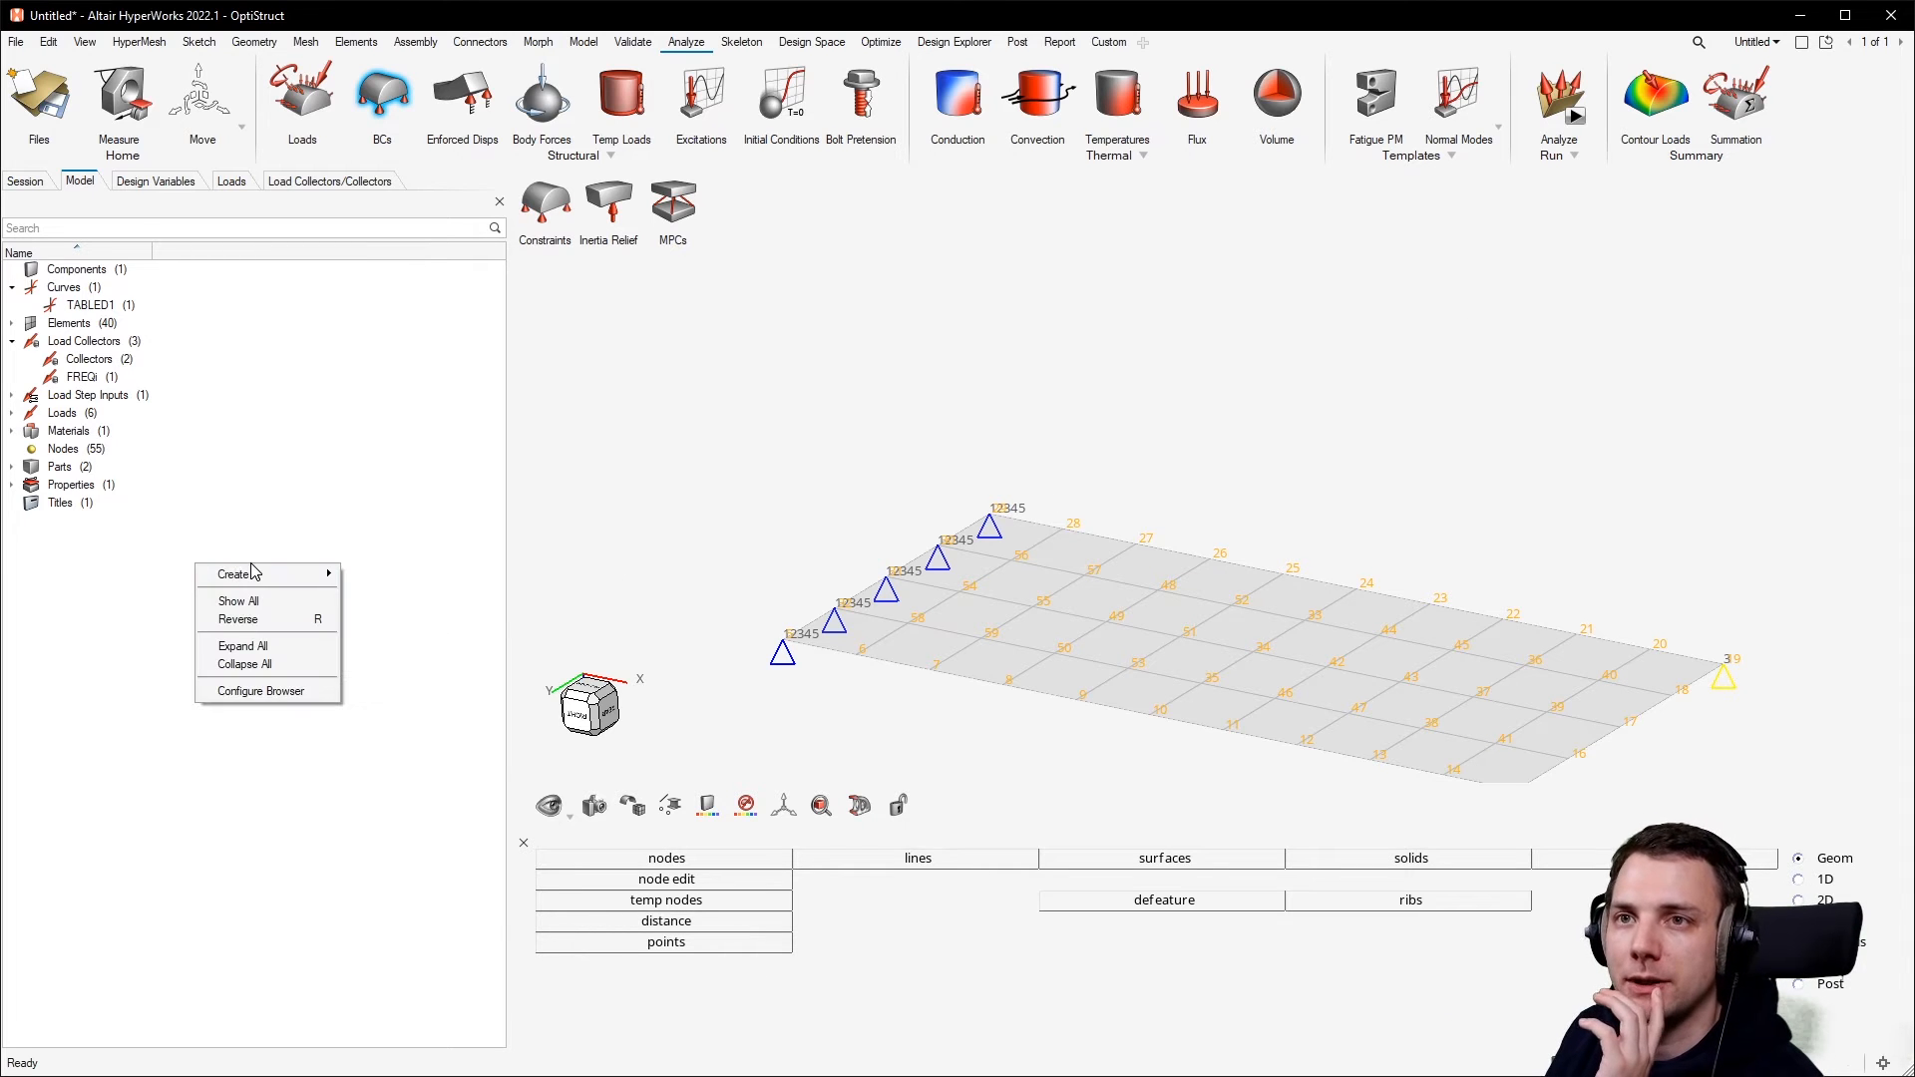
pyautogui.moveTo(277, 581)
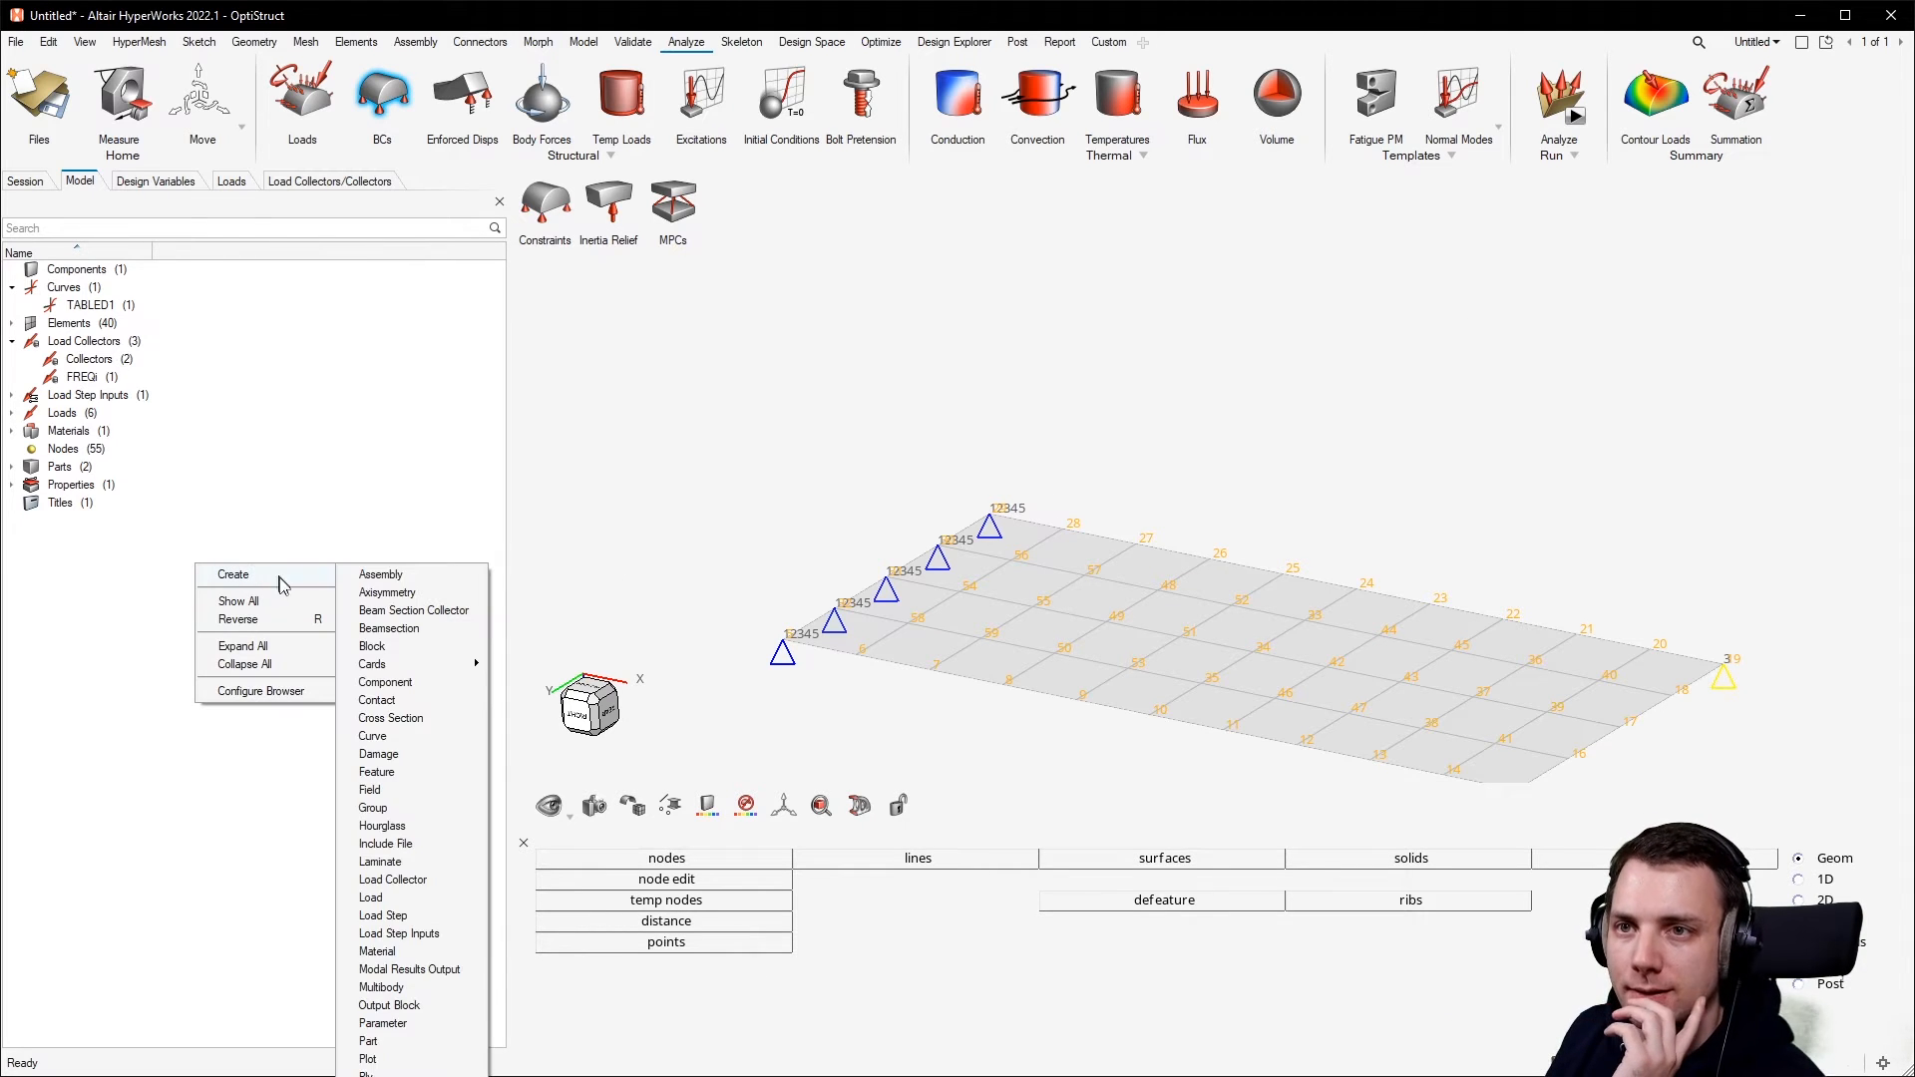
pyautogui.click(436, 917)
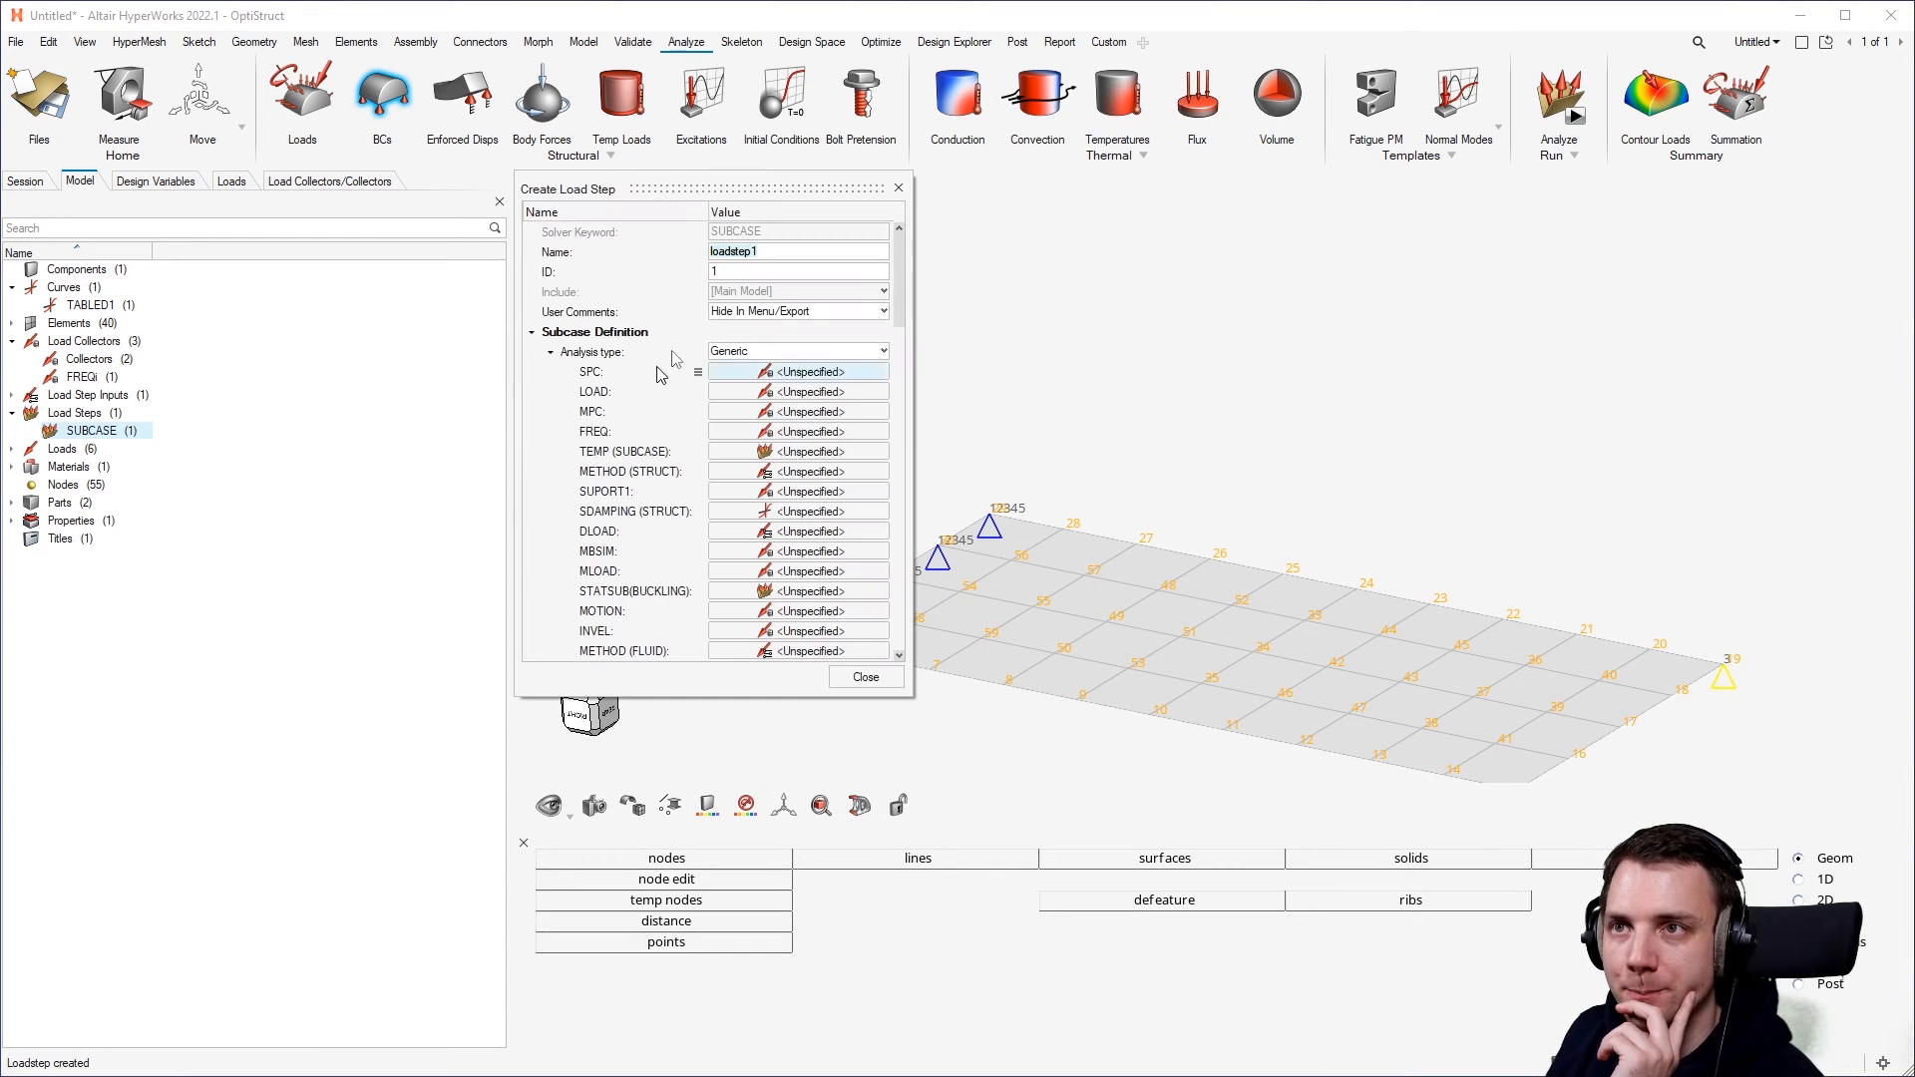
pyautogui.click(808, 353)
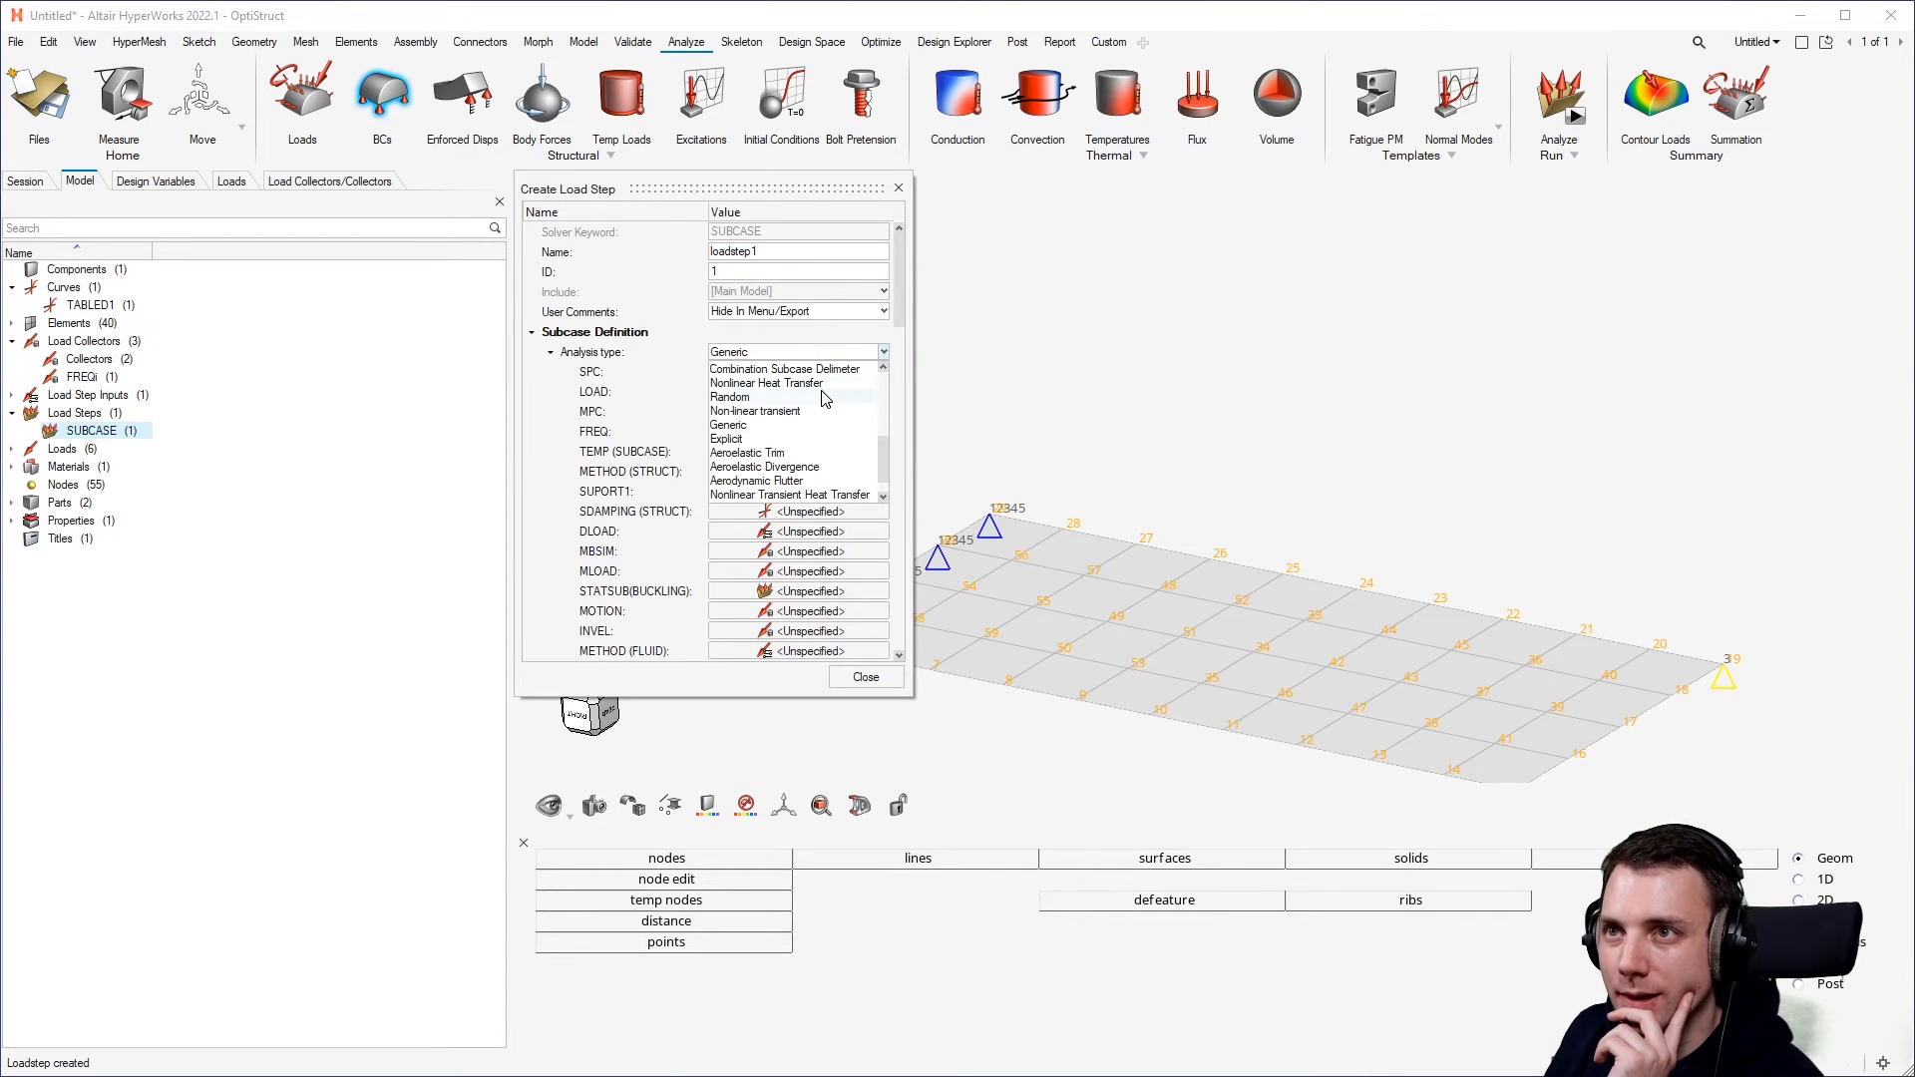
pyautogui.scroll(5, 823, 423)
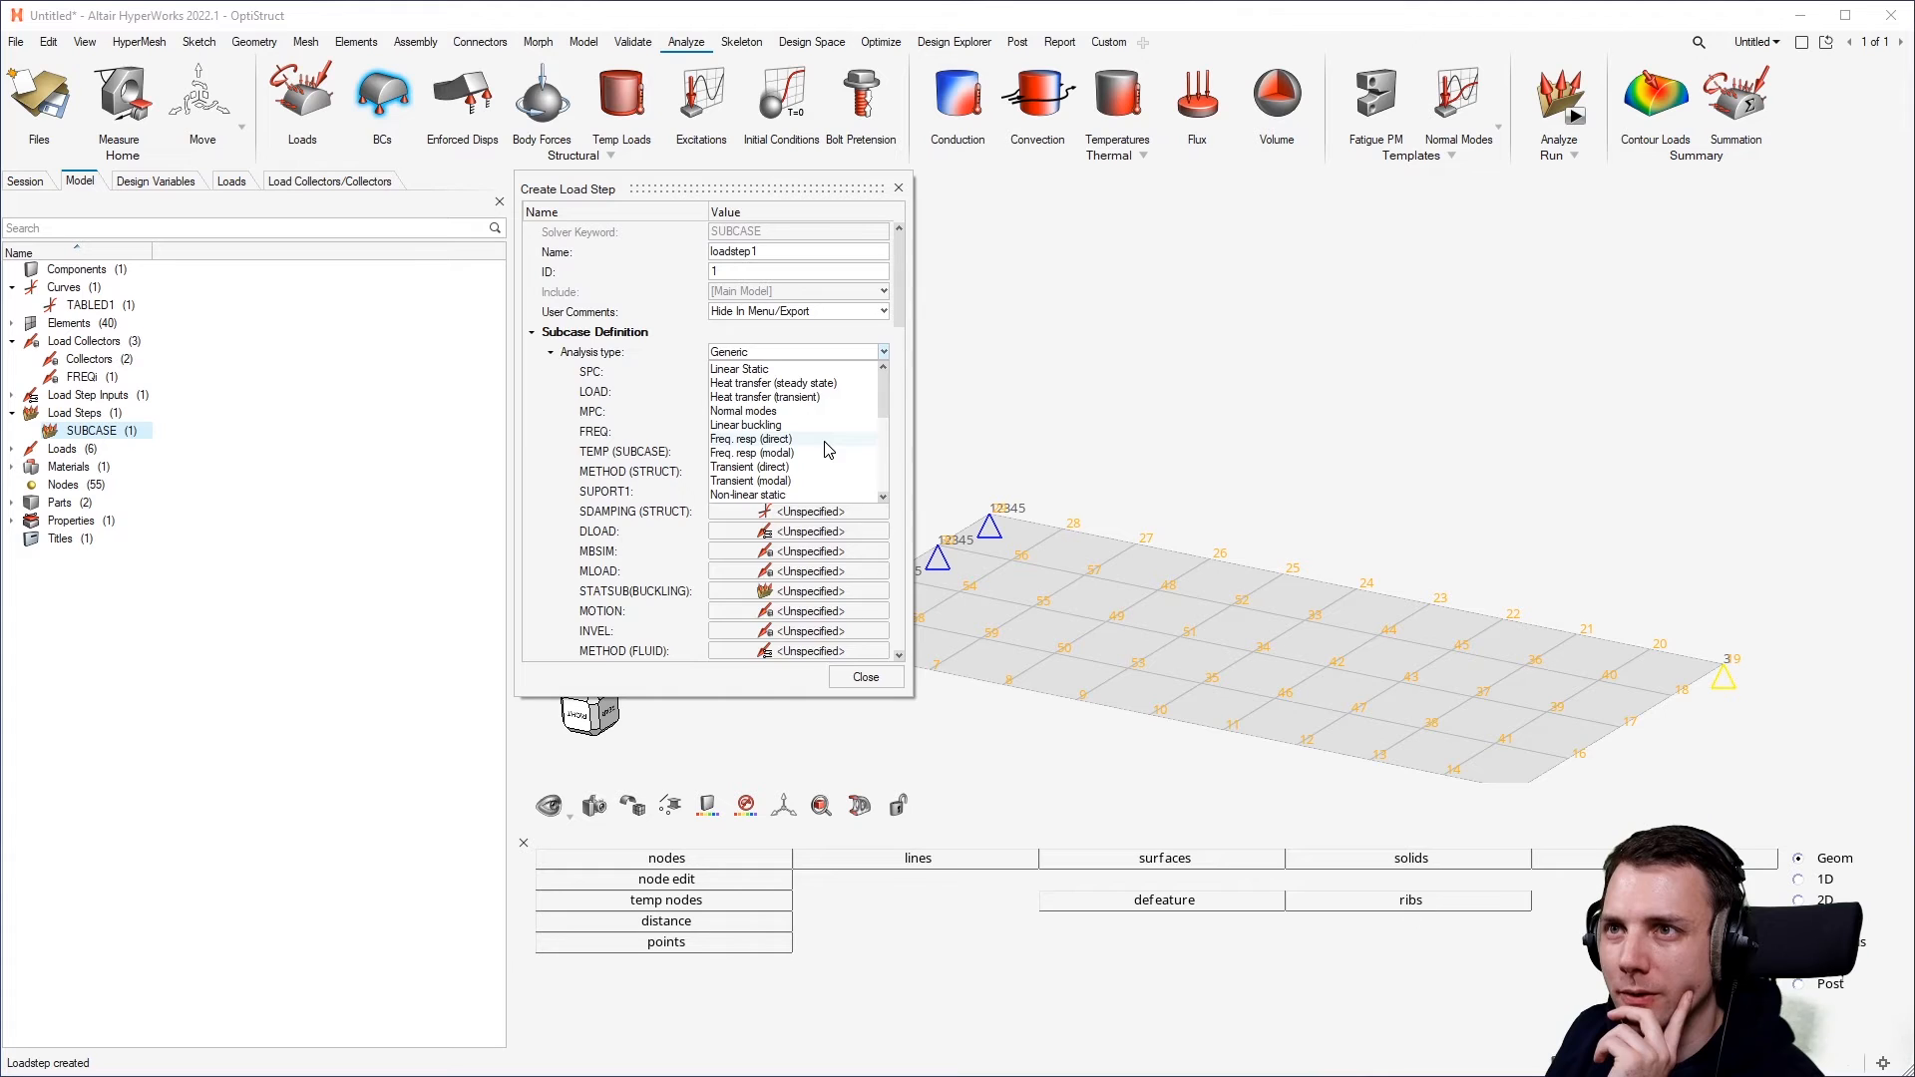
pyautogui.click(824, 441)
# Assign the spcs load collector as the SPC of the direct frequency response load step.
pyautogui.click(780, 371)
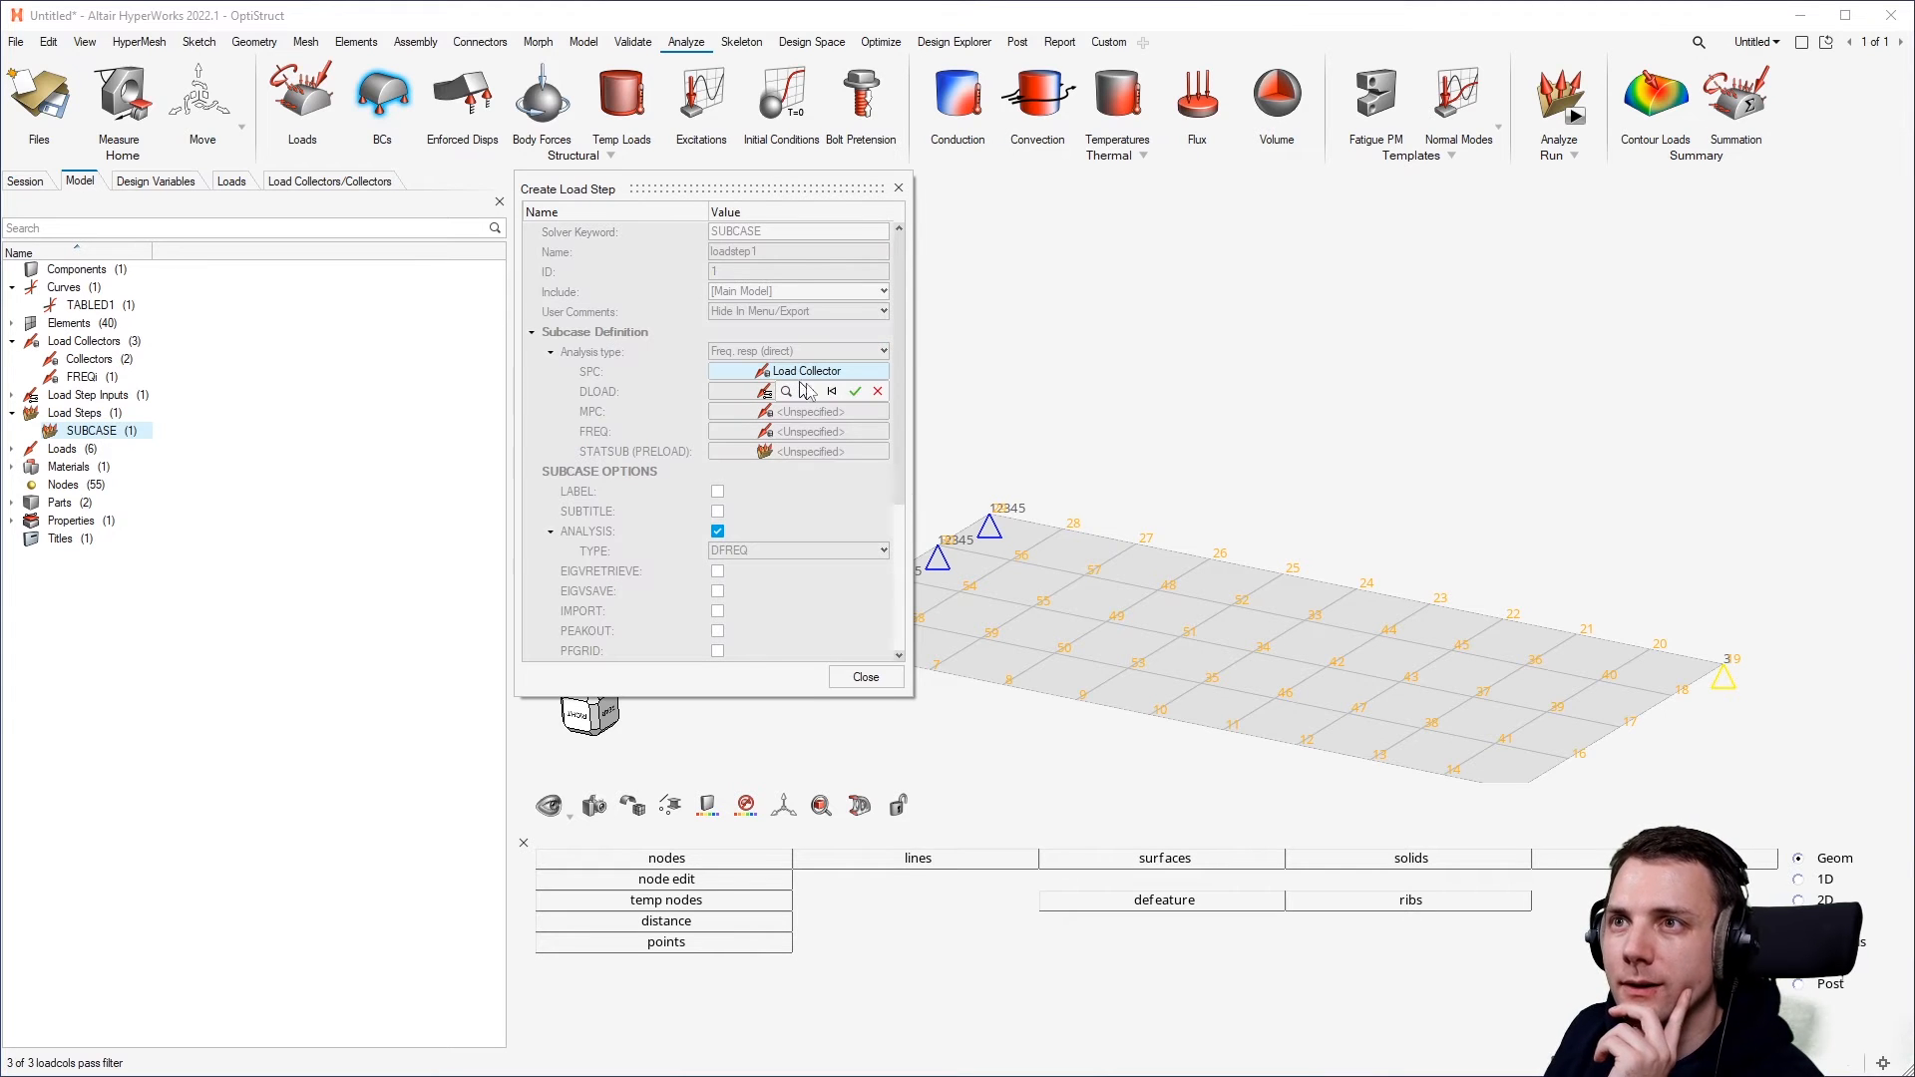
pyautogui.click(809, 391)
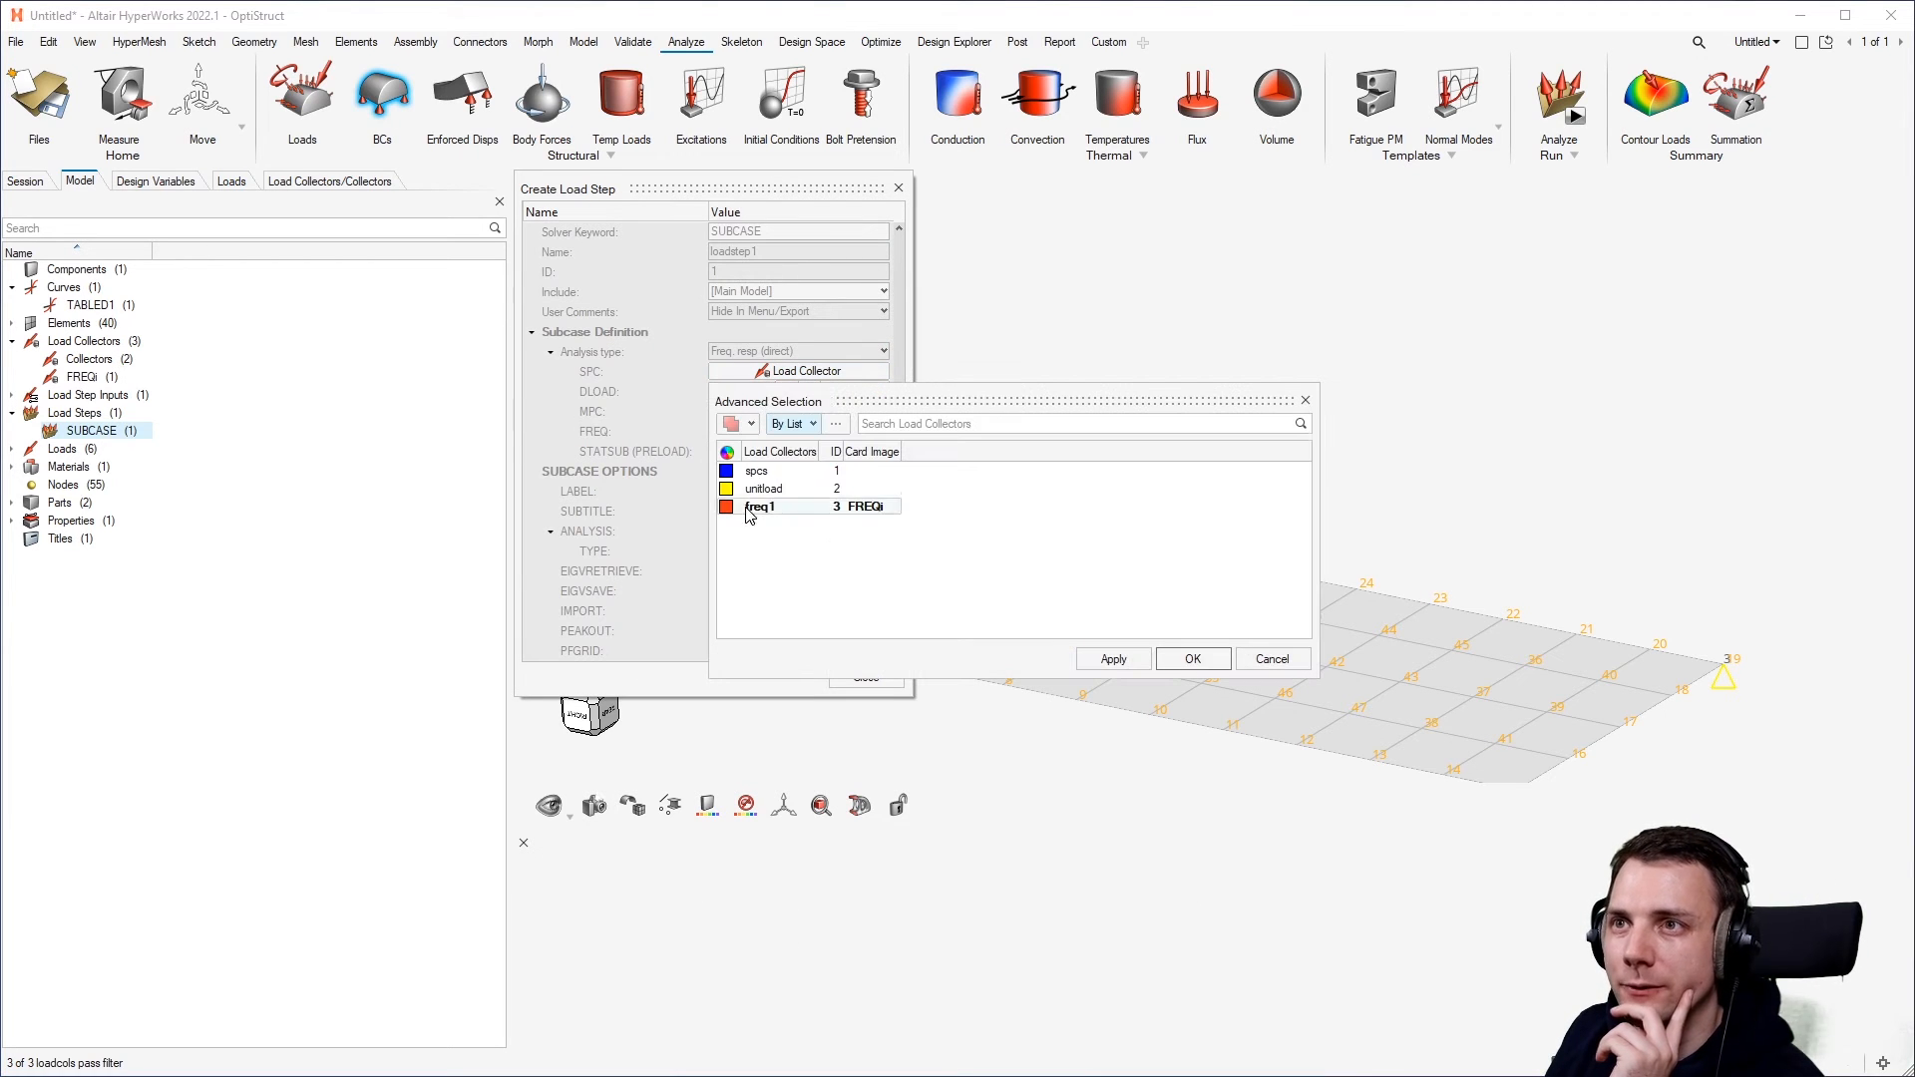
pyautogui.click(754, 471)
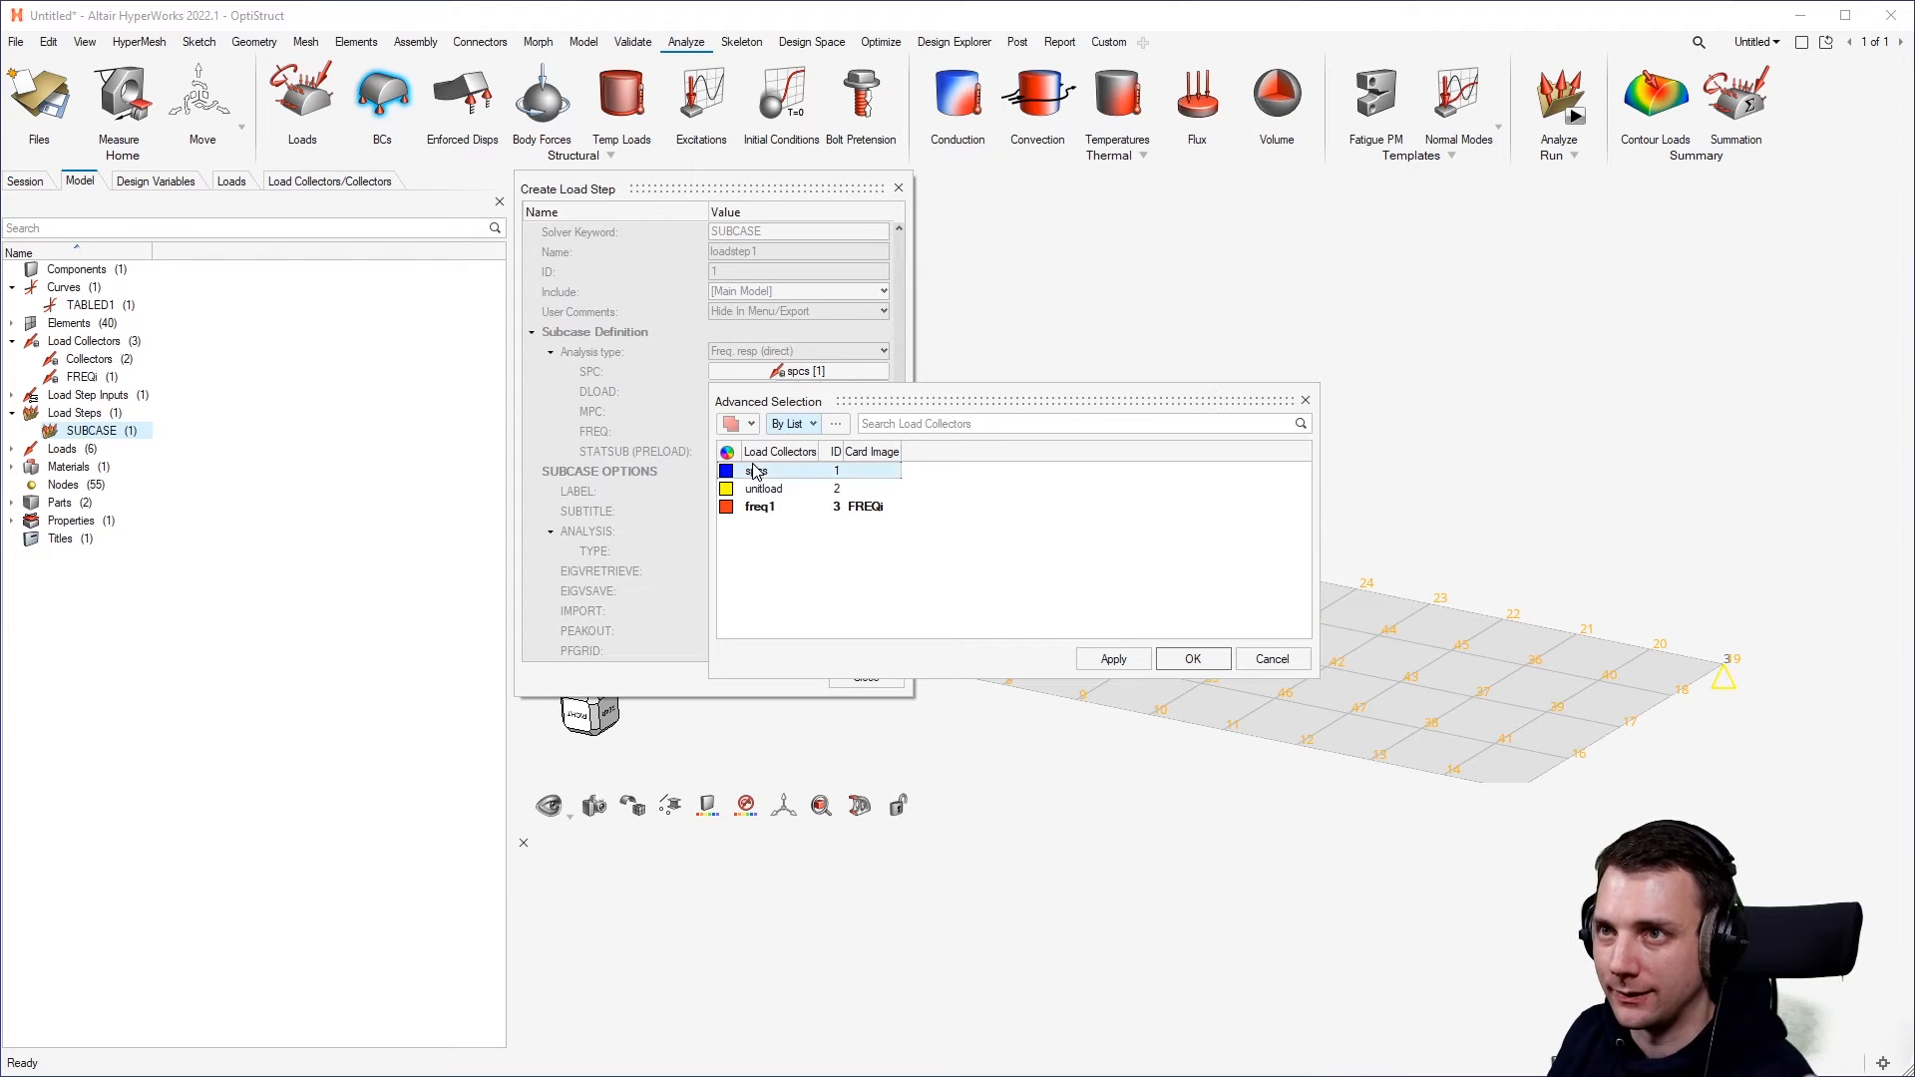
pyautogui.click(1193, 659)
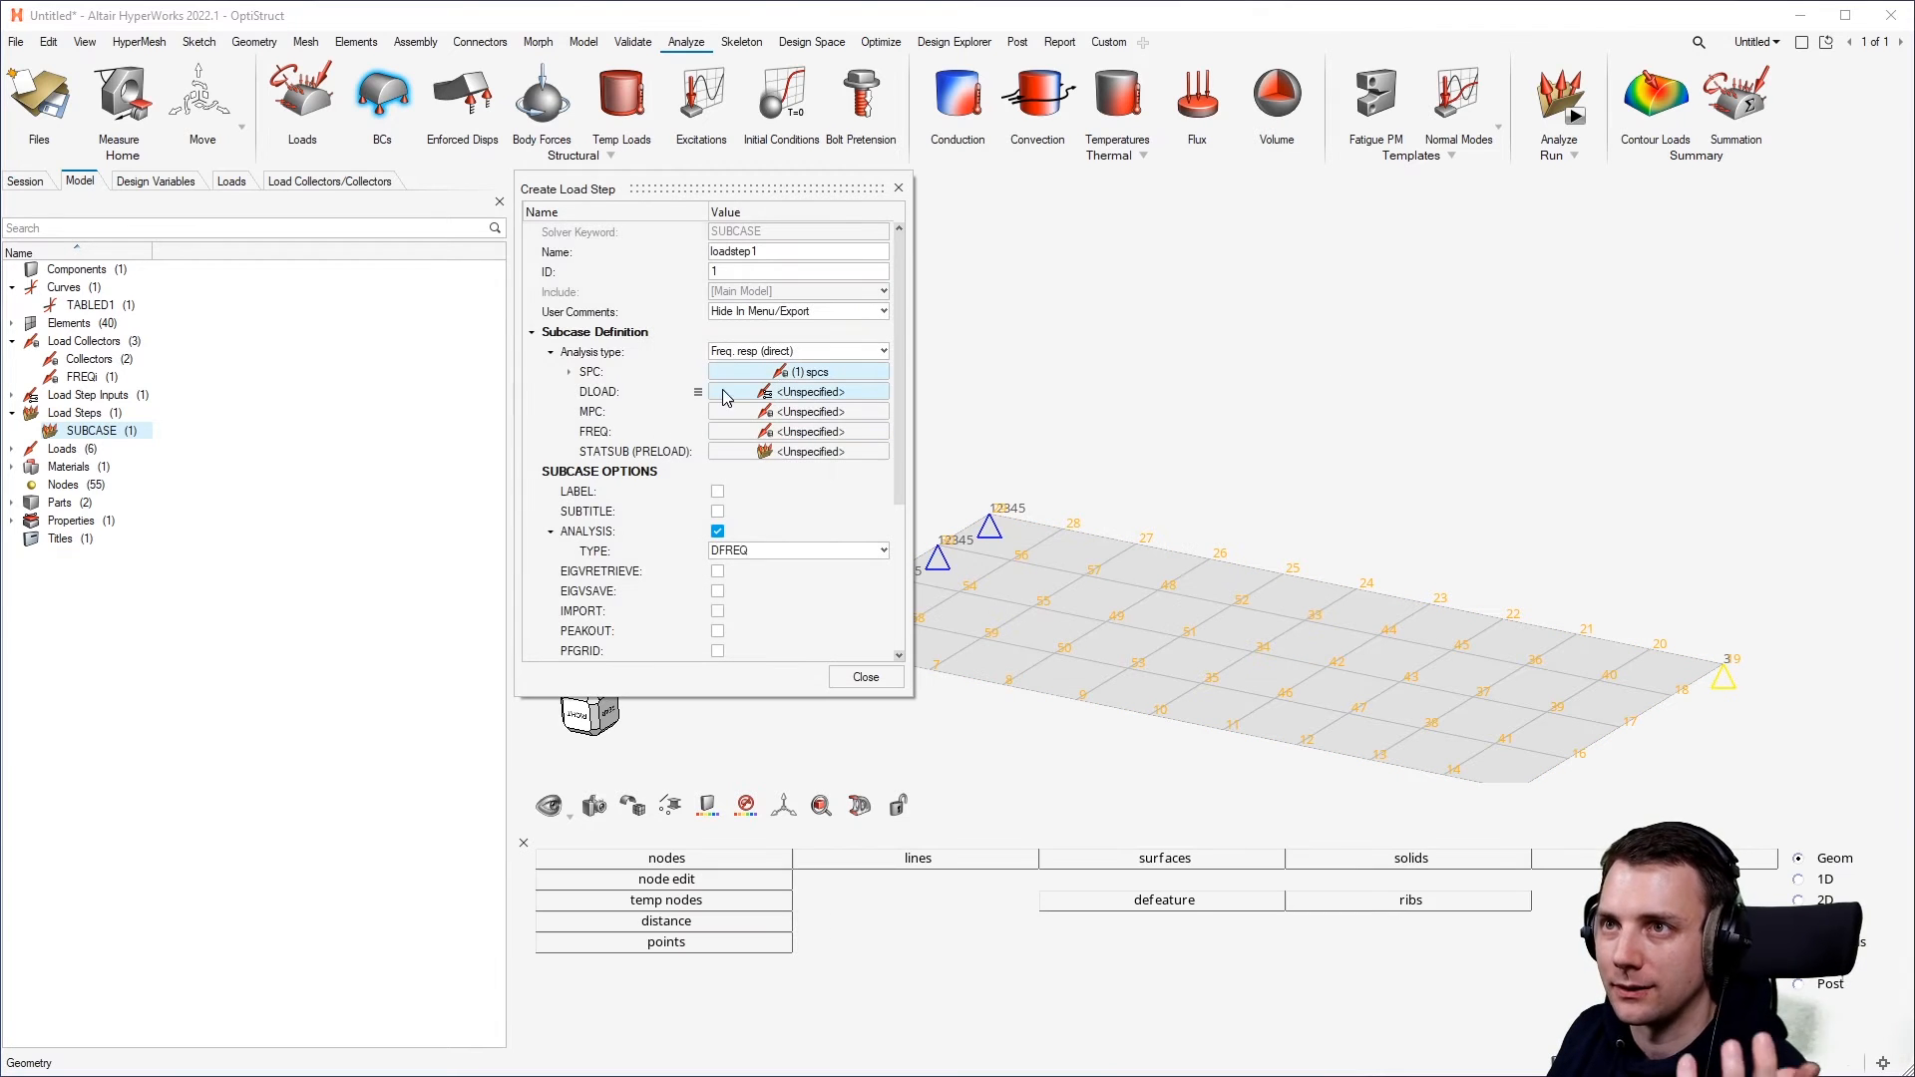
# Assign the rload2 load step input as the DLOAD of the load step.
pyautogui.click(830, 390)
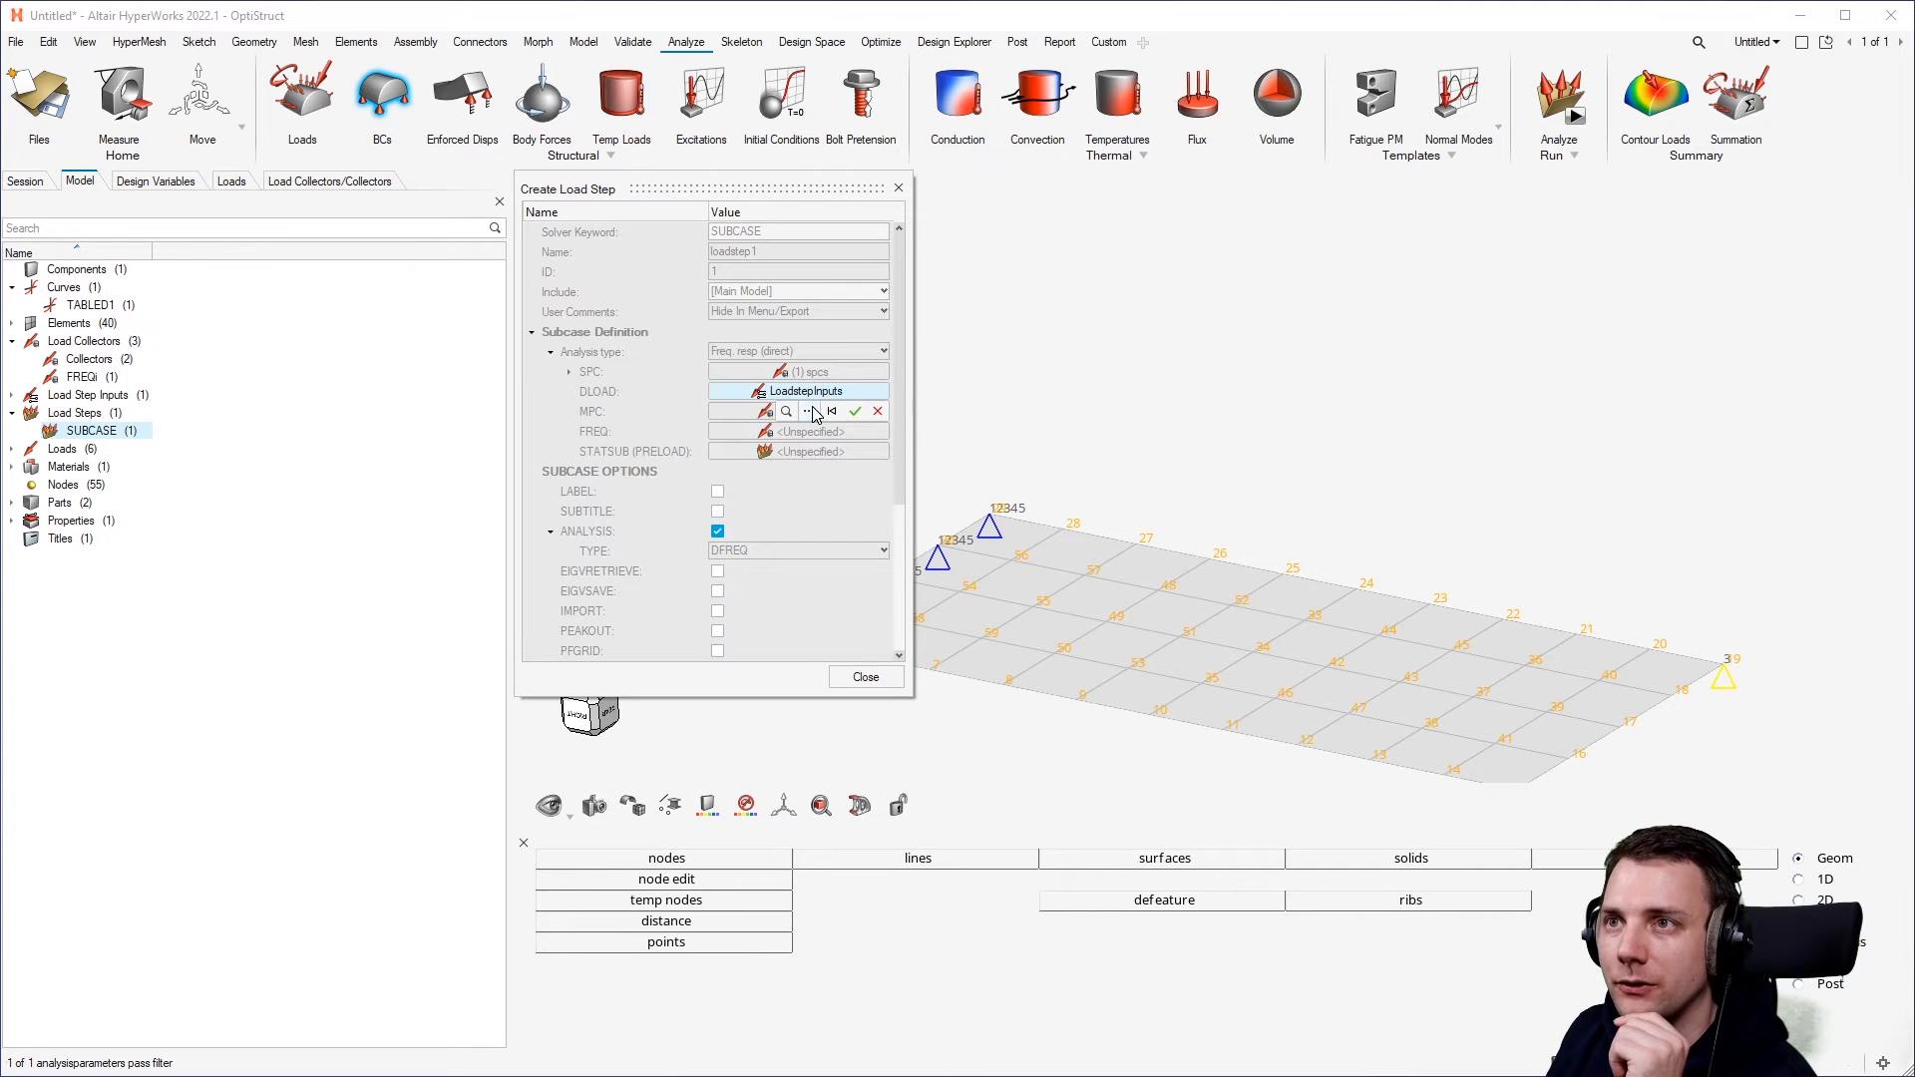
pyautogui.click(810, 411)
pyautogui.click(783, 492)
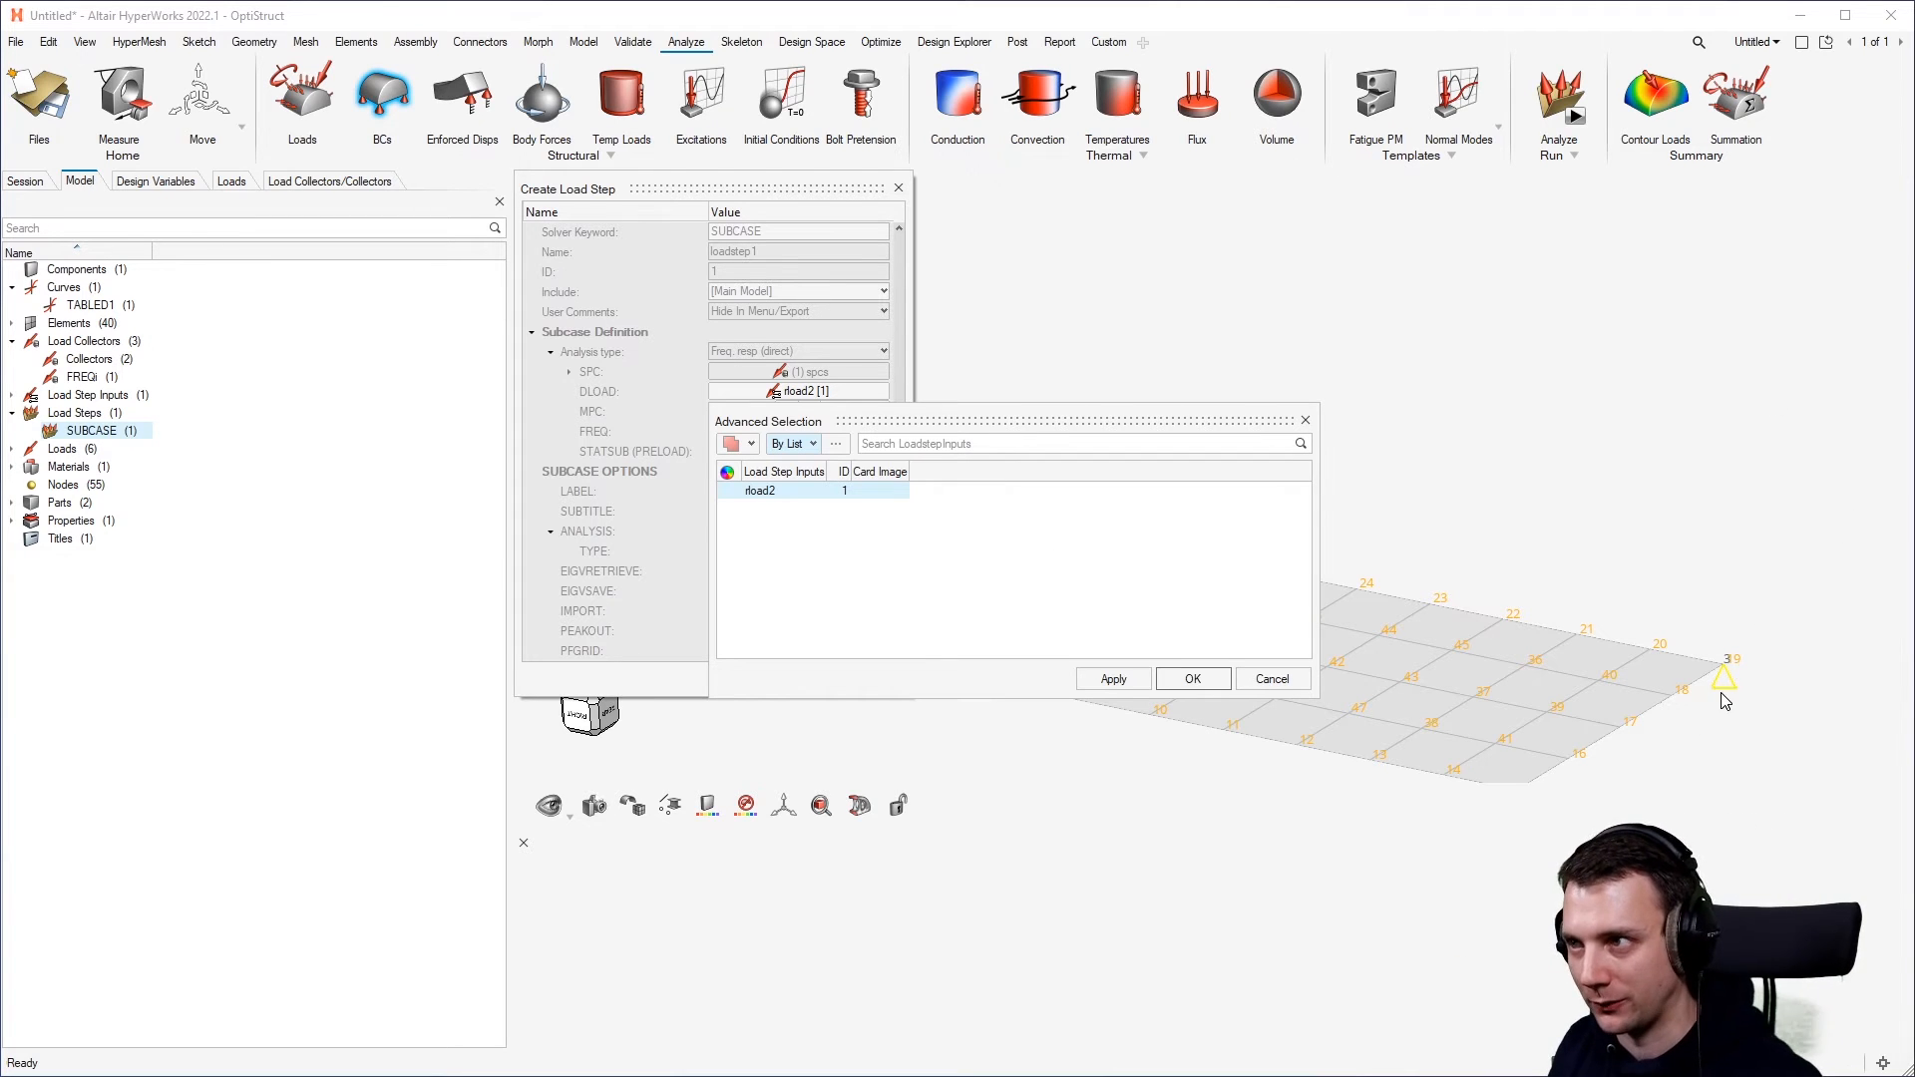
pyautogui.click(1197, 680)
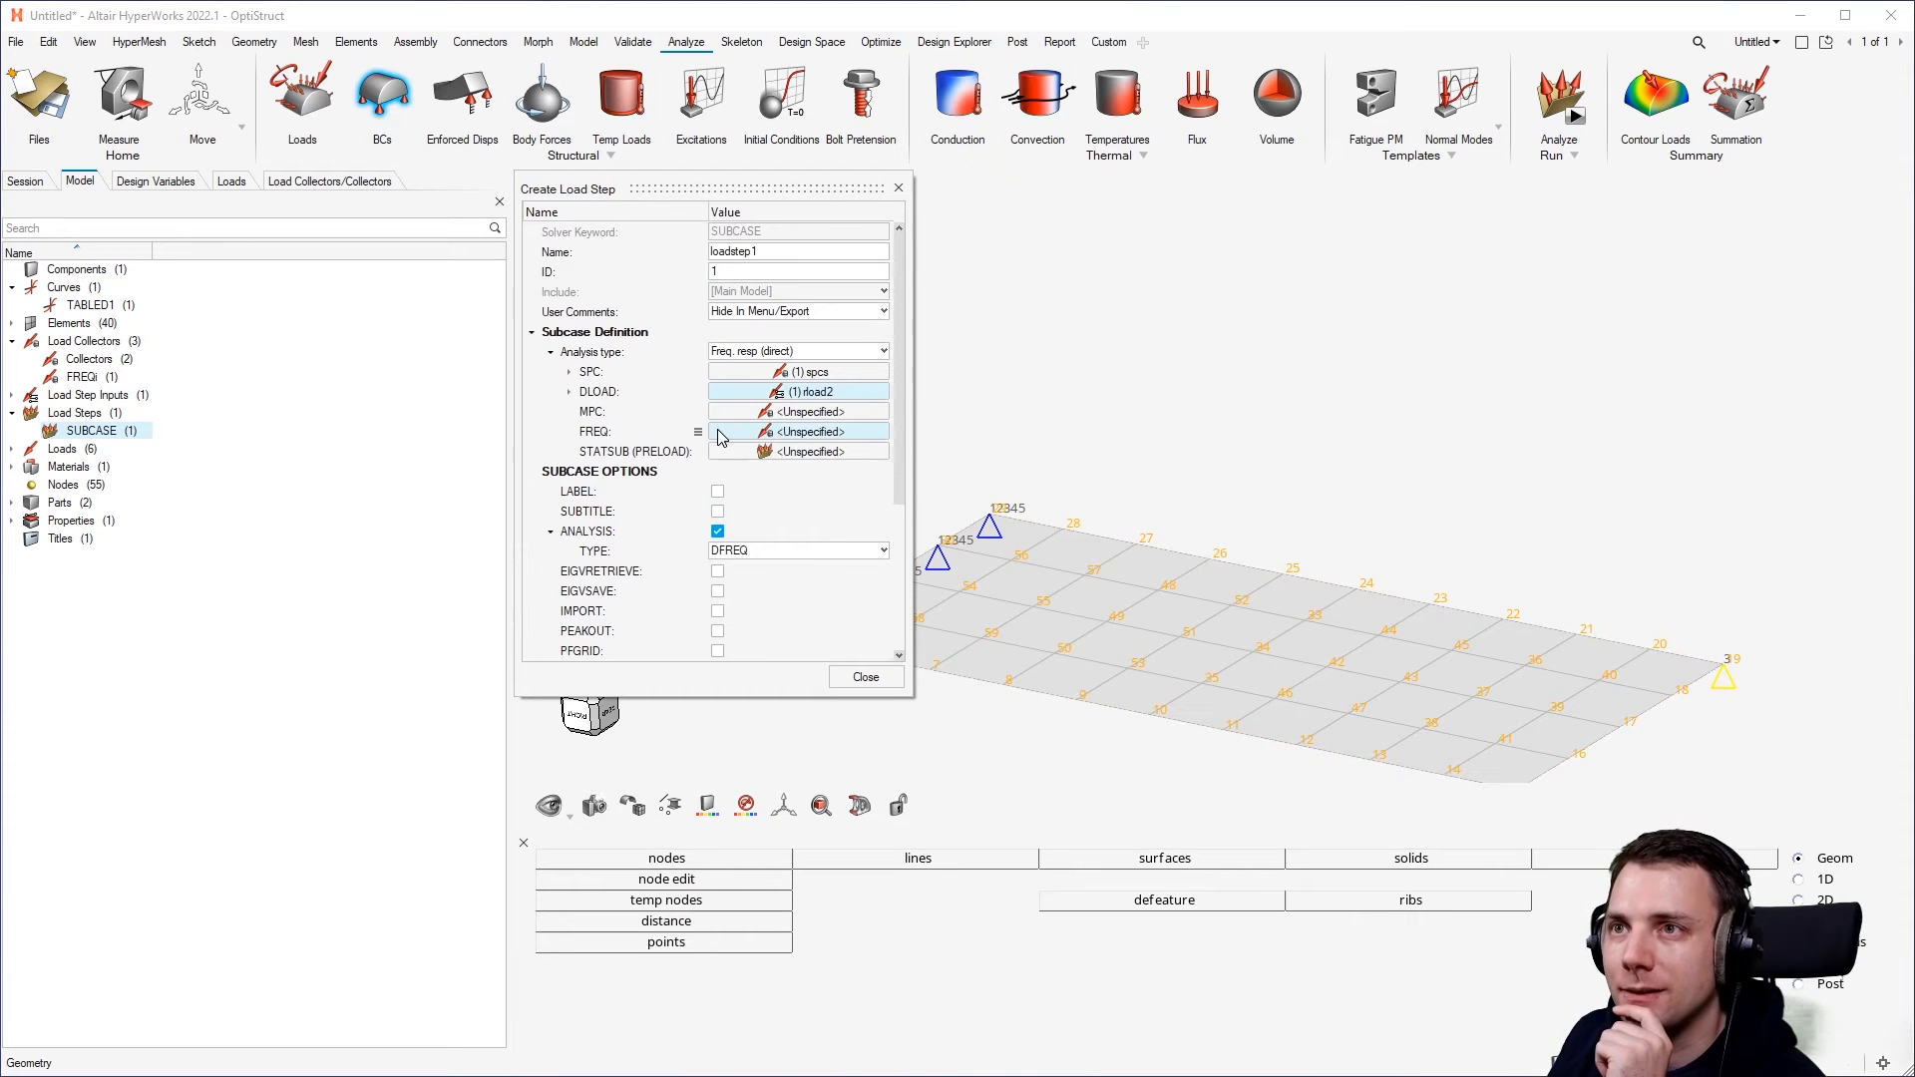
# Start the load collector selection for the load step's FREQ reference.
pyautogui.click(767, 433)
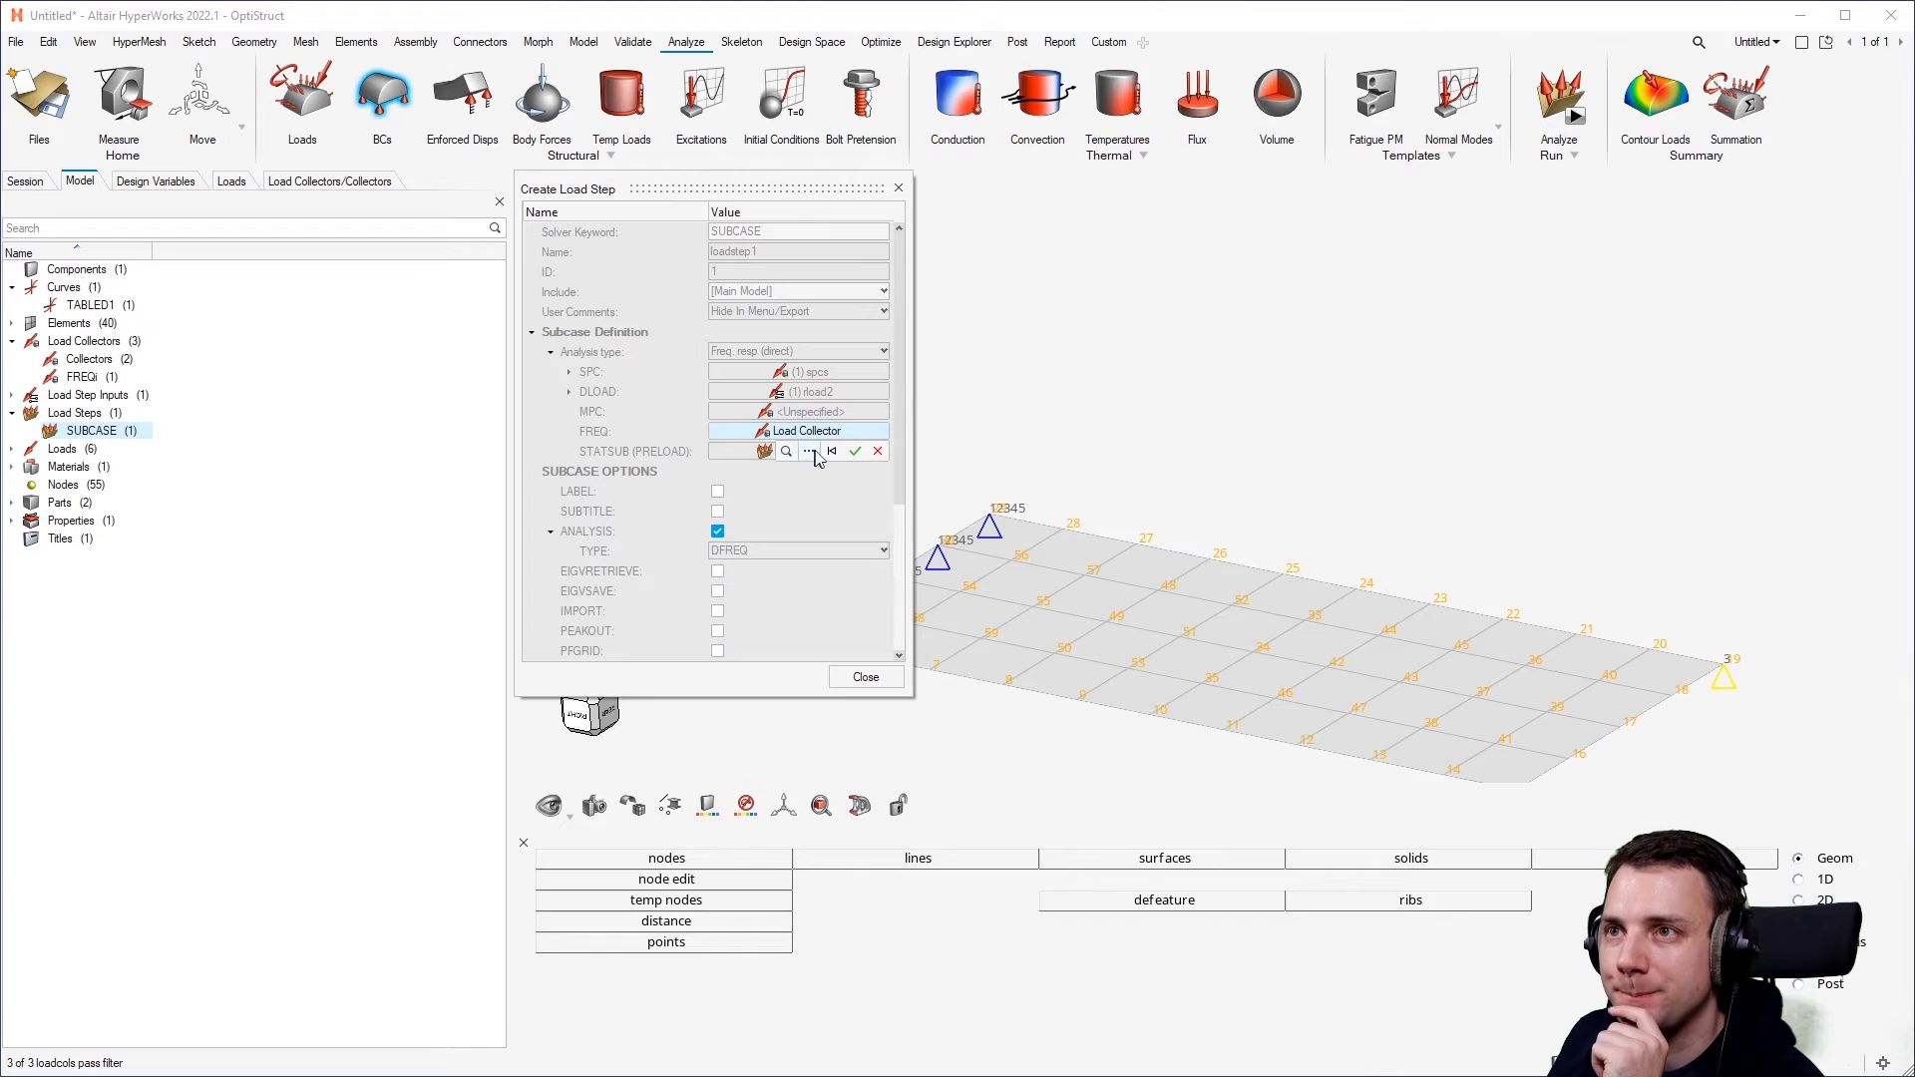
# Assign the freq1 load collector as the load step's FREQ entry and finish the load step definition.
pyautogui.click(809, 451)
pyautogui.click(784, 567)
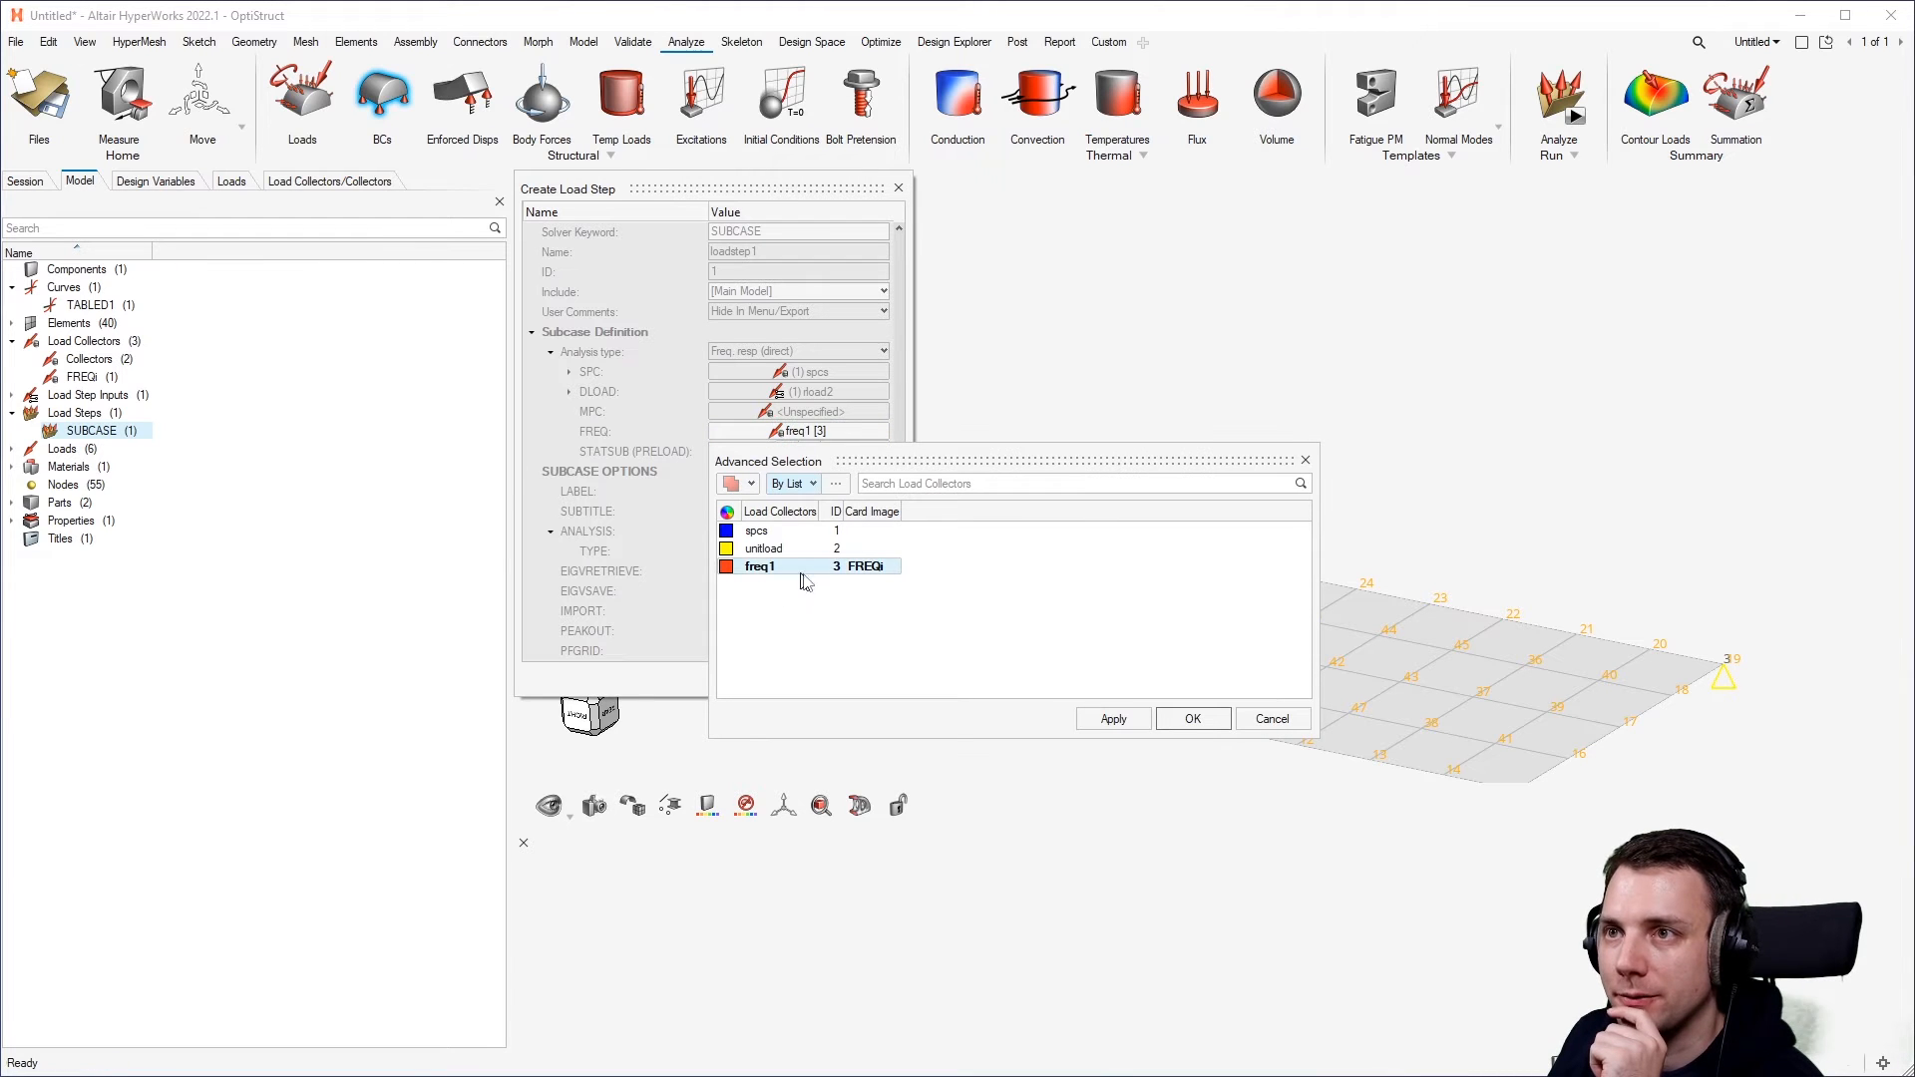
pyautogui.click(1200, 718)
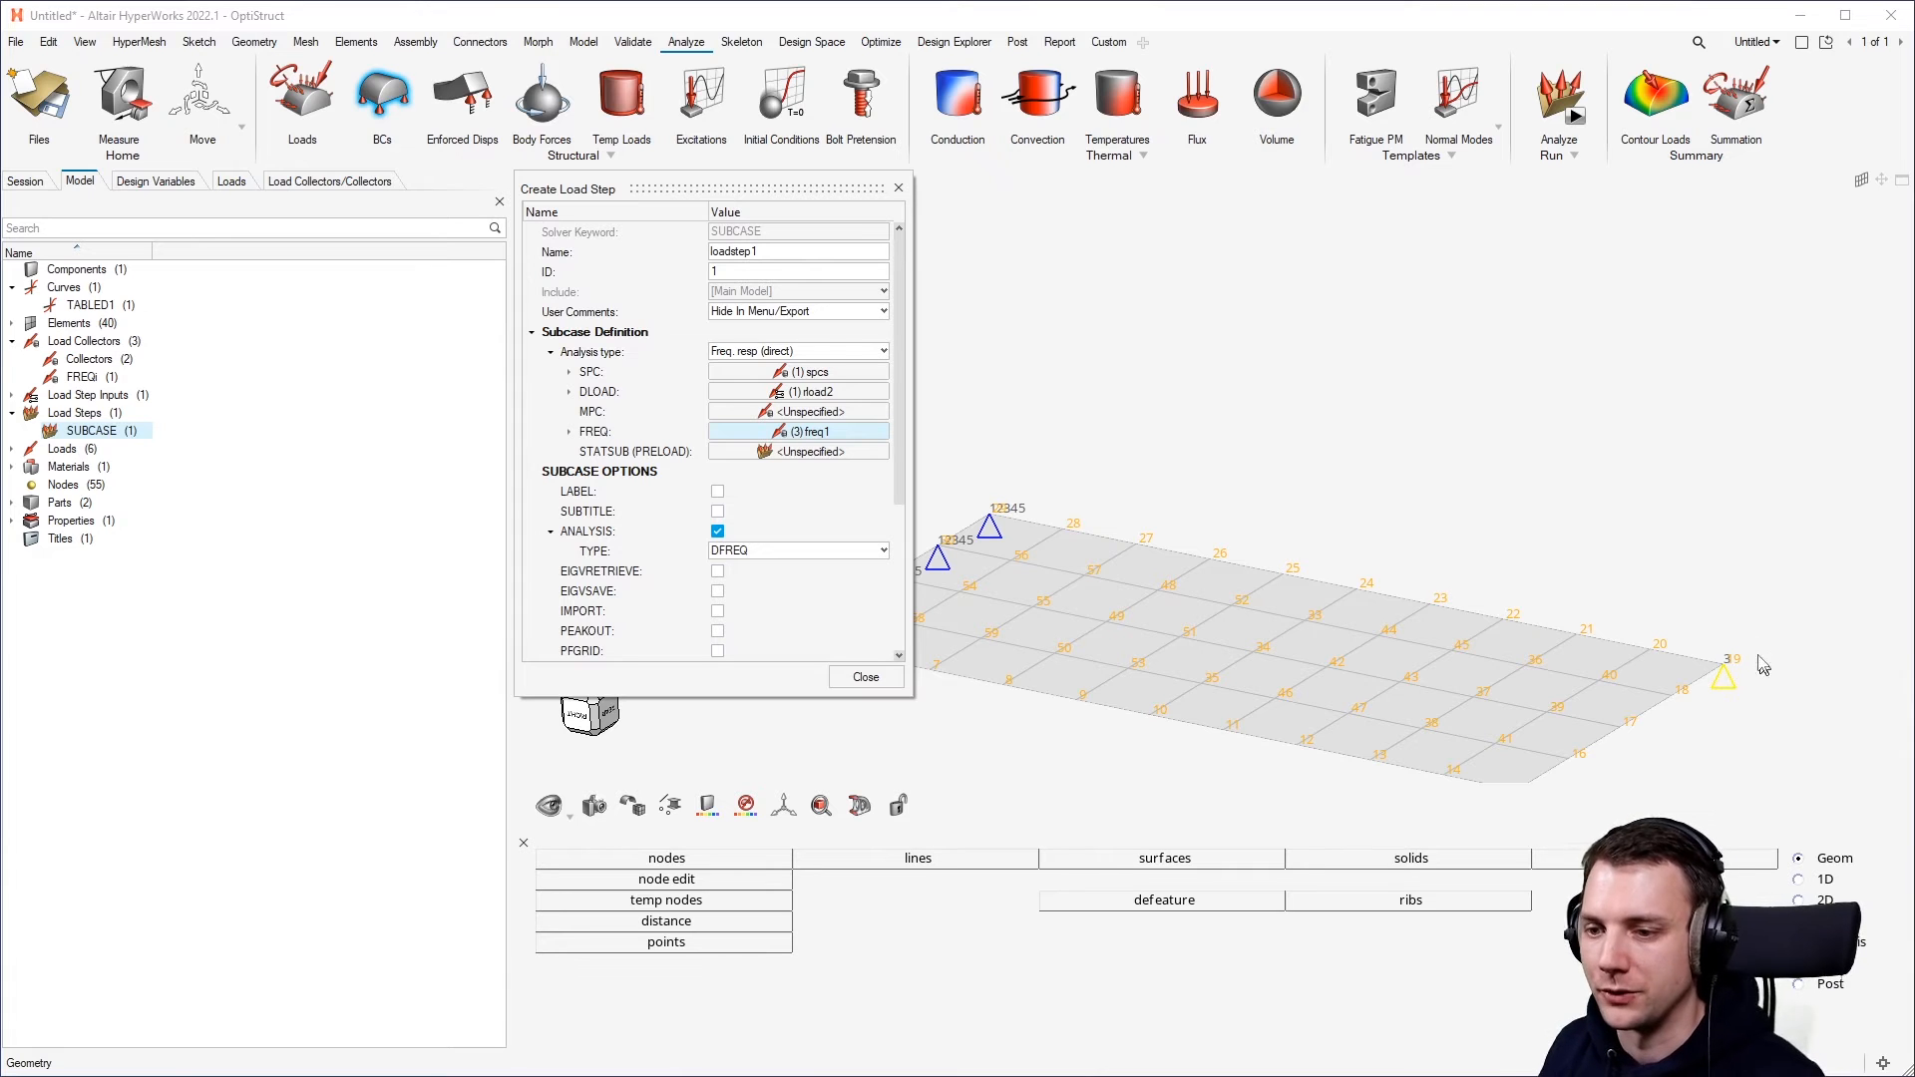
pyautogui.click(864, 677)
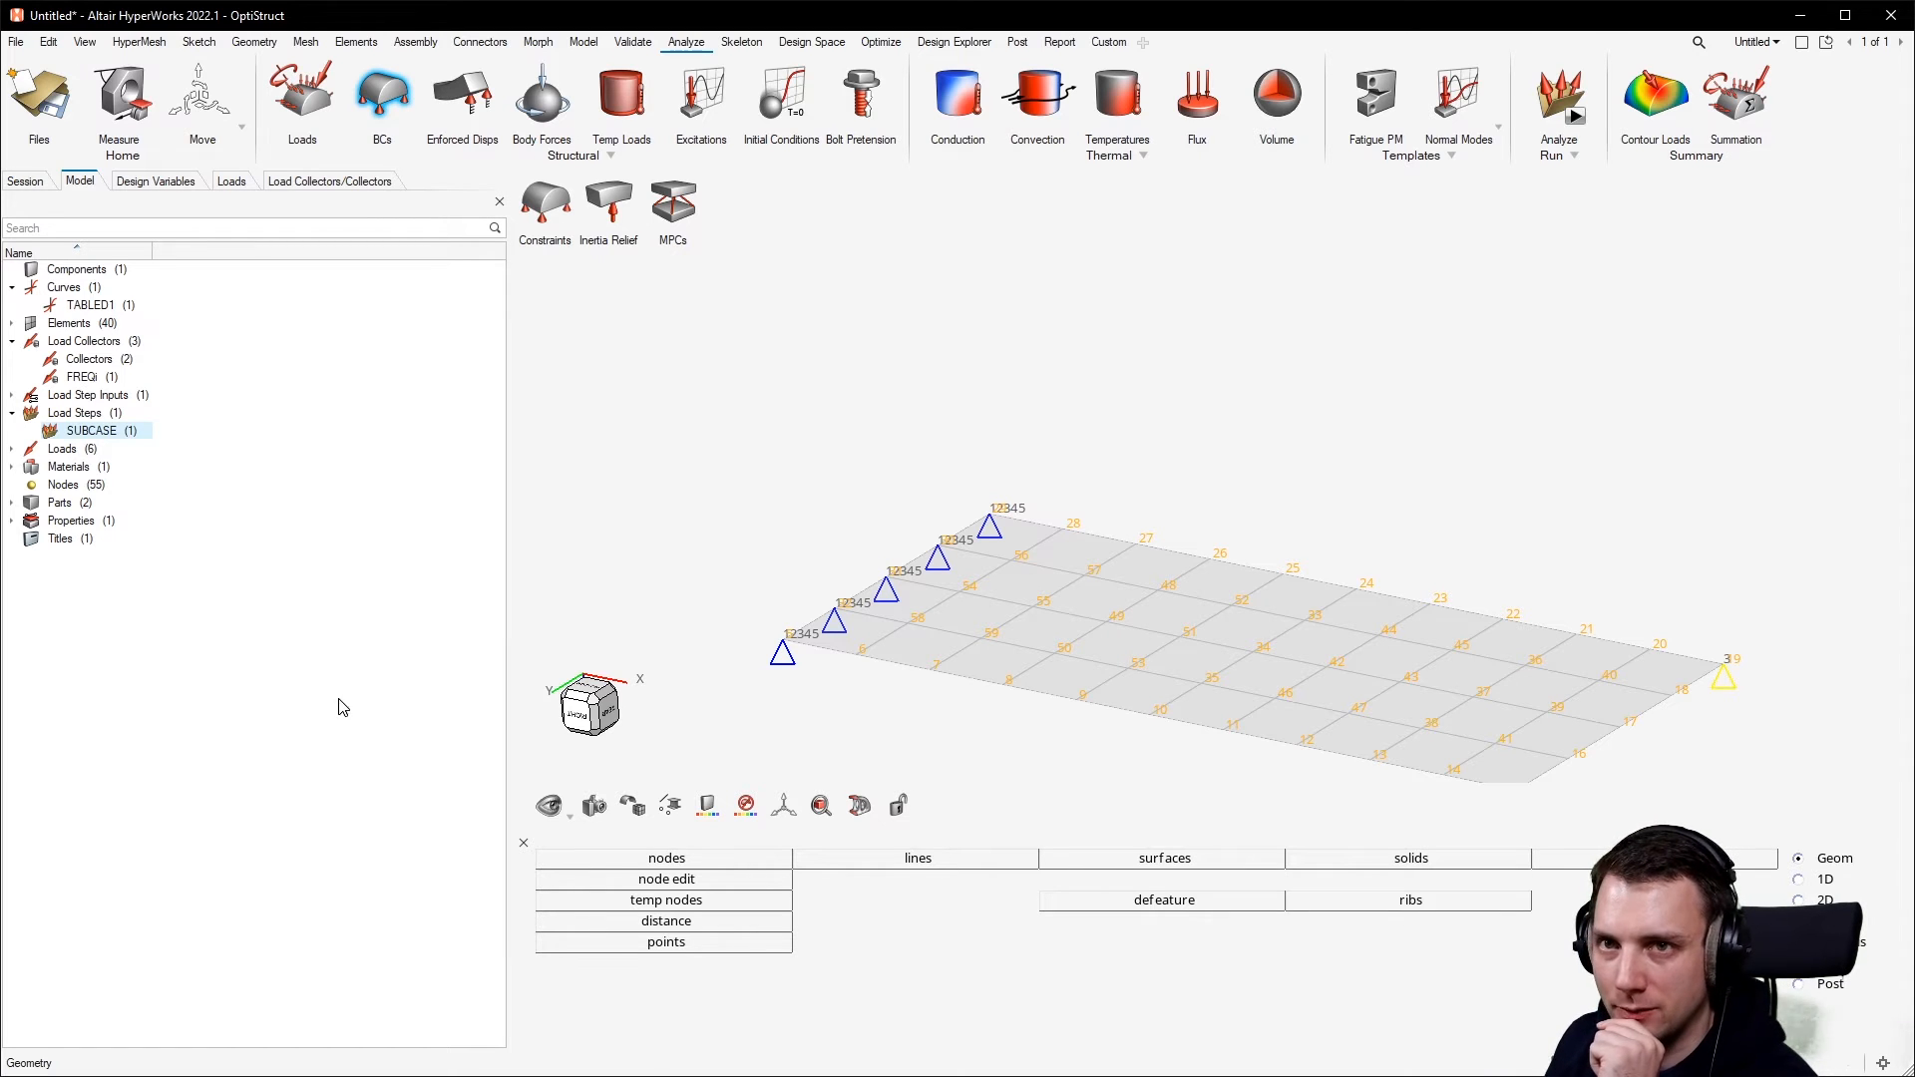
# Create a new set in the model and set its card image to <None>.
pyautogui.rightClick(203, 619)
pyautogui.moveTo(240, 627)
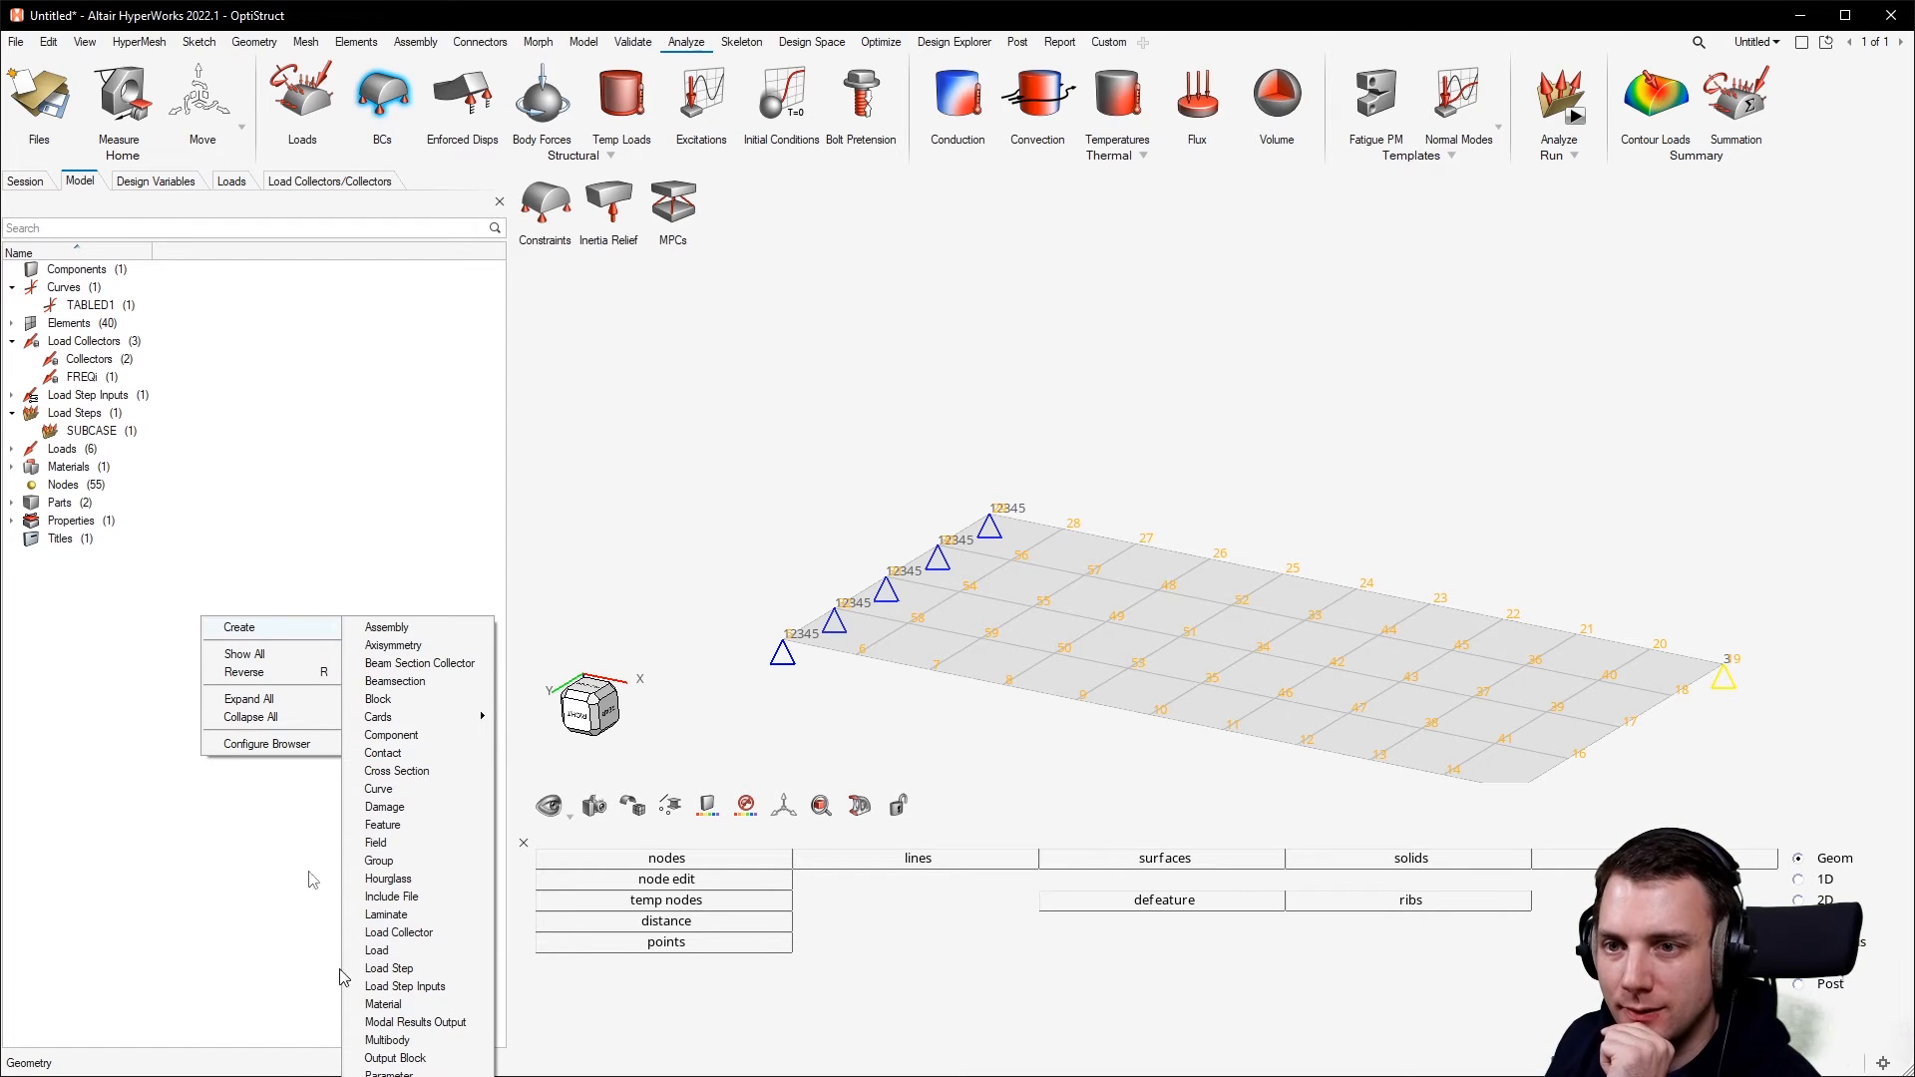
pyautogui.rightClick(330, 324)
pyautogui.moveTo(404, 337)
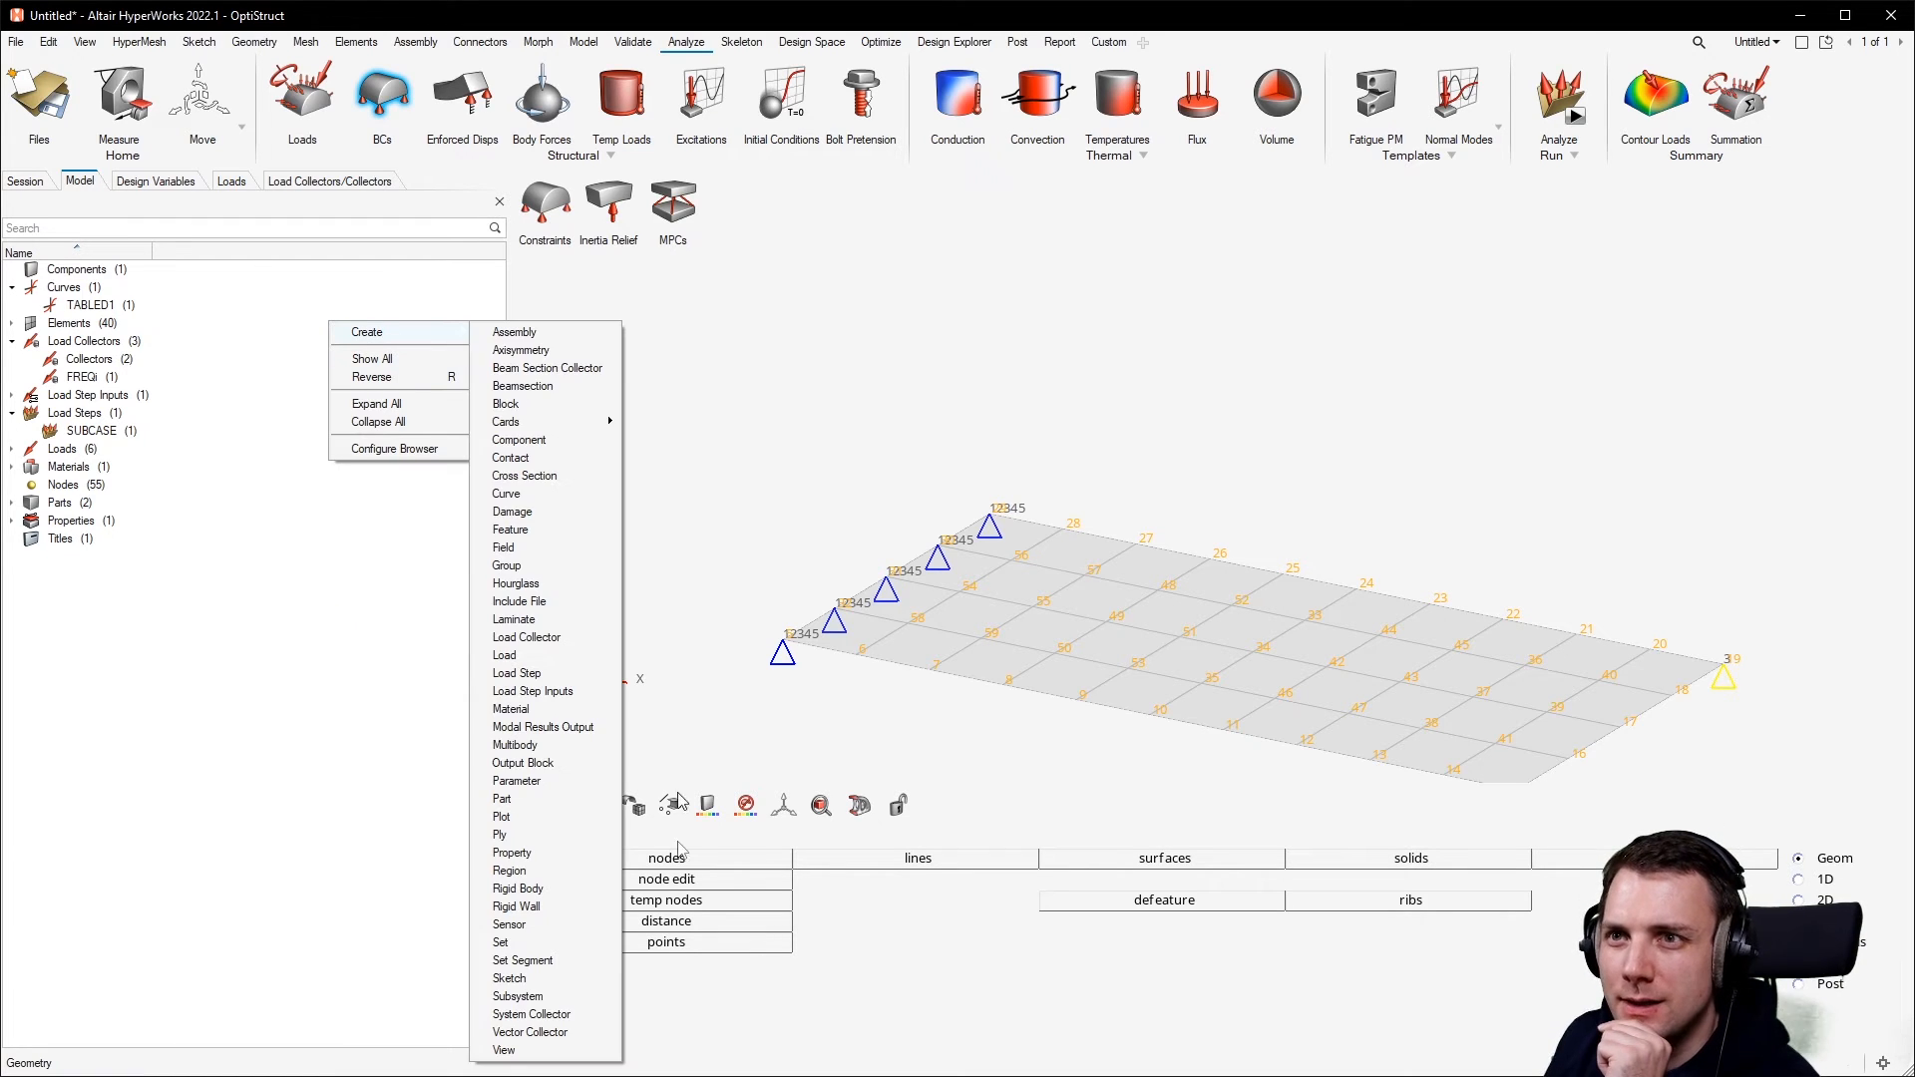
pyautogui.click(578, 947)
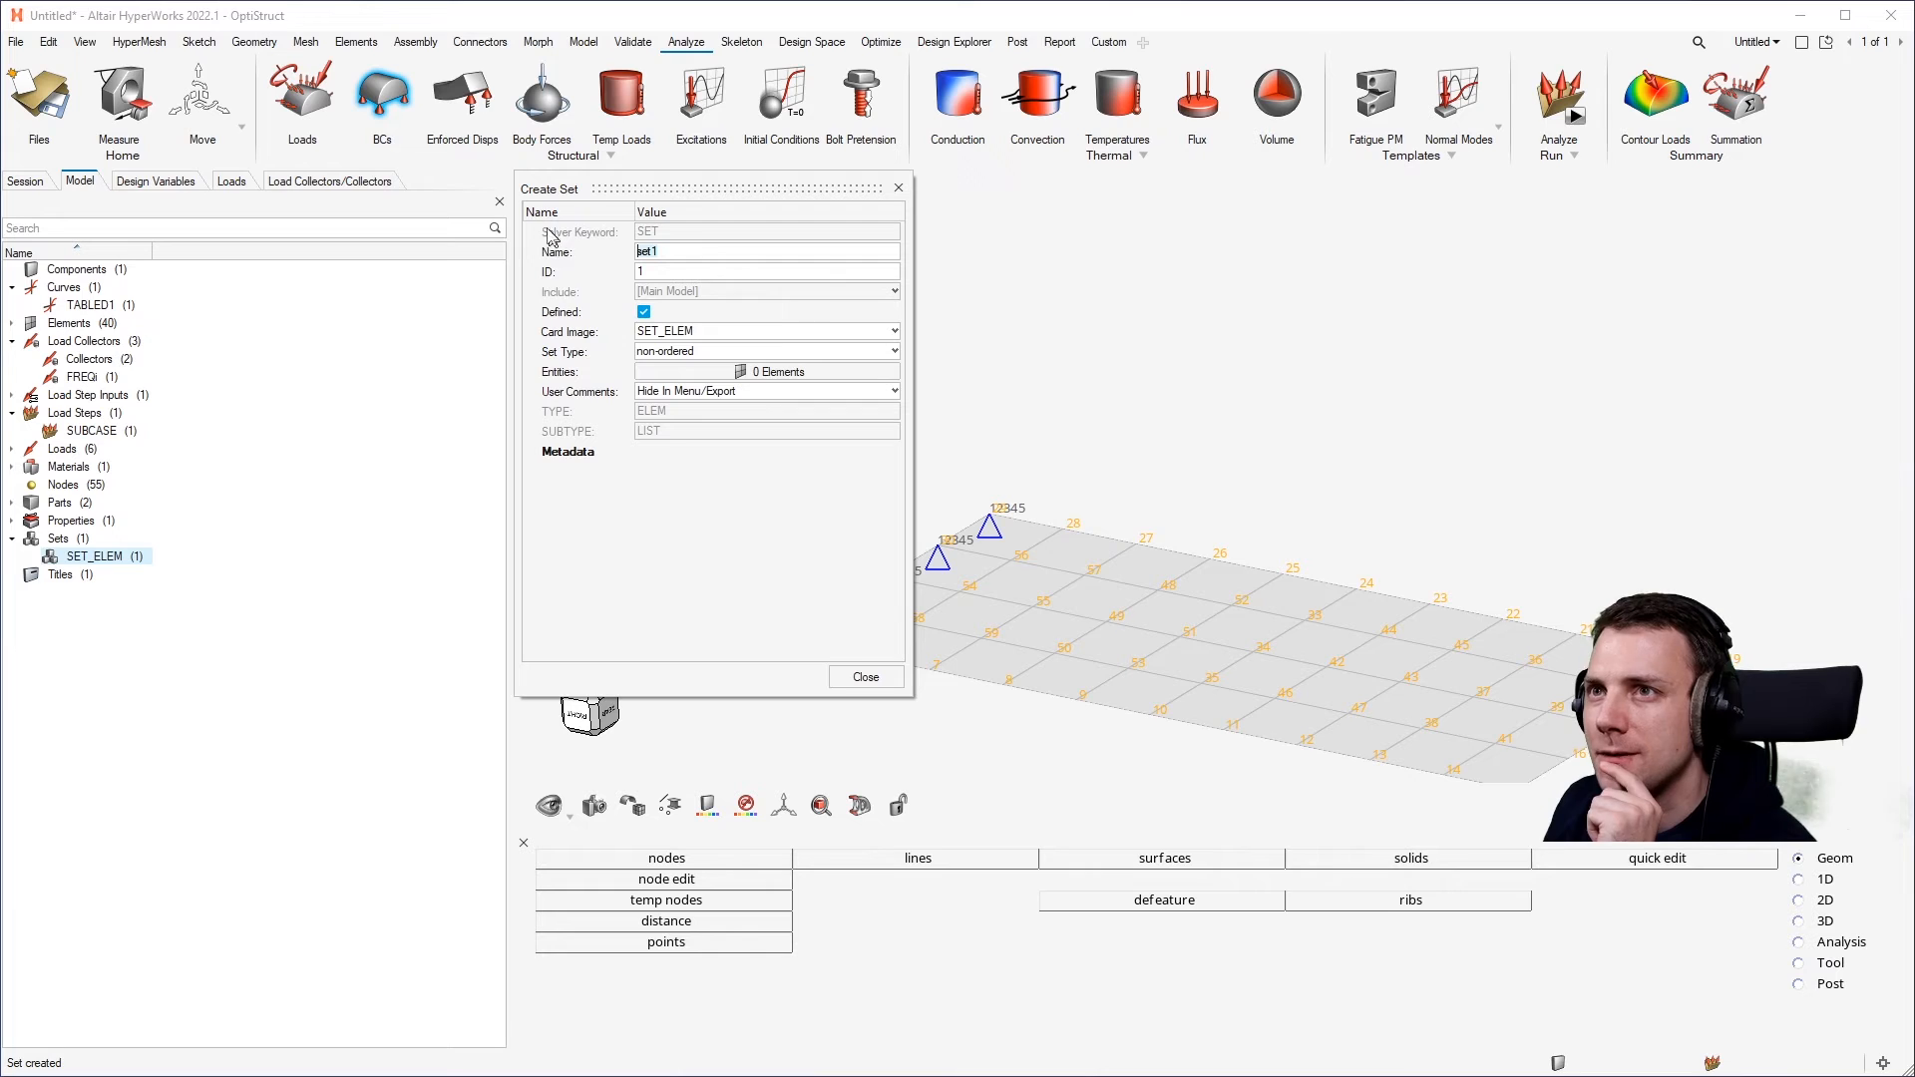
pyautogui.click(763, 335)
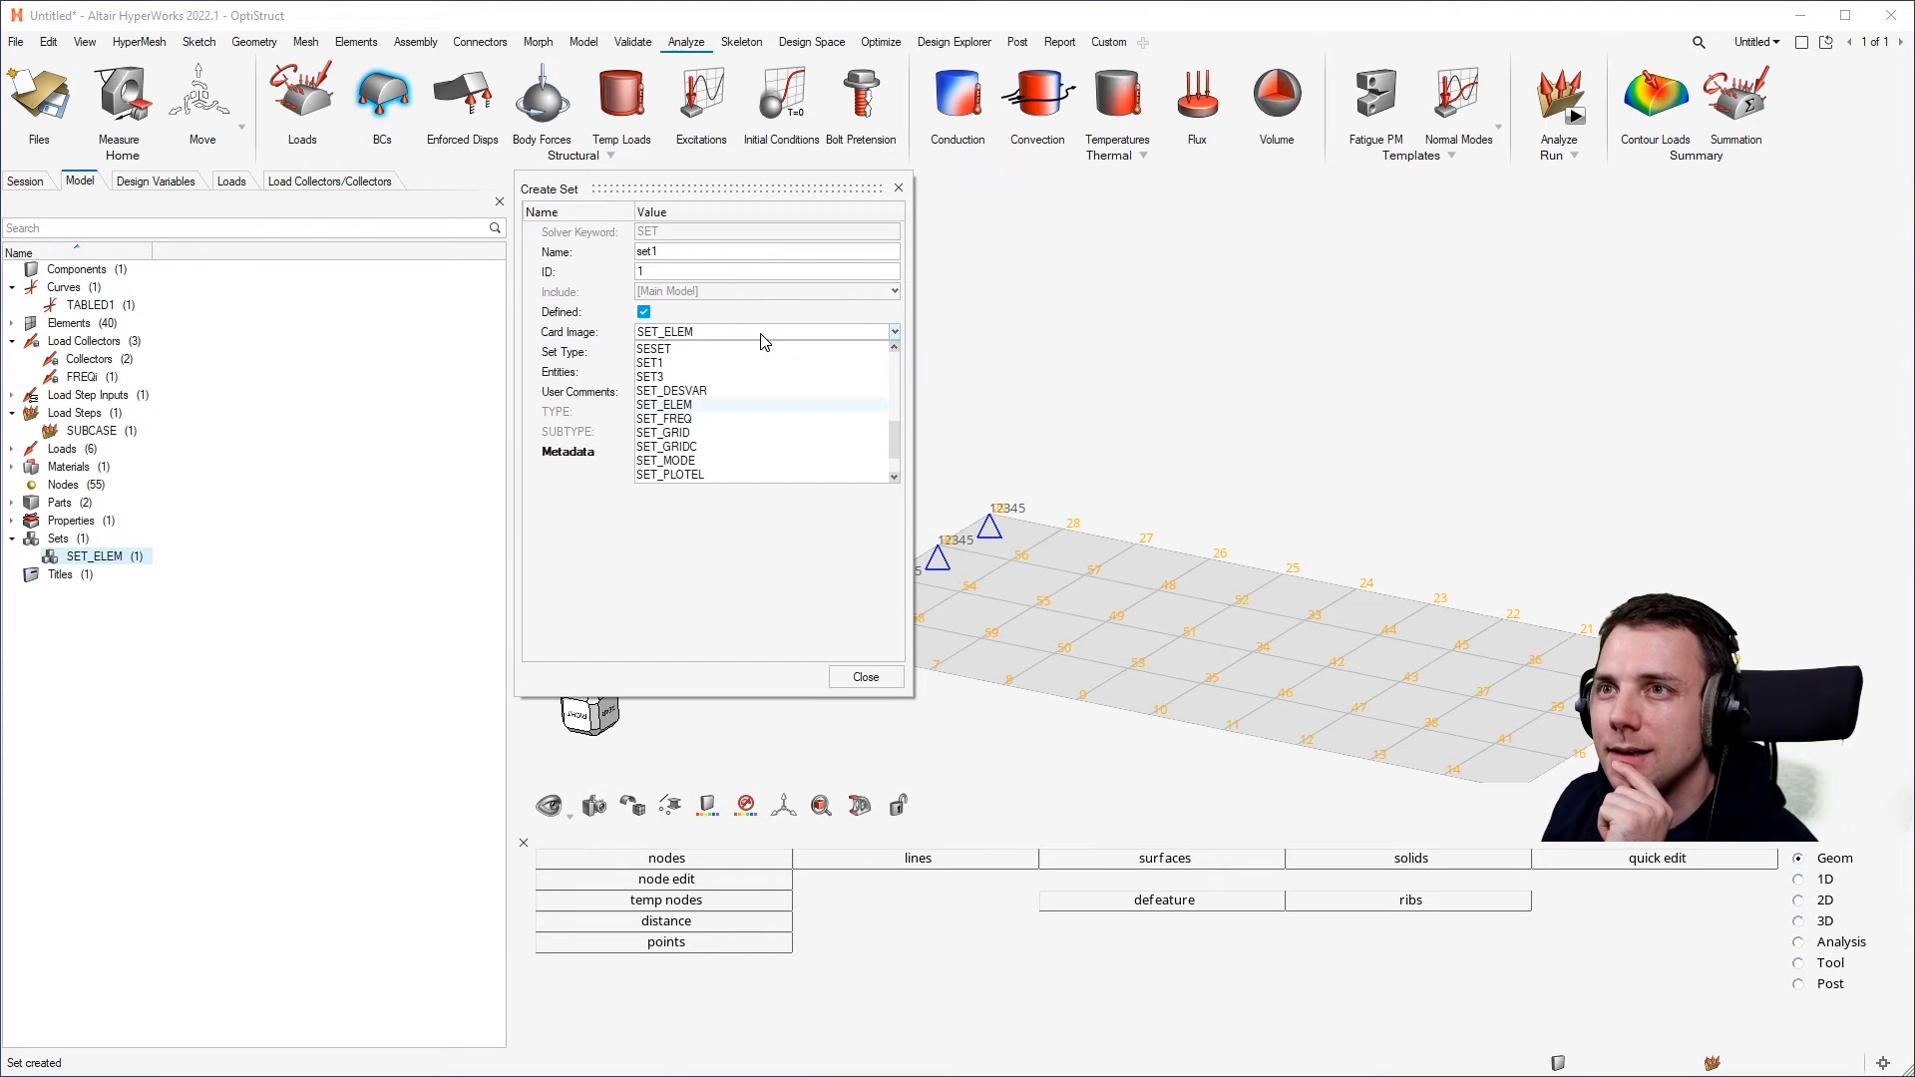
pyautogui.click(763, 337)
pyautogui.click(763, 337)
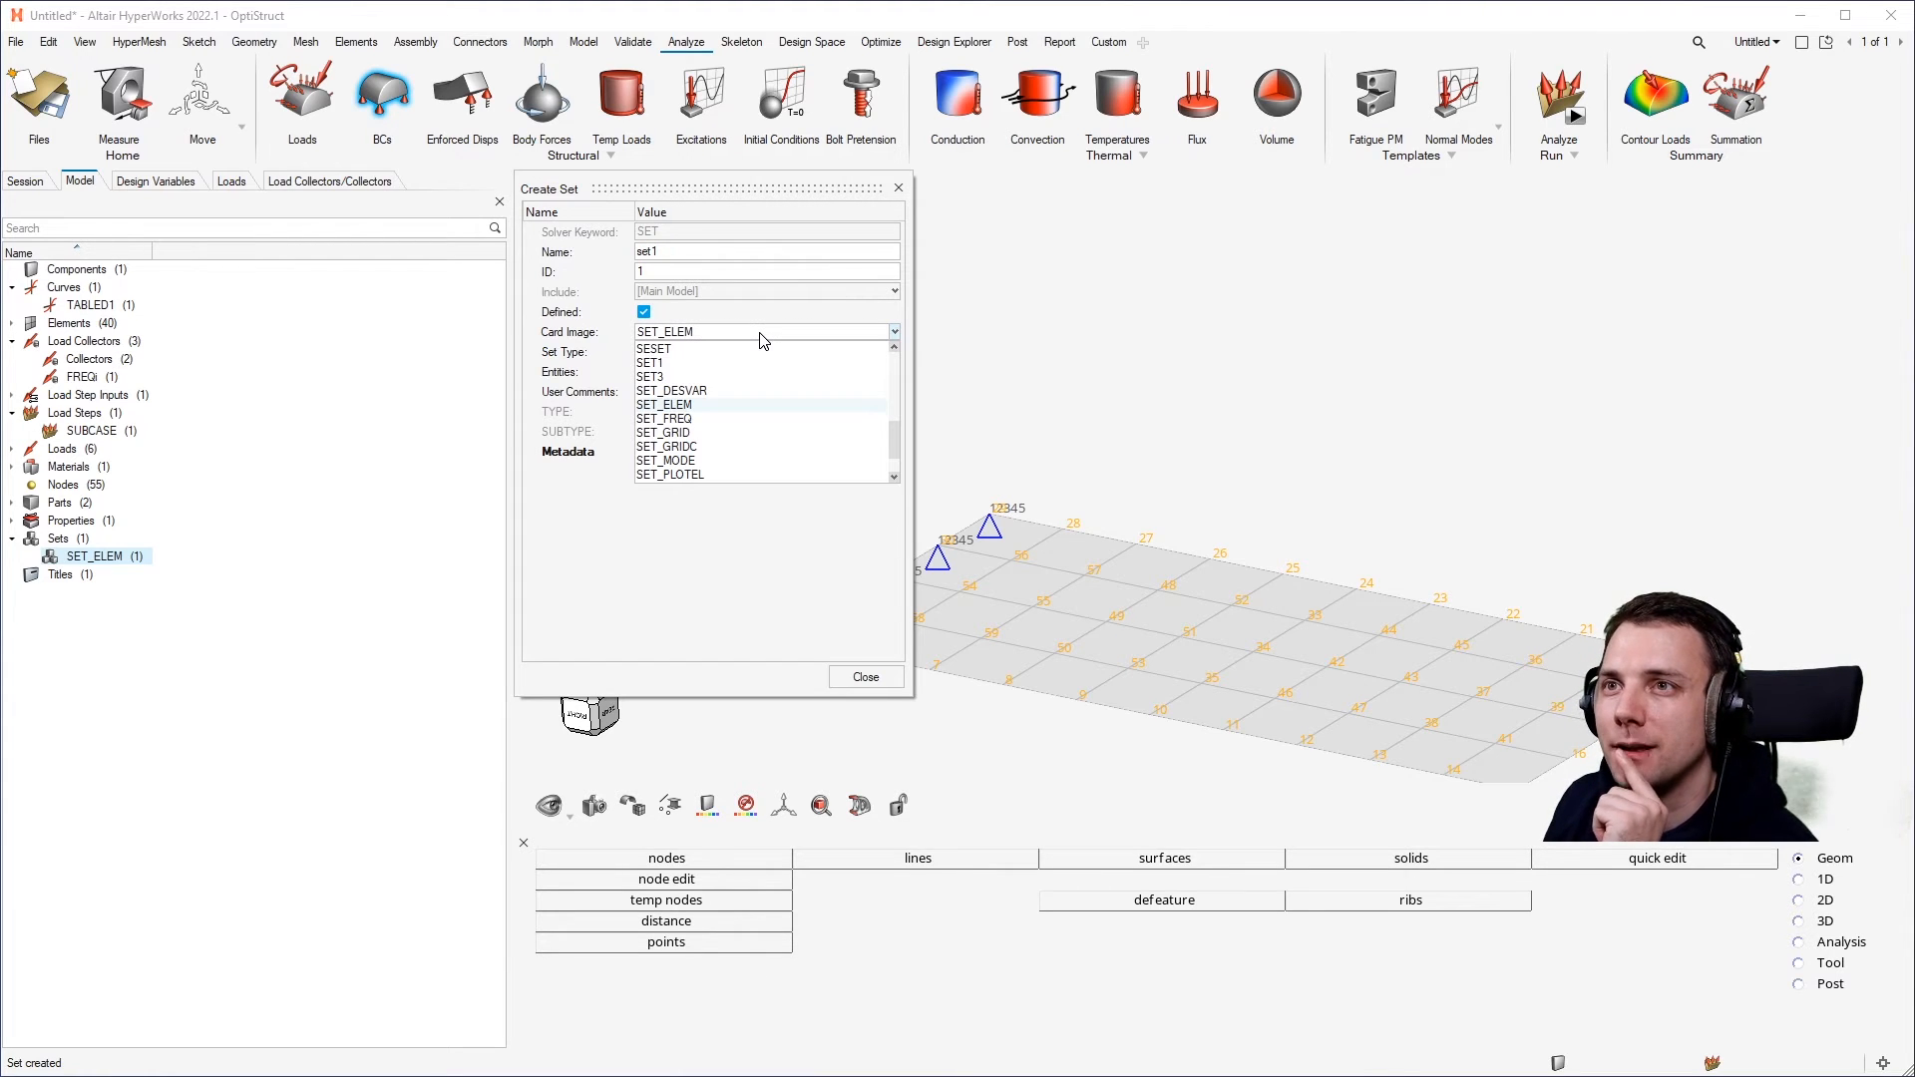
pyautogui.scroll(10, 757, 349)
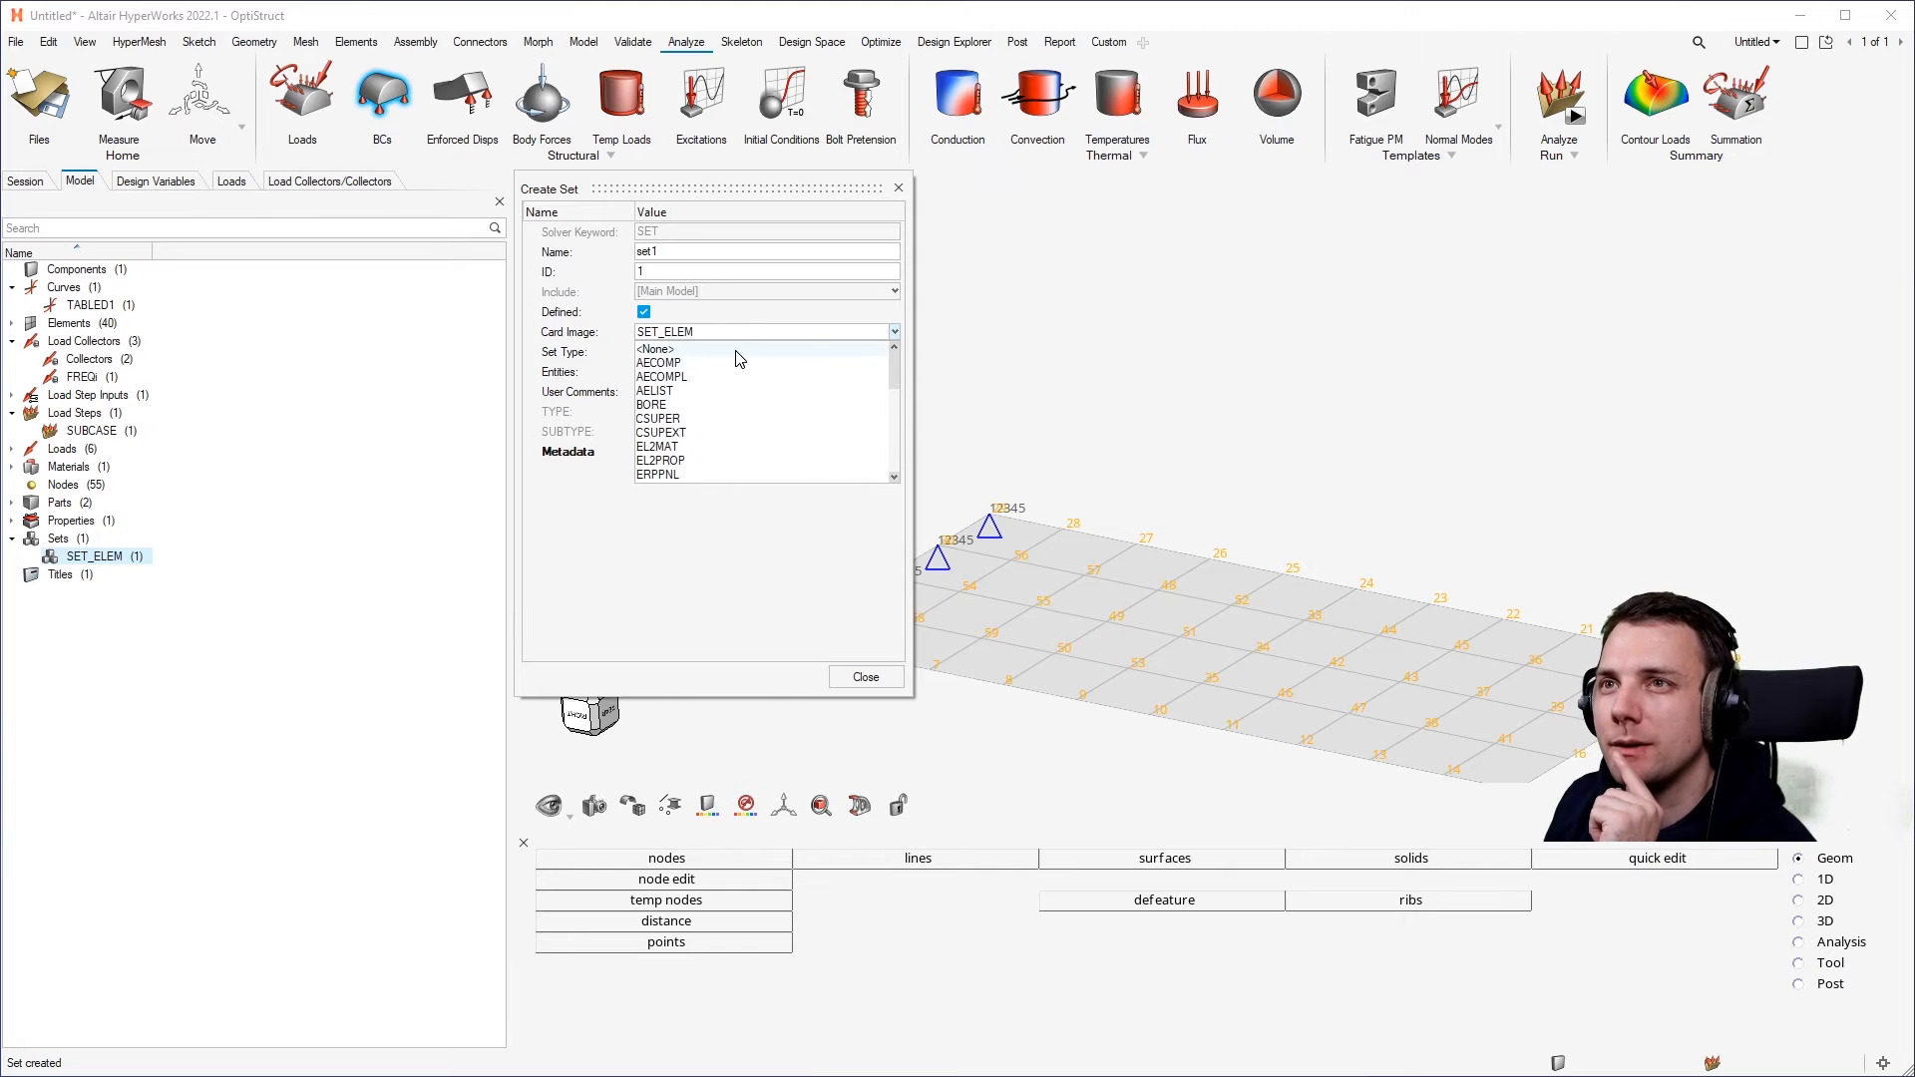
pyautogui.click(737, 349)
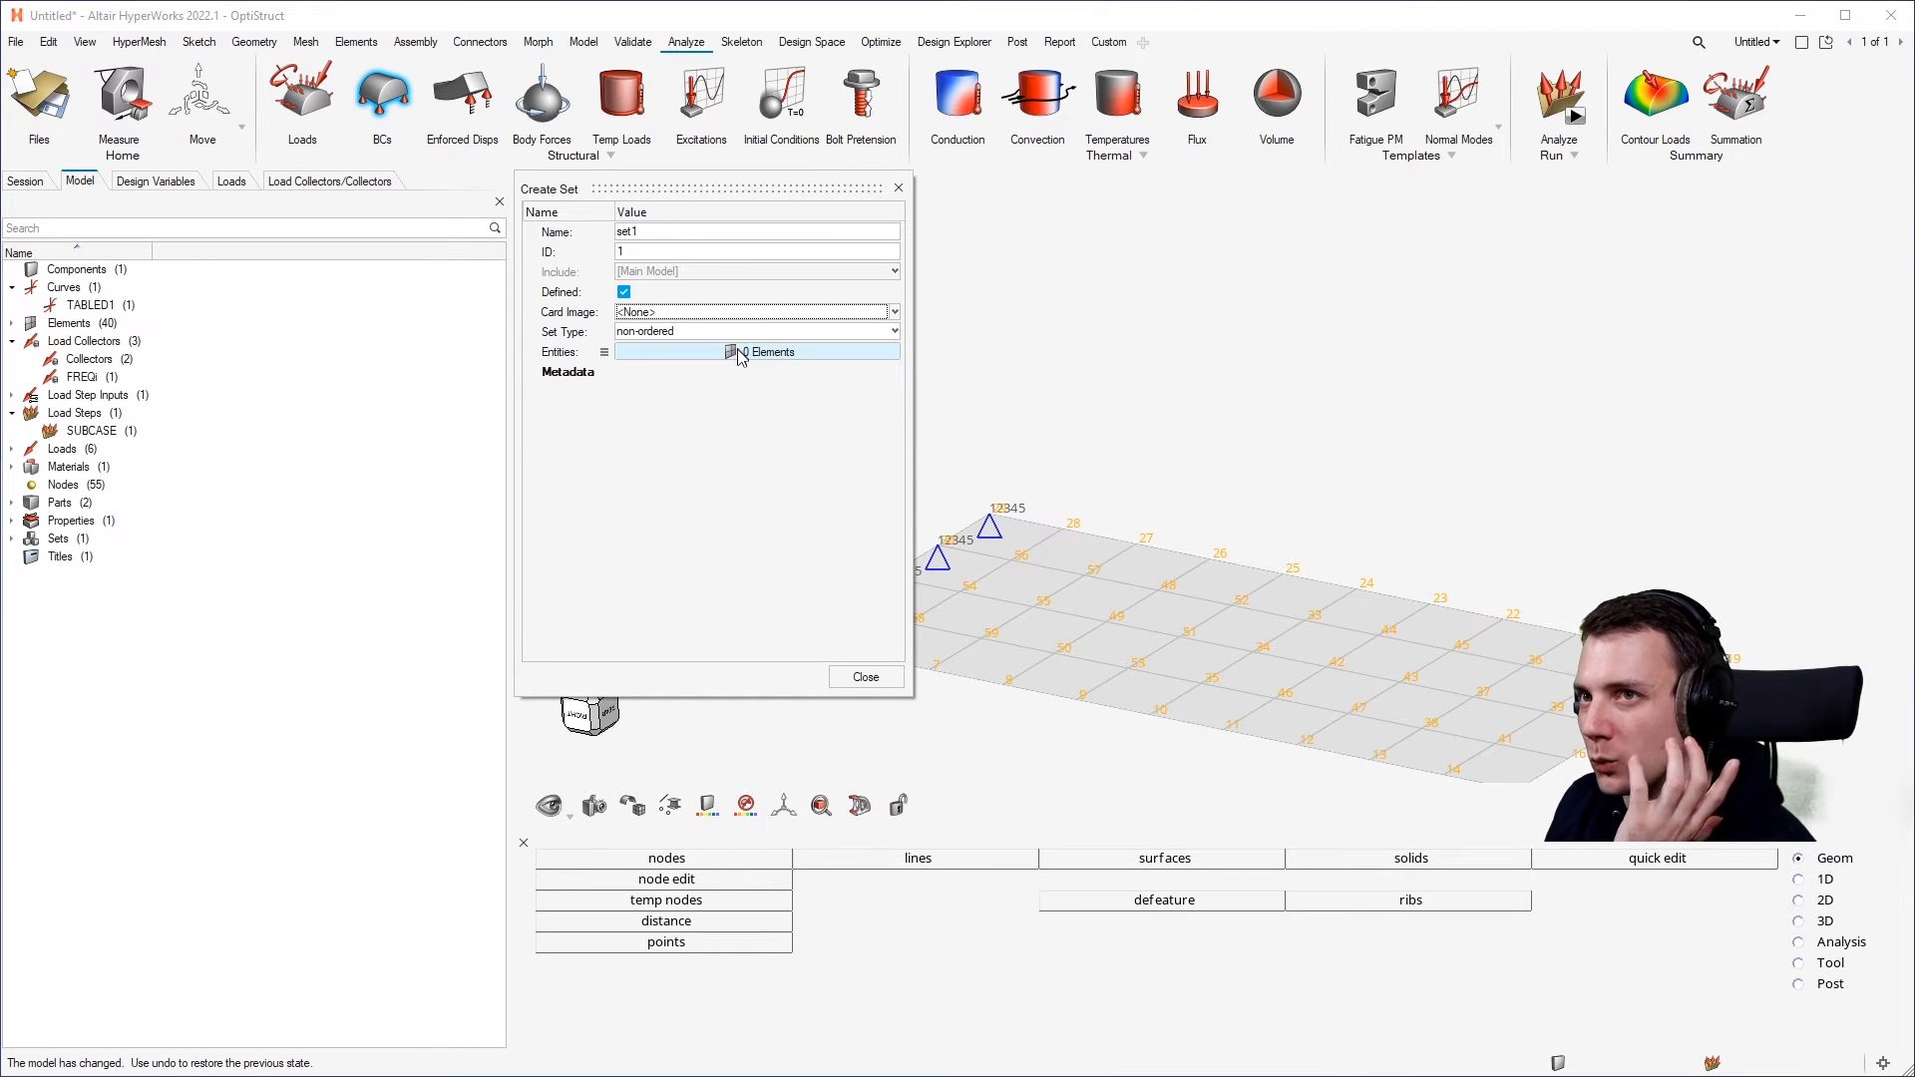
# Configure the new set as a non-ordered set with nodes as its entities.
pyautogui.click(803, 332)
pyautogui.click(781, 362)
pyautogui.click(789, 335)
pyautogui.click(783, 349)
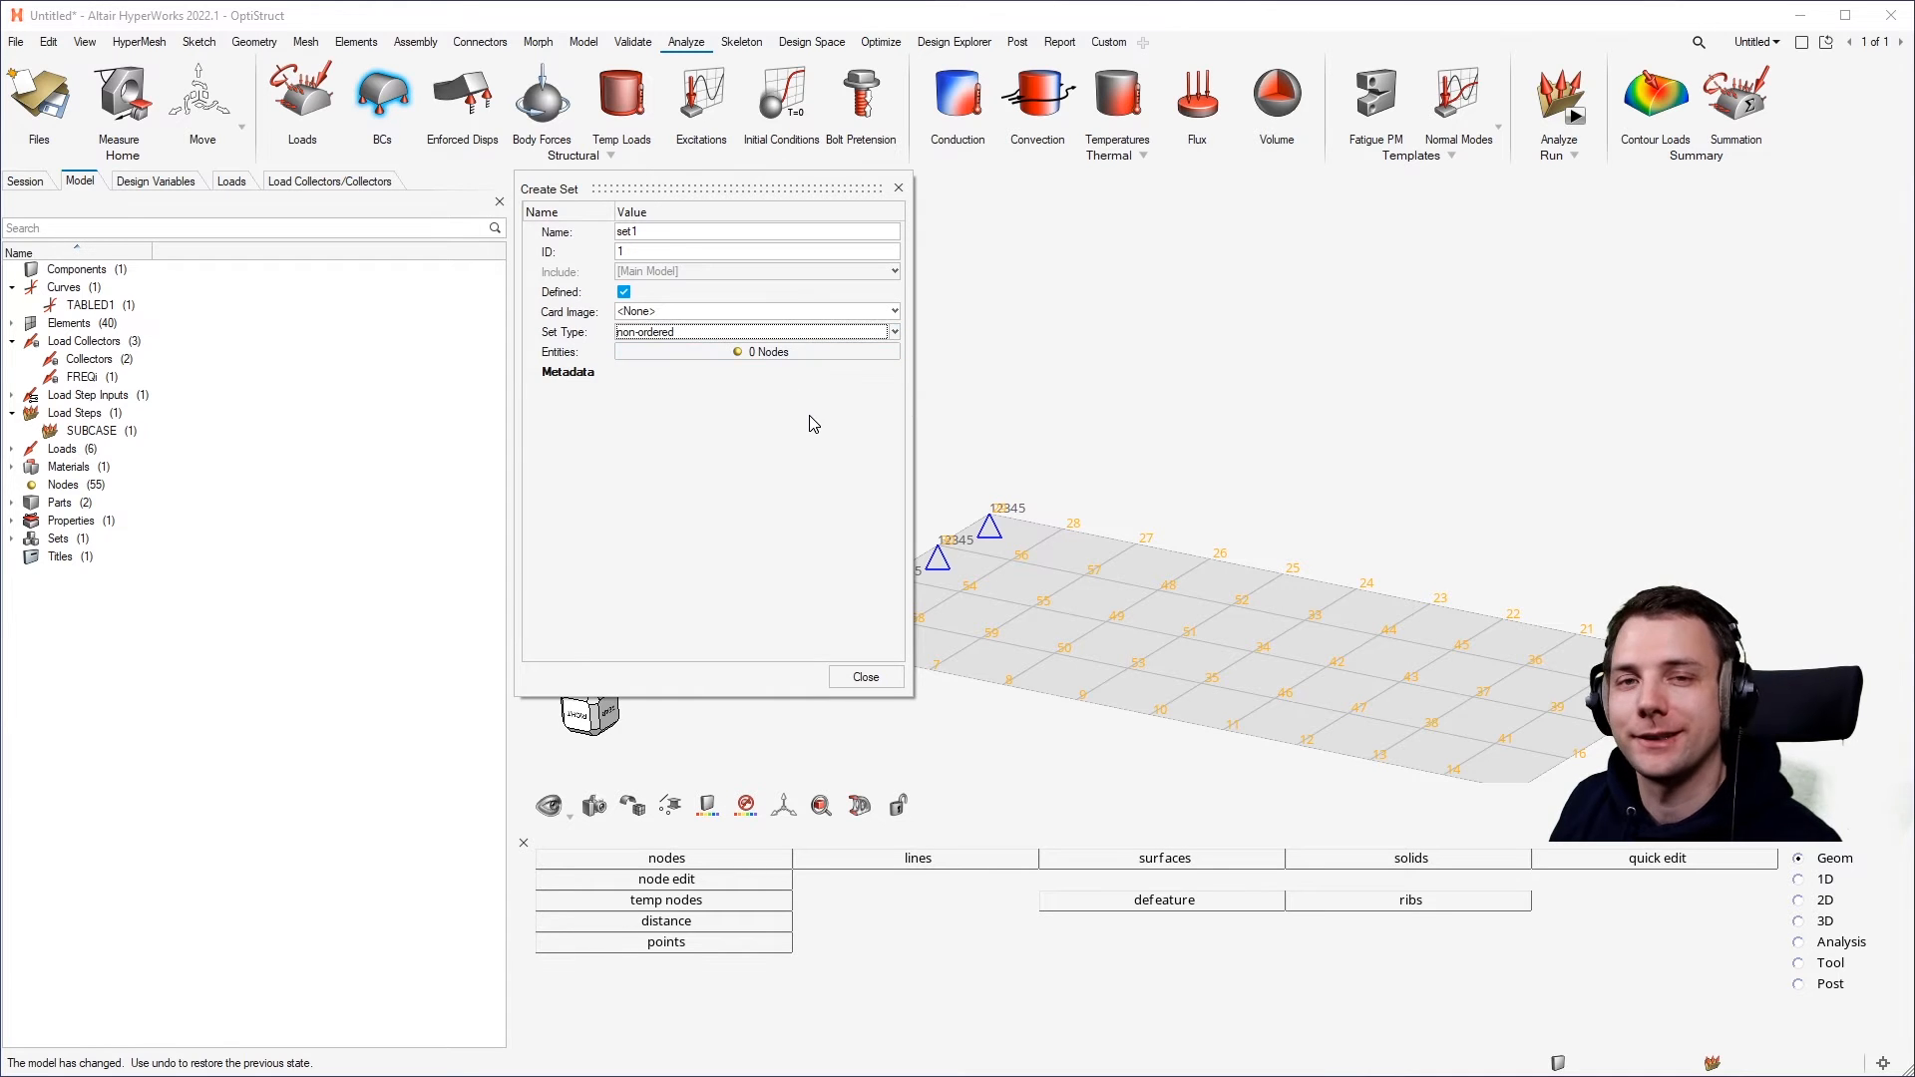
# Add nodes 15, 17 and 19 on the plate's free end edge to the set and finish the set definition.
pyautogui.click(802, 351)
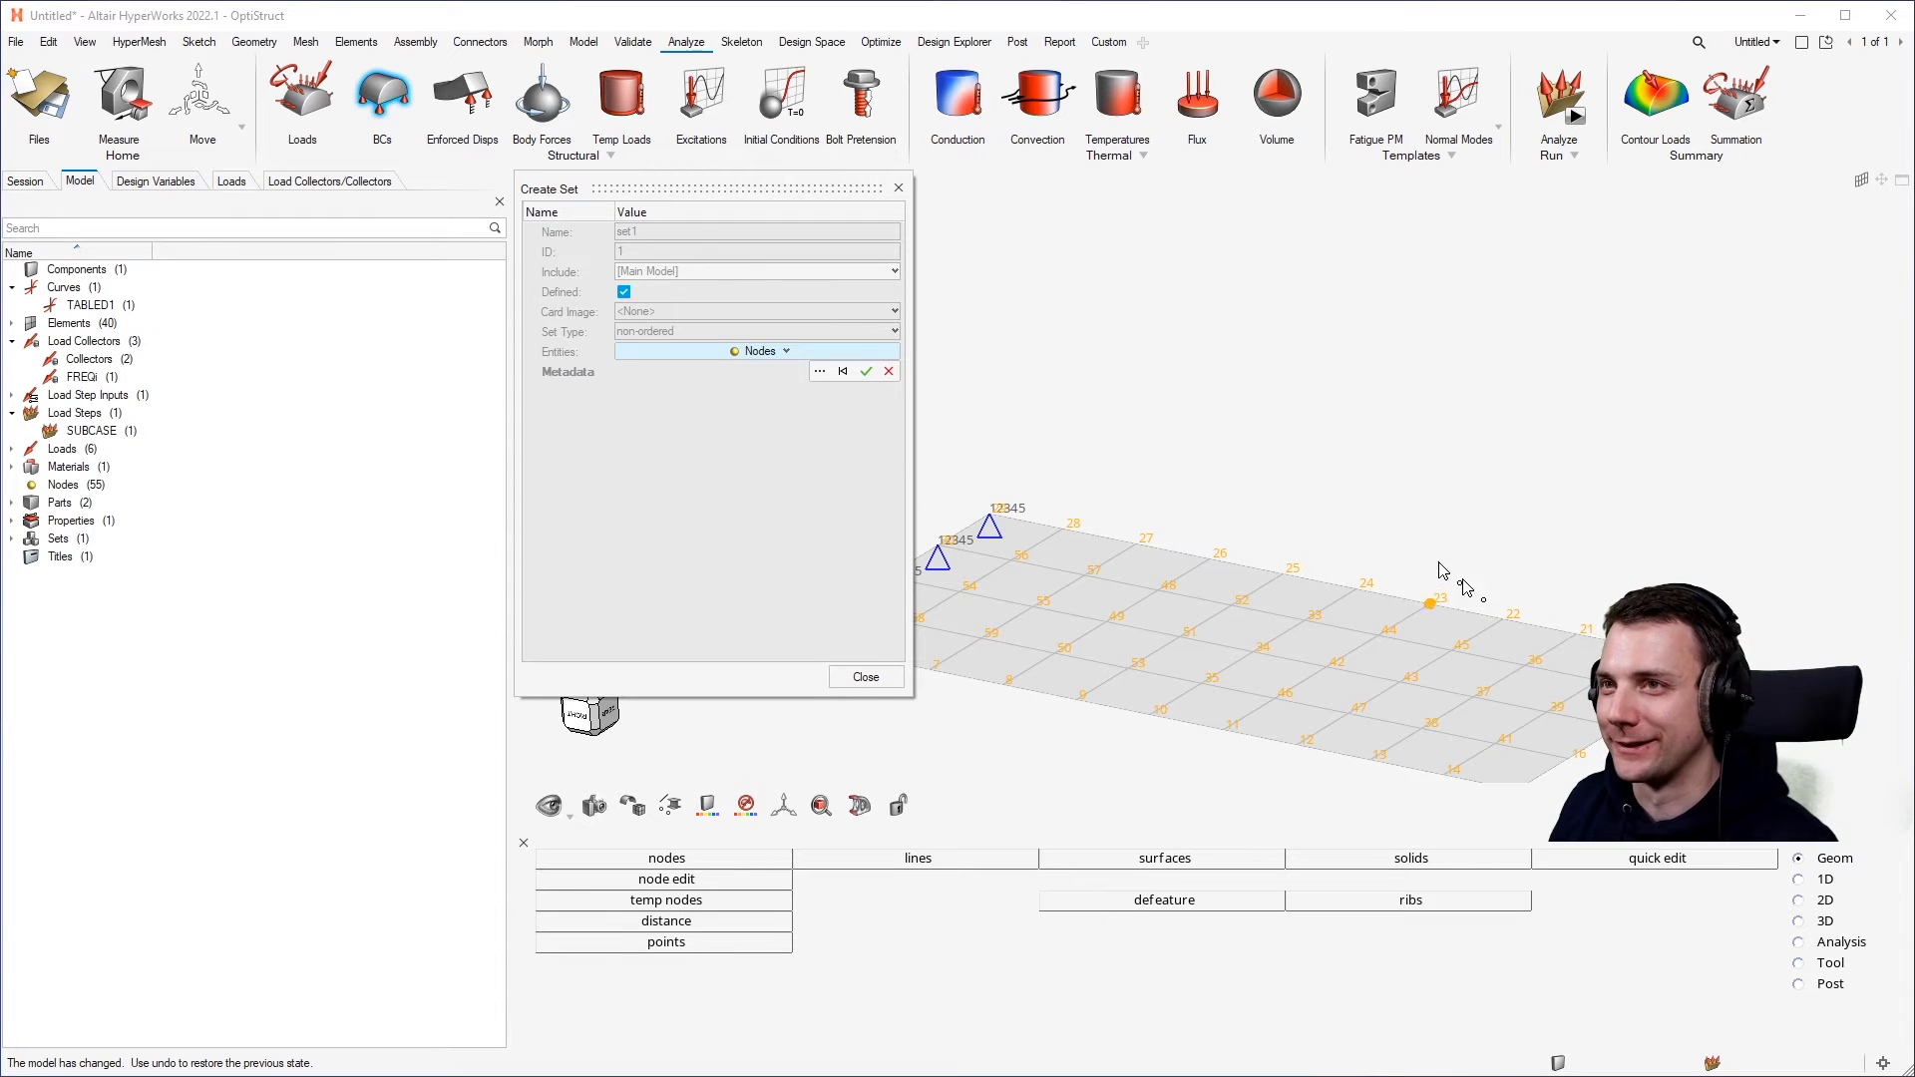
pyautogui.moveTo(1425, 519); pyautogui.dragTo(1320, 350, button='middle')
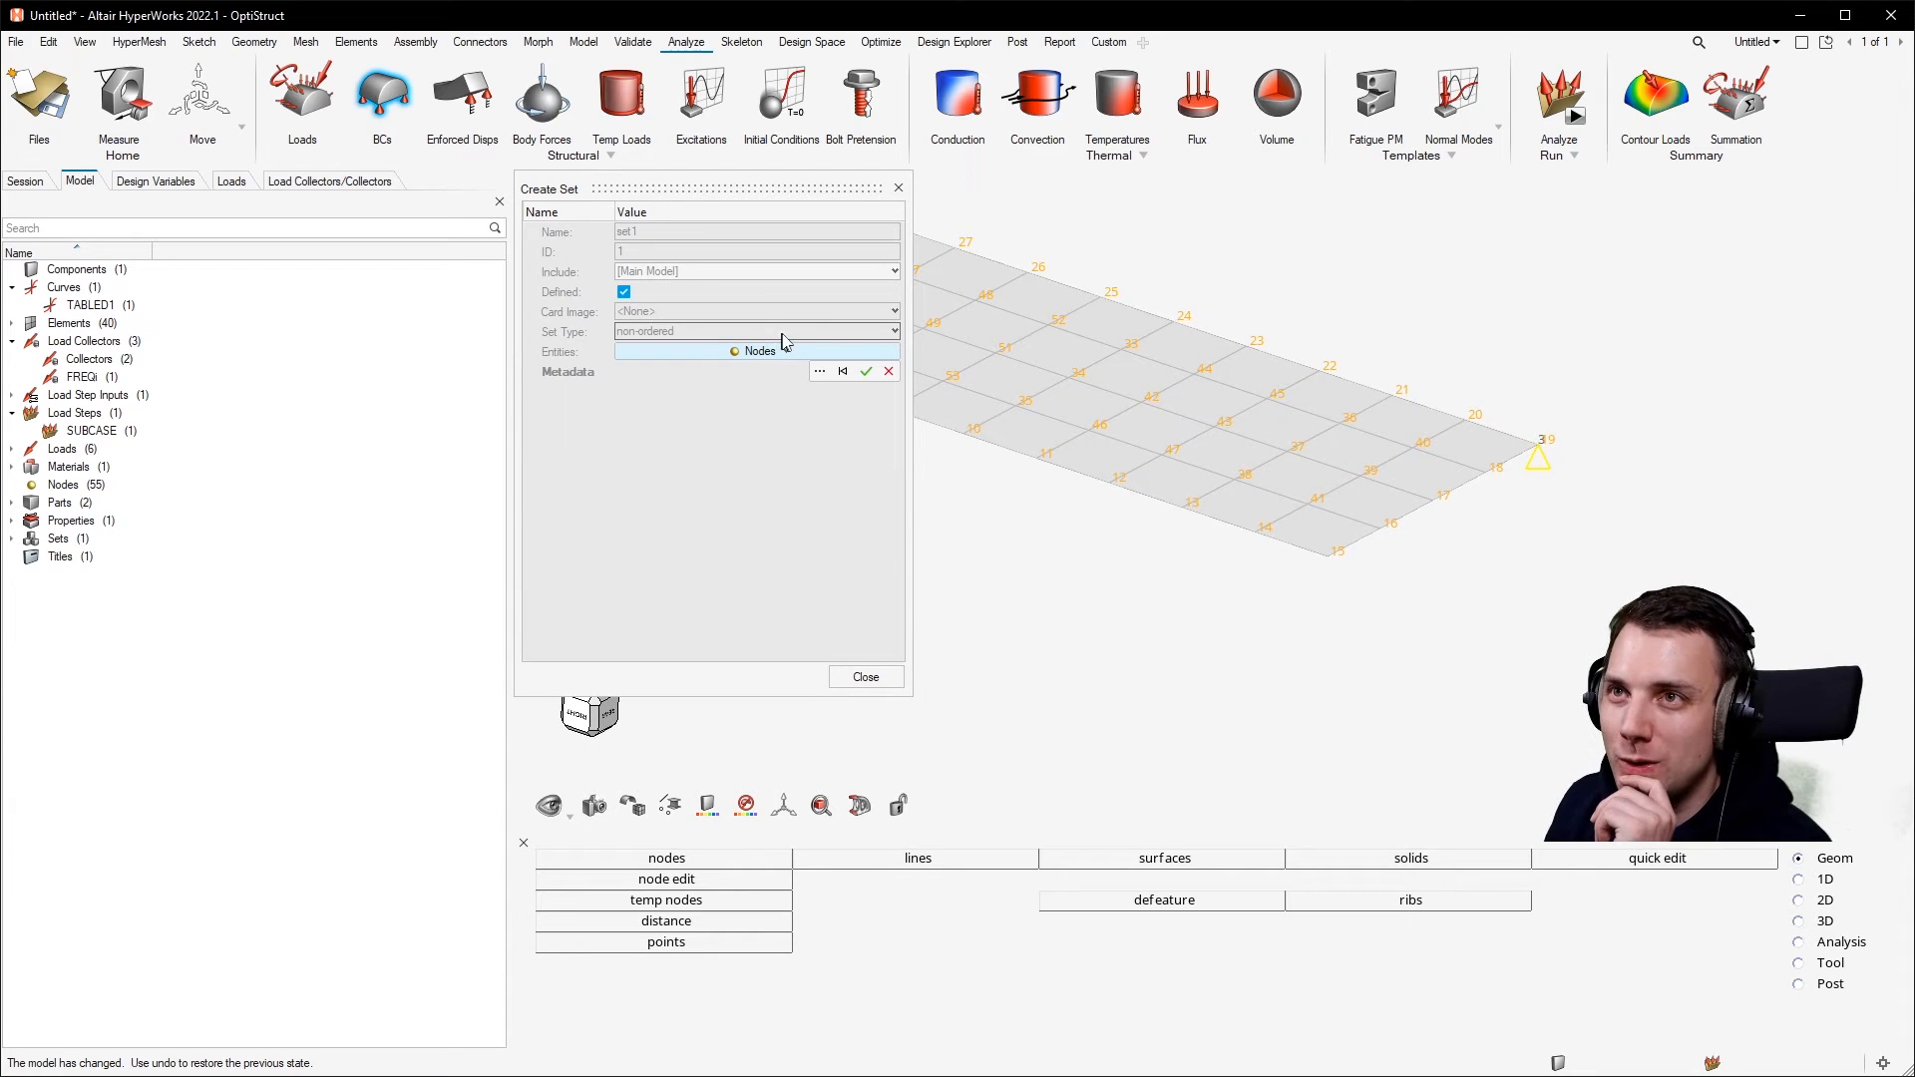
pyautogui.click(1348, 565)
pyautogui.click(1445, 505)
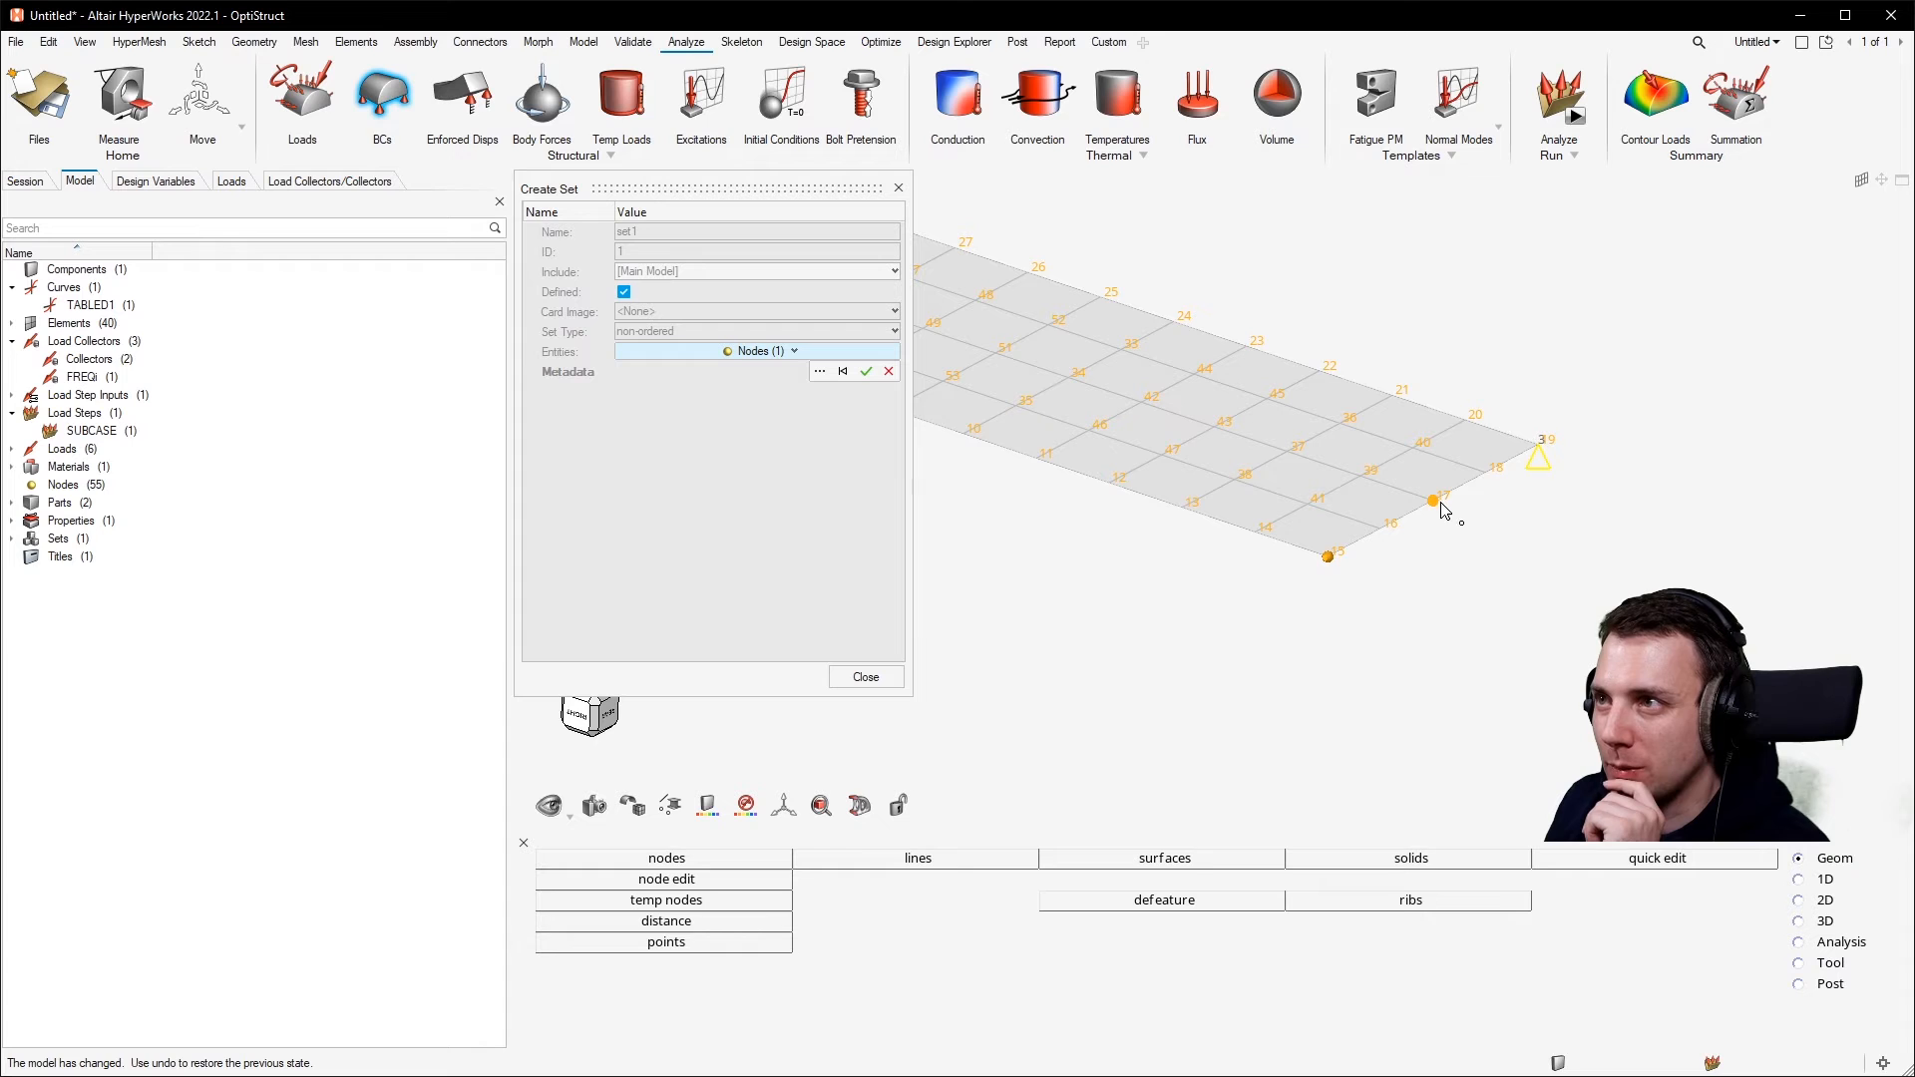
pyautogui.click(1547, 453)
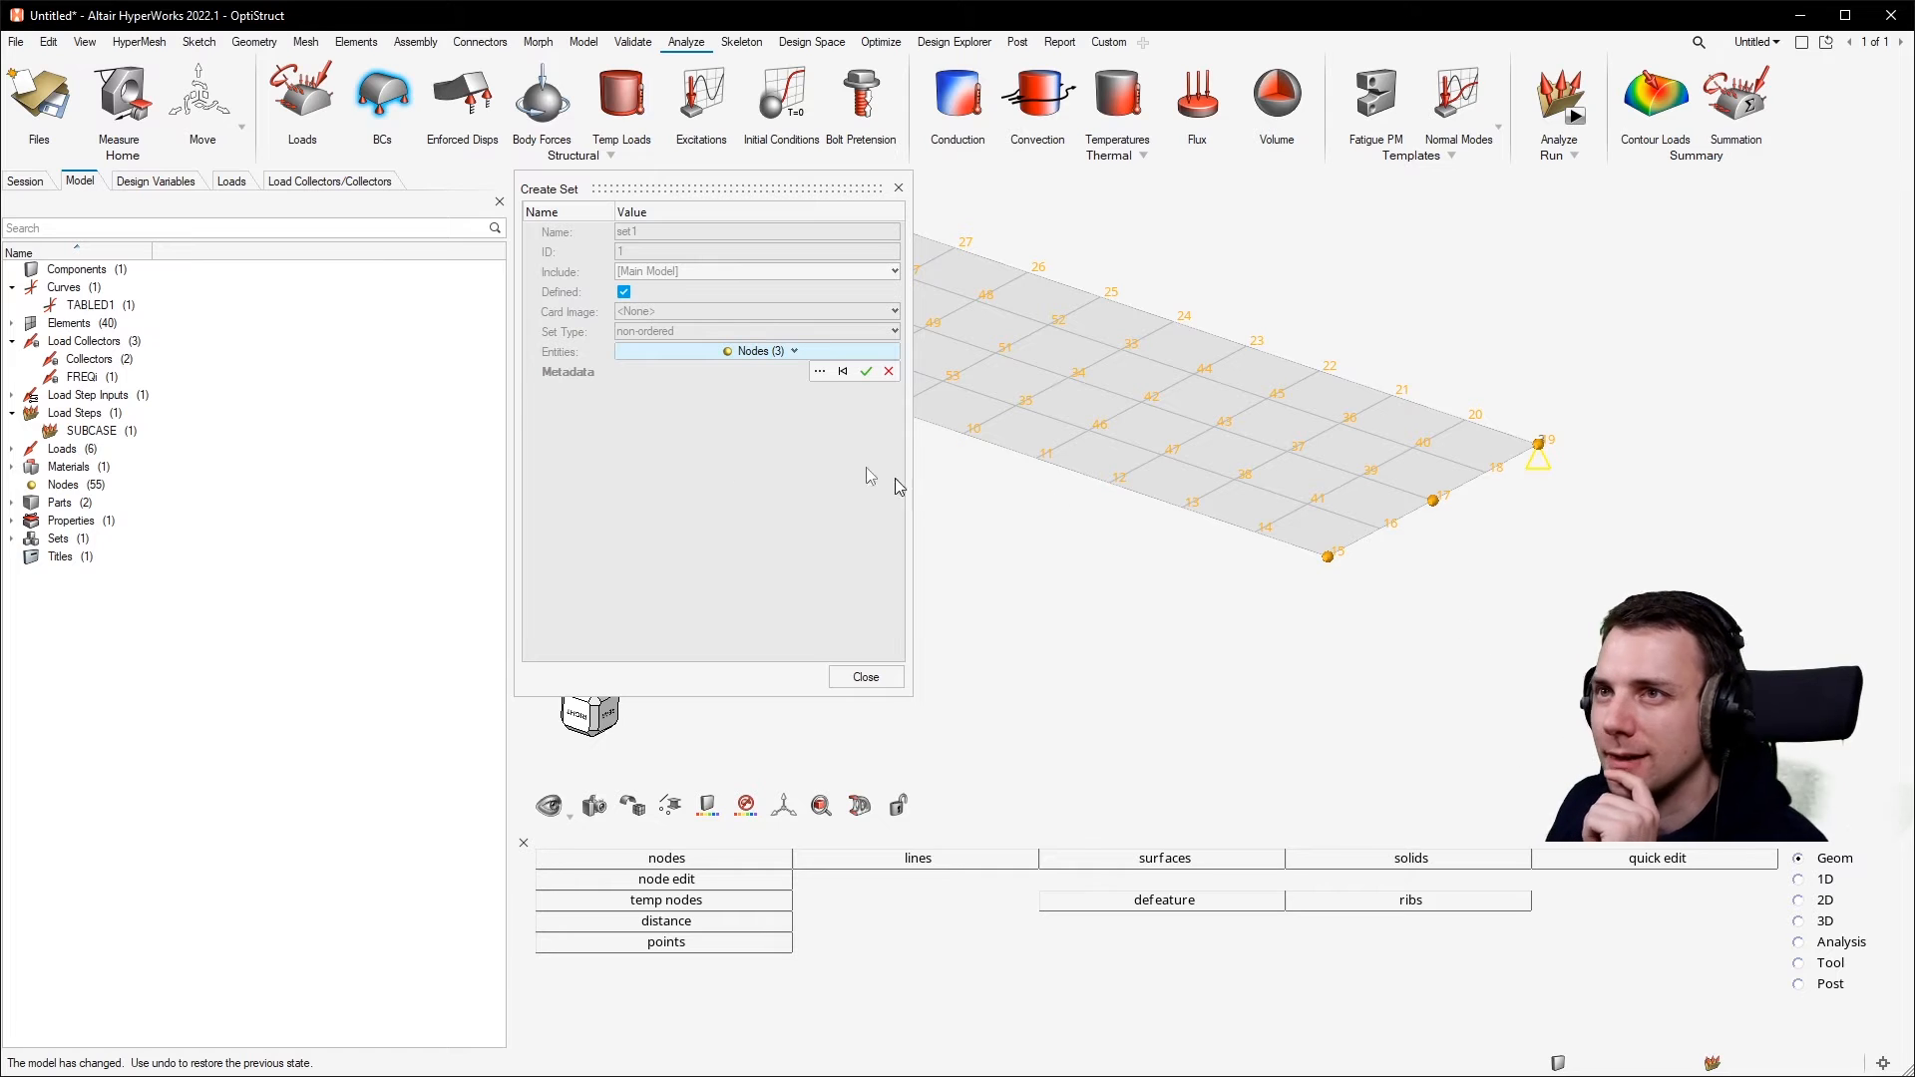
pyautogui.click(865, 371)
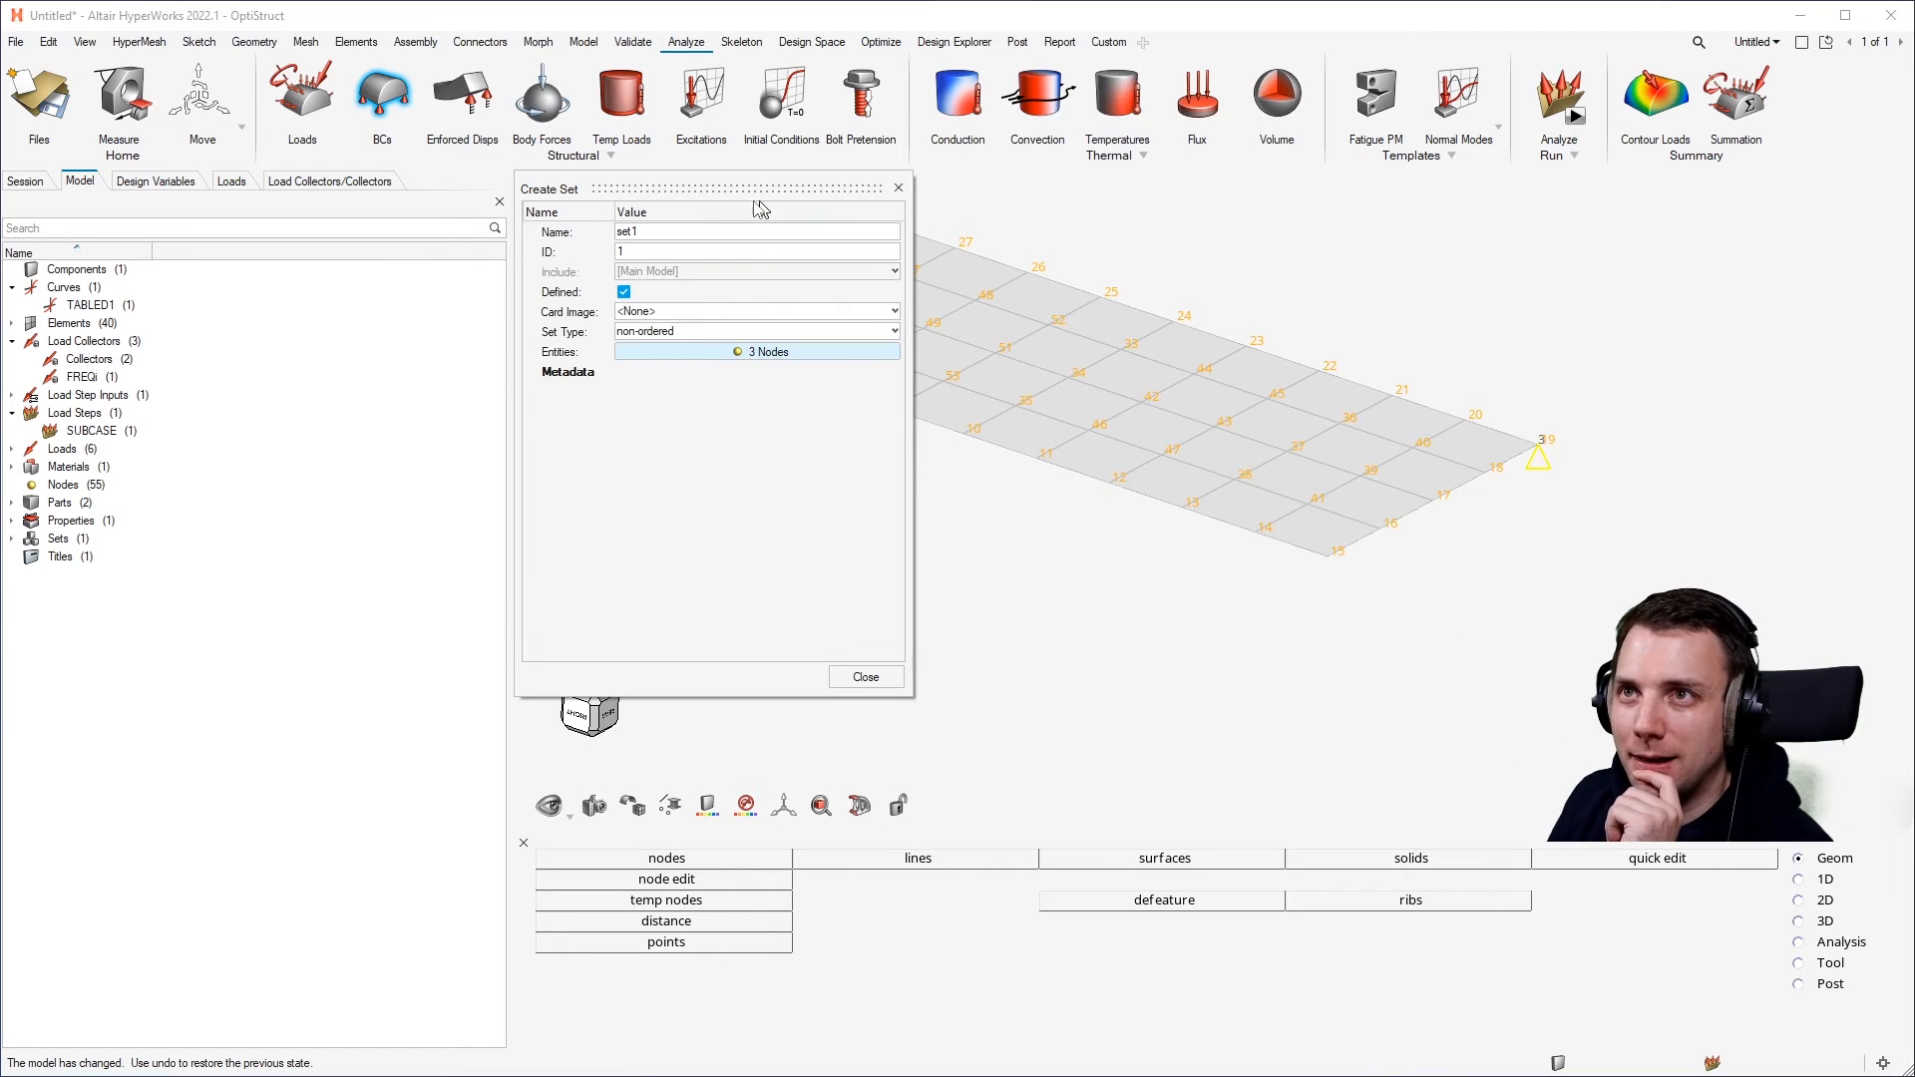
pyautogui.click(866, 677)
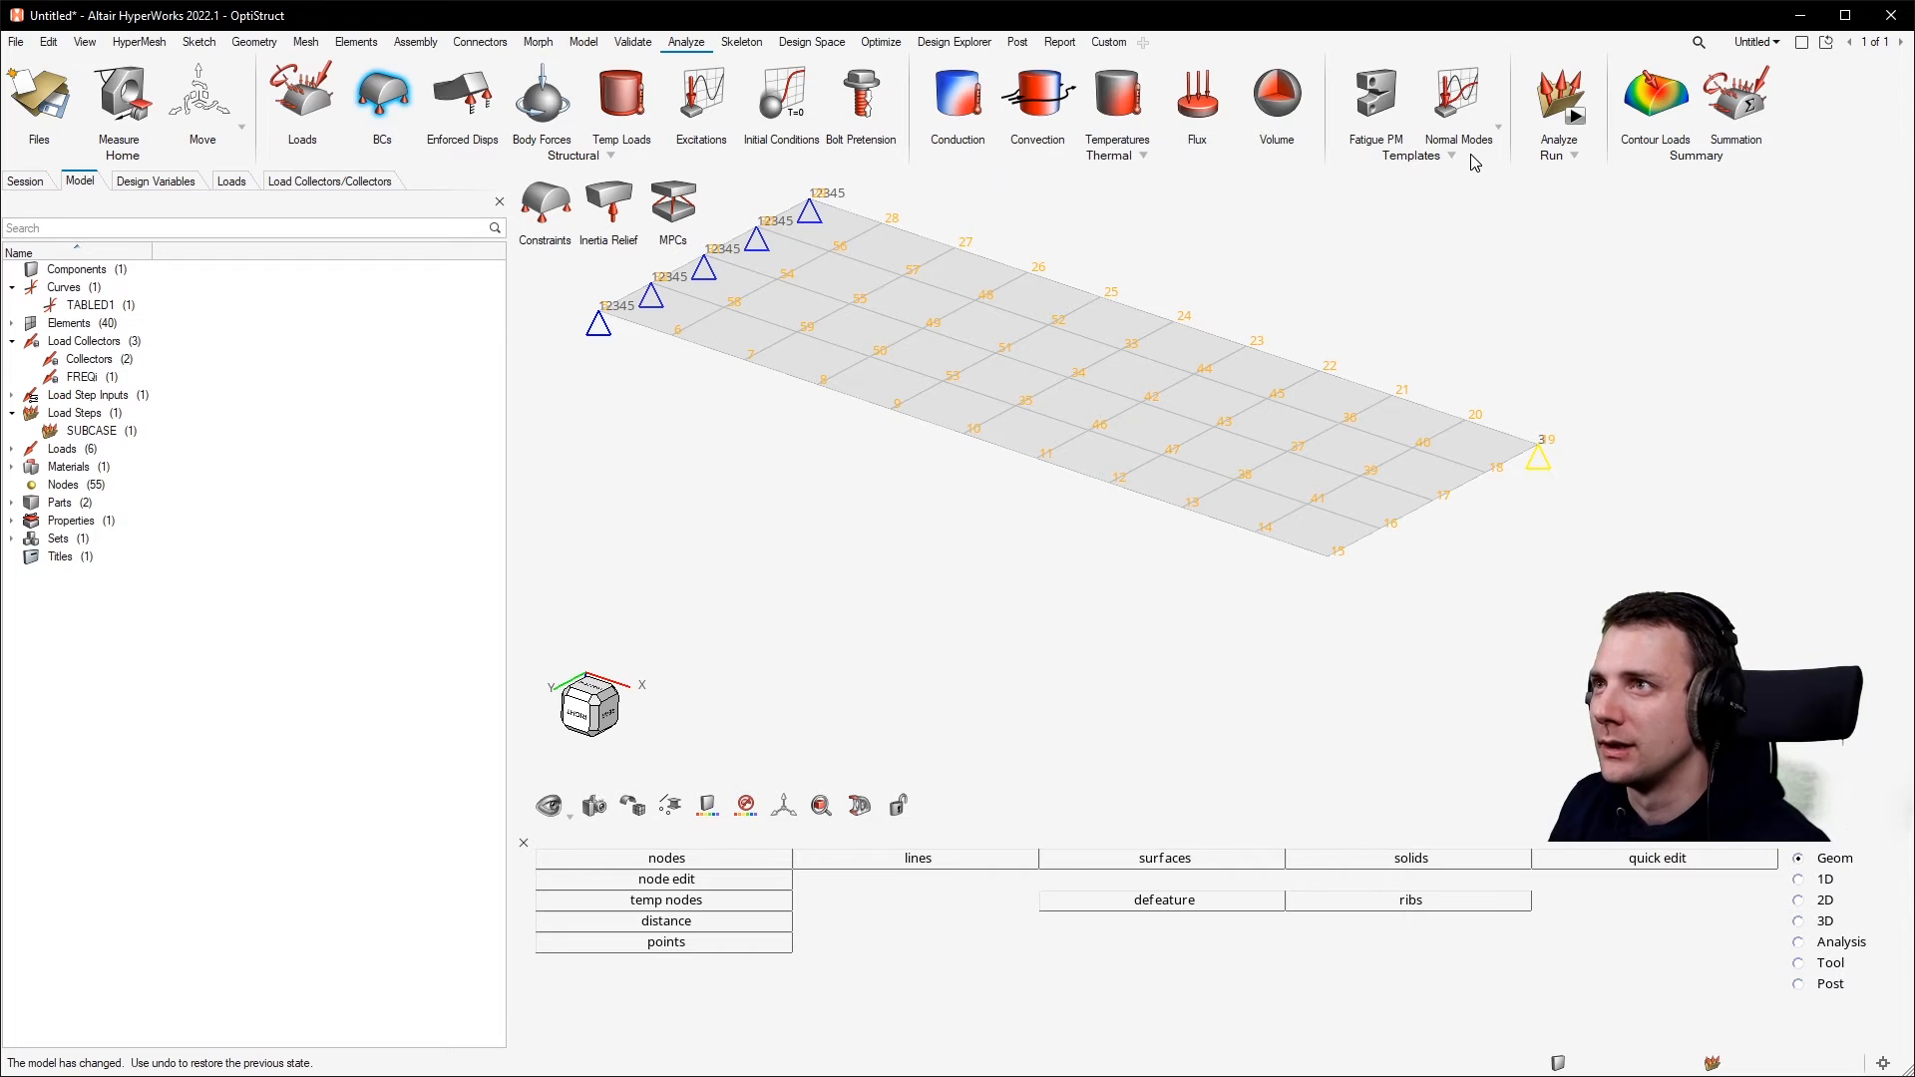
# Create a global output request with DISPLACEMENT enabled and its form set to PHASE.
pyautogui.click(1573, 156)
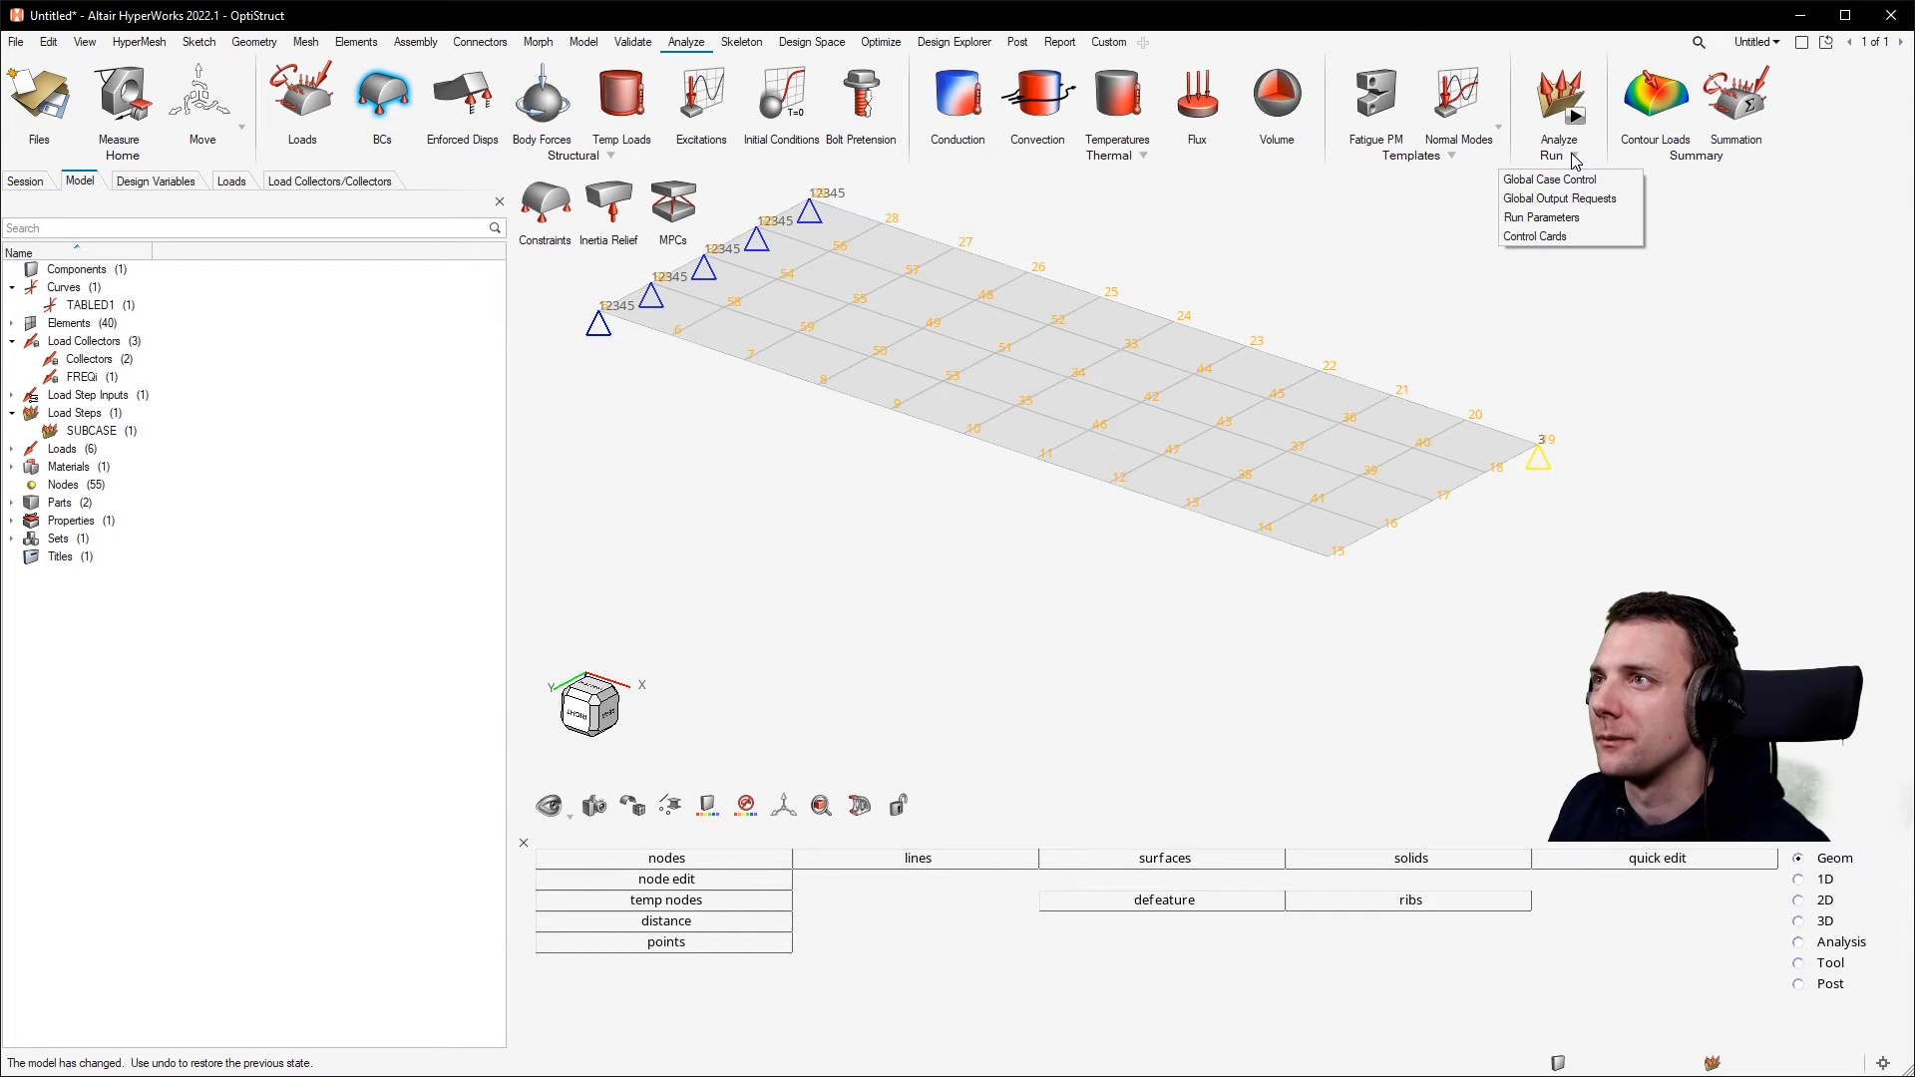
pyautogui.click(1615, 199)
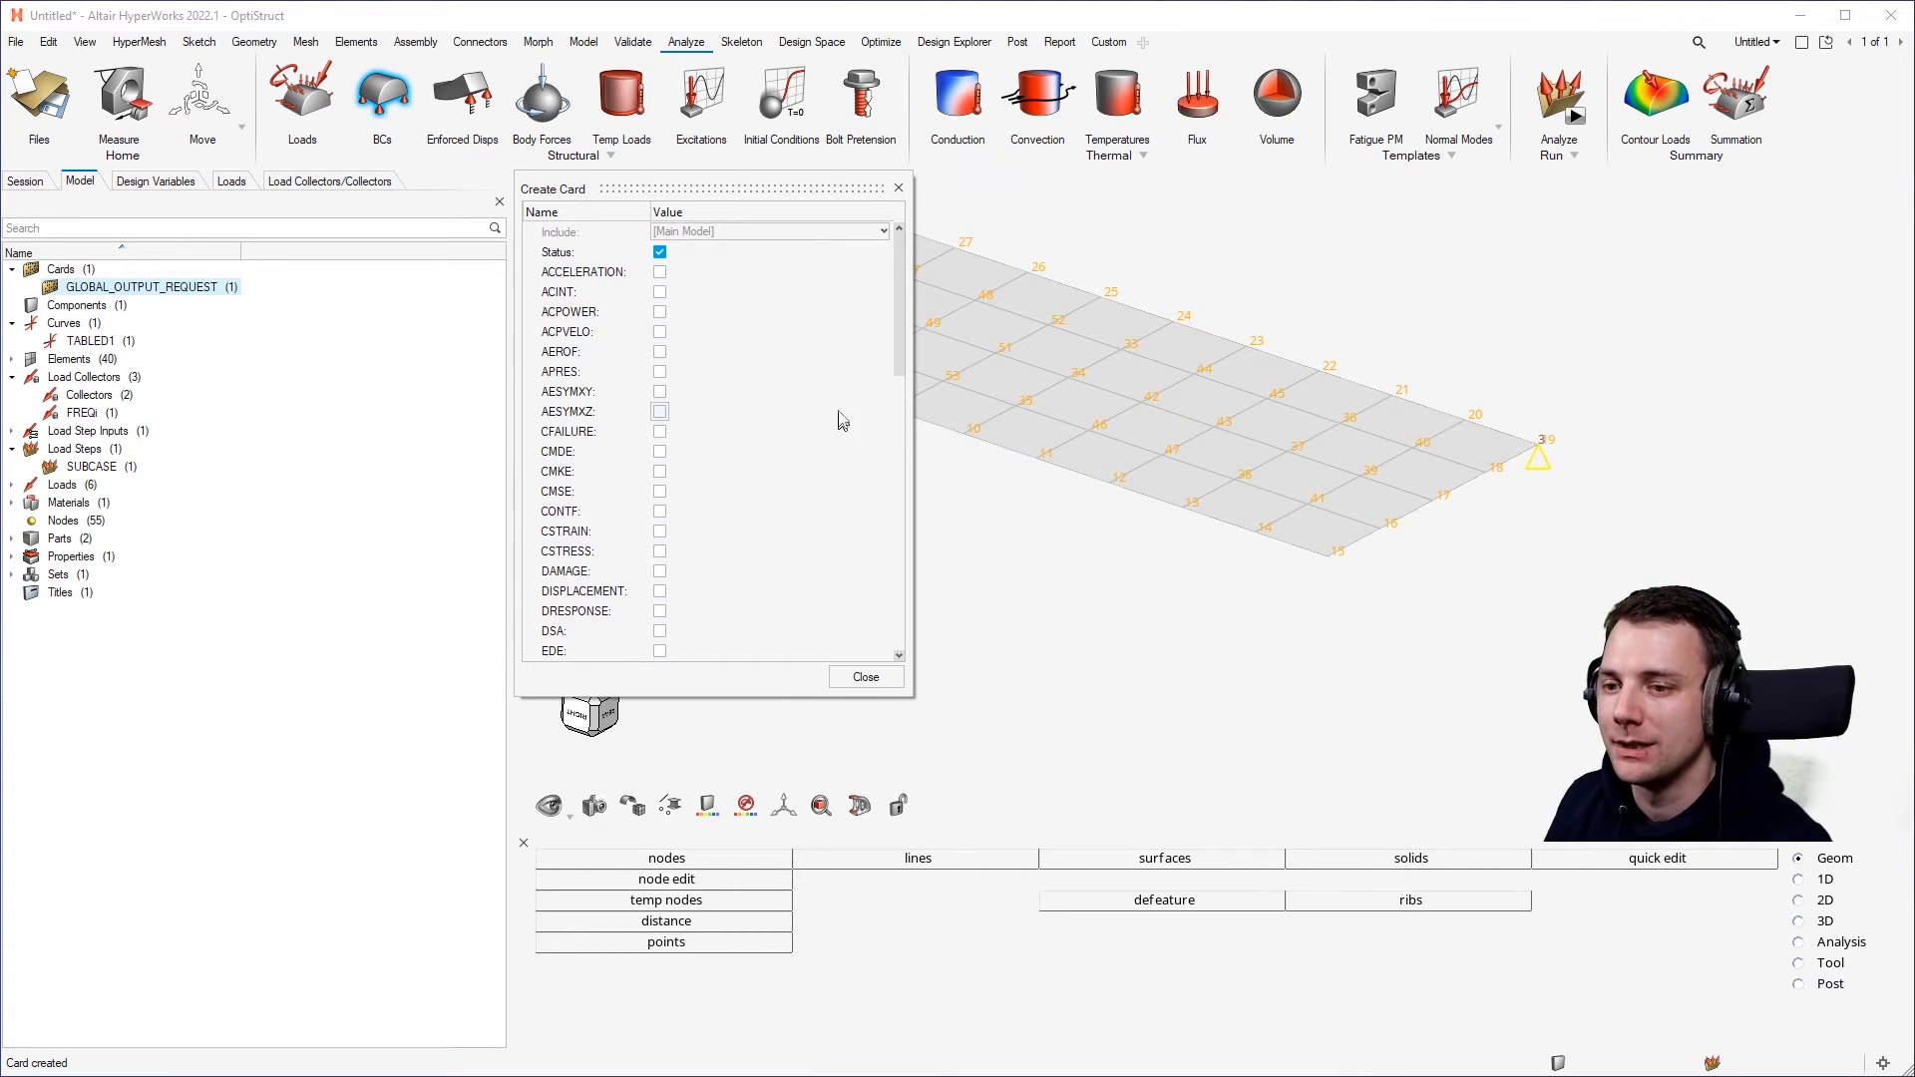
pyautogui.moveTo(903, 297); pyautogui.dragTo(905, 367)
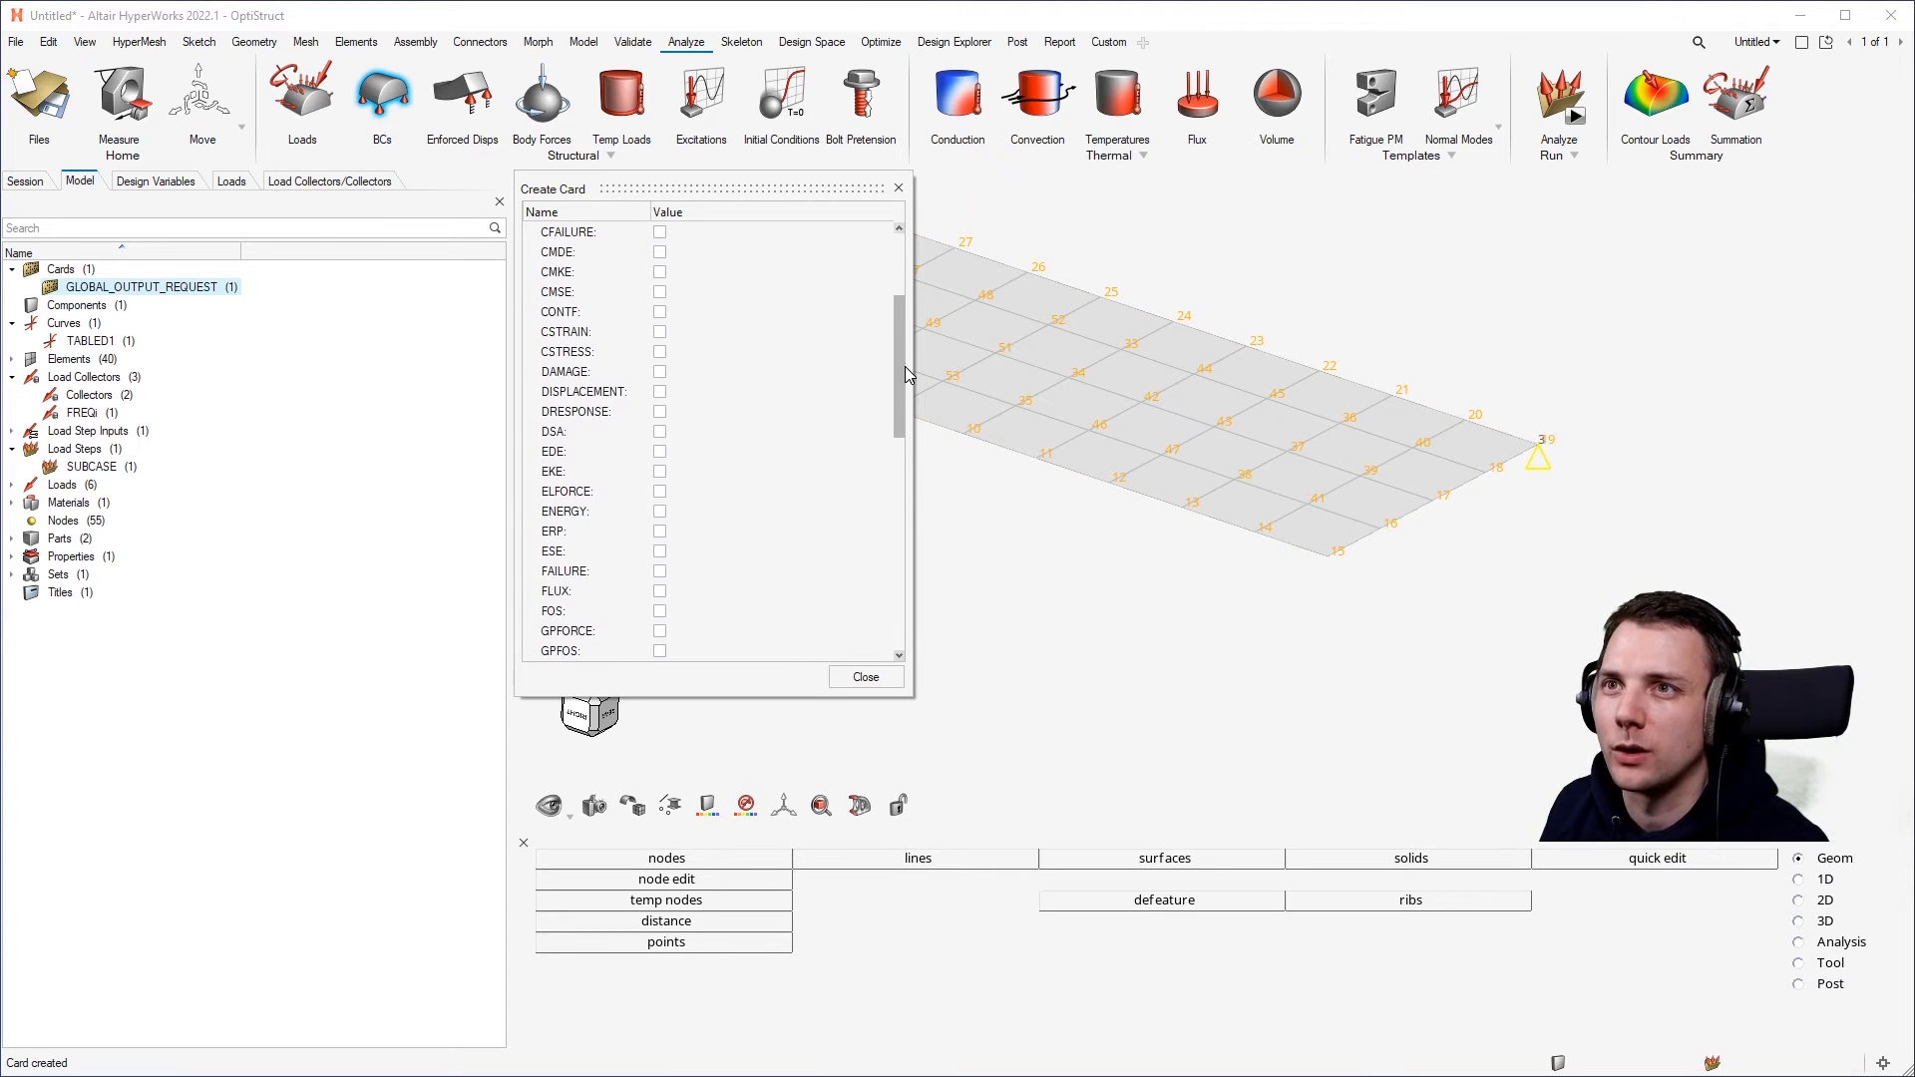
pyautogui.click(659, 391)
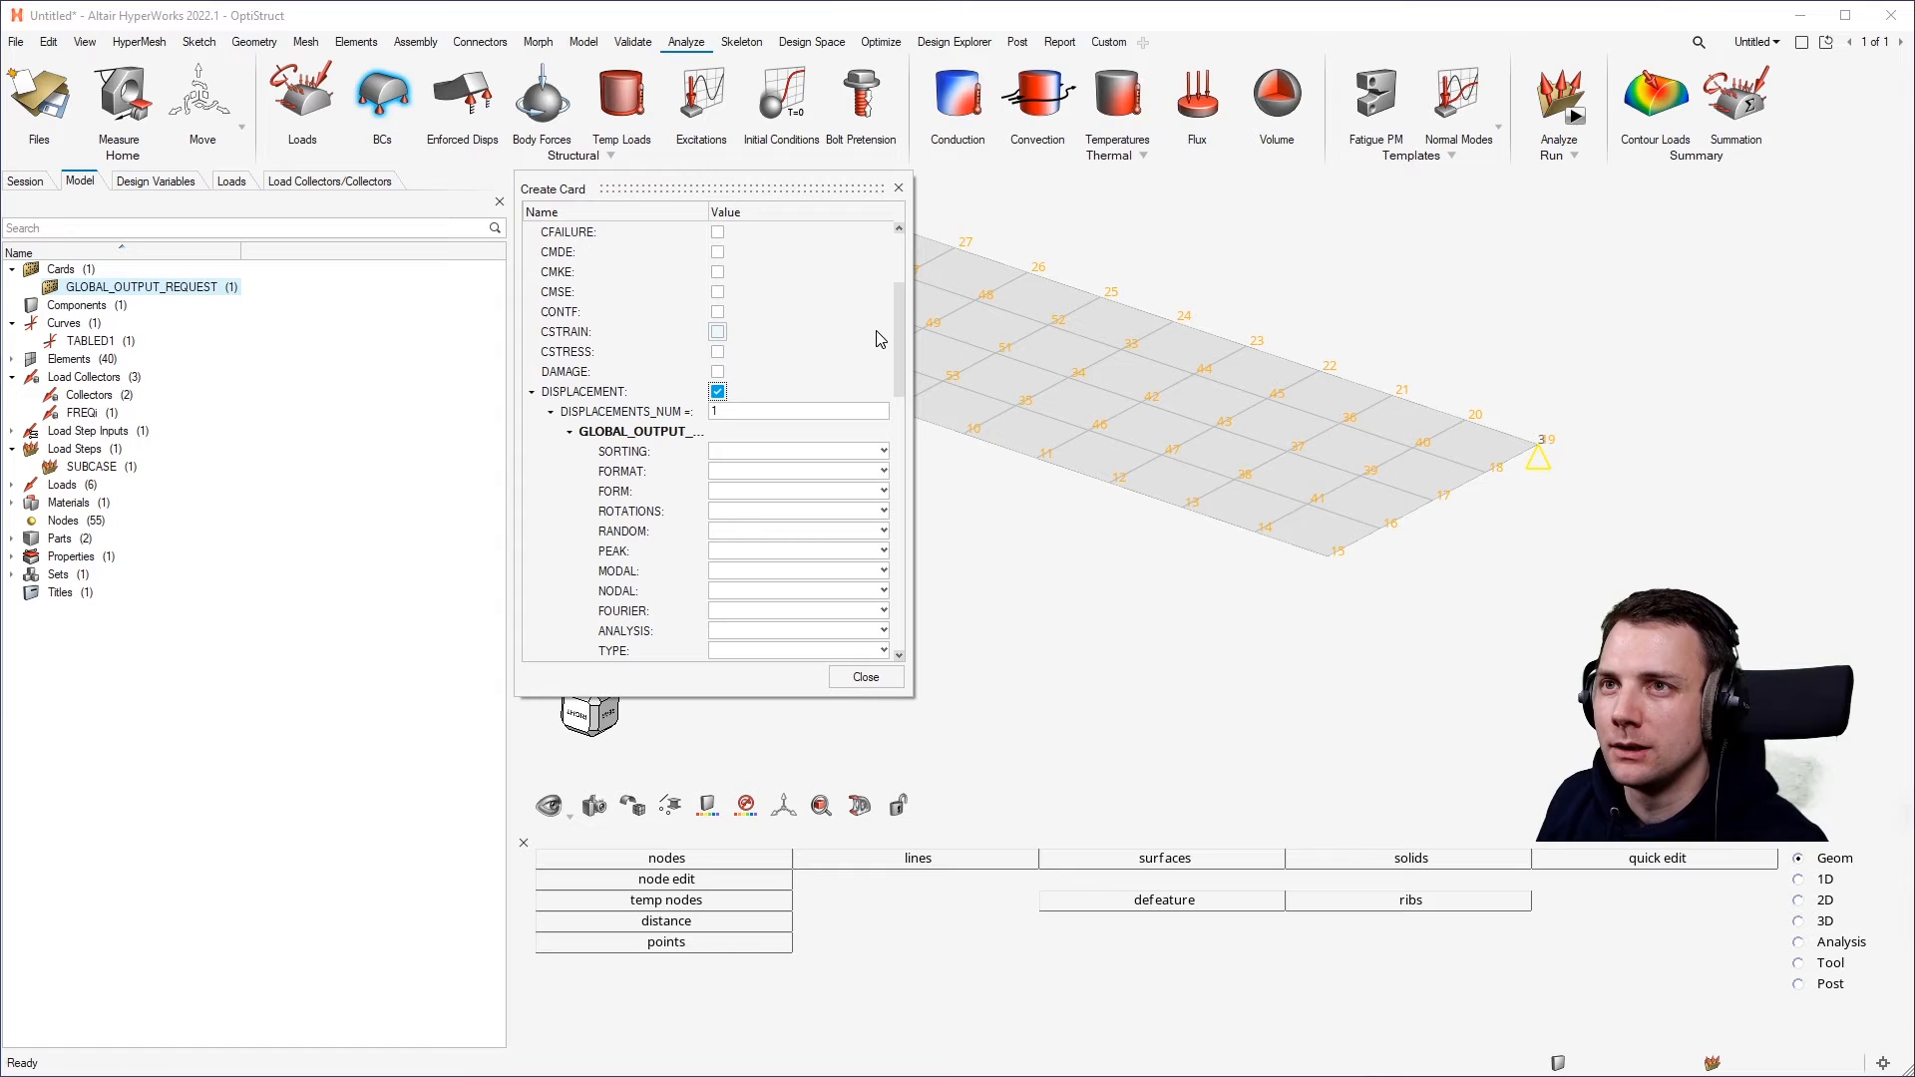
pyautogui.click(884, 492)
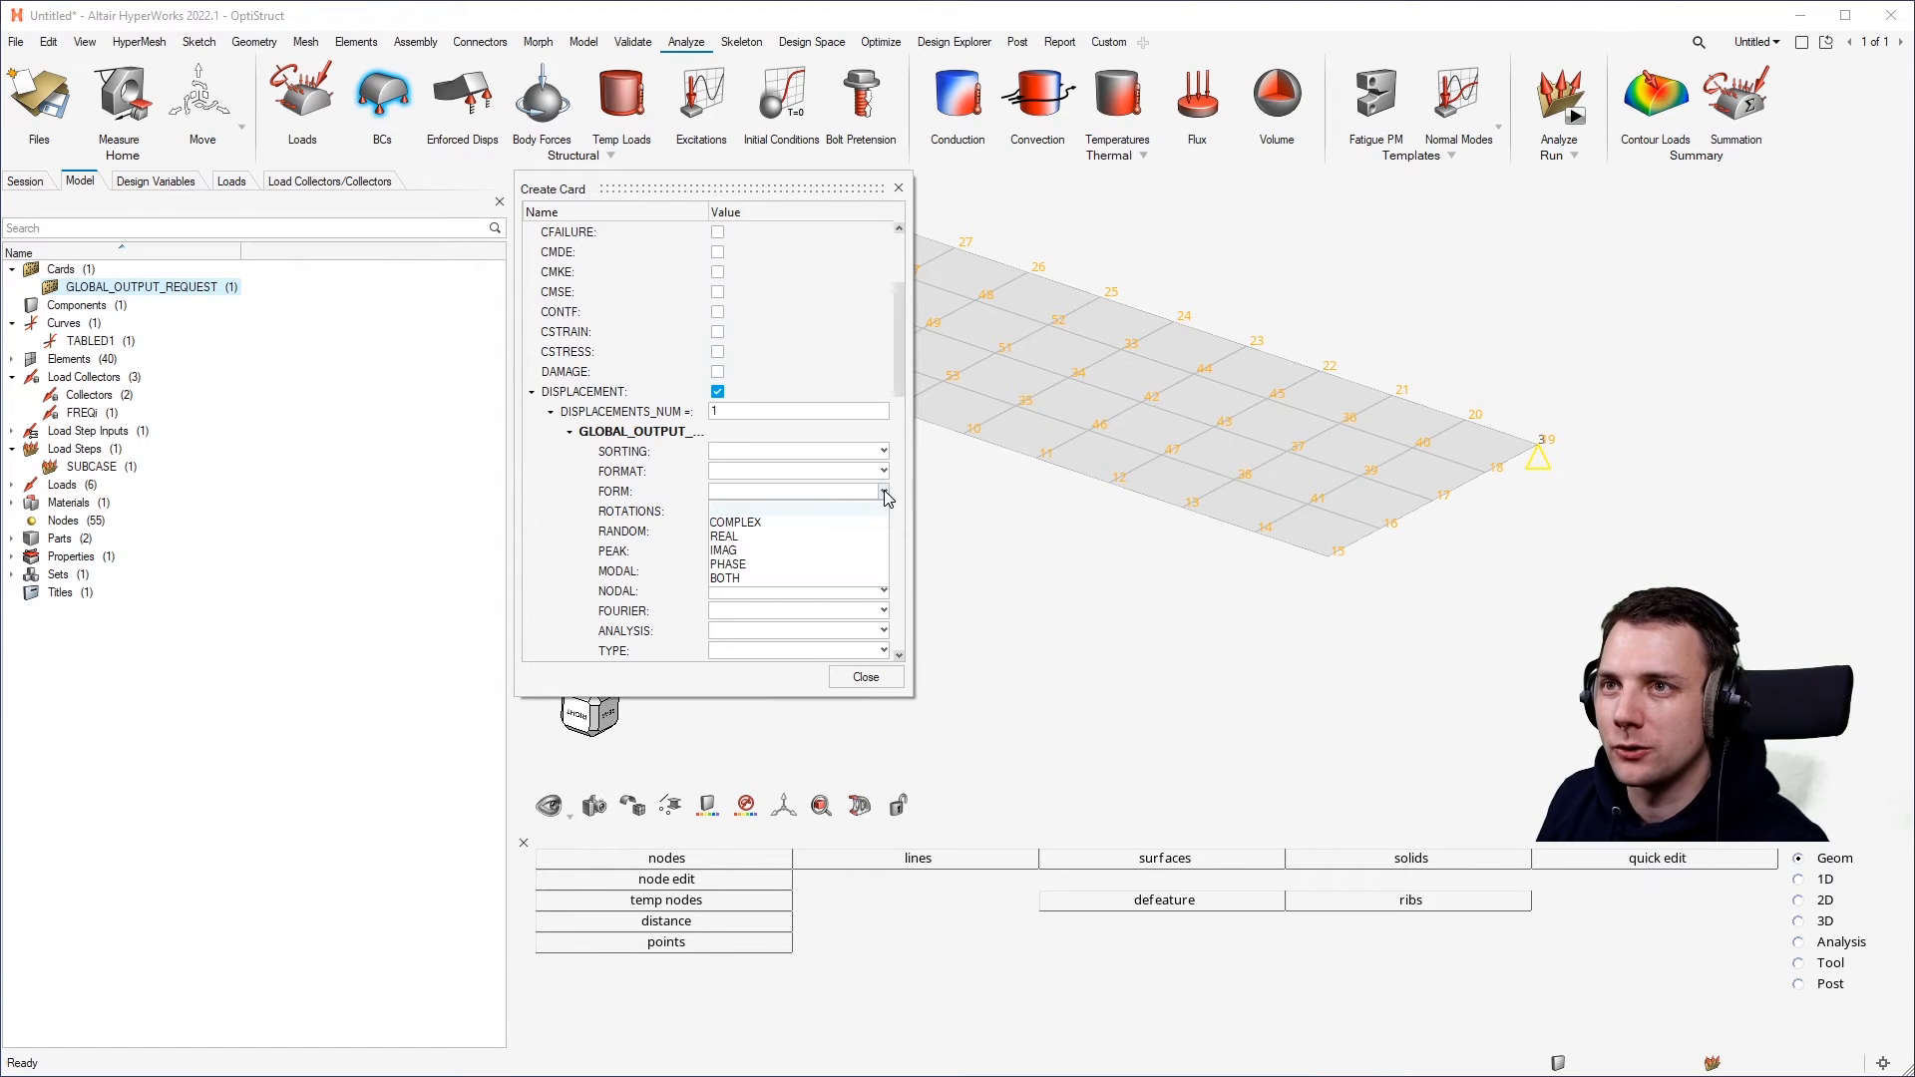
pyautogui.click(845, 565)
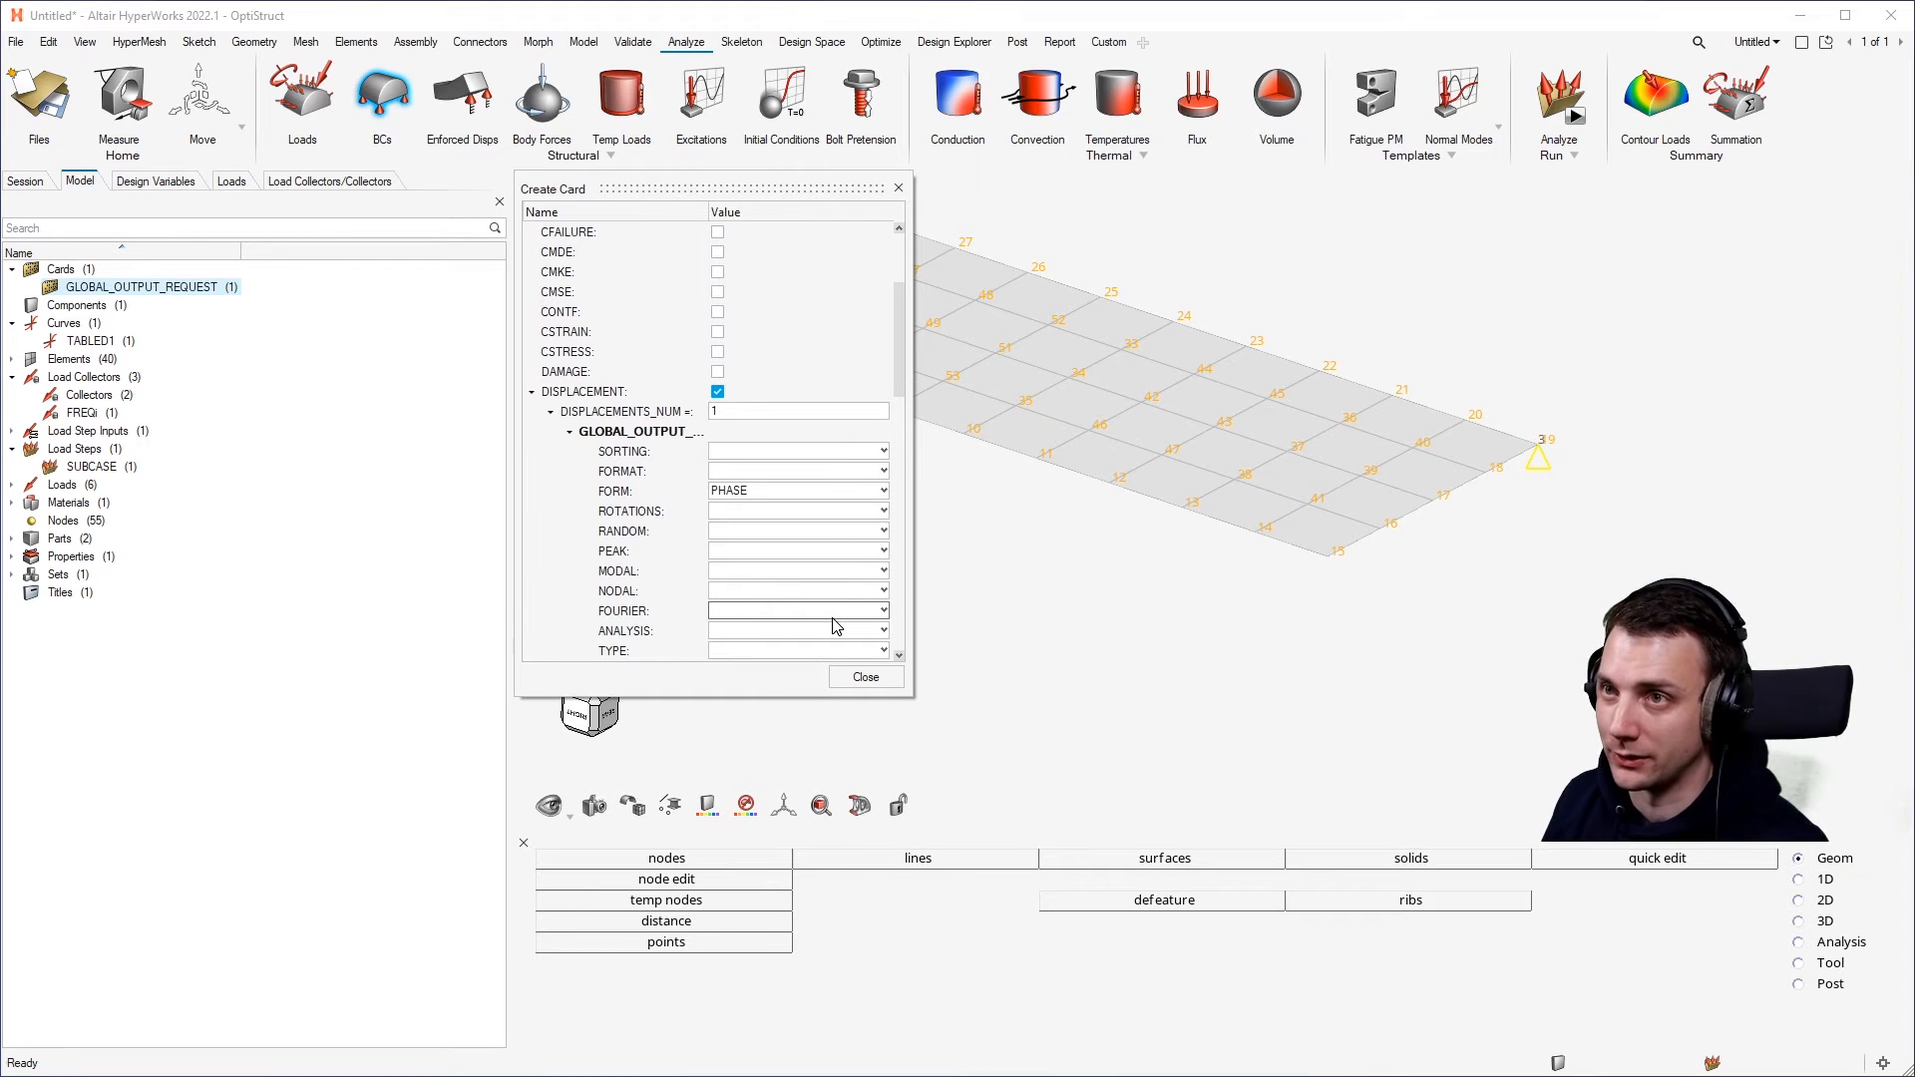
# Set the displacement output request's option to SID.
pyautogui.moveTo(903, 367); pyautogui.dragTo(903, 407)
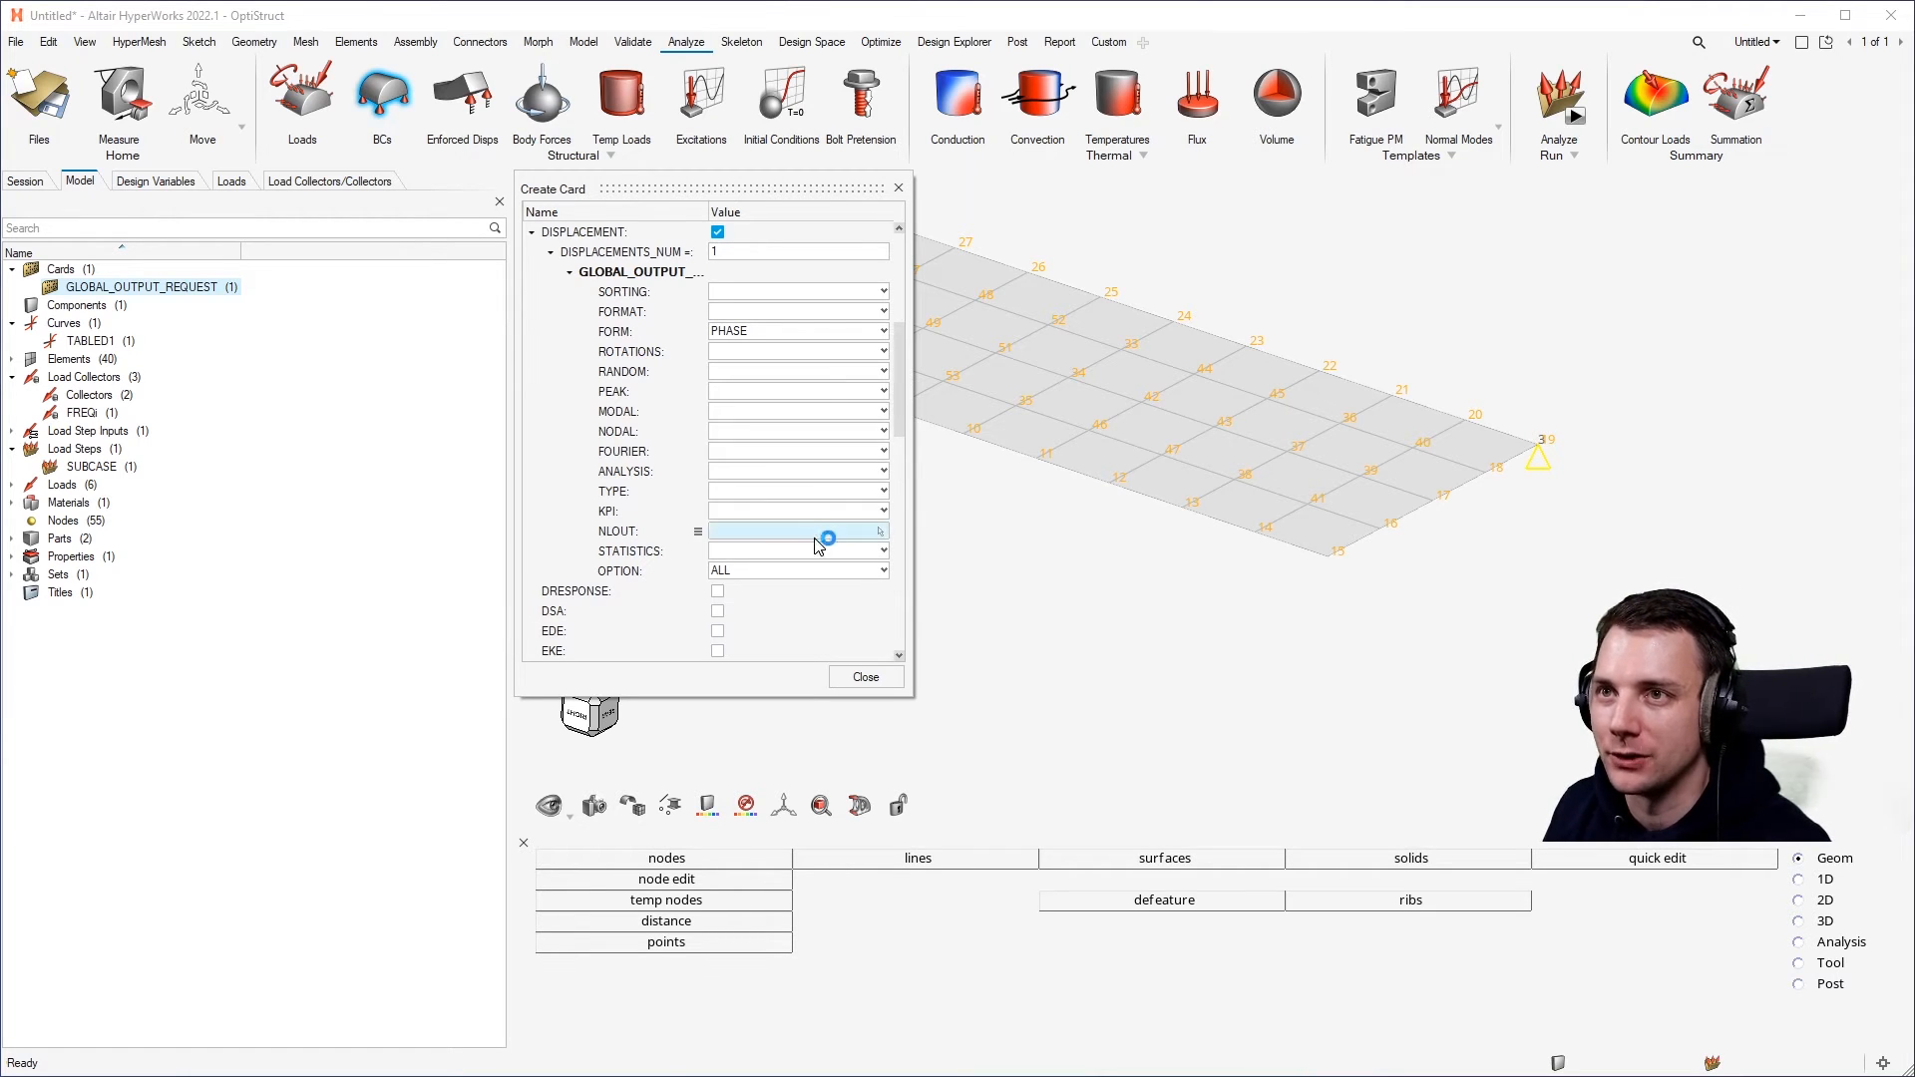
pyautogui.click(851, 570)
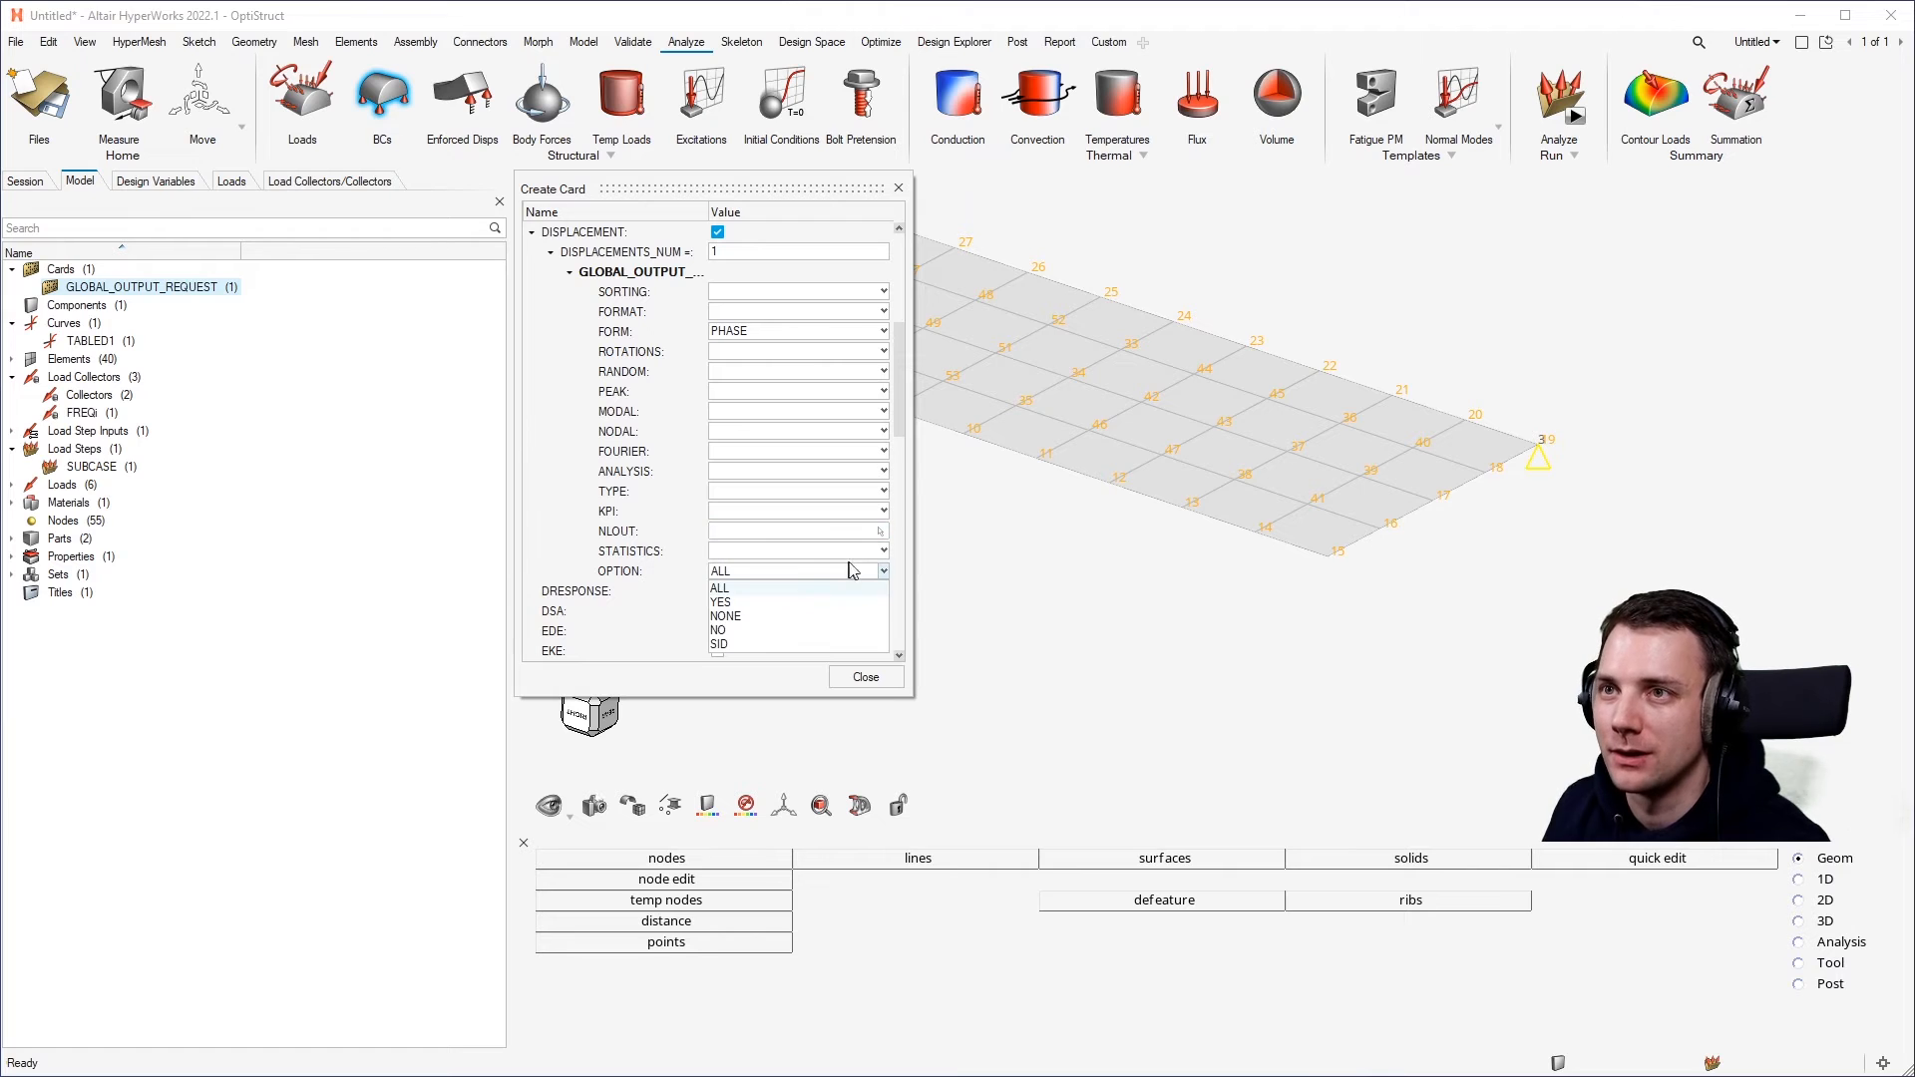
pyautogui.click(788, 646)
# Try to choose the node set from the list for the displacement request's SID, then cancel the selection.
pyautogui.click(797, 592)
pyautogui.click(807, 611)
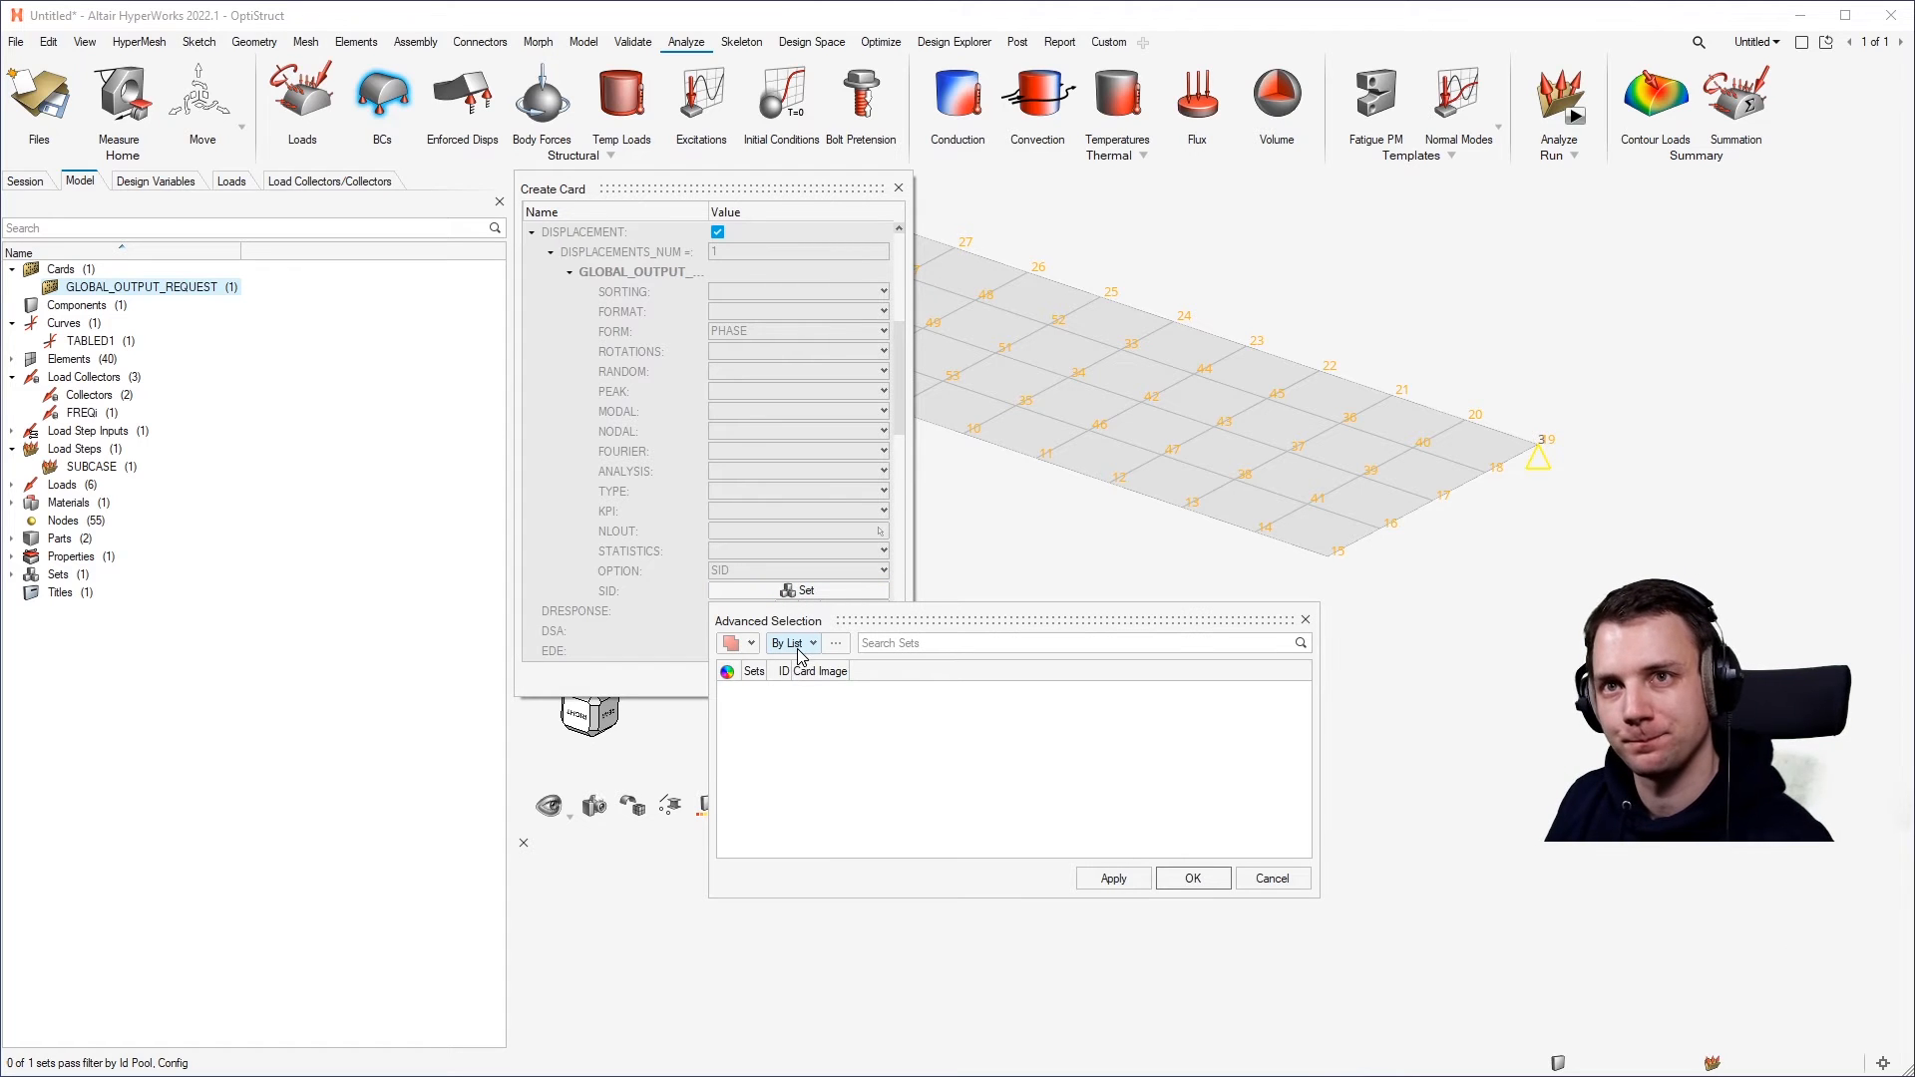
pyautogui.click(792, 643)
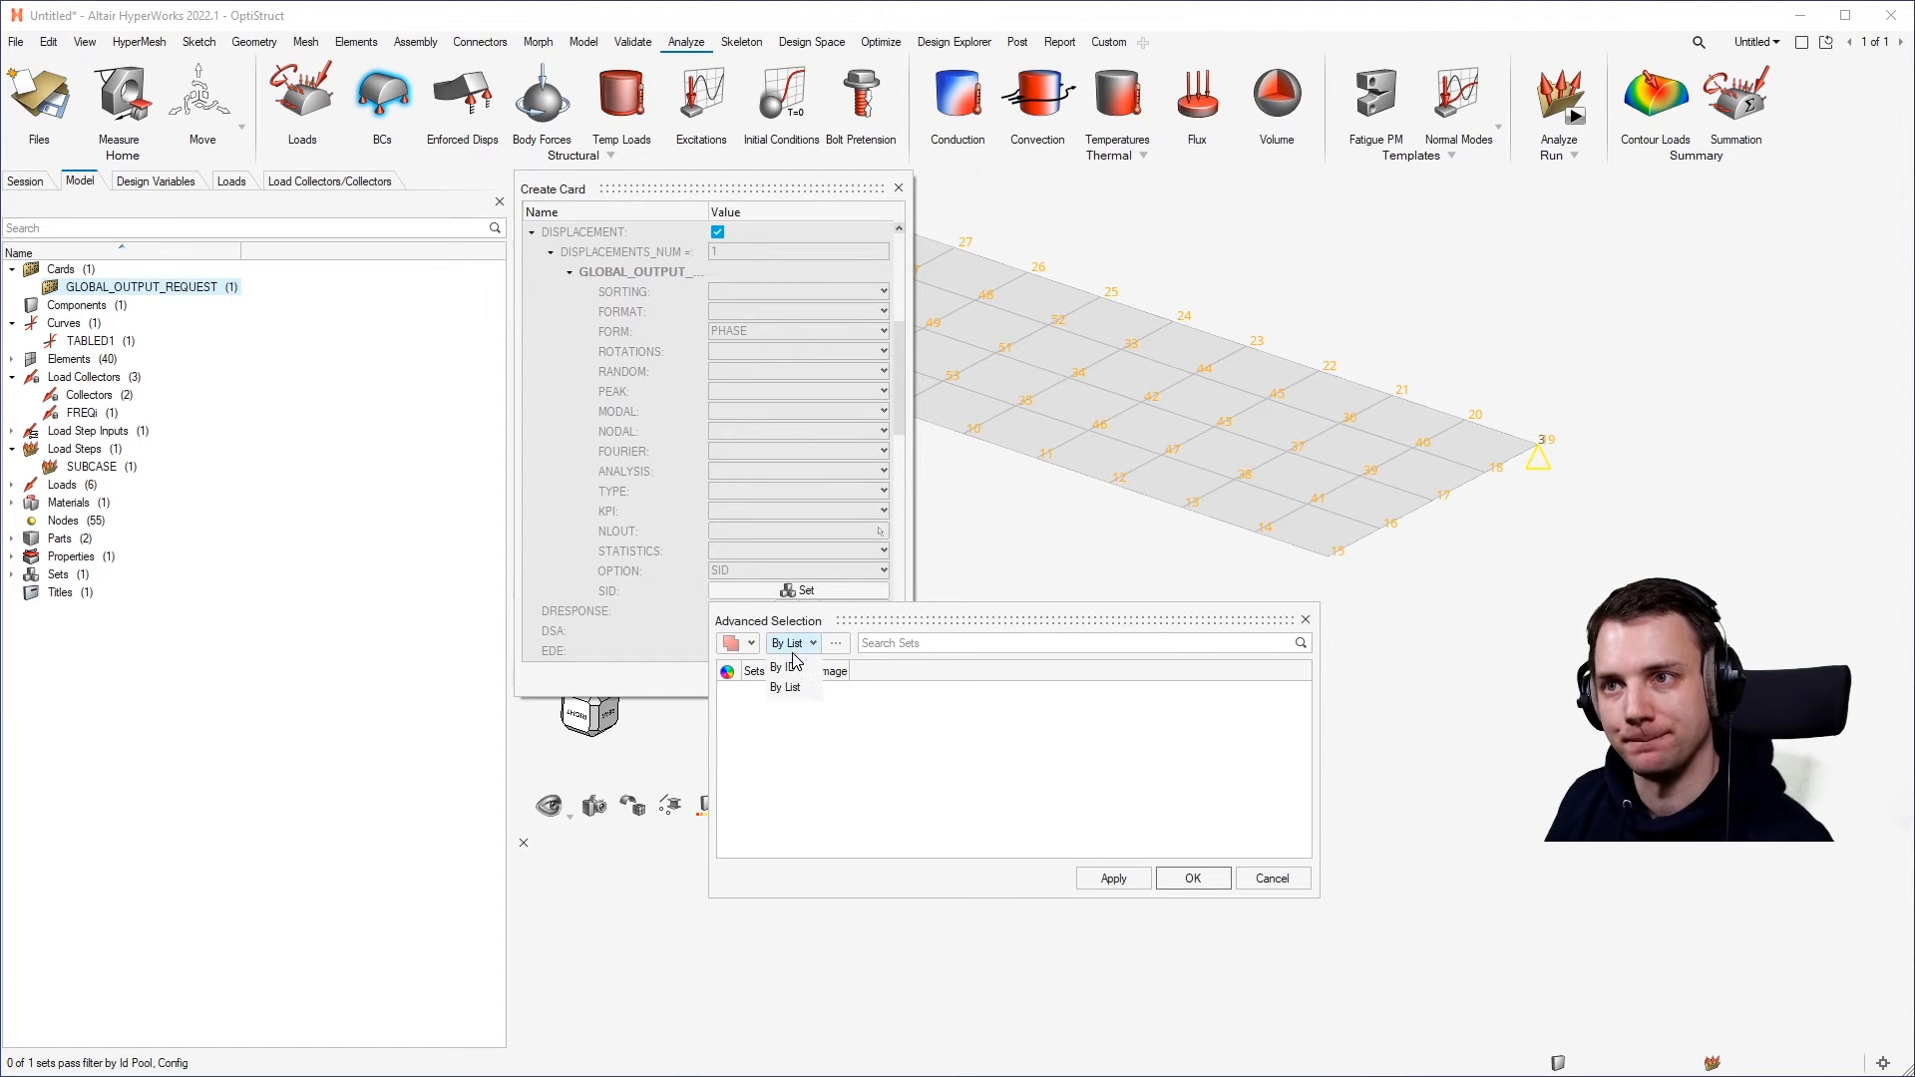
pyautogui.click(1048, 765)
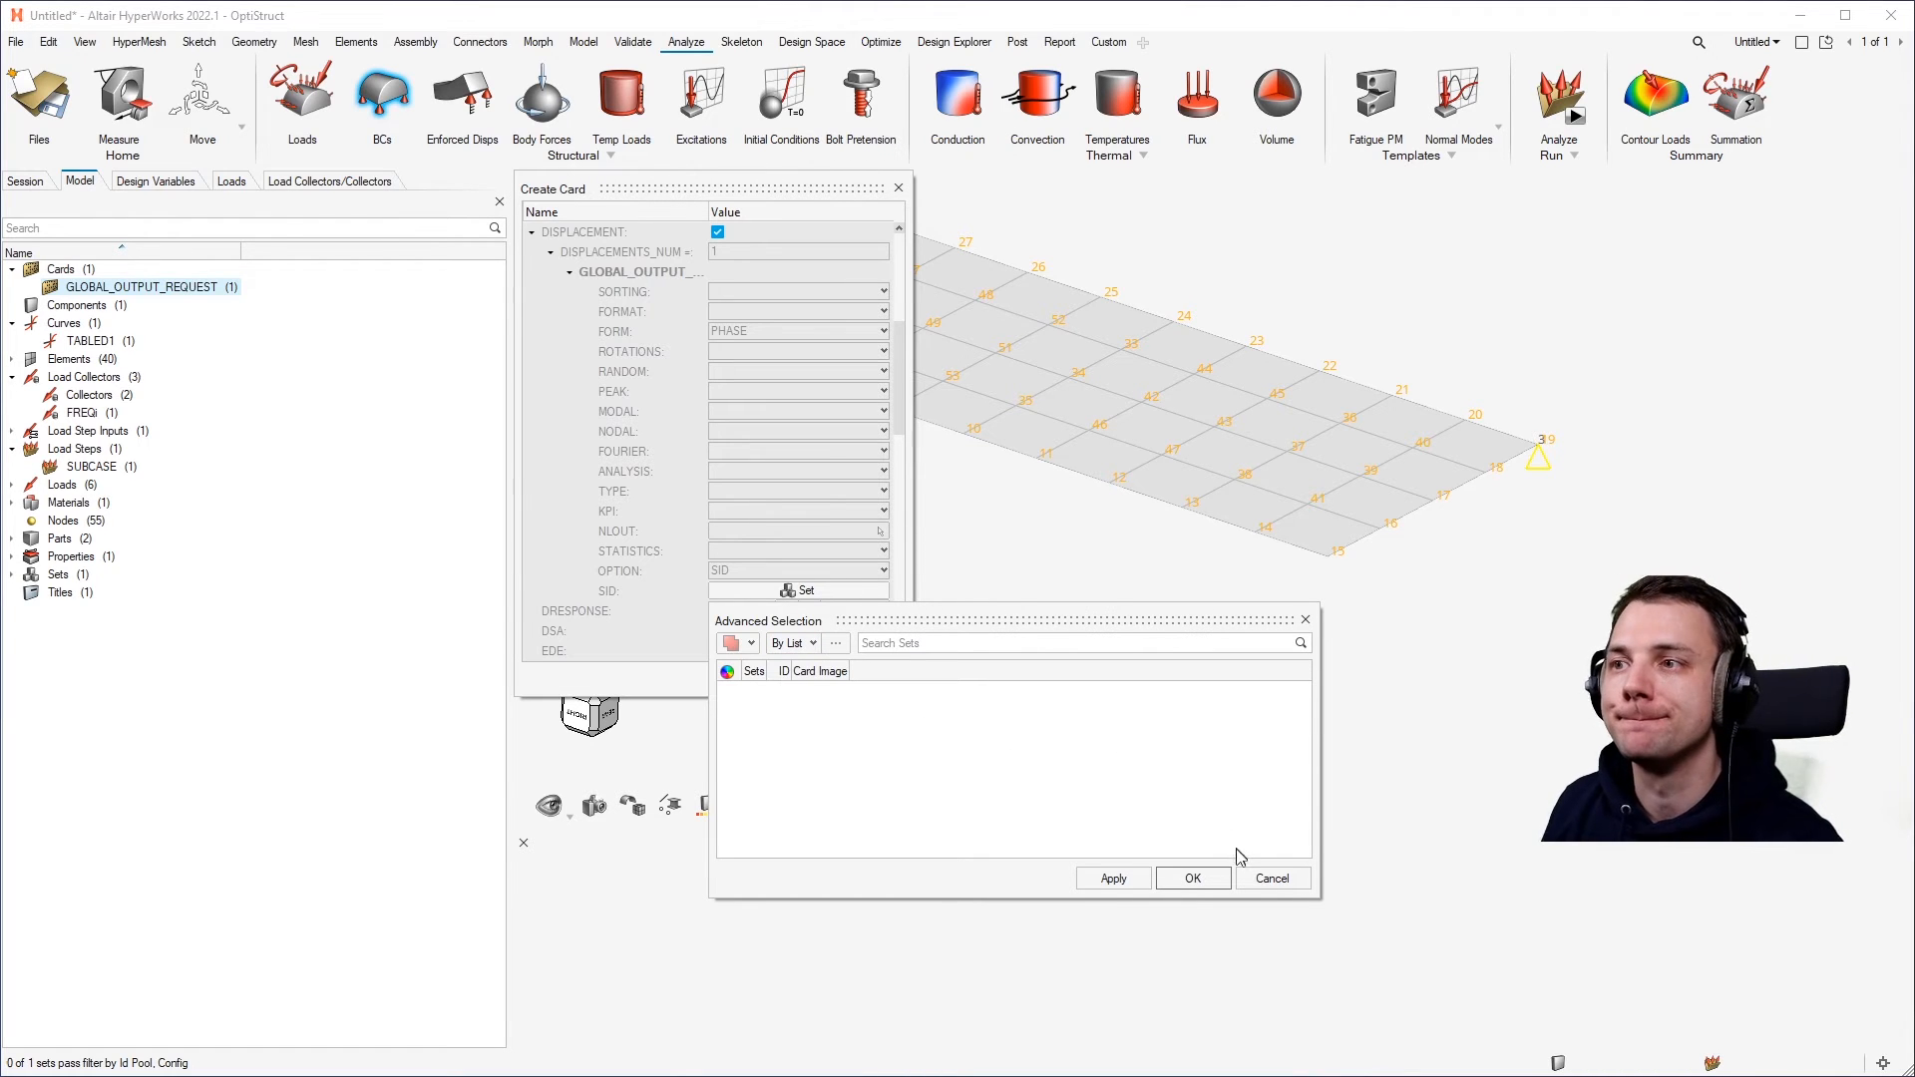
pyautogui.click(1253, 879)
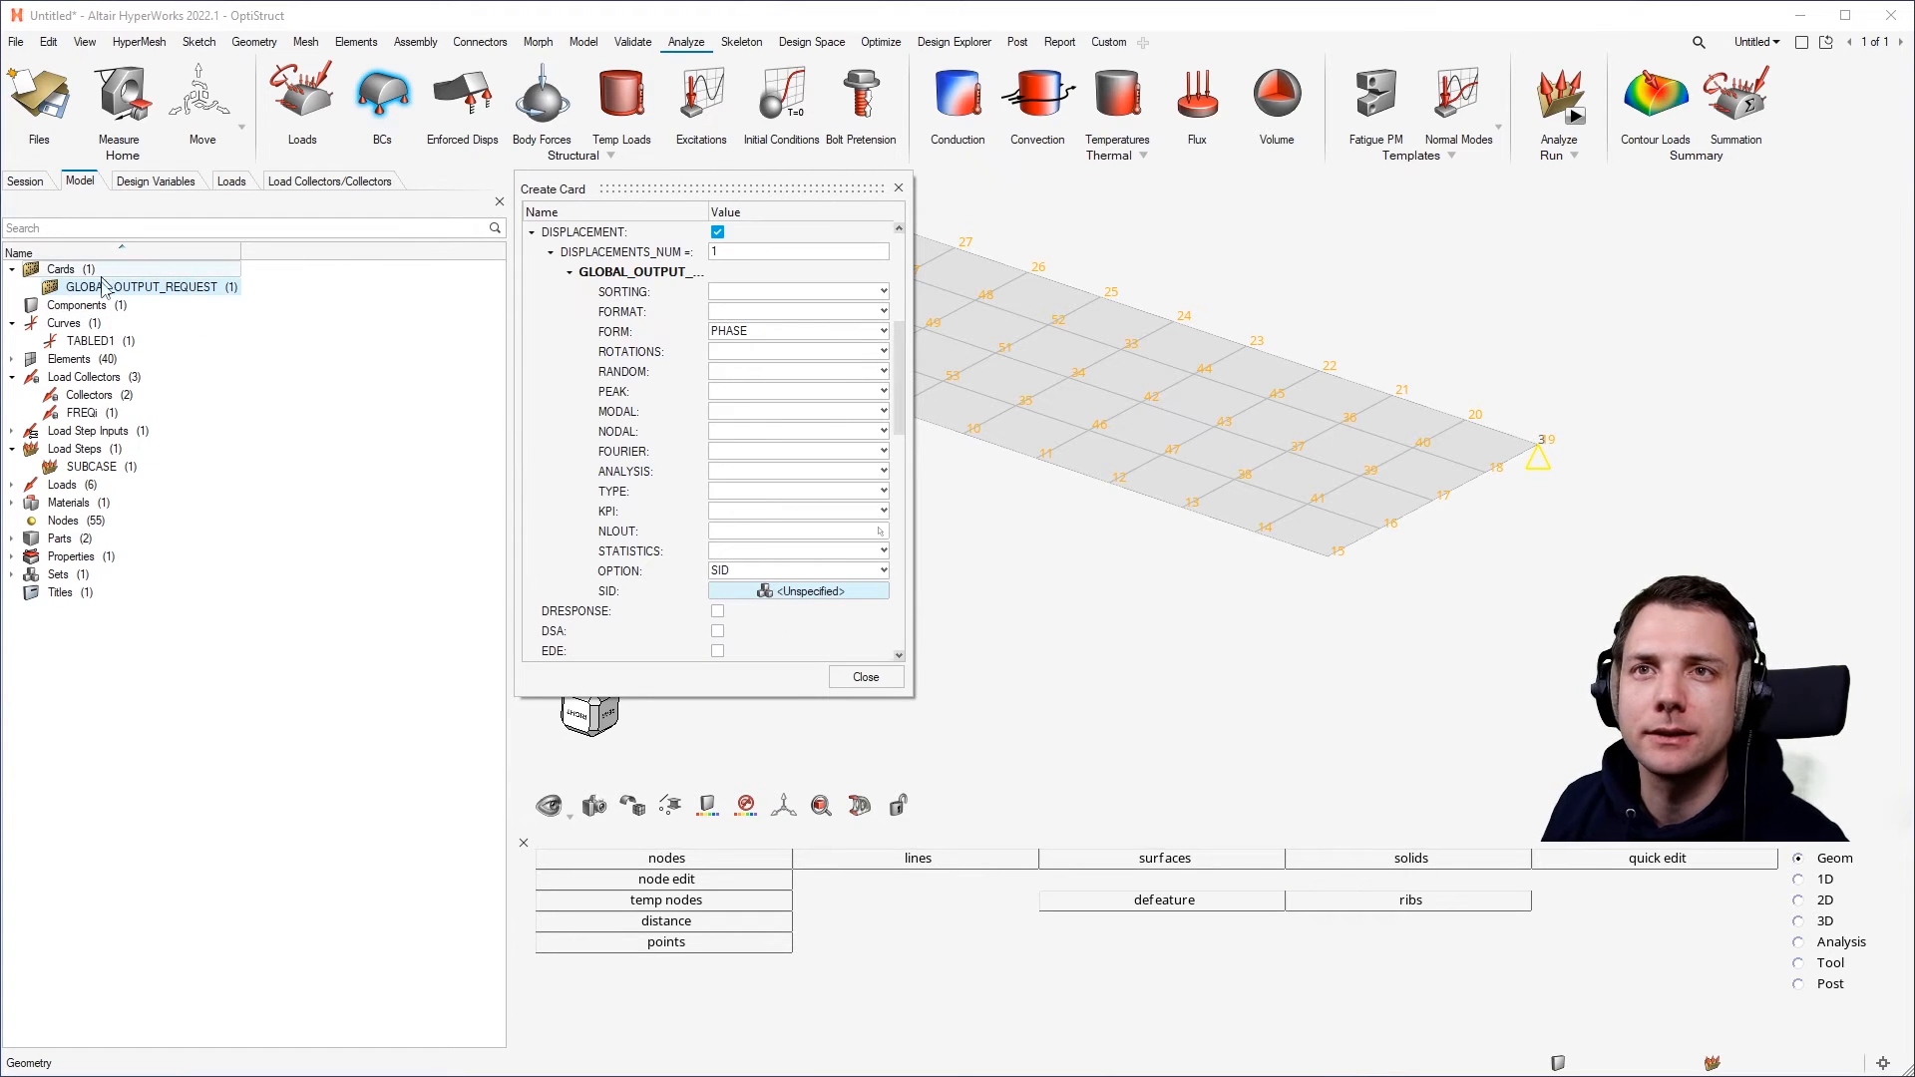
# Inspect the card image, set type and entities of set1 in the model's sets.
pyautogui.click(14, 576)
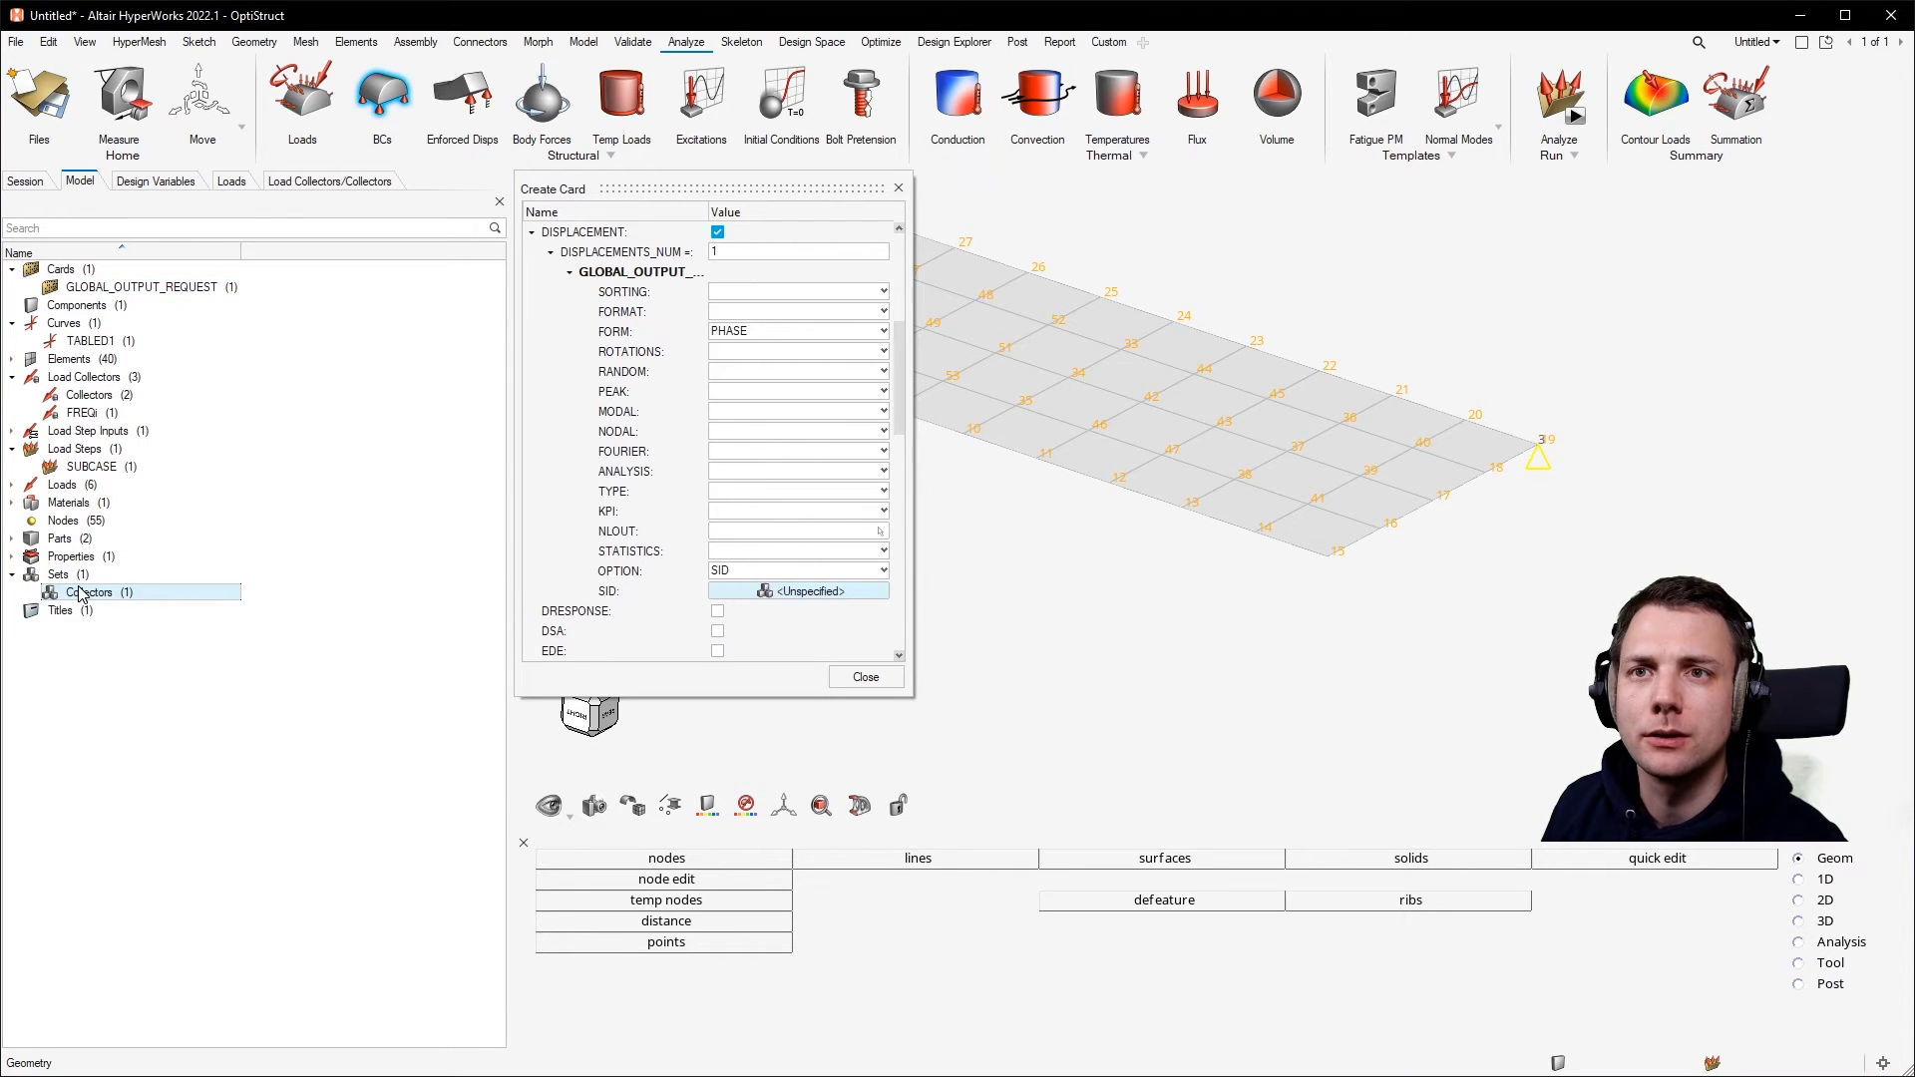
pyautogui.doubleClick(115, 594)
pyautogui.click(14, 276)
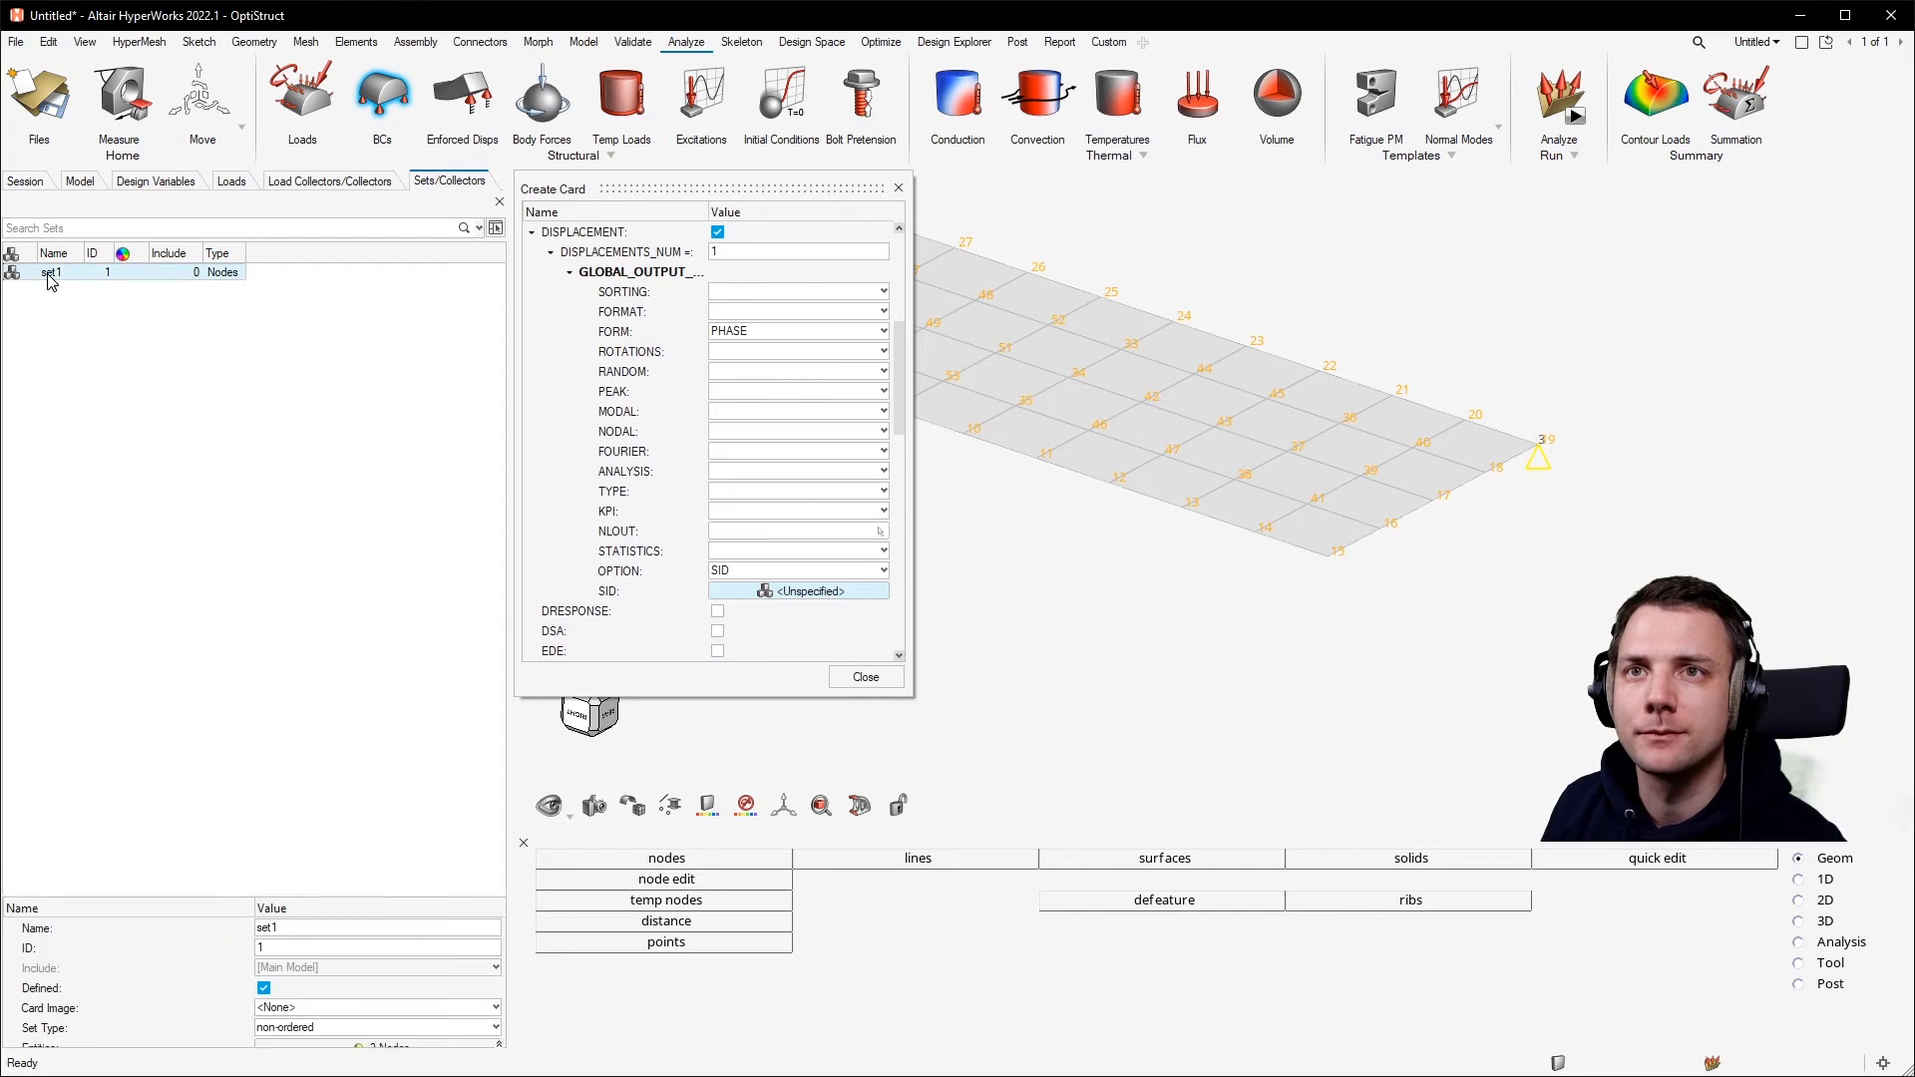
pyautogui.scroll(-2, 289, 998)
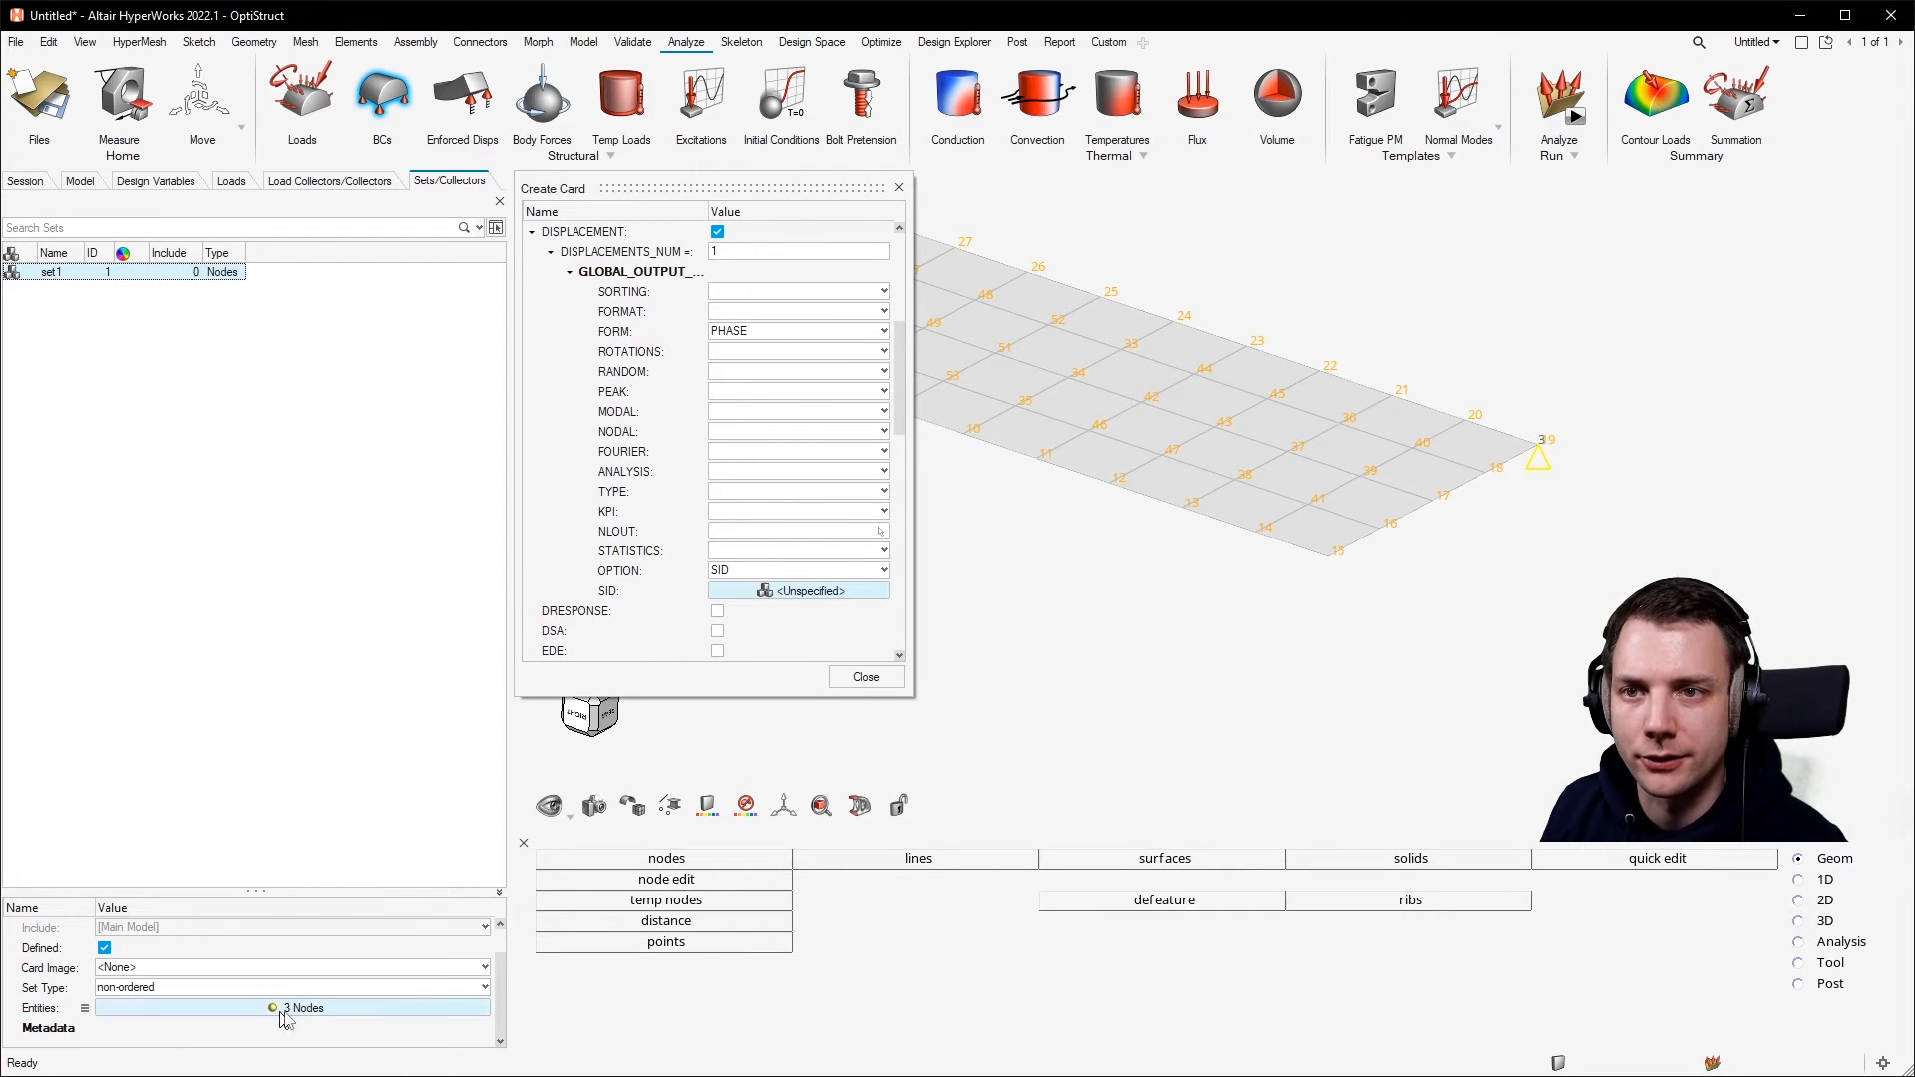
# Try to pick the node set by ID for the displacement request's SID through the advanced selection.
pyautogui.click(778, 591)
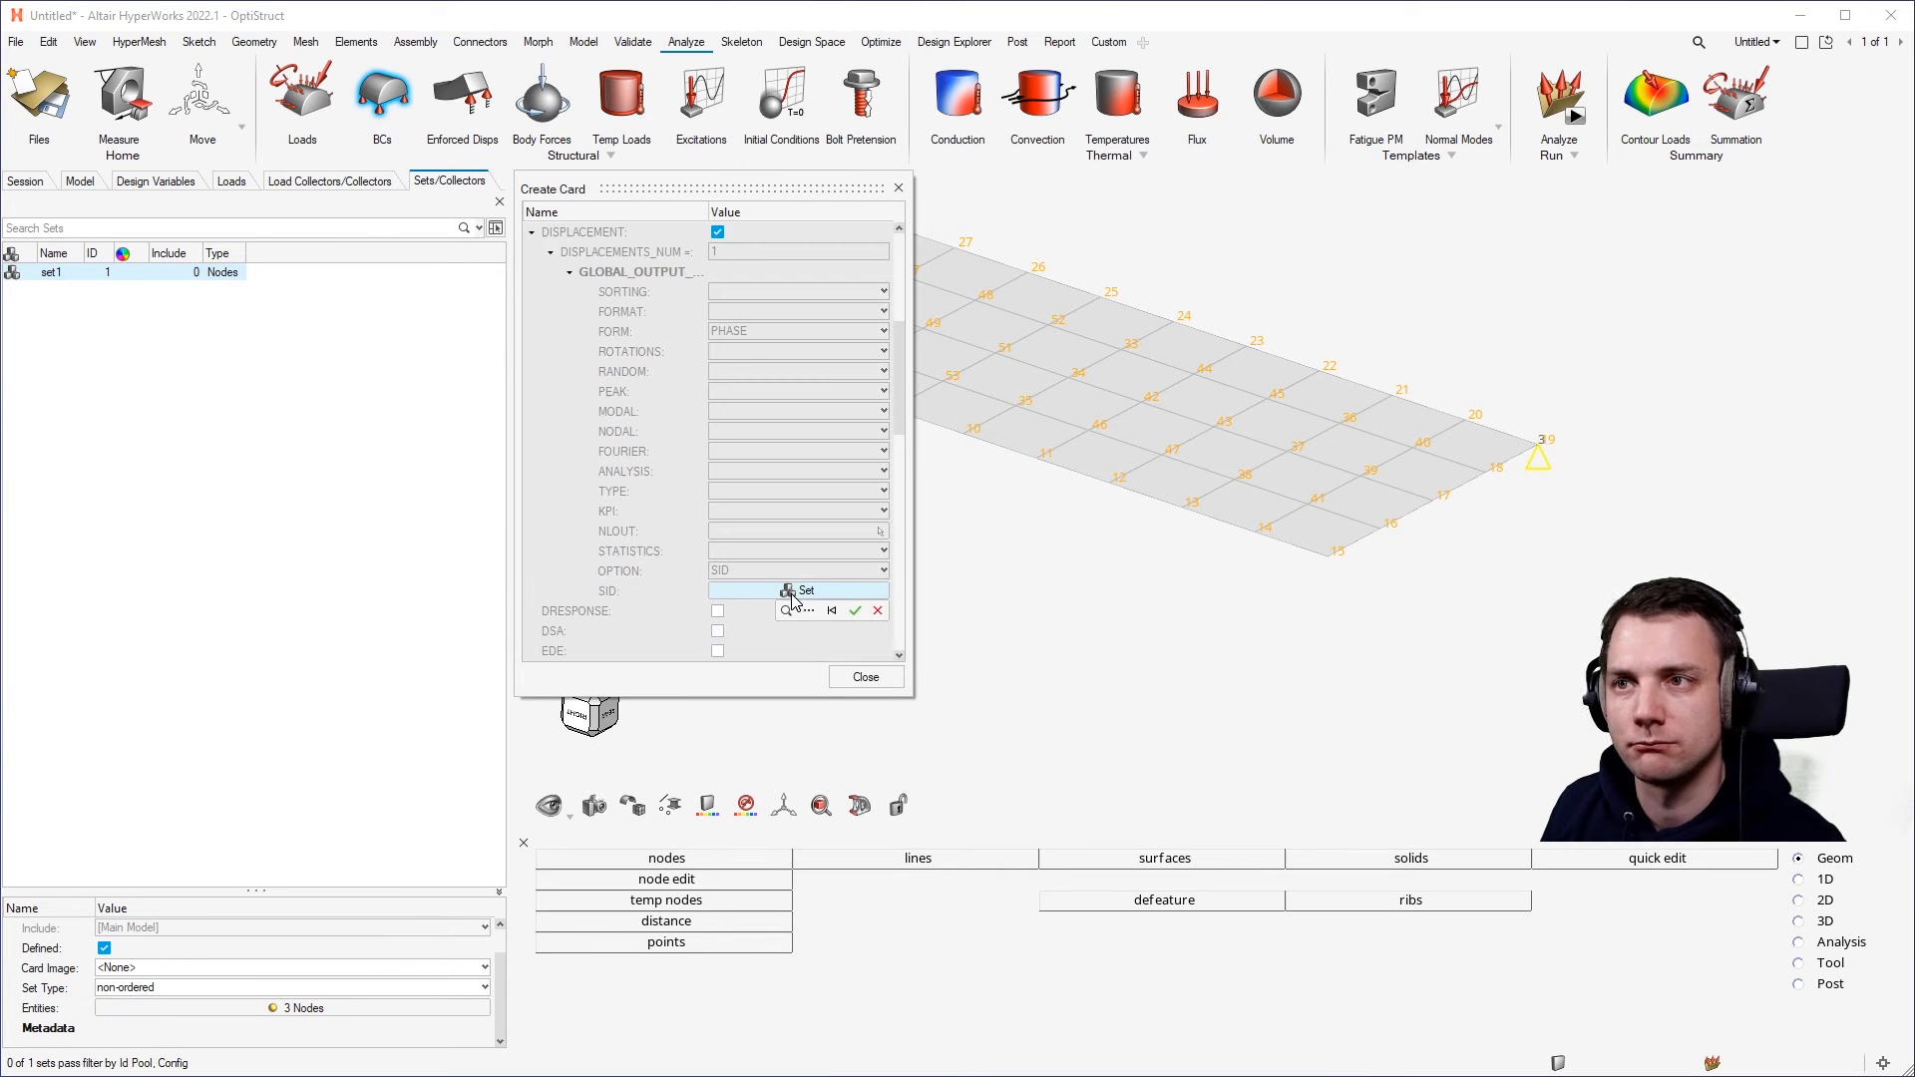
pyautogui.click(808, 612)
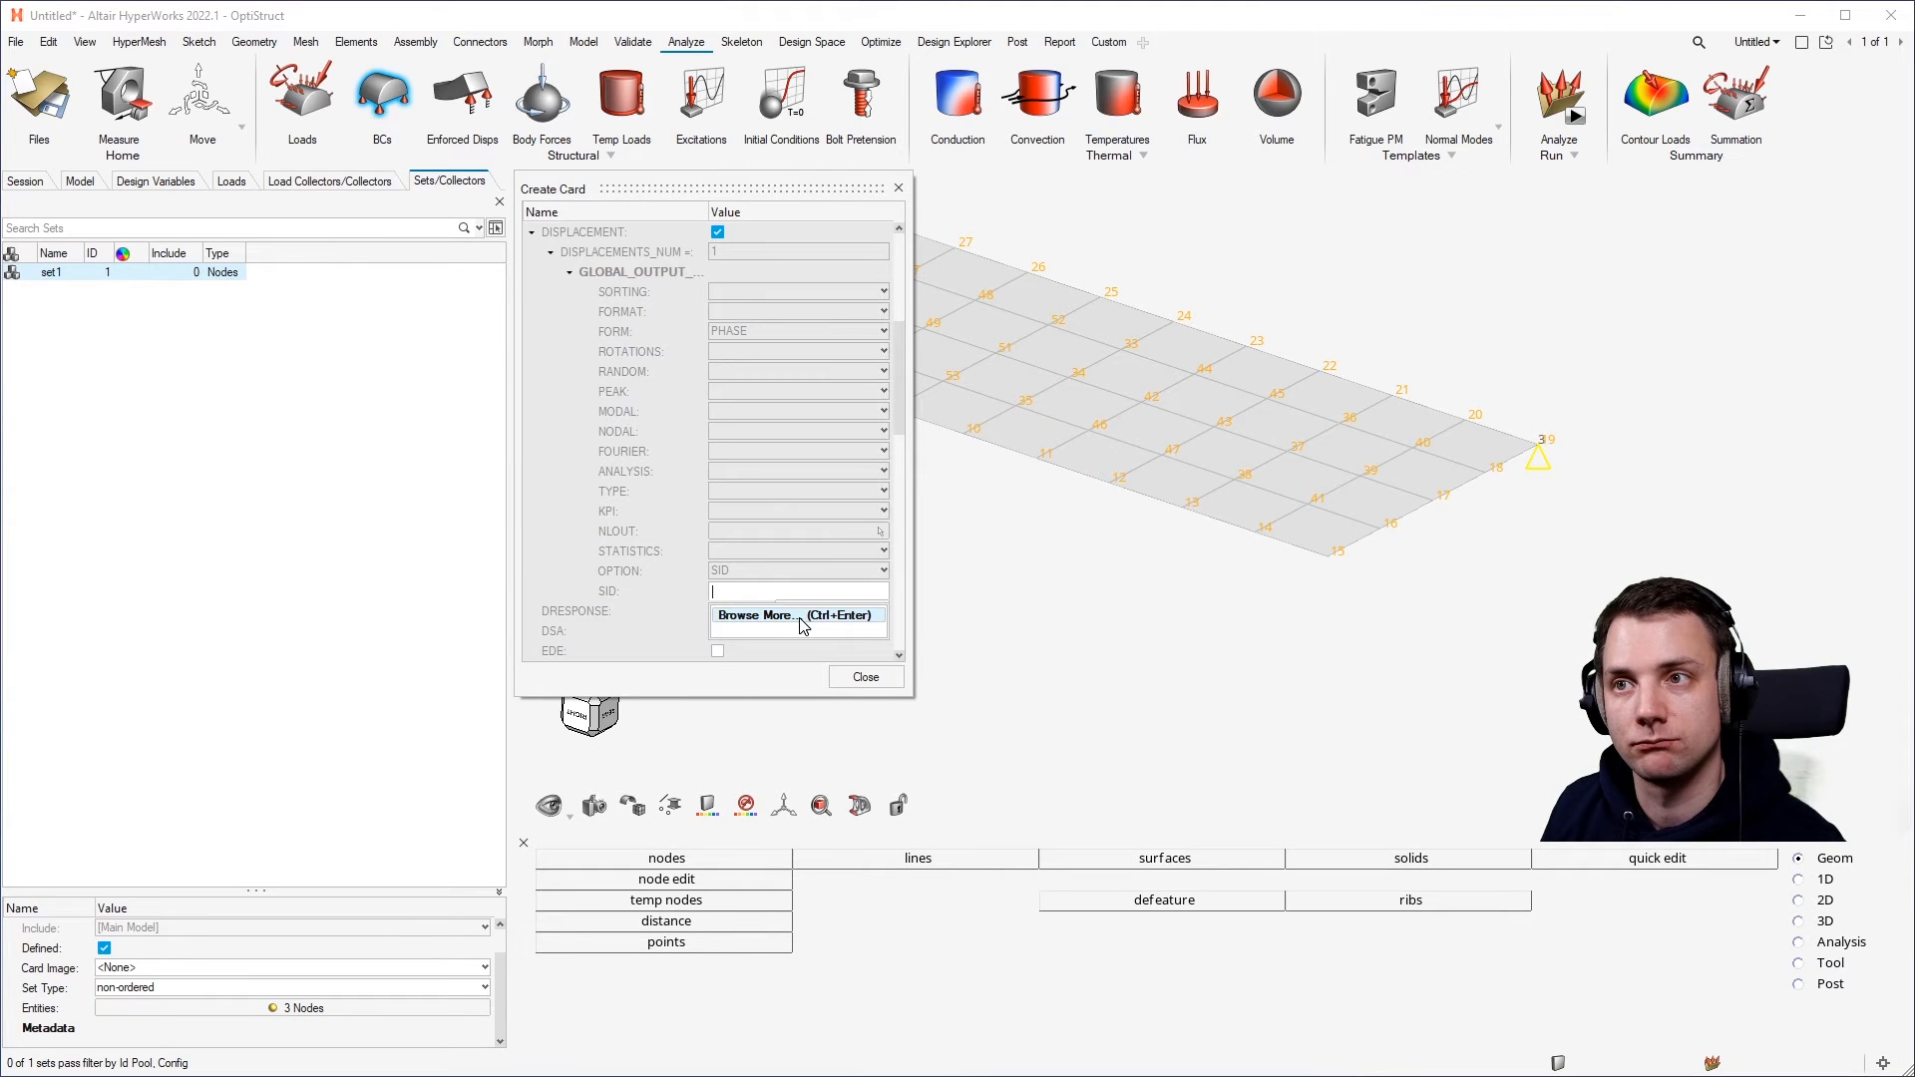
pyautogui.click(810, 614)
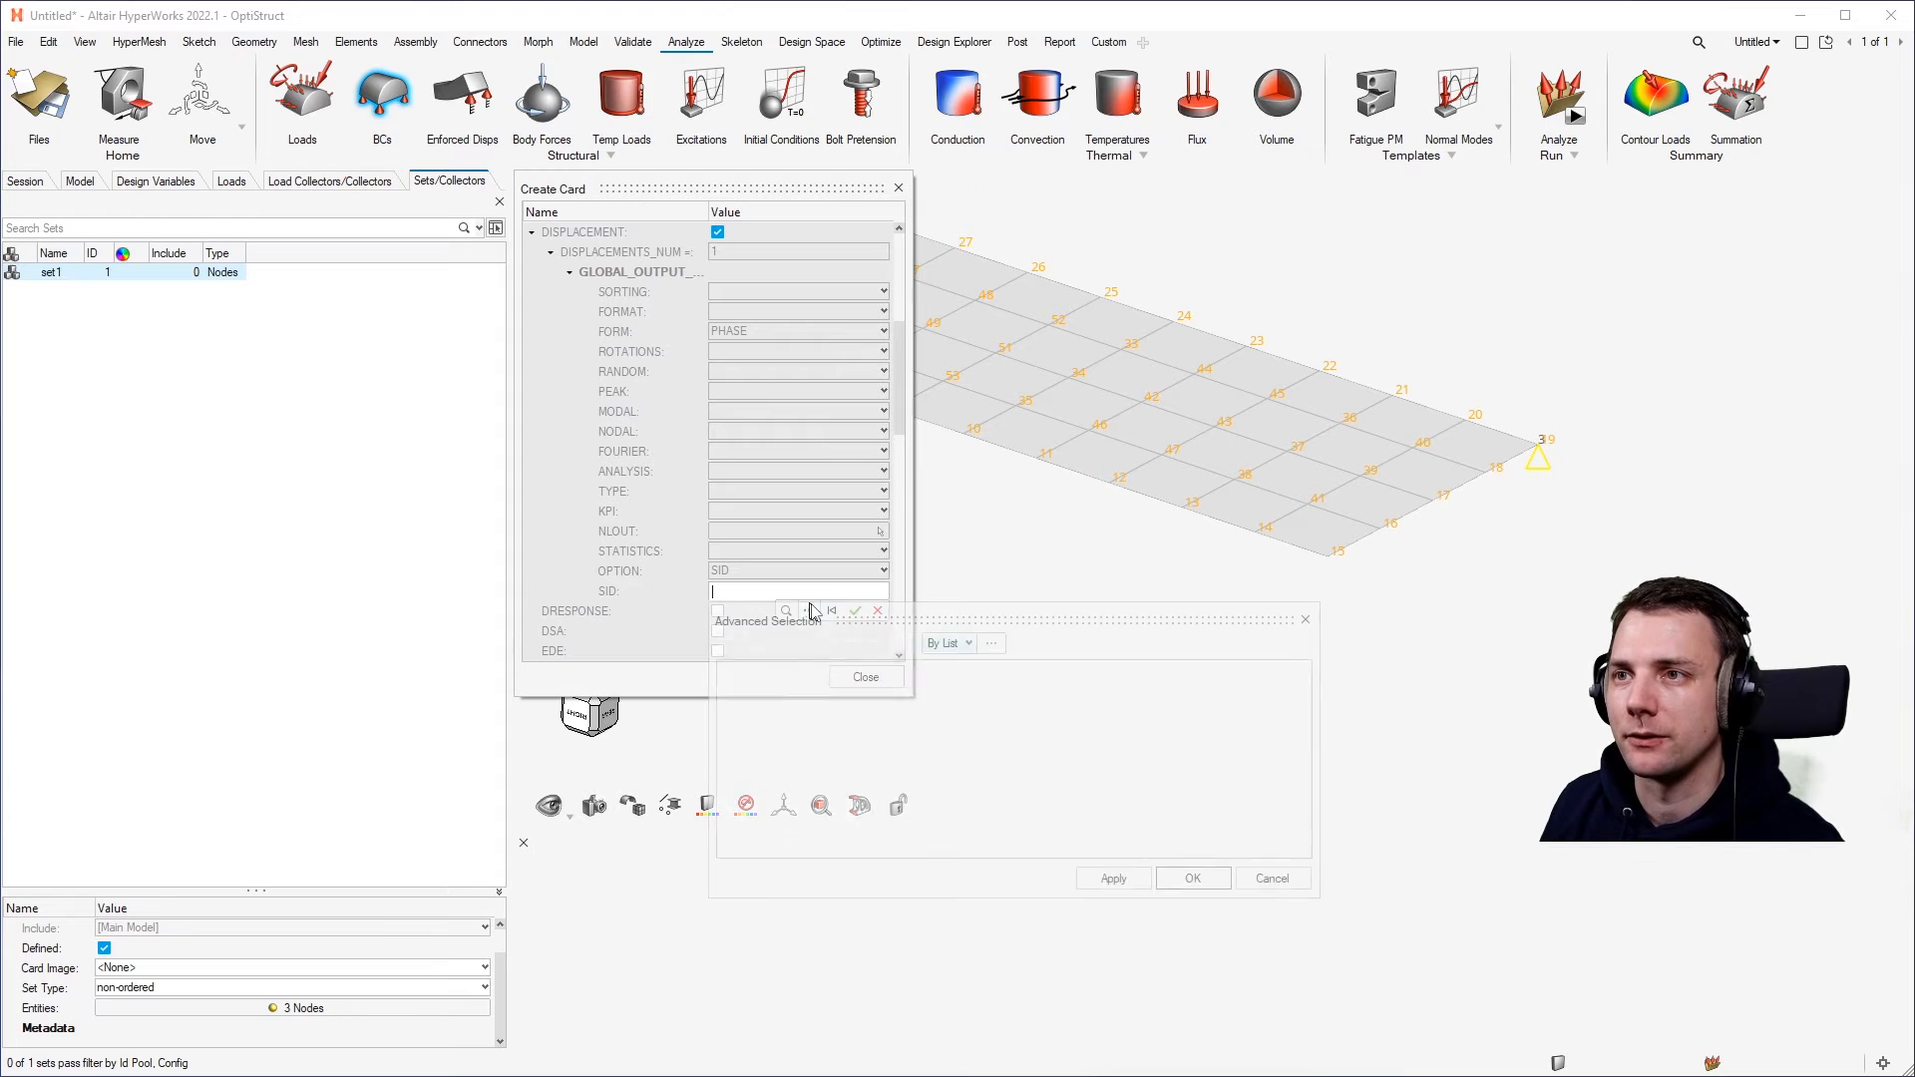
pyautogui.click(790, 644)
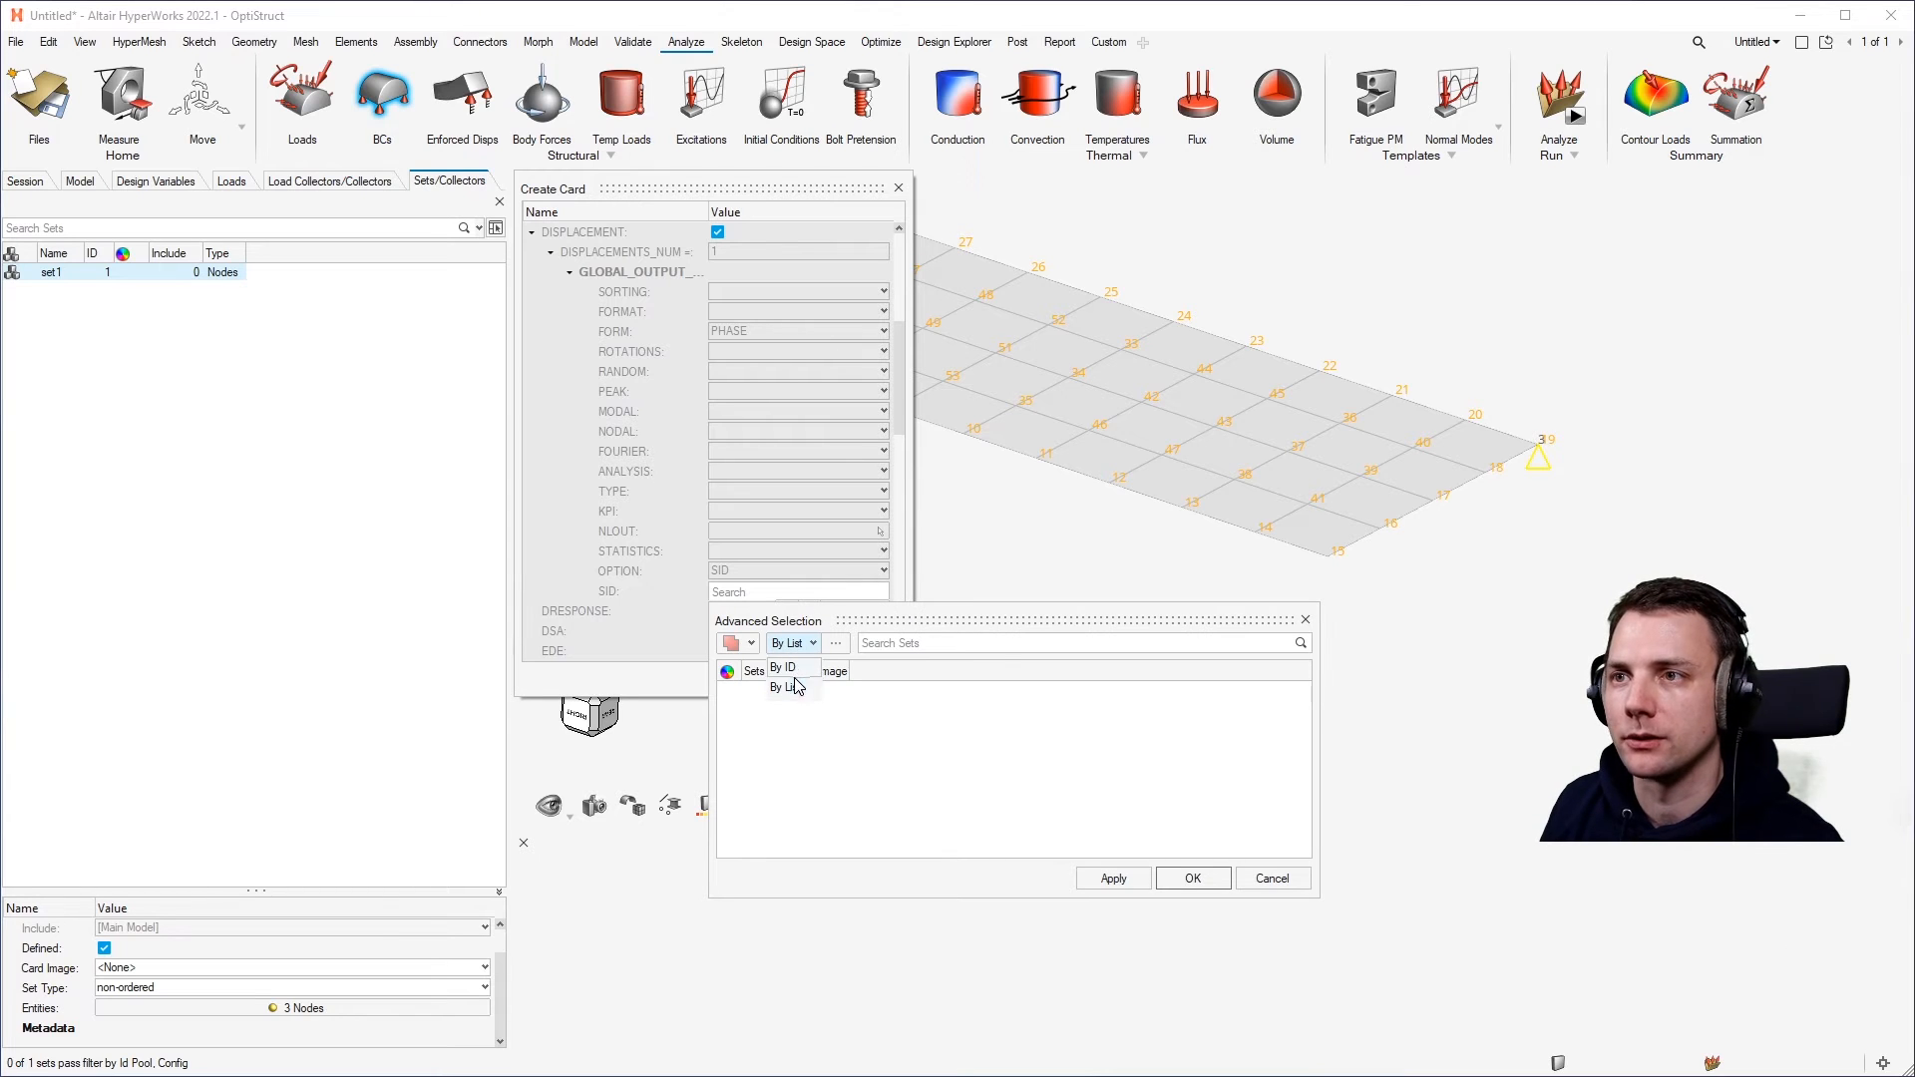
pyautogui.click(784, 667)
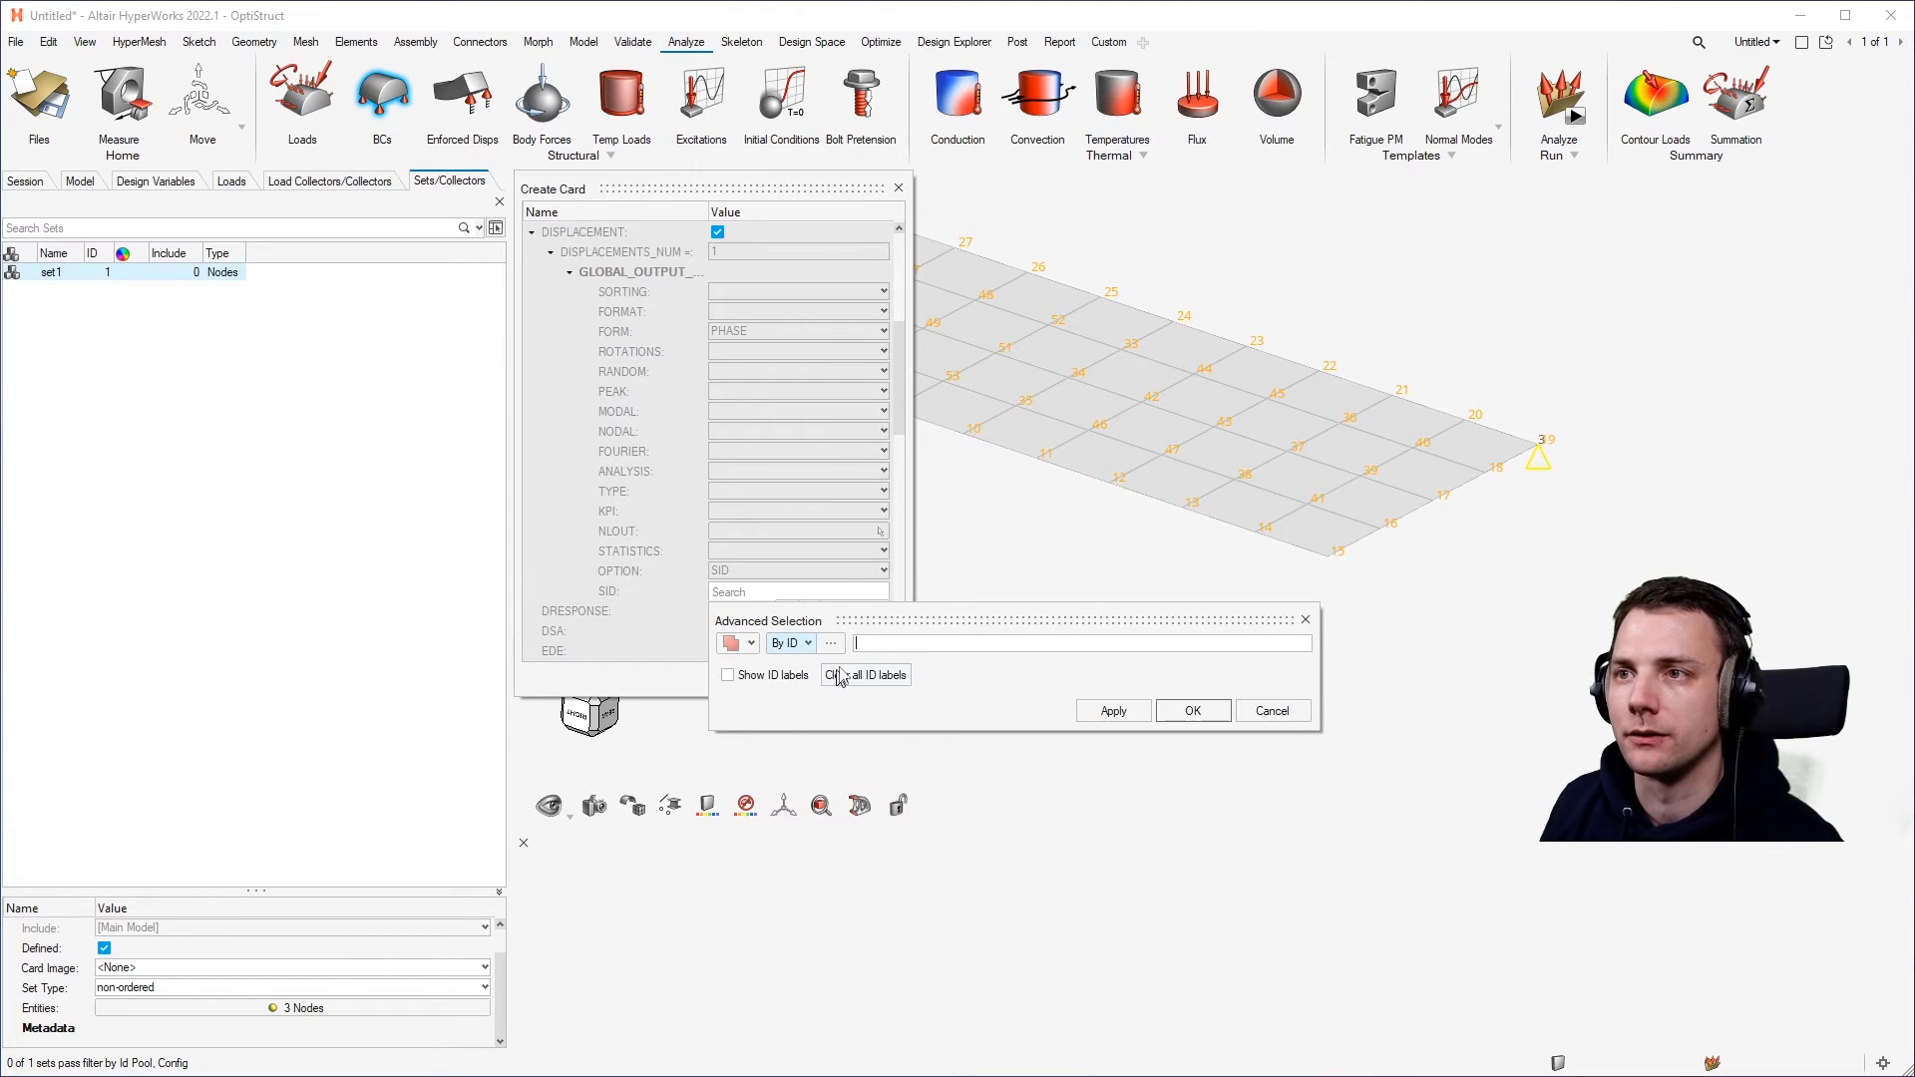
pyautogui.click(1209, 714)
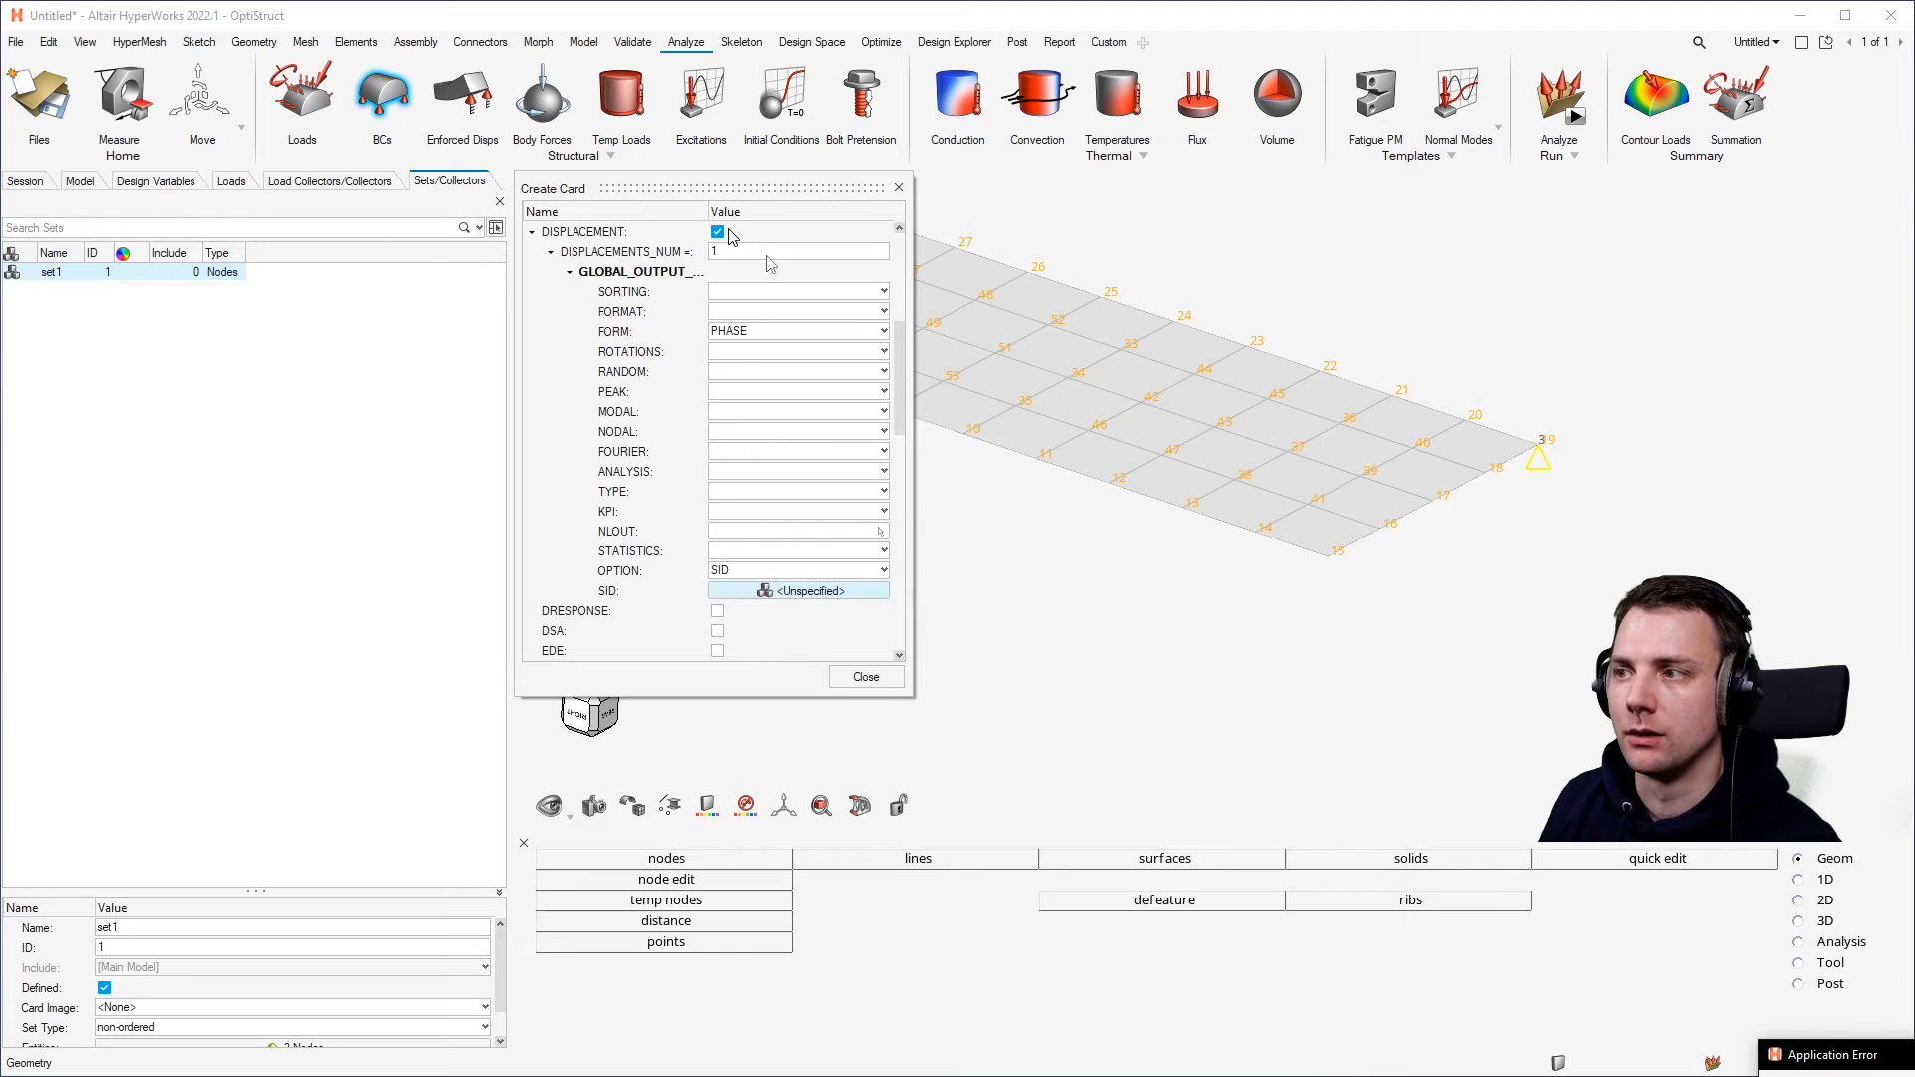
# Dismiss the application error and close the global output request's card dialog.
pyautogui.click(1885, 1052)
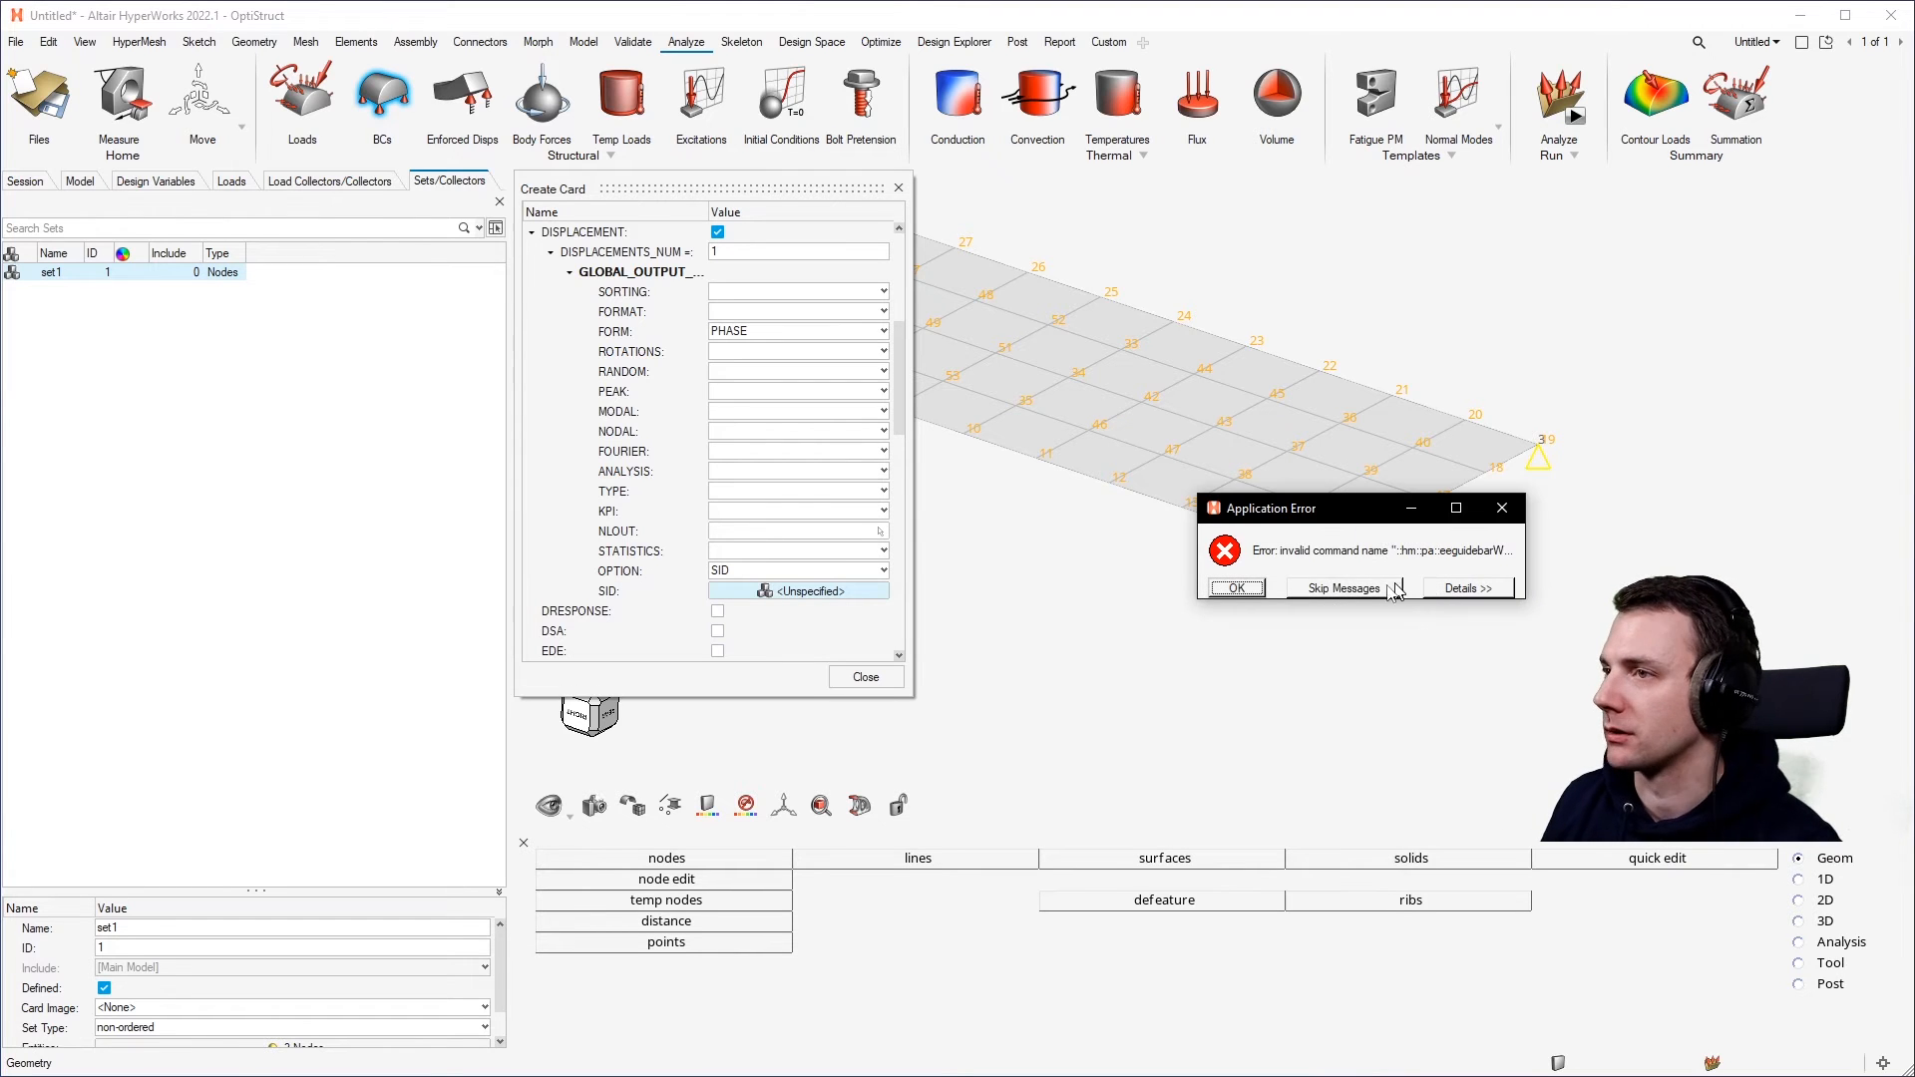
pyautogui.click(1252, 602)
pyautogui.click(866, 676)
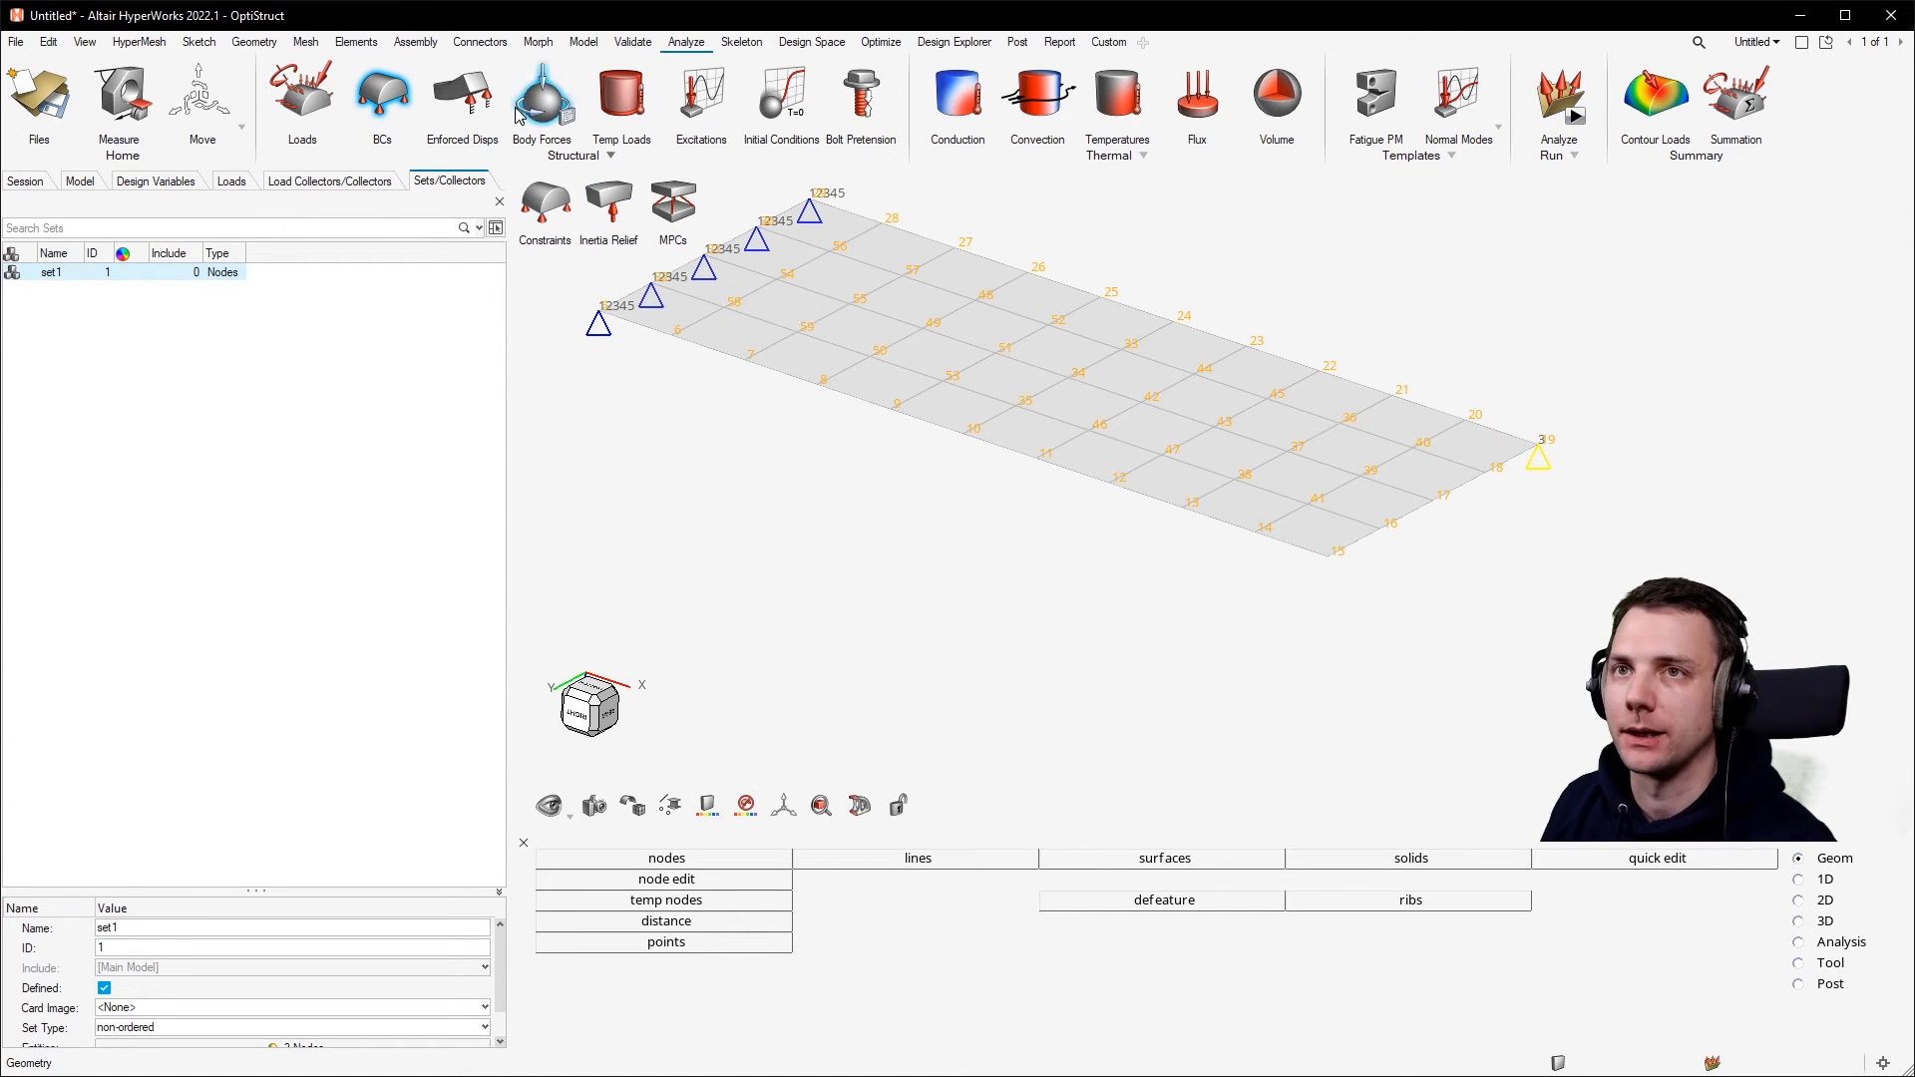
# Check the entities of set1 and open the GLOBAL_OUTPUT_REQUEST control card for editing.
pyautogui.moveTo(55, 273); pyautogui.dragTo(67, 299)
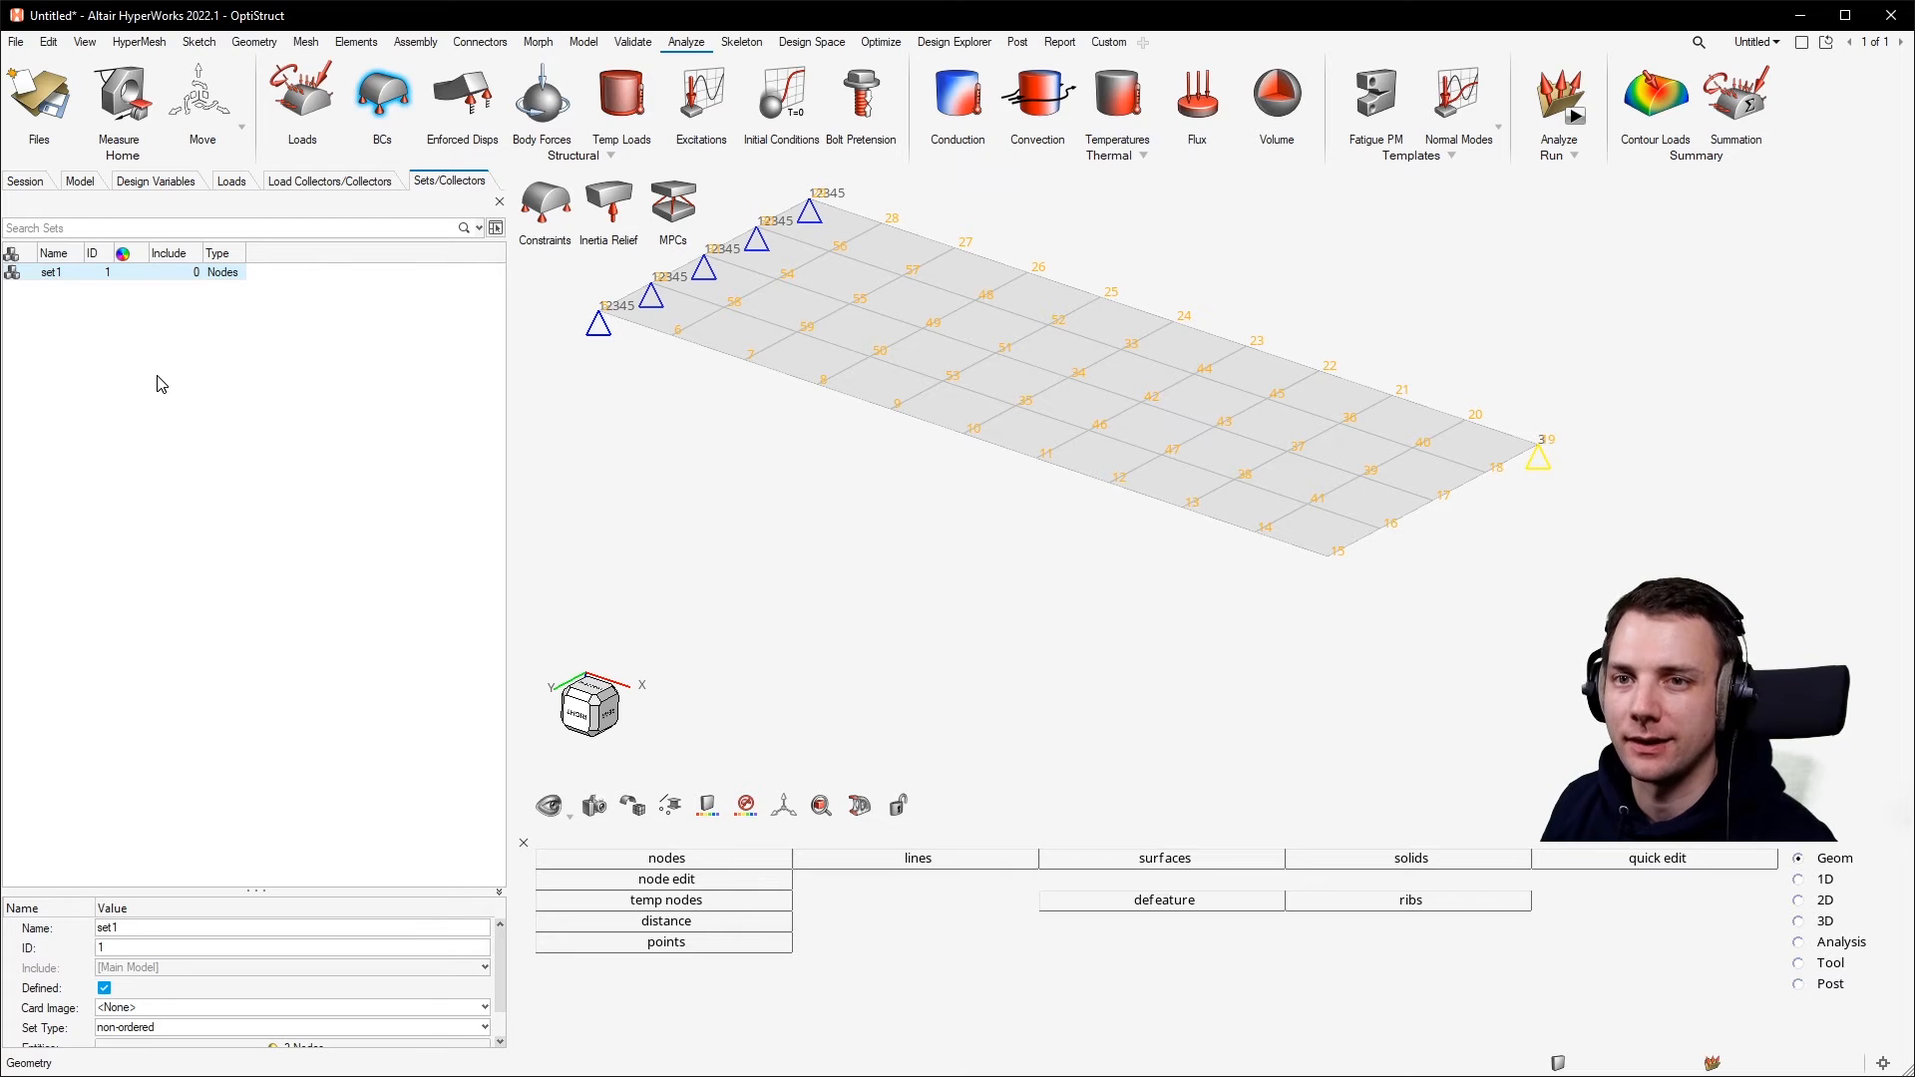
pyautogui.scroll(-1, 145, 977)
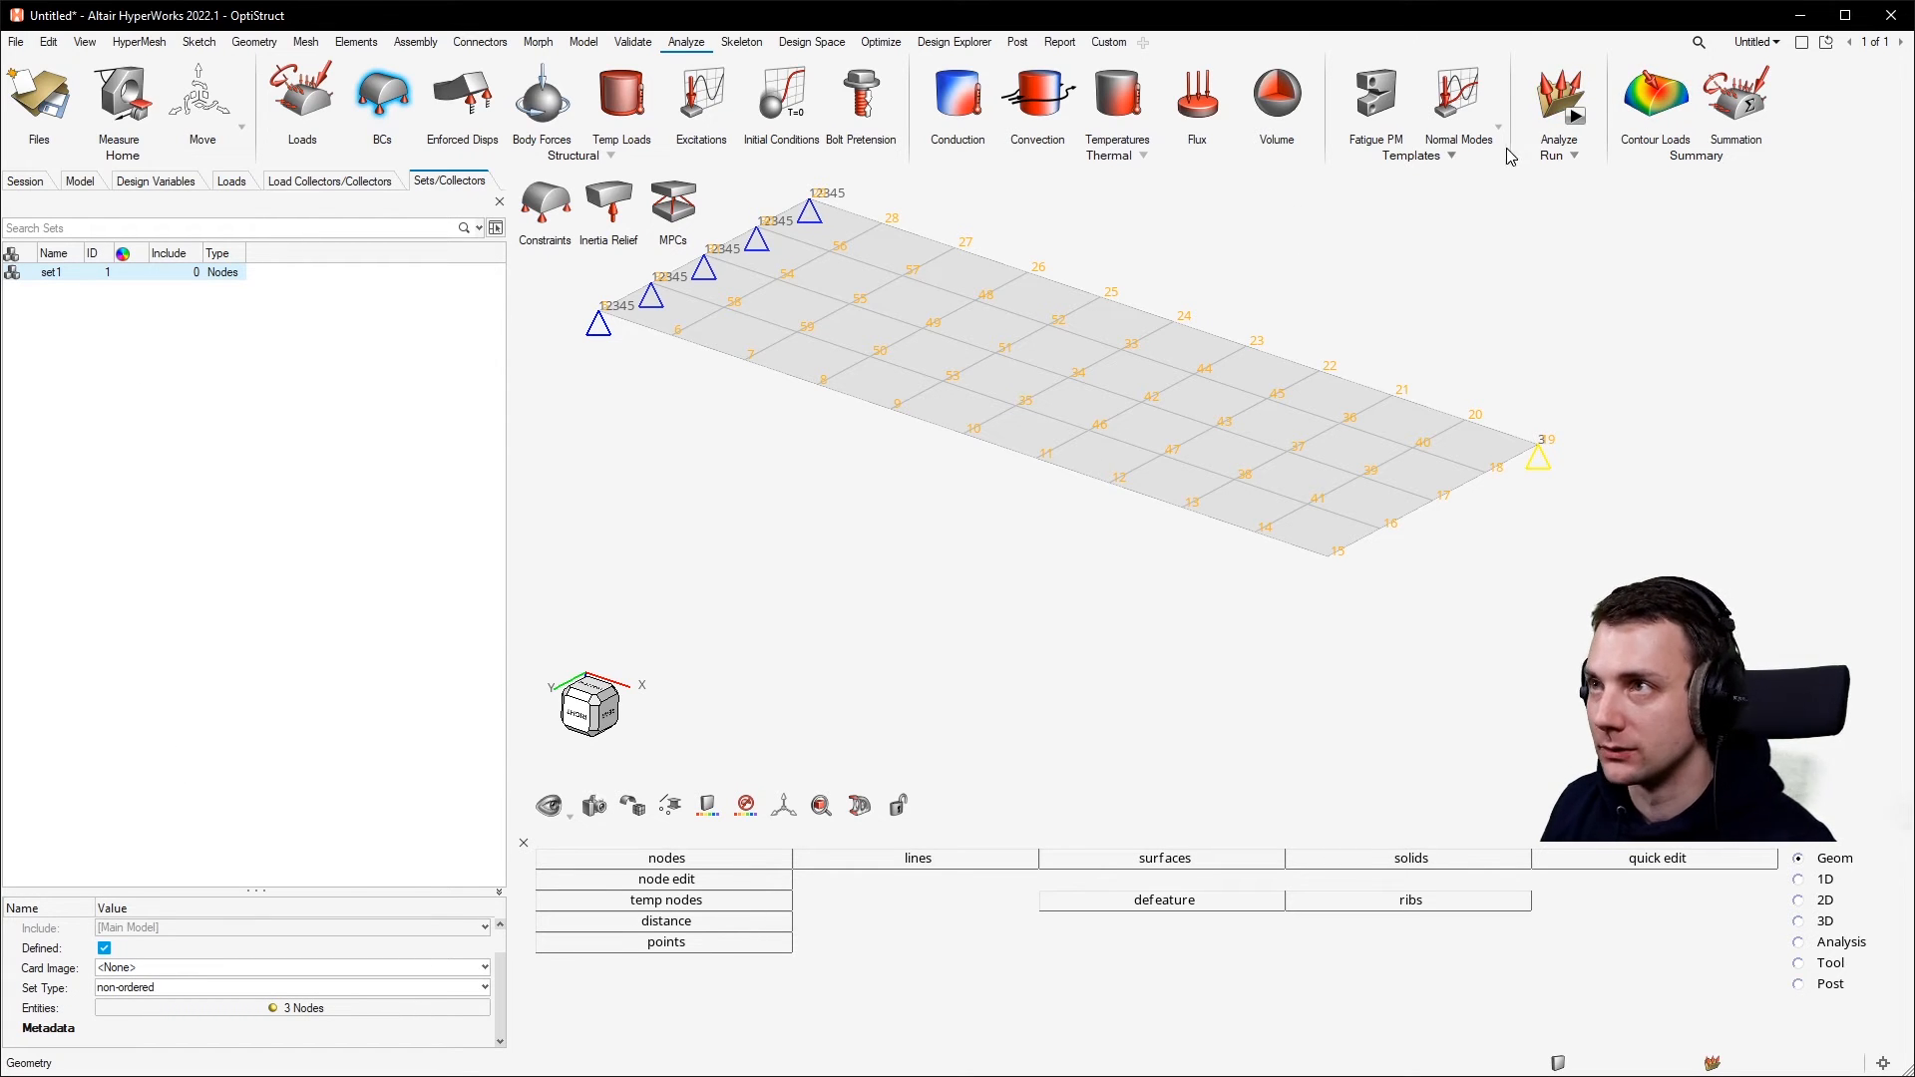
pyautogui.click(1573, 157)
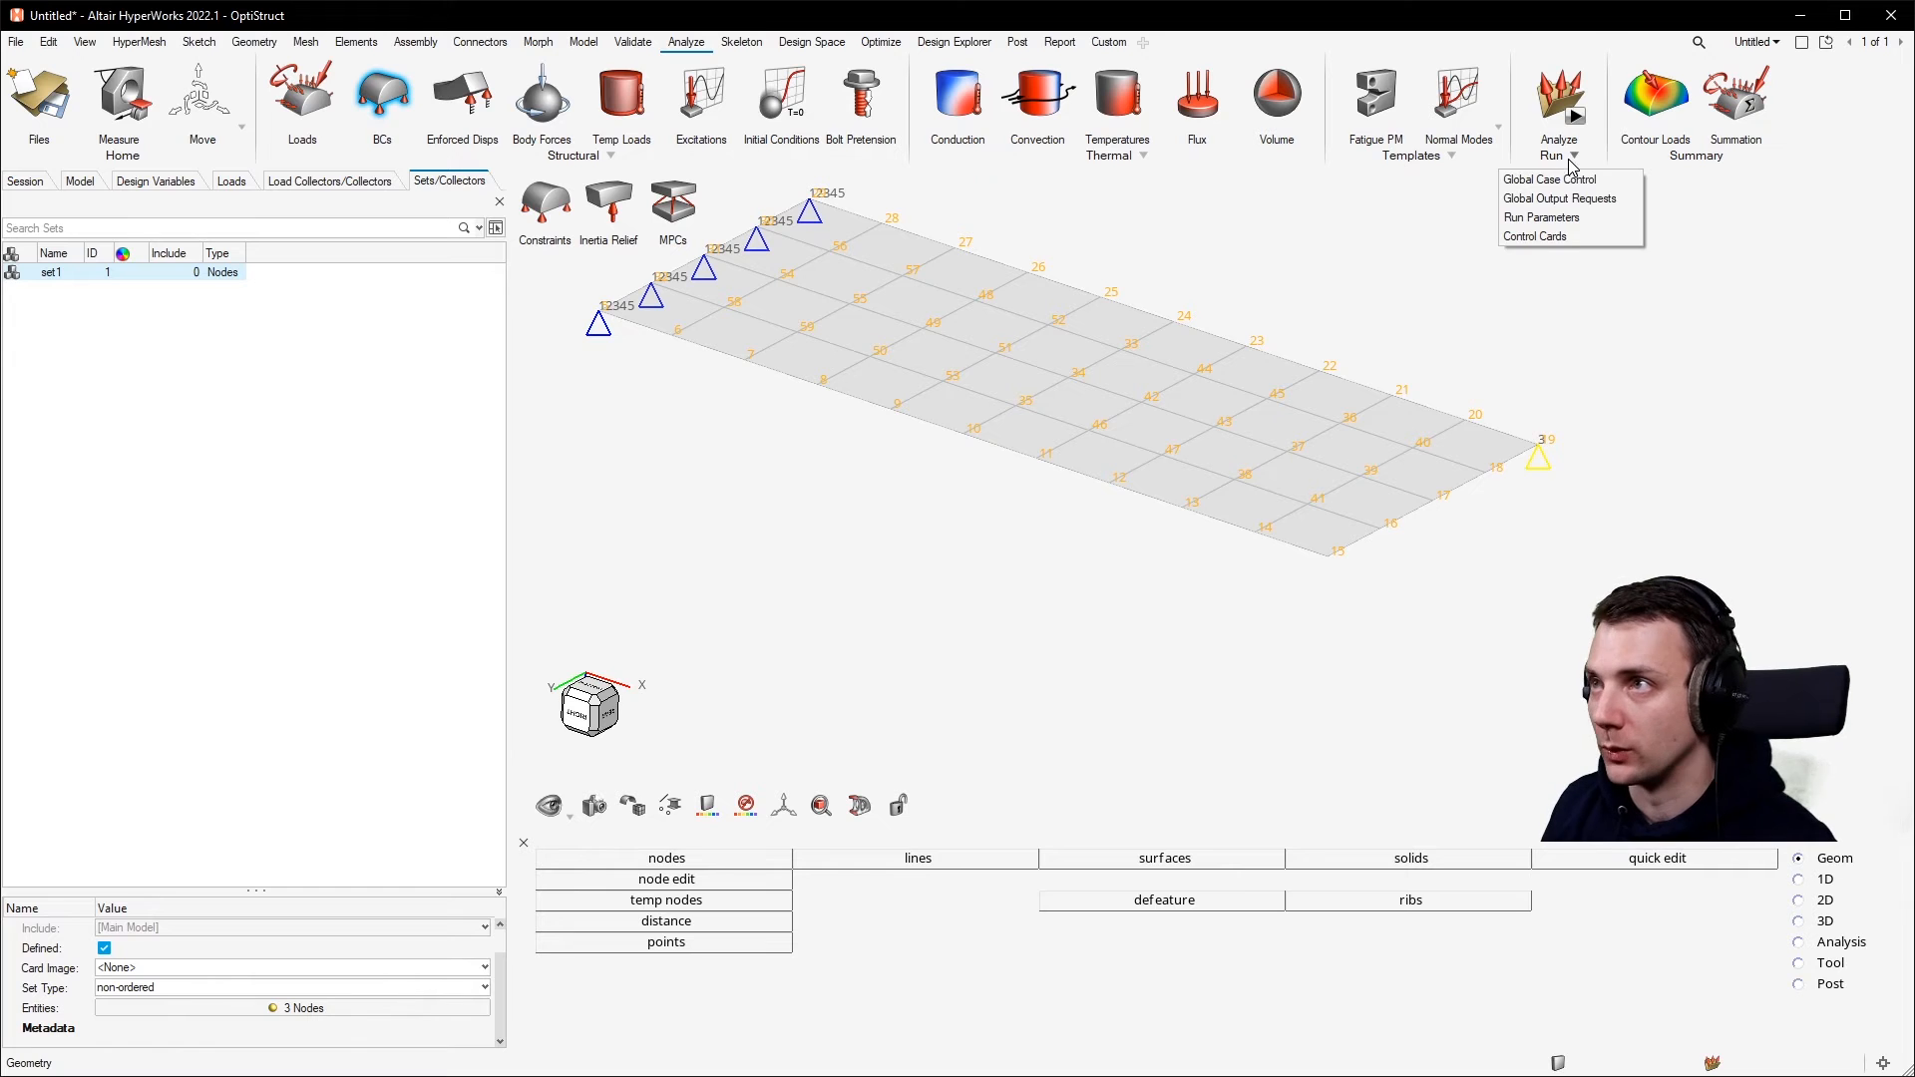
pyautogui.click(1573, 238)
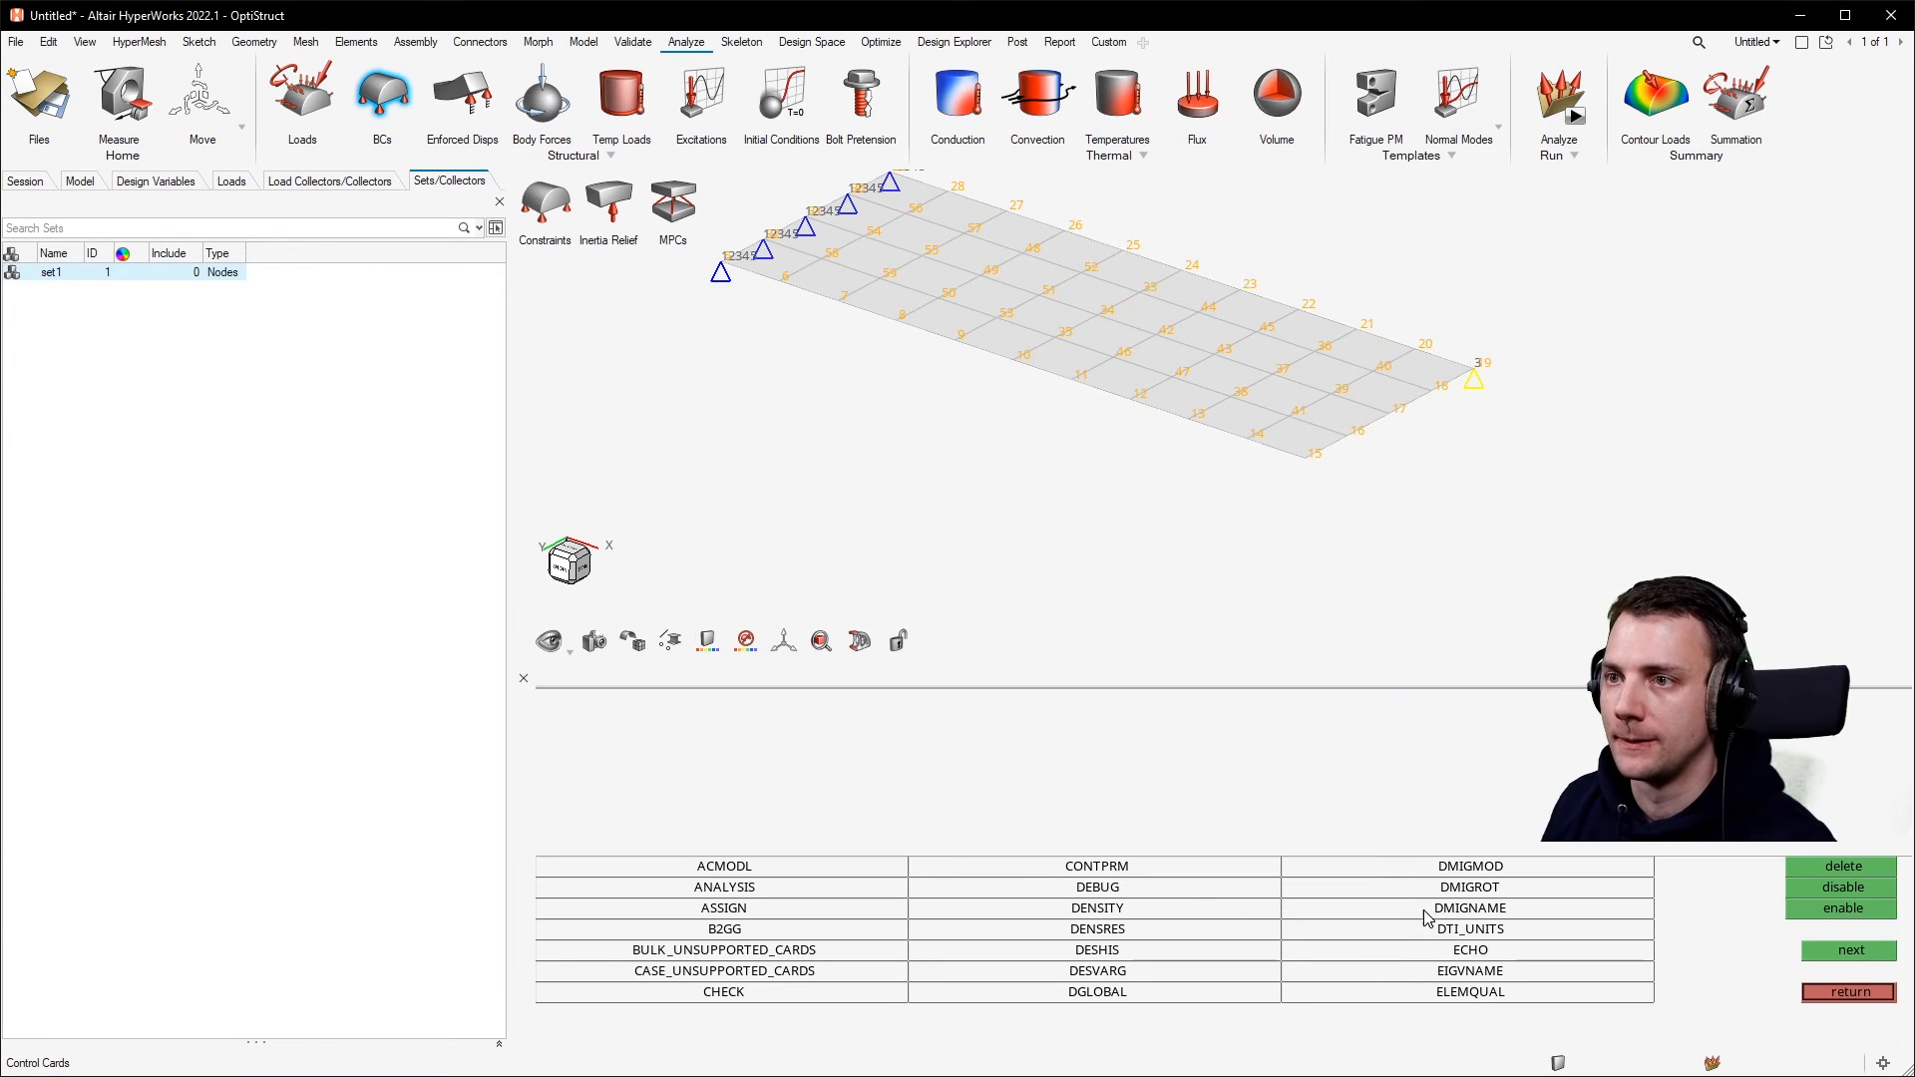
pyautogui.click(1829, 951)
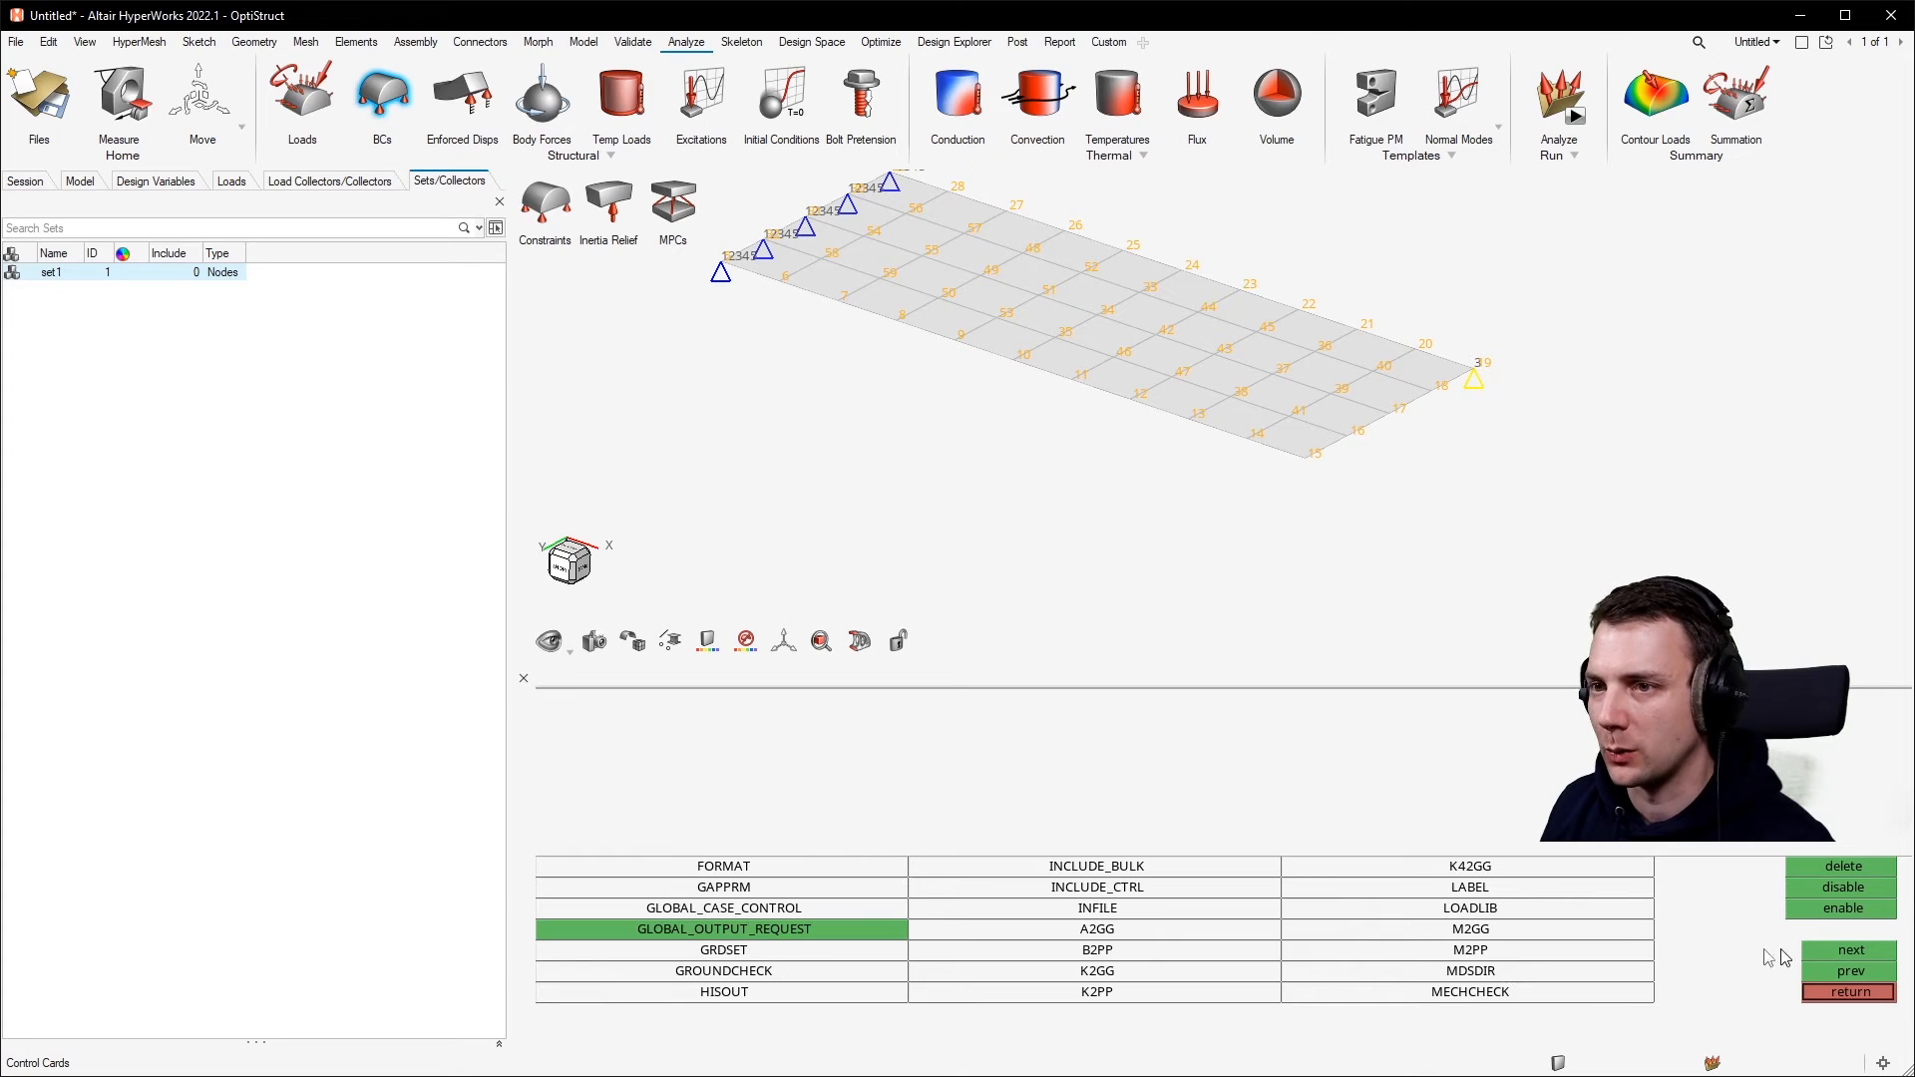
pyautogui.click(843, 931)
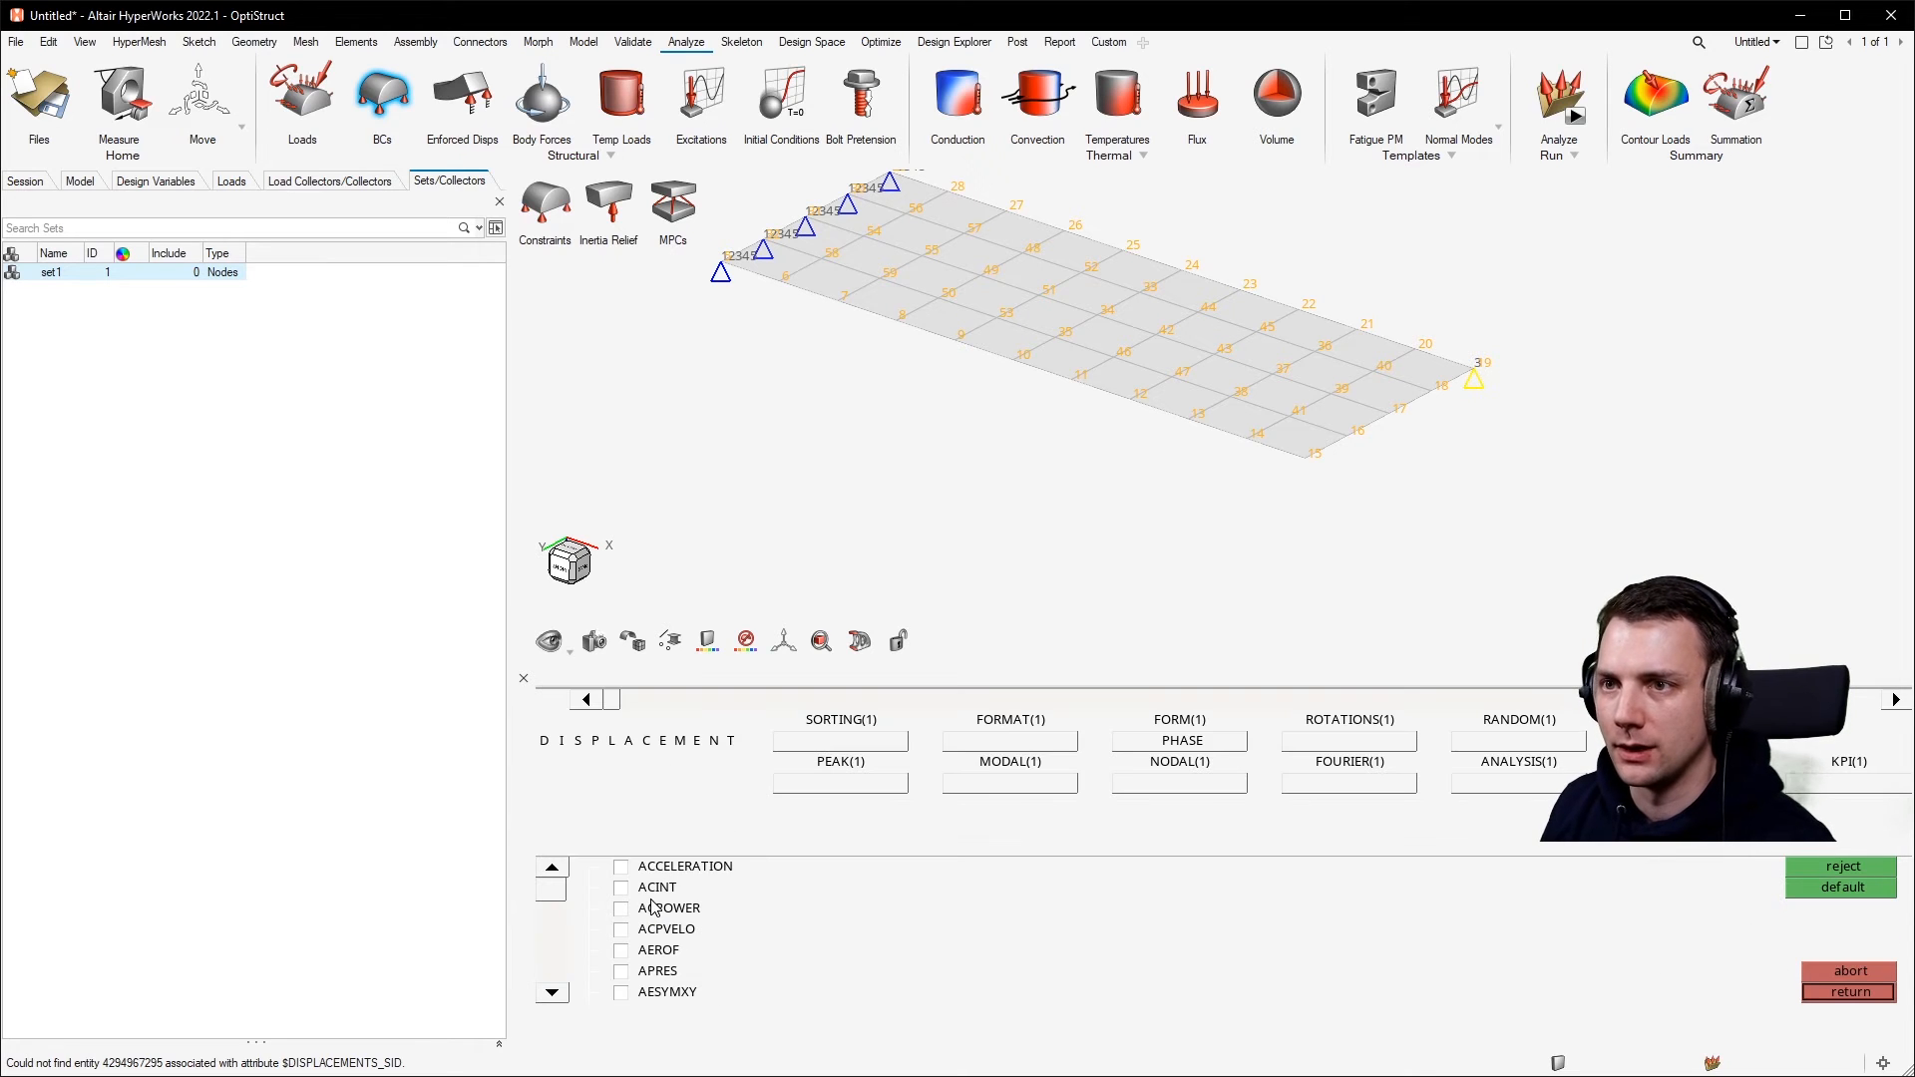
# Try to assign set1 to SID(1) of the DISPLACEMENT request in the control card.
pyautogui.moveTo(615, 699); pyautogui.dragTo(1509, 666)
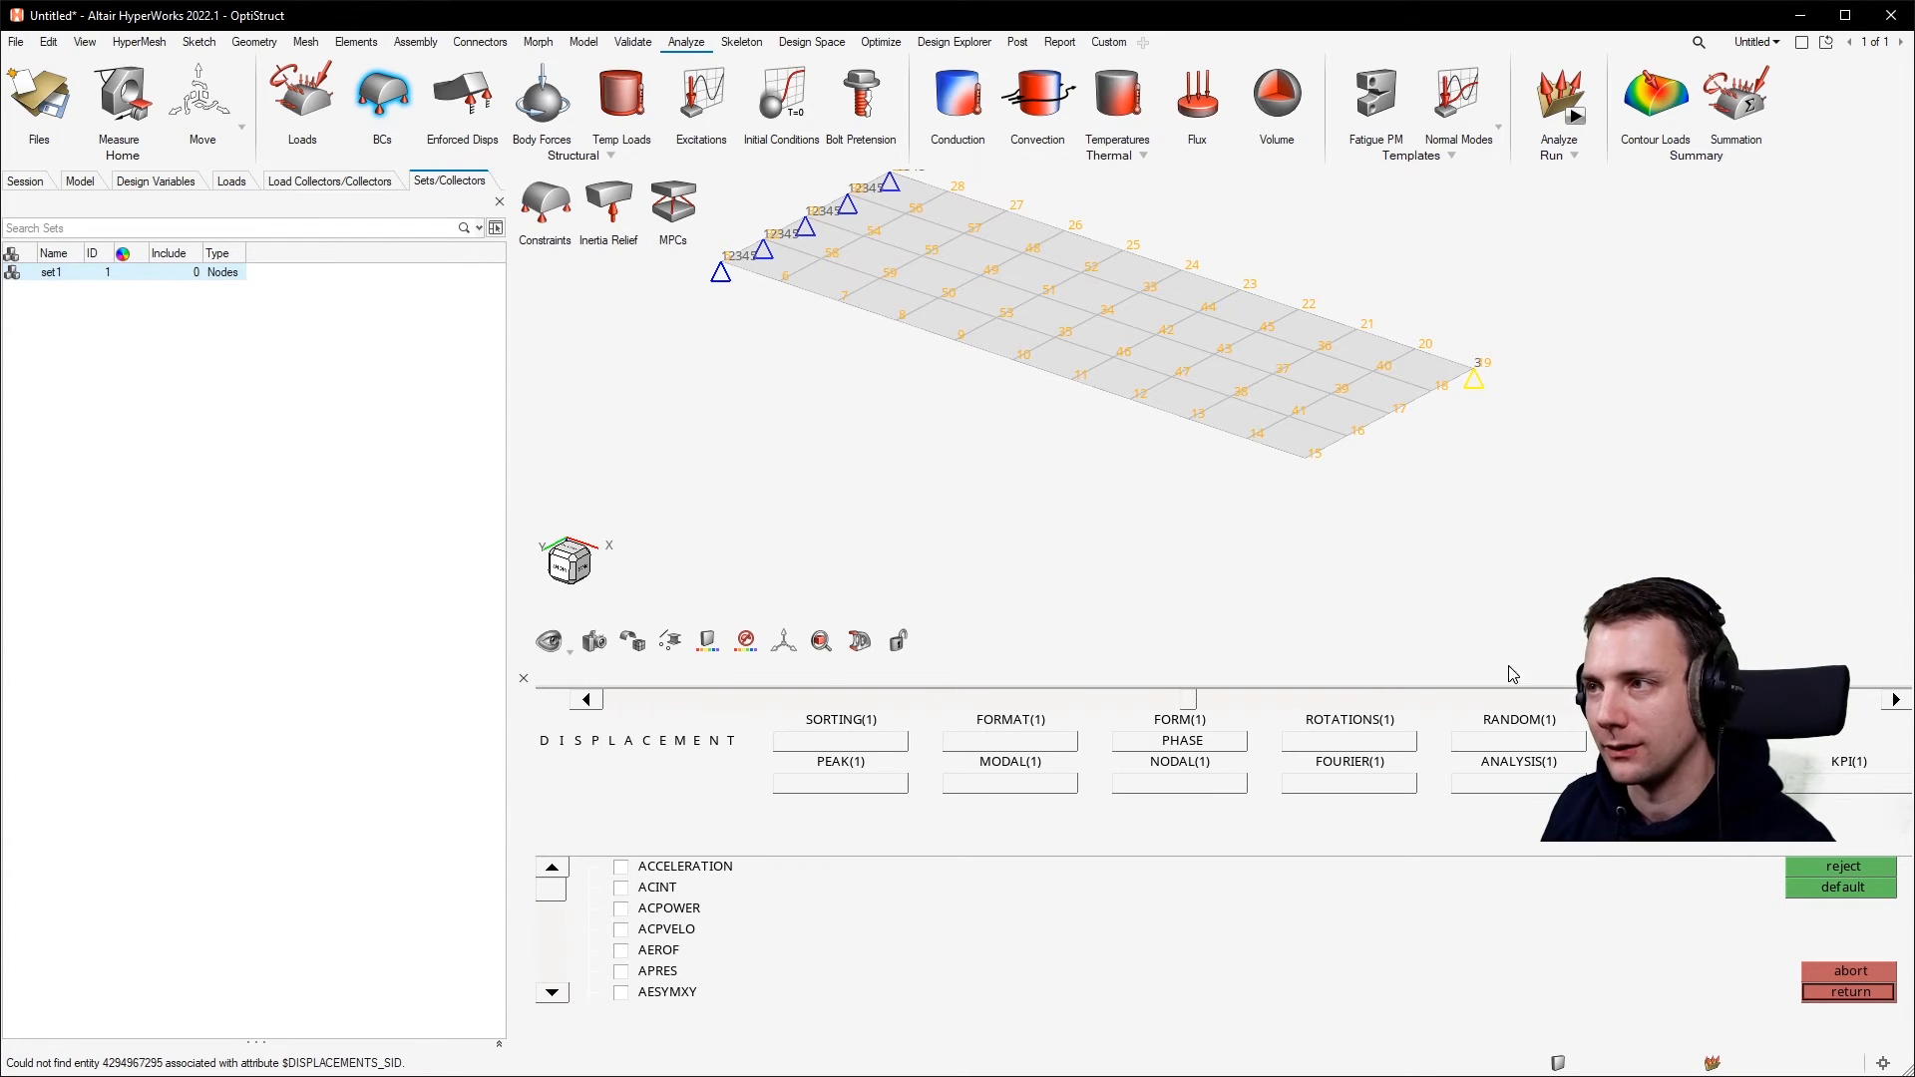
pyautogui.moveTo(1188, 699); pyautogui.dragTo(1285, 711)
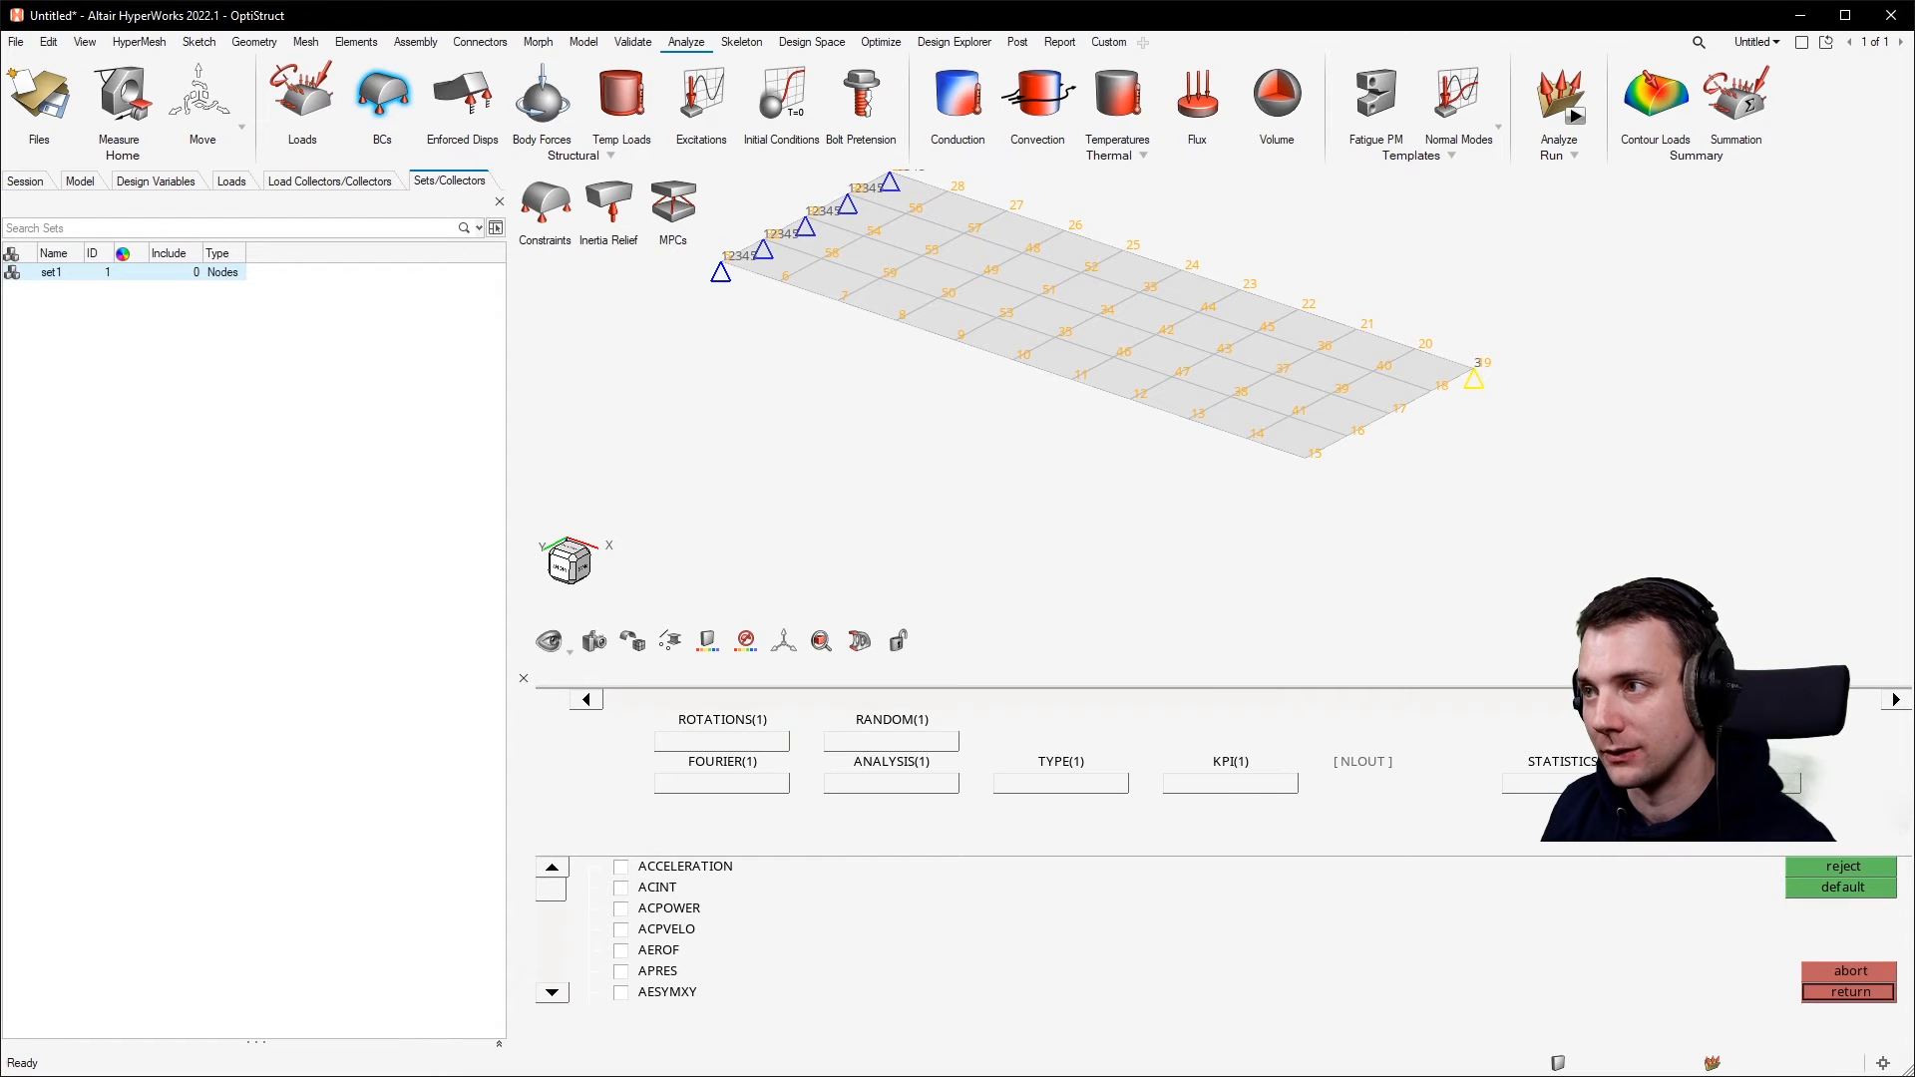
pyautogui.moveTo(1736, 699); pyautogui.dragTo(1865, 699)
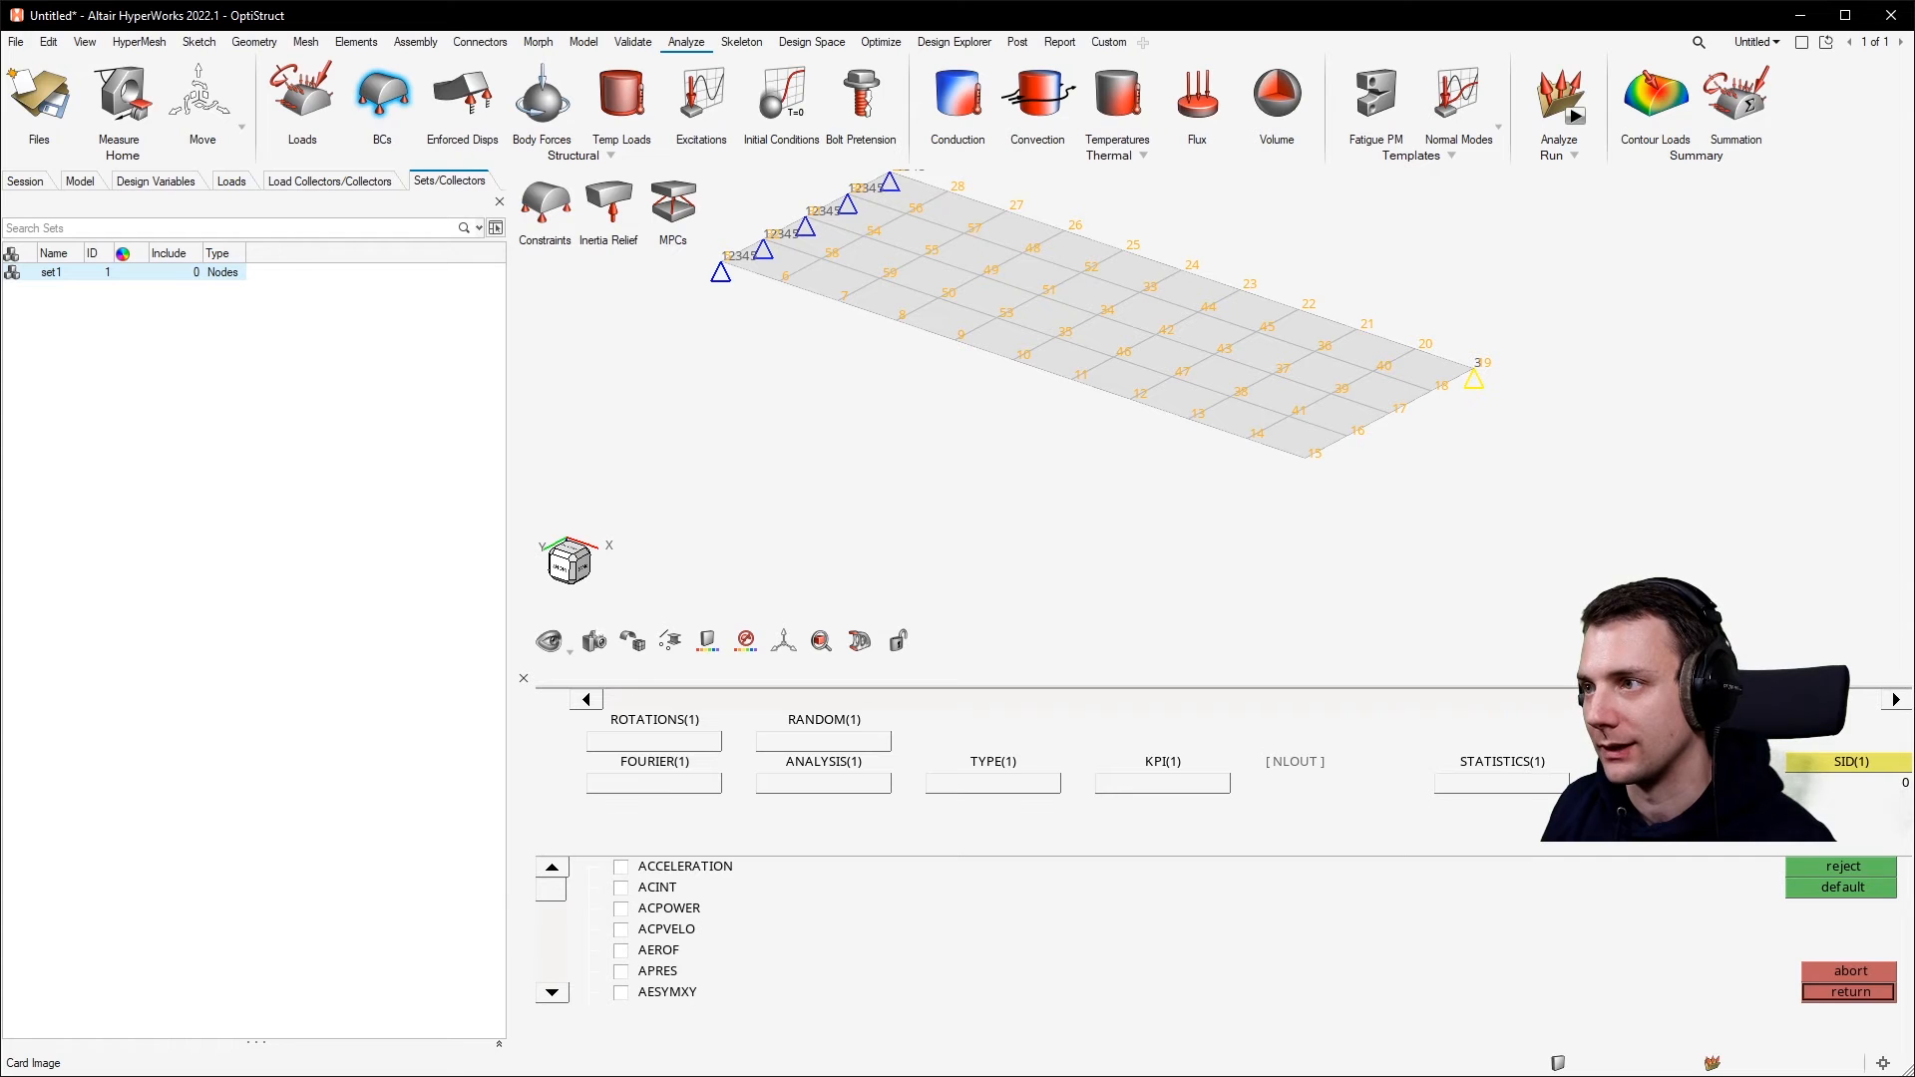
pyautogui.click(1812, 762)
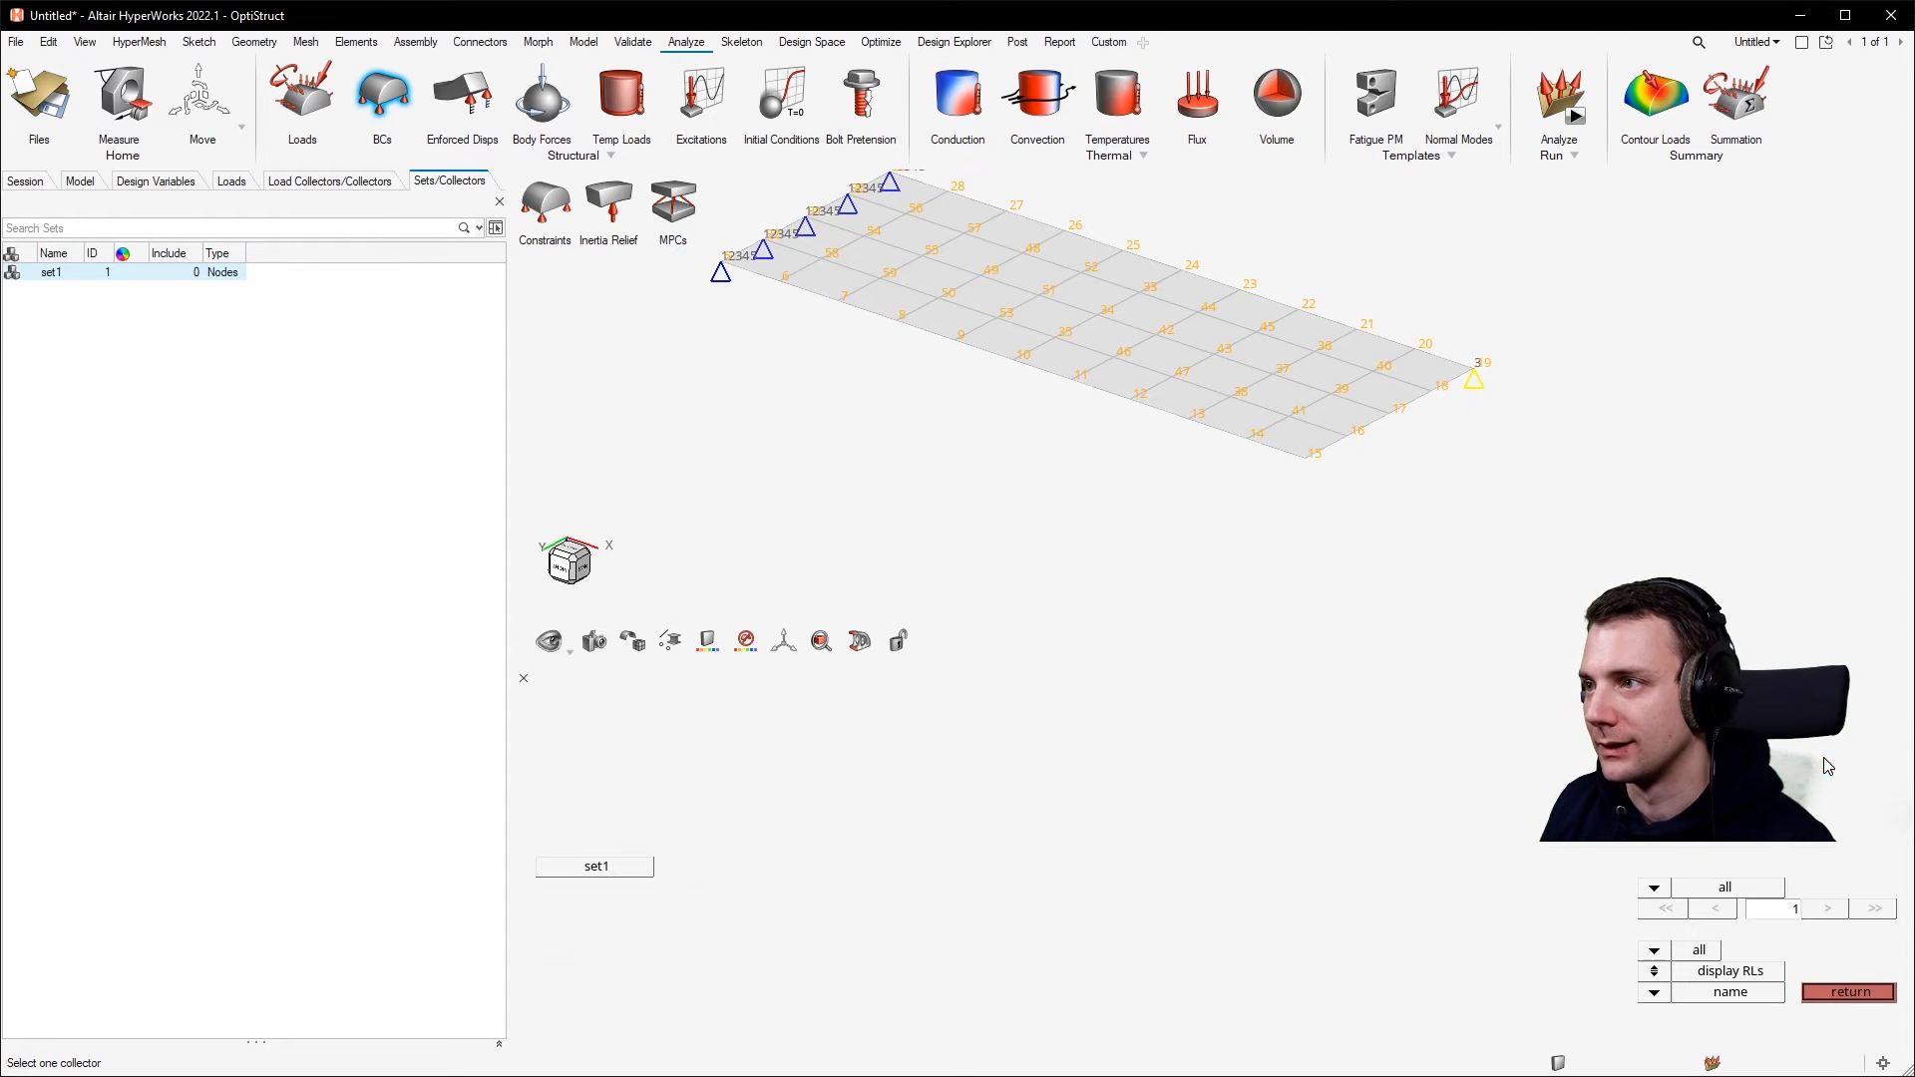
pyautogui.click(621, 870)
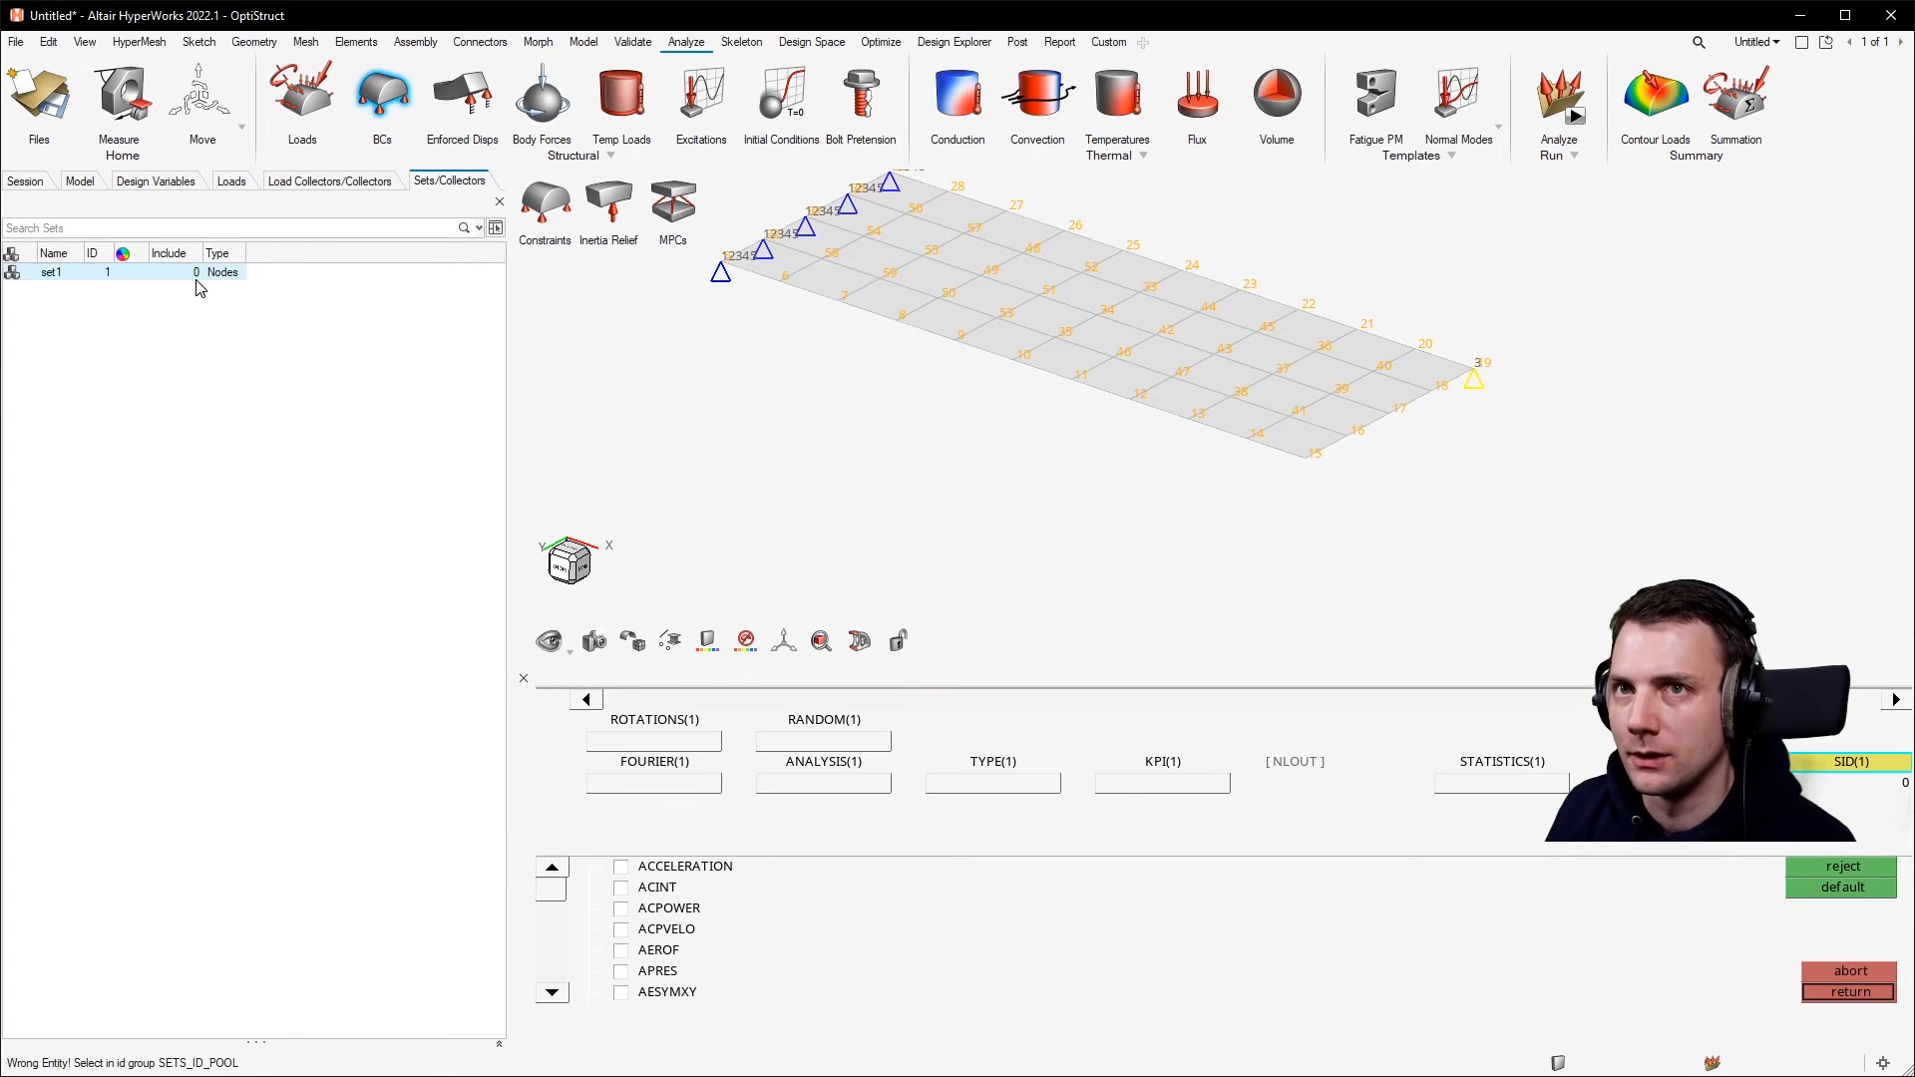
# Delete the existing node set set1 from the model.
pyautogui.rightClick(90, 281)
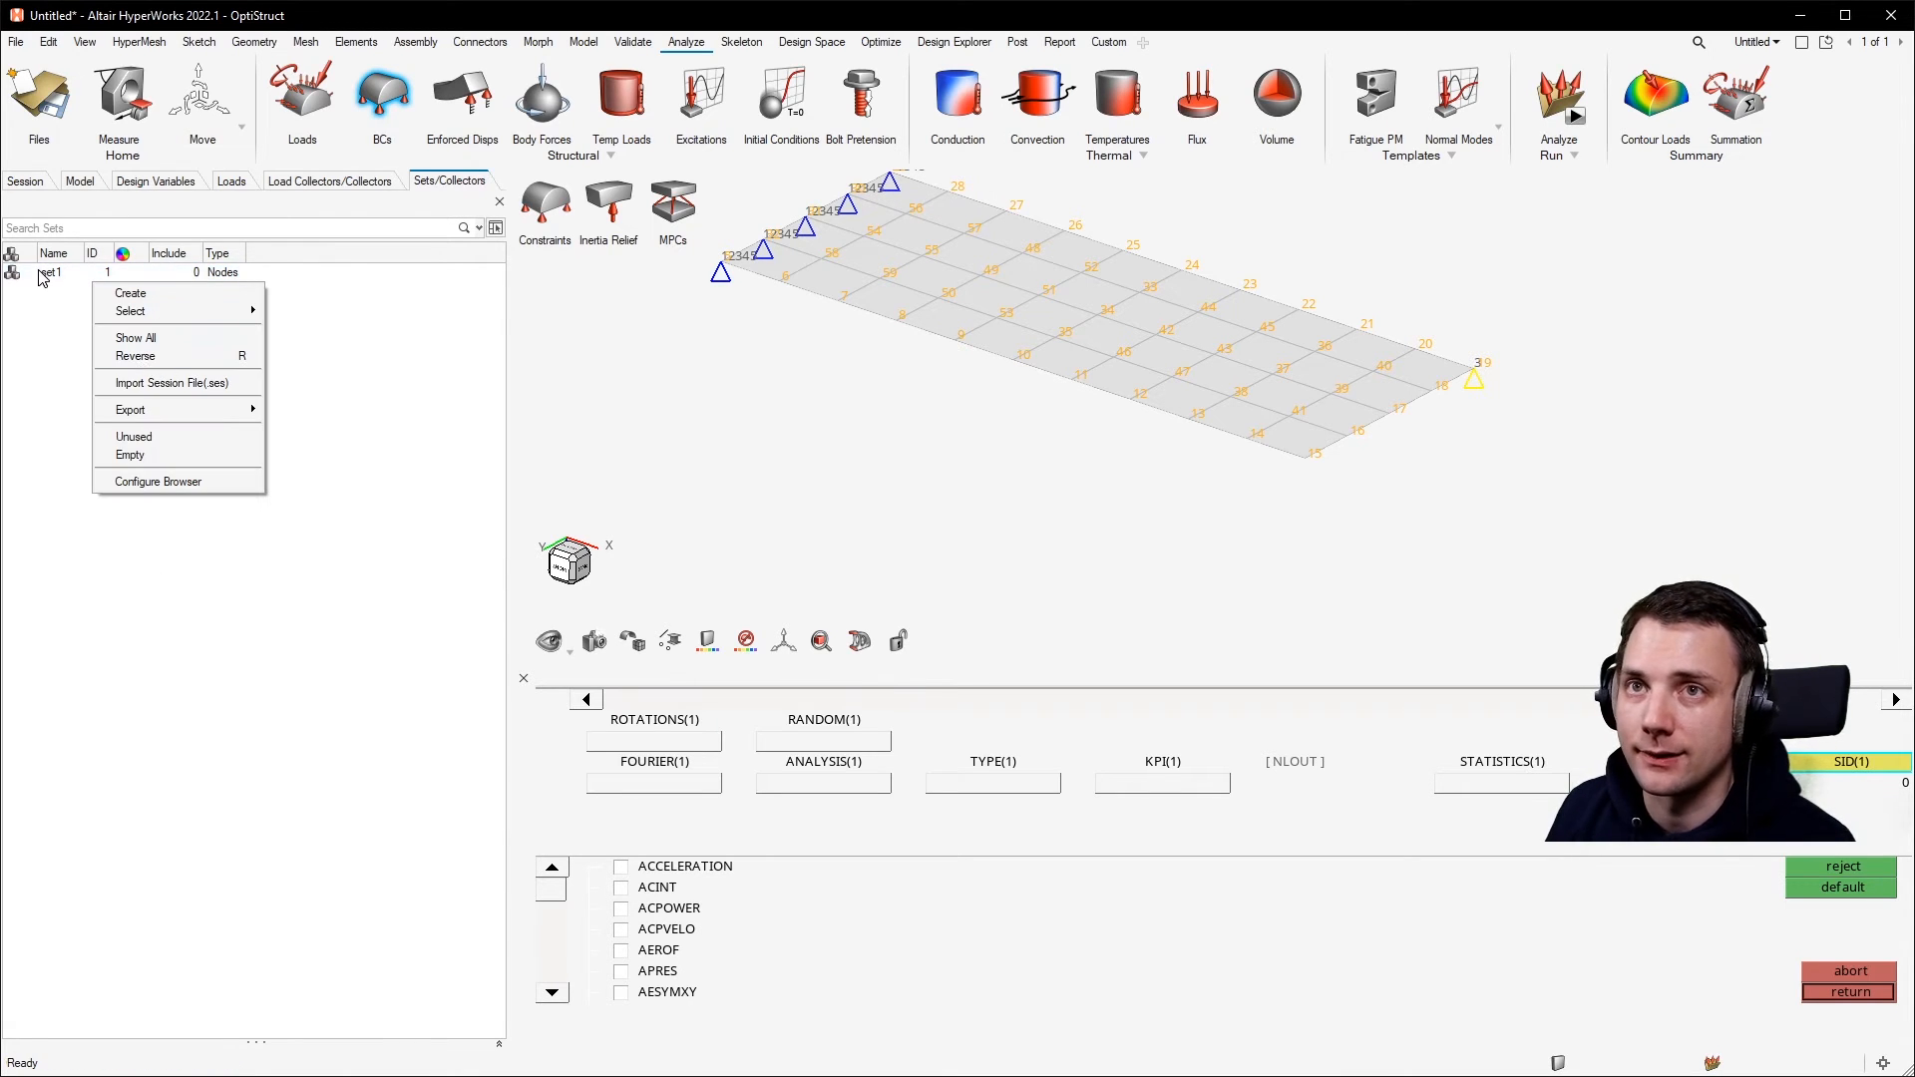
pyautogui.click(45, 275)
pyautogui.rightClick(66, 271)
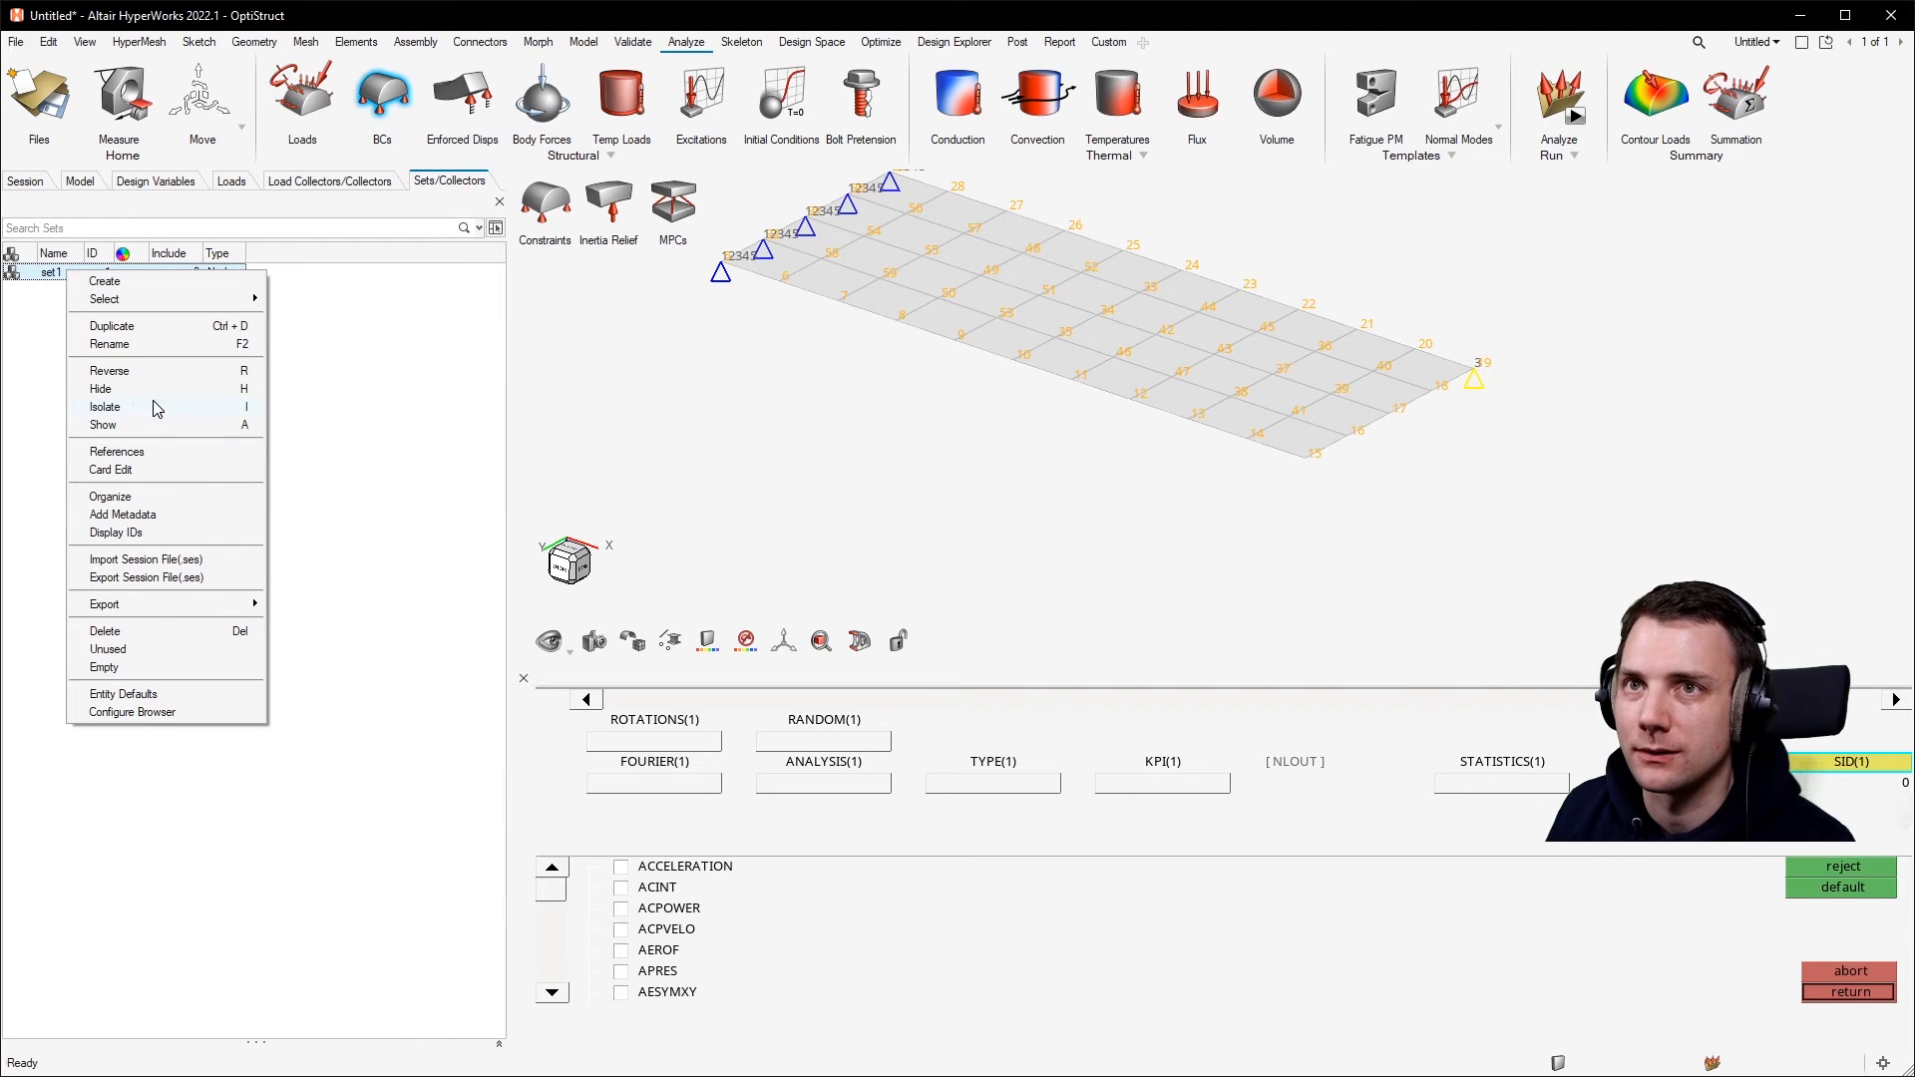
pyautogui.click(189, 631)
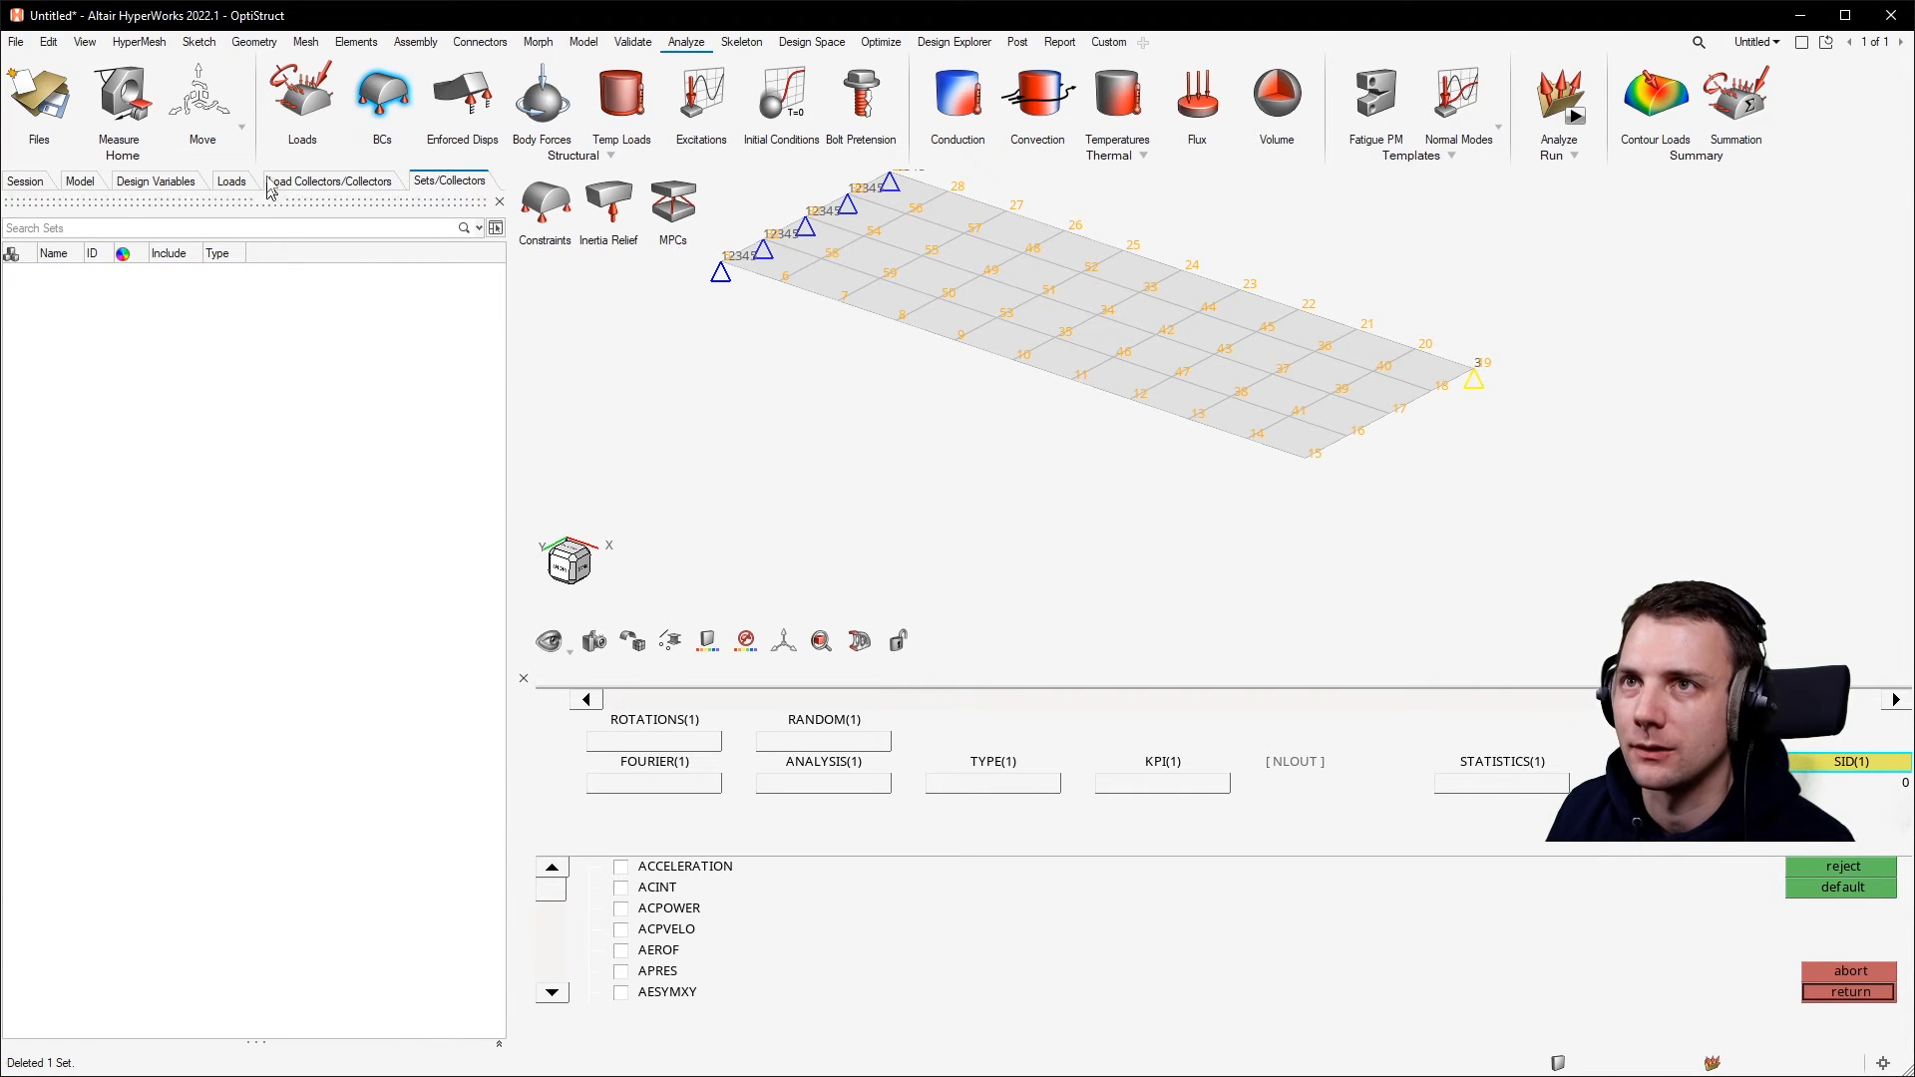
# Create a new node set with the default name and leave the output request card.
pyautogui.rightClick(285, 333)
pyautogui.click(354, 343)
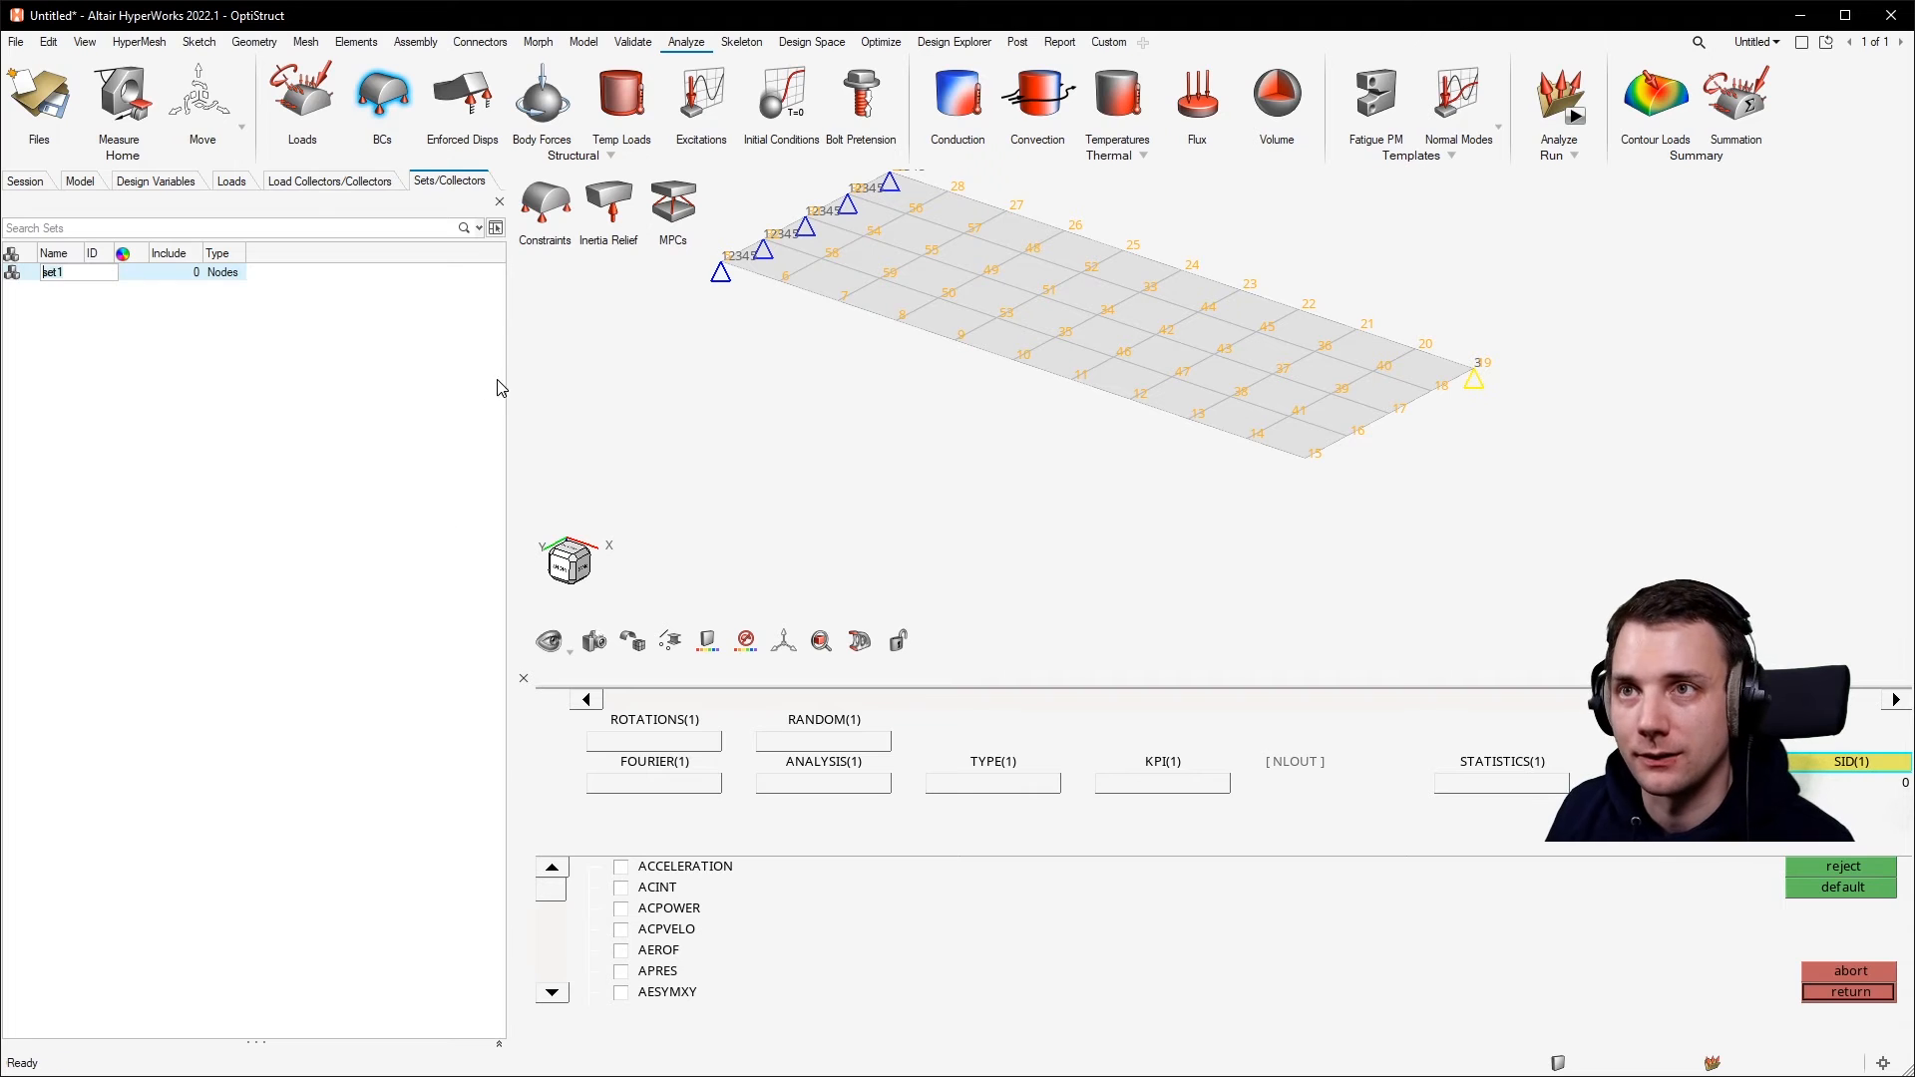
pyautogui.click(200, 369)
pyautogui.click(65, 273)
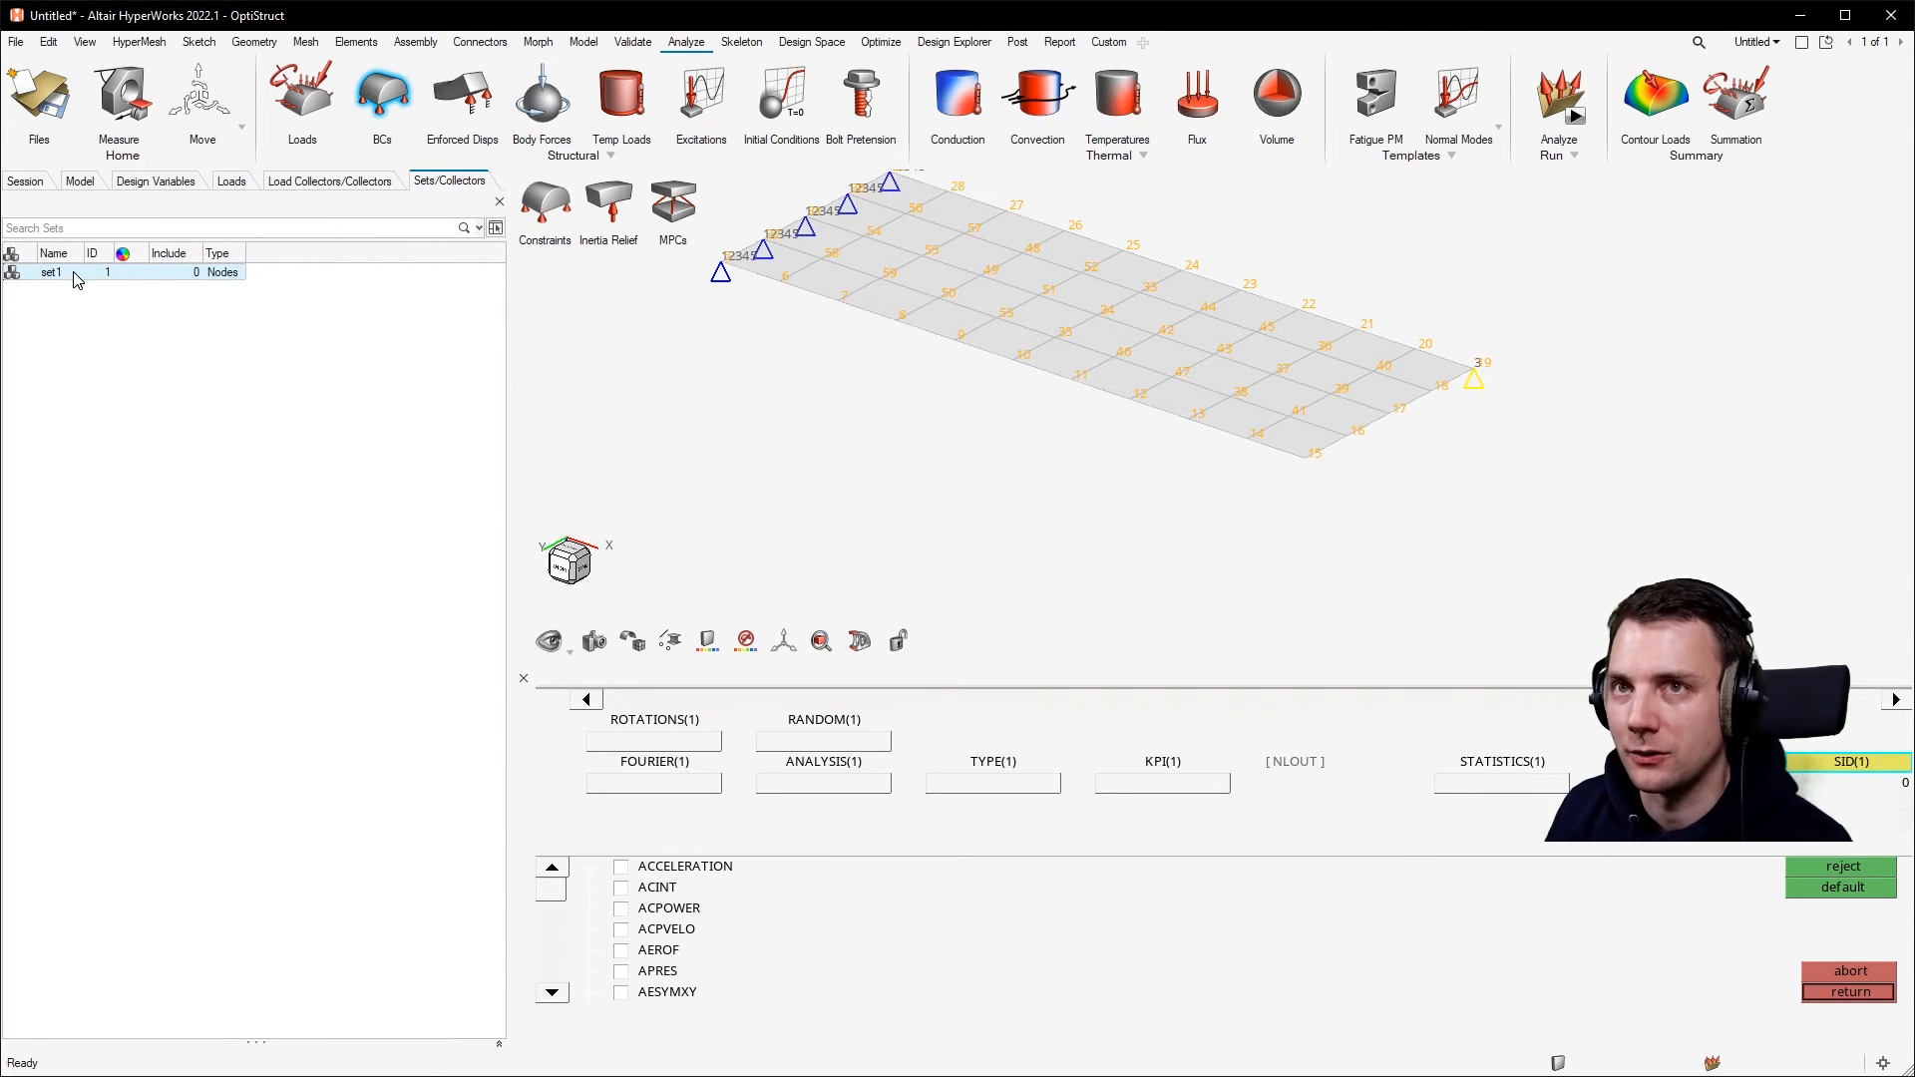
pyautogui.click(1851, 991)
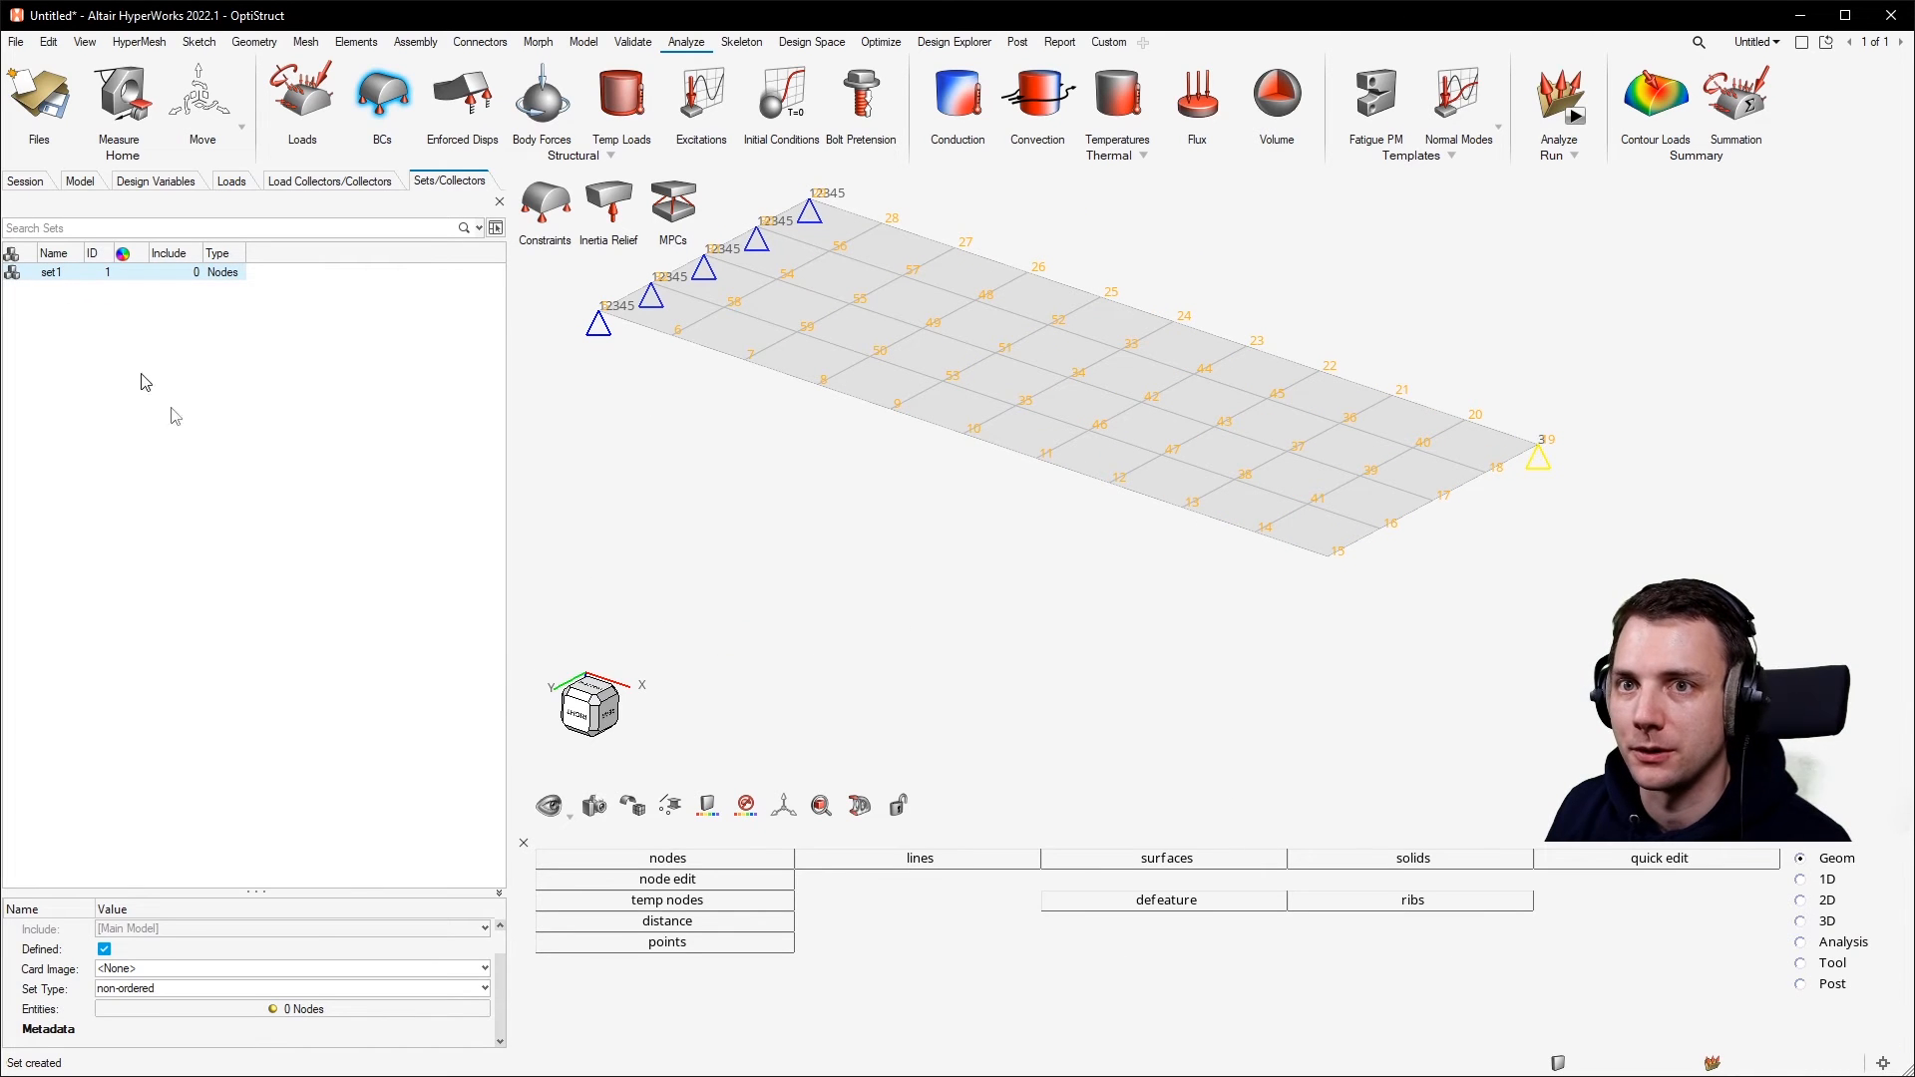
# Assign nodes 15, 17 and 19 on the plate's free end to the new node set.
pyautogui.moveTo(304, 890); pyautogui.dragTo(307, 551)
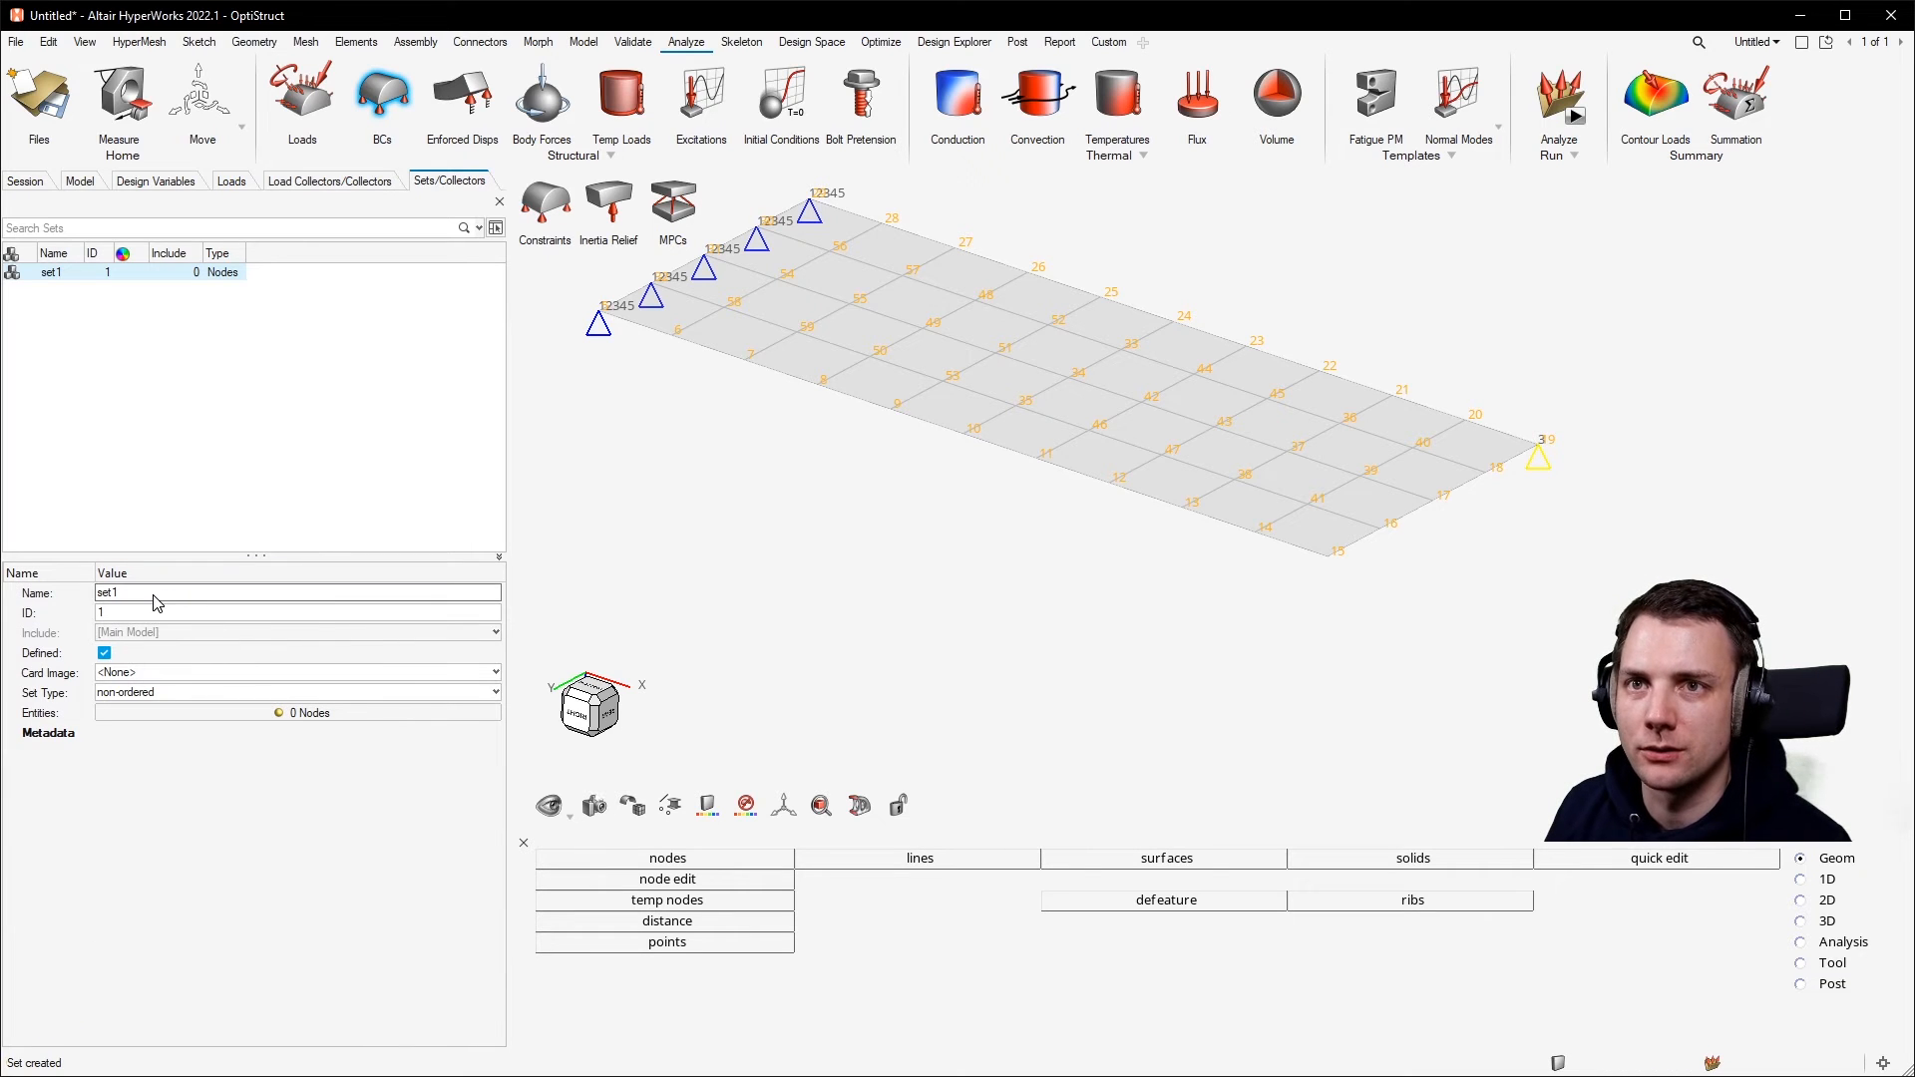
pyautogui.click(181, 714)
pyautogui.click(1329, 557)
pyautogui.click(1539, 444)
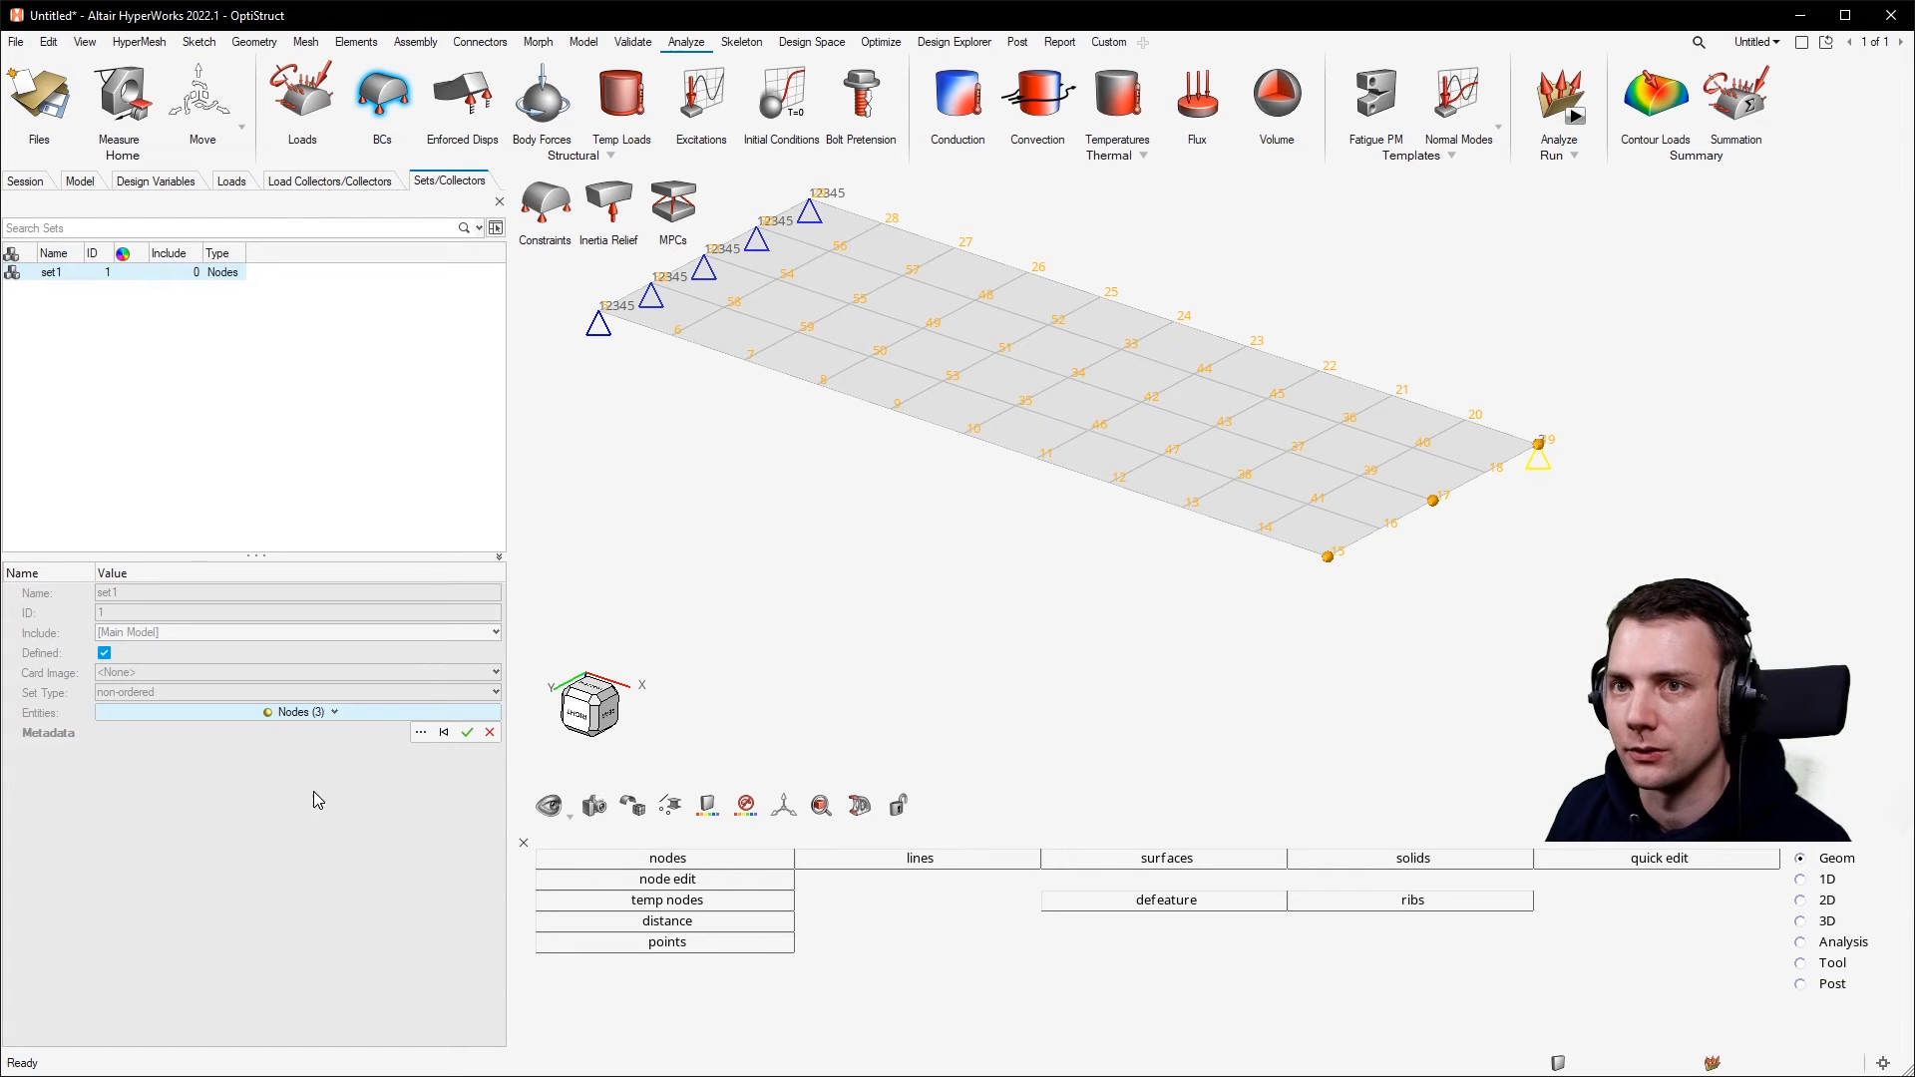
pyautogui.click(468, 732)
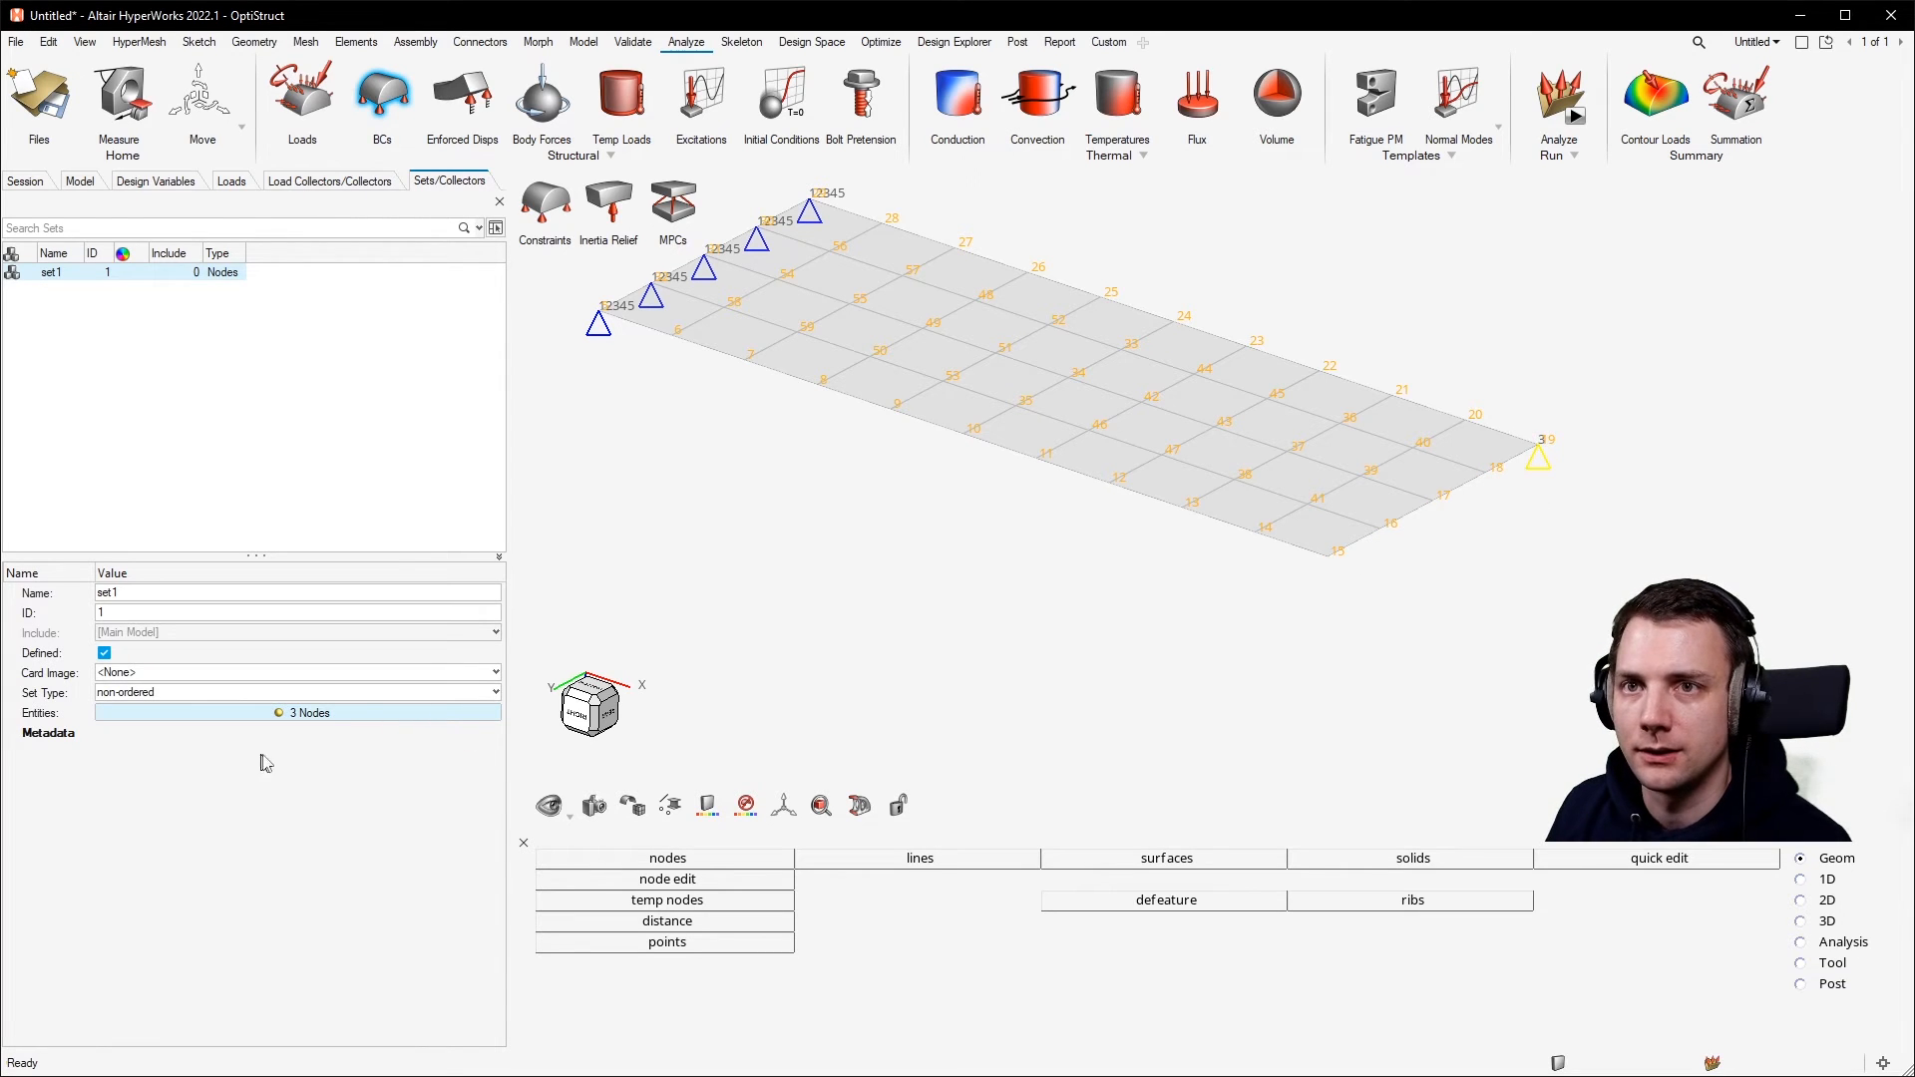
# Delete the existing GLOBAL_OUTPUT_REQUEST card from the control cards.
pyautogui.click(1805, 944)
pyautogui.click(1696, 860)
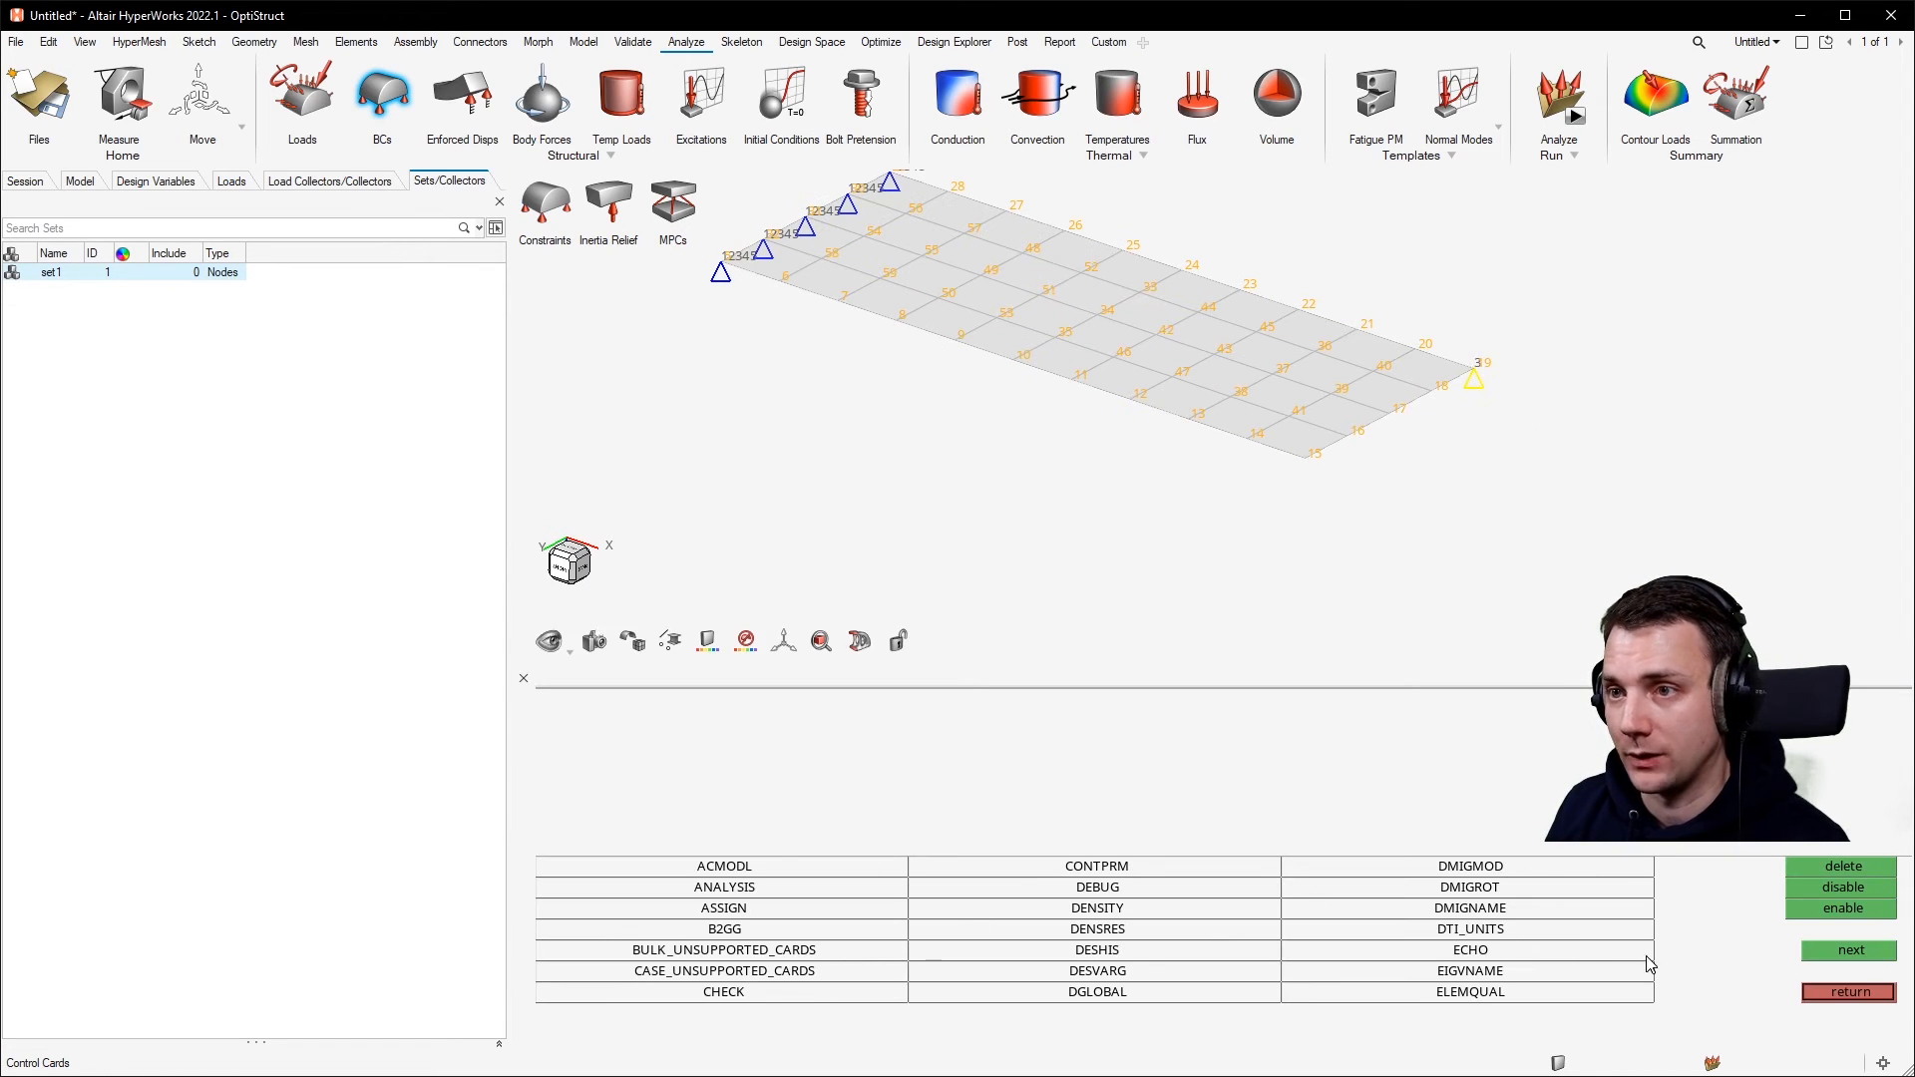
pyautogui.click(1863, 958)
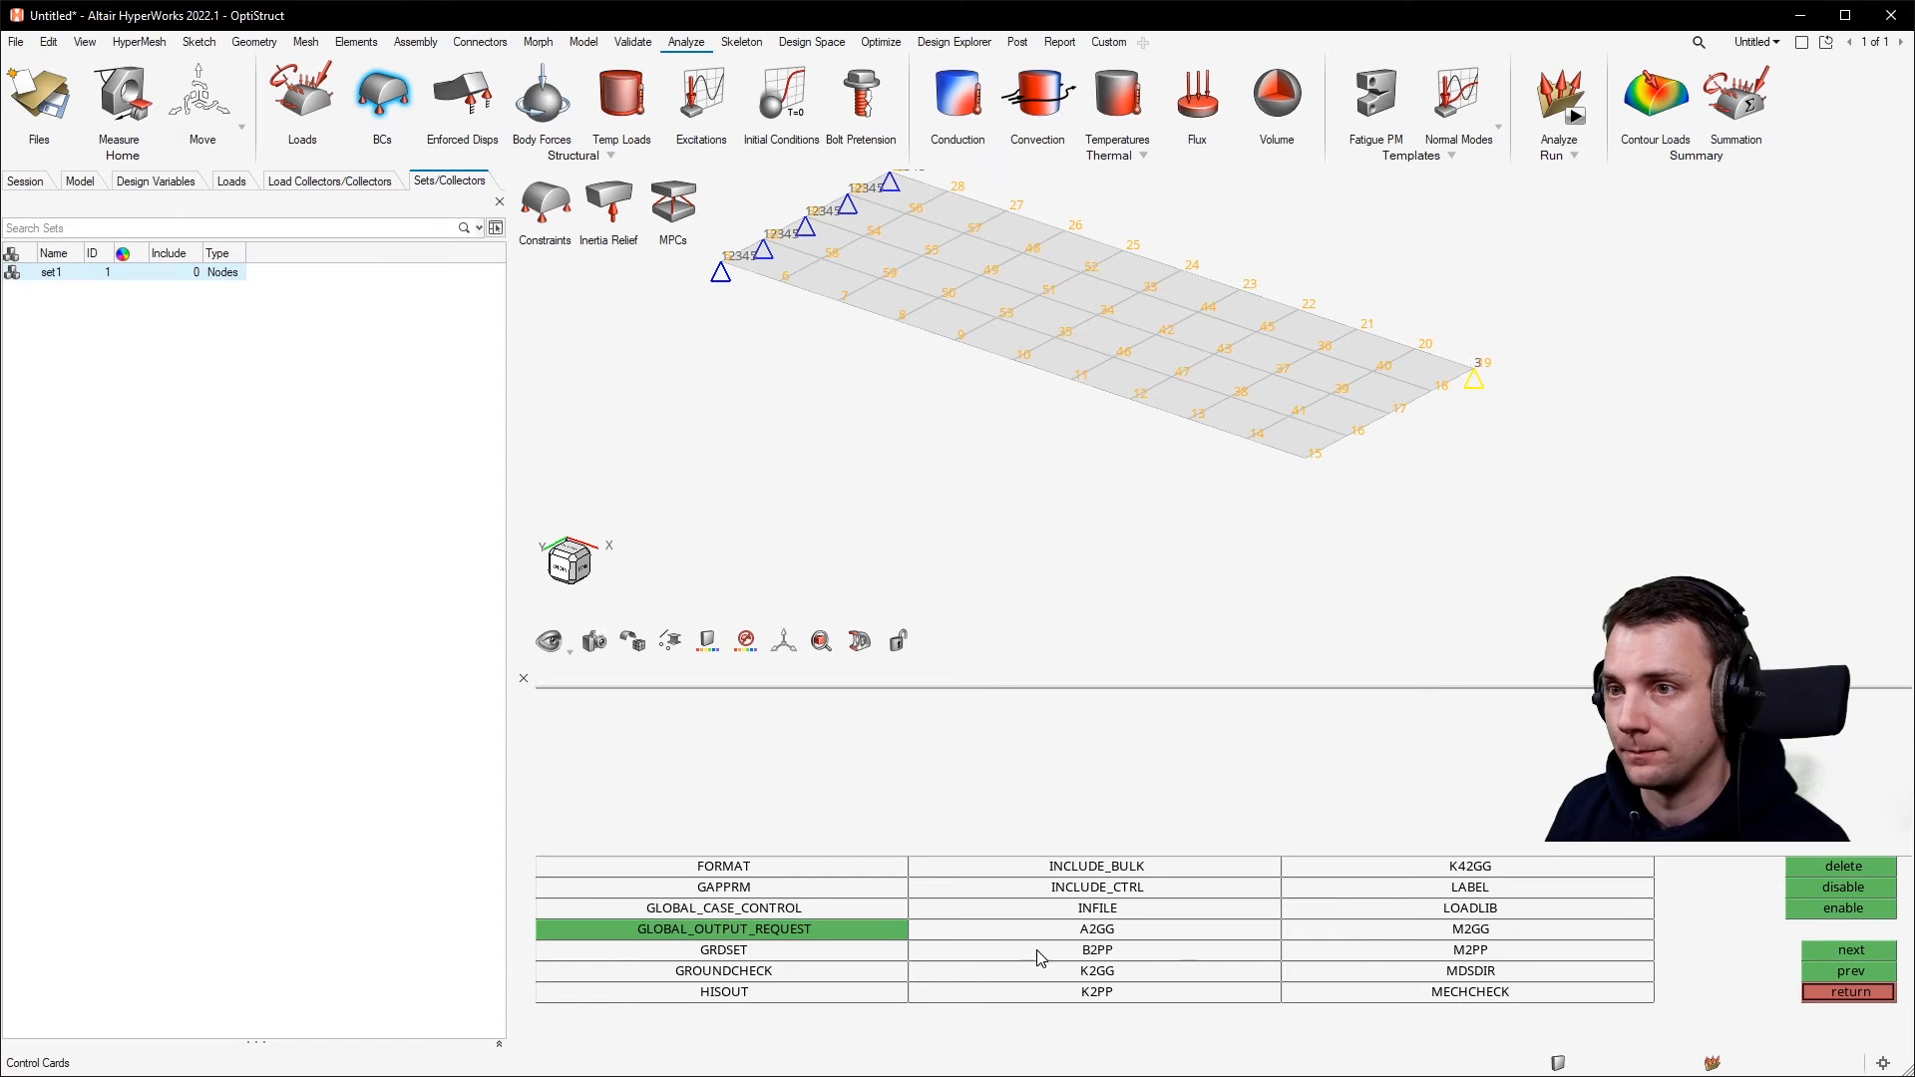
pyautogui.click(1855, 890)
pyautogui.click(836, 938)
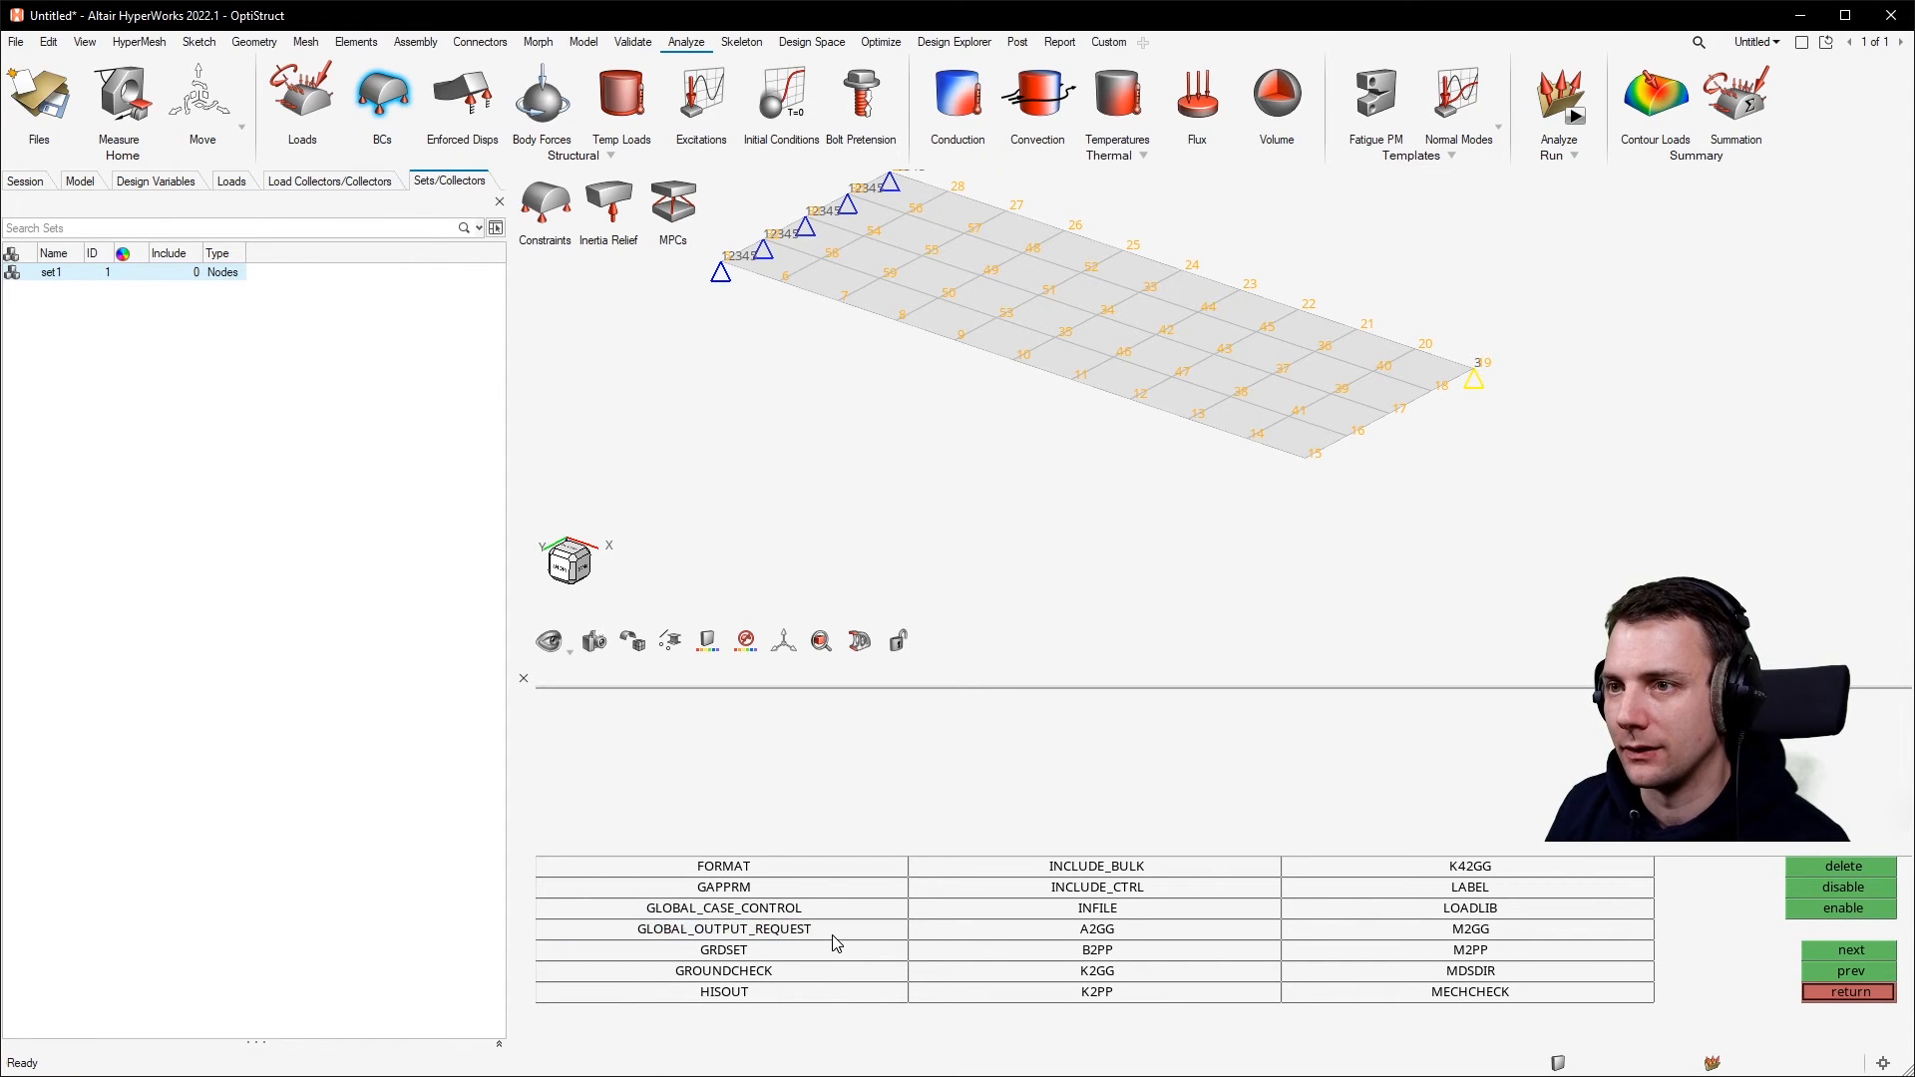
# Create a new GLOBAL_OUTPUT_REQUEST control card with DISPLACEMENT enabled.
pyautogui.click(795, 934)
pyautogui.click(554, 914)
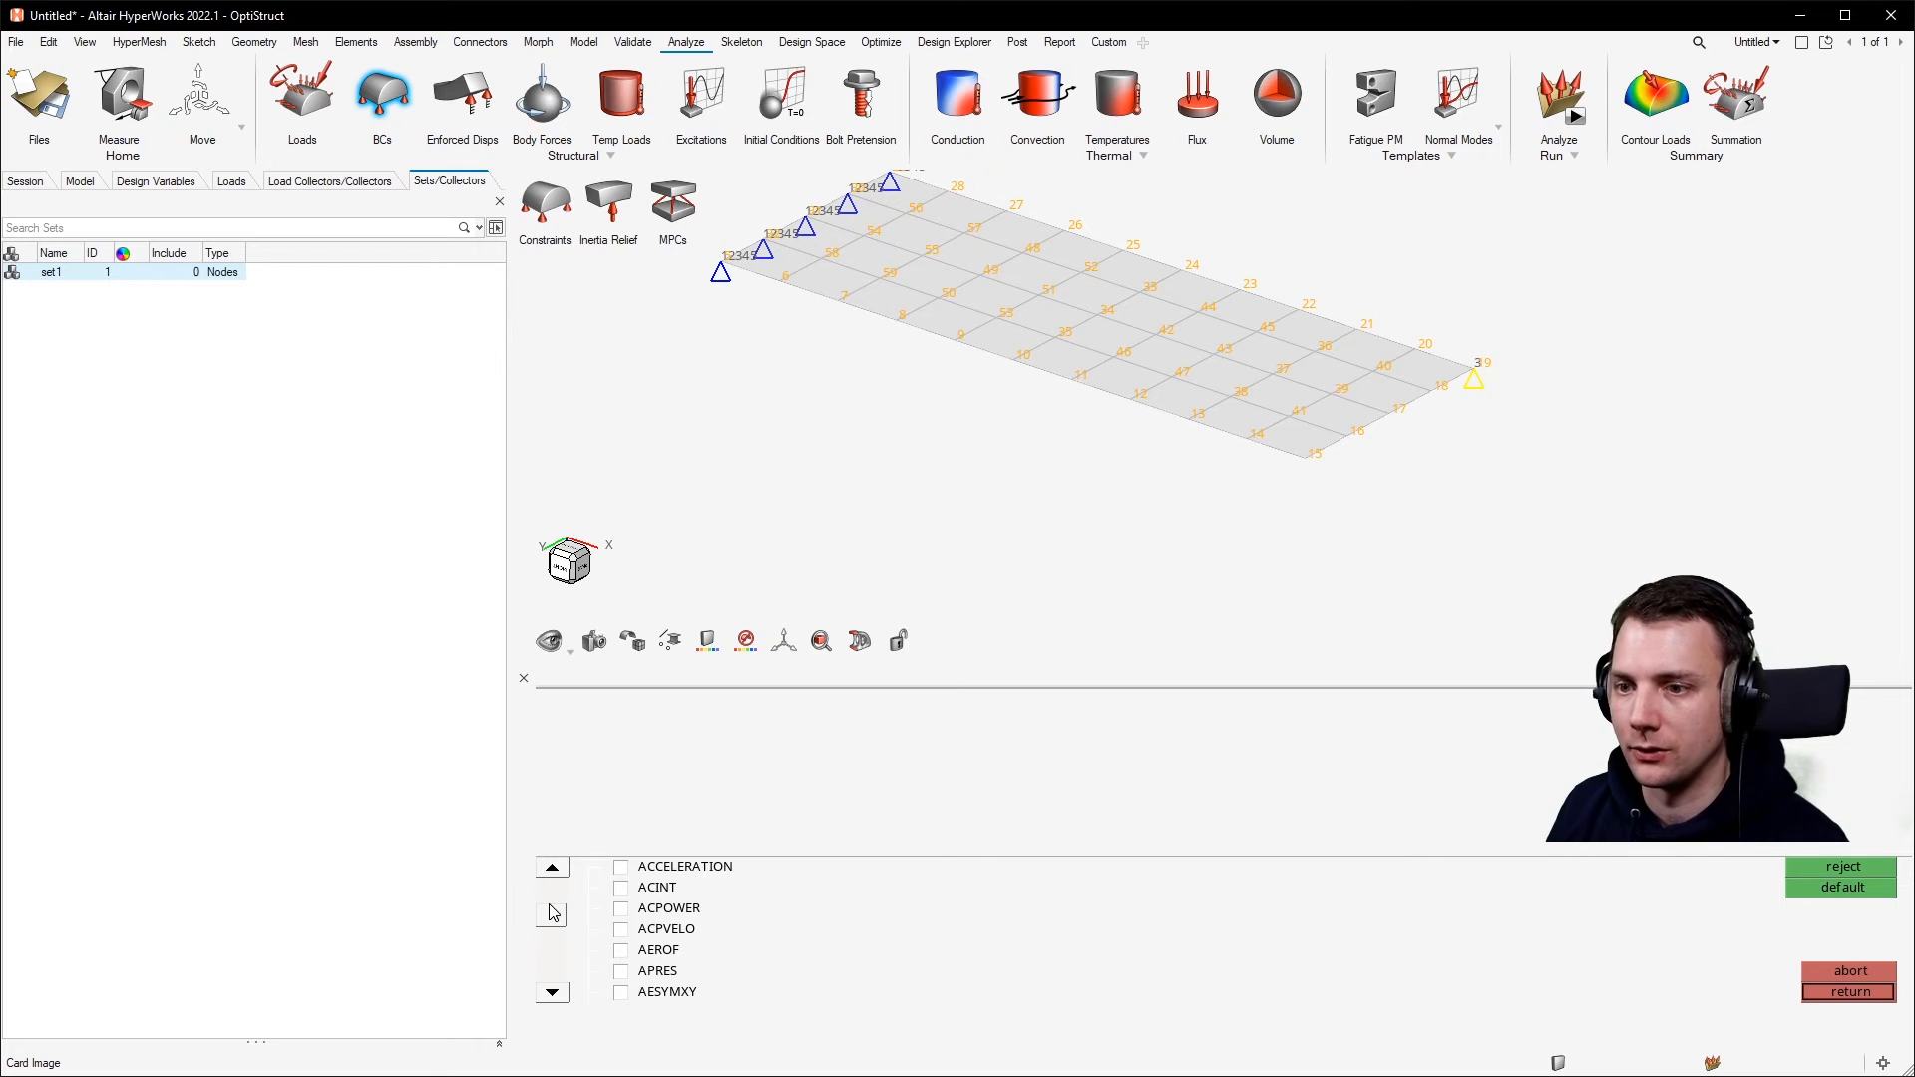
pyautogui.click(553, 914)
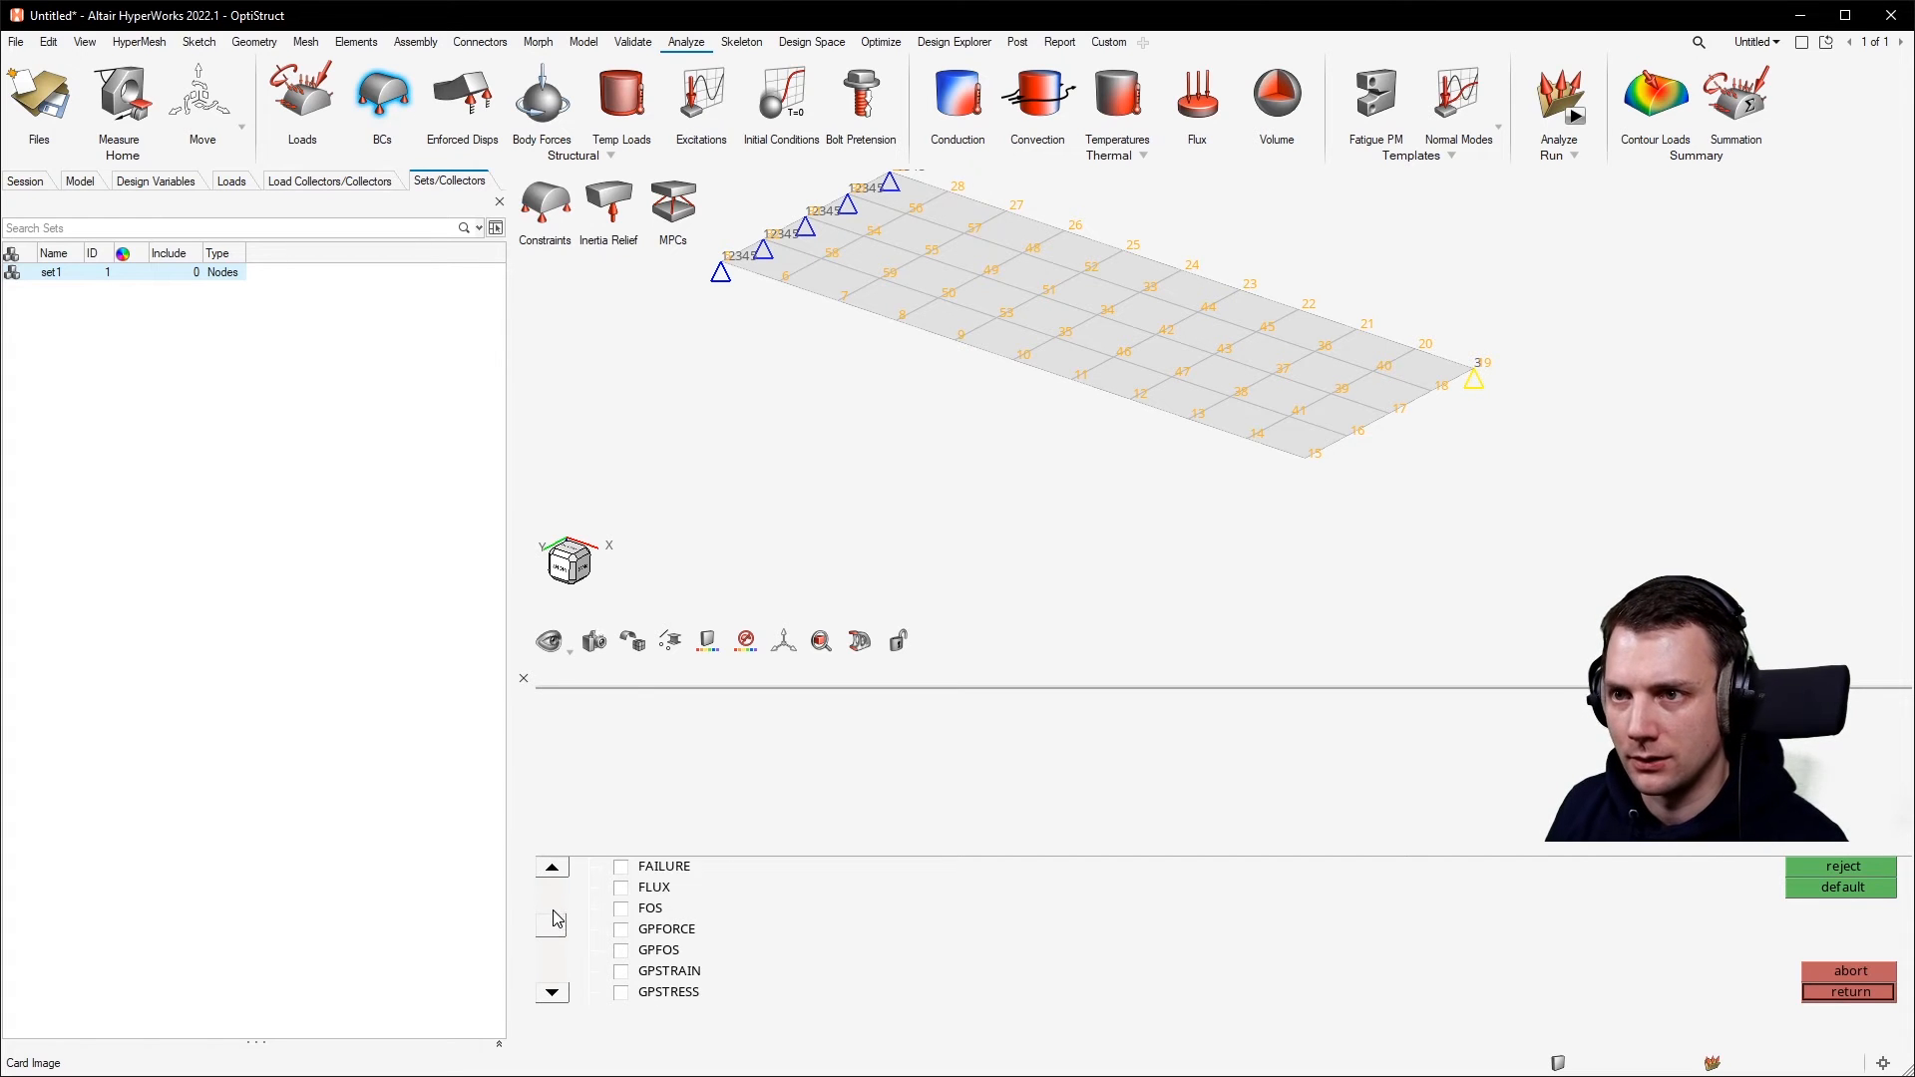
pyautogui.click(554, 870)
pyautogui.click(554, 869)
pyautogui.click(554, 869)
pyautogui.click(554, 869)
pyautogui.click(654, 931)
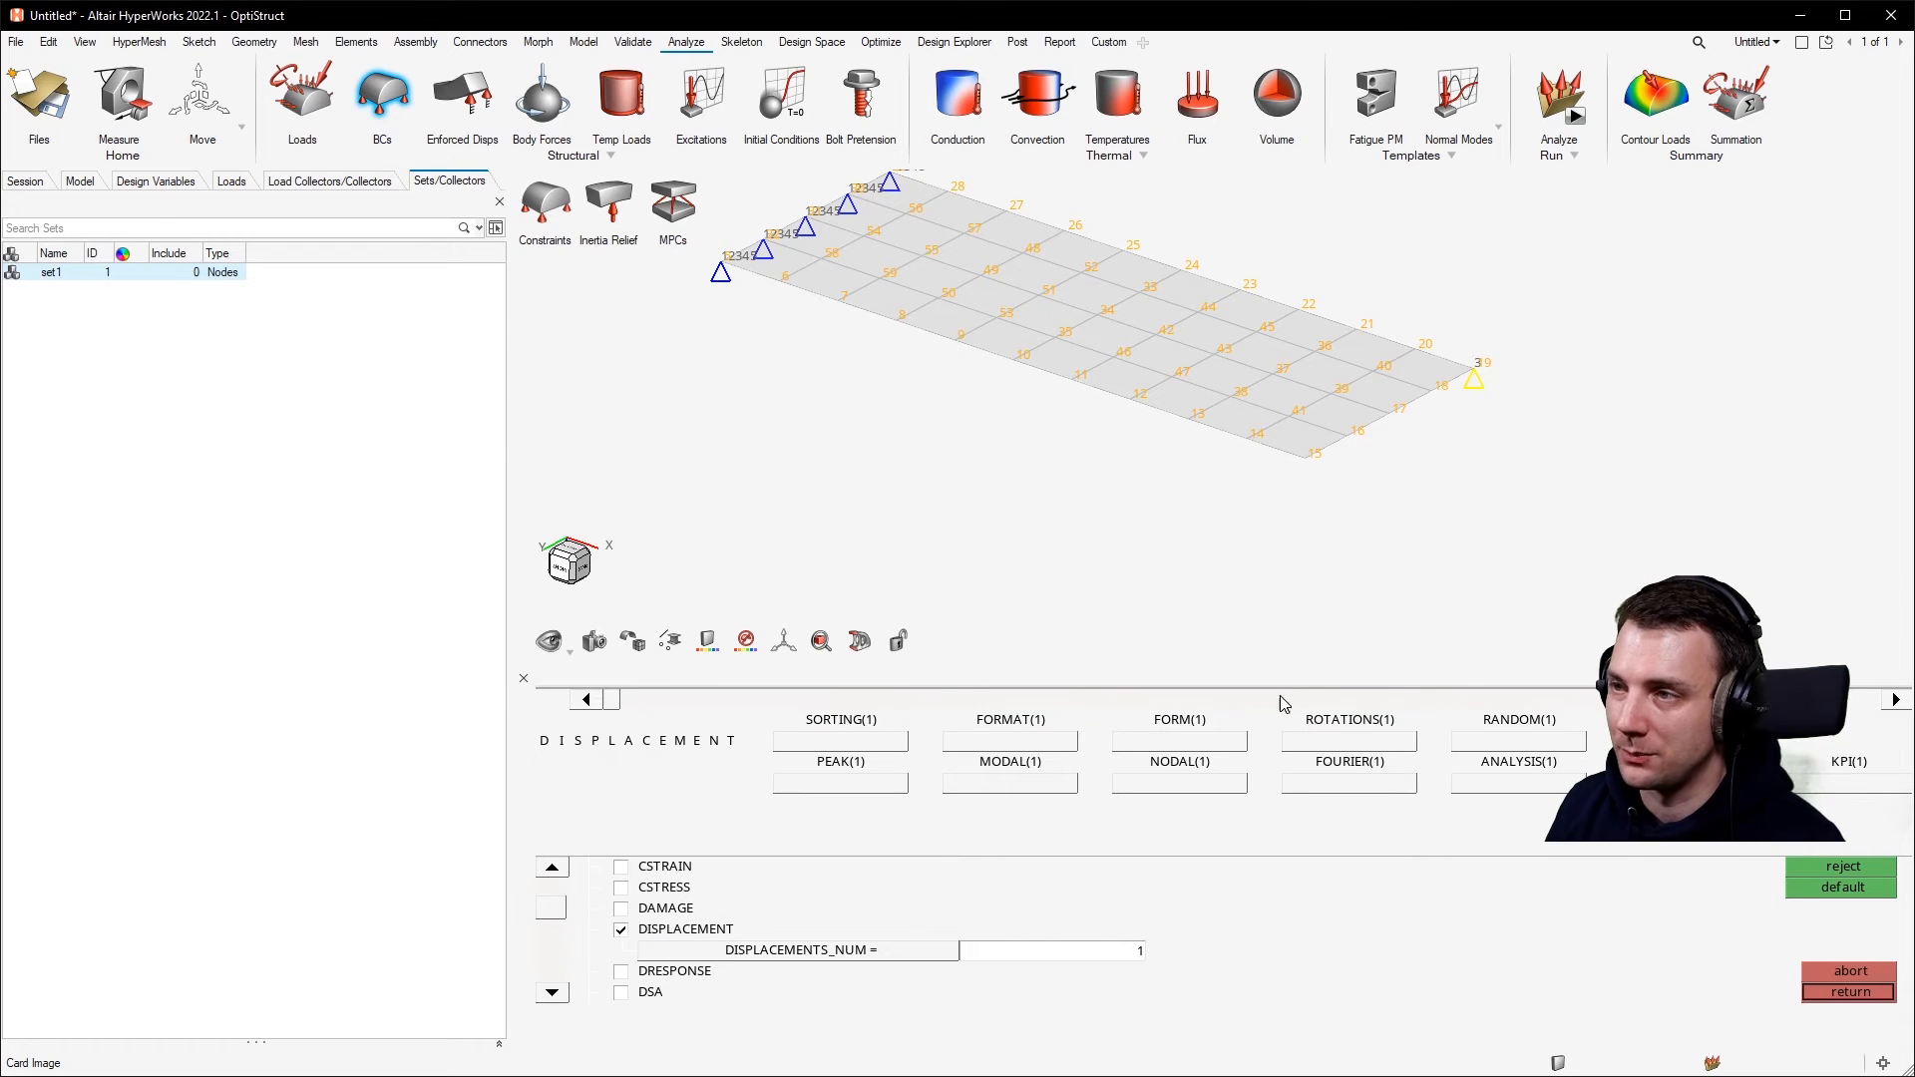
pyautogui.click(1894, 701)
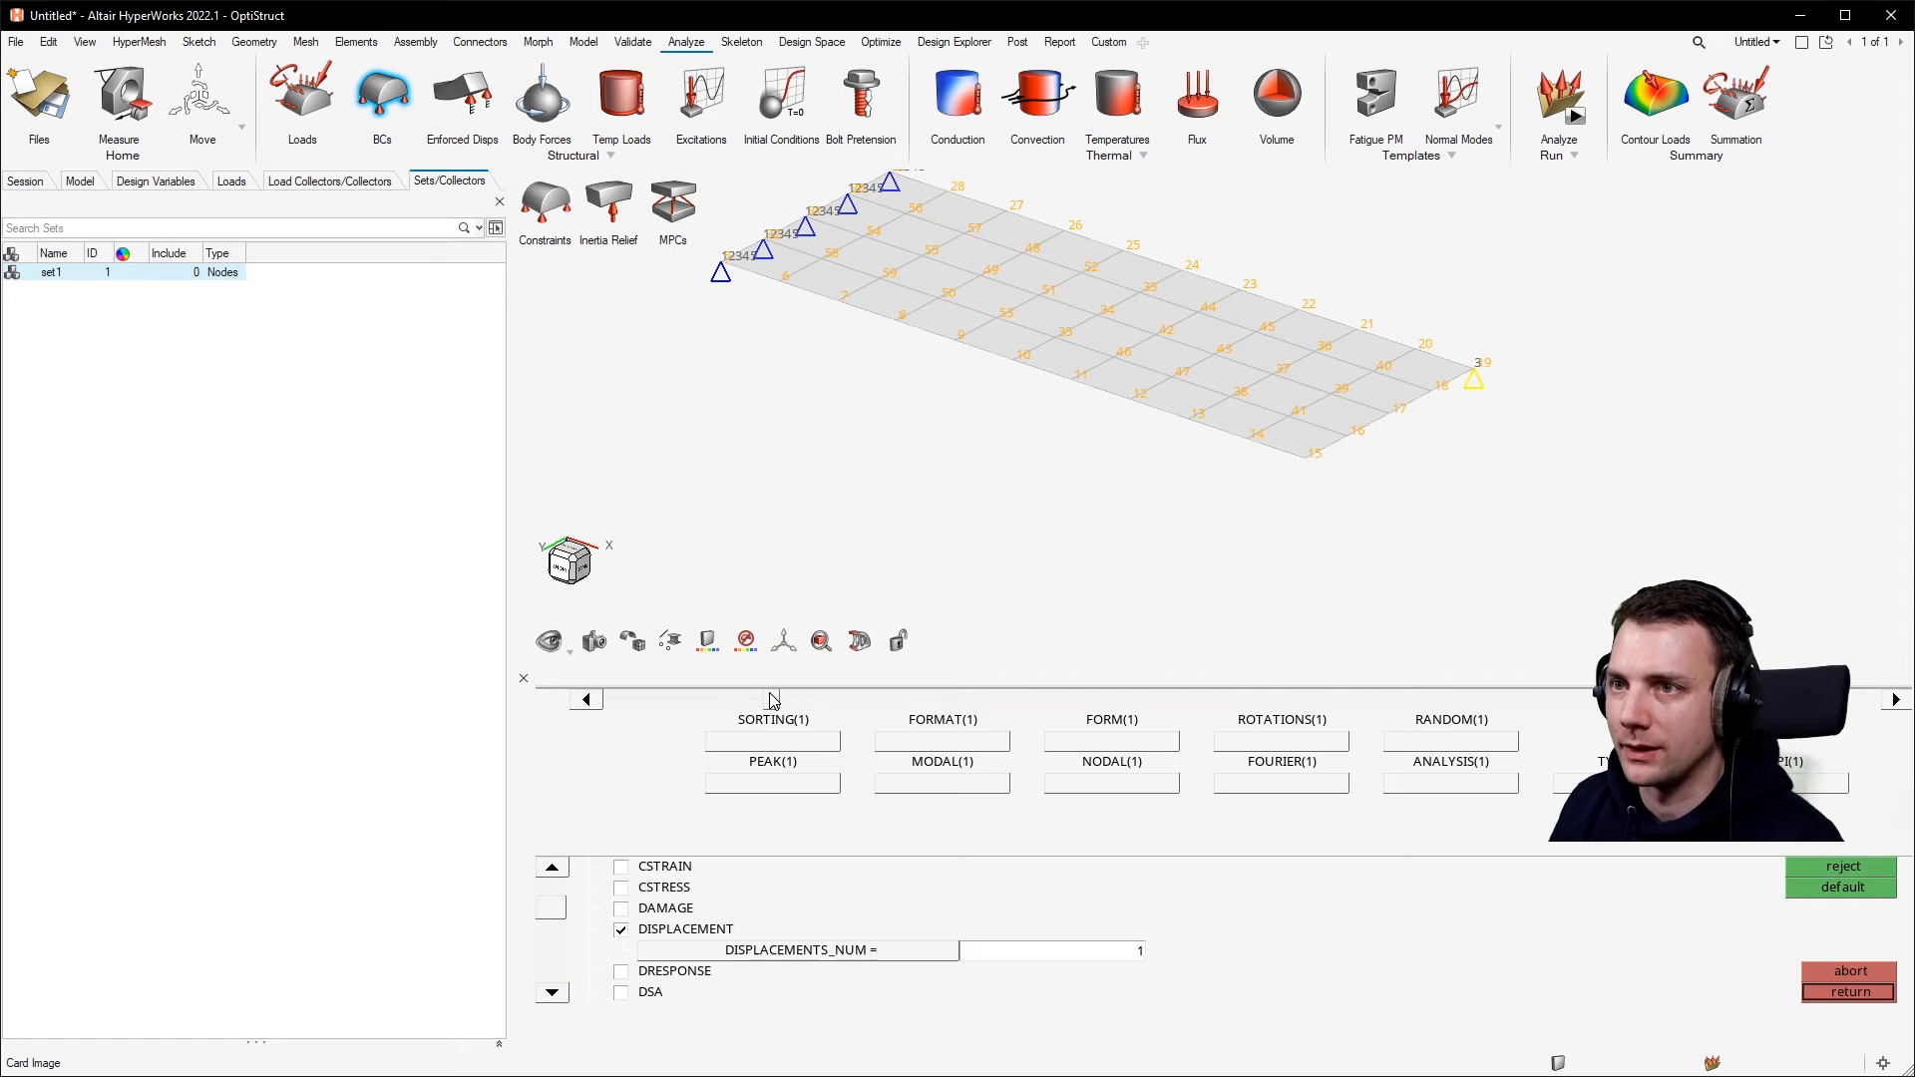
# Set the displacement output request's FORM to PHASE.
pyautogui.click(714, 701)
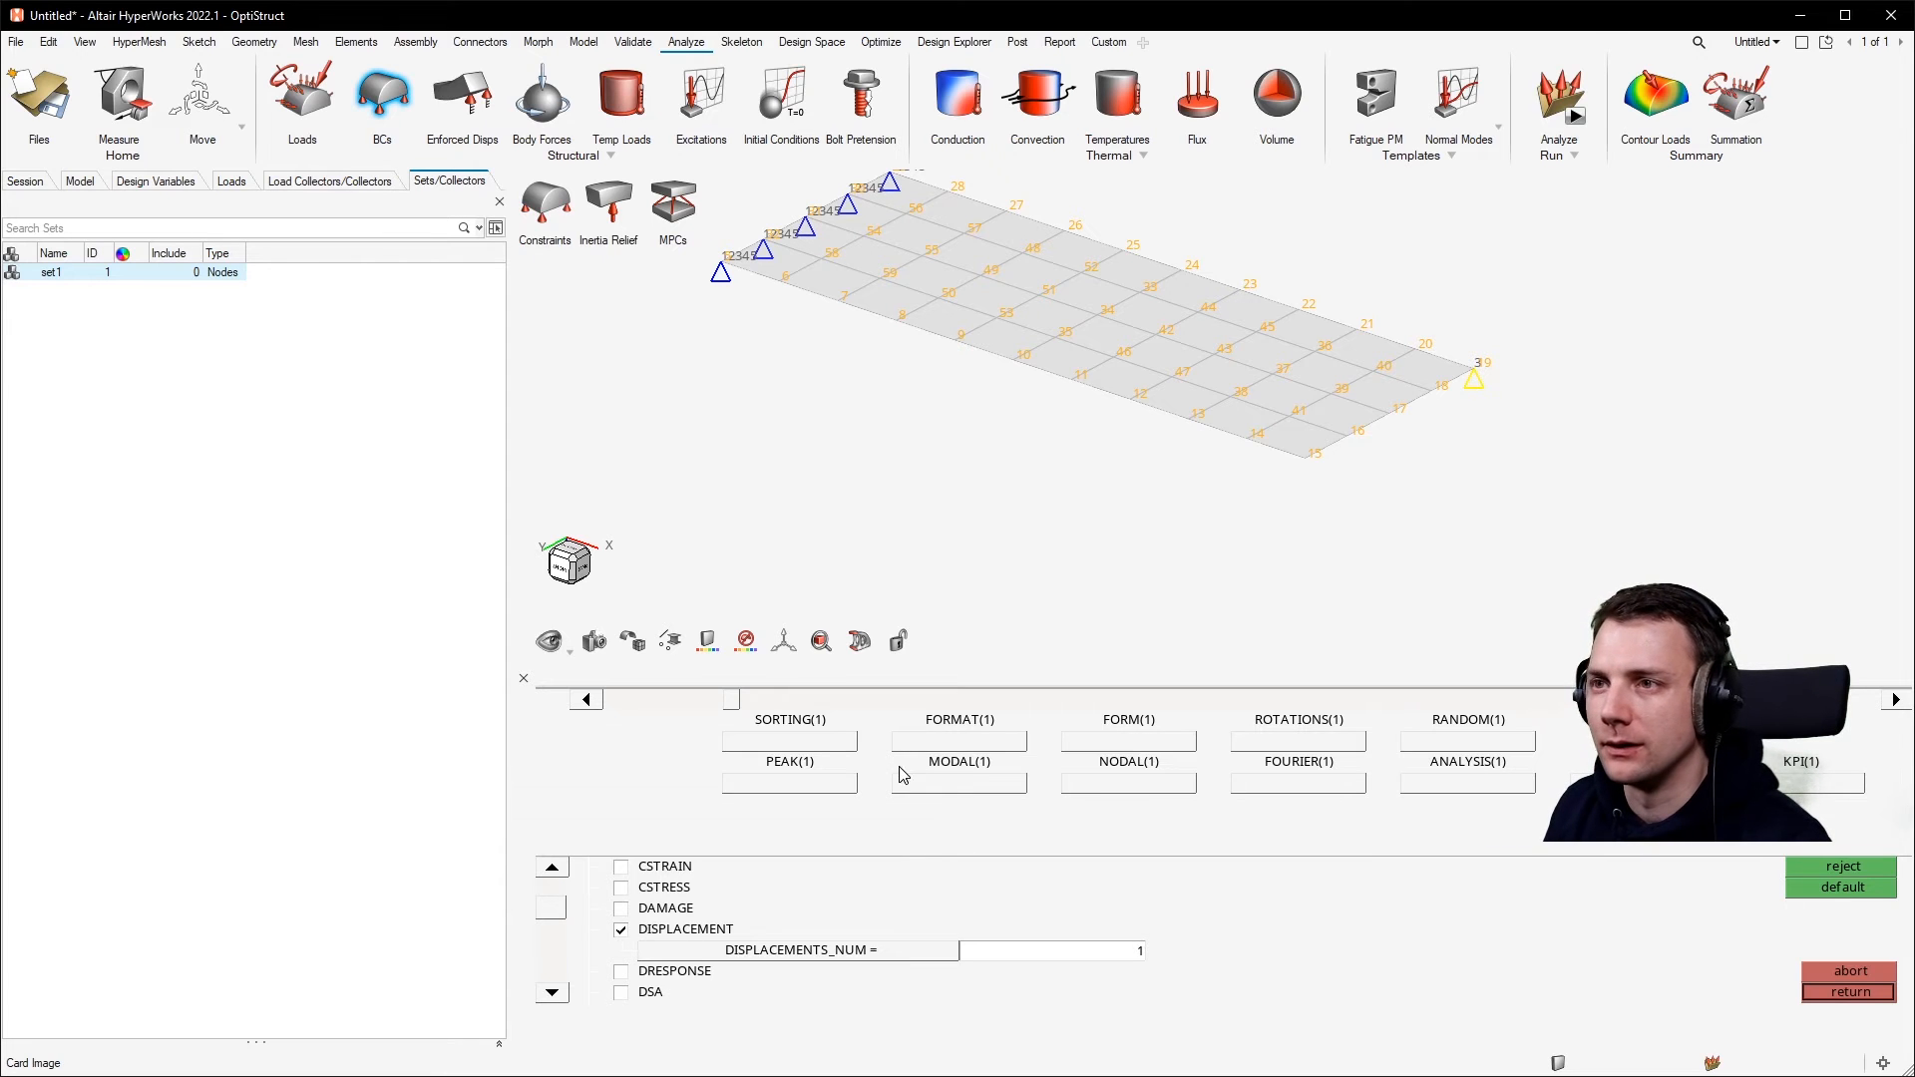
pyautogui.click(1137, 743)
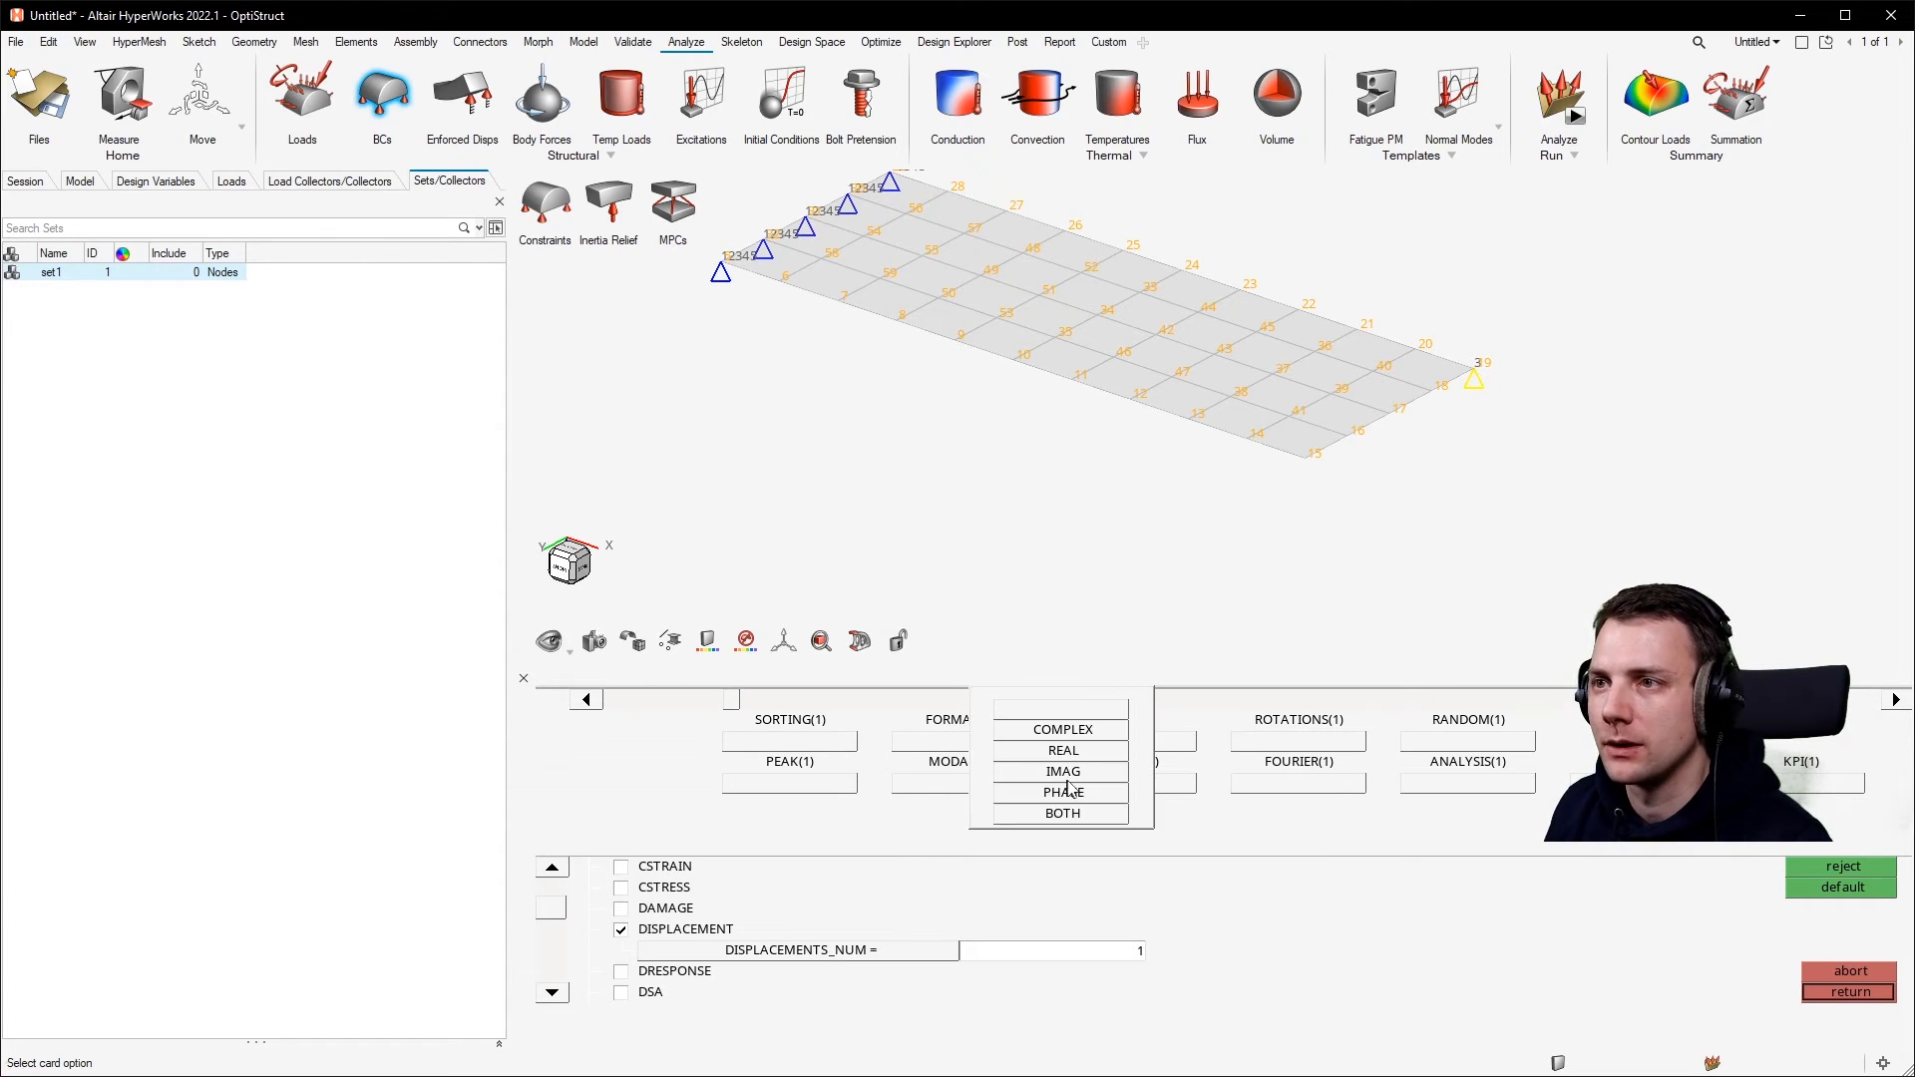
pyautogui.click(1067, 793)
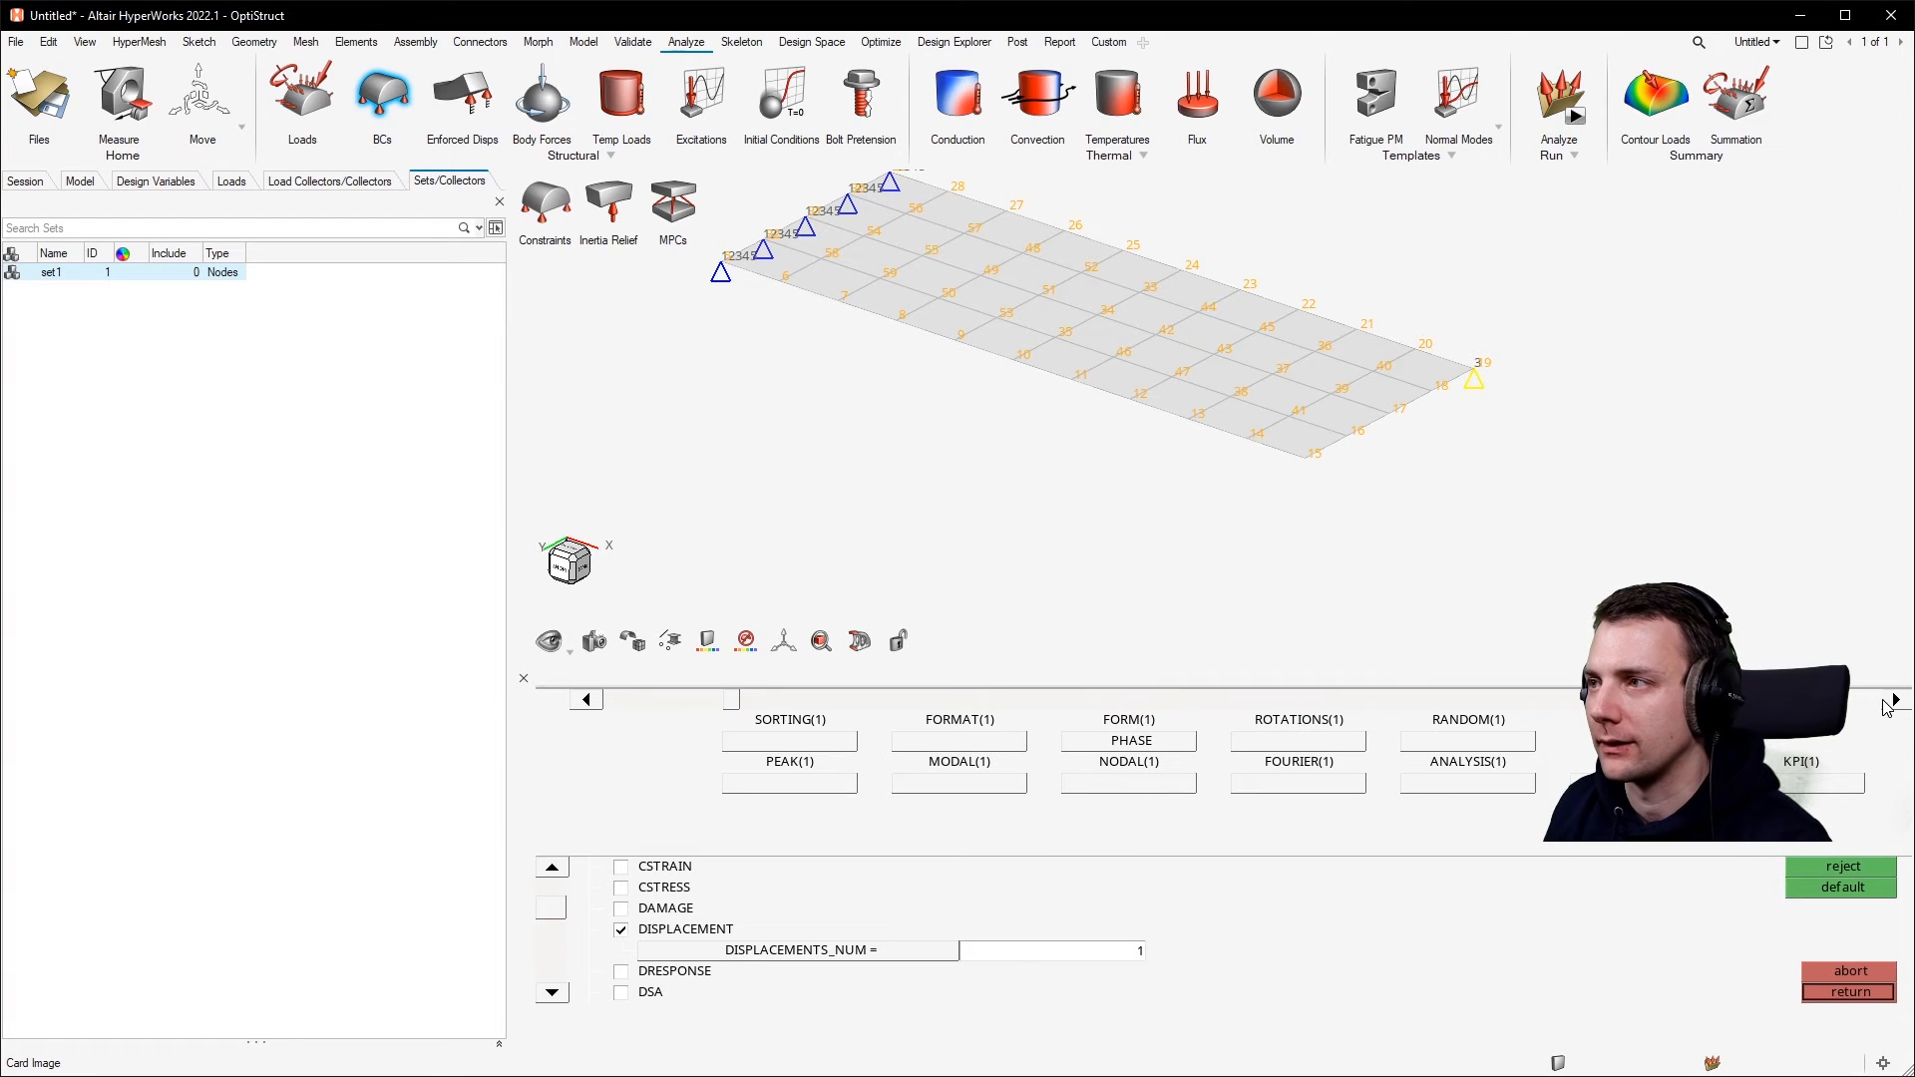
# Set the displacement output request's OPTION to SID so the output is limited to a set.
pyautogui.click(1890, 703)
pyautogui.click(1890, 703)
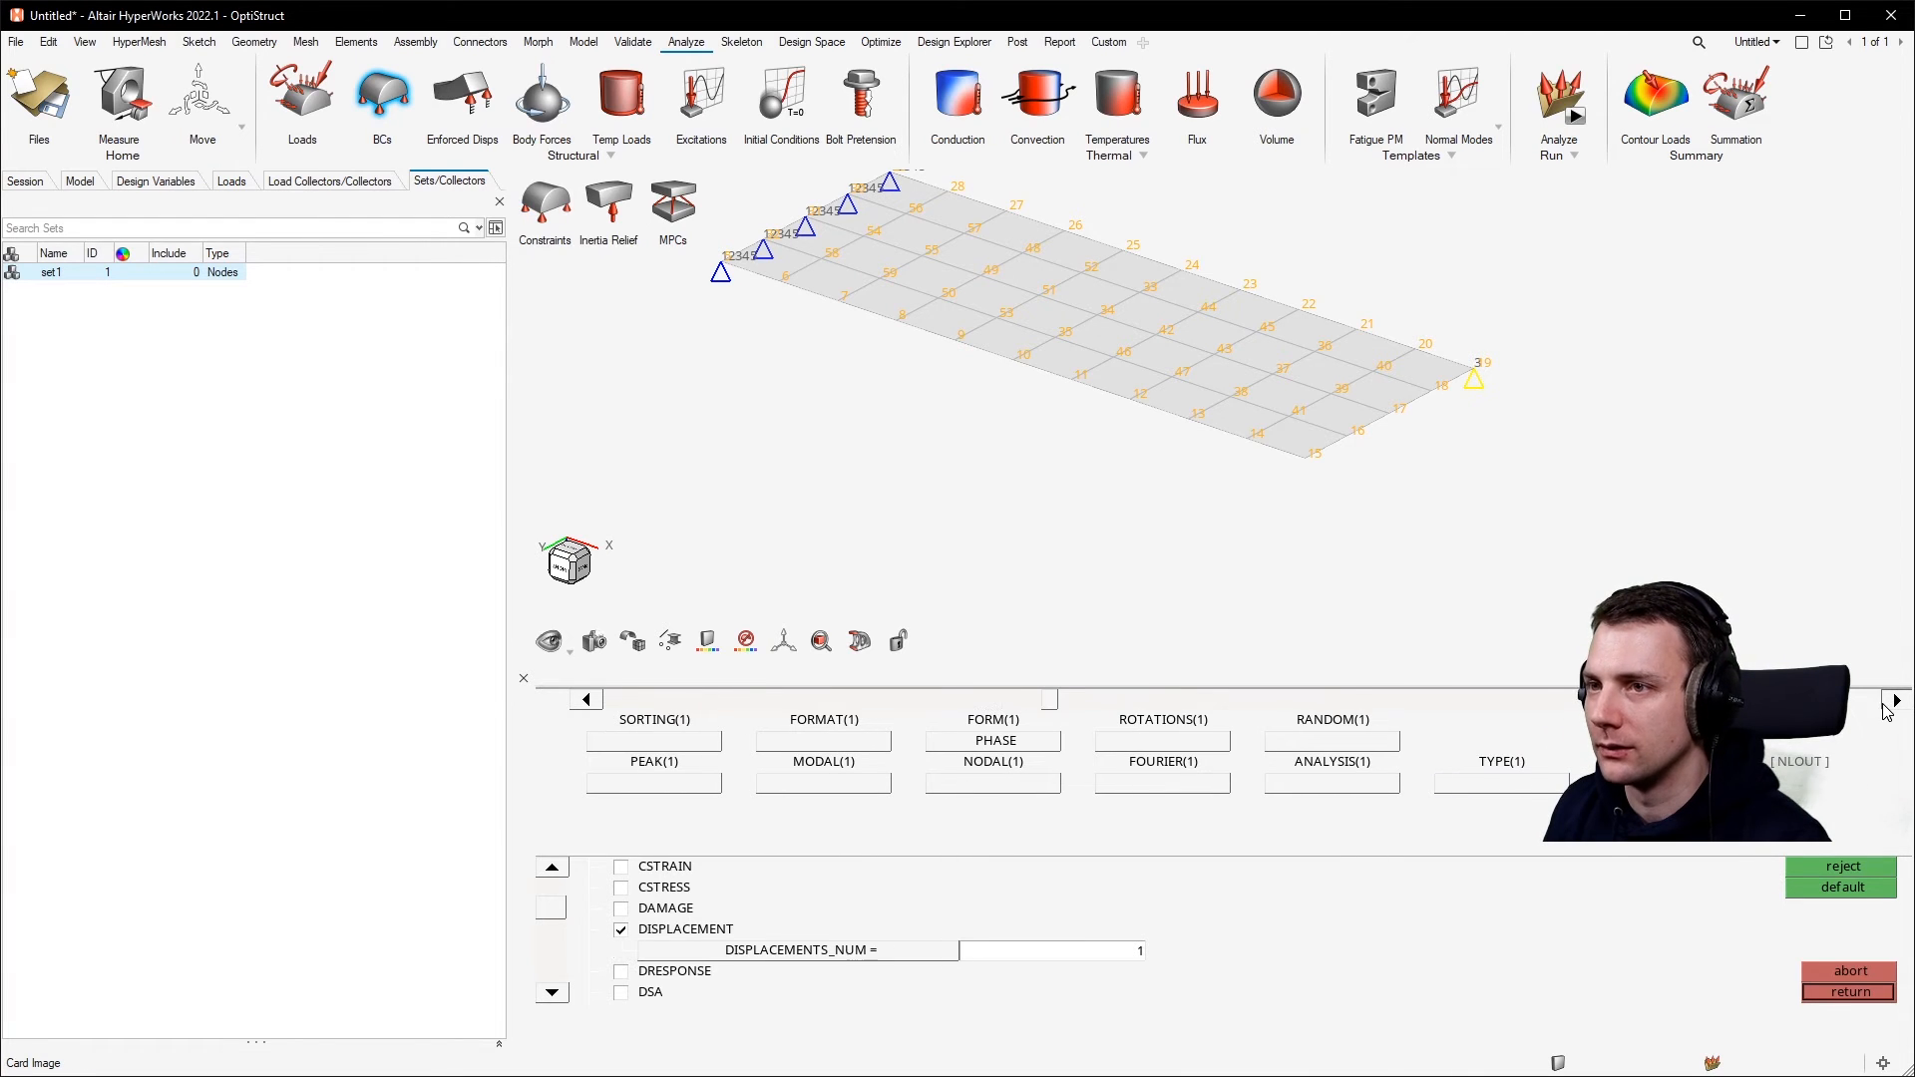
pyautogui.moveTo(1057, 706); pyautogui.dragTo(1197, 704)
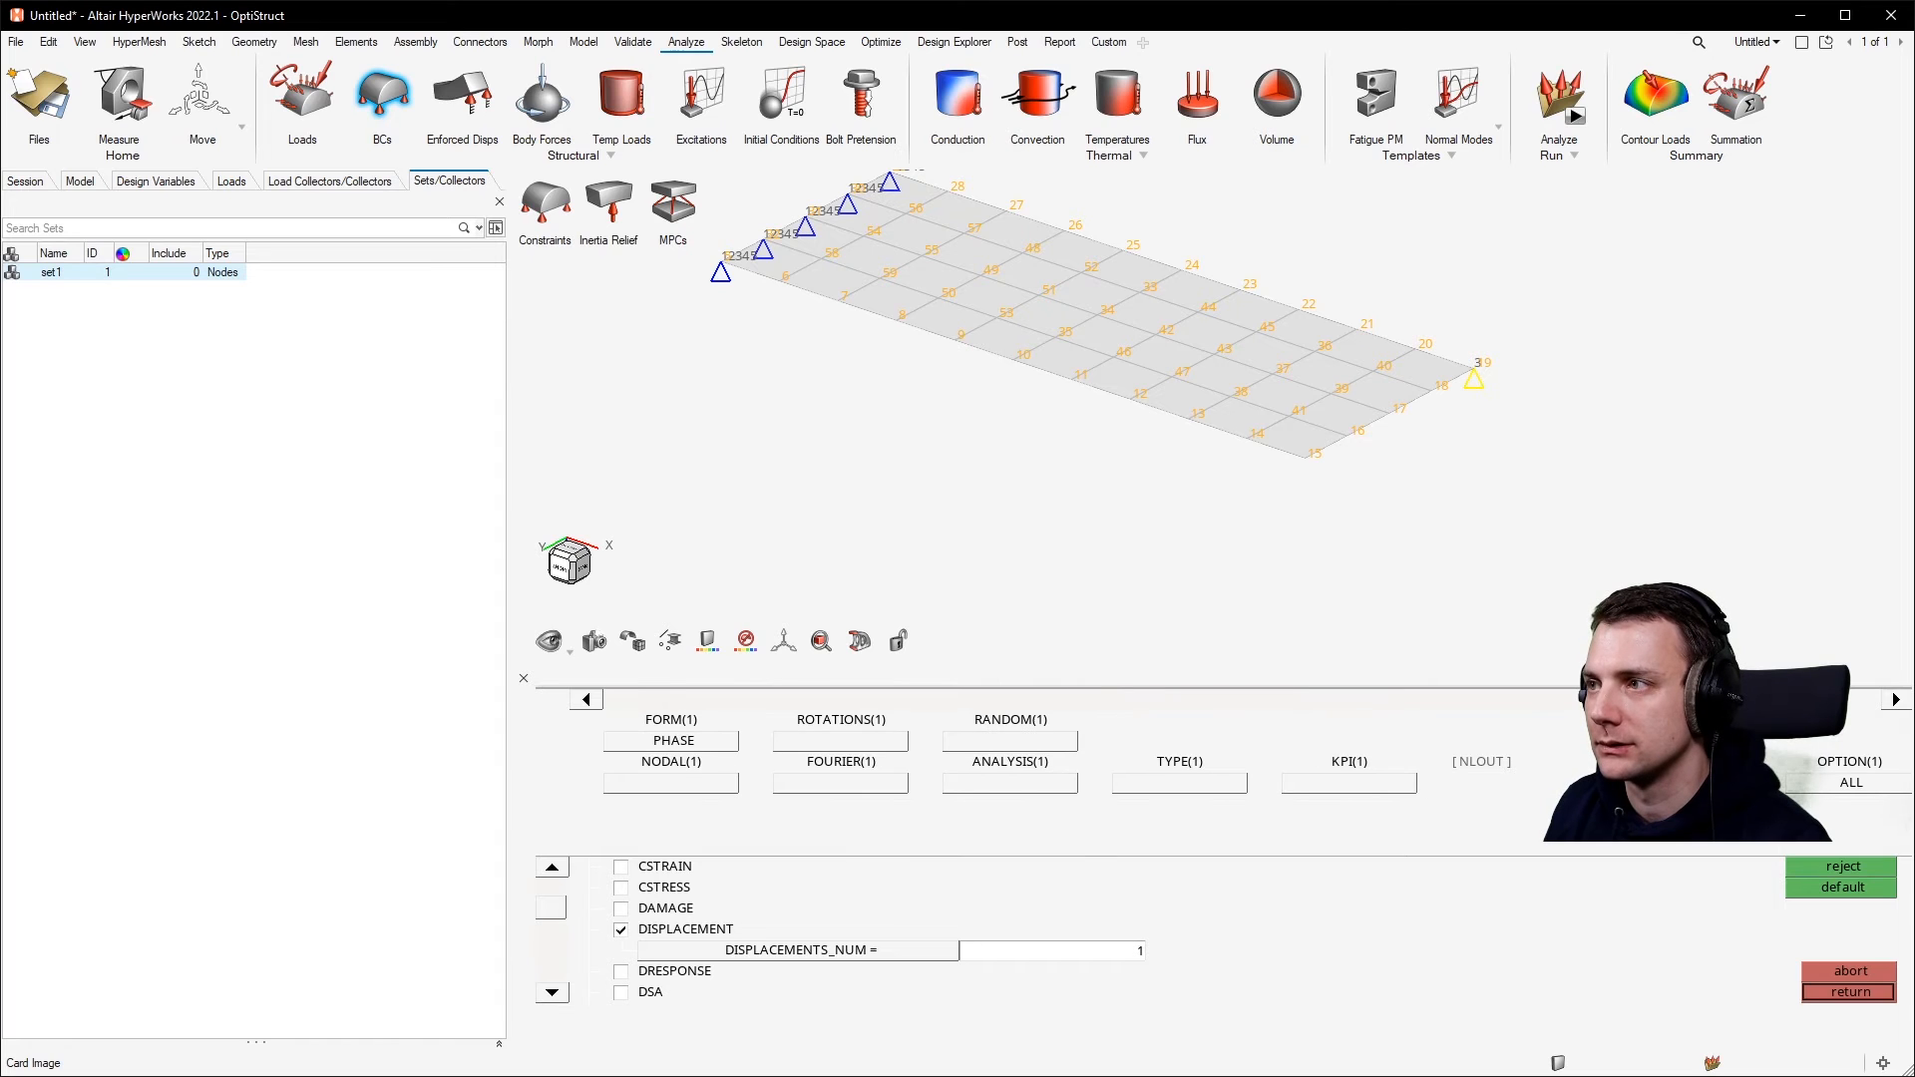
pyautogui.click(1801, 774)
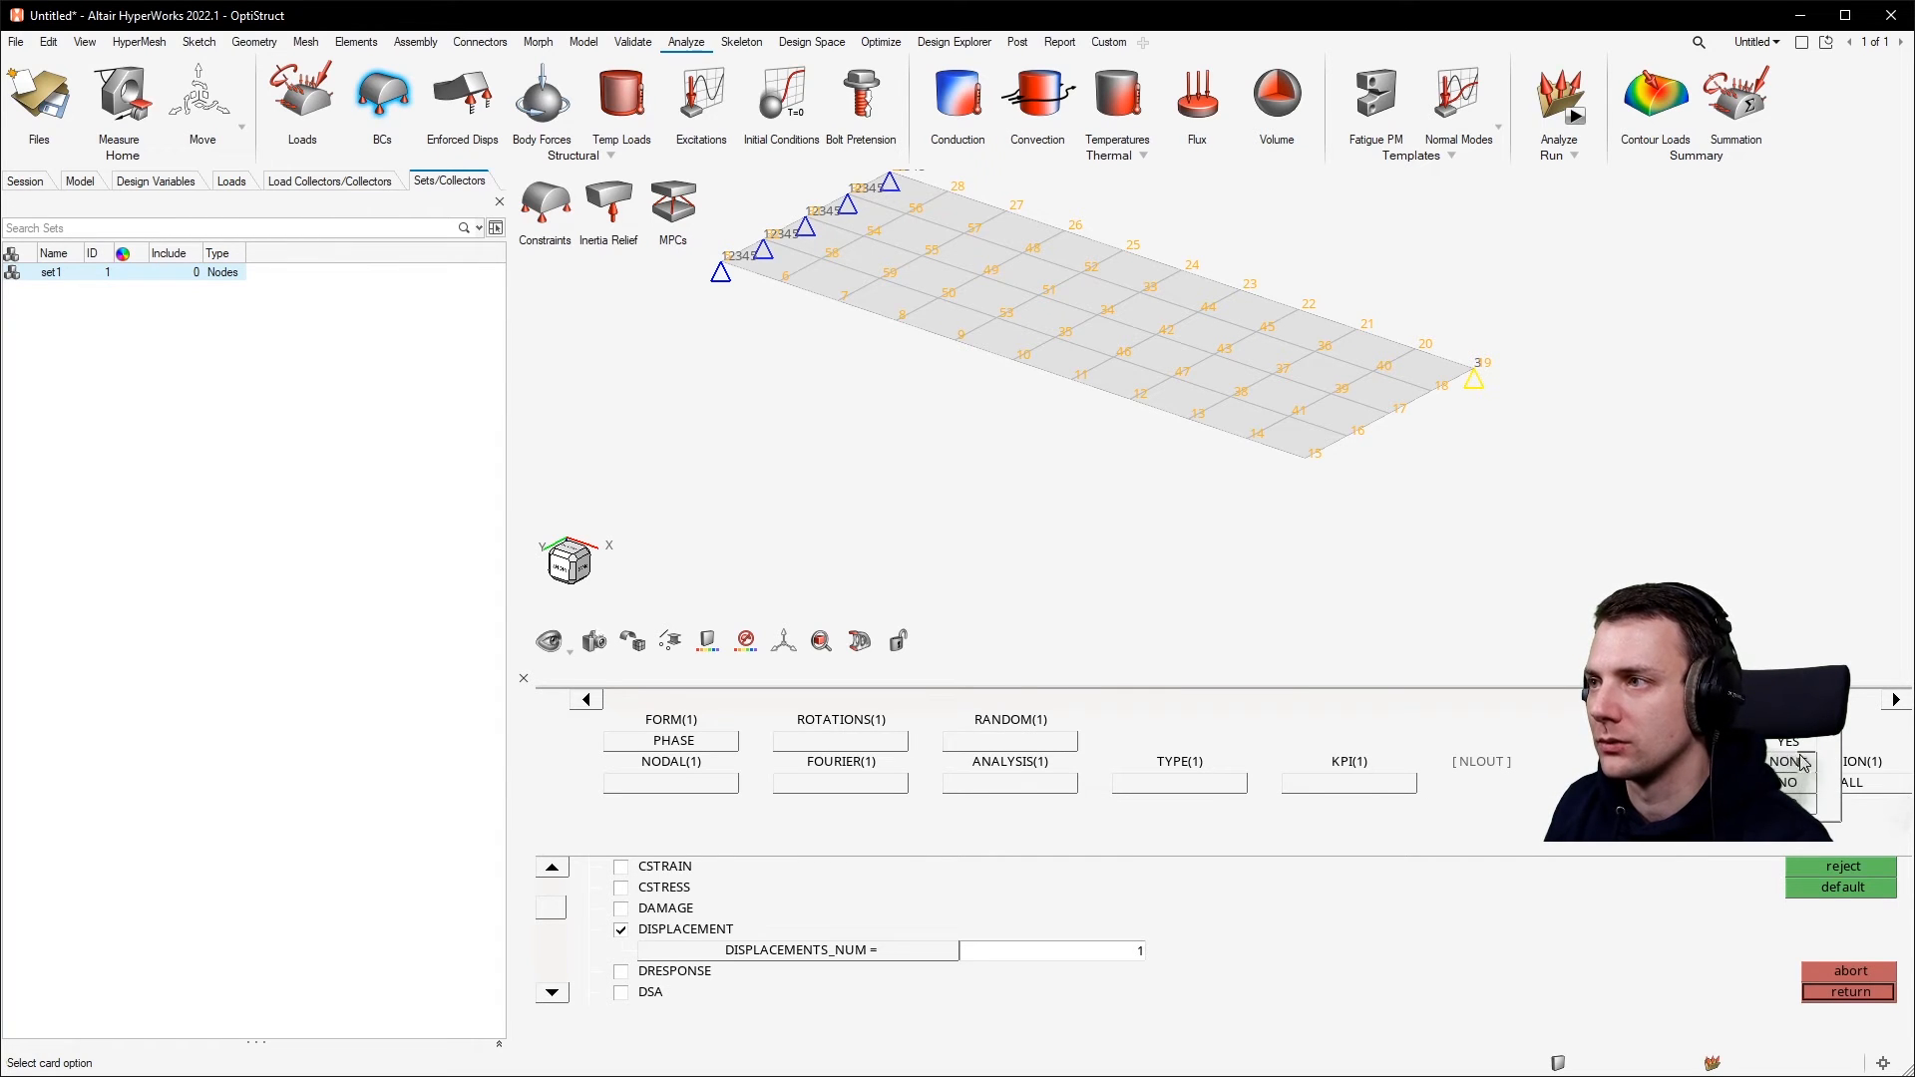
pyautogui.click(1805, 801)
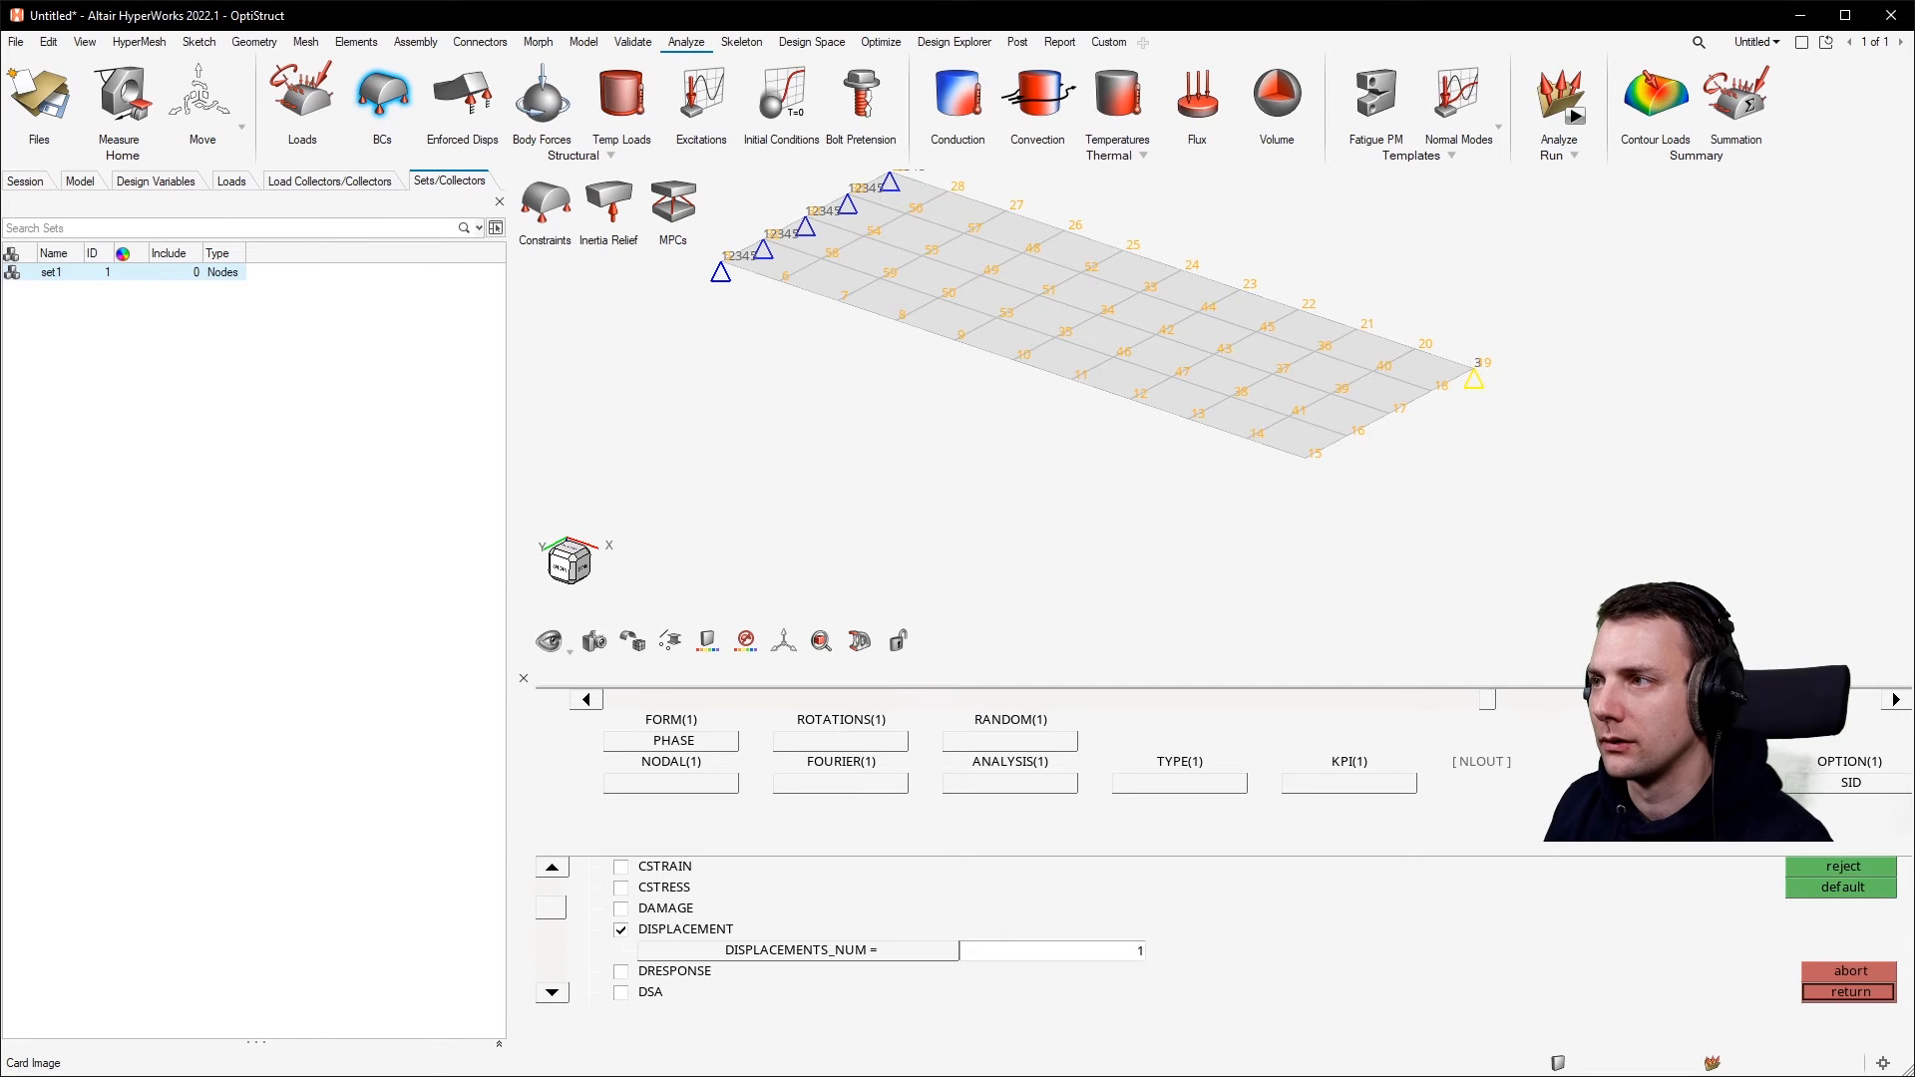
# Try to assign the node set set1 as the displacement request's SID and leave the control cards.
pyautogui.moveTo(1486, 704); pyautogui.dragTo(1625, 704)
pyautogui.click(1841, 764)
pyautogui.click(597, 870)
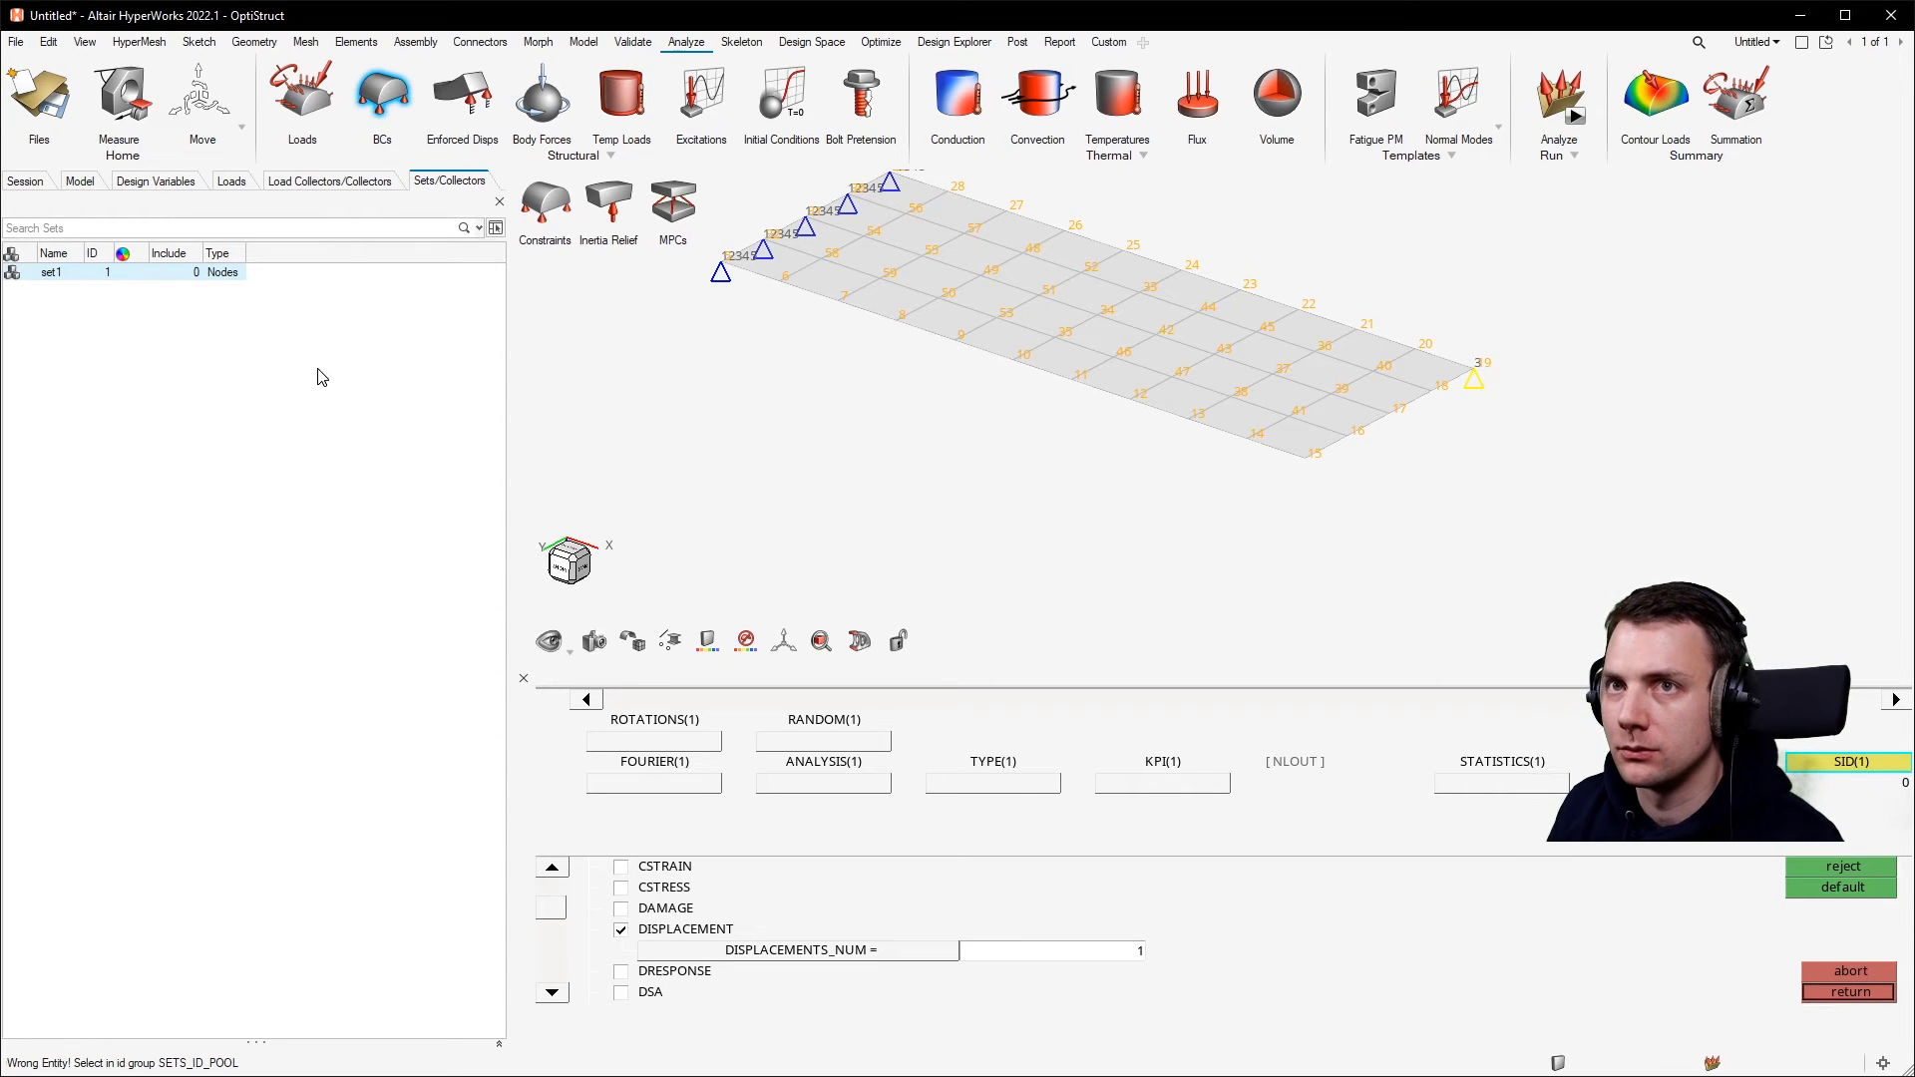
pyautogui.click(99, 272)
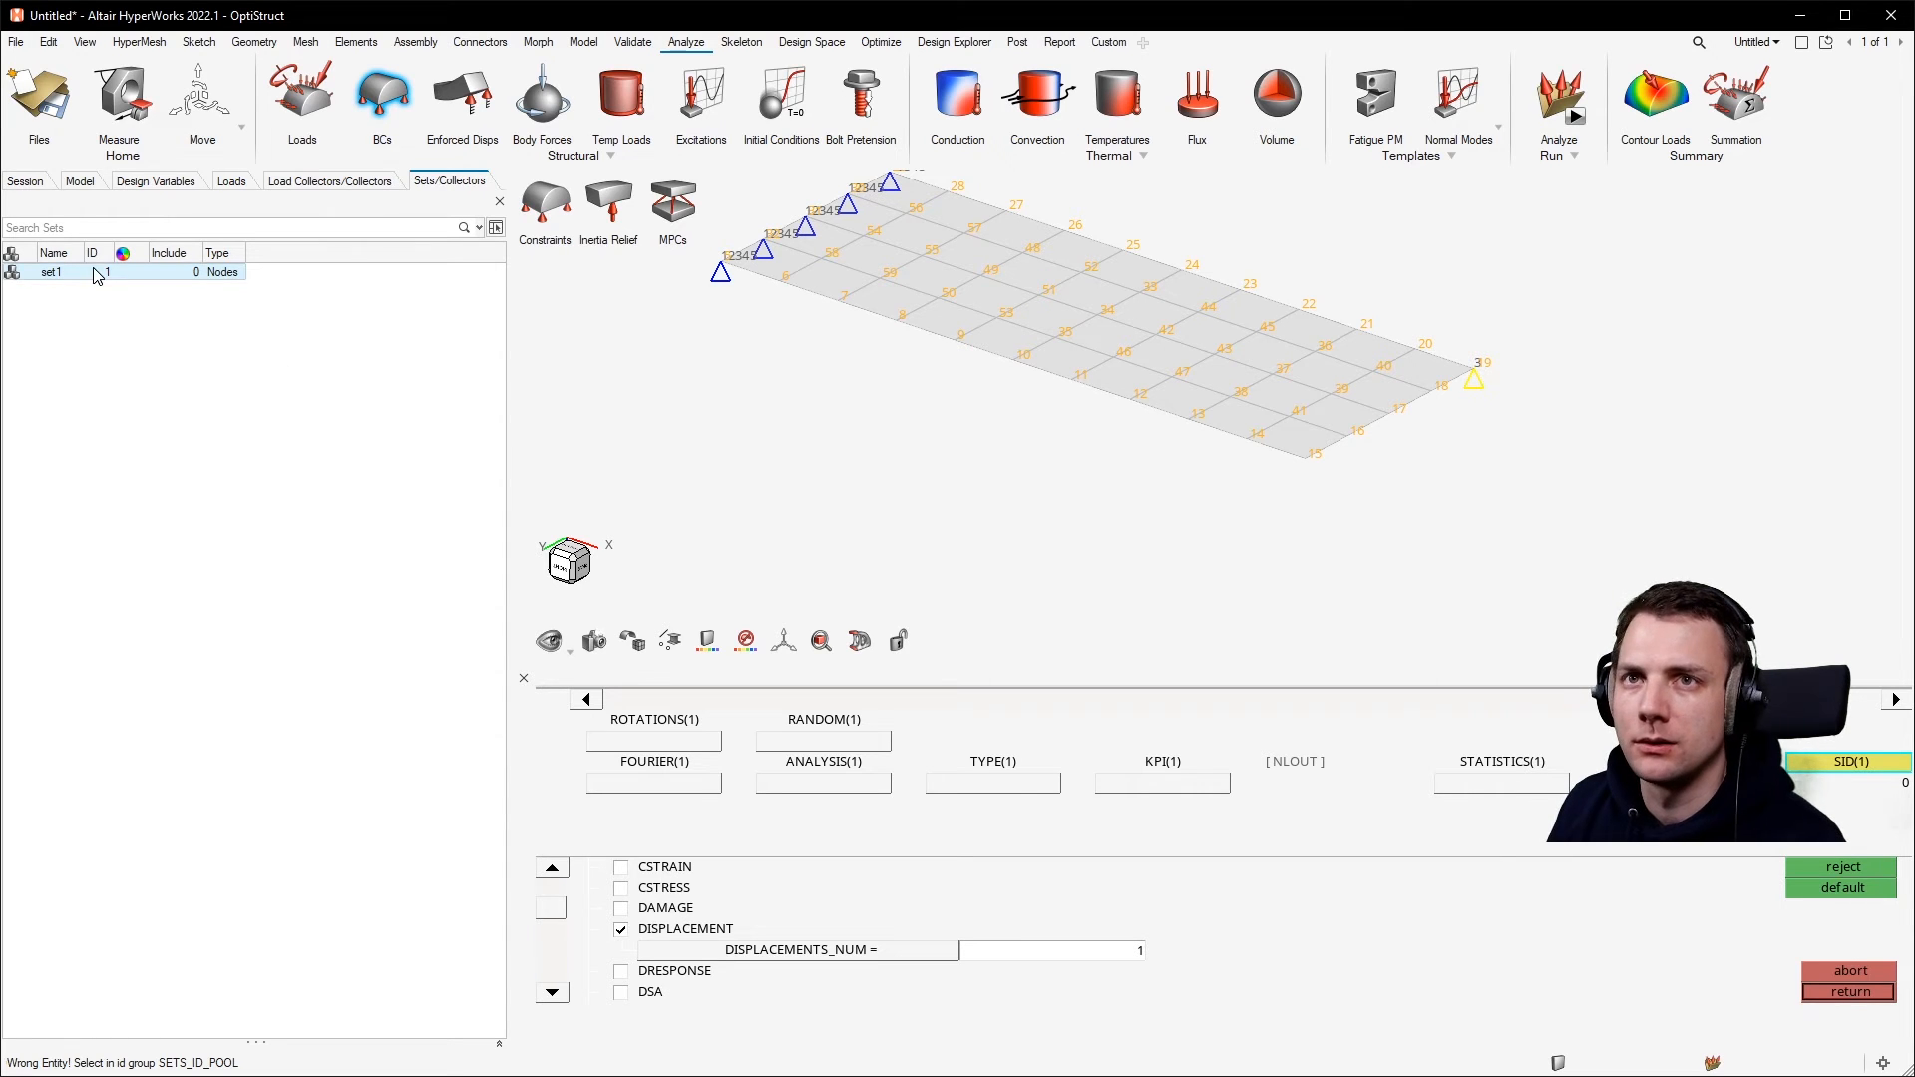
pyautogui.click(1851, 992)
pyautogui.click(1851, 992)
# Check the ID and the assigned entities of the node set set1, and return to the session overview.
pyautogui.click(196, 275)
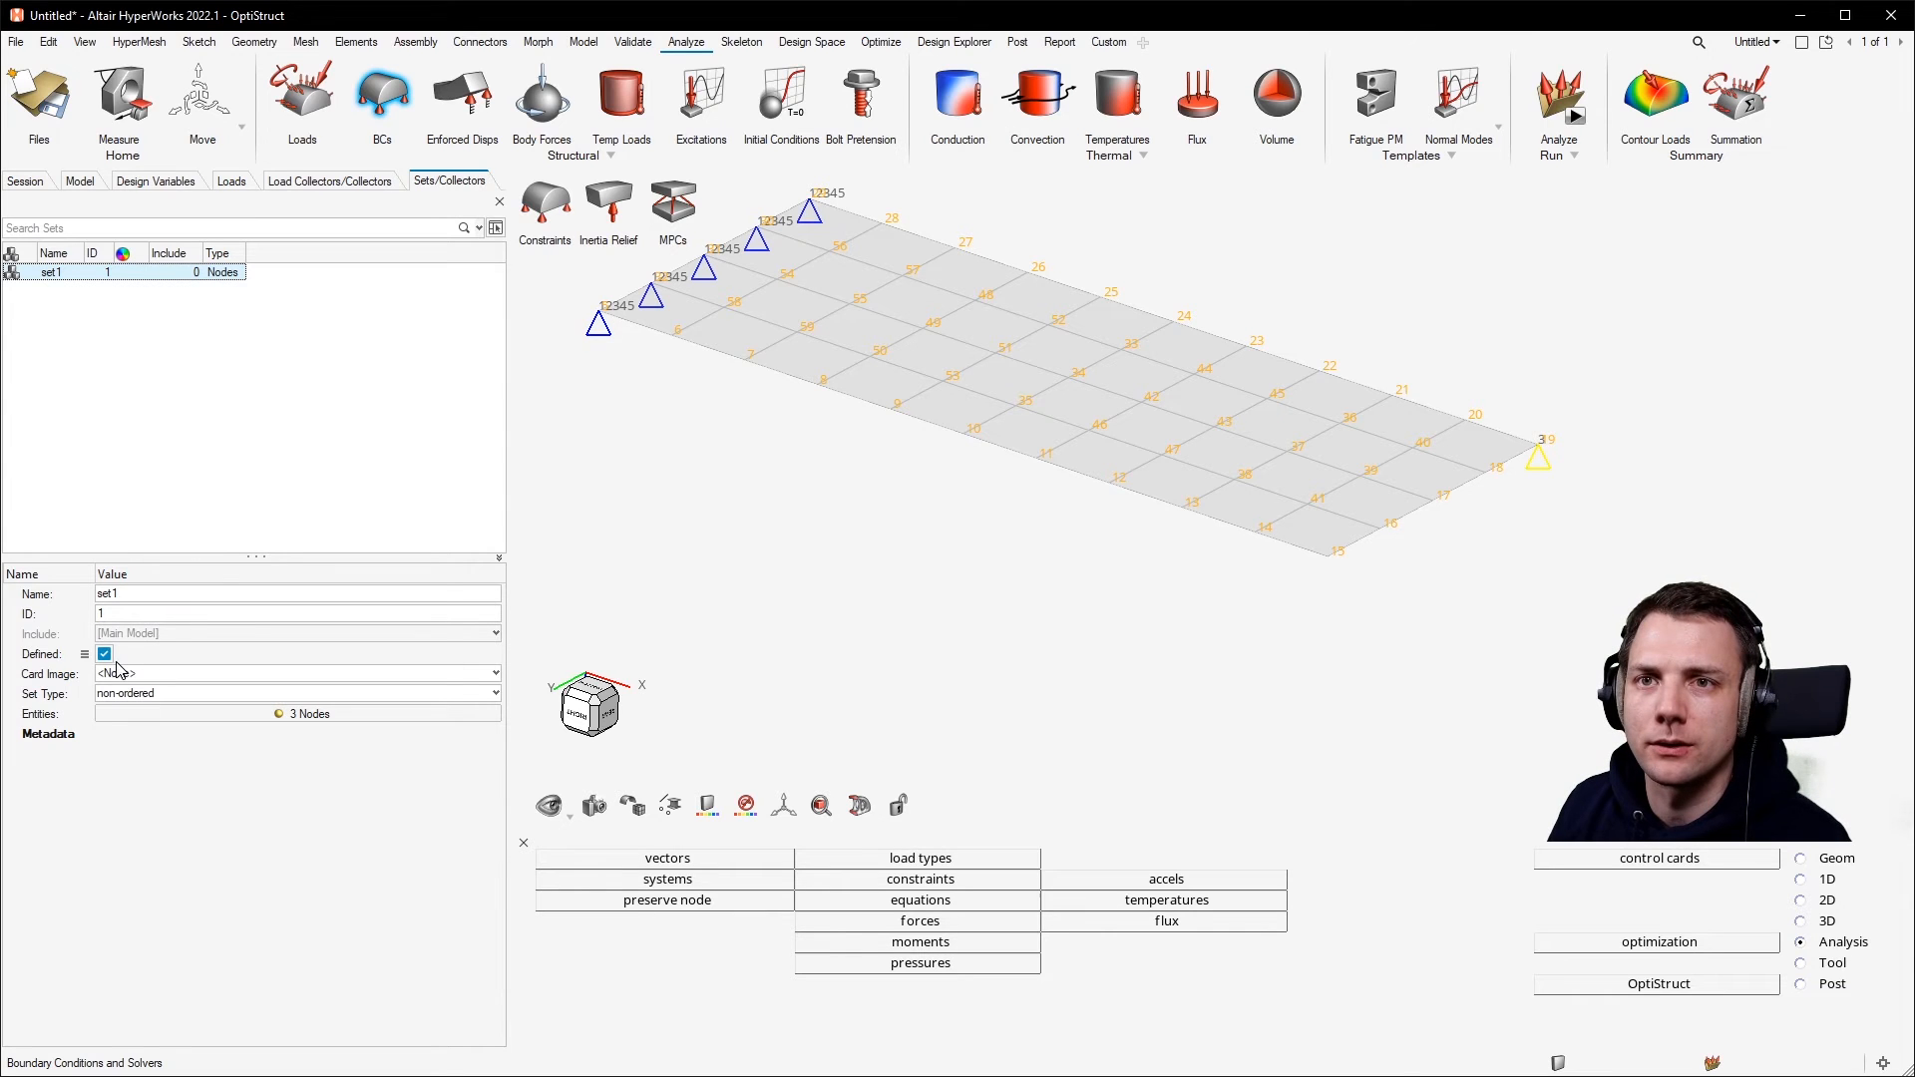
pyautogui.click(116, 615)
pyautogui.click(149, 368)
pyautogui.click(185, 257)
pyautogui.click(192, 271)
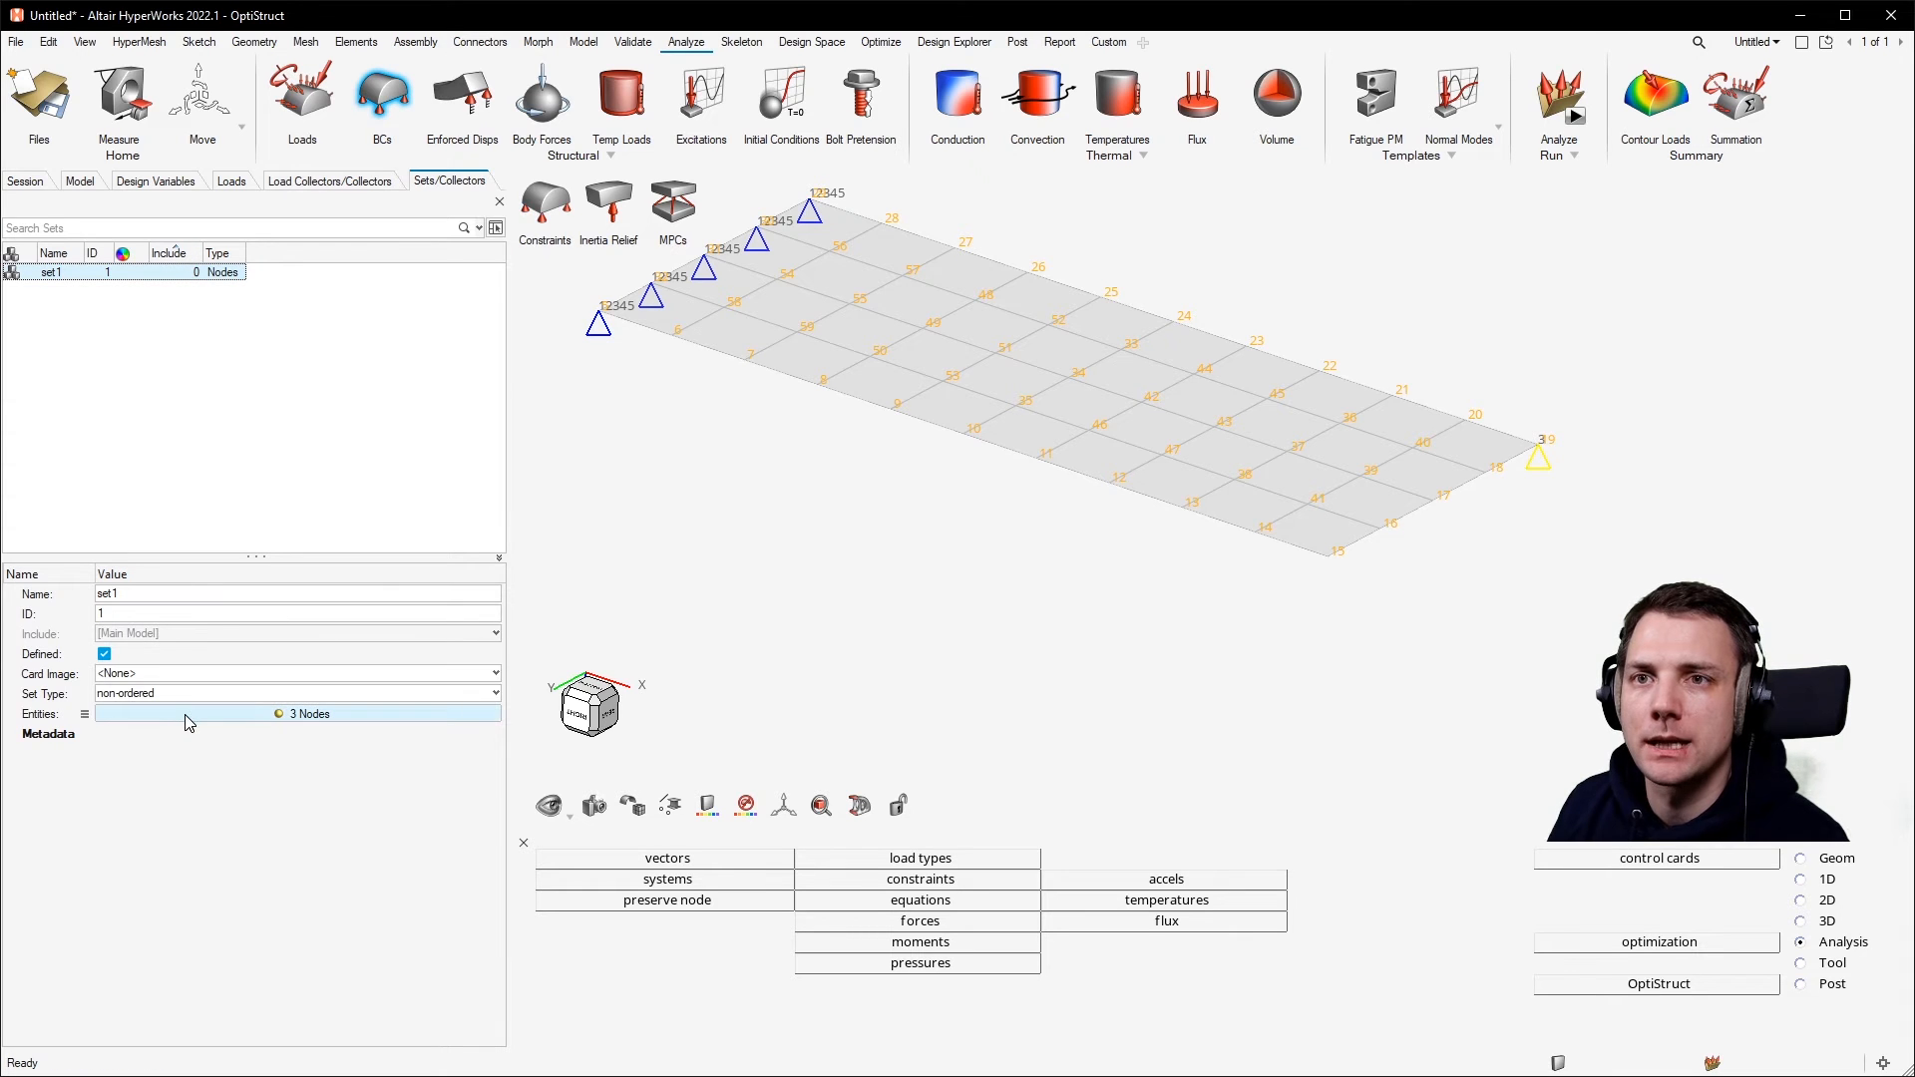
pyautogui.click(40, 182)
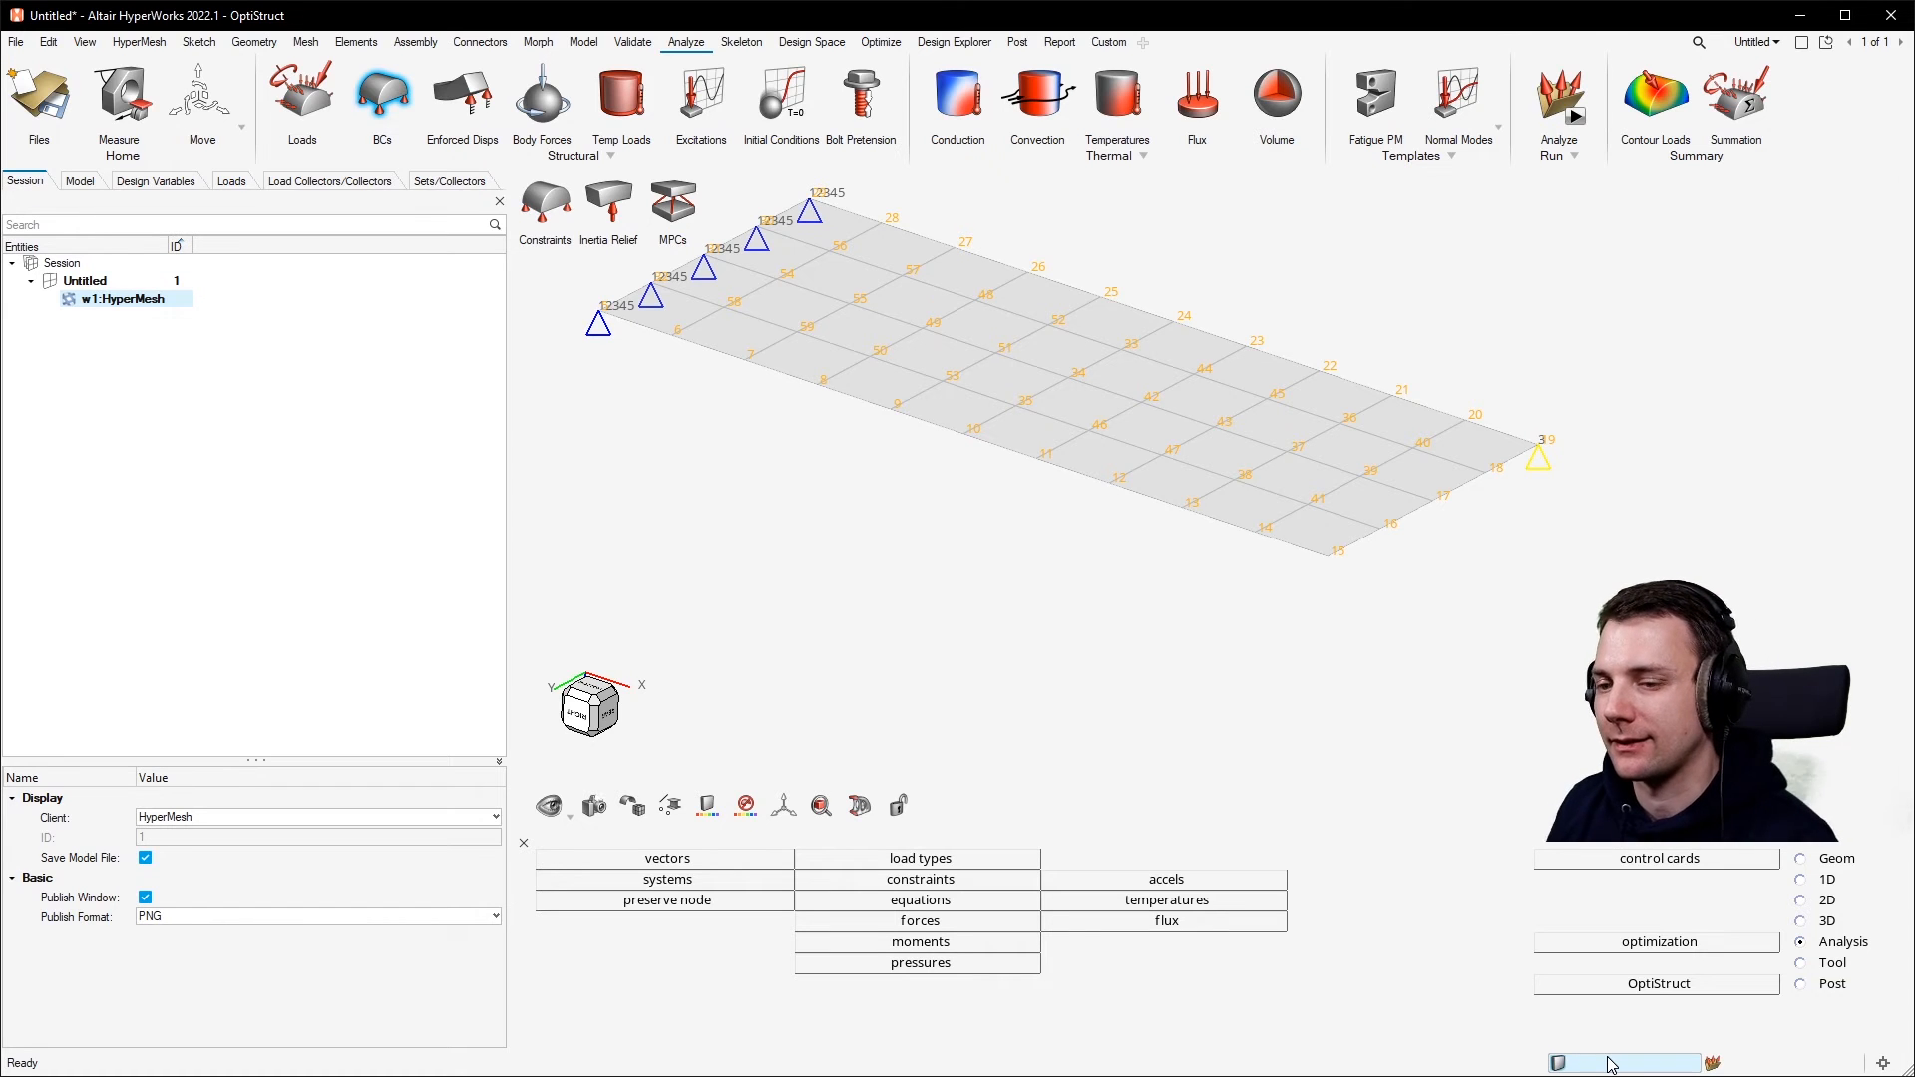
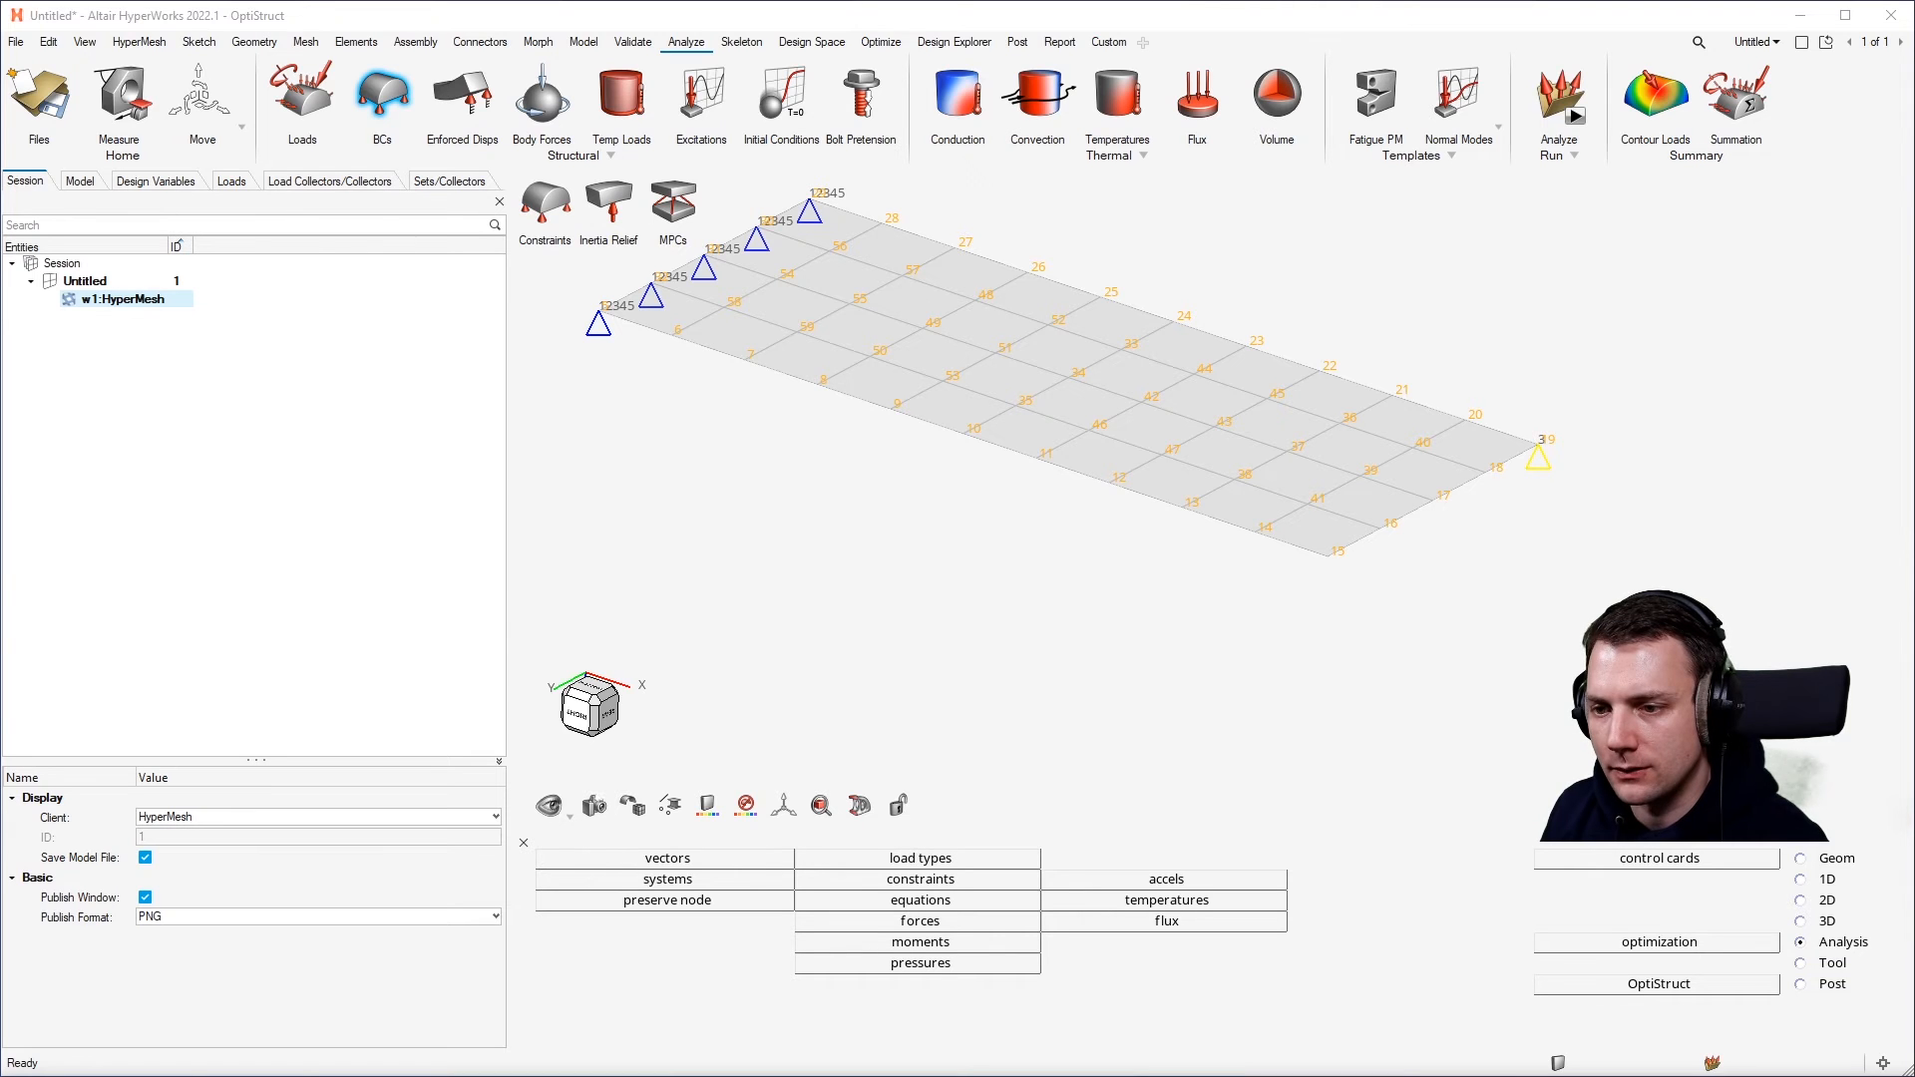
# Create a FORMAT control card with two formats, setting the first to OPTI and keeping the second as H3D.
pyautogui.click(1711, 861)
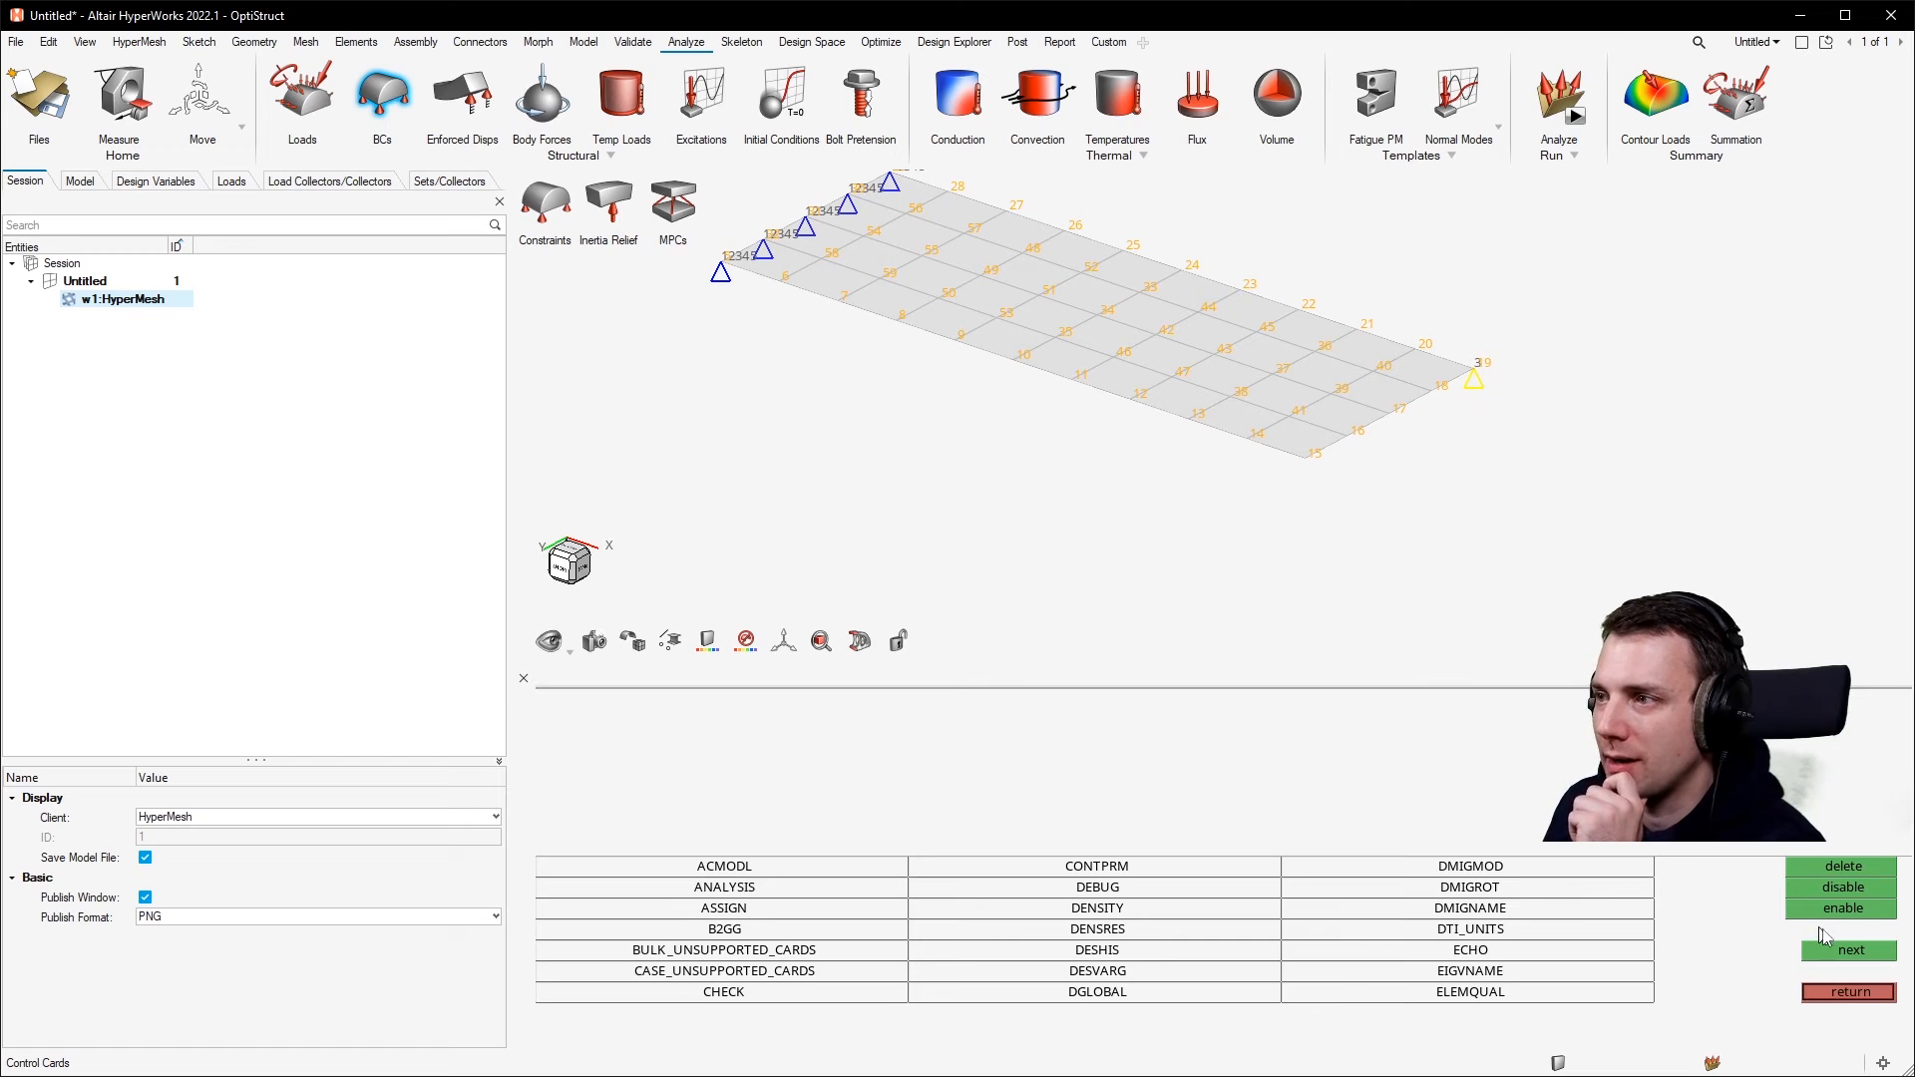
pyautogui.click(1857, 950)
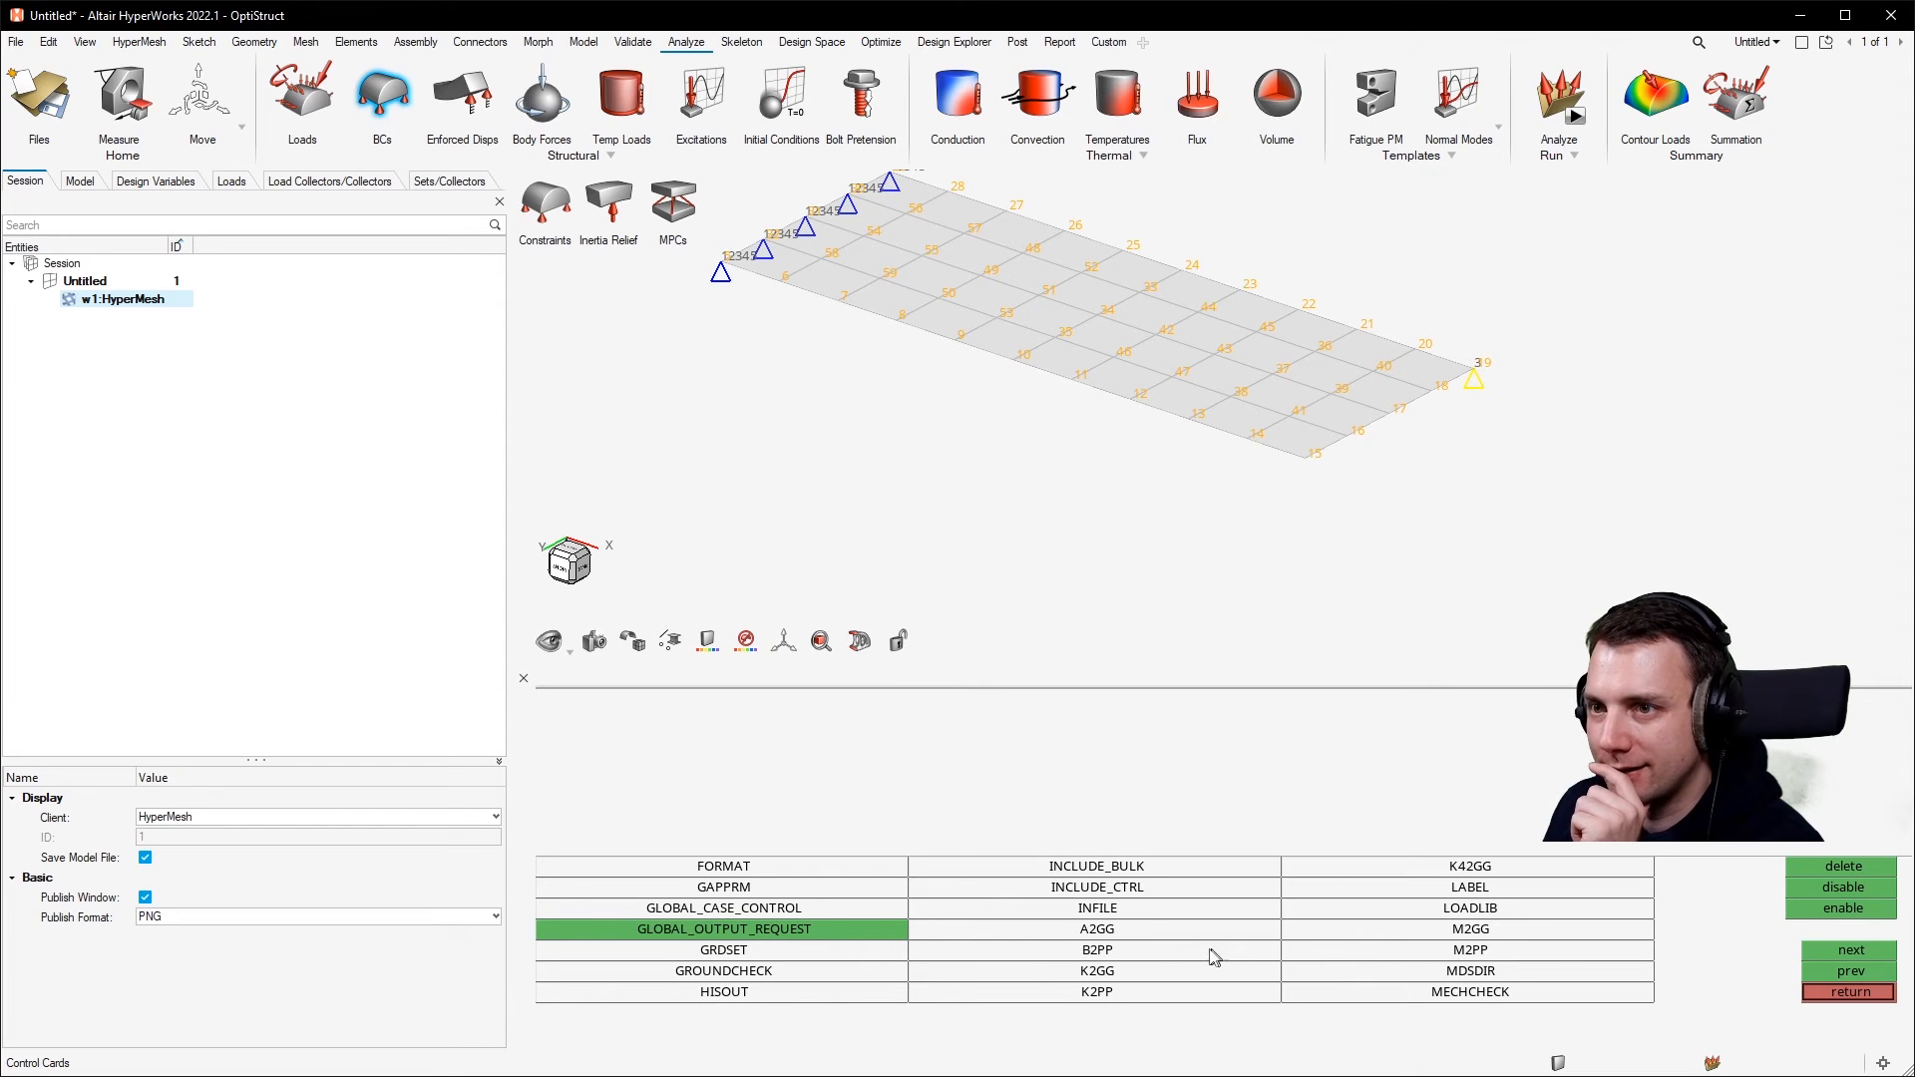
pyautogui.click(820, 867)
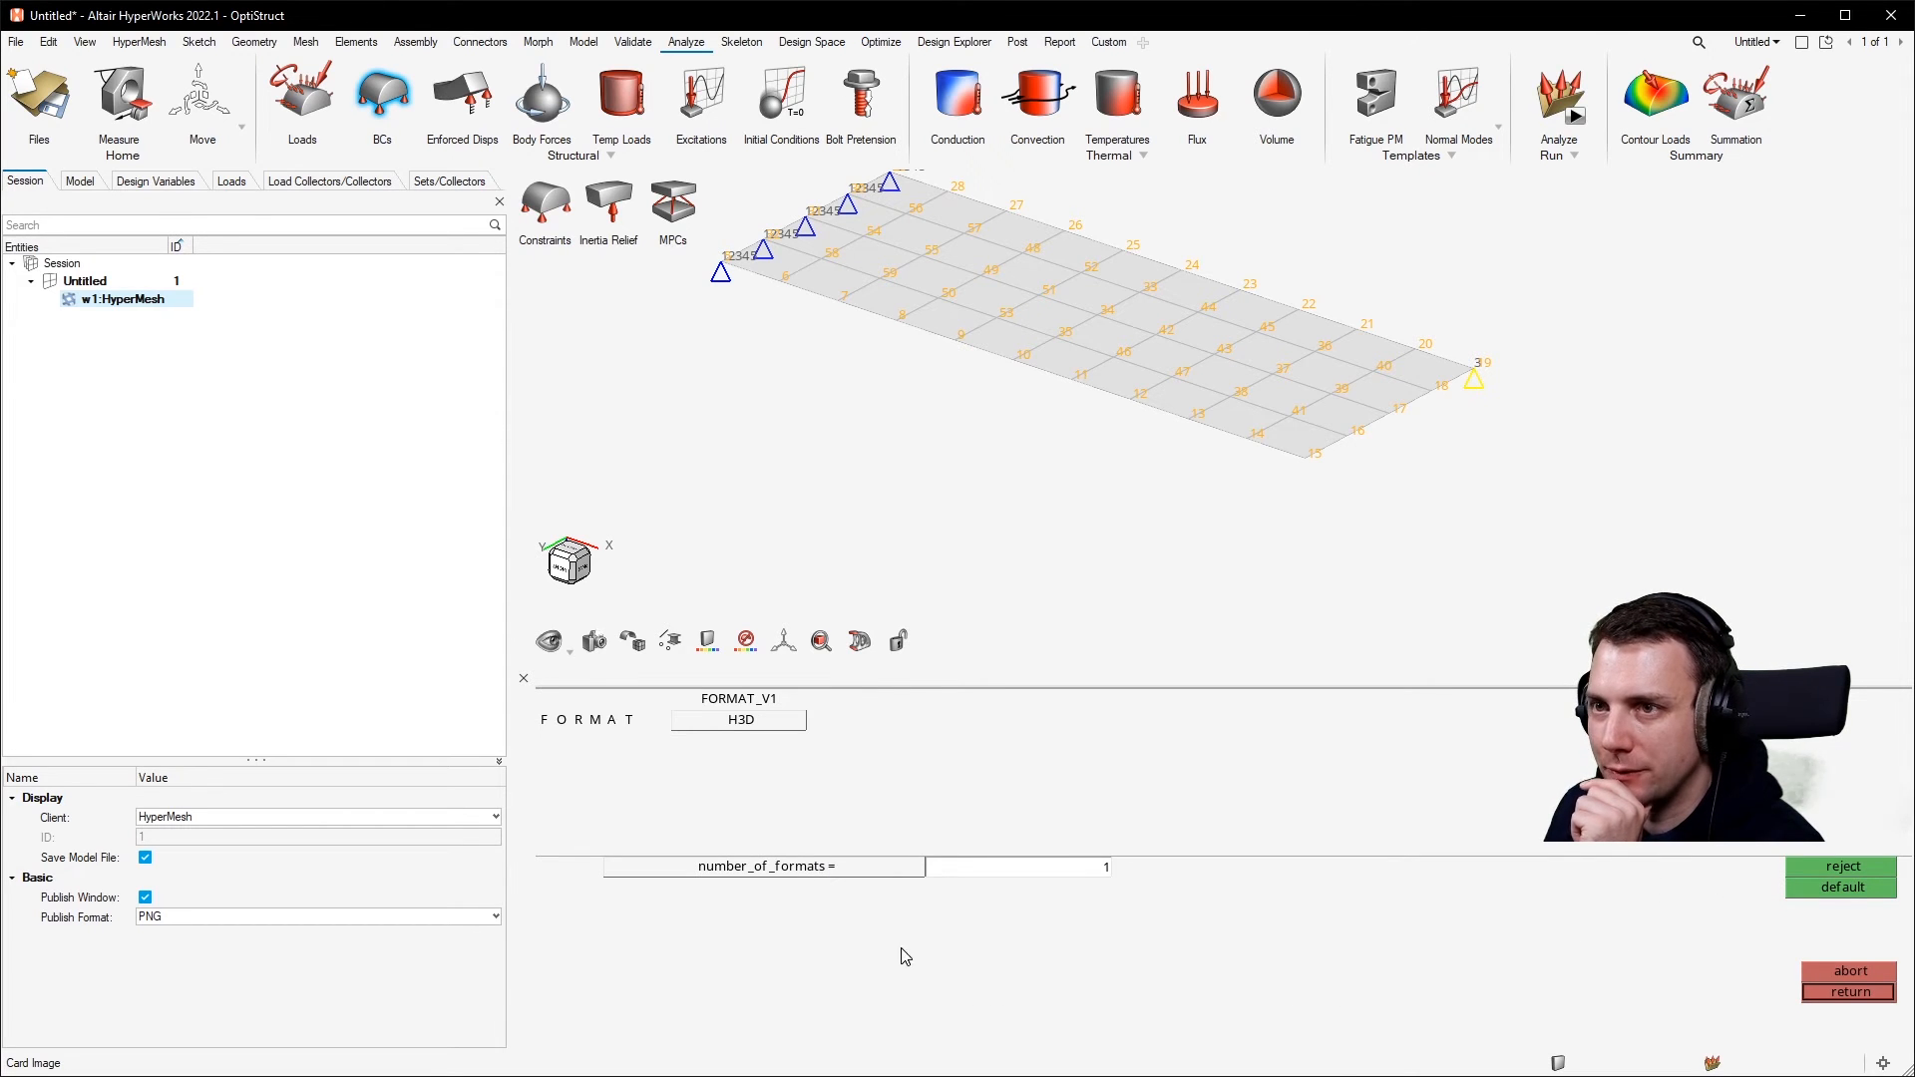
pyautogui.click(830, 864)
pyautogui.write('2')
pyautogui.press('Return')
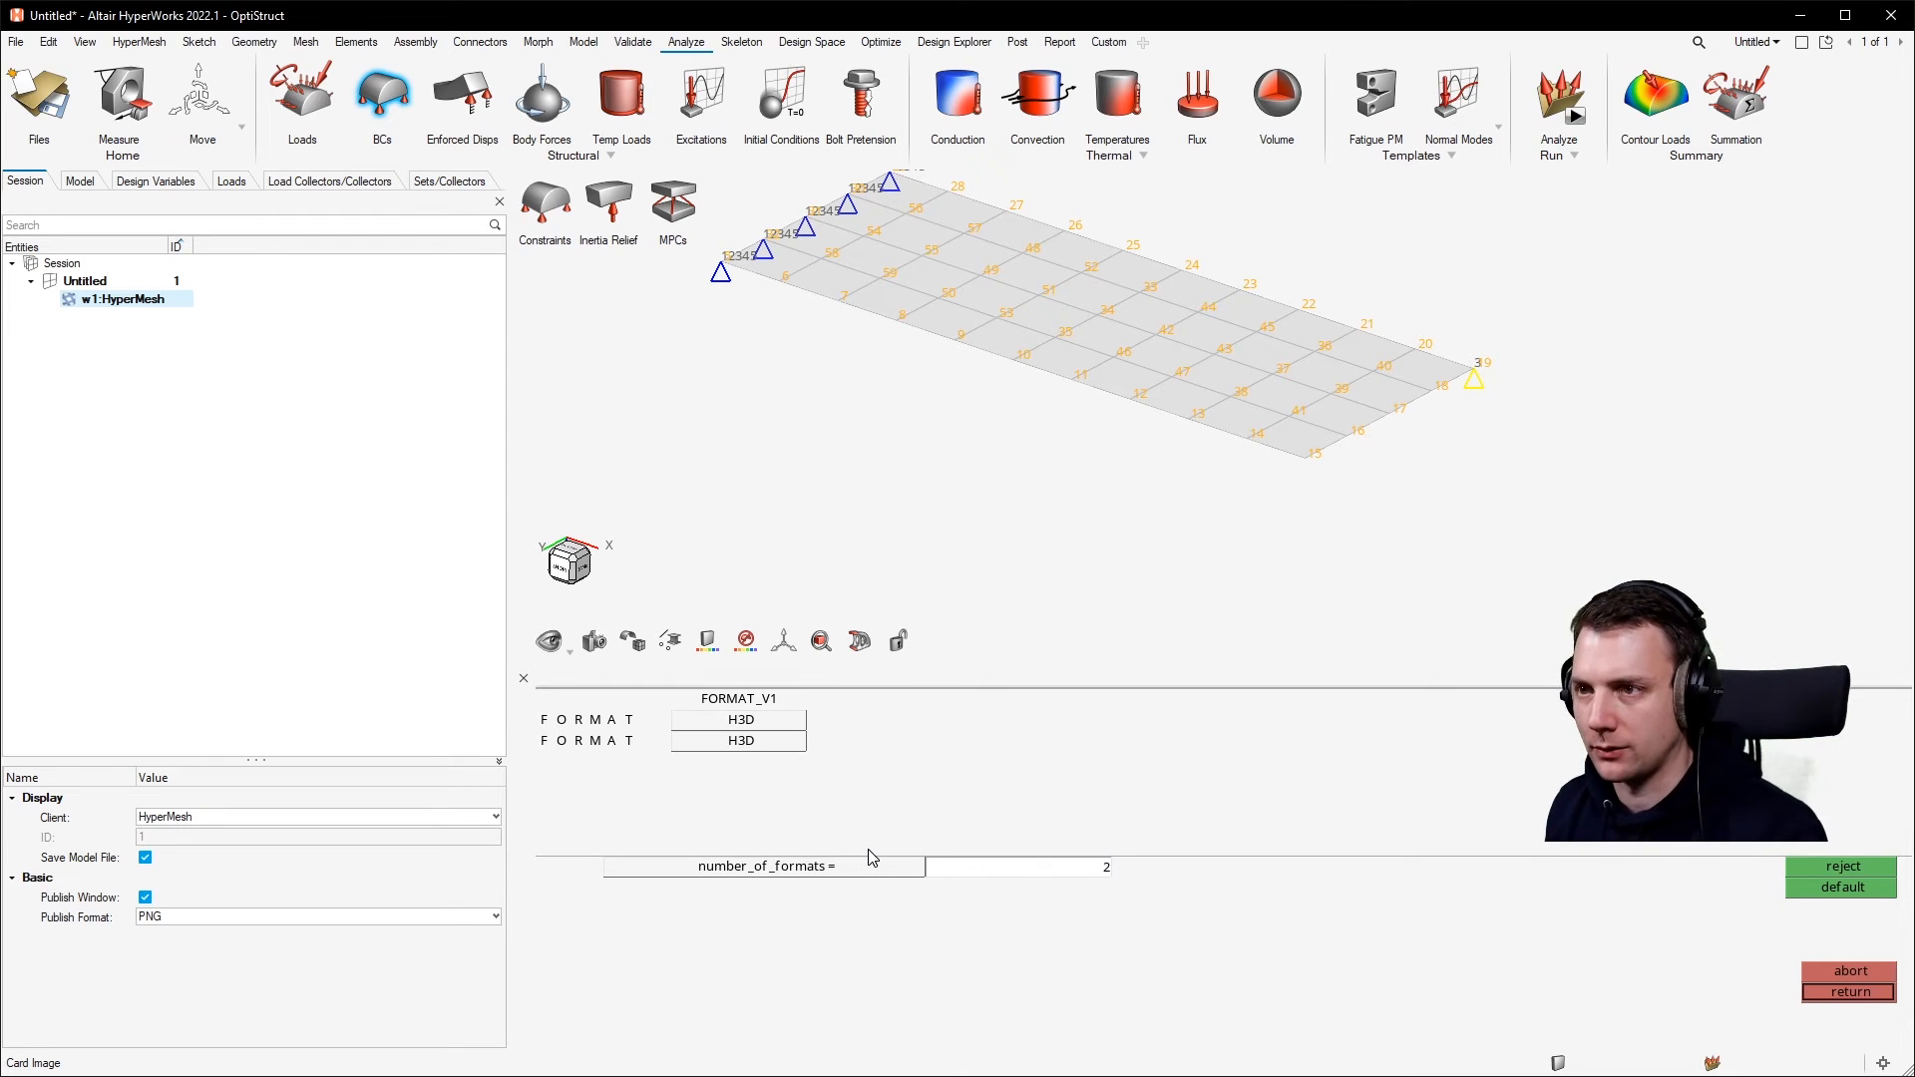
pyautogui.click(725, 725)
pyautogui.click(639, 806)
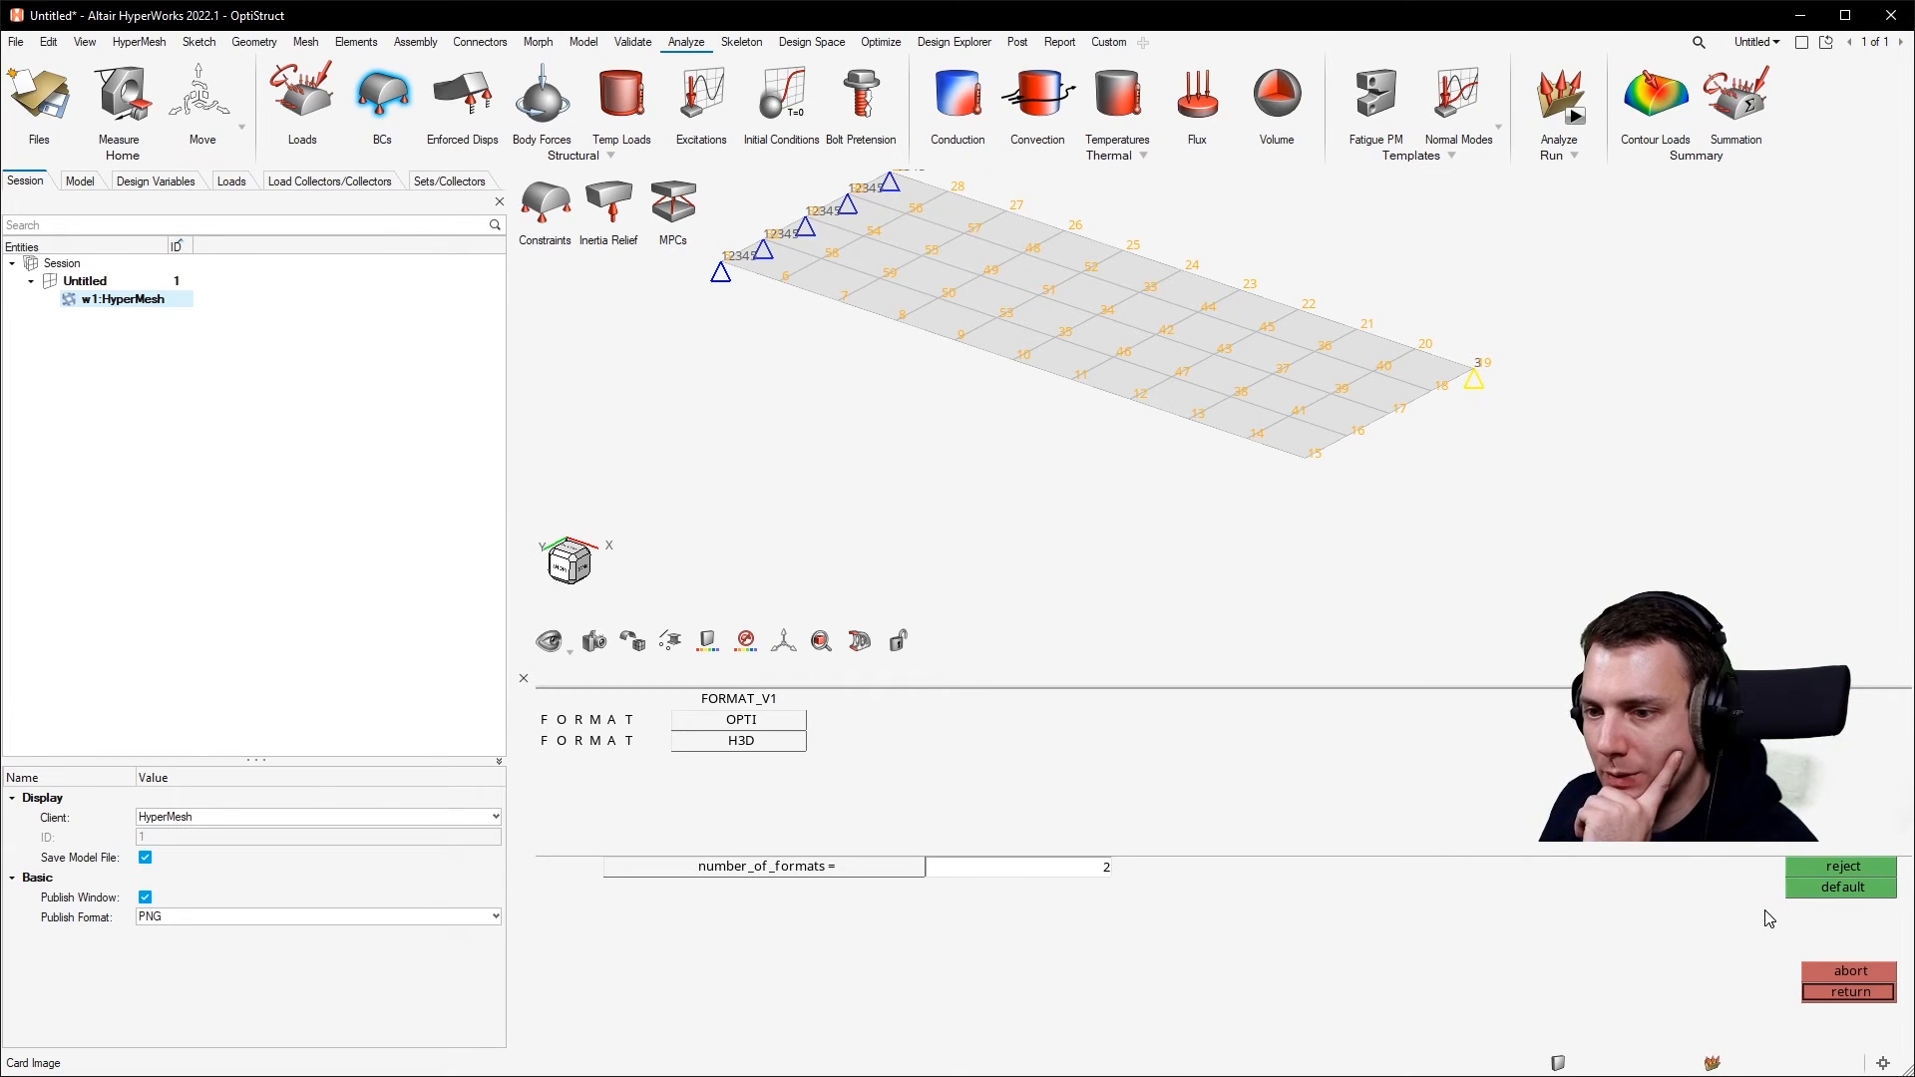
pyautogui.click(1851, 993)
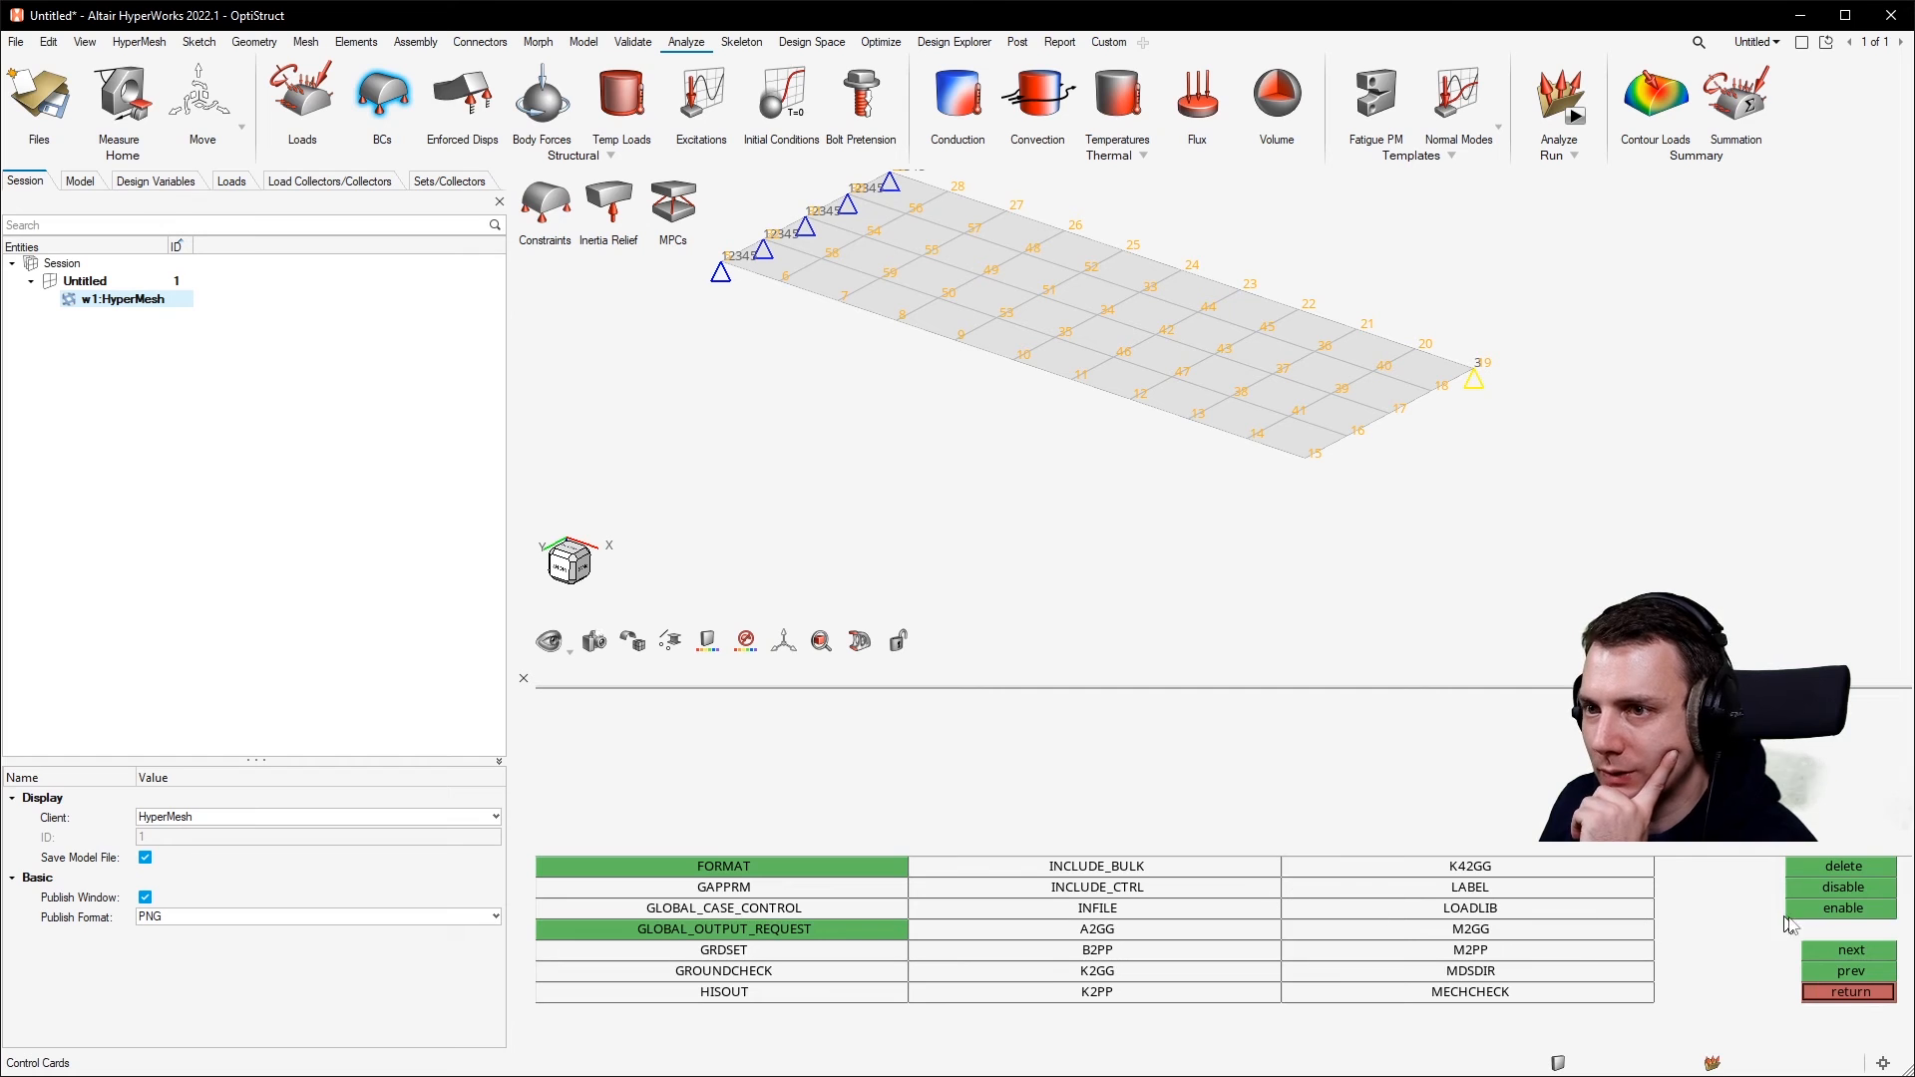
# Enable COUPMASS in the PARAM control card and set its value to YES.
pyautogui.click(1851, 953)
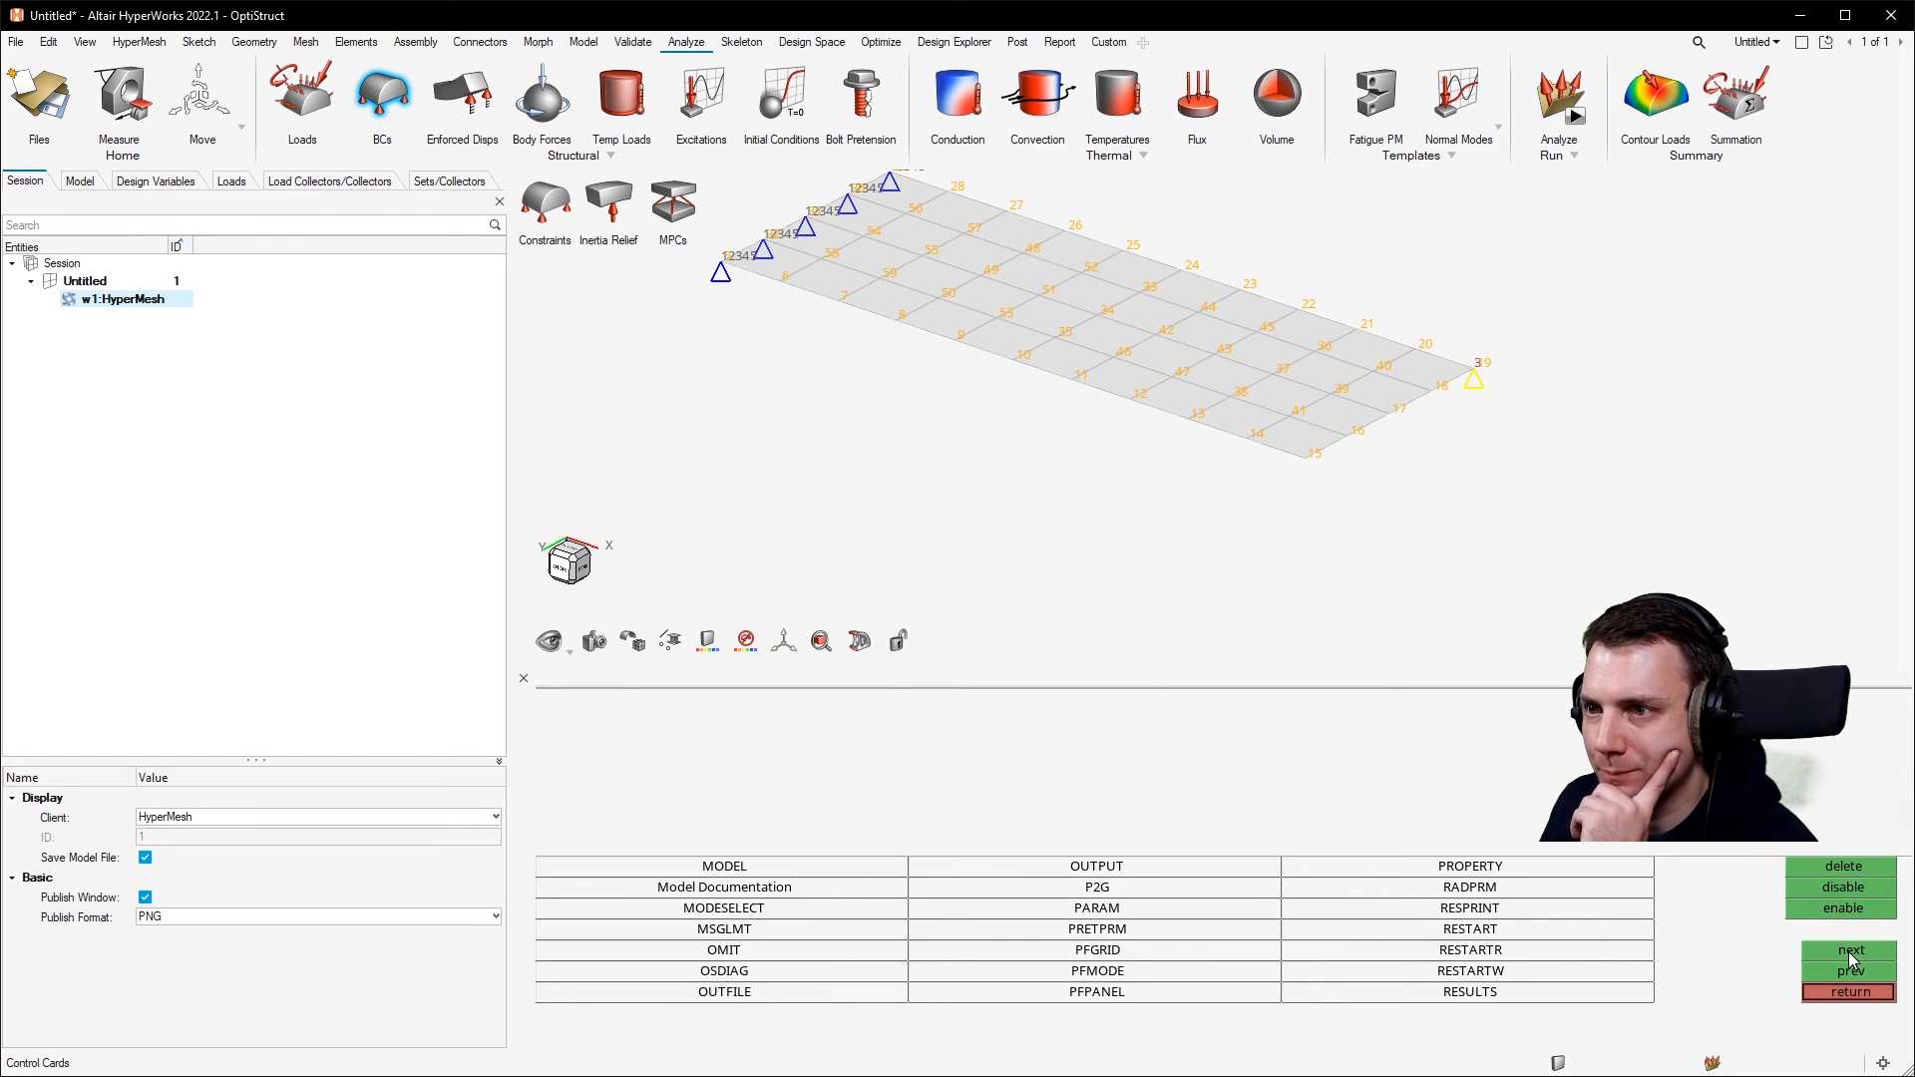
pyautogui.click(1103, 908)
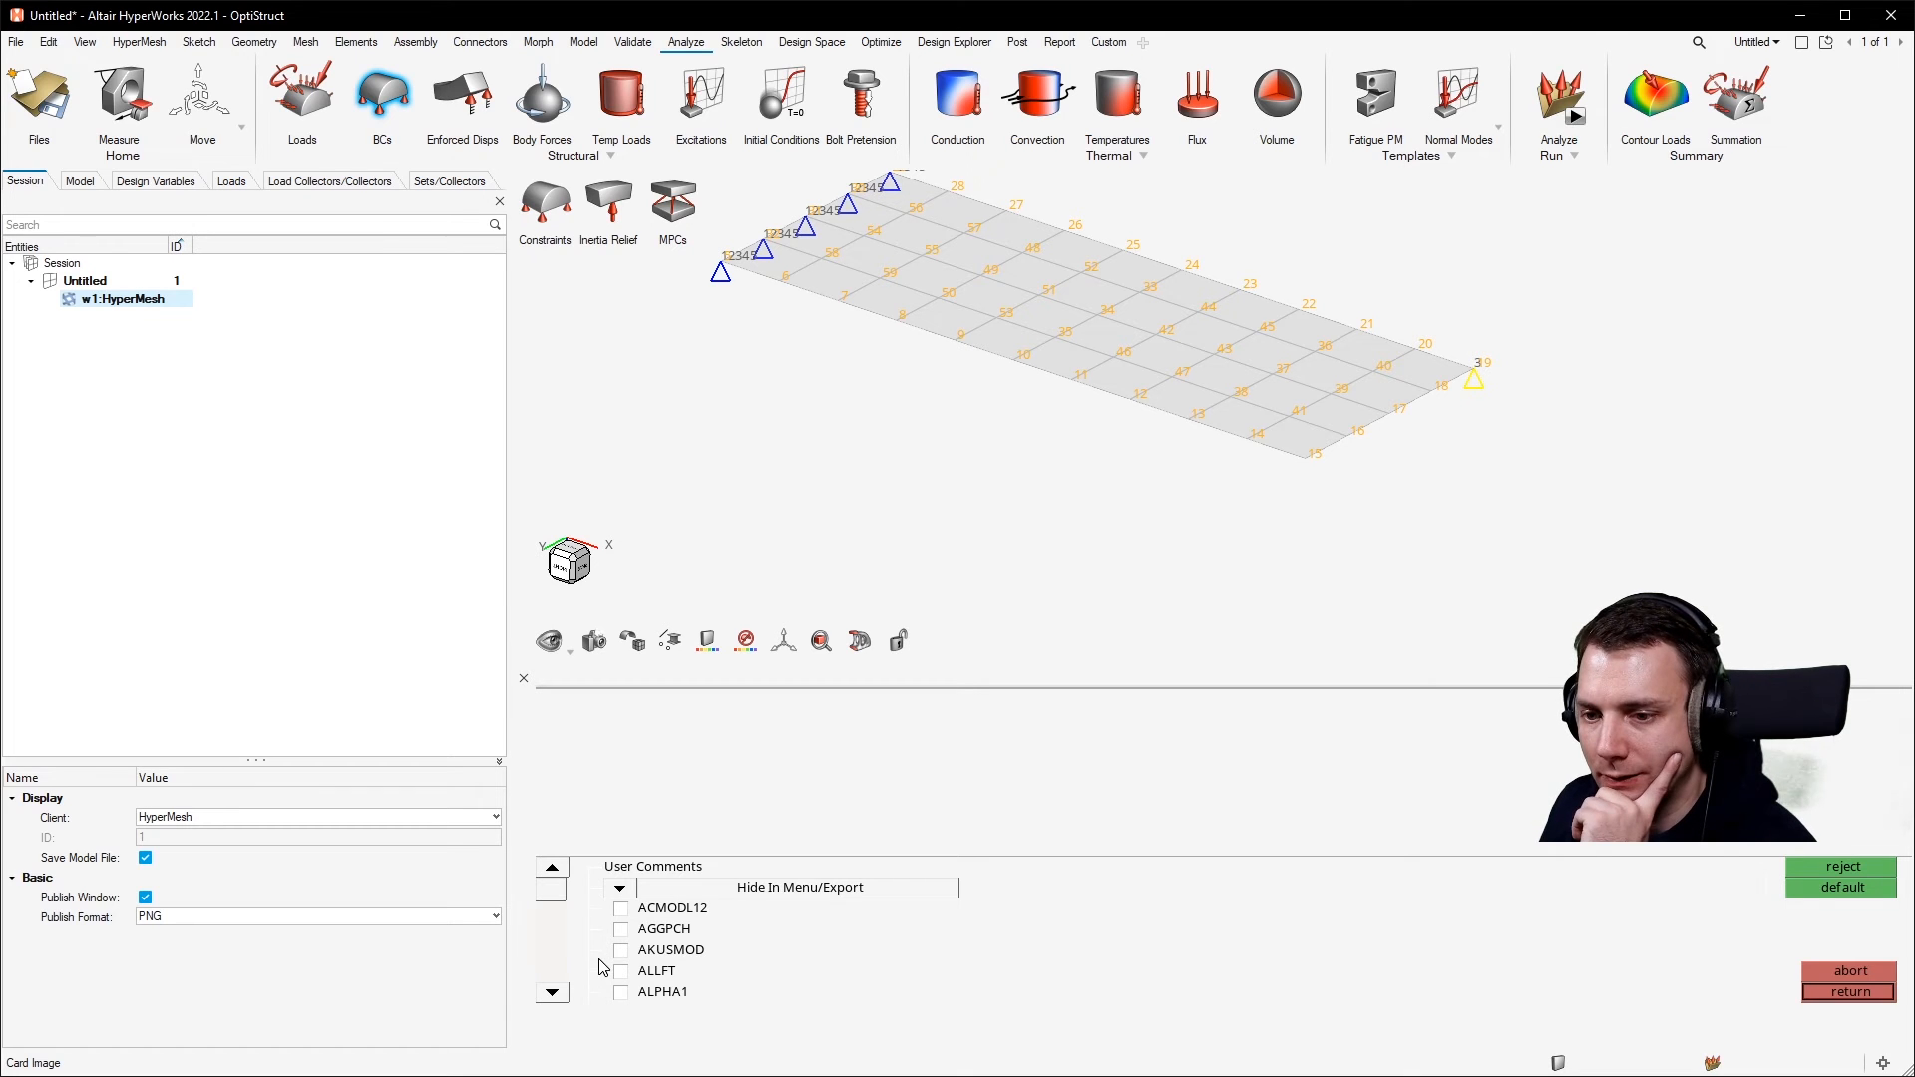
pyautogui.moveTo(559, 891)
pyautogui.mouseDown()
pyautogui.moveTo(561, 928)
pyautogui.moveTo(553, 899)
pyautogui.mouseUp()
pyautogui.click(553, 867)
pyautogui.click(552, 868)
pyautogui.click(553, 867)
pyautogui.click(621, 909)
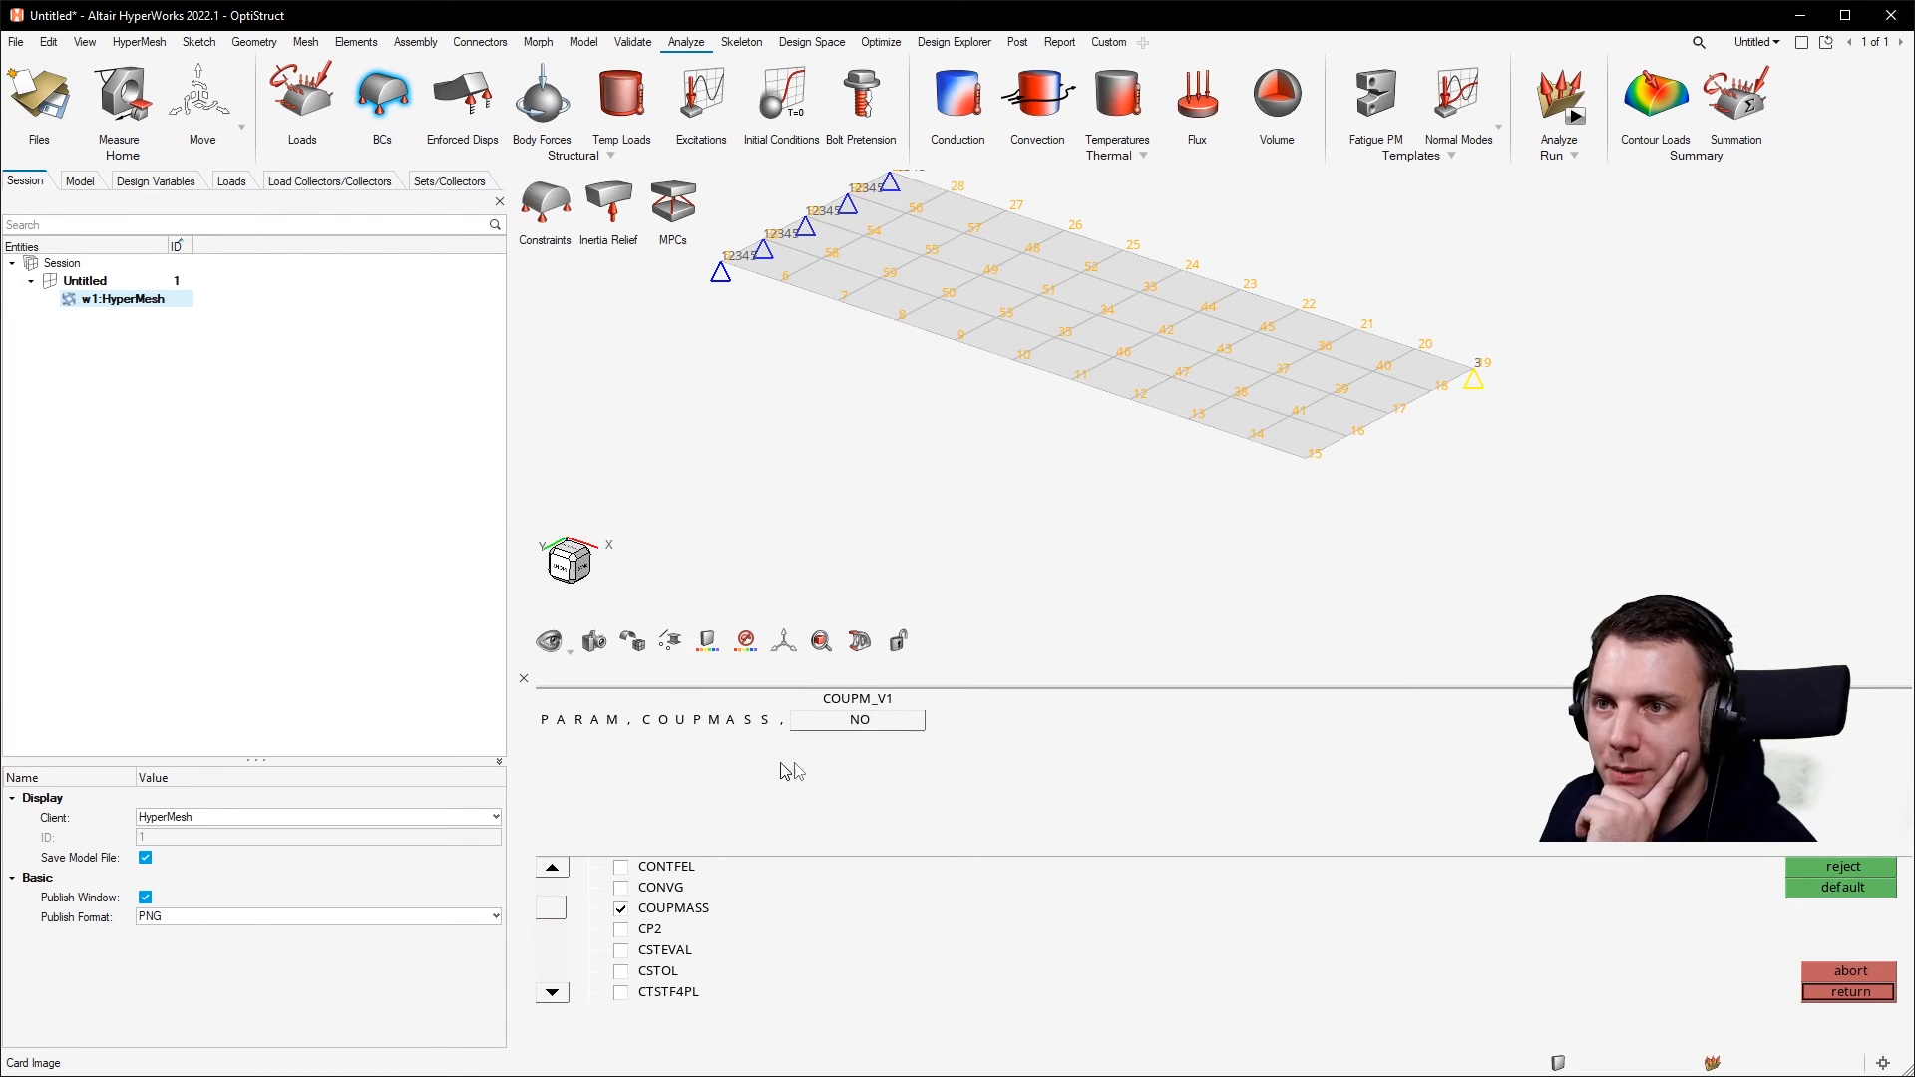
pyautogui.click(907, 722)
pyautogui.click(801, 742)
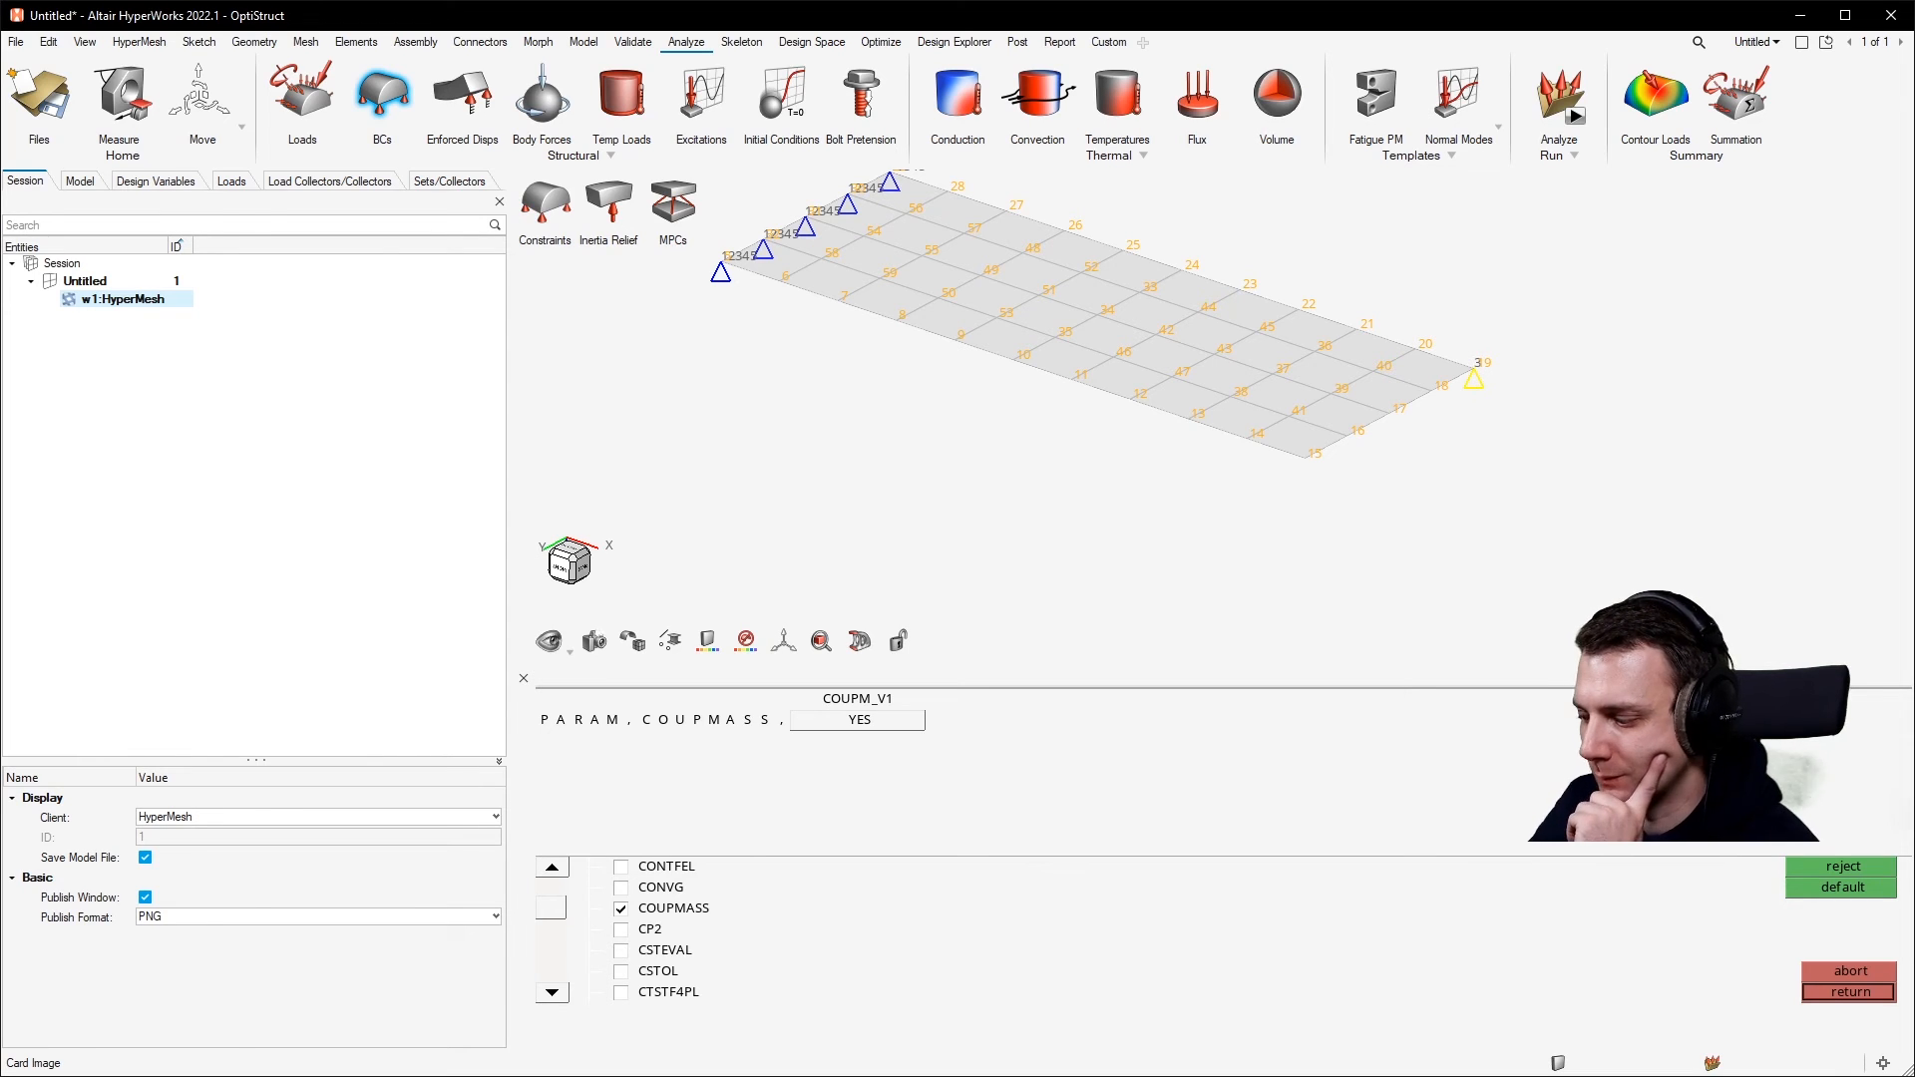
# Switch to the browser and read the NX 9 Help explanation of lumped and coupled mass matrices and the COUPMASS parameter.
pyautogui.hotkey('alt', 'Tab')
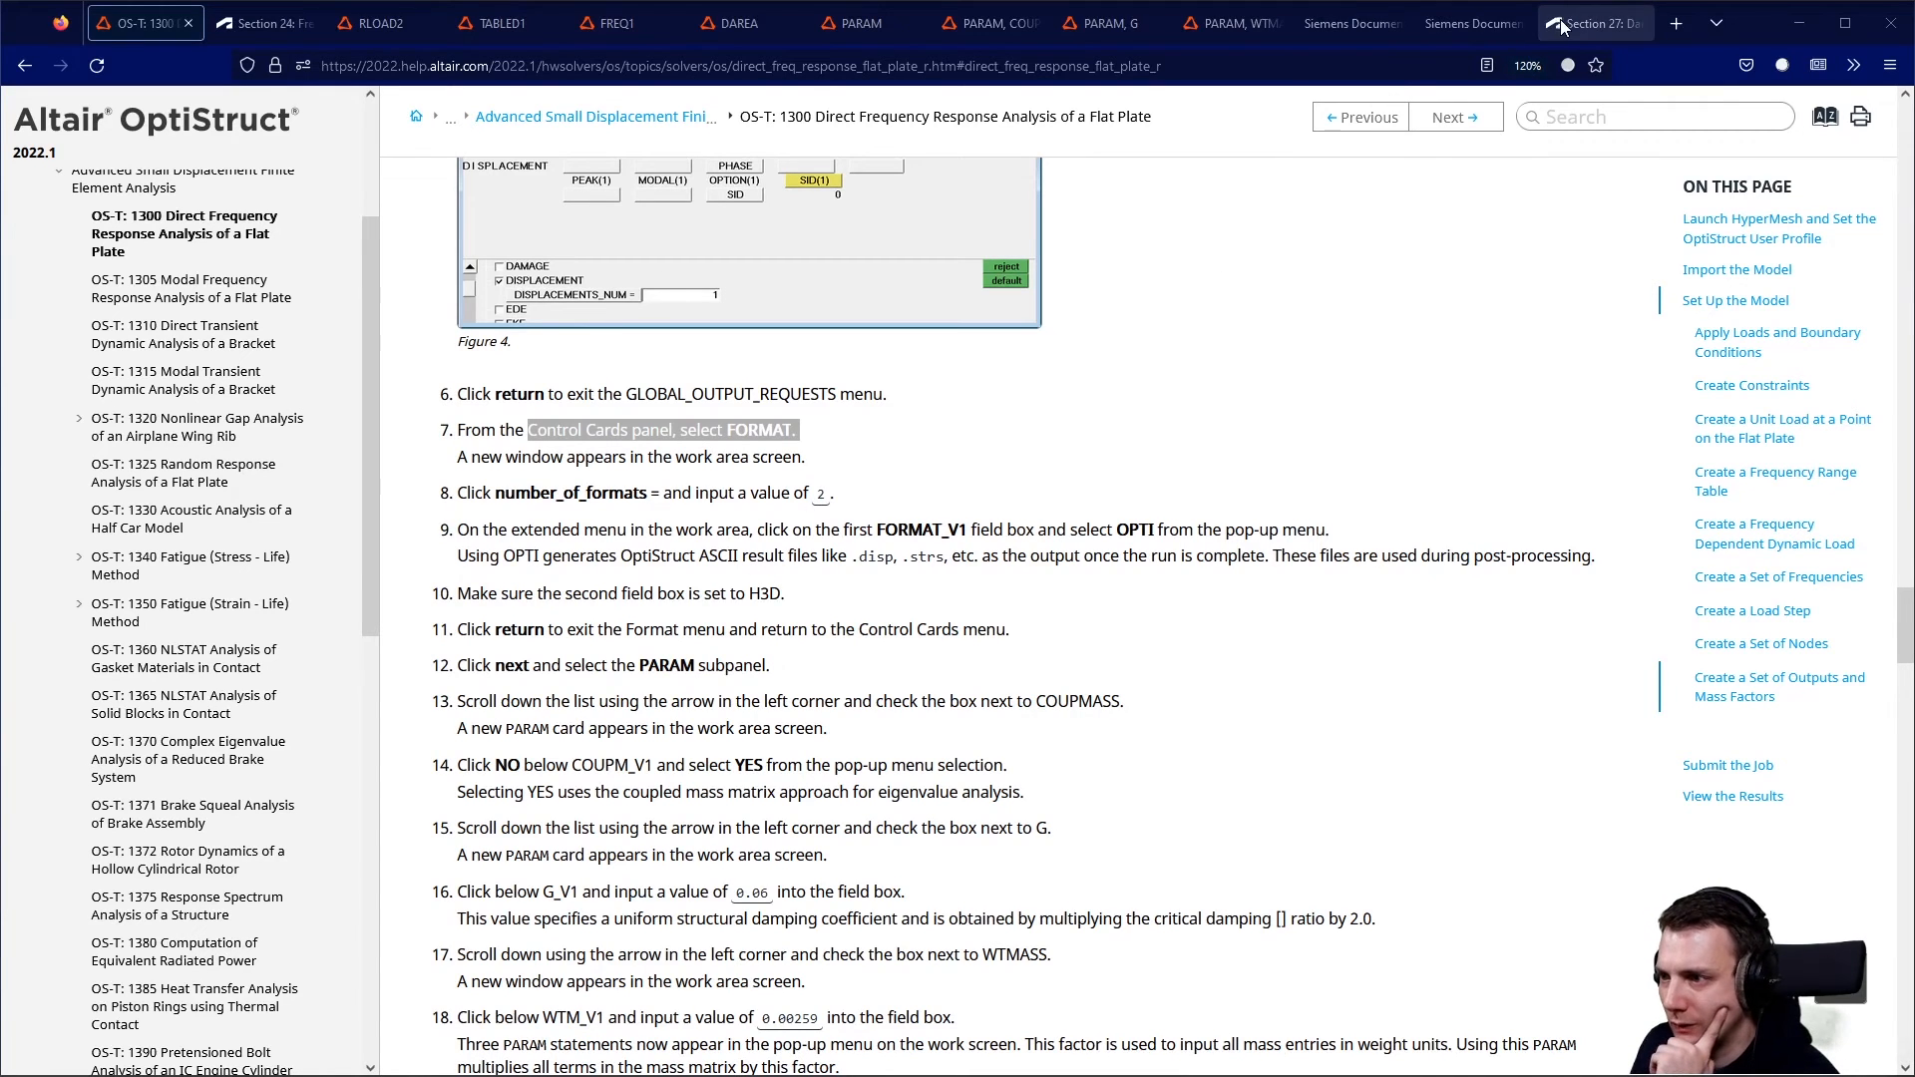
pyautogui.click(1356, 23)
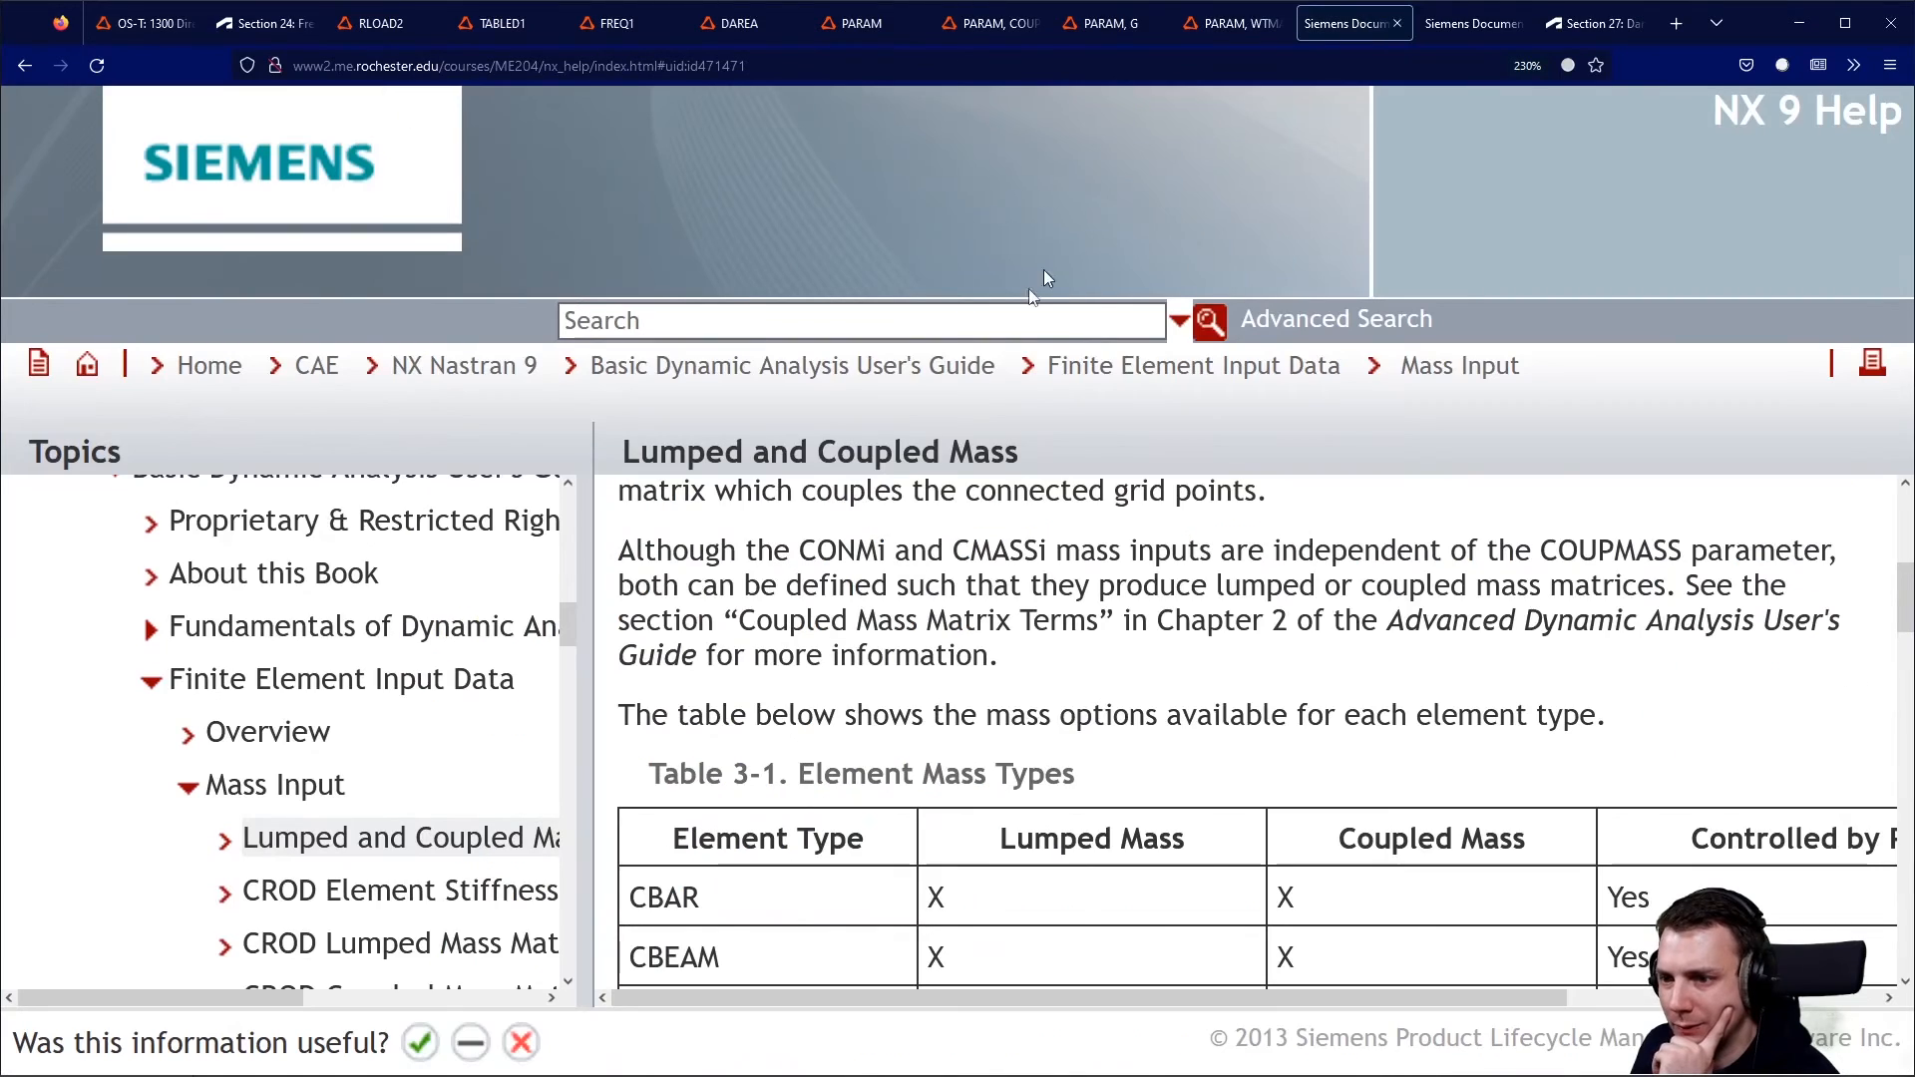
pyautogui.moveTo(726, 452); pyautogui.dragTo(1019, 454)
pyautogui.scroll(4, 1087, 506)
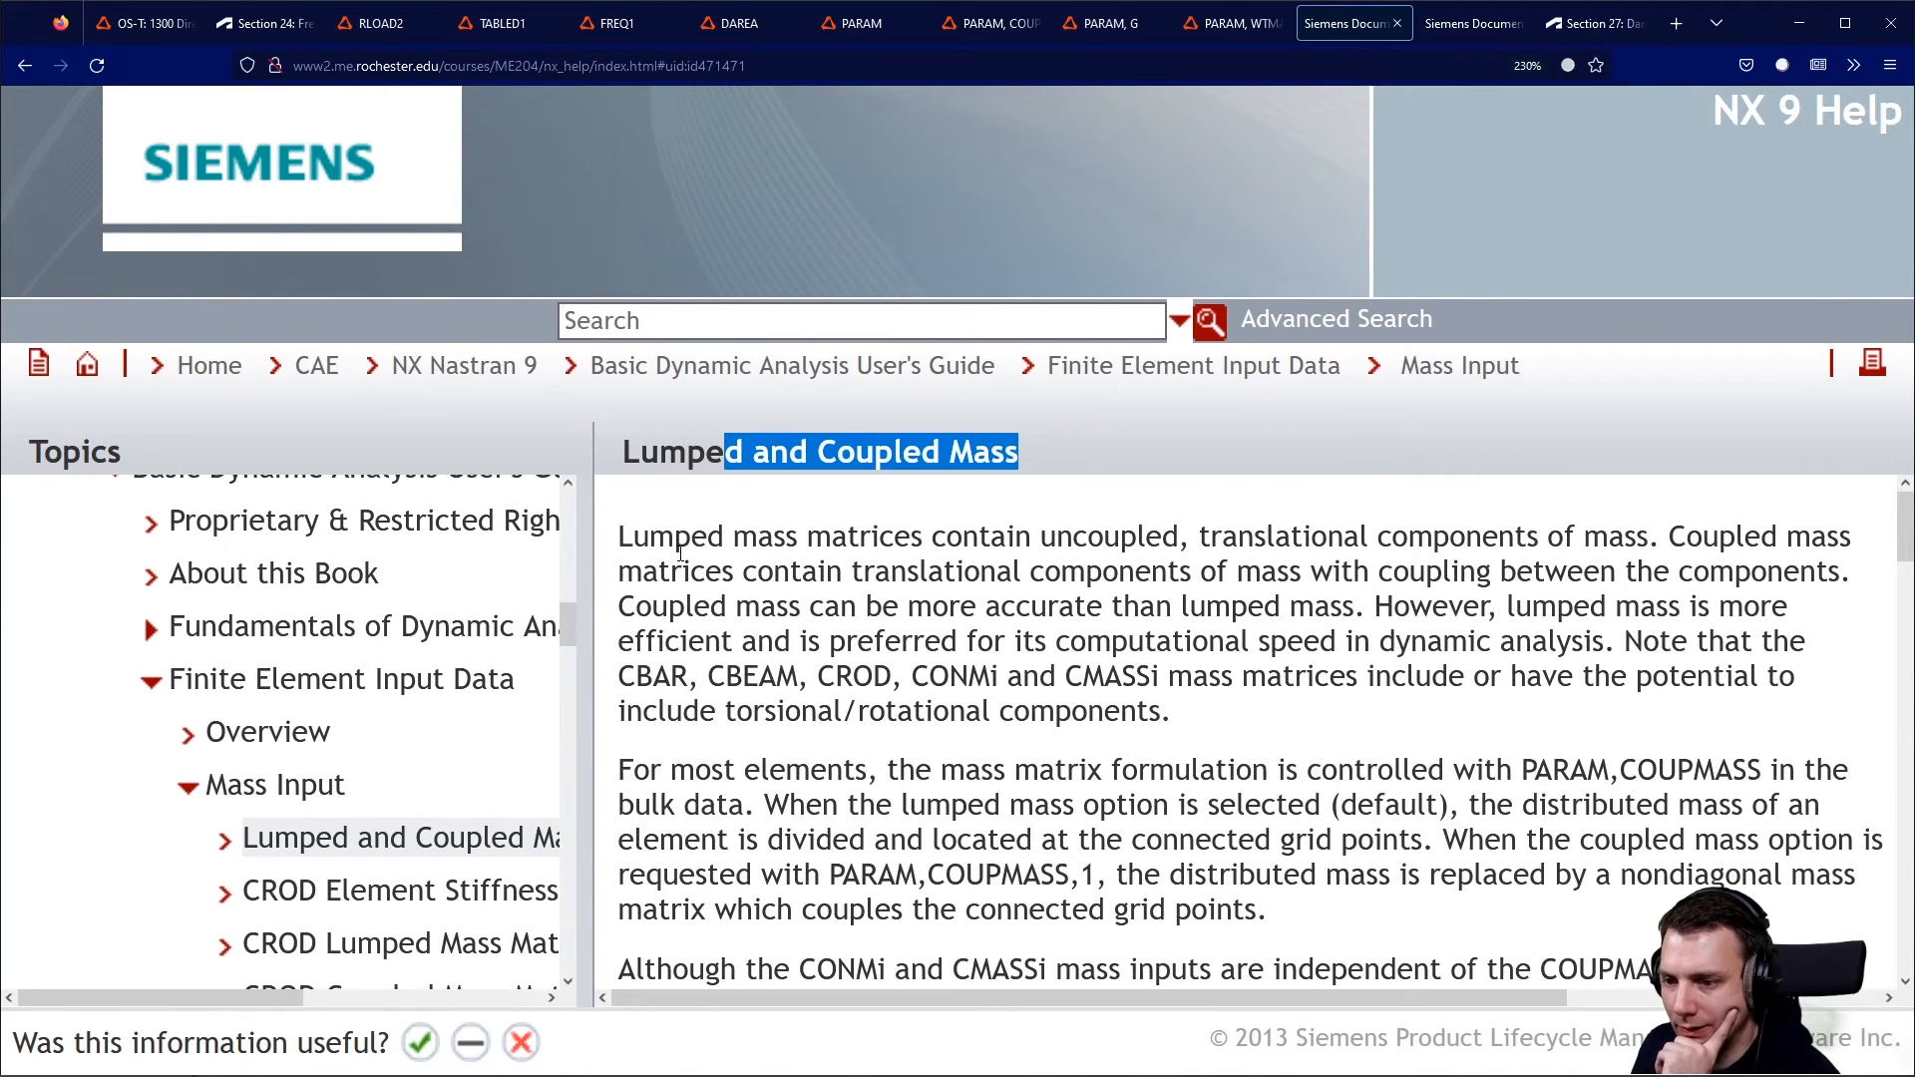
pyautogui.moveTo(679, 551); pyautogui.dragTo(932, 571)
pyautogui.click(1257, 566)
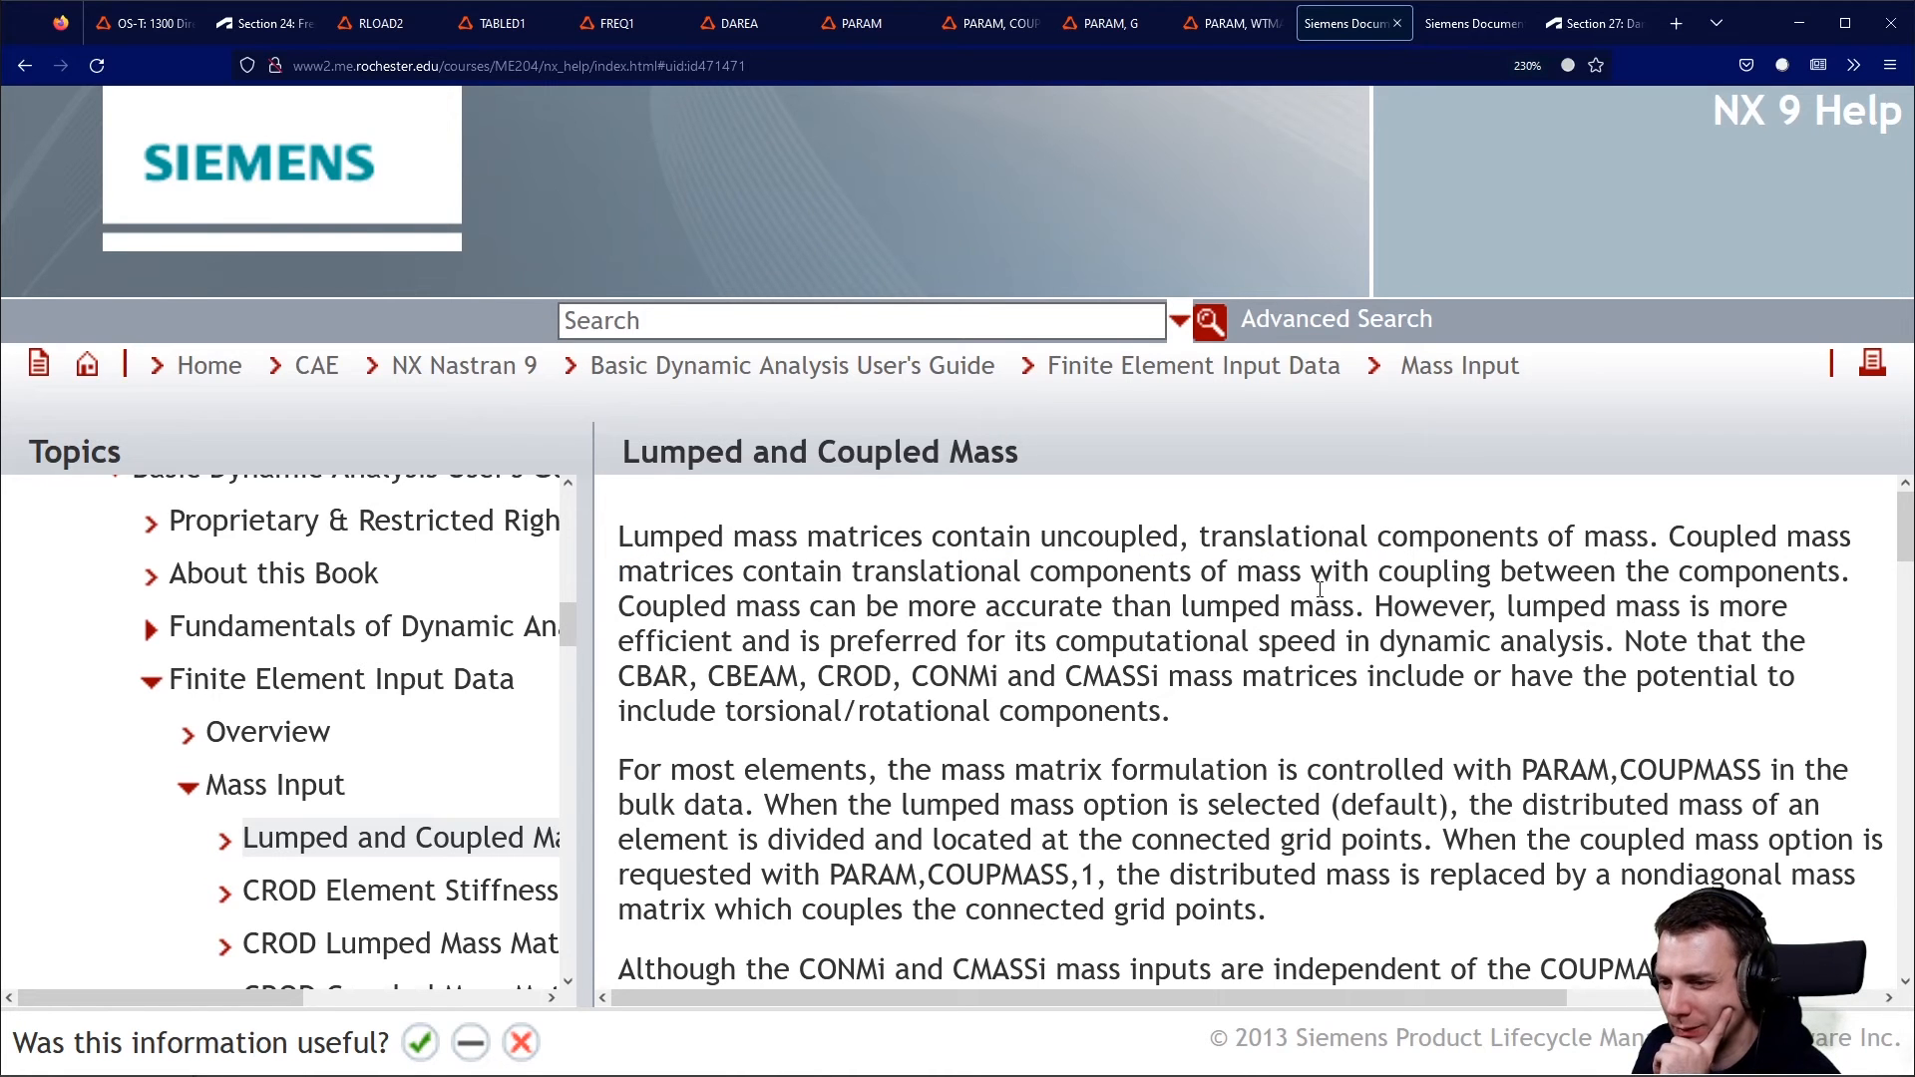
pyautogui.scroll(-3, 1250, 603)
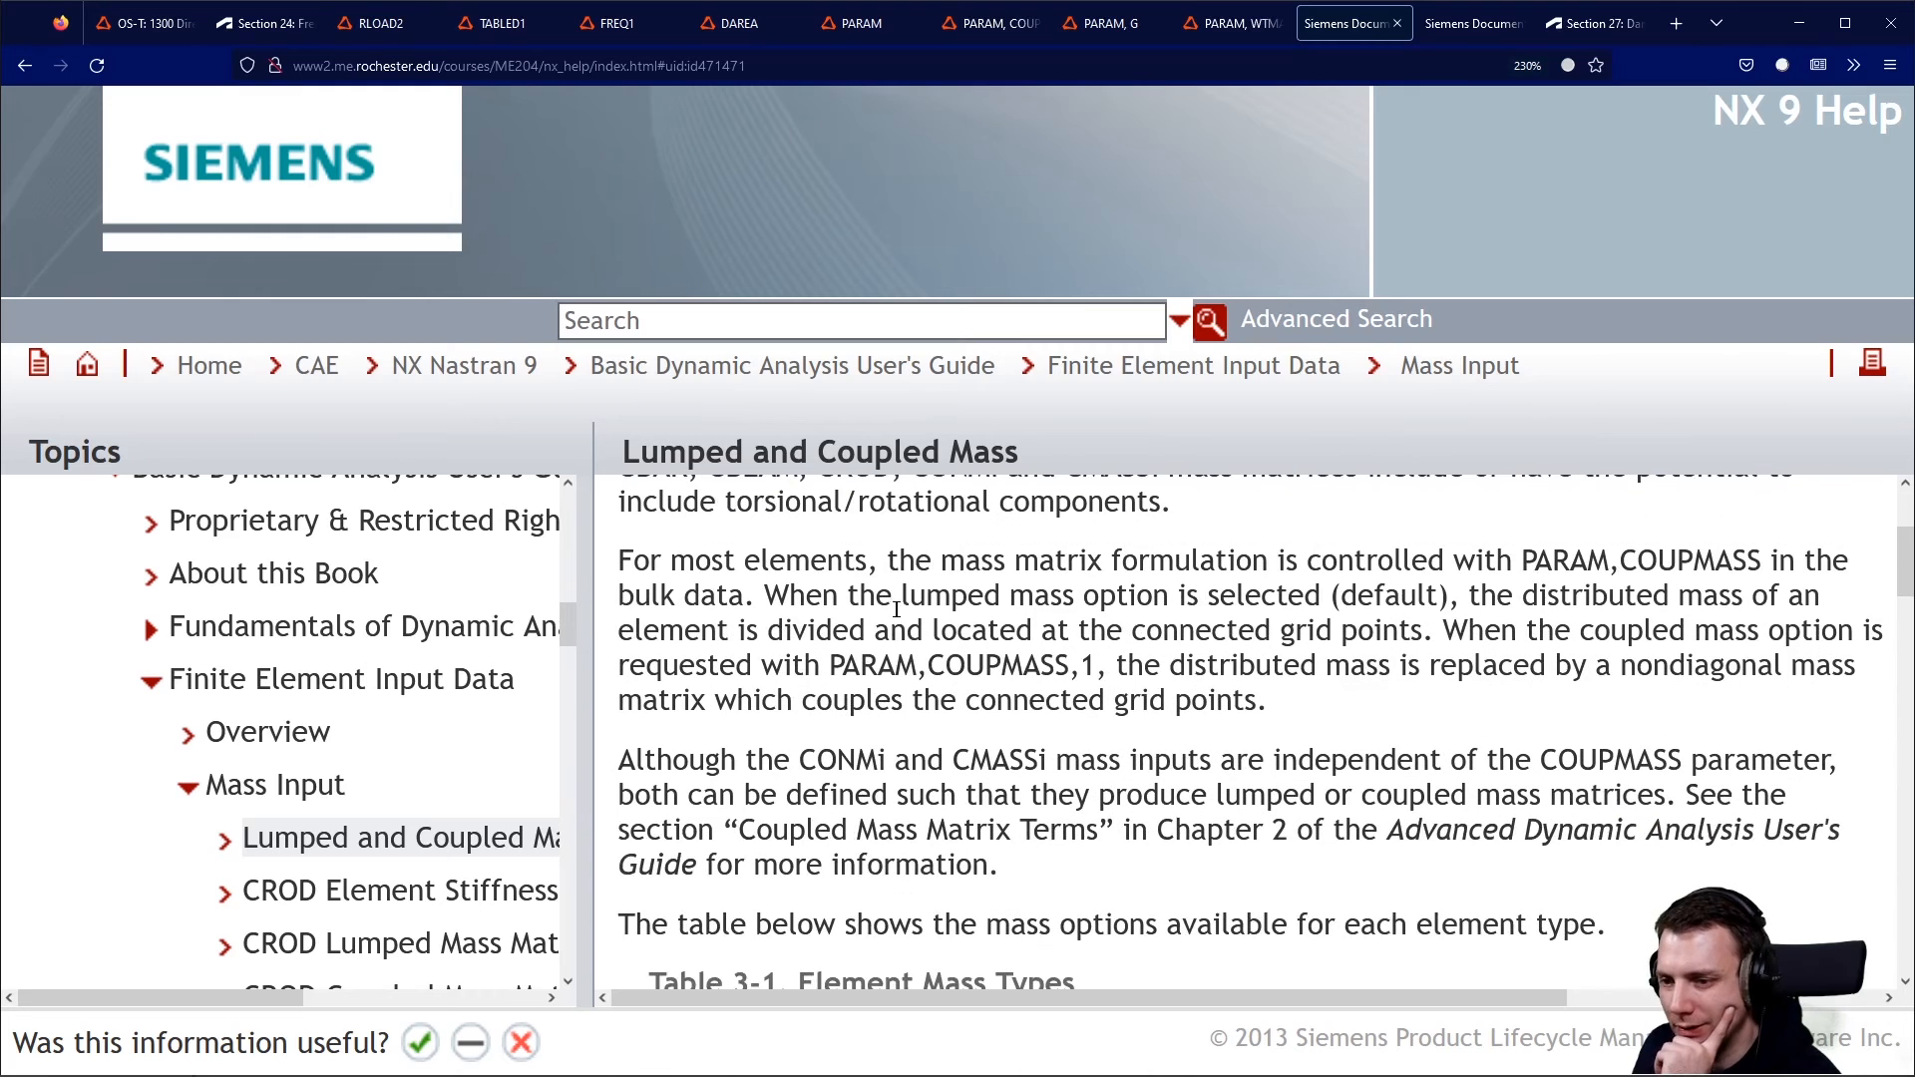
pyautogui.moveTo(745, 563); pyautogui.dragTo(1590, 656)
pyautogui.scroll(3, 1590, 653)
pyautogui.scroll(-3, 1590, 653)
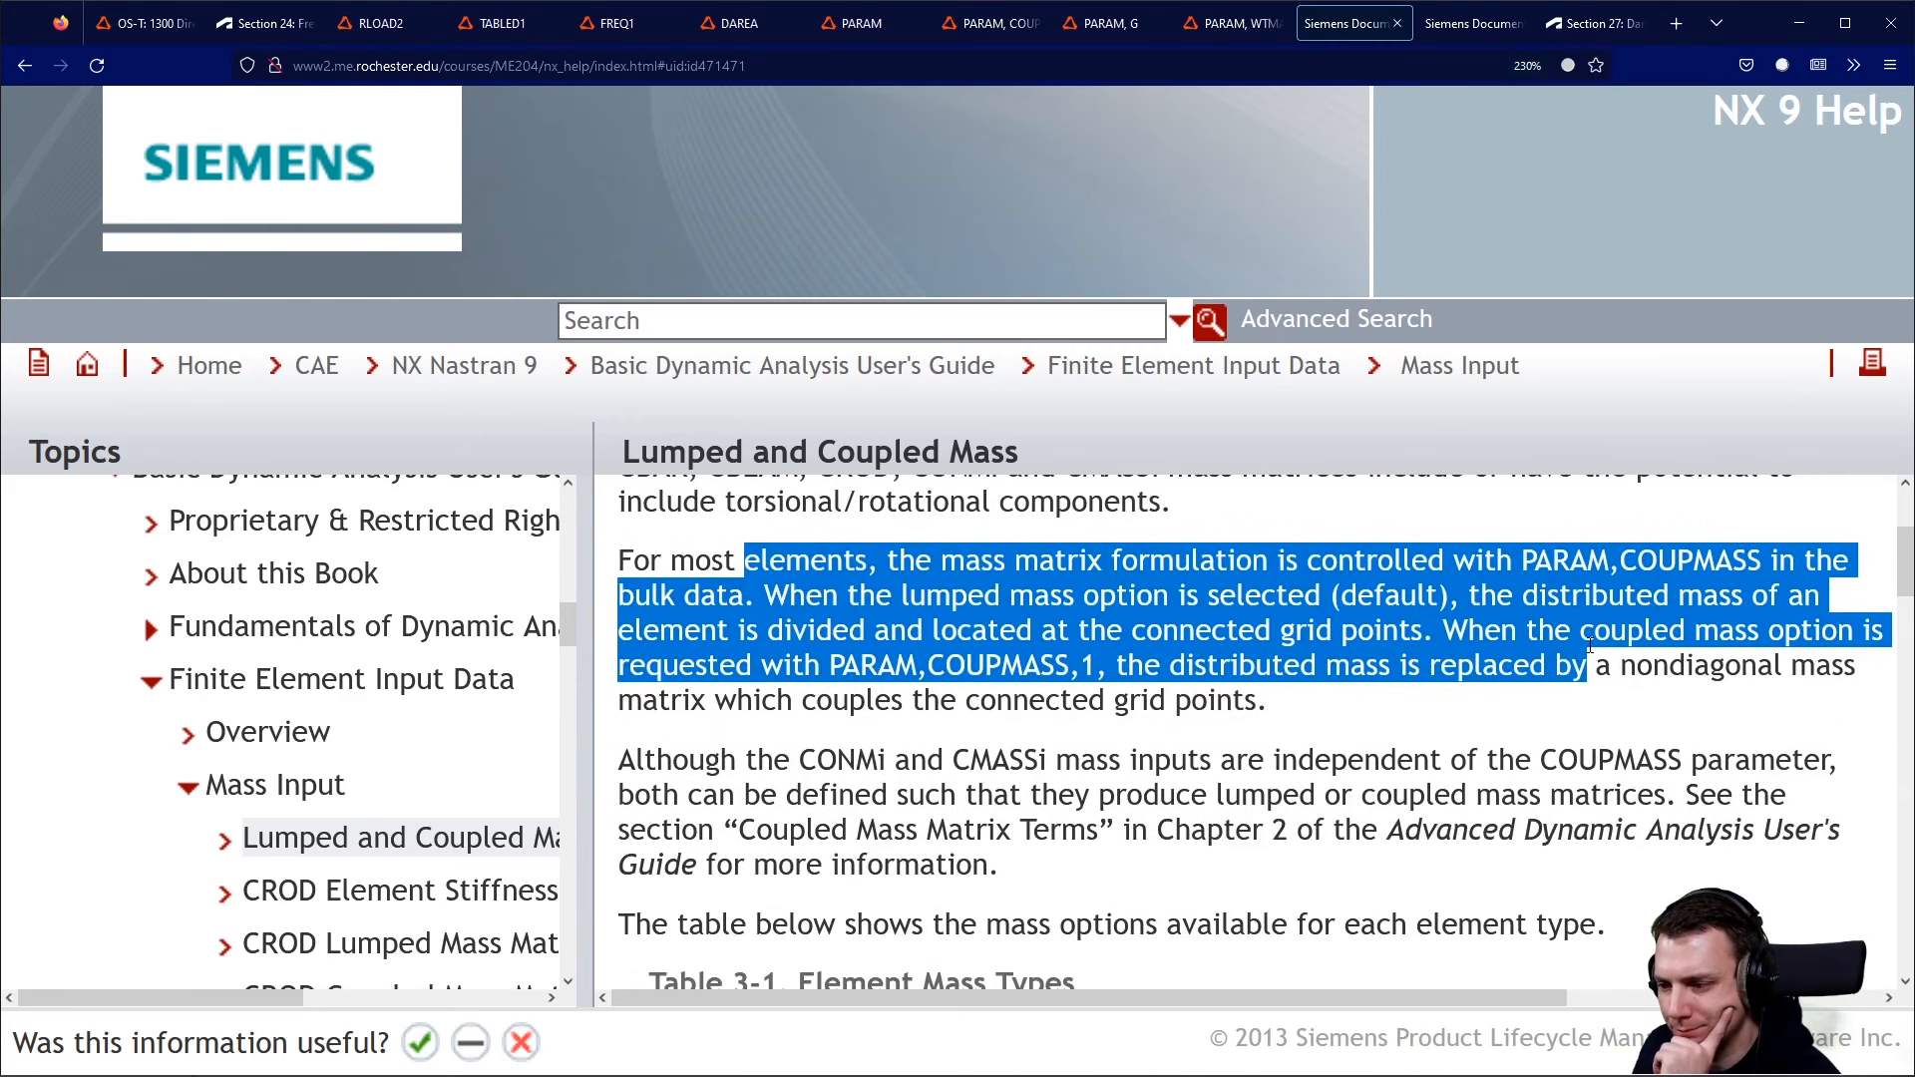
pyautogui.scroll(3, 1590, 643)
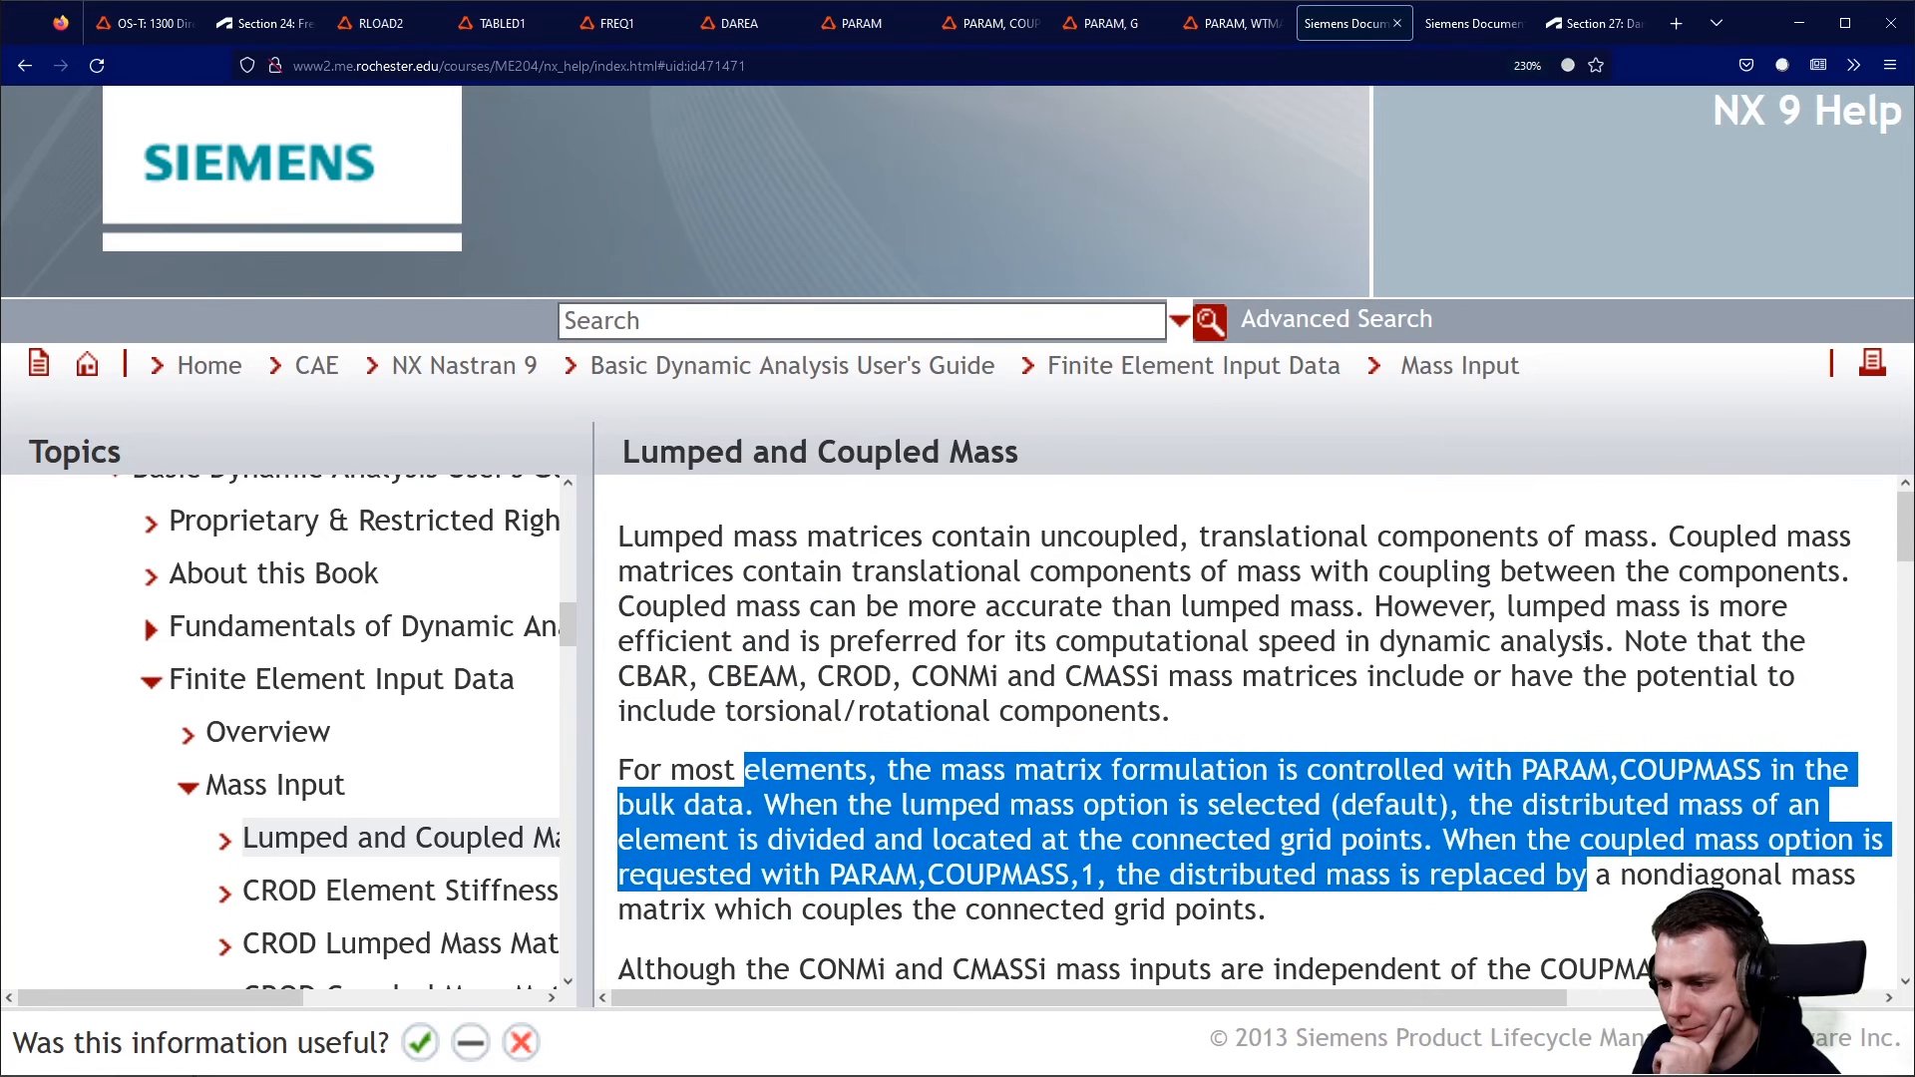
pyautogui.moveTo(621, 609); pyautogui.dragTo(1807, 682)
pyautogui.click(1162, 677)
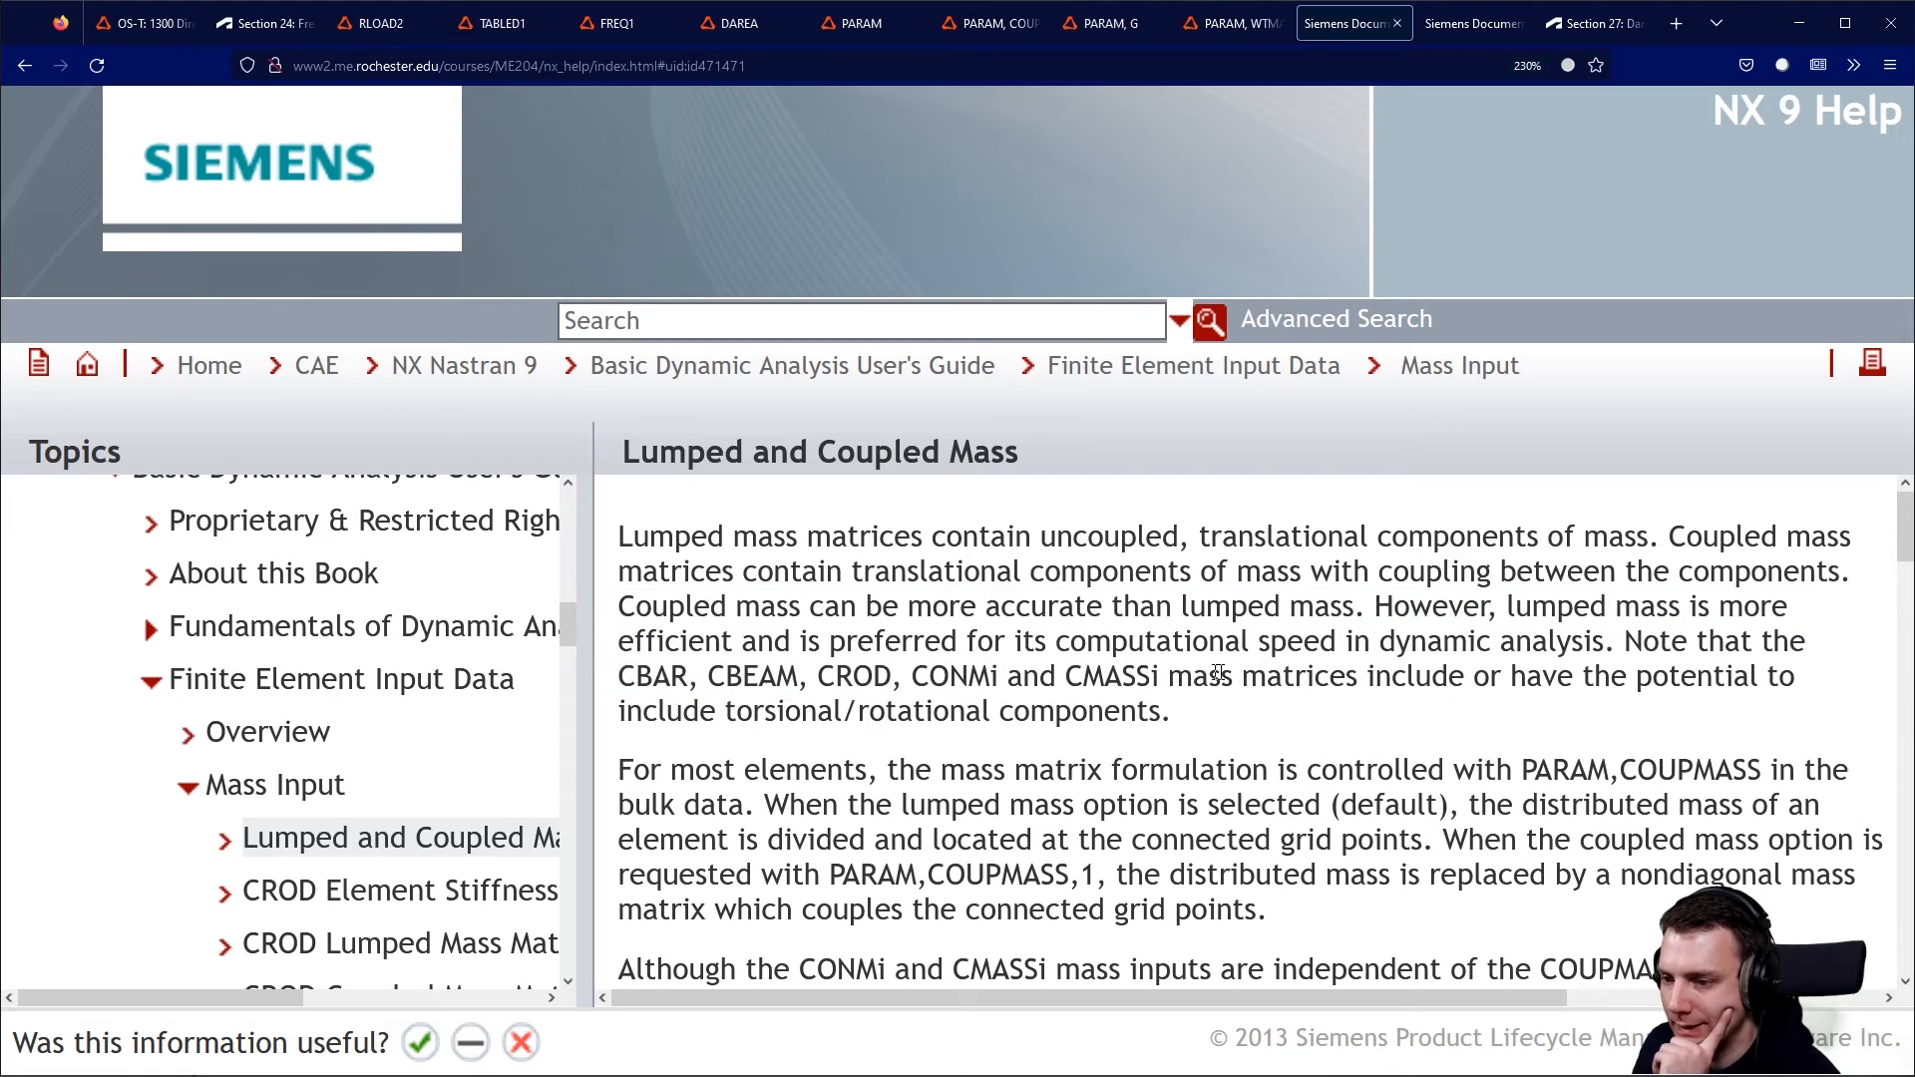
# Examine the help page's Element Mass Types table for the lumped and coupled mass options of each element type.
pyautogui.scroll(-6, 1300, 651)
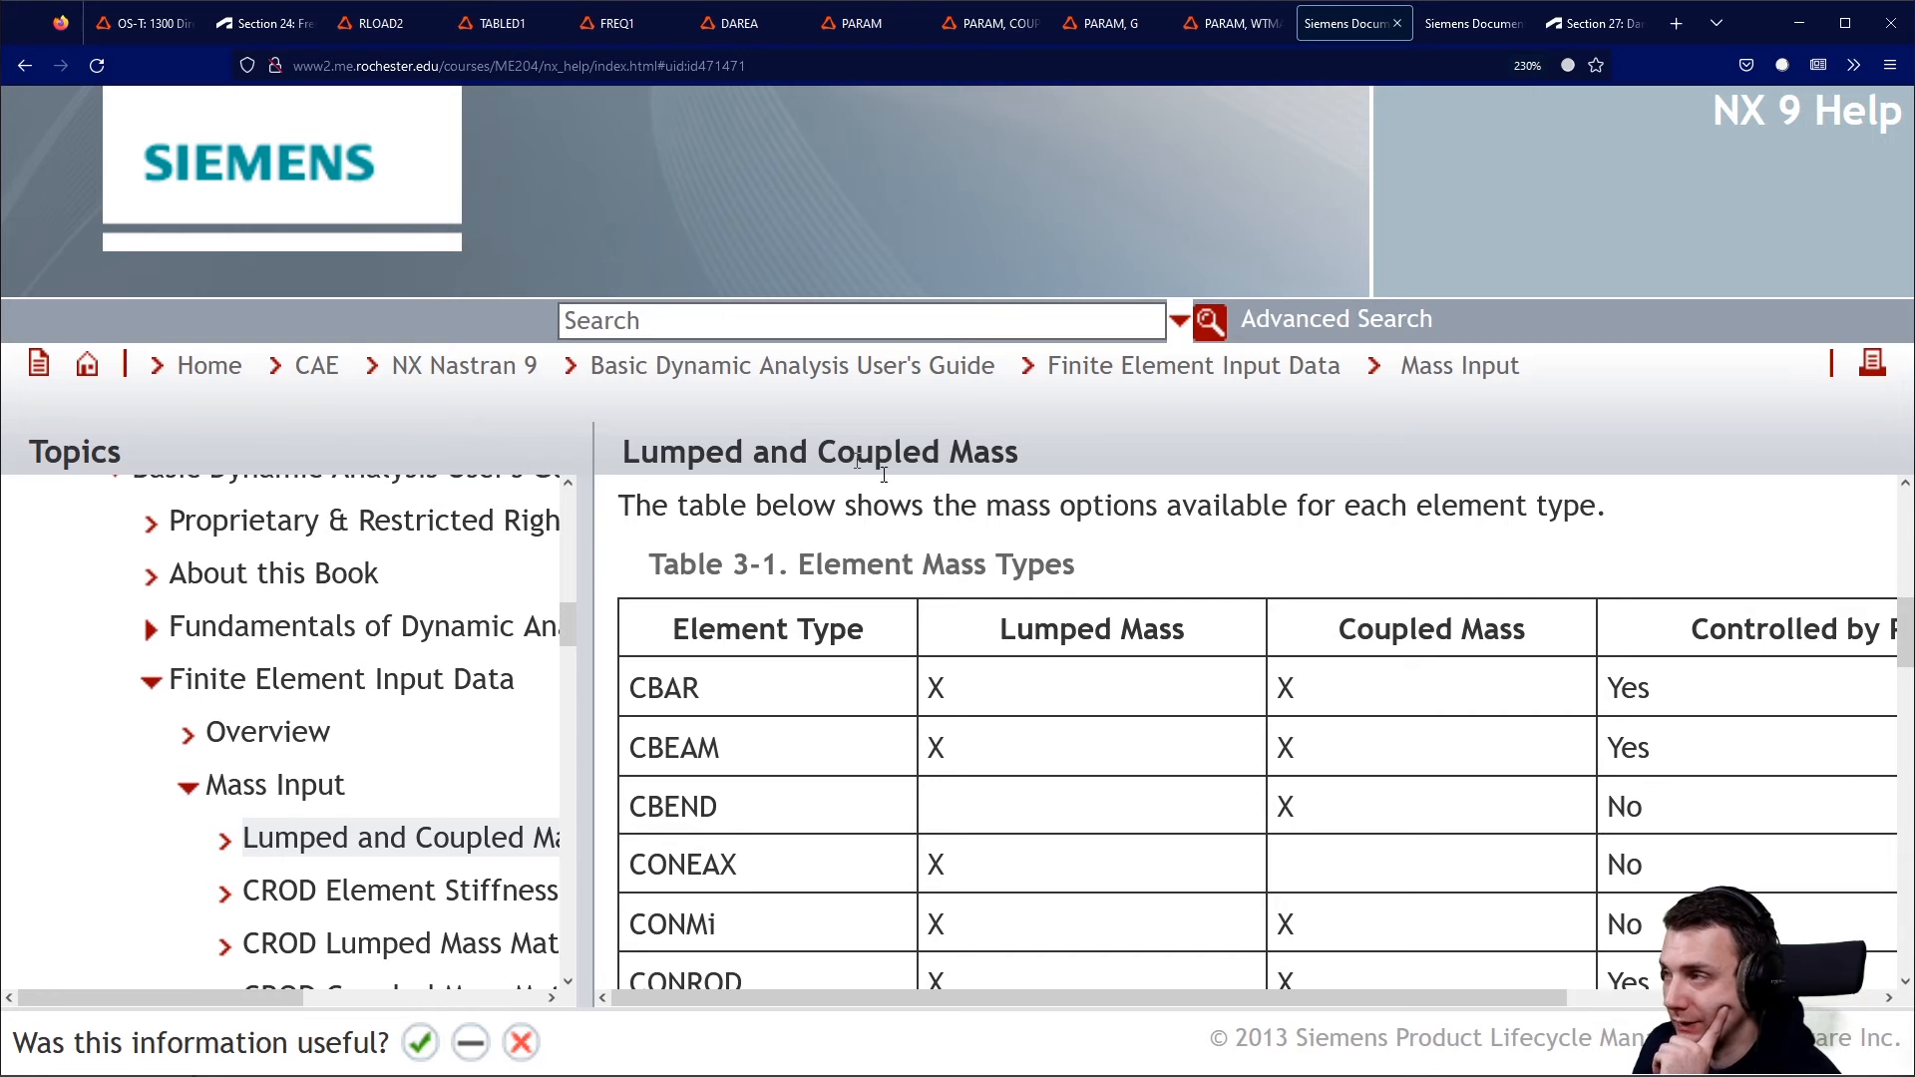
pyautogui.scroll(-4, 1509, 829)
pyautogui.scroll(6, 1078, 686)
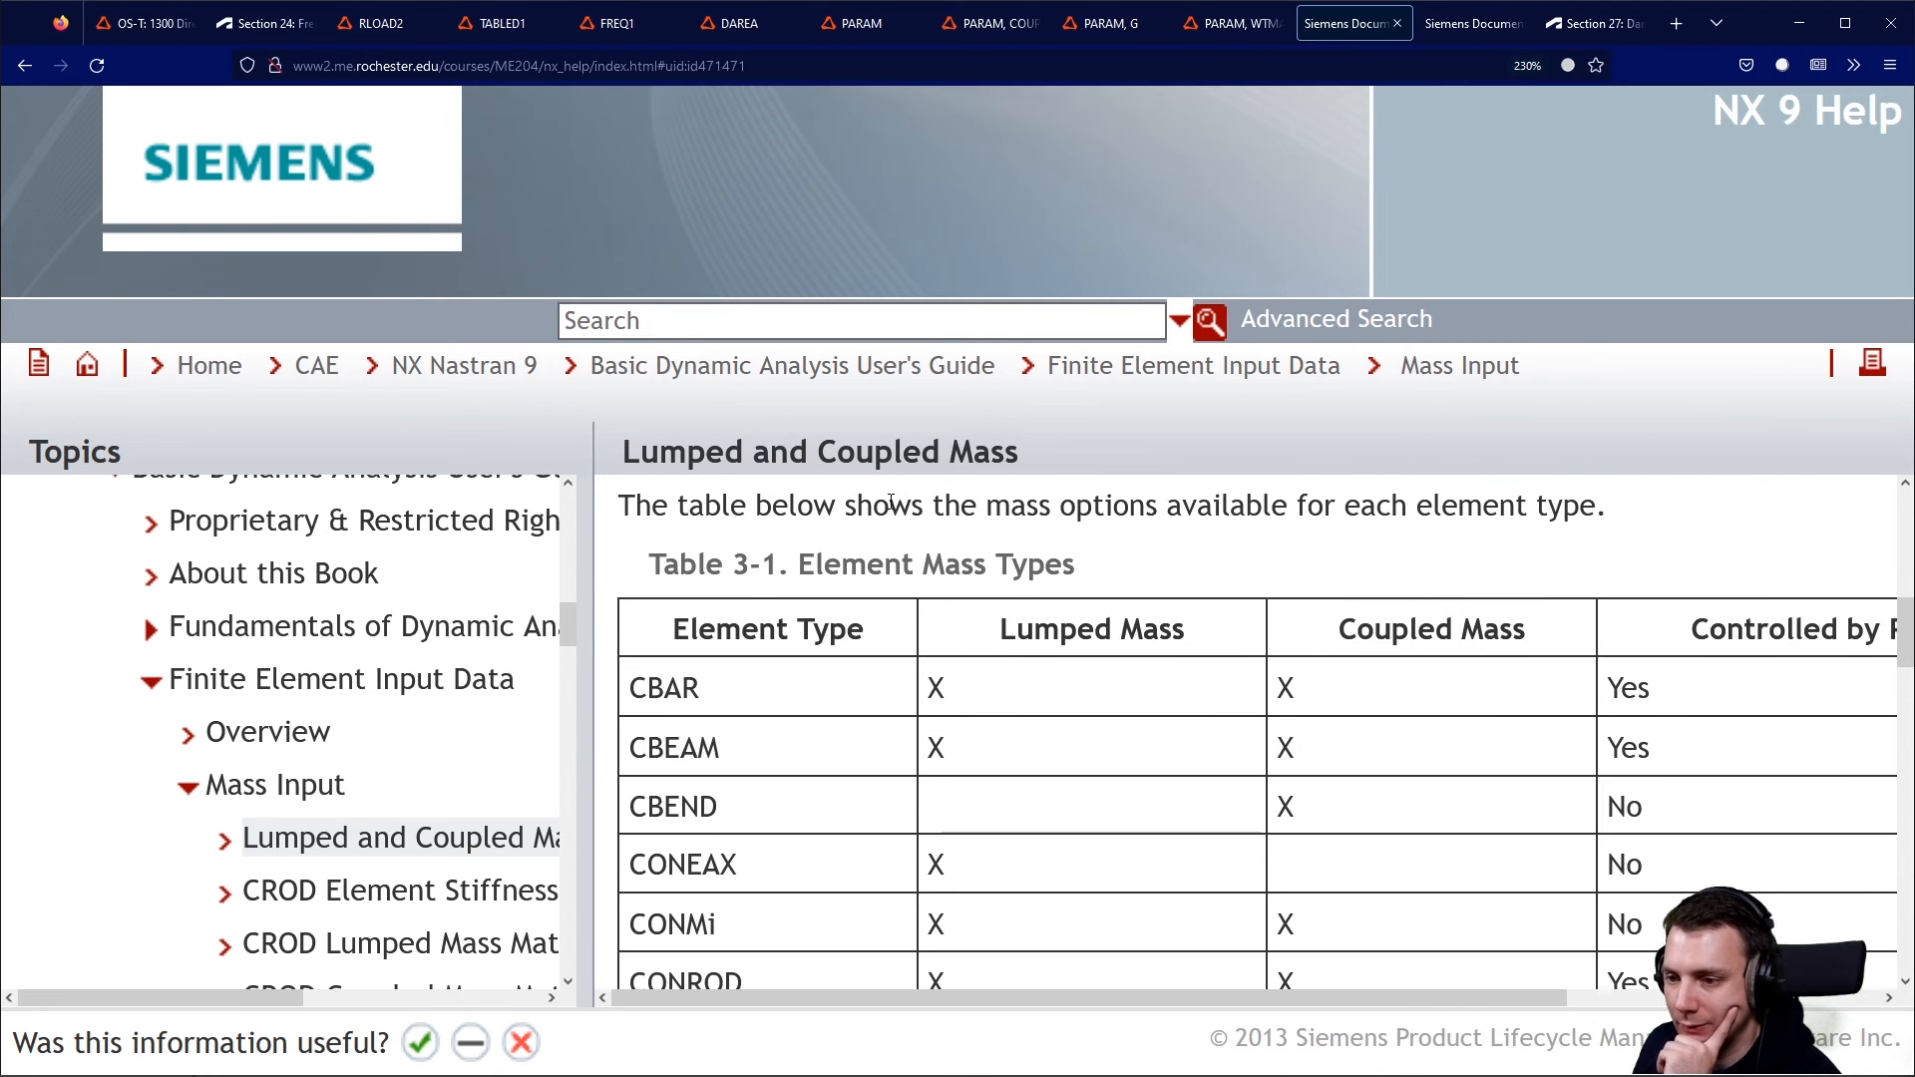
pyautogui.scroll(-6, 1077, 686)
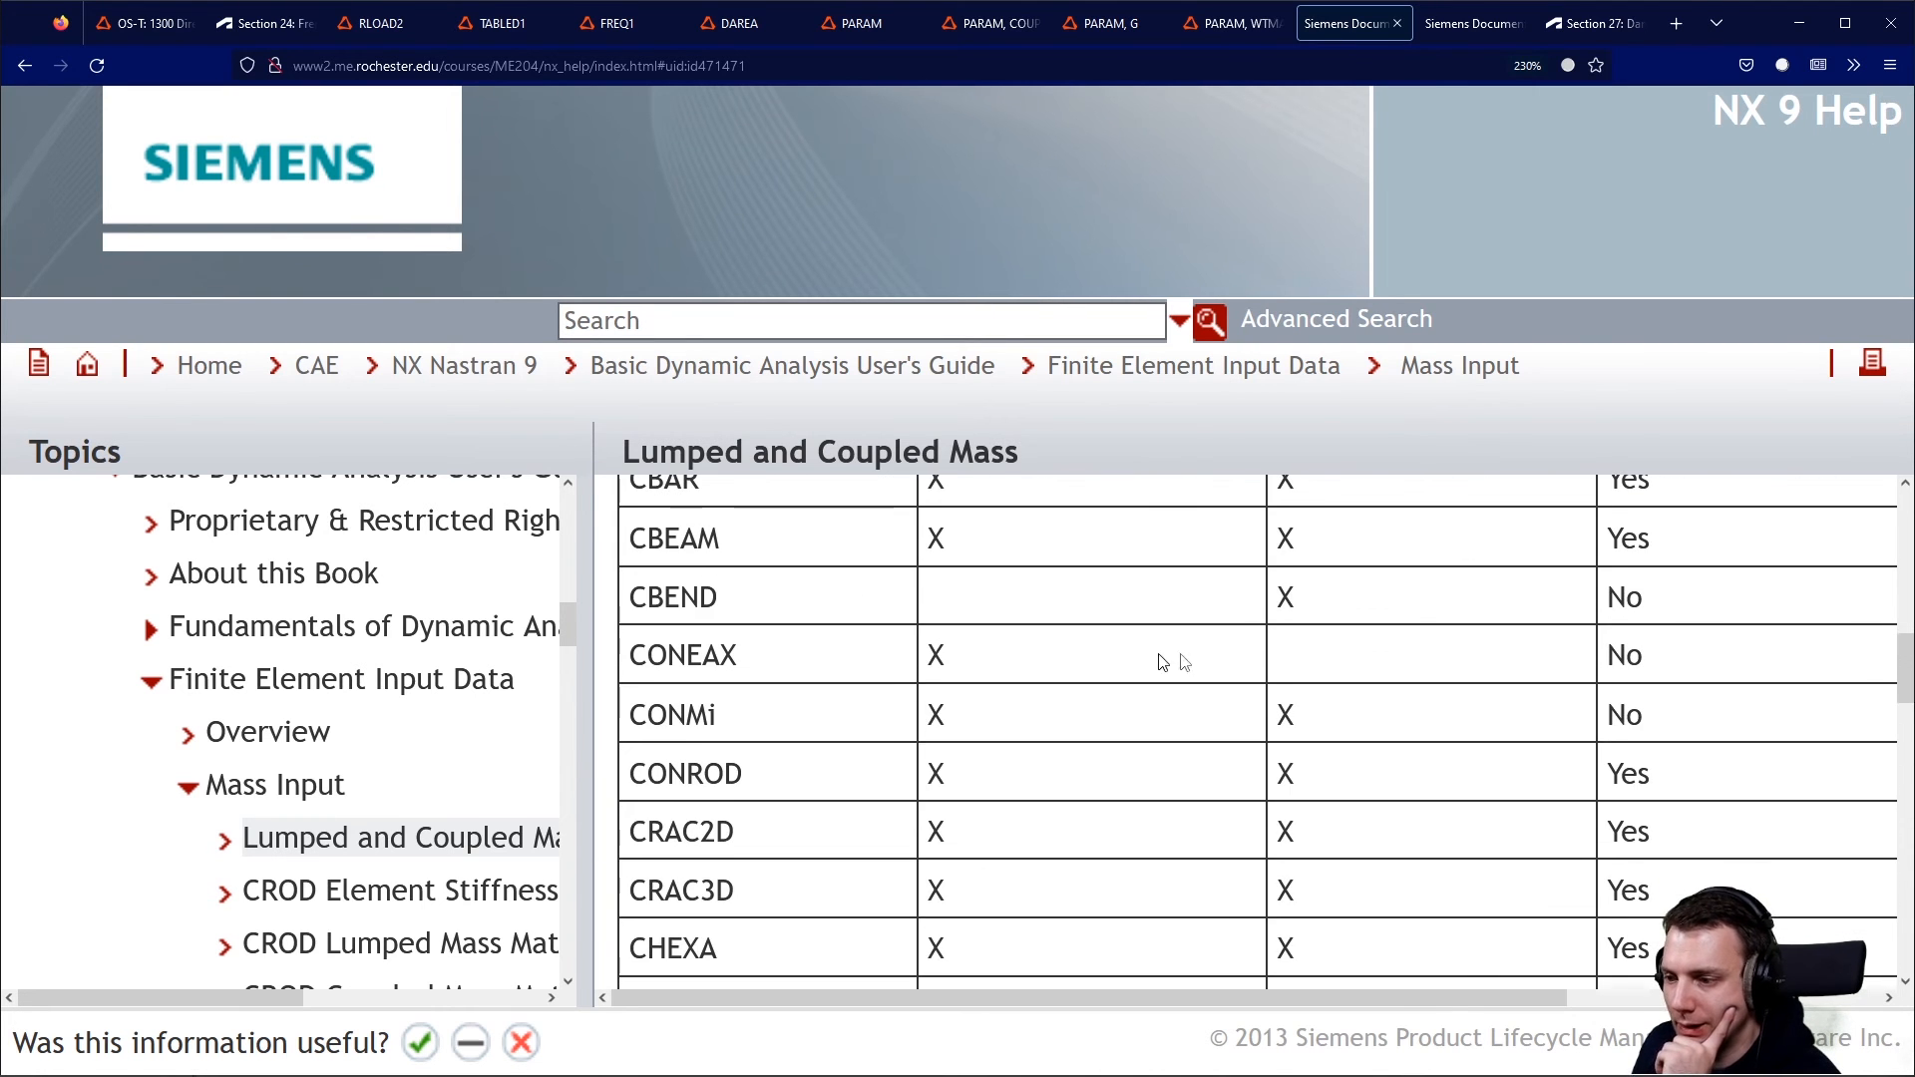
pyautogui.scroll(6, 1361, 648)
pyautogui.scroll(-4, 1695, 588)
pyautogui.scroll(5, 1472, 645)
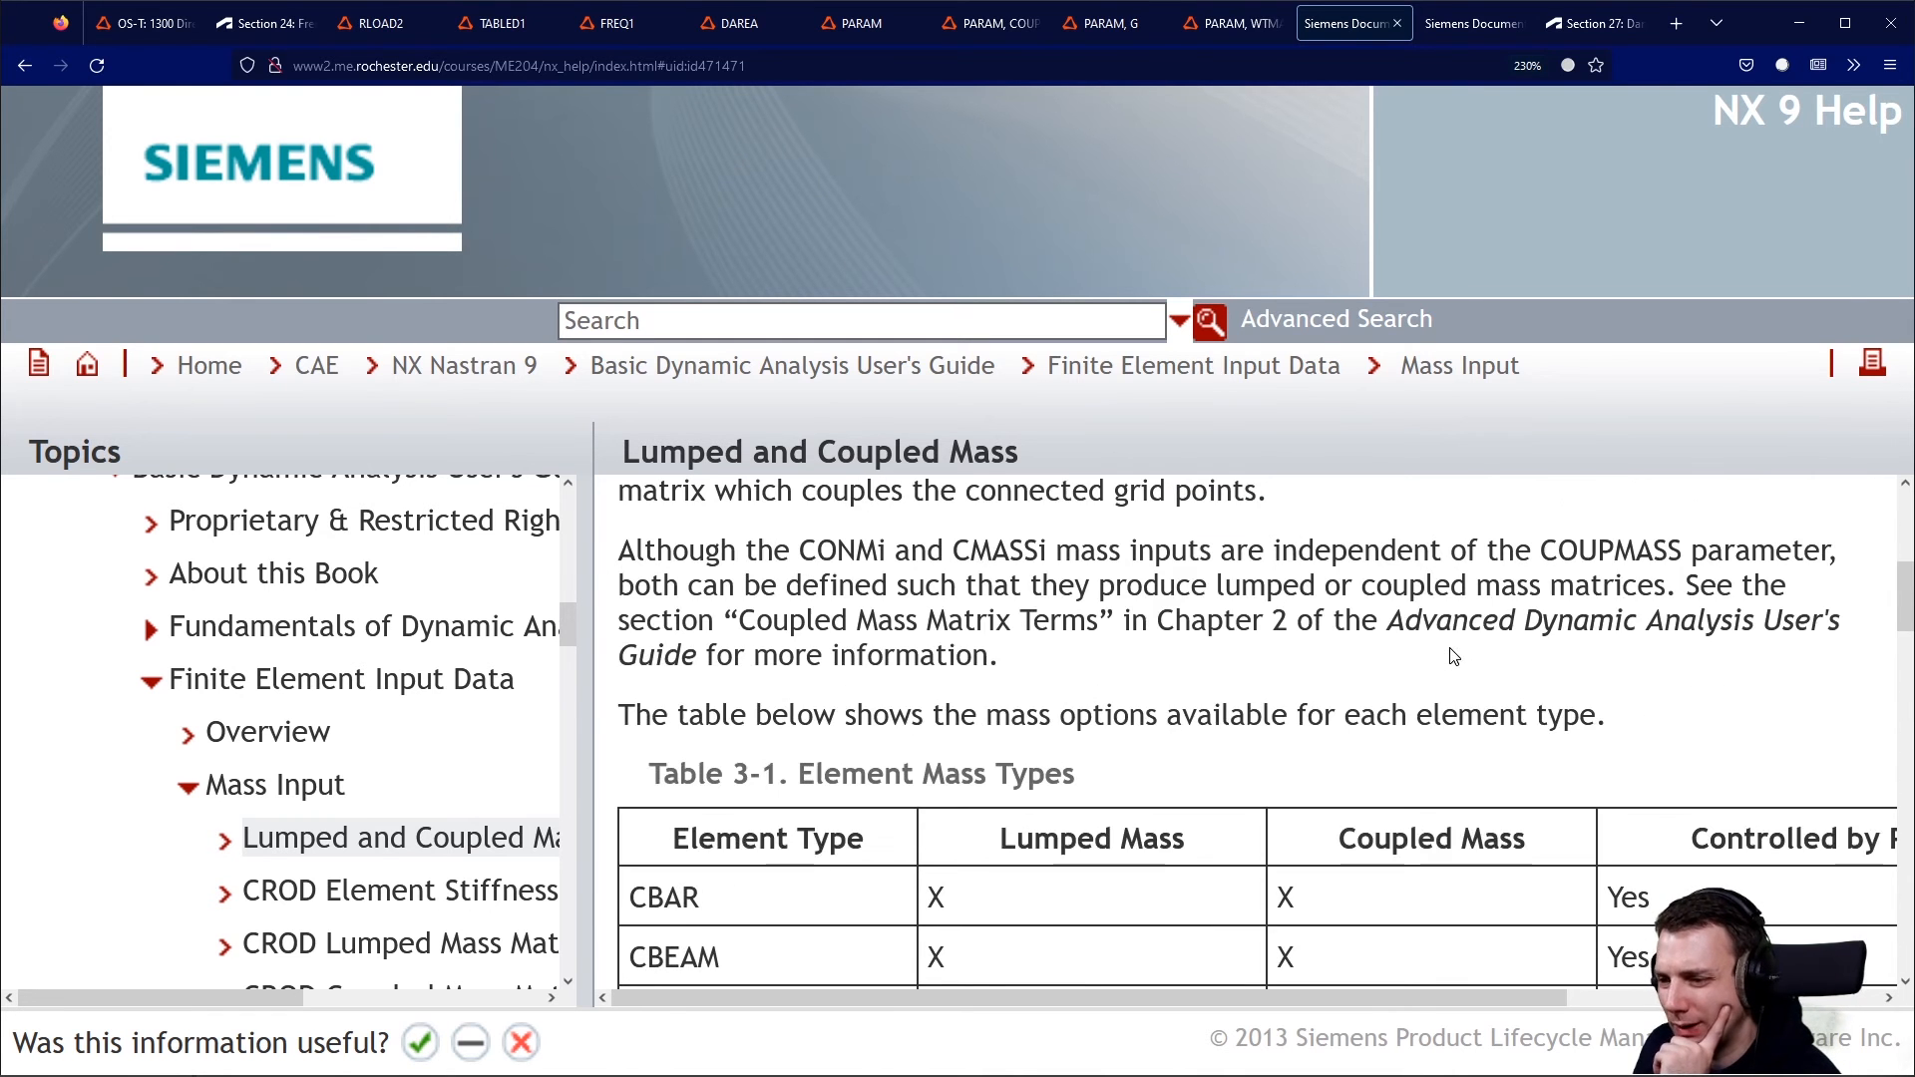
# Reread the help text on how PARAM,COUPMASS selects lumped or coupled mass and check the element mass options table again.
pyautogui.scroll(4, 1473, 647)
pyautogui.scroll(-2, 1473, 646)
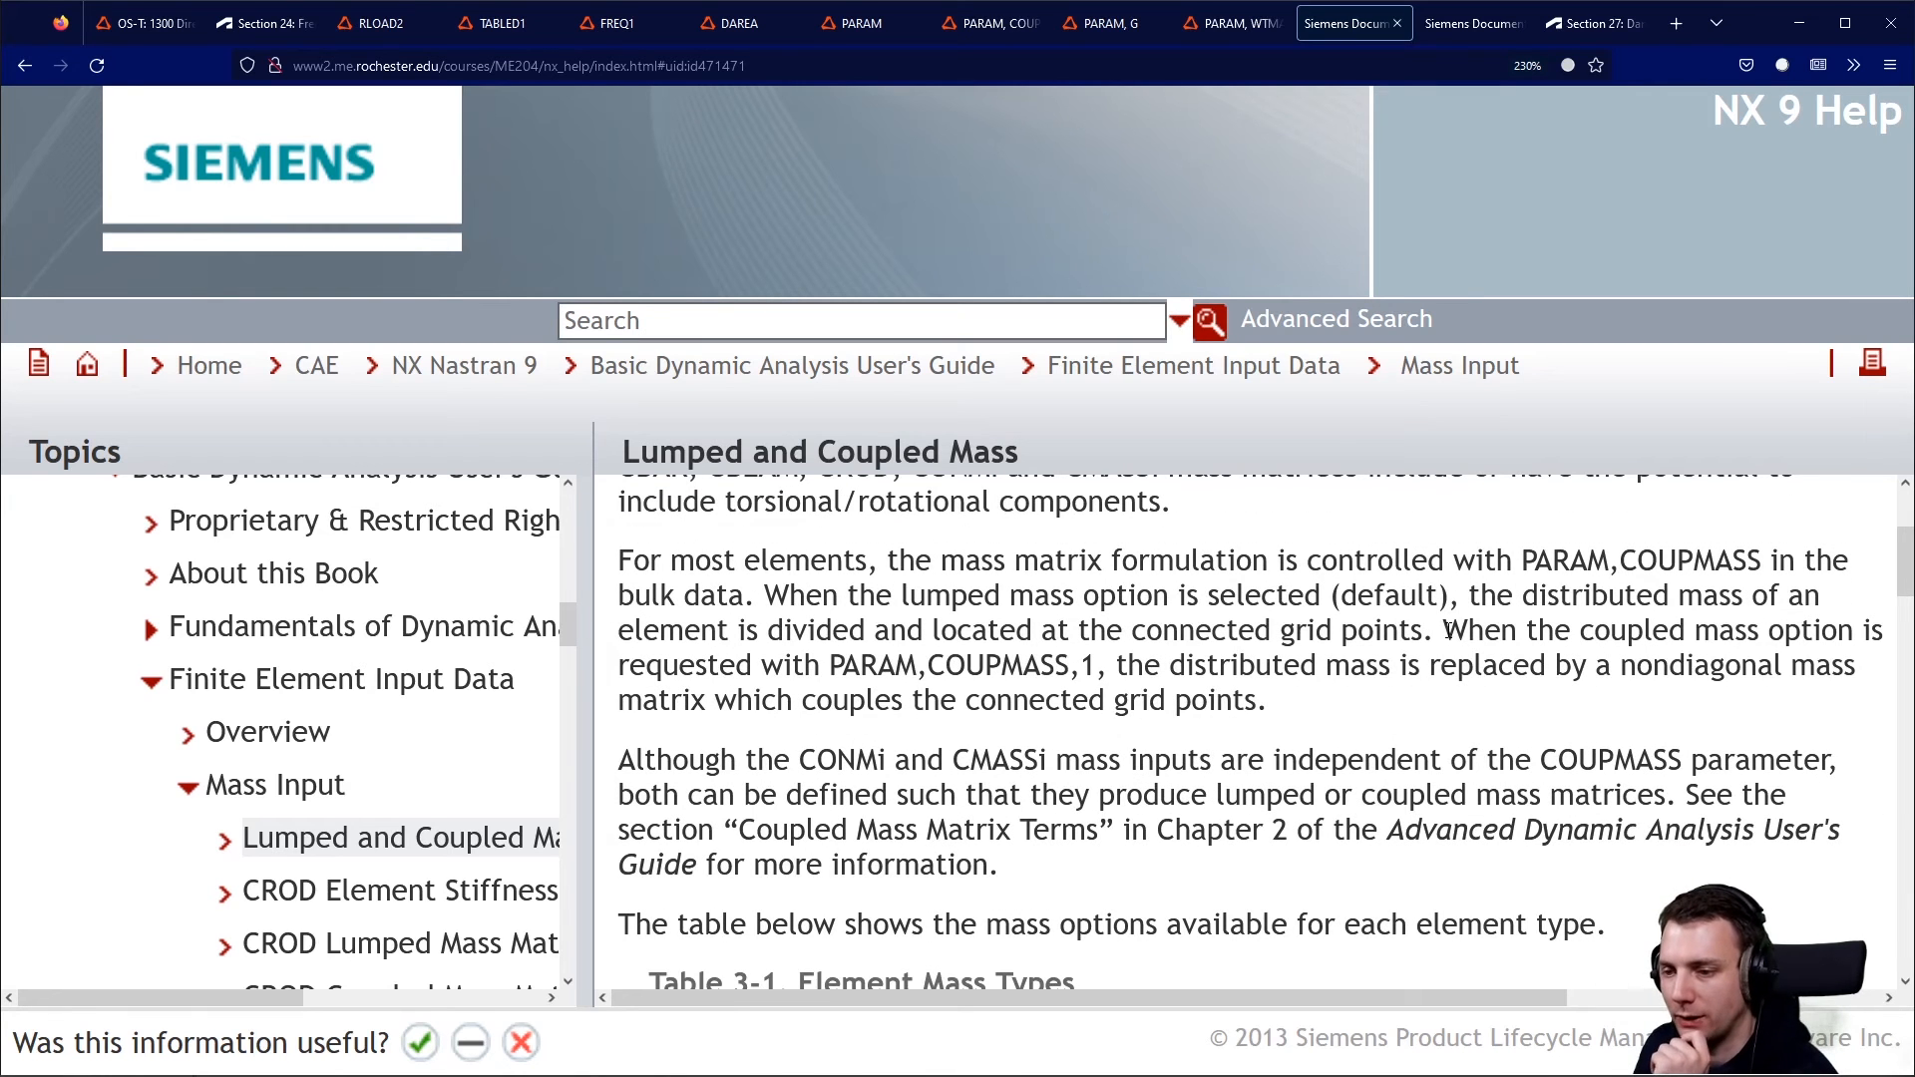
pyautogui.scroll(-4, 1445, 631)
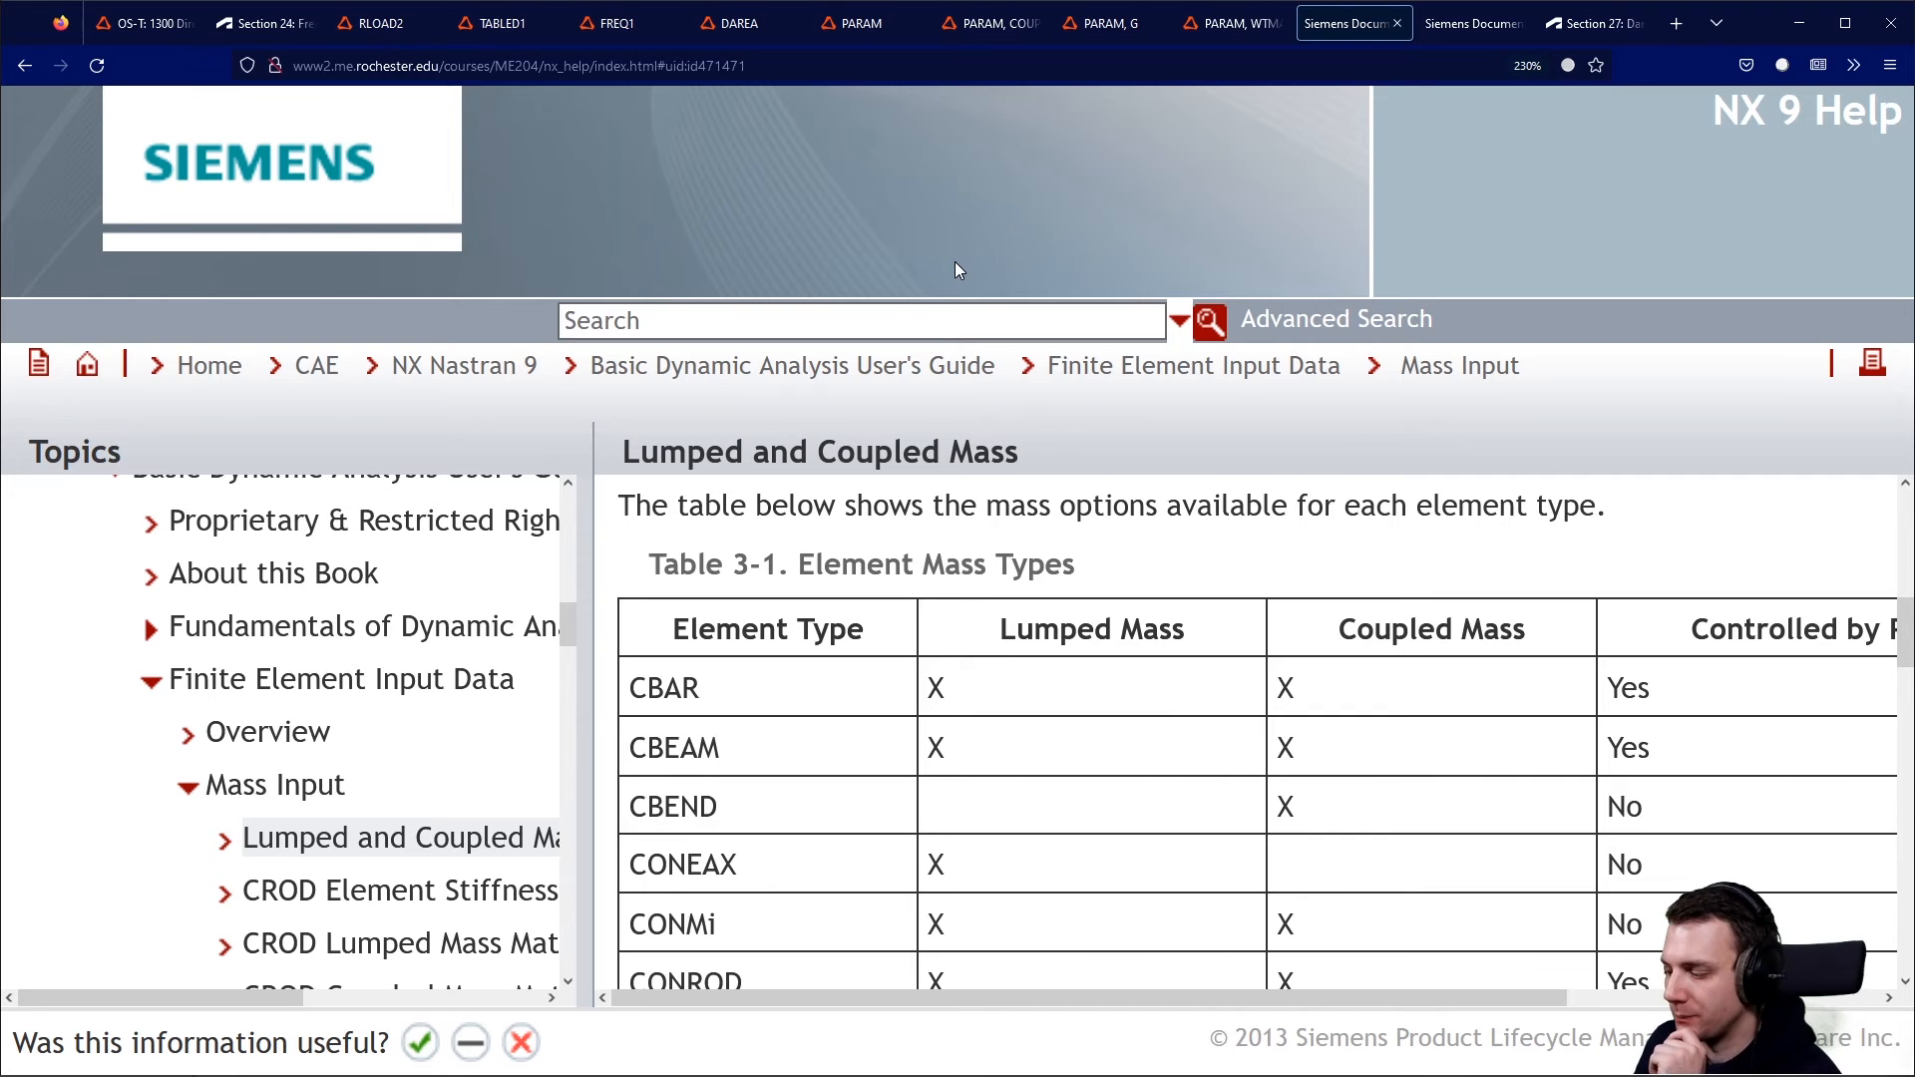
# Switch to HyperMesh, enable the G parameter in the PARAM control card and set its value to 0.06.
pyautogui.hotkey('alt', 'Tab')
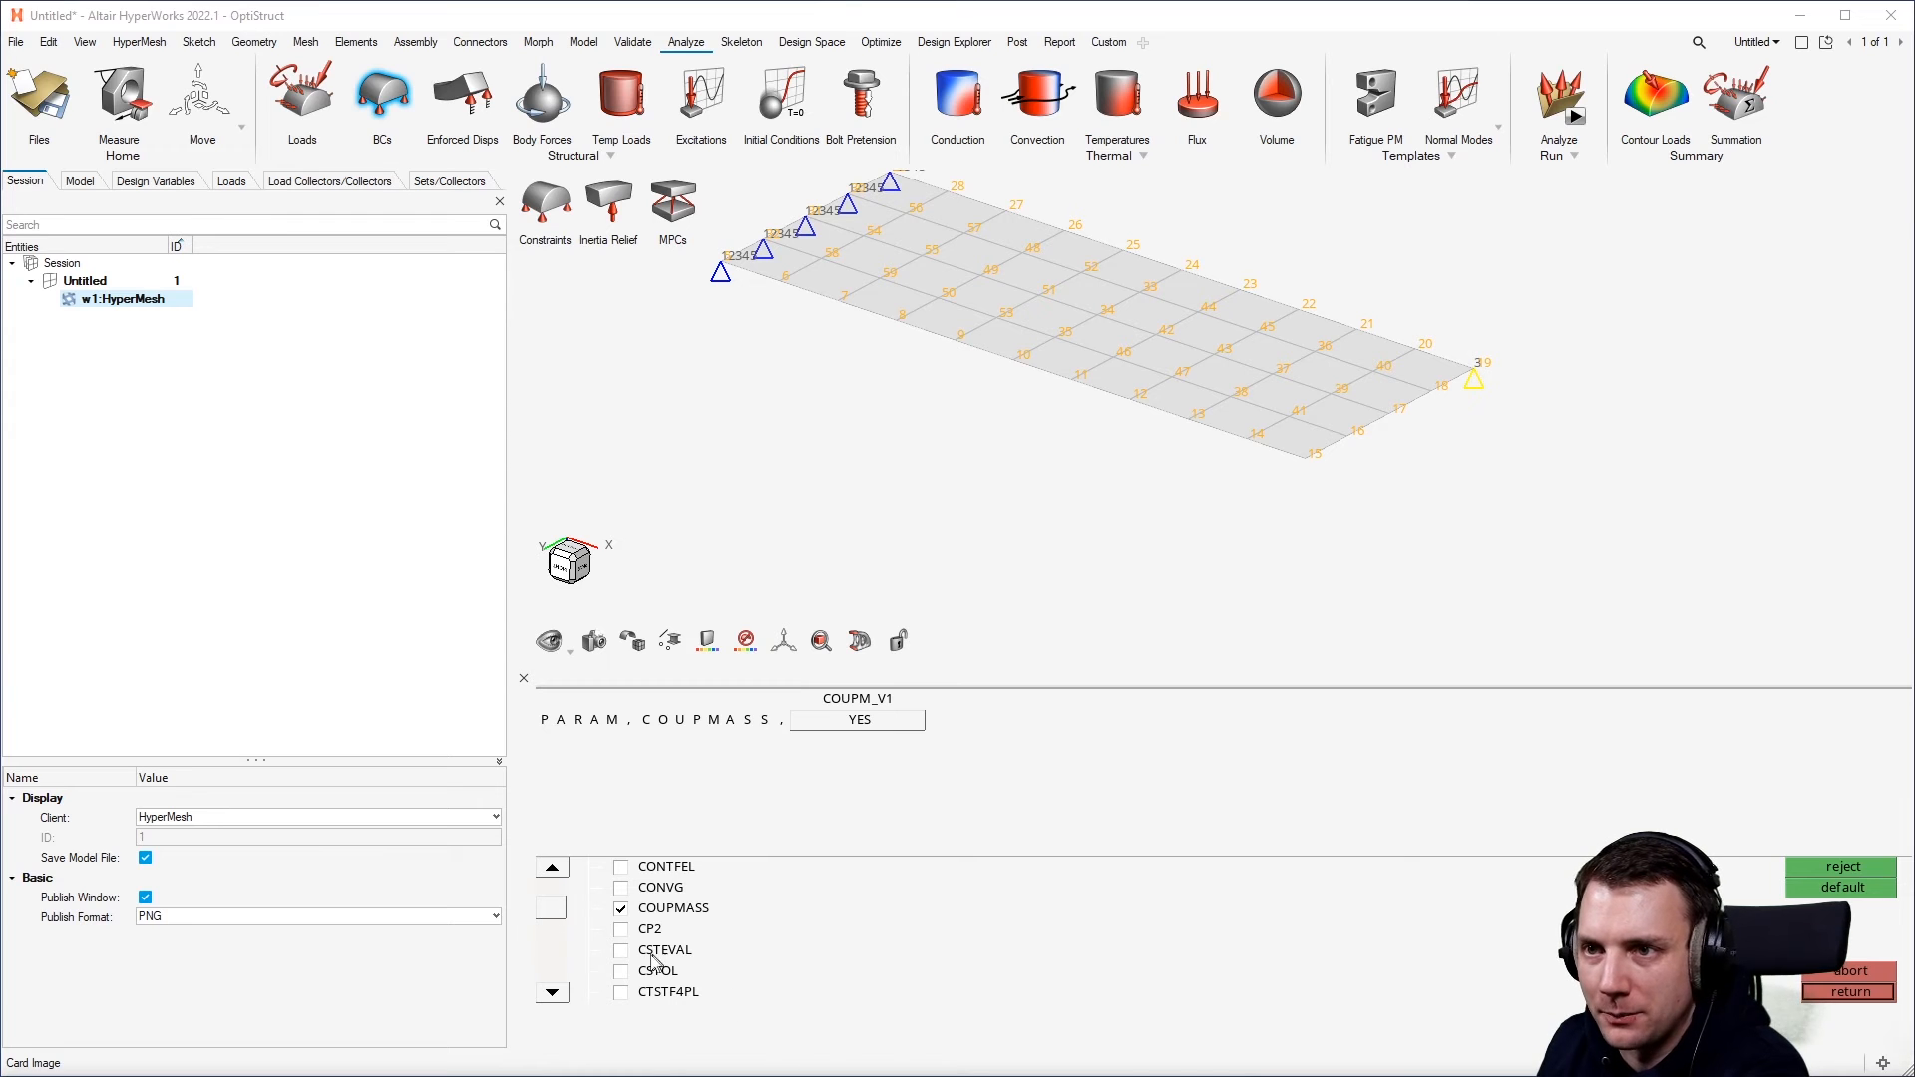
pyautogui.scroll(-5, 559, 932)
pyautogui.scroll(5, 559, 930)
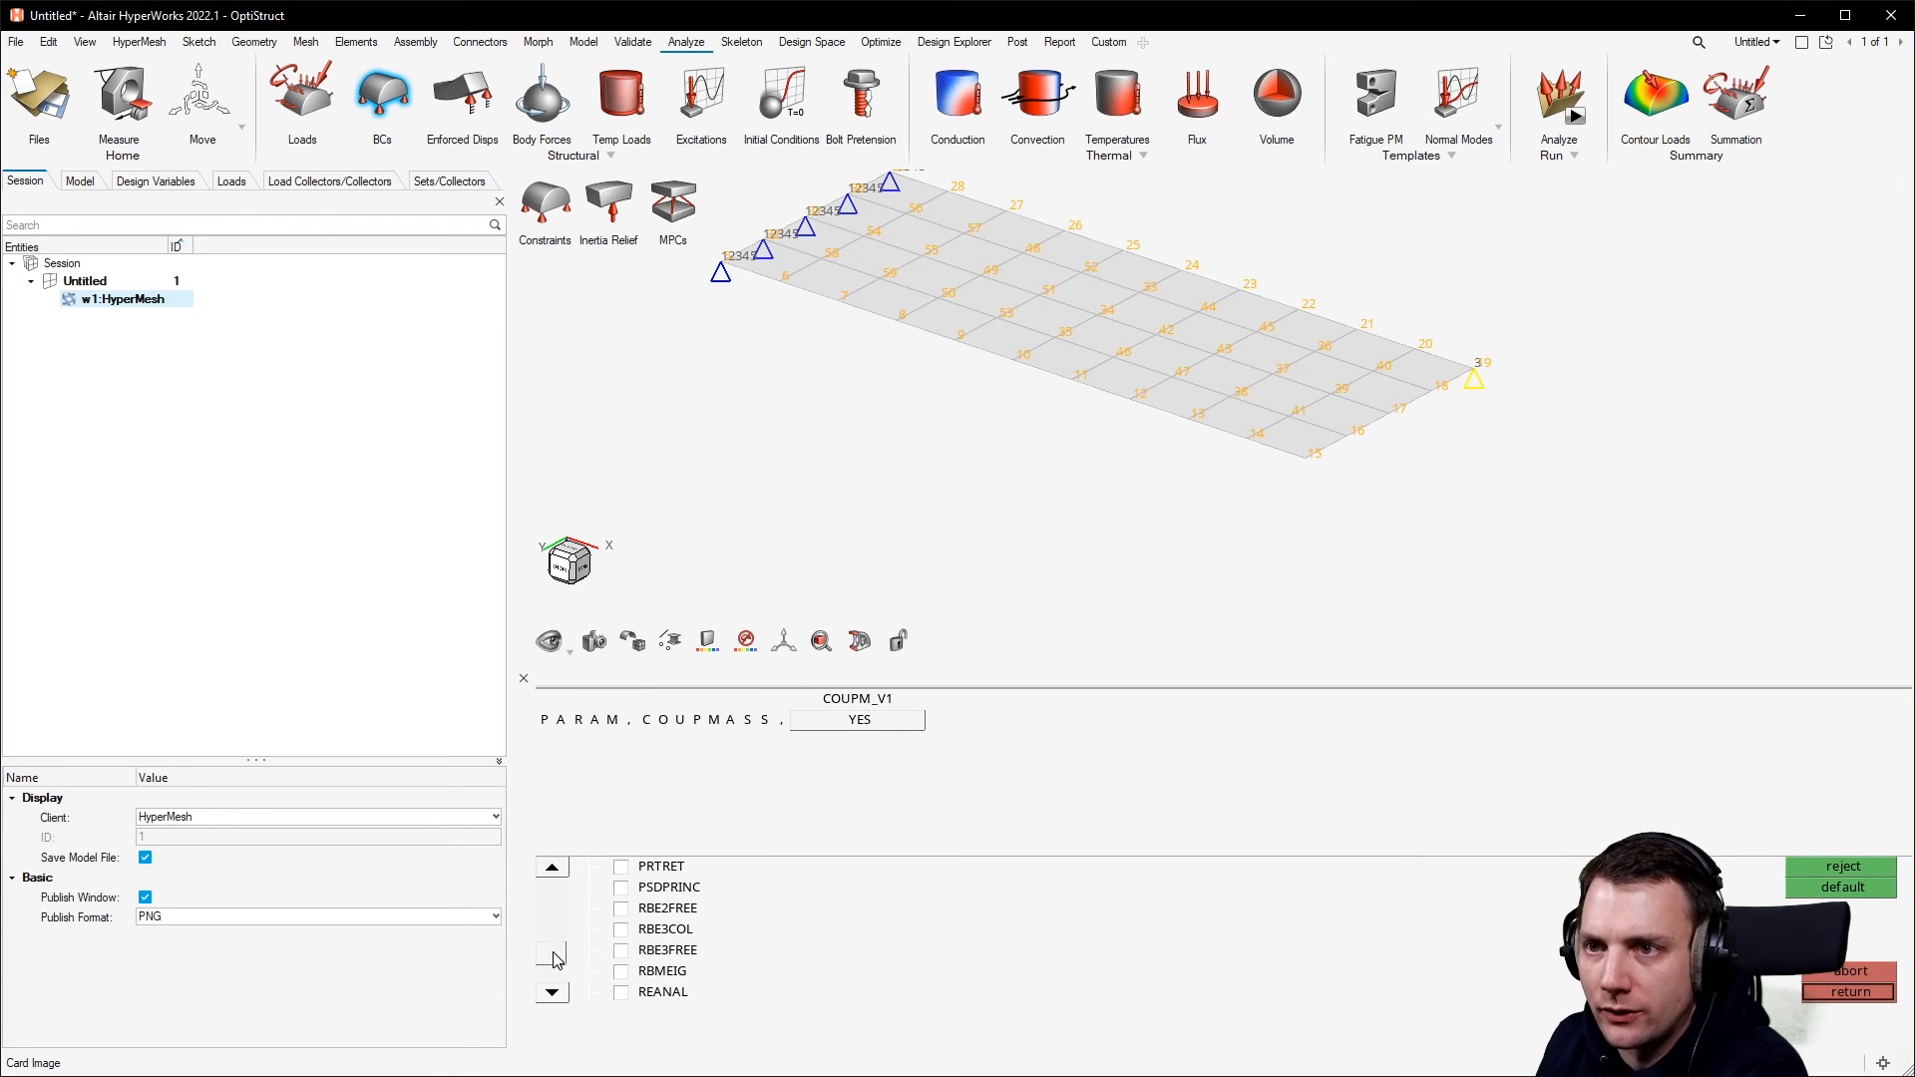
pyautogui.scroll(-1, 560, 927)
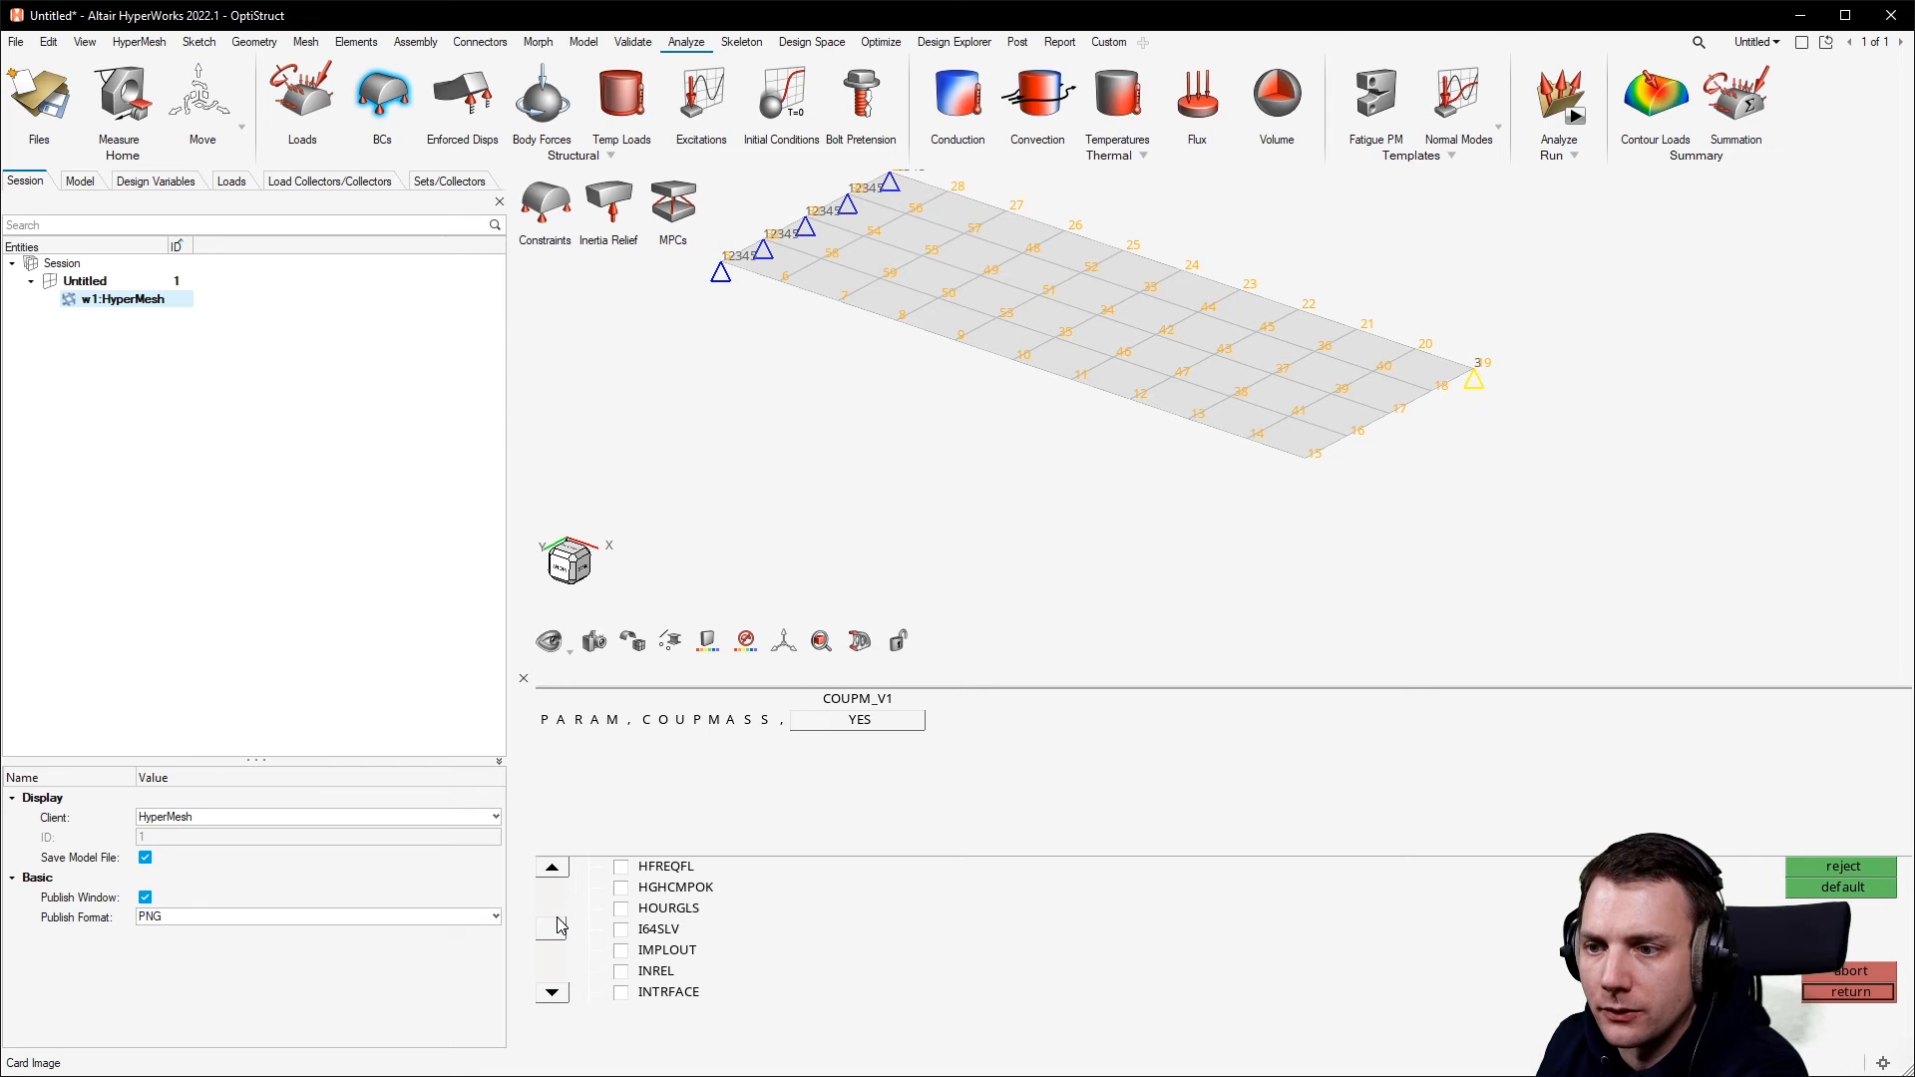
pyautogui.scroll(3, 559, 927)
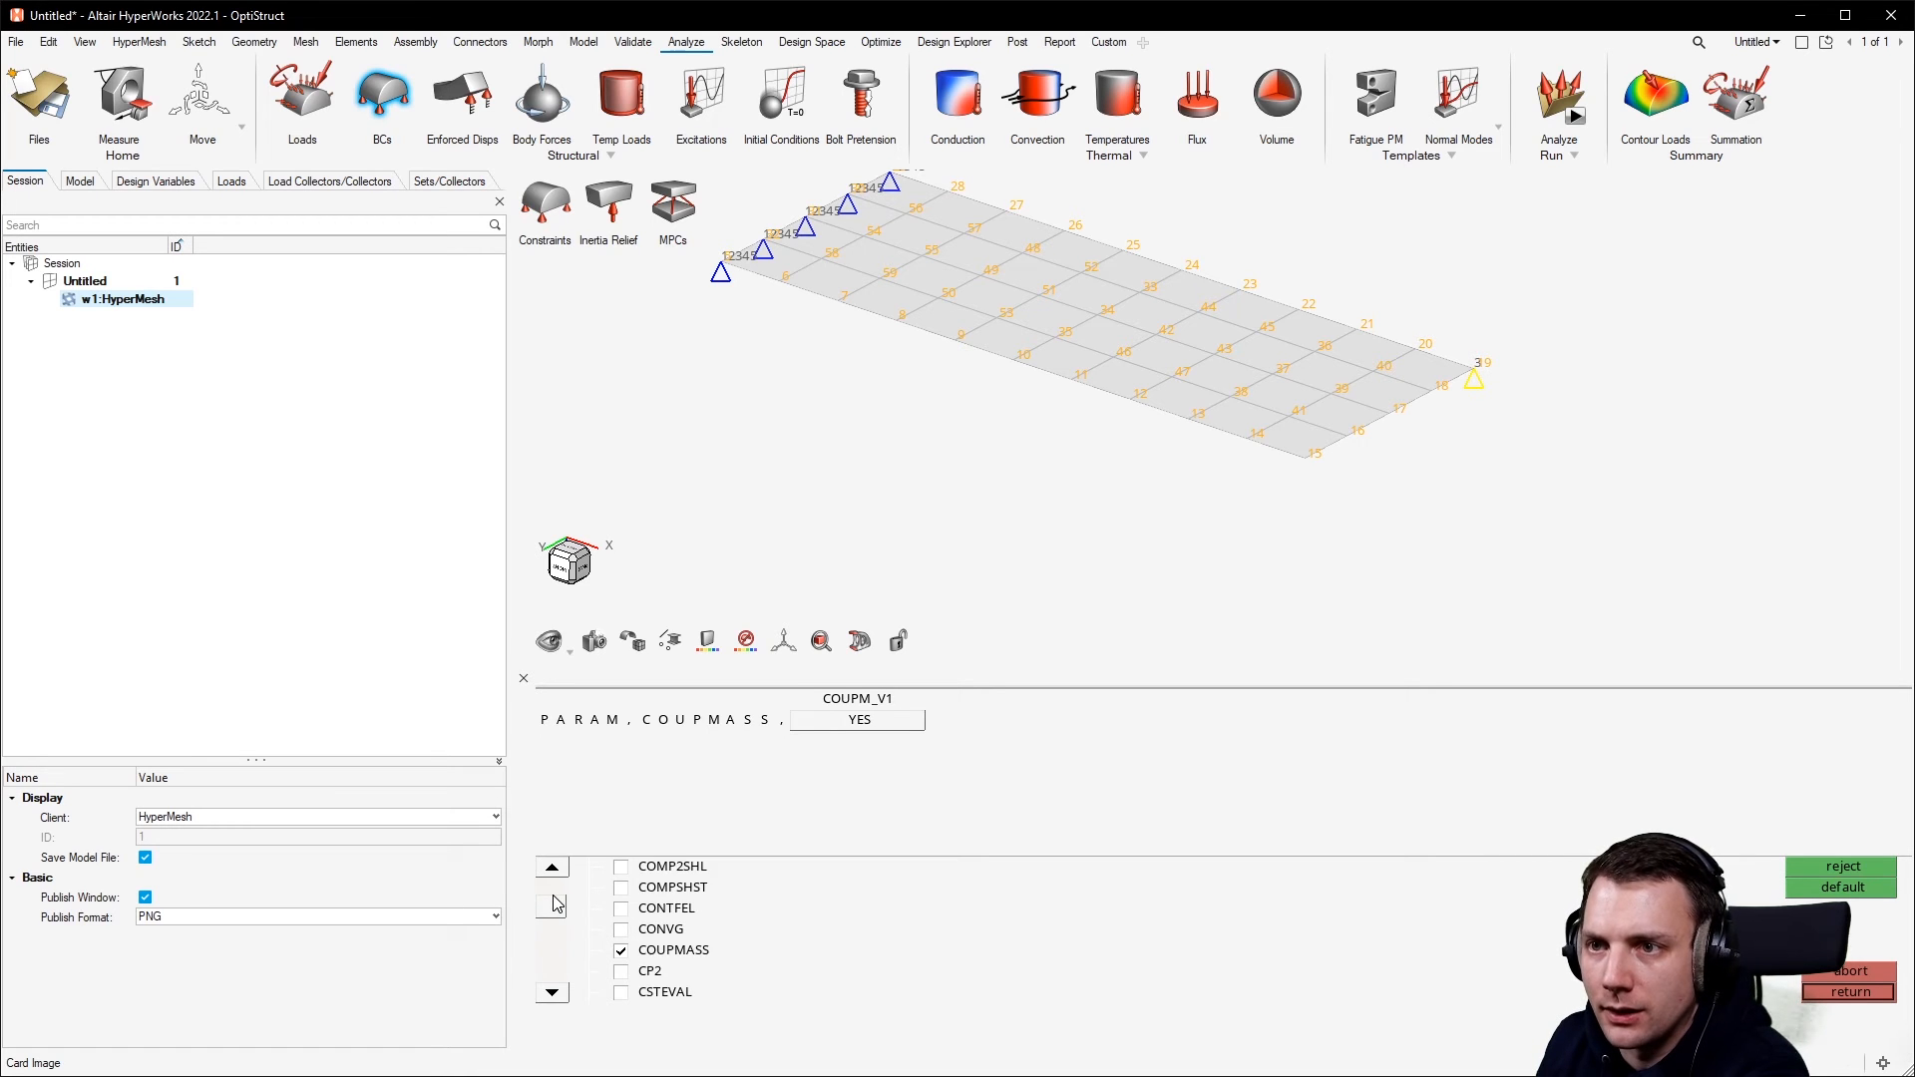
pyautogui.click(552, 992)
pyautogui.scroll(8, 559, 933)
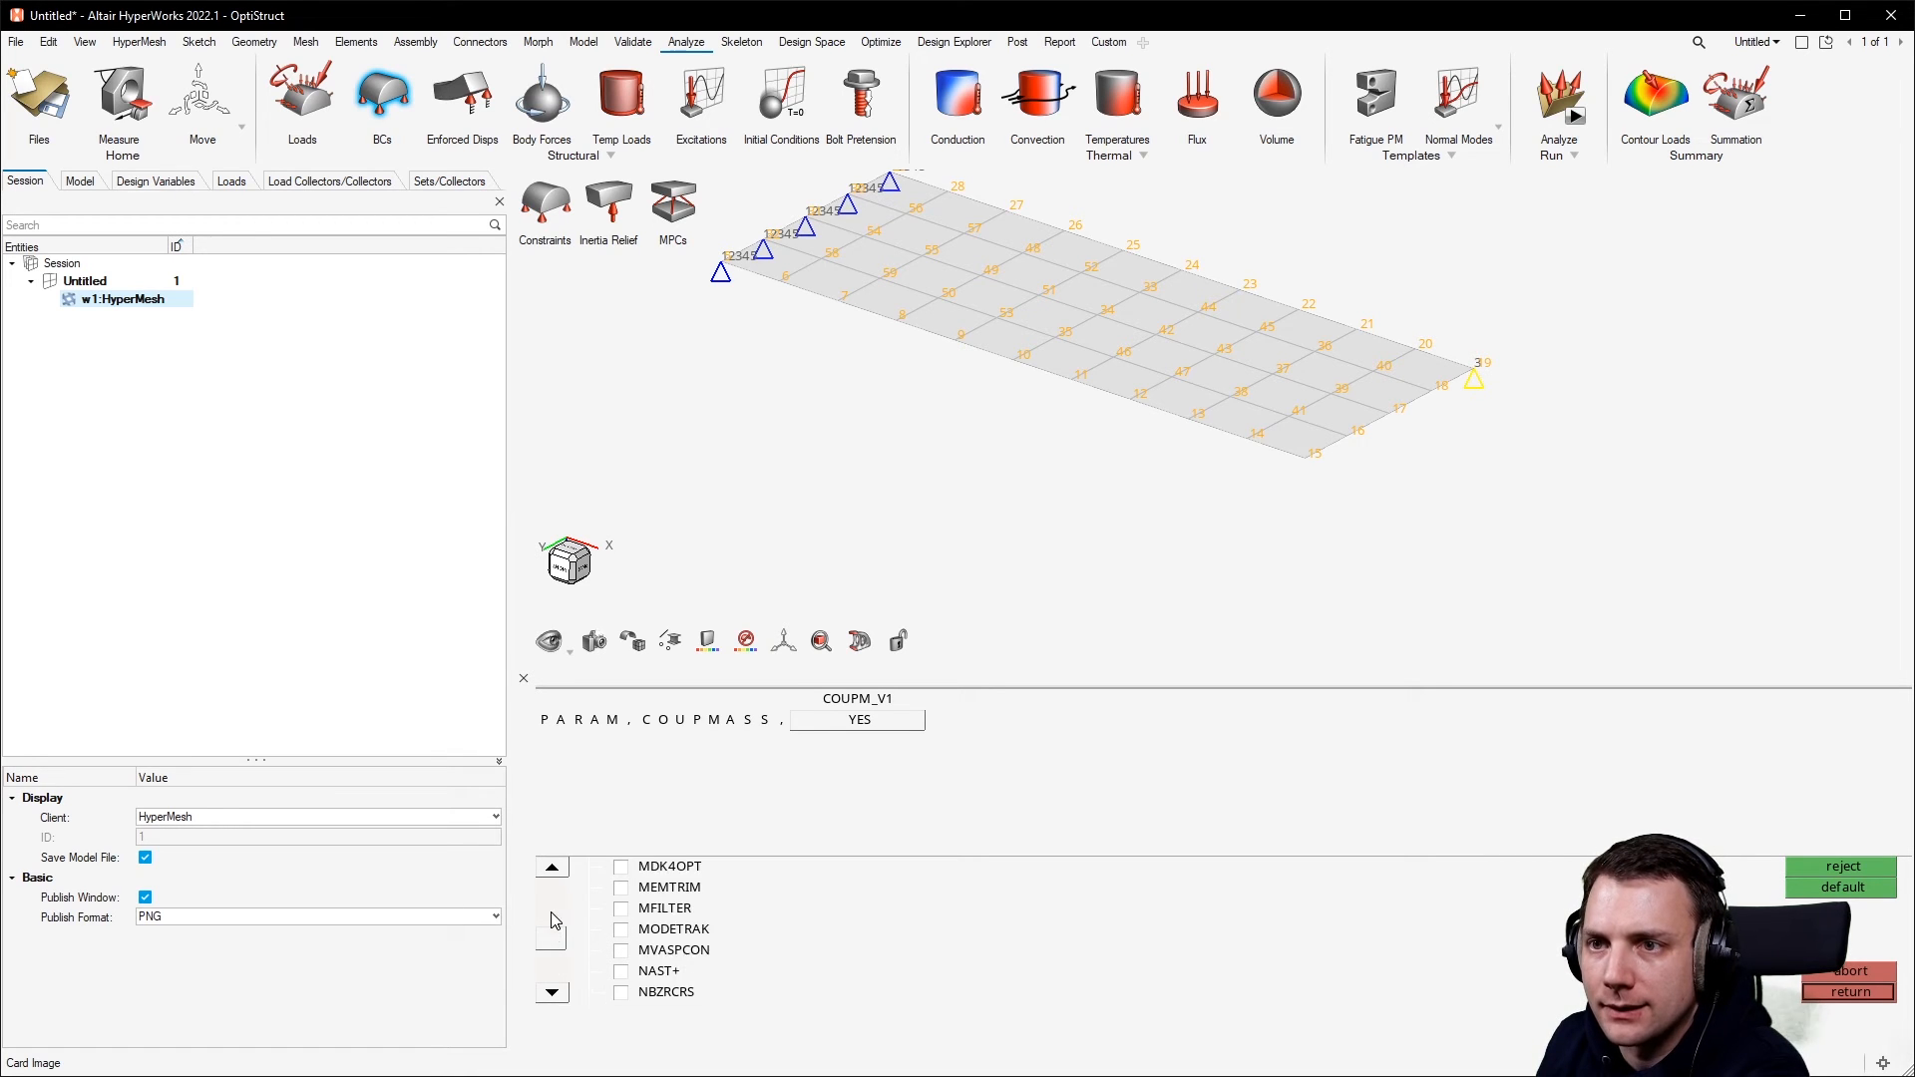
pyautogui.scroll(8, 560, 929)
pyautogui.scroll(-4, 556, 929)
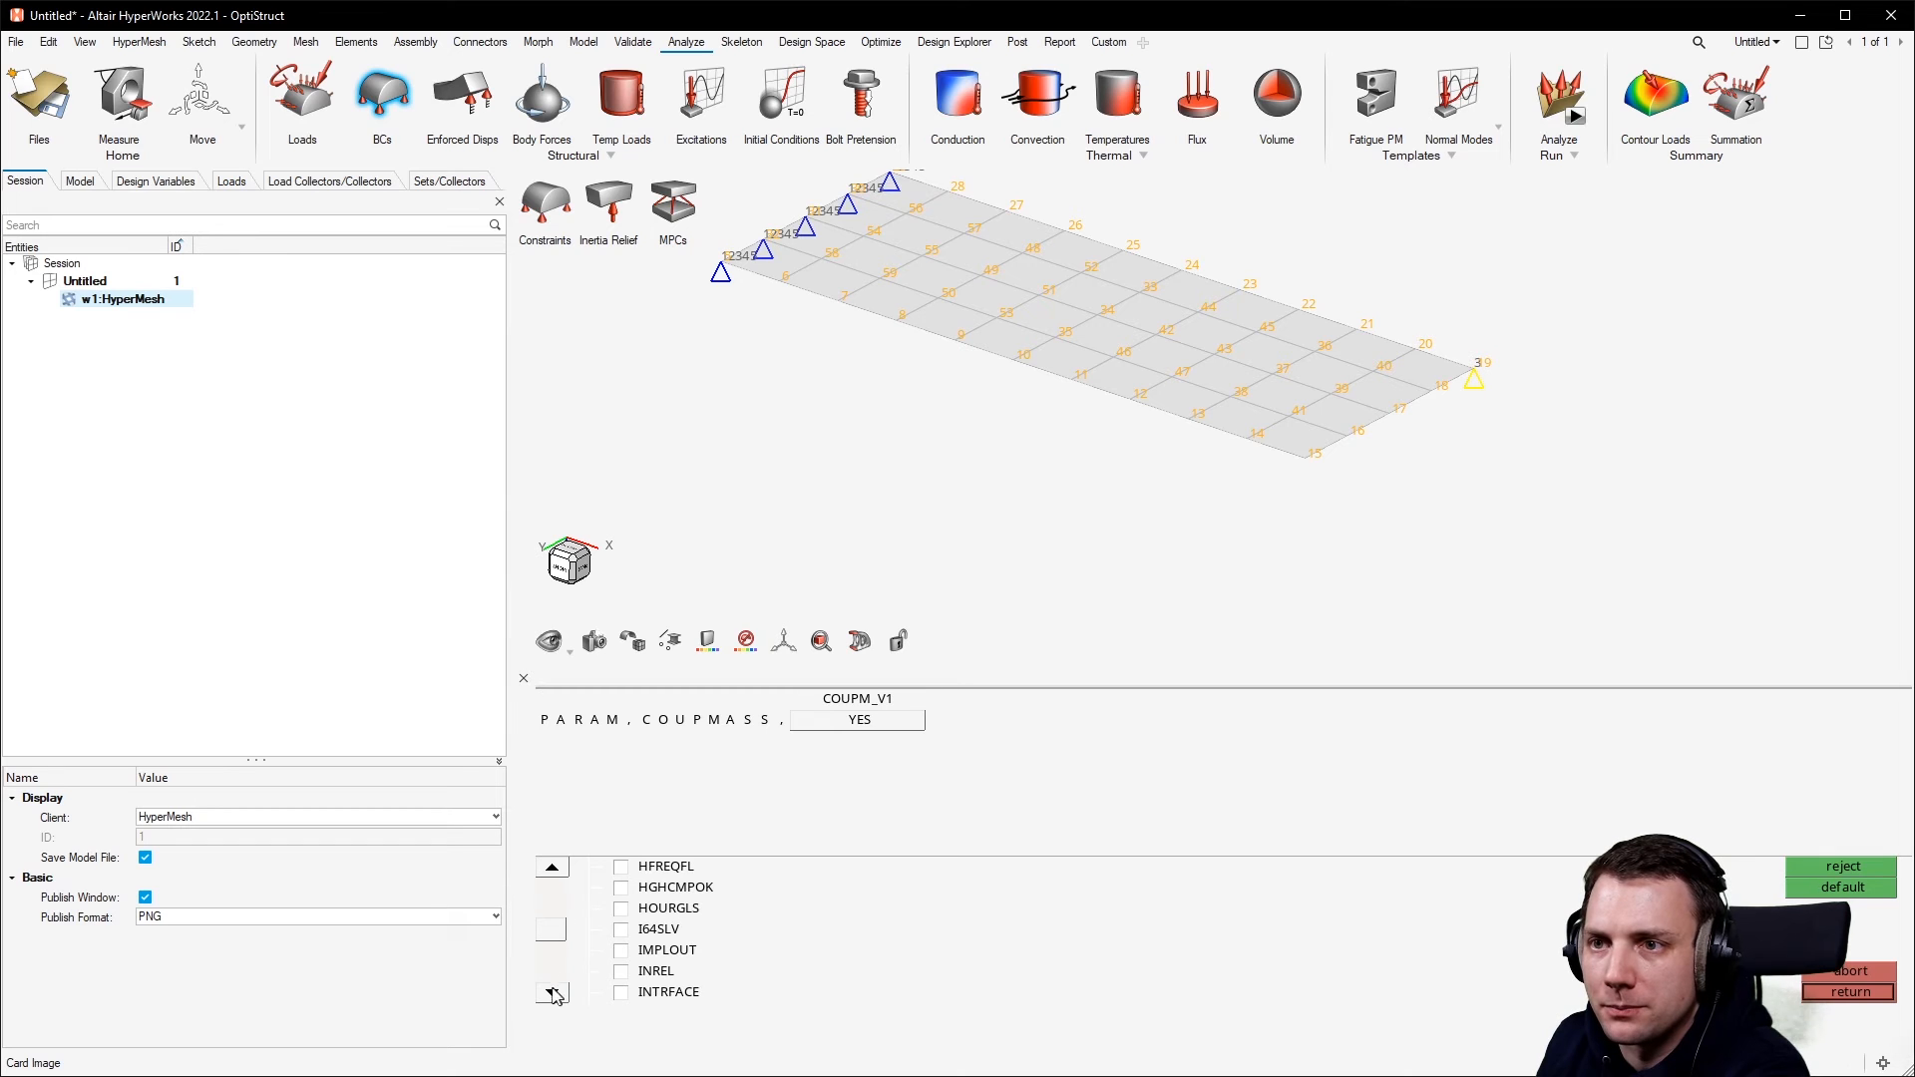
pyautogui.click(551, 871)
pyautogui.click(551, 870)
pyautogui.click(551, 871)
pyautogui.click(552, 871)
pyautogui.click(551, 867)
pyautogui.click(552, 868)
pyautogui.click(552, 868)
pyautogui.click(552, 868)
pyautogui.click(551, 868)
pyautogui.click(551, 868)
pyautogui.click(621, 909)
pyautogui.click(743, 763)
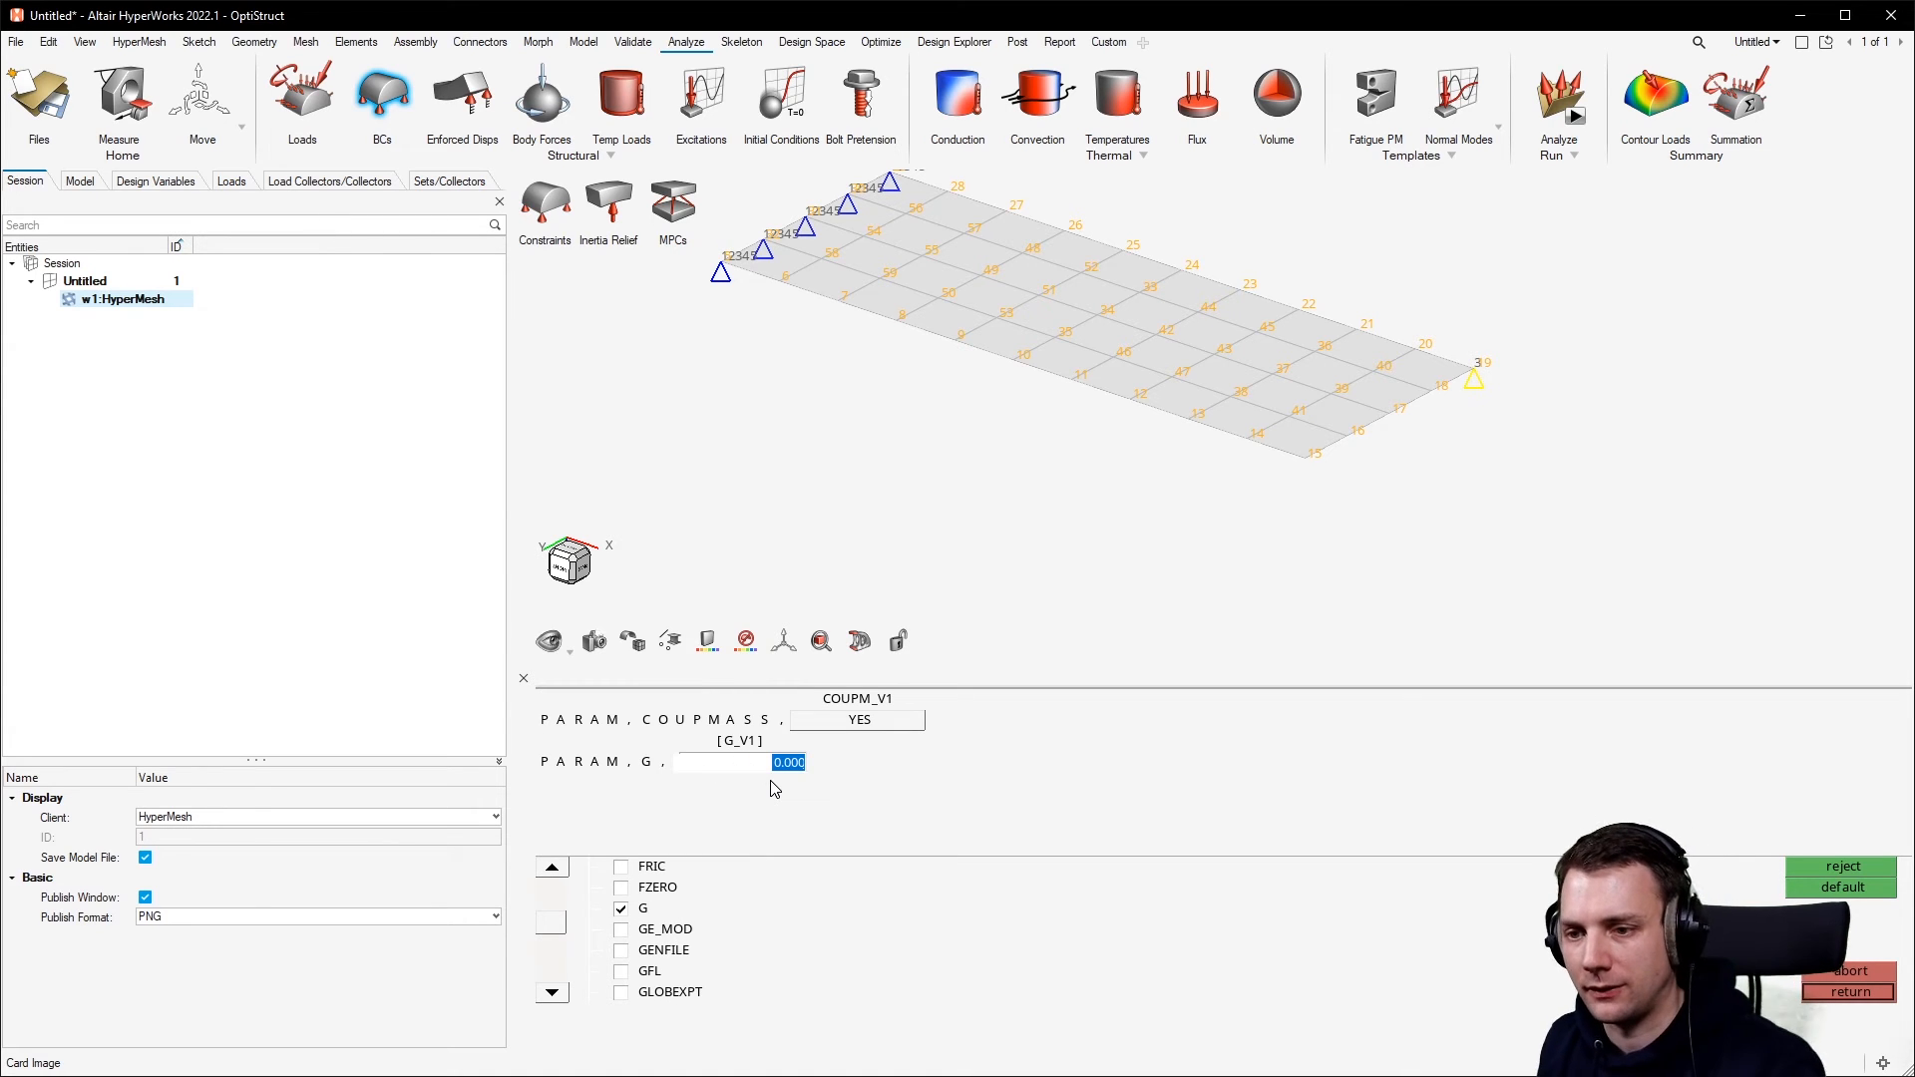
pyautogui.write('0.')
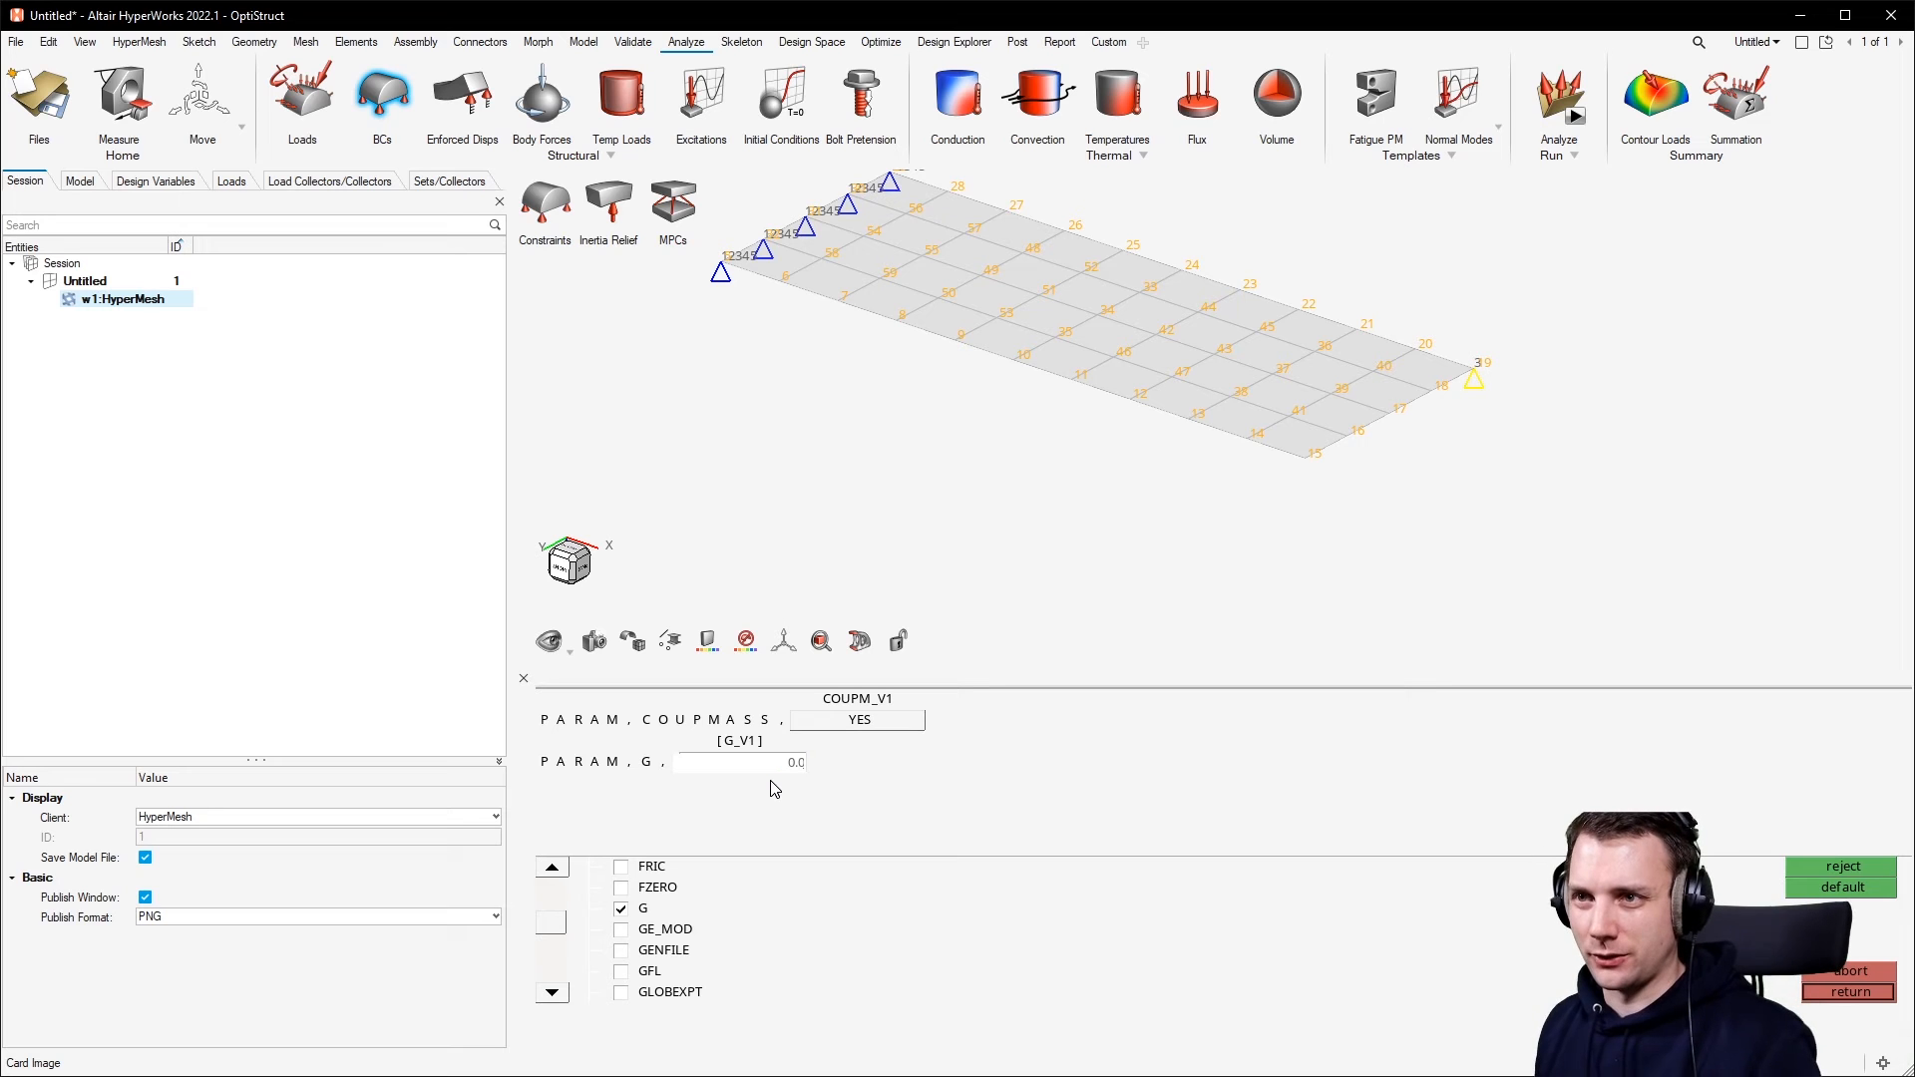
pyautogui.write('06')
pyautogui.press('Return')
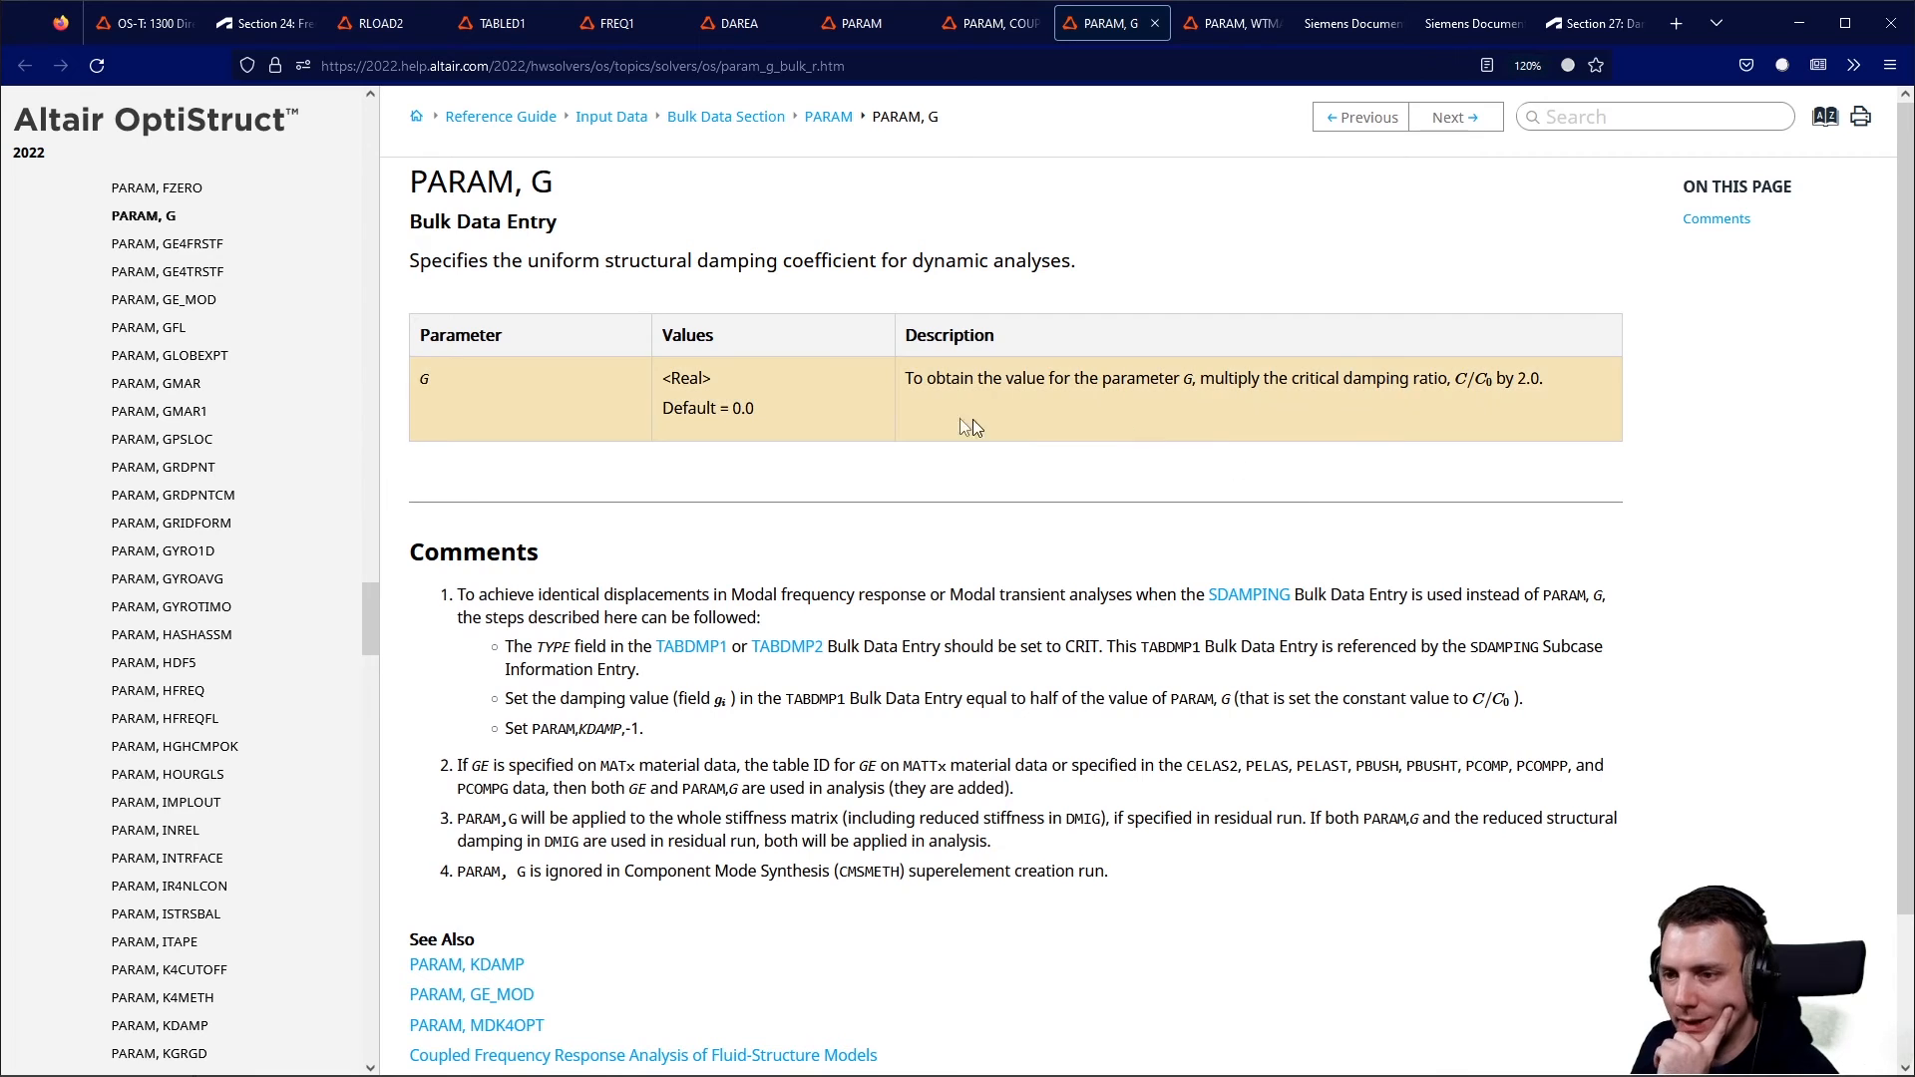
# Read the PARAM, G help page on deriving G from the critical damping ratio and its comments, then return to the OS-T: 1300 tutorial.
pyautogui.moveTo(1378, 379); pyautogui.dragTo(1520, 387)
pyautogui.click(1506, 384)
pyautogui.click(1569, 409)
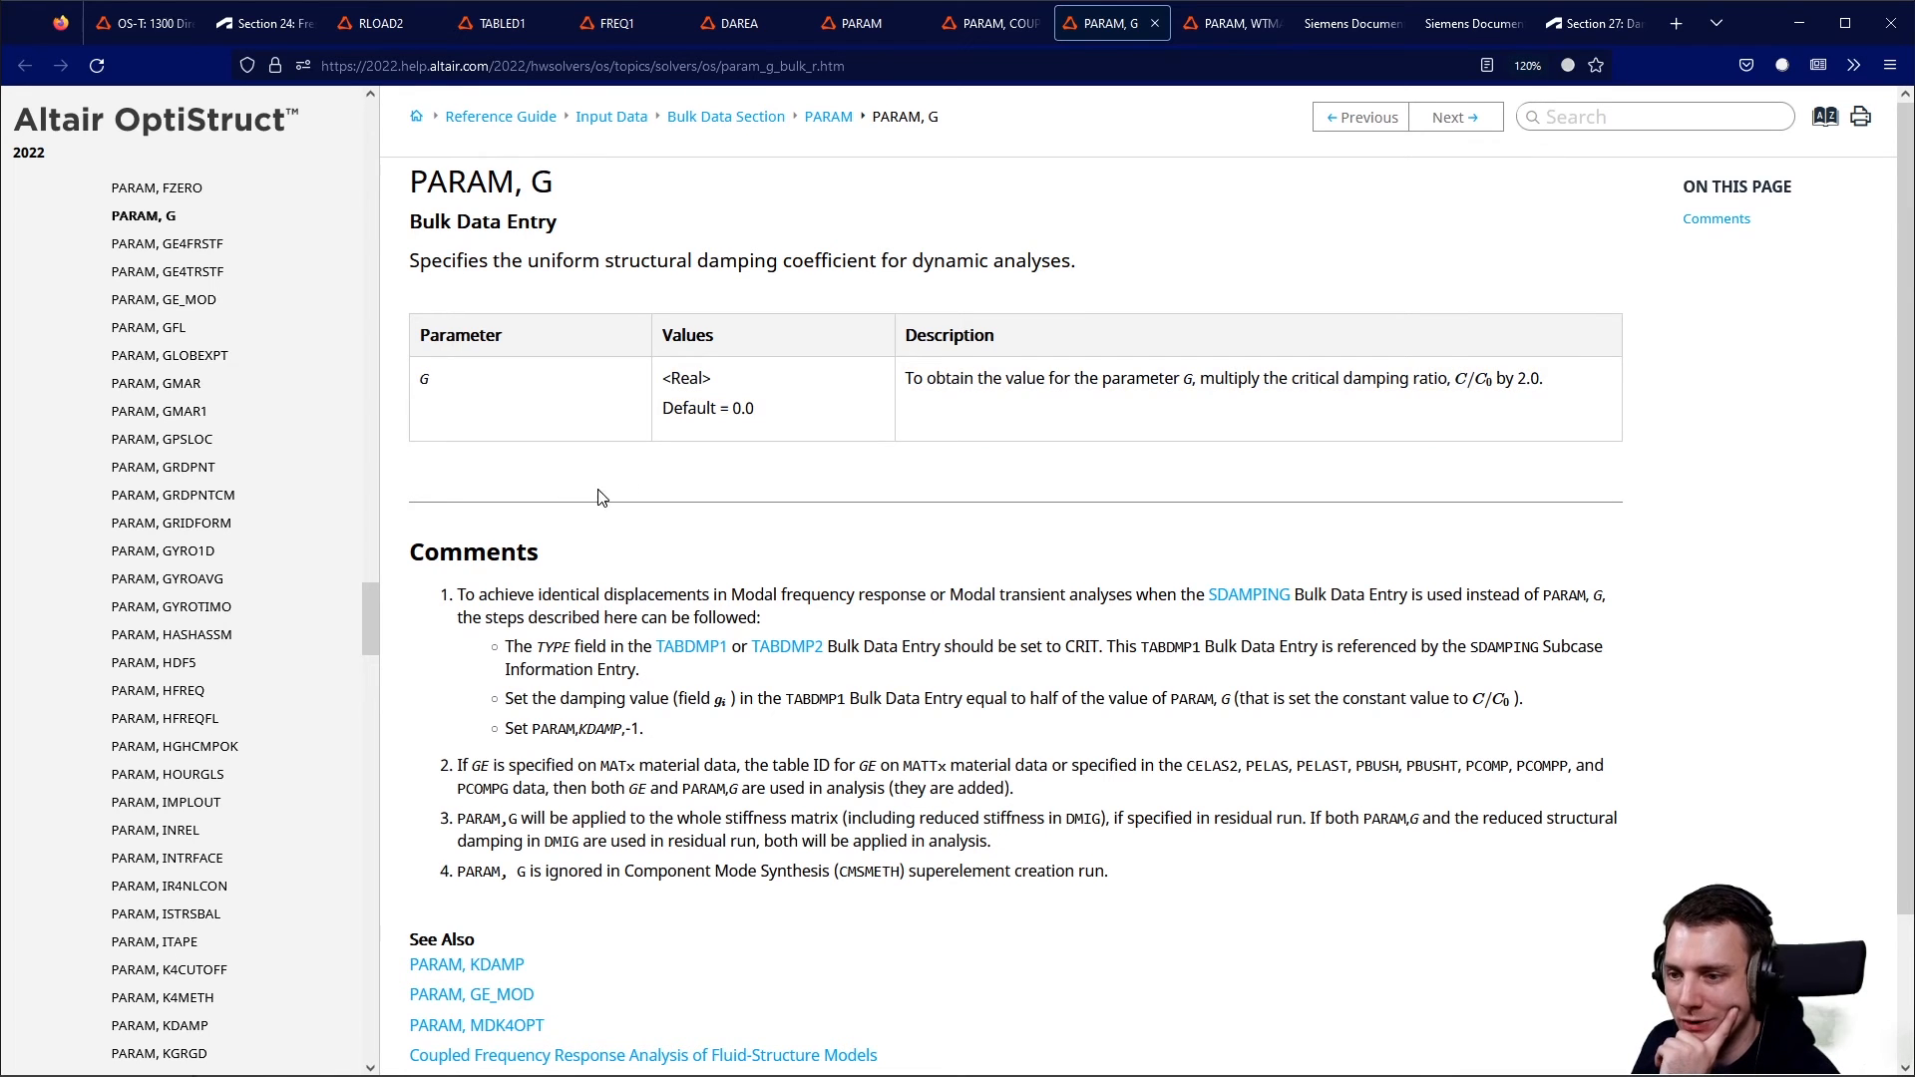
pyautogui.scroll(-2, 640, 519)
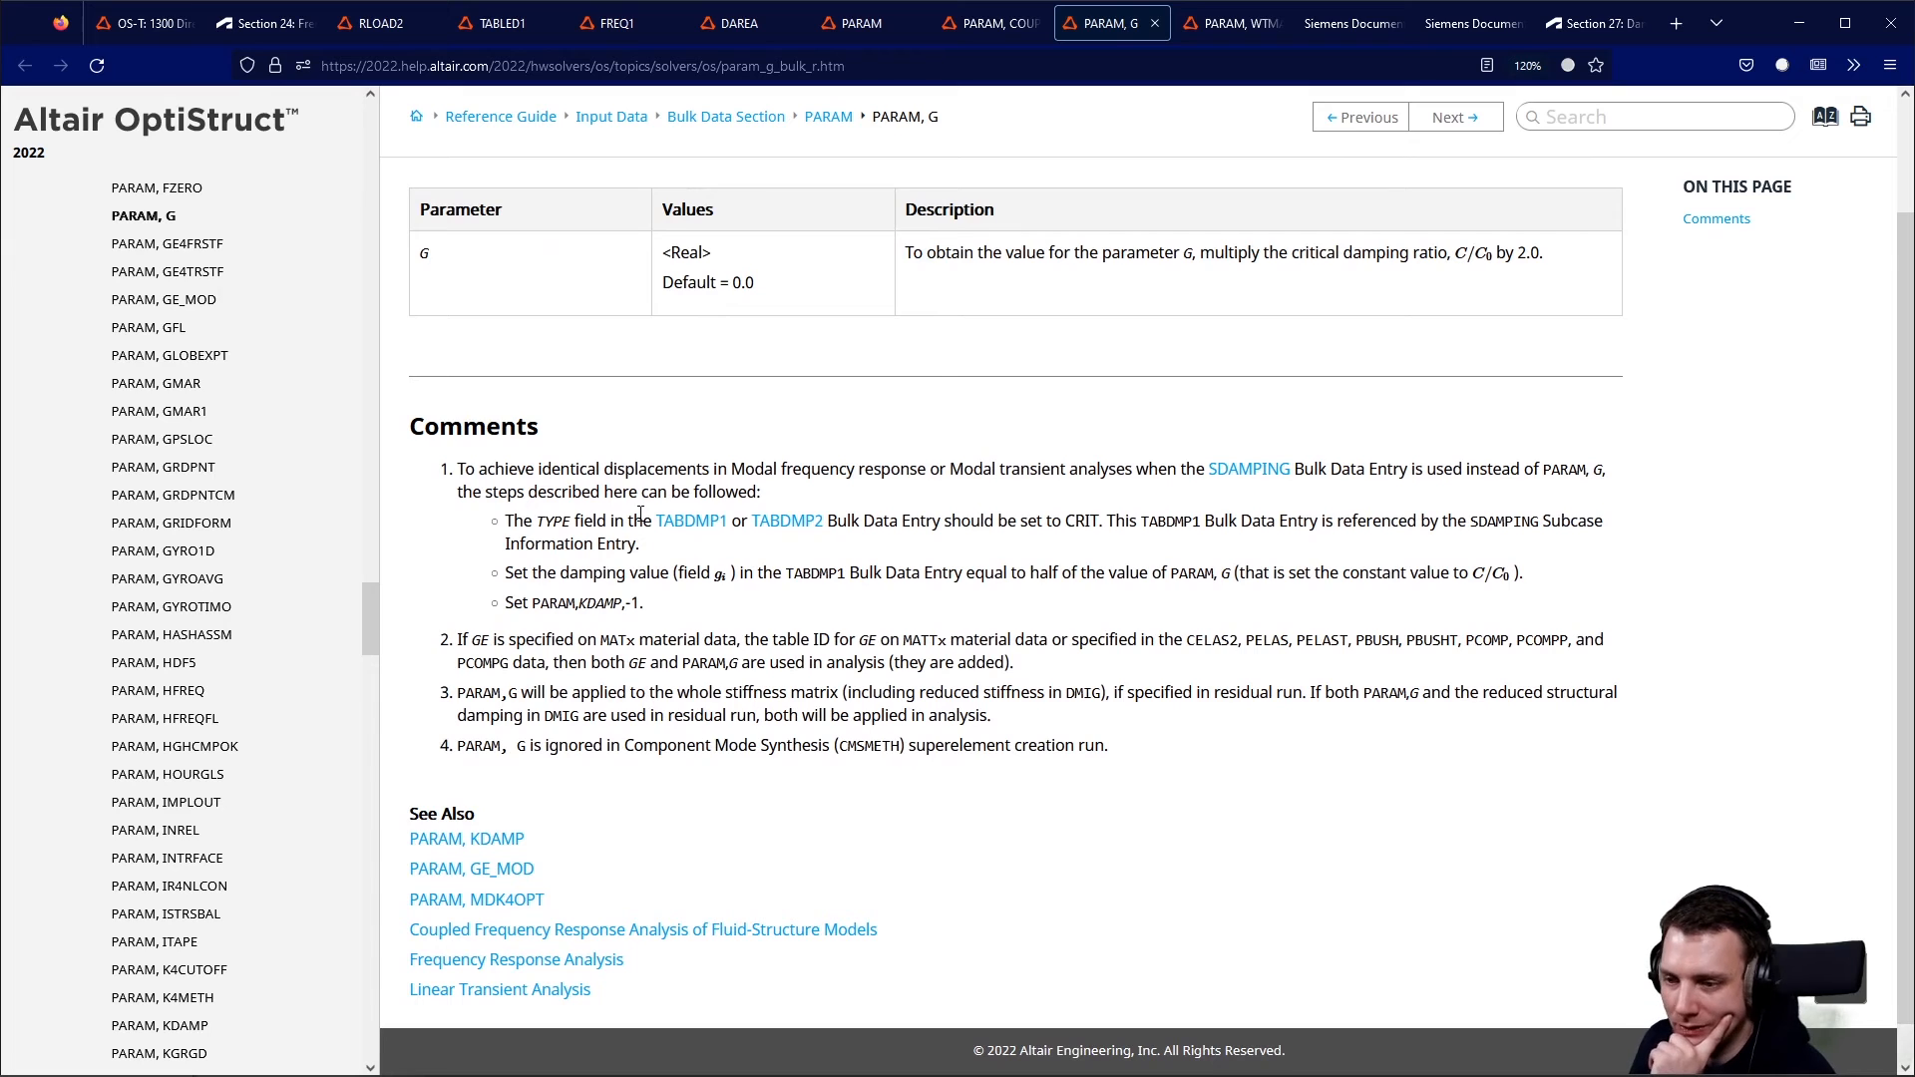
pyautogui.scroll(-1, 672, 471)
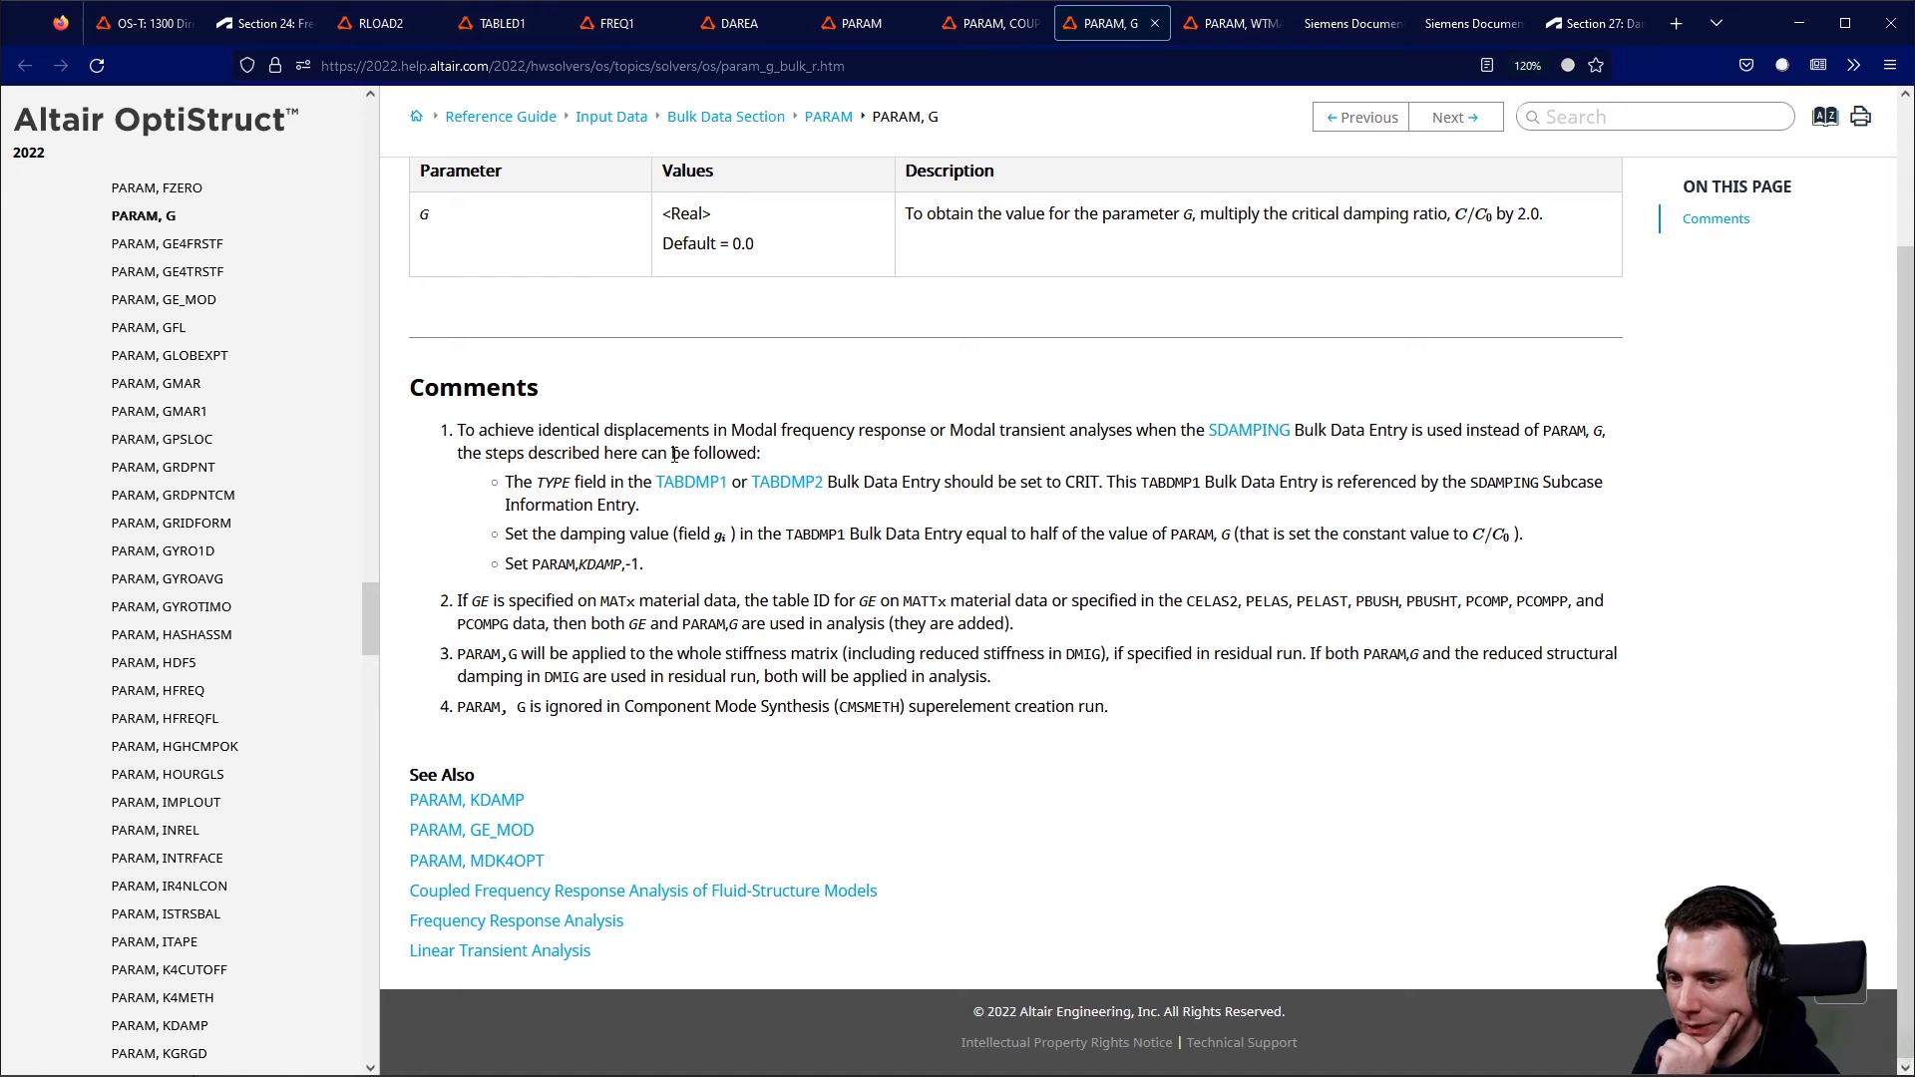
pyautogui.scroll(3, 974, 584)
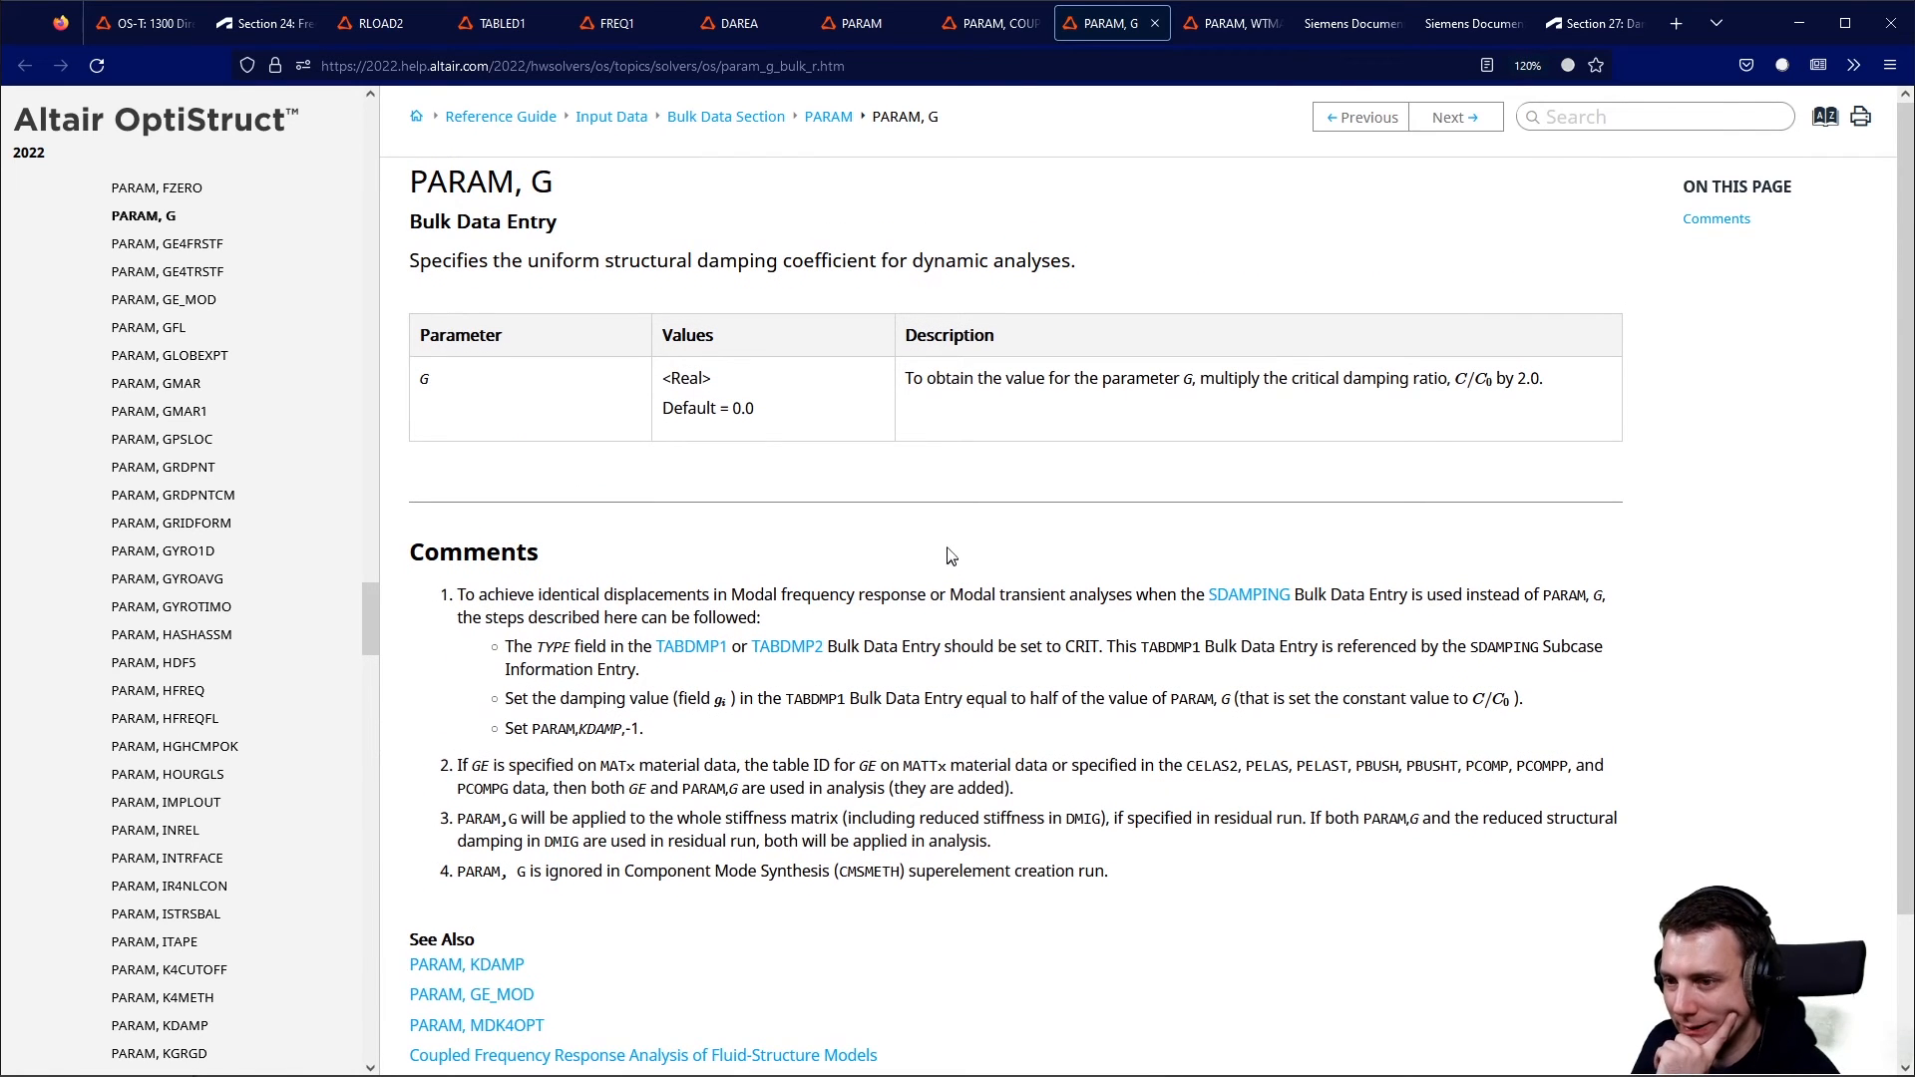
pyautogui.scroll(-2, 1297, 449)
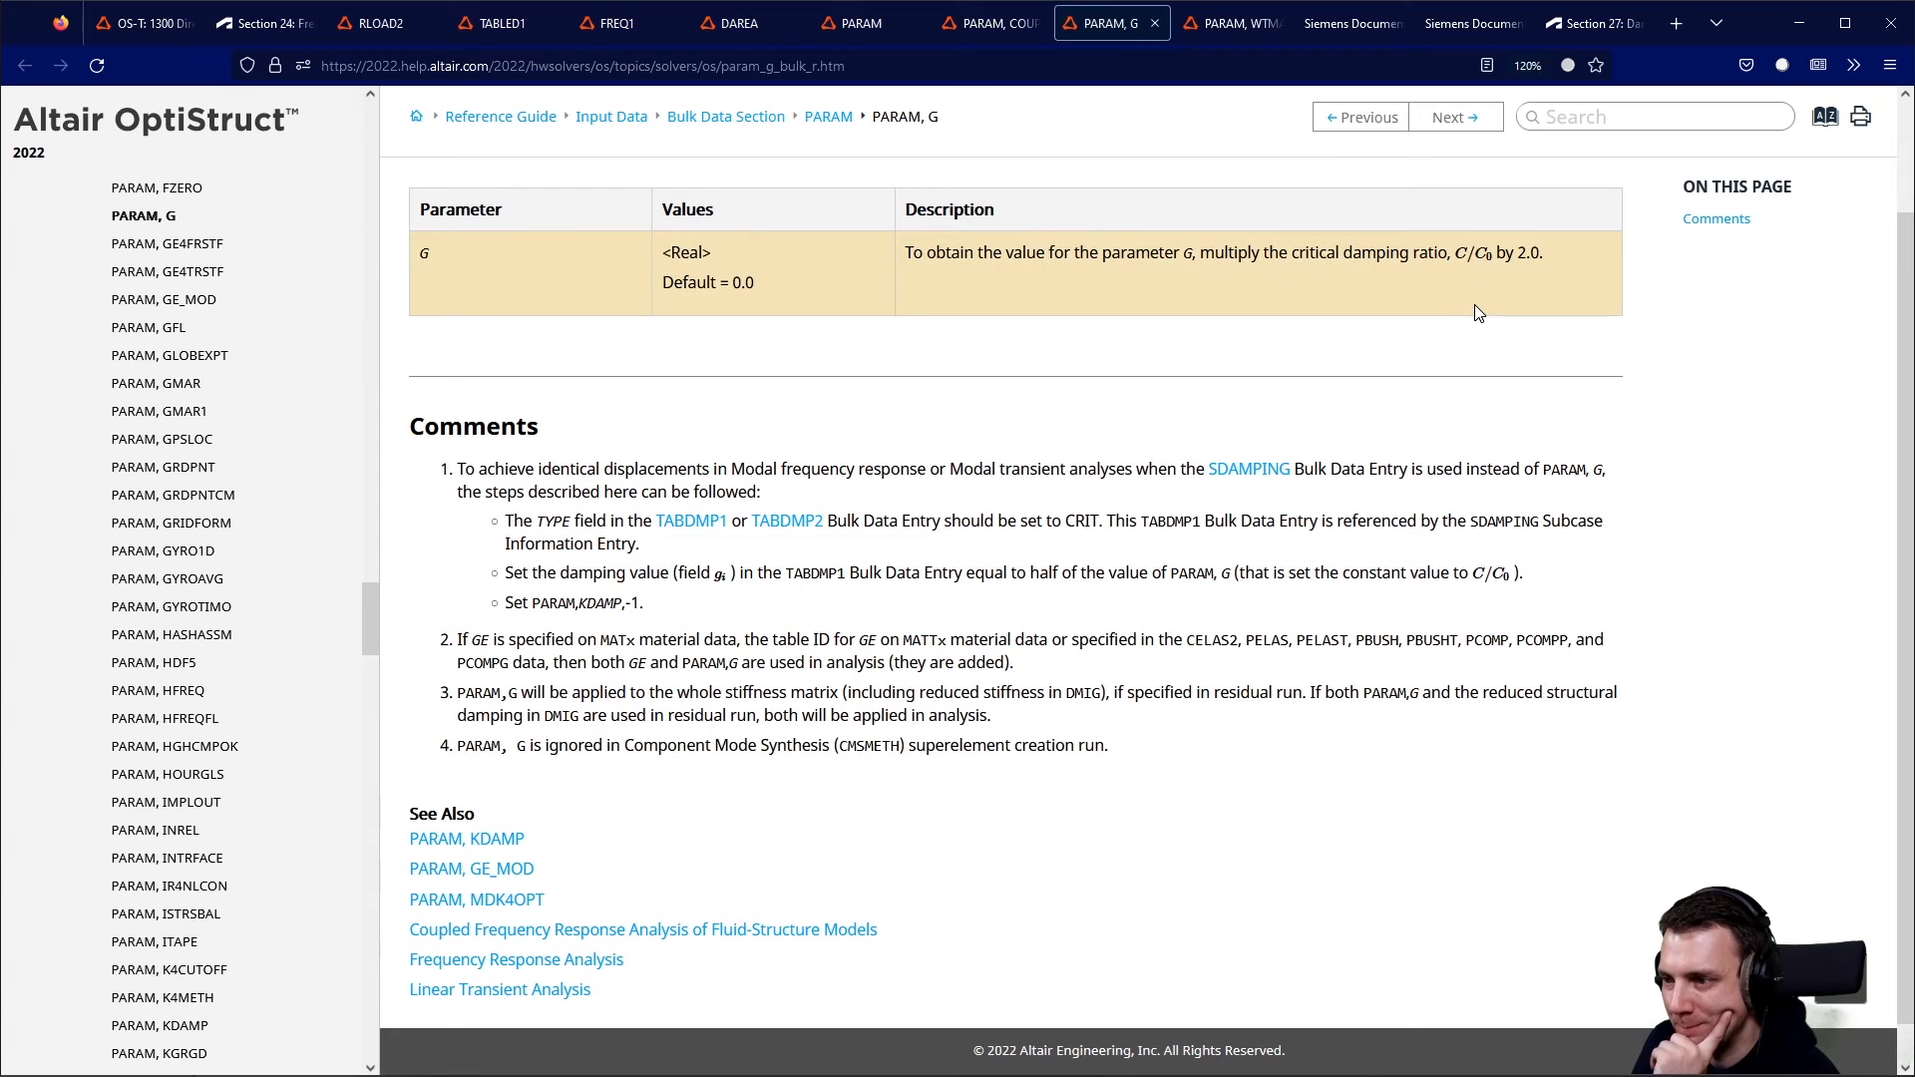
pyautogui.moveTo(757, 664); pyautogui.dragTo(1019, 662)
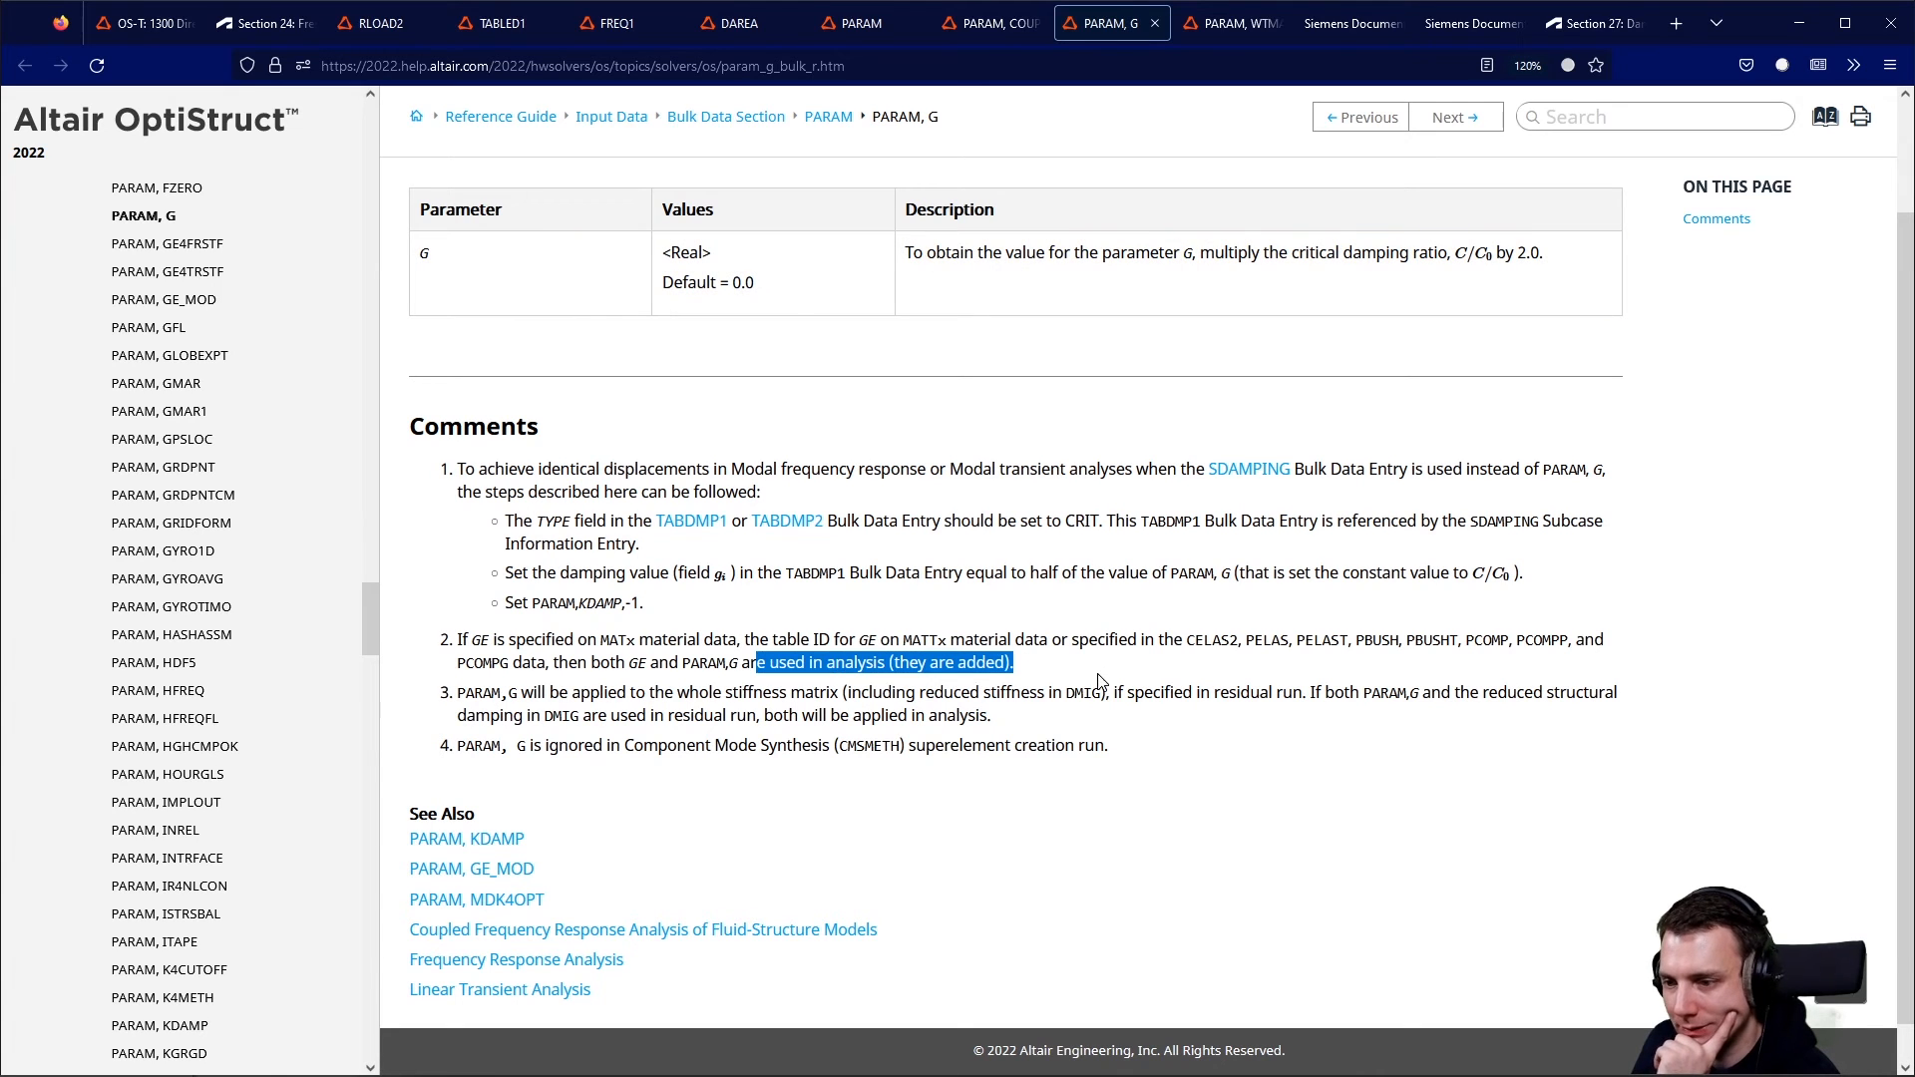
pyautogui.moveTo(1451, 253); pyautogui.dragTo(1498, 253)
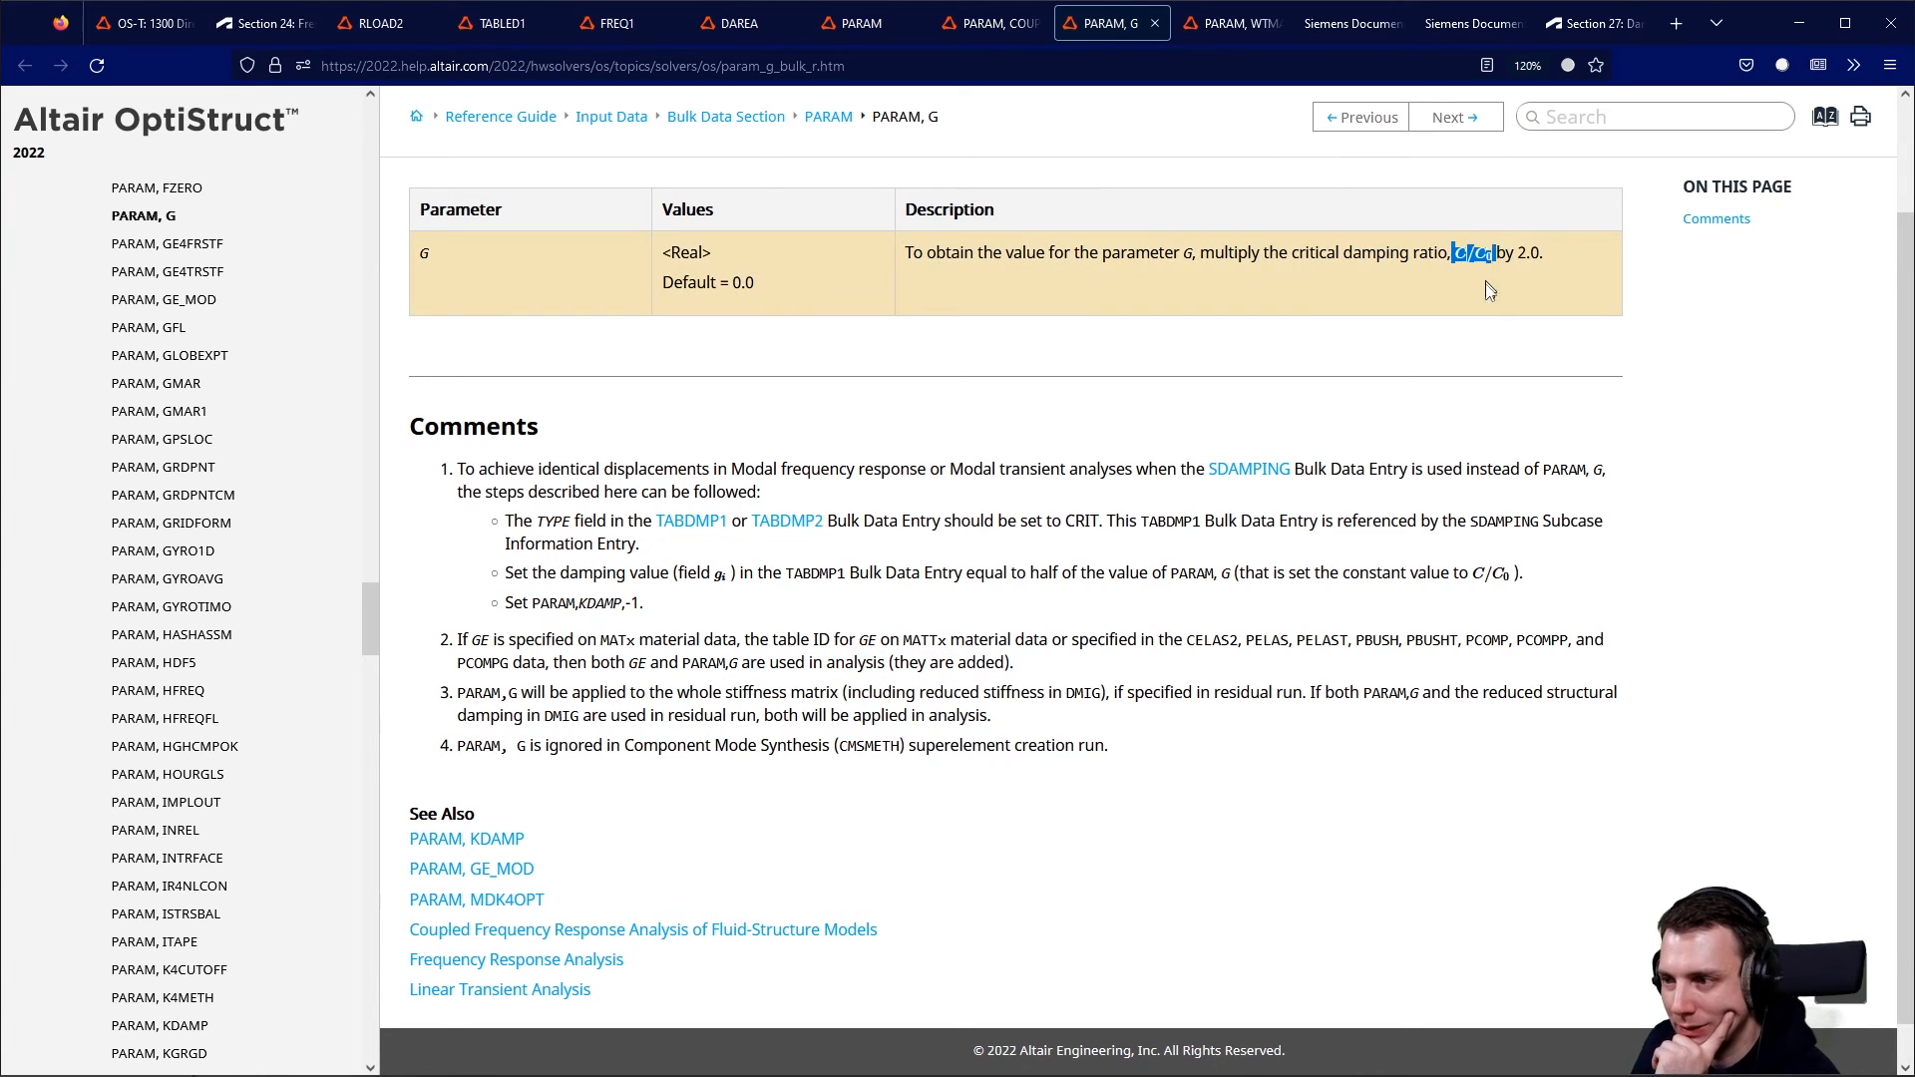
pyautogui.scroll(-1, 848, 578)
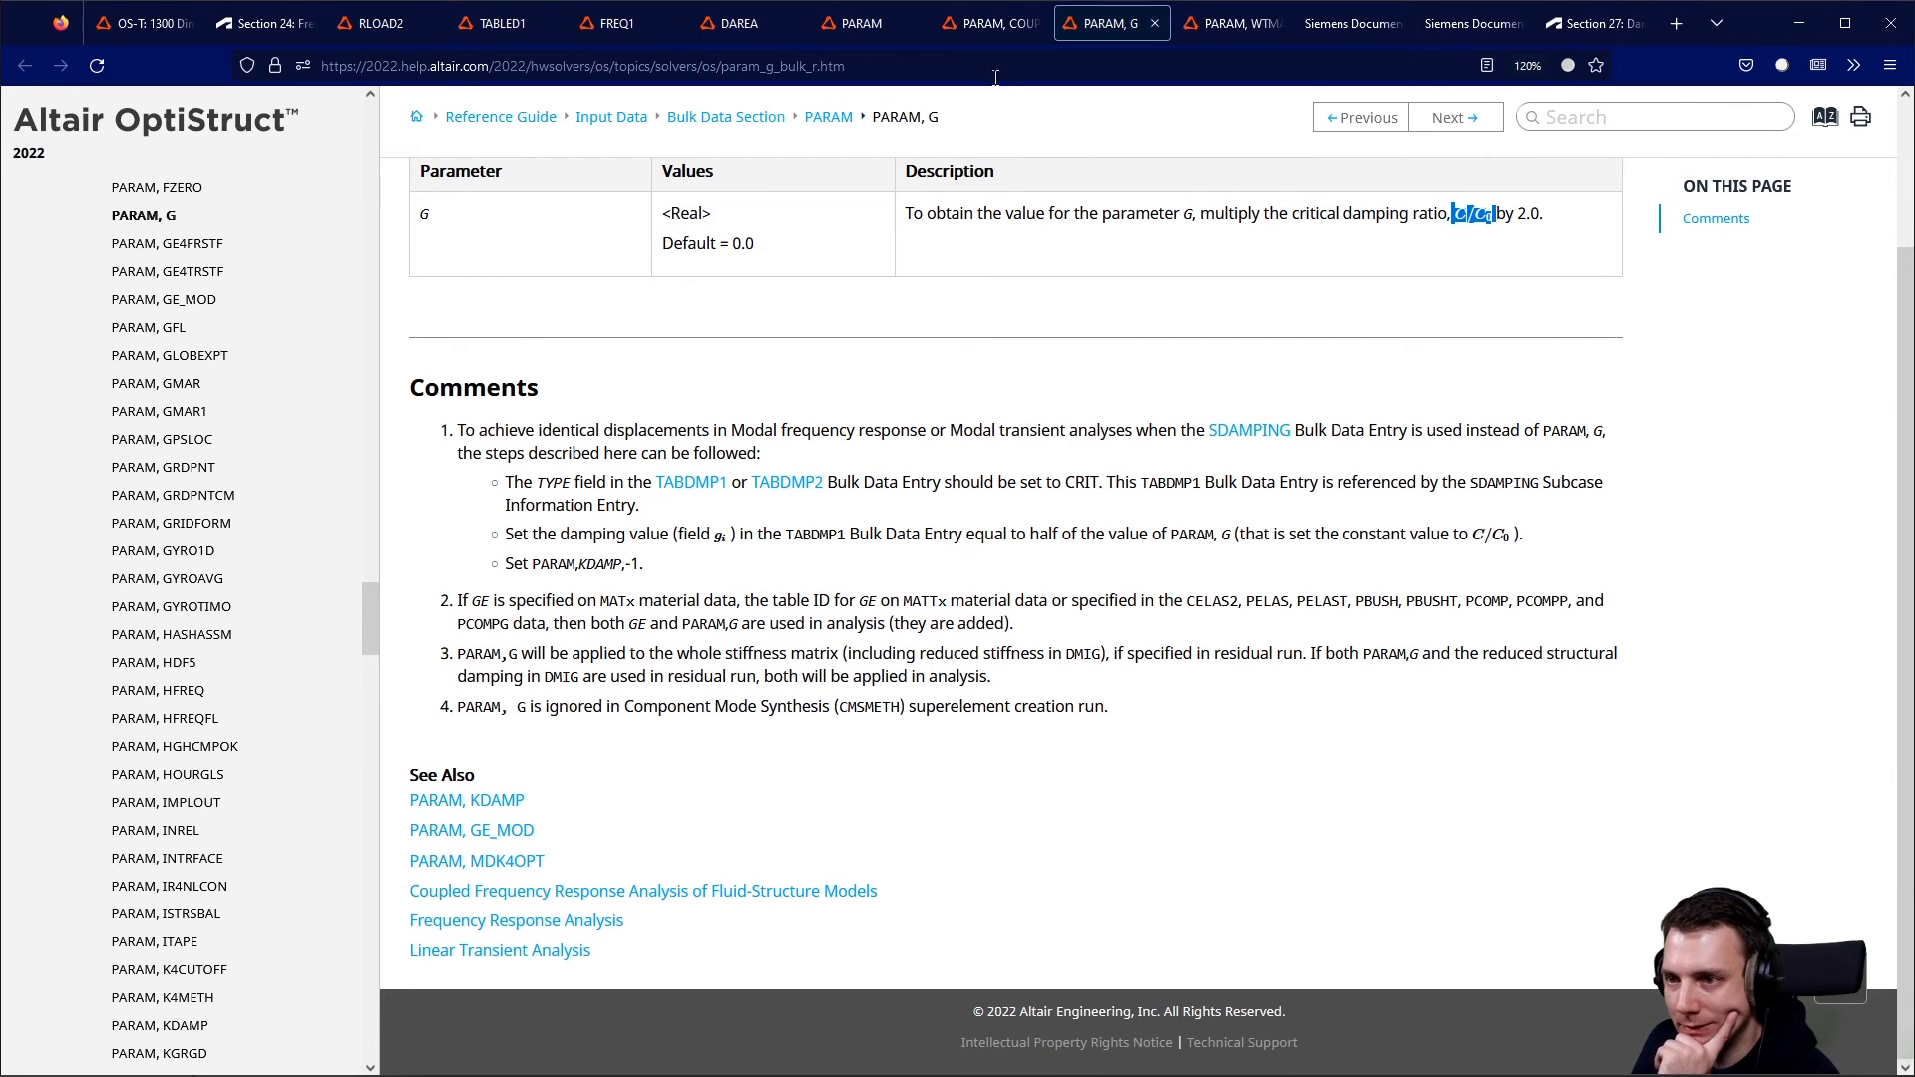
pyautogui.click(995, 23)
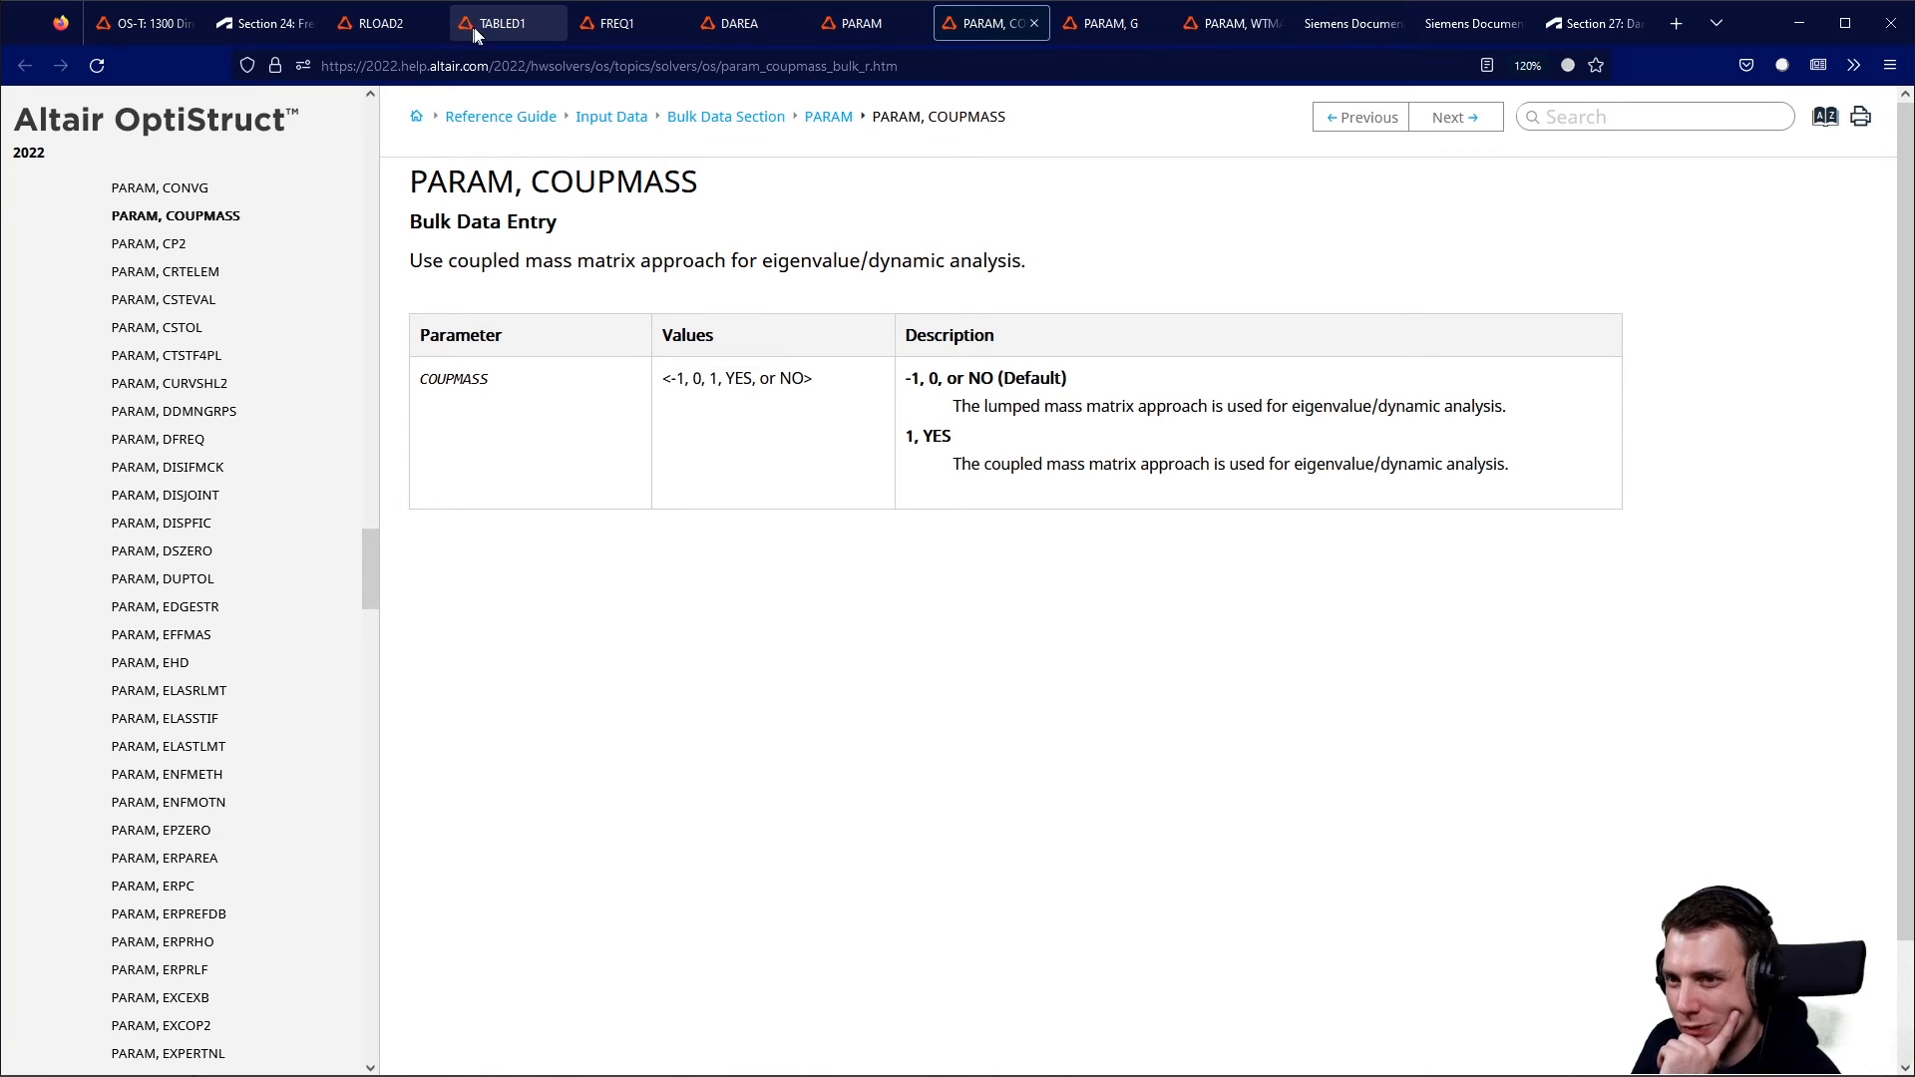
pyautogui.click(152, 23)
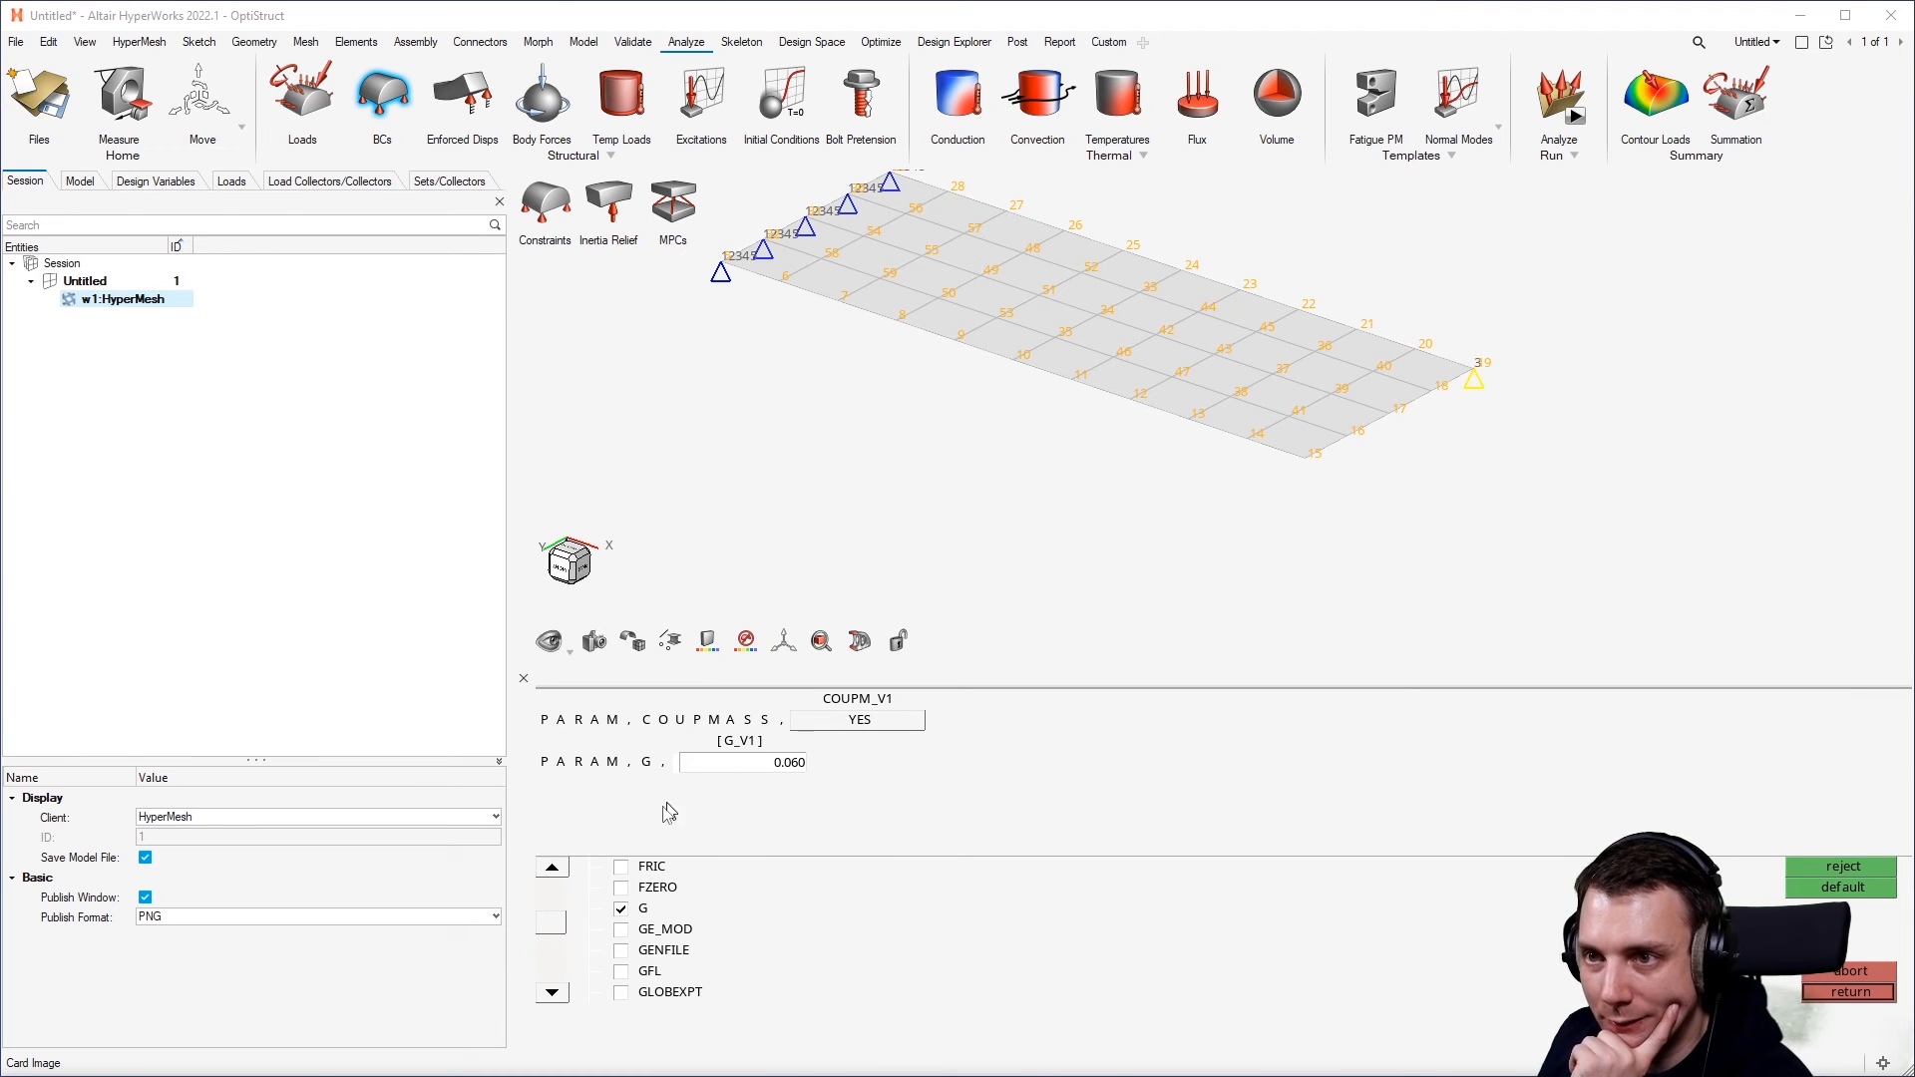
# Enable the WTMASS parameter in the PARAM control card and open its value for editing.
pyautogui.moveTo(550, 926); pyautogui.dragTo(558, 981)
pyautogui.click(623, 950)
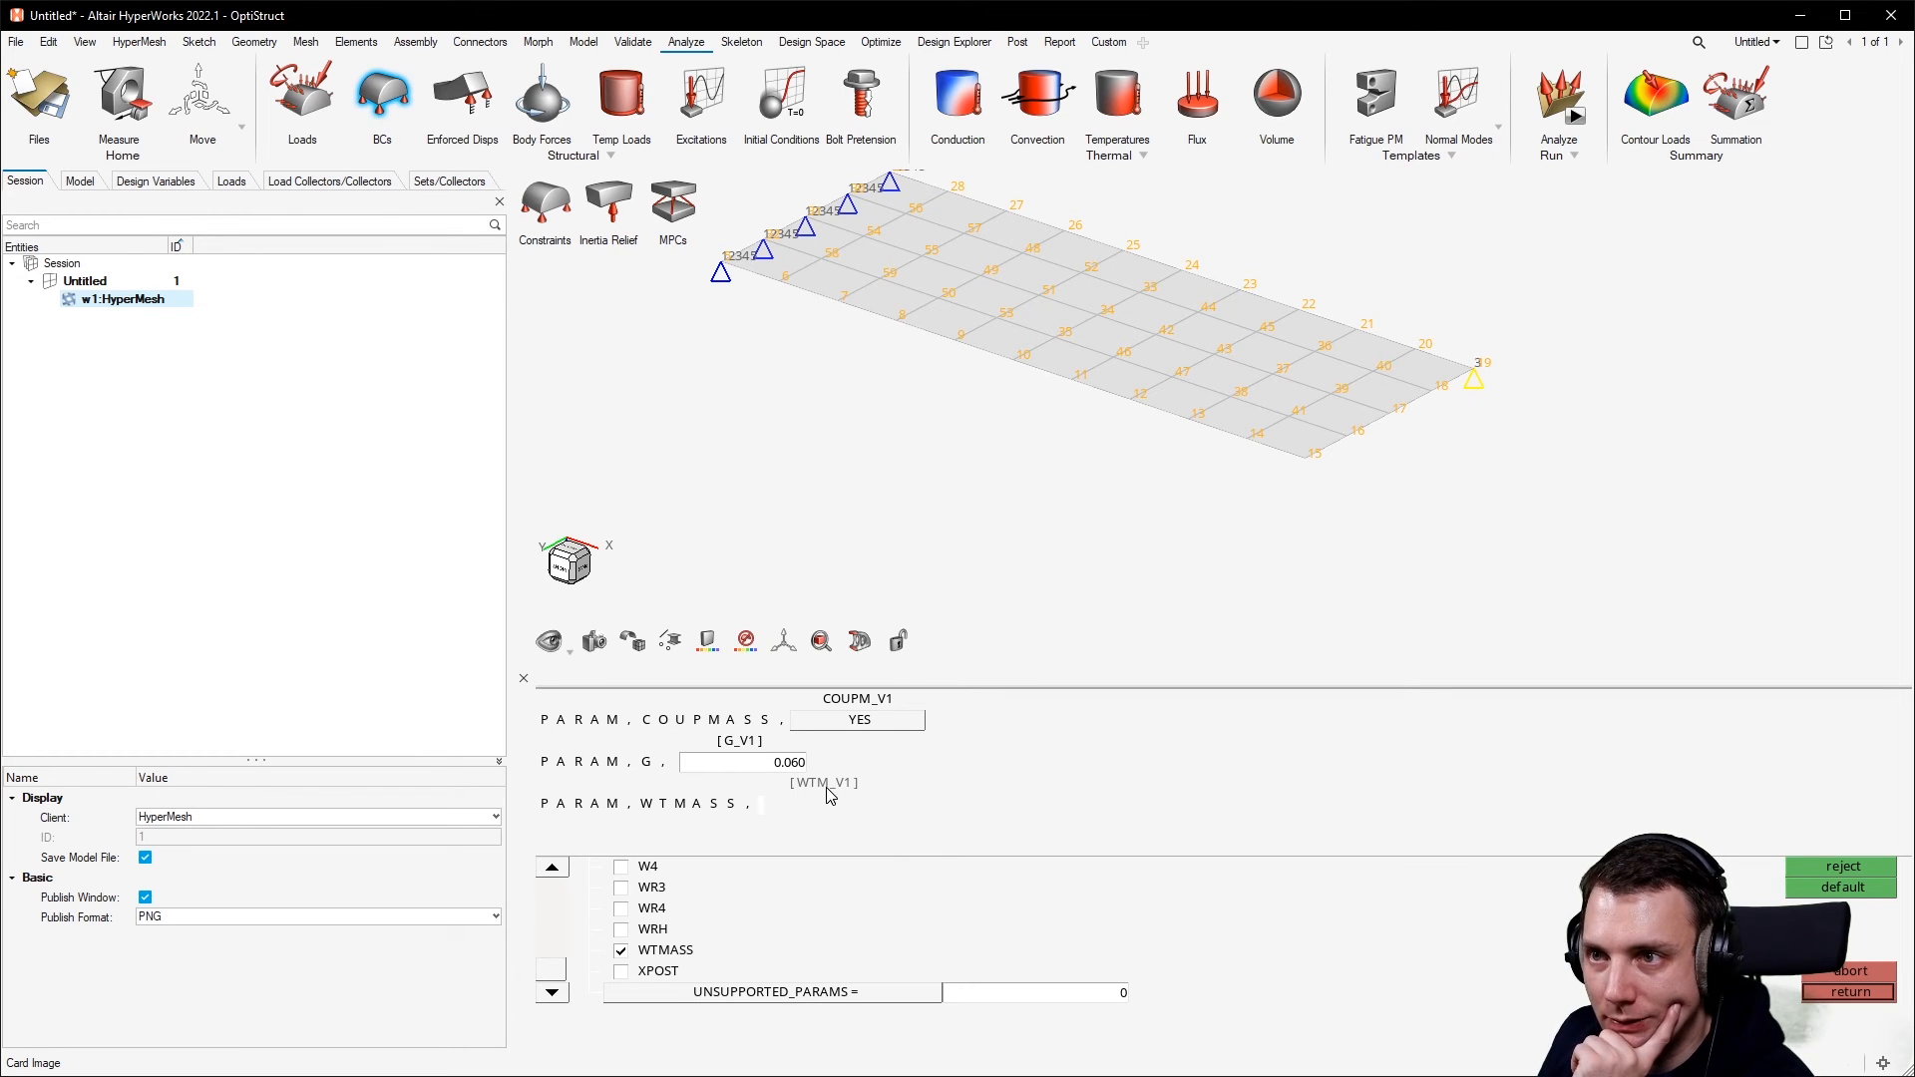
pyautogui.click(882, 805)
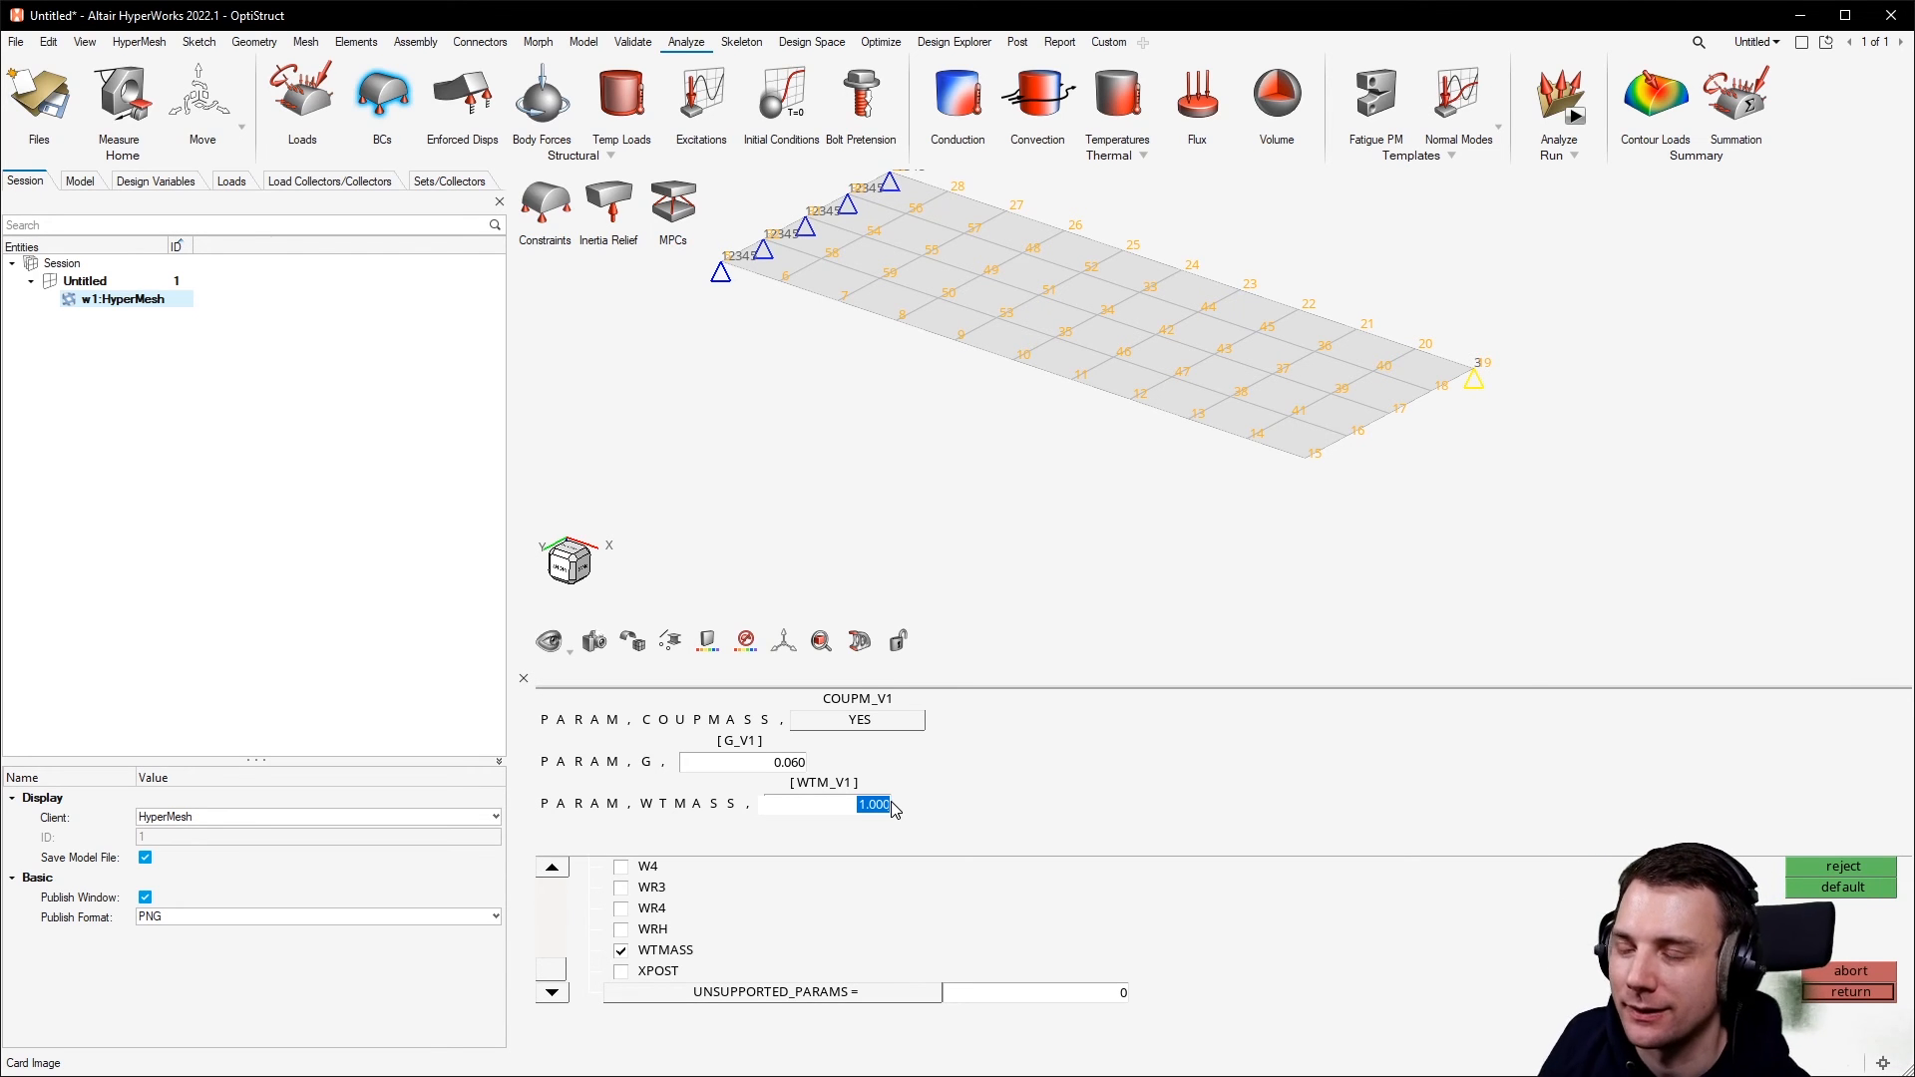
# Switch to the browser and read the NX 9 Help page on the WTMASS parameter, then check the WTMASS value in the OS-T: 1300 tutorial.
pyautogui.hotkey('alt', 'Tab')
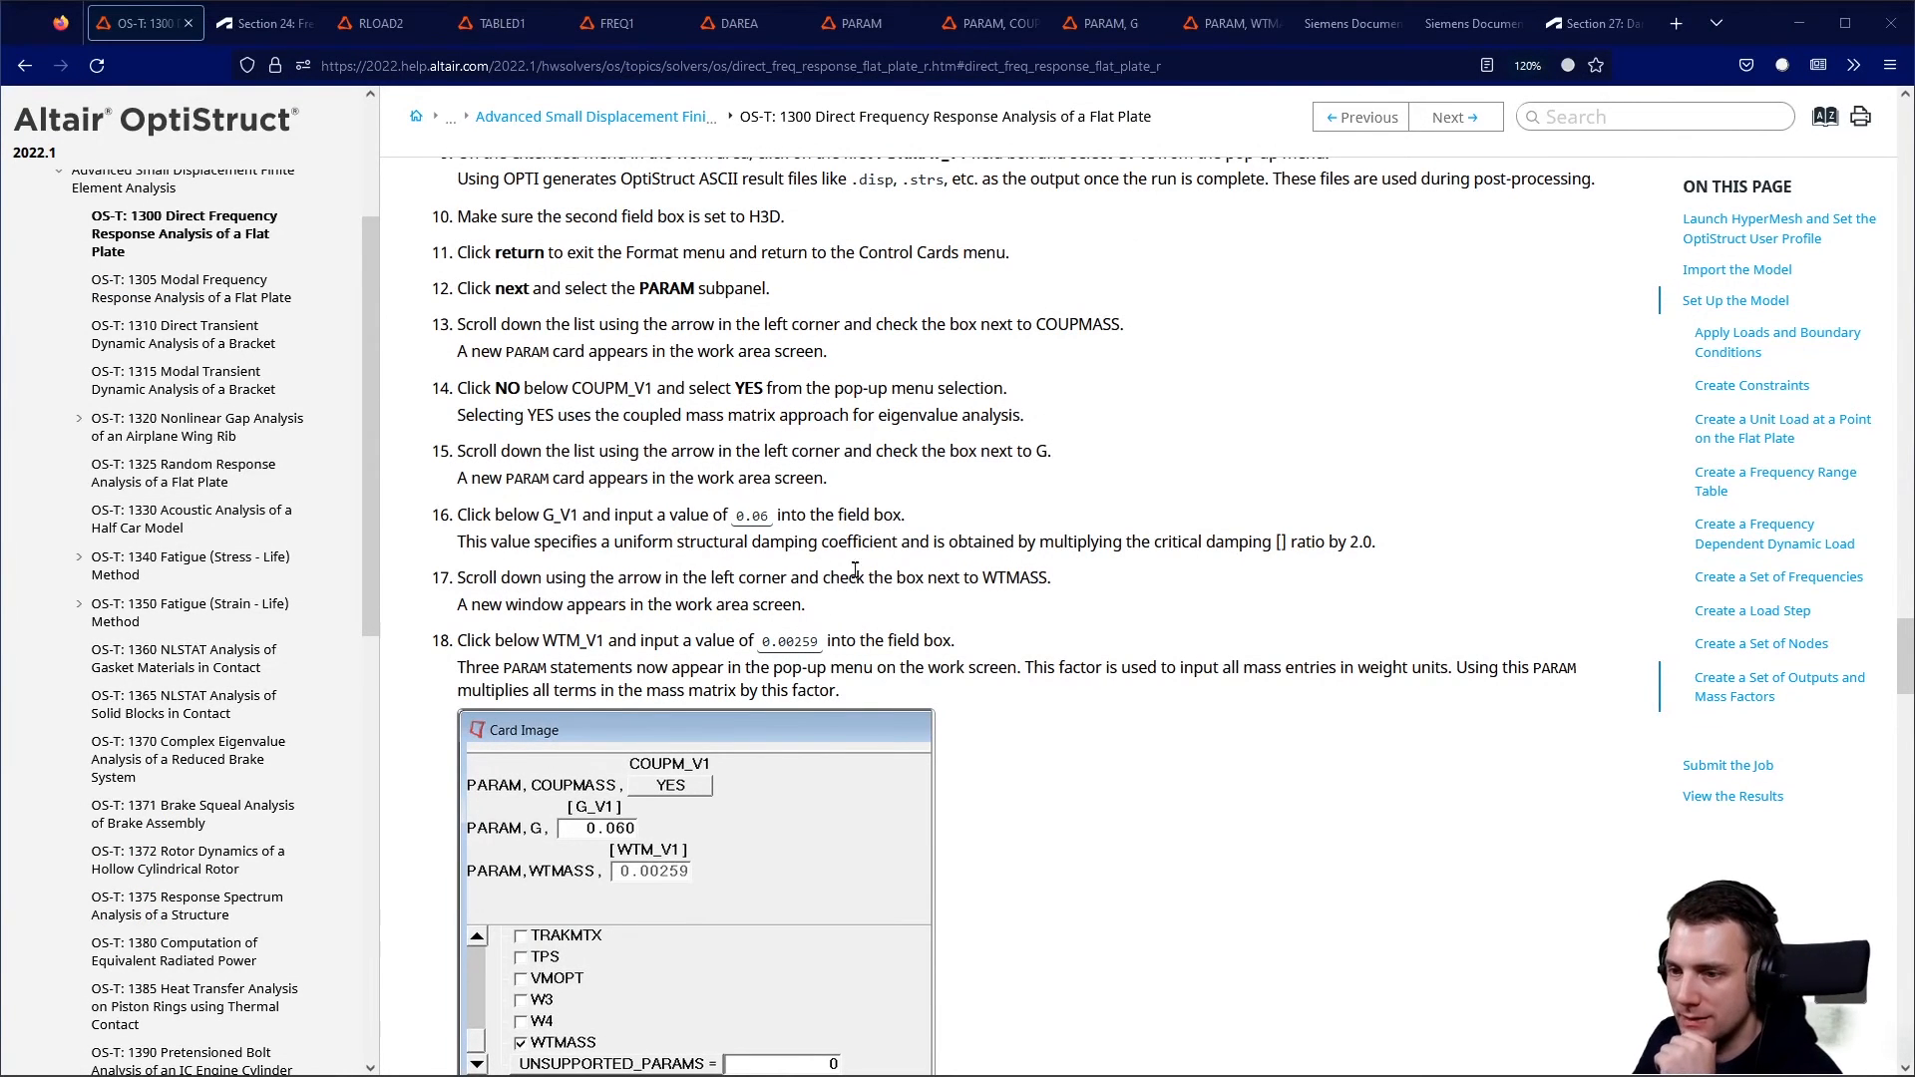
pyautogui.click(1464, 20)
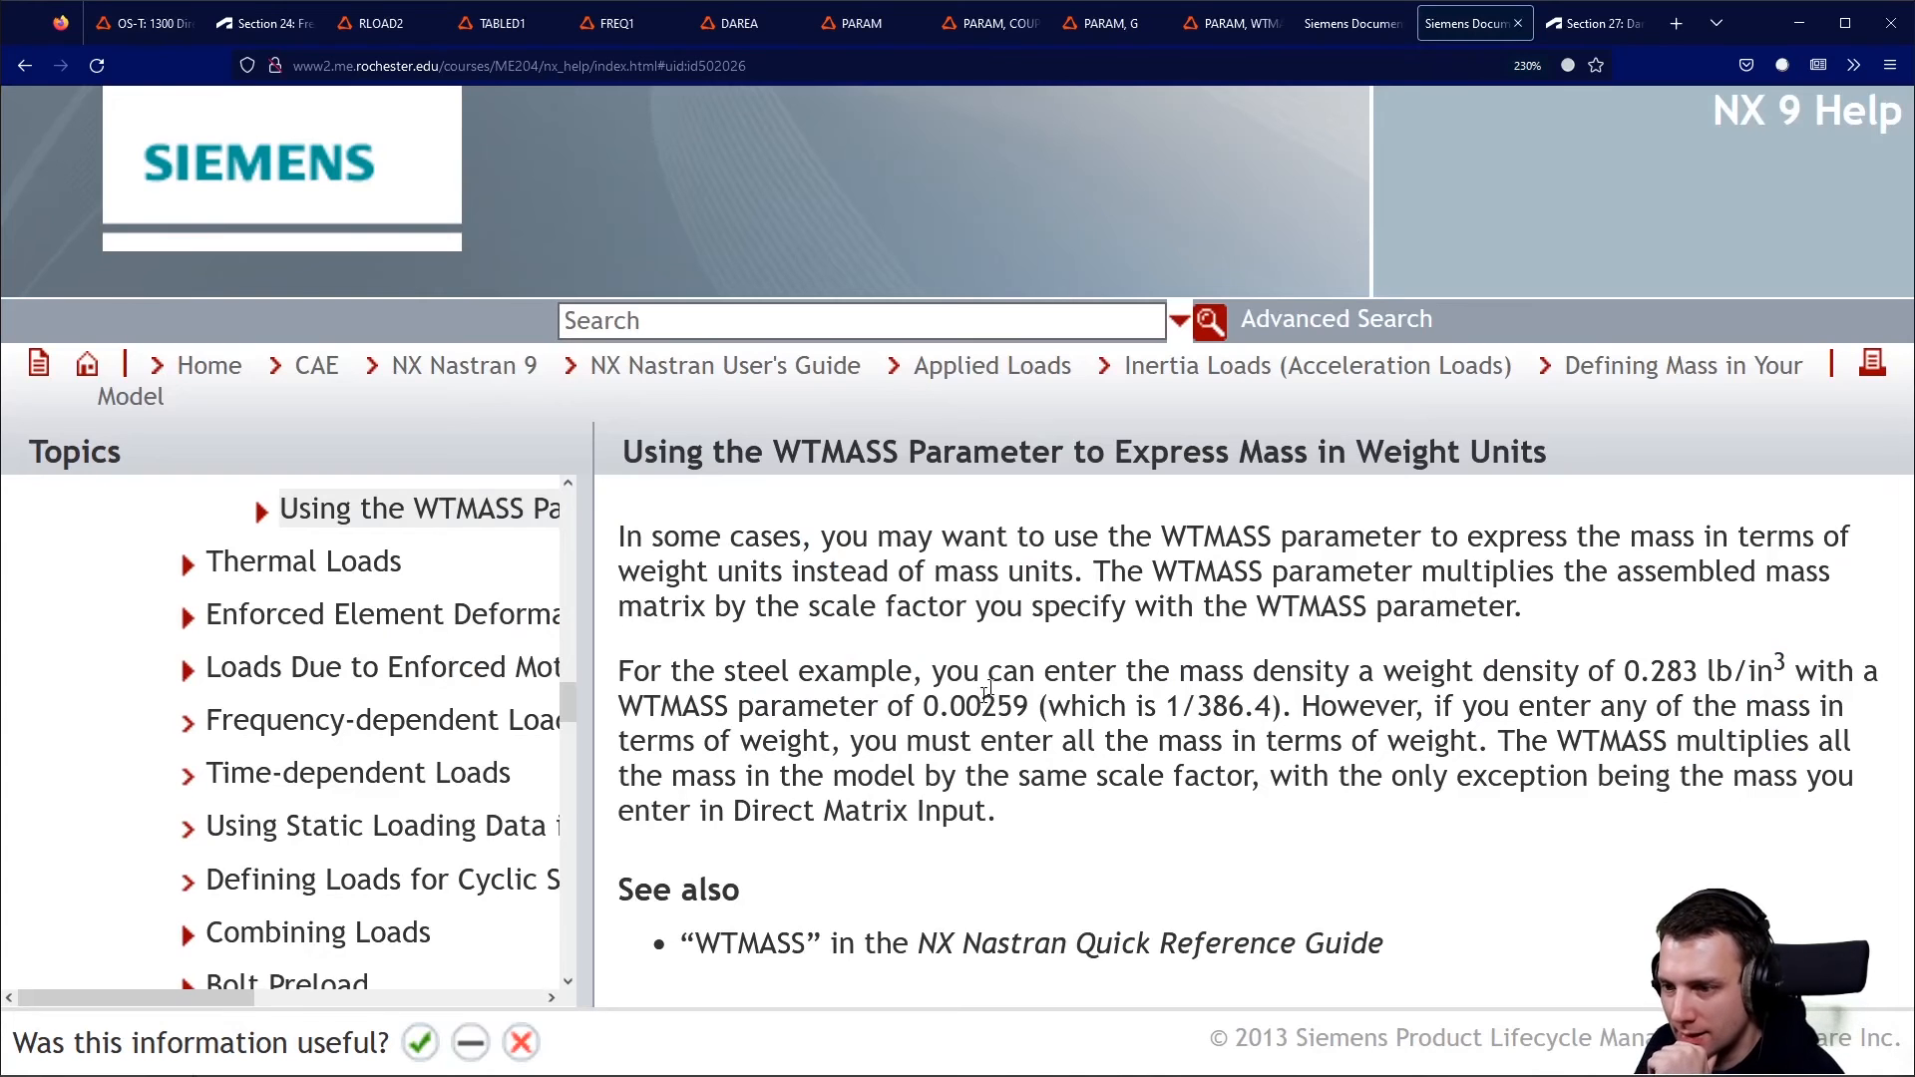
pyautogui.moveTo(718, 665); pyautogui.dragTo(1748, 670)
pyautogui.click(798, 690)
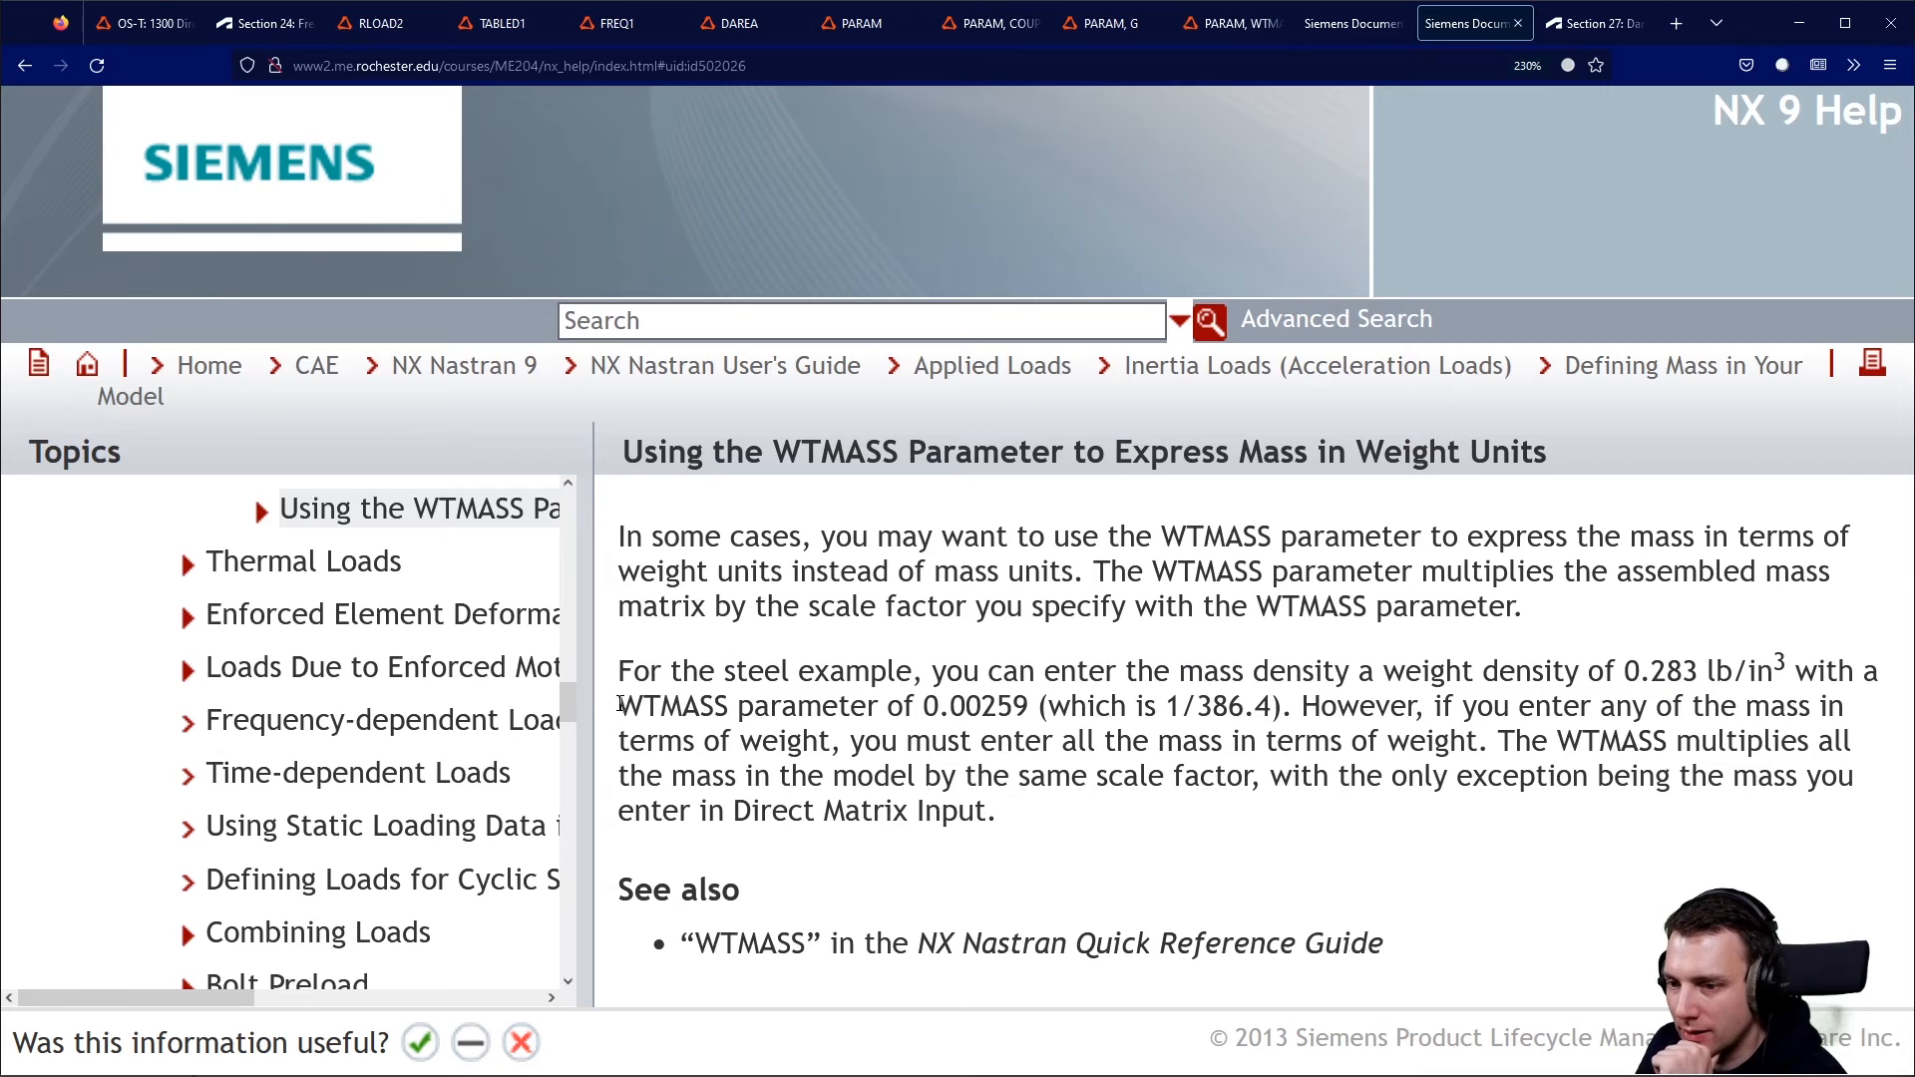
pyautogui.moveTo(618, 704); pyautogui.dragTo(771, 706)
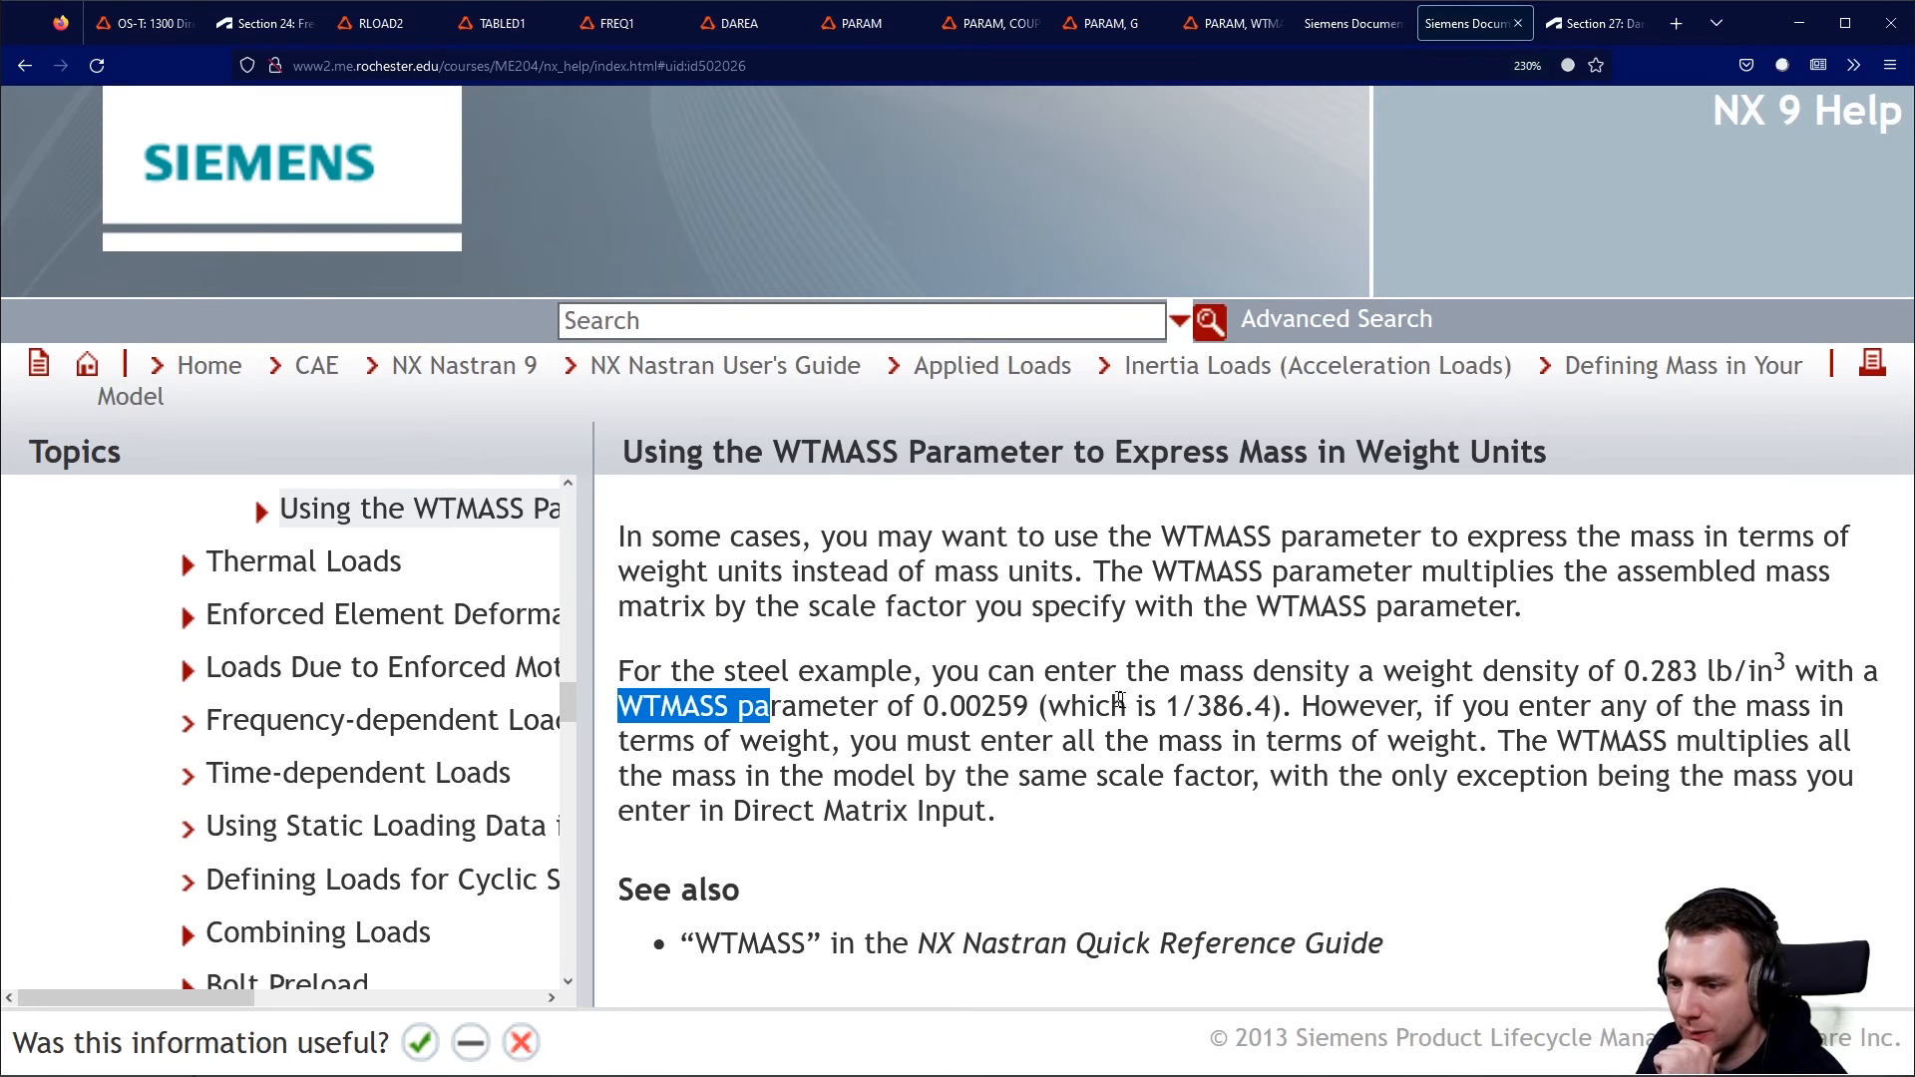
pyautogui.moveTo(916, 707); pyautogui.dragTo(1047, 705)
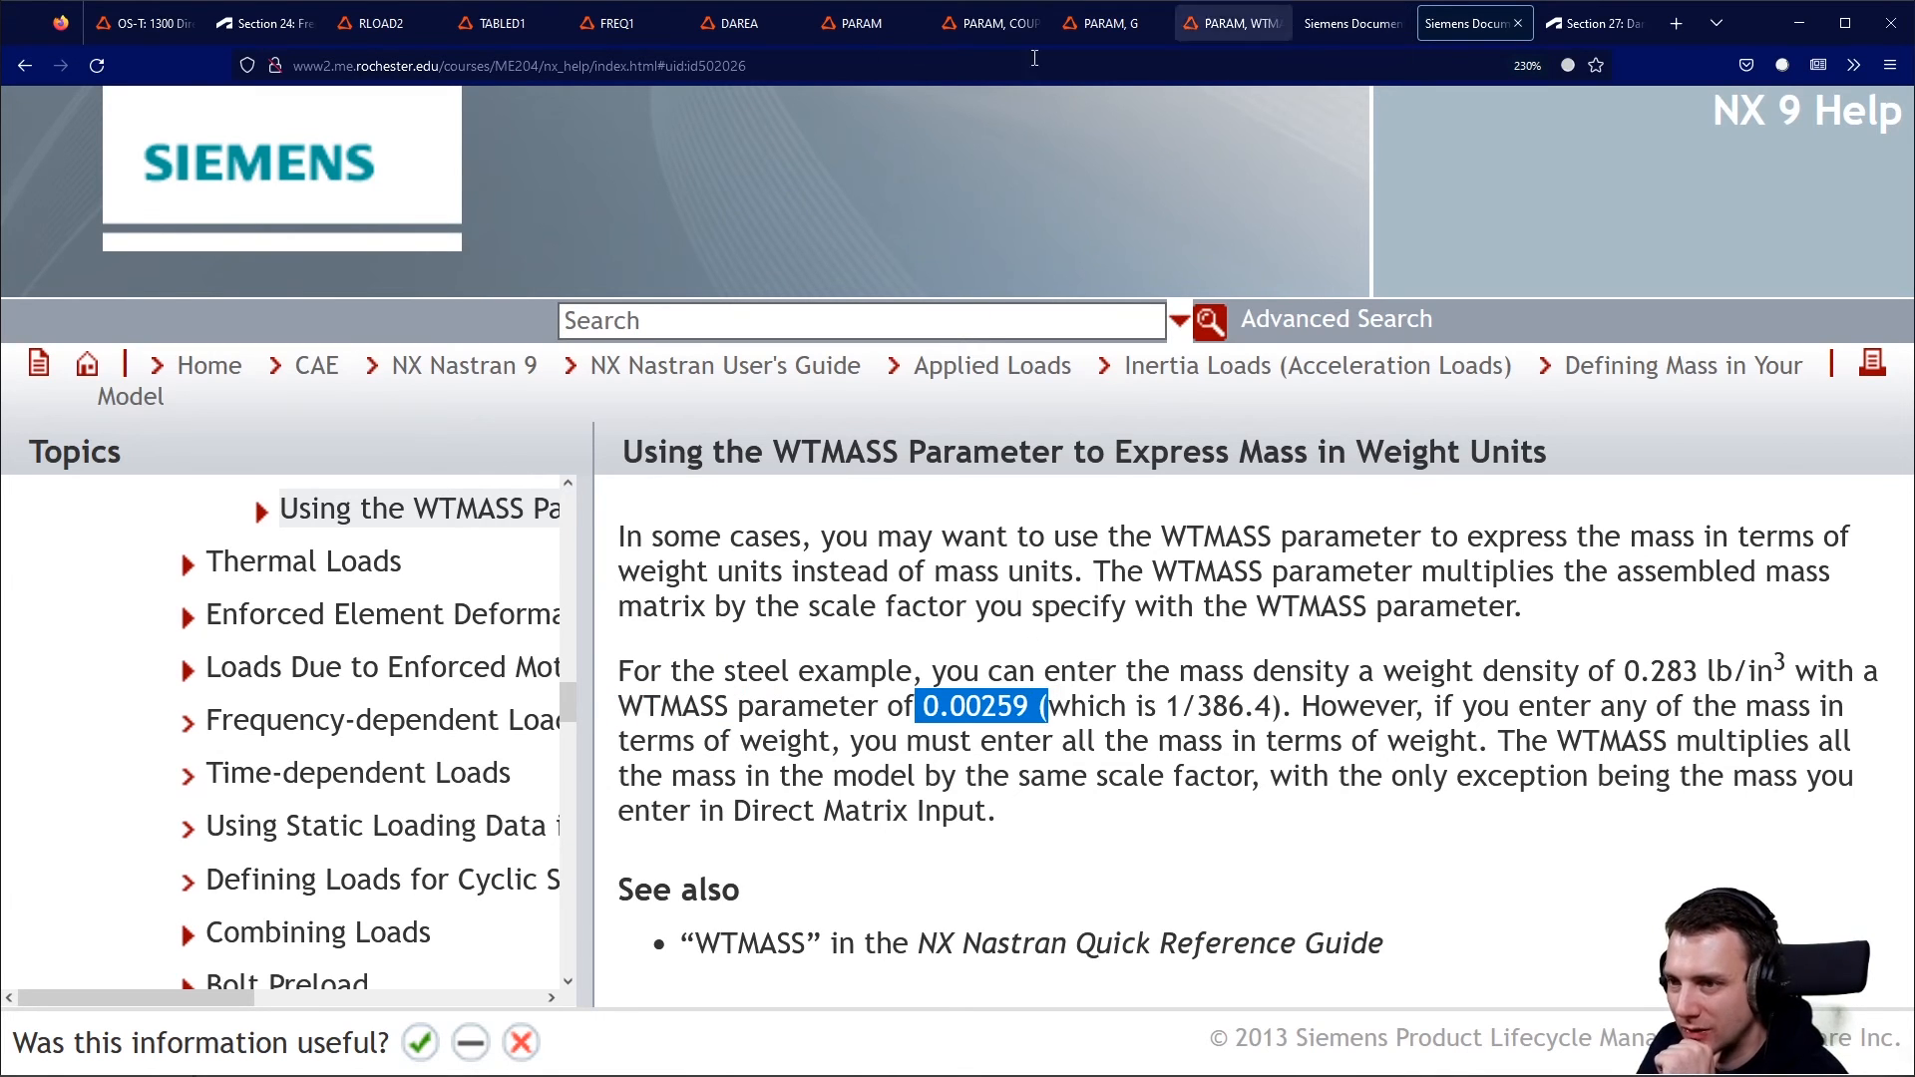
pyautogui.click(139, 23)
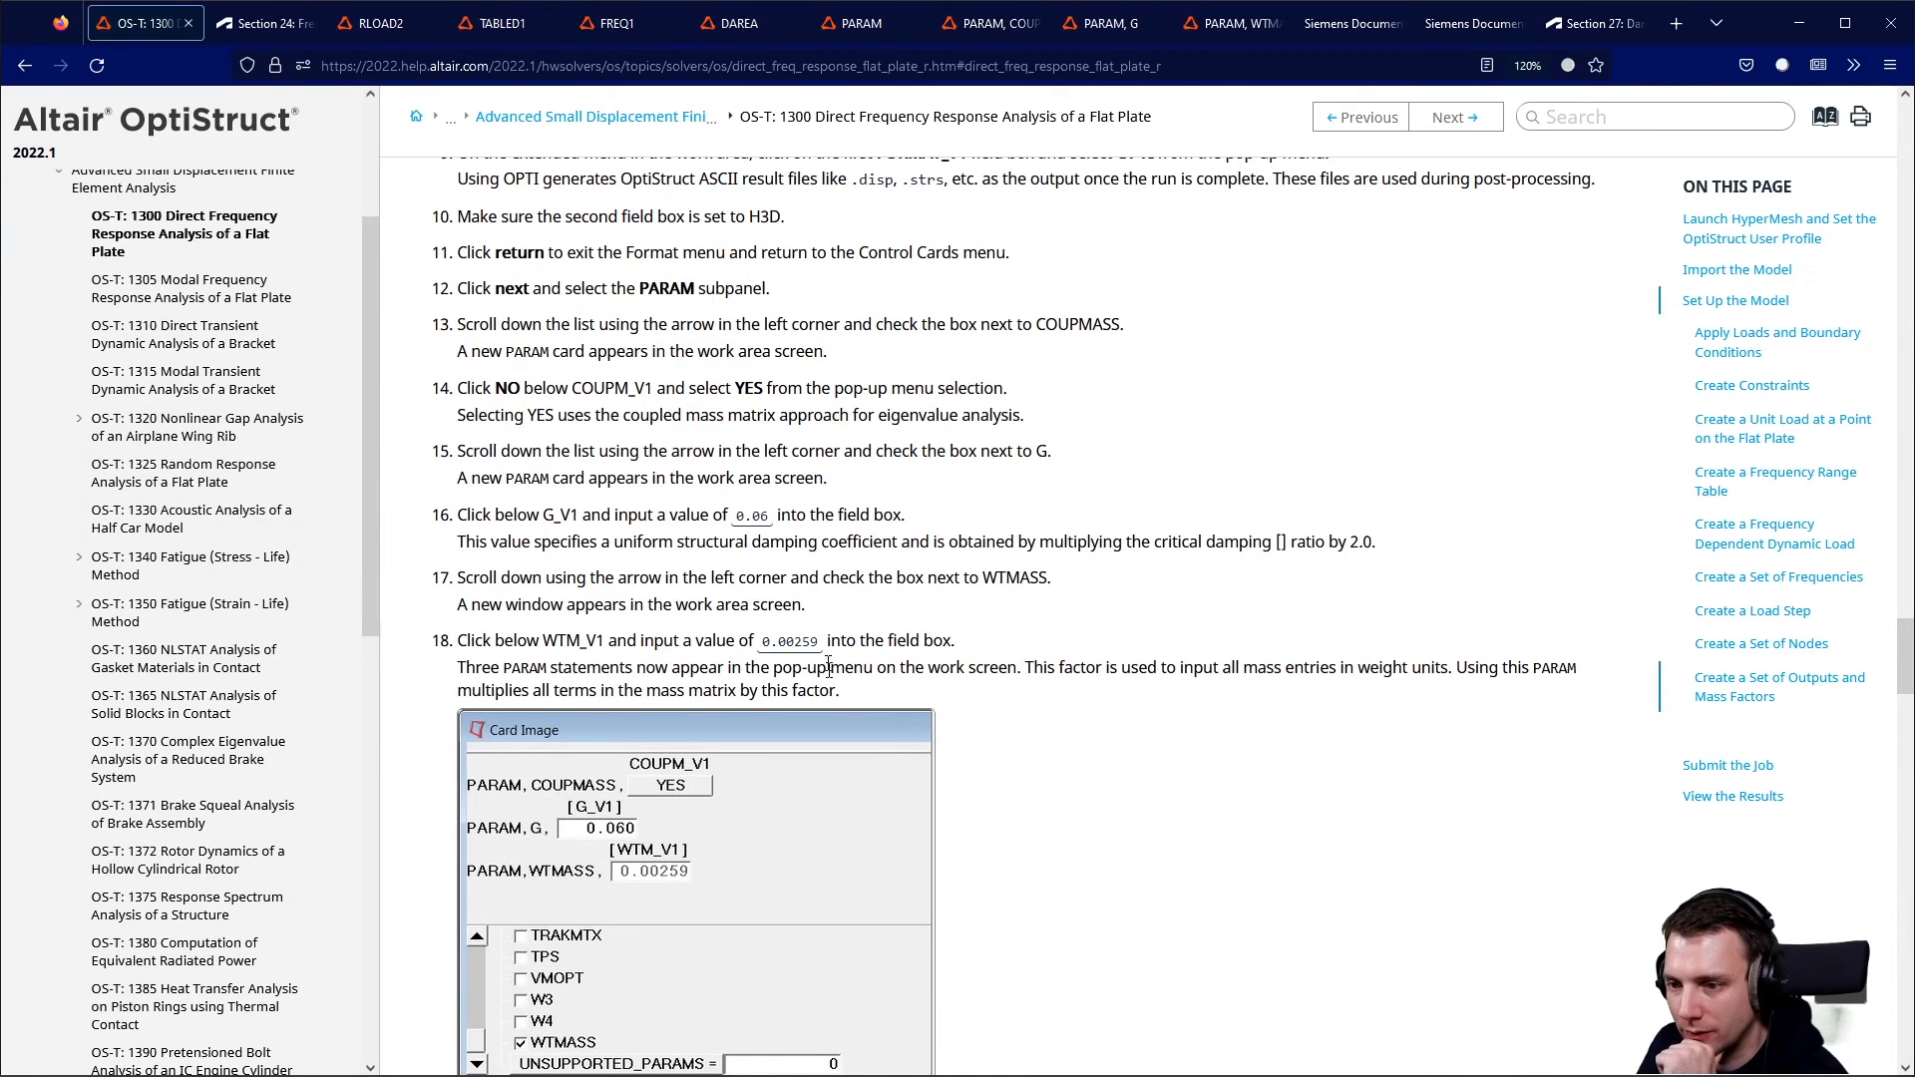
pyautogui.moveTo(762, 642); pyautogui.dragTo(837, 645)
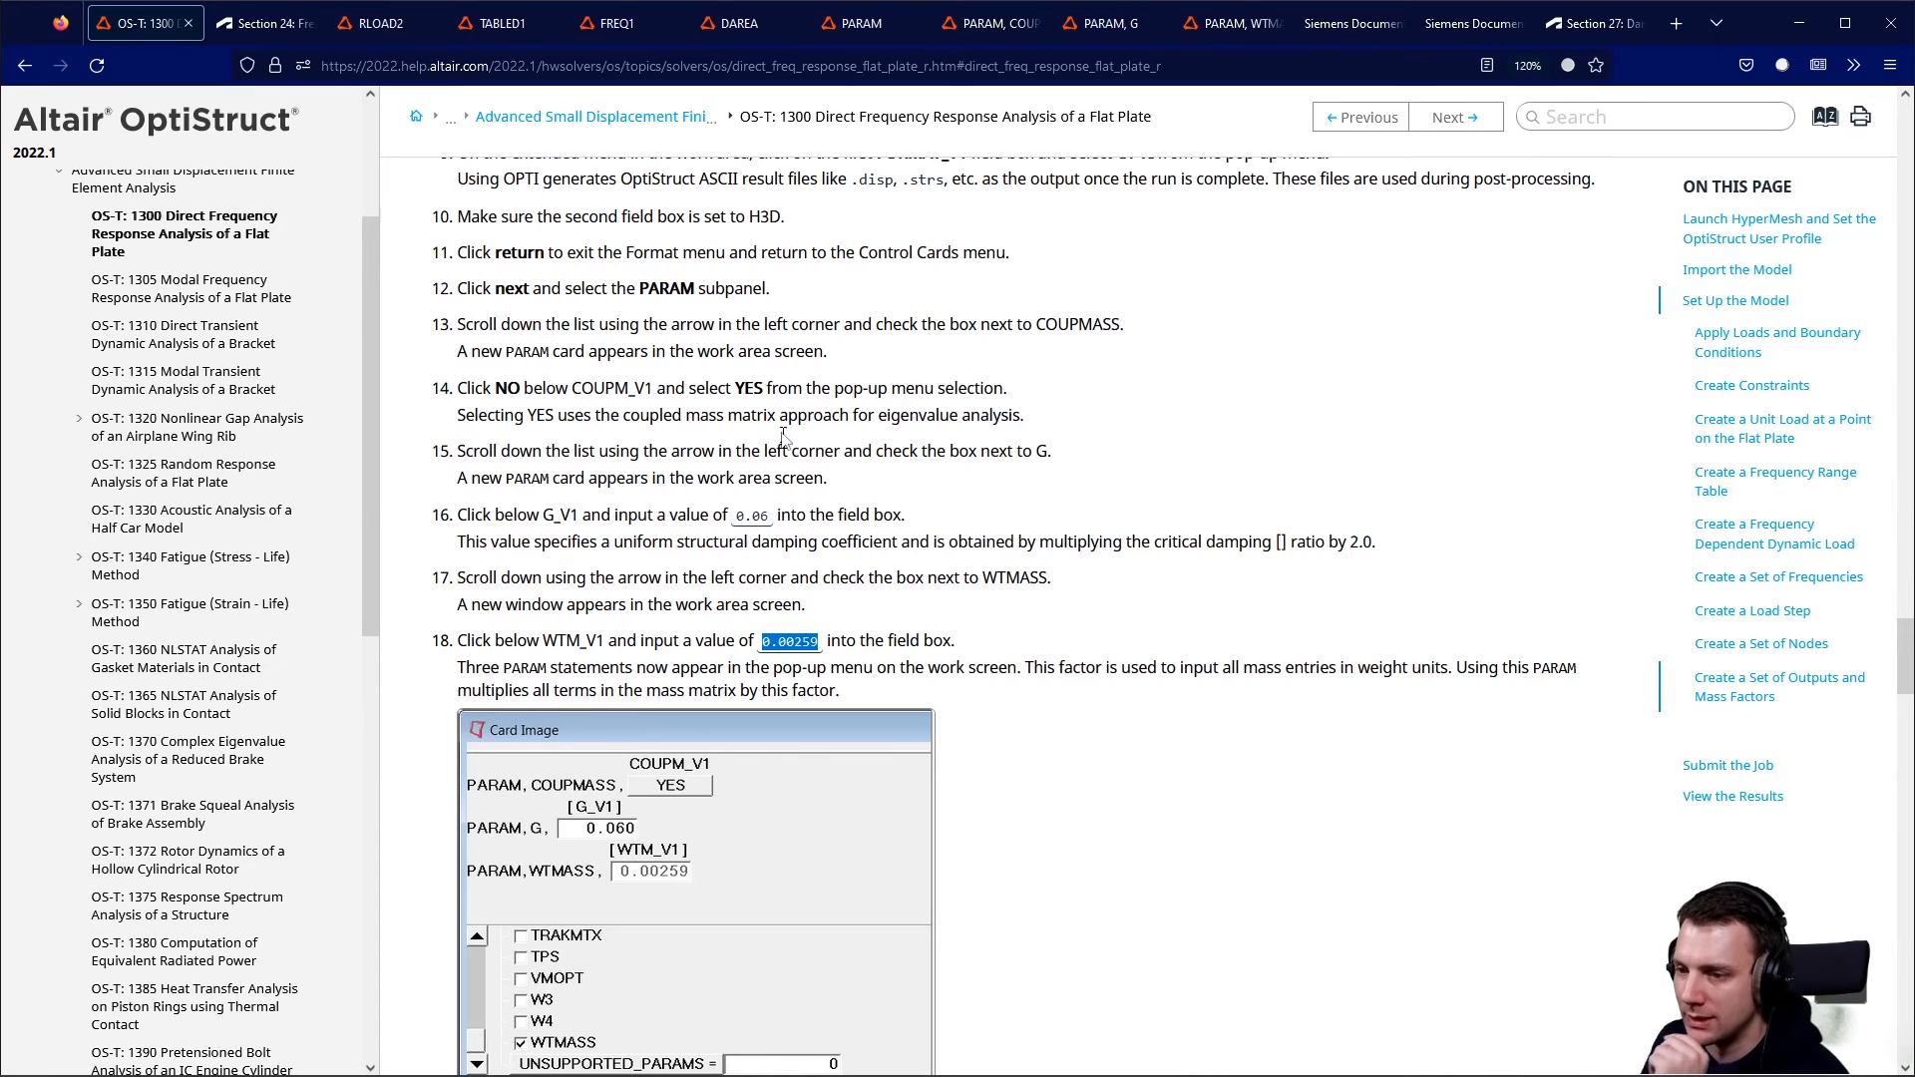
# View the Autodesk page on damping in frequency response, then read the tutorial's remaining OUTPUT card and job submission instructions.
pyautogui.click(1589, 26)
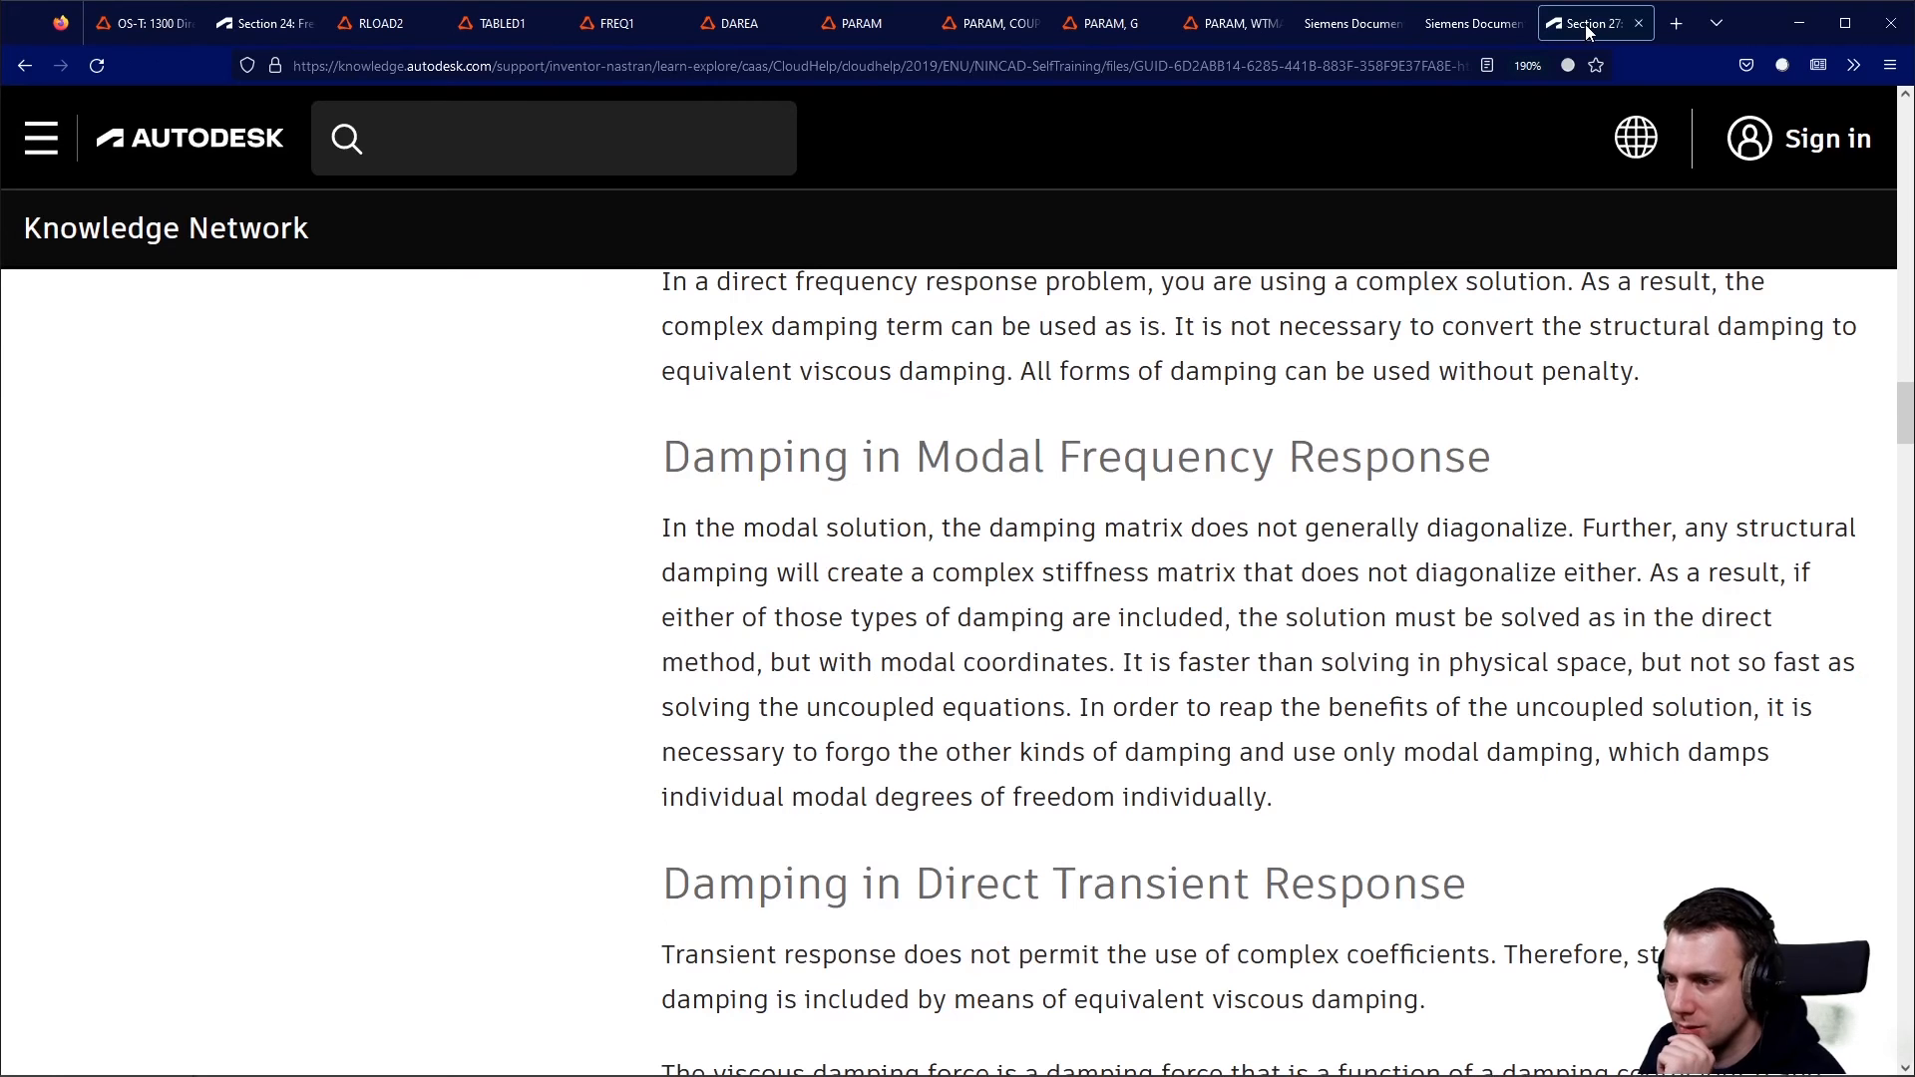
pyautogui.click(138, 30)
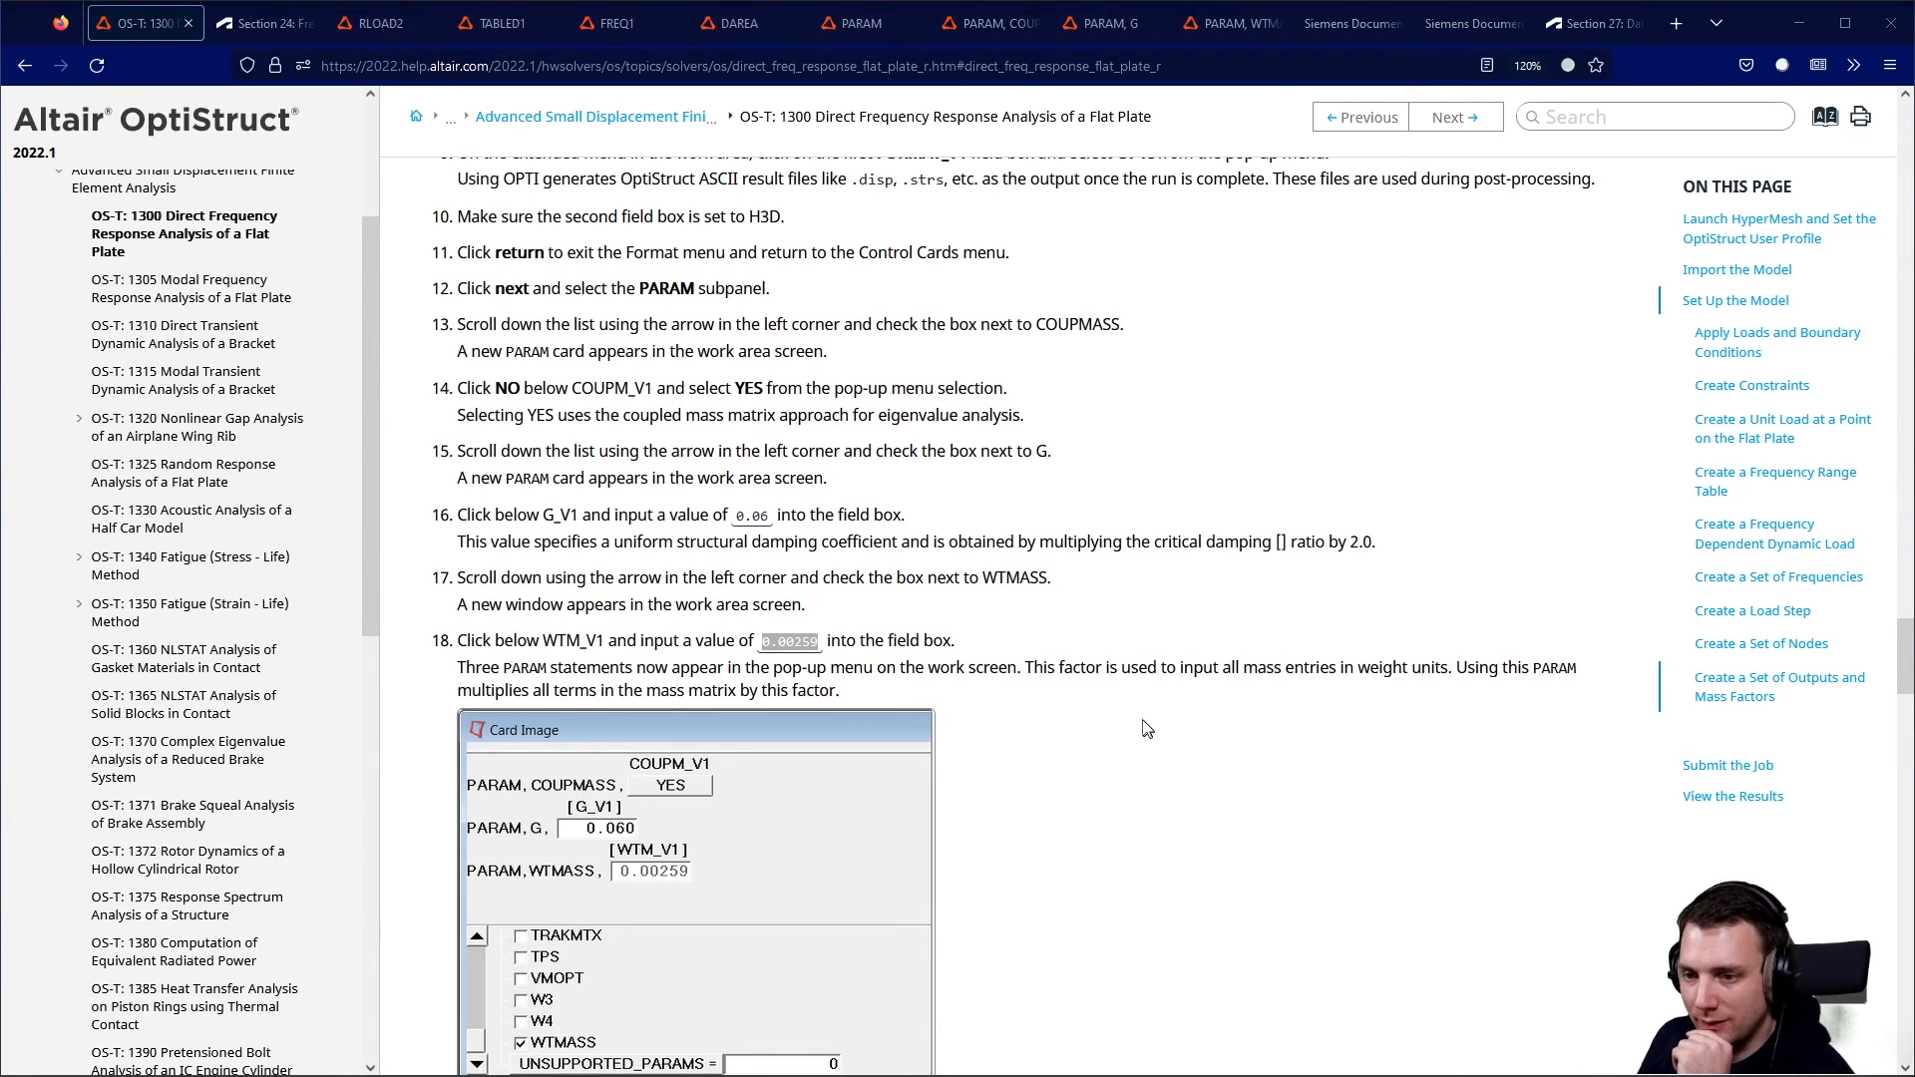
pyautogui.scroll(-5, 1147, 731)
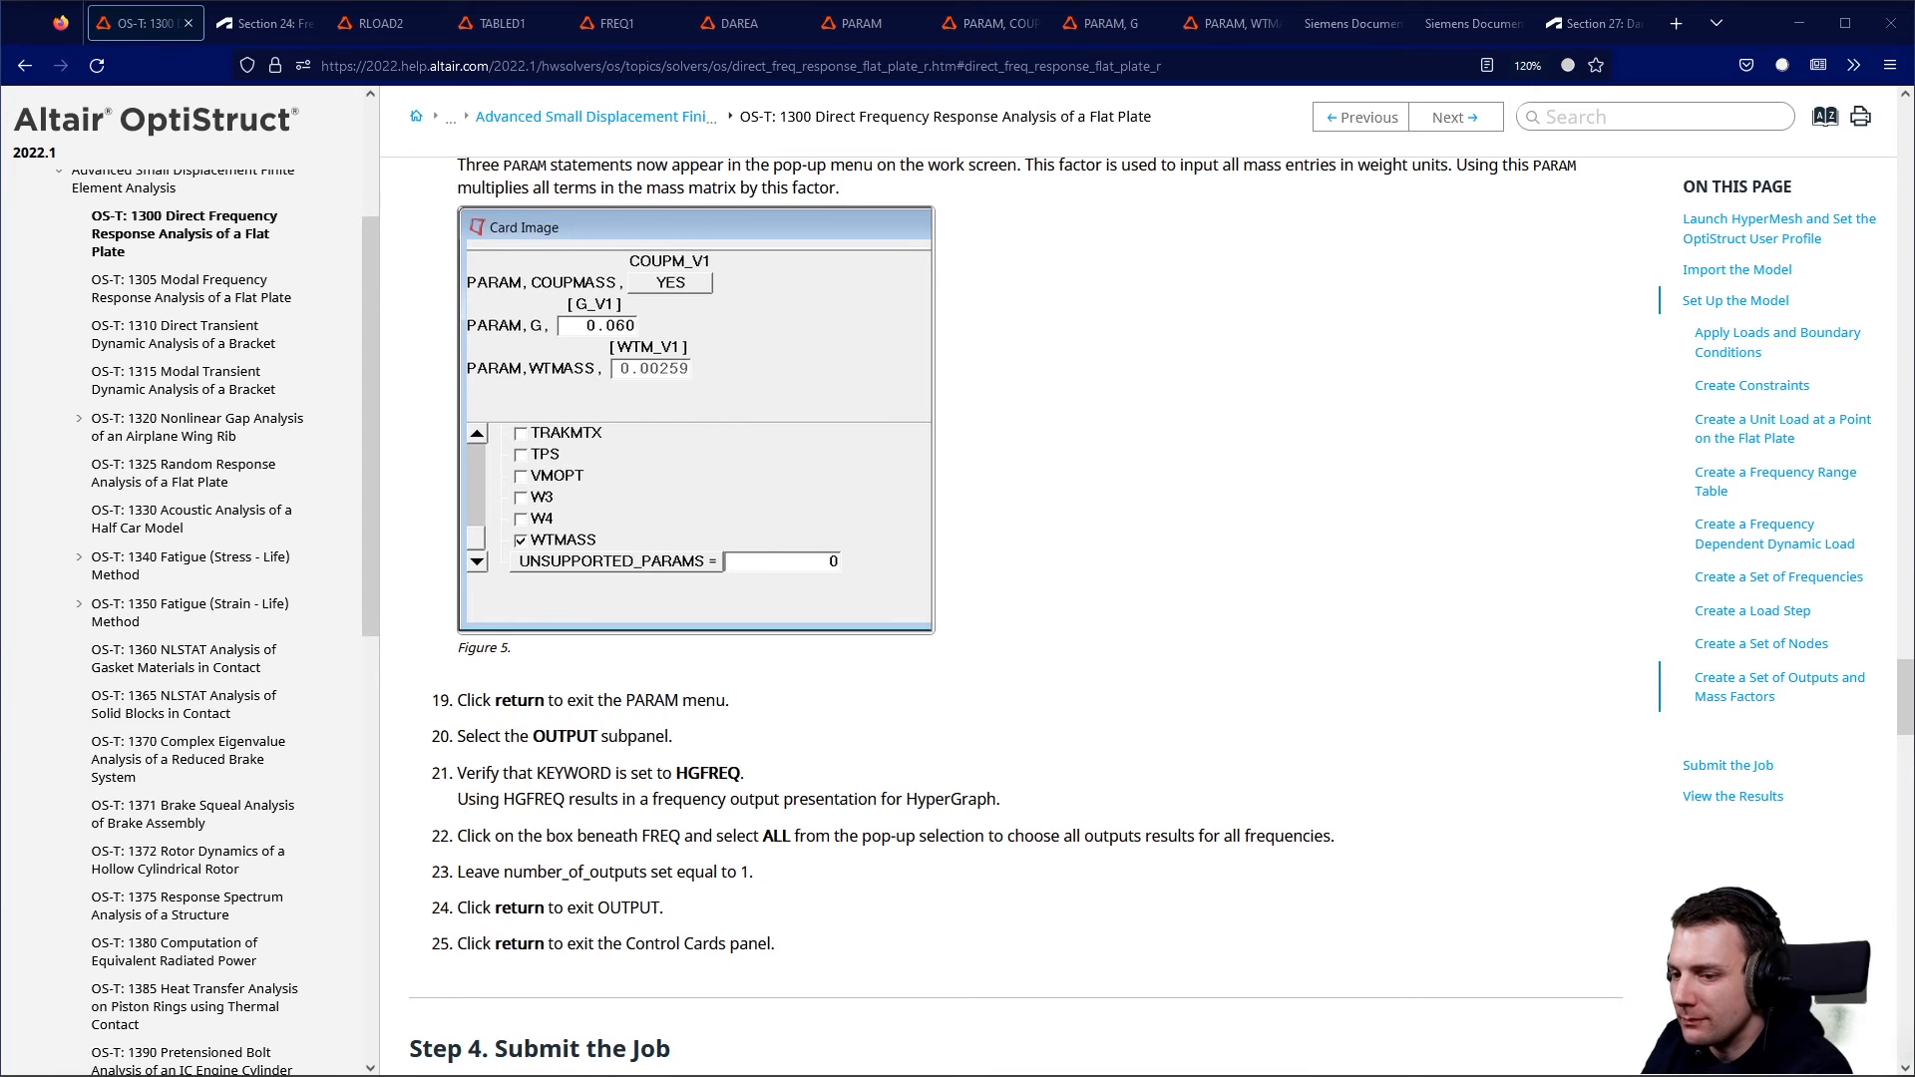
pyautogui.scroll(-4, 1418, 232)
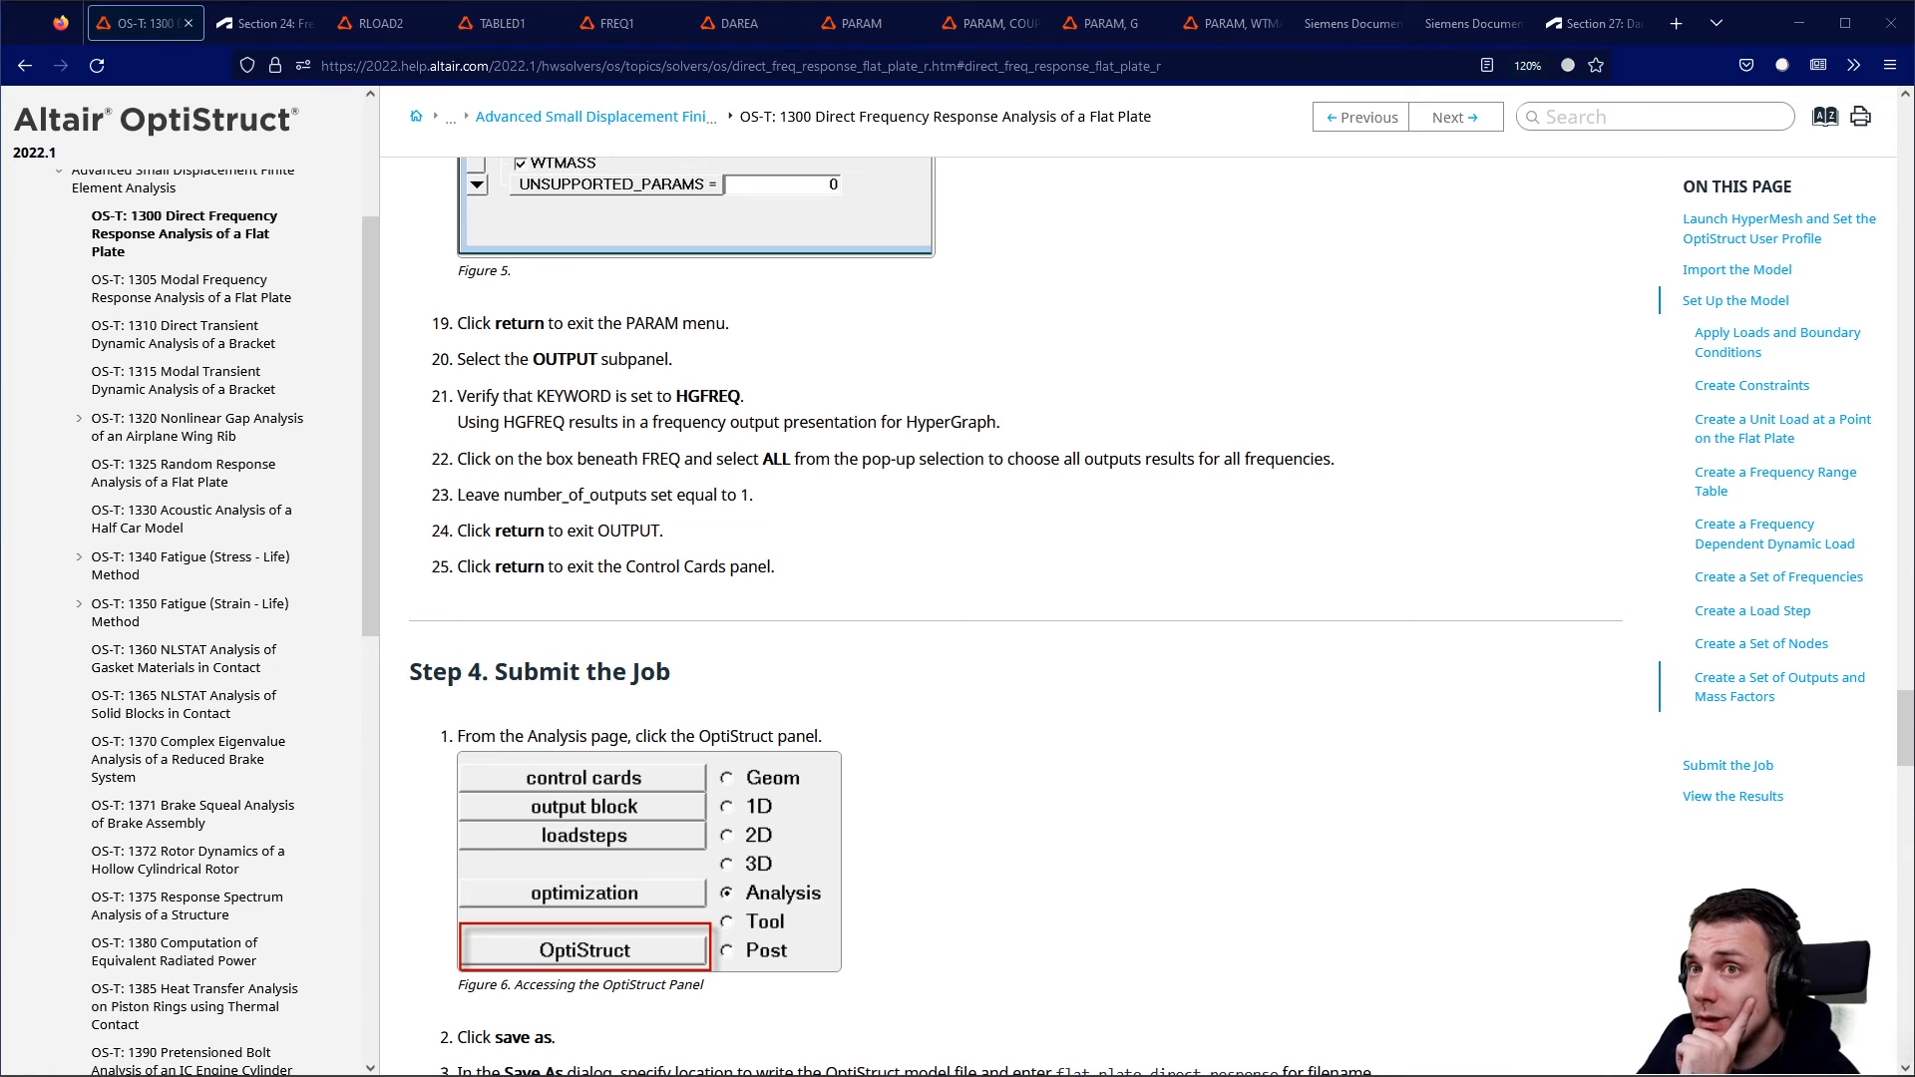
pyautogui.press('super')
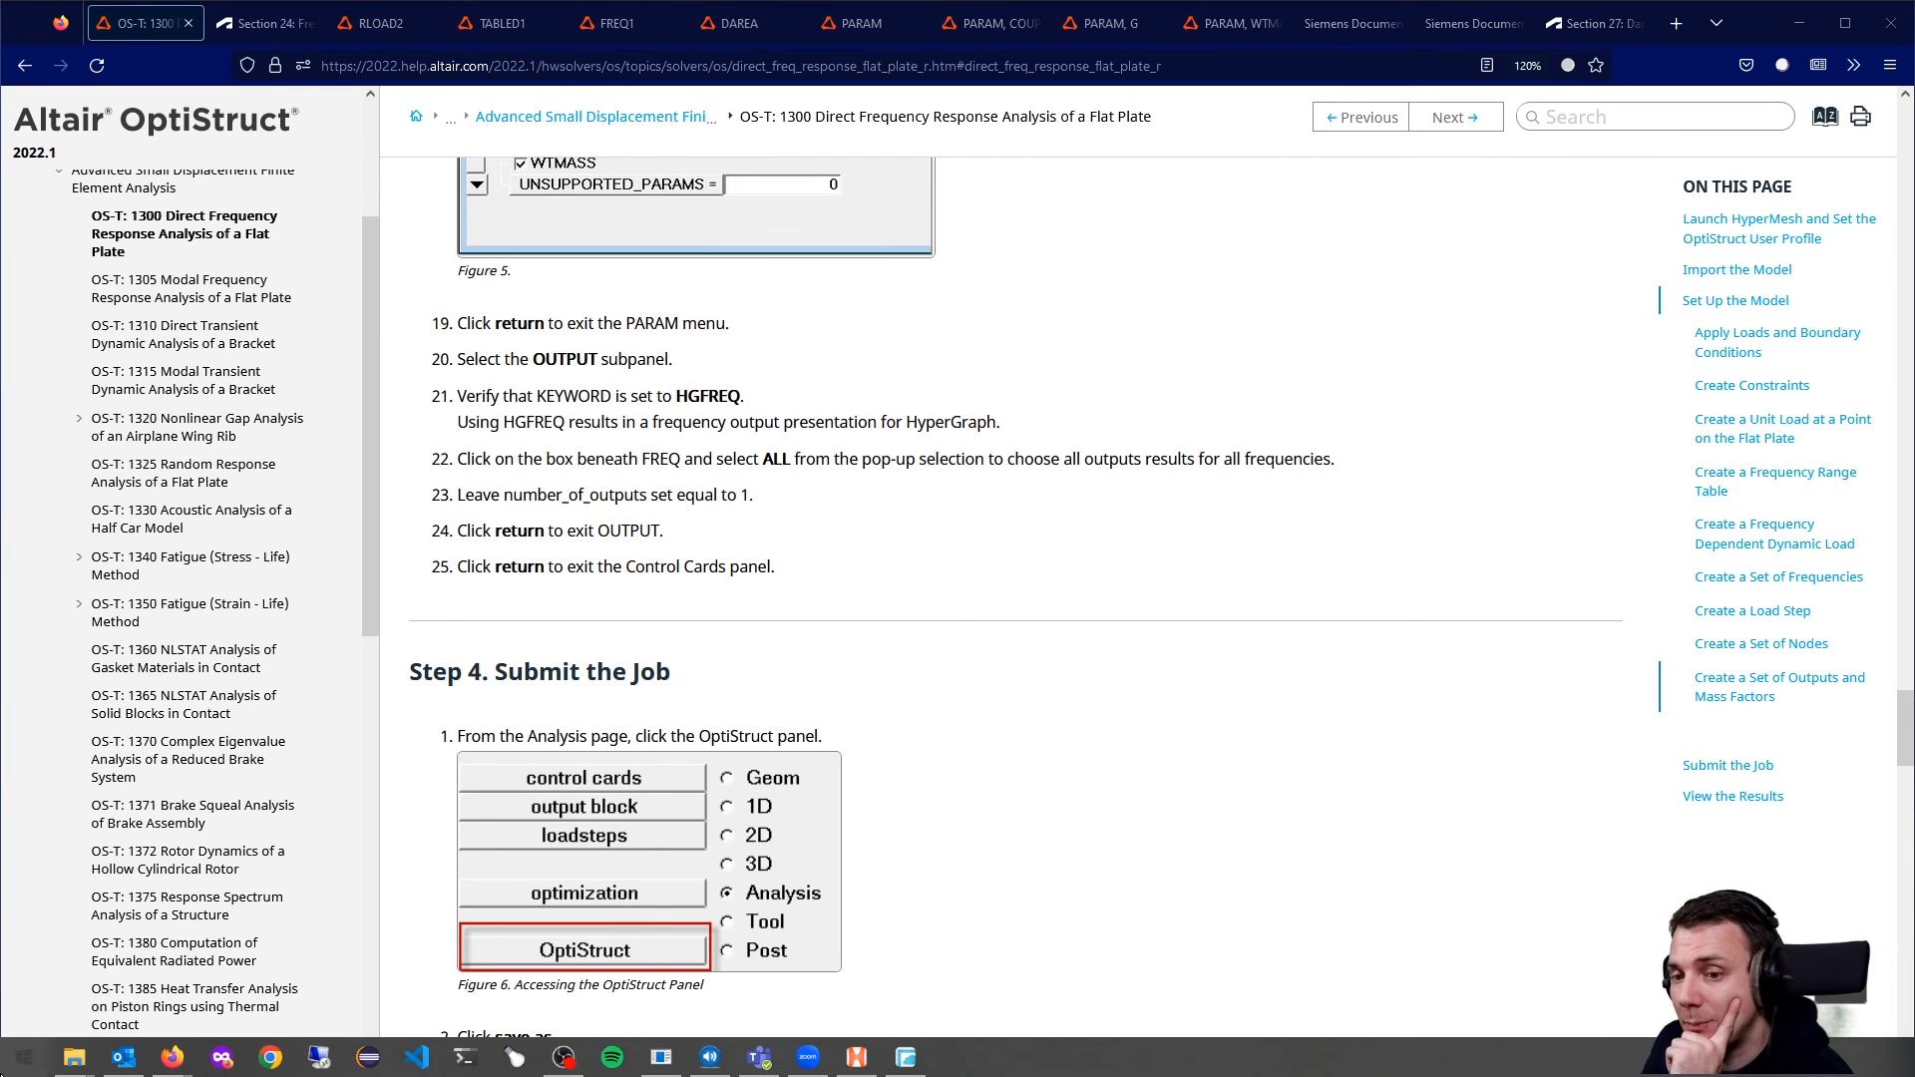
# Launch HyperView 2022.1 from the Altair 2022.1 program group.
pyautogui.scroll(-3, 180, 877)
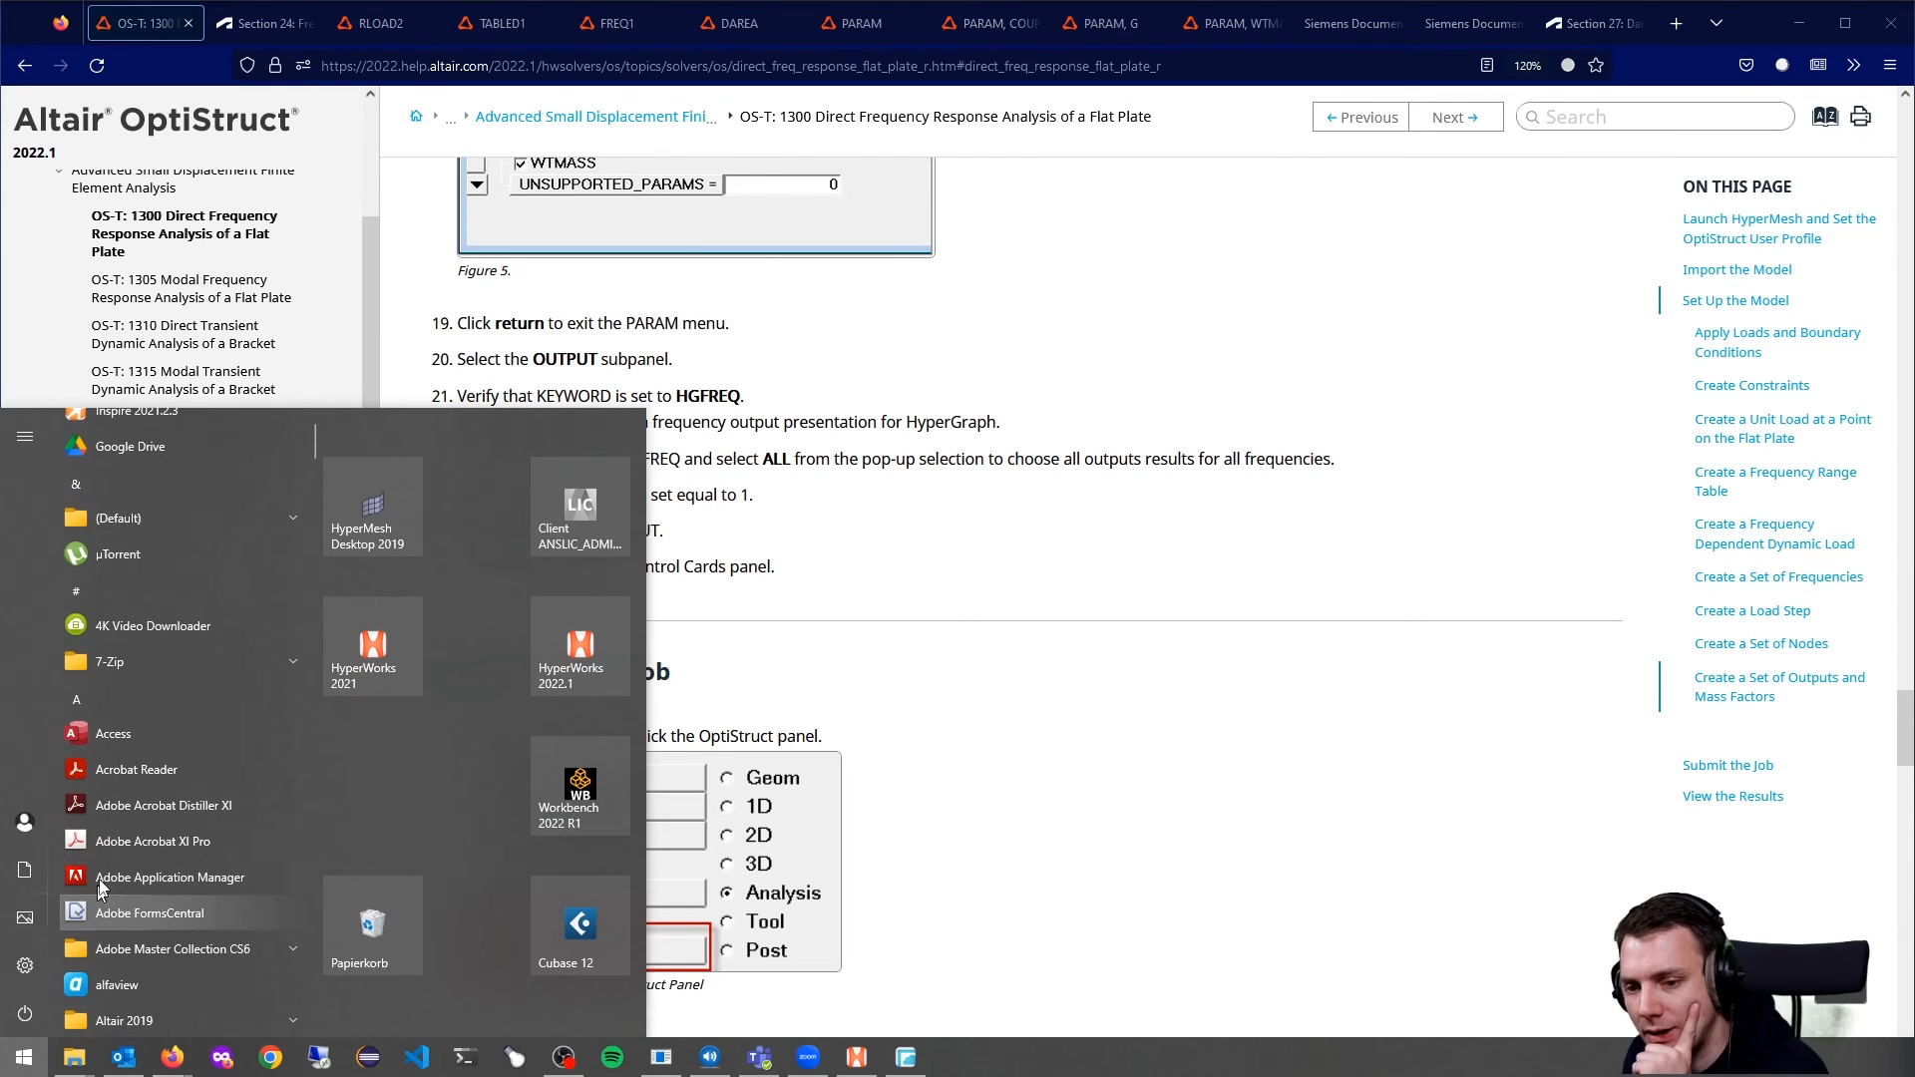
pyautogui.scroll(-2, 184, 834)
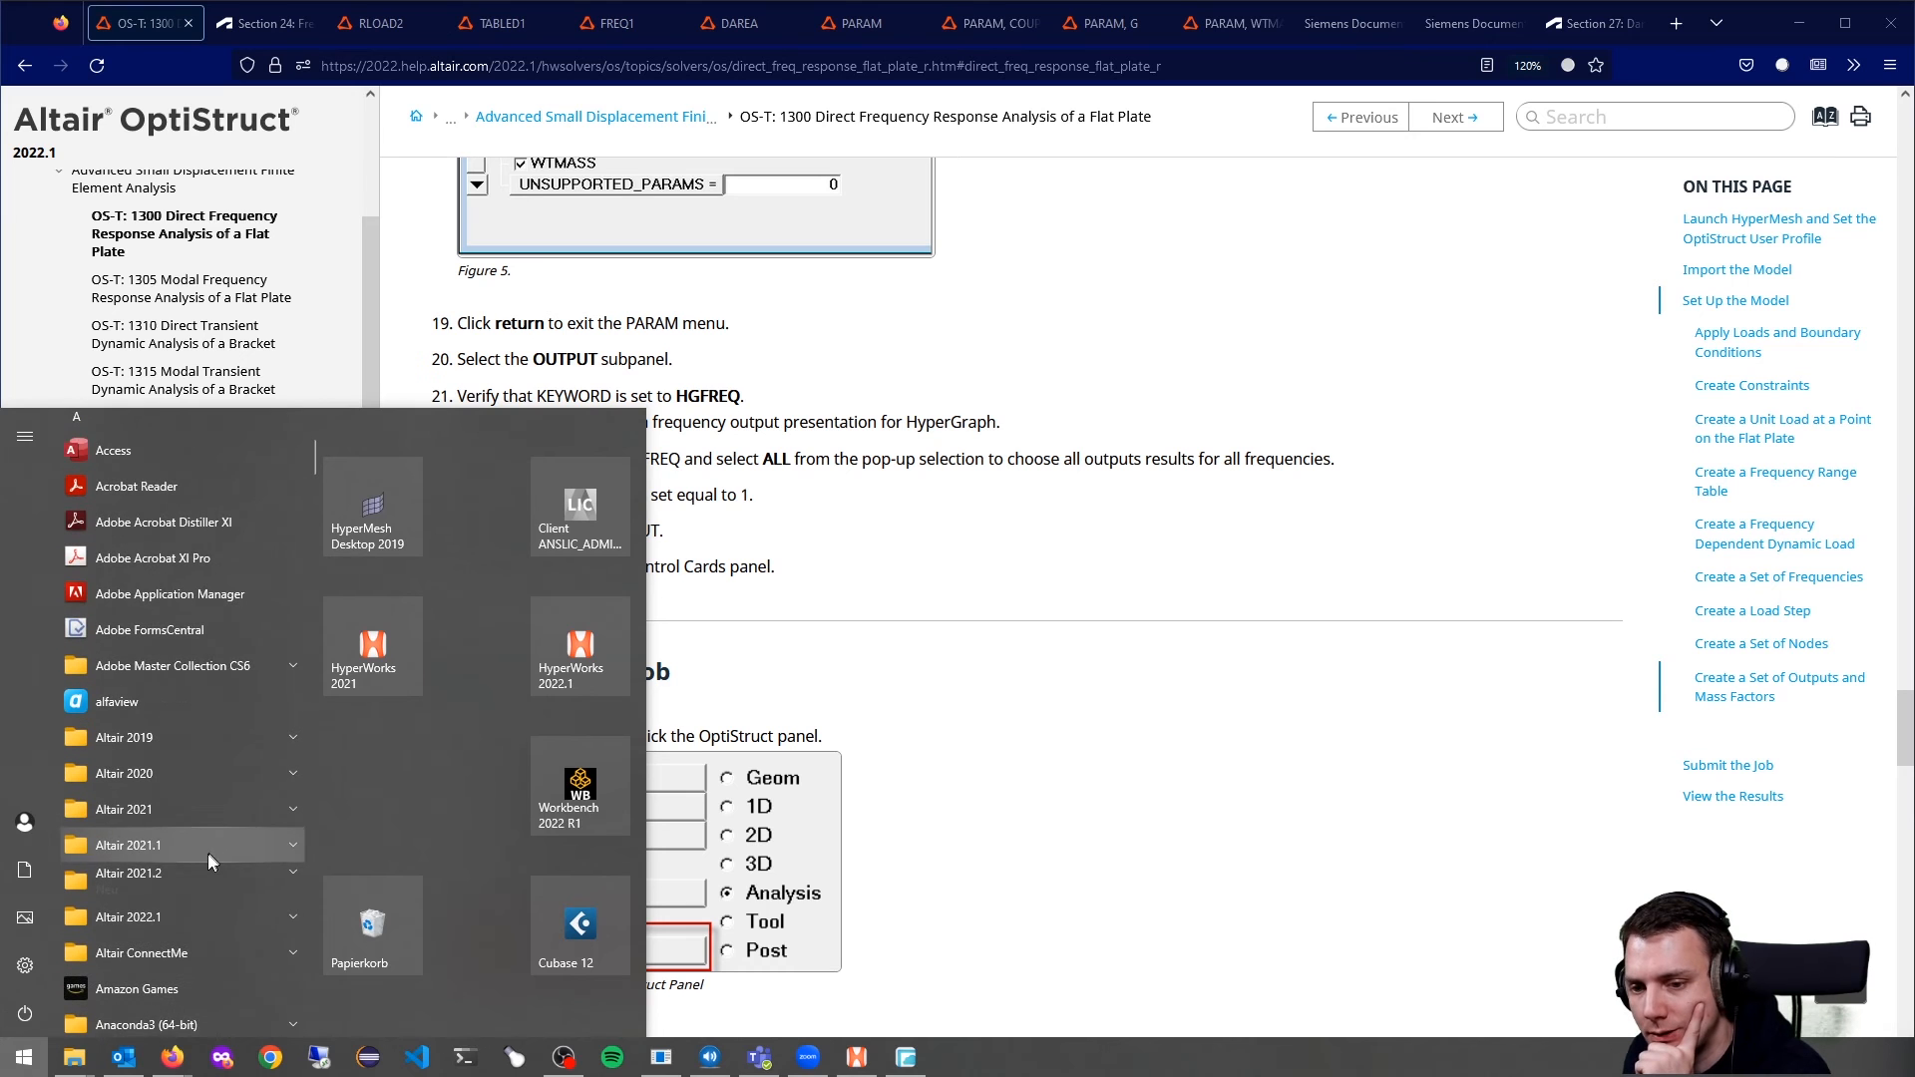
pyautogui.click(217, 910)
pyautogui.scroll(-5, 225, 885)
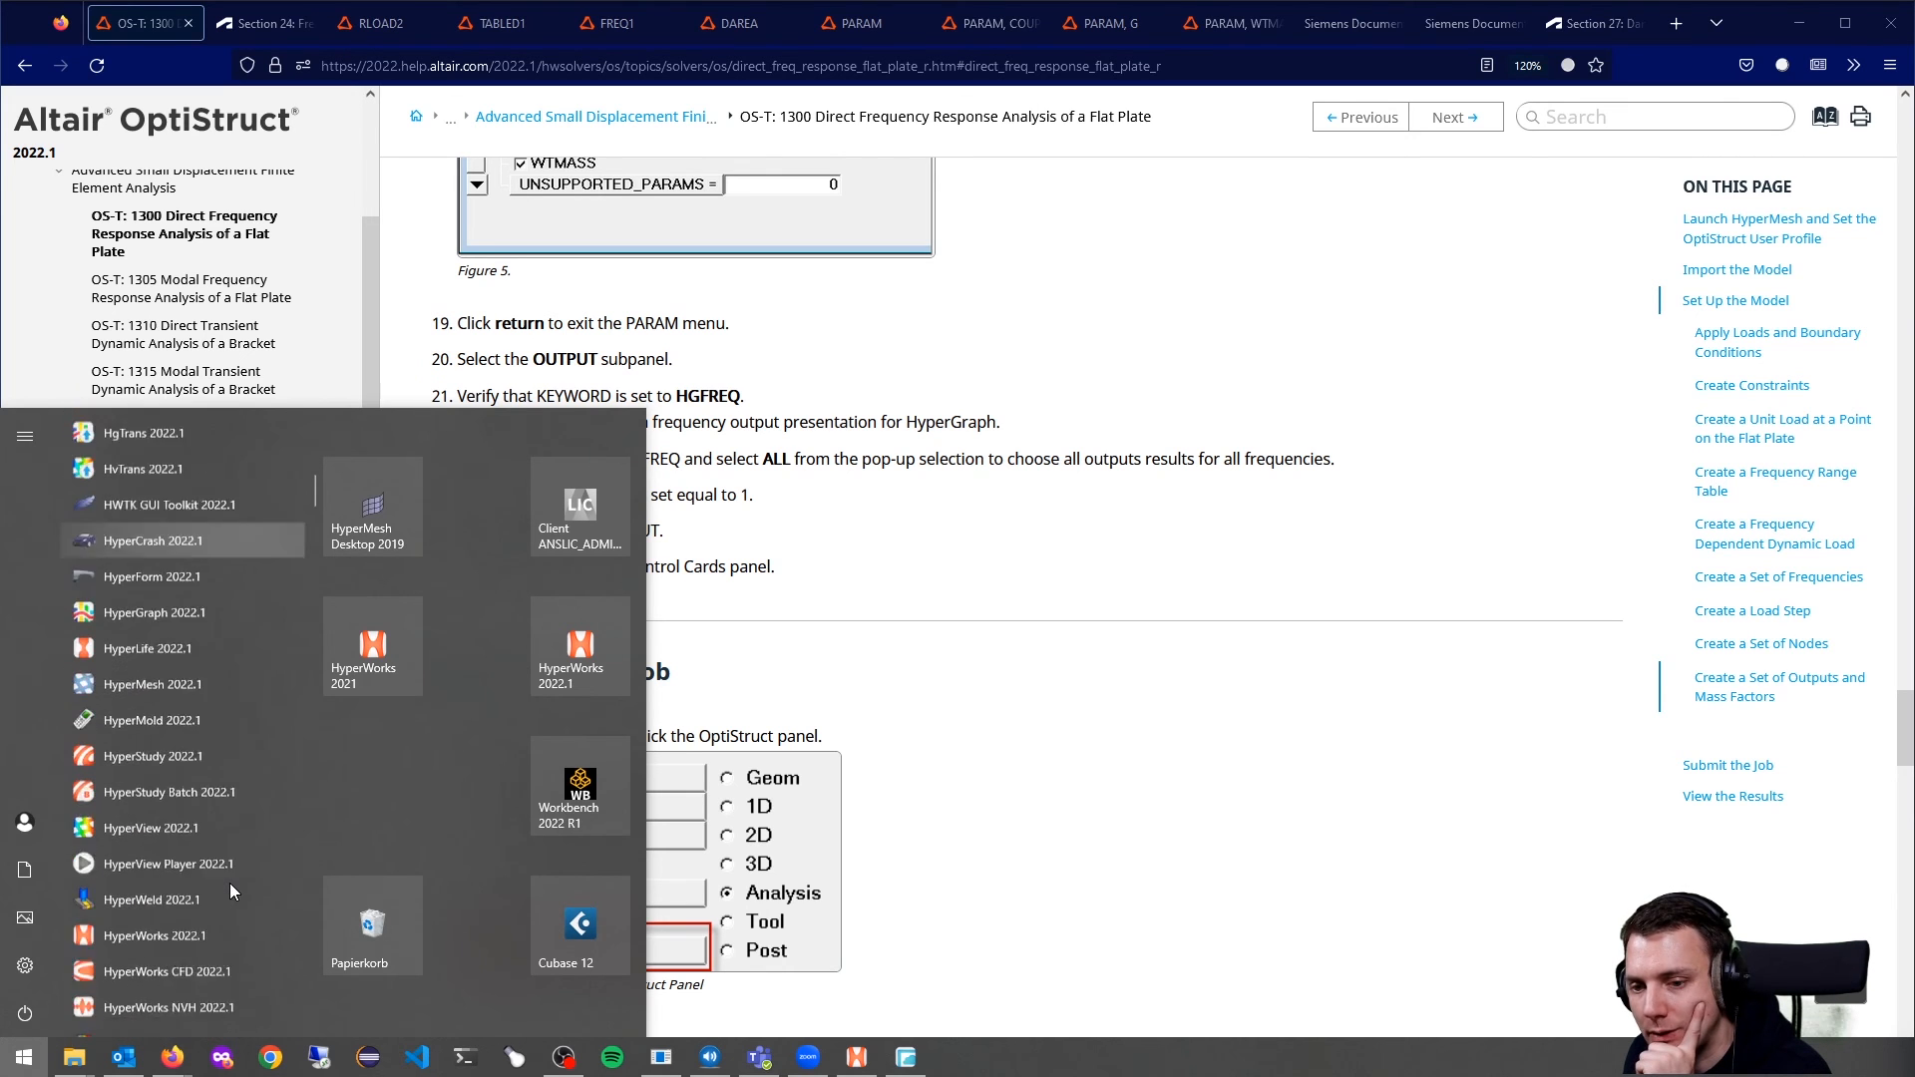
pyautogui.scroll(-3, 229, 876)
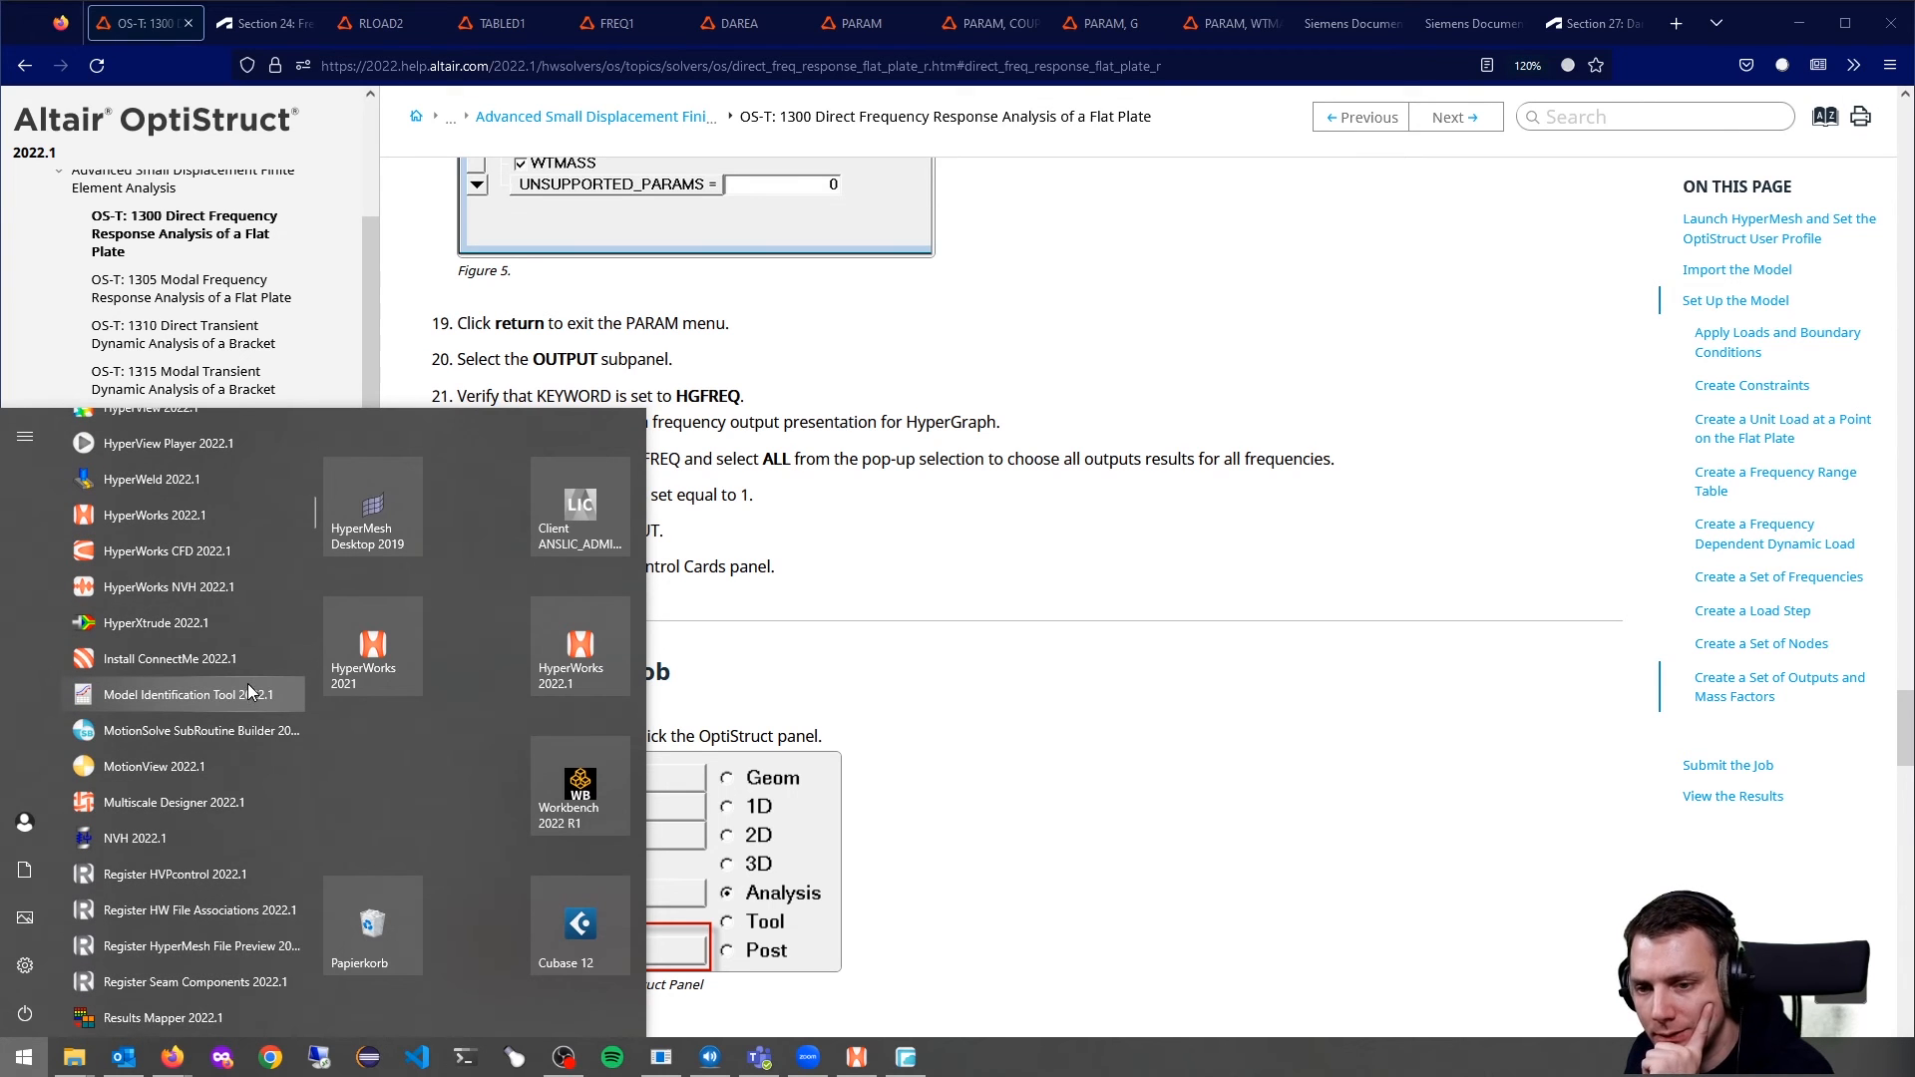
pyautogui.scroll(1, 248, 689)
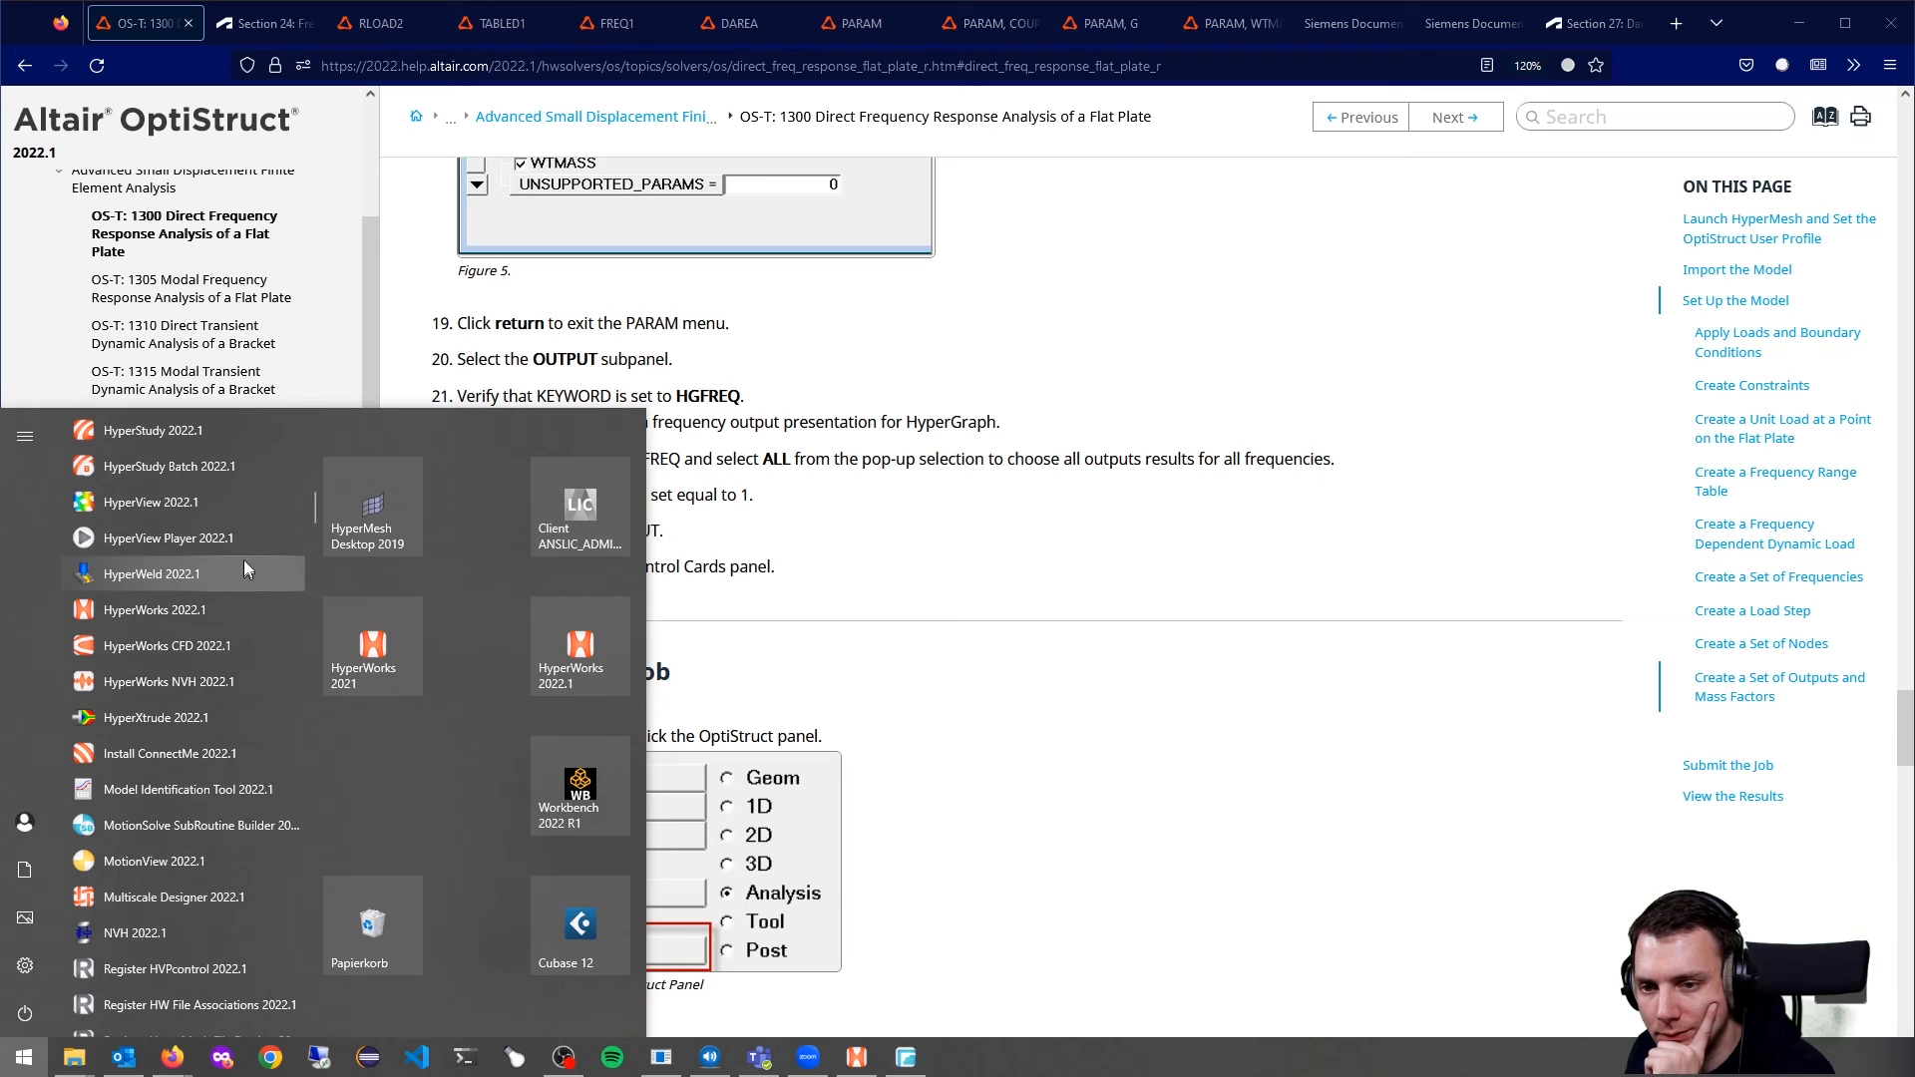
pyautogui.click(239, 503)
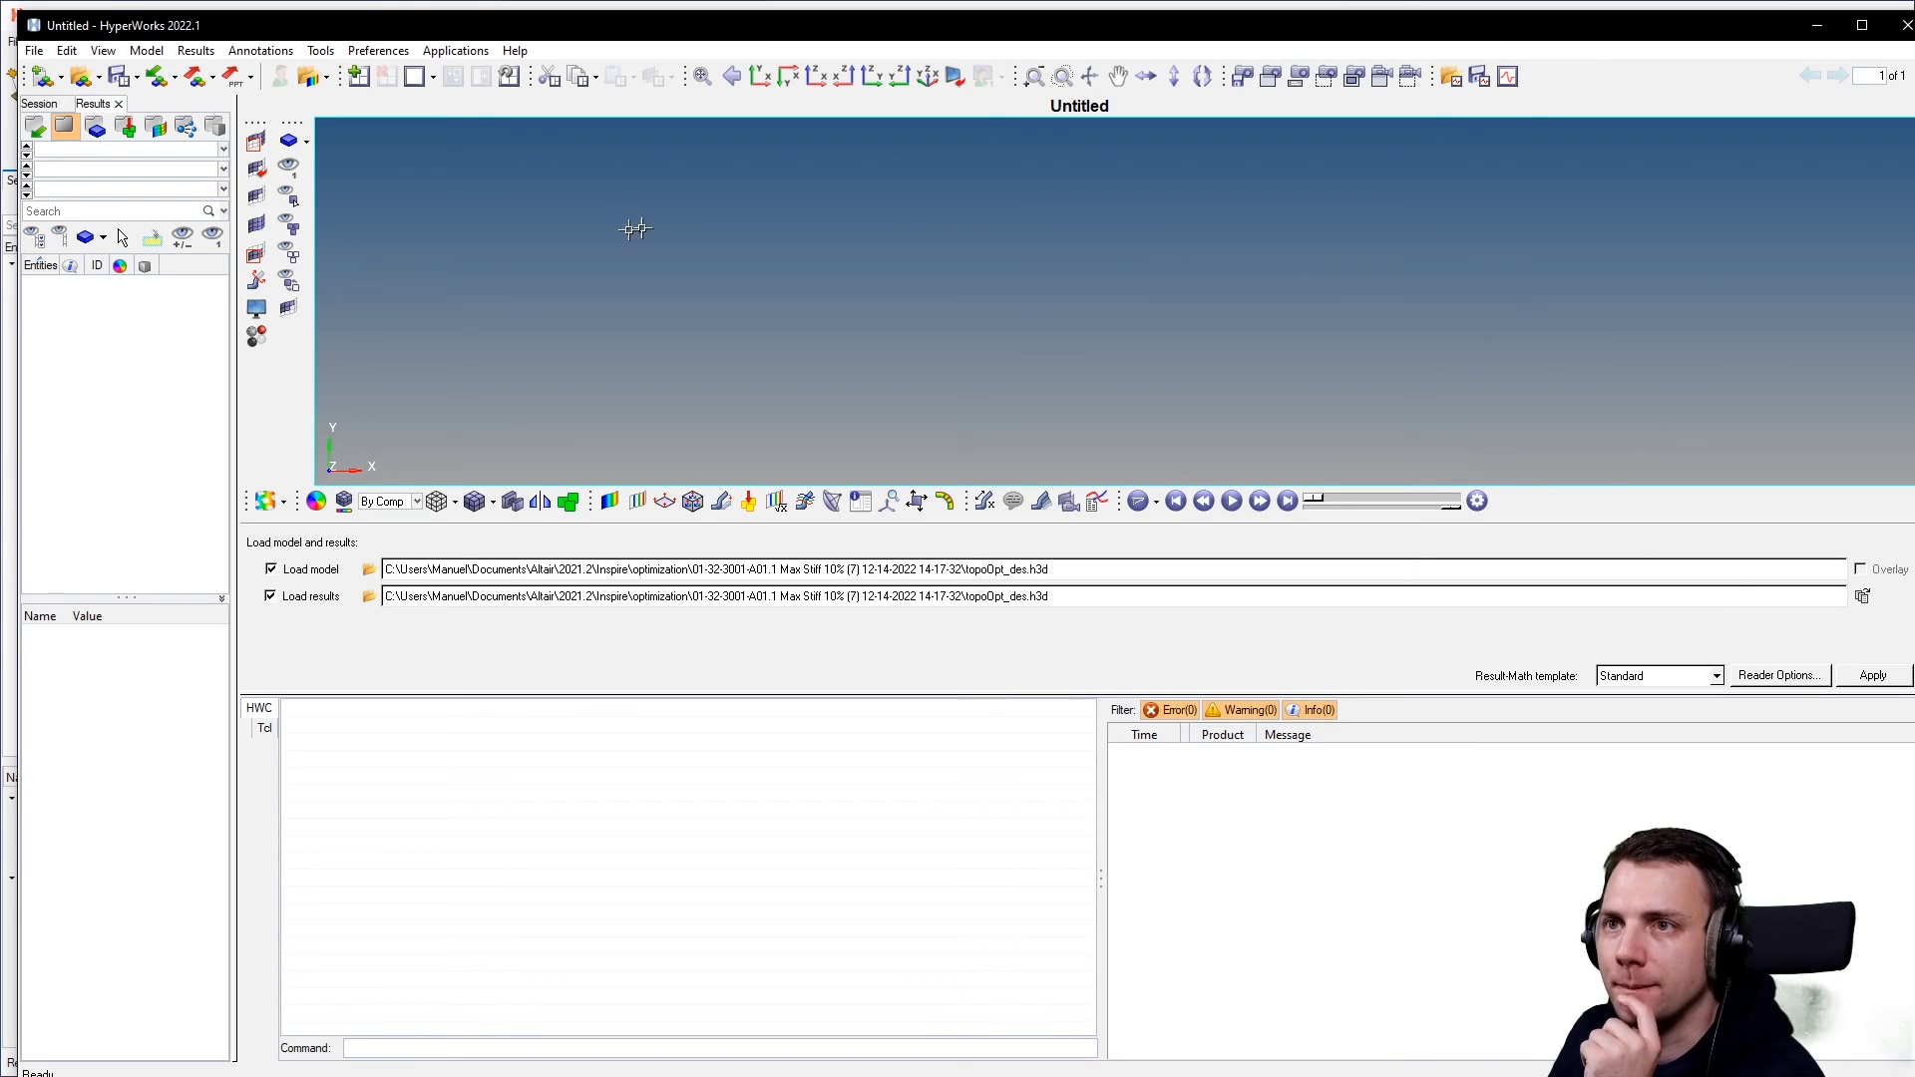
# Choose direct_response_flat_plate_input2.mvw as model and results file, and try to load it, cancelling the model and result reader selections.
pyautogui.click(369, 568)
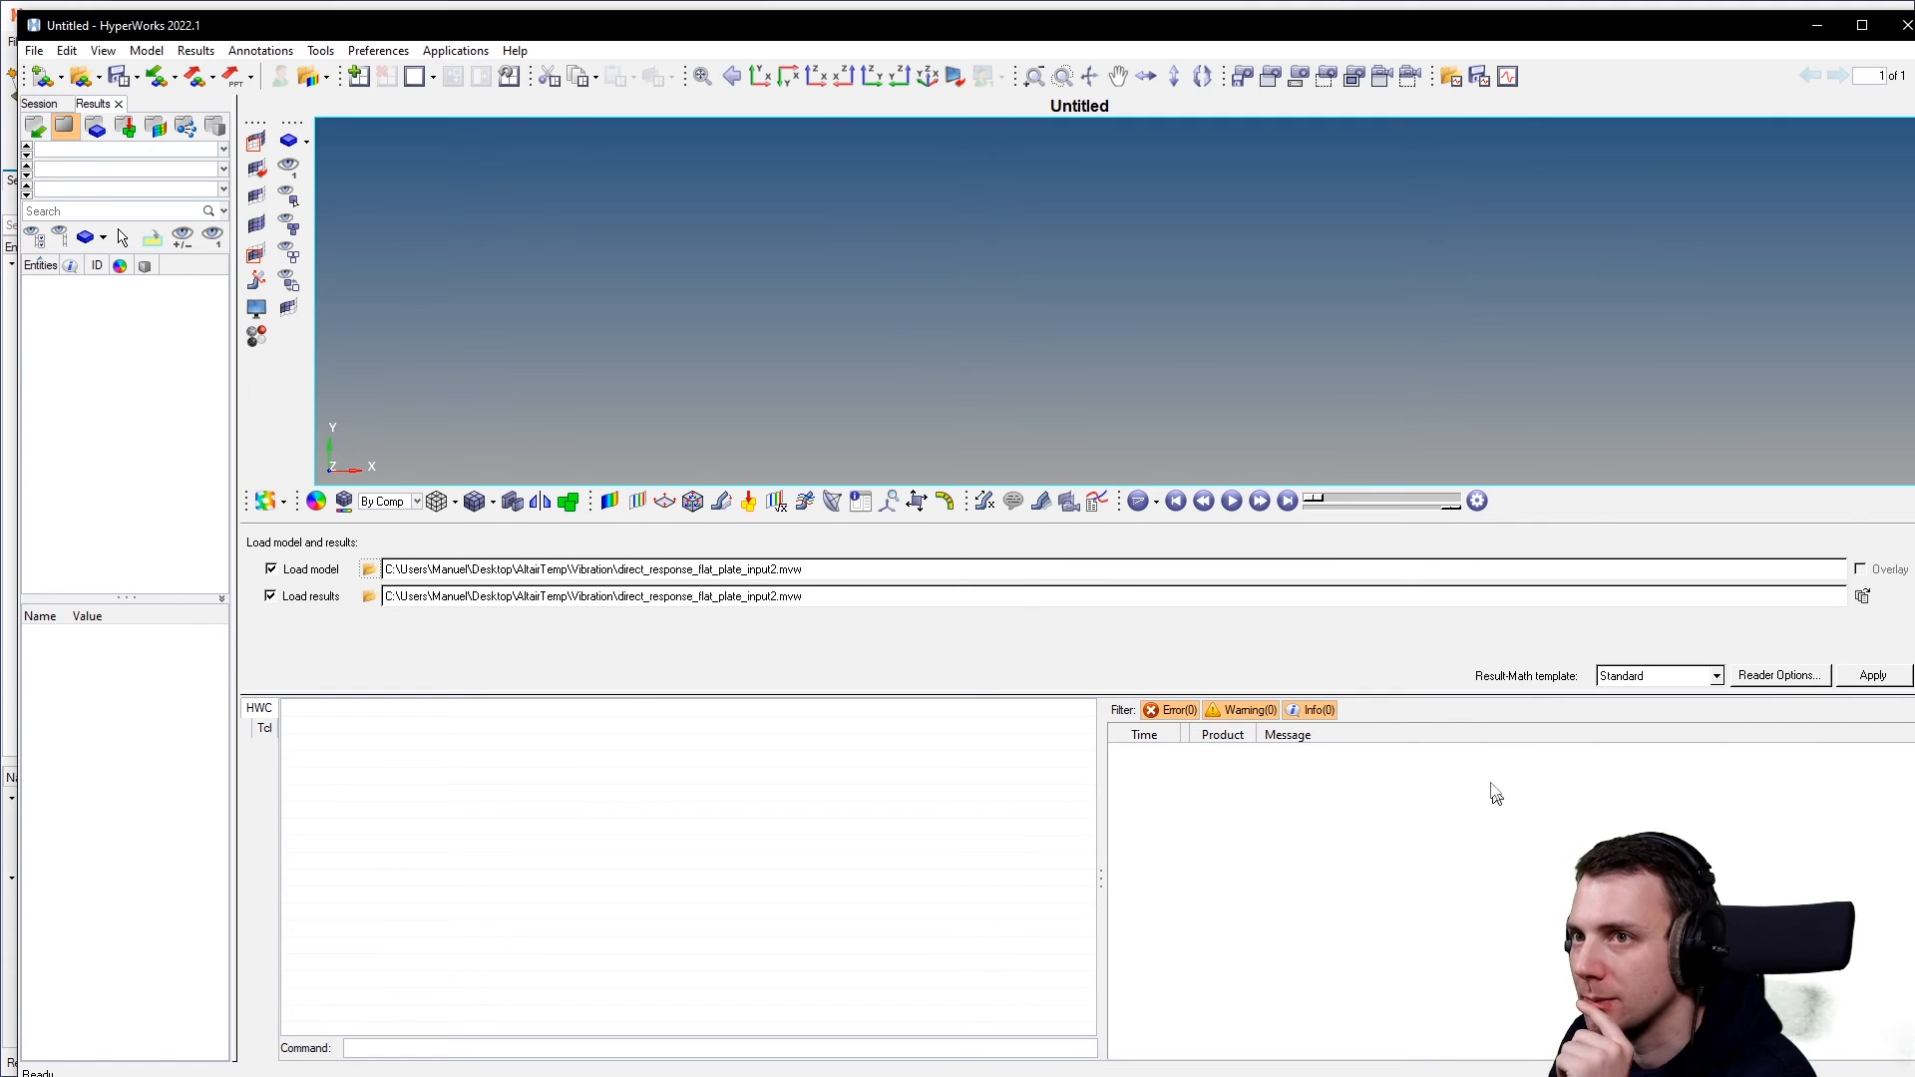
pyautogui.click(1835, 678)
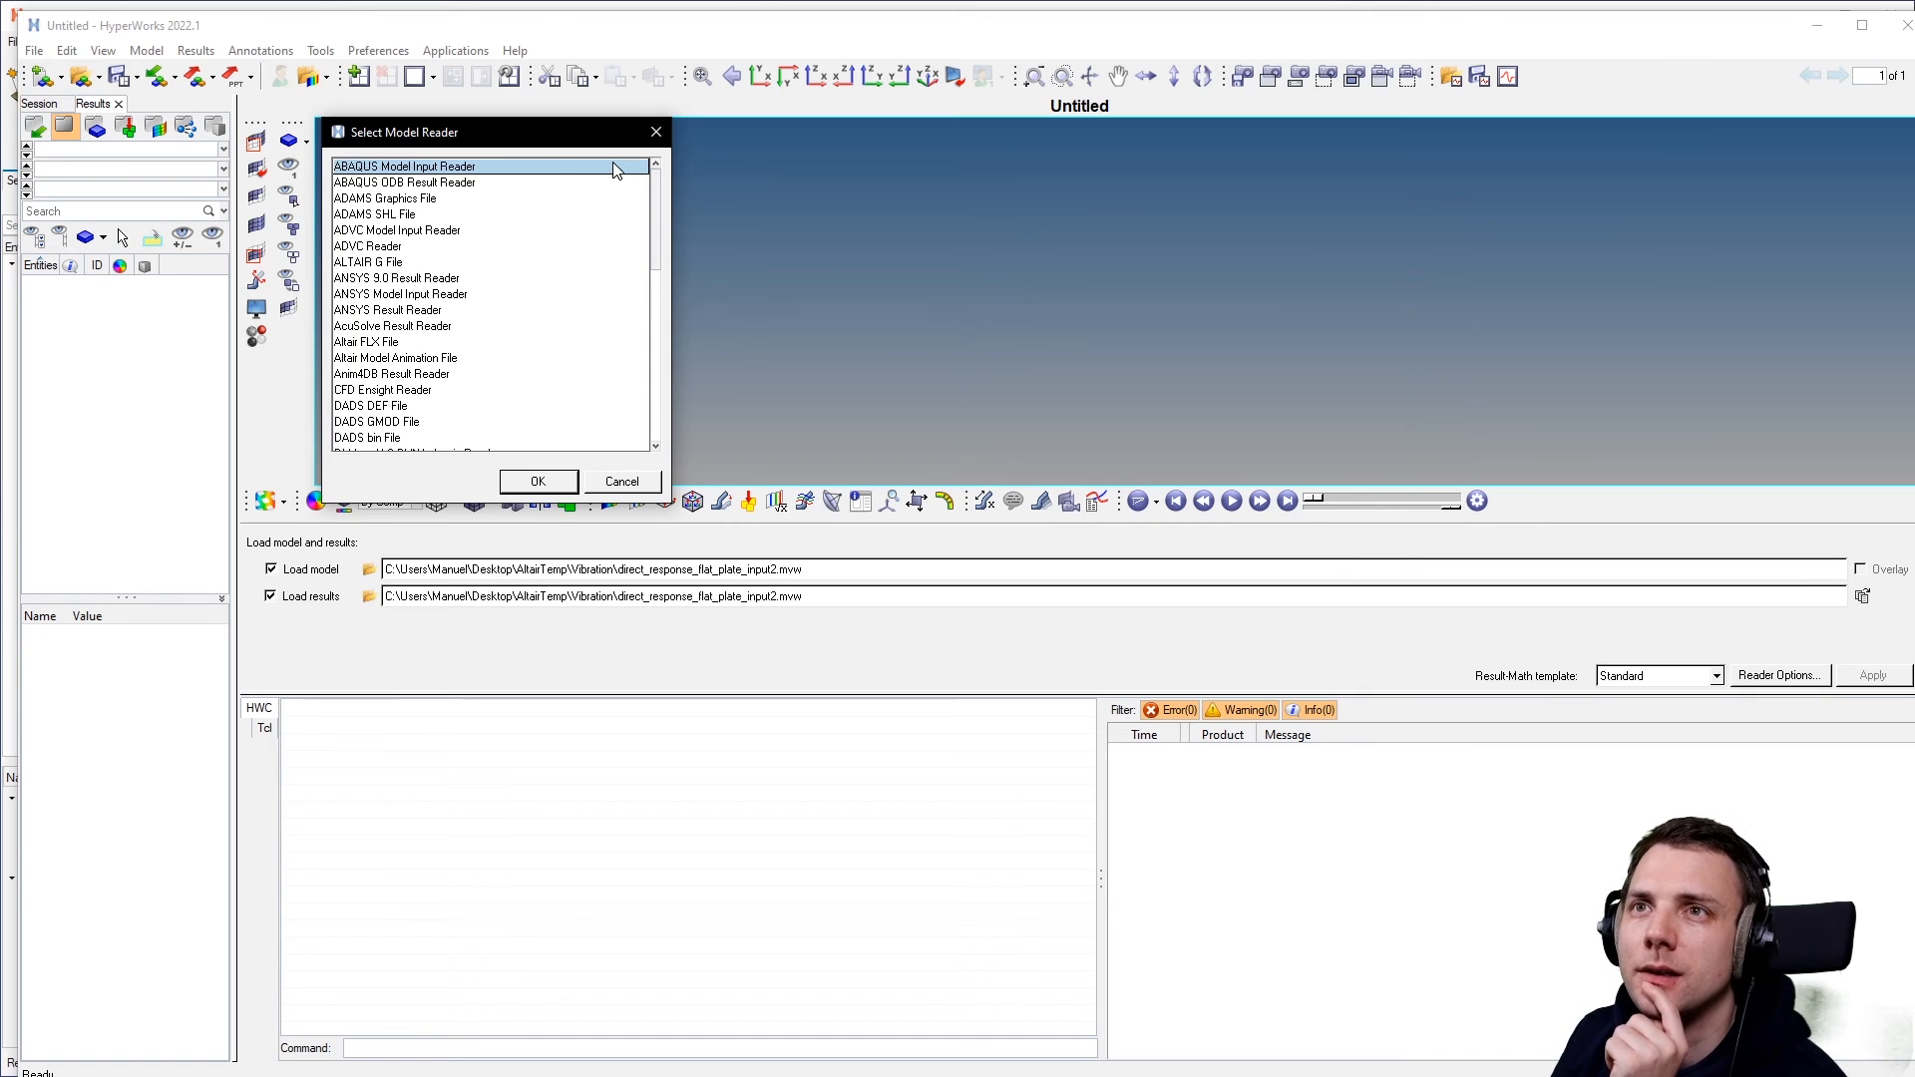
pyautogui.moveTo(648, 205); pyautogui.dragTo(658, 279)
pyautogui.click(637, 476)
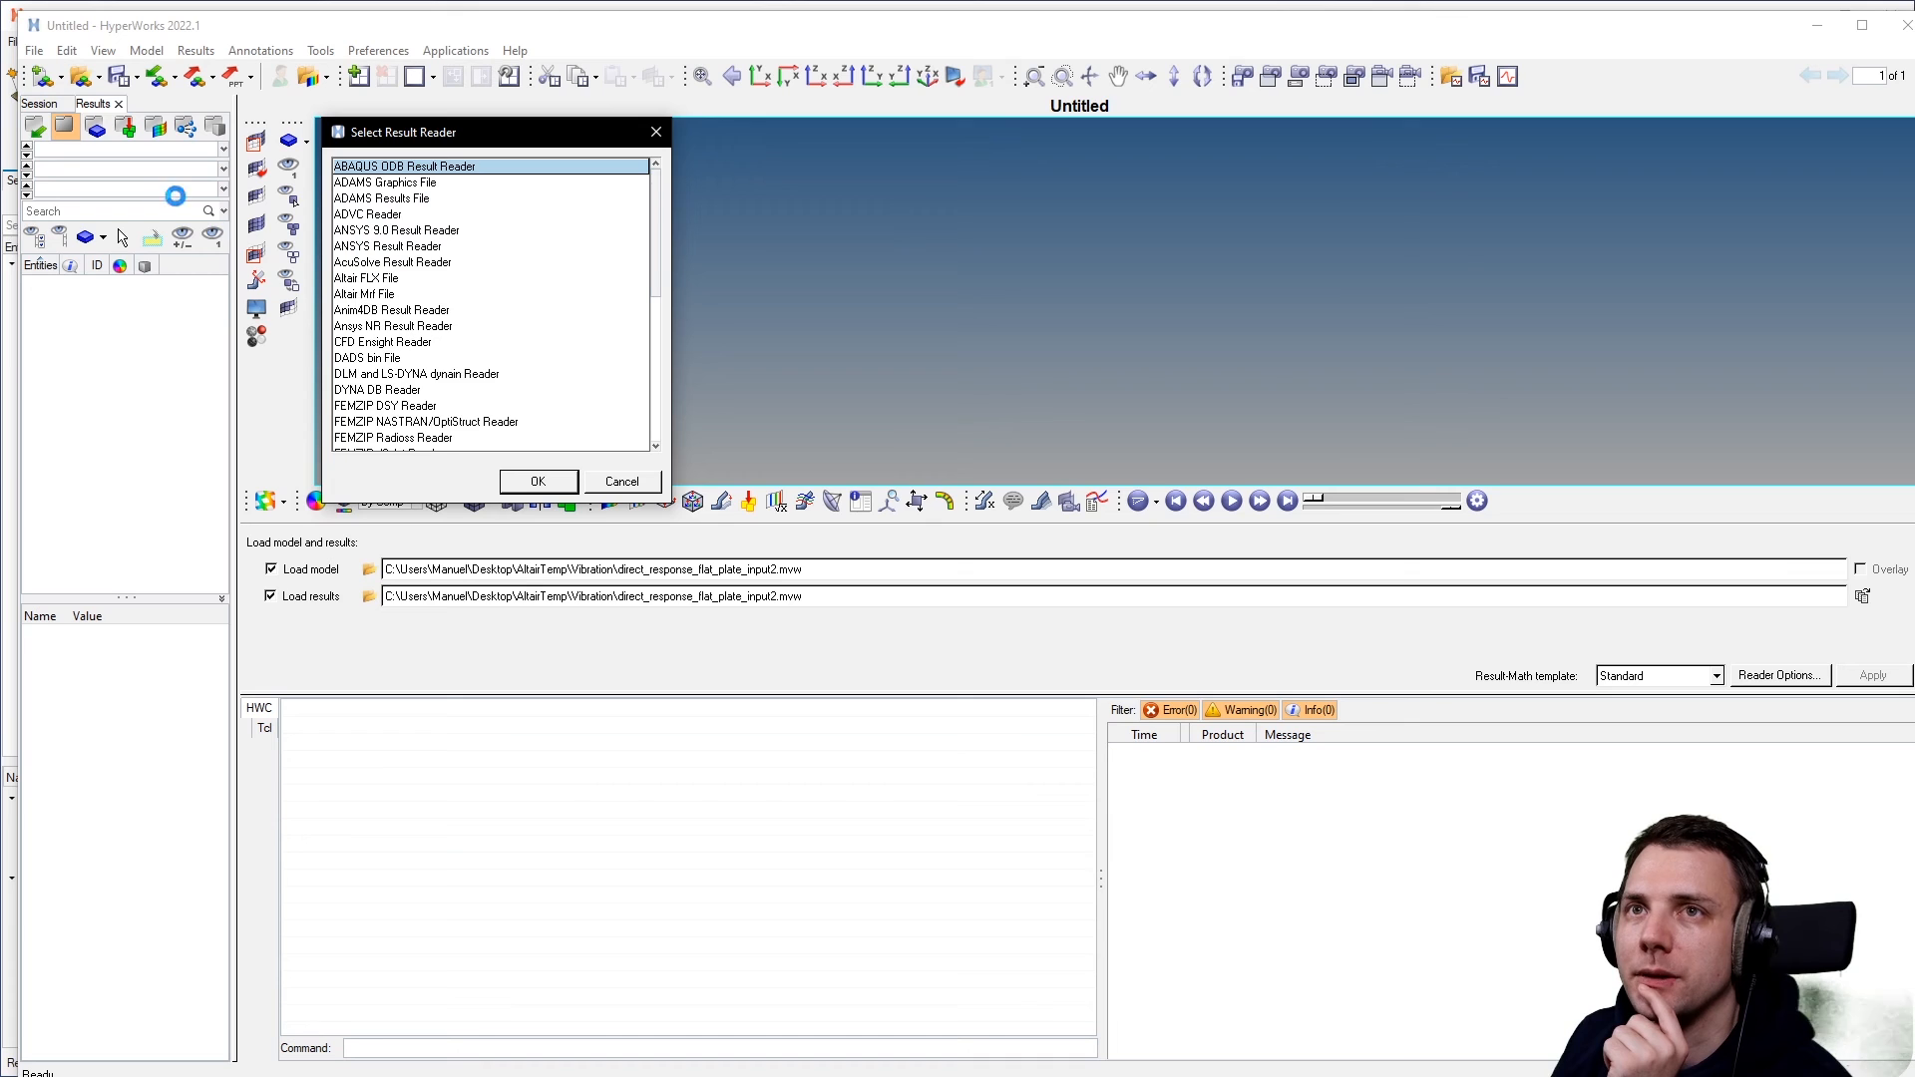
pyautogui.click(640, 490)
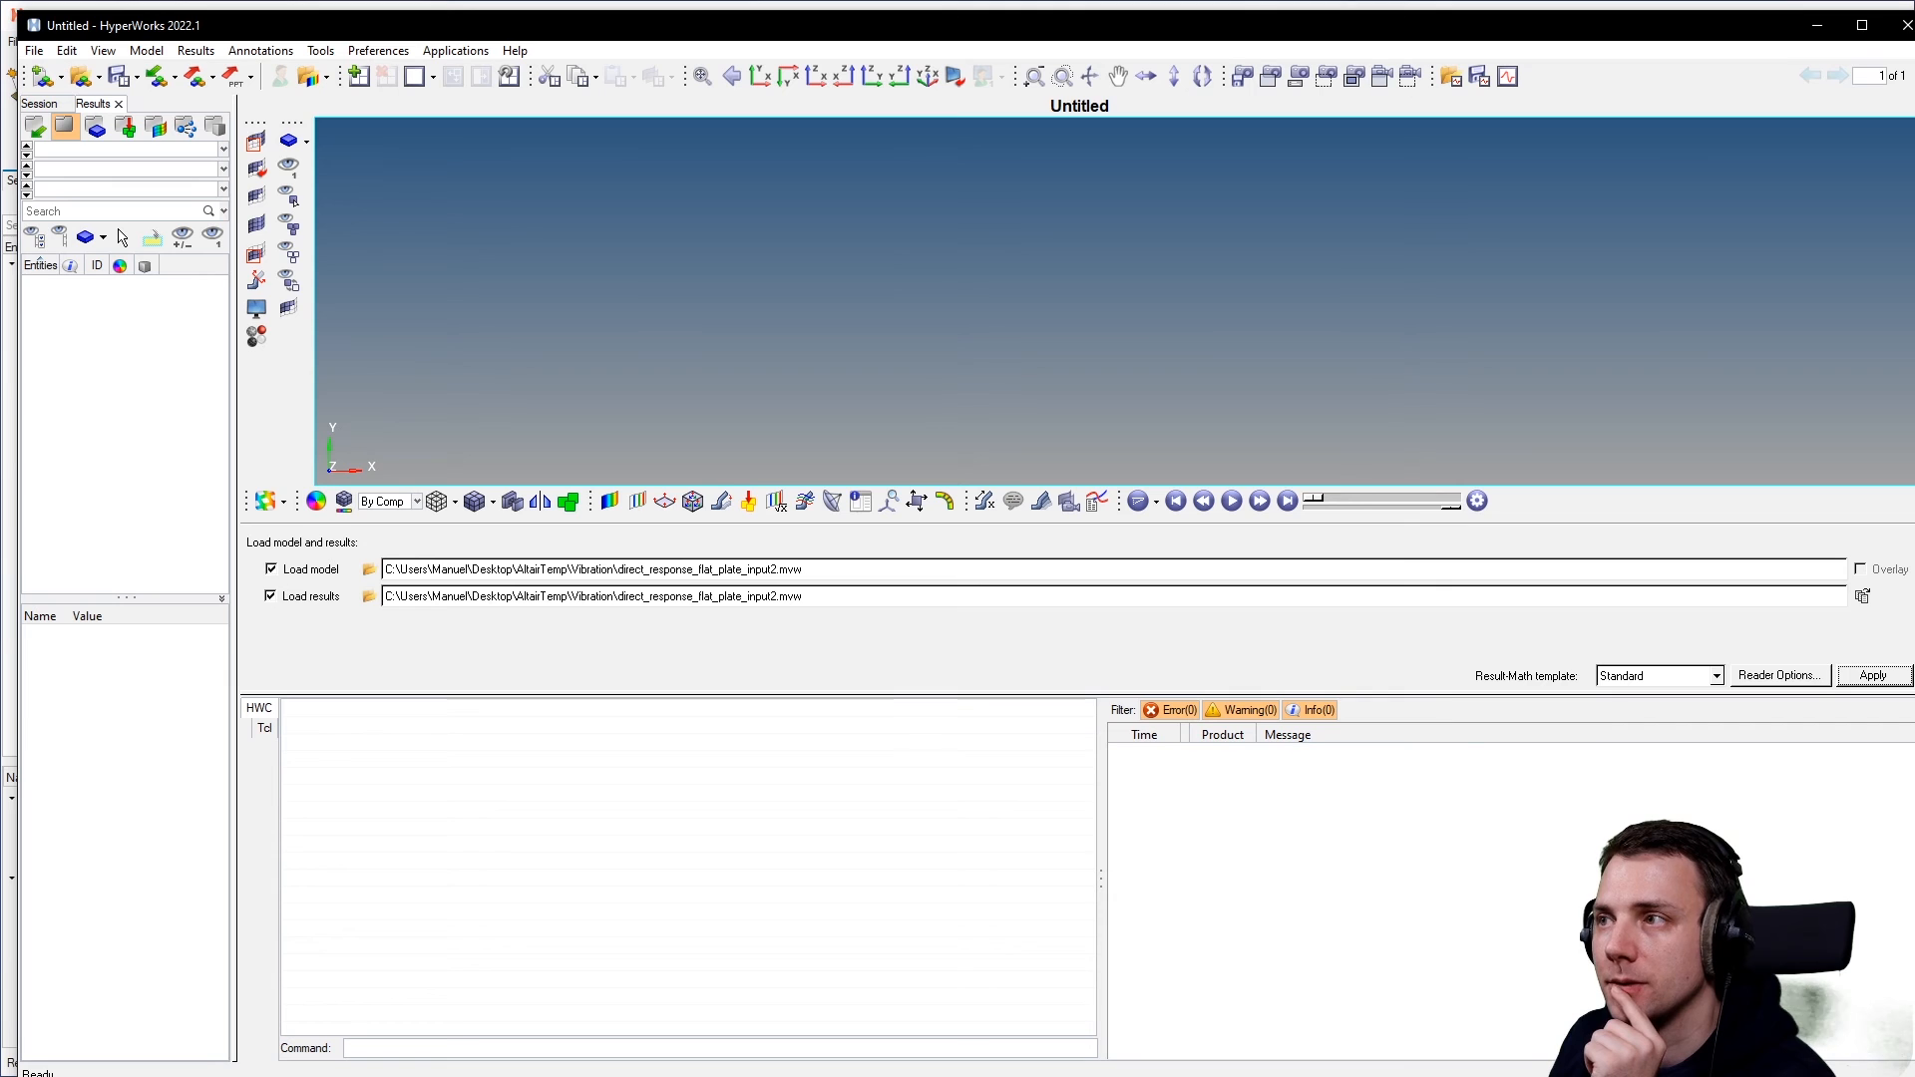
# Try to load the .mvw file as model and results using the NASTRAN OPTISTRUCT HDF5 RX Result Reader for both, then close the message log.
pyautogui.click(1883, 677)
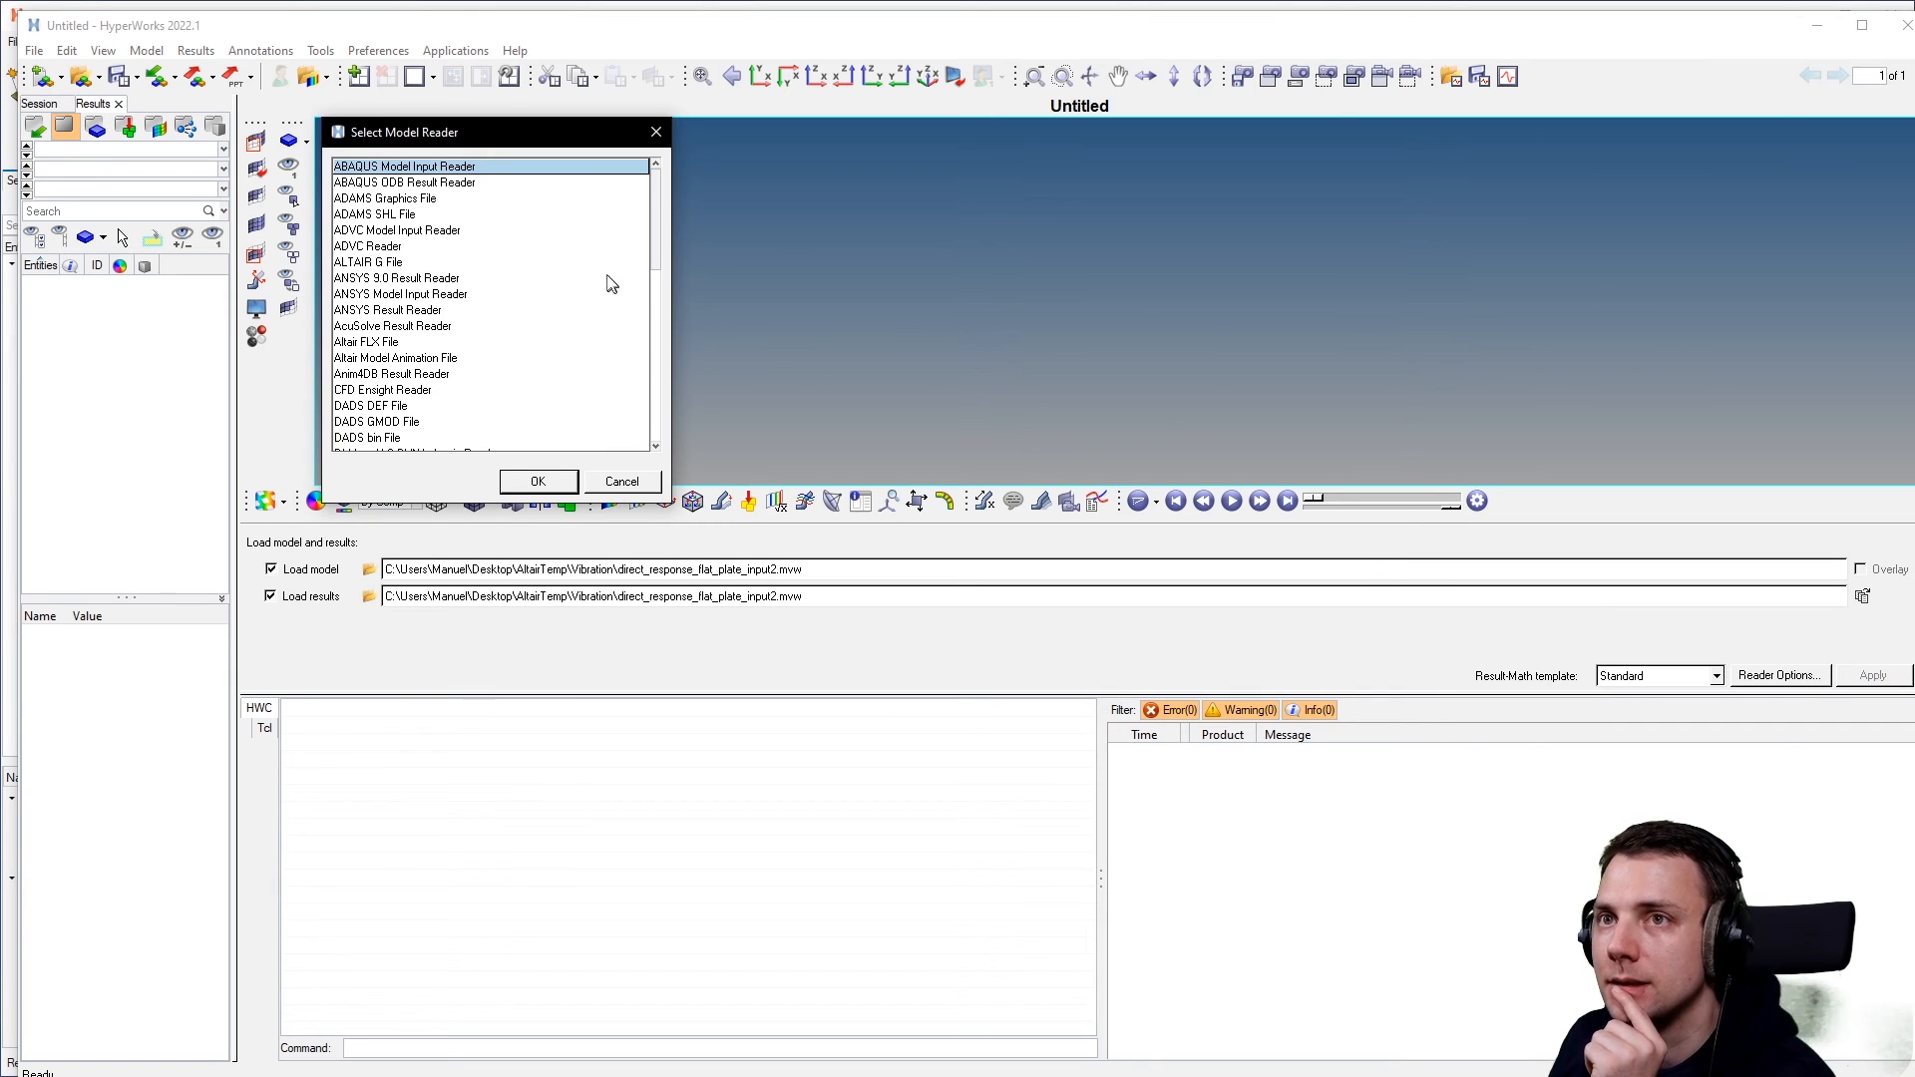
pyautogui.moveTo(665, 207); pyautogui.dragTo(664, 379)
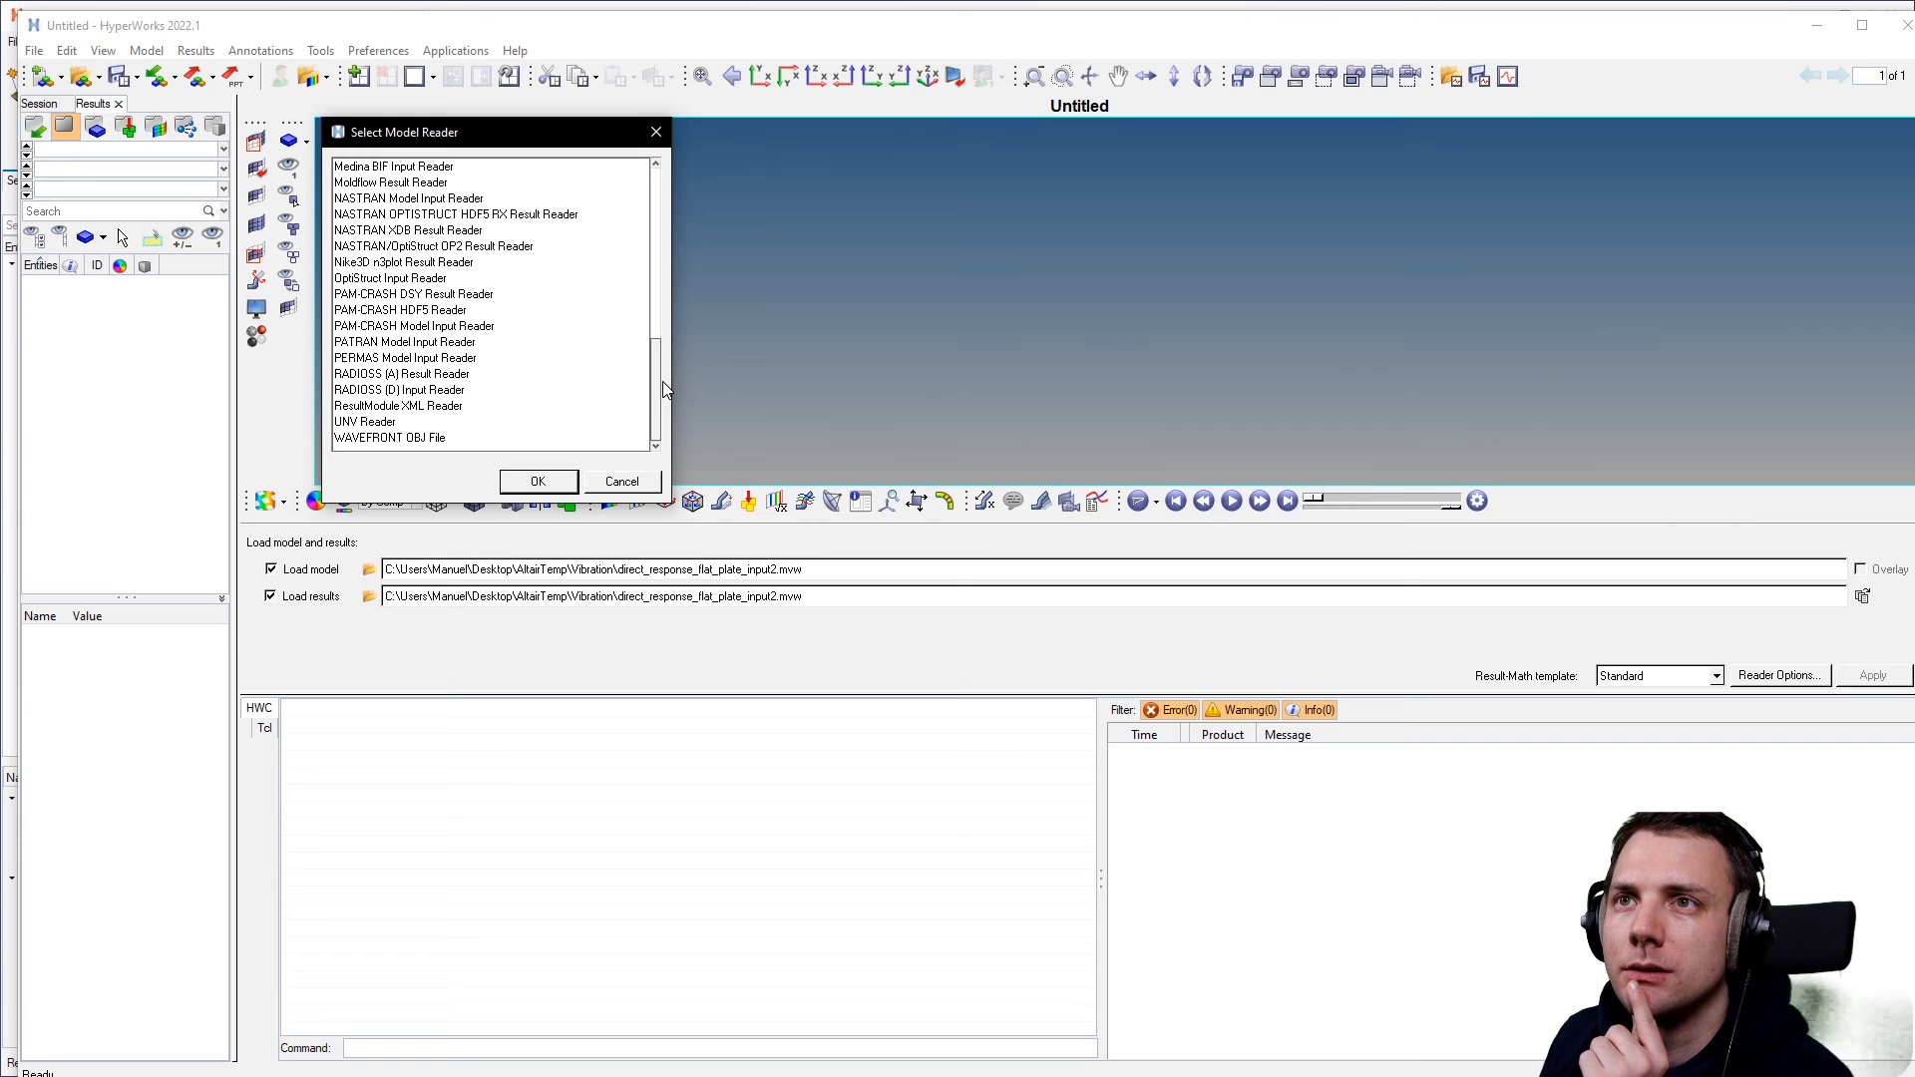
pyautogui.click(516, 216)
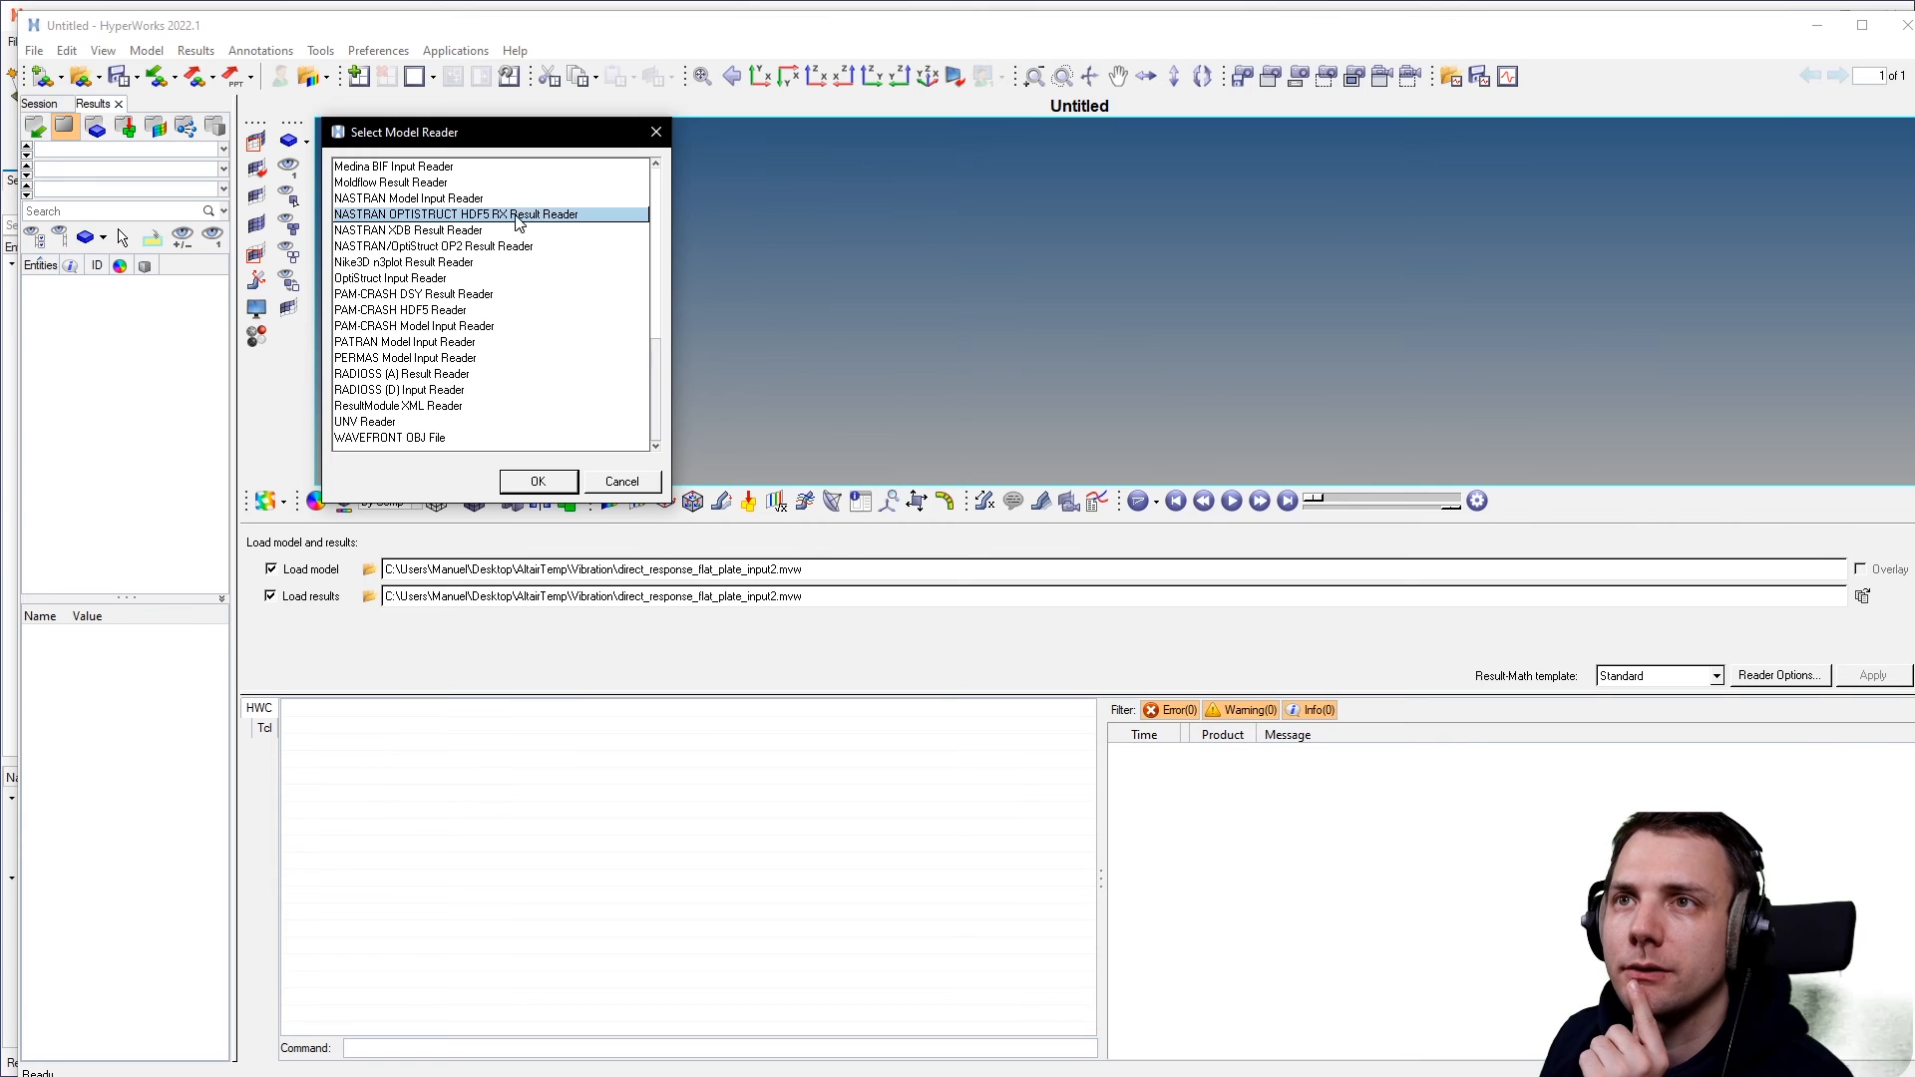
pyautogui.click(573, 481)
pyautogui.moveTo(655, 259); pyautogui.dragTo(658, 379)
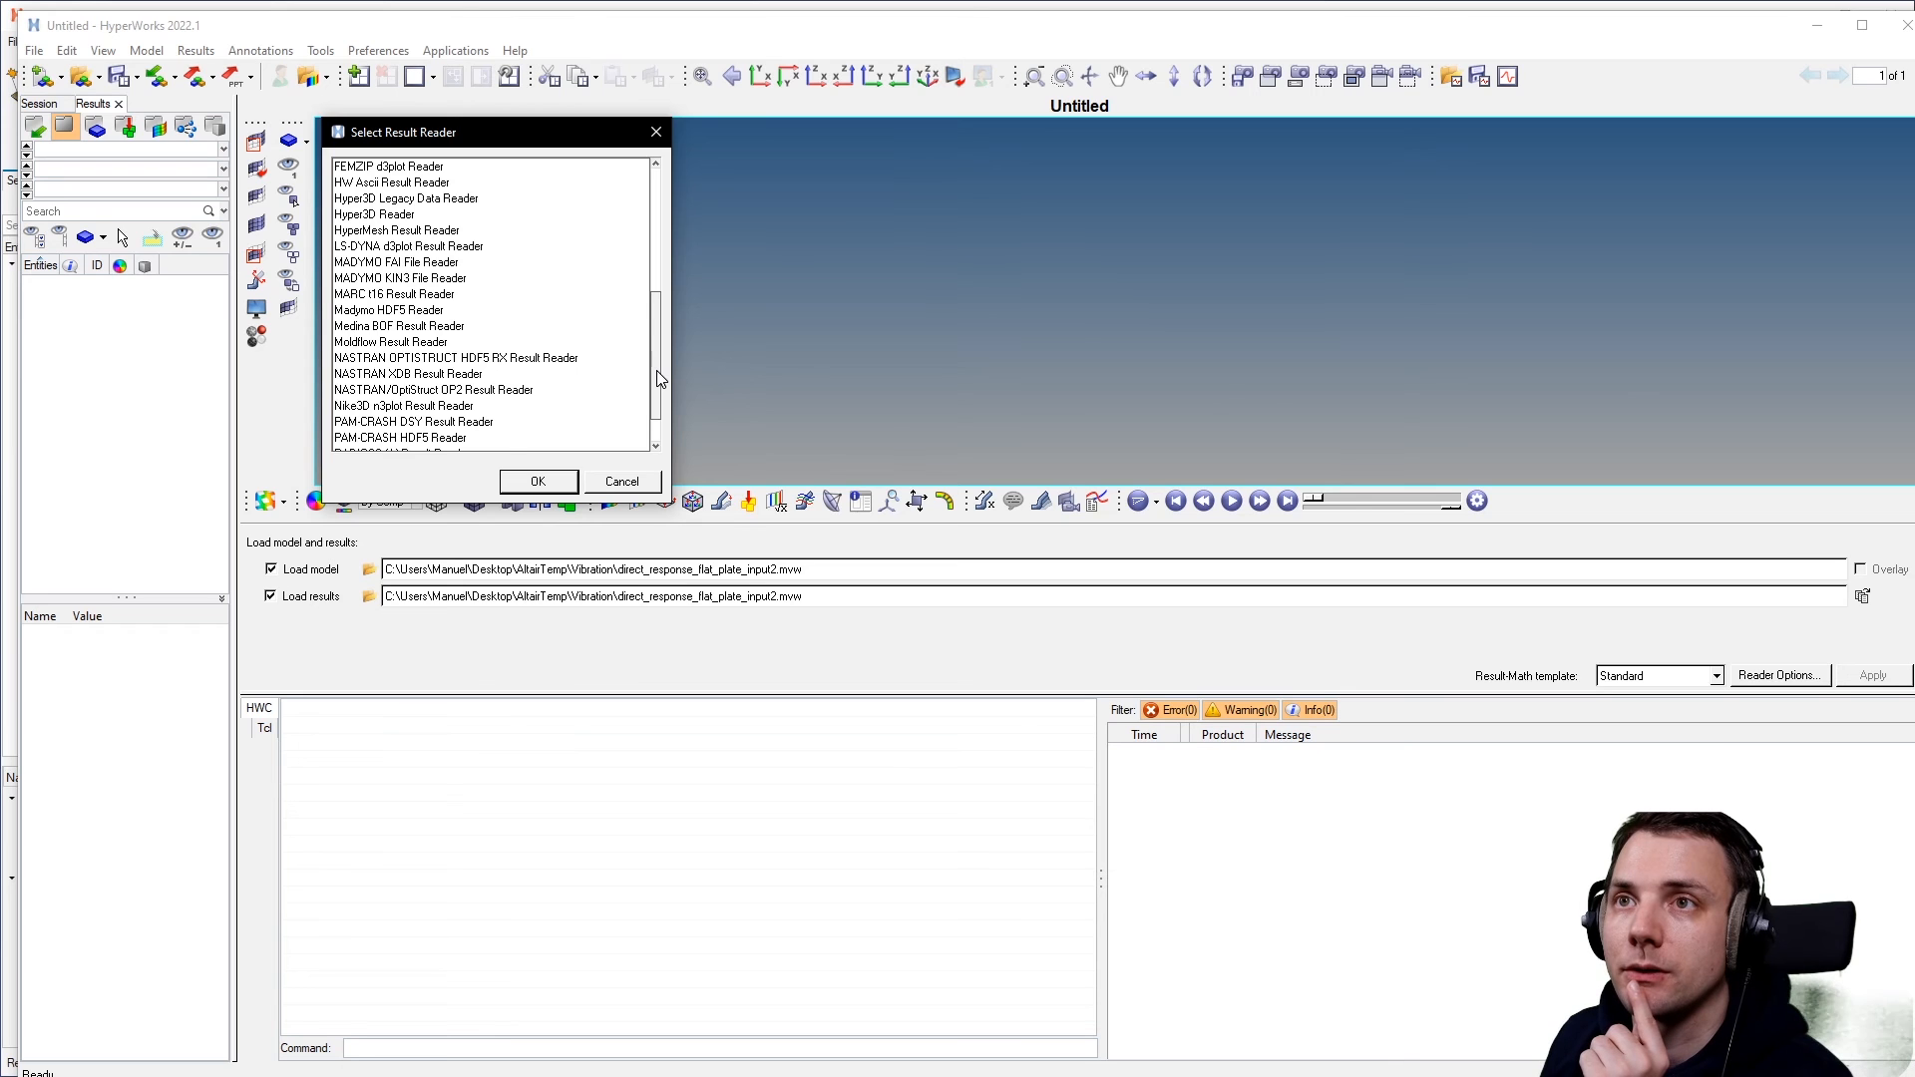
pyautogui.click(547, 359)
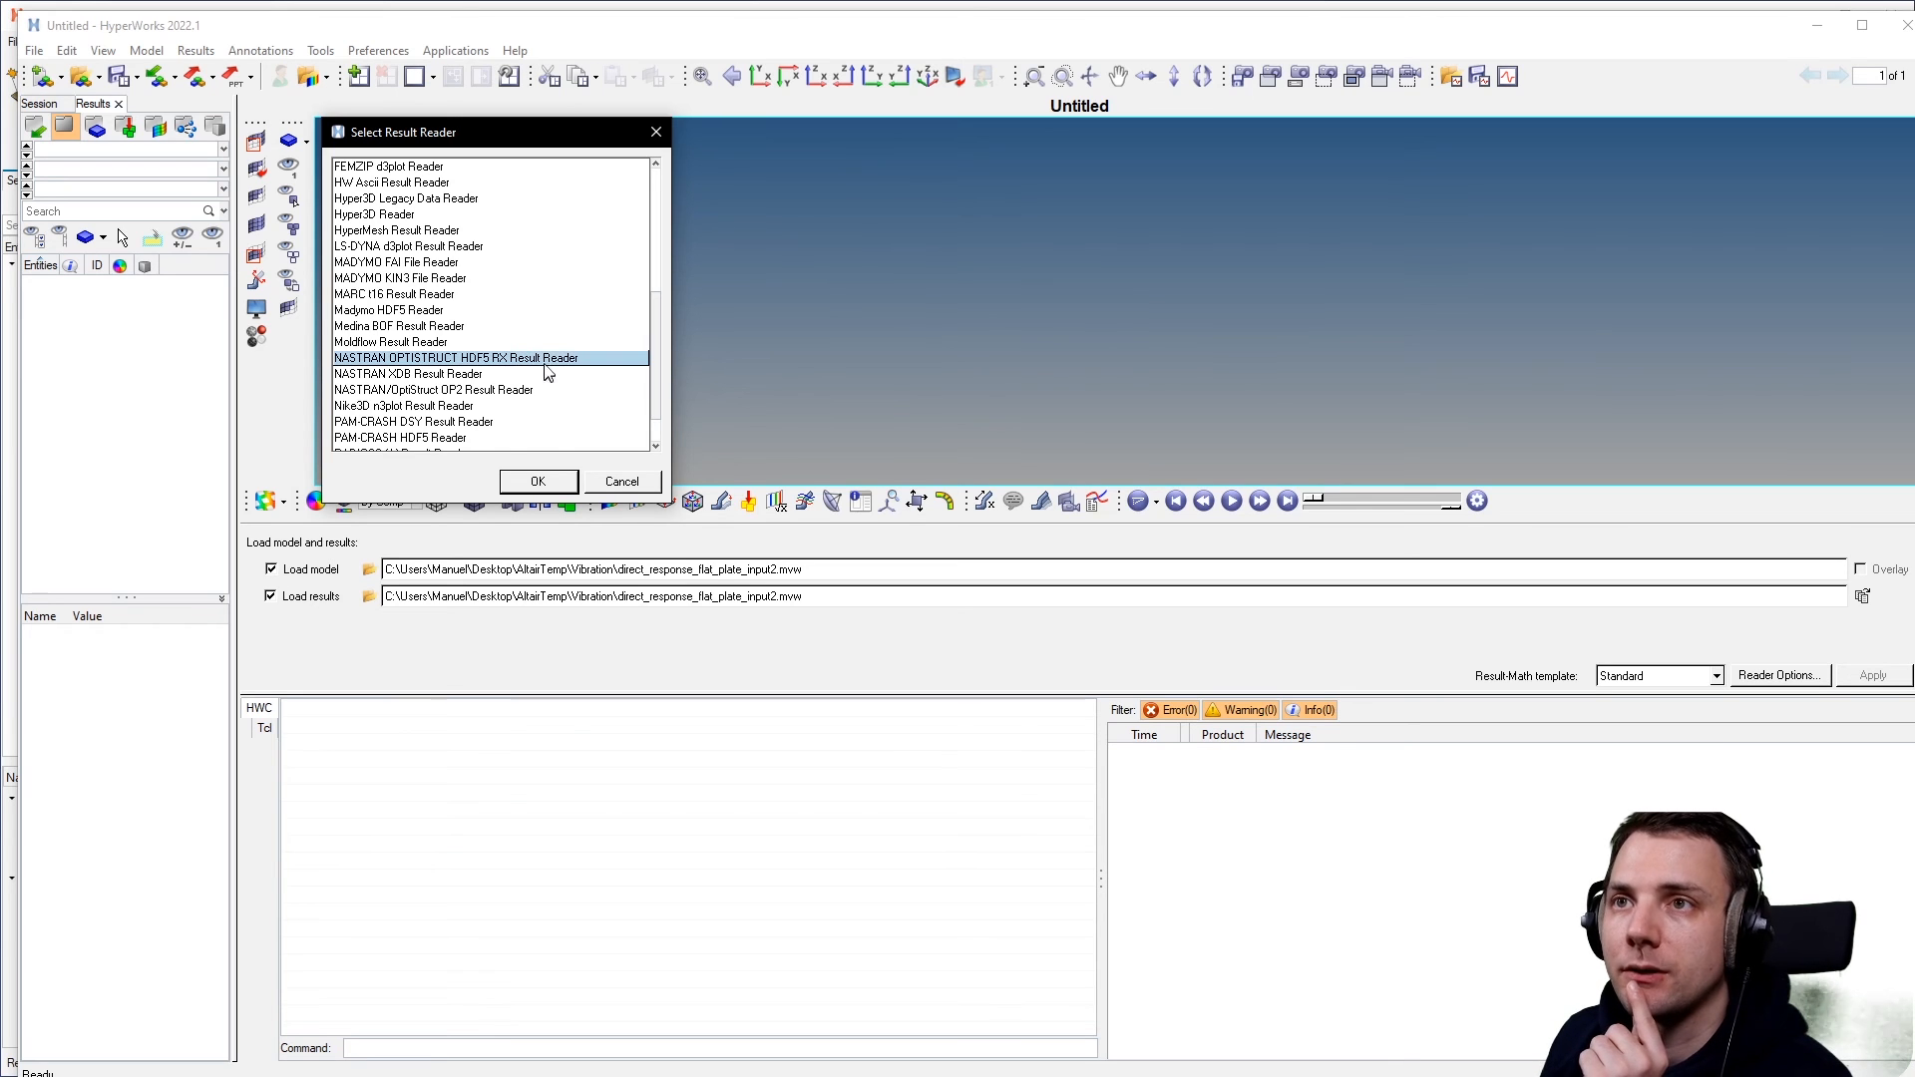
pyautogui.click(555, 477)
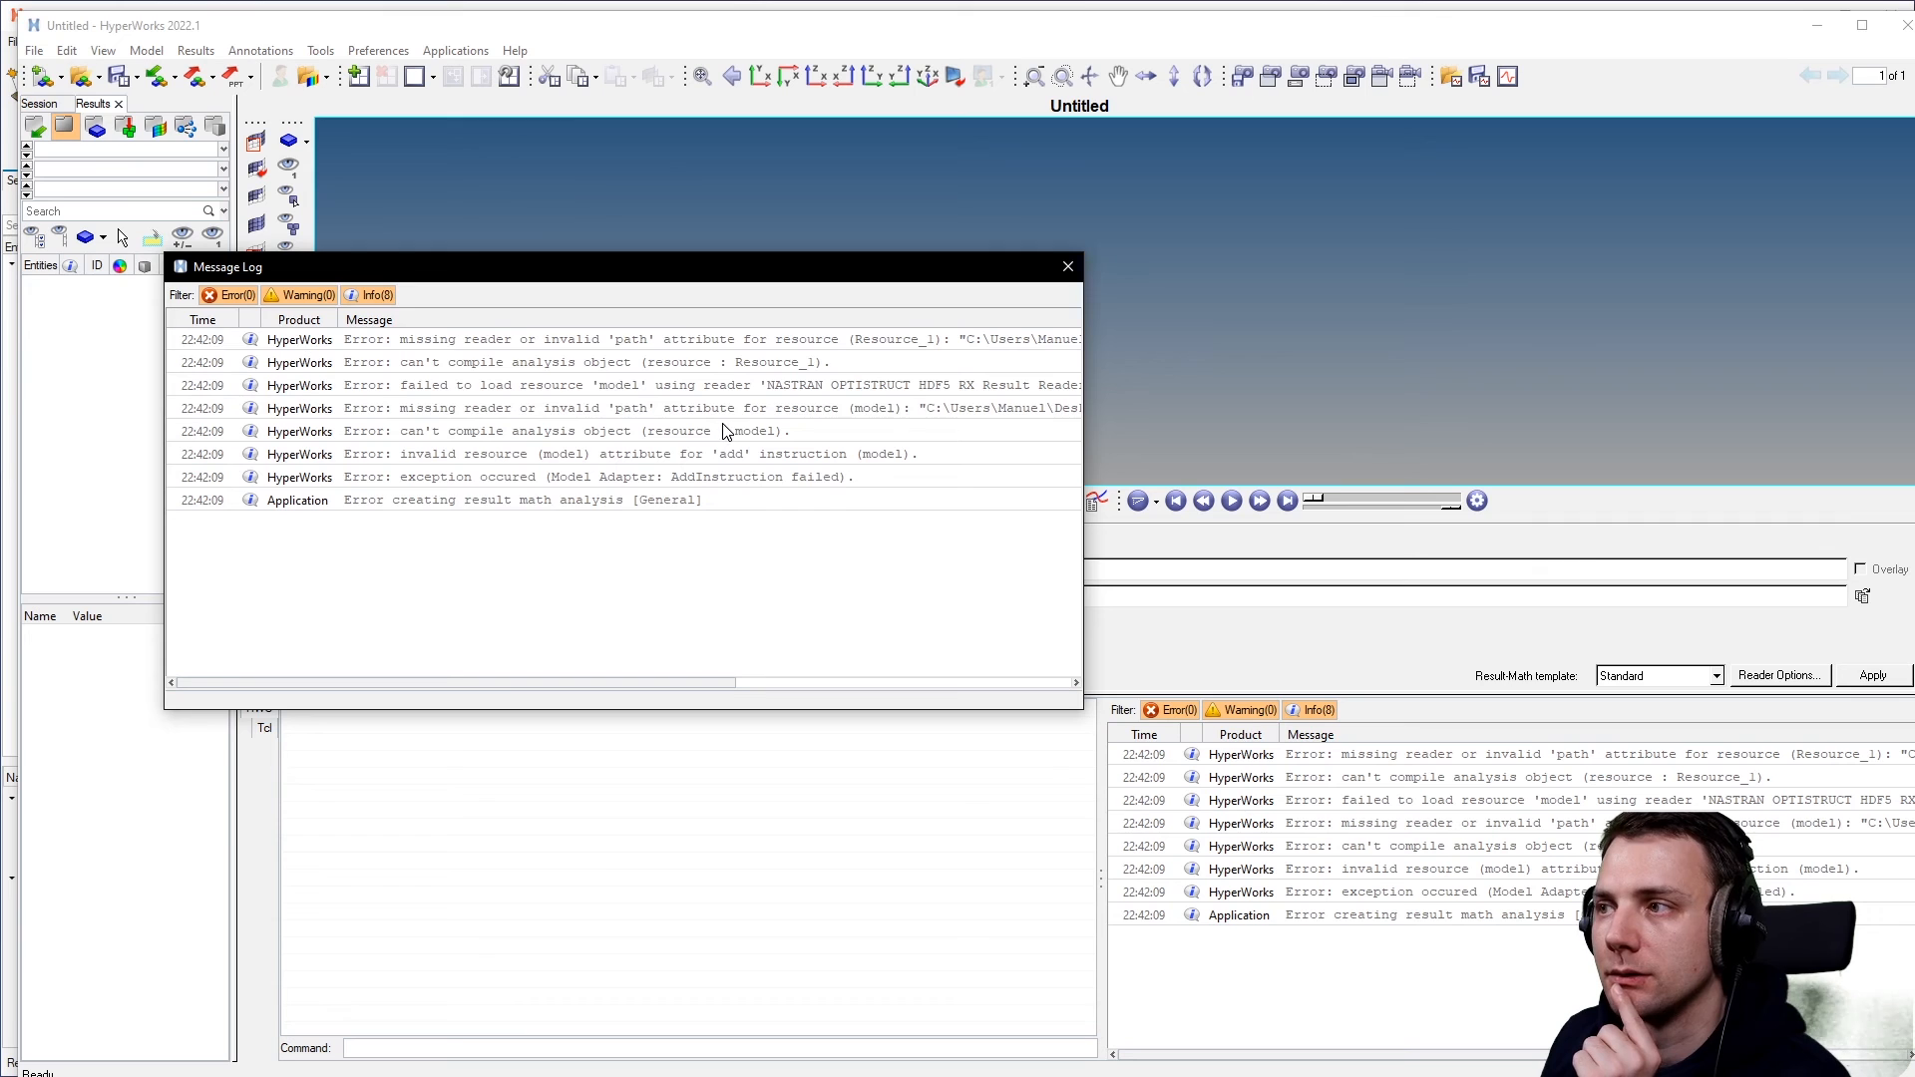
pyautogui.click(1068, 267)
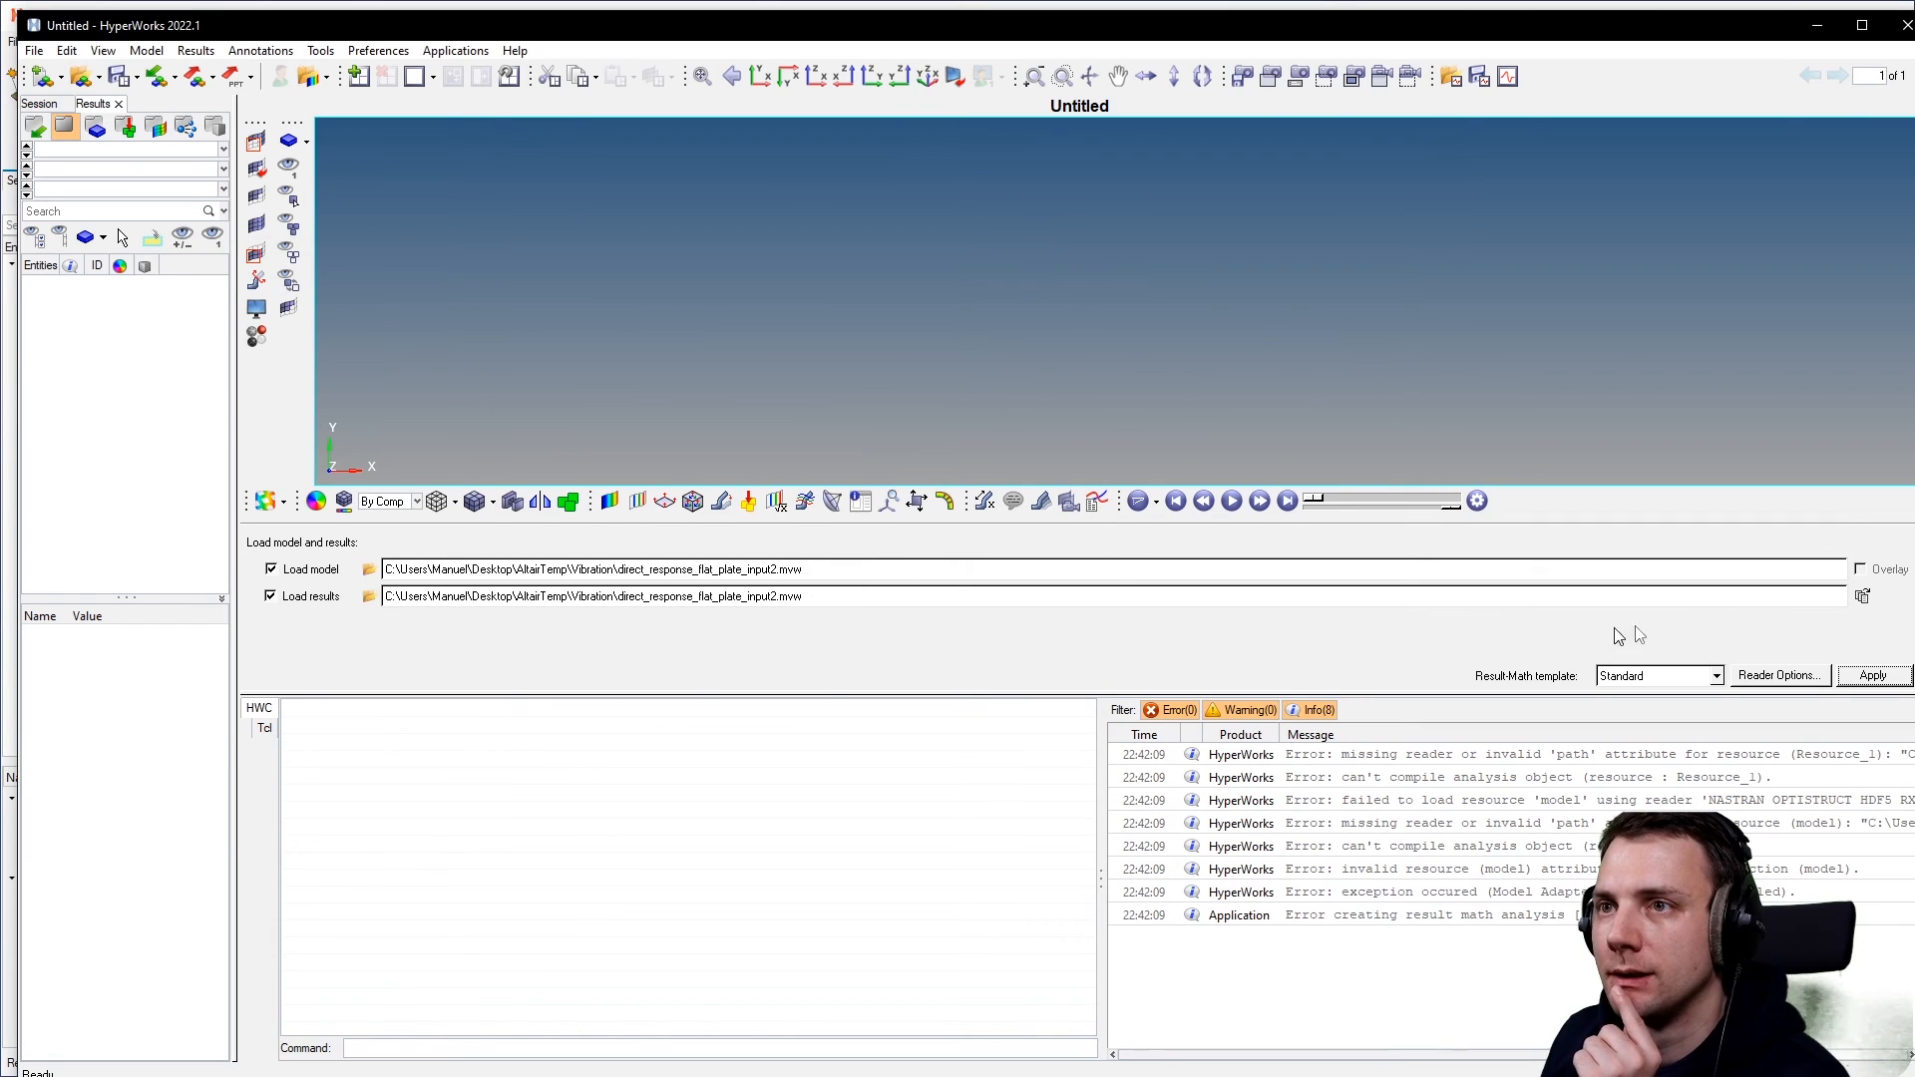
# Change the window's client to HyperGraph 2D and load direct_response_flat_plate_input2.mvw as its data file.
pyautogui.click(370, 570)
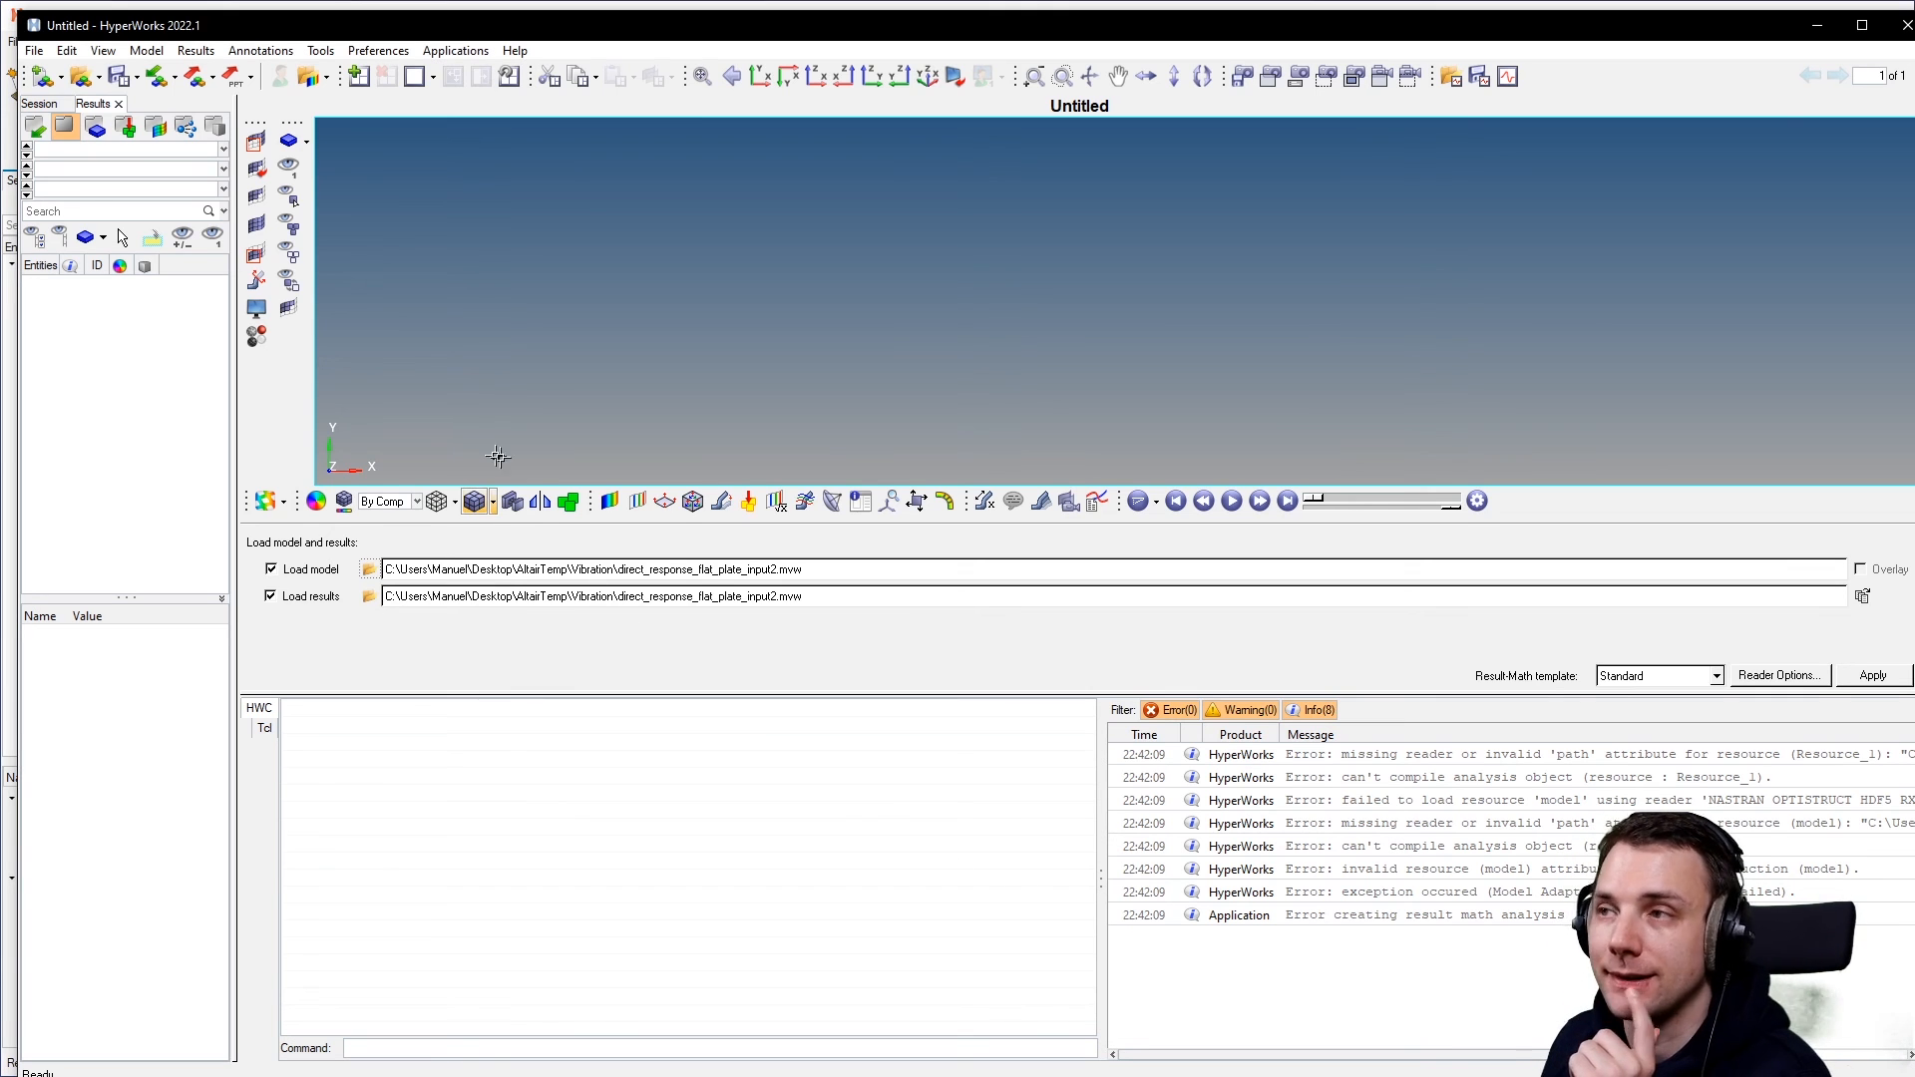
pyautogui.click(265, 501)
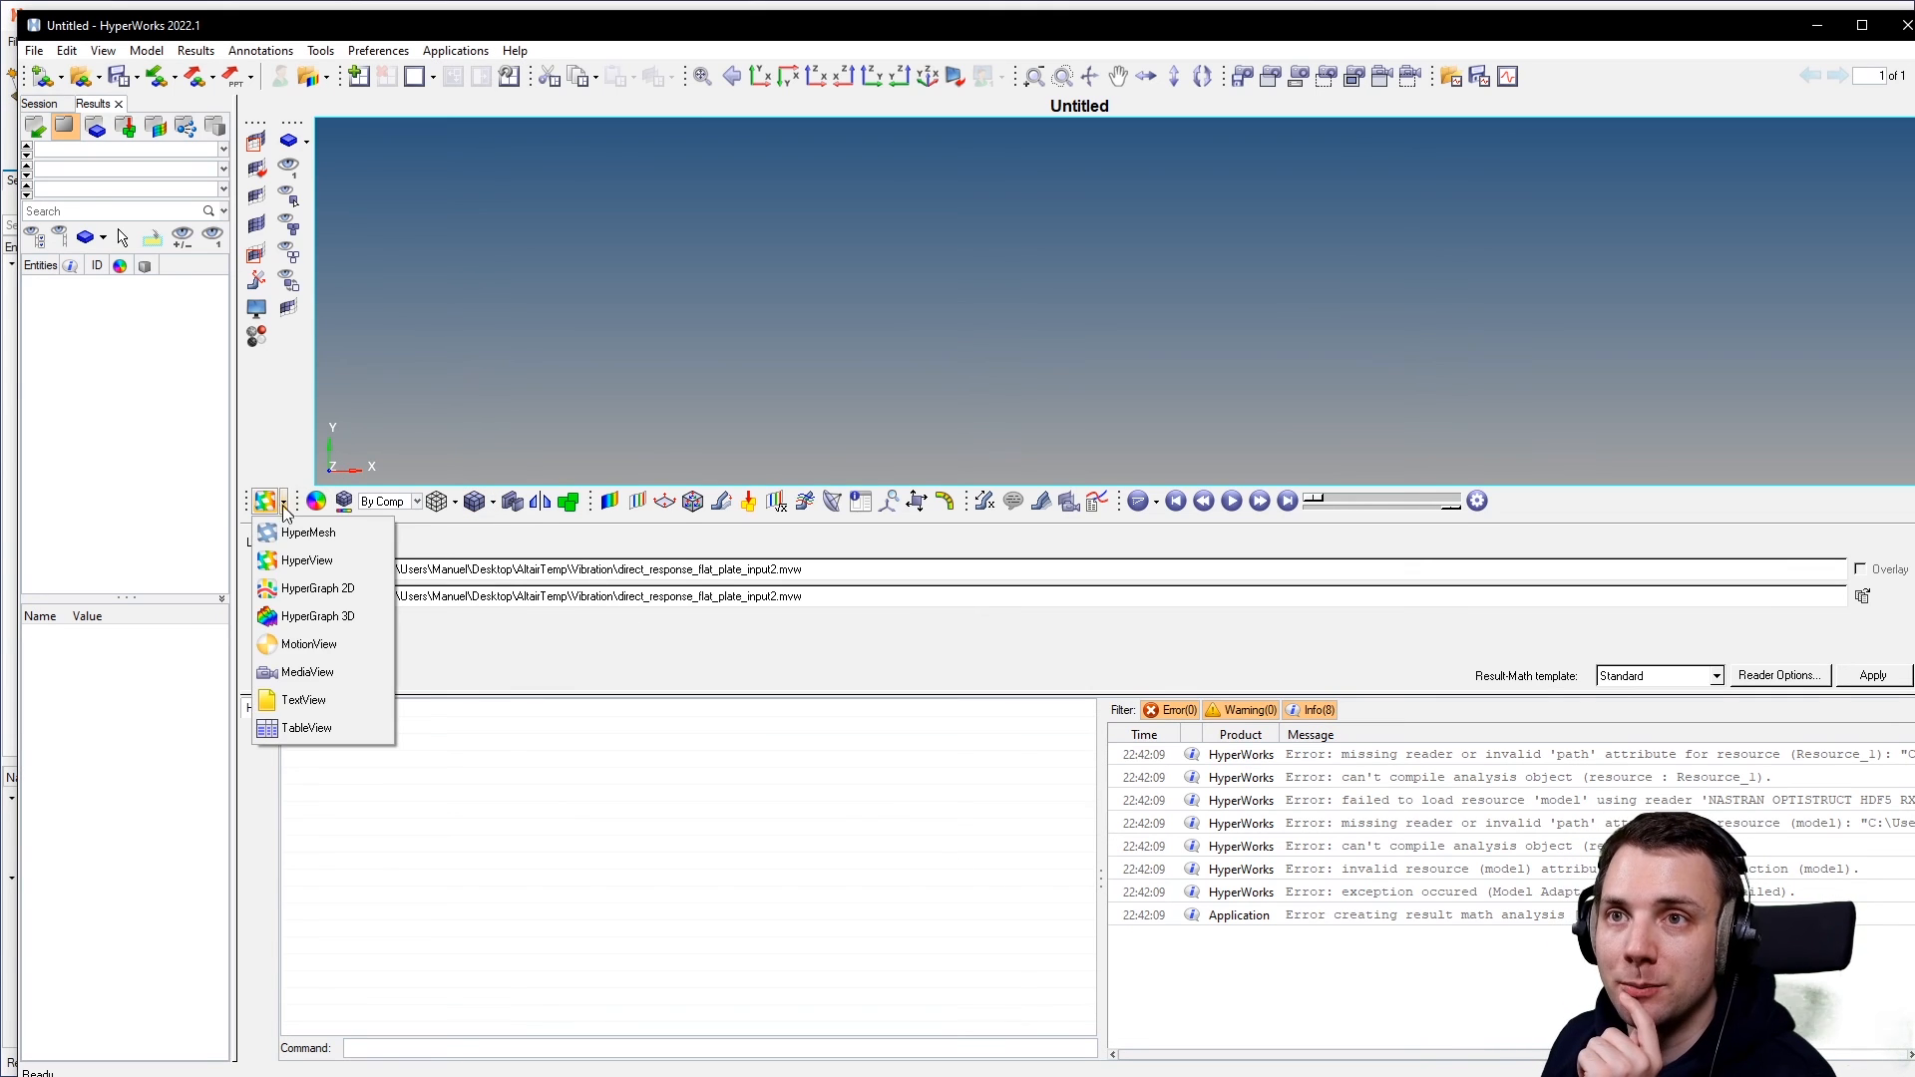
pyautogui.click(317, 588)
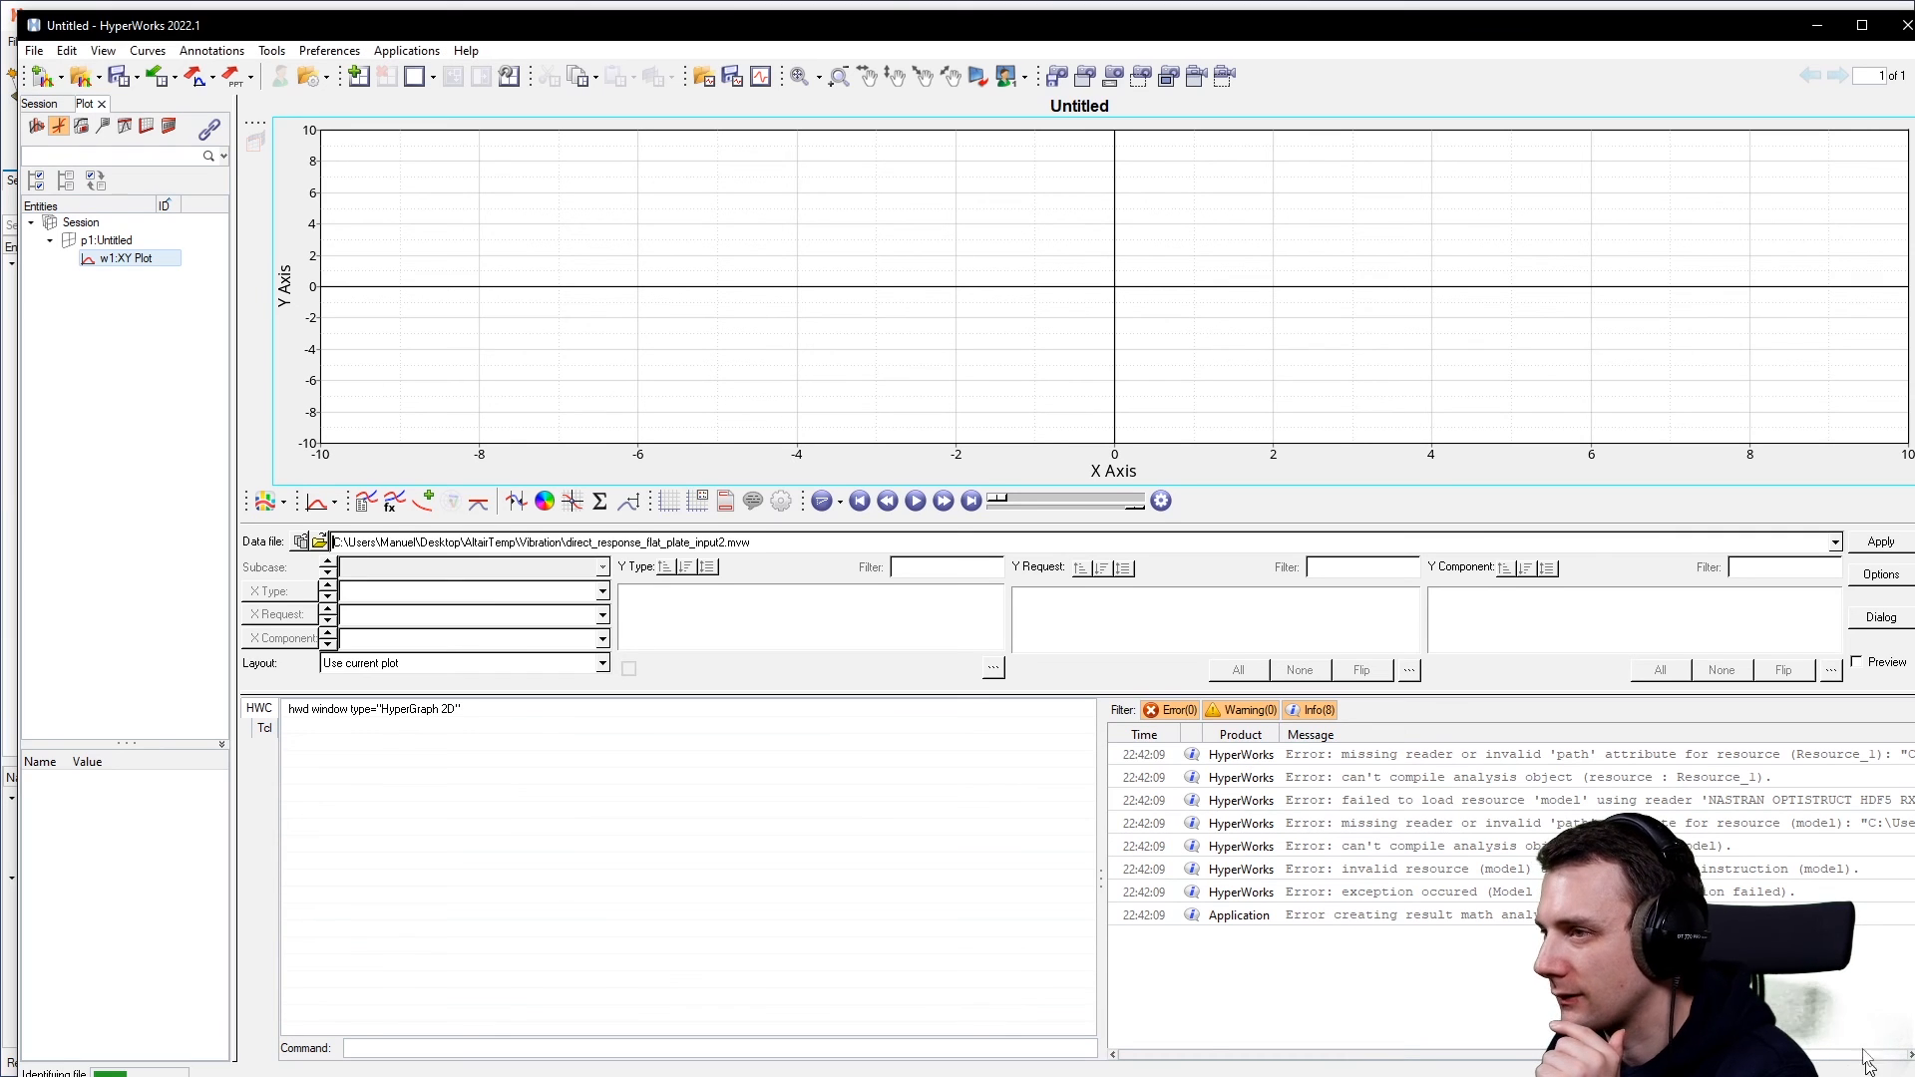
pyautogui.click(1881, 543)
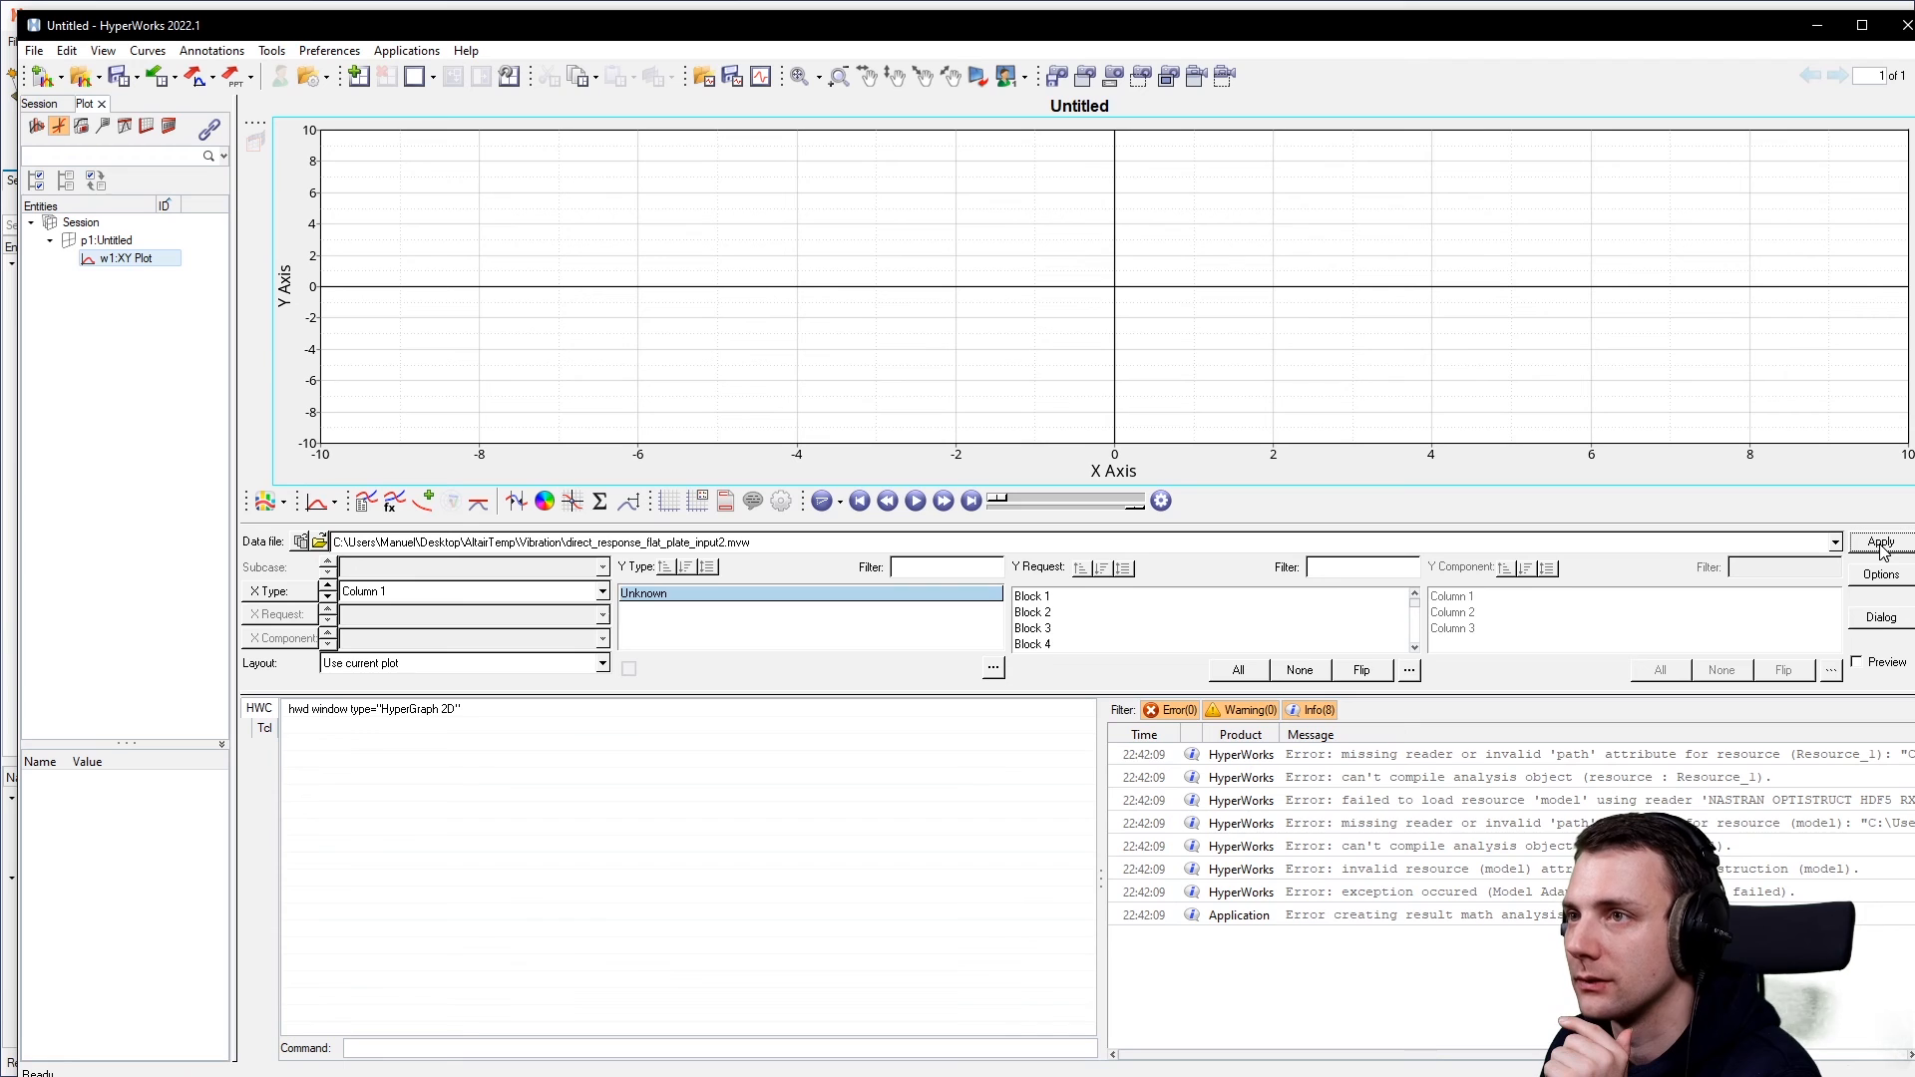
# Plot the Column 1 component of Block 1 against Column 1 and inspect the curve at different zoom levels.
pyautogui.click(1132, 597)
pyautogui.click(1486, 597)
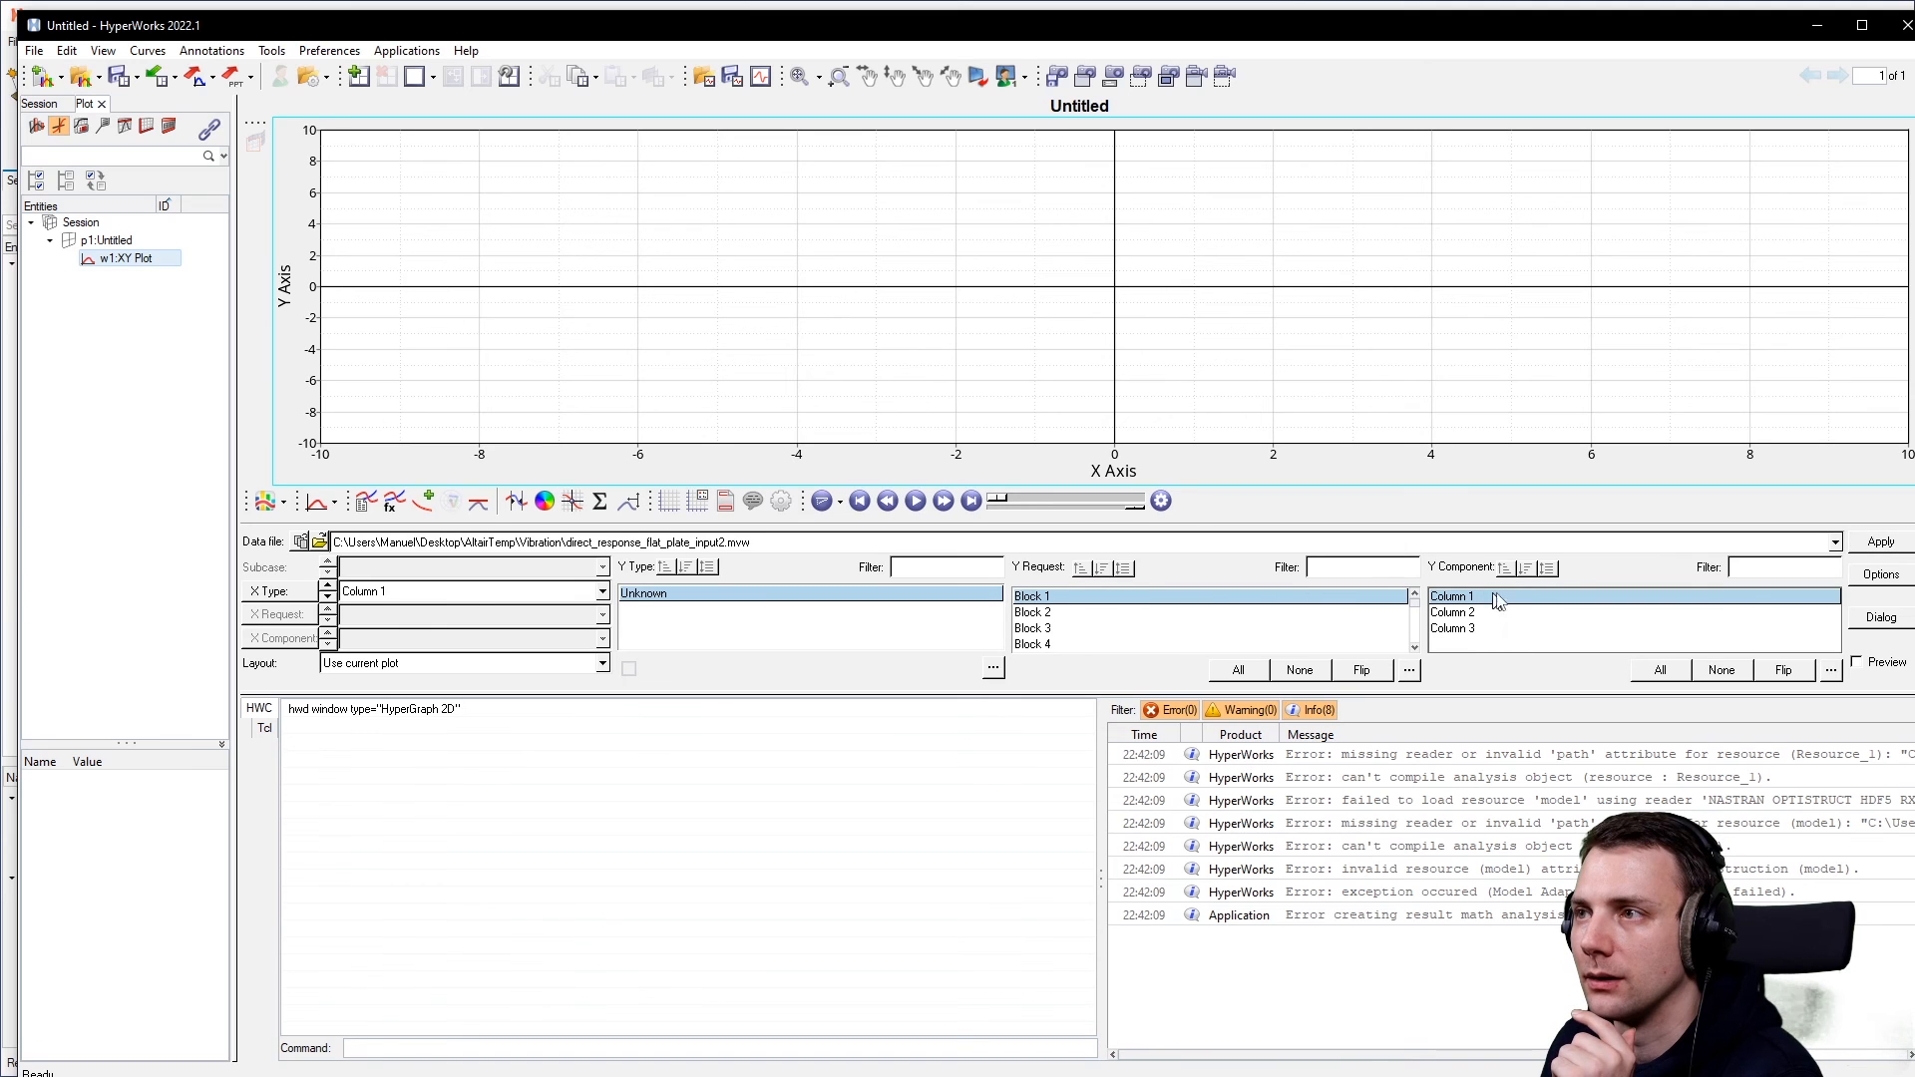
pyautogui.click(1881, 542)
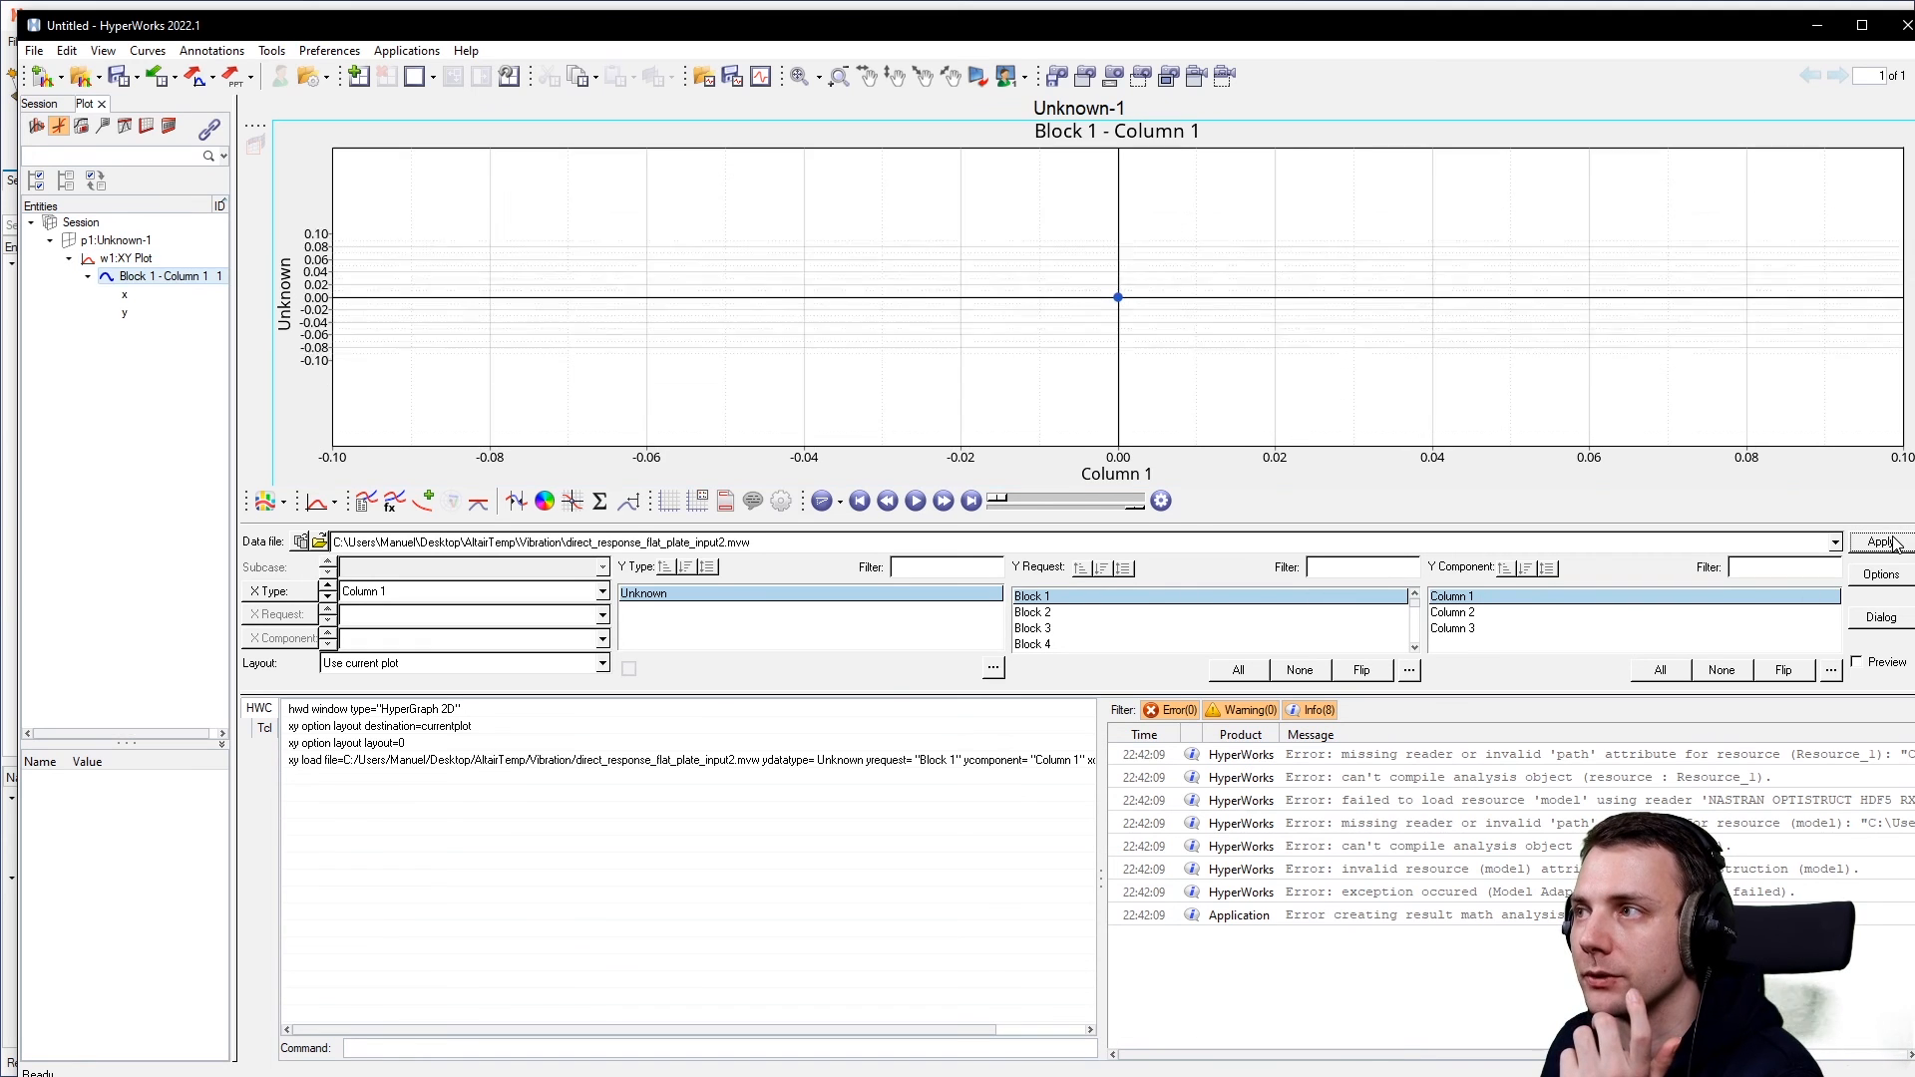
pyautogui.scroll(-5, 1230, 332)
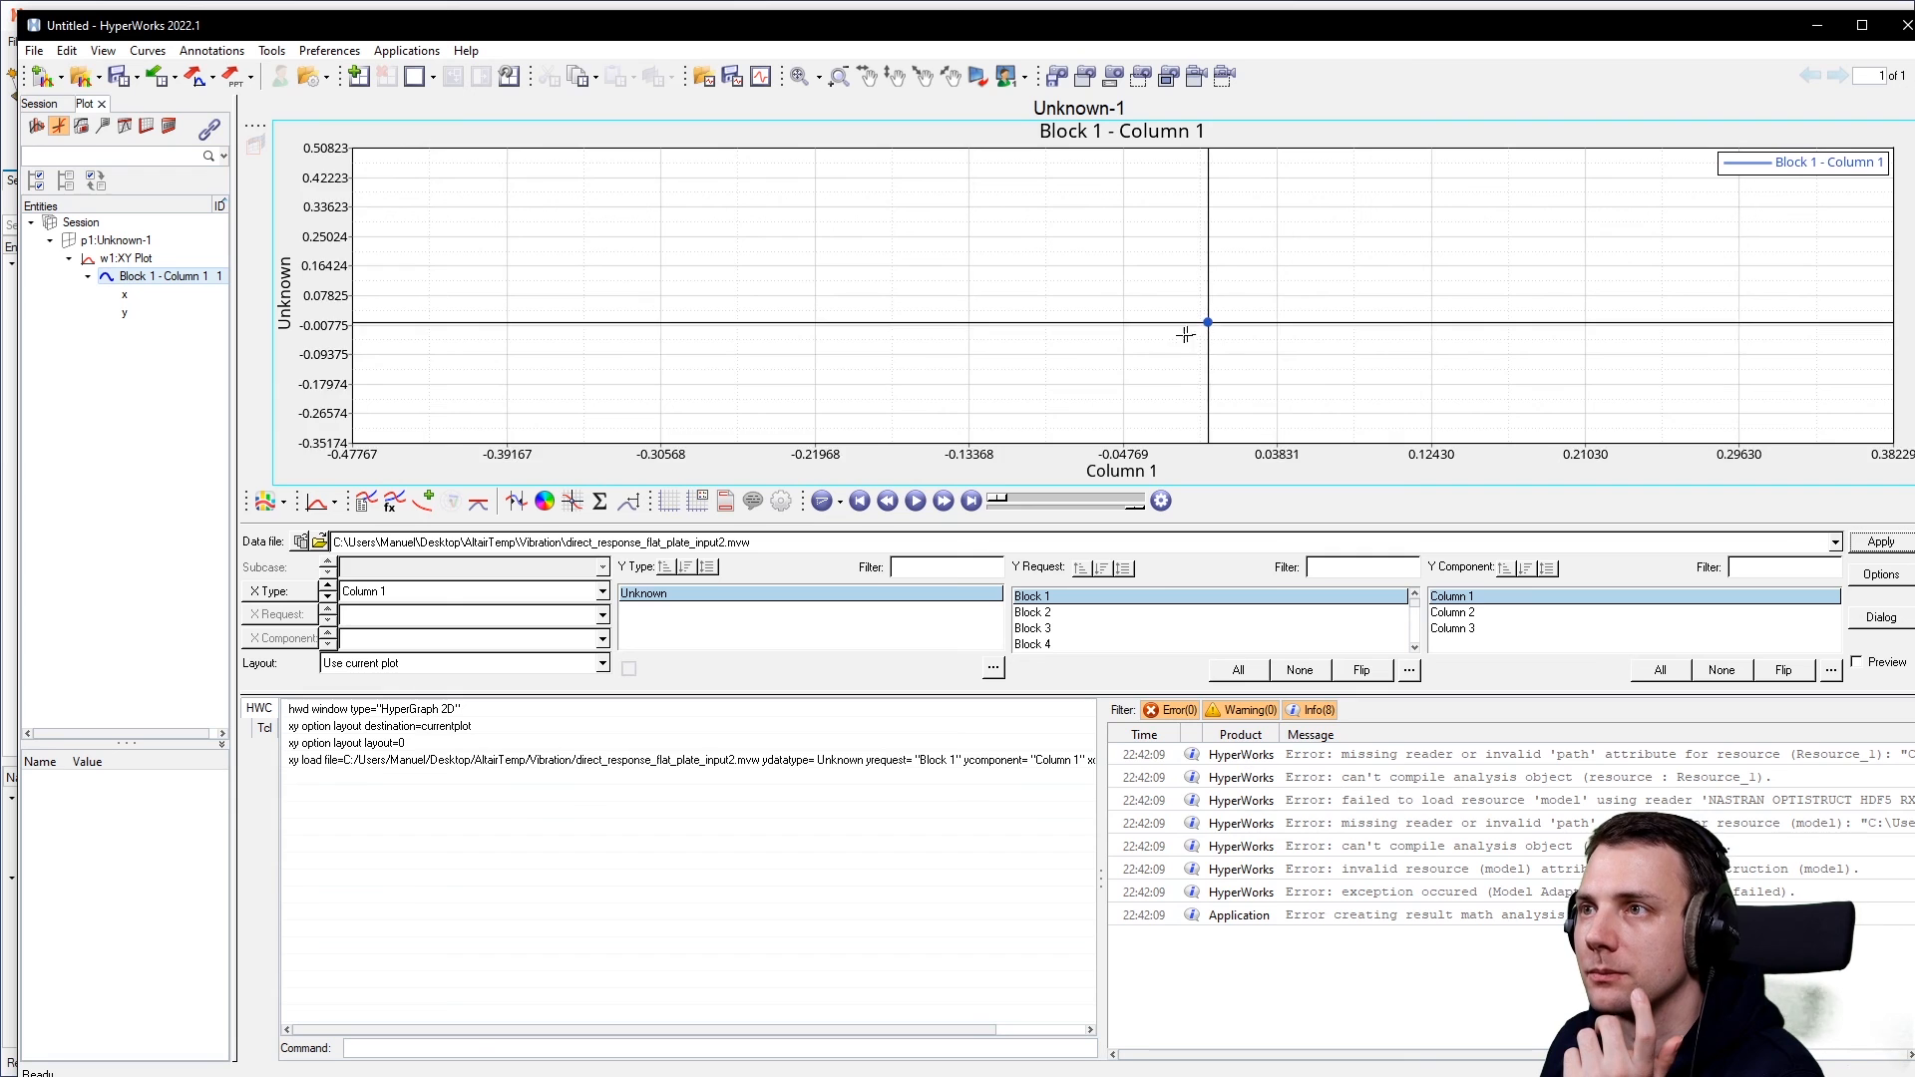
pyautogui.scroll(12, 1213, 329)
pyautogui.scroll(-4, 872, 366)
pyautogui.scroll(-5, 871, 367)
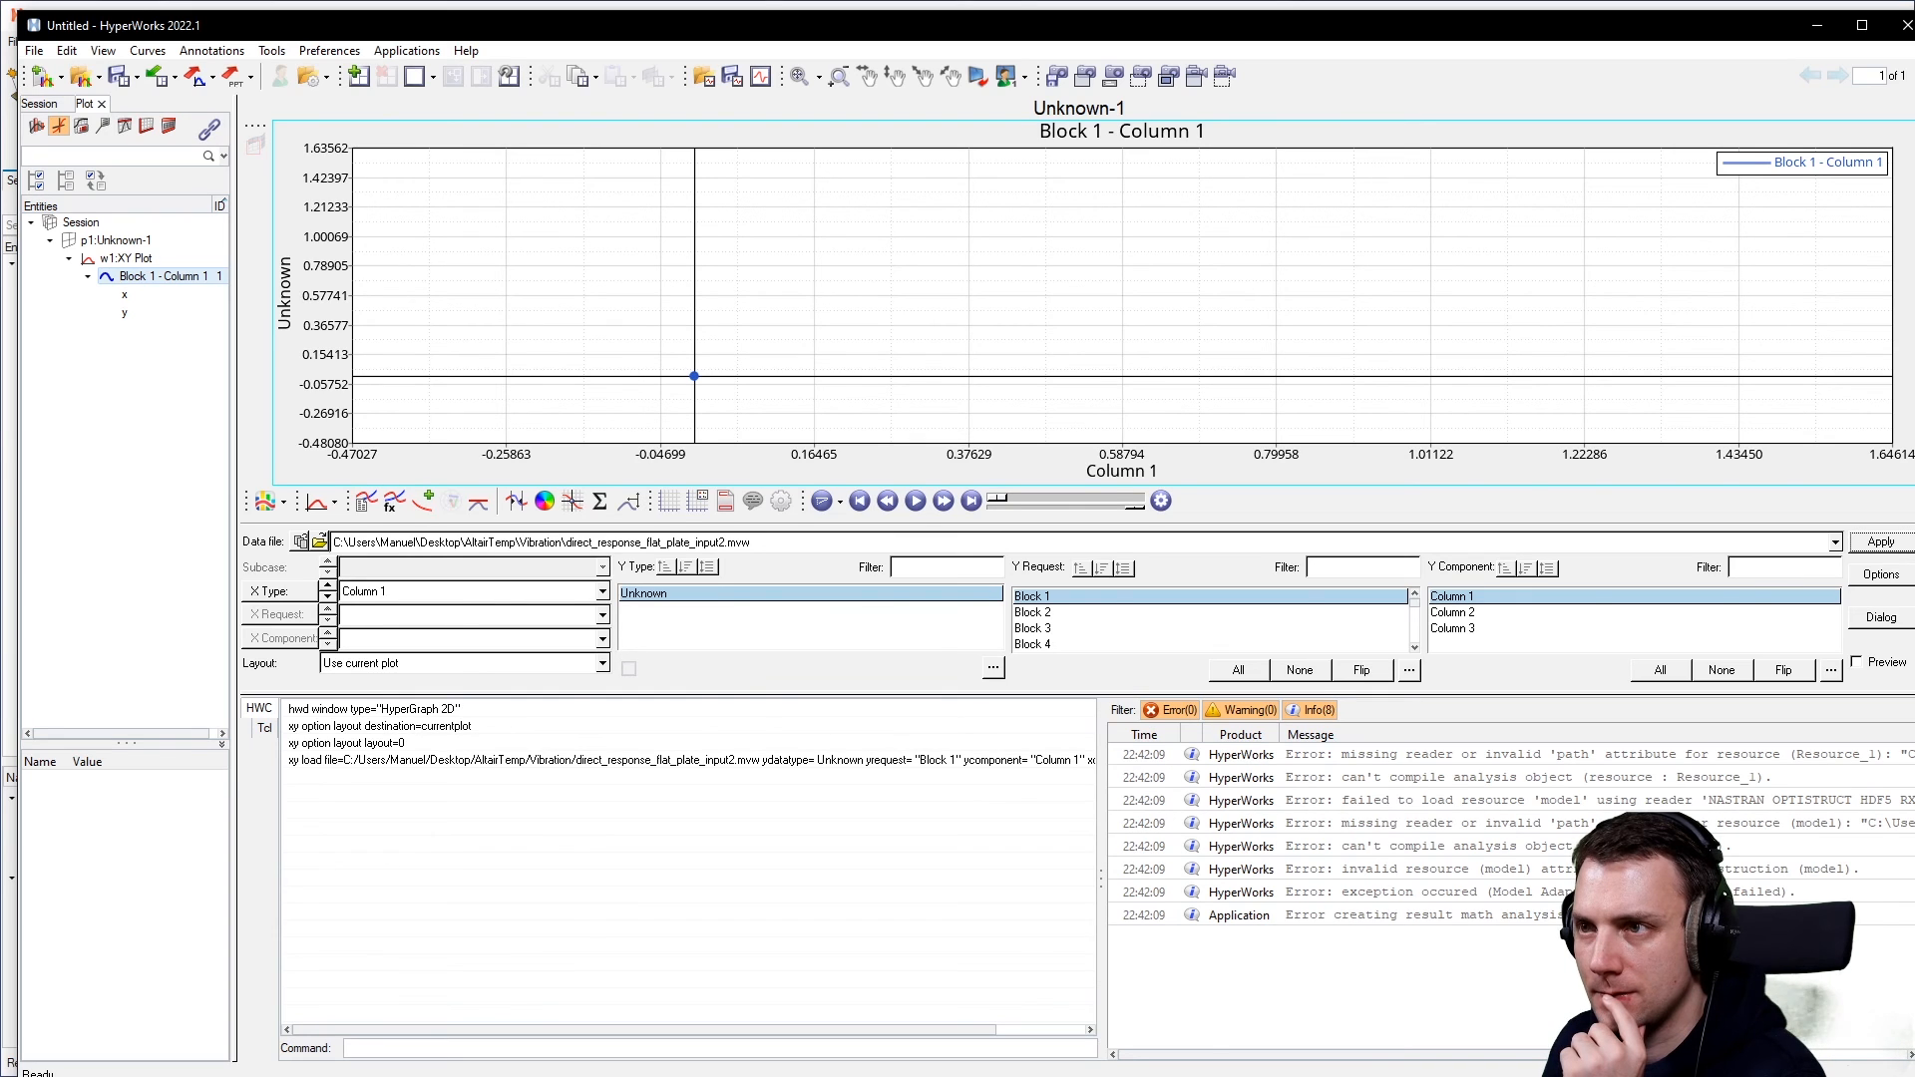
# Set the X type to Unknown and add a curve for the Column 2 component of Block 2.
pyautogui.click(602, 592)
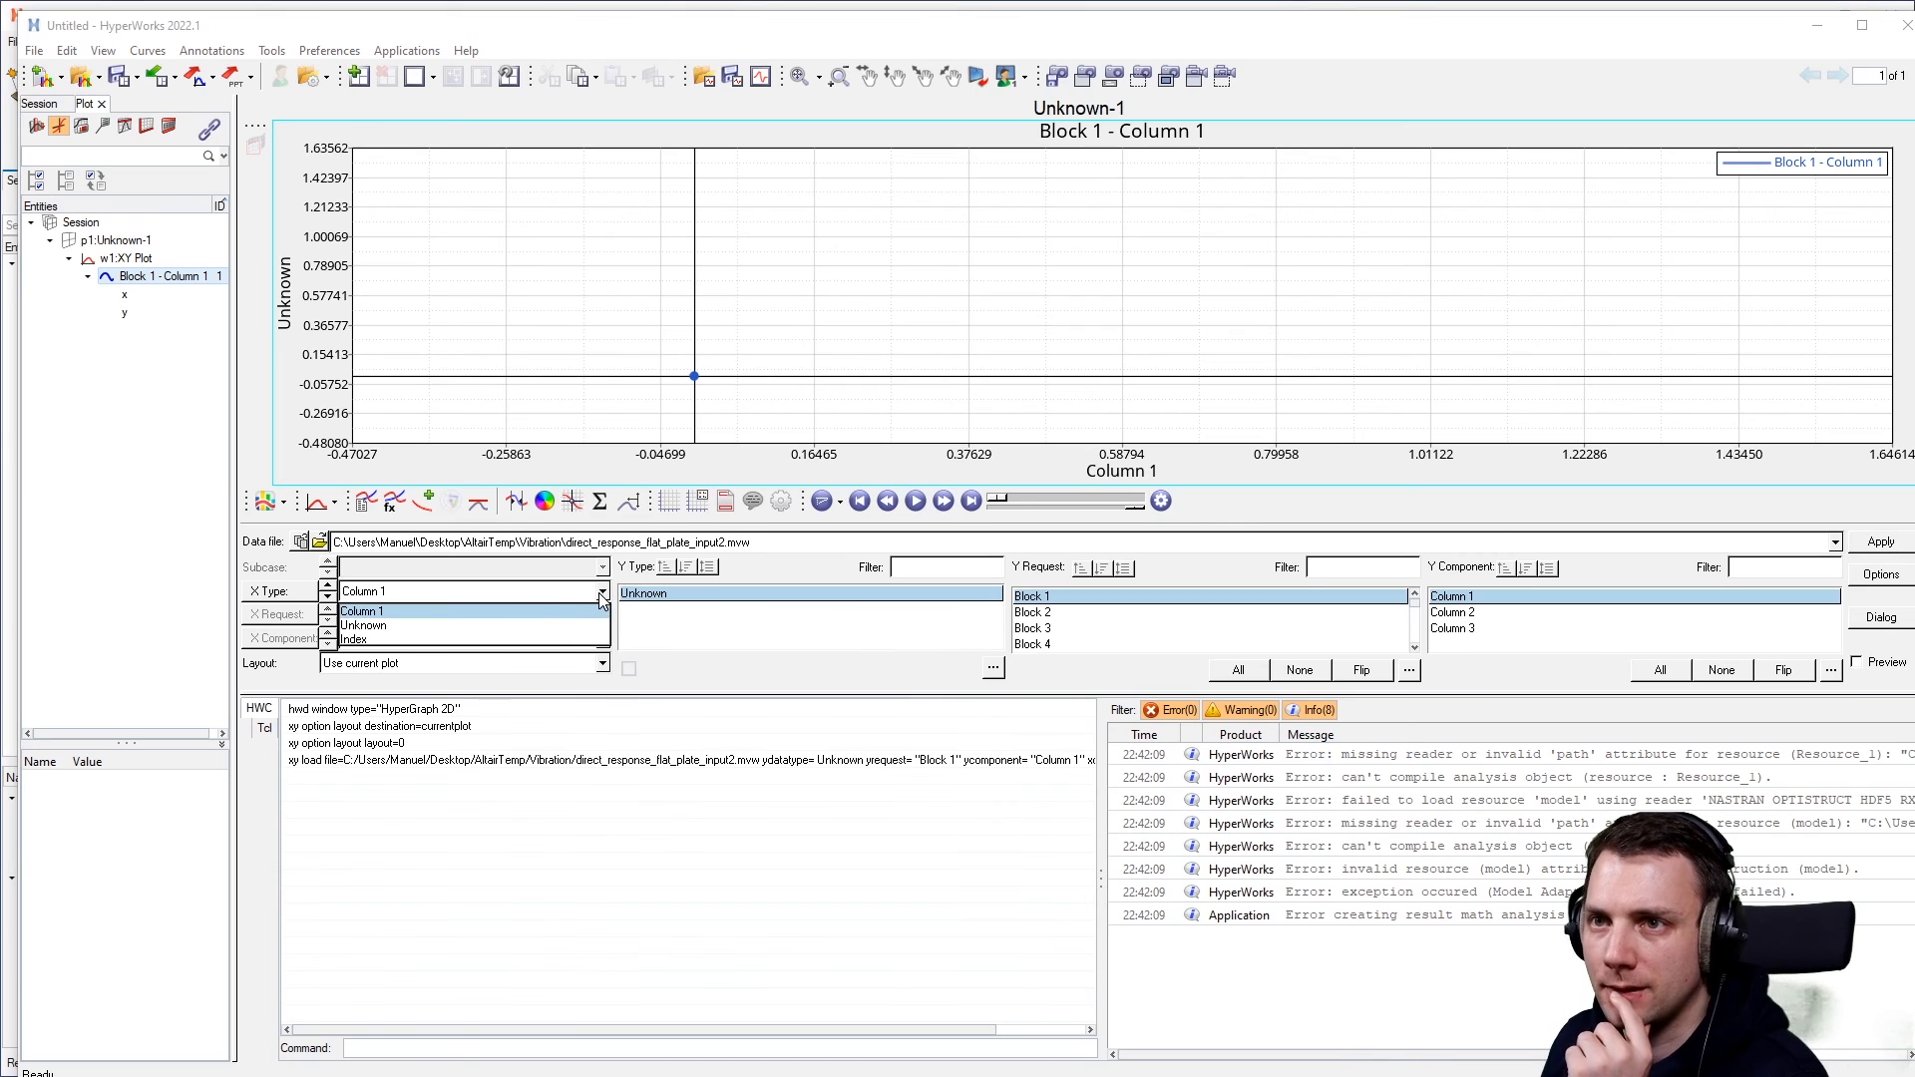
pyautogui.scroll(-1, 575, 631)
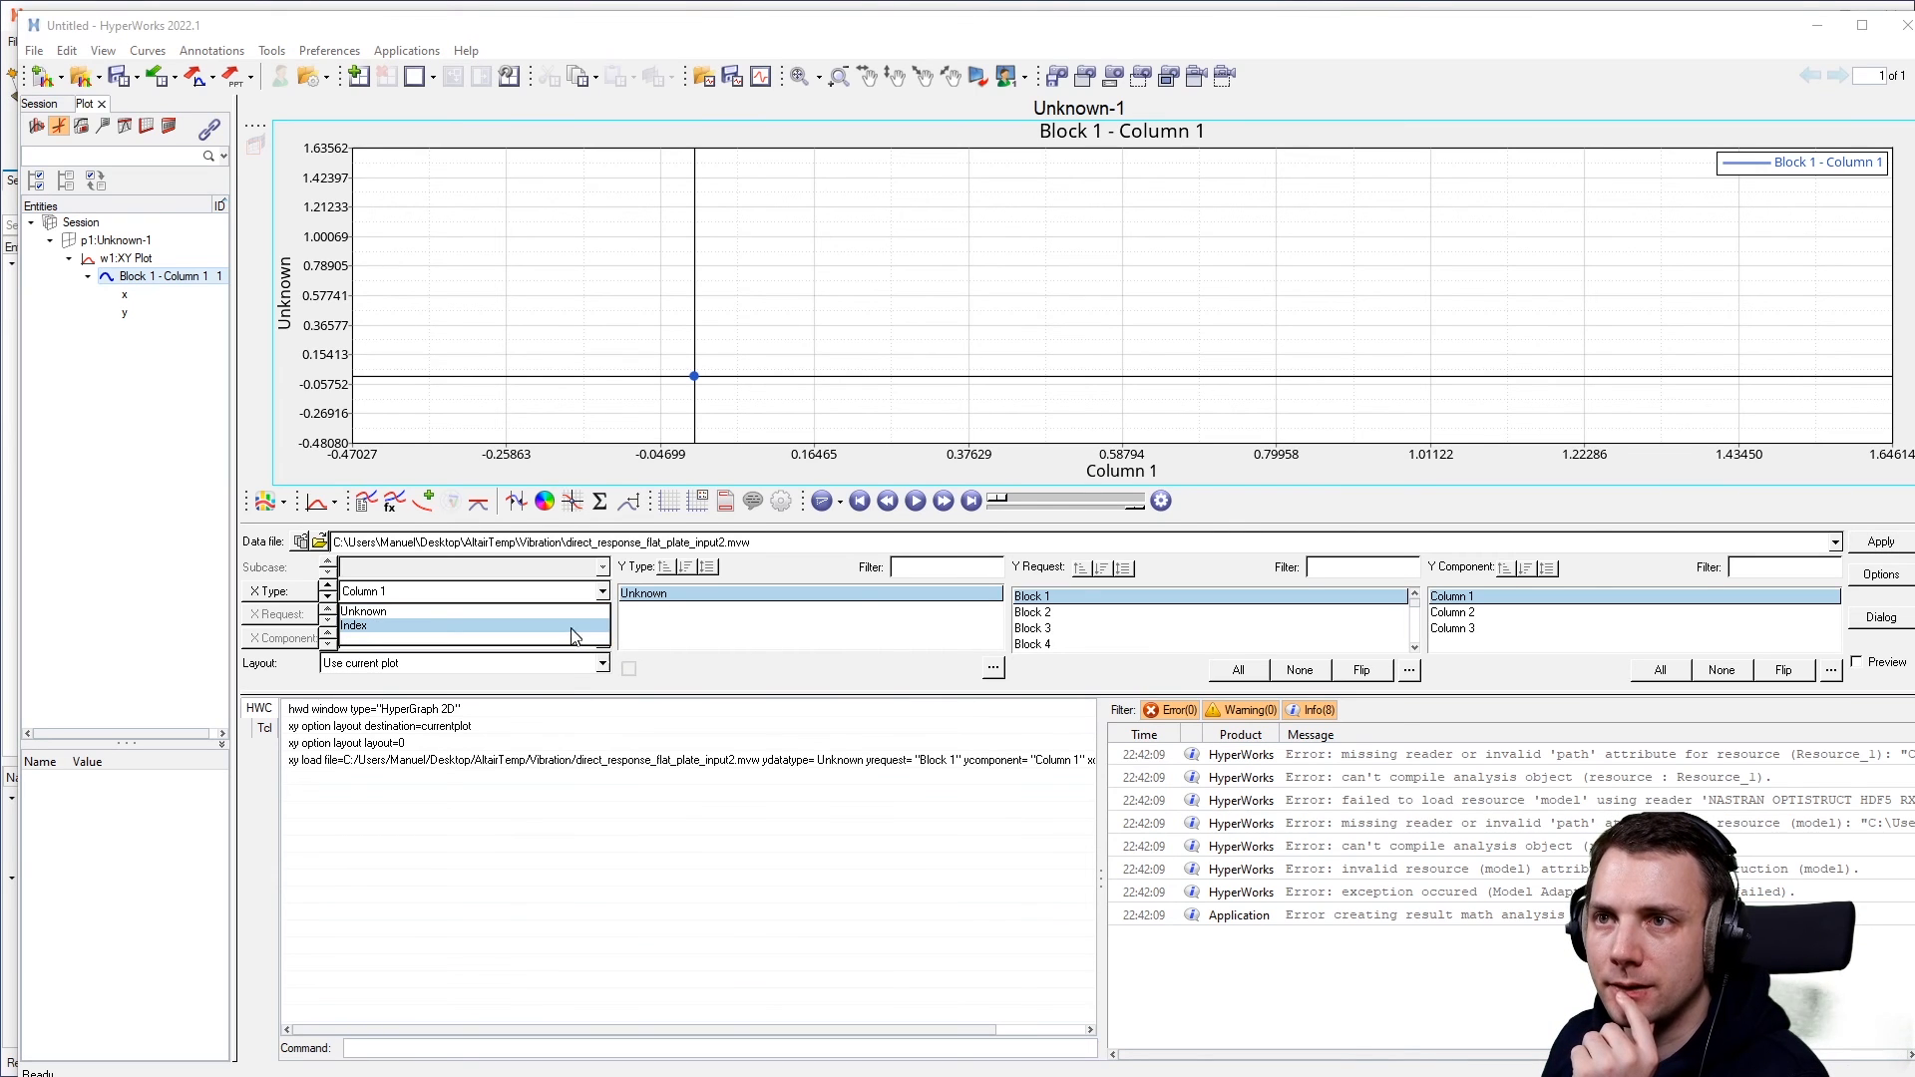
pyautogui.scroll(1, 564, 633)
pyautogui.click(559, 627)
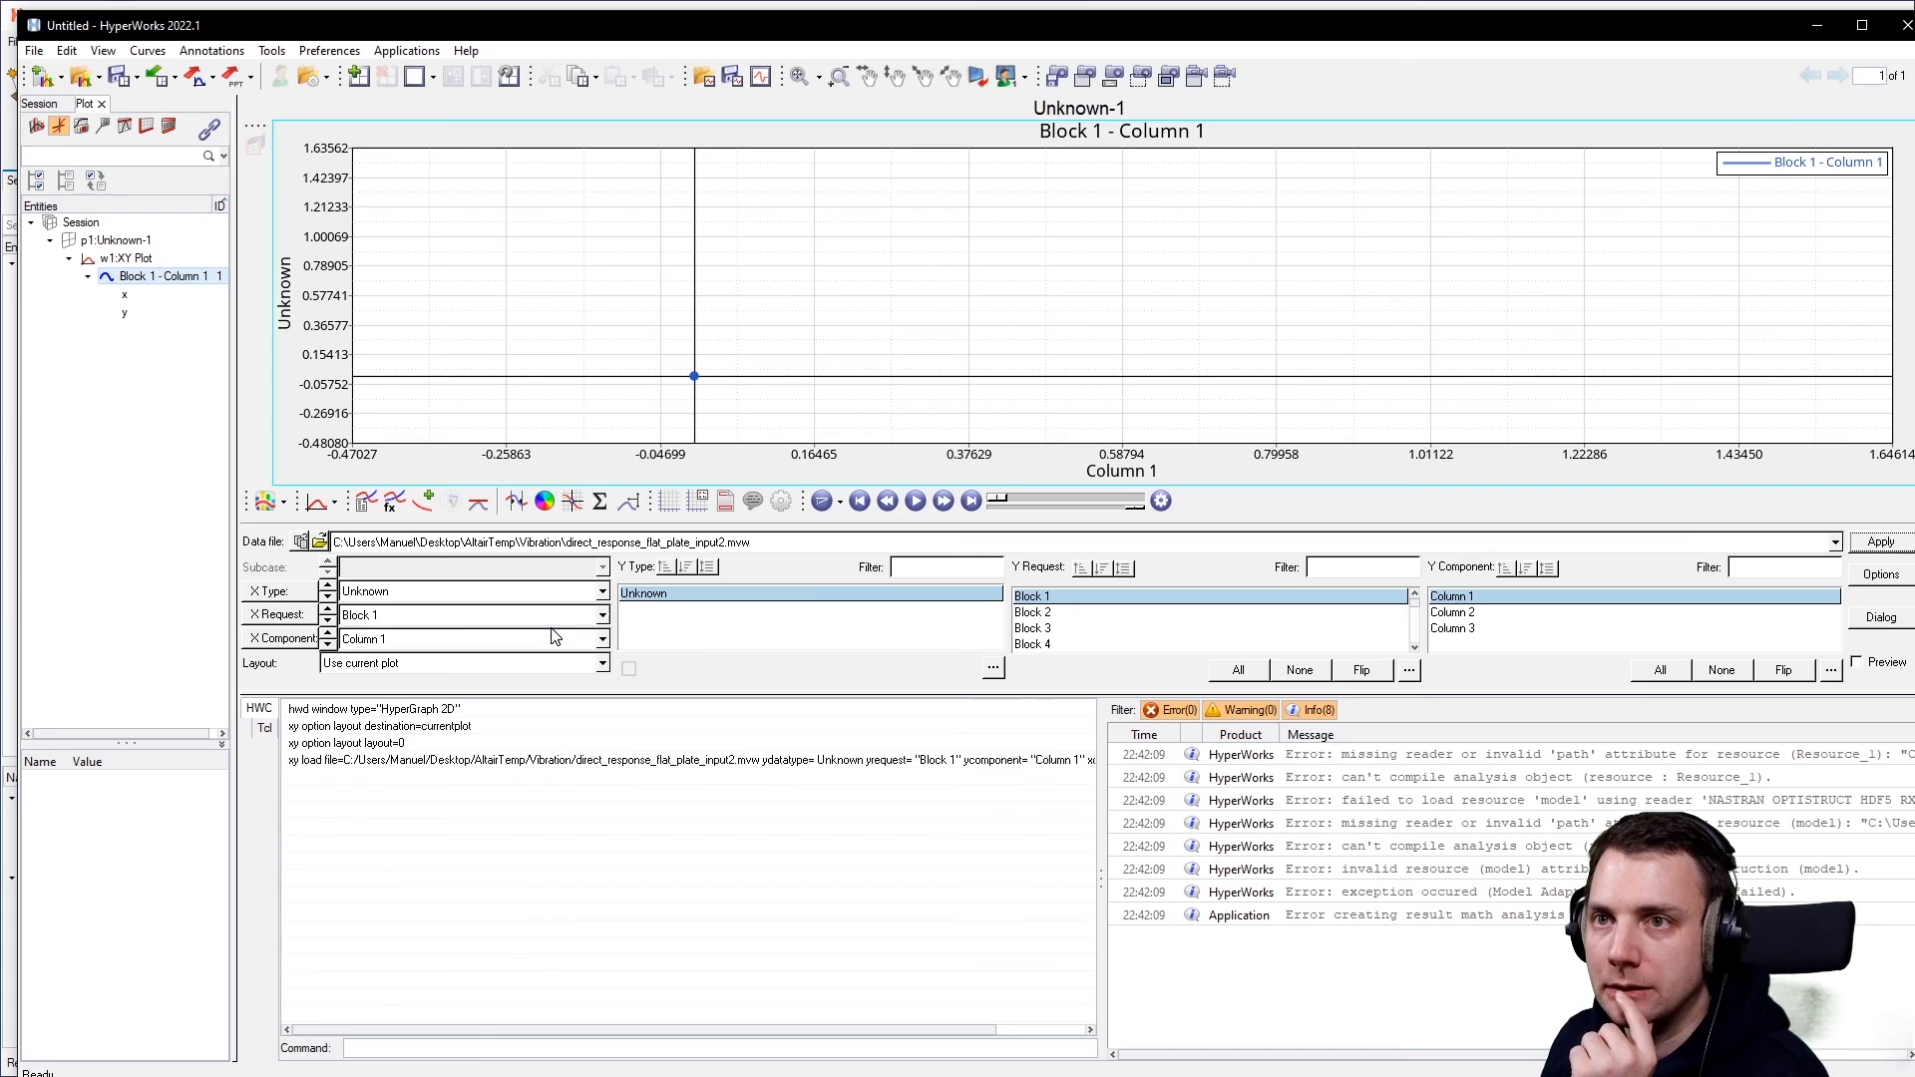
pyautogui.click(1090, 612)
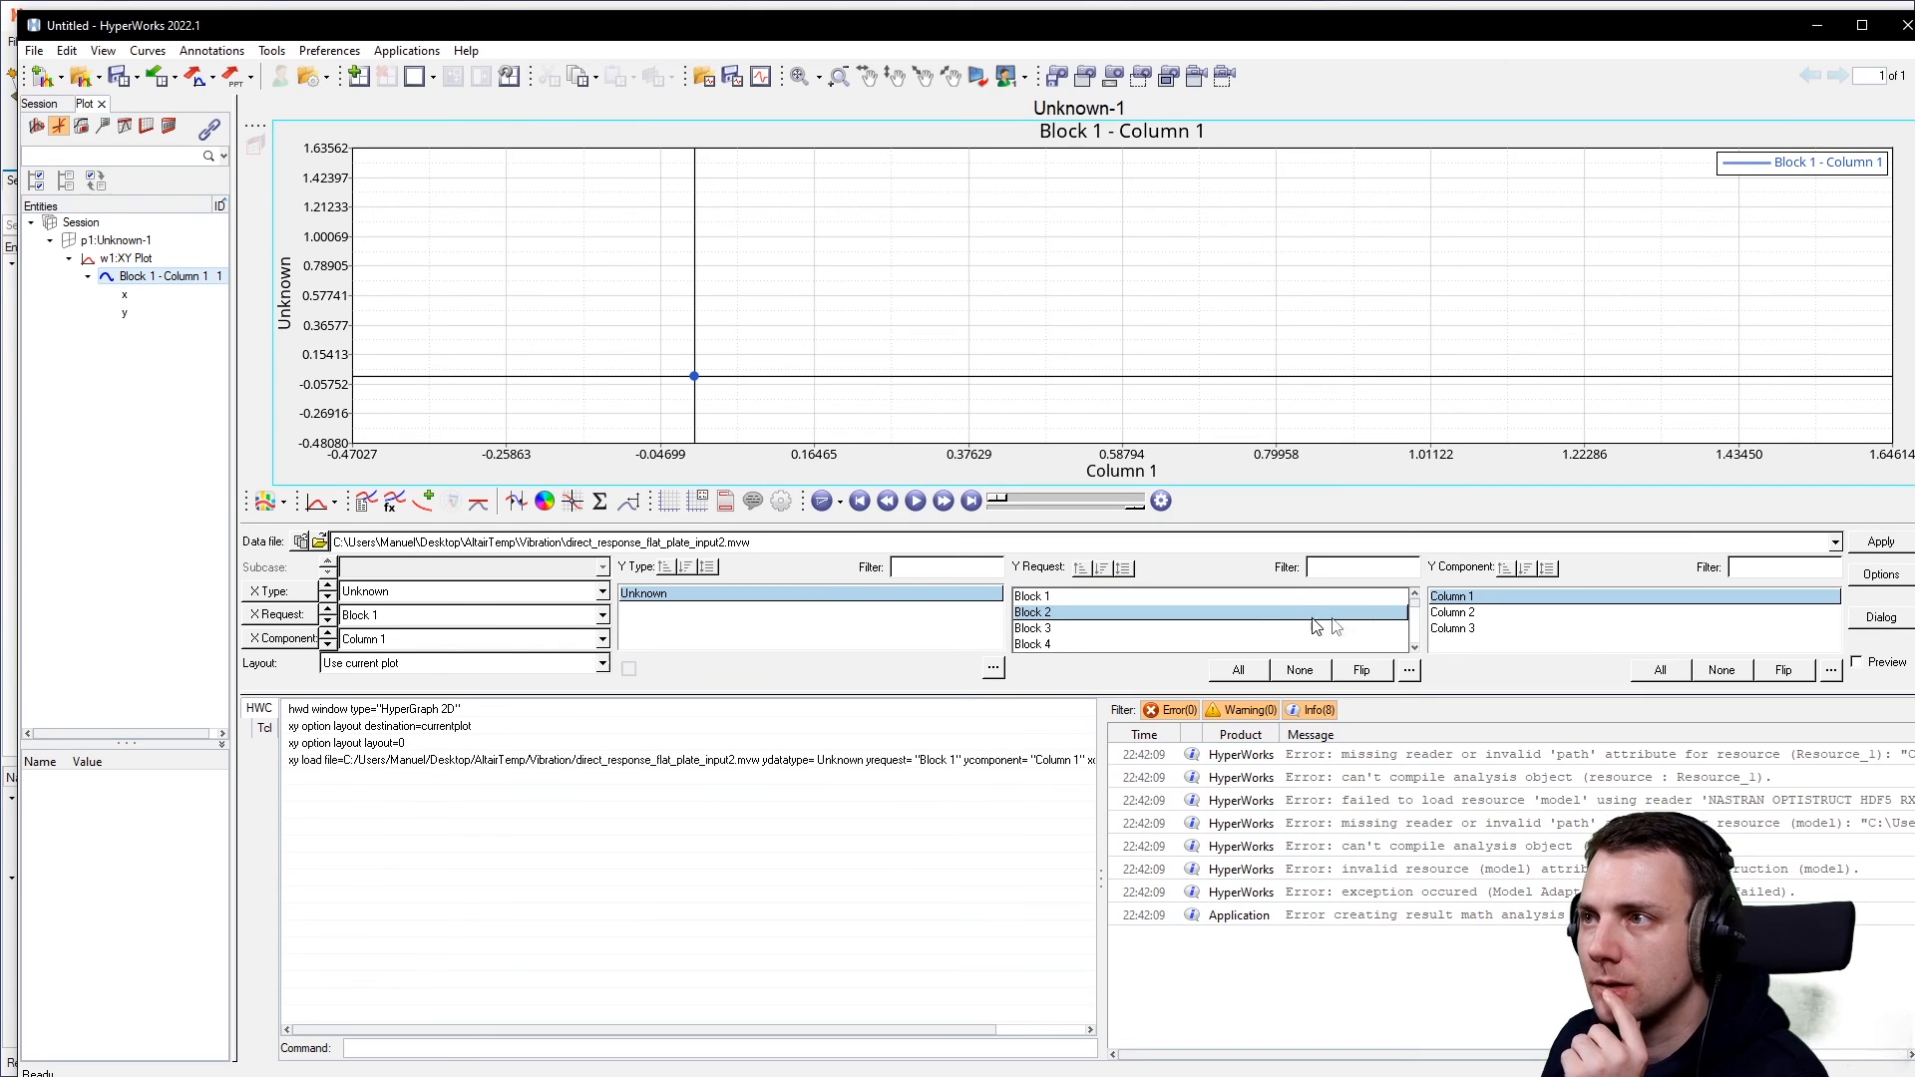
pyautogui.click(1511, 612)
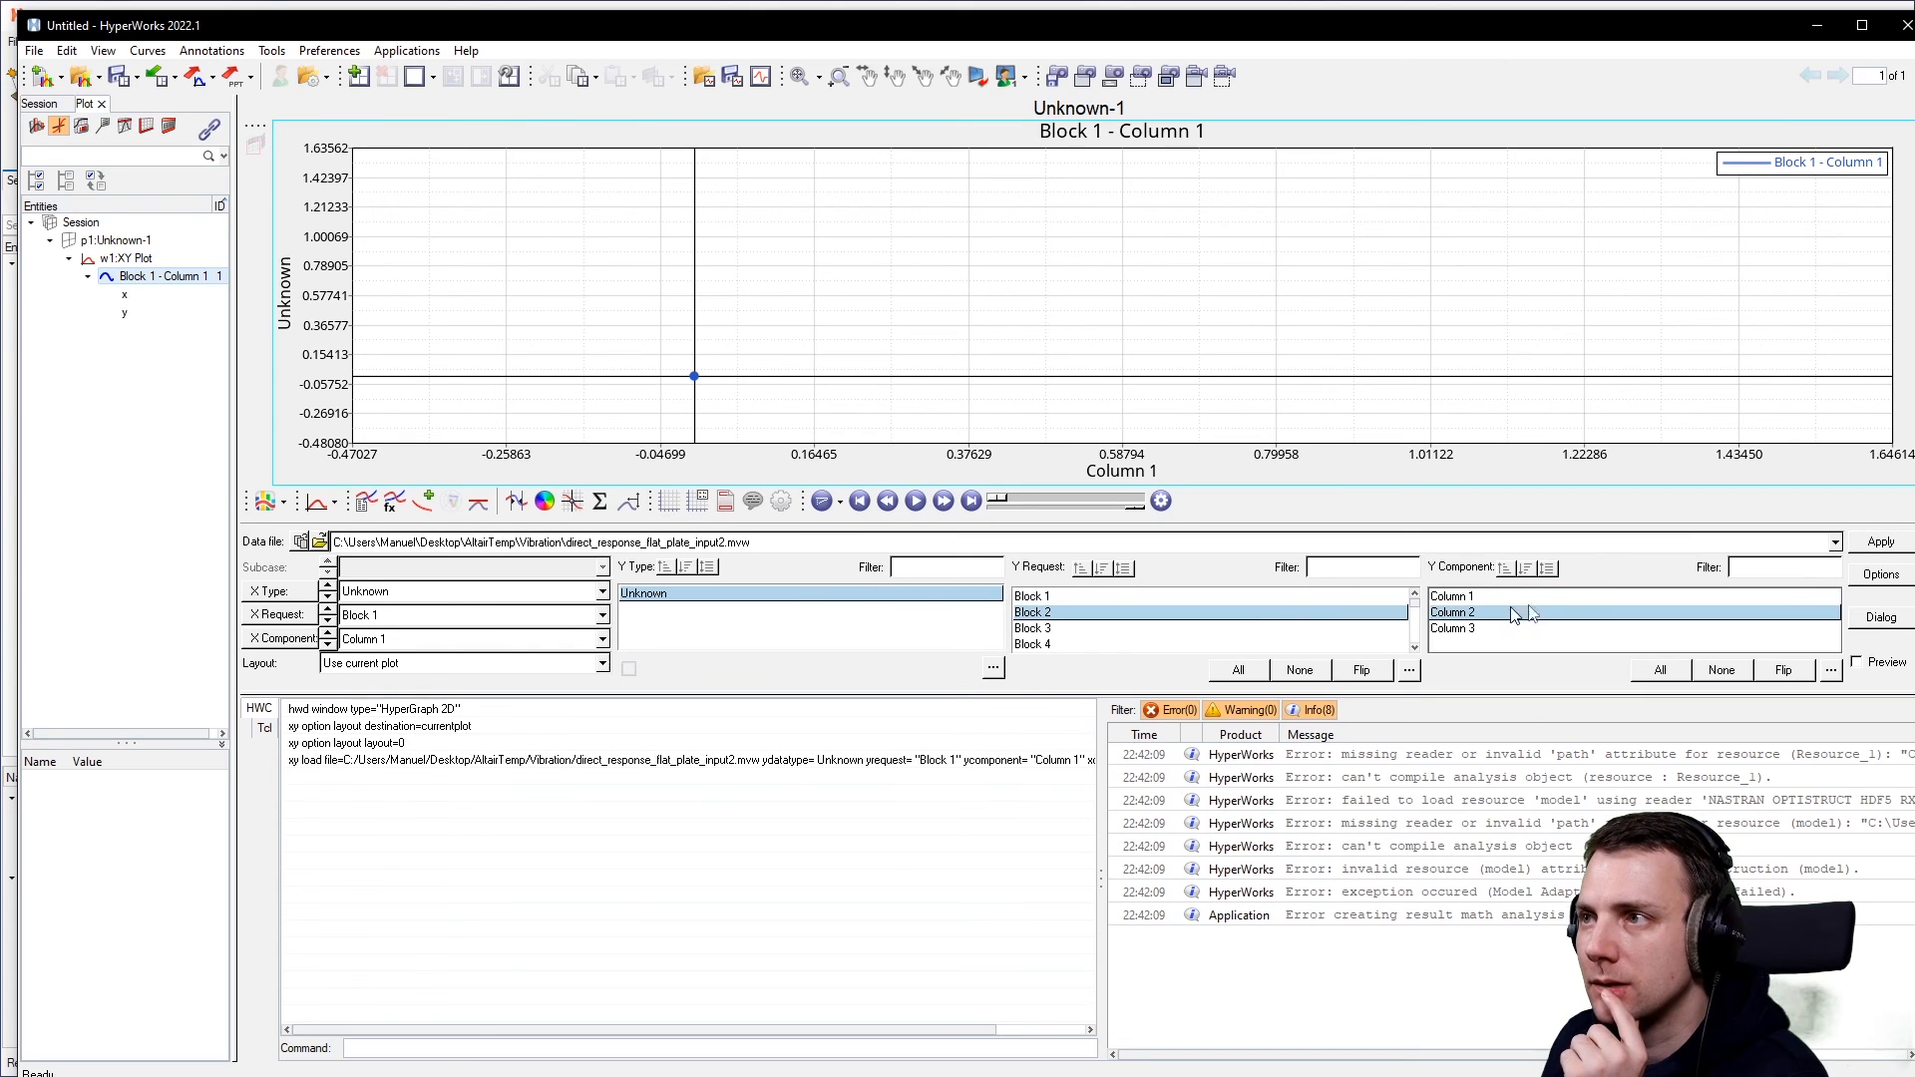
pyautogui.click(1878, 540)
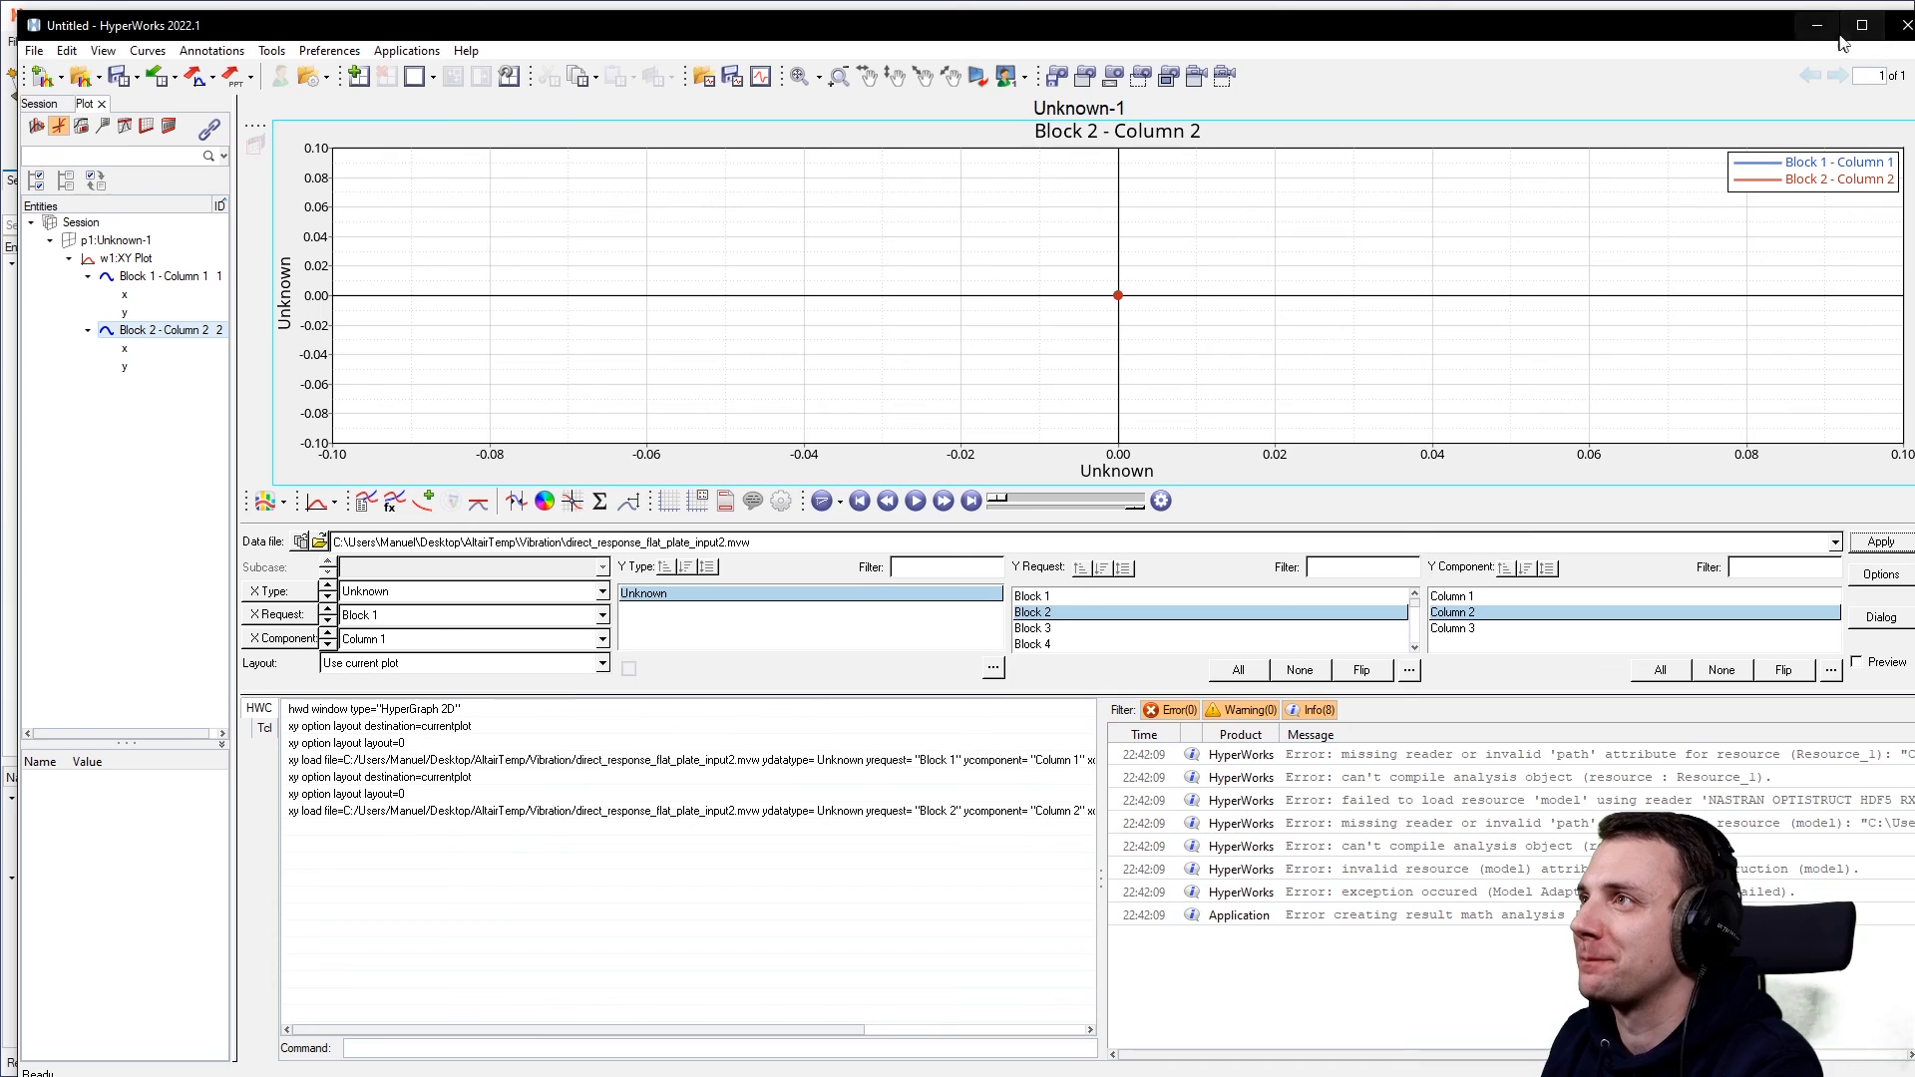
# Return to the OS-T: 1300 tutorial and read how to open the .mvw session and interpret the node 15 frequency response graph.
pyautogui.click(1842, 22)
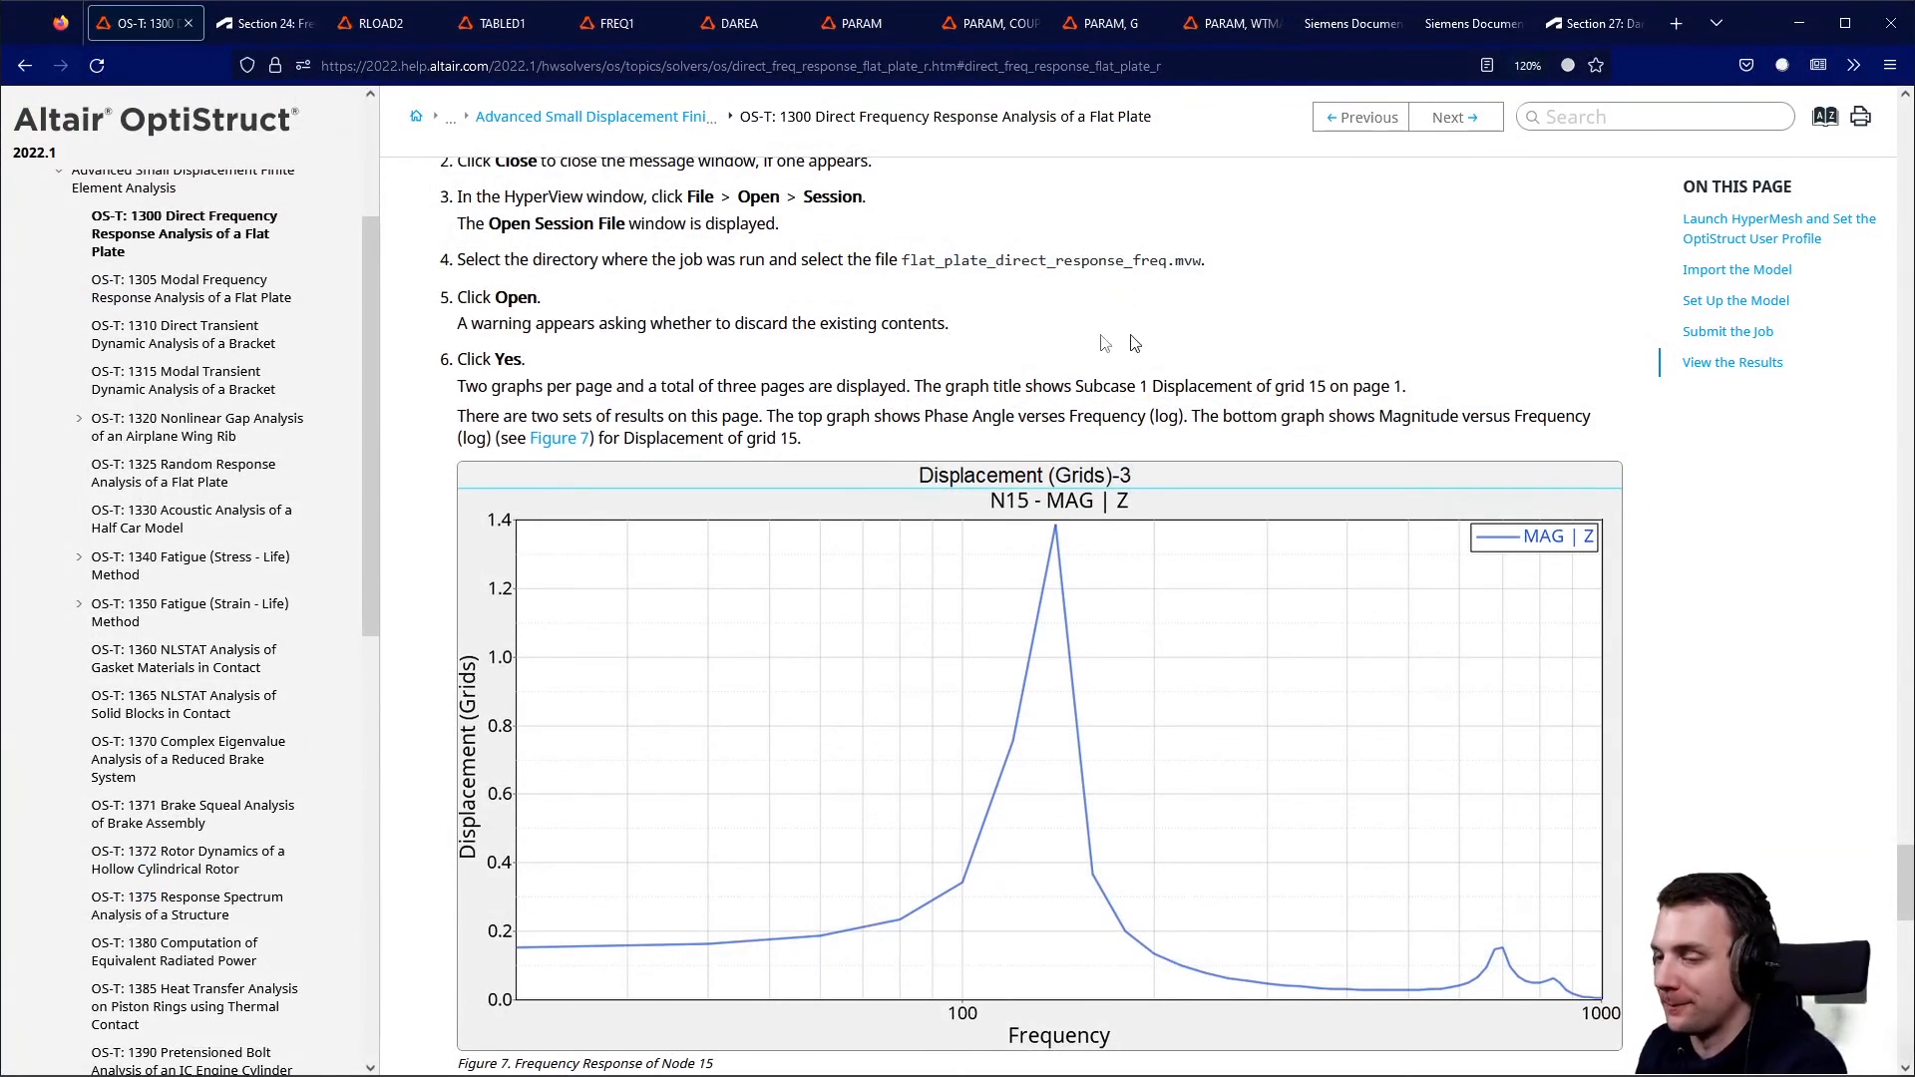
pyautogui.scroll(-1, 1079, 337)
pyautogui.scroll(3, 1082, 304)
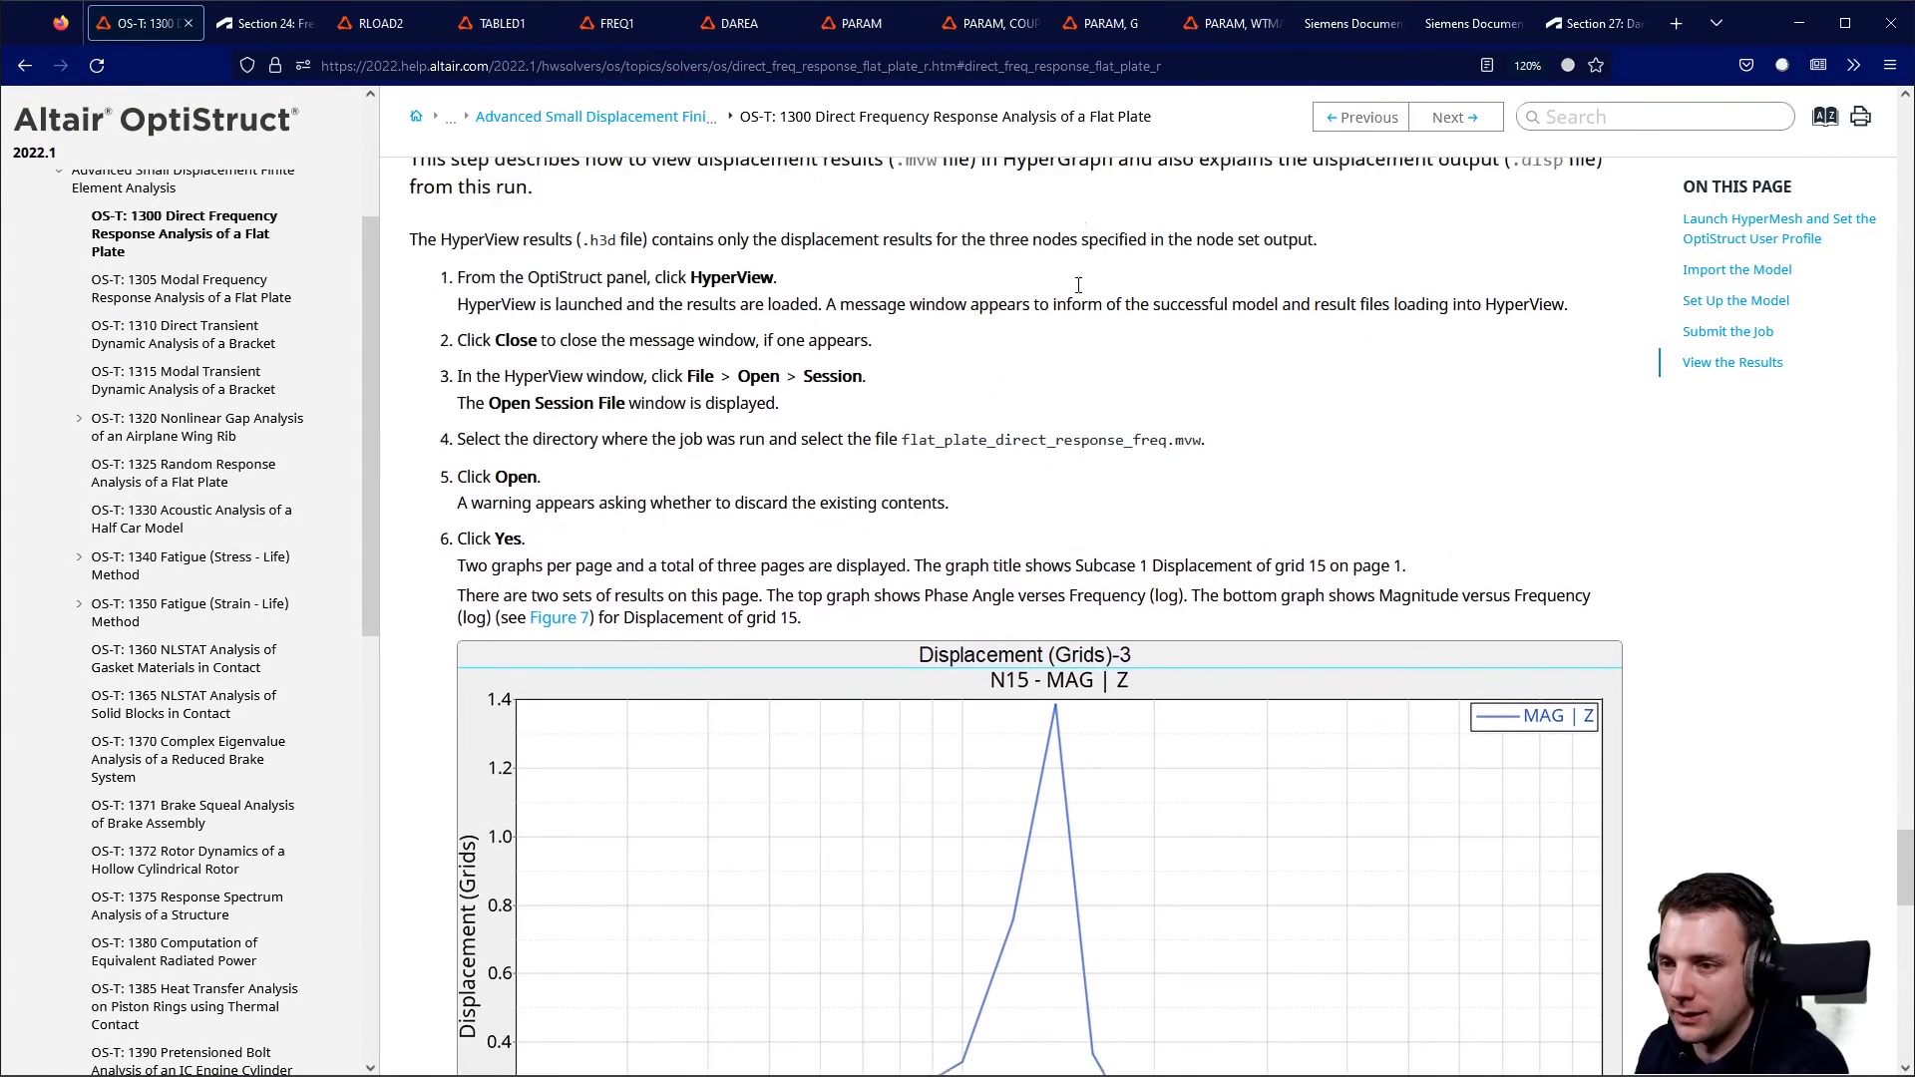
pyautogui.scroll(-1, 1069, 291)
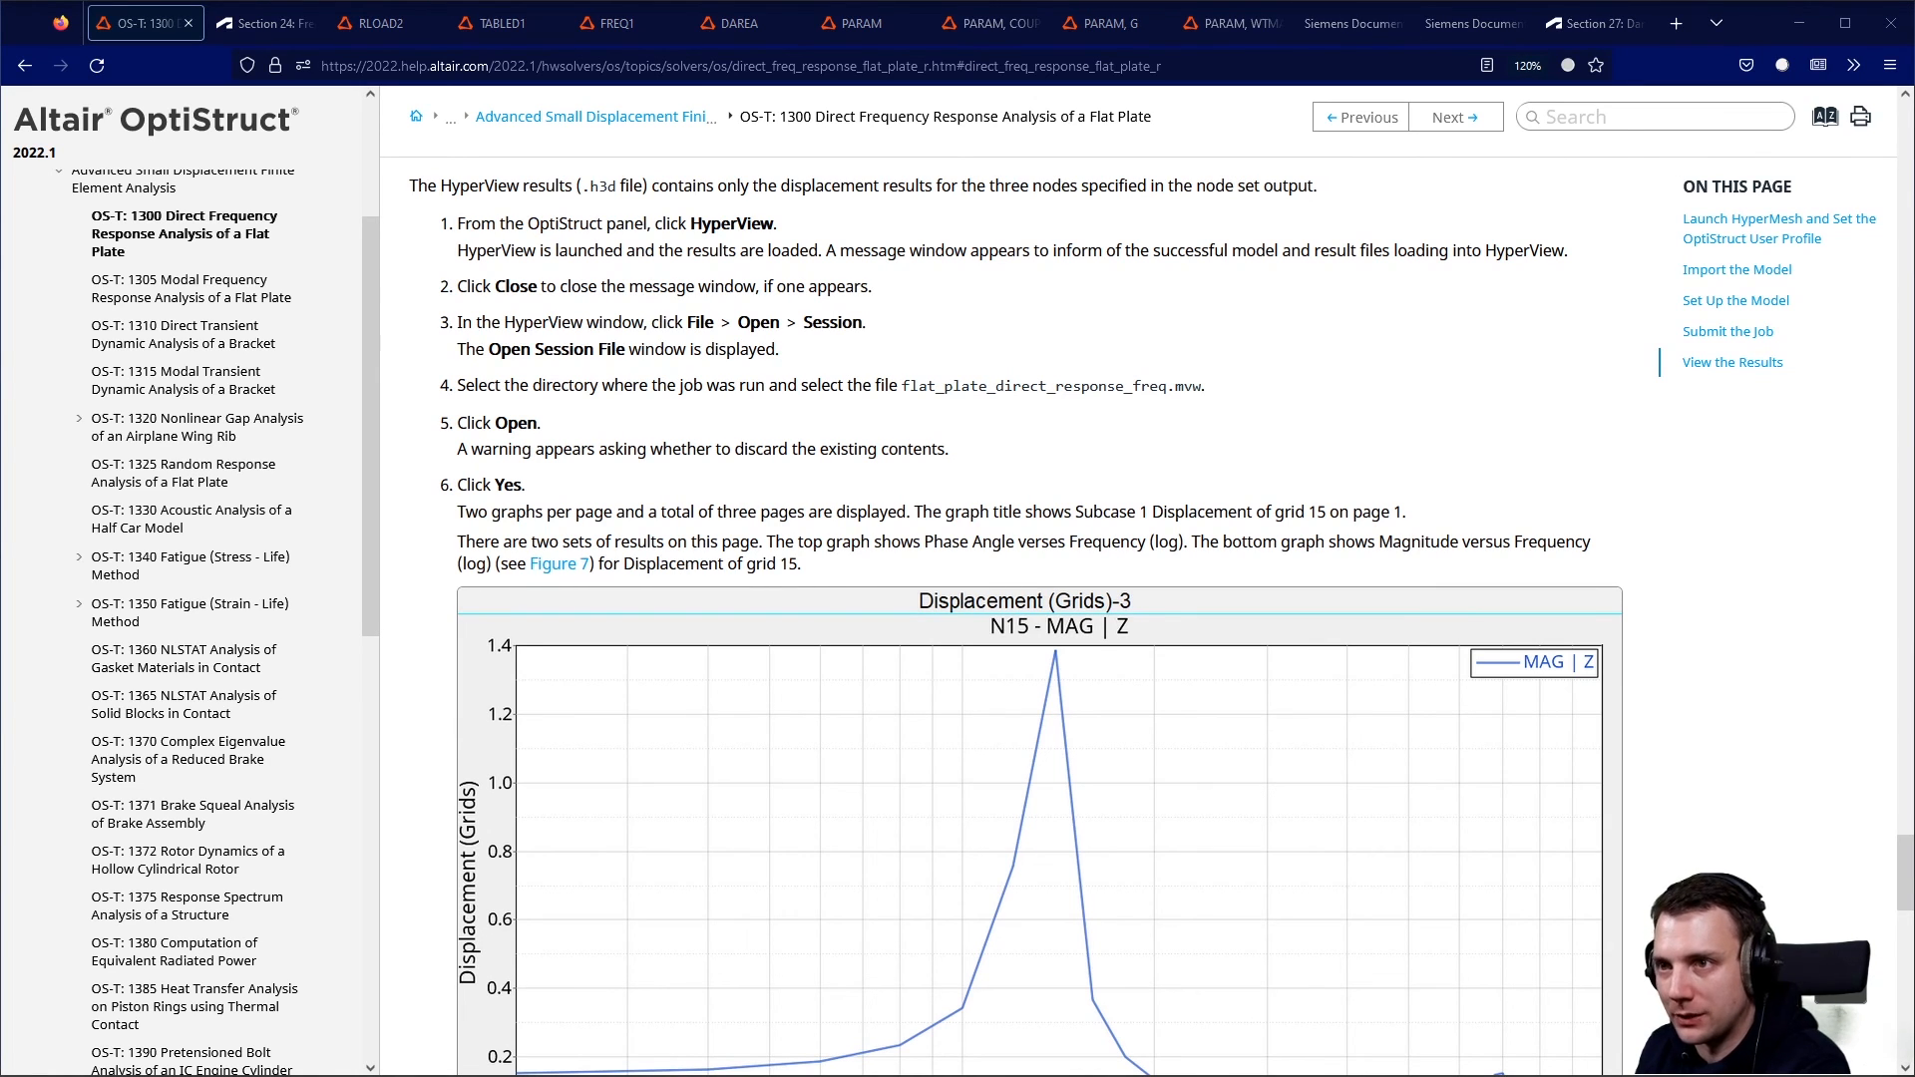
pyautogui.scroll(-5, 938, 551)
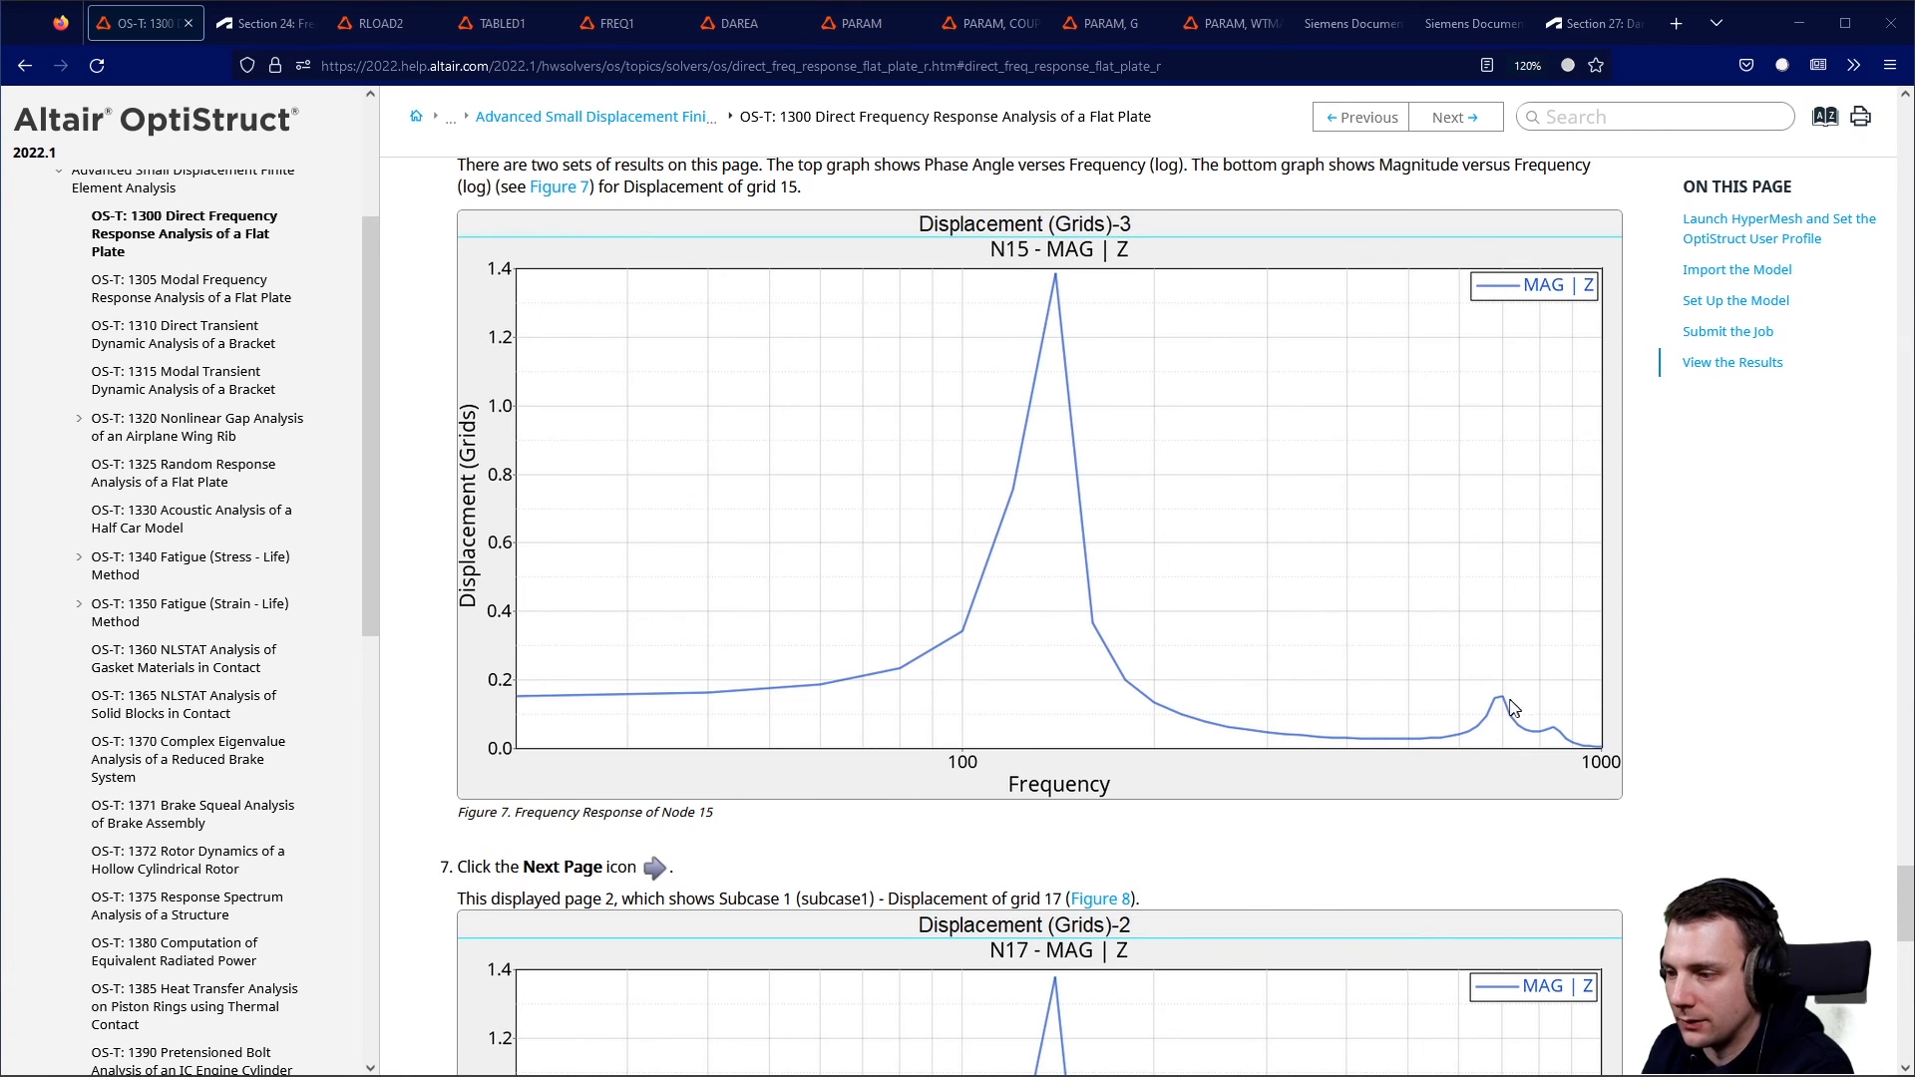
# Read the tutorial's frequency response graphs for nodes 17 and 19 and its instructions for opening the .disp displacement file.
pyautogui.scroll(-4, 1436, 684)
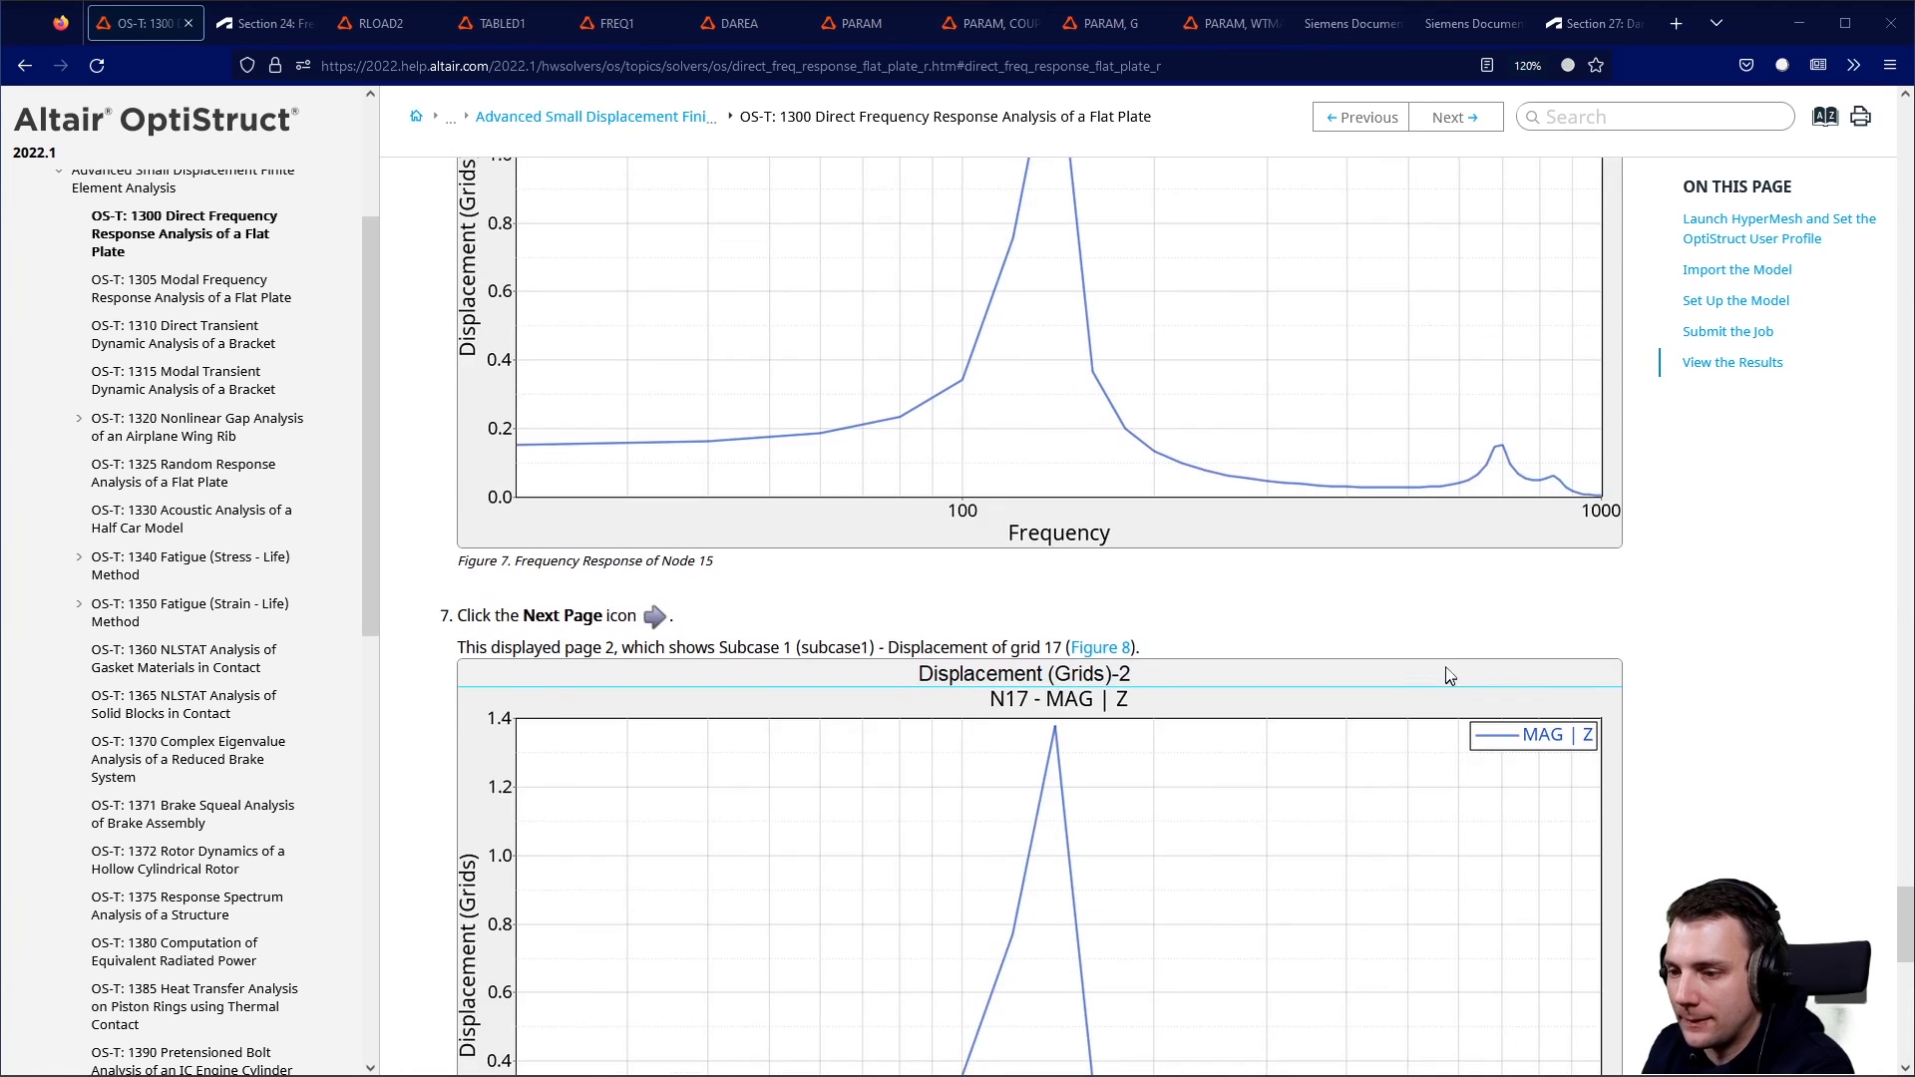
pyautogui.scroll(-2, 1436, 645)
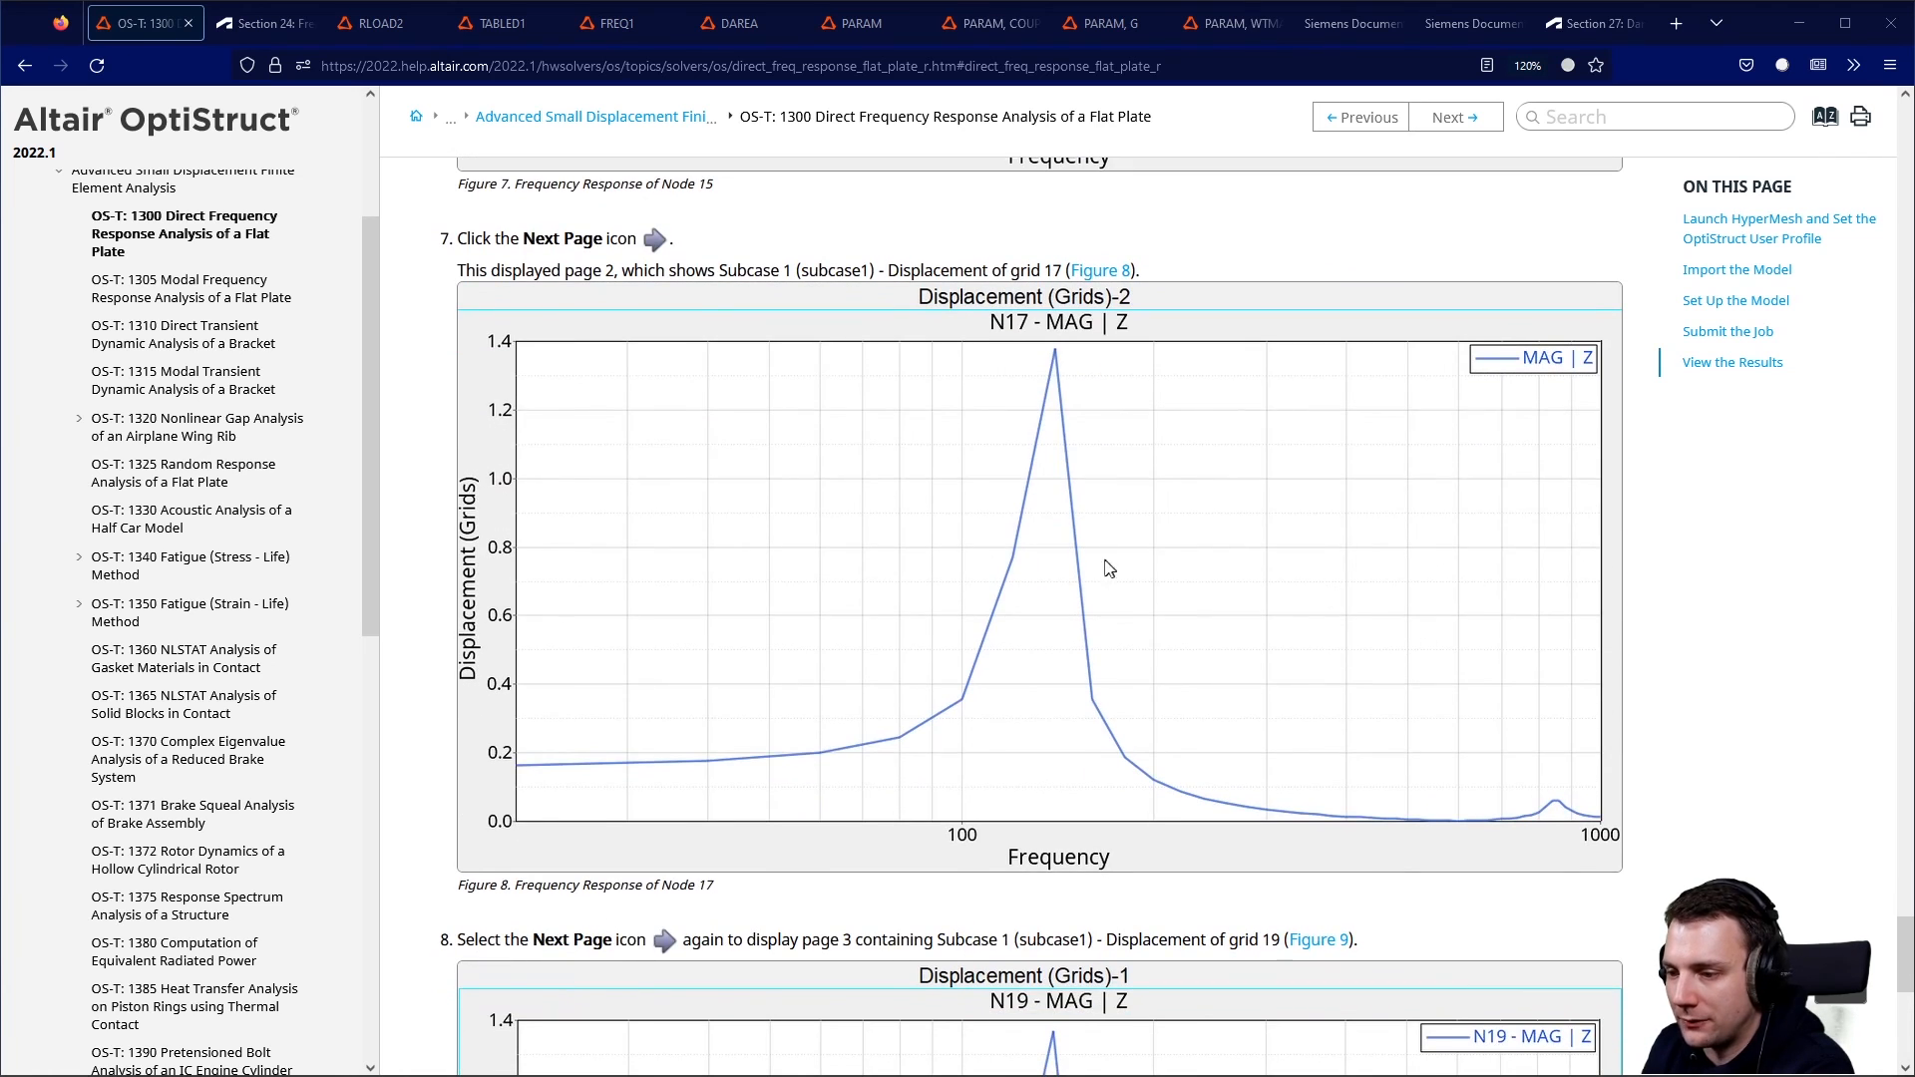
pyautogui.scroll(-6, 1045, 599)
pyautogui.scroll(-1, 1059, 582)
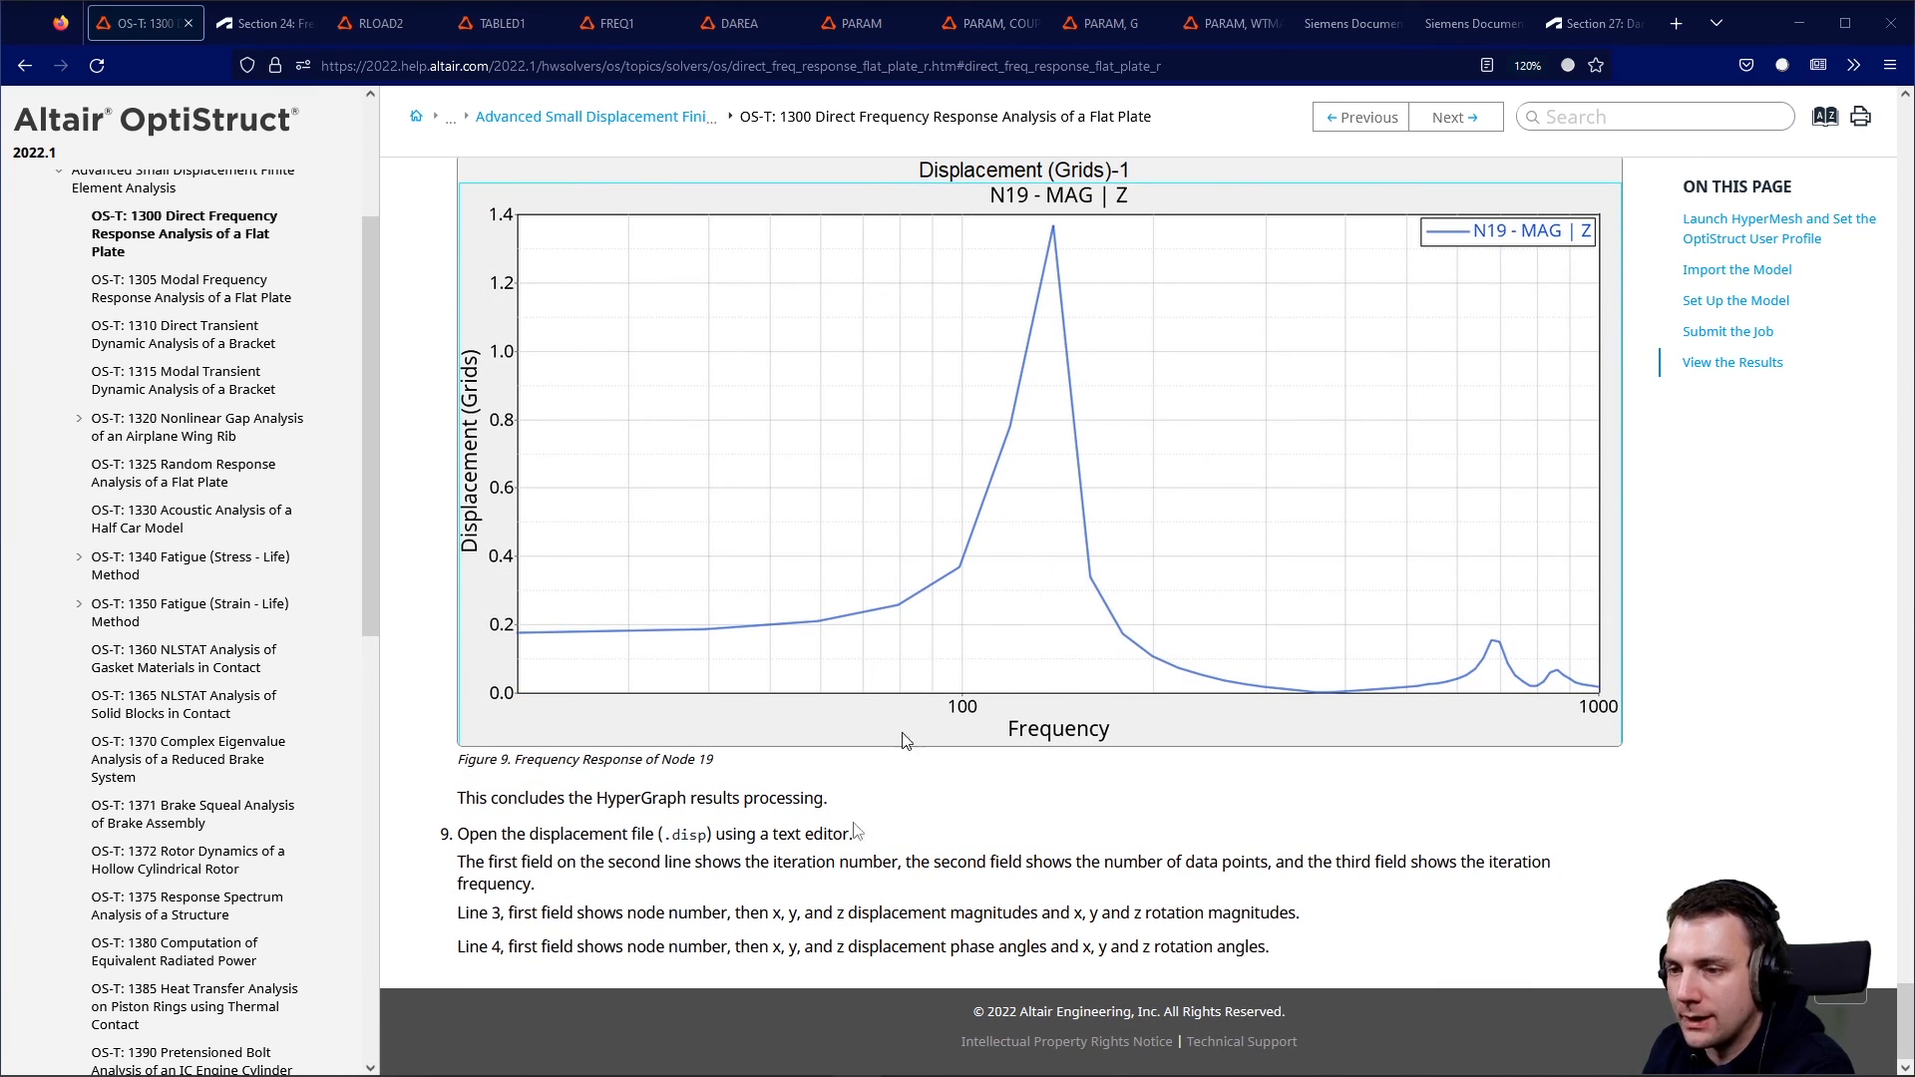
pyautogui.moveTo(663, 833); pyautogui.dragTo(731, 834)
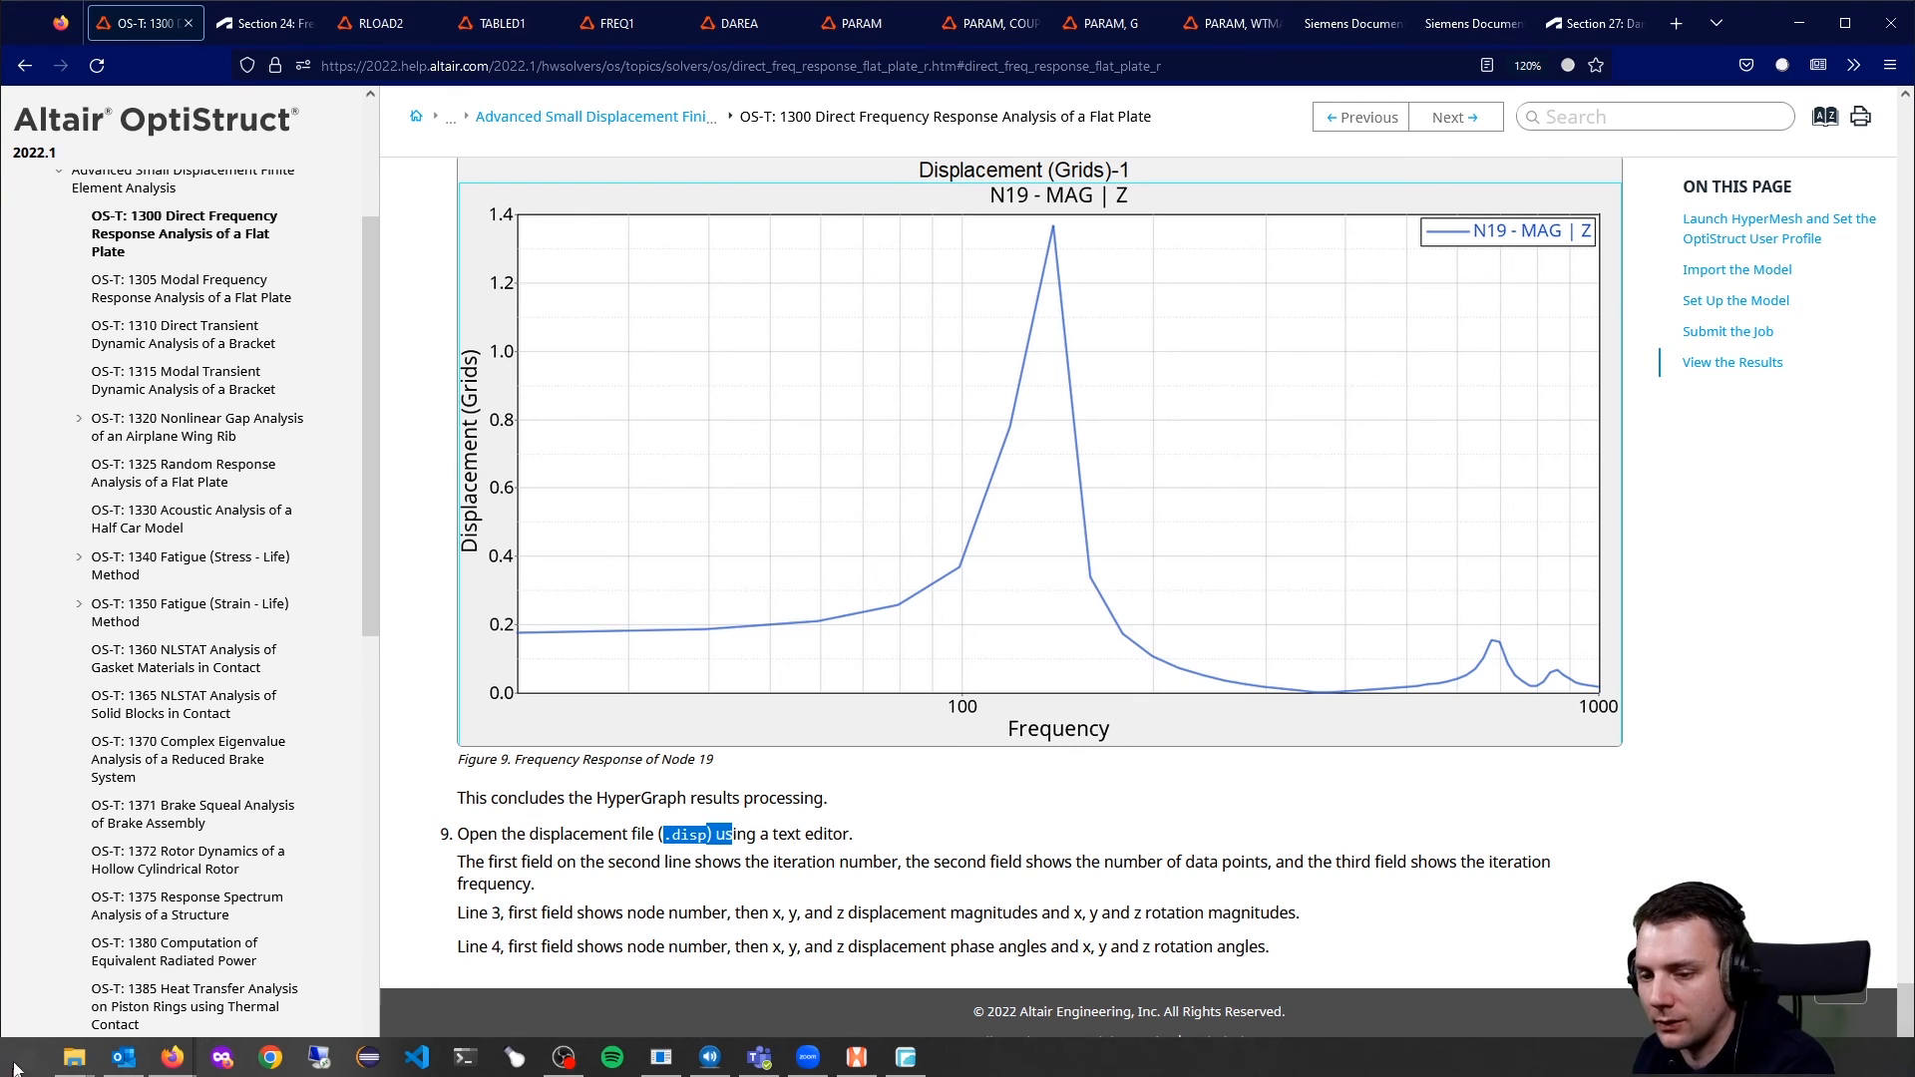
# Open direct_response_flat_plate_input2.disp in Notepad++ and examine the displacement magnitudes and phase angles per node for the successive frequencies.
pyautogui.click(75, 1057)
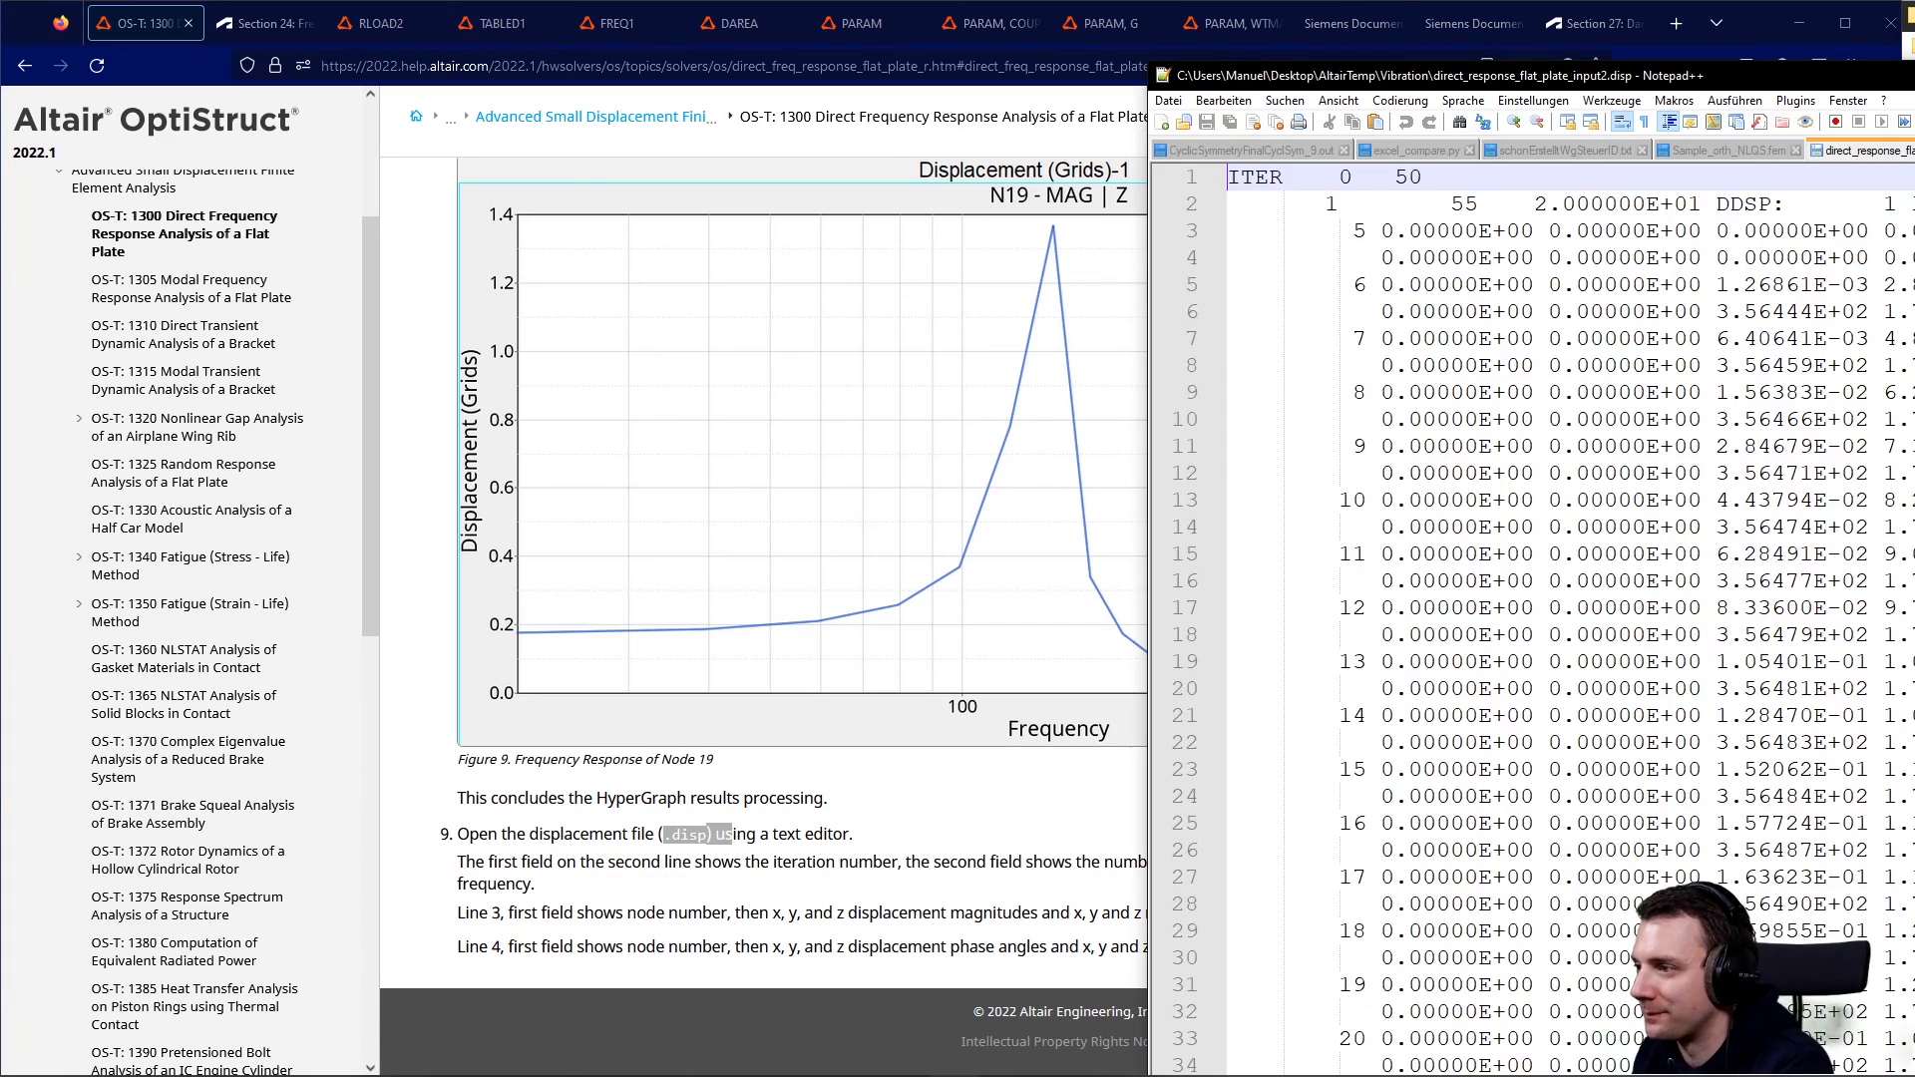
pyautogui.moveTo(1914, 76); pyautogui.dragTo(1184, 12)
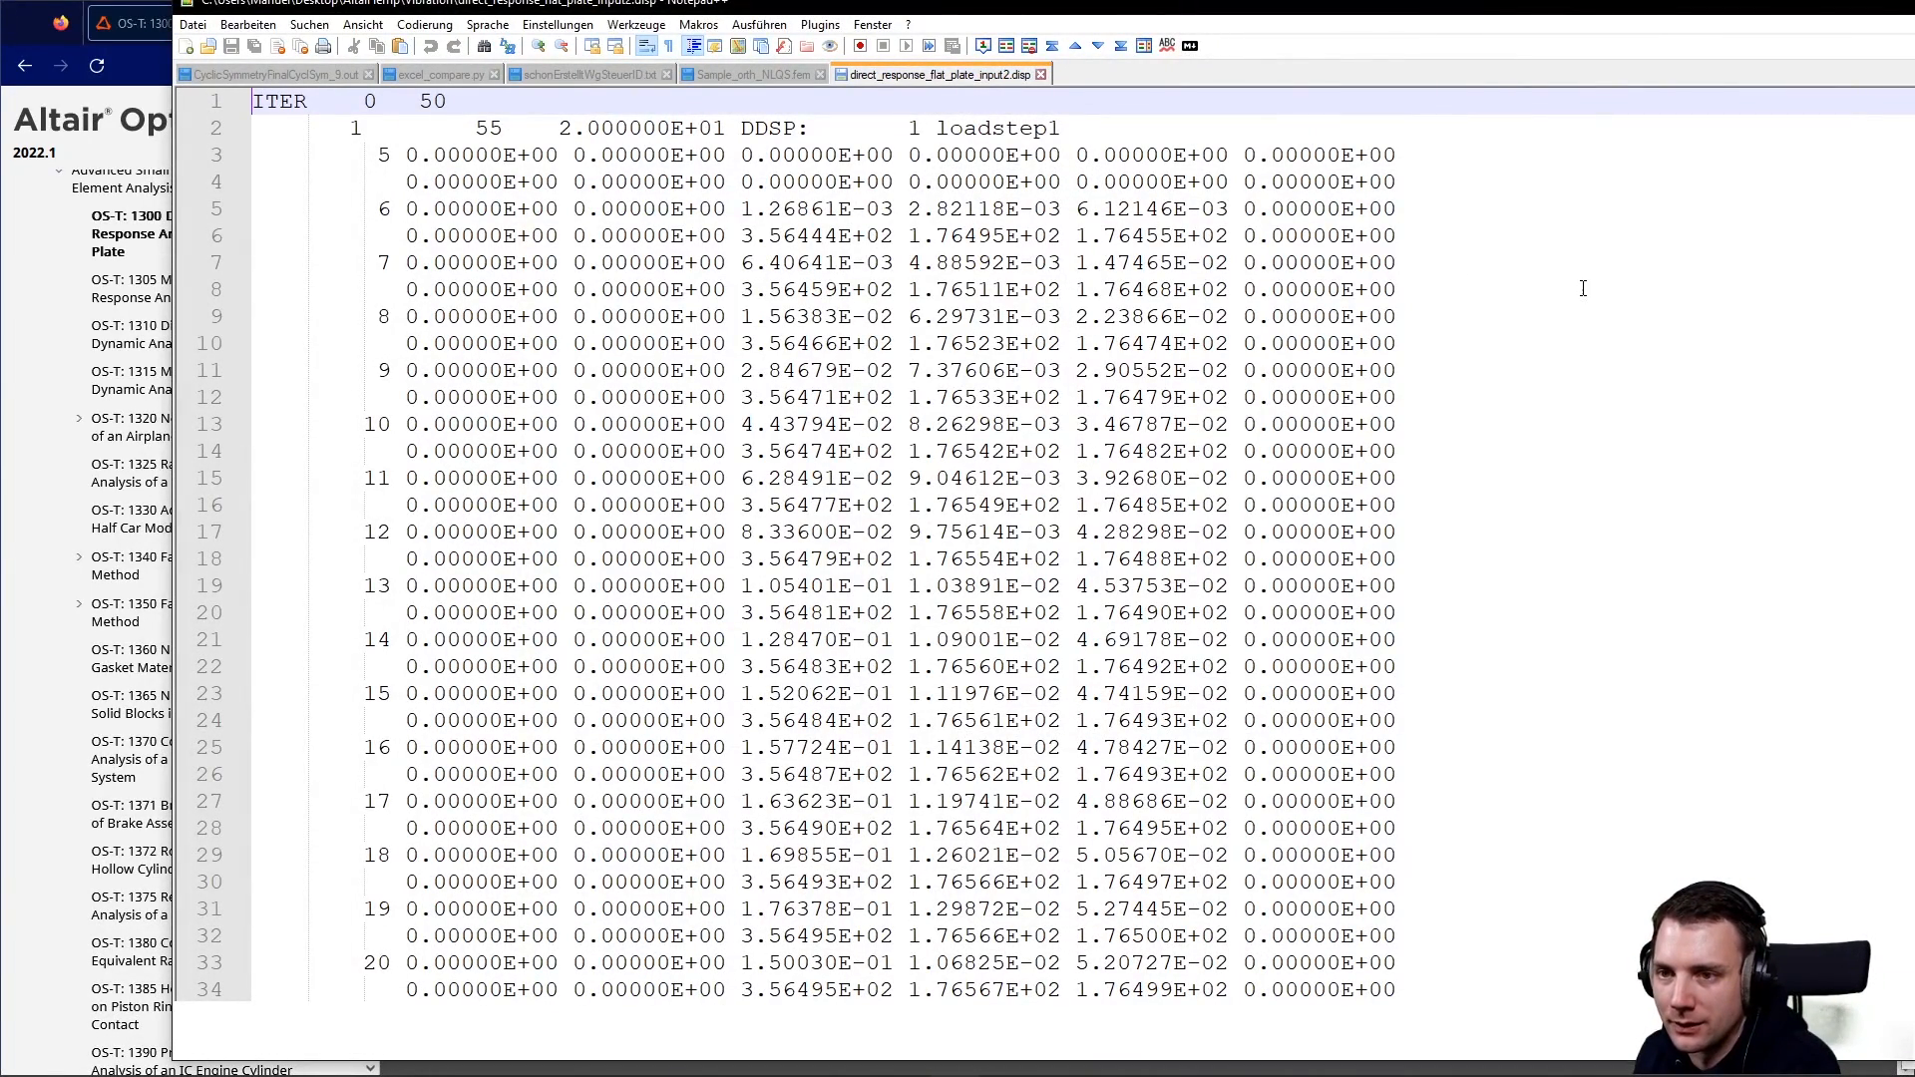
pyautogui.scroll(-20, 1584, 286)
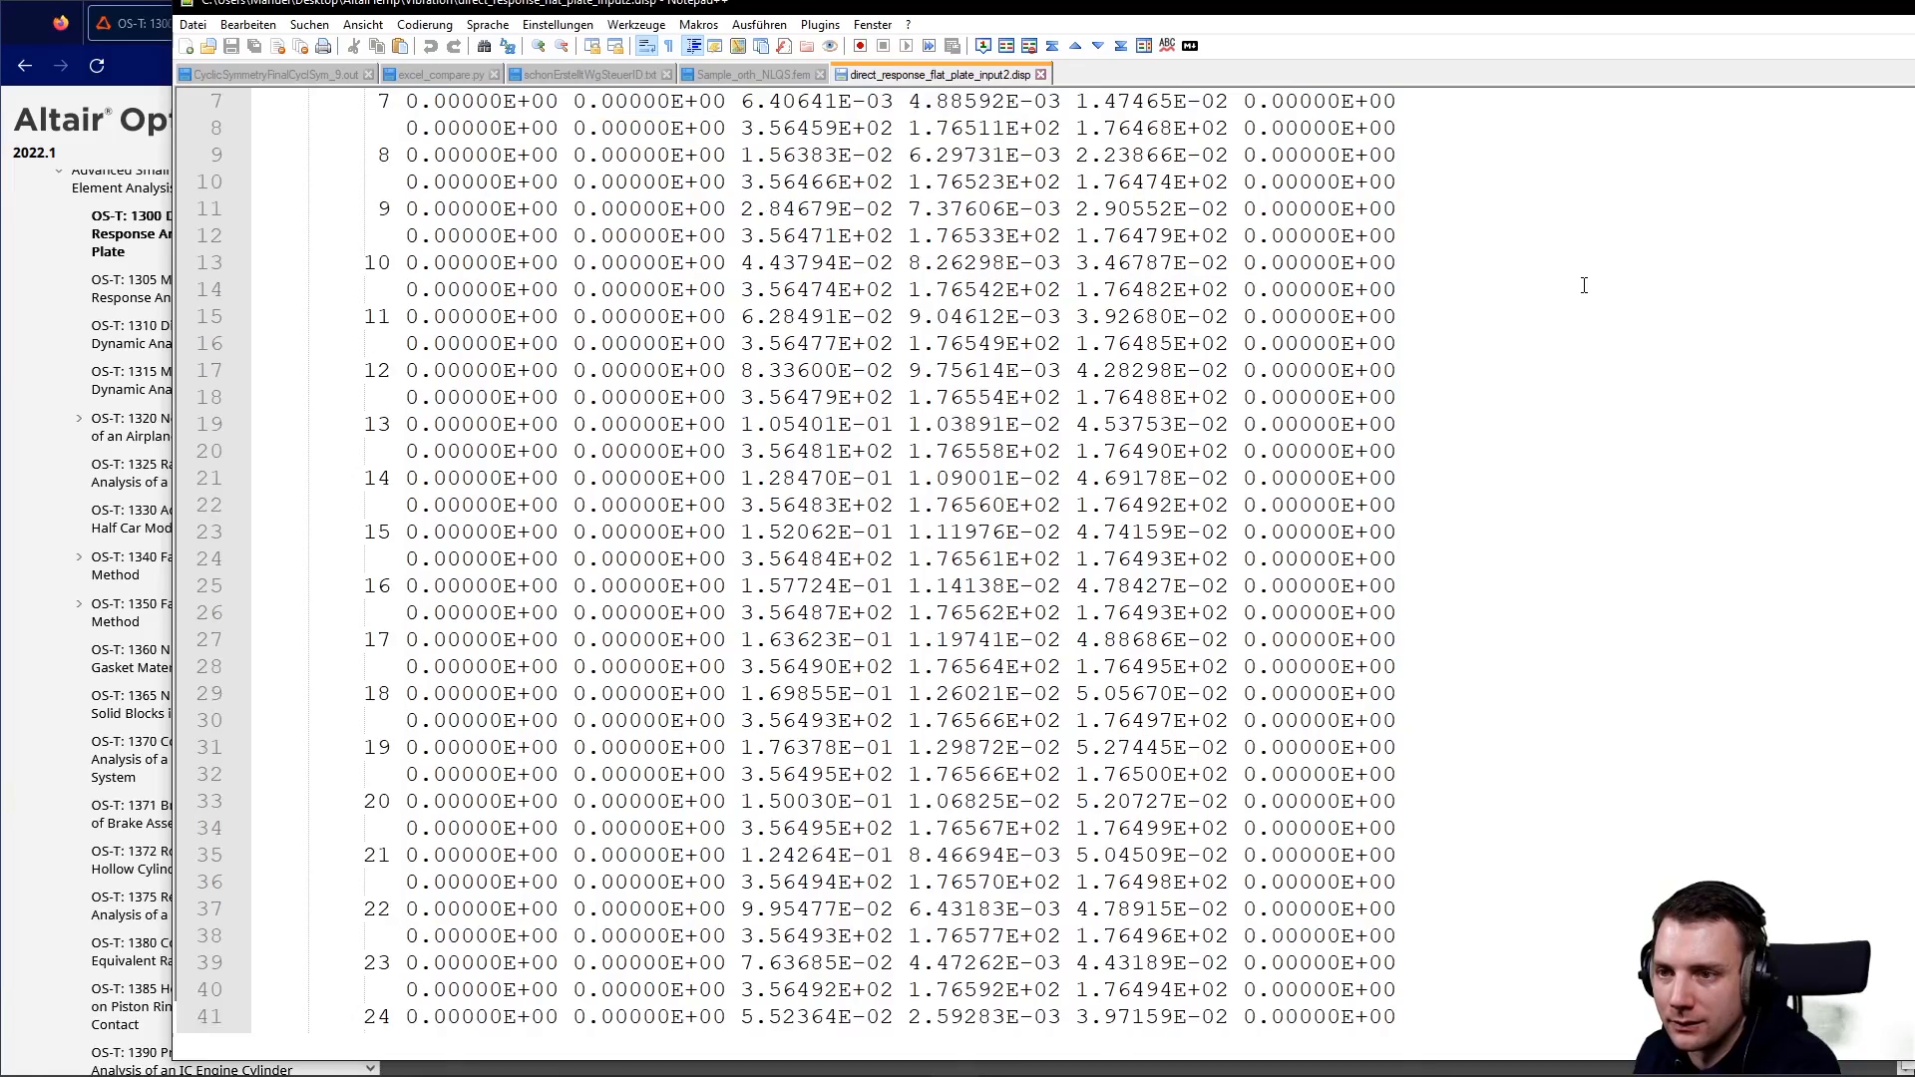
pyautogui.scroll(9, 1586, 273)
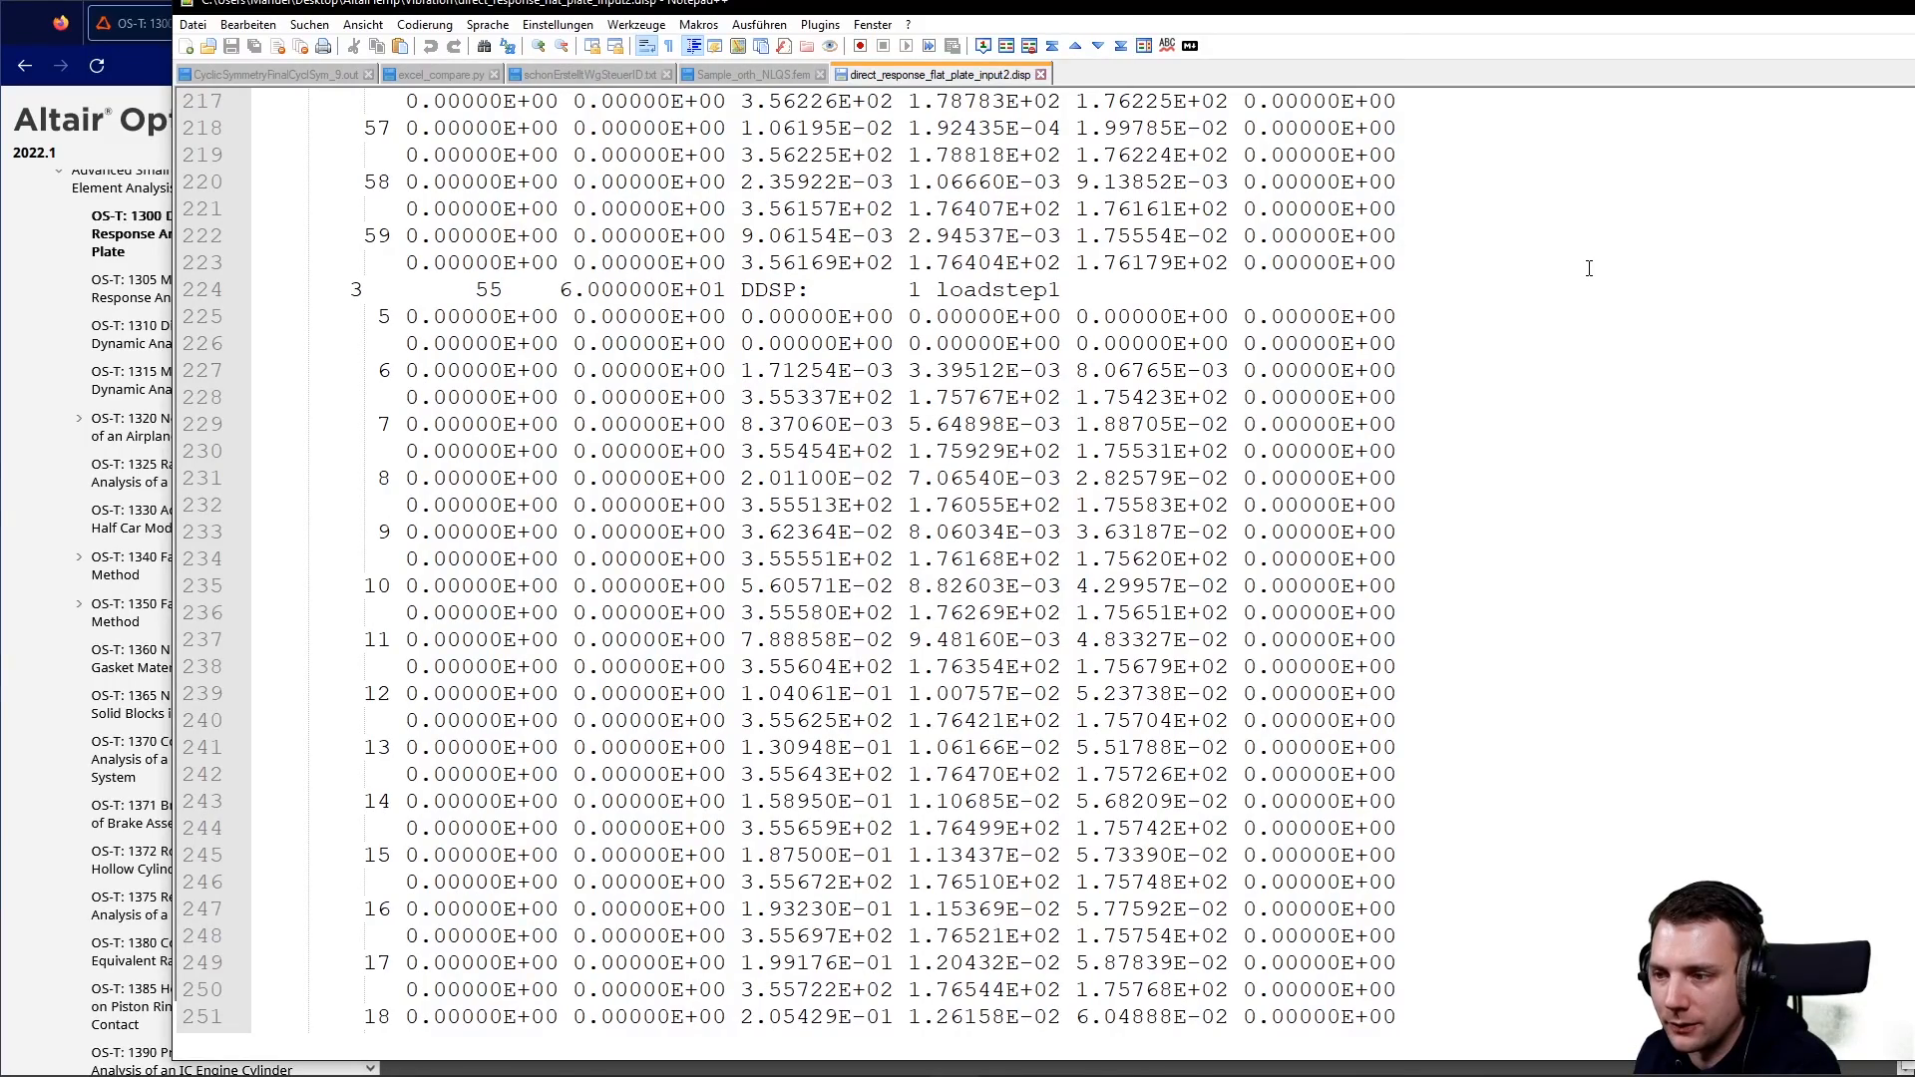
pyautogui.scroll(20, 1589, 268)
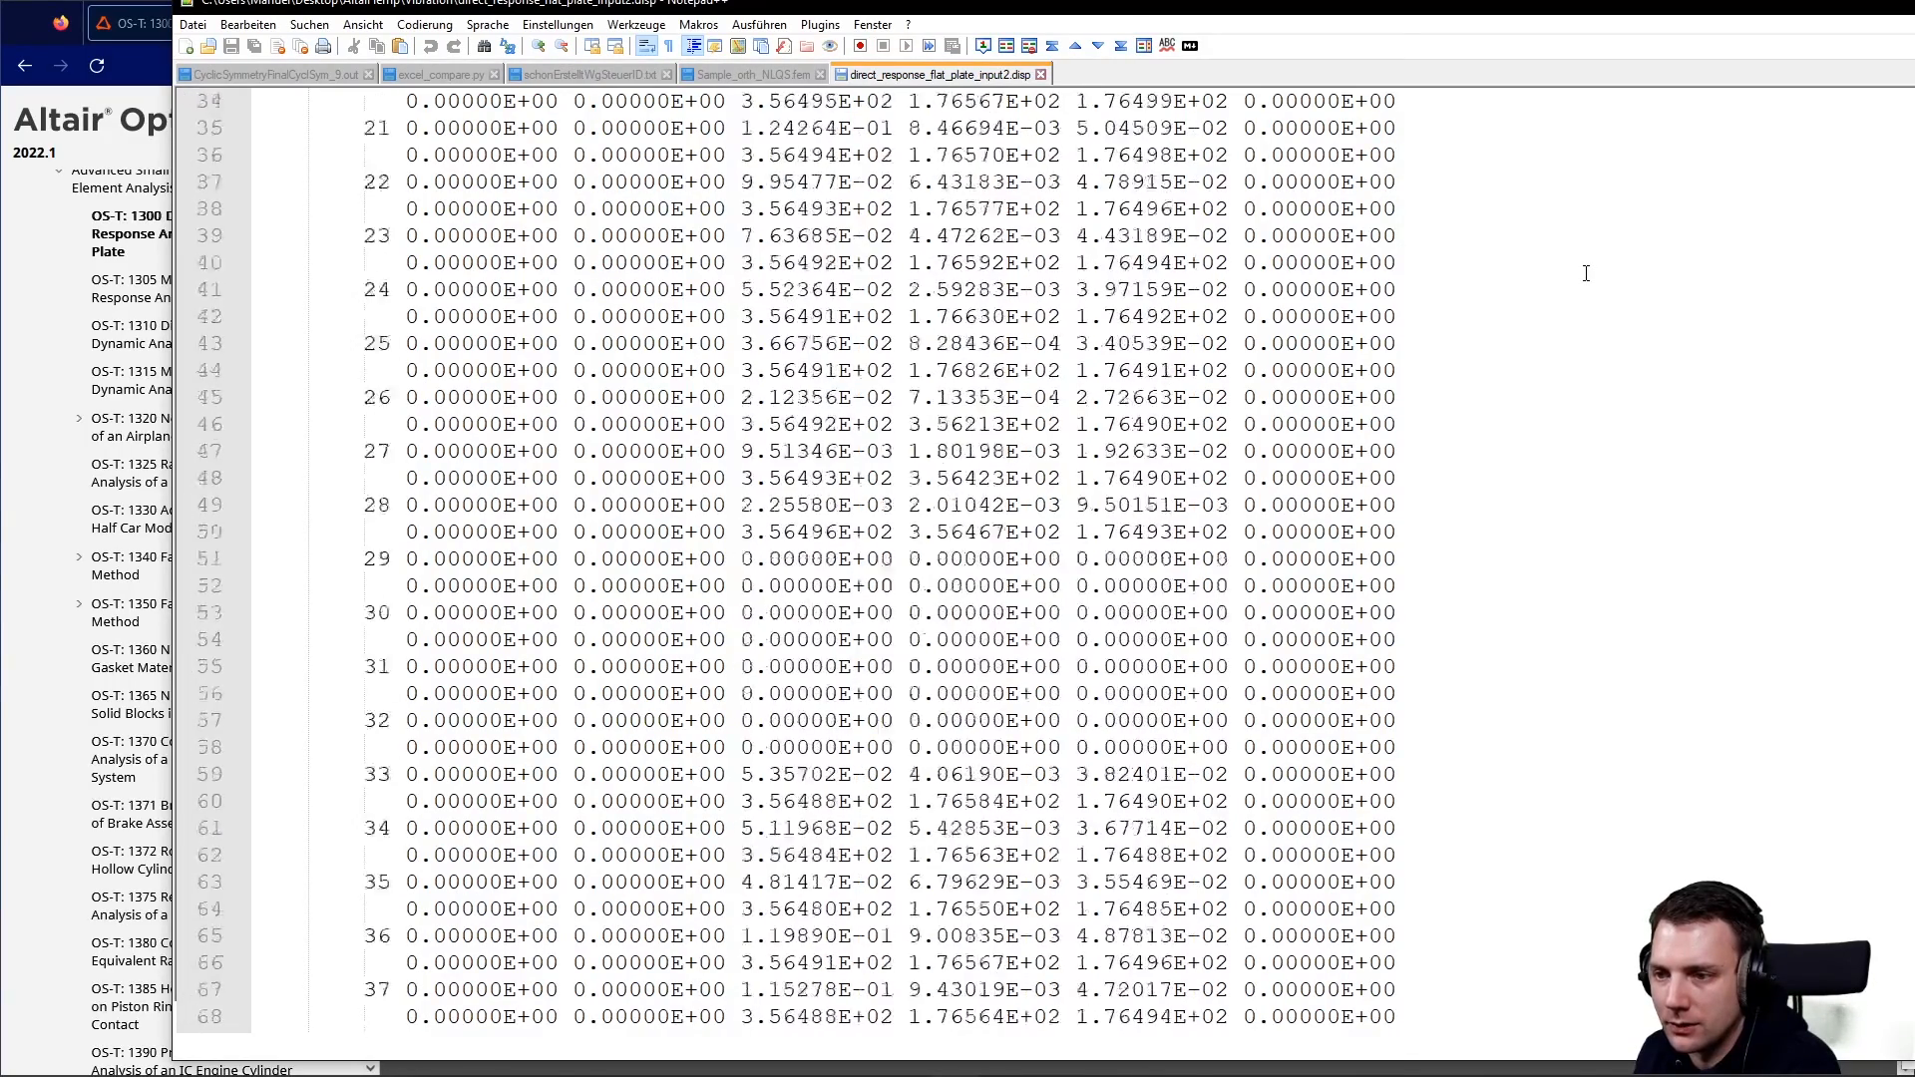
pyautogui.scroll(-20, 555, 264)
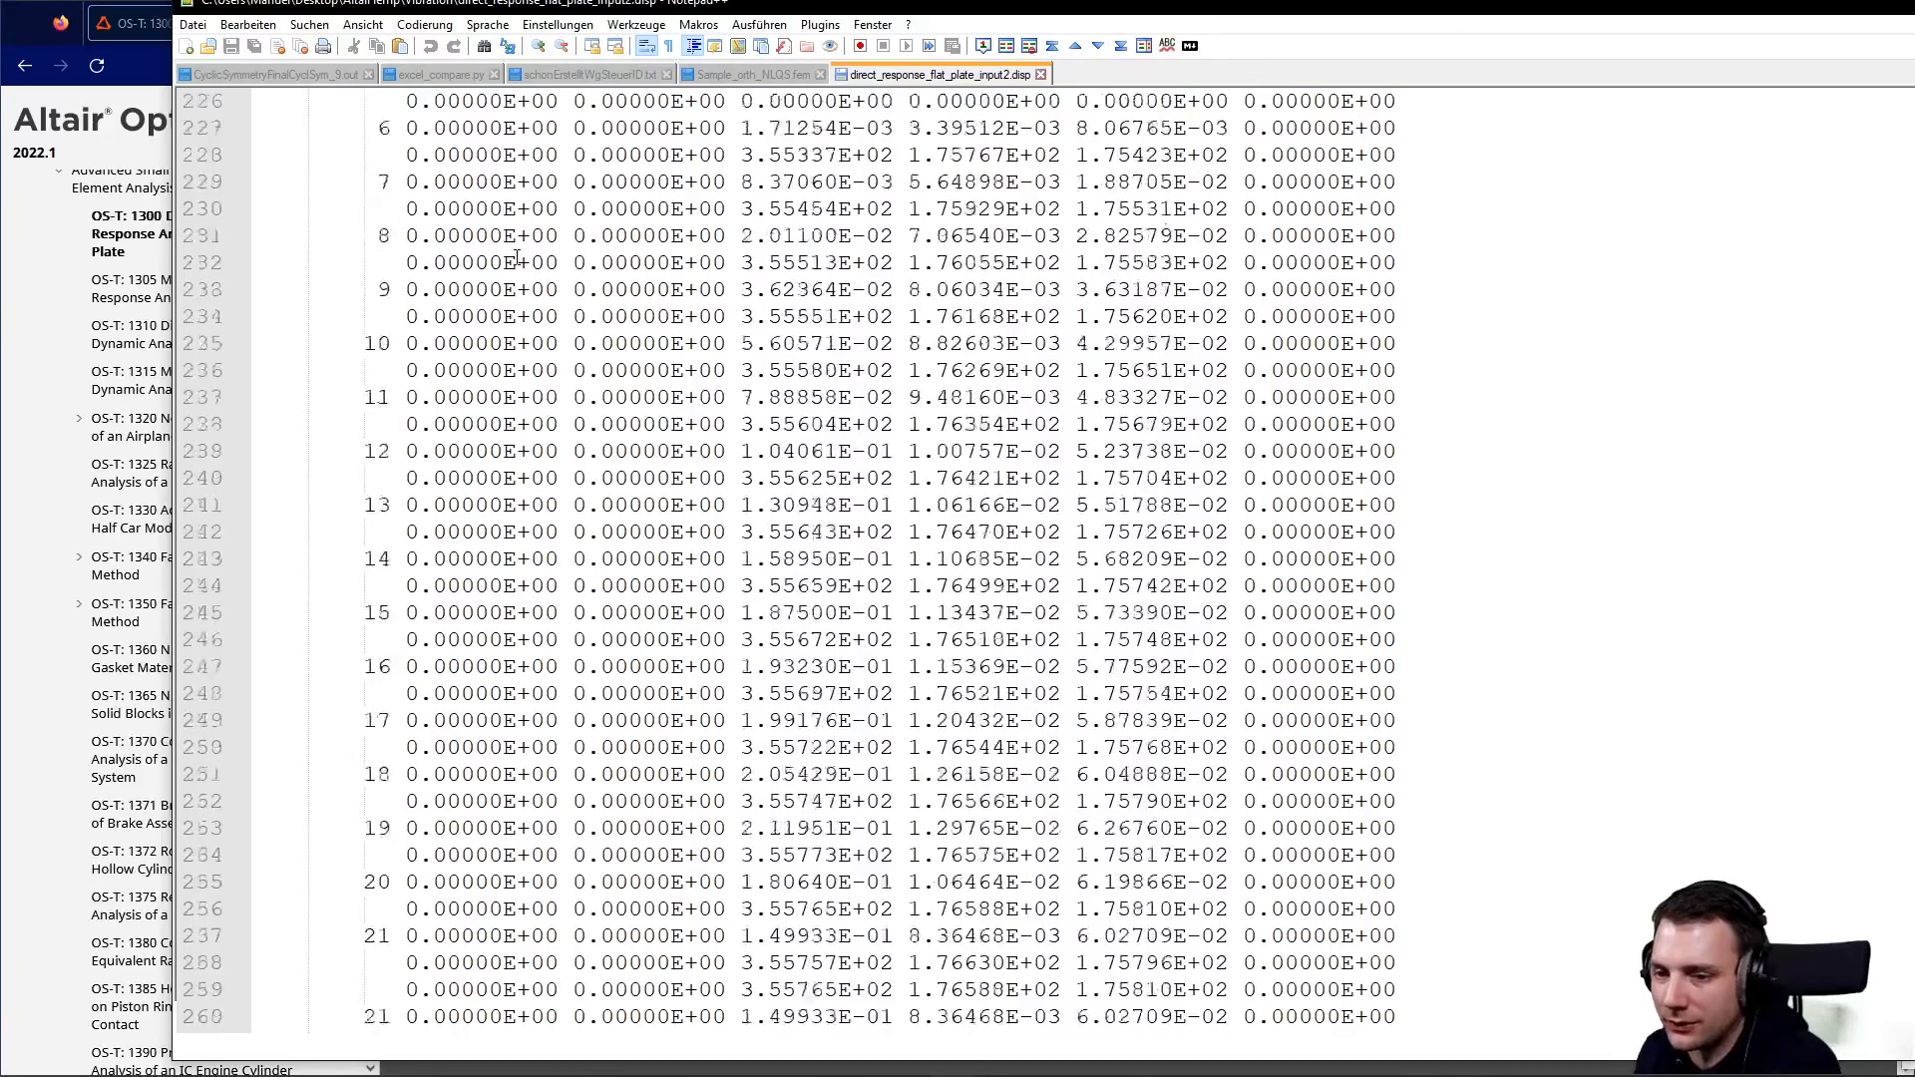
pyautogui.scroll(-20, 519, 259)
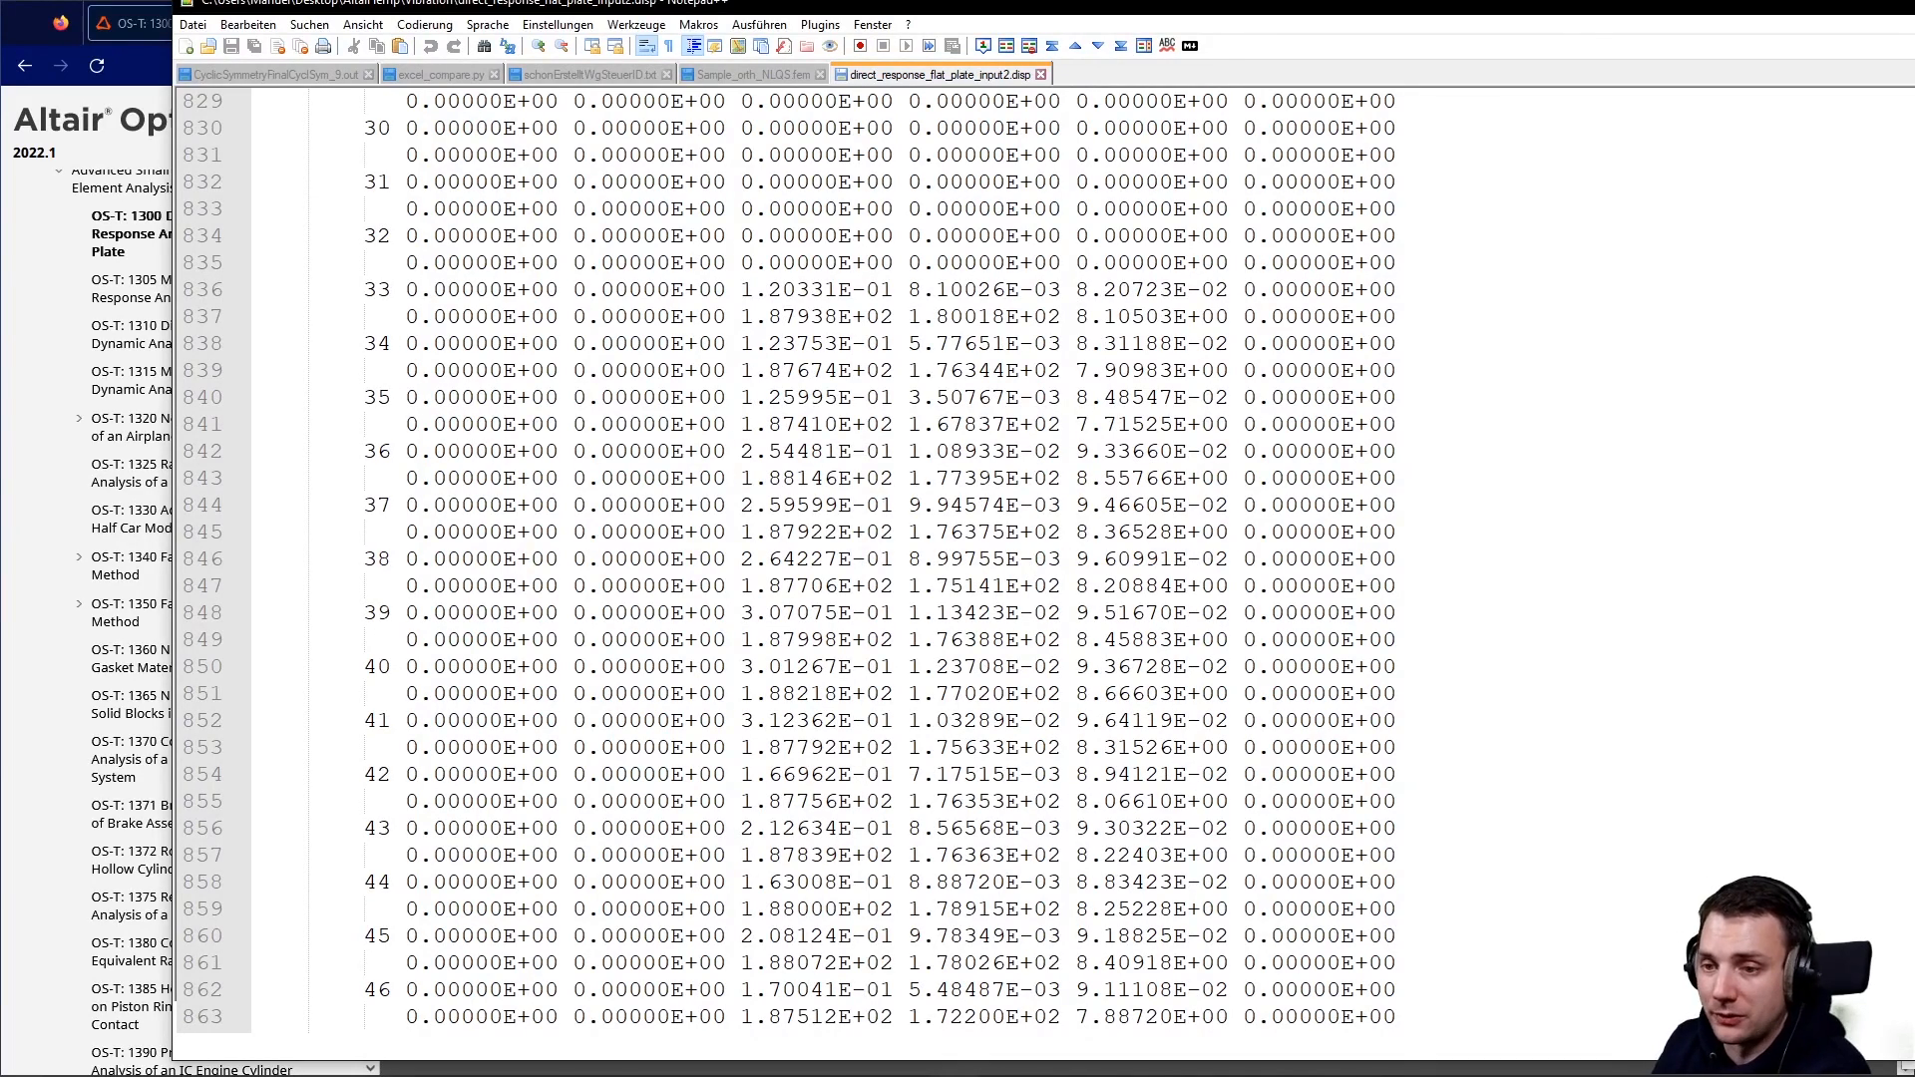
pyautogui.click(1817, 10)
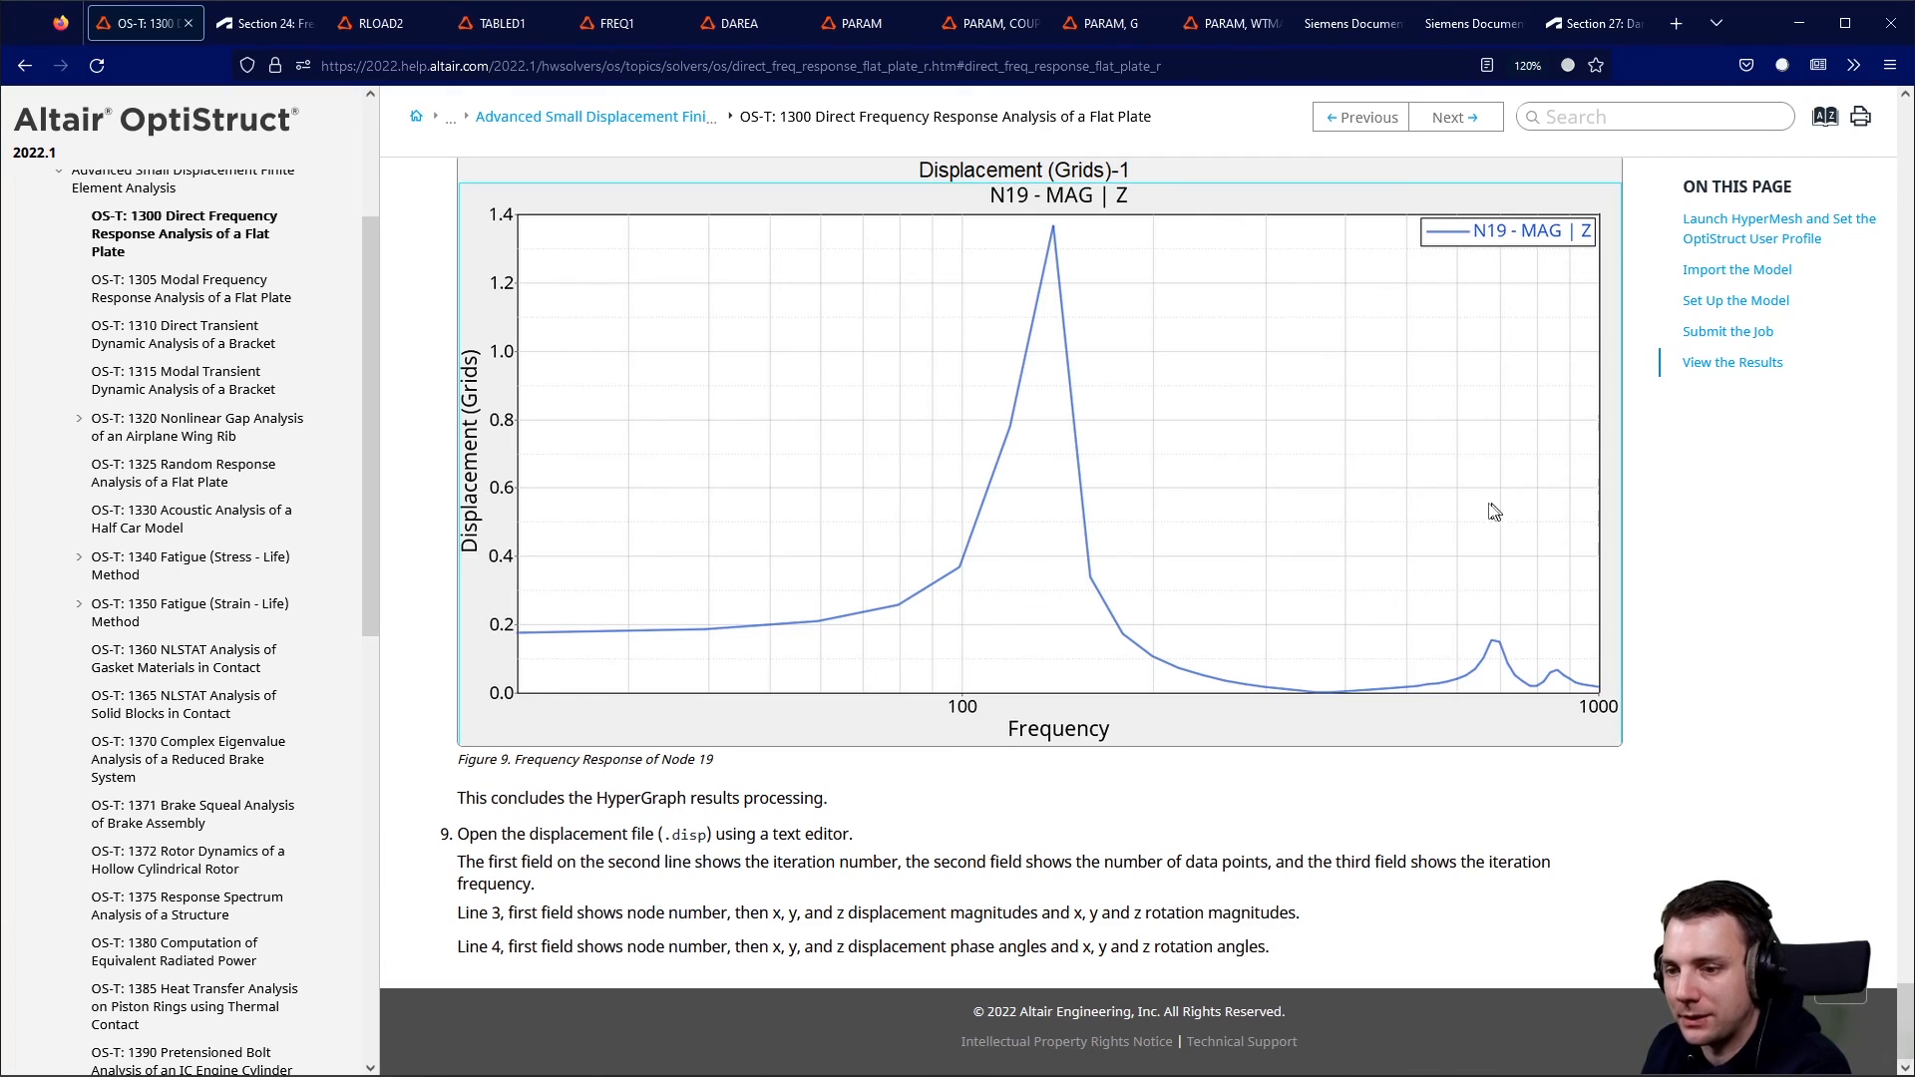
# Return to HyperWorks and contour the plate in the HyperView window with the Displacement result, Mag component, in the Analysis System.
pyautogui.scroll(12, 1496, 509)
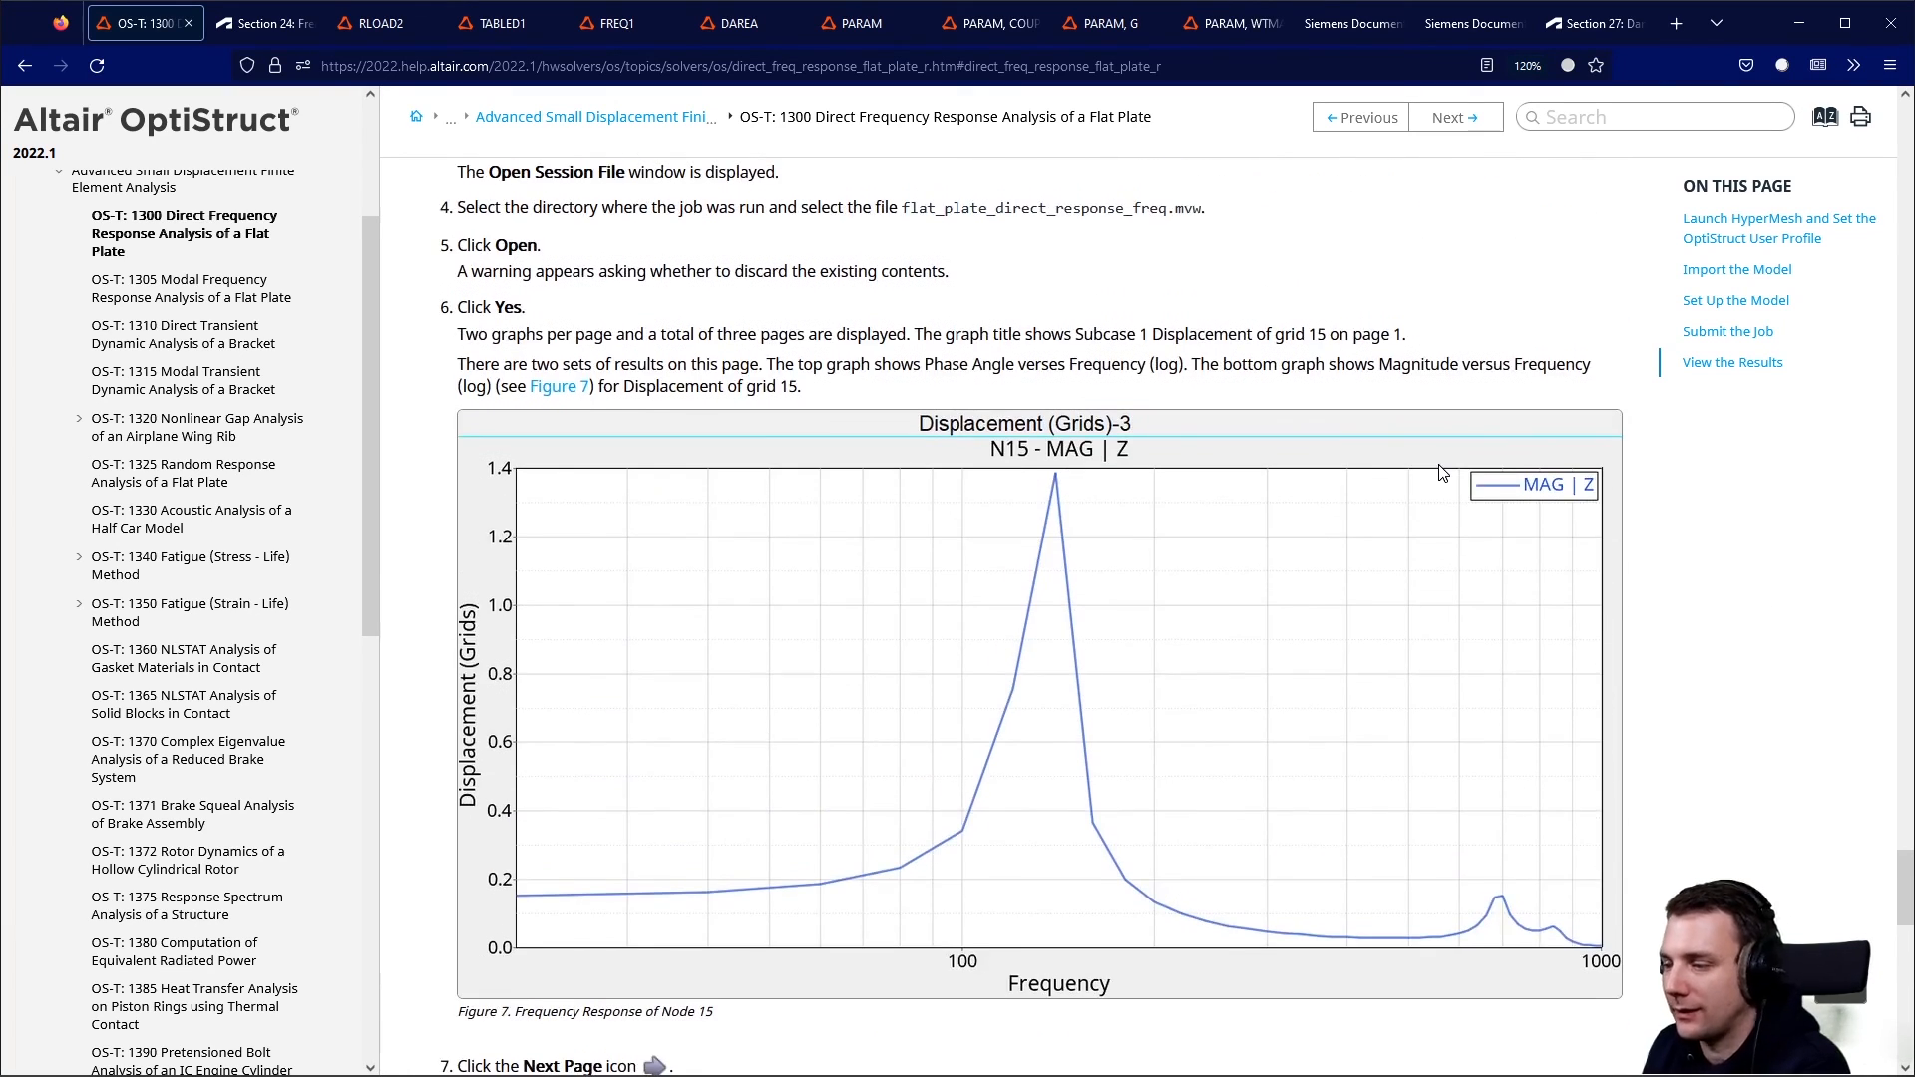
pyautogui.scroll(10, 1442, 473)
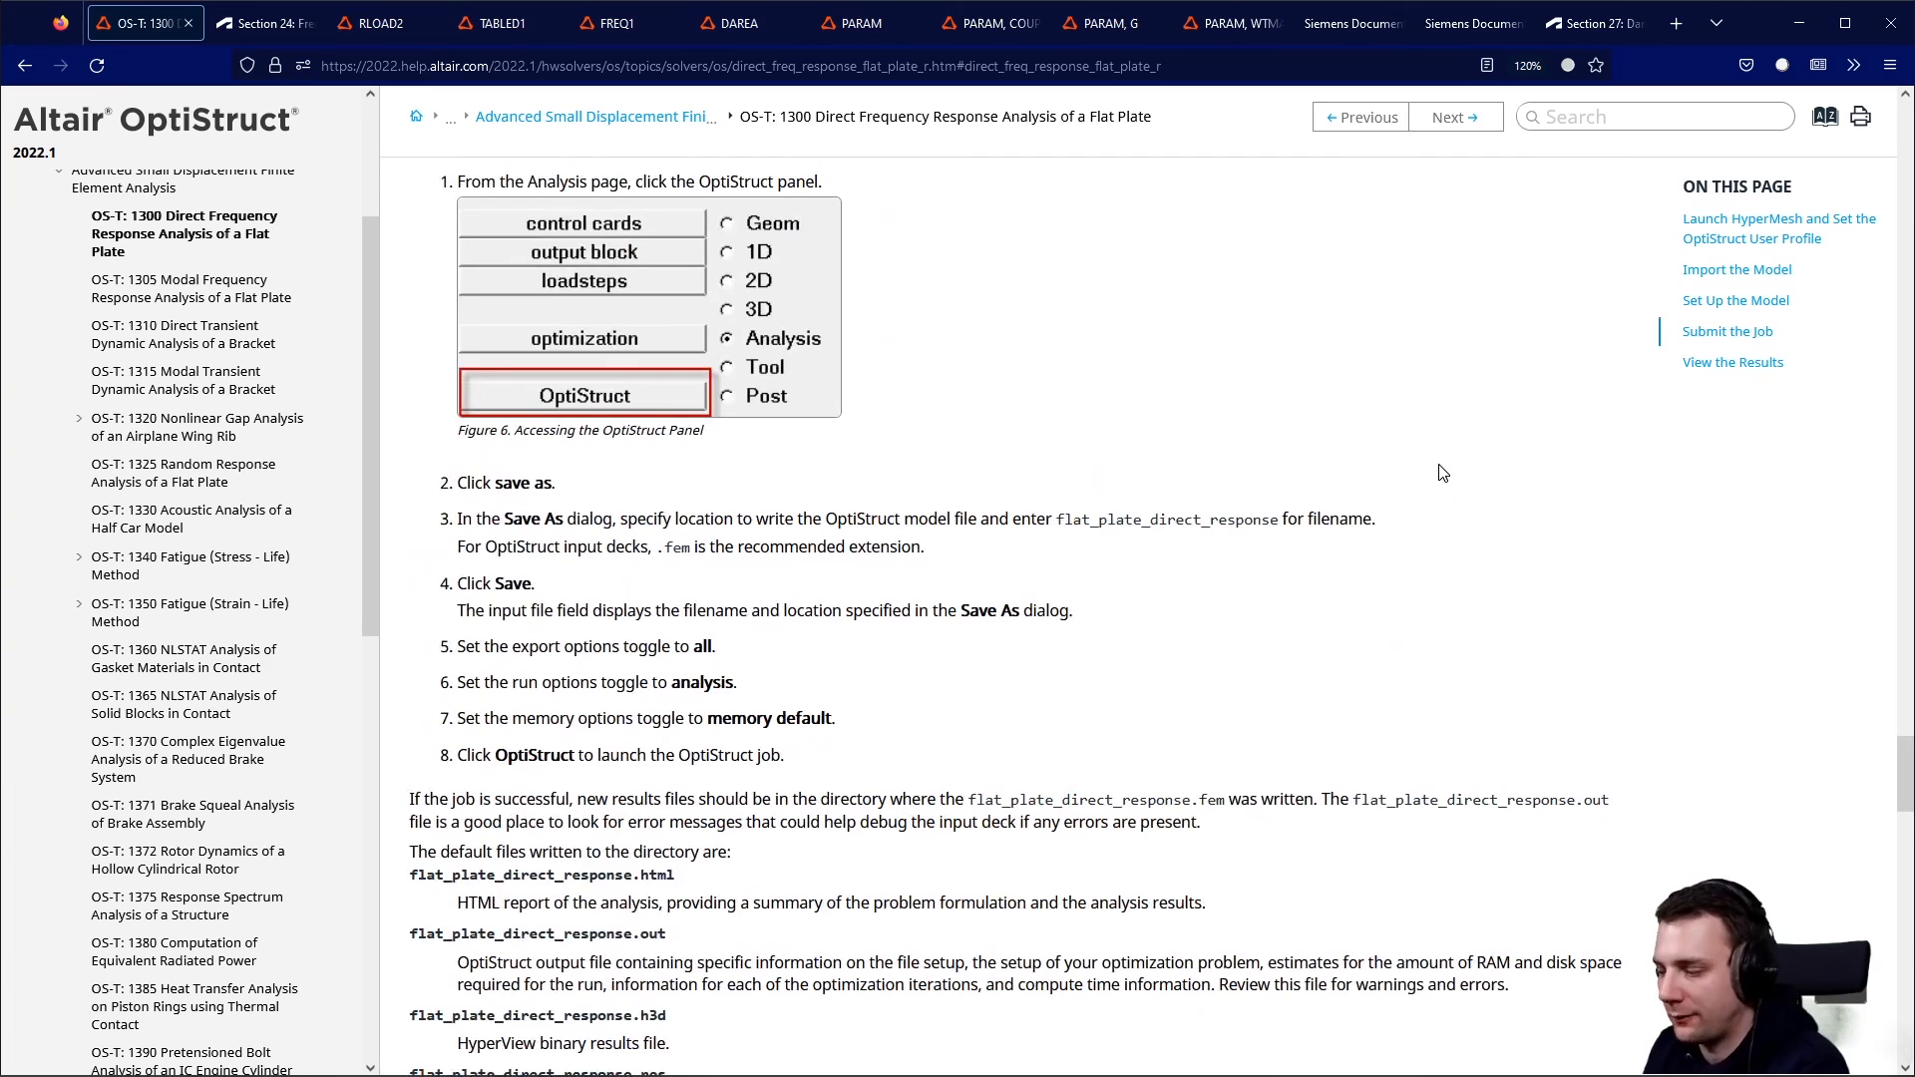
pyautogui.hotkey('alt', 'Tab')
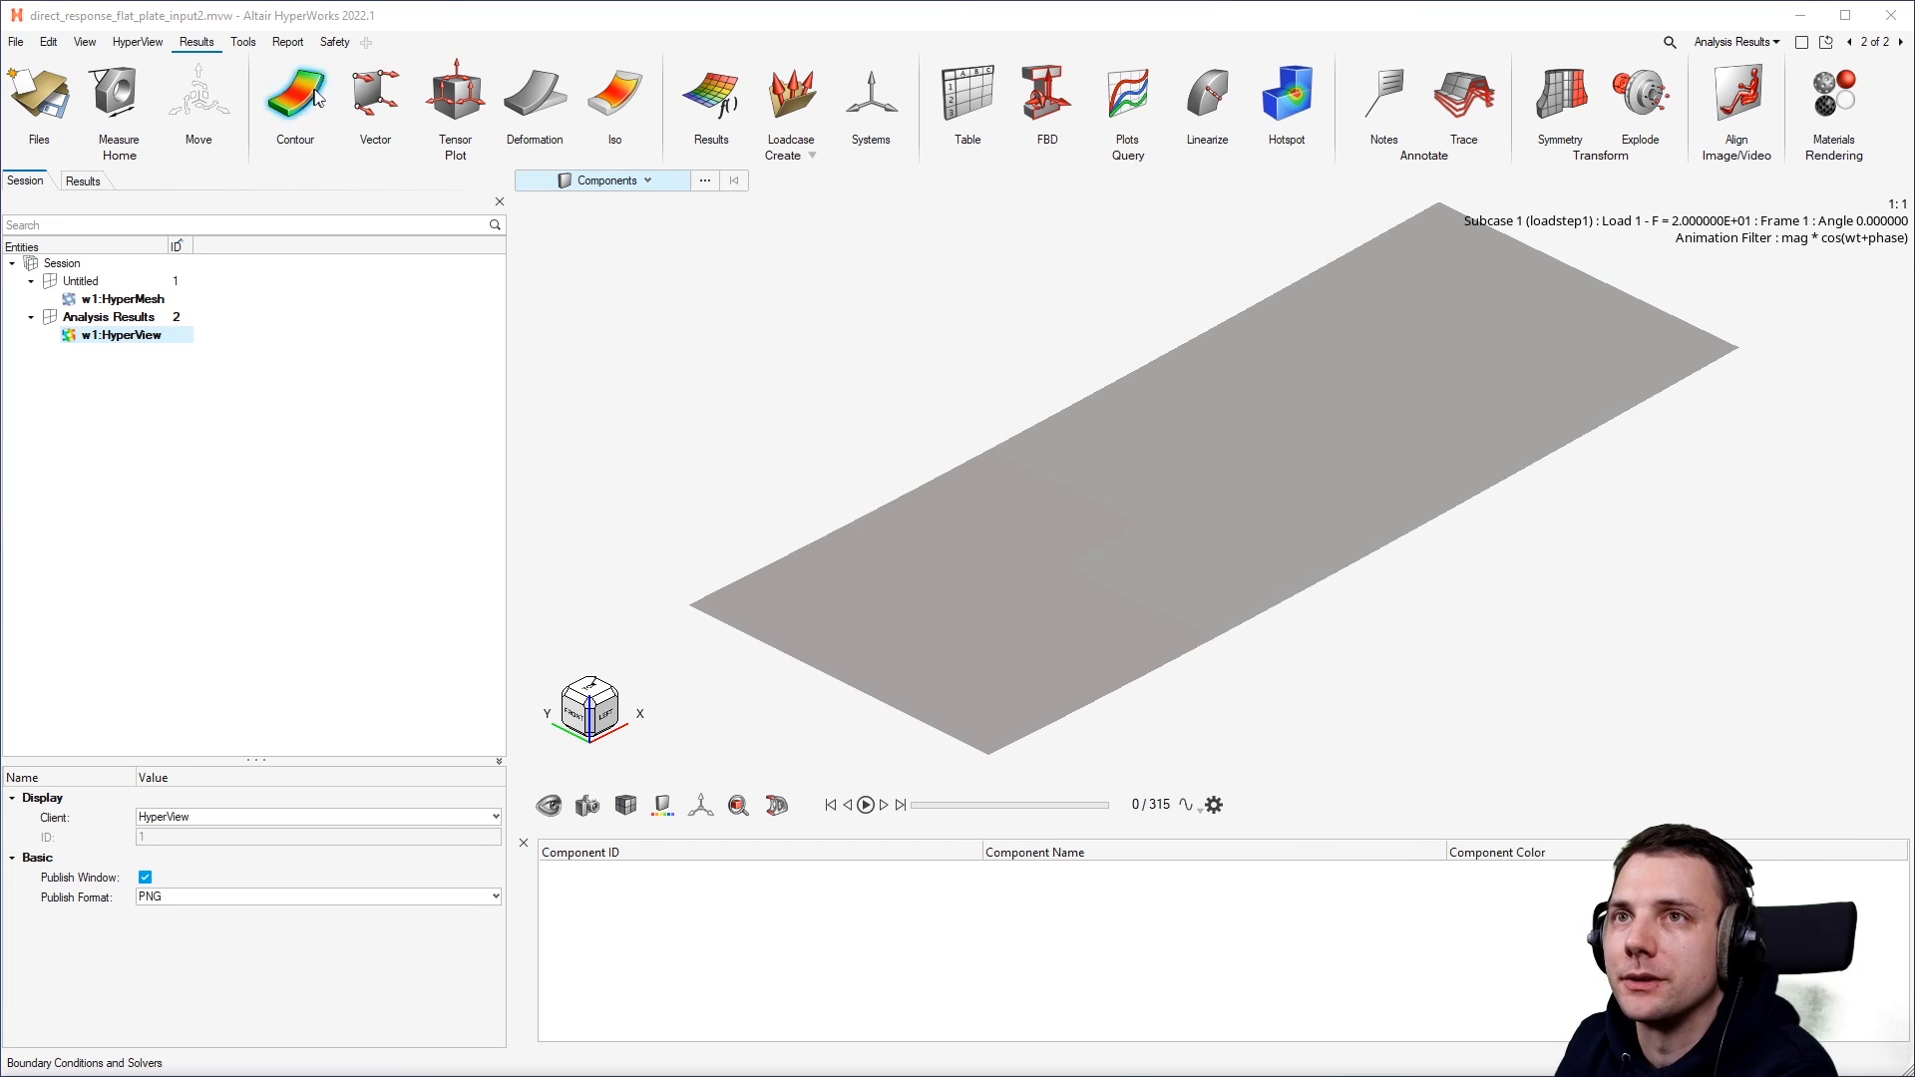
pyautogui.click(282, 94)
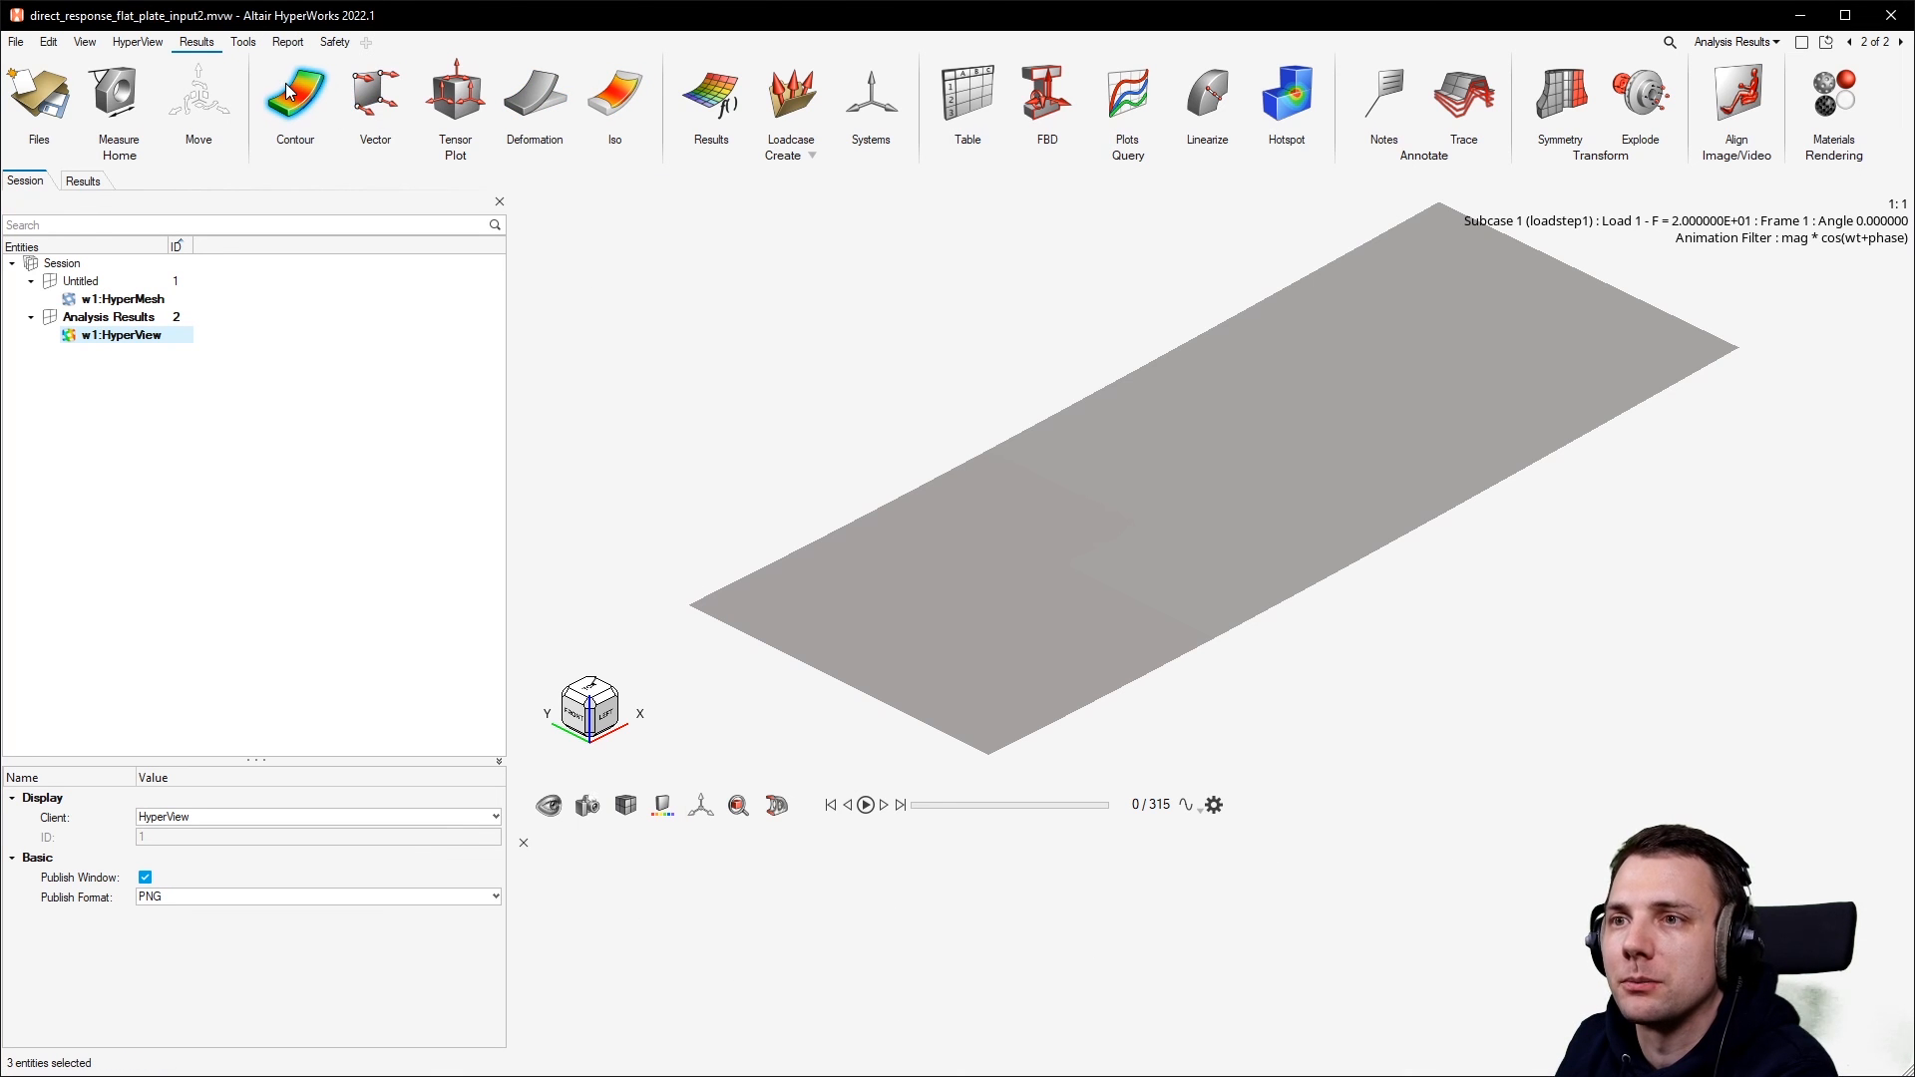
pyautogui.click(1103, 1032)
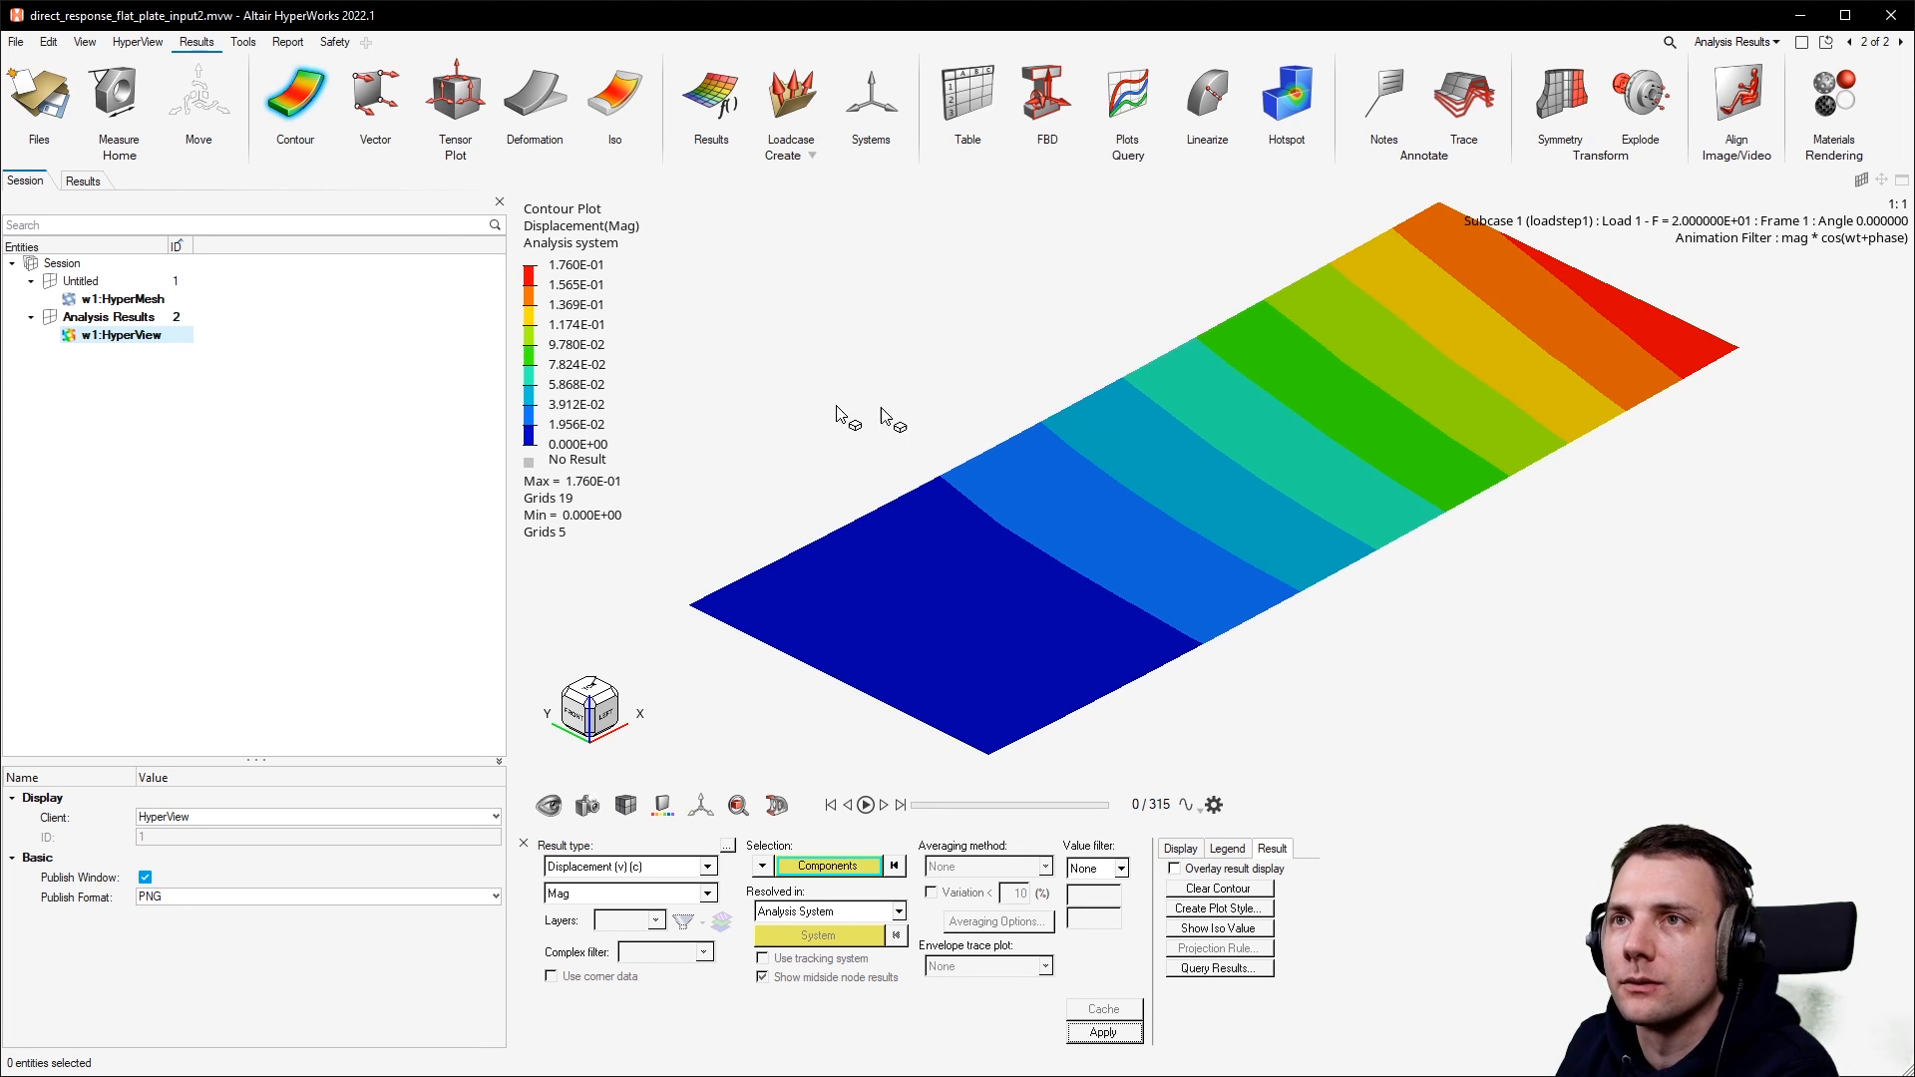
pyautogui.moveTo(987, 428); pyautogui.dragTo(1004, 387, button='middle')
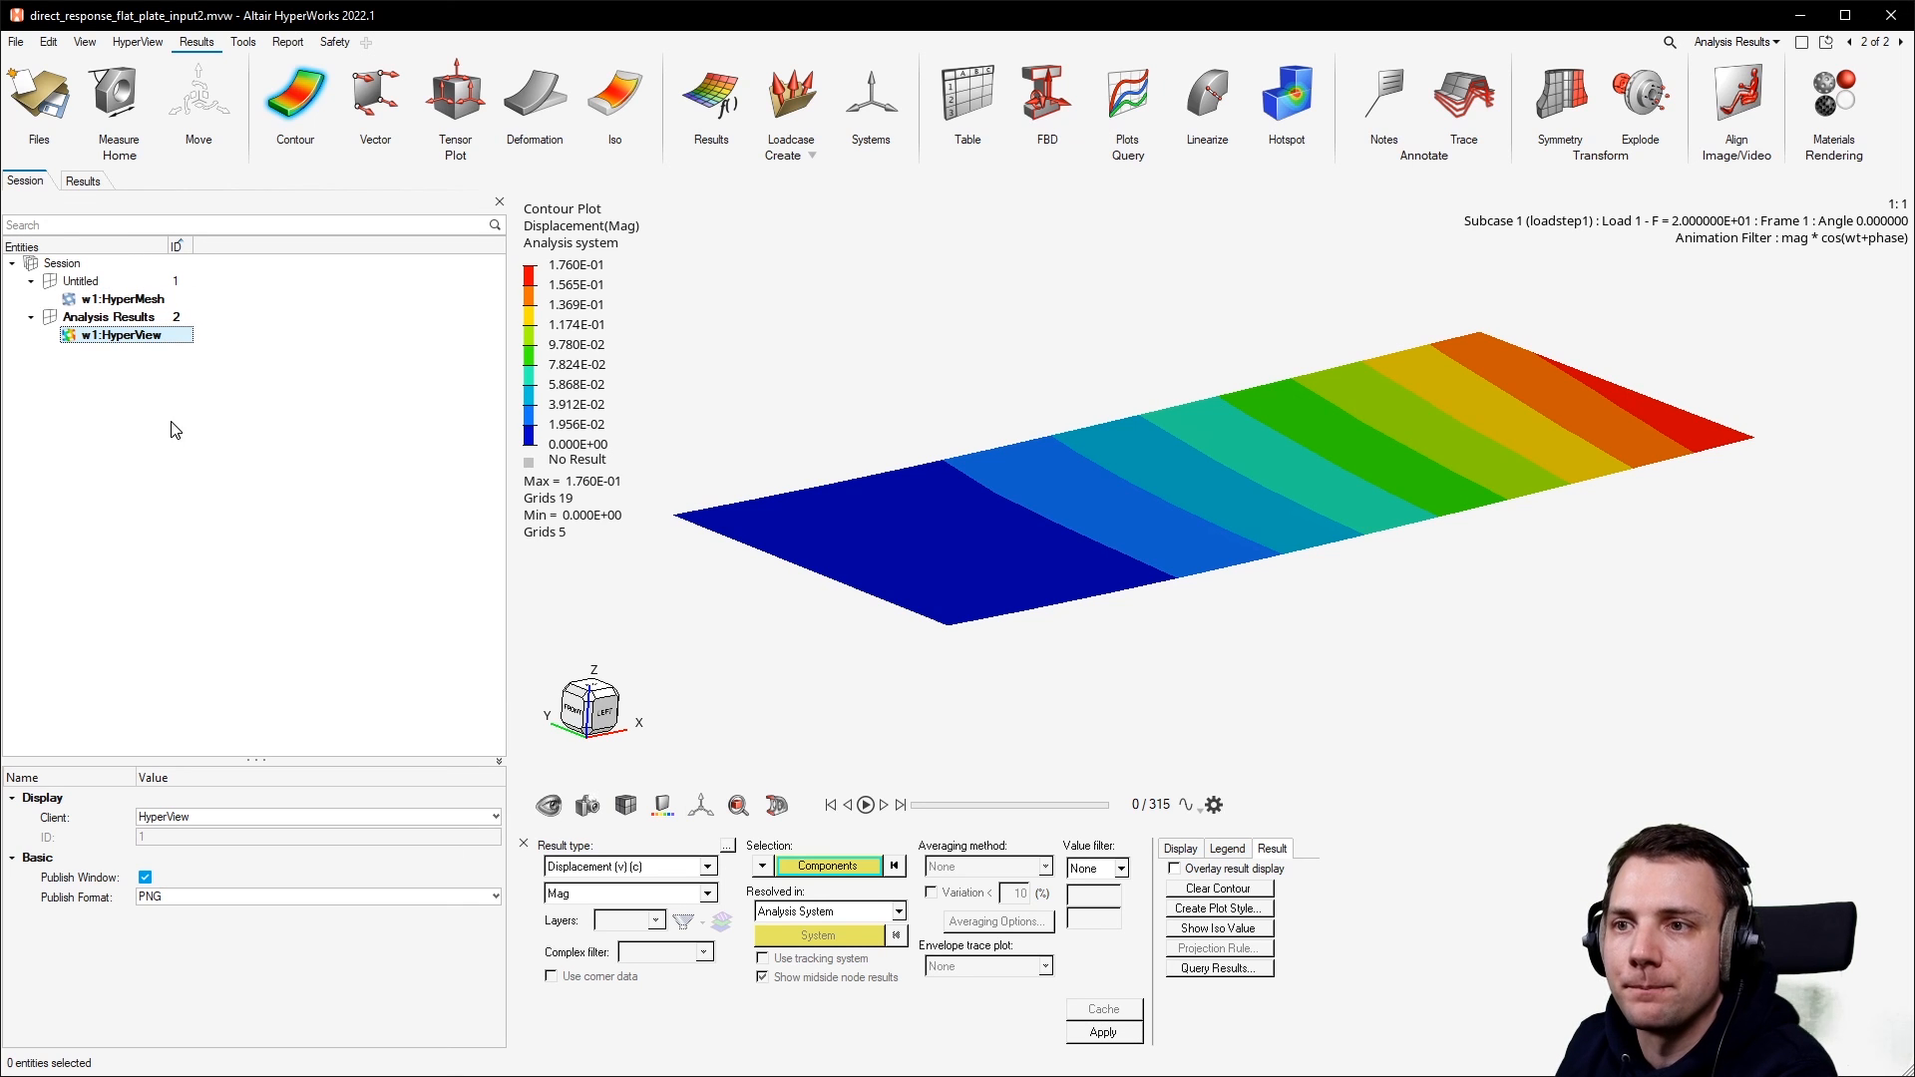
# Animate the displacement contour in the HyperView window and move the animation to the last frame at angle 315.
pyautogui.click(175, 369)
pyautogui.click(128, 336)
pyautogui.click(121, 299)
pyautogui.click(125, 337)
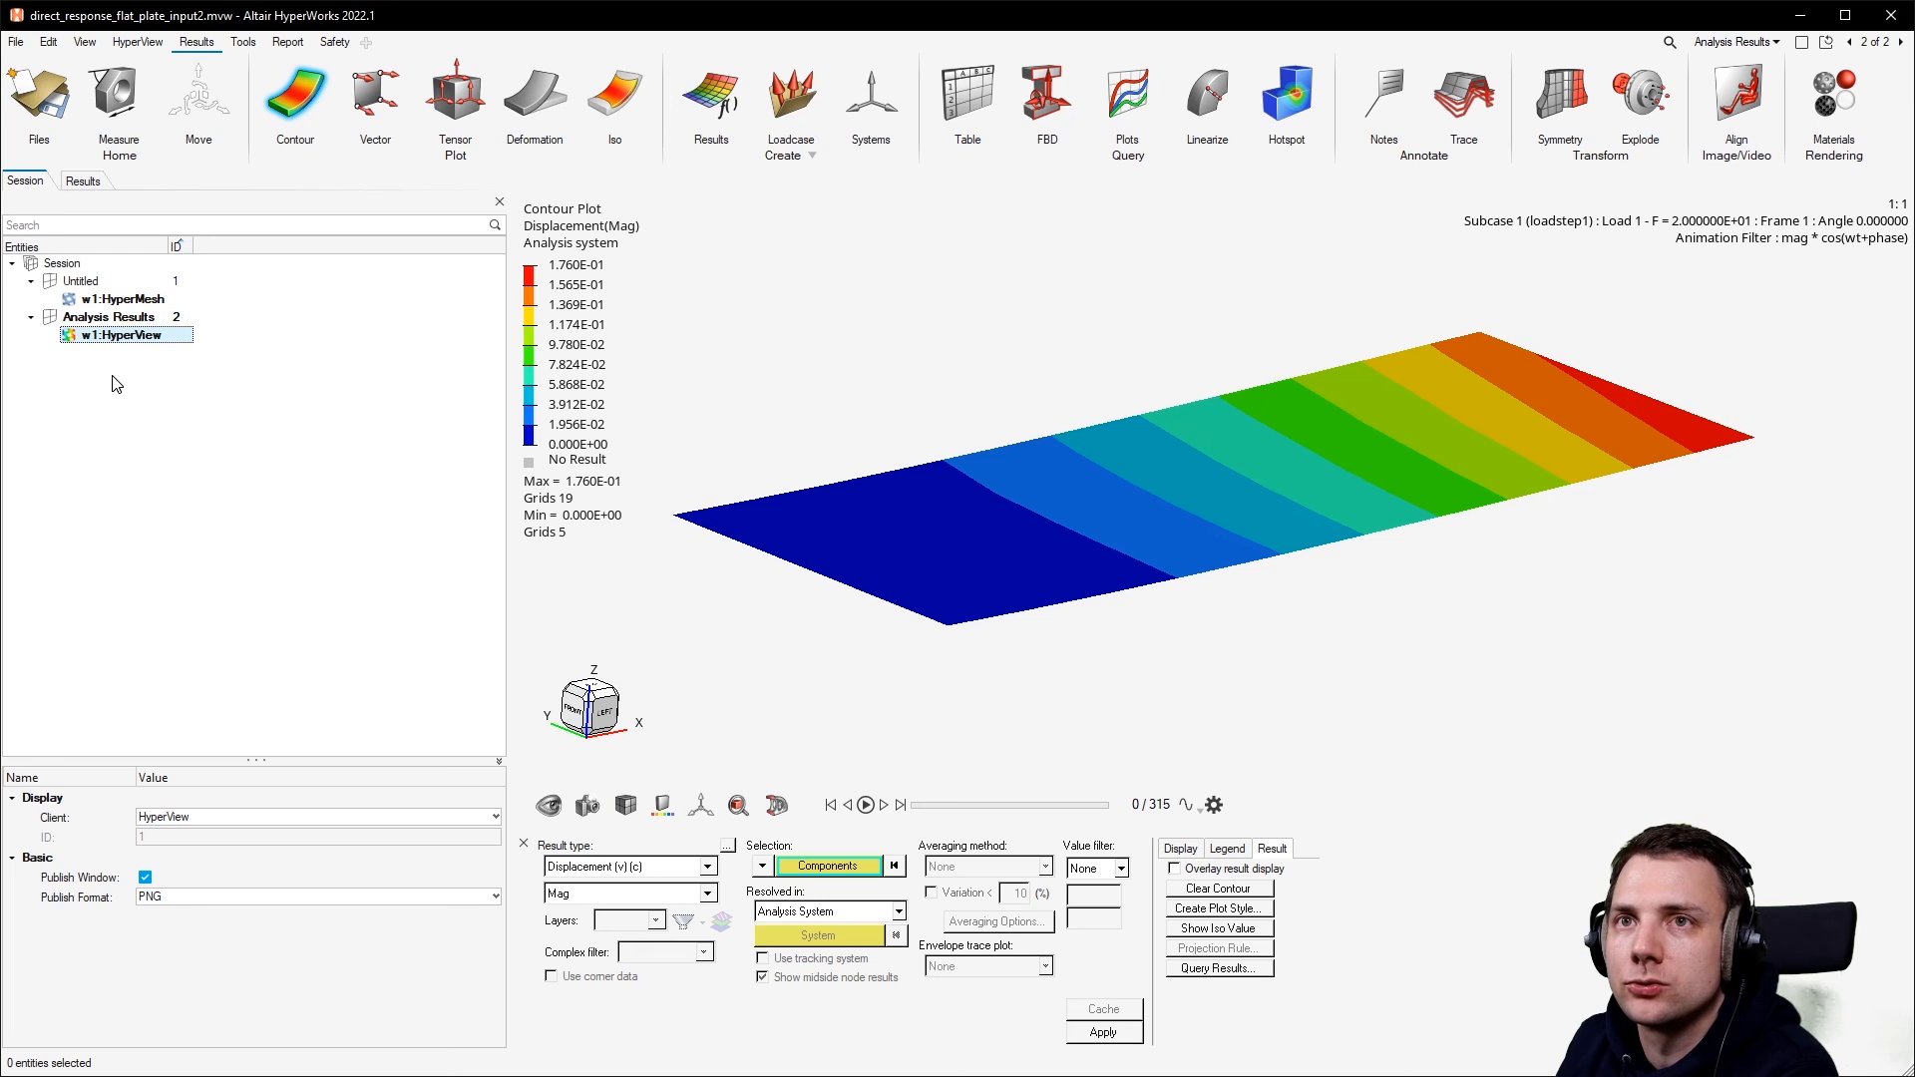
pyautogui.click(866, 805)
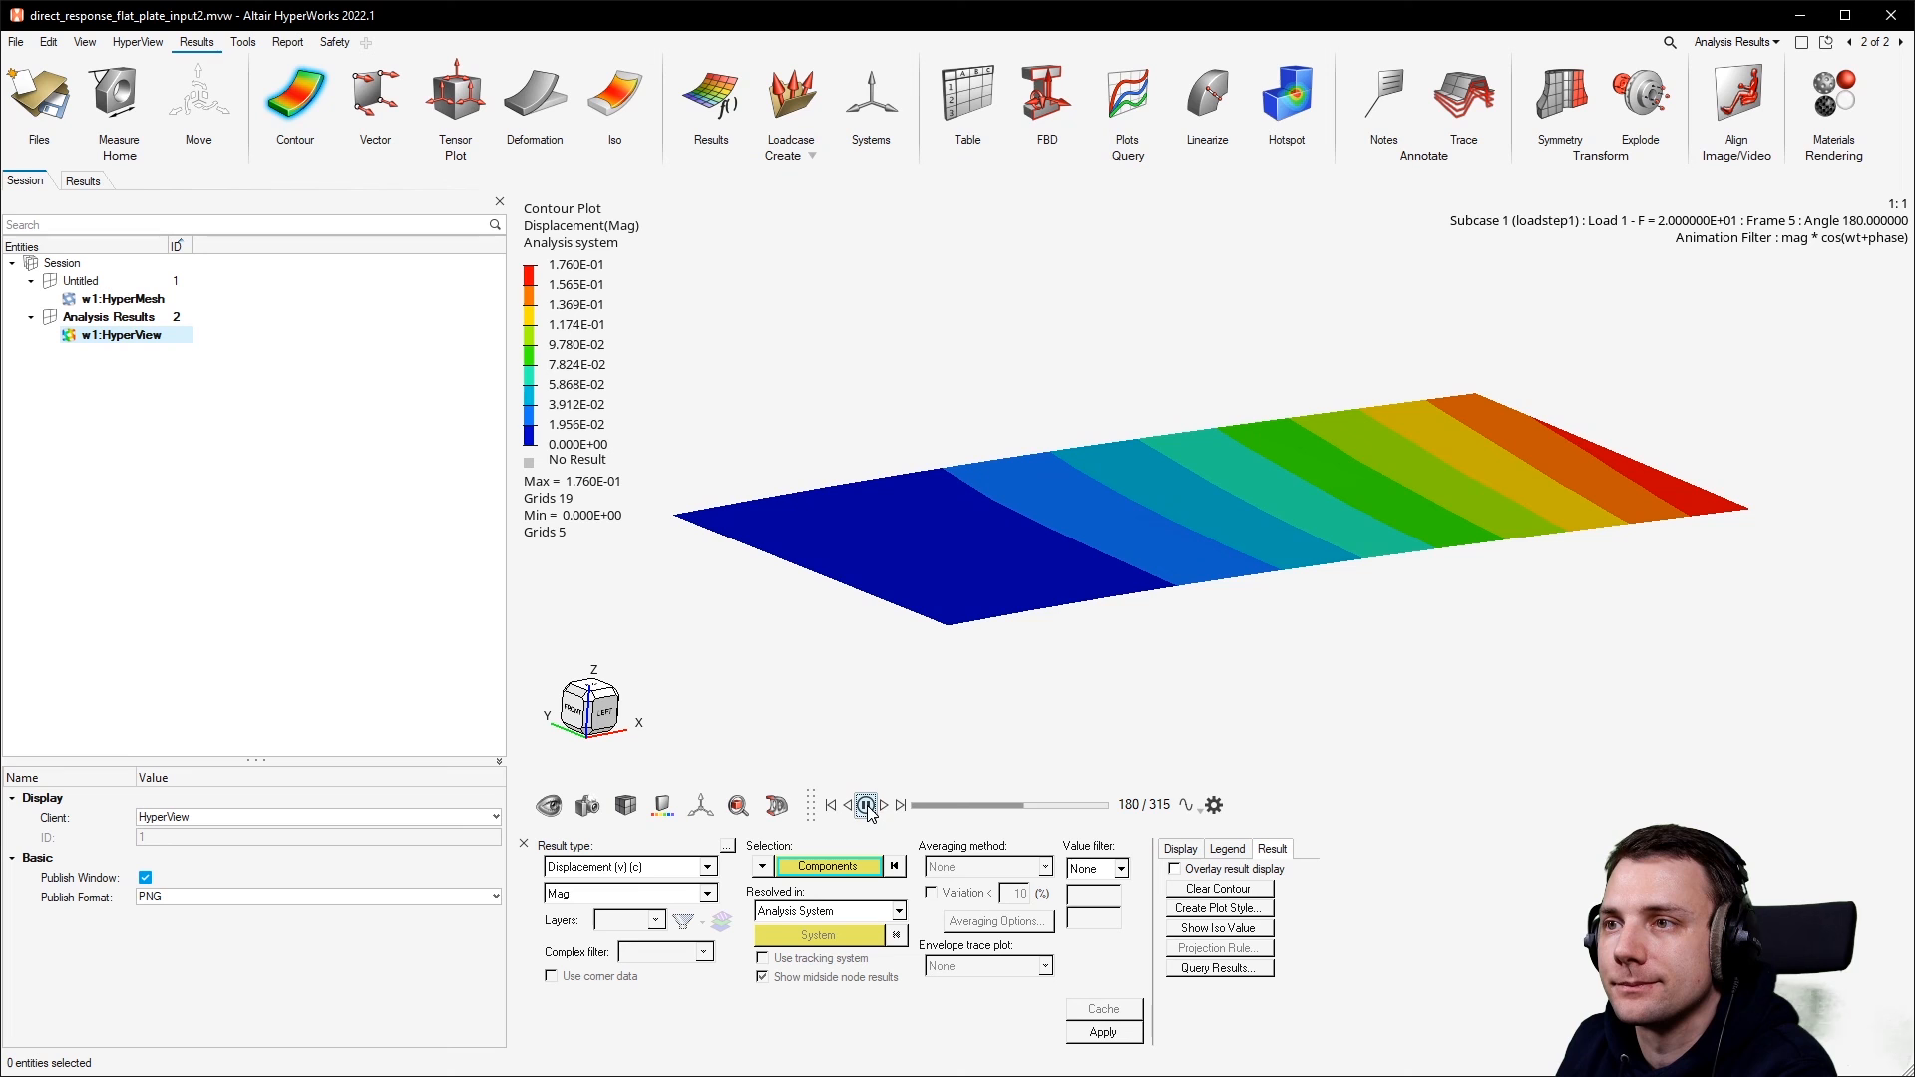
pyautogui.moveTo(1024, 806); pyautogui.dragTo(1132, 804)
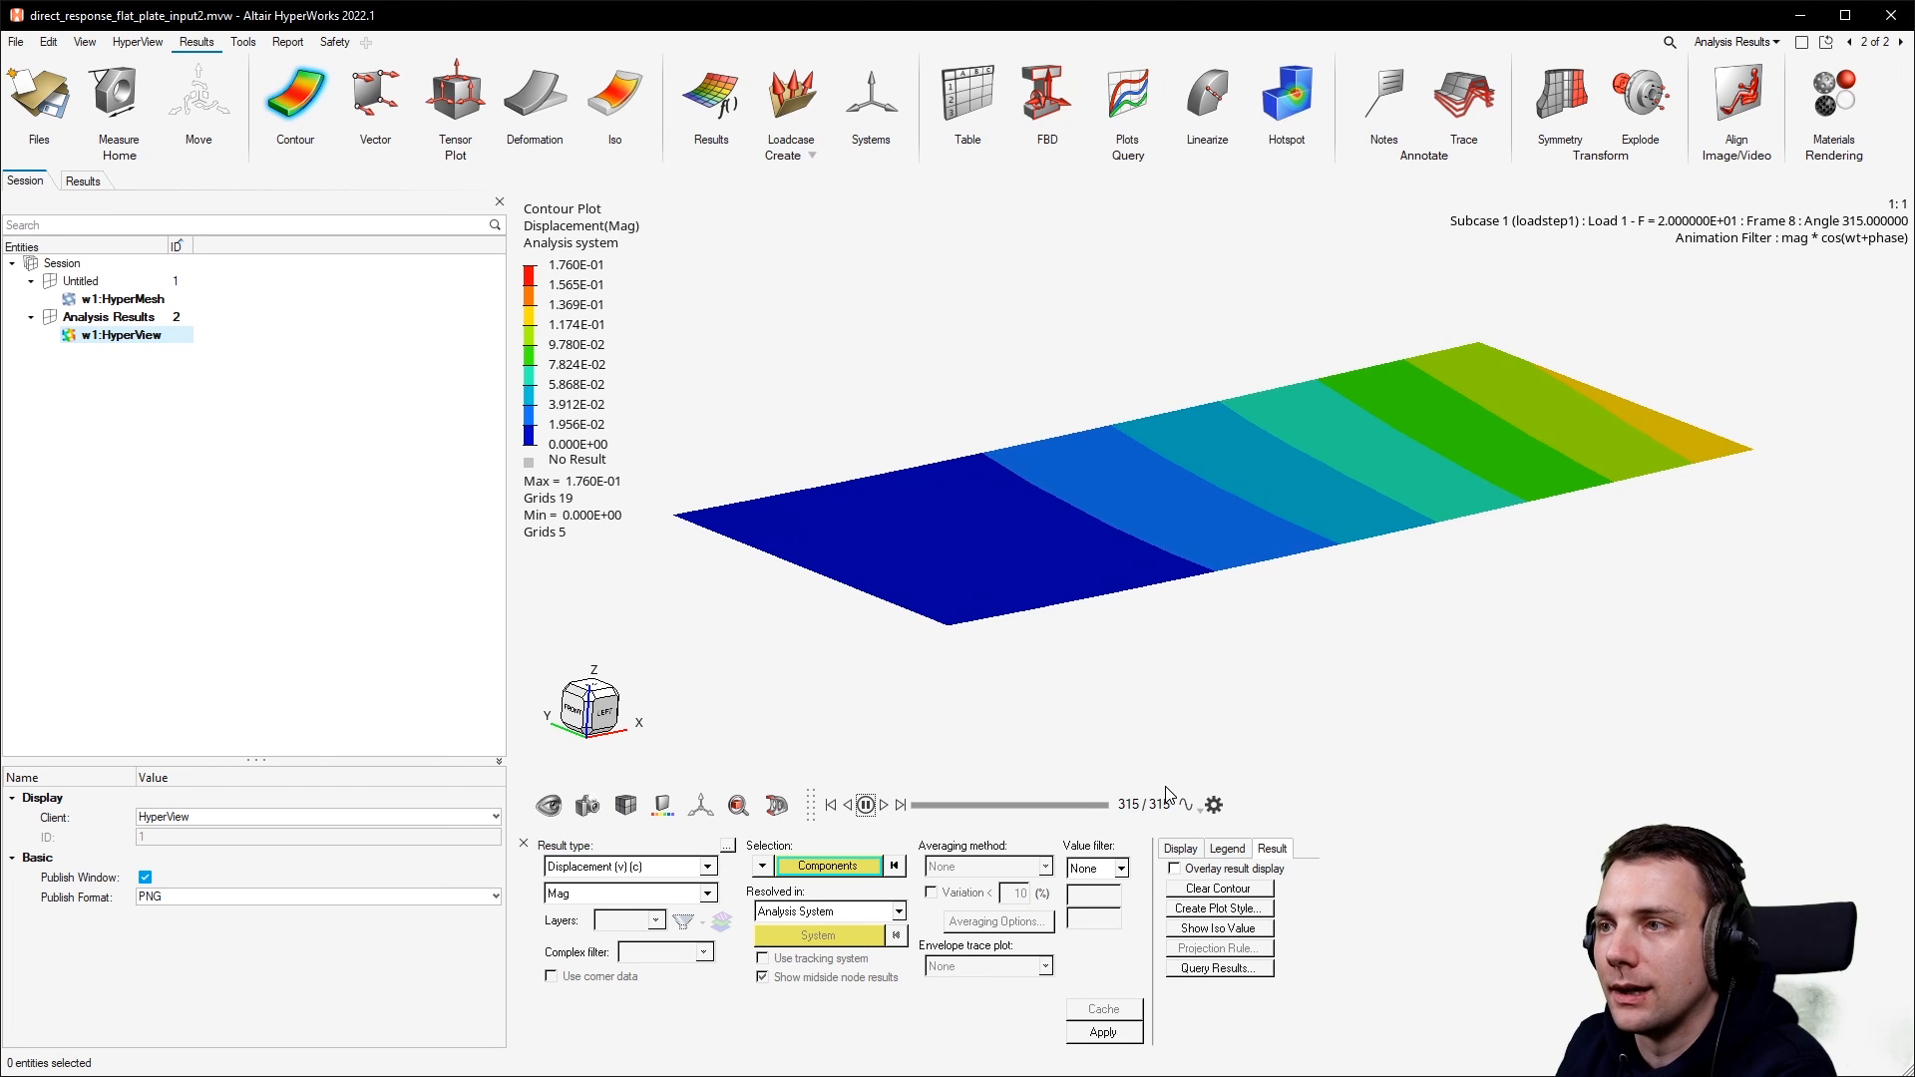
# Switch the animation to transient mode, go to the frame for frequency 620 and reapply the displacement contour.
pyautogui.click(1195, 812)
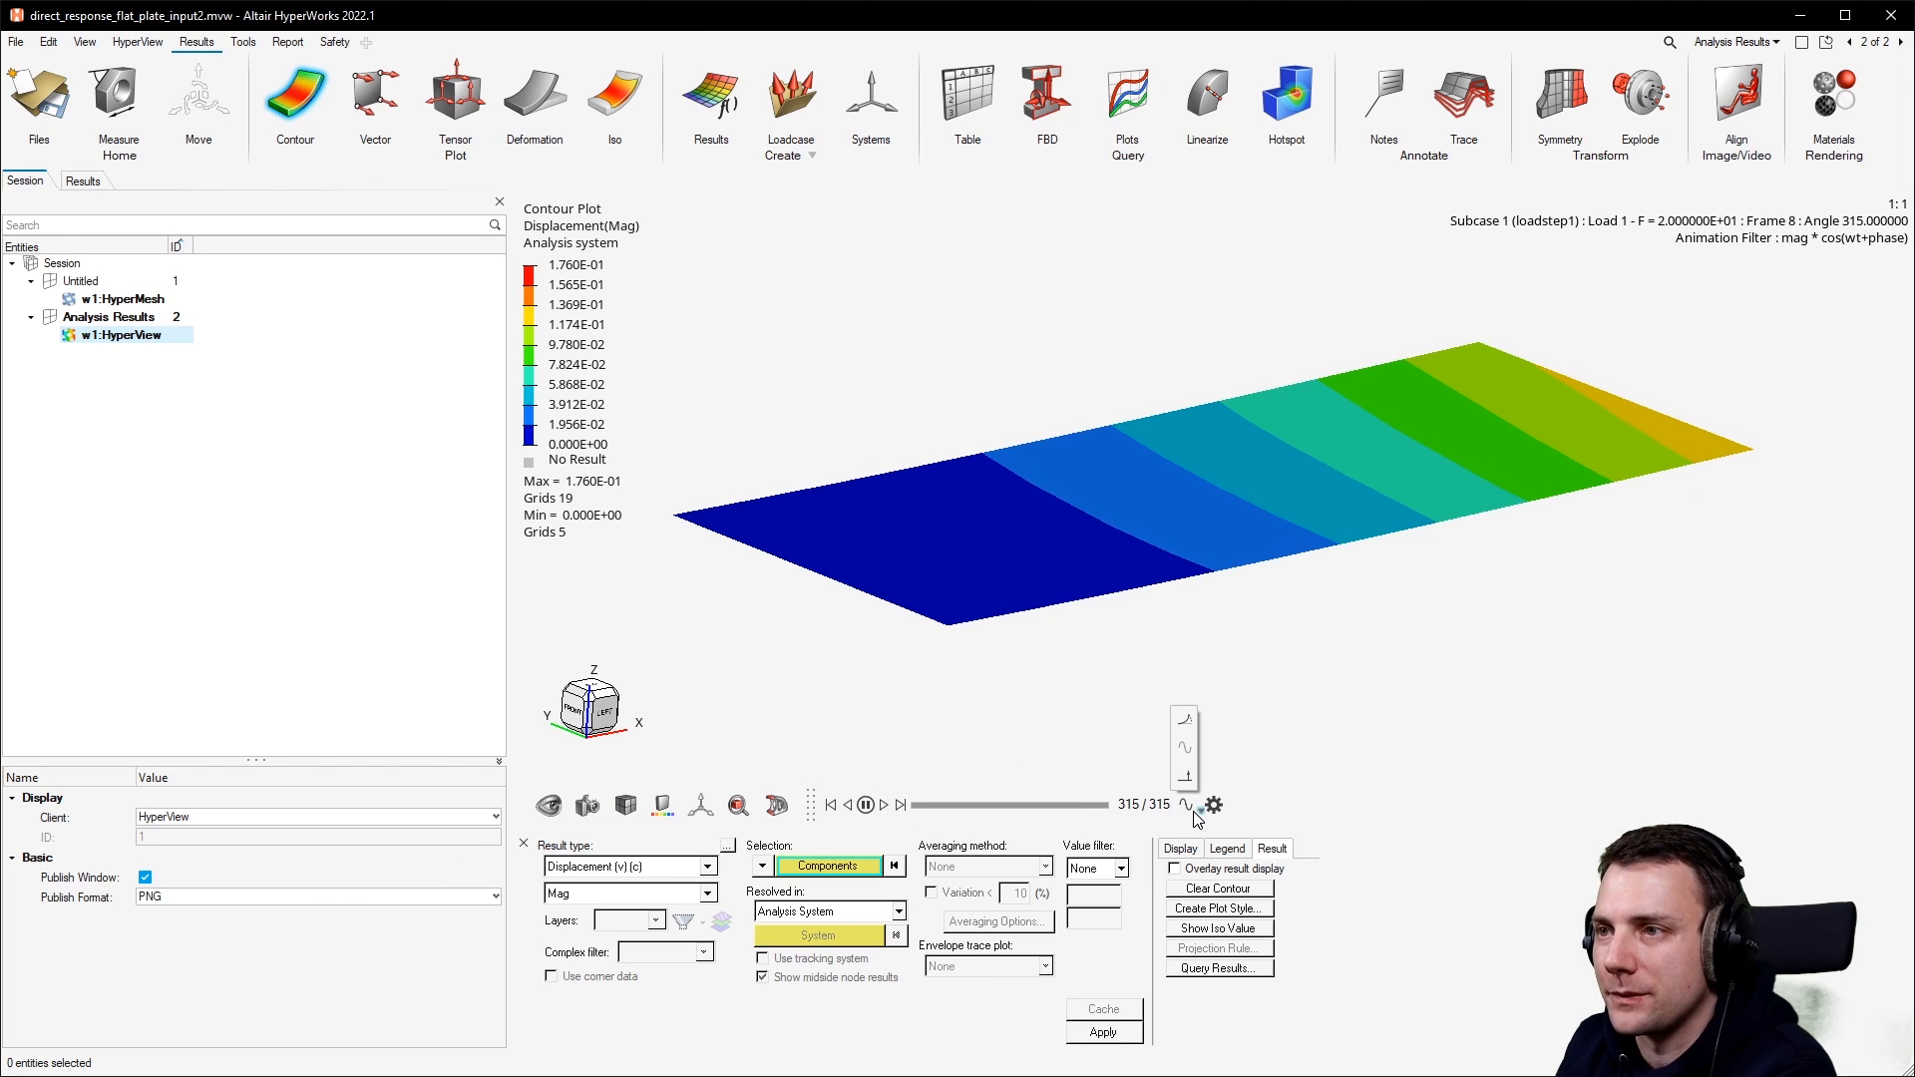
pyautogui.click(1180, 723)
pyautogui.moveTo(914, 808); pyautogui.dragTo(997, 804)
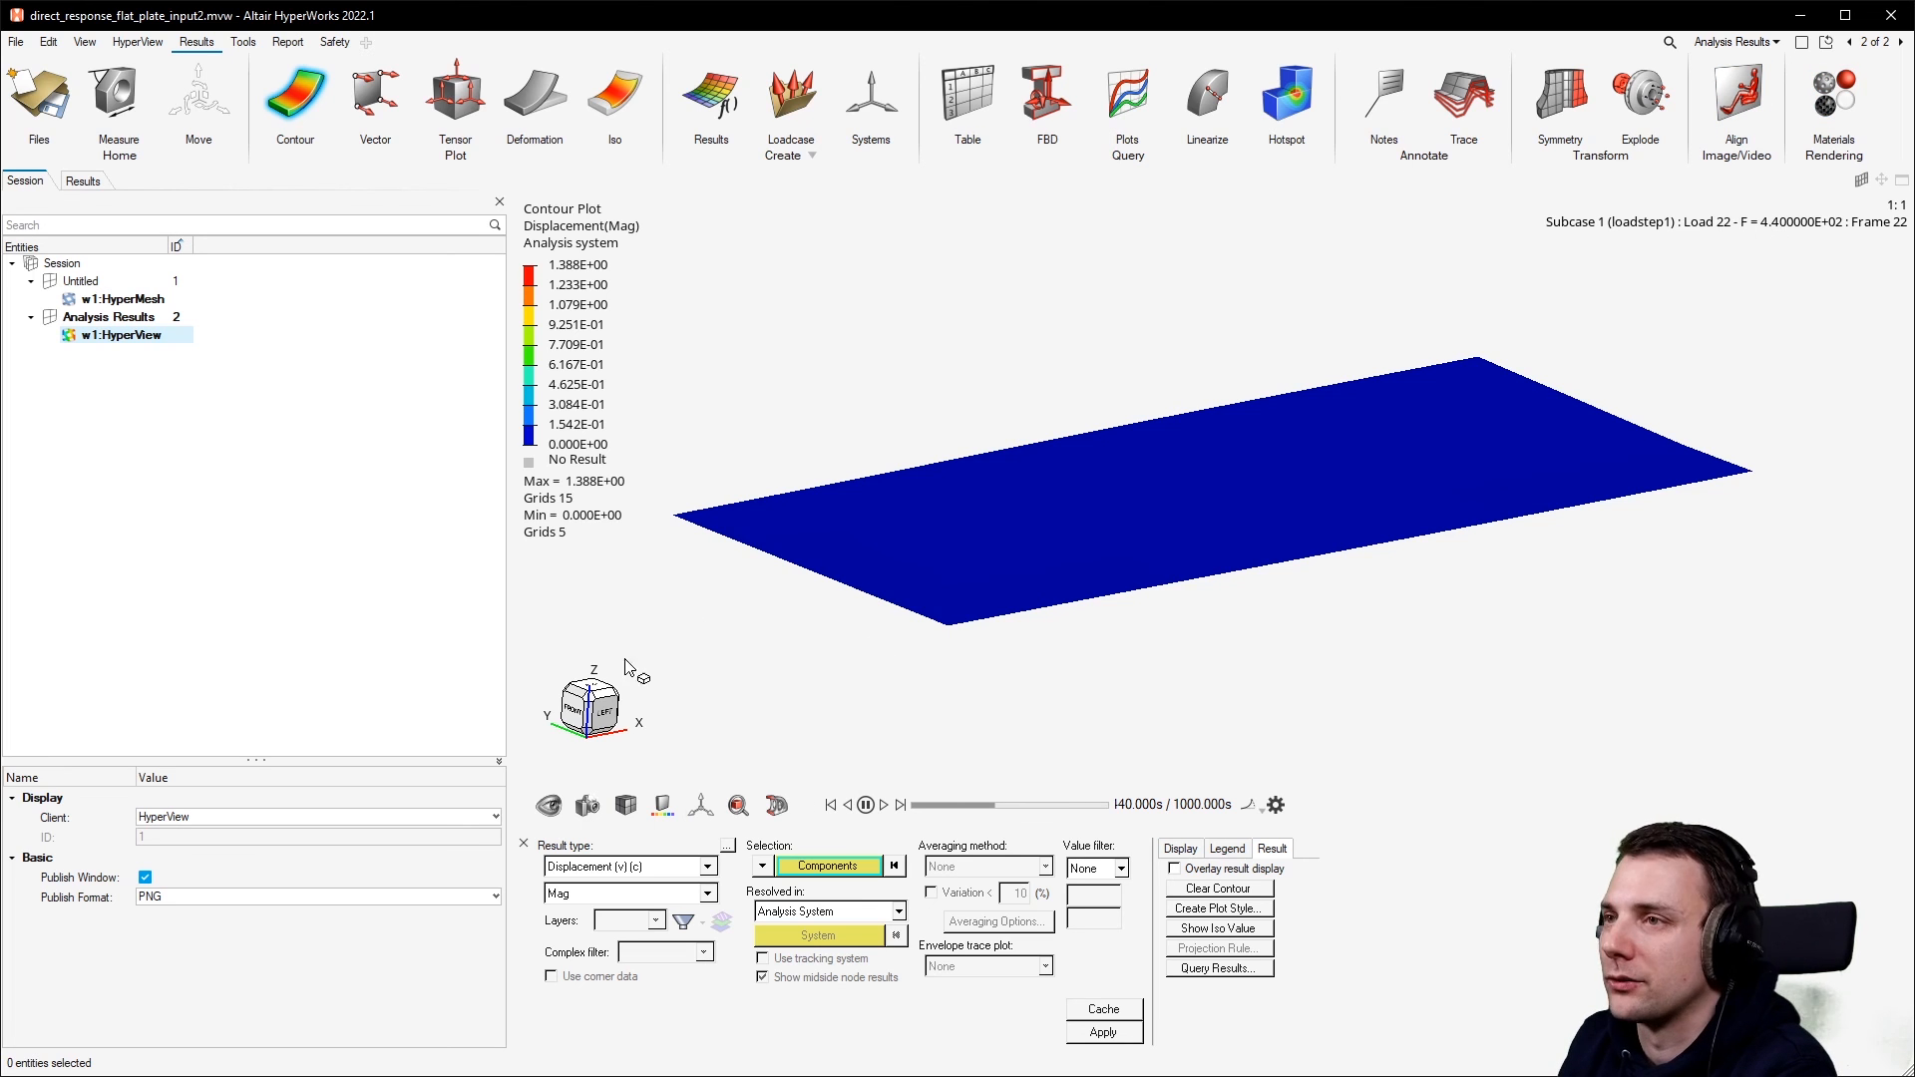
pyautogui.moveTo(997, 804)
pyautogui.mouseDown()
pyautogui.moveTo(1021, 804)
pyautogui.moveTo(962, 803)
pyautogui.moveTo(1028, 805)
pyautogui.mouseUp()
pyautogui.click(1102, 1033)
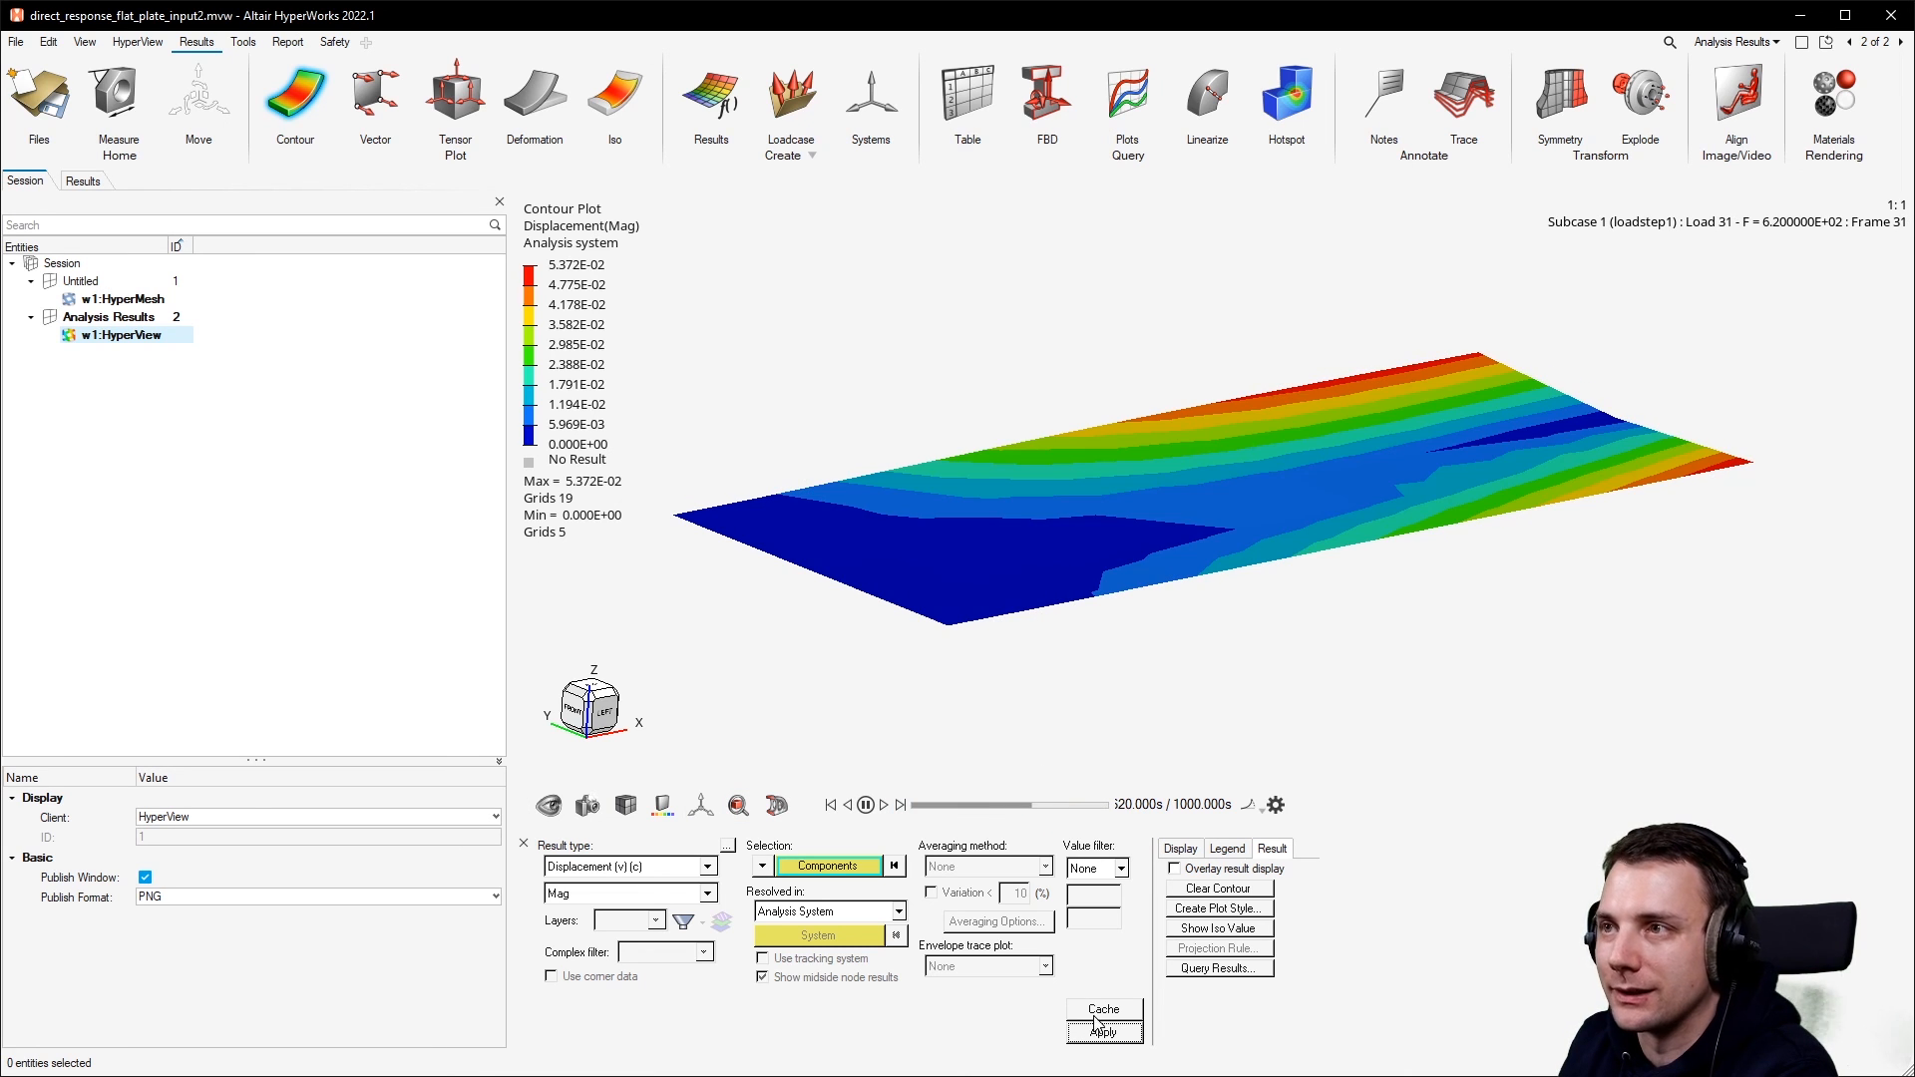
# Compare the plate's displacement contour at frequencies 460, 380 and 600, reapplying the contour to rescale its legend.
pyautogui.moveTo(1029, 805); pyautogui.dragTo(999, 807)
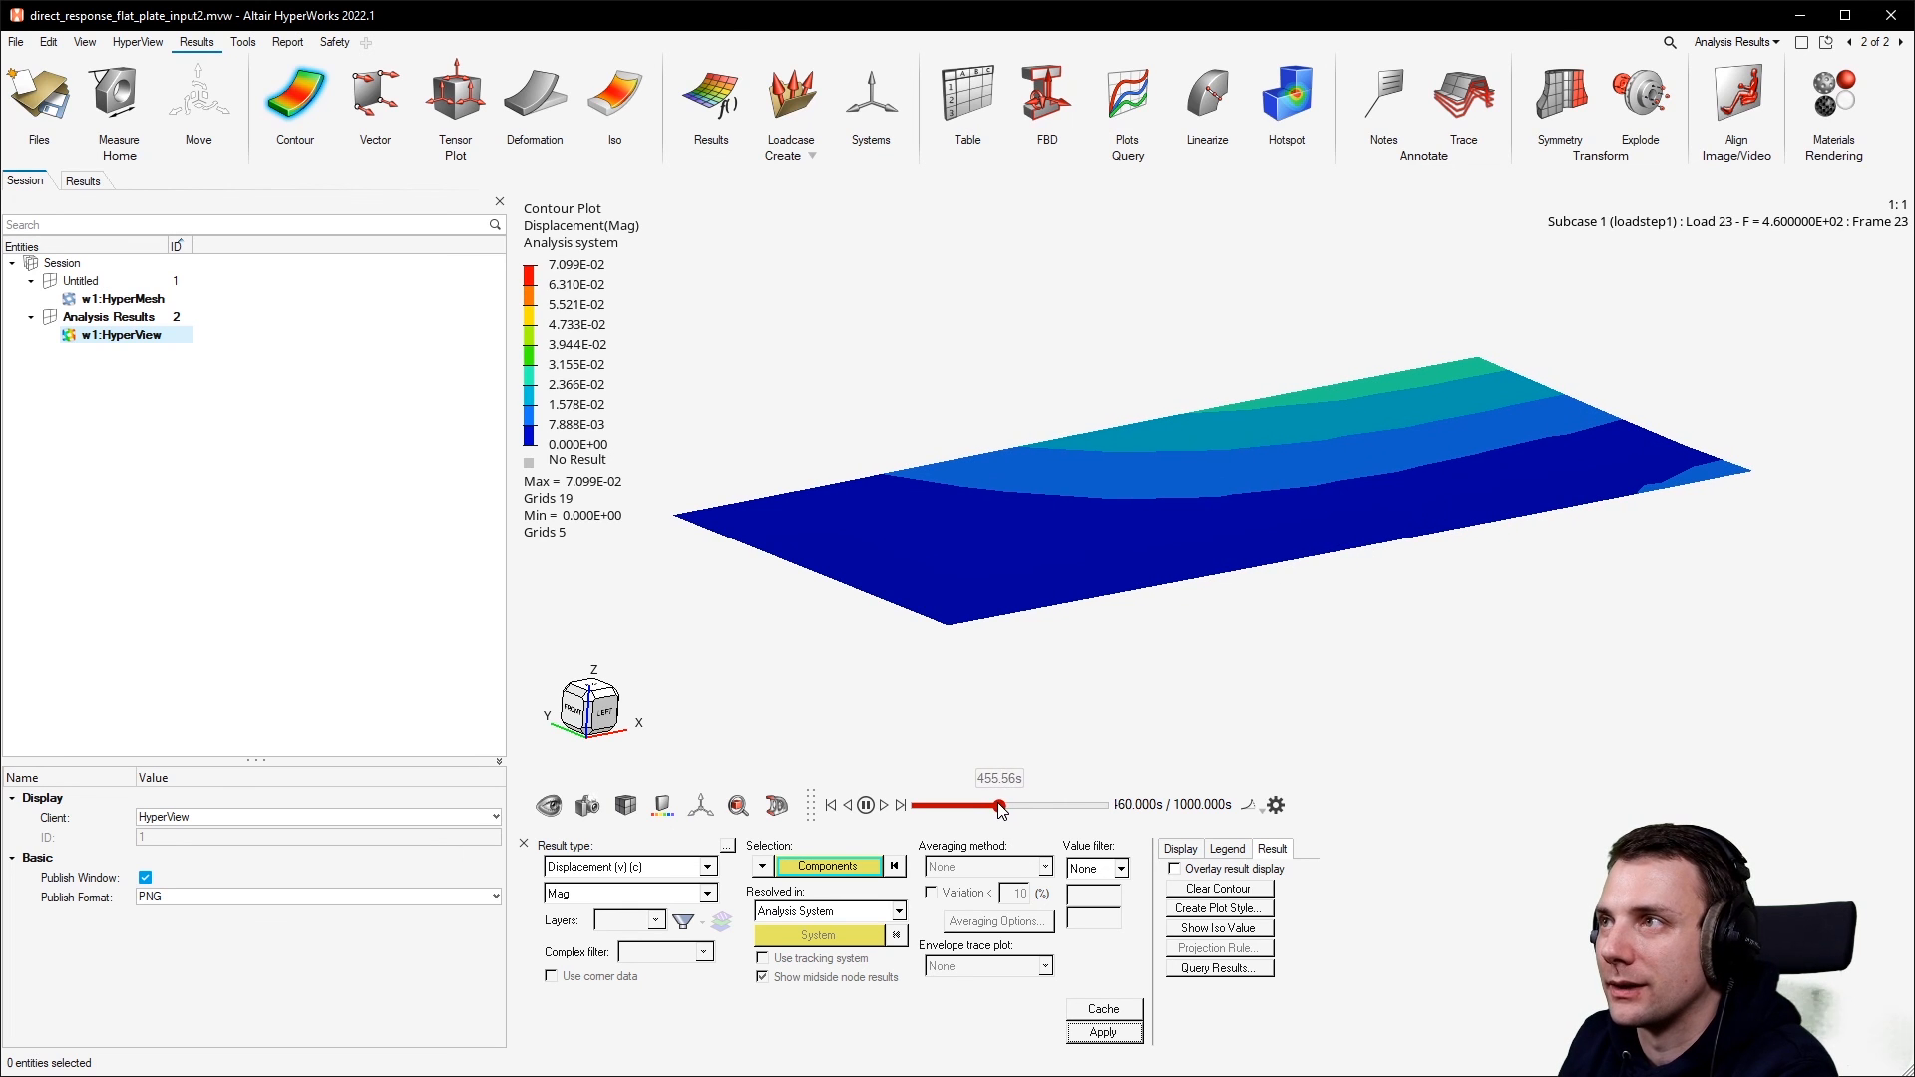
pyautogui.click(1105, 1033)
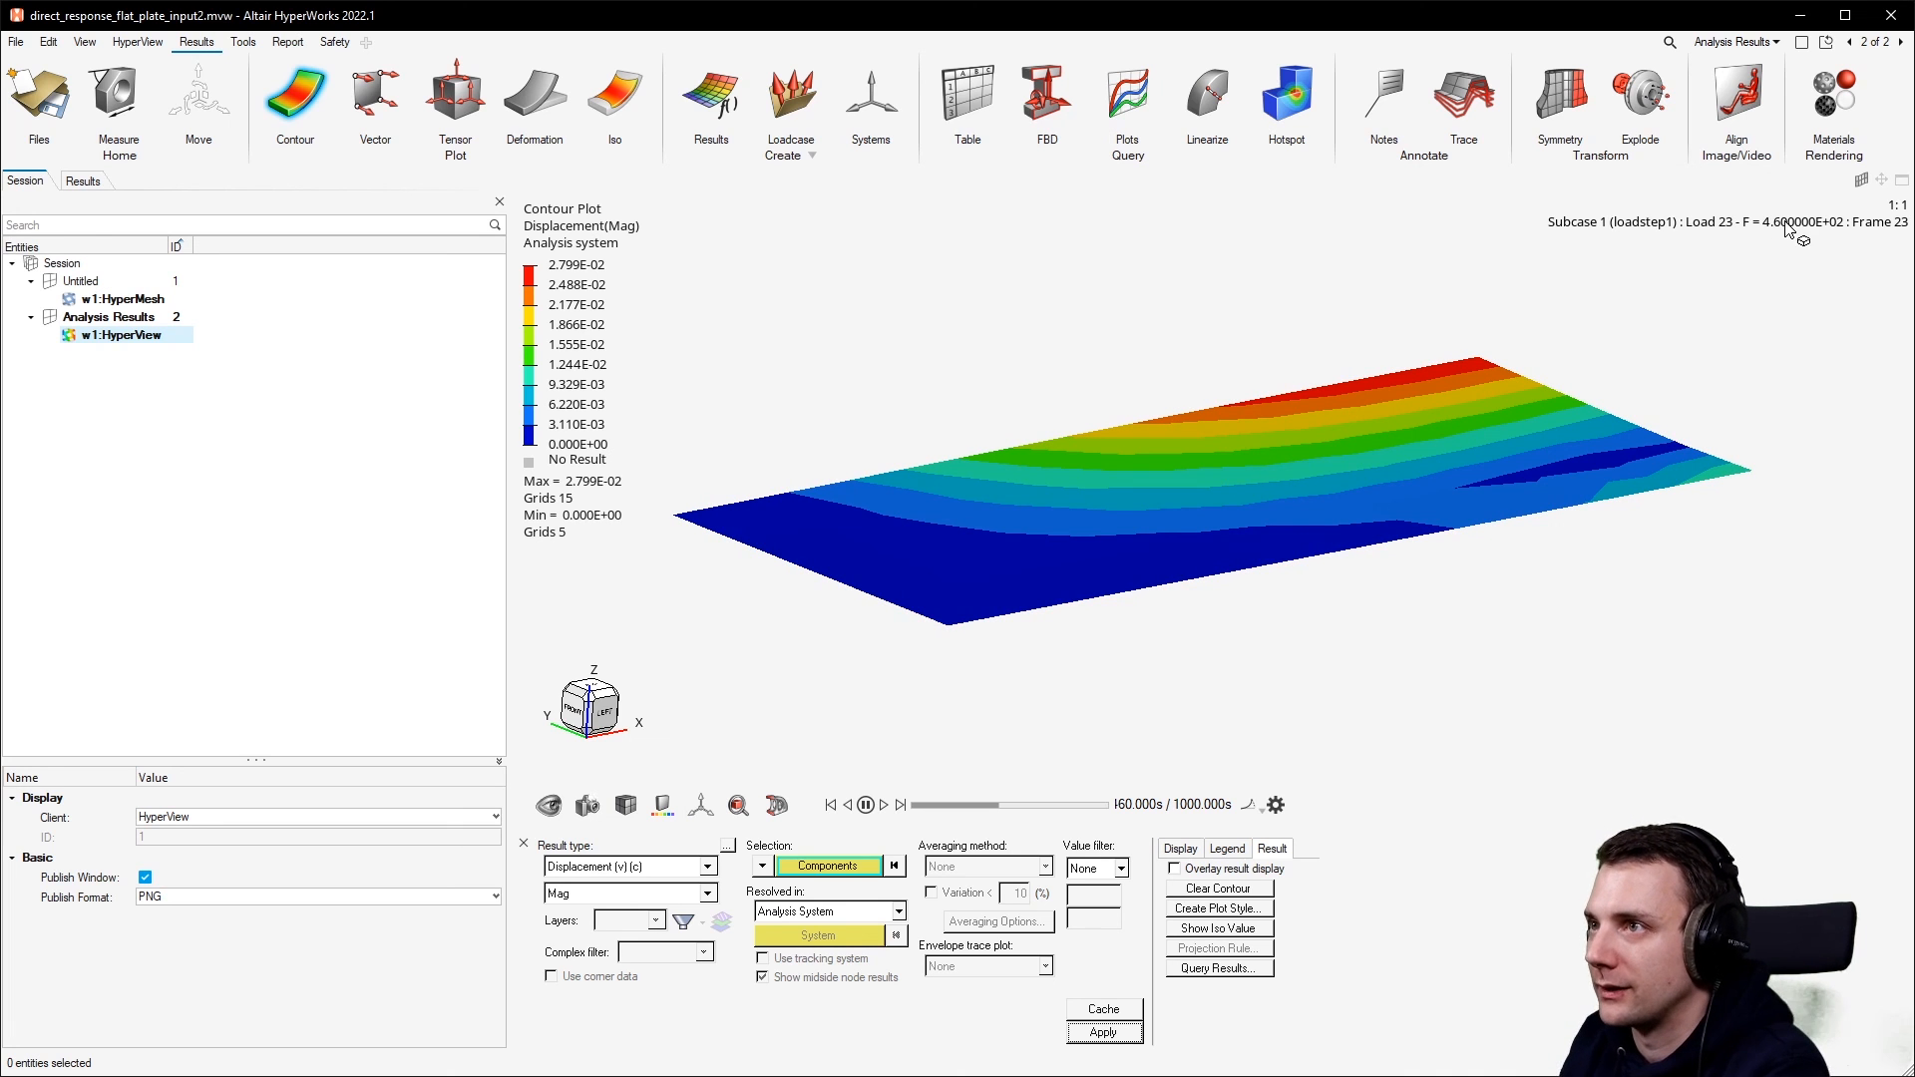
pyautogui.moveTo(1001, 806)
pyautogui.mouseDown()
pyautogui.moveTo(937, 816)
pyautogui.moveTo(1007, 823)
pyautogui.moveTo(915, 822)
pyautogui.moveTo(975, 821)
pyautogui.mouseUp()
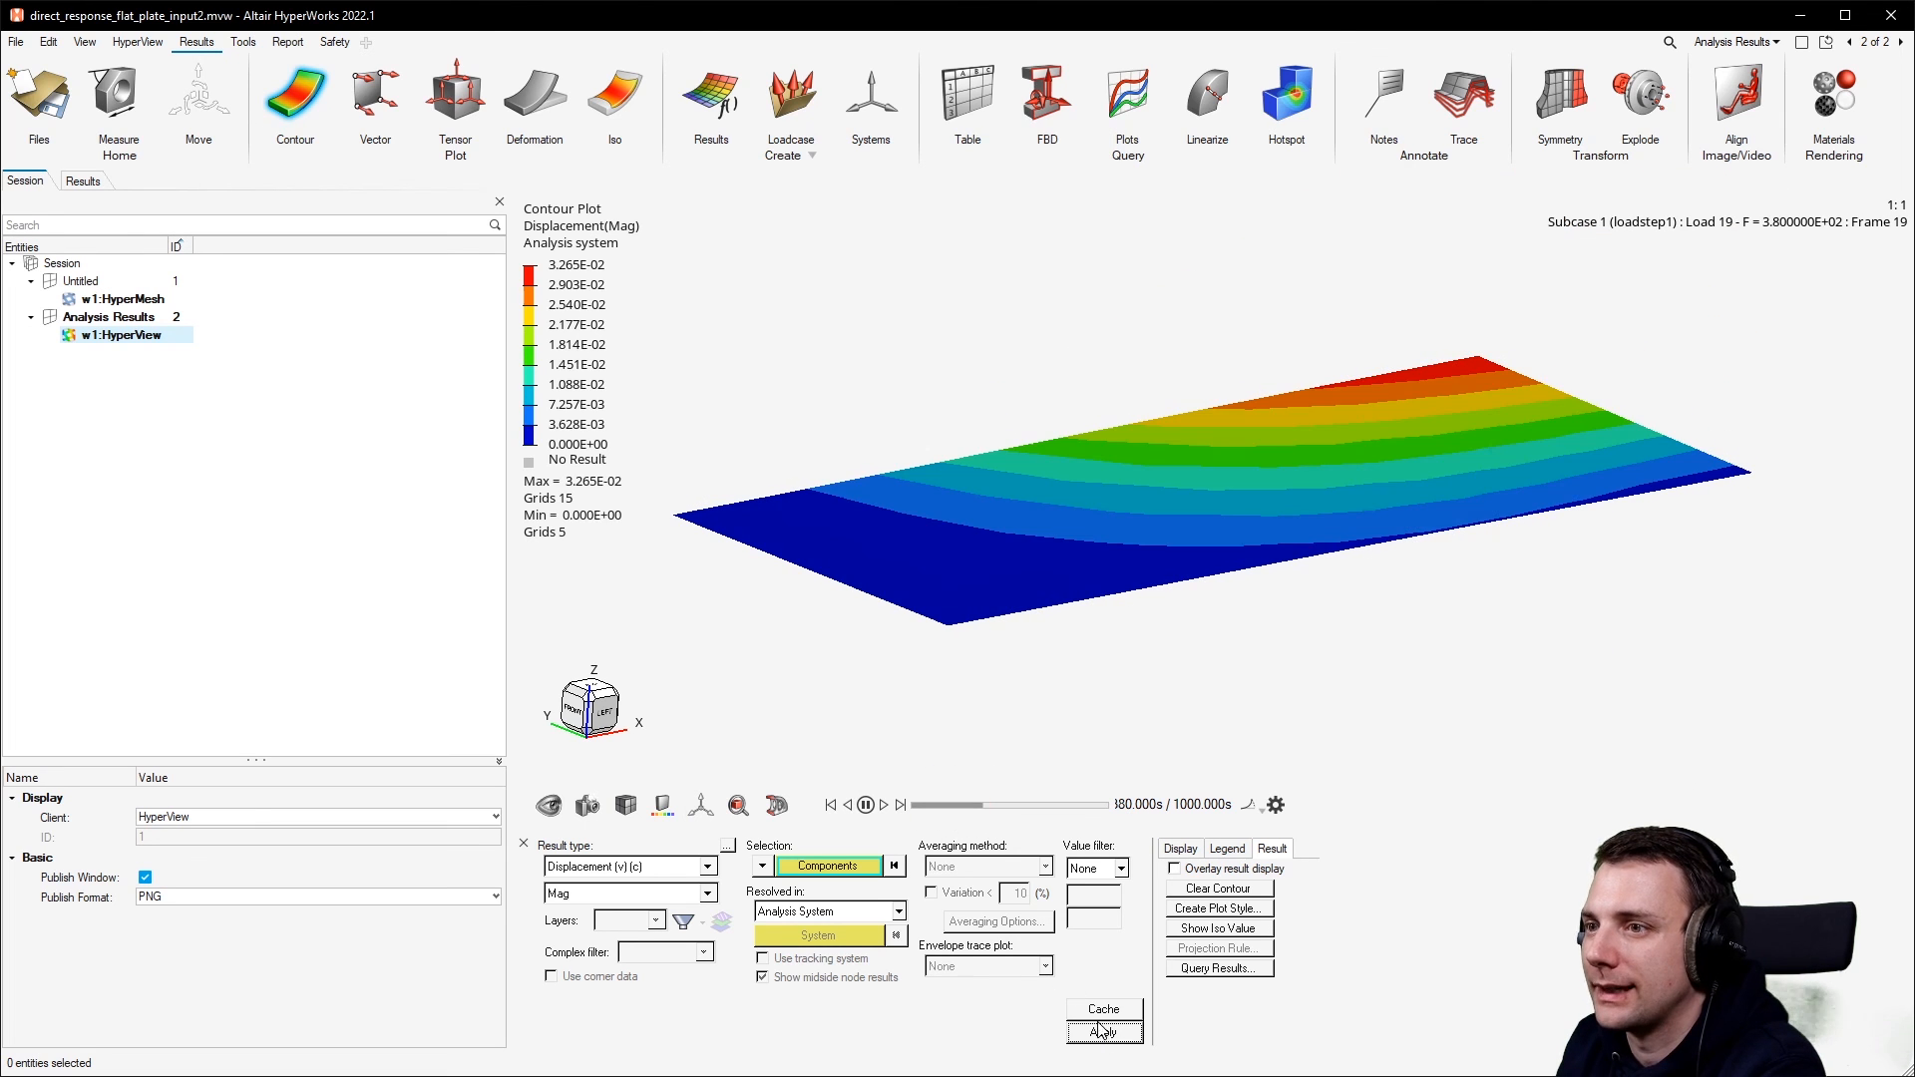
pyautogui.moveTo(977, 822); pyautogui.dragTo(1028, 798)
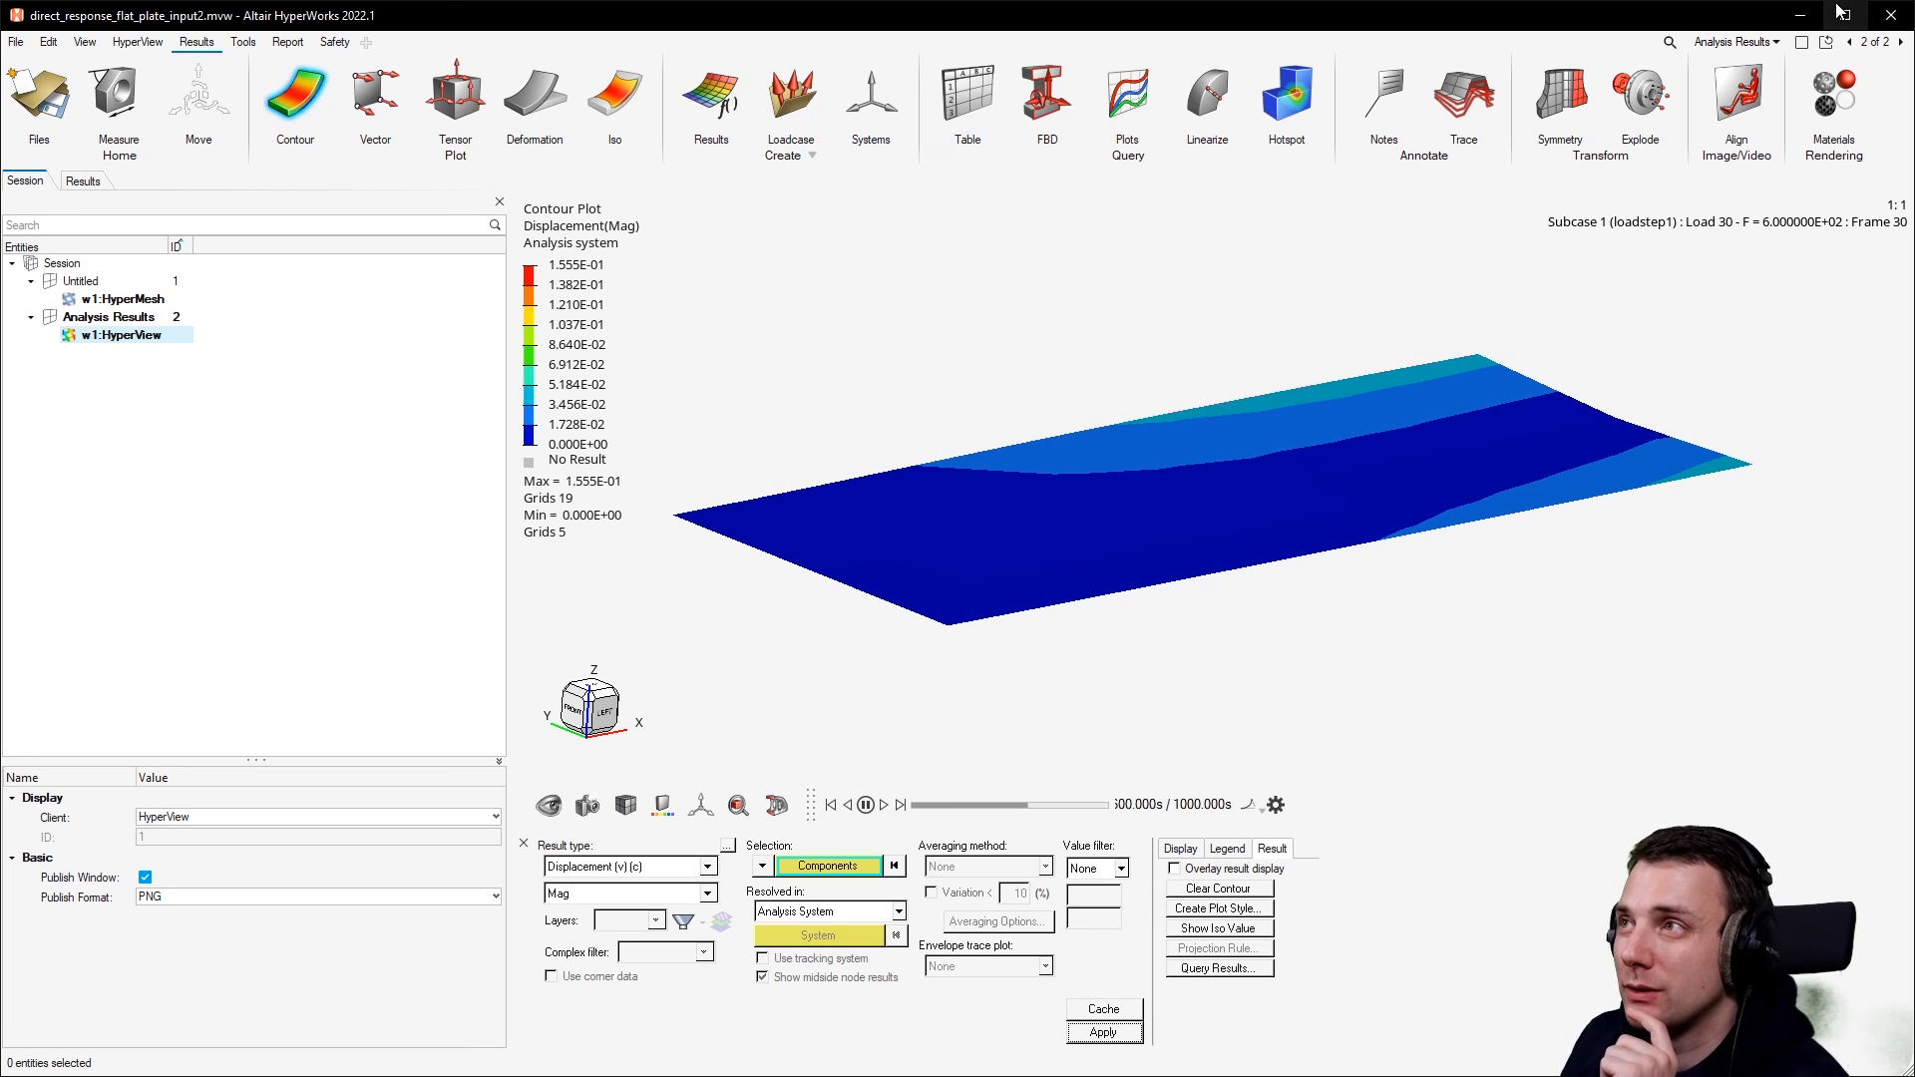
# Return to the HyperMesh page of the session and display the flat plate model's entity tree.
pyautogui.click(1851, 42)
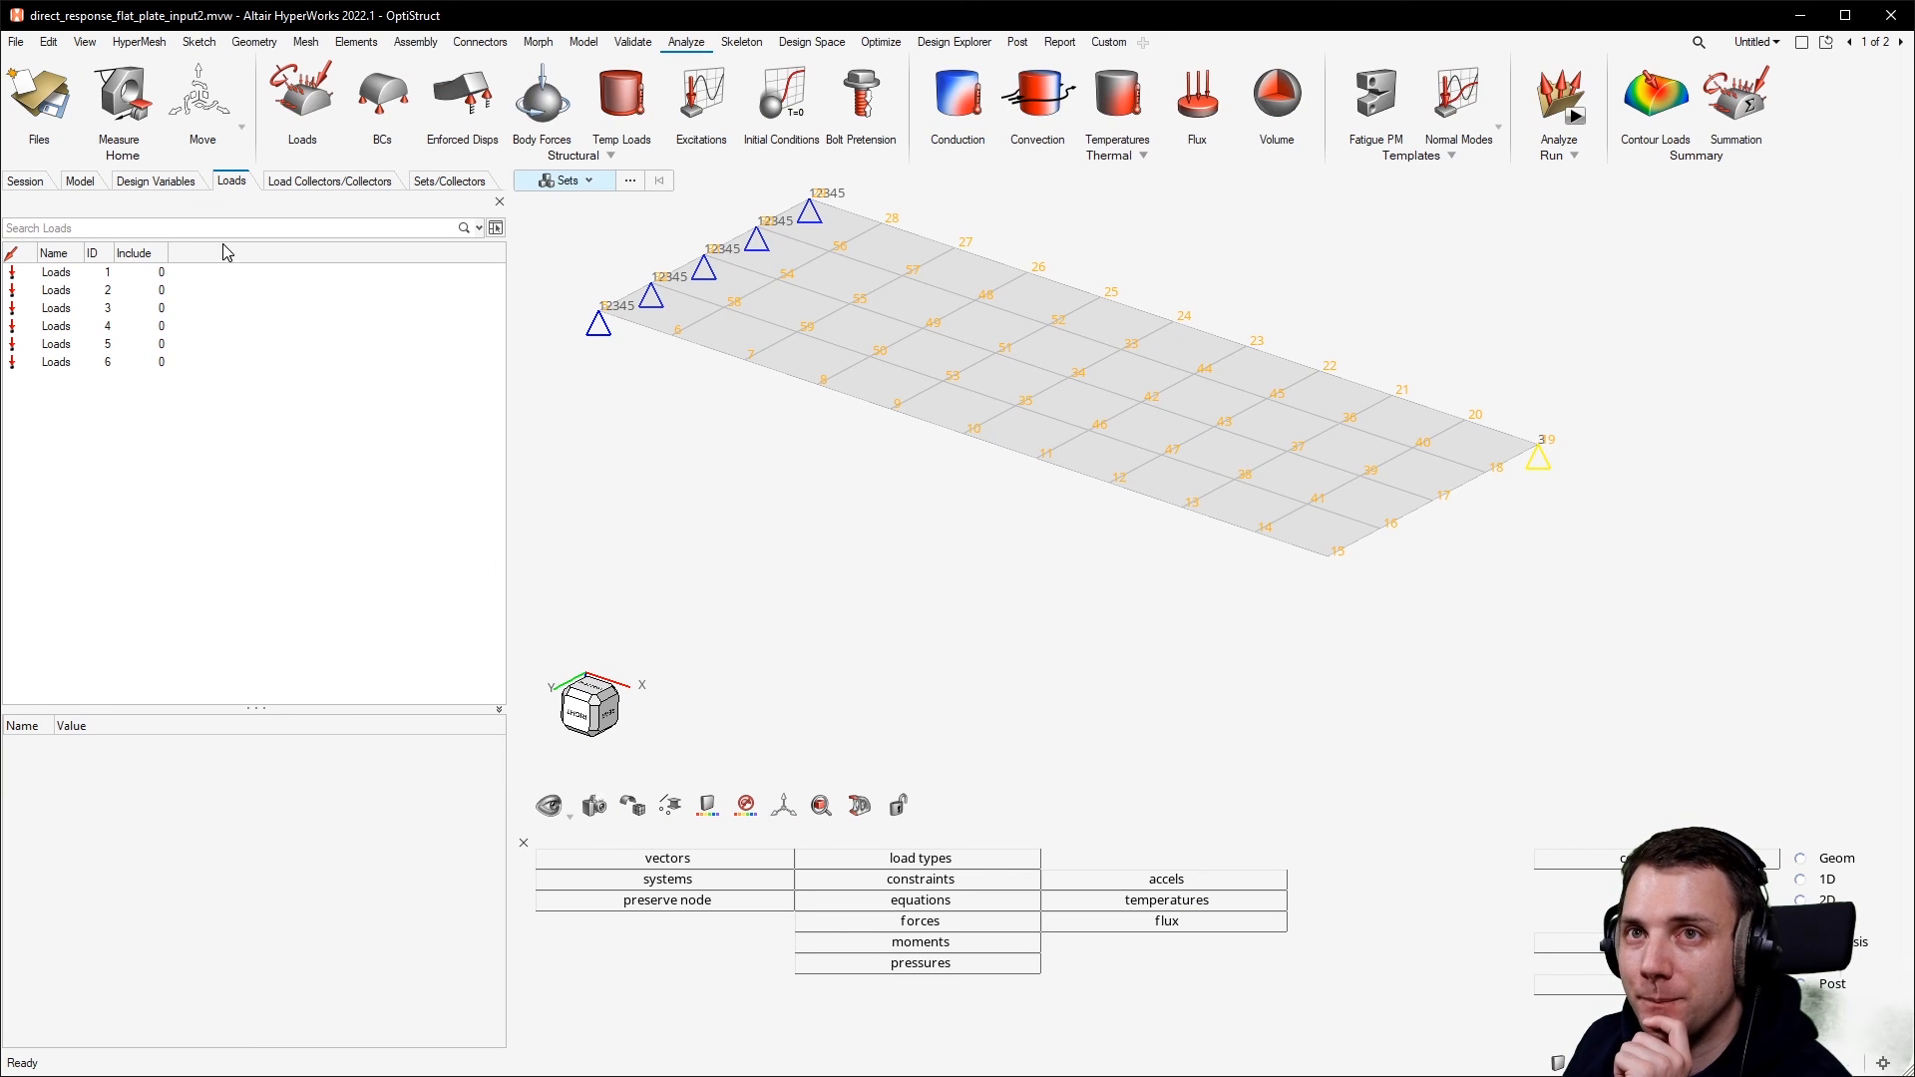
pyautogui.click(81, 183)
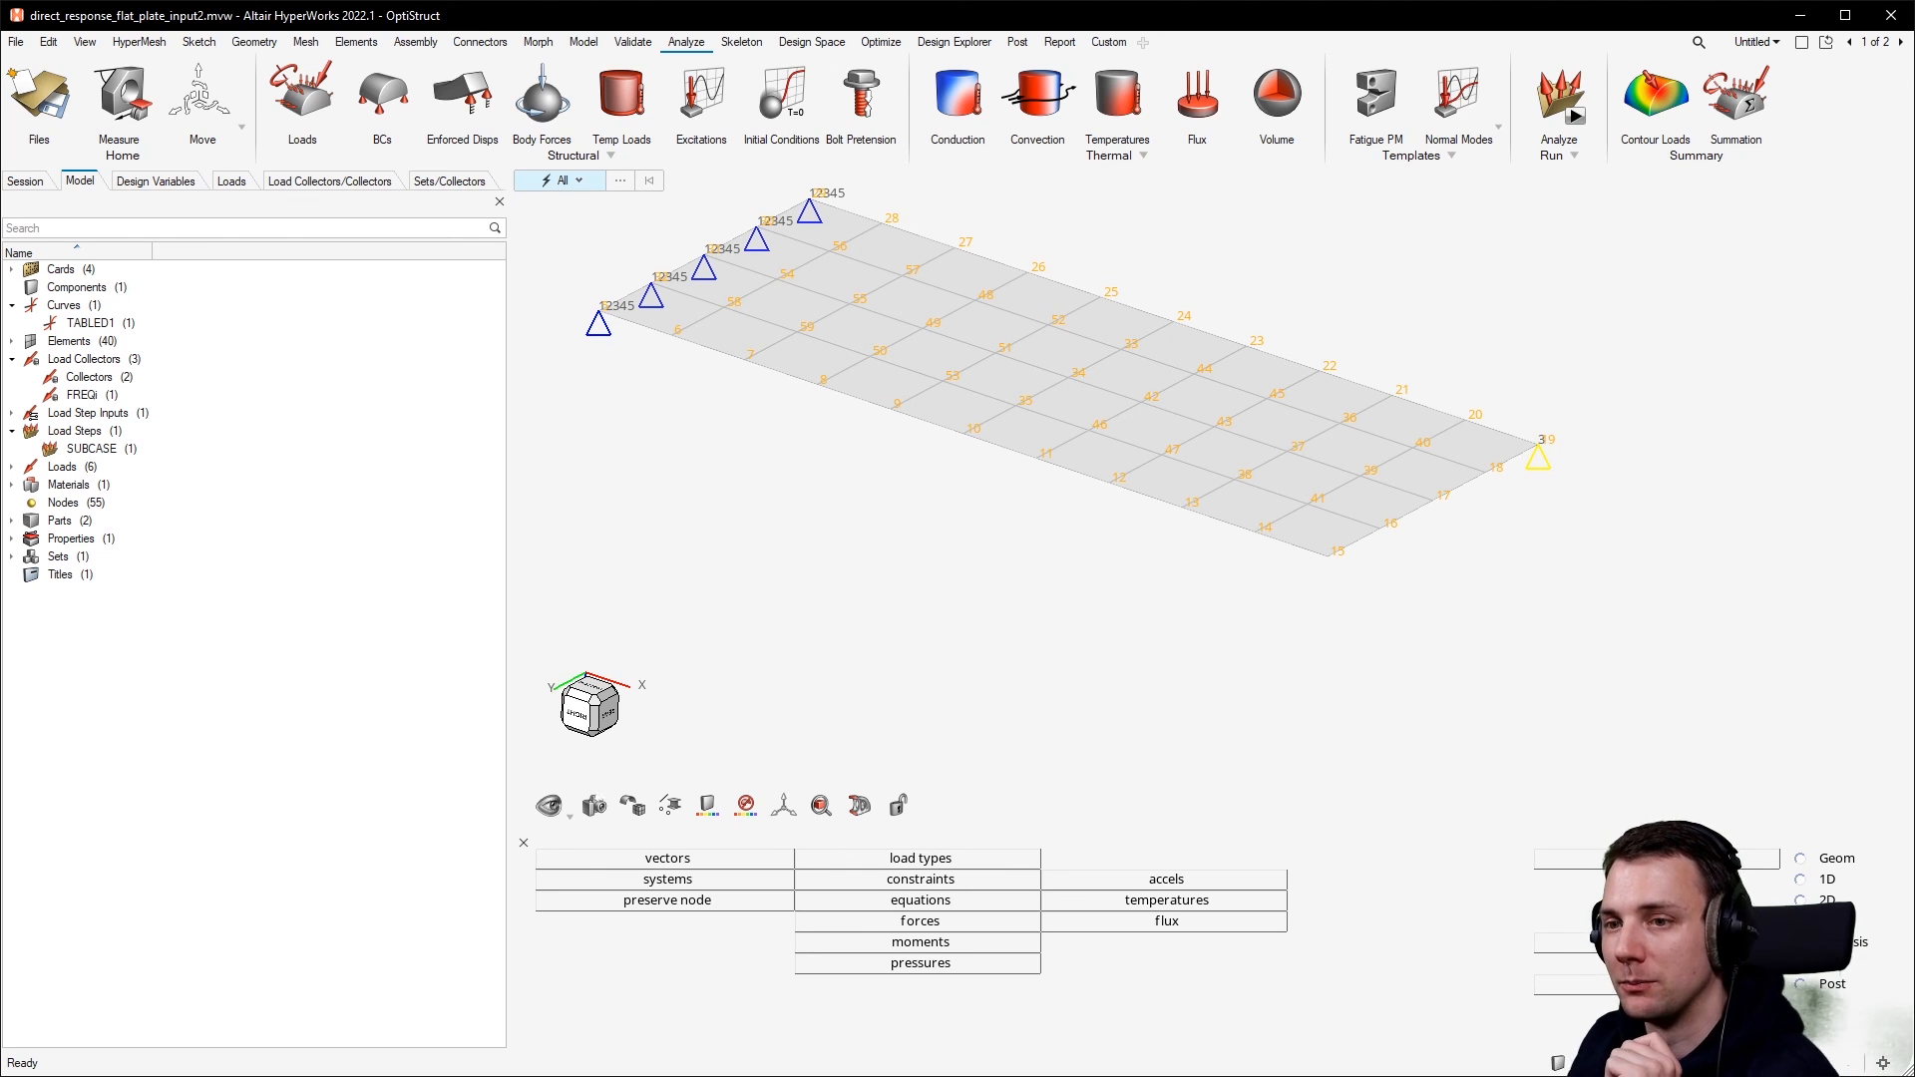
# Review the Advanced Small Displacement Finite Element Analysis tutorial list in the OptiStruct help, highlighting OS-T: 1300, OS-T: 1305 and OS-T: 1325.
pyautogui.hotkey('alt', 'Tab')
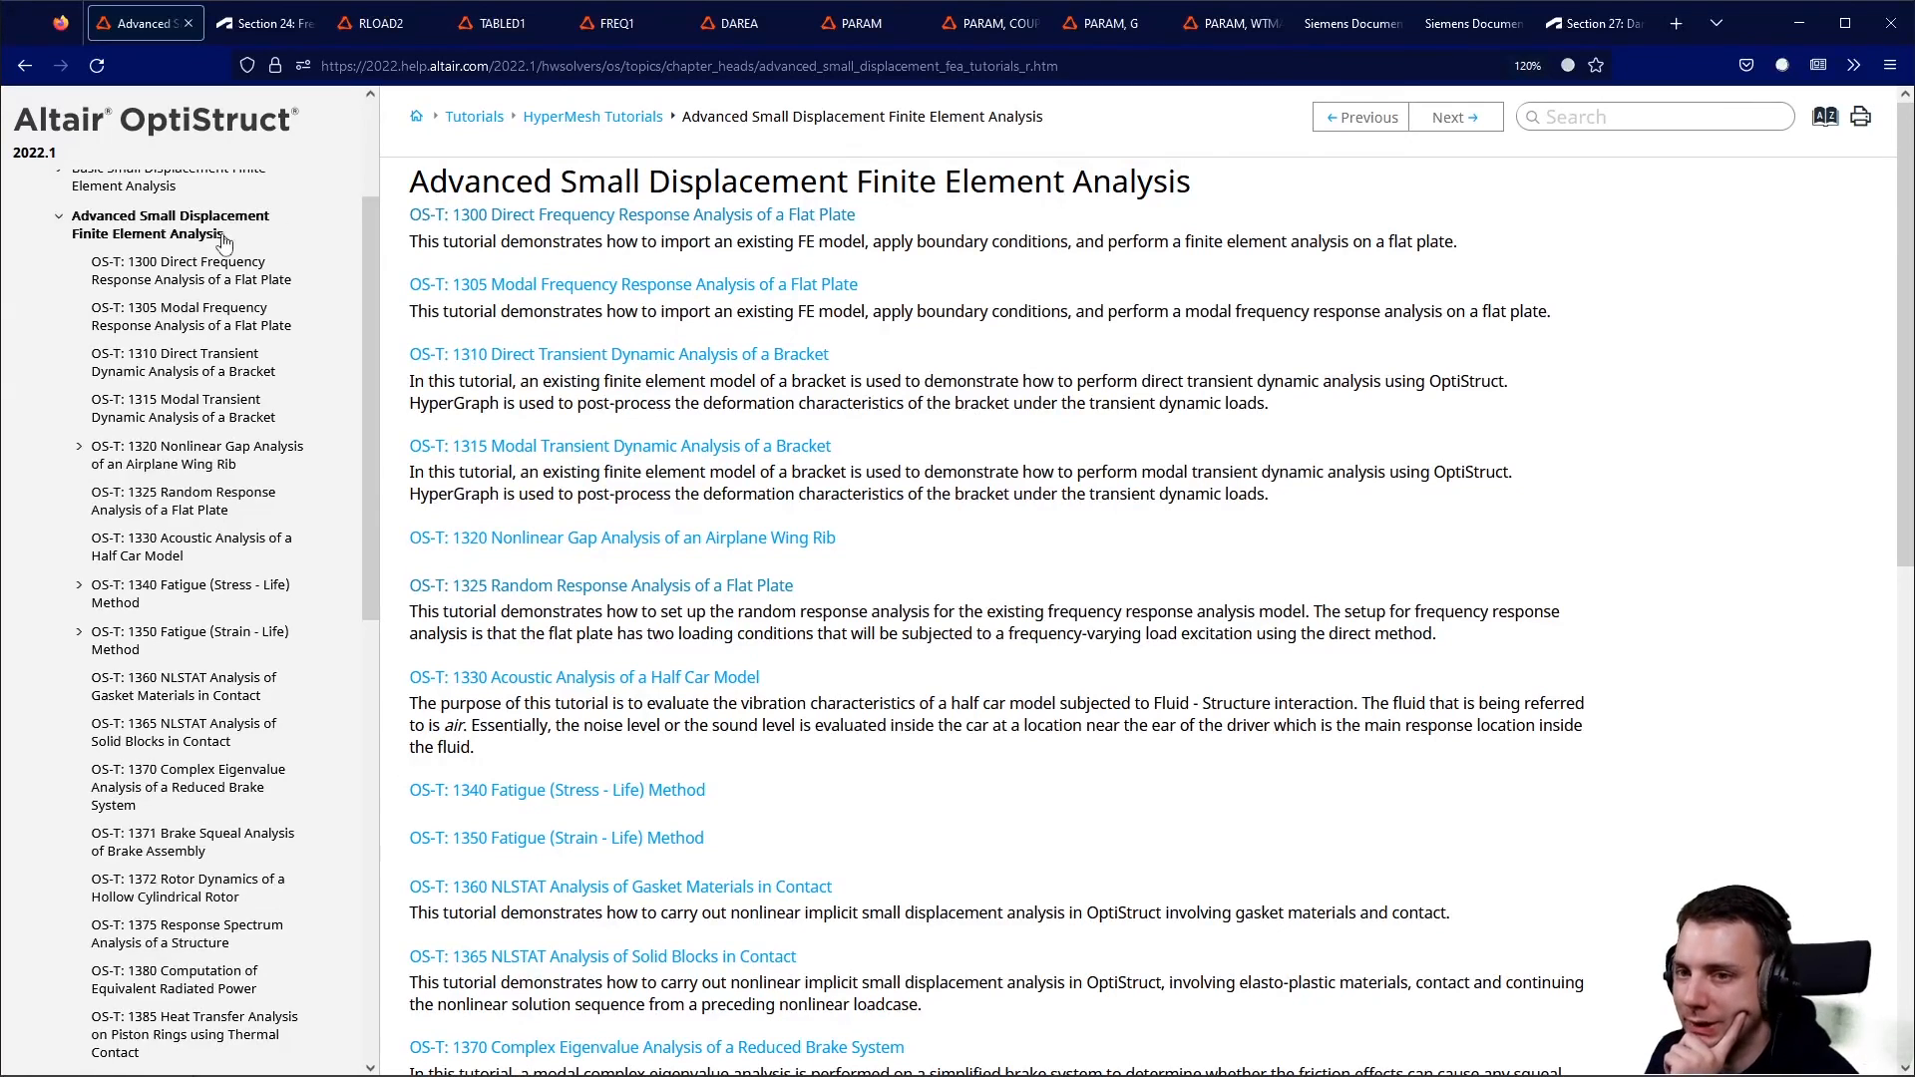
pyautogui.scroll(3, 211, 249)
pyautogui.moveTo(447, 182)
pyautogui.mouseDown()
pyautogui.moveTo(1333, 189)
pyautogui.moveTo(483, 184)
pyautogui.mouseUp()
pyautogui.click(813, 207)
pyautogui.moveTo(860, 209); pyautogui.dragTo(405, 215)
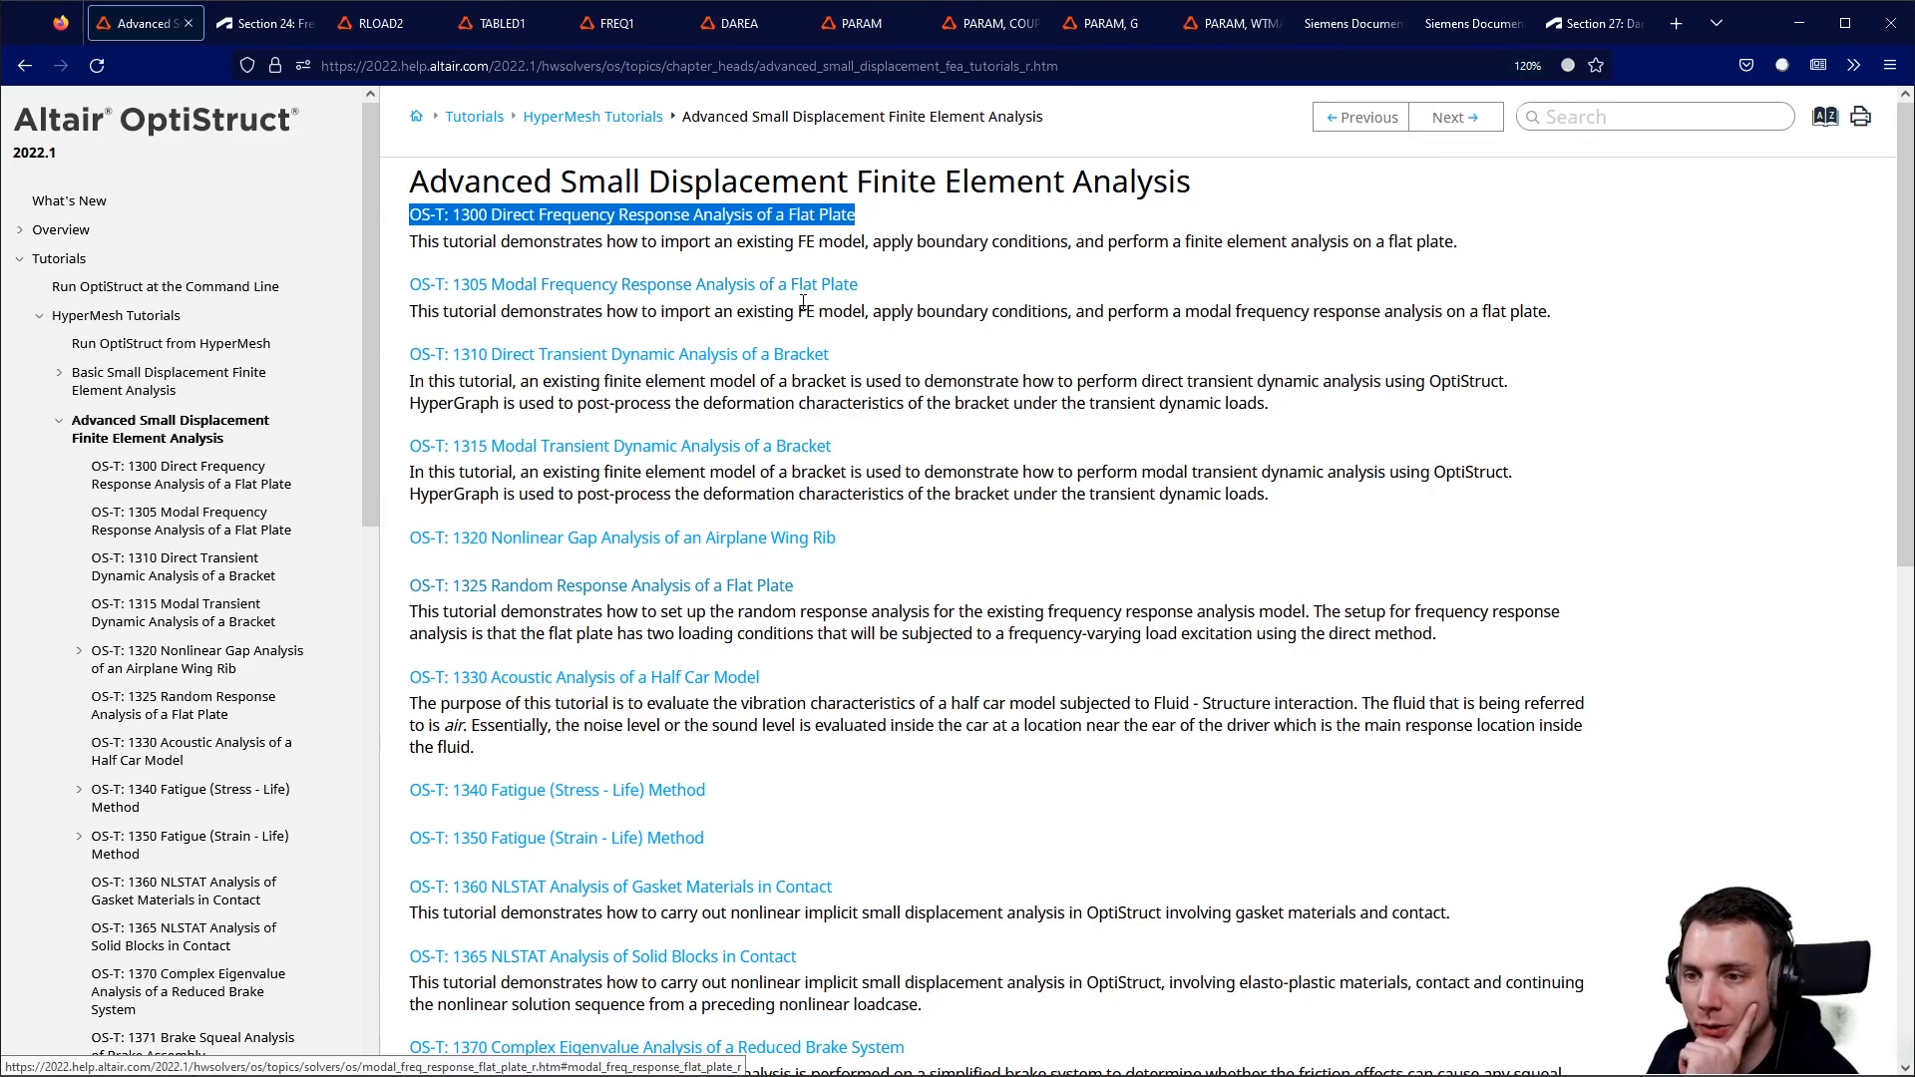
pyautogui.moveTo(858, 287); pyautogui.dragTo(417, 281)
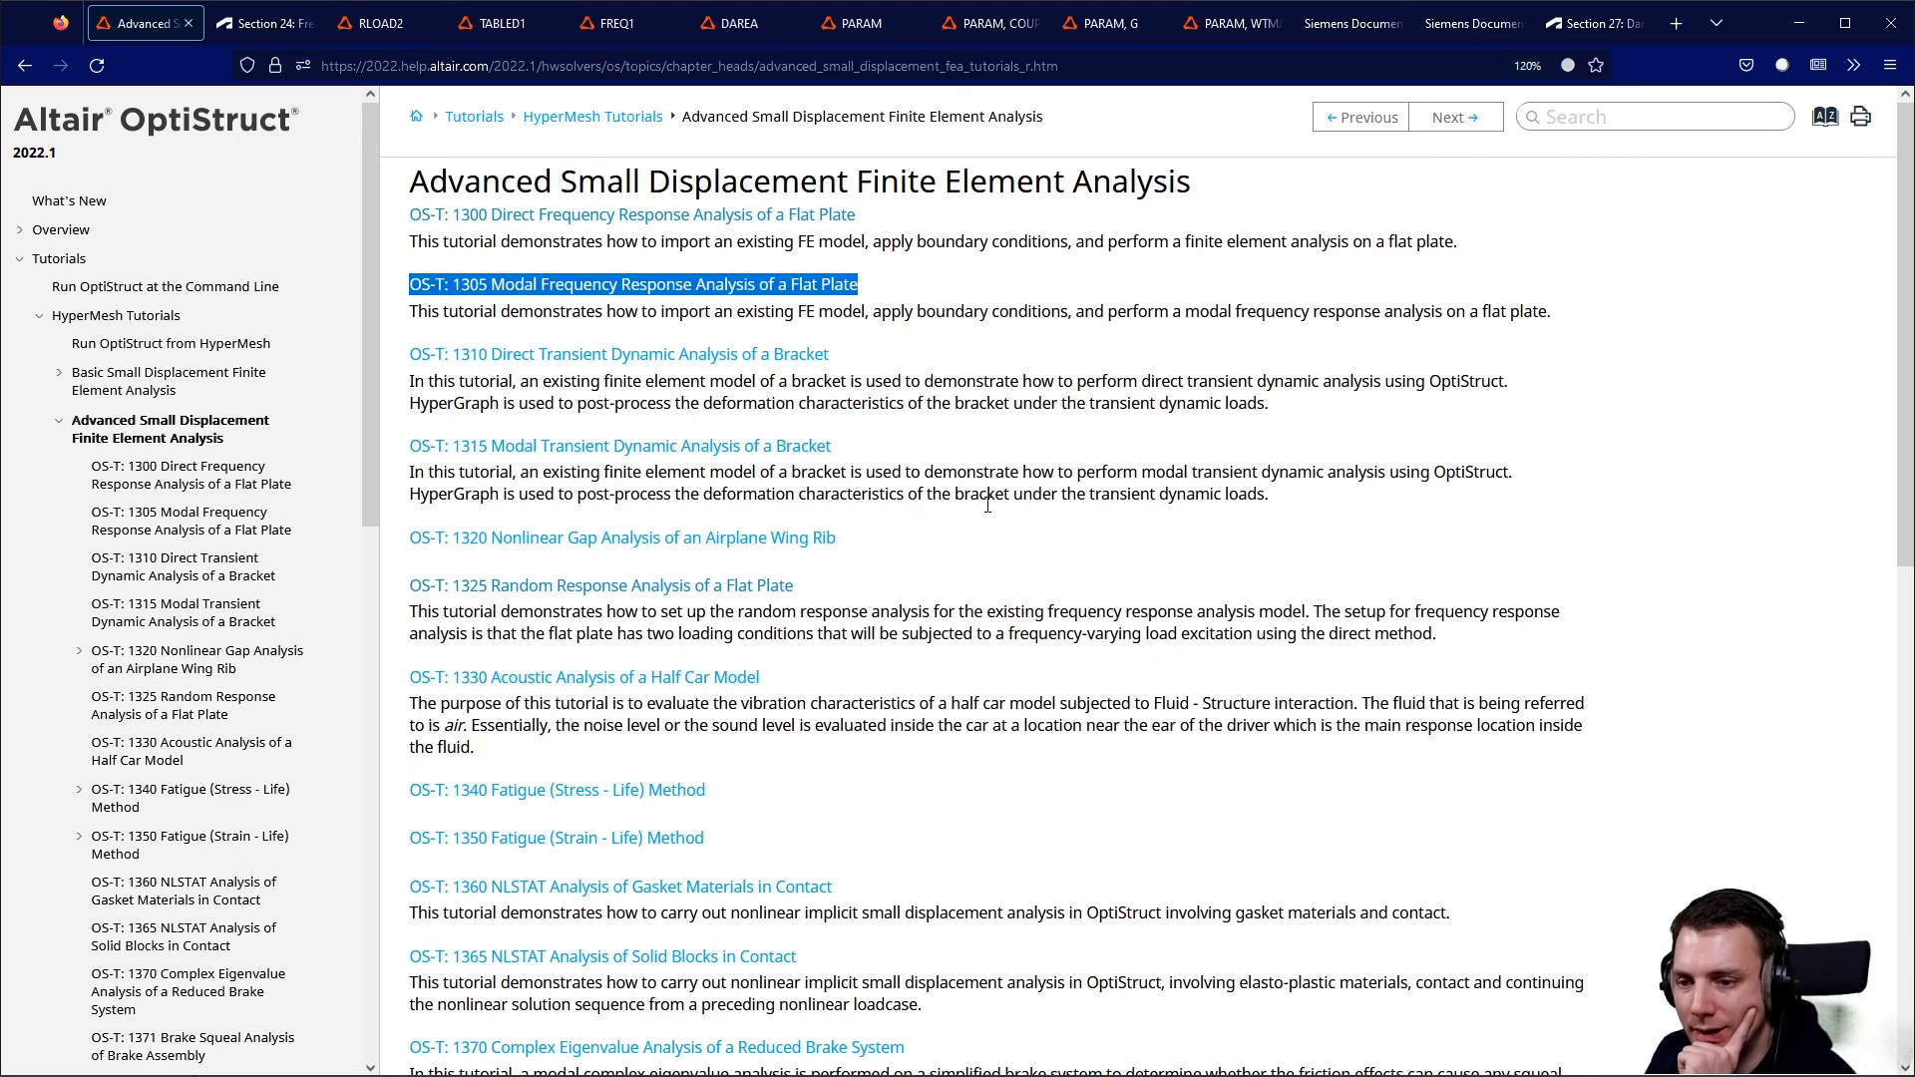
pyautogui.moveTo(853, 586); pyautogui.dragTo(419, 597)
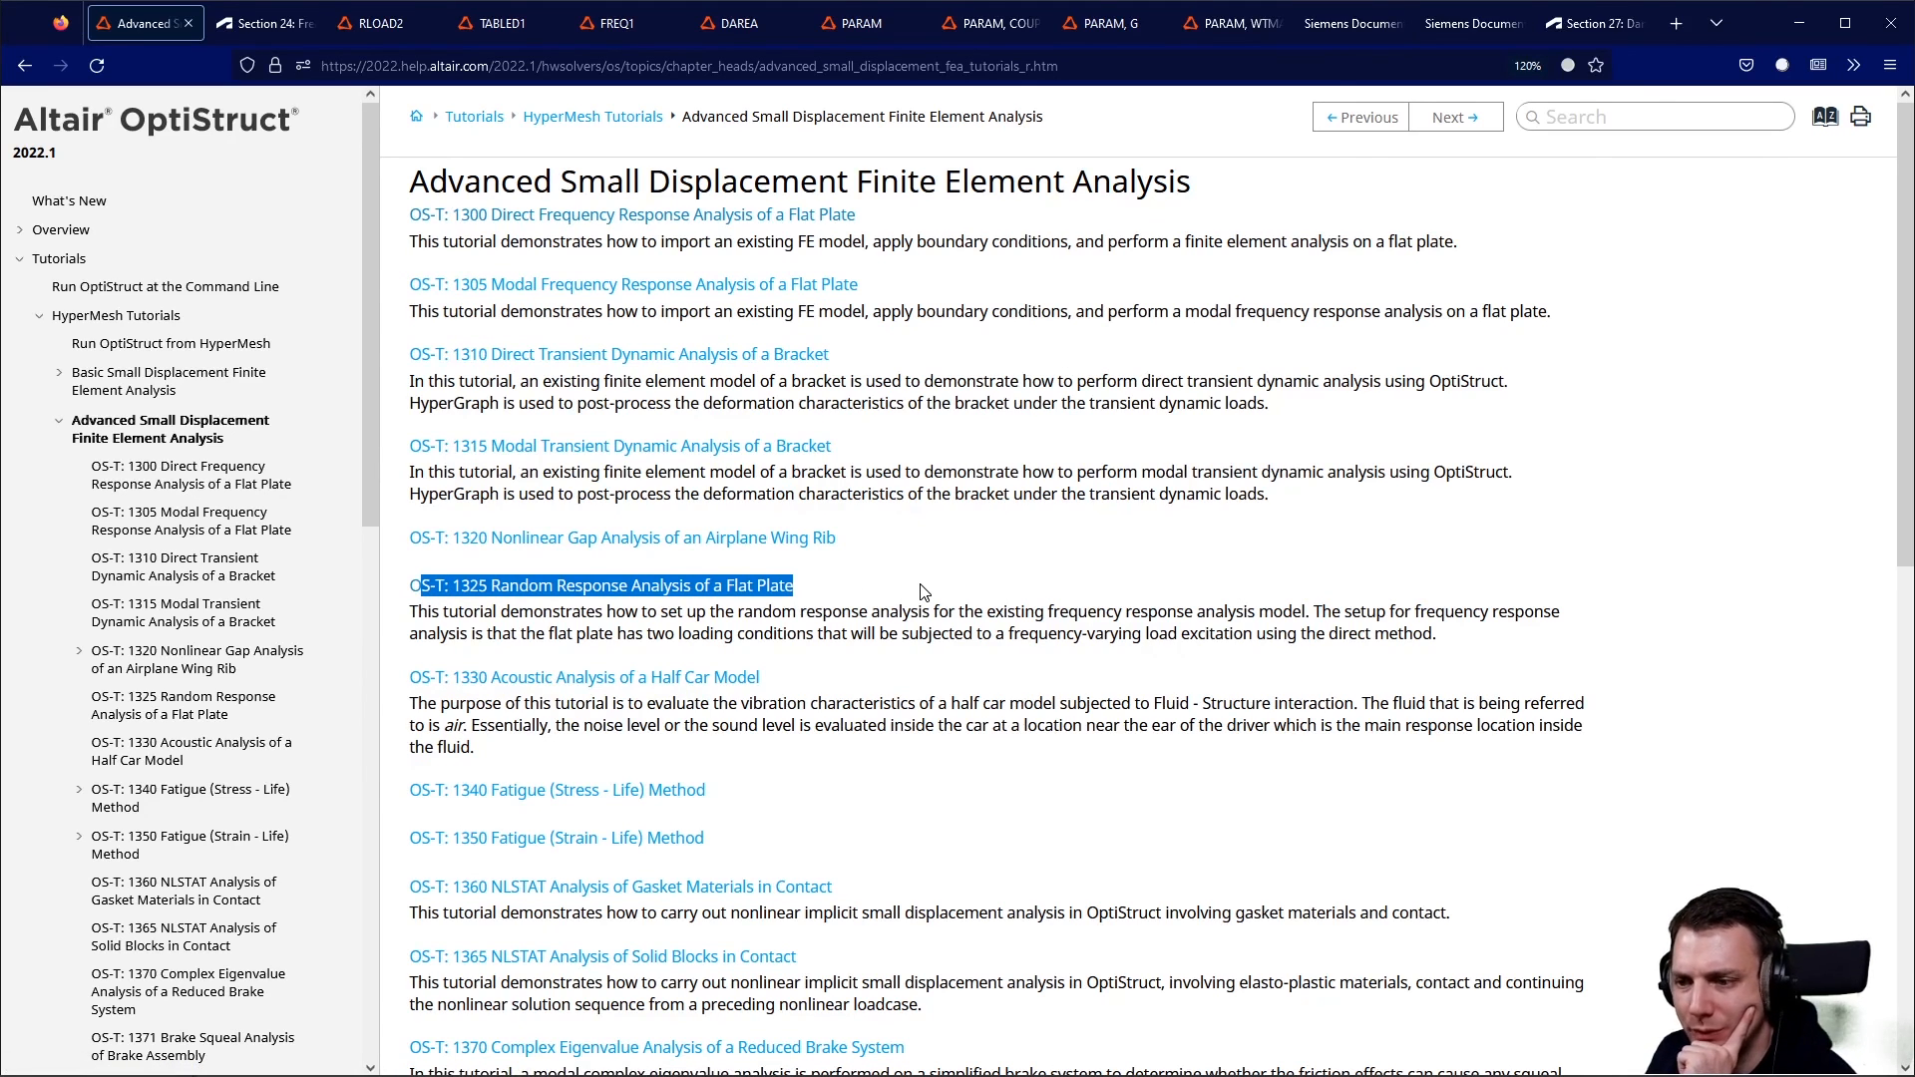
pyautogui.scroll(-3, 911, 590)
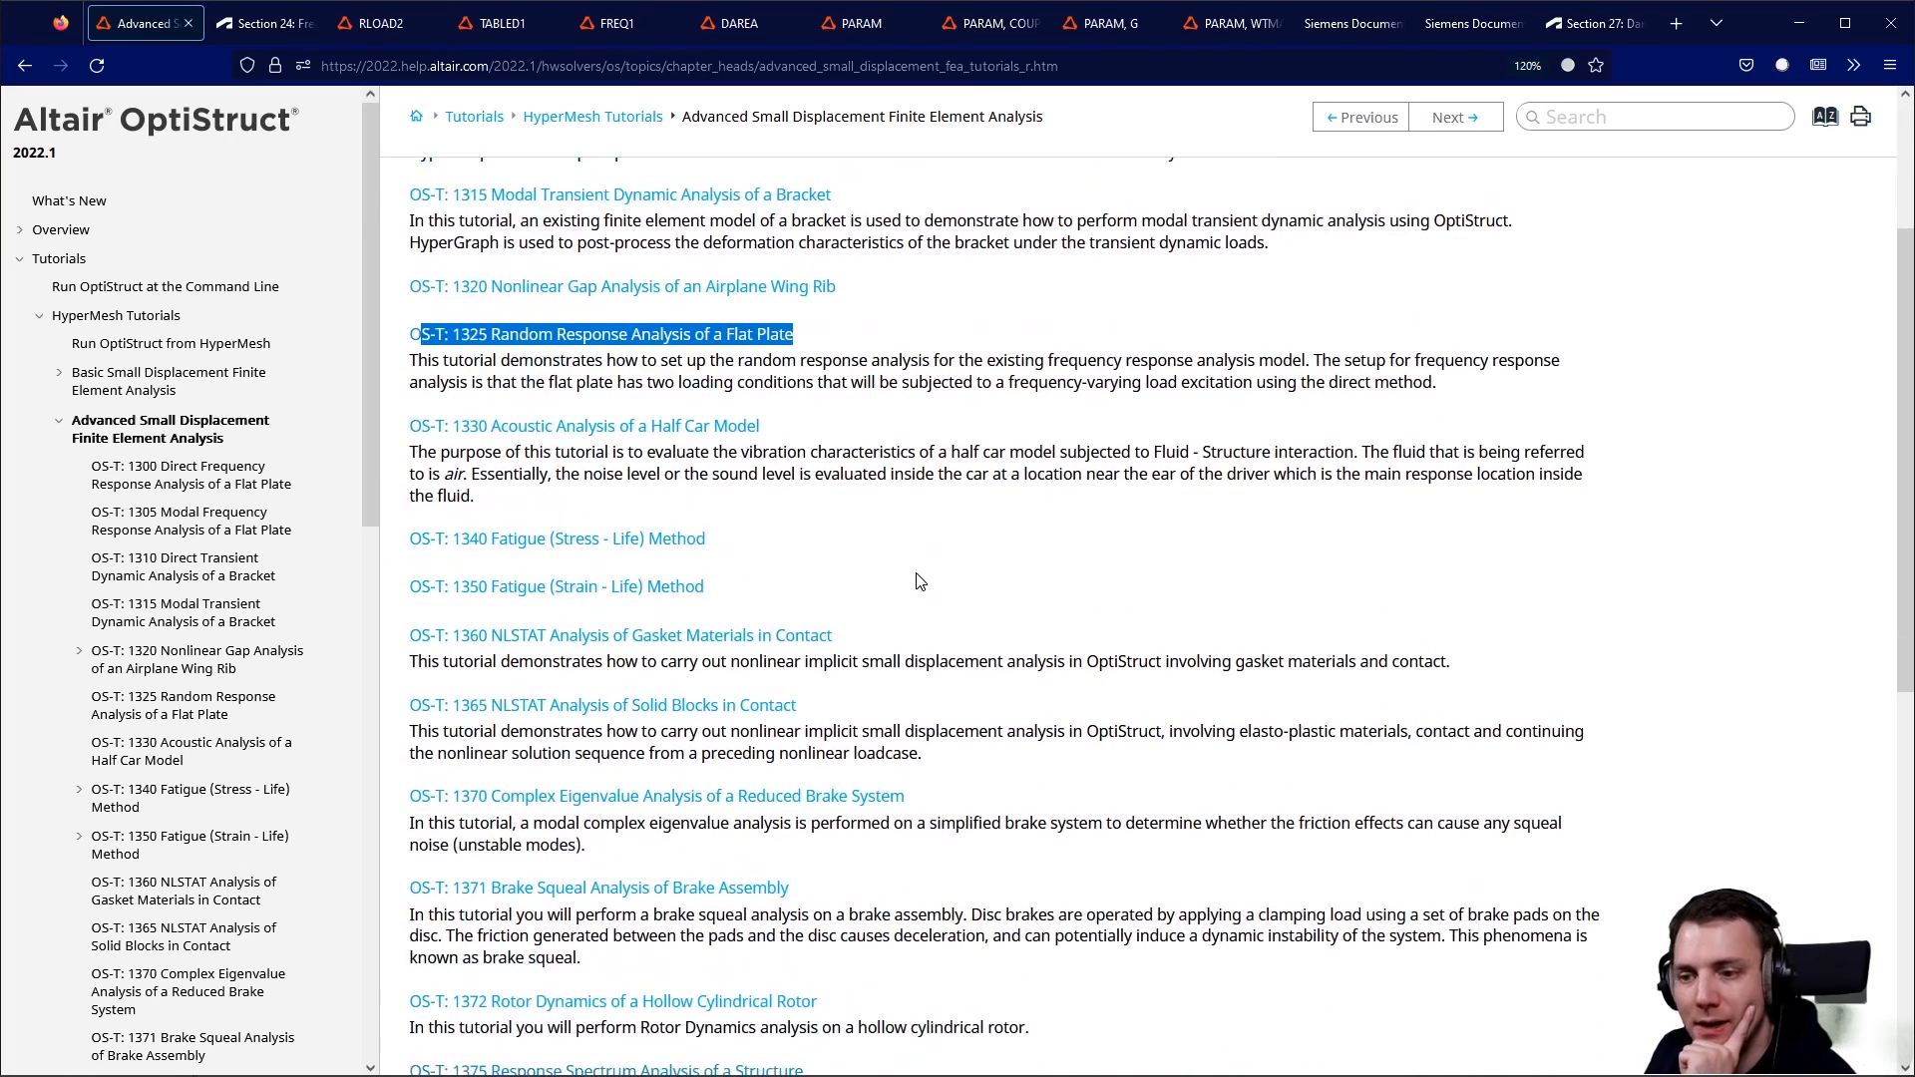
pyautogui.scroll(-2, 923, 561)
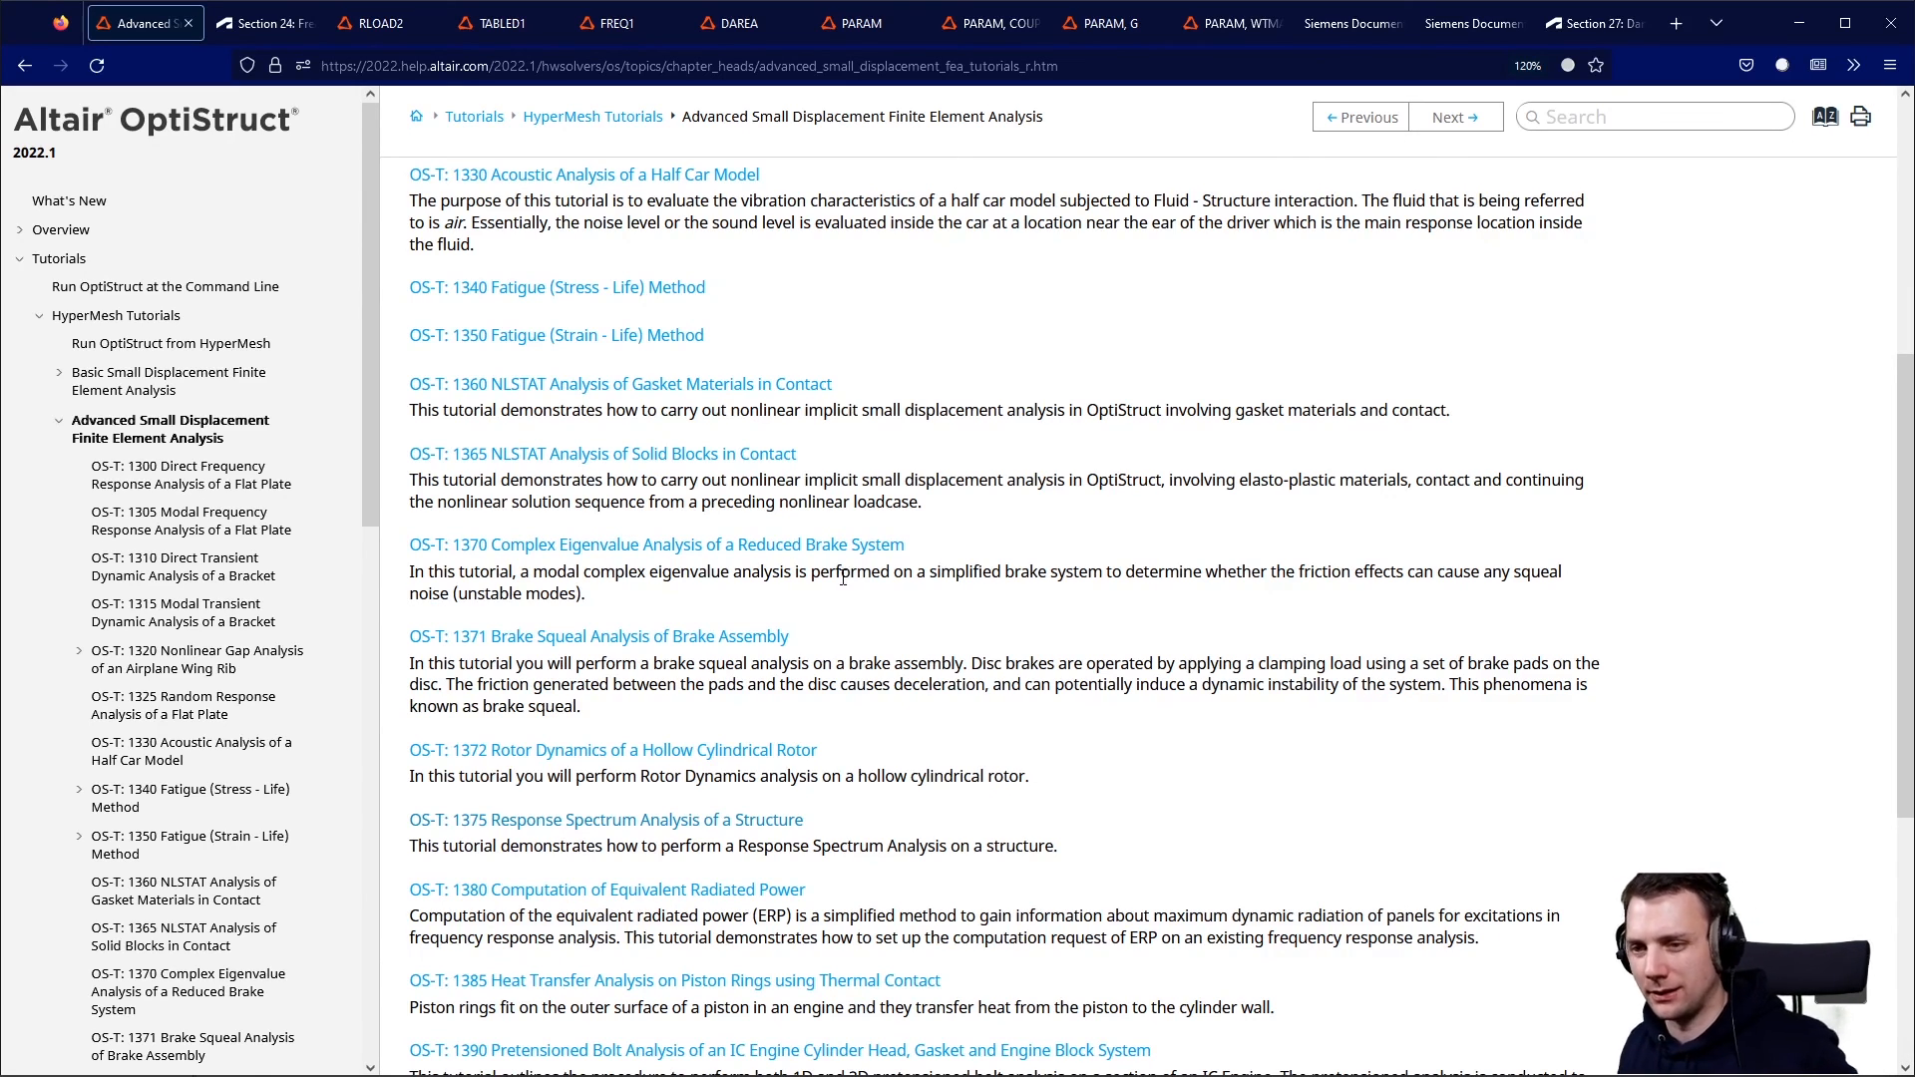
pyautogui.scroll(5, 840, 417)
pyautogui.moveTo(420, 330); pyautogui.dragTo(797, 332)
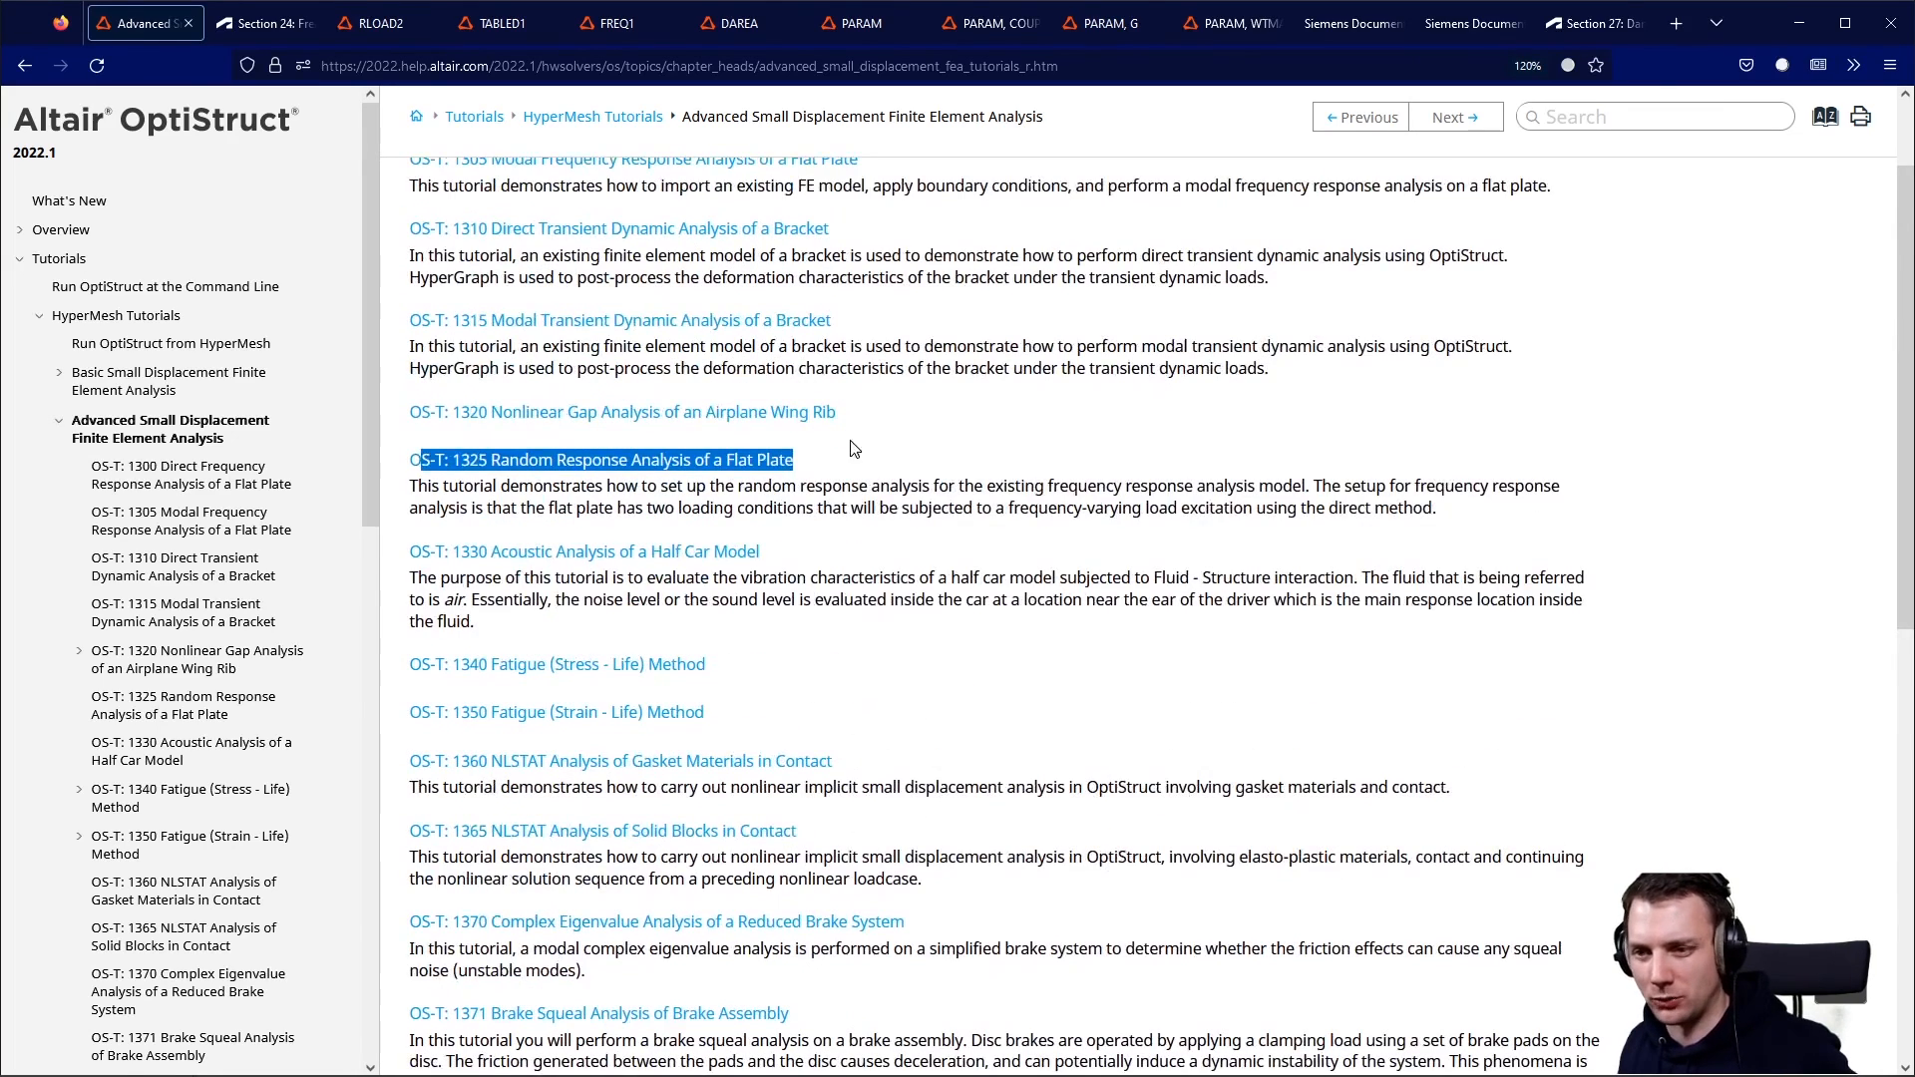
pyautogui.scroll(4, 898, 454)
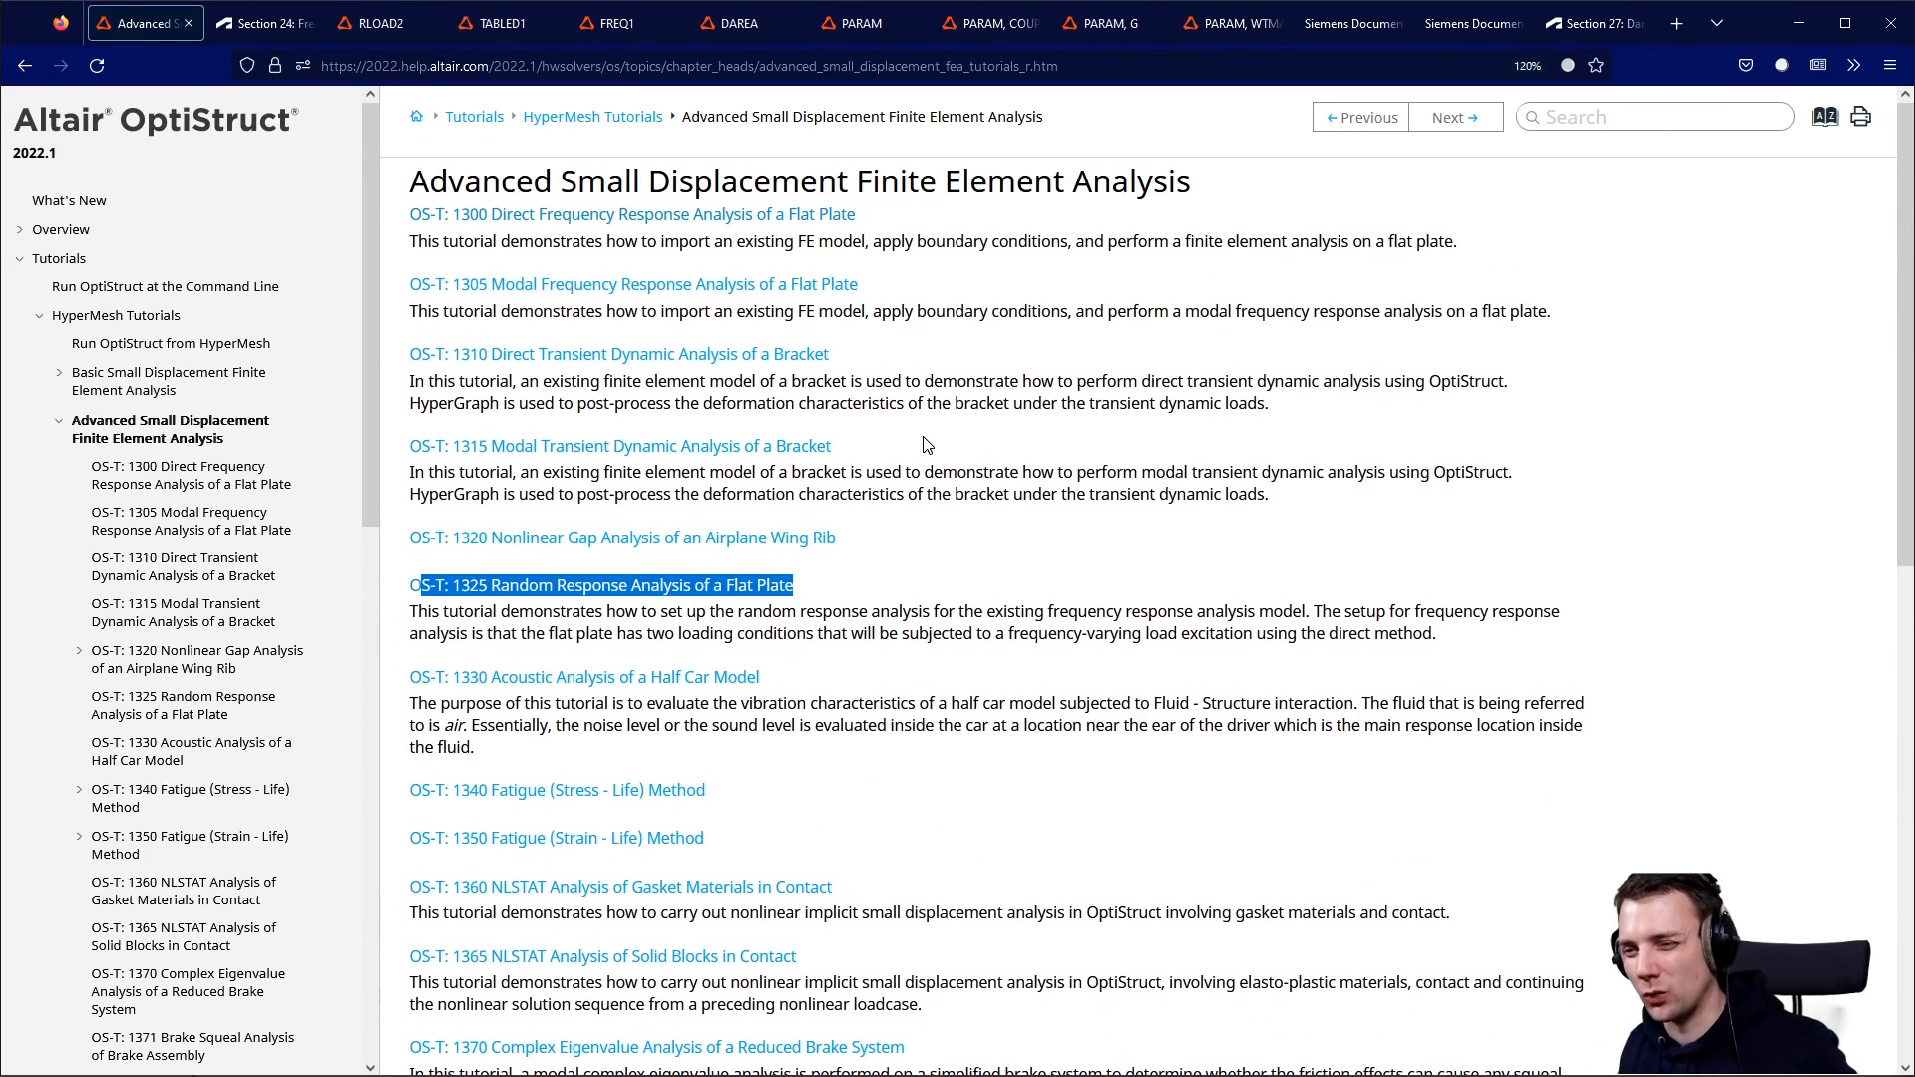